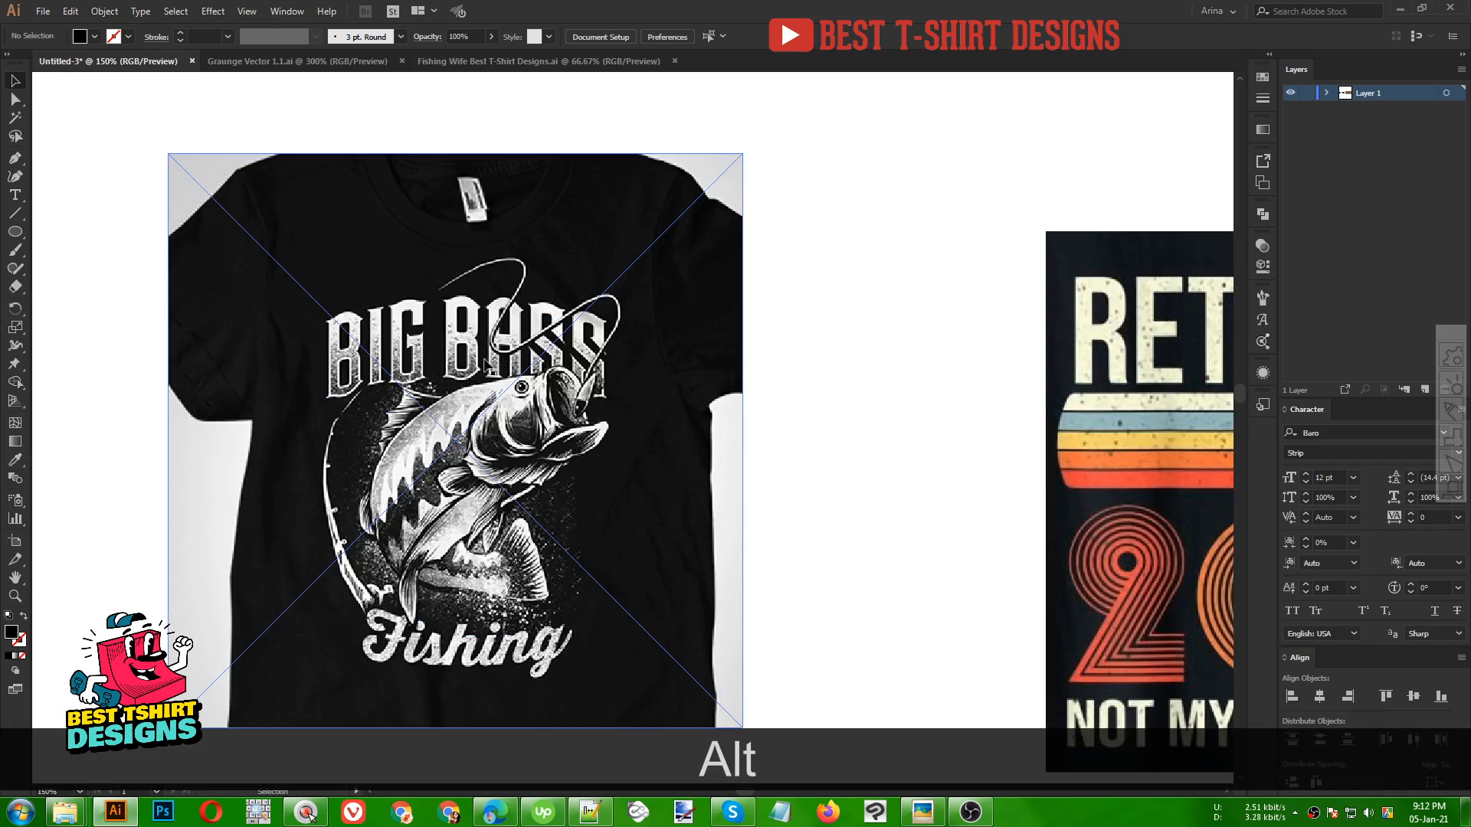
# Examine the Big Bass, Retired 2020 and Fishing reference designs up close by zooming and panning around the artboard
pyautogui.scroll(-3, 412, 345)
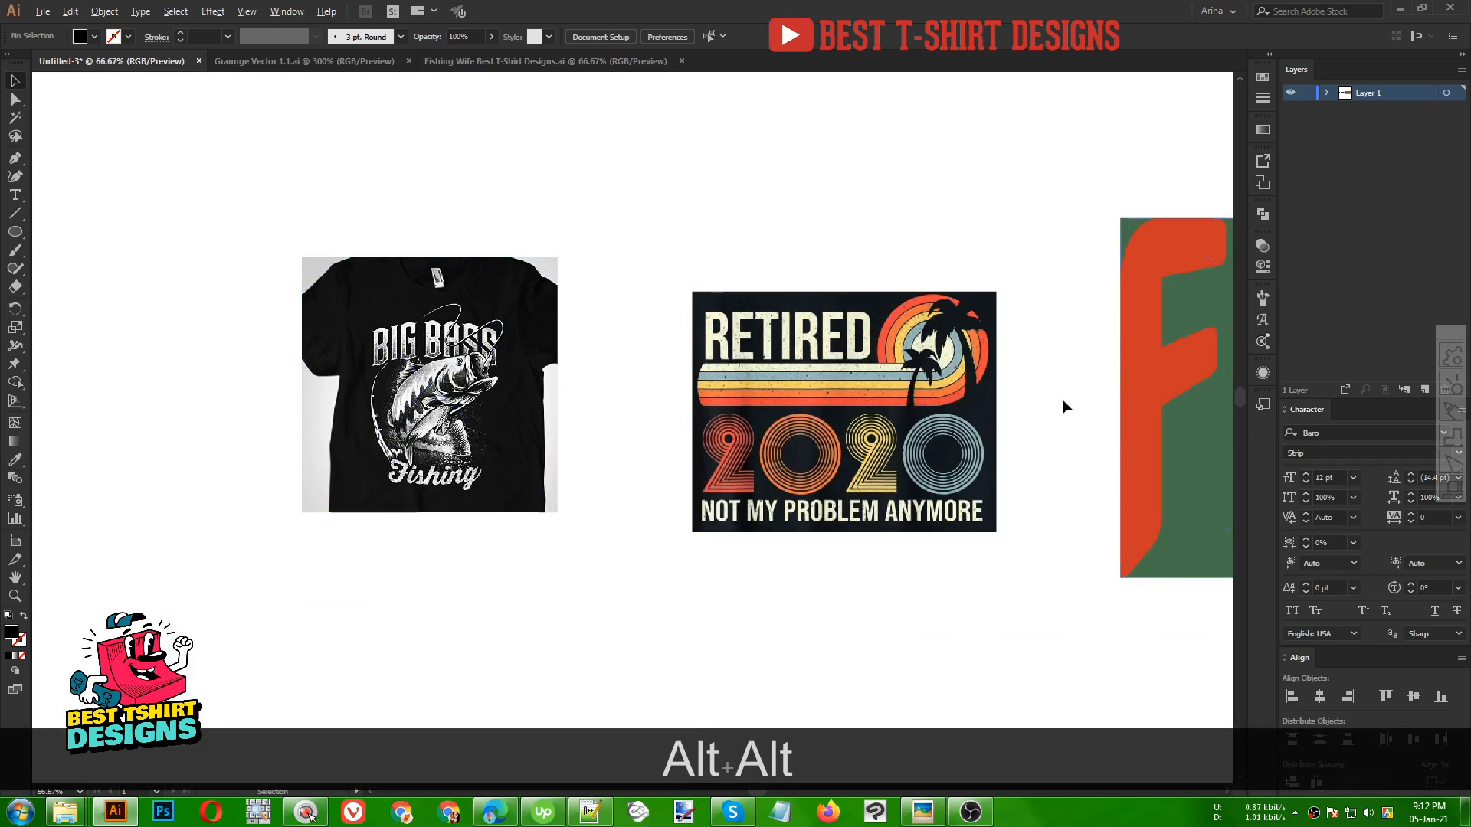
pyautogui.scroll(3, 1056, 400)
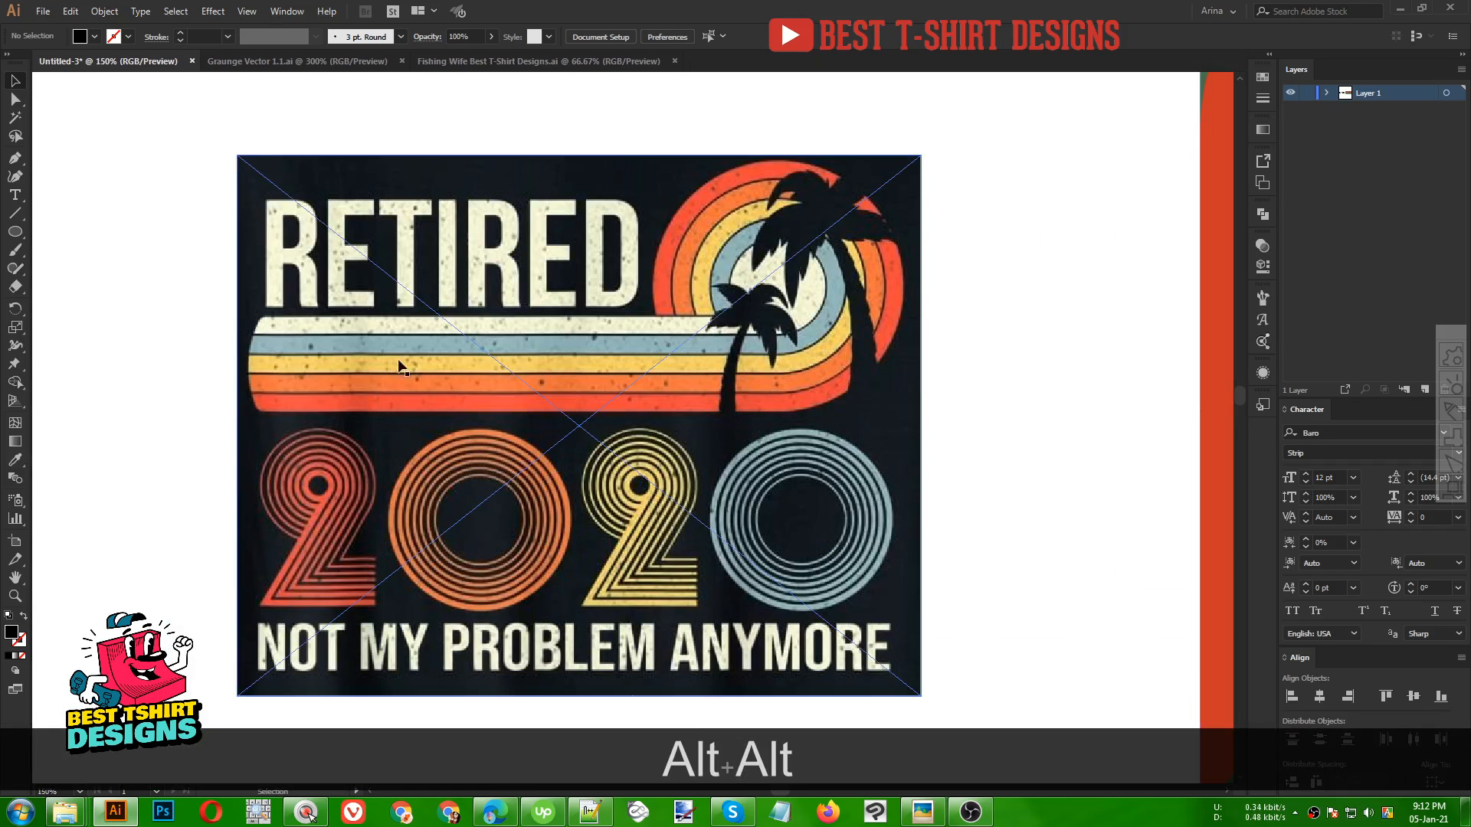
pyautogui.scroll(-4, 291, 320)
pyautogui.scroll(2, 760, 331)
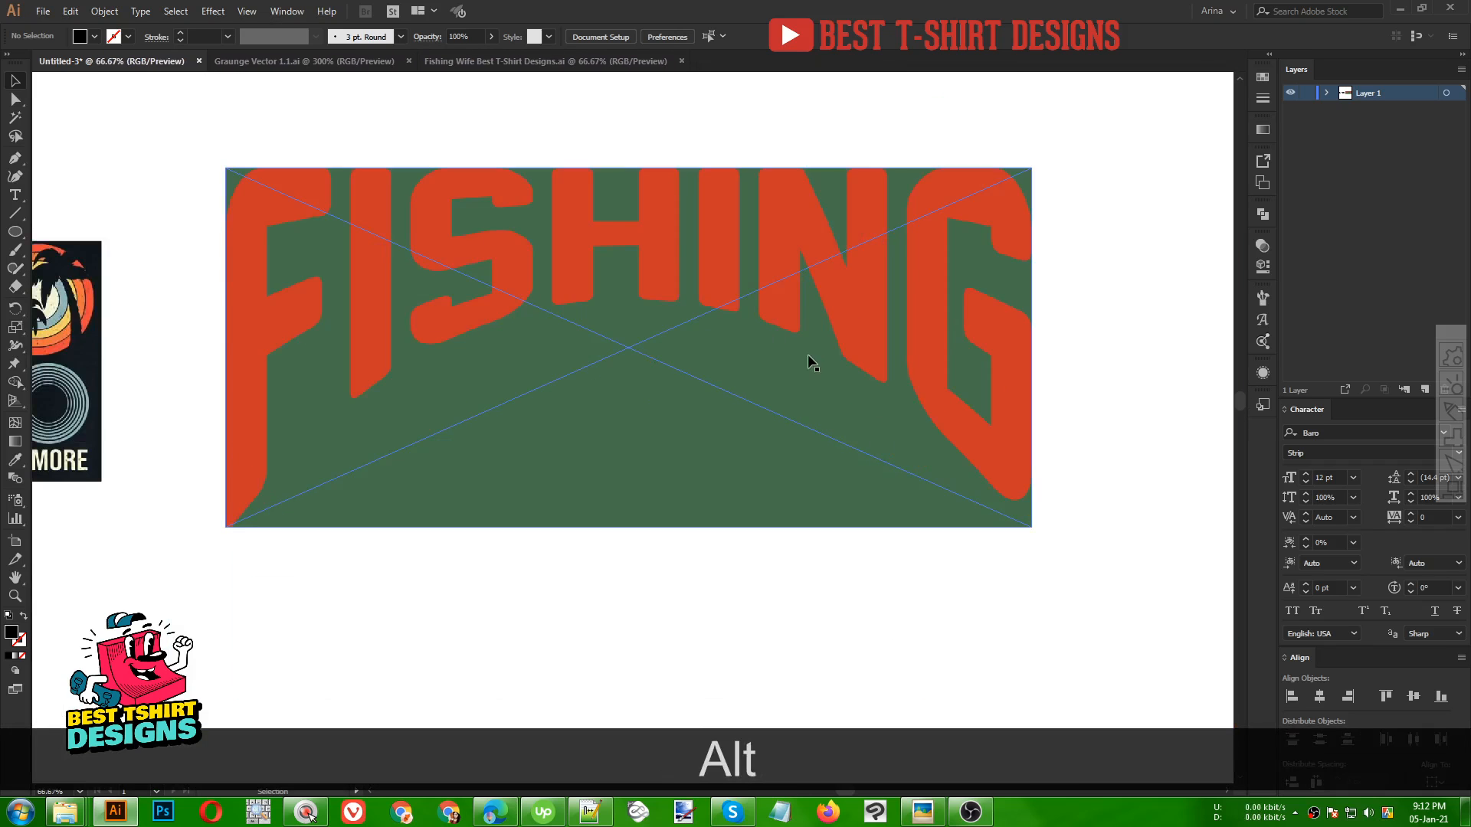
pyautogui.scroll(-2, 931, 300)
pyautogui.moveTo(724, 438); pyautogui.dragTo(680, 387)
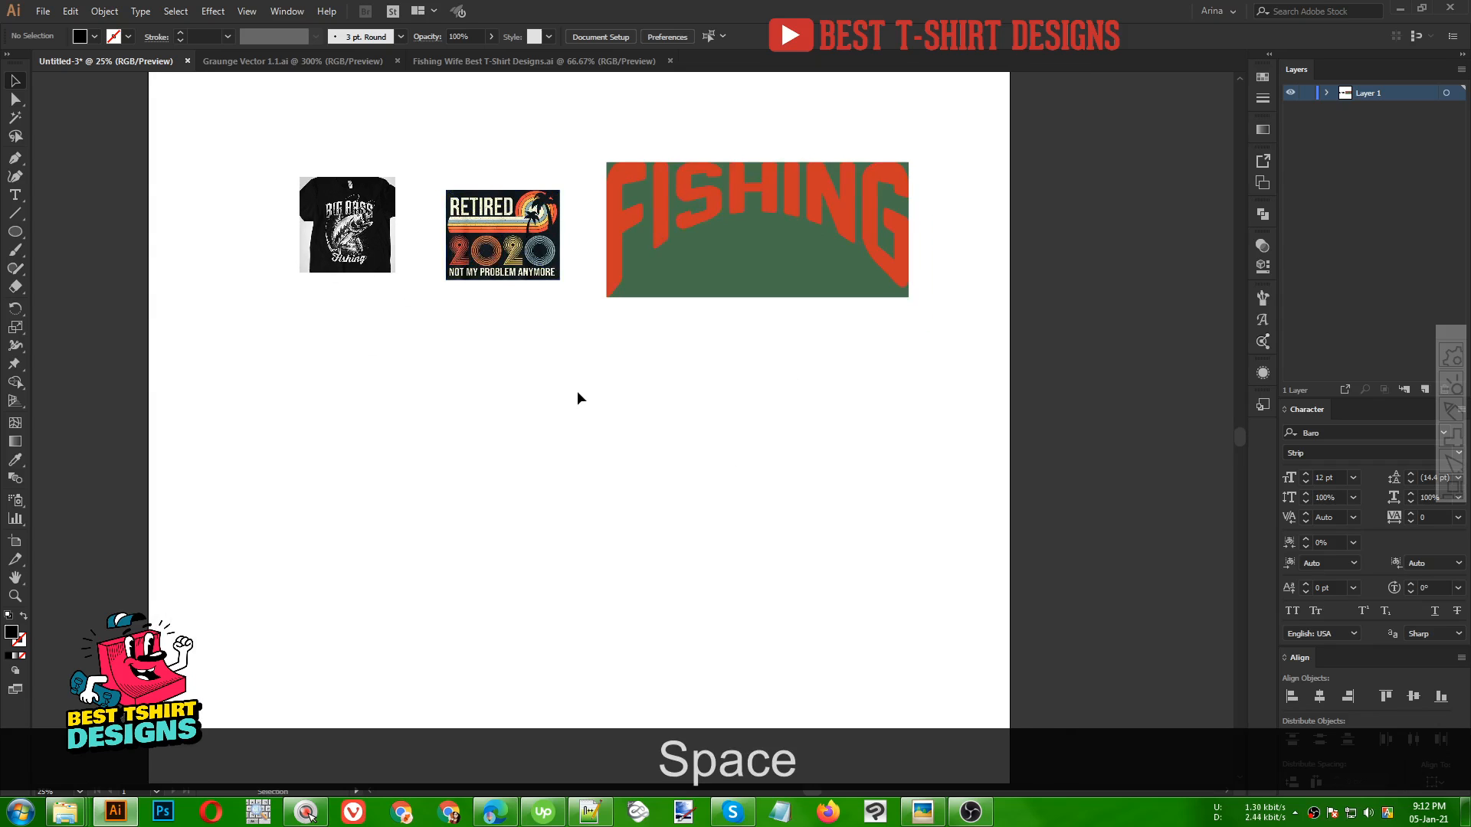
pyautogui.scroll(1, 577, 392)
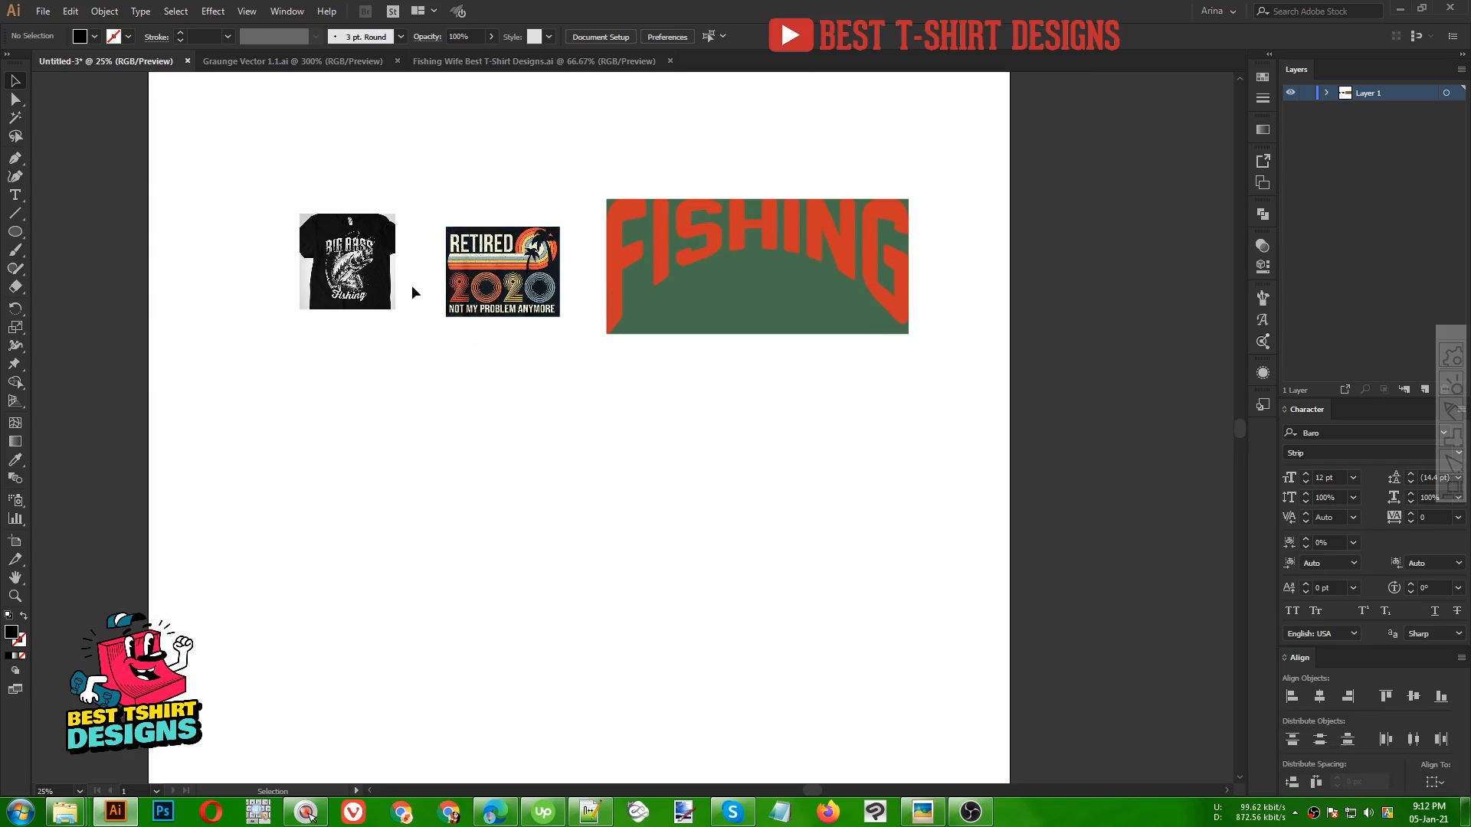
pyautogui.scroll(3, 306, 220)
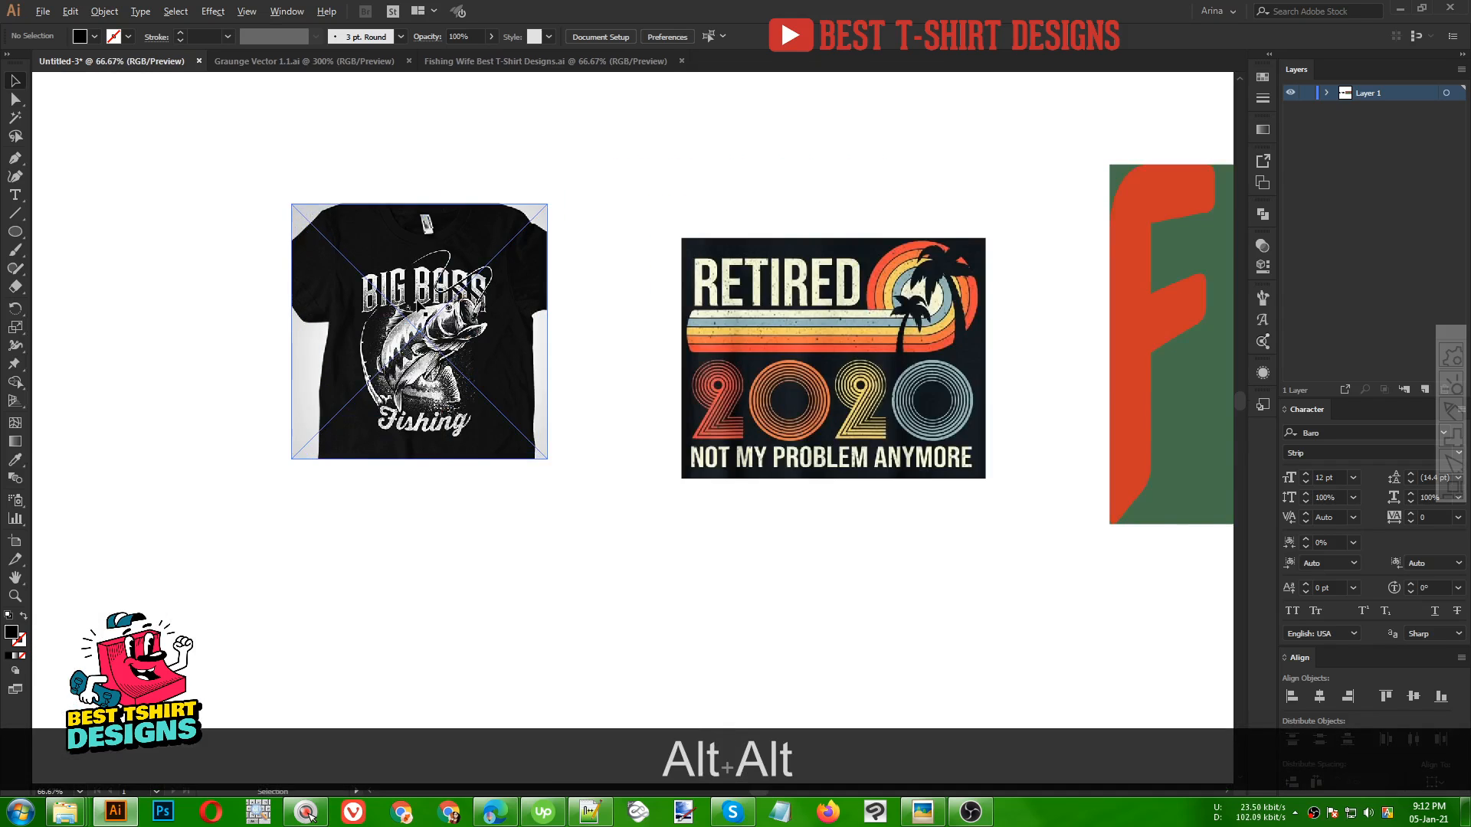
pyautogui.scroll(1, 414, 303)
pyautogui.moveTo(413, 359); pyautogui.dragTo(458, 342)
pyautogui.scroll(3, 429, 245)
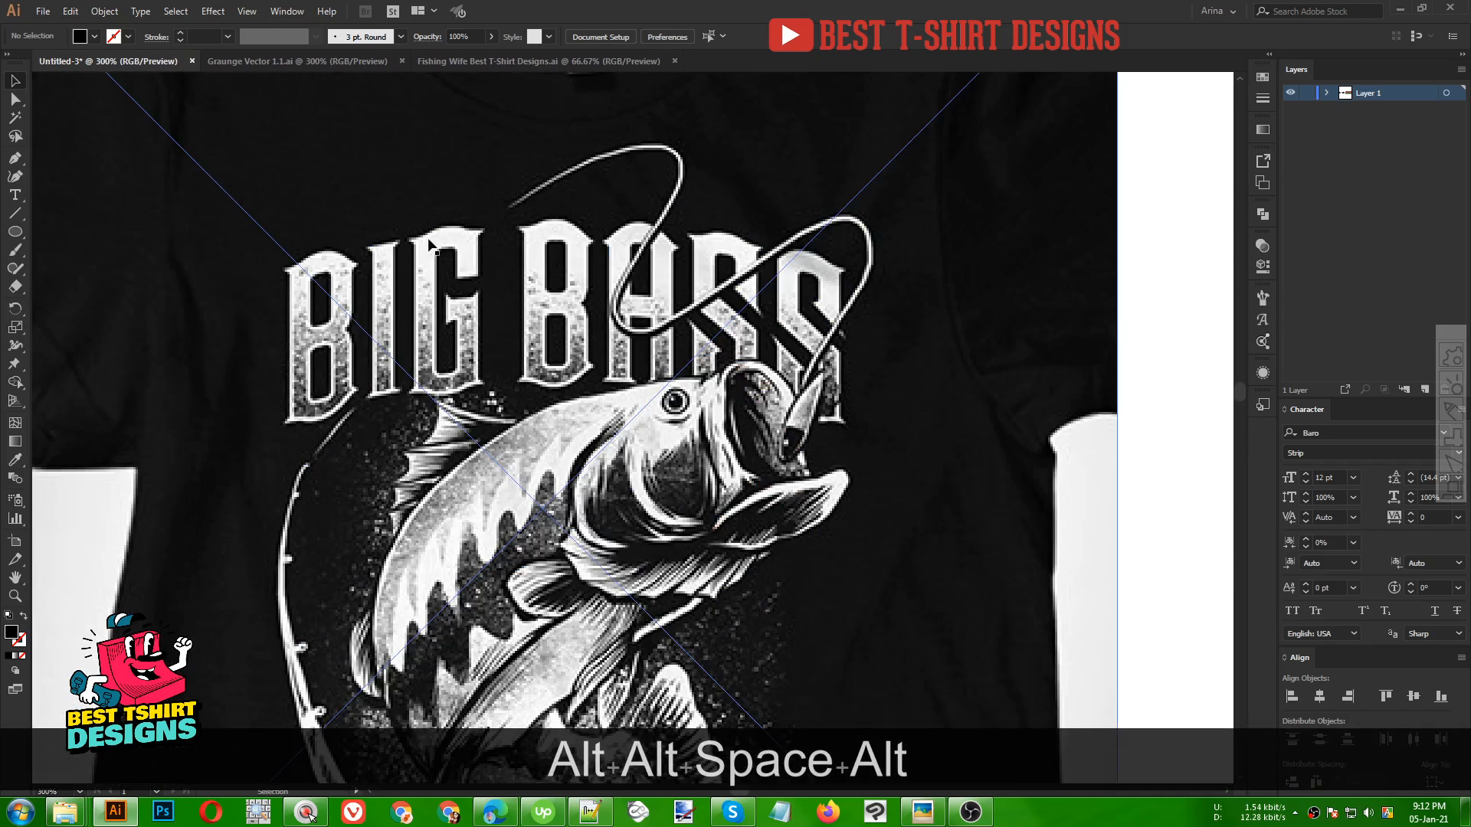
pyautogui.scroll(1, 366, 246)
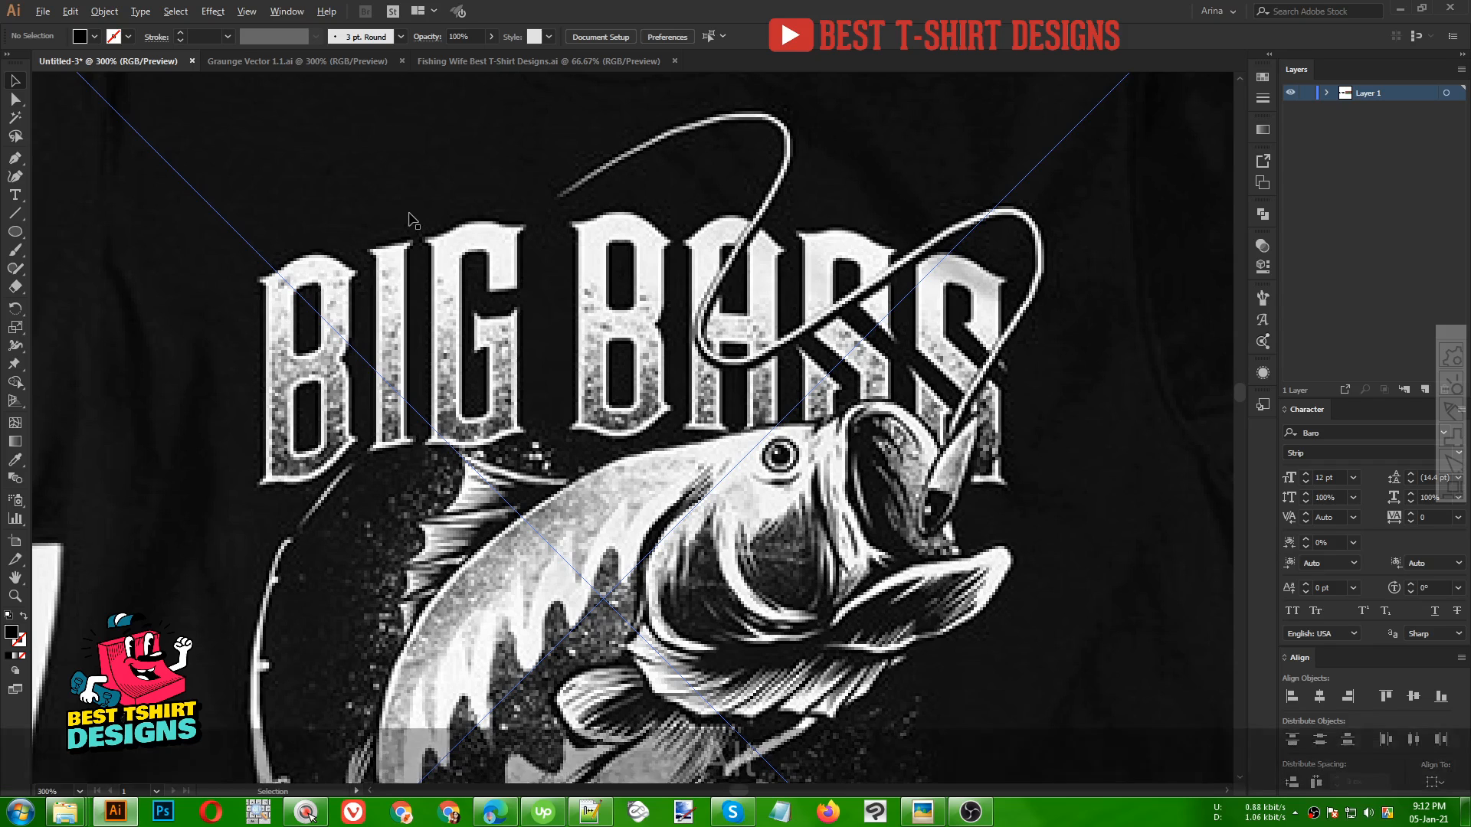
pyautogui.scroll(-5, 408, 217)
pyautogui.scroll(-2, 424, 218)
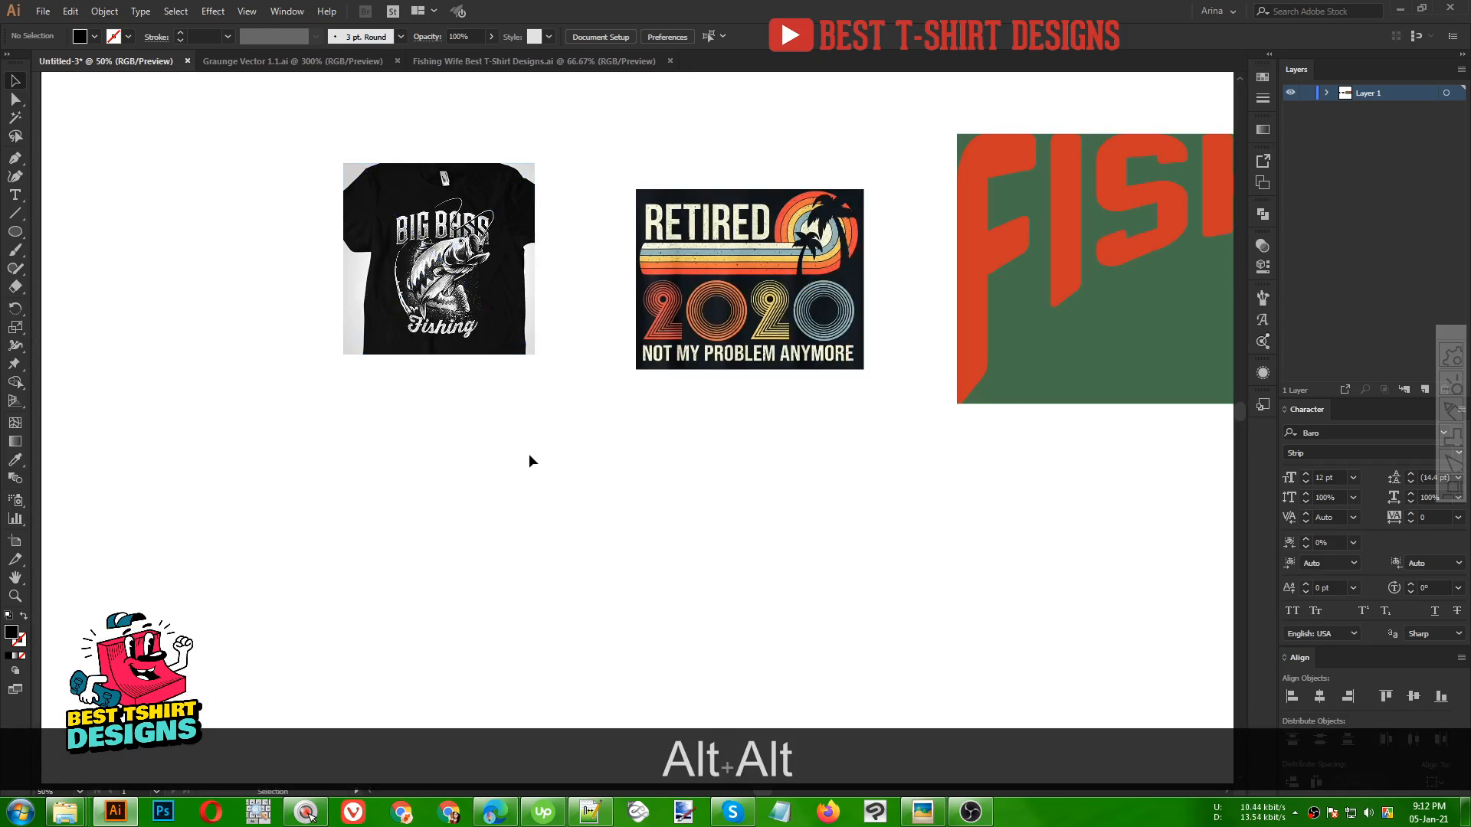
pyautogui.scroll(-1, 423, 230)
# Add a point text object reading BIG BASS below the reference images with the Type tool
pyautogui.click(15, 194)
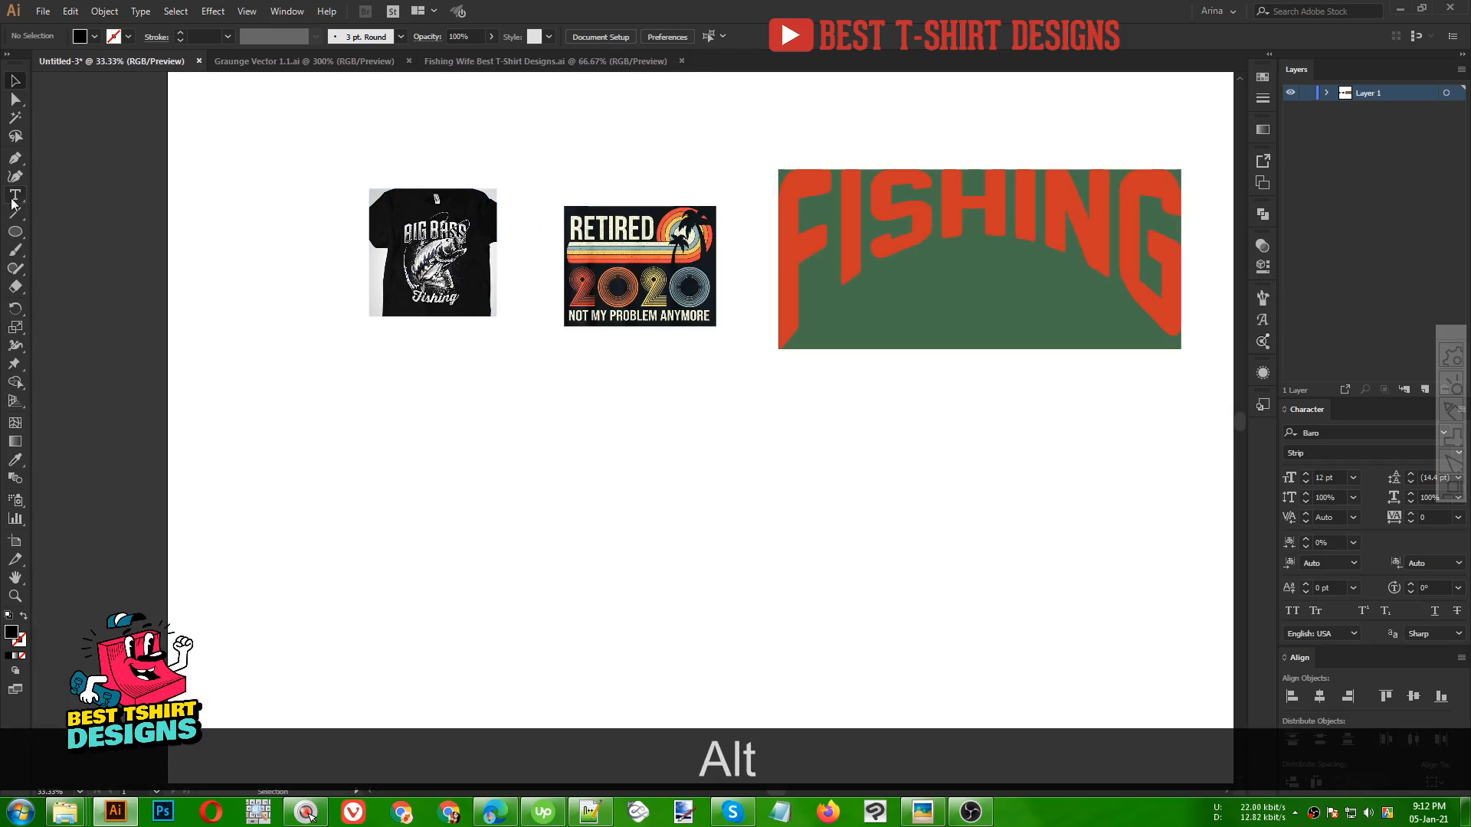
pyautogui.click(492, 472)
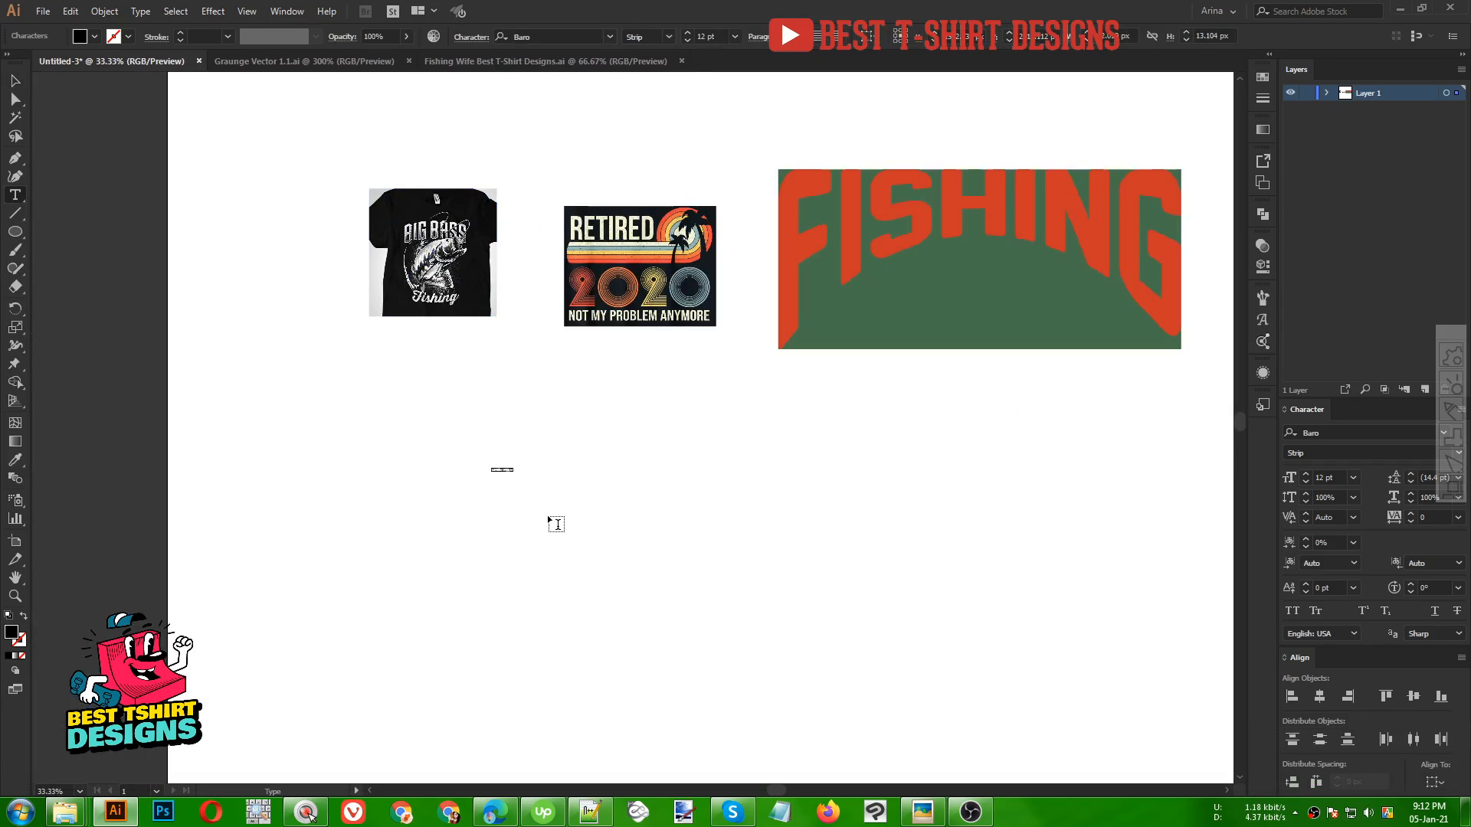
pyautogui.write('BIG BAS')
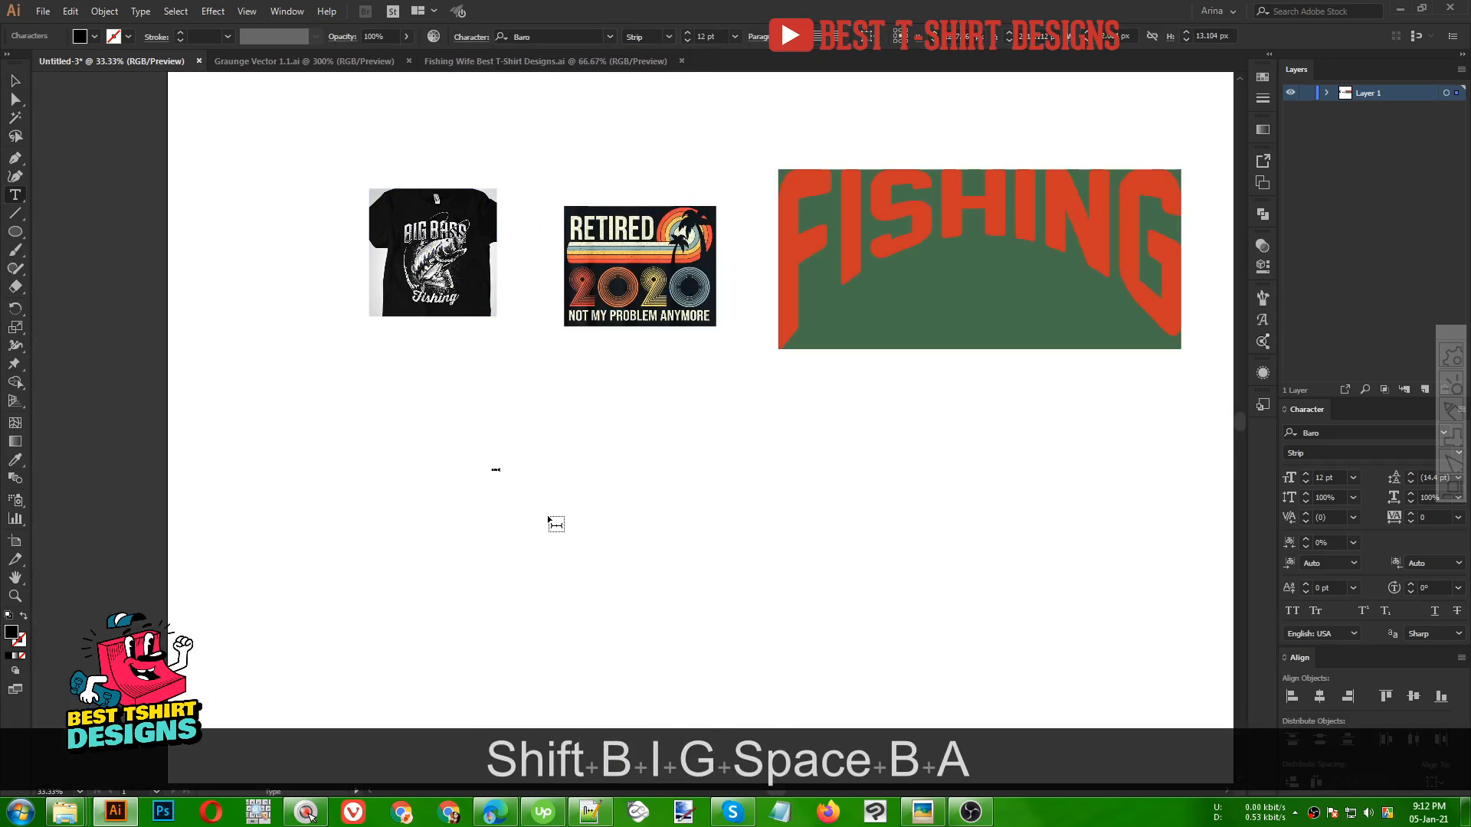
pyautogui.write('S')
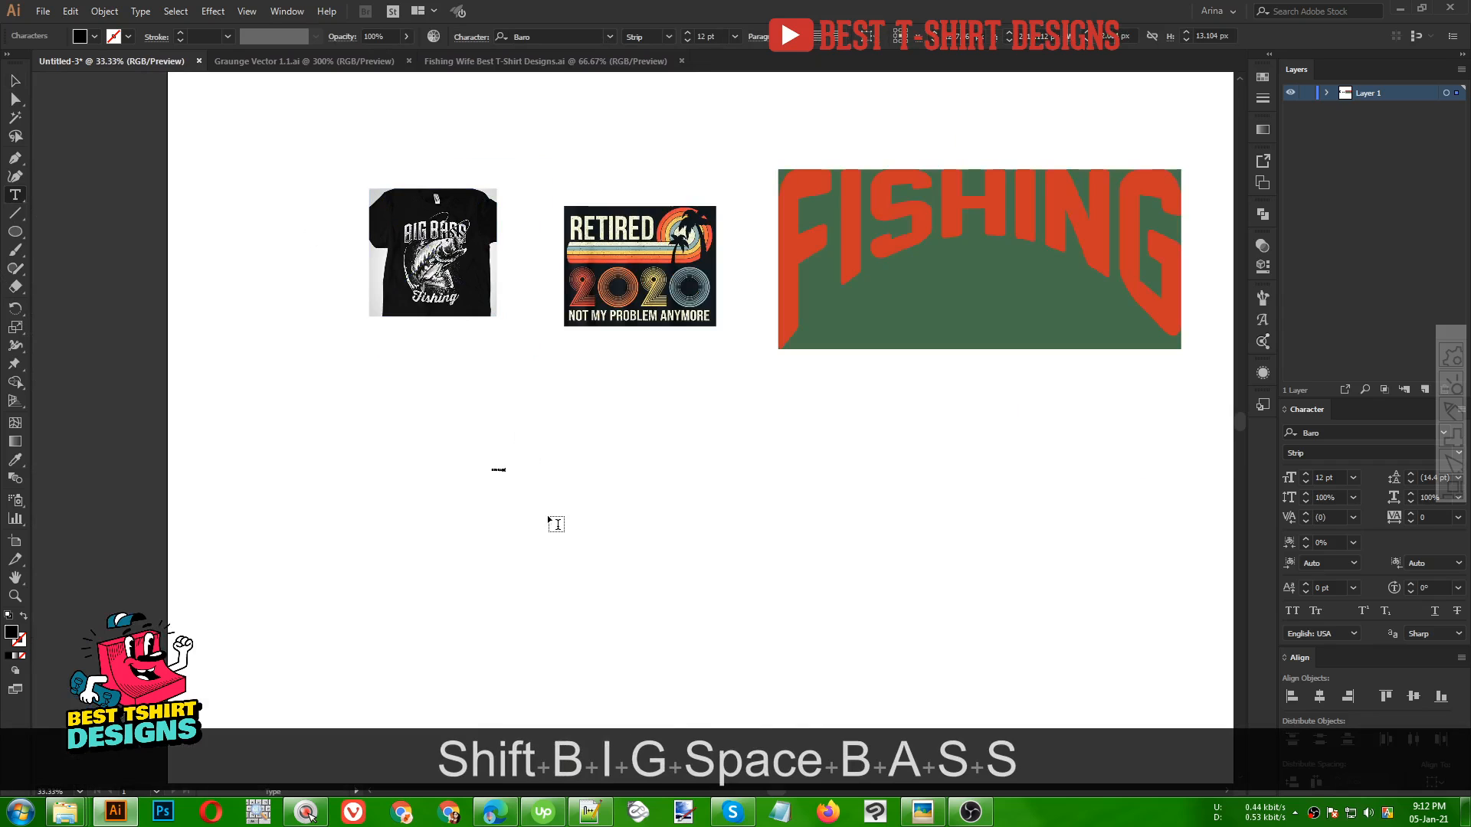
# Scale up the BIG BASS text and change its font to LHF Outlaw REG from the recent fonts
pyautogui.click(13, 81)
pyautogui.moveTo(502, 476); pyautogui.dragTo(816, 563)
pyautogui.rightClick(742, 518)
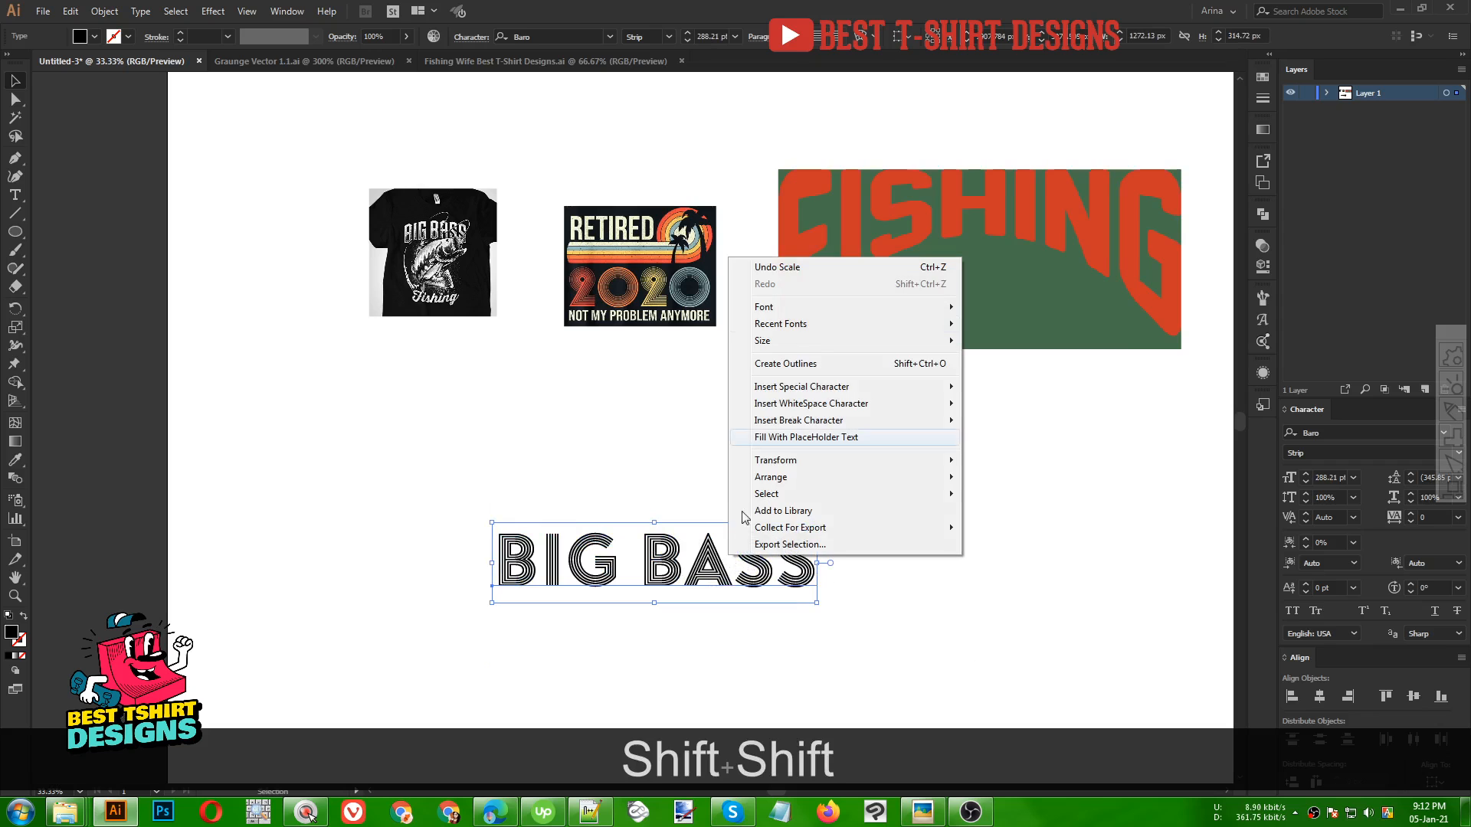
pyautogui.moveTo(817, 325)
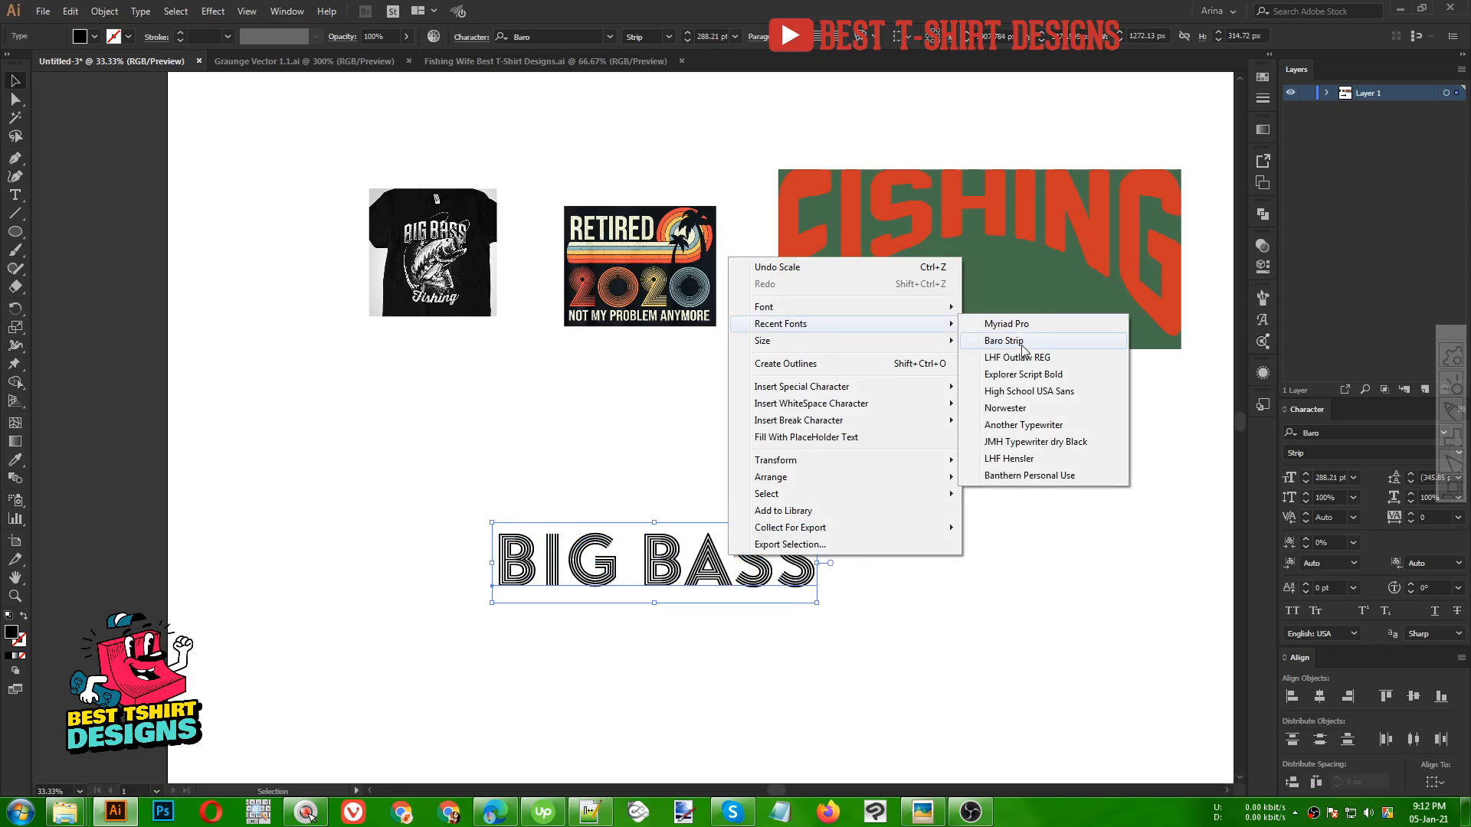
pyautogui.click(1024, 357)
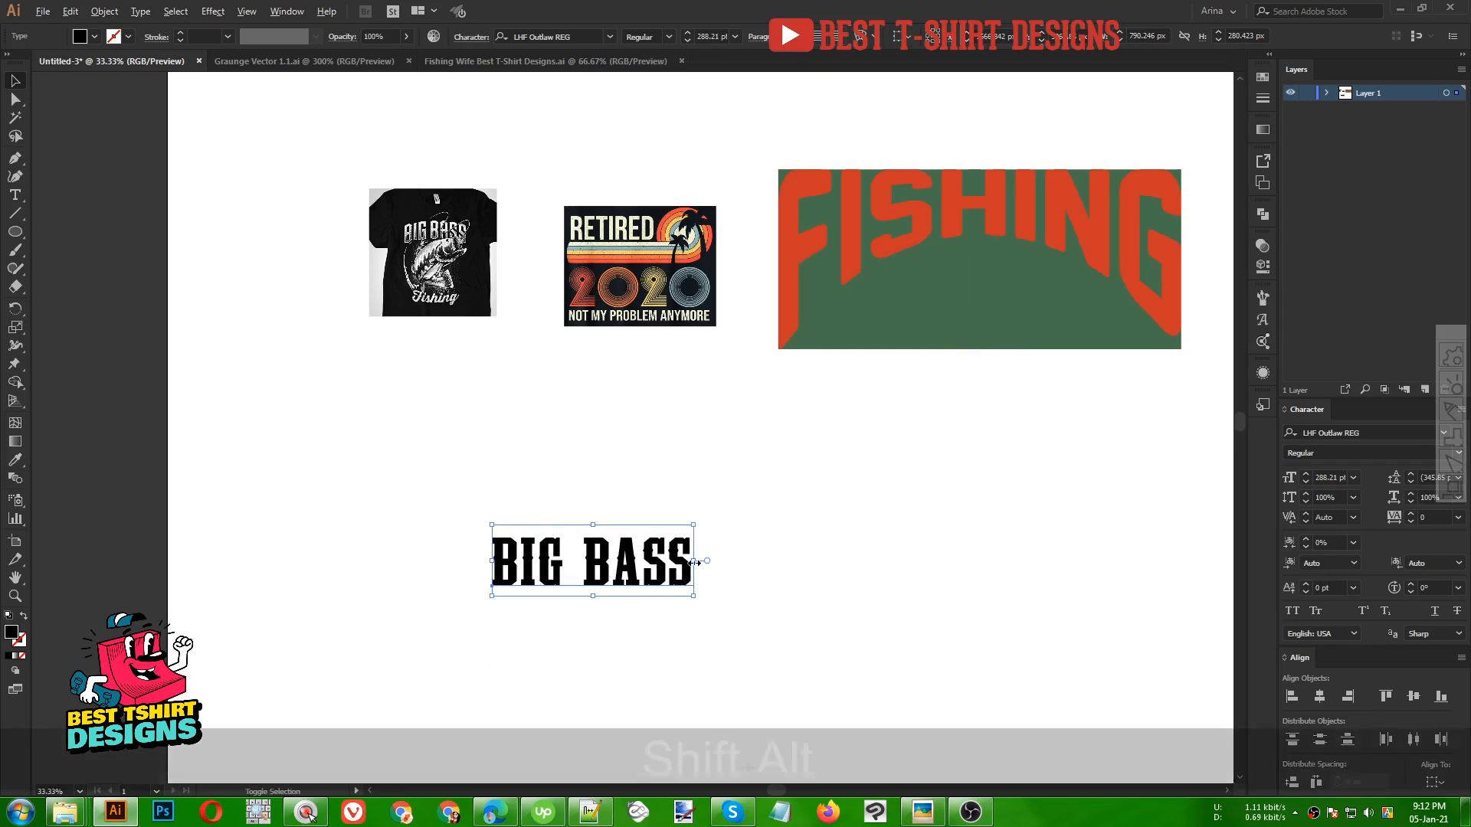
pyautogui.moveTo(693, 561); pyautogui.dragTo(755, 561)
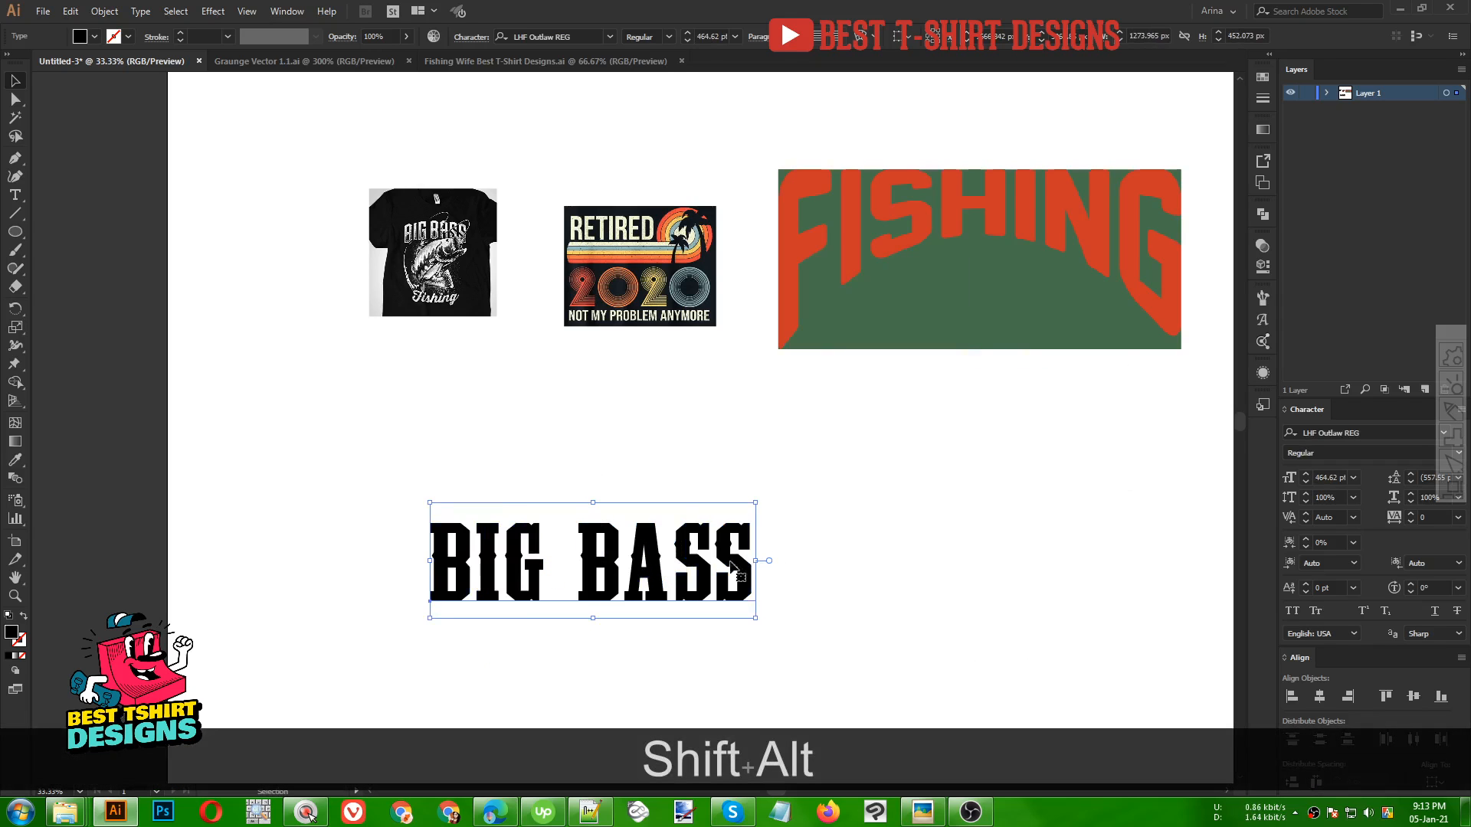
# Copy the font name into a new, smaller text label reading LHF Outlaw REG above the title and delete the empty text object
pyautogui.click(585, 36)
pyautogui.hotkey('ctrl', 'c')
pyautogui.moveTo(614, 549); pyautogui.dragTo(403, 395)
pyautogui.hotkey('ctrl', 'v')
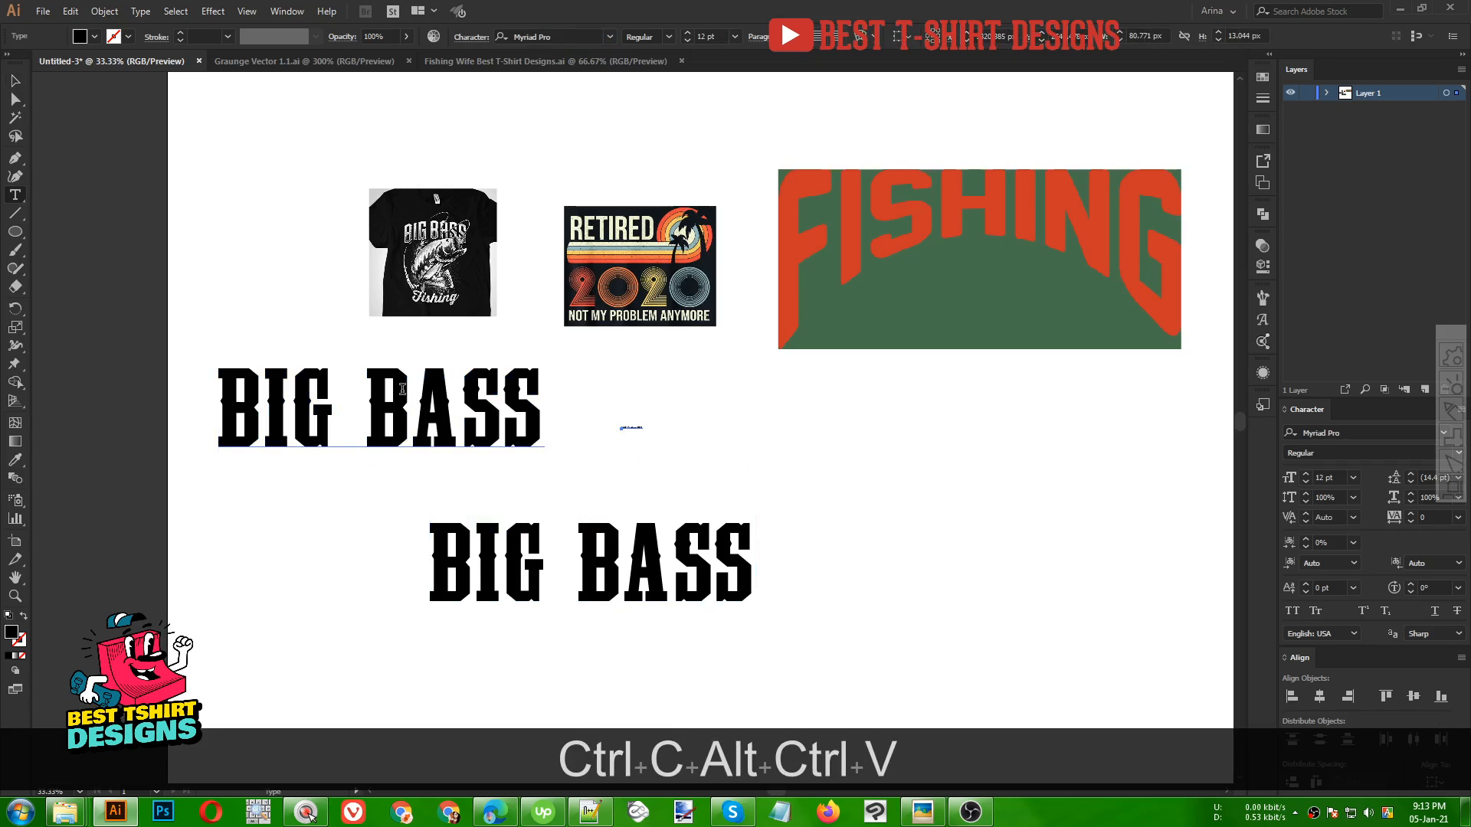
pyautogui.tripleClick(403, 392)
pyautogui.hotkey('ctrl', 'v')
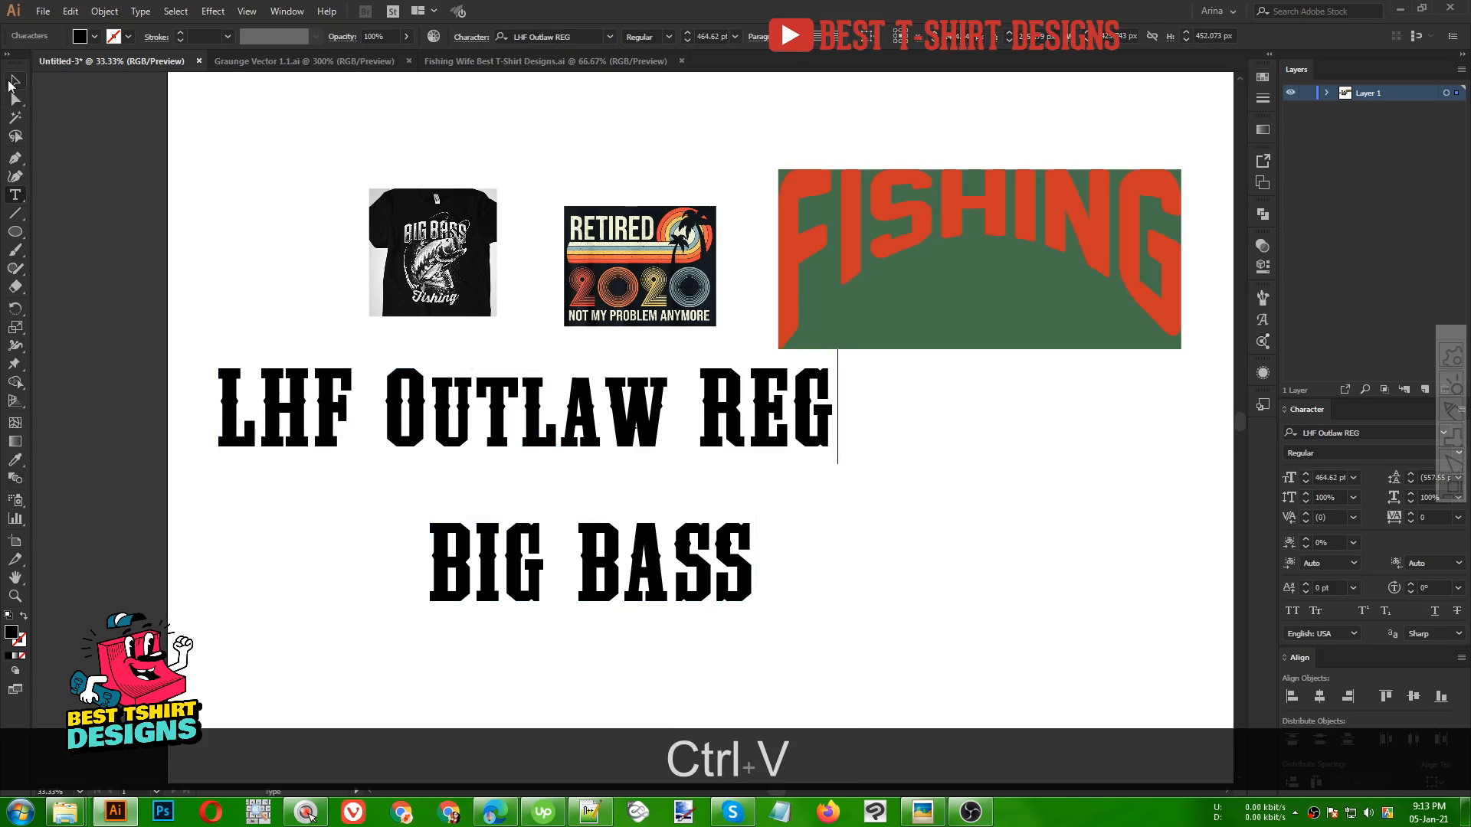
pyautogui.press('Escape')
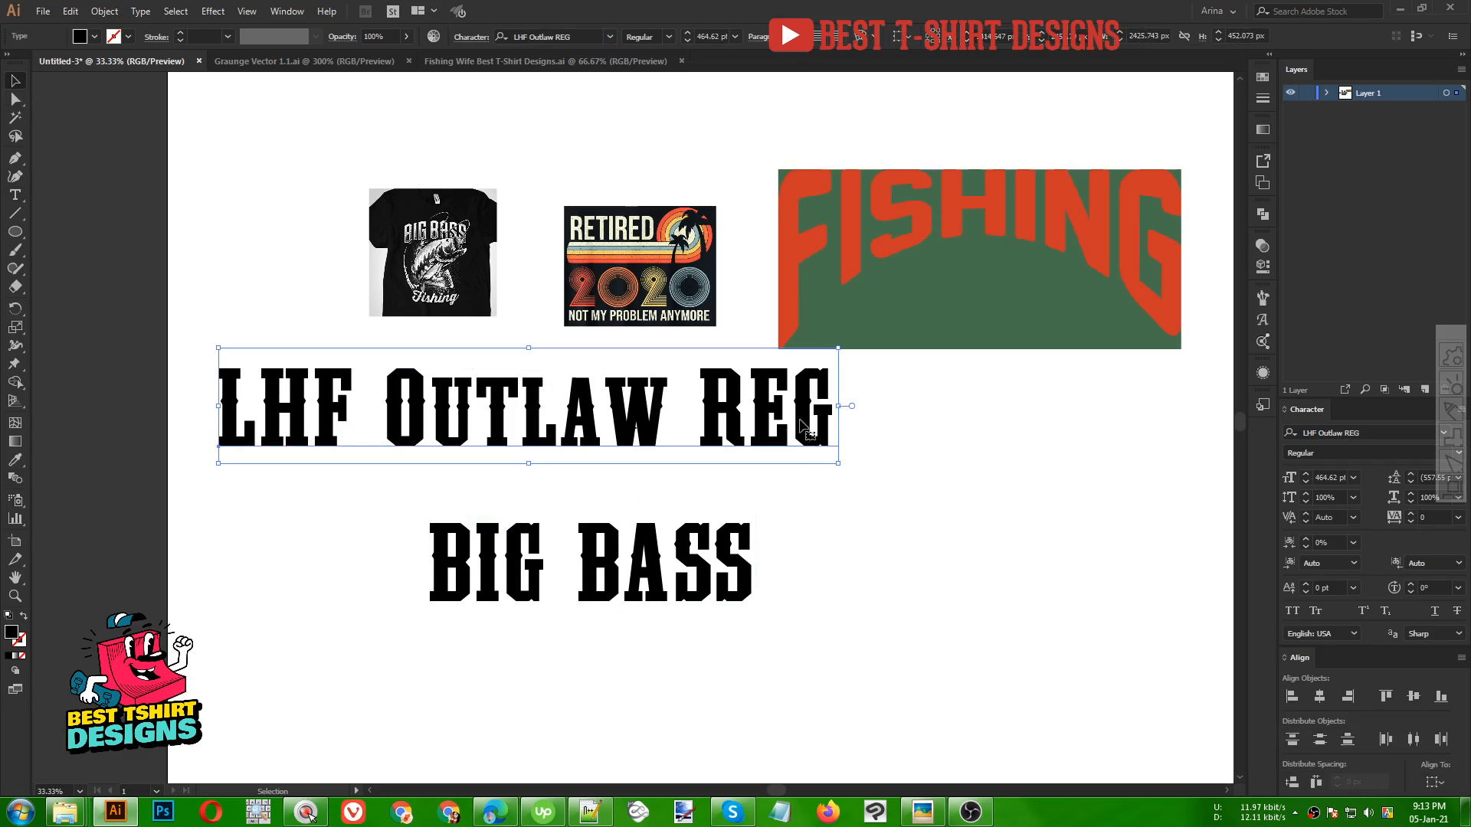
pyautogui.moveTo(839, 406); pyautogui.dragTo(508, 408)
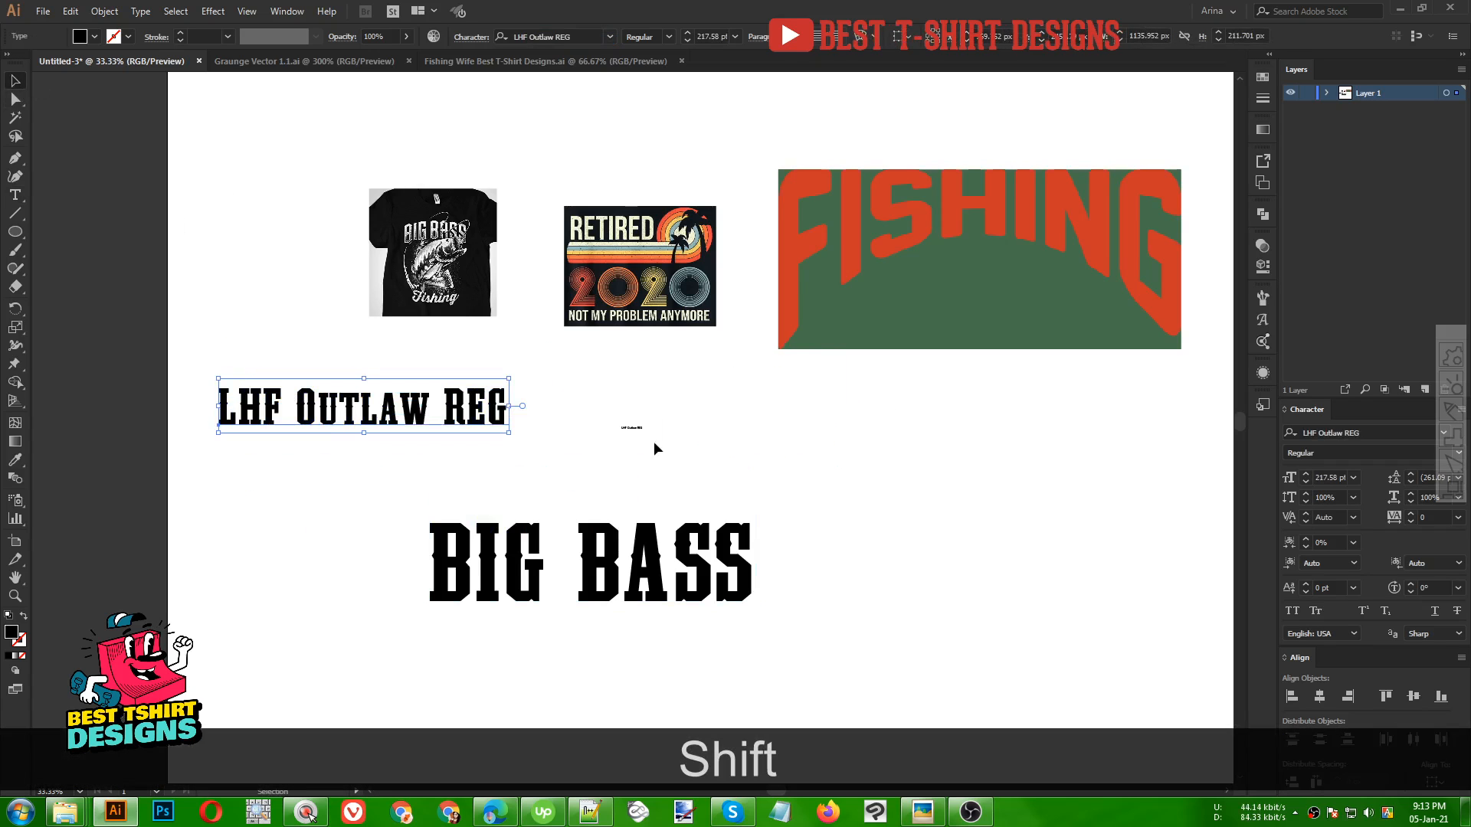
pyautogui.moveTo(654, 442); pyautogui.dragTo(590, 401)
pyautogui.press('Delete')
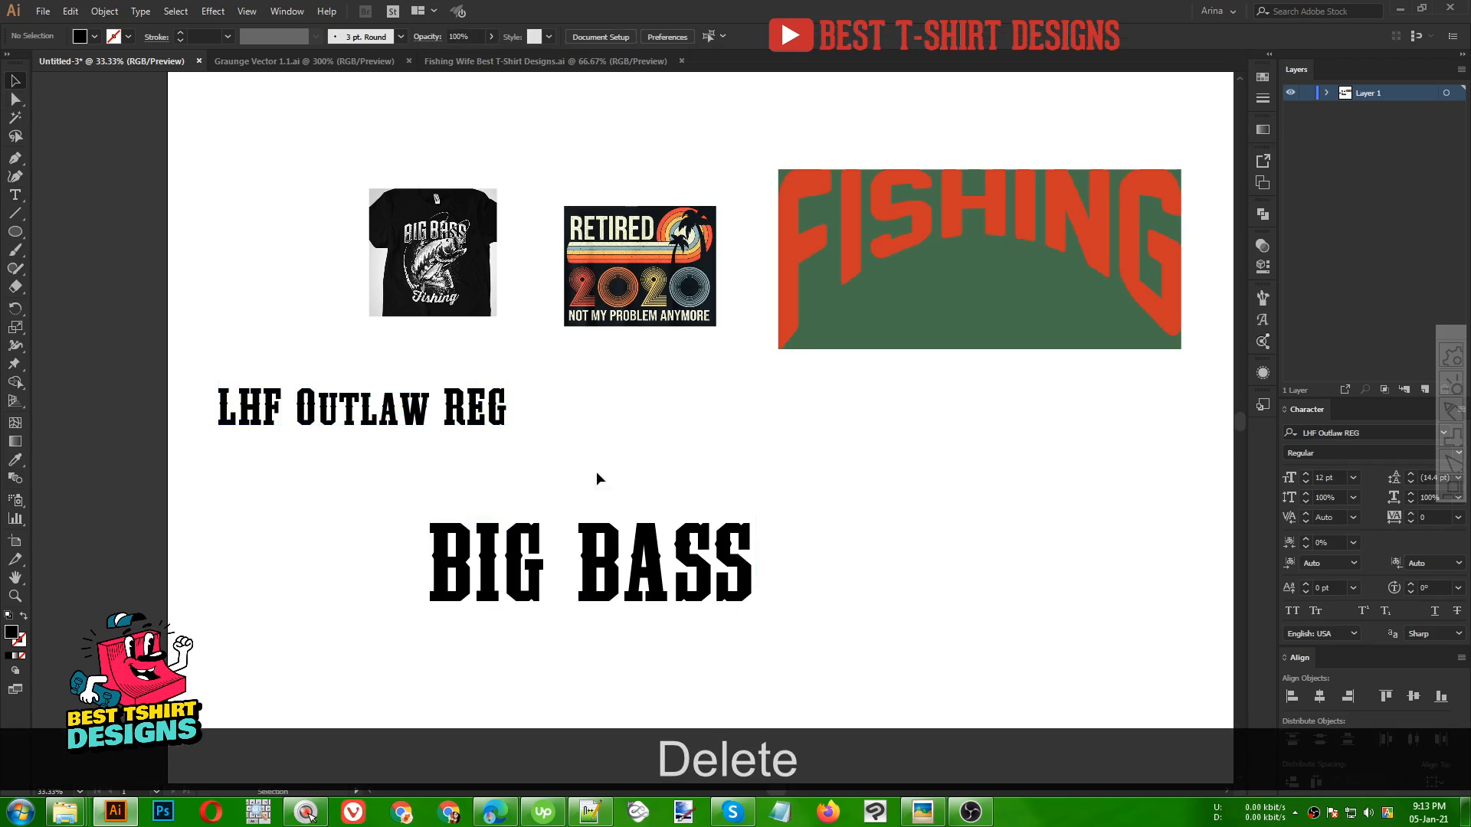
# Apply an Arch warp effect with horizontal bend to the BIG BASS text
pyautogui.click(627, 572)
pyautogui.scroll(3, 432, 222)
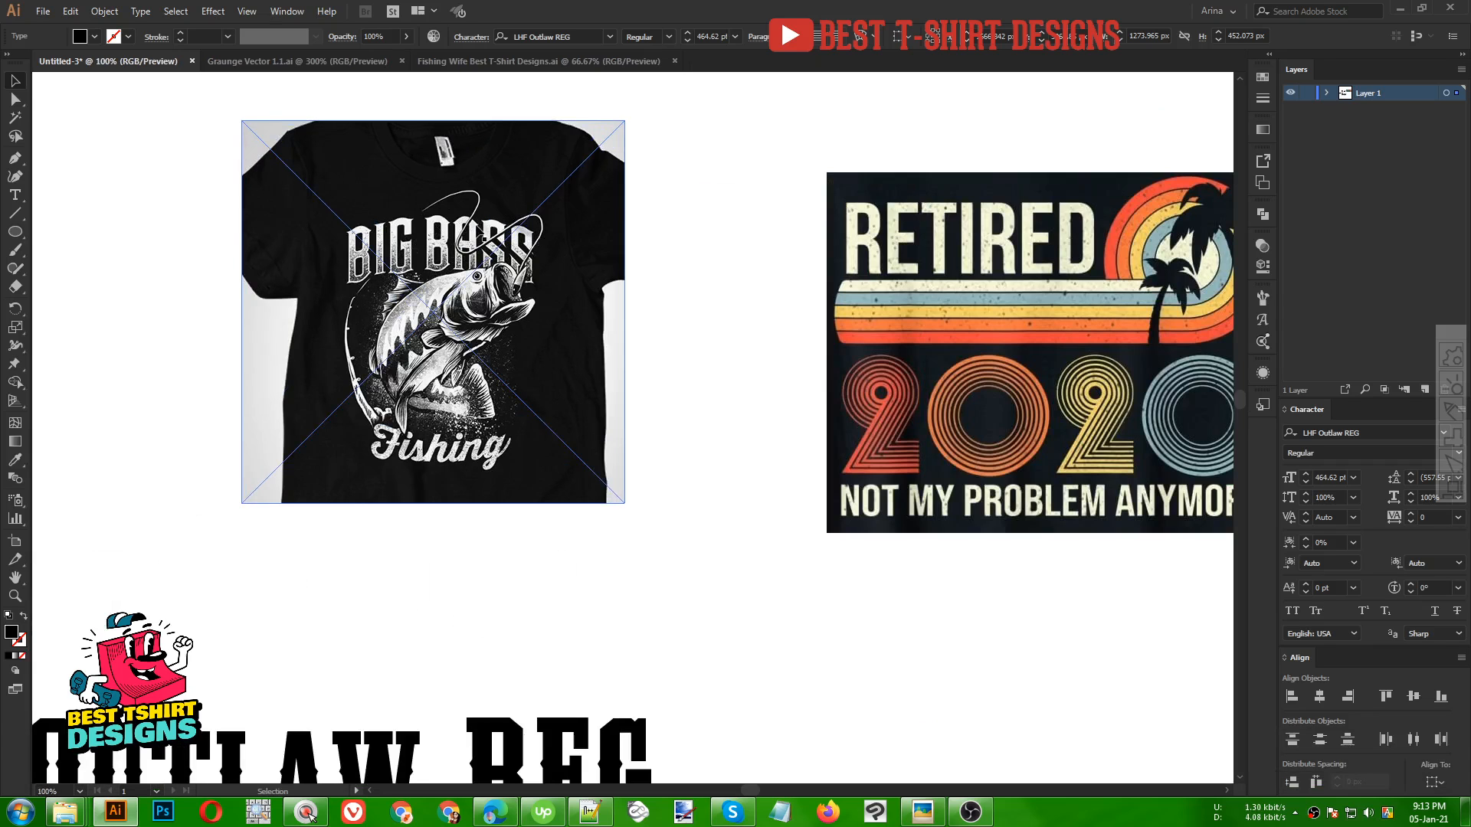
pyautogui.scroll(-3, 399, 178)
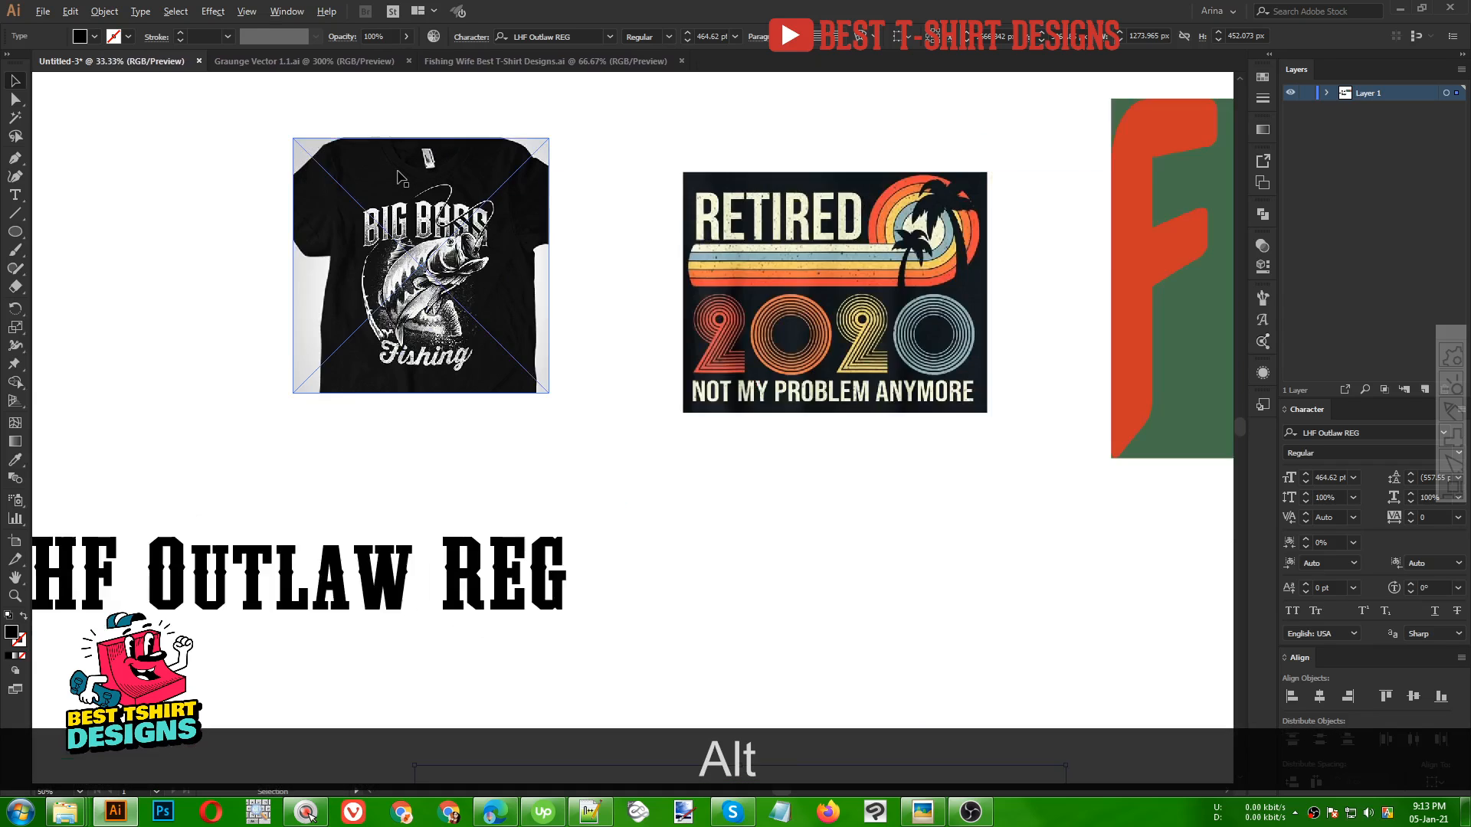
pyautogui.scroll(1, 590, 567)
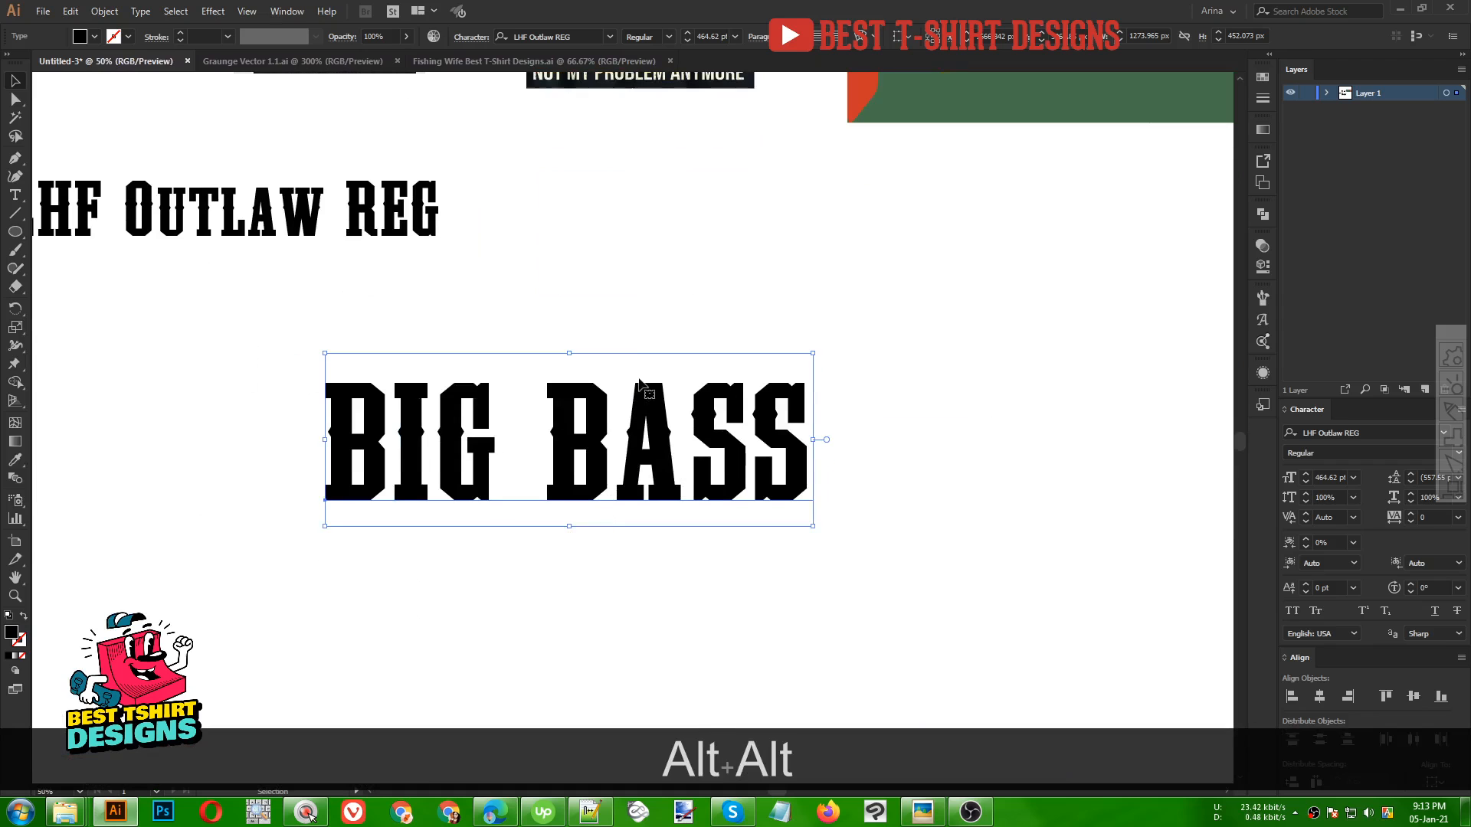
pyautogui.click(213, 11)
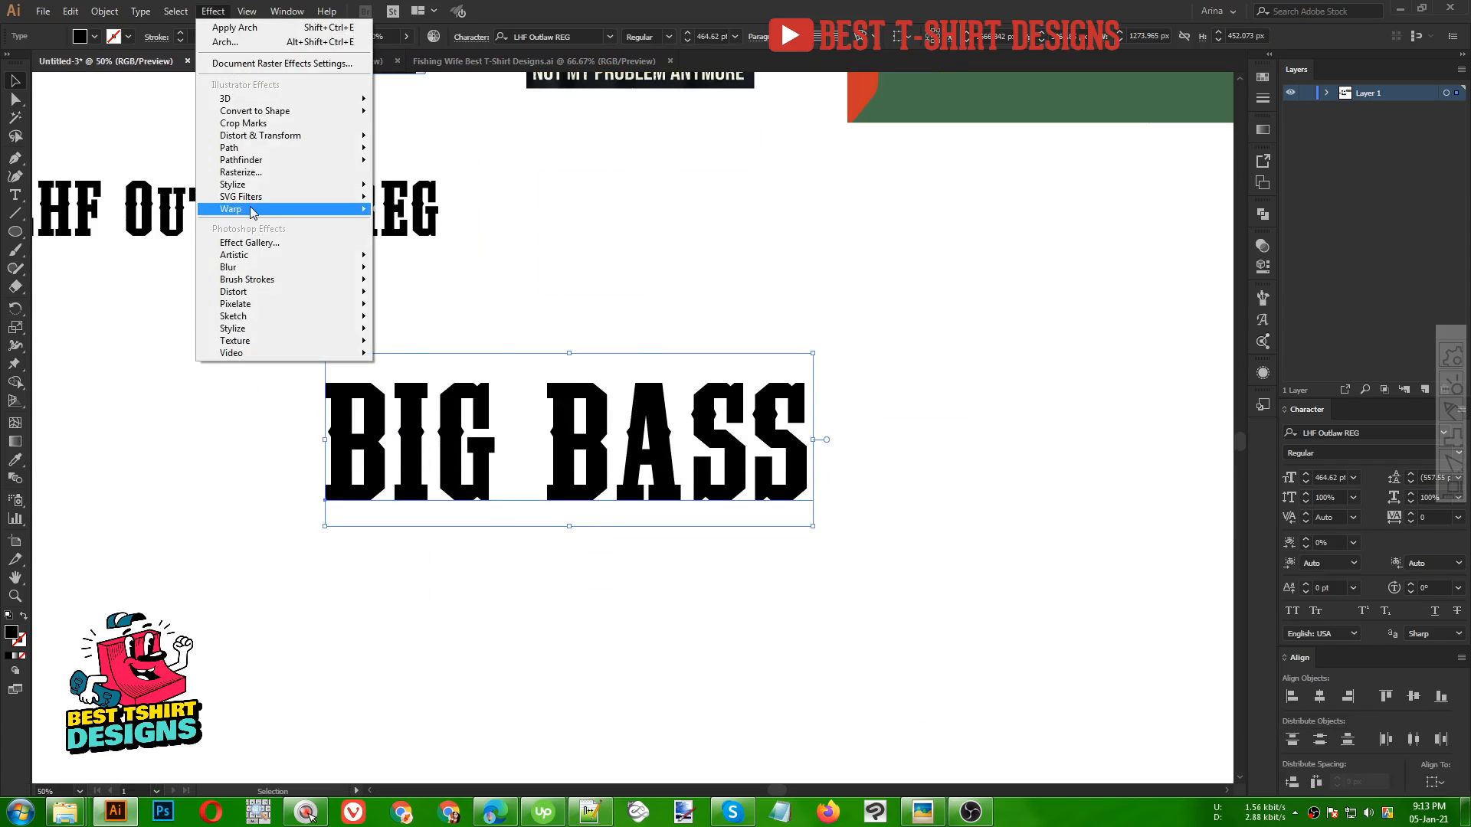
pyautogui.moveTo(253, 212)
pyautogui.click(414, 264)
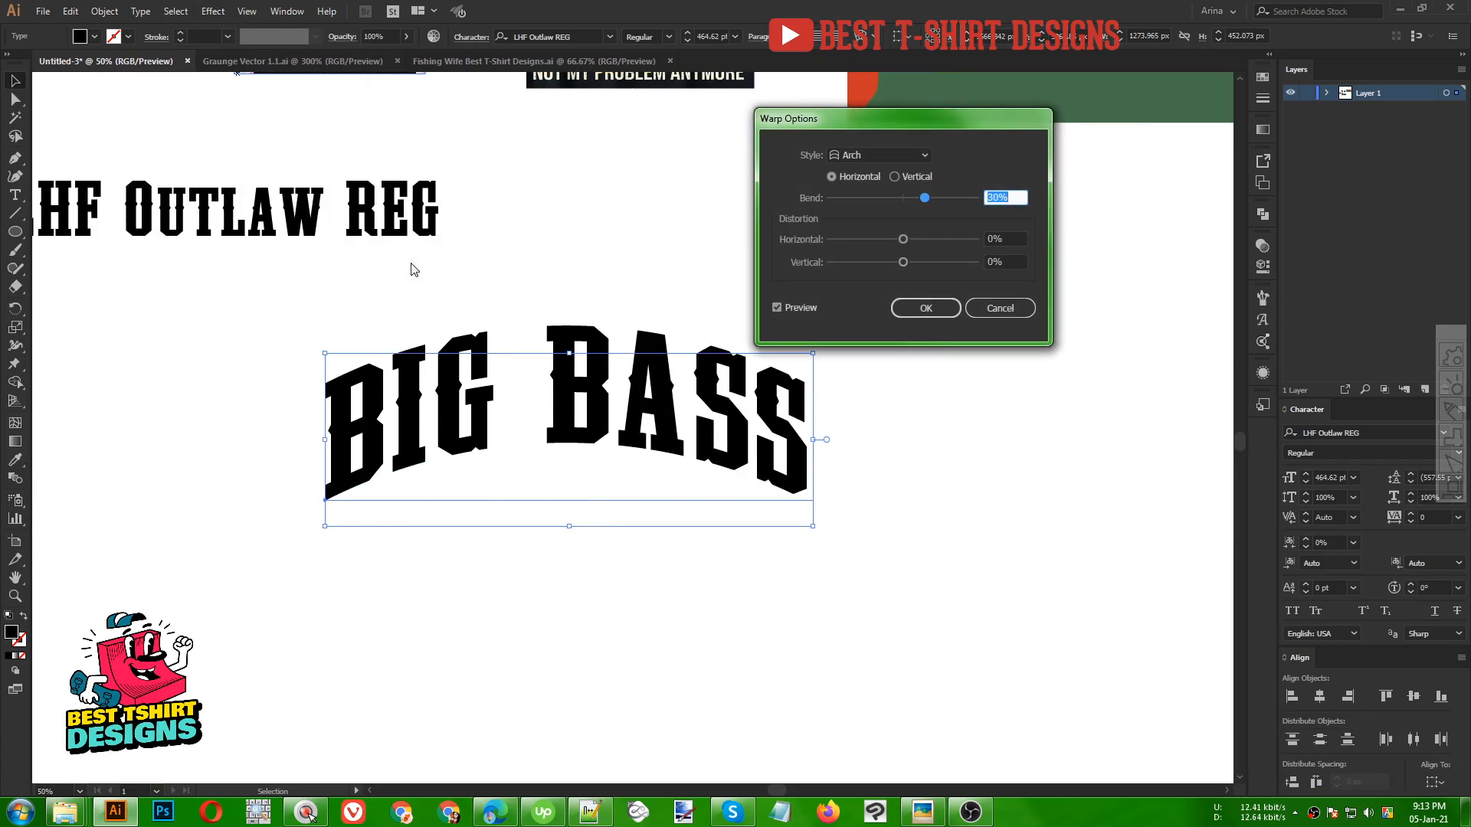
pyautogui.moveTo(911, 118); pyautogui.dragTo(1007, 110)
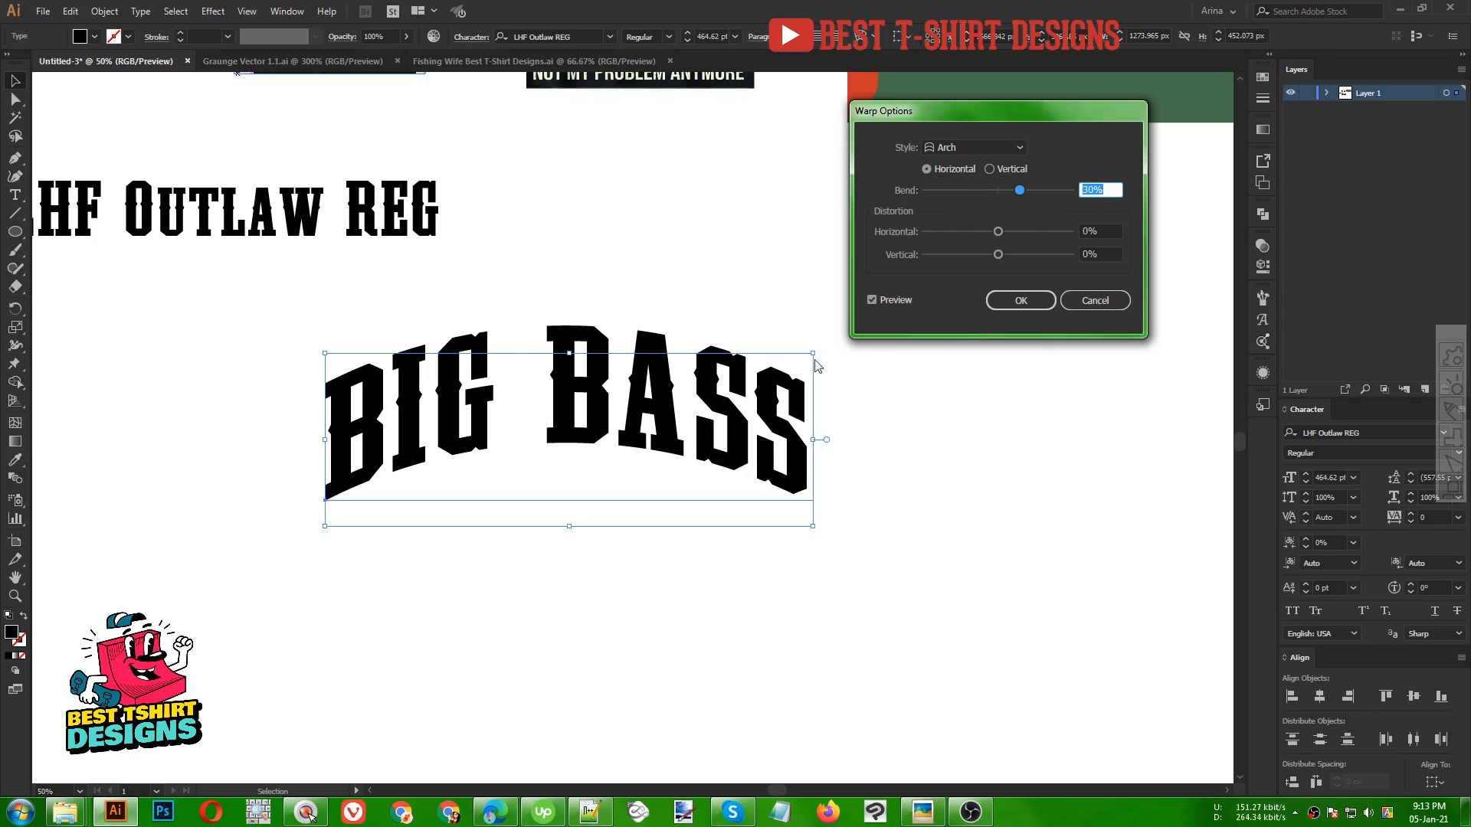
pyautogui.hotkey('shift', 'Up')
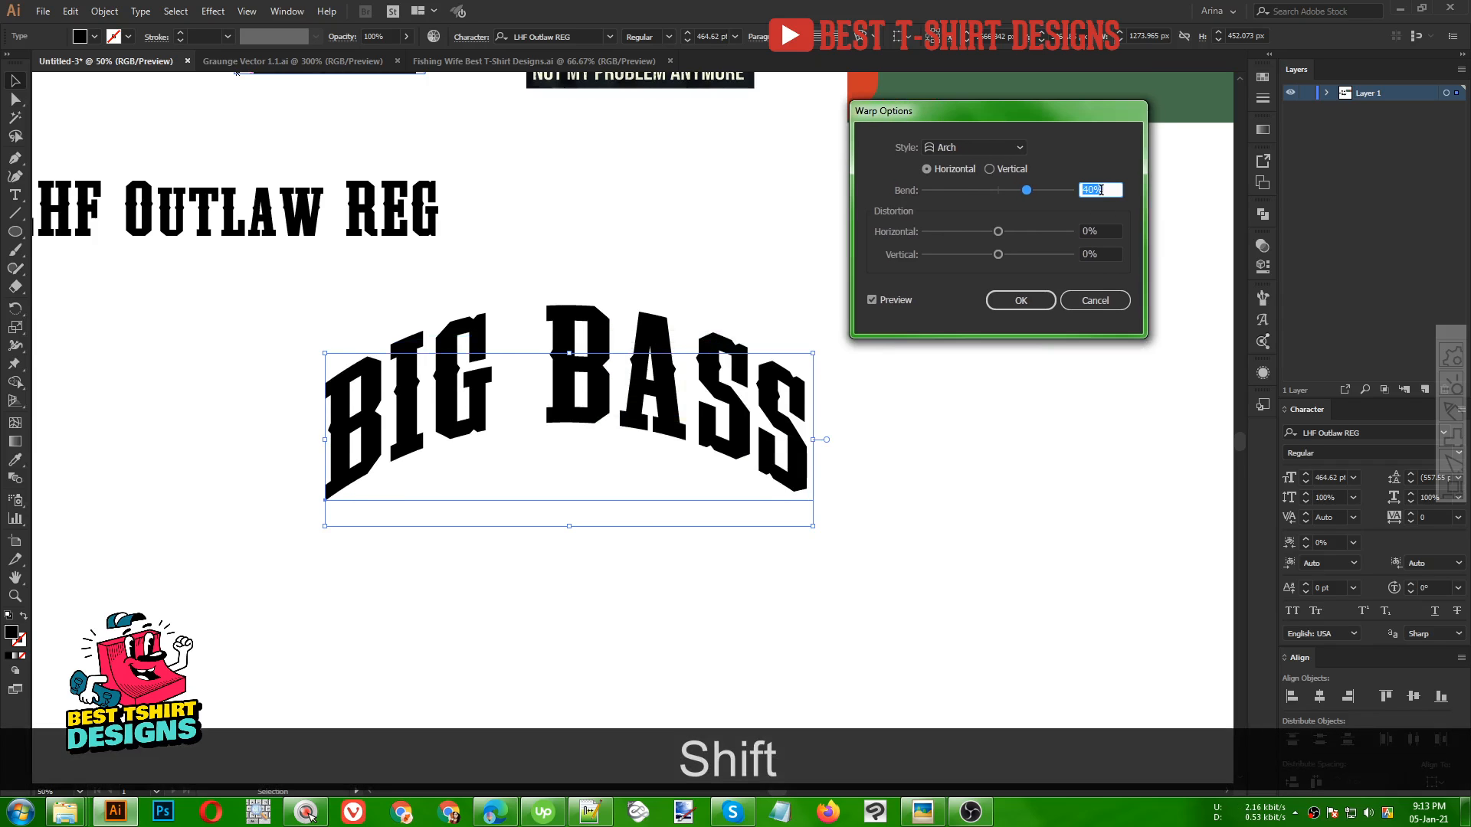
pyautogui.hotkey('shift', 'Up')
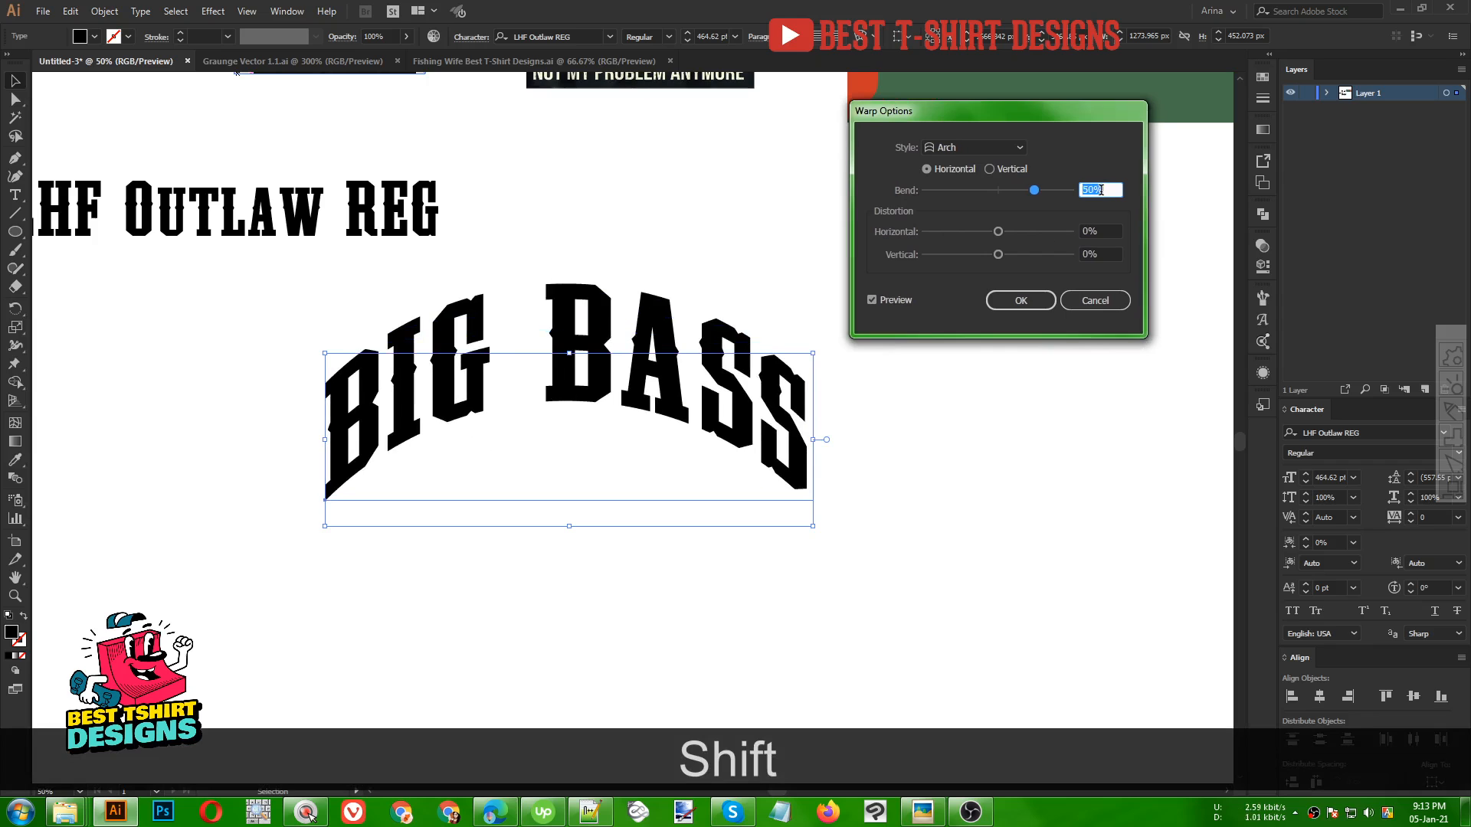
pyautogui.hotkey('shift', 'Down')
pyautogui.hotkey('shift', 'Down')
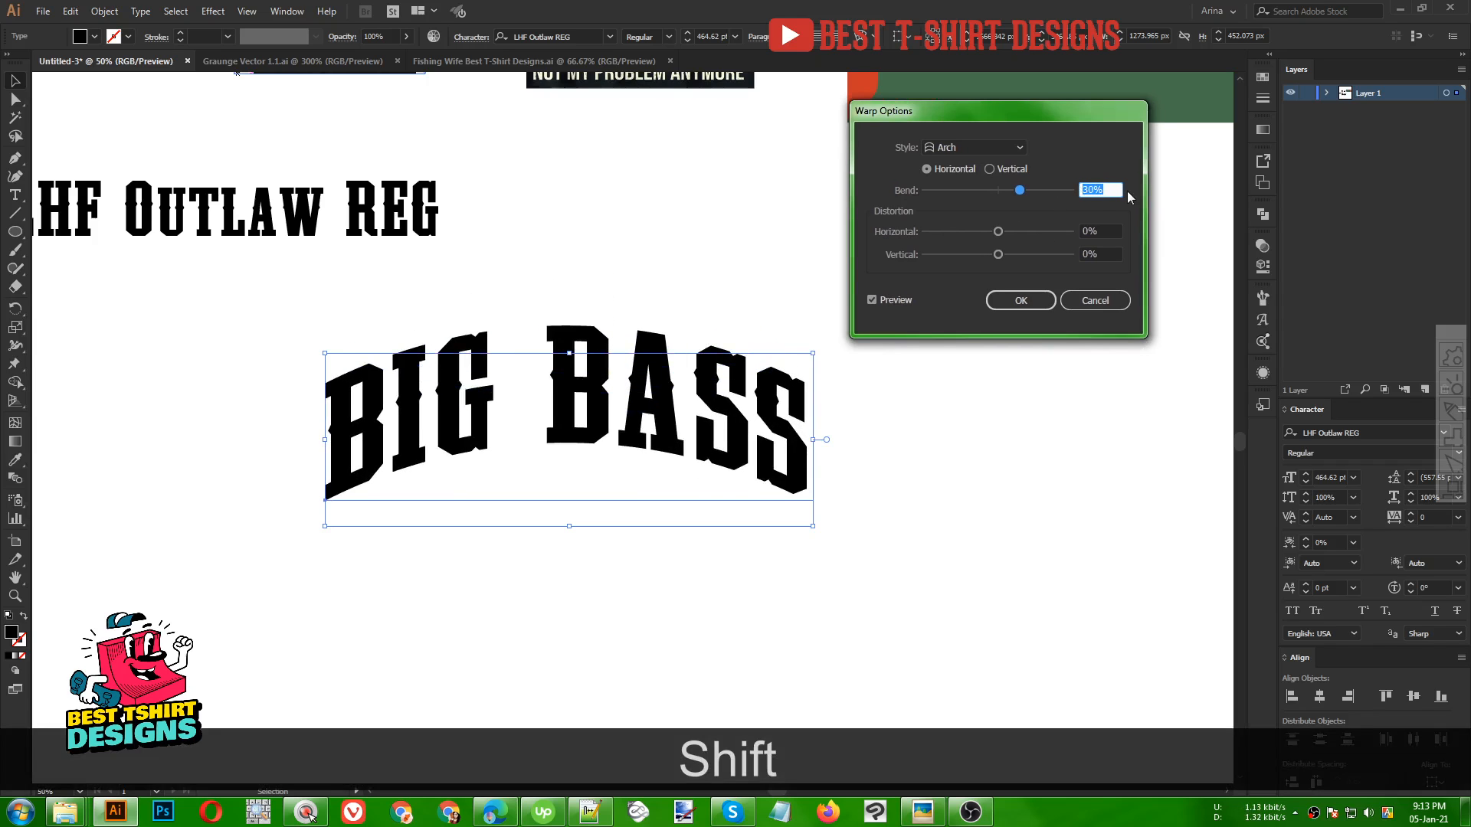
pyautogui.click(1028, 305)
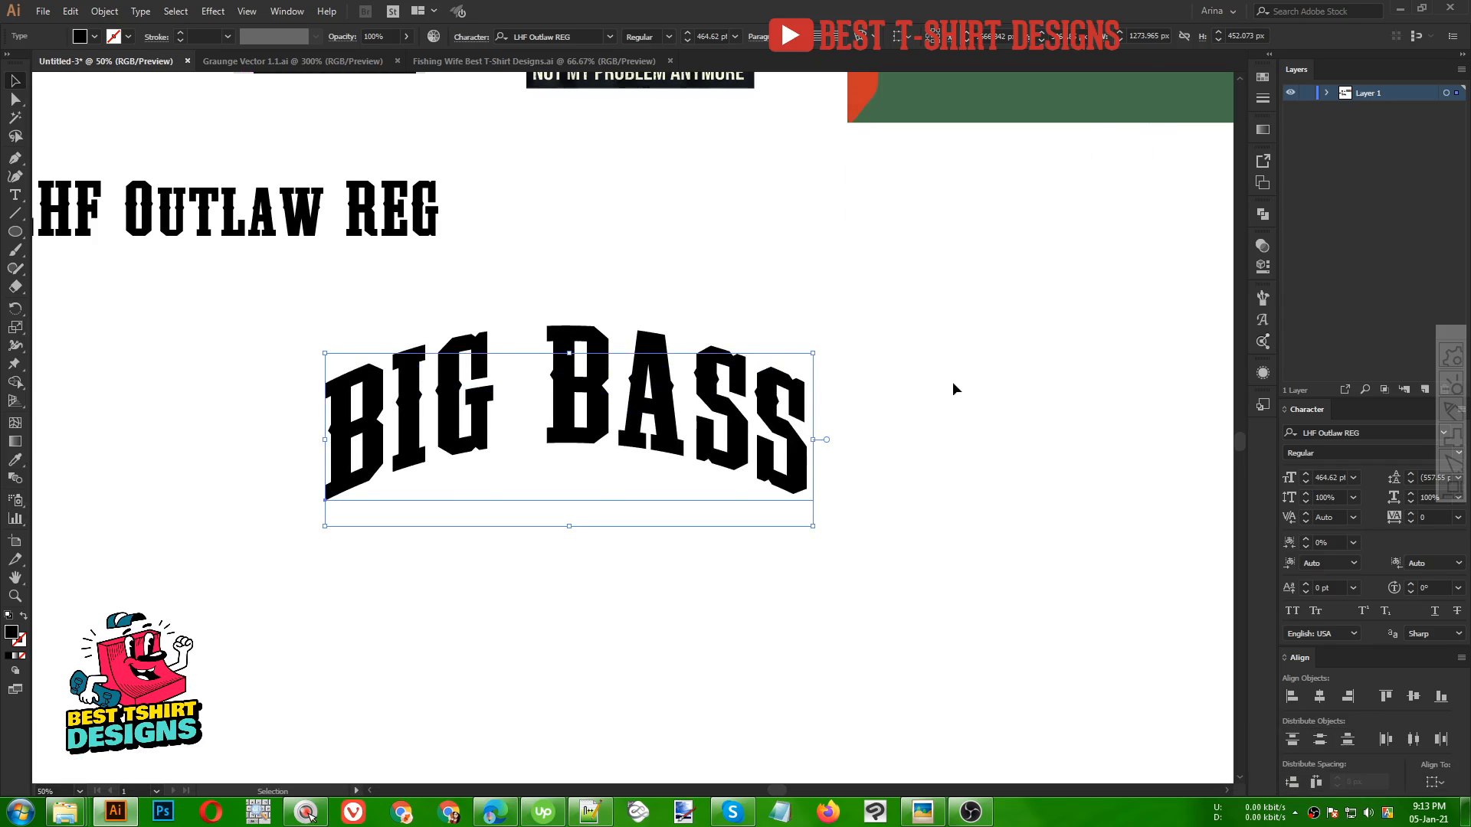
# Stretch the arched BIG BASS text wider, to about 1924 px
pyautogui.moveTo(813, 439); pyautogui.dragTo(939, 443)
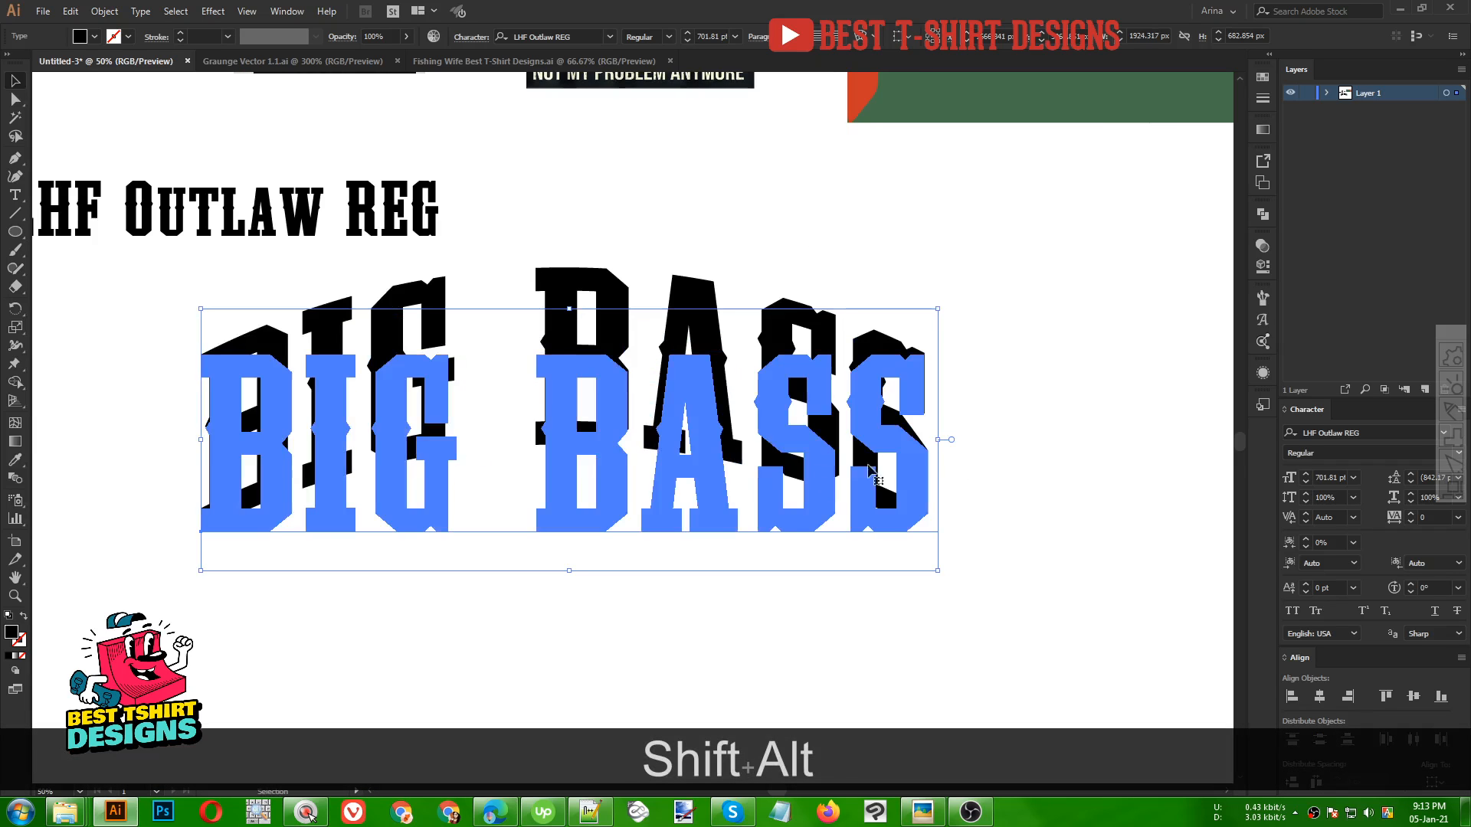
pyautogui.scroll(-1, 569, 440)
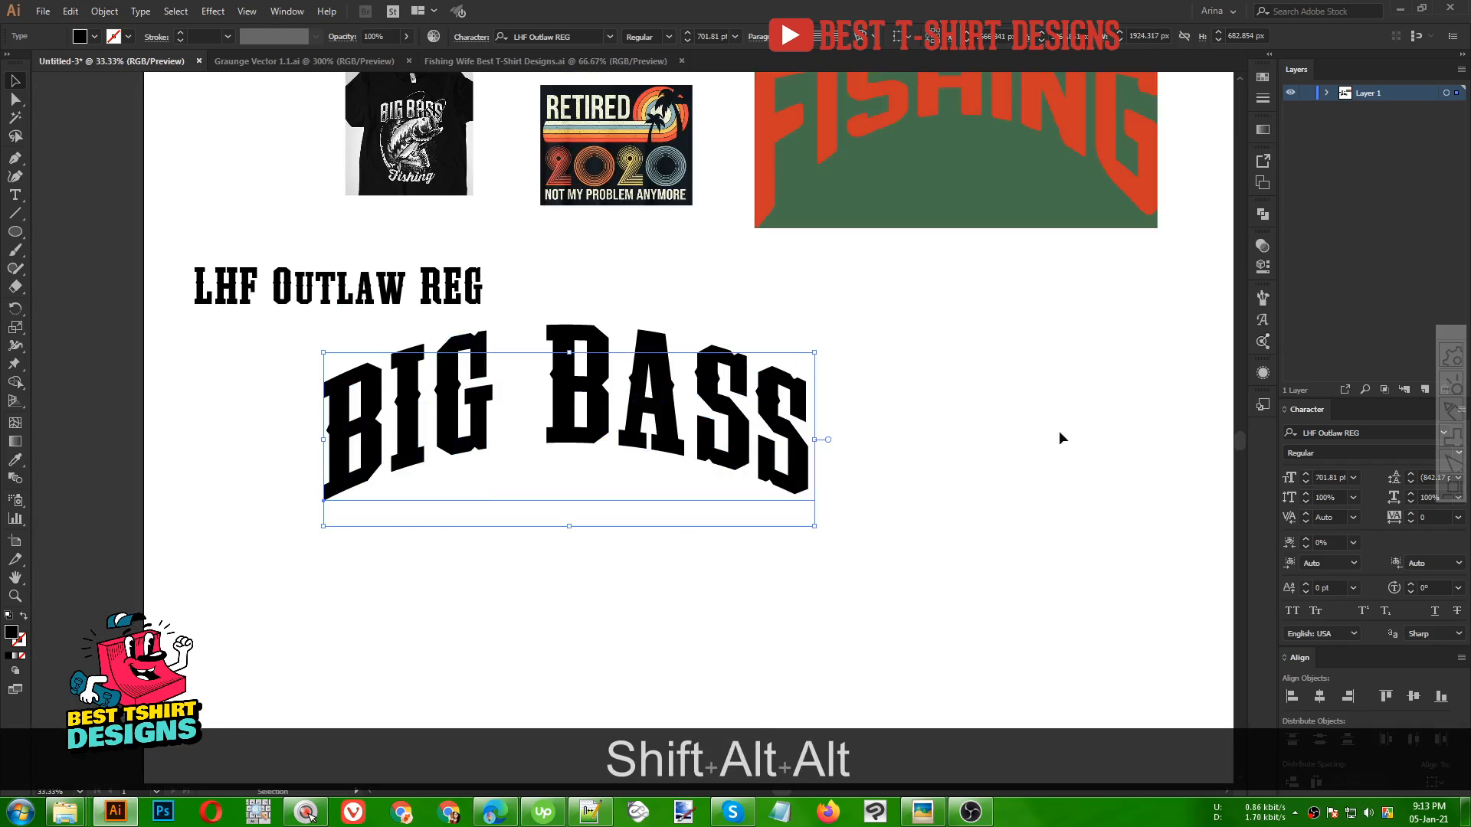
pyautogui.scroll(2, 1424, 519)
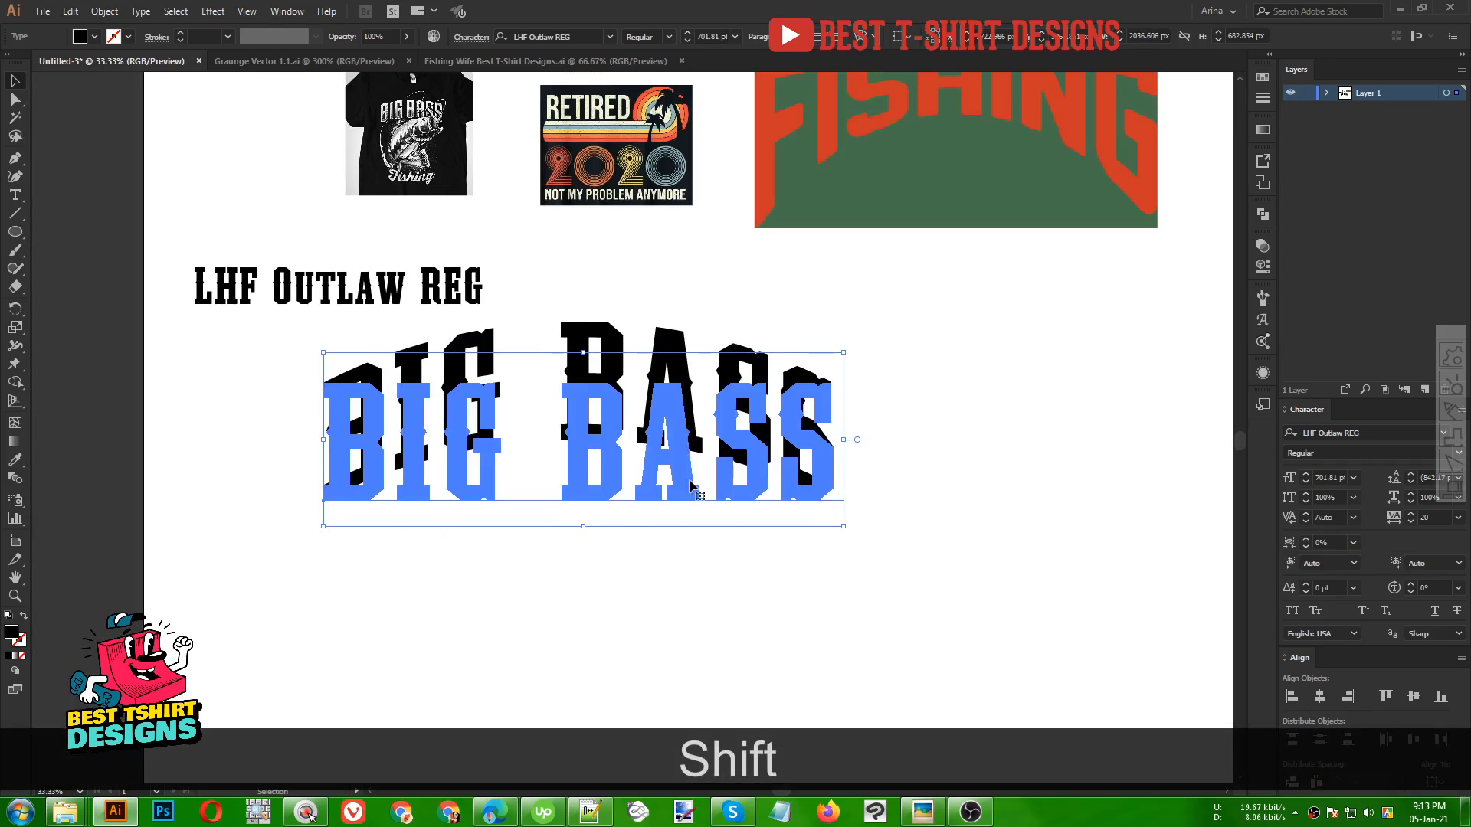
# Convert the warped BIG BASS text to outlines and expand its appearance
pyautogui.rightClick(617, 415)
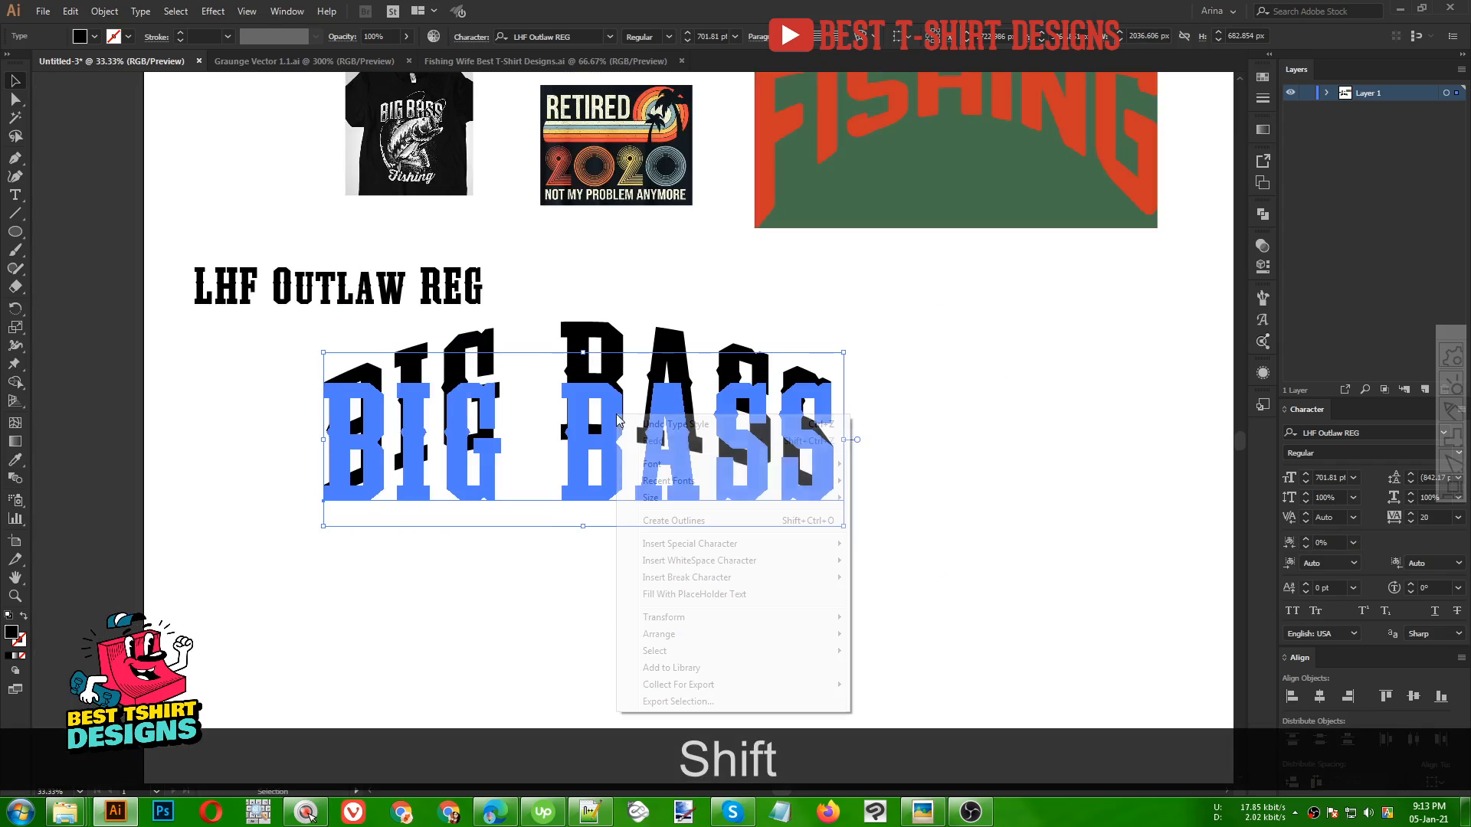
pyautogui.click(654, 523)
pyautogui.moveTo(785, 603); pyautogui.dragTo(335, 393)
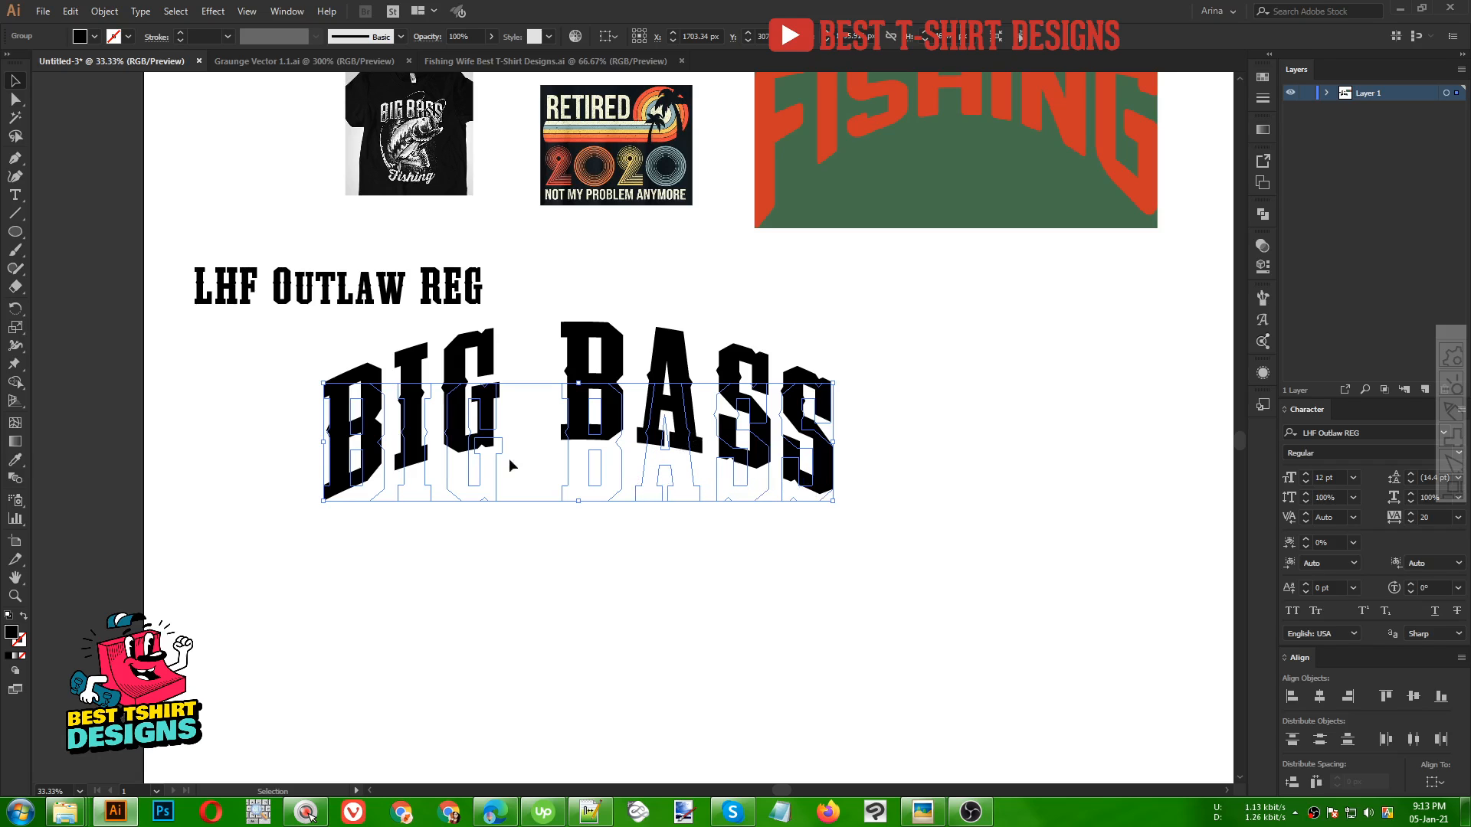
pyautogui.click(104, 11)
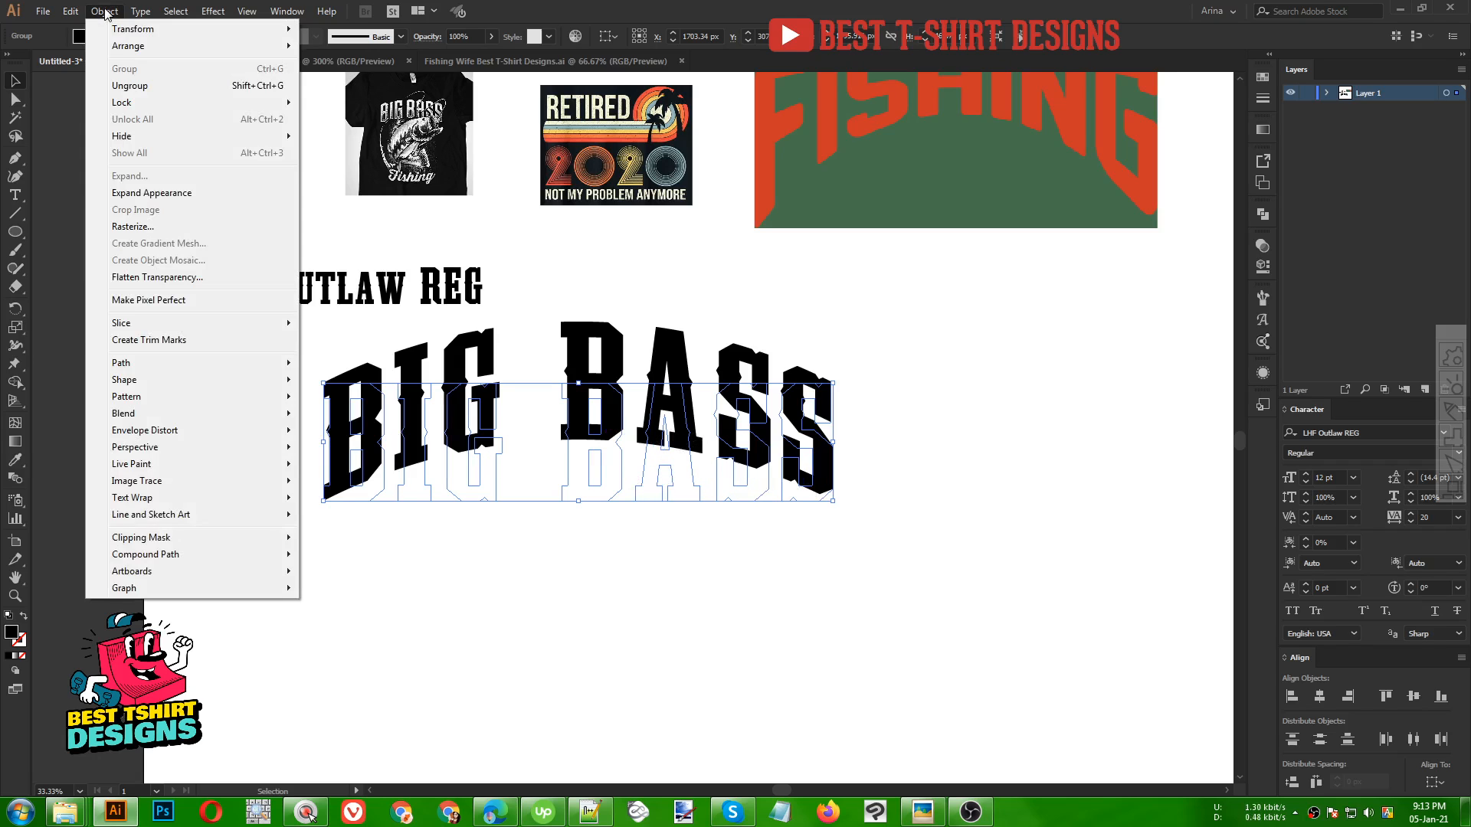
pyautogui.click(131, 195)
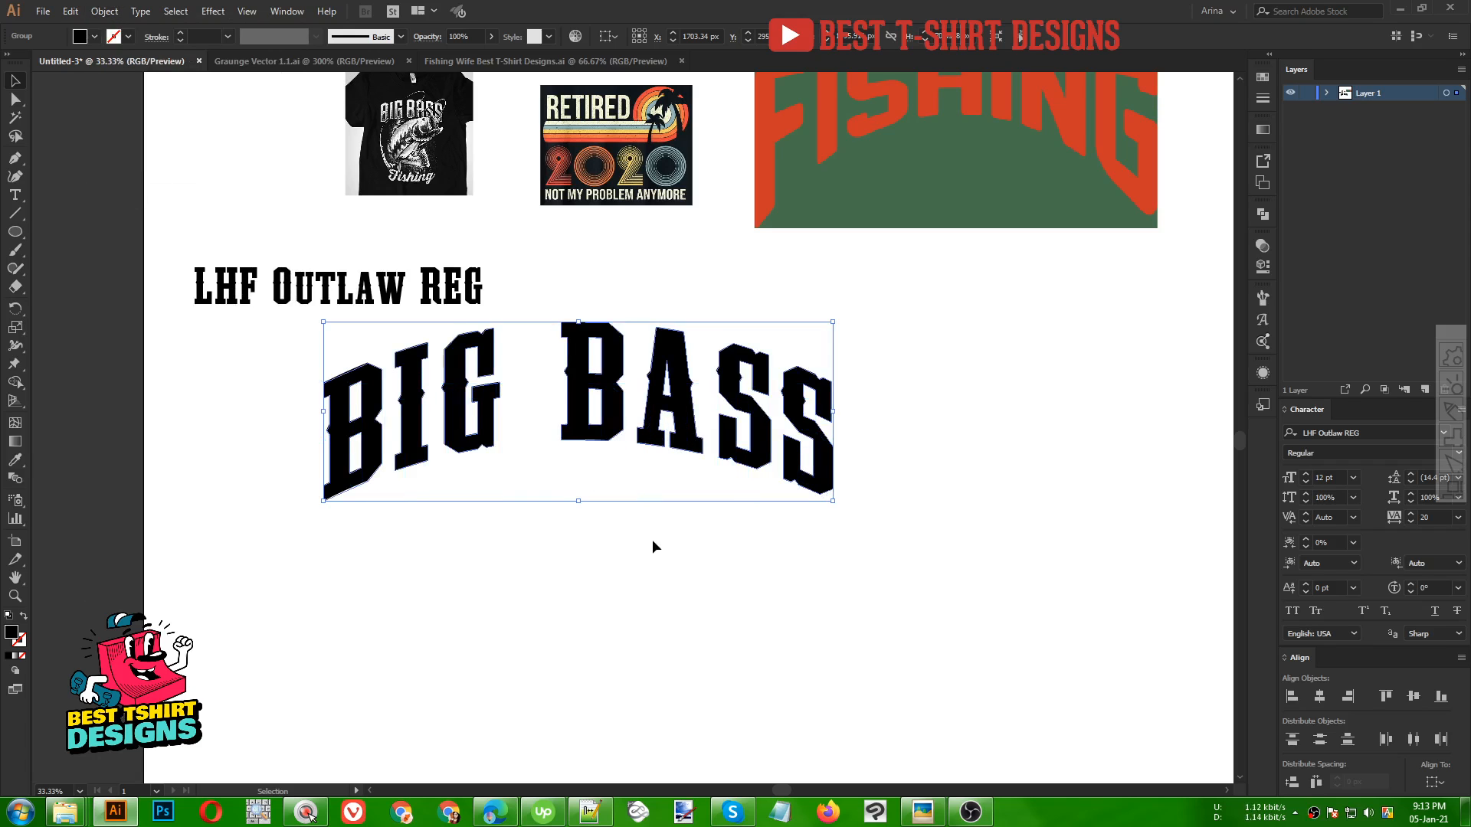
# Zoom in on the reference t-shirt to compare its BIG BASS lettering with the new title
pyautogui.moveTo(494, 418); pyautogui.dragTo(532, 486)
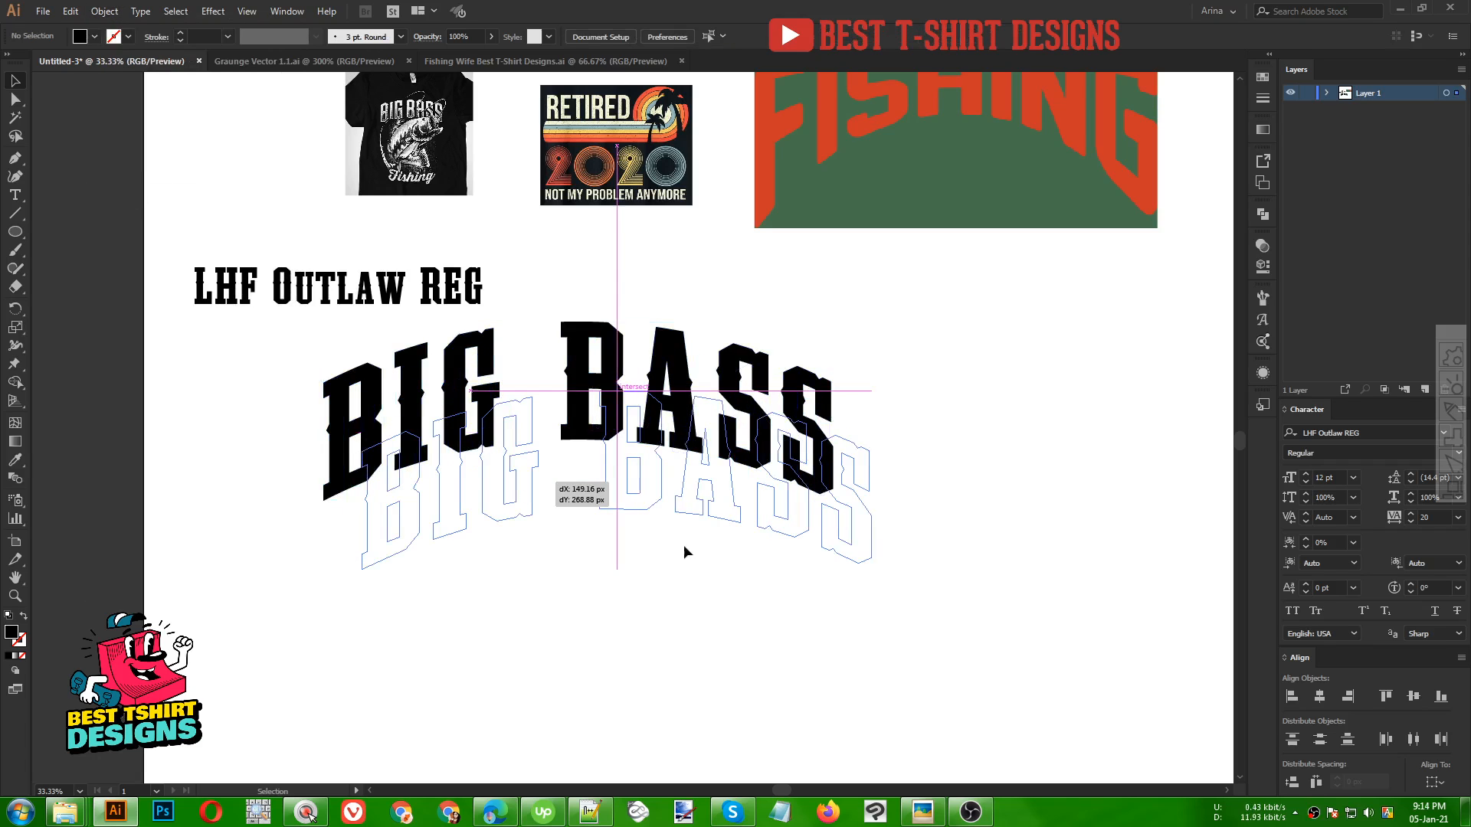
pyautogui.keyDown('alt'); pyautogui.scroll(4, 395, 95); pyautogui.keyUp('alt')
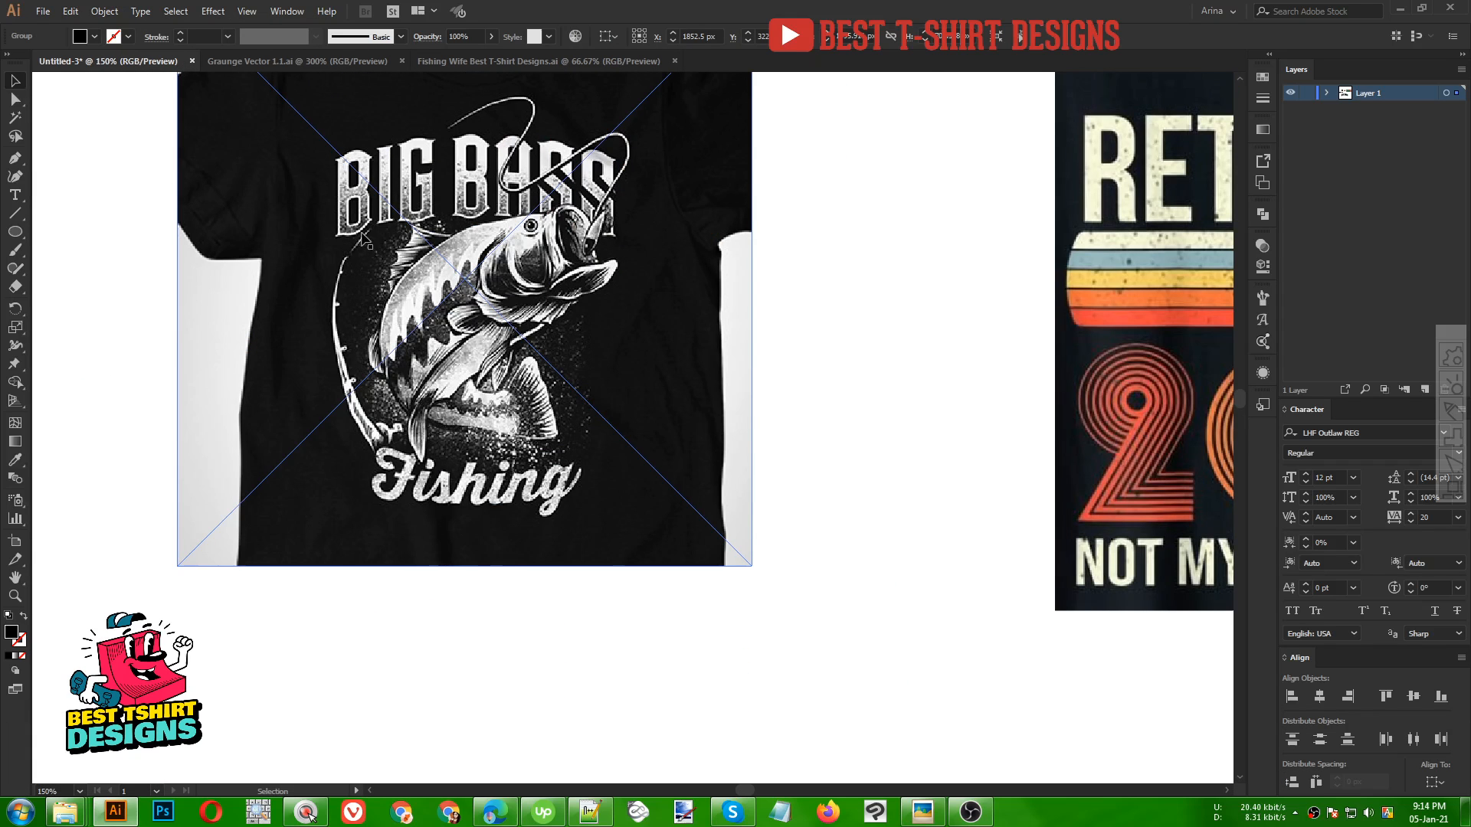
pyautogui.keyDown('alt'); pyautogui.scroll(-2, 367, 244); pyautogui.keyUp('alt')
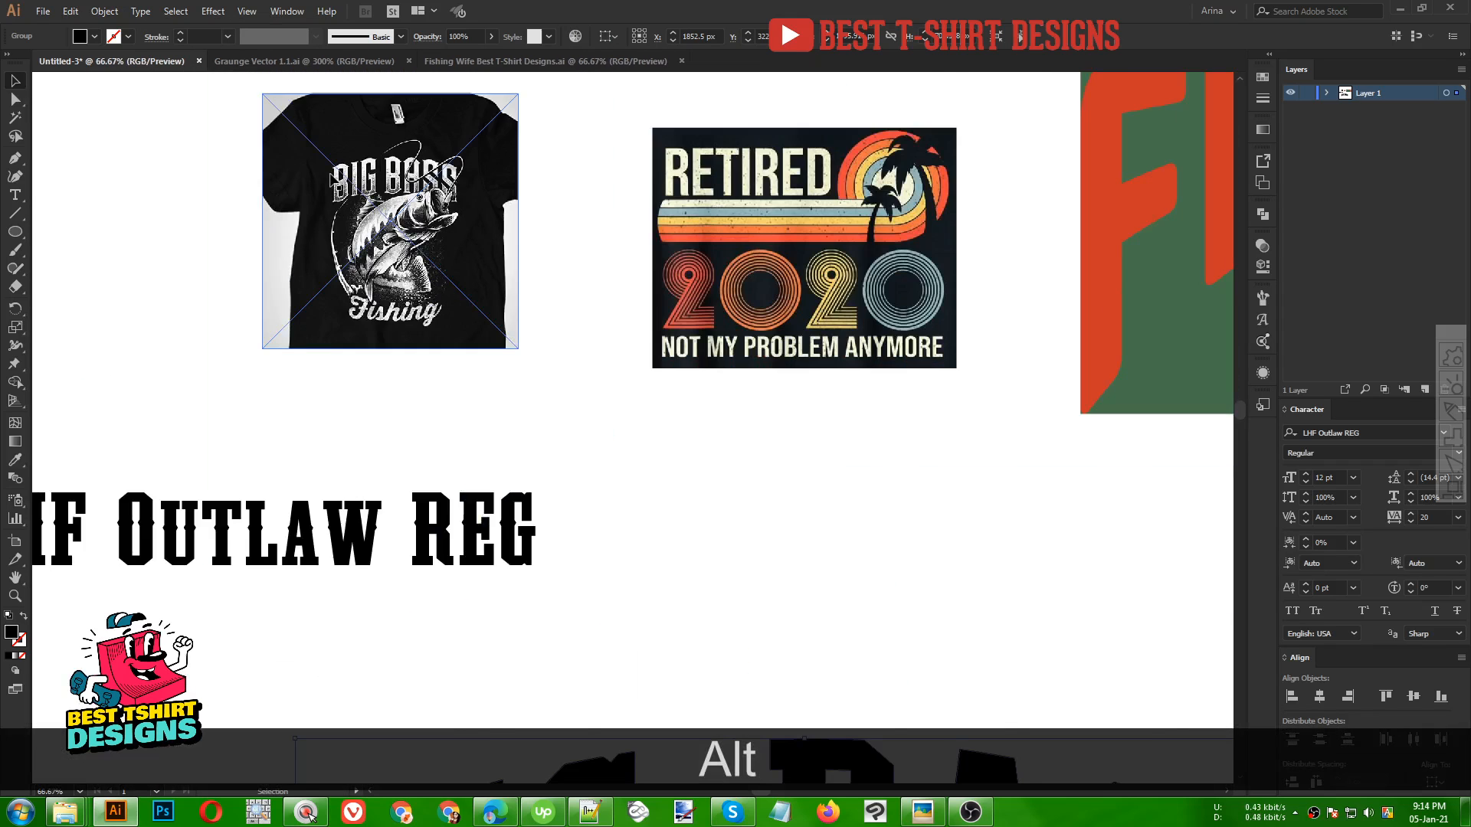
pyautogui.scroll(-2, 335, 178)
pyautogui.keyDown('alt'); pyautogui.scroll(-2, 334, 177); pyautogui.keyUp('alt')
pyautogui.keyDown('alt'); pyautogui.scroll(1, 453, 517); pyautogui.keyUp('alt')
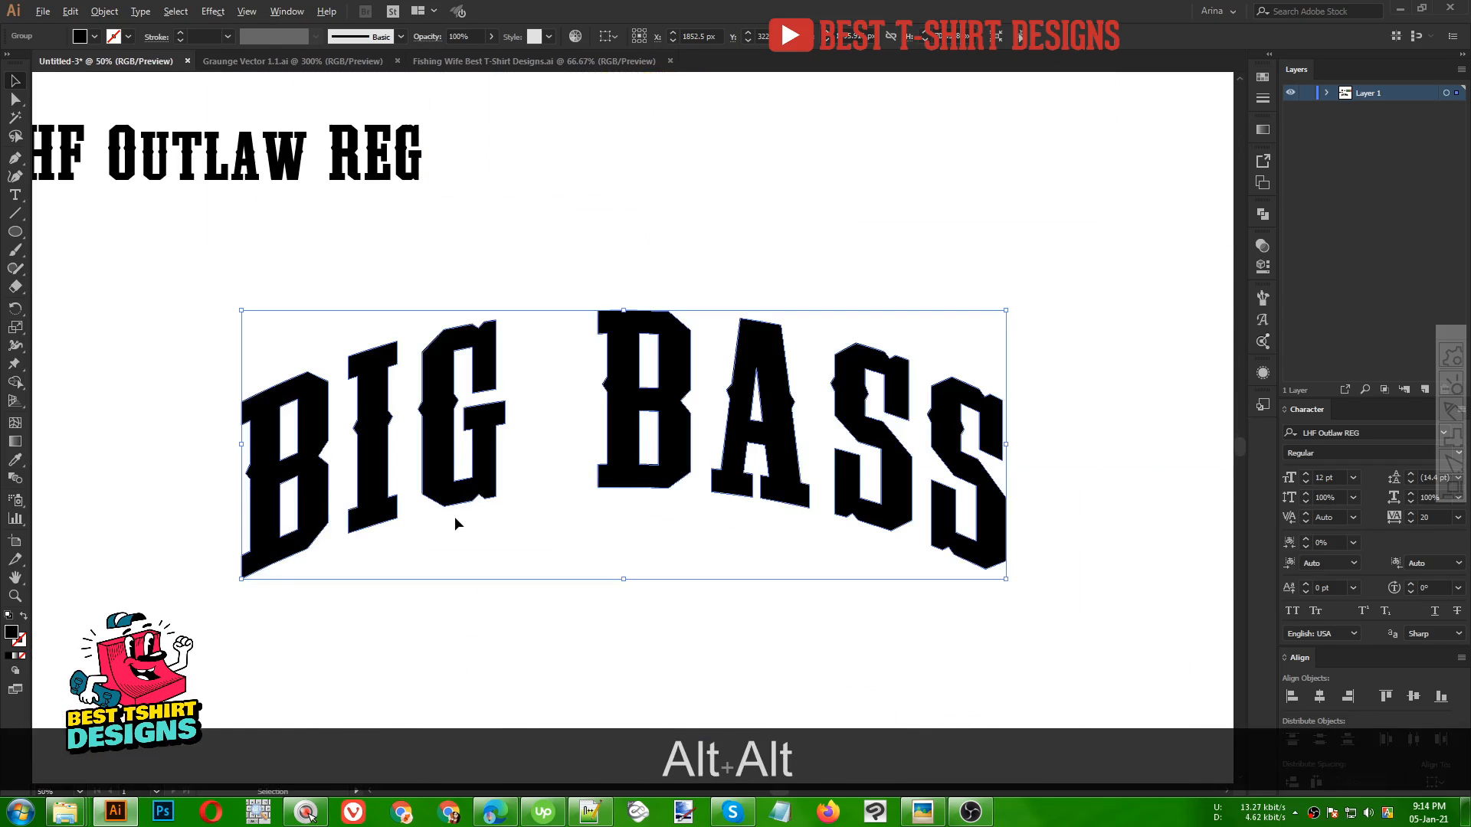
# Apply Offset Path to the BIG BASS outlines with a 10 px offset and miter joins
pyautogui.click(104, 11)
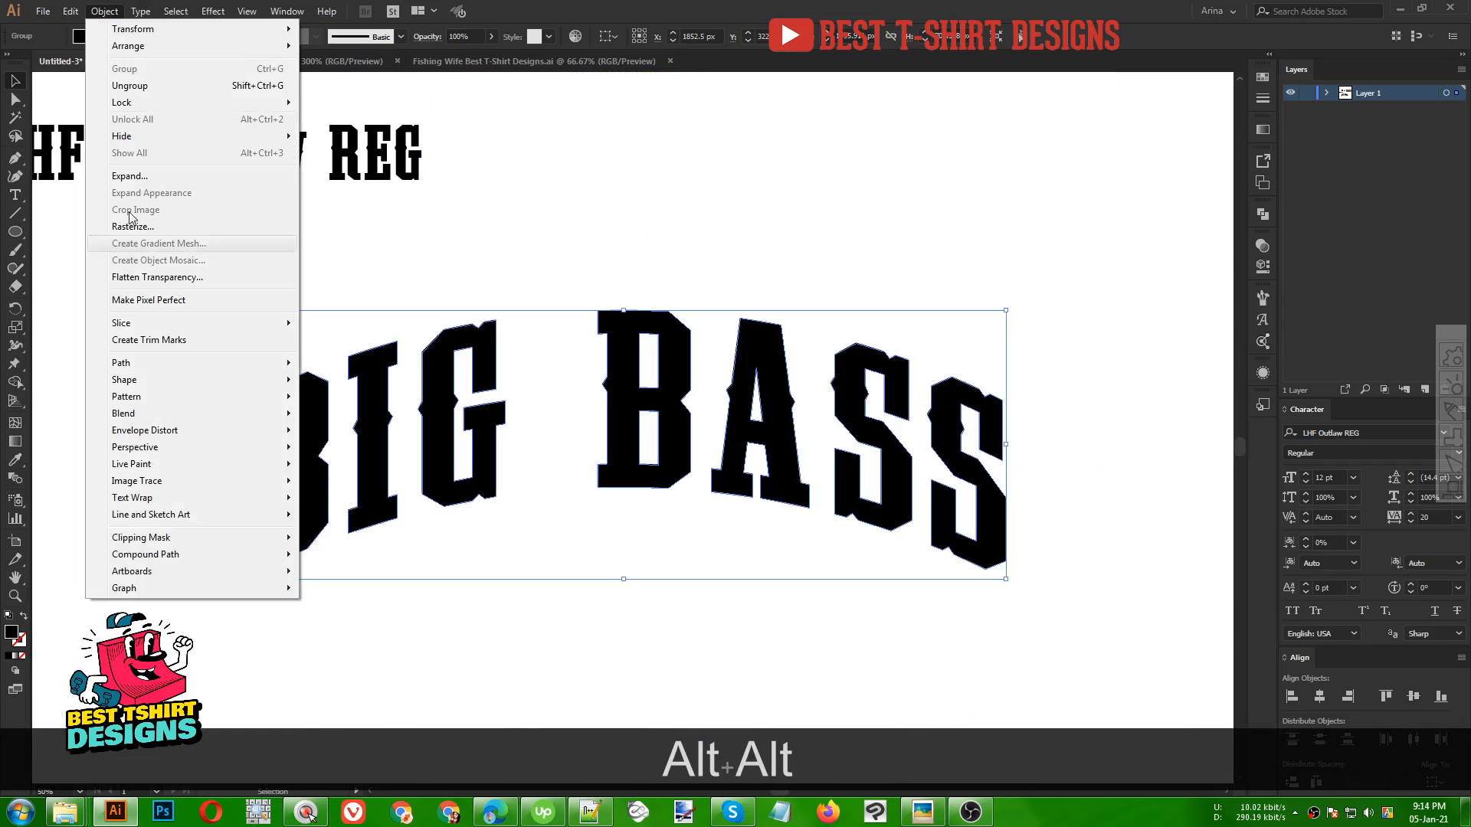
pyautogui.moveTo(174, 366)
pyautogui.click(347, 419)
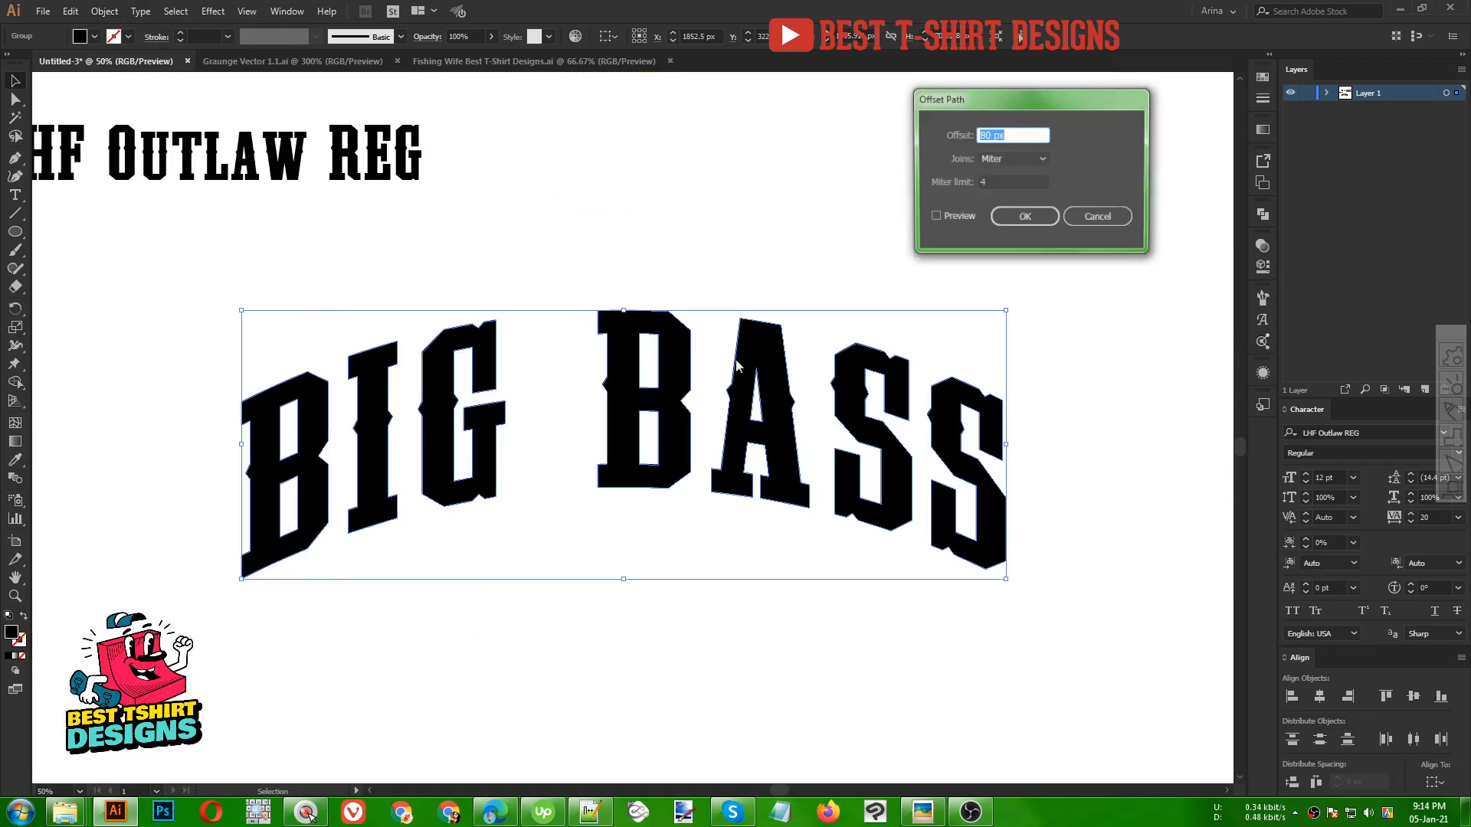
pyautogui.click(939, 218)
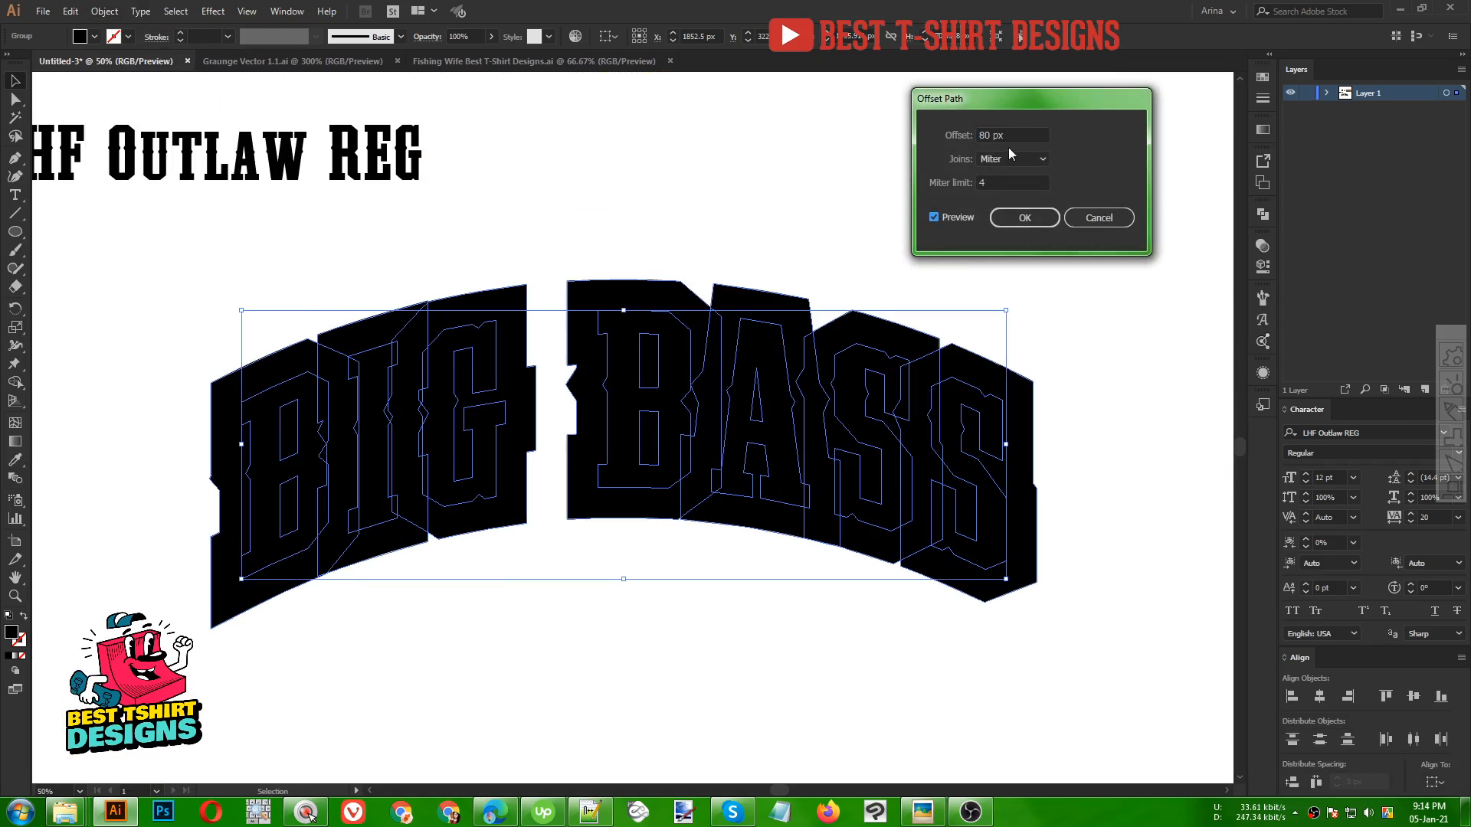
pyautogui.keyDown('shift'); pyautogui.scroll(-6, 1009, 136); pyautogui.keyUp('shift')
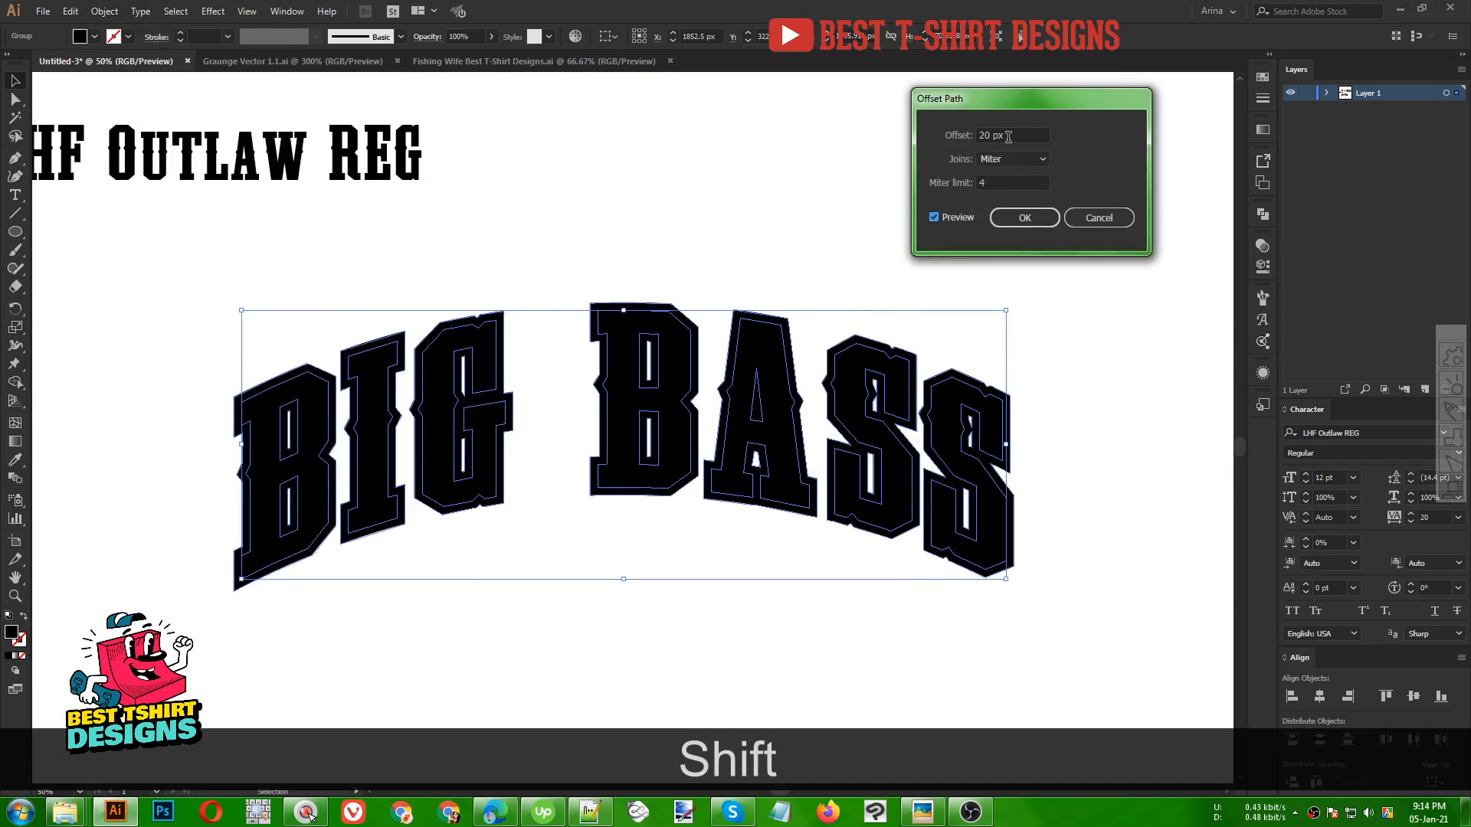
pyautogui.keyDown('shift'); pyautogui.scroll(-1, 1008, 137); pyautogui.keyUp('shift')
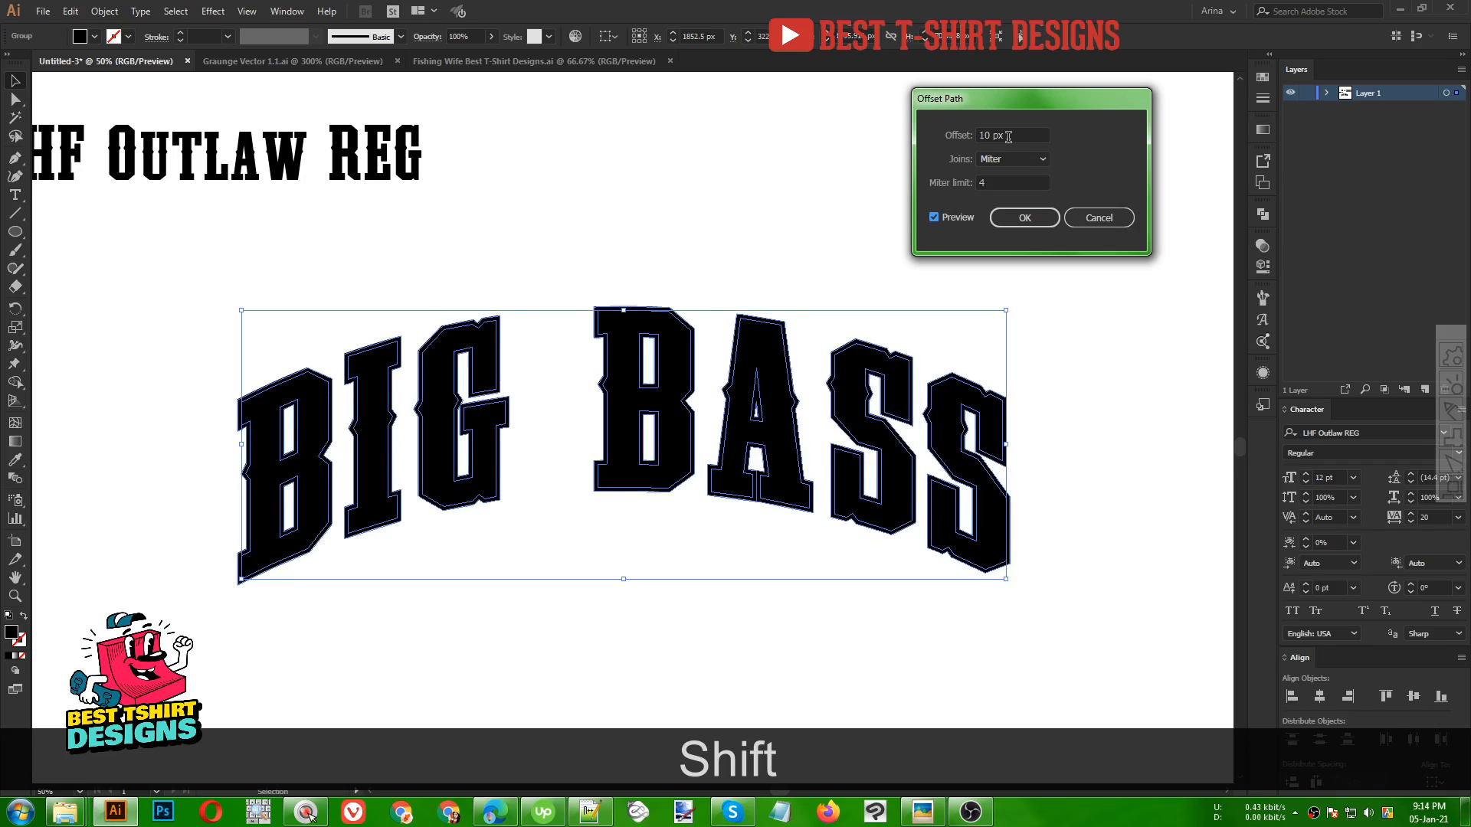
pyautogui.scroll(1, 1008, 137)
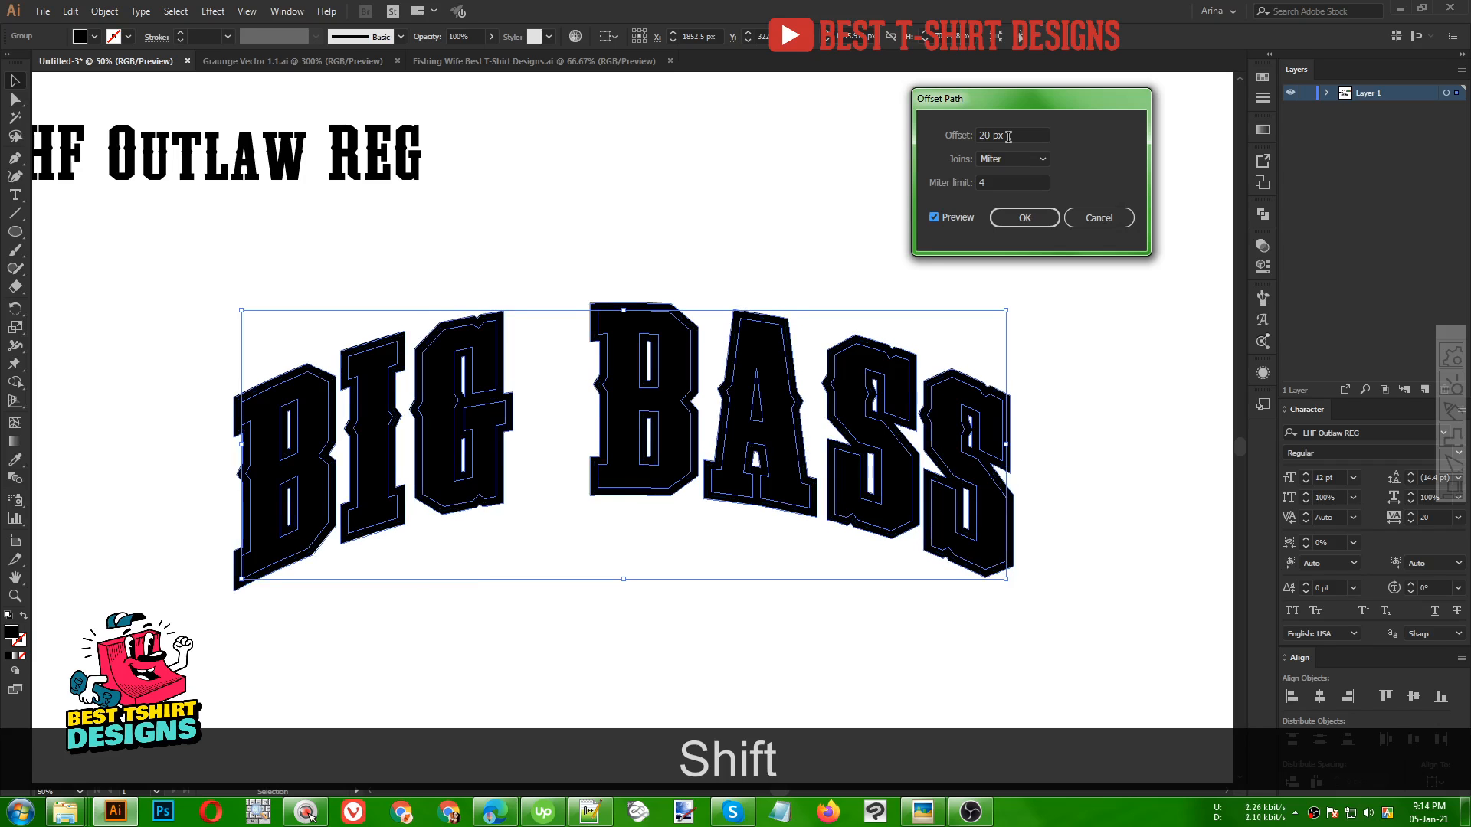
pyautogui.scroll(-4, 1008, 136)
pyautogui.scroll(-1, 1009, 137)
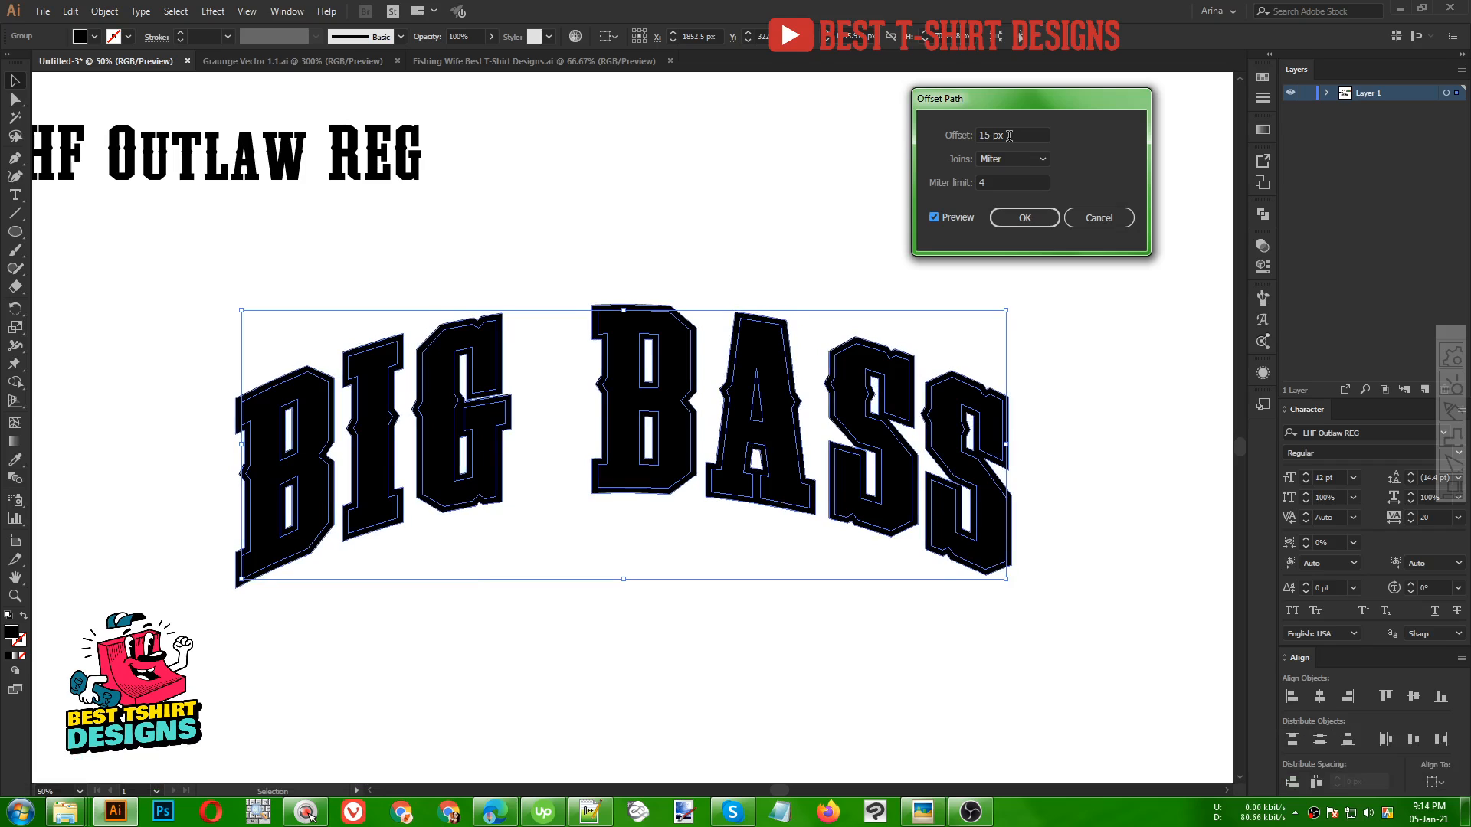
pyautogui.click(1021, 220)
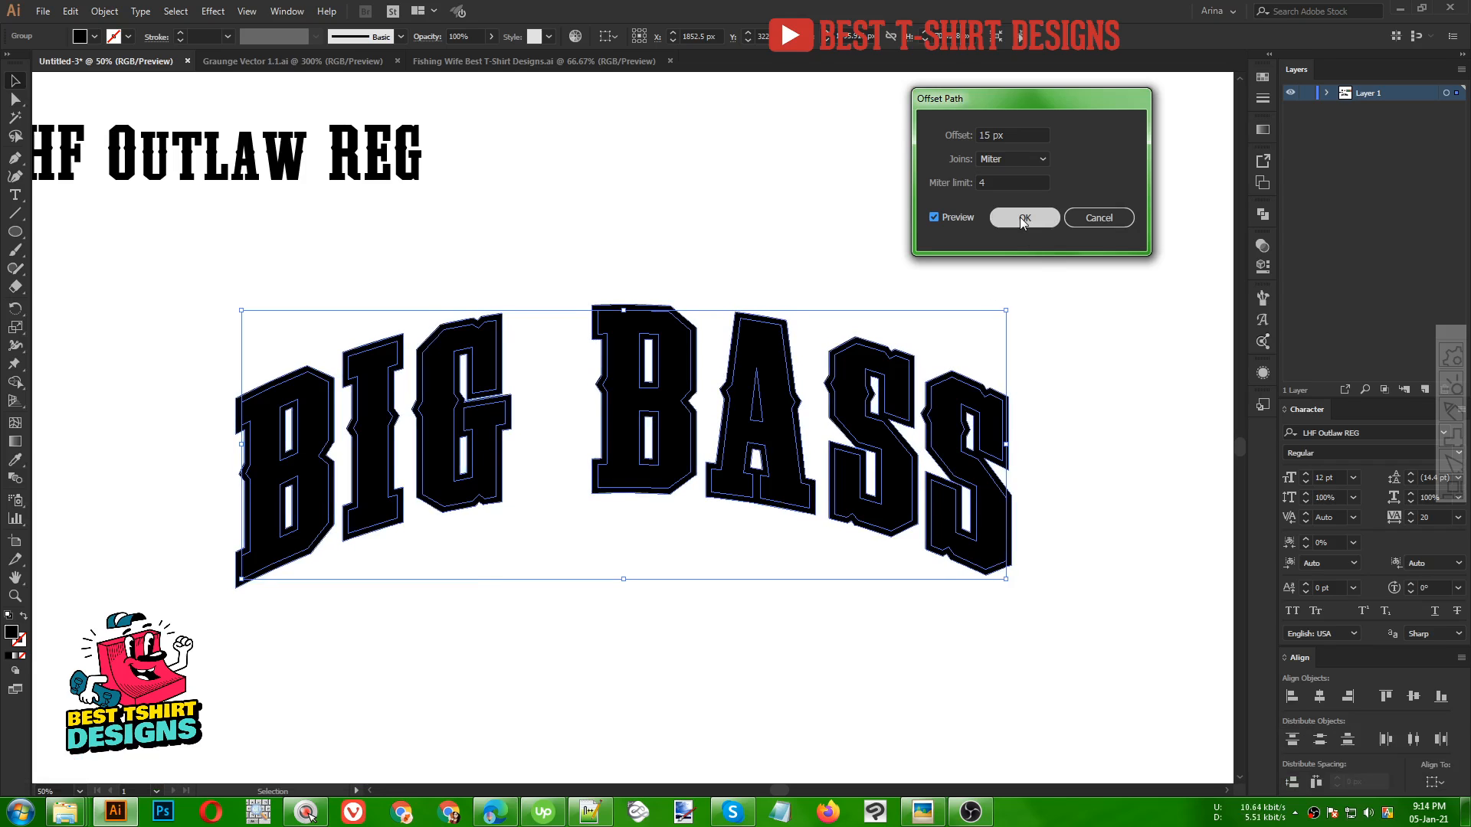
pyautogui.keyDown('shift'); pyautogui.scroll(-1, 1017, 132); pyautogui.keyUp('shift')
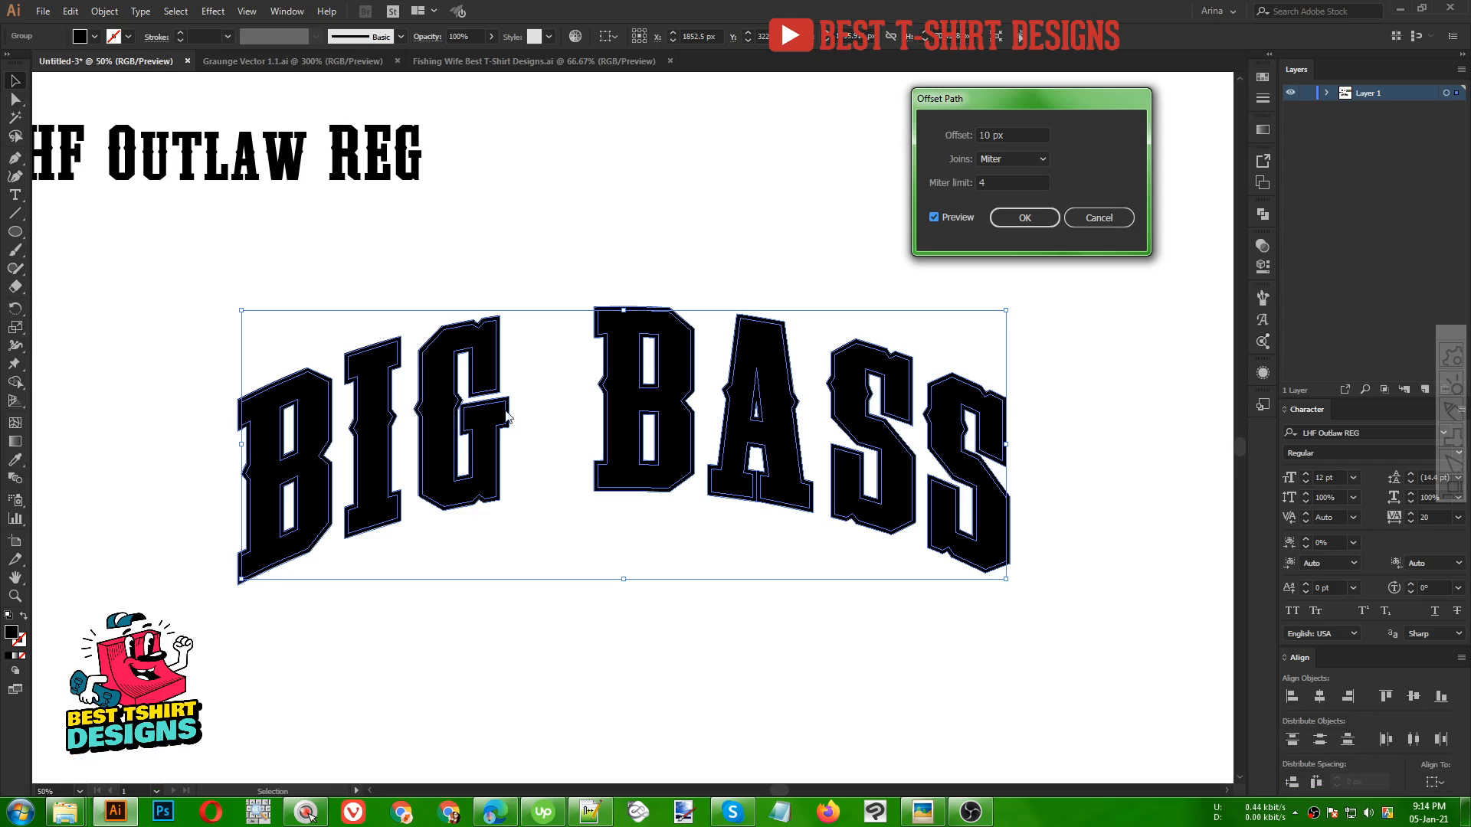
pyautogui.click(1042, 217)
# Unite the offset shapes with Pathfinder and paste them behind the letters
pyautogui.click(1262, 216)
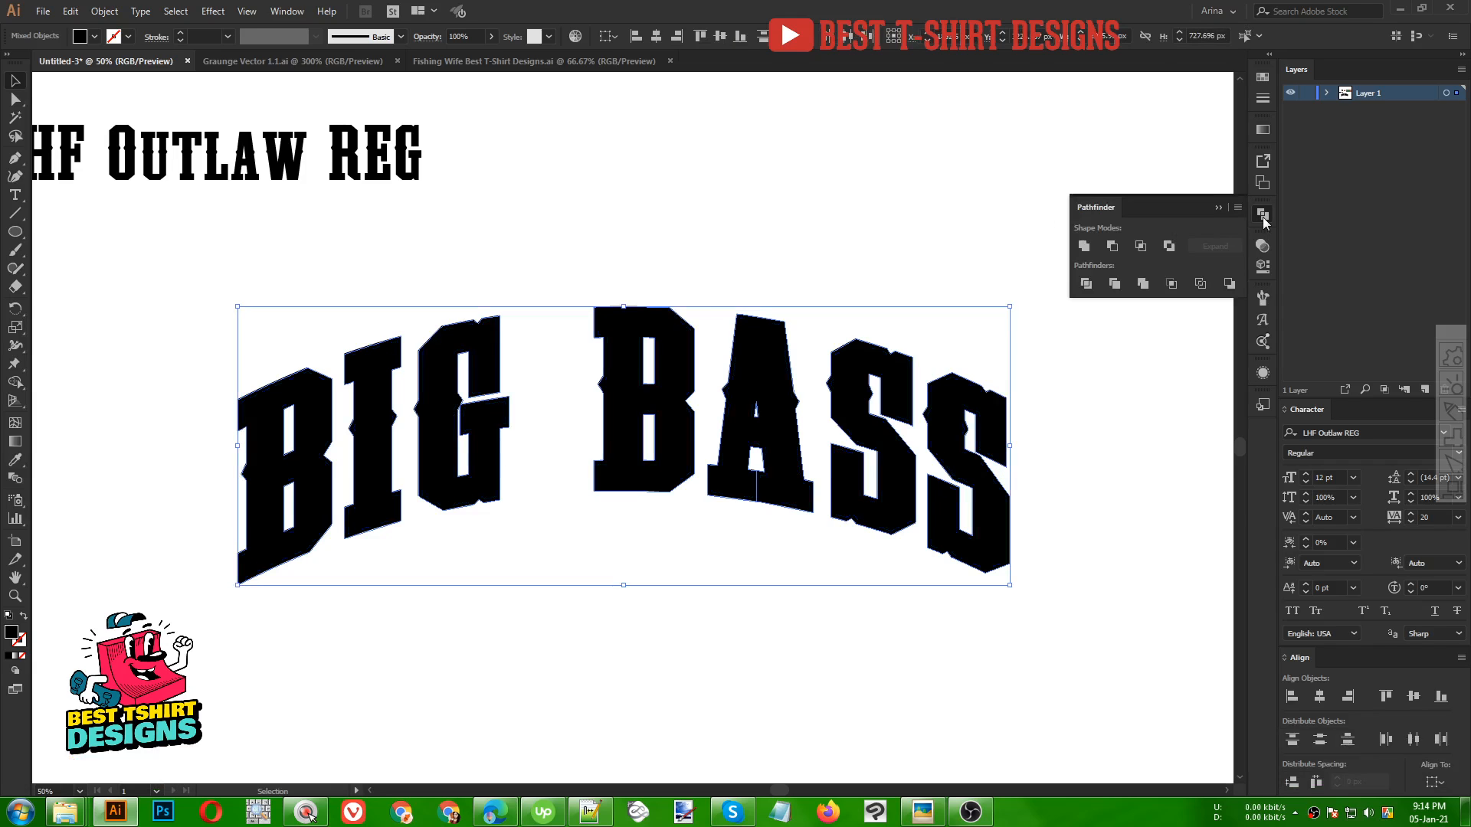
pyautogui.click(1086, 247)
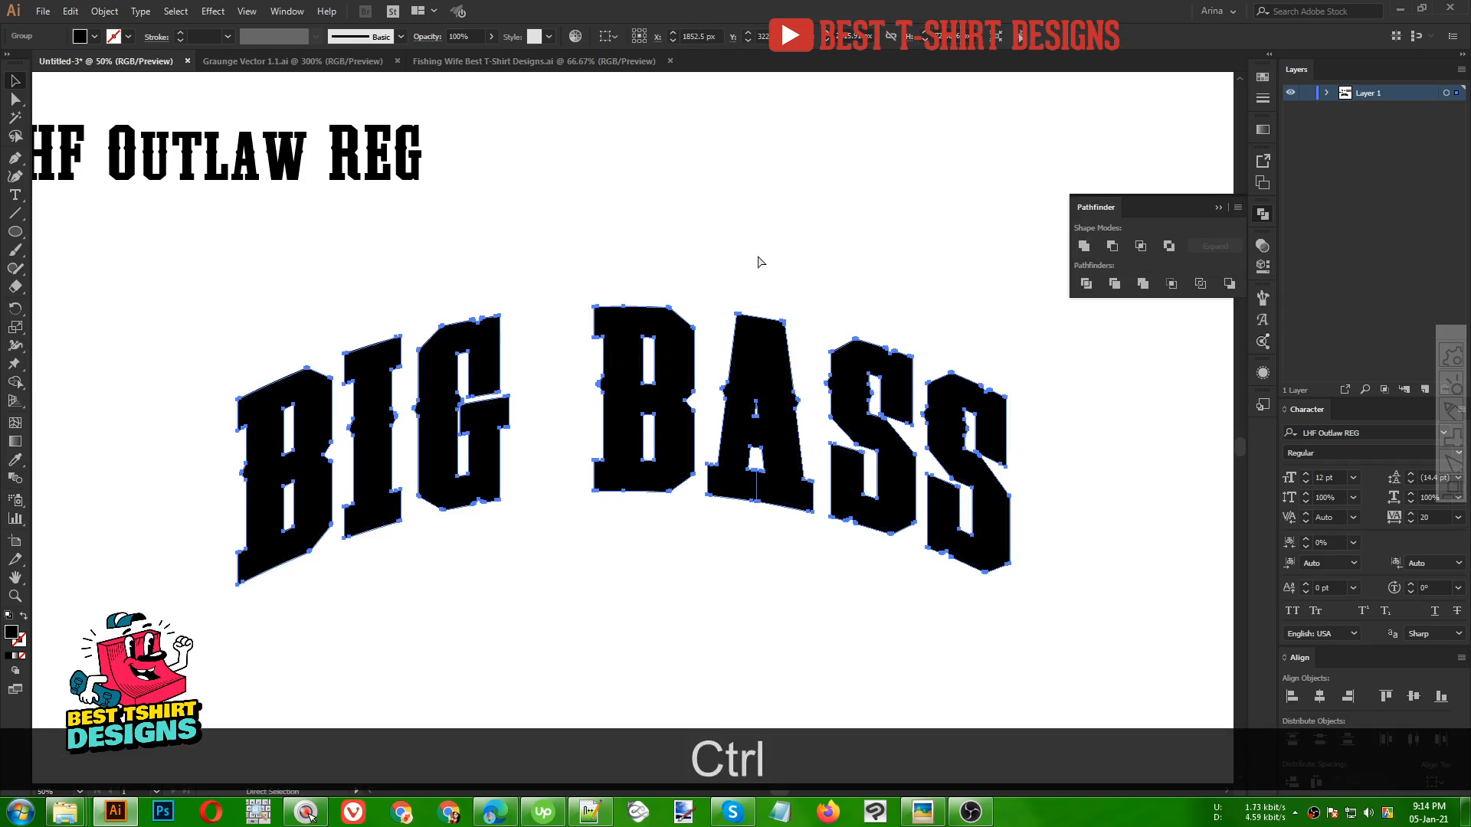
pyautogui.hotkey('ctrl', 'x')
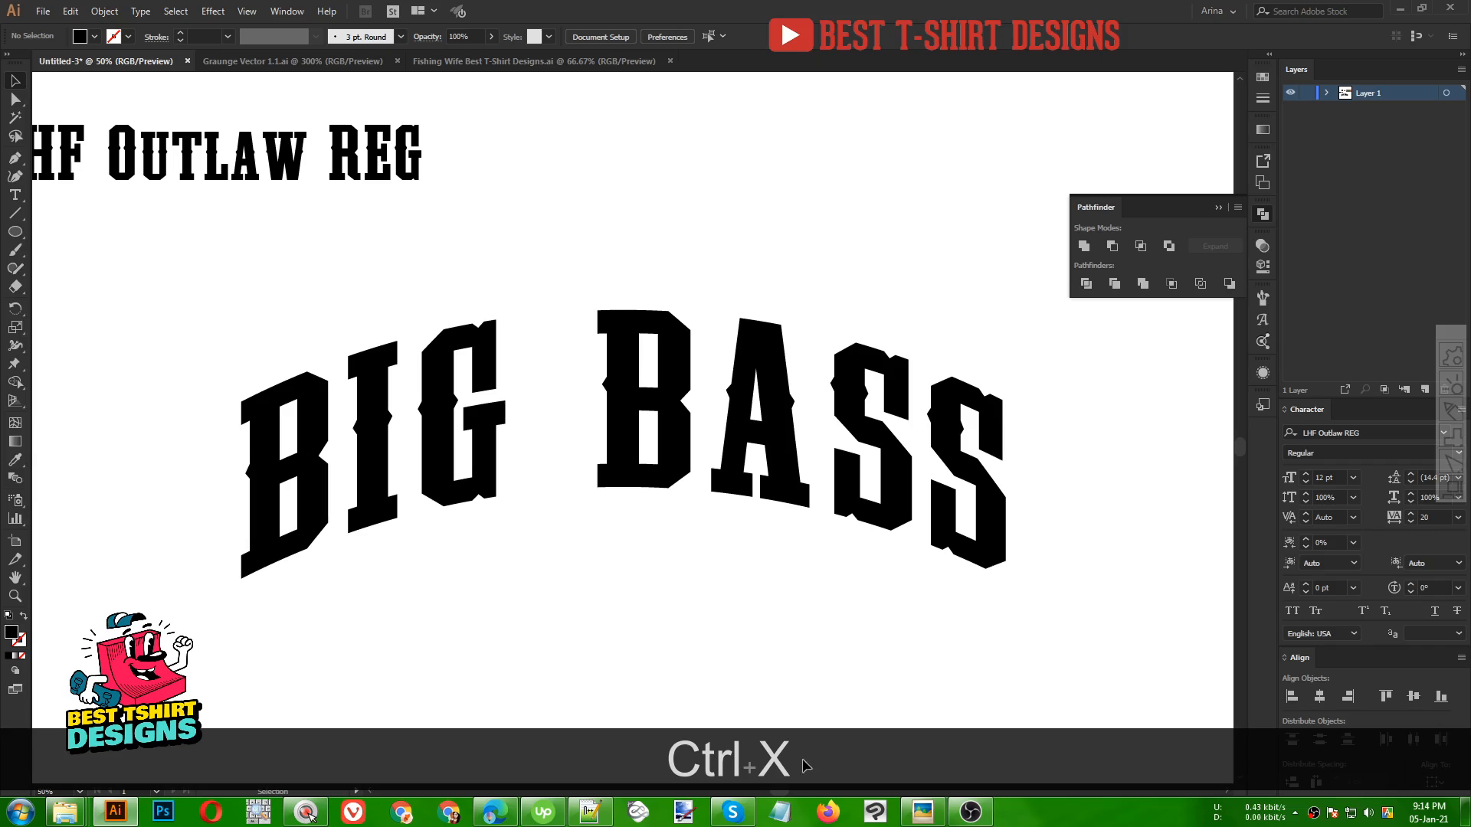
pyautogui.hotkey('ctrl', 'b')
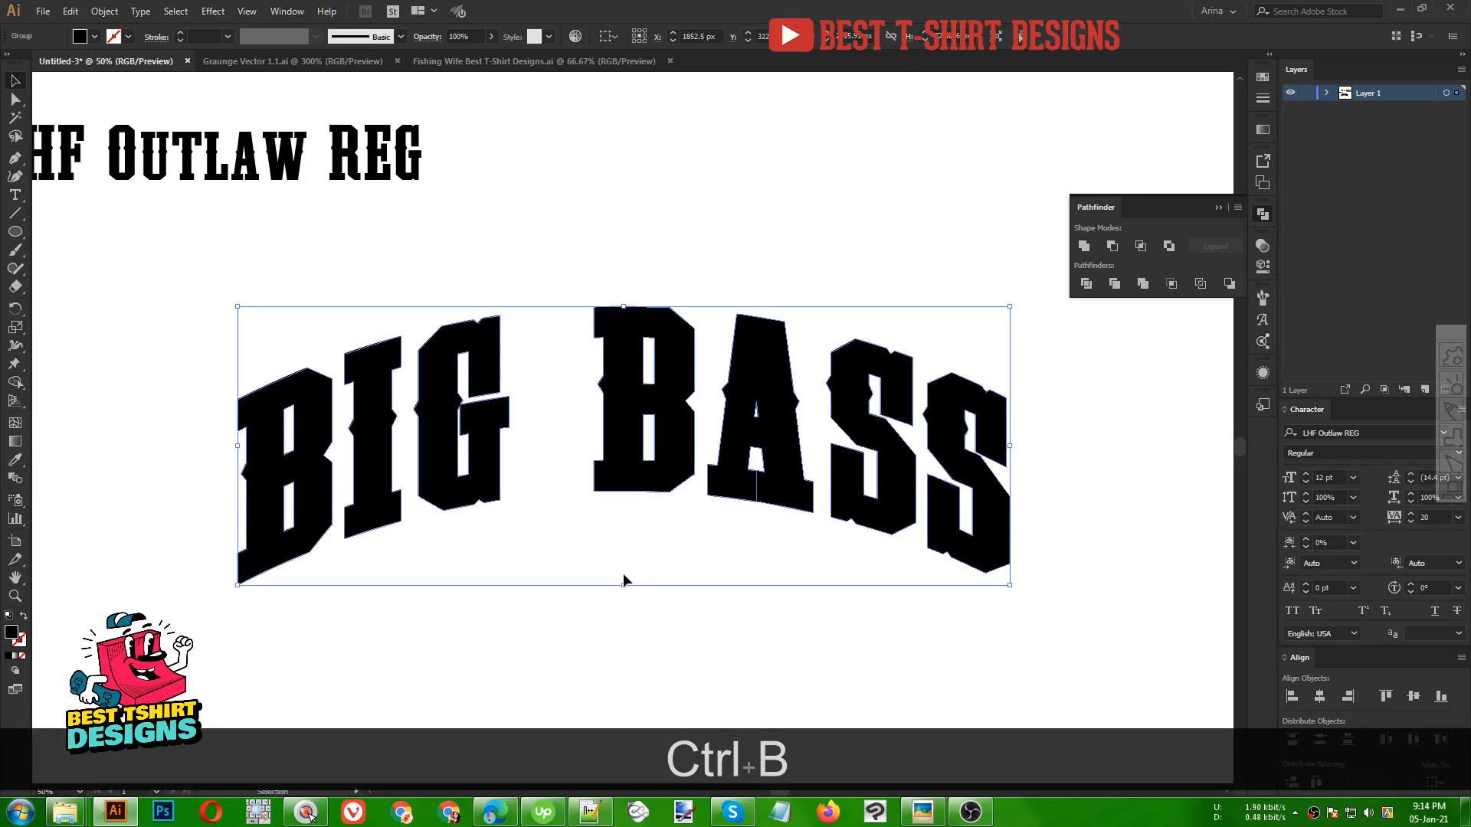
# Fill the offset outline shape behind the letters with red
pyautogui.click(93, 36)
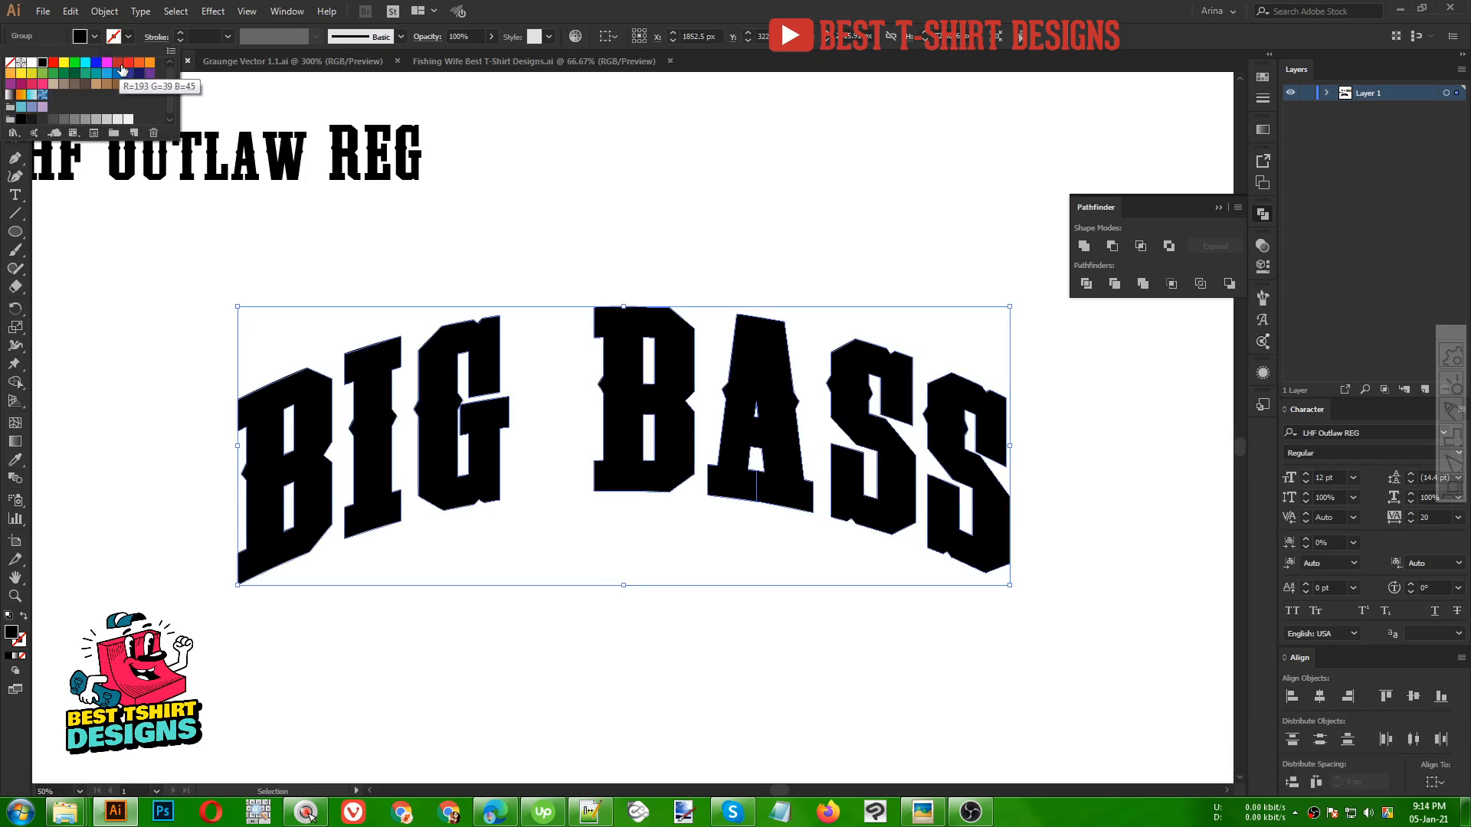
pyautogui.click(118, 63)
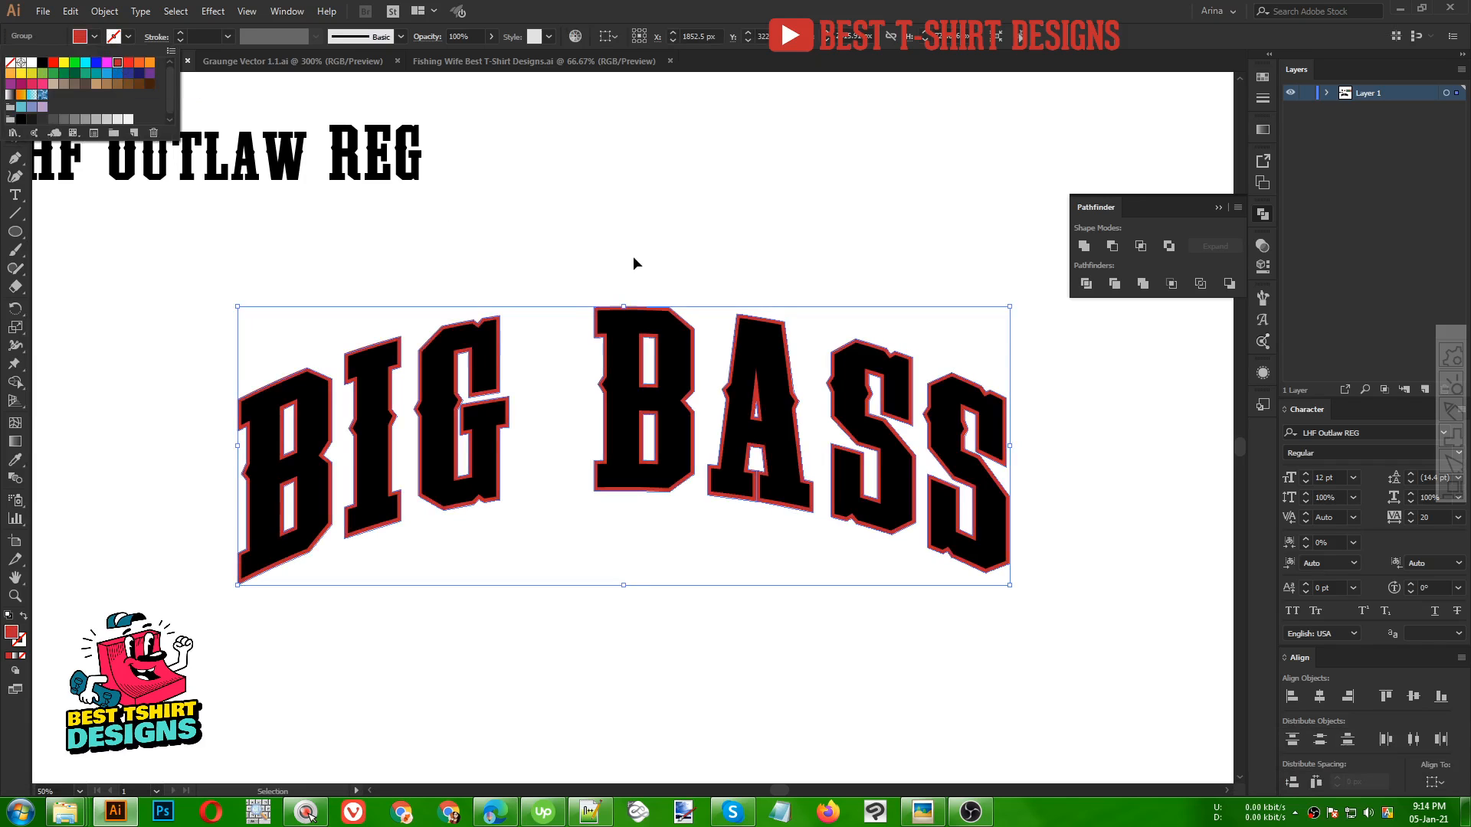
pyautogui.click(606, 250)
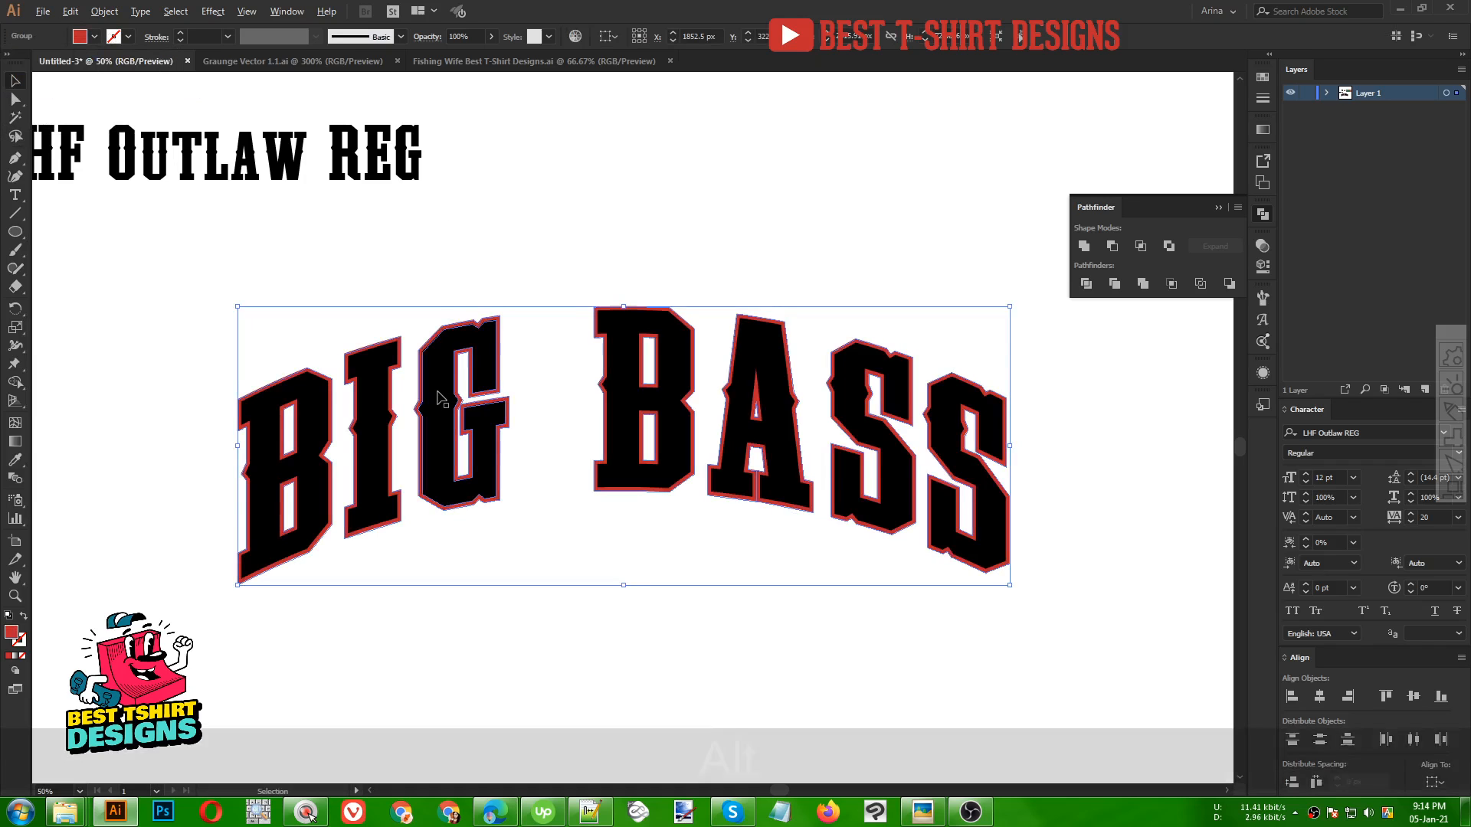
# Zoom around the artboard to review the red-outlined BIG BASS title against the reference designs
pyautogui.scroll(1, 440, 391)
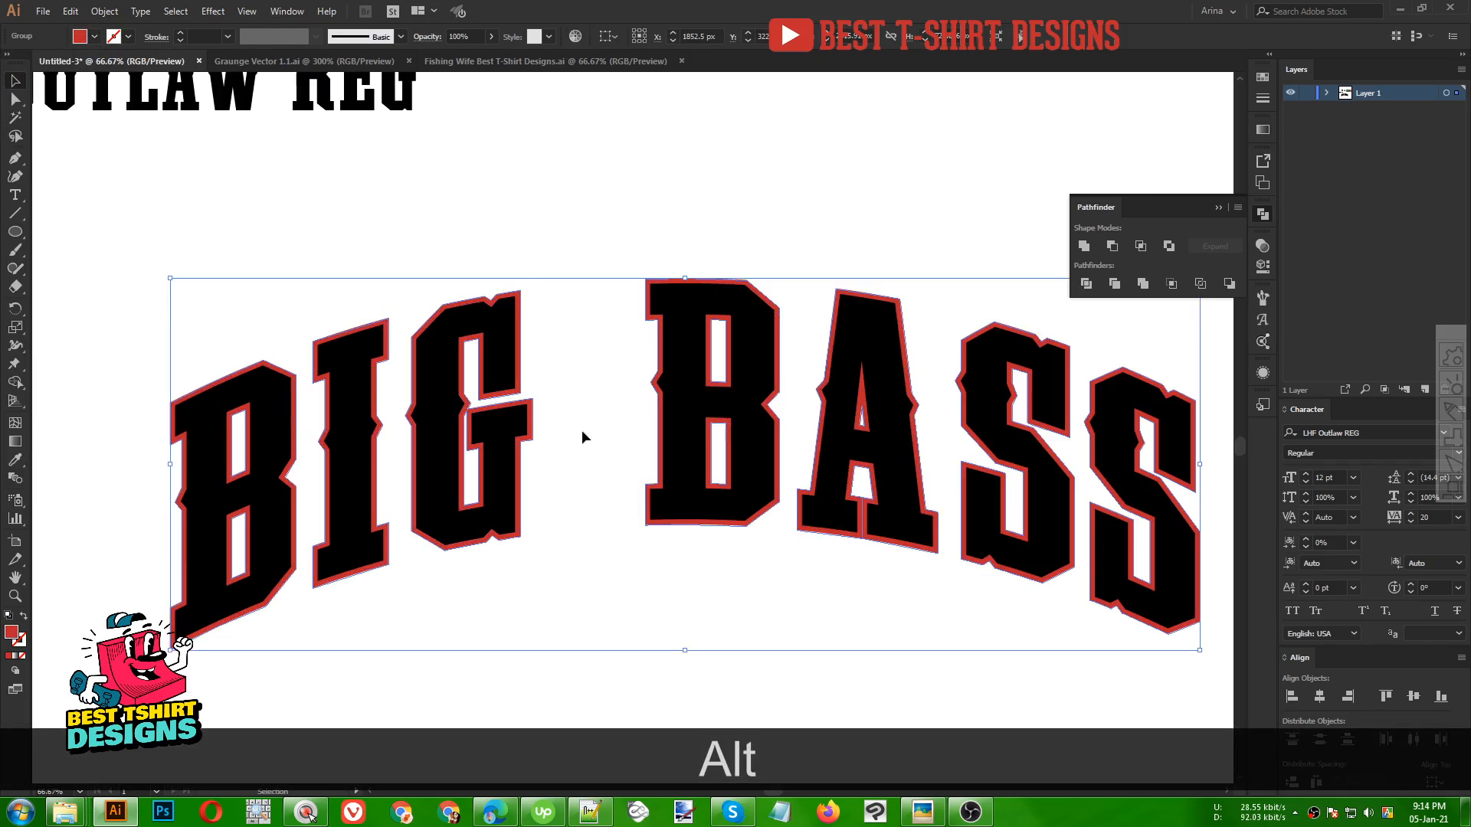
pyautogui.click(599, 347)
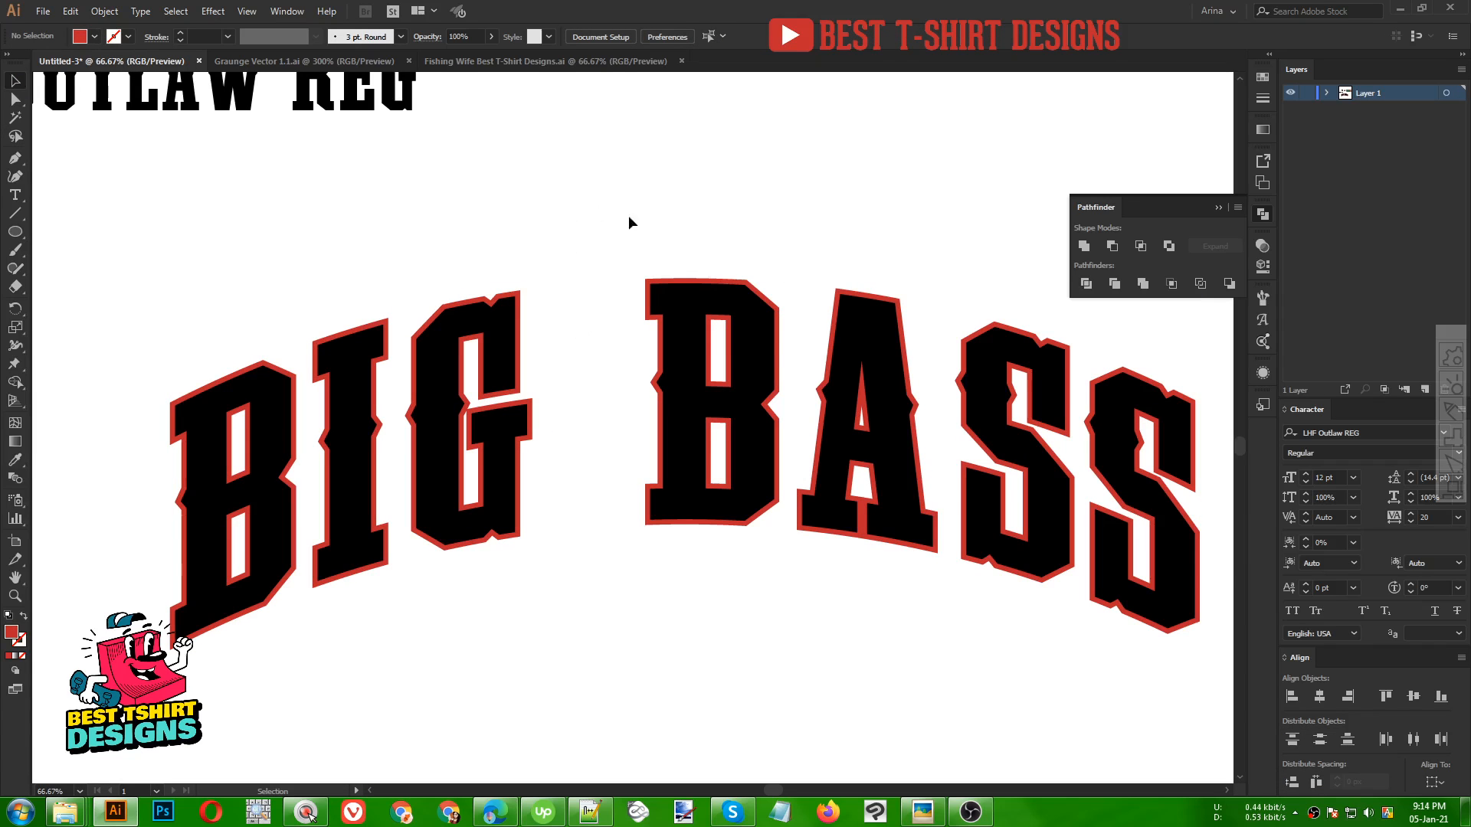
pyautogui.click(1264, 215)
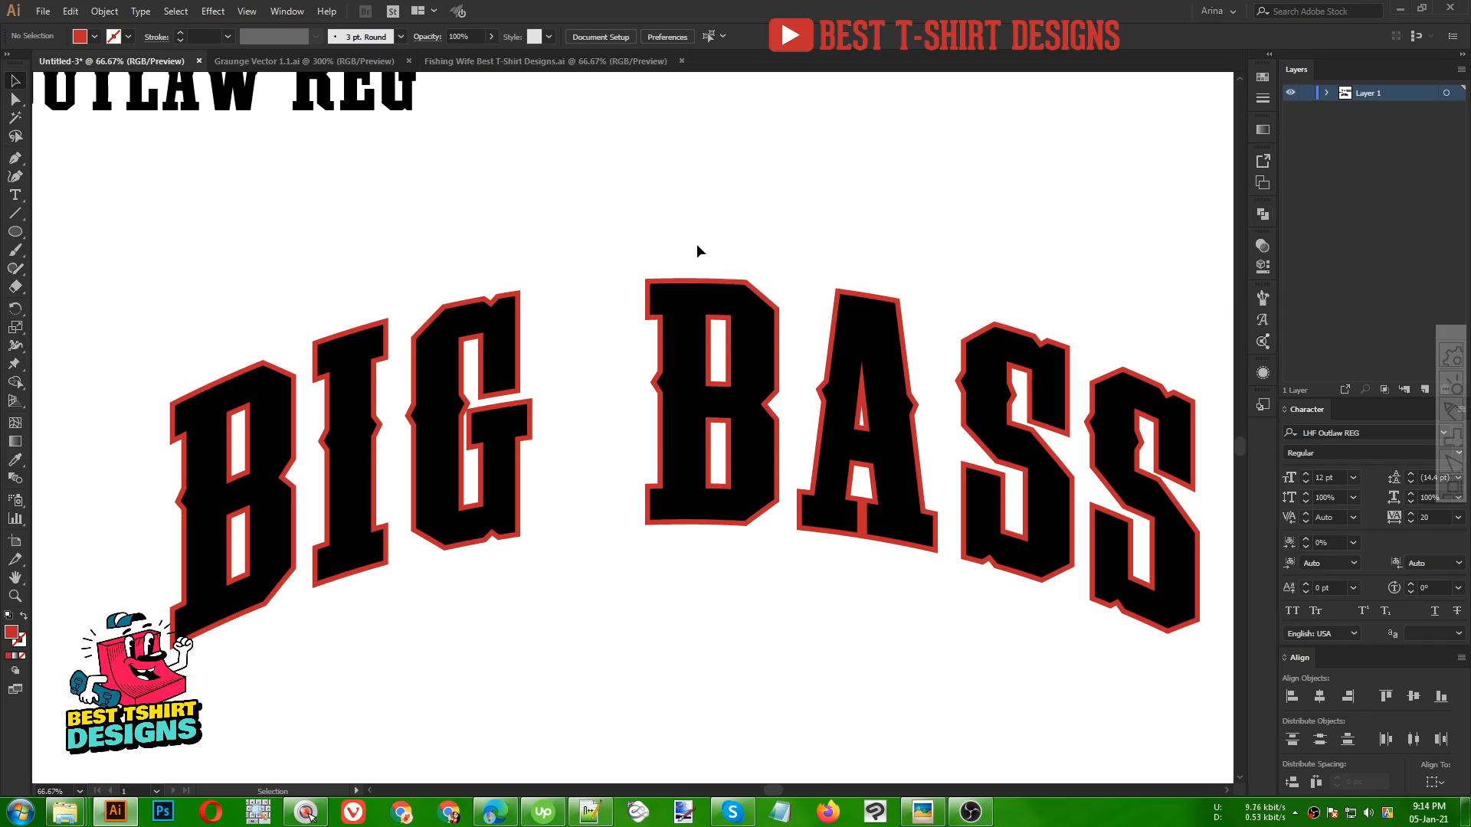
pyautogui.scroll(-3, 573, 467)
pyautogui.scroll(2, 573, 467)
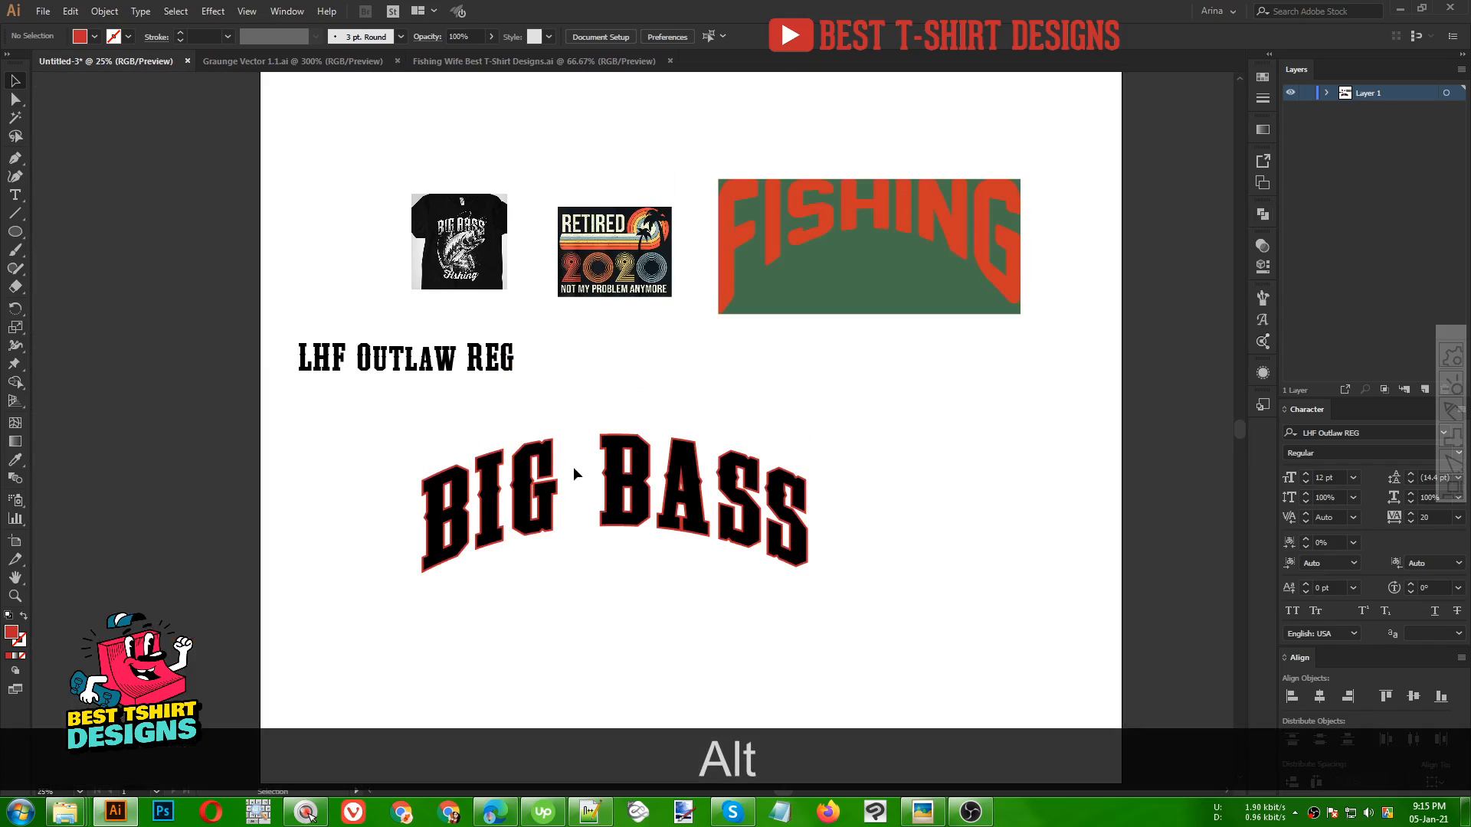
pyautogui.scroll(5, 448, 278)
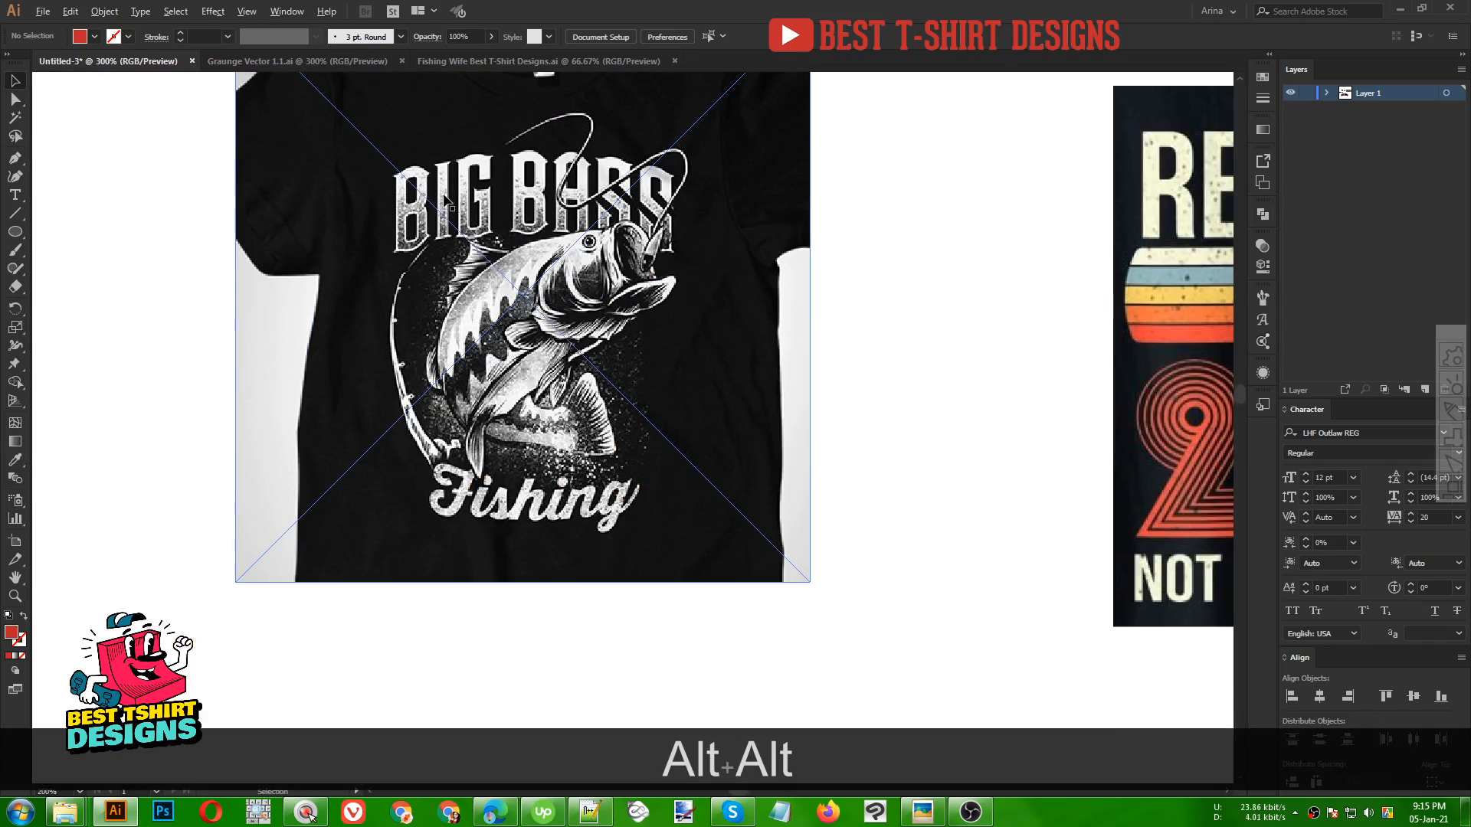
pyautogui.scroll(3, 452, 283)
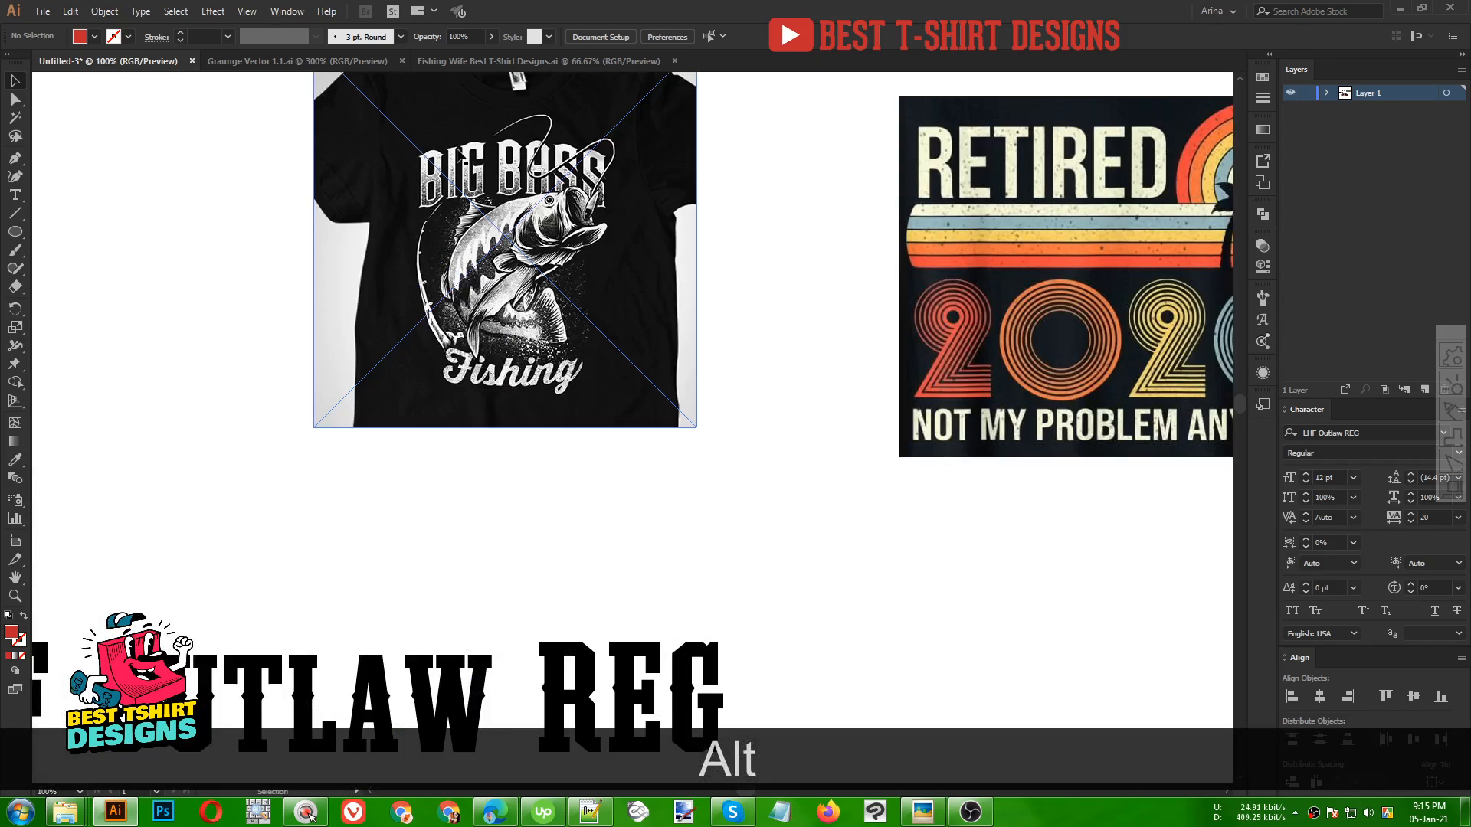
pyautogui.scroll(-4, 510, 142)
pyautogui.scroll(-10, 607, 221)
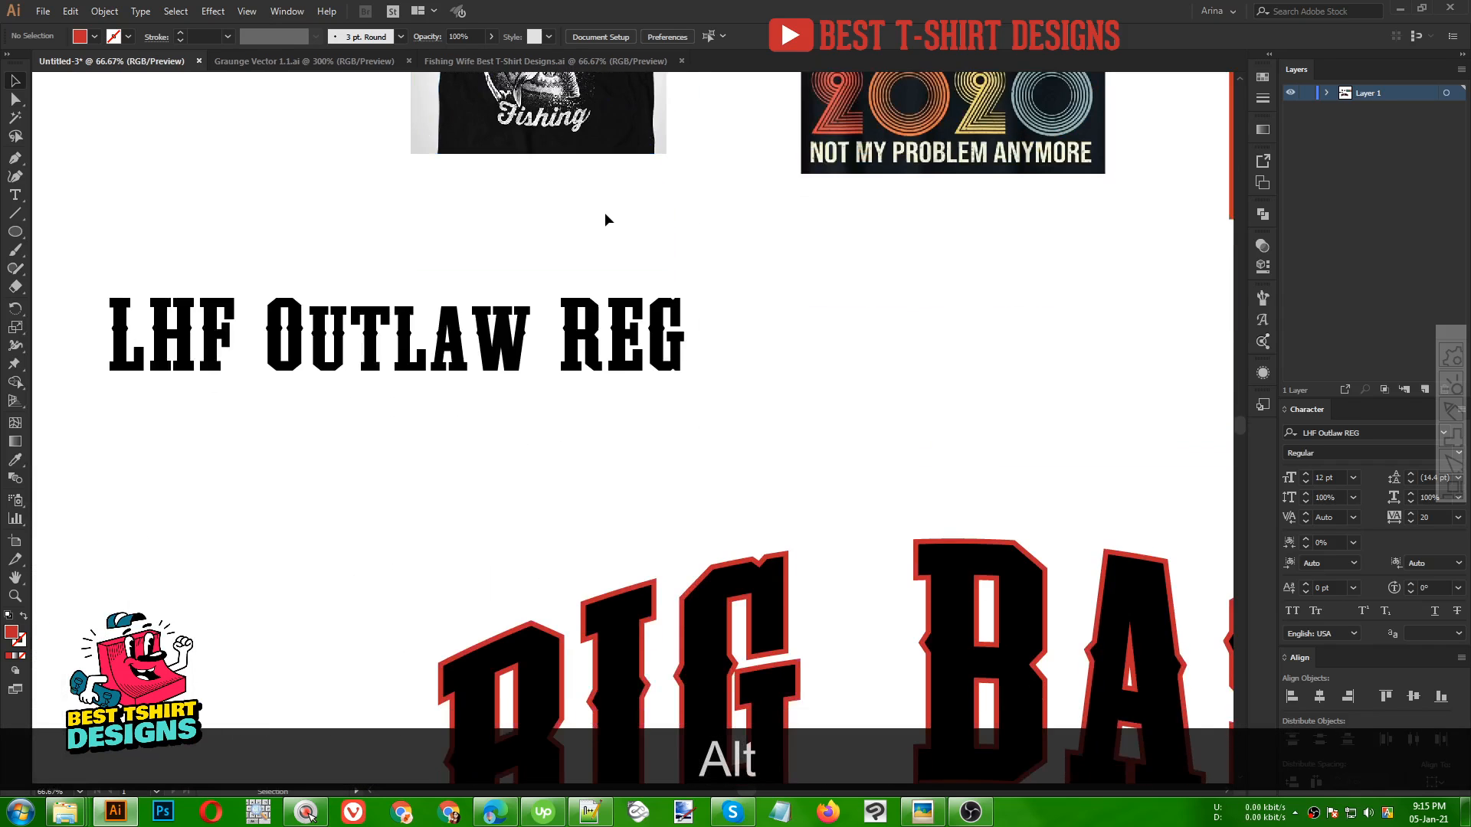
pyautogui.scroll(-3, 881, 536)
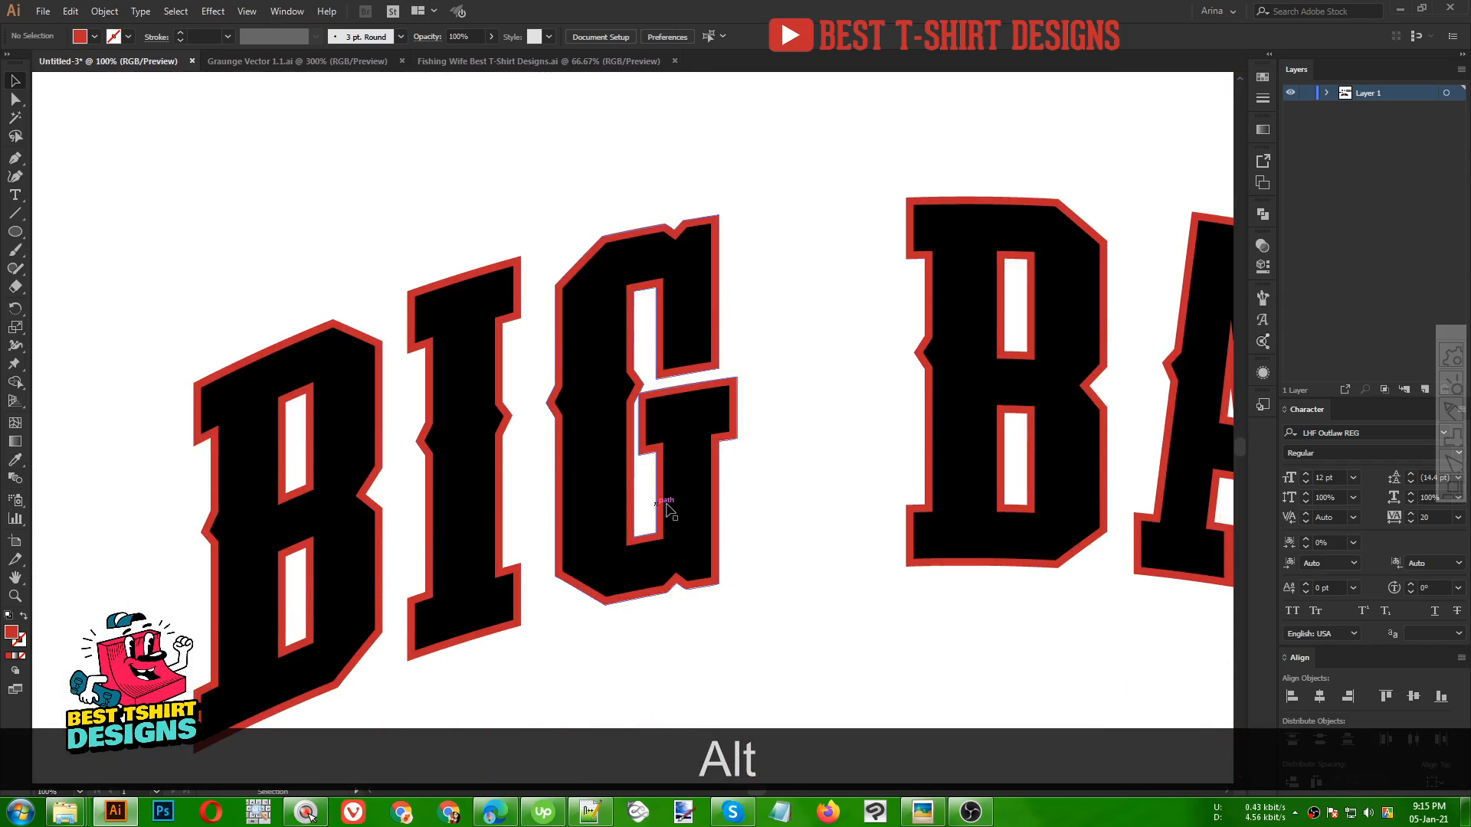
# Copy the stippled grunge texture from the grunge vector file
pyautogui.click(605, 471)
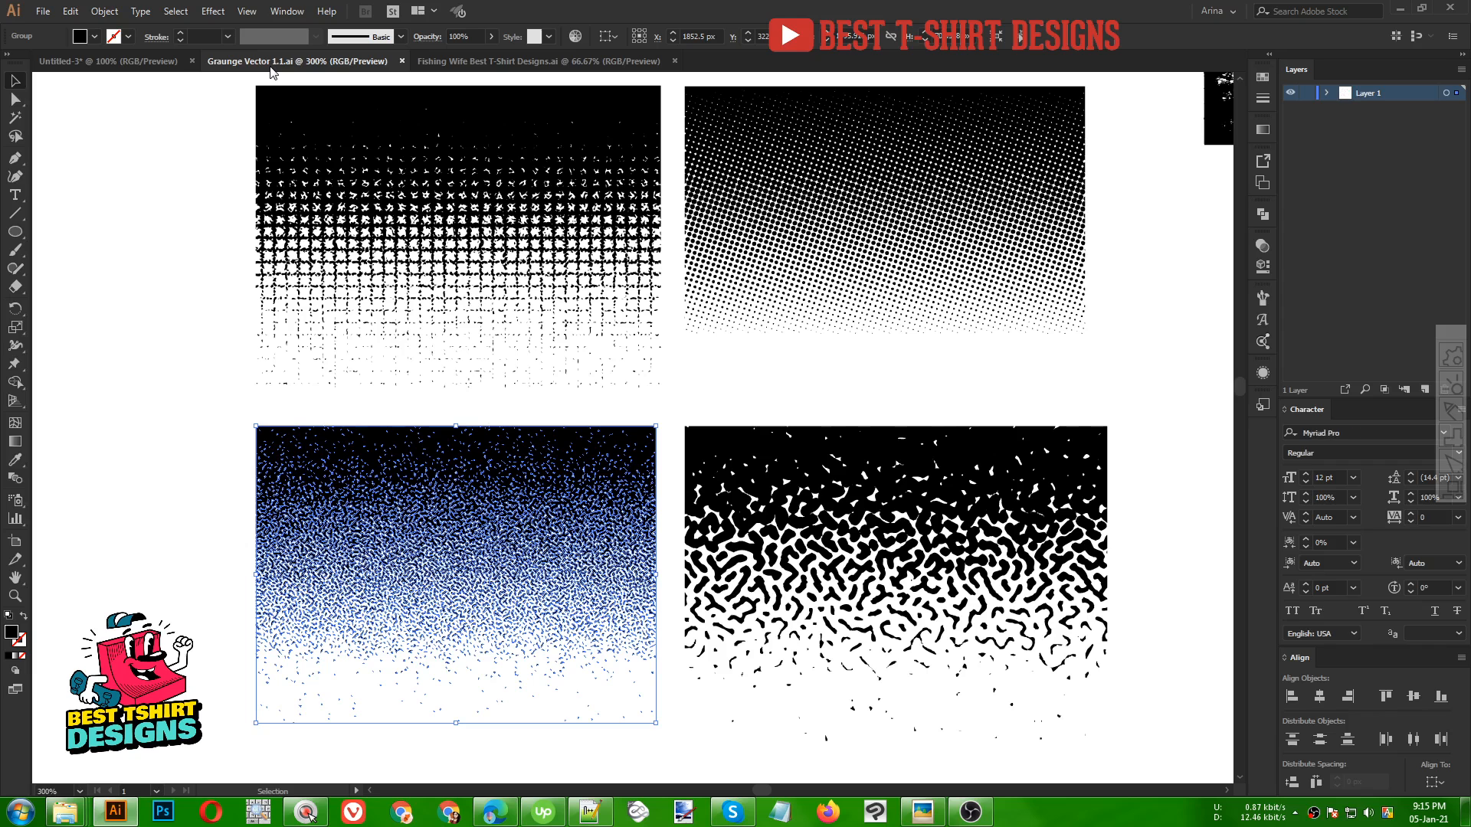
pyautogui.click(683, 397)
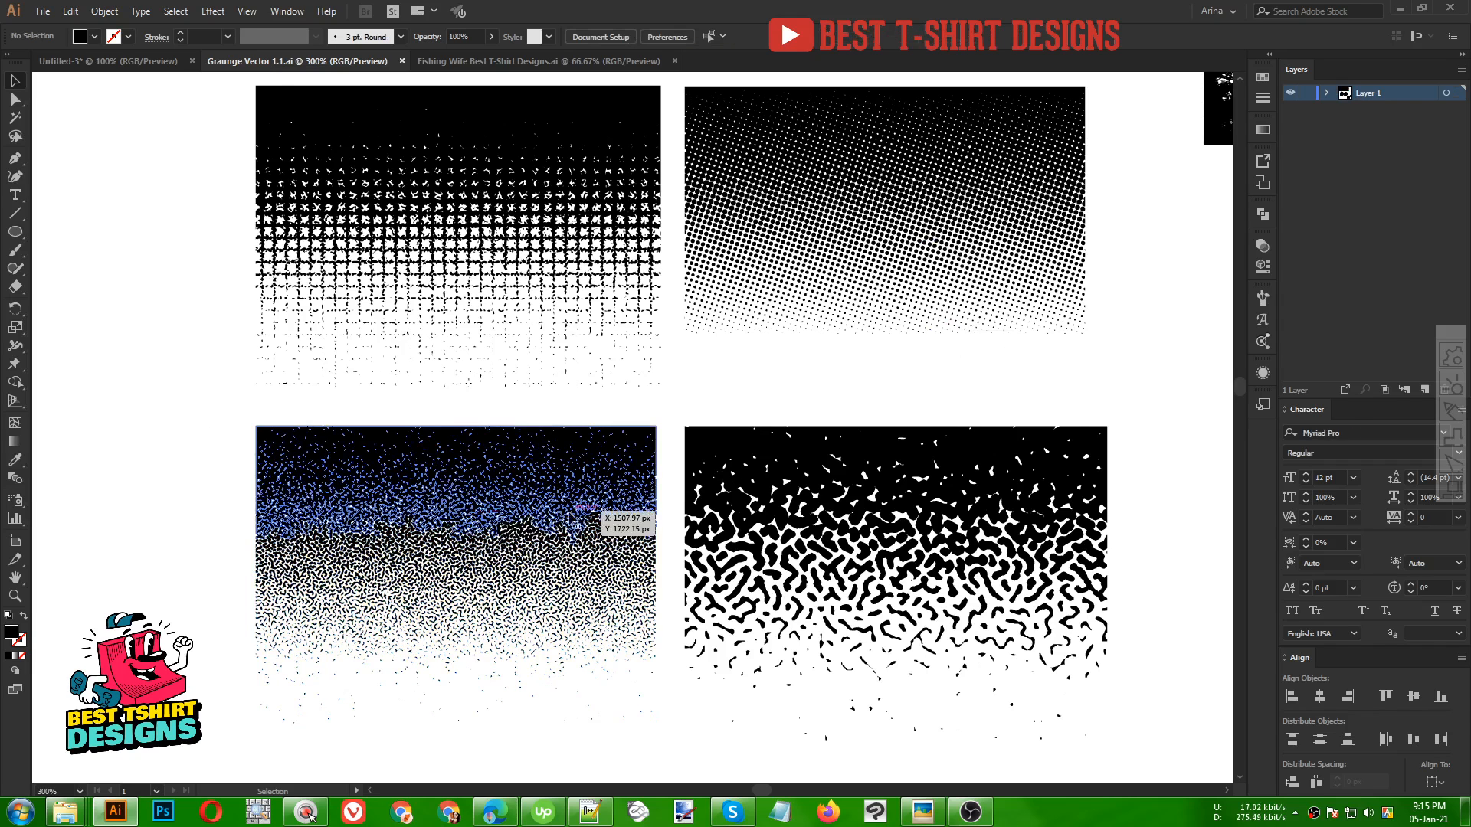
pyautogui.press('v')
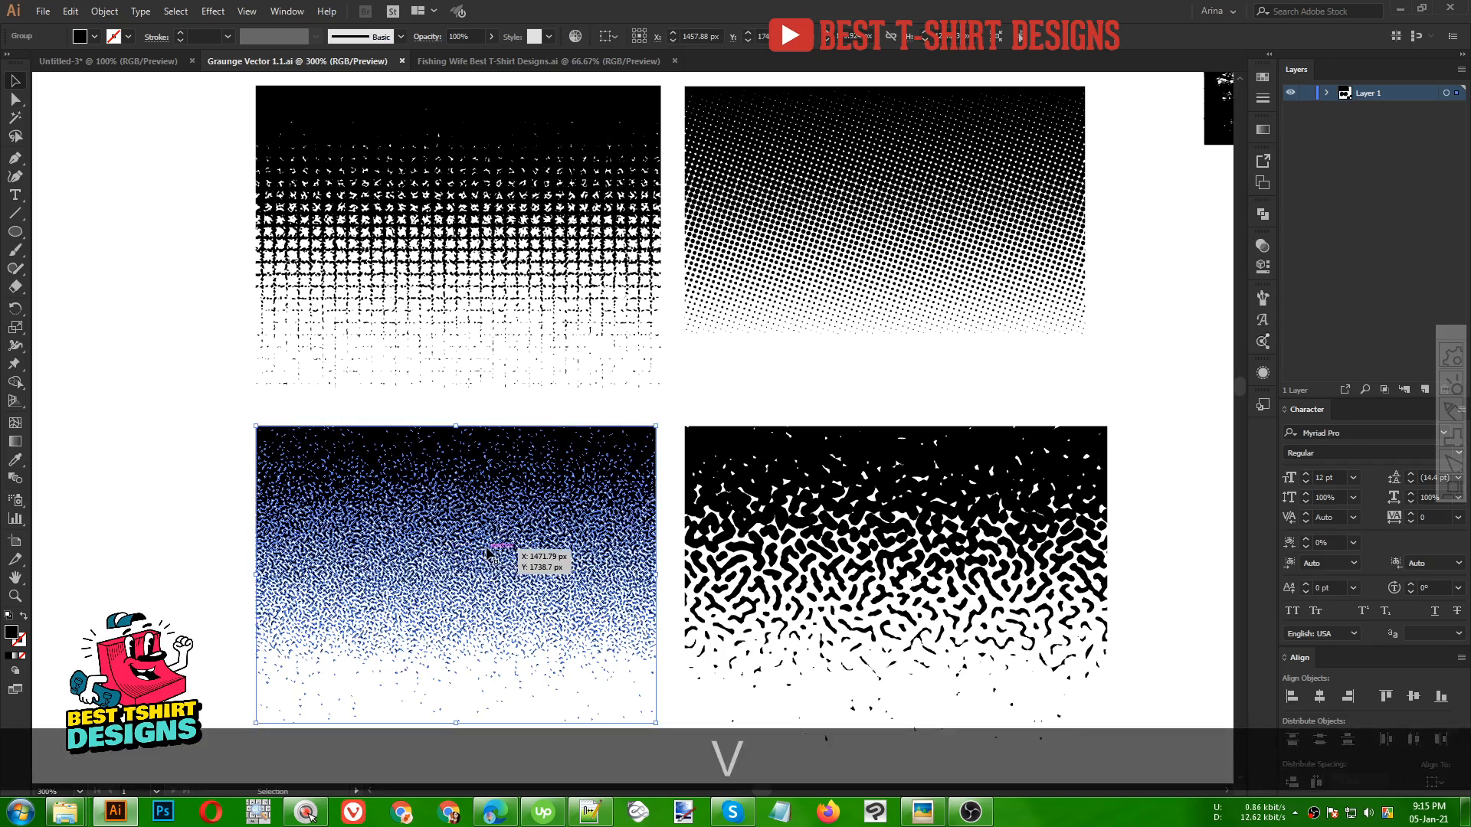
pyautogui.click(457, 558)
pyautogui.hotkey('ctrl', 'c')
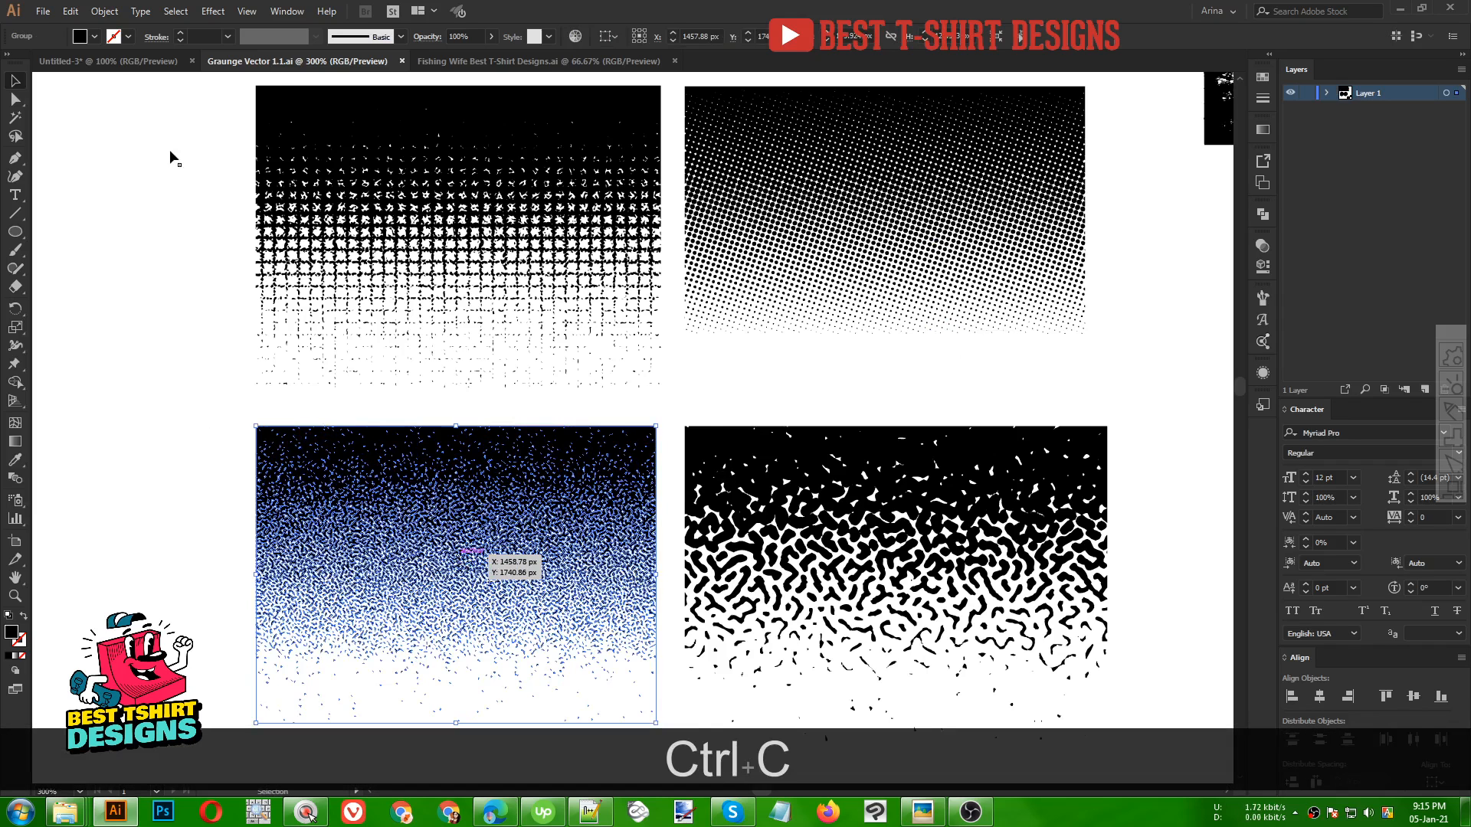
# Back in the title document, make an opacity mask on the BIG BASS group with Clip turned off
pyautogui.click(124, 63)
pyautogui.scroll(-2, 670, 411)
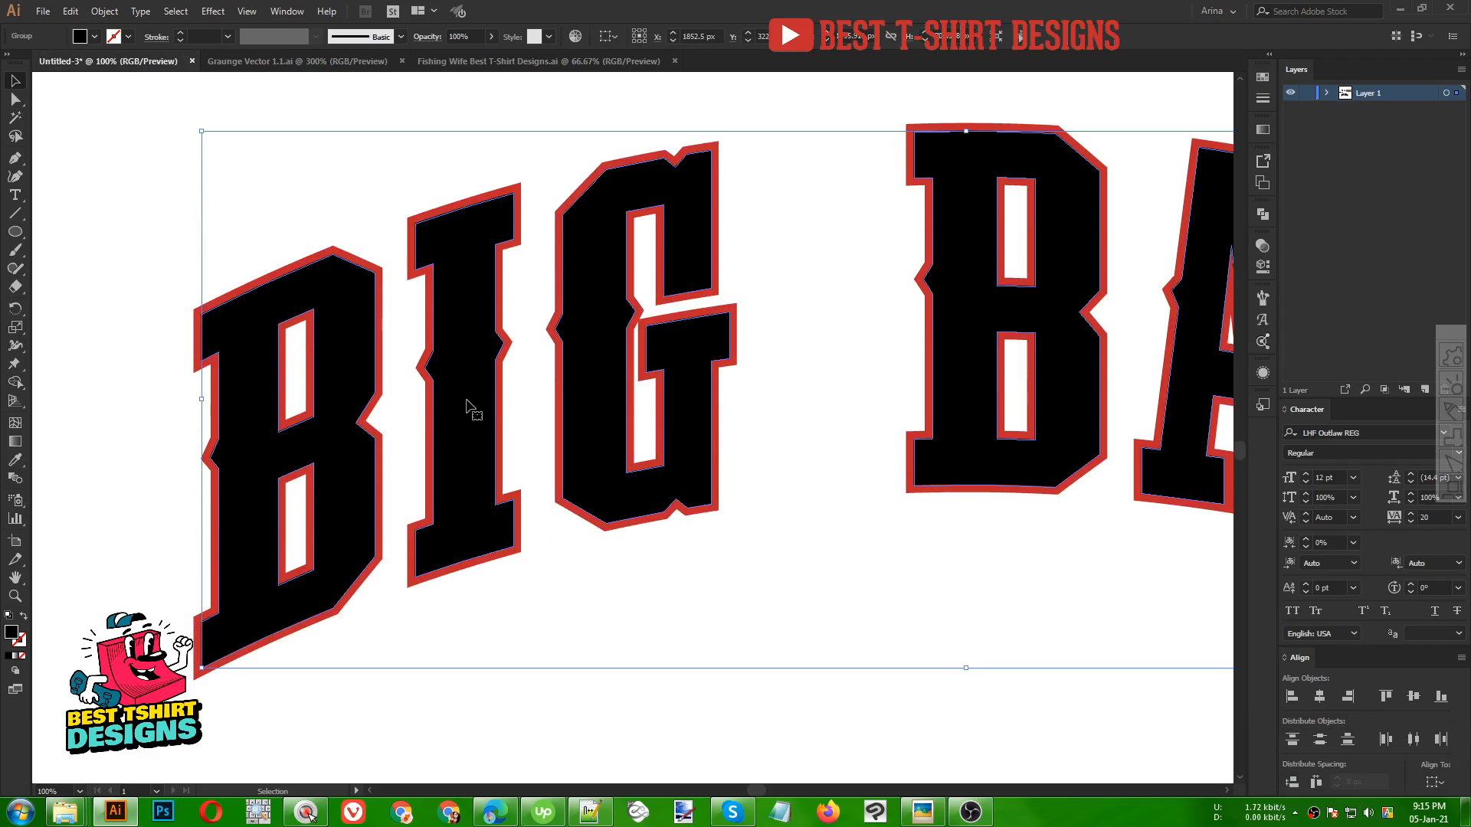
pyautogui.scroll(-1, 390, 403)
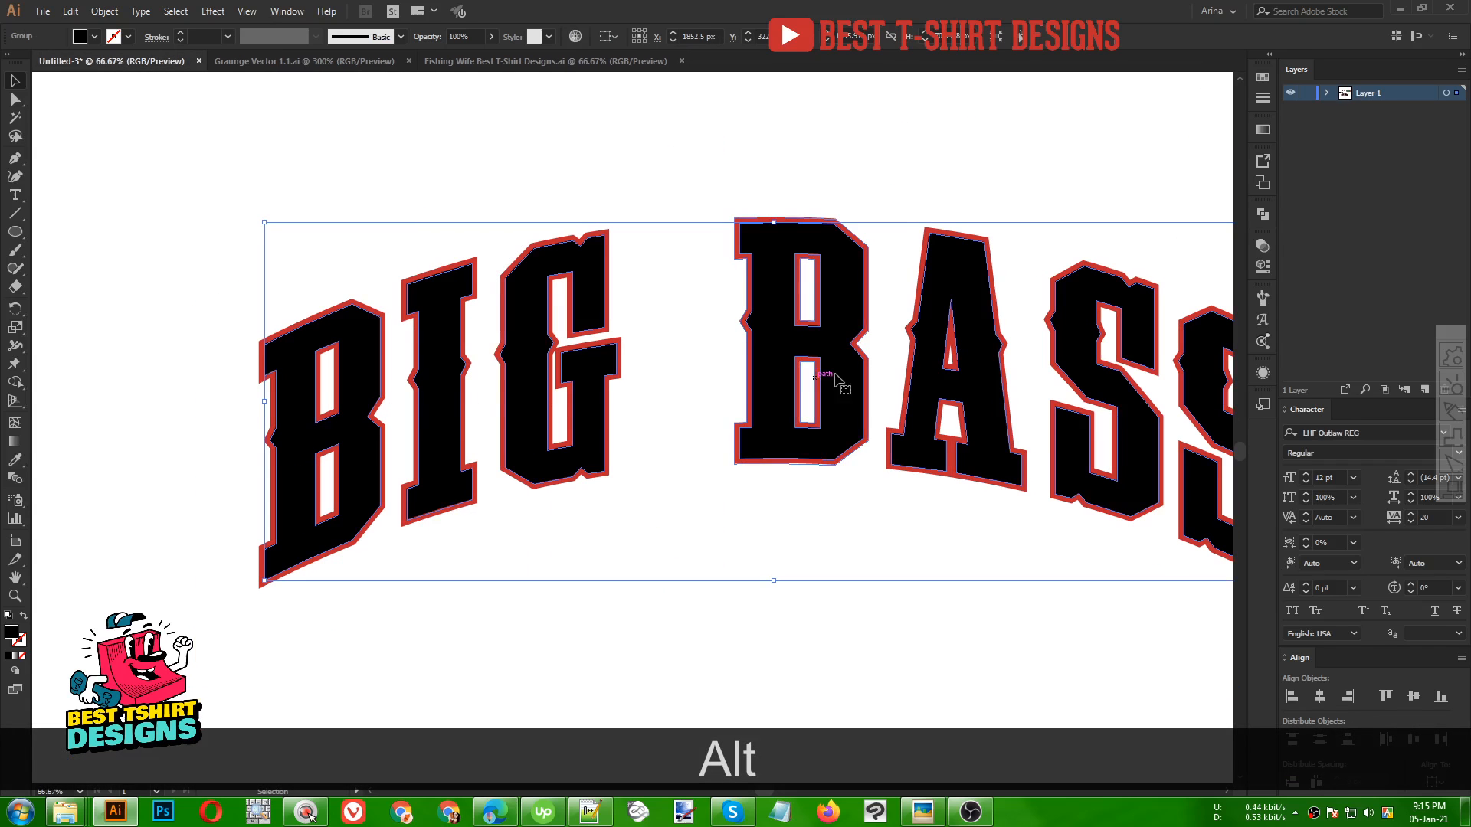
pyautogui.click(1261, 245)
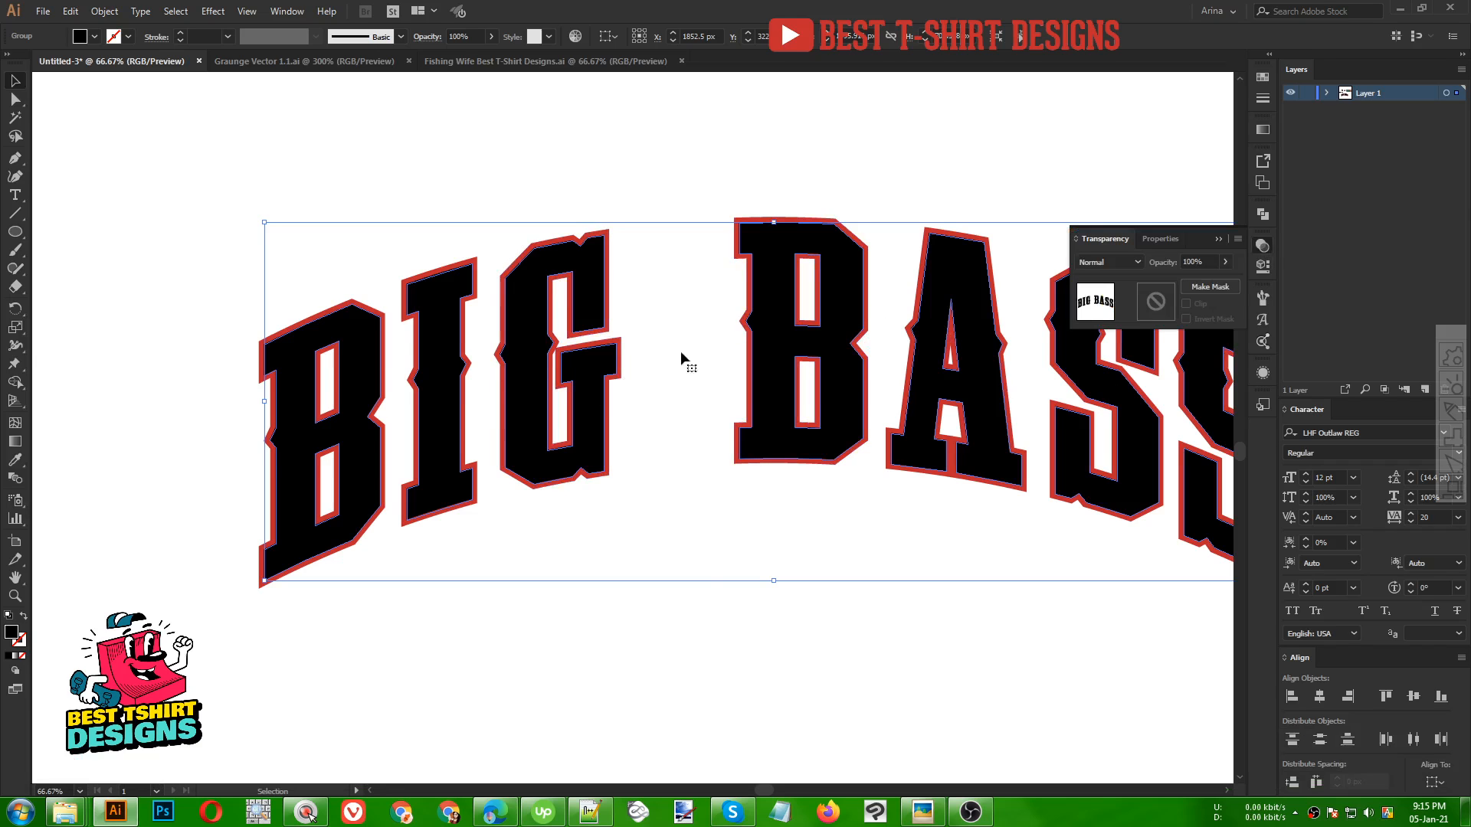
pyautogui.click(1156, 301)
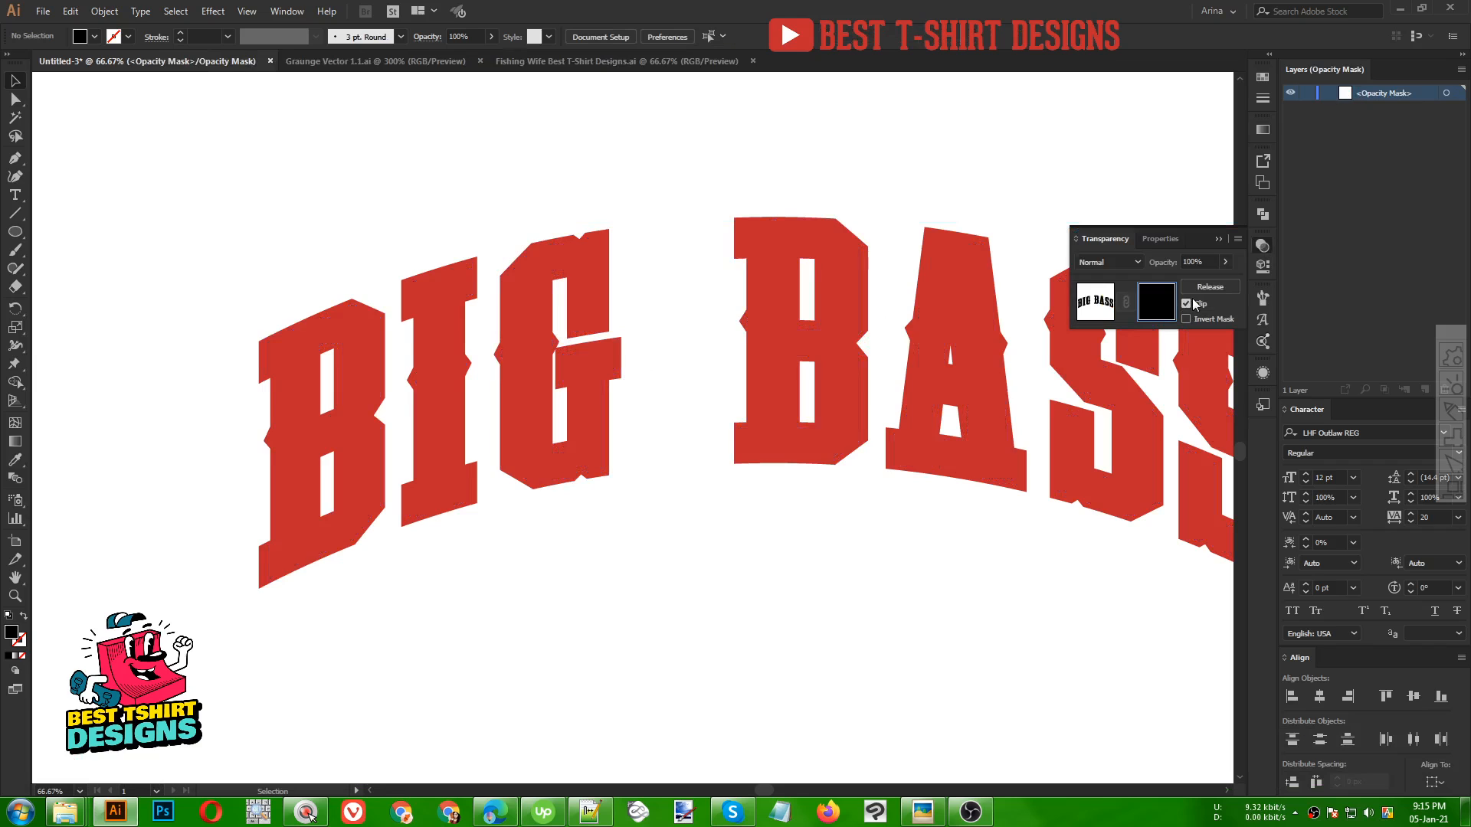
pyautogui.click(1185, 304)
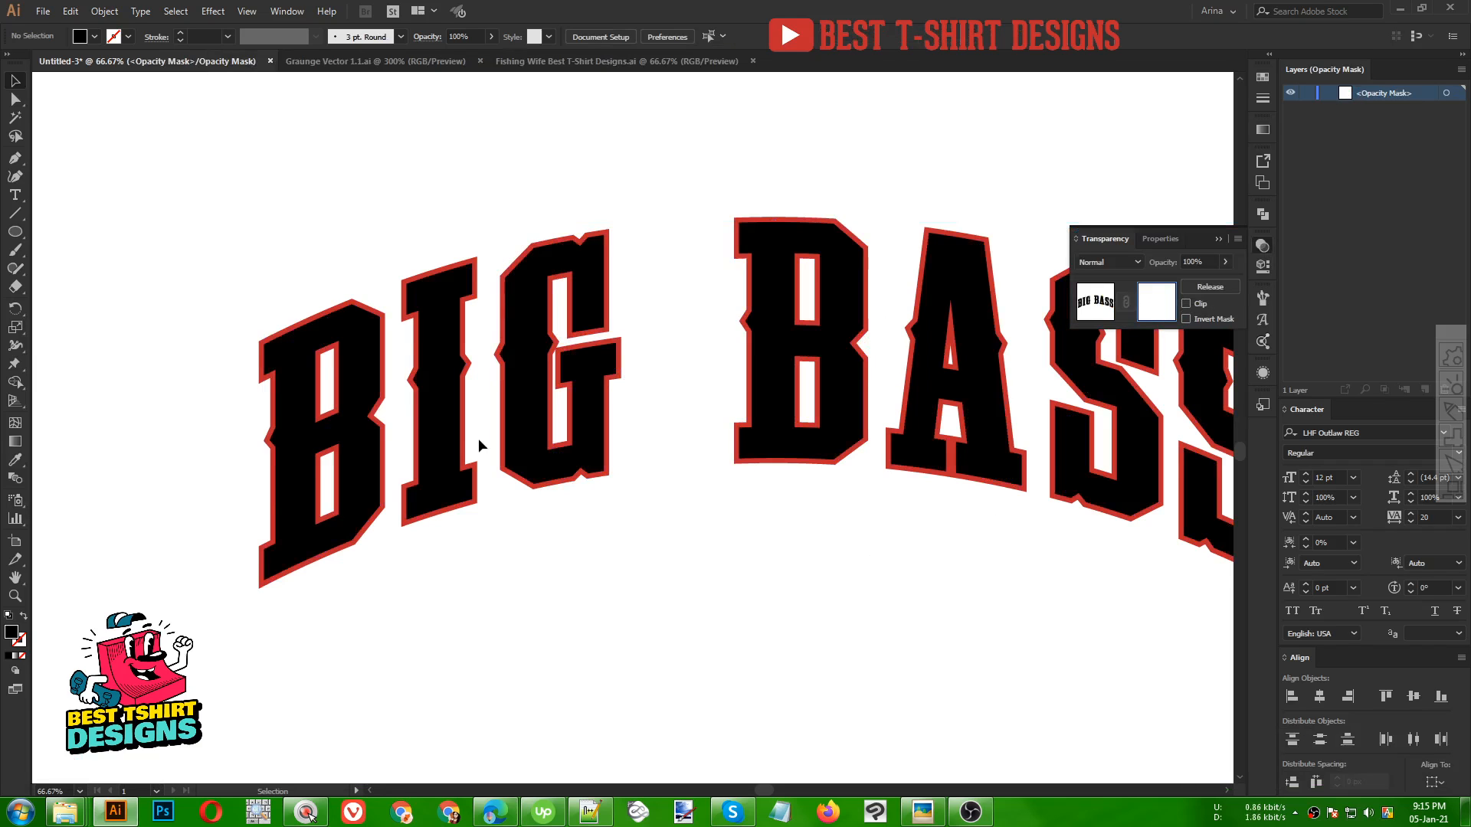
# Paste the grunge texture into the opacity mask, then scale, rotate and position it over the word BIG
pyautogui.scroll(1, 270, 290)
pyautogui.hotkey('ctrl', 'alt', 'v')
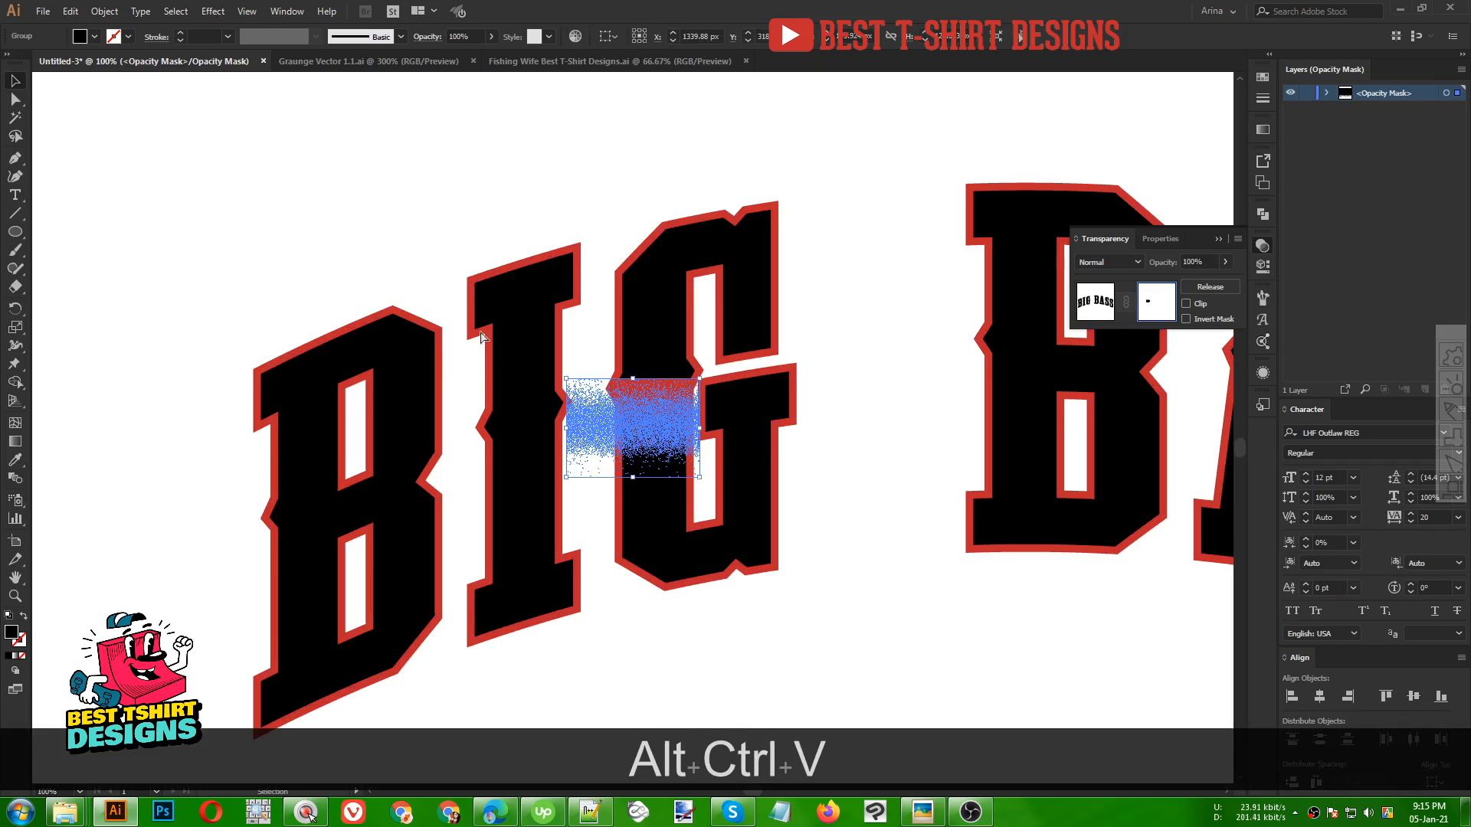
pyautogui.moveTo(641, 425); pyautogui.dragTo(840, 343)
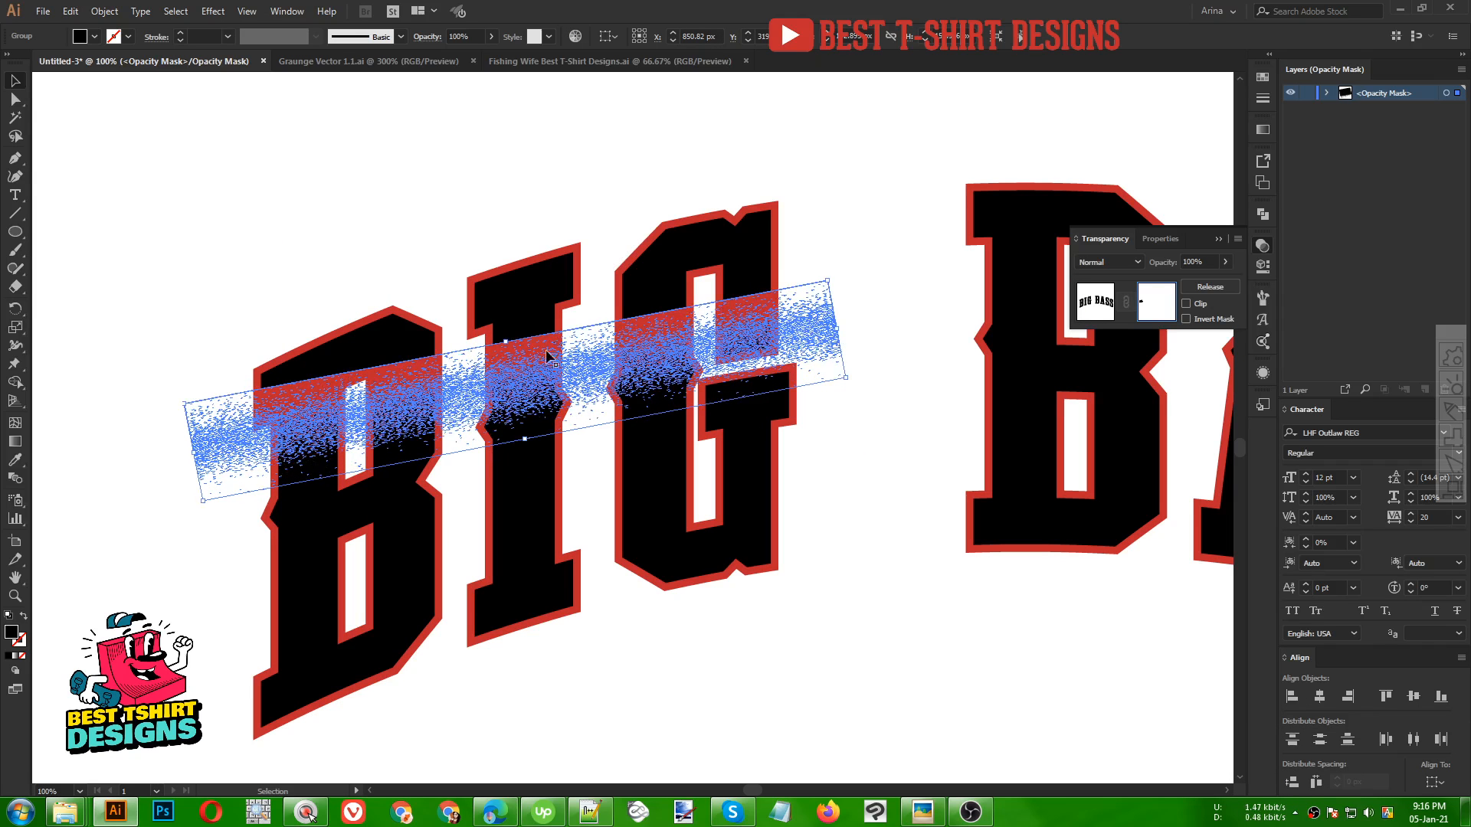
pyautogui.moveTo(509, 306); pyautogui.dragTo(525, 139)
pyautogui.moveTo(528, 443); pyautogui.dragTo(539, 509)
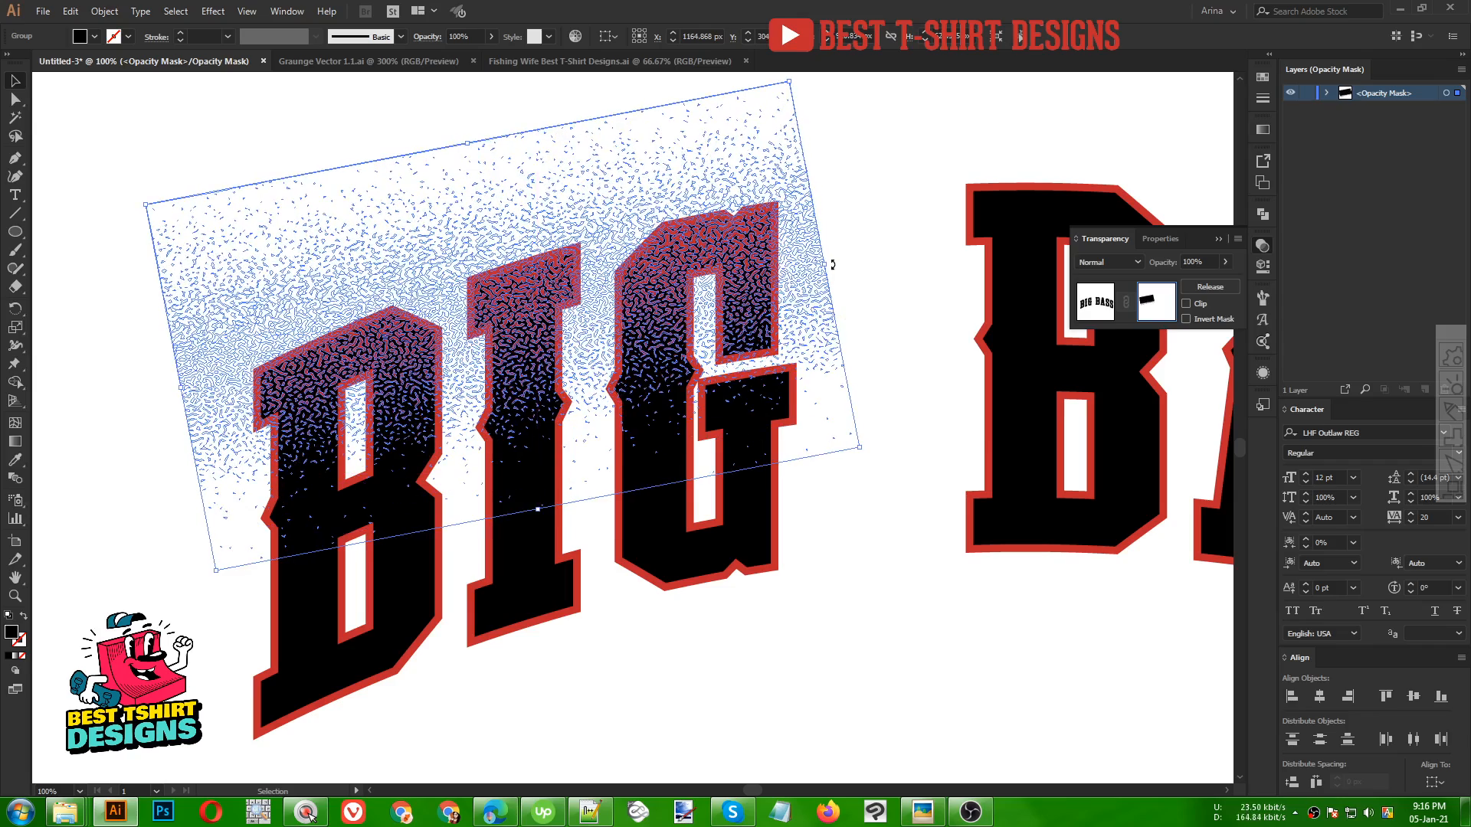
pyautogui.moveTo(833, 264); pyautogui.dragTo(807, 341)
pyautogui.click(848, 538)
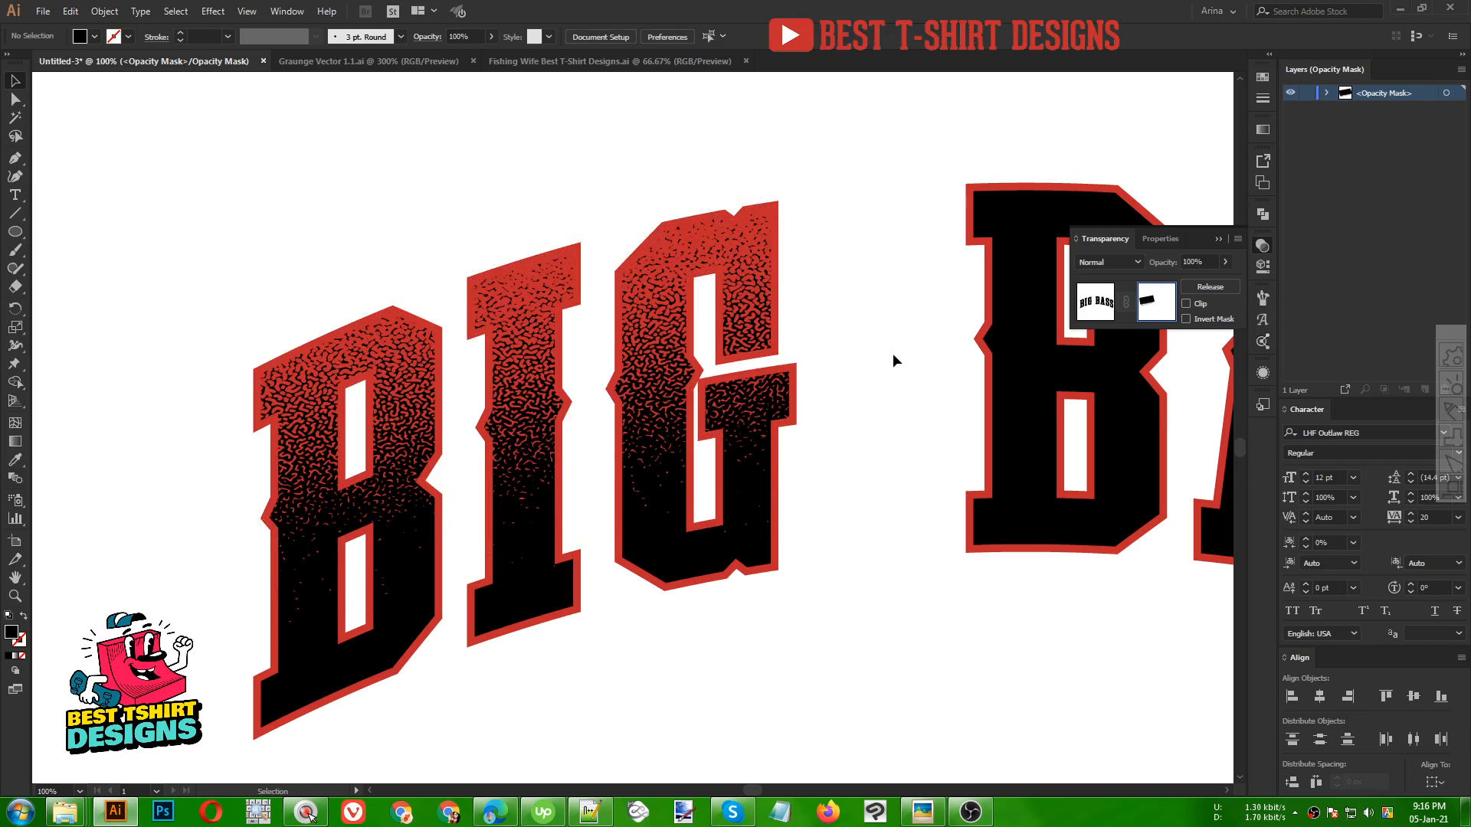
pyautogui.moveTo(436, 401); pyautogui.dragTo(445, 418)
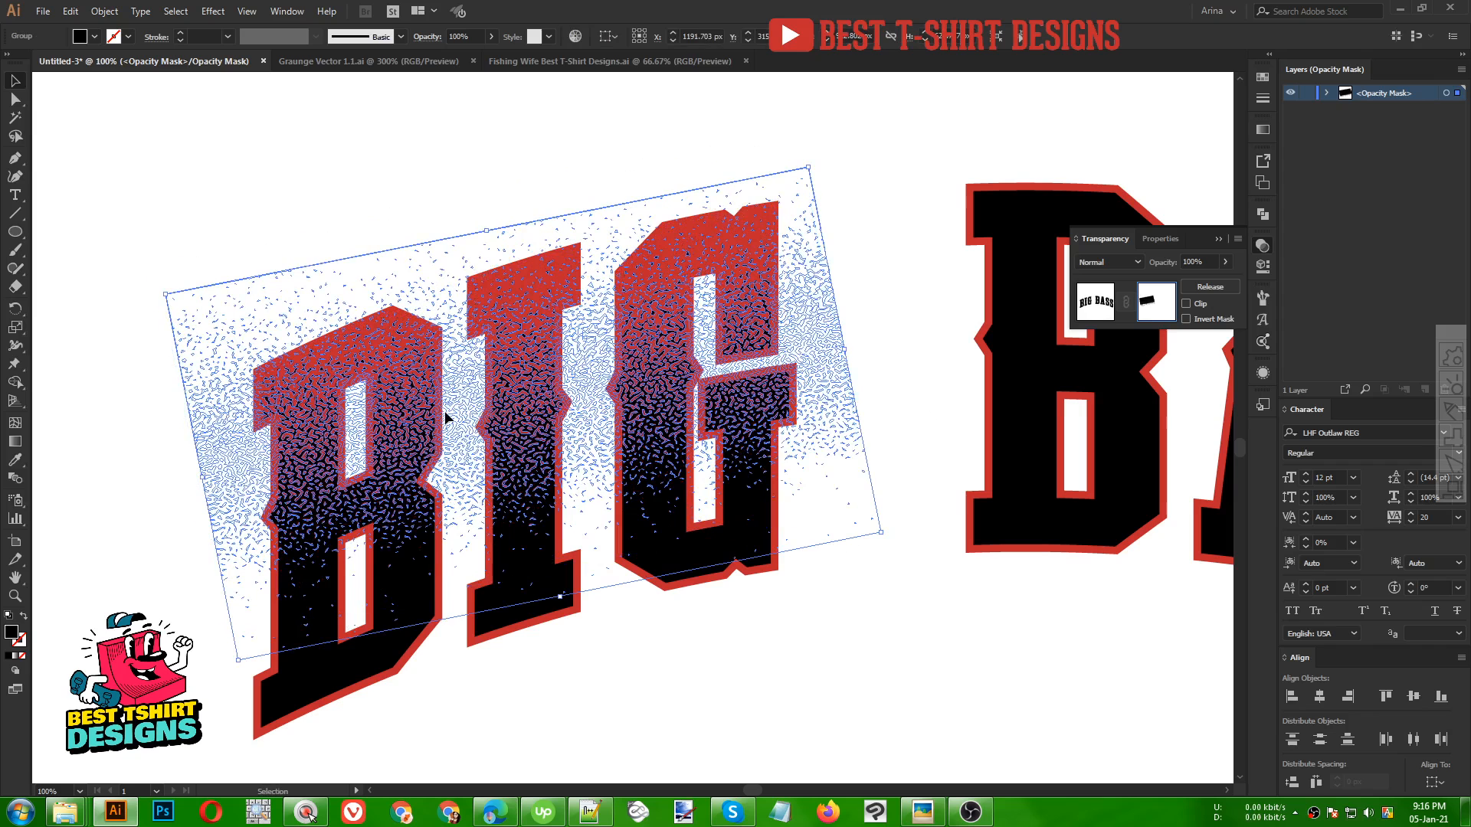
pyautogui.click(872, 636)
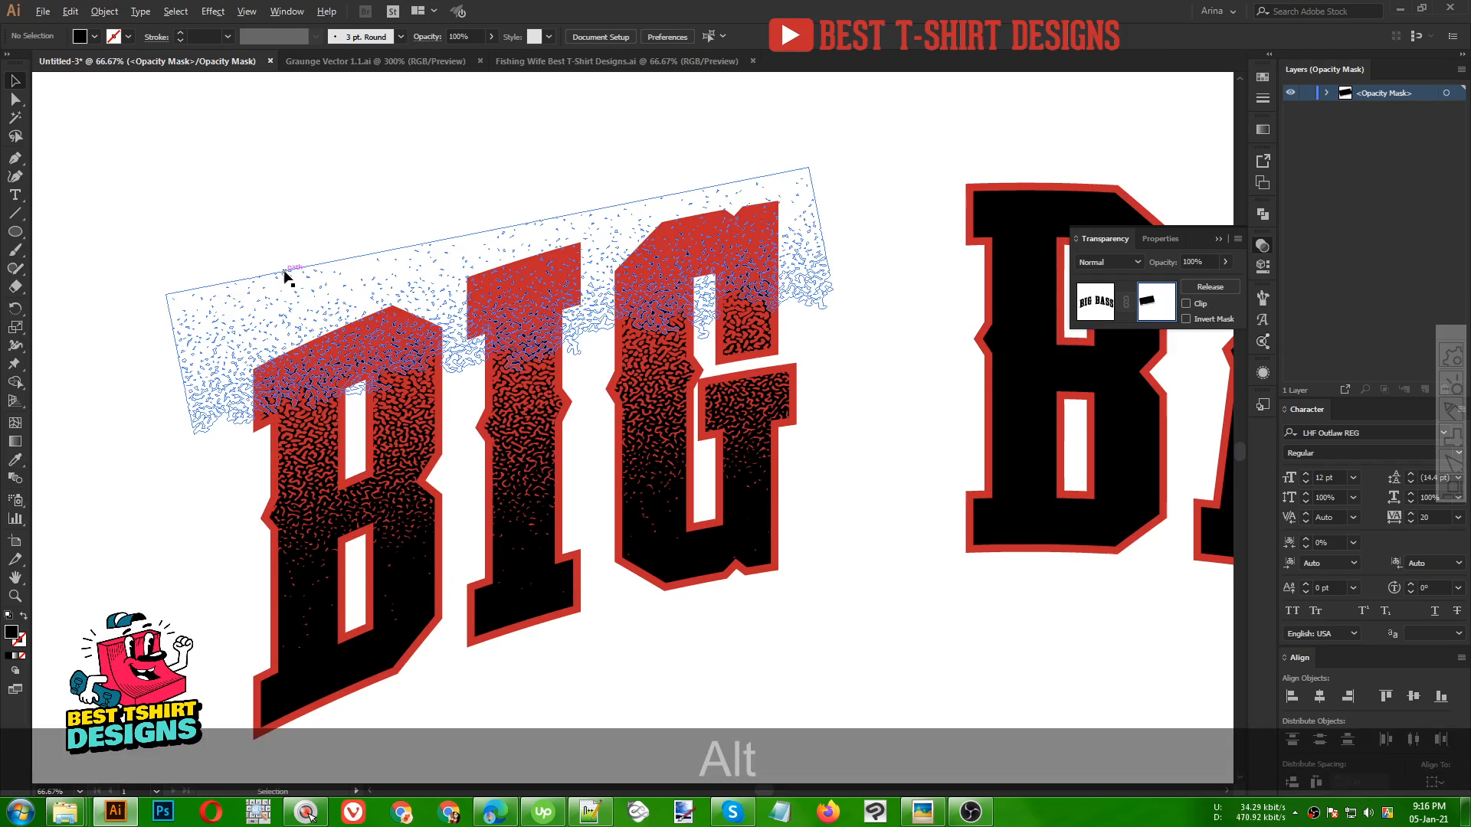
# Duplicate the mask texture over BASS, rotate it to follow the arc, and stop editing the opacity mask
pyautogui.scroll(-2, 288, 278)
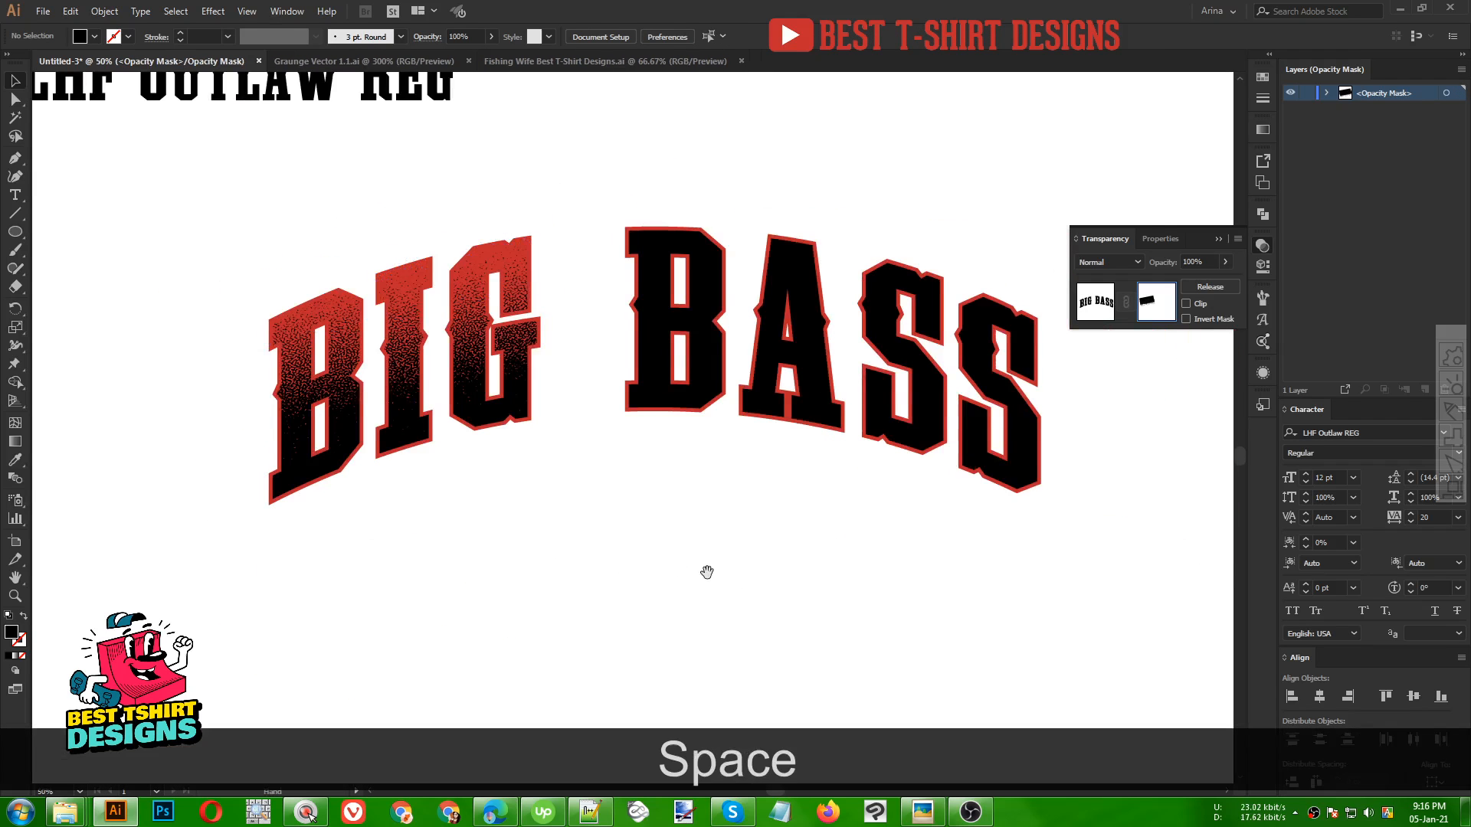
pyautogui.press('space')
pyautogui.moveTo(563, 473); pyautogui.dragTo(460, 457)
pyautogui.click(285, 274)
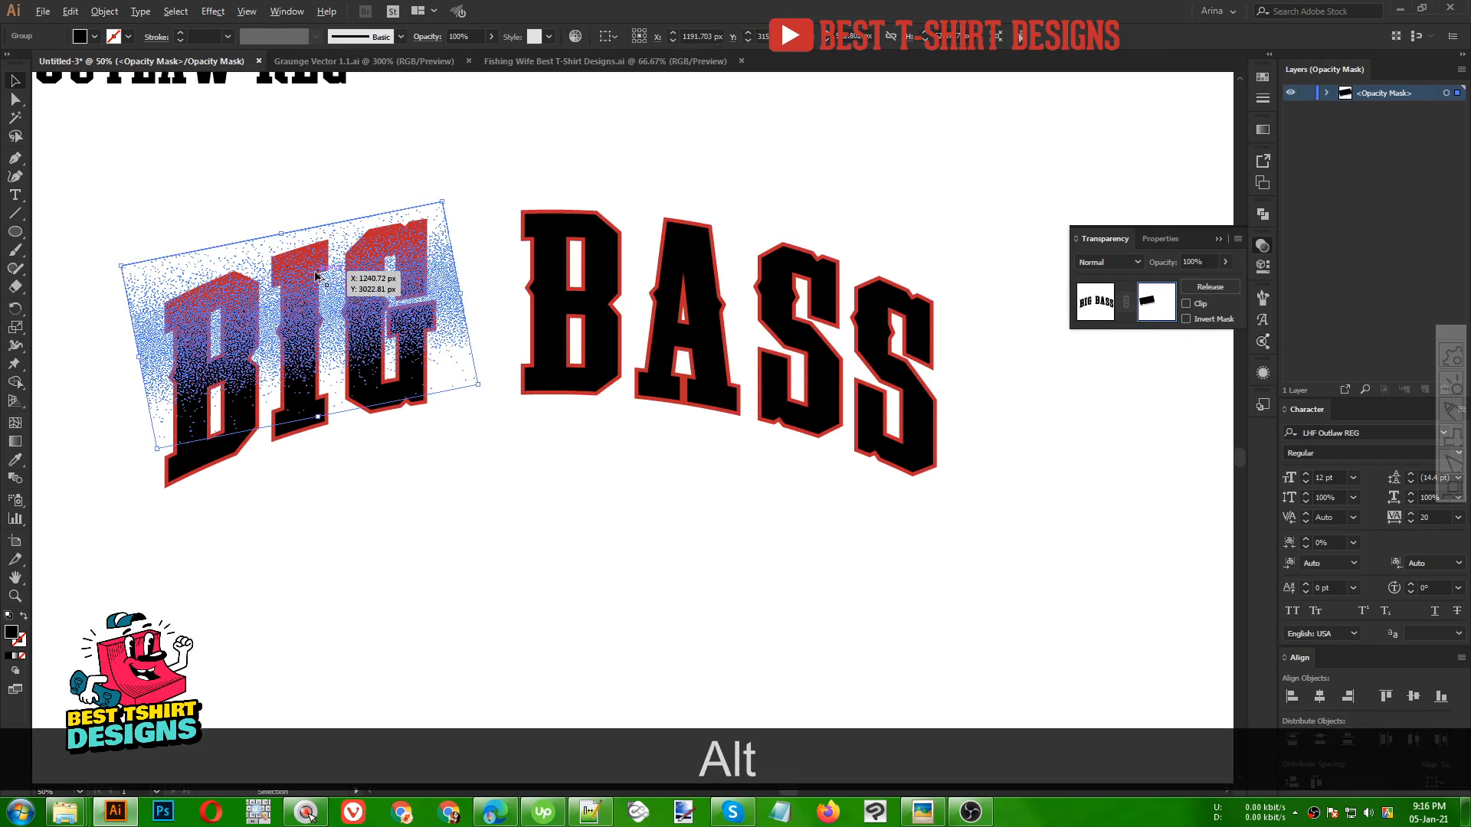
pyautogui.moveTo(590, 276); pyautogui.dragTo(687, 207)
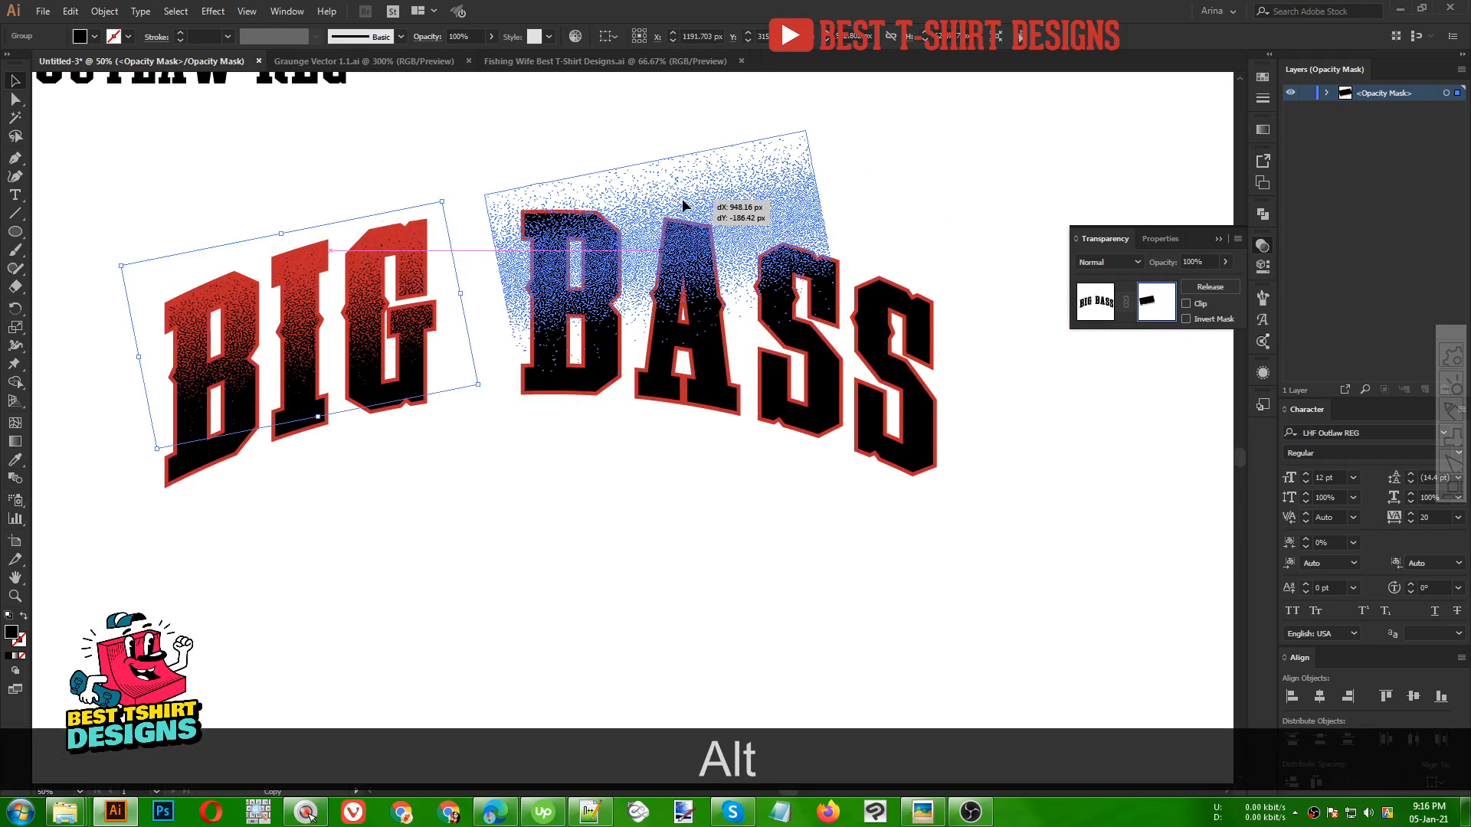
pyautogui.moveTo(832, 220); pyautogui.dragTo(978, 341)
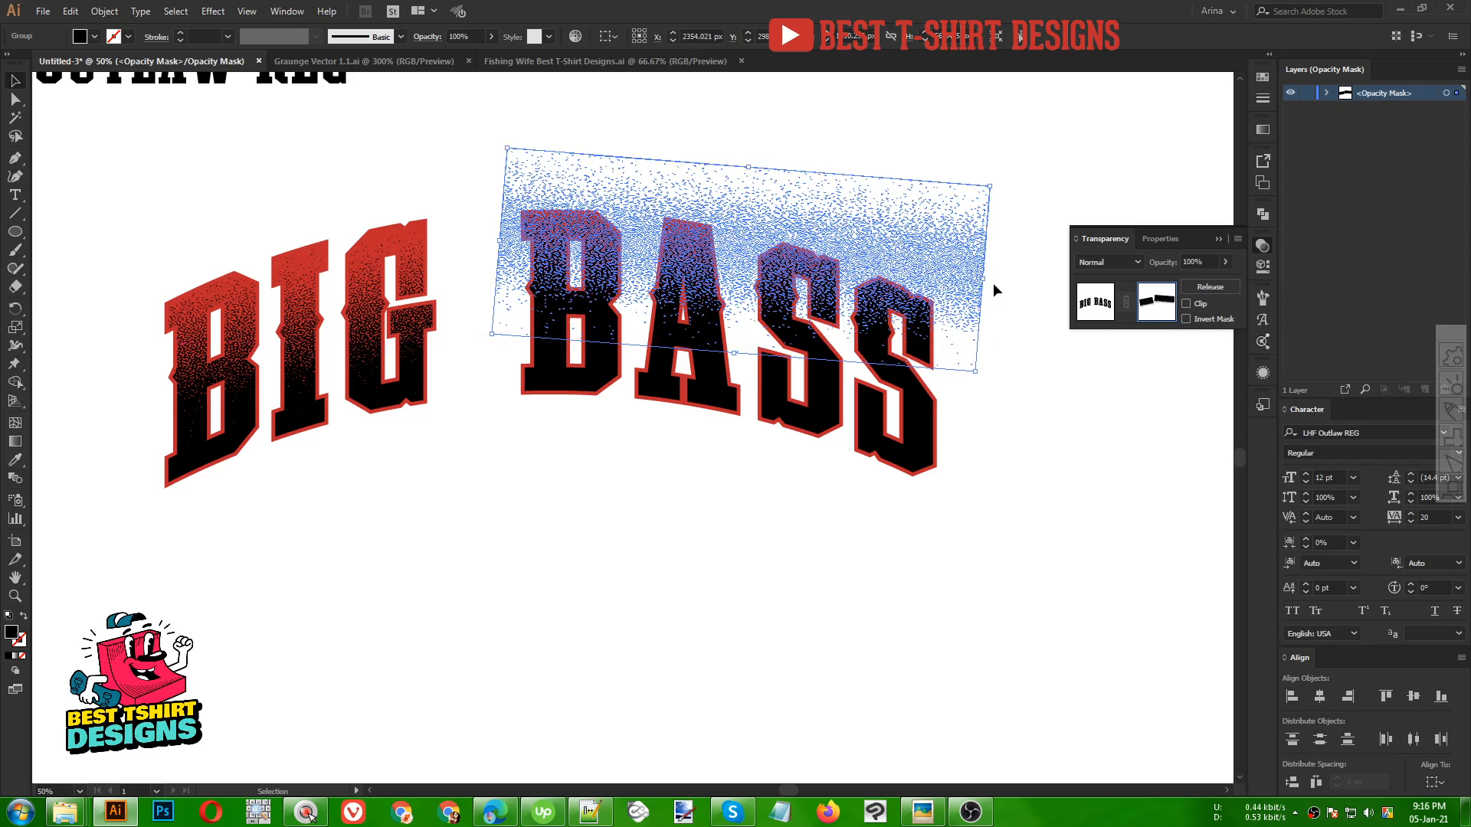
pyautogui.moveTo(992, 289); pyautogui.dragTo(1041, 360)
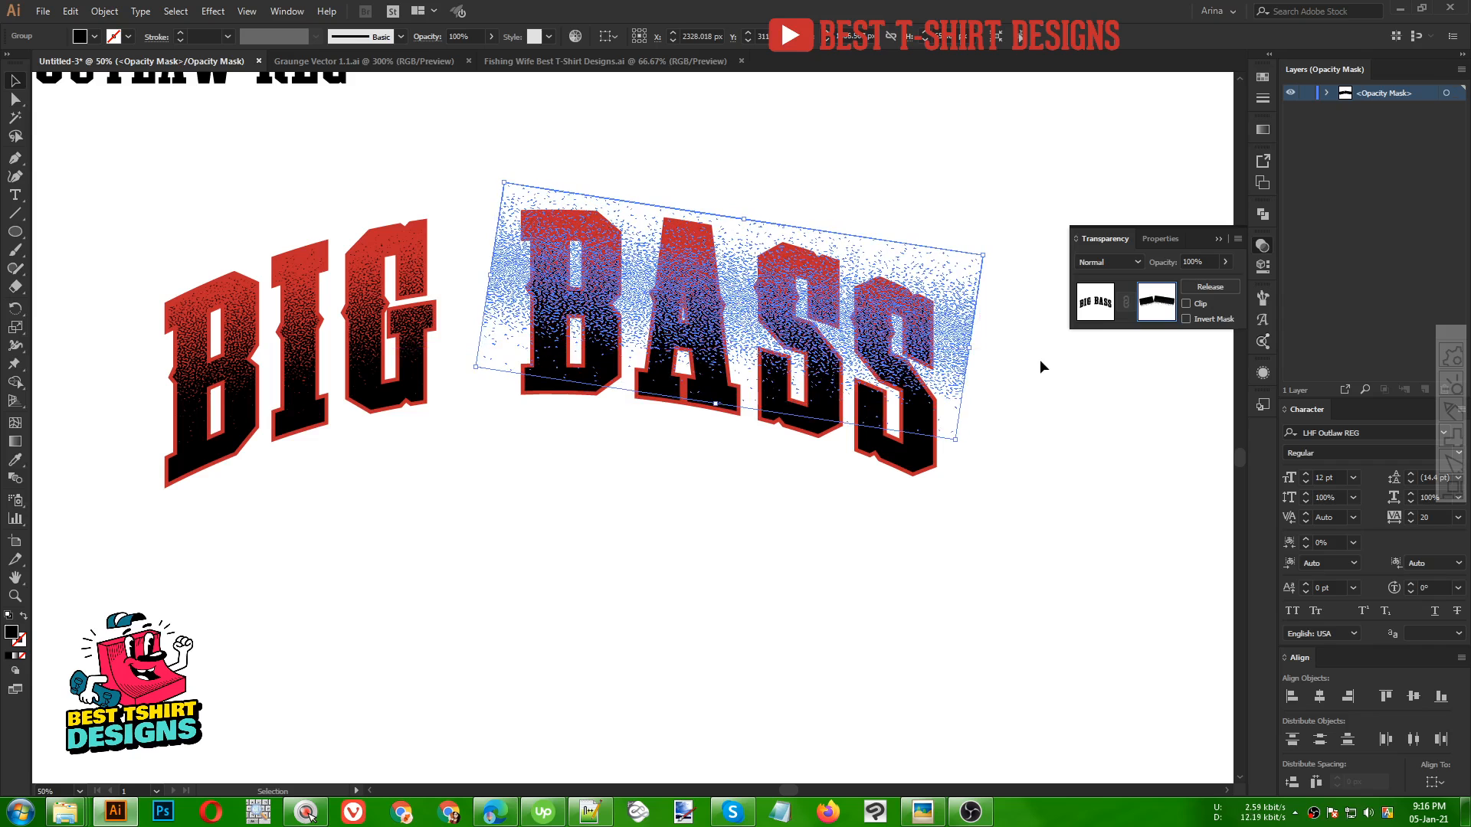
pyautogui.click(1041, 360)
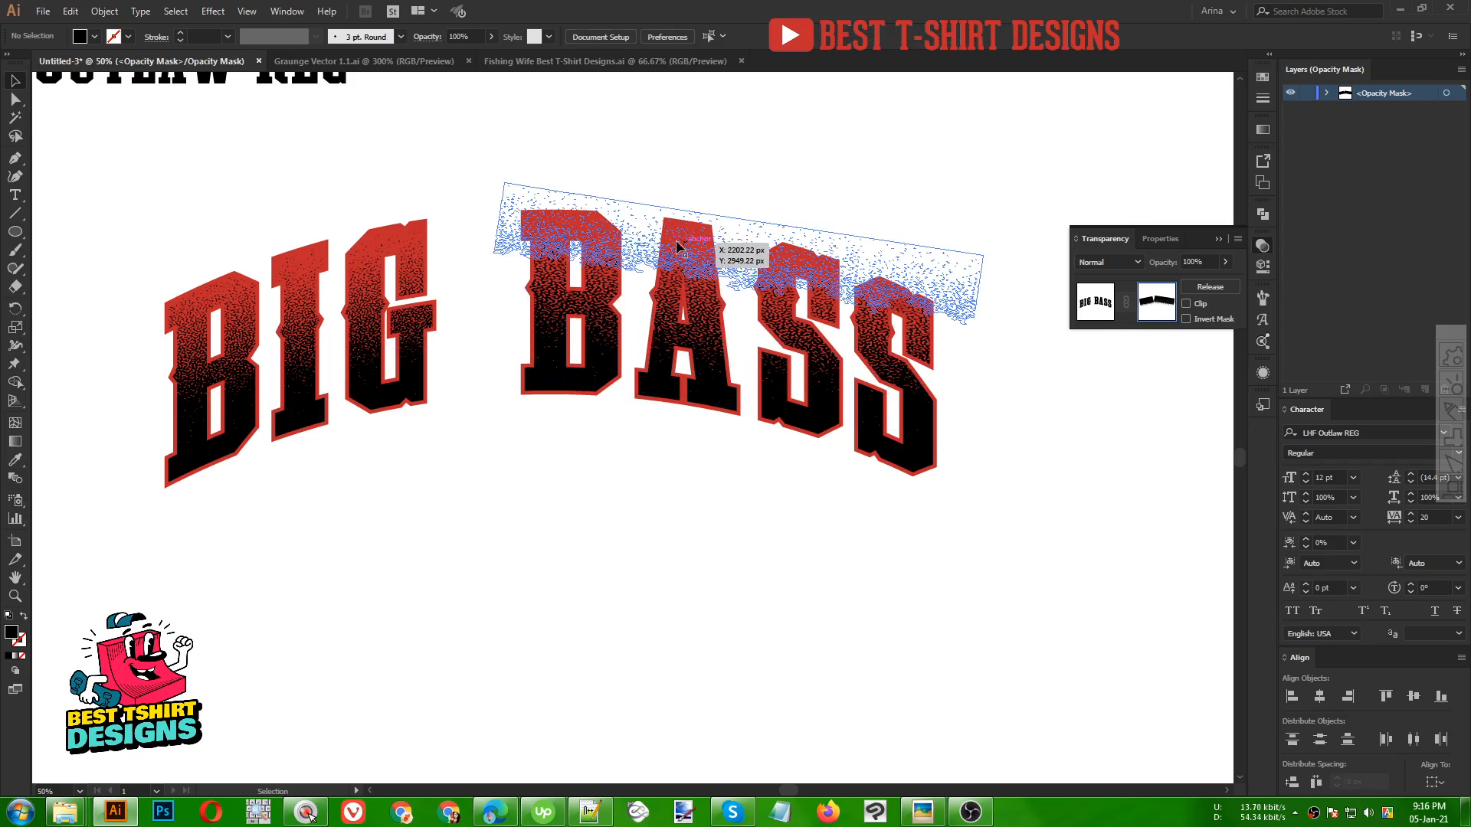
pyautogui.click(1103, 309)
pyautogui.click(685, 559)
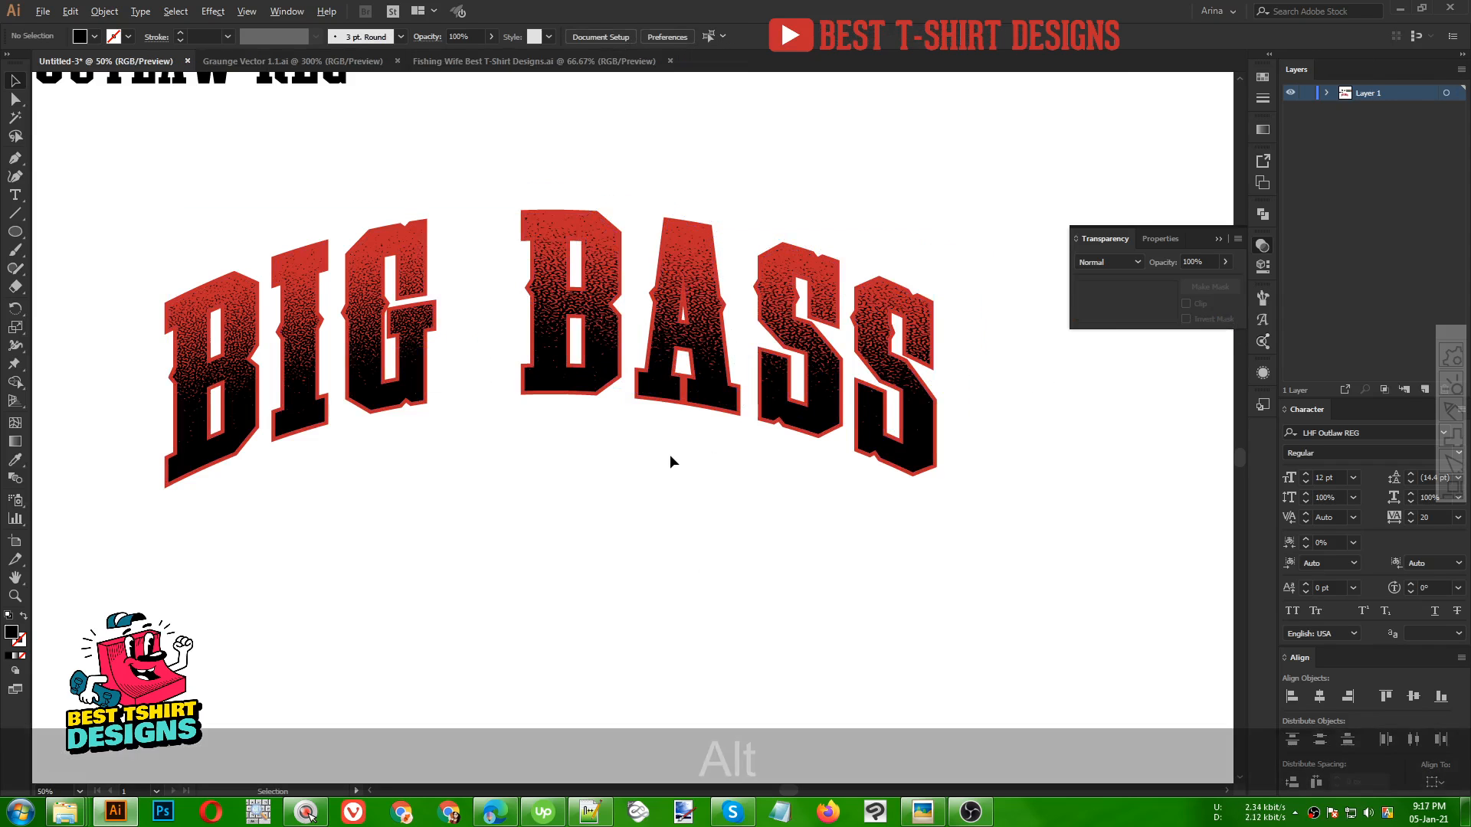
# Move the BIG BASS title onto the pasteboard and place the t-shirt reference image beside it
pyautogui.keyDown('alt'); pyautogui.scroll(-2, 670, 454); pyautogui.keyUp('alt')
pyautogui.moveTo(624, 466); pyautogui.dragTo(714, 478)
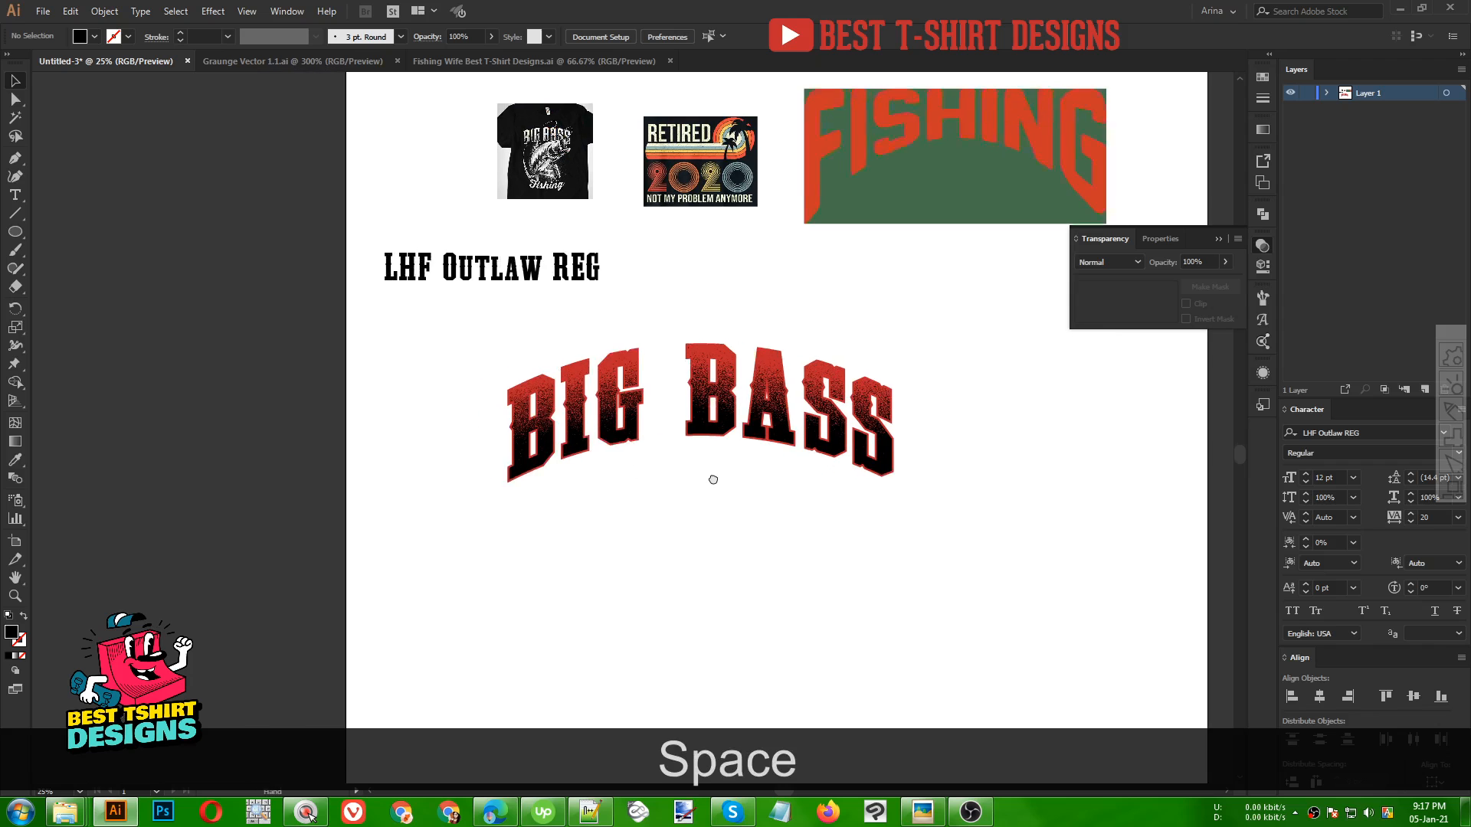
pyautogui.moveTo(453, 360); pyautogui.dragTo(849, 519)
pyautogui.moveTo(728, 412); pyautogui.dragTo(129, 406)
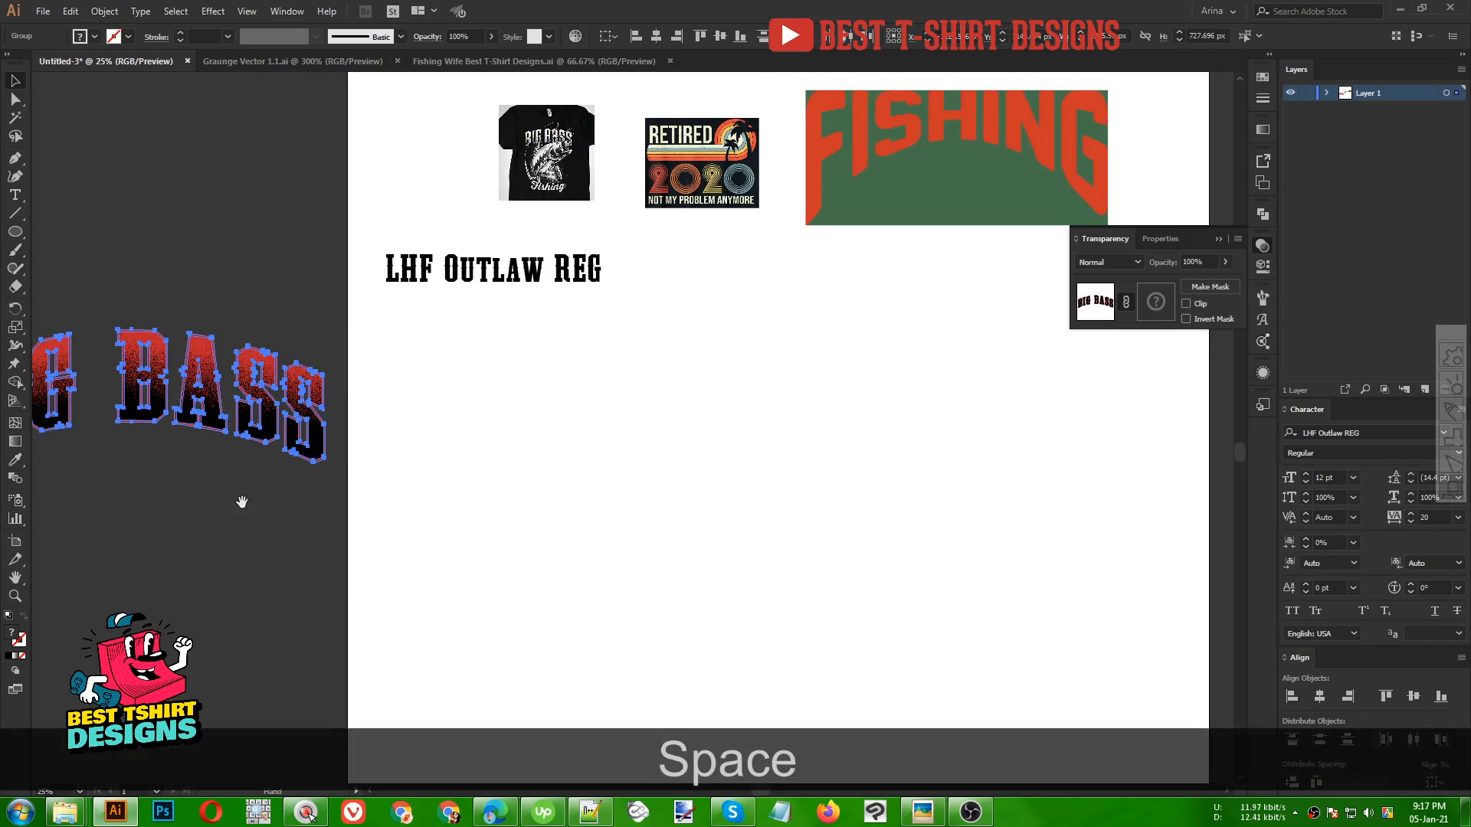
pyautogui.moveTo(240, 498); pyautogui.dragTo(652, 522)
pyautogui.moveTo(934, 192); pyautogui.dragTo(220, 484)
pyautogui.scroll(2, 334, 401)
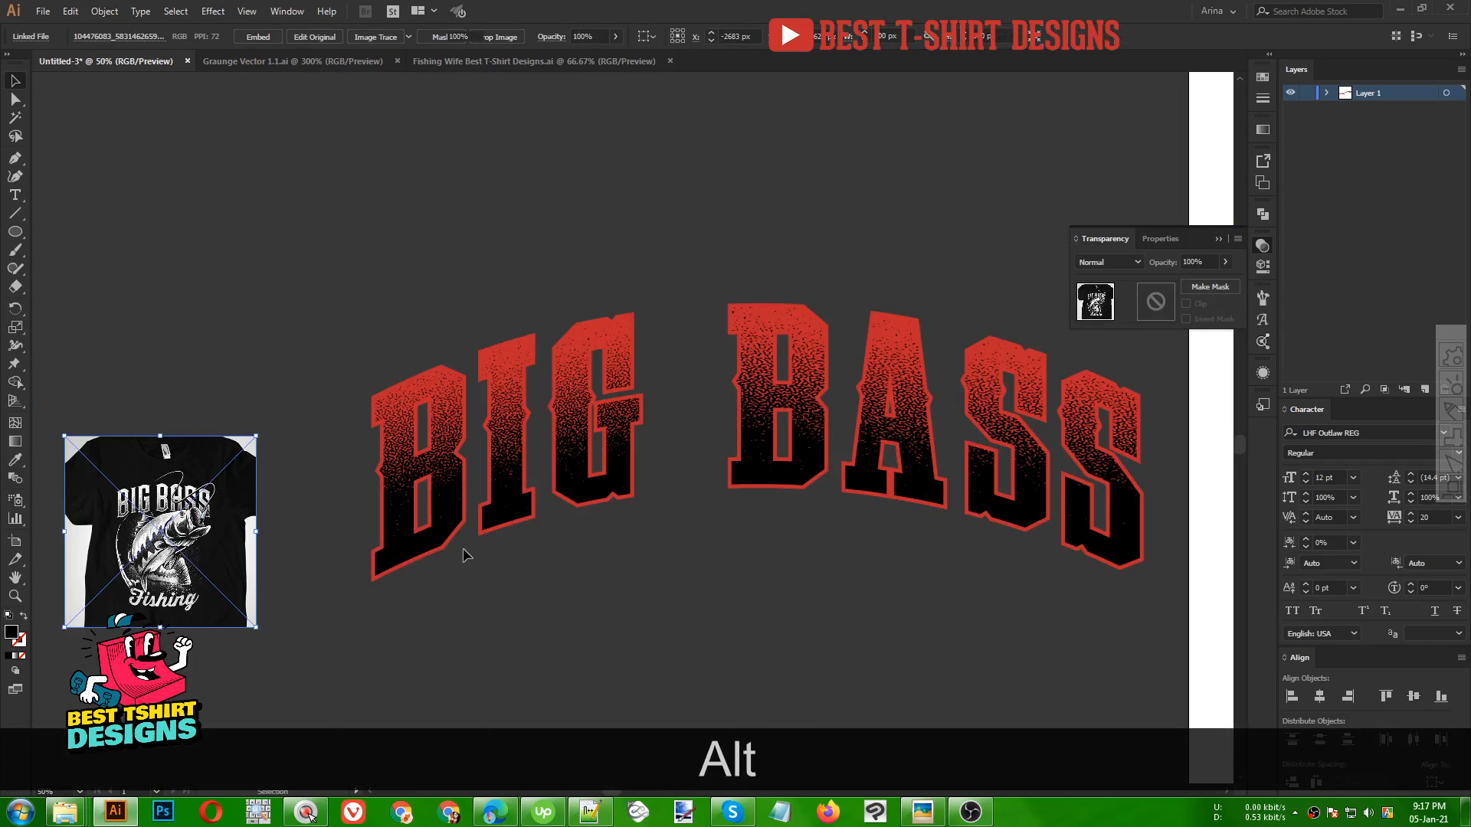
# Change the red color in the BIG BASS title to white
pyautogui.click(463, 554)
pyautogui.click(461, 538)
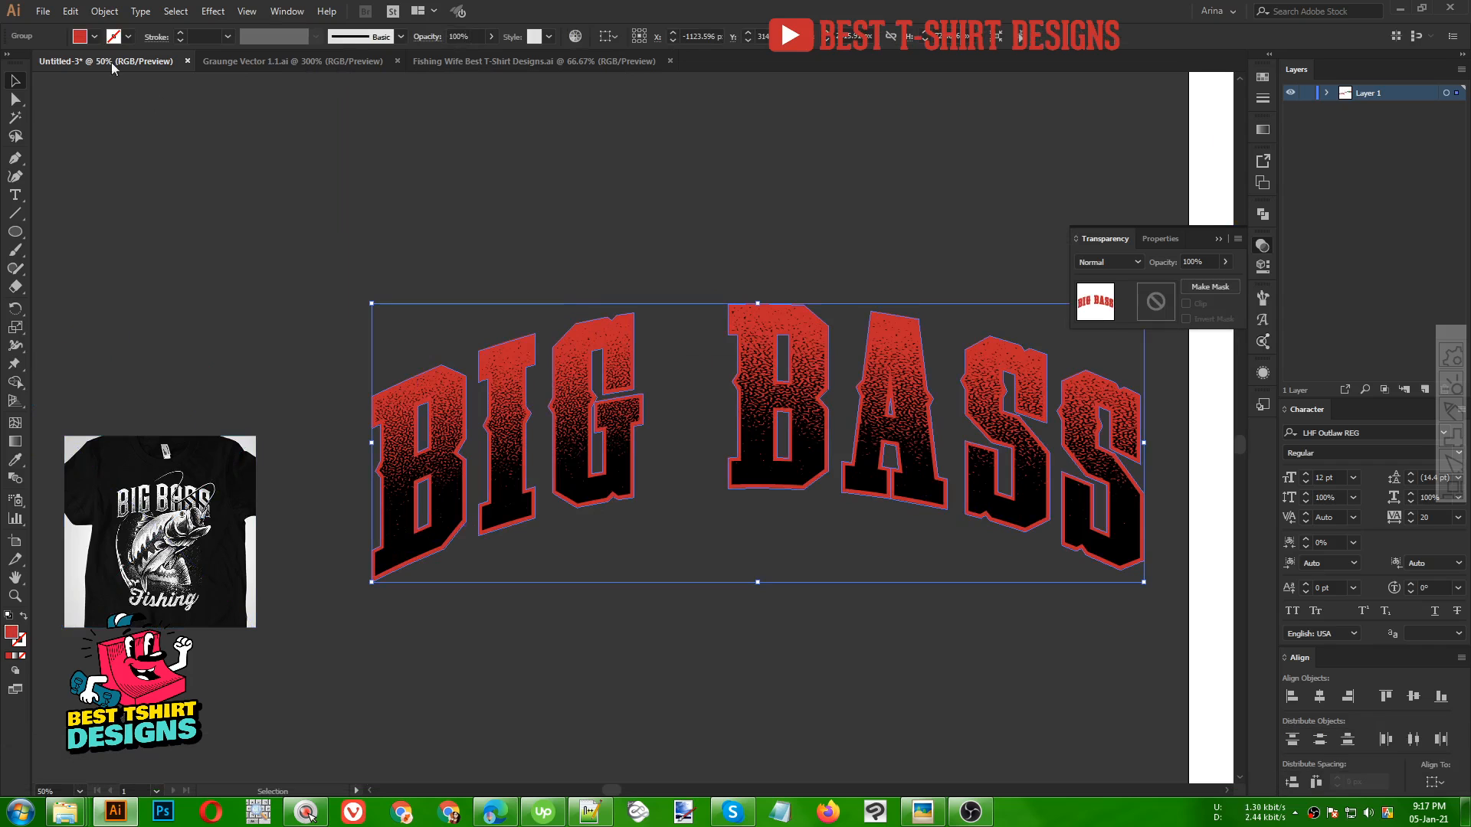
pyautogui.click(94, 36)
pyautogui.click(29, 63)
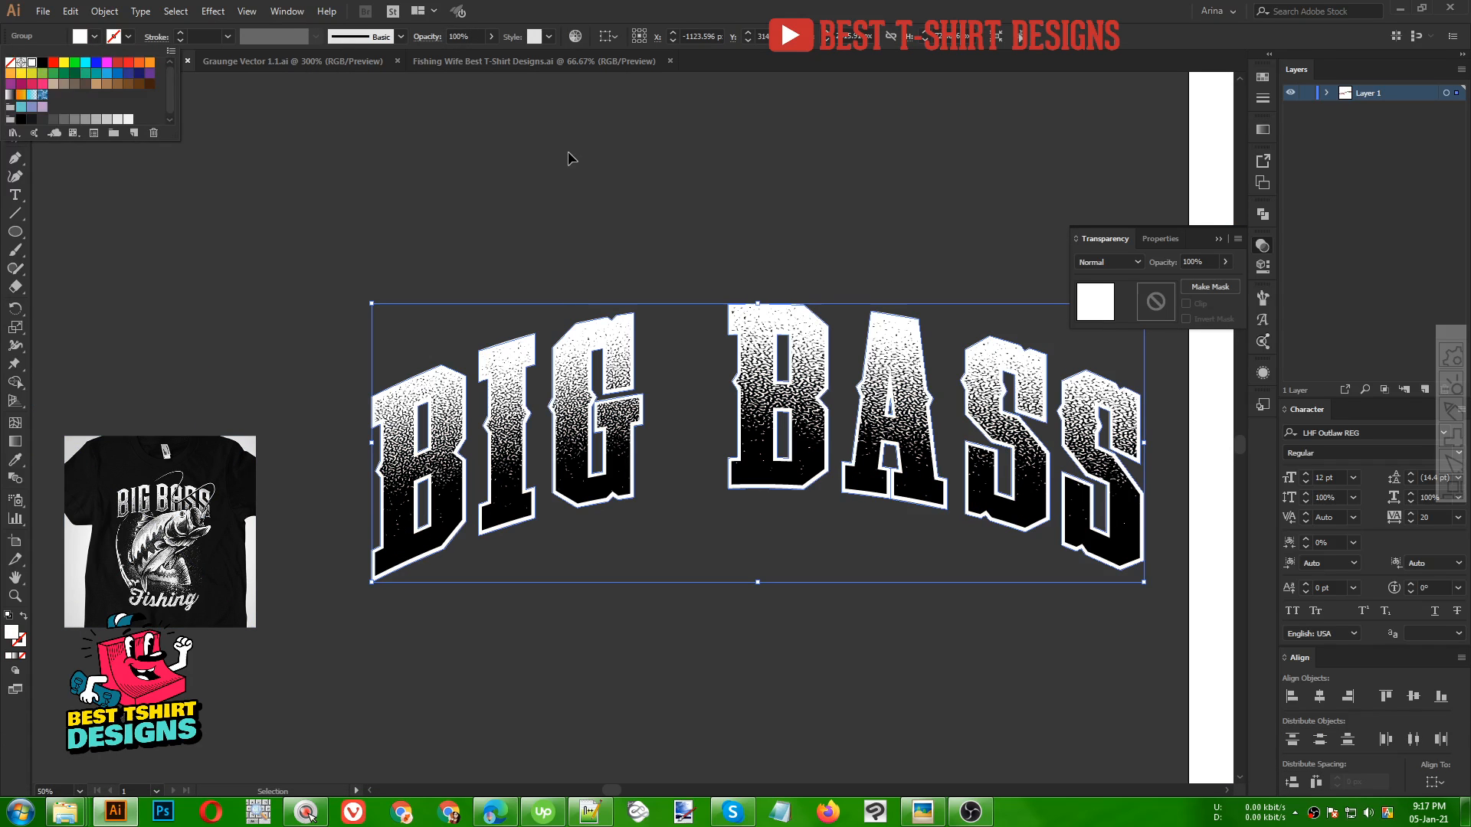
pyautogui.click(568, 154)
pyautogui.click(567, 154)
# Enlarge the t-shirt reference next to the title to compare them, then delete the reference image
pyautogui.click(232, 524)
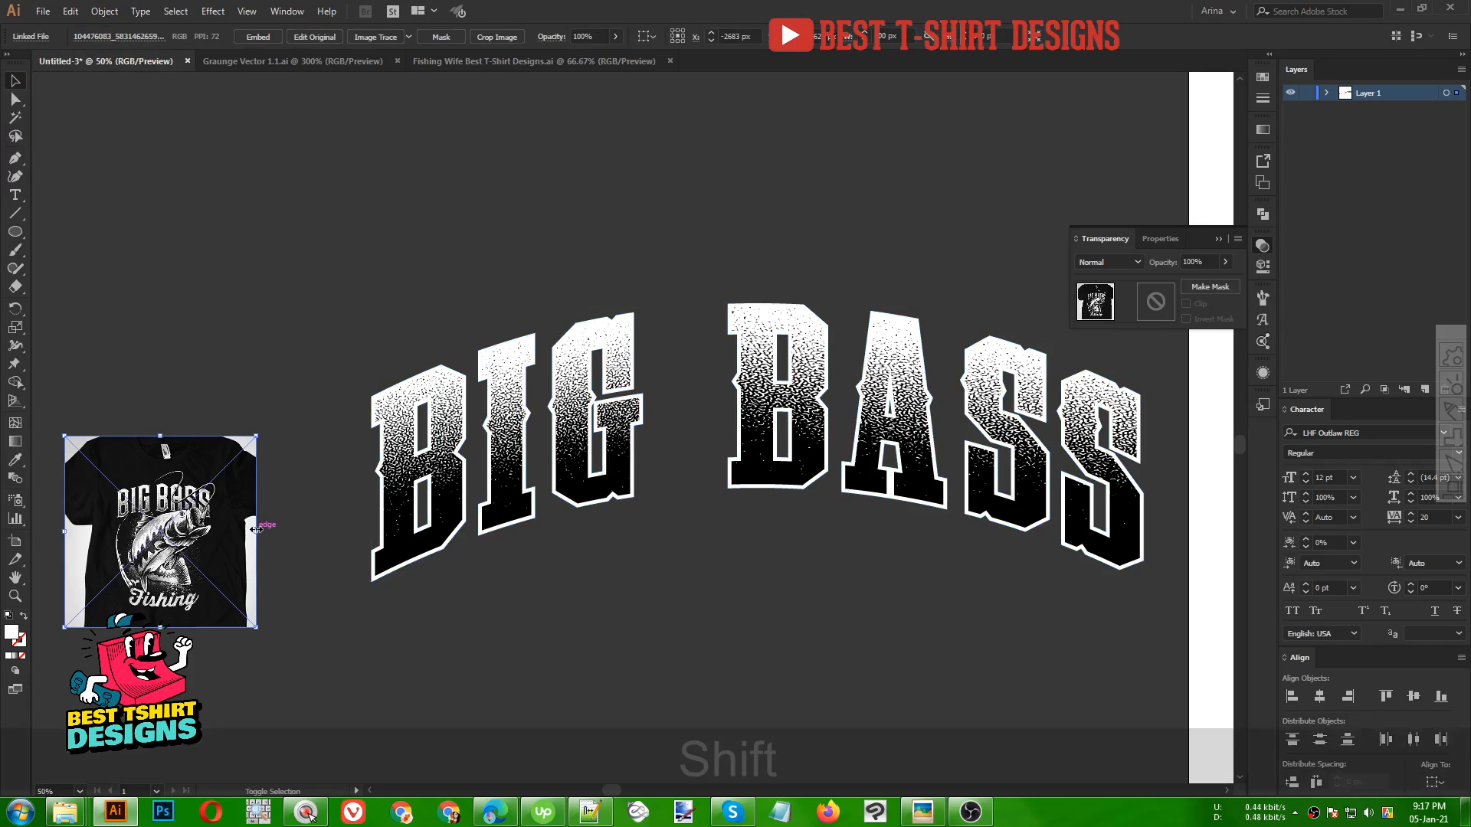
pyautogui.moveTo(256, 532); pyautogui.dragTo(546, 571)
pyautogui.scroll(3, 315, 456)
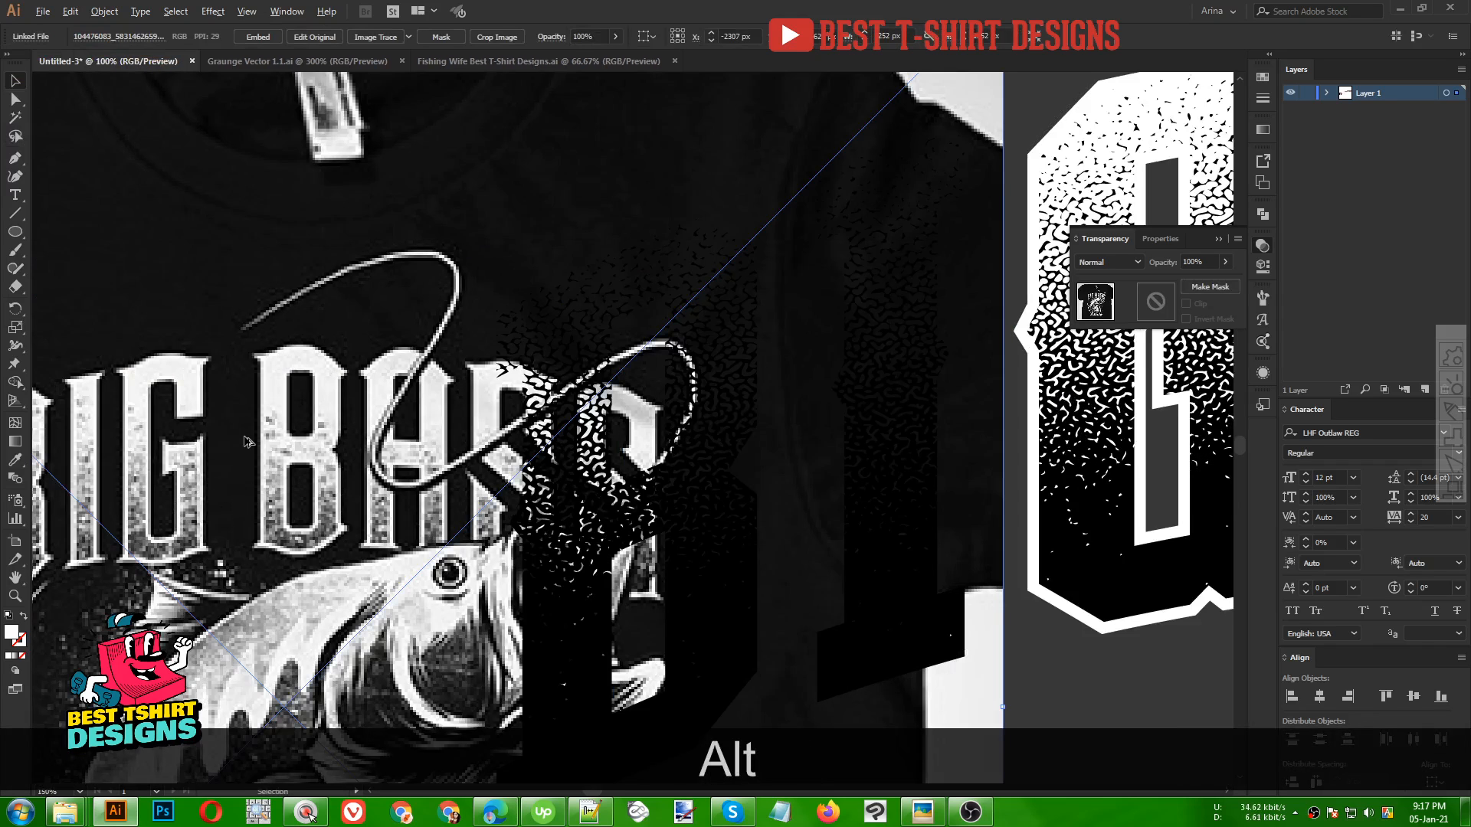
pyautogui.scroll(-3, 252, 494)
pyautogui.scroll(-1, 245, 441)
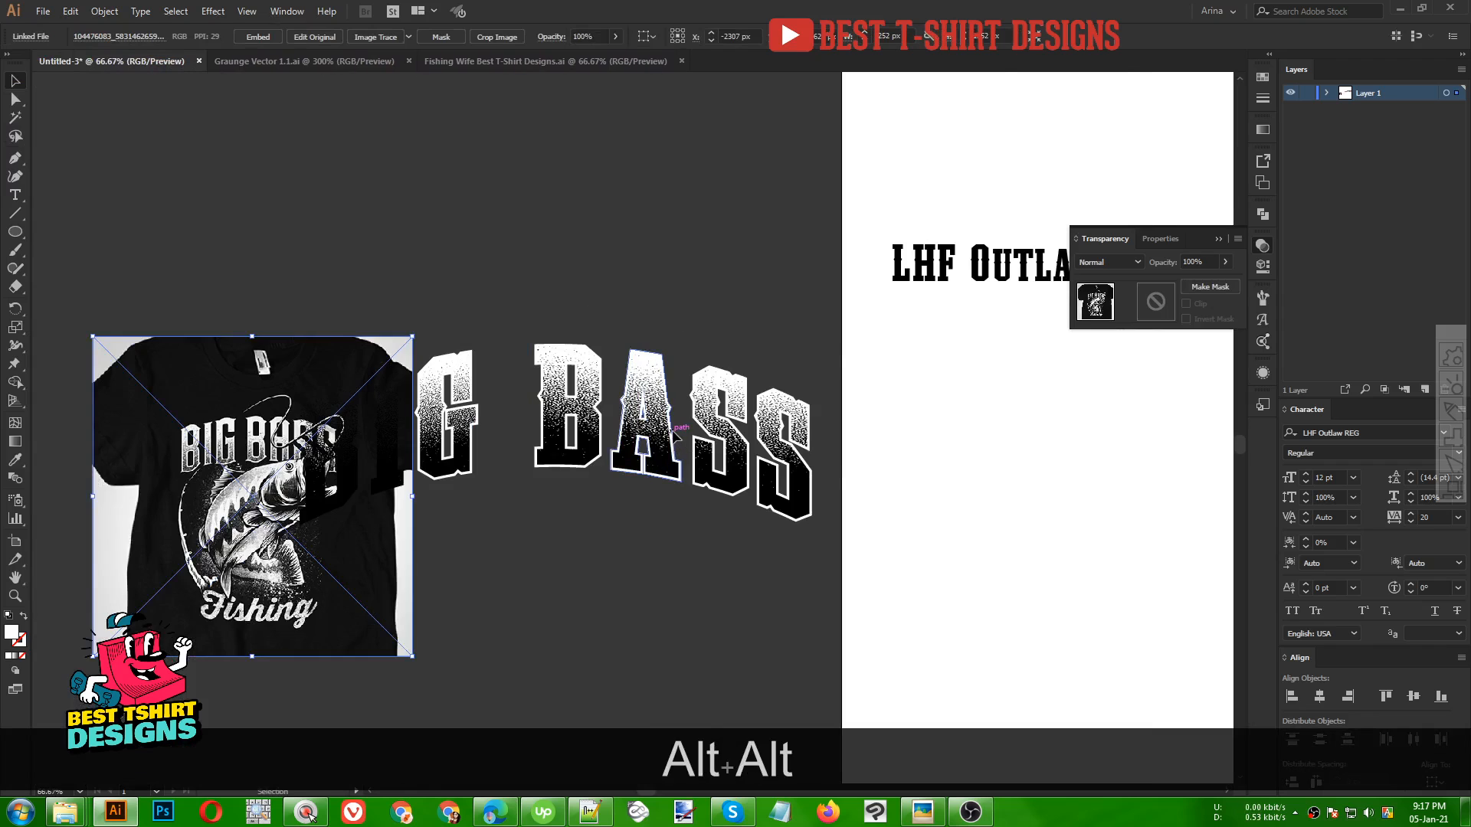
pyautogui.scroll(2, 682, 368)
pyautogui.scroll(-3, 687, 368)
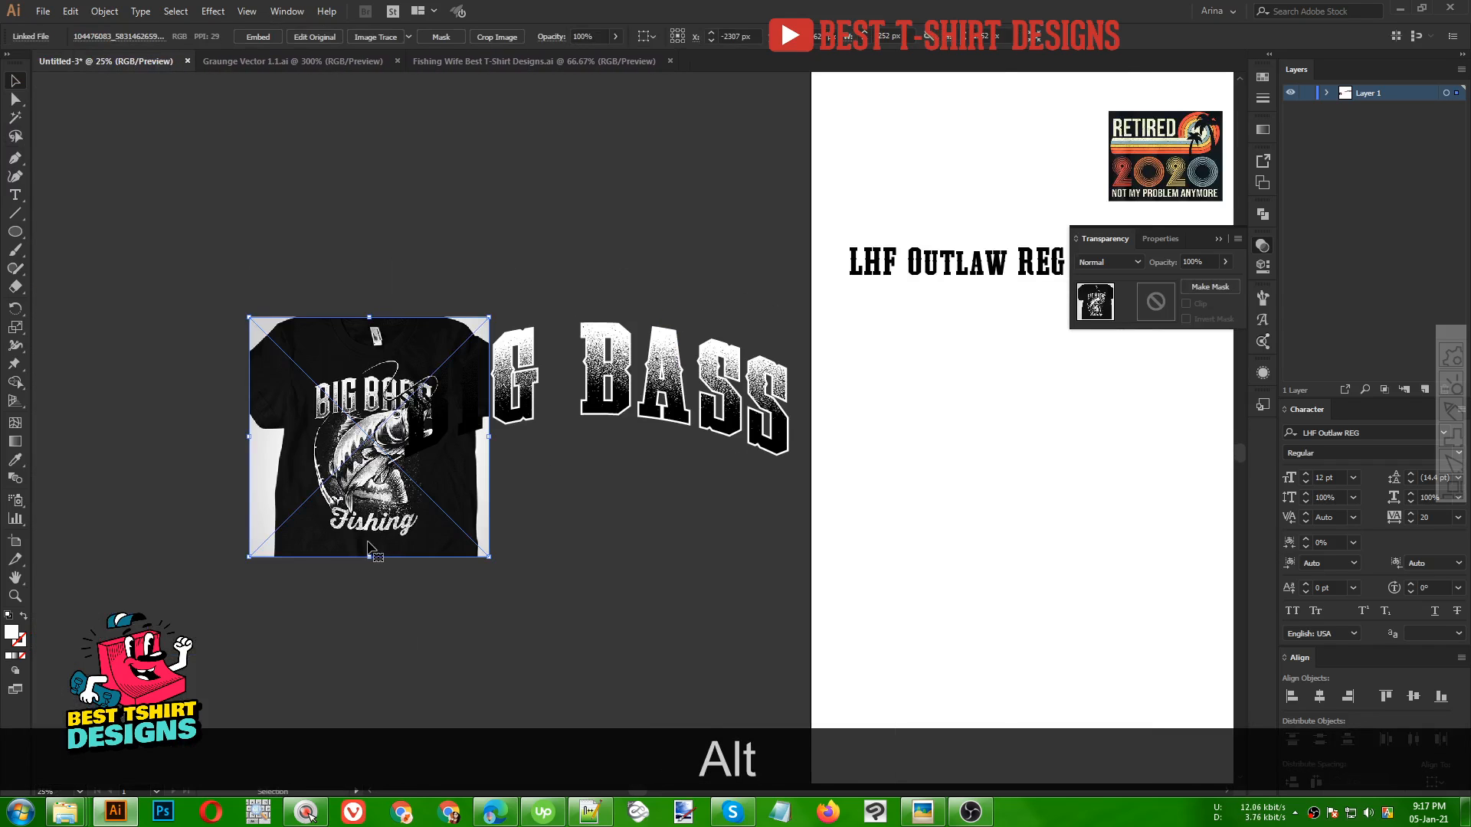
pyautogui.press('Delete')
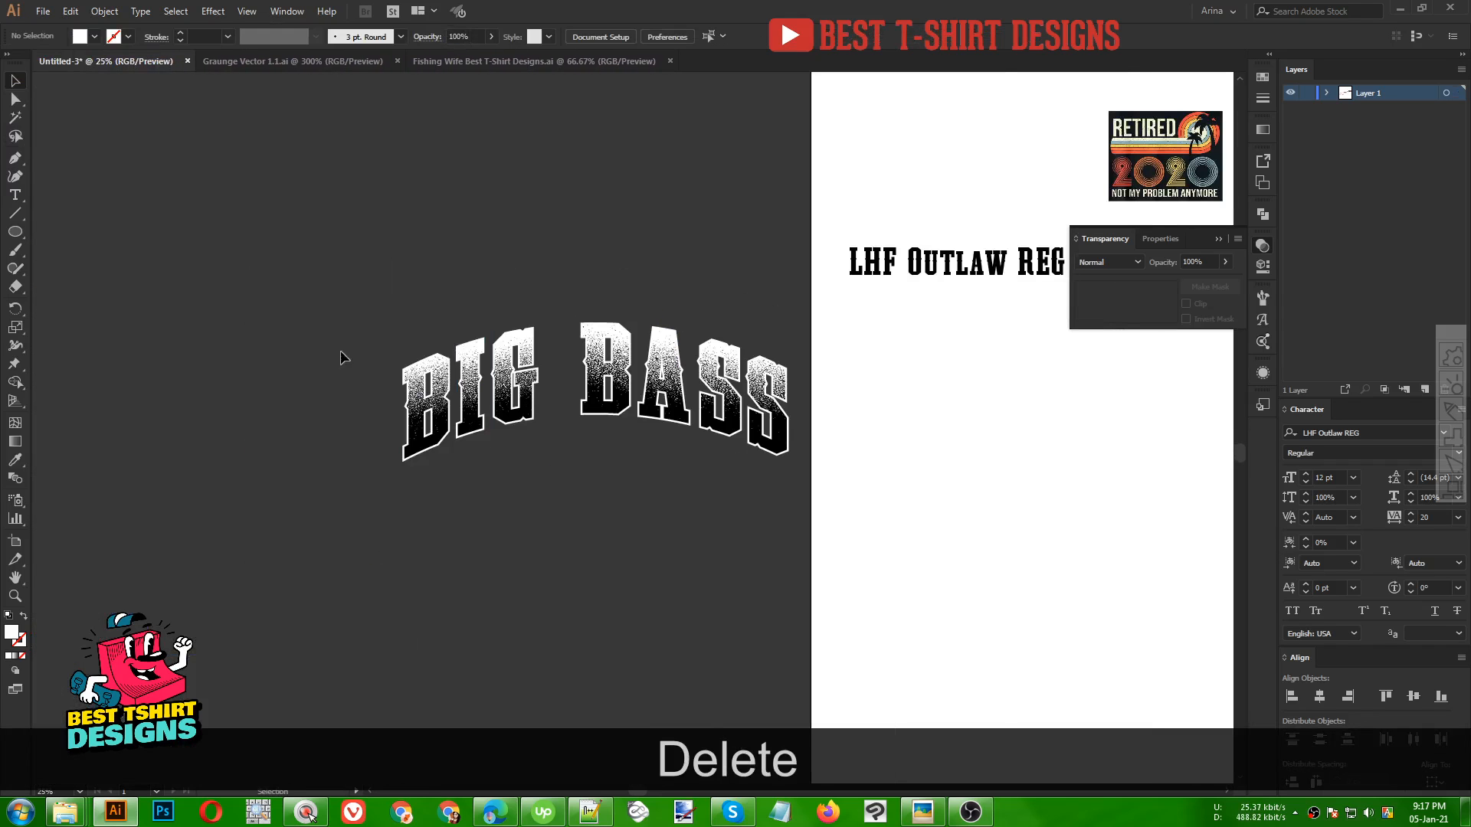
# Delete the LHF Outlaw REG sample text from the artboard
pyautogui.moveTo(311, 269); pyautogui.dragTo(794, 534)
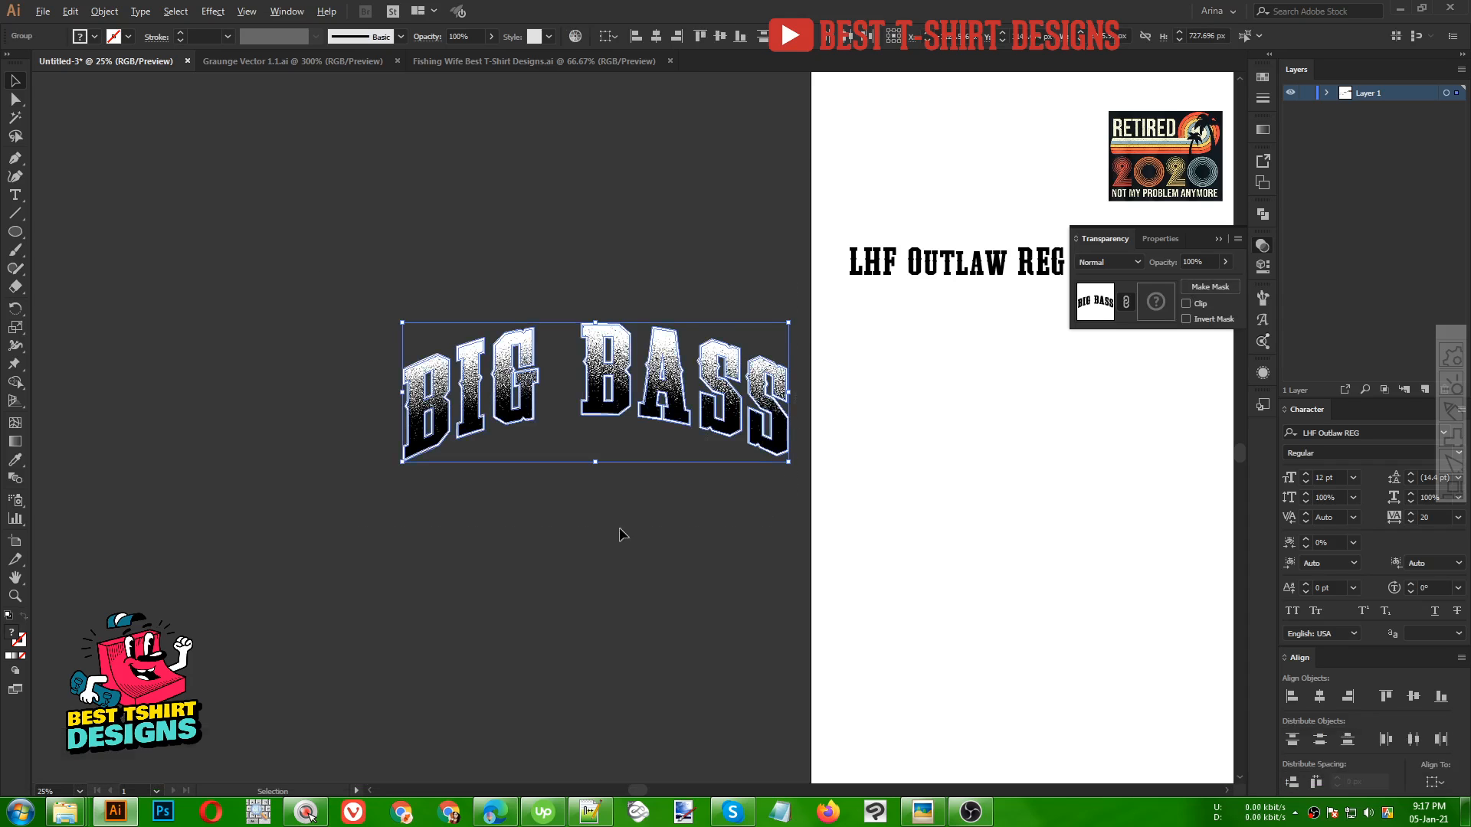
pyautogui.scroll(-2, 622, 534)
pyautogui.scroll(1, 578, 475)
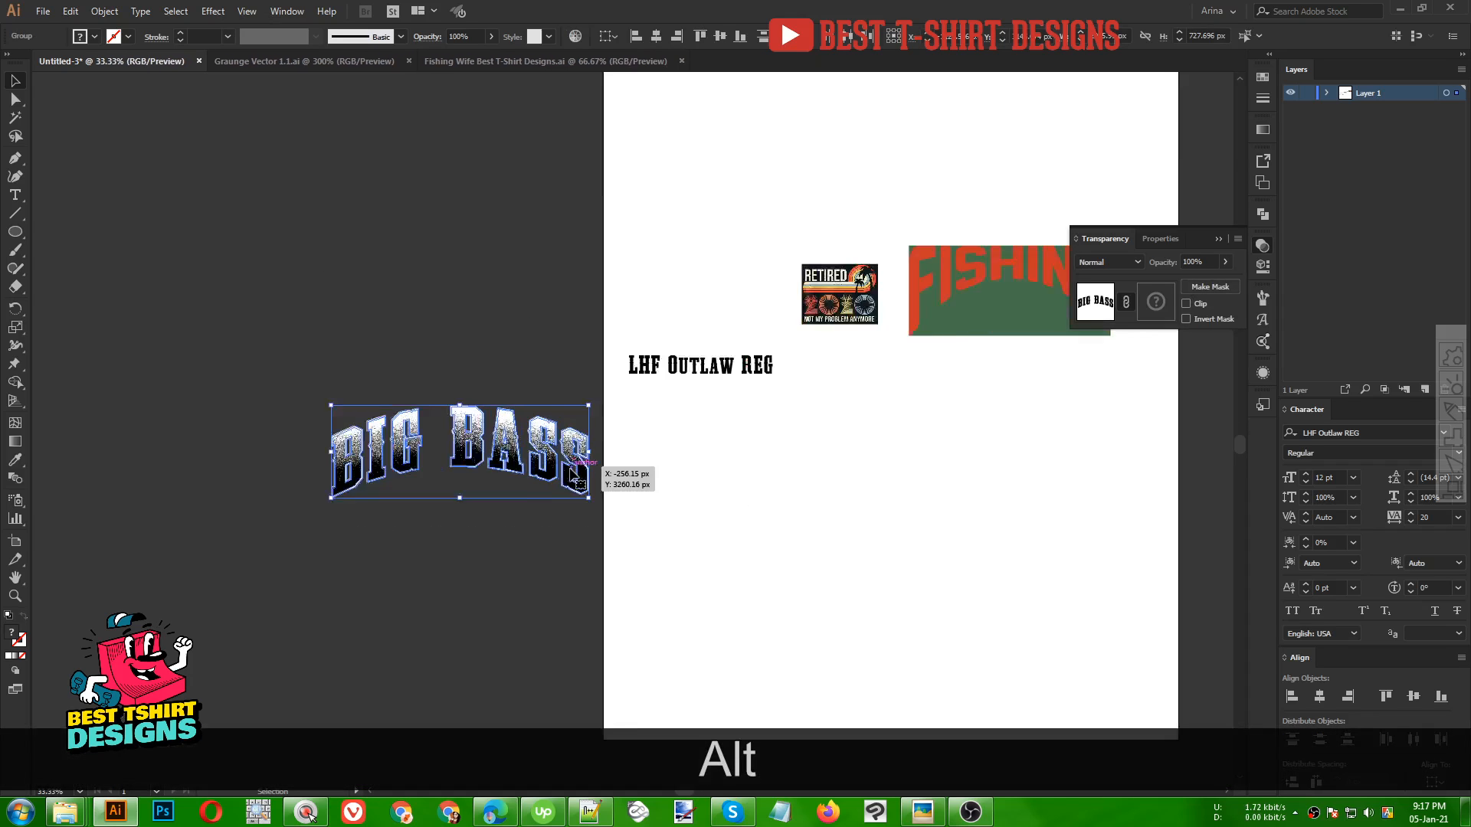
pyautogui.scroll(2, 579, 479)
pyautogui.press('space')
pyautogui.moveTo(689, 492); pyautogui.dragTo(223, 526)
pyautogui.scroll(1, 648, 115)
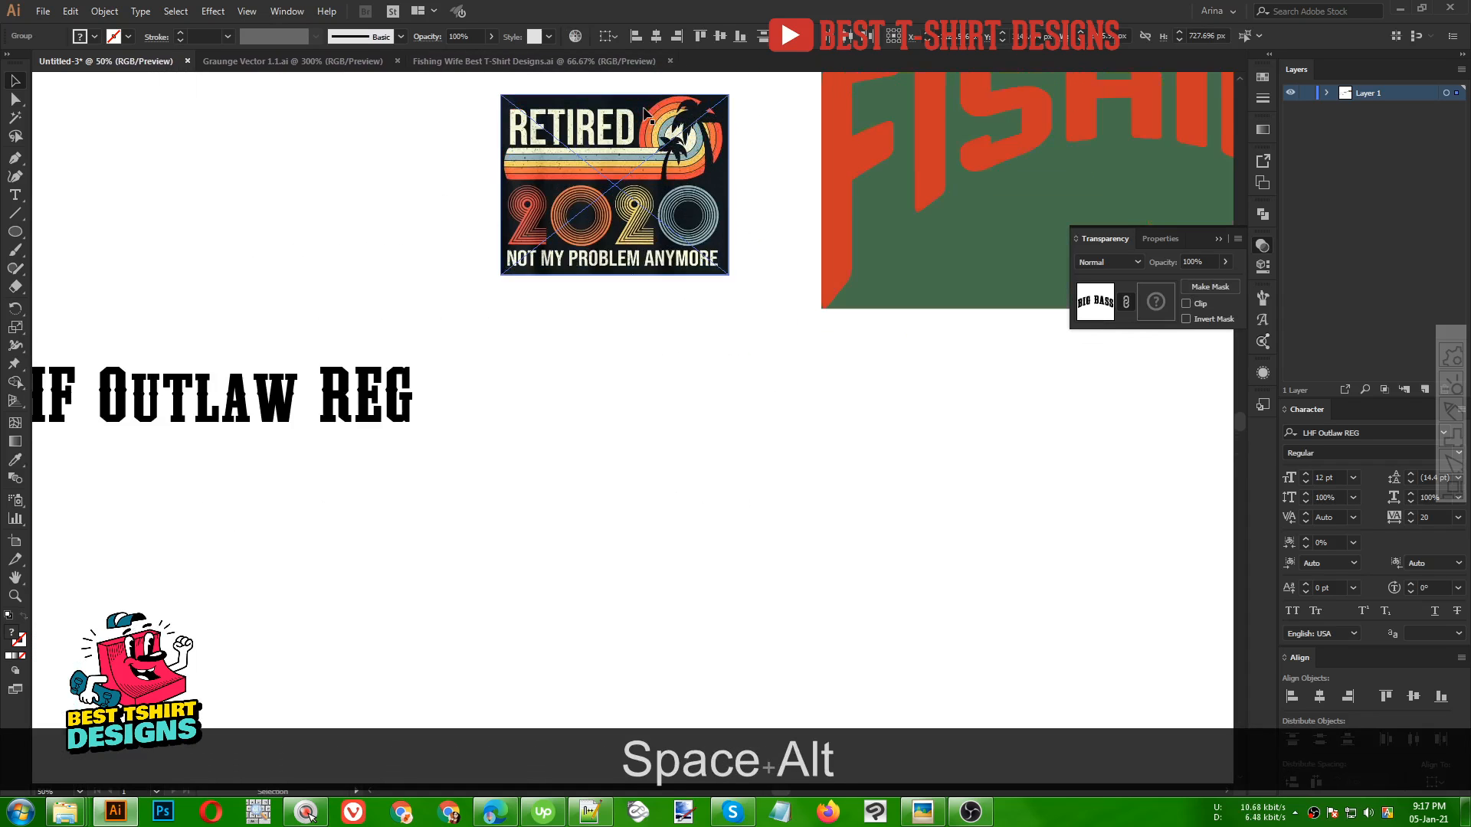
pyautogui.scroll(1, 660, 383)
pyautogui.scroll(1, 651, 226)
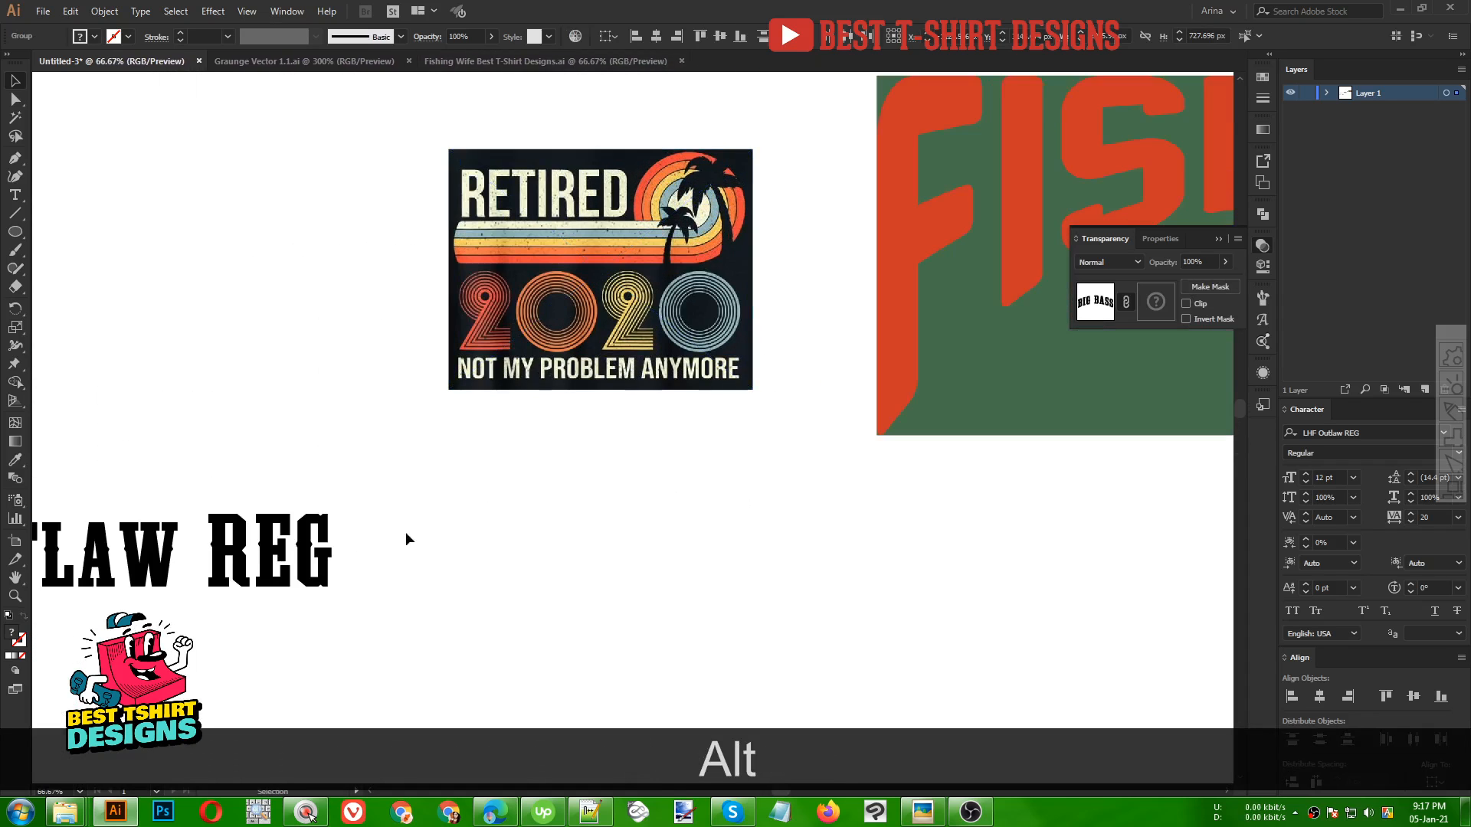
pyautogui.moveTo(321, 553); pyautogui.dragTo(312, 330)
pyautogui.press('Delete')
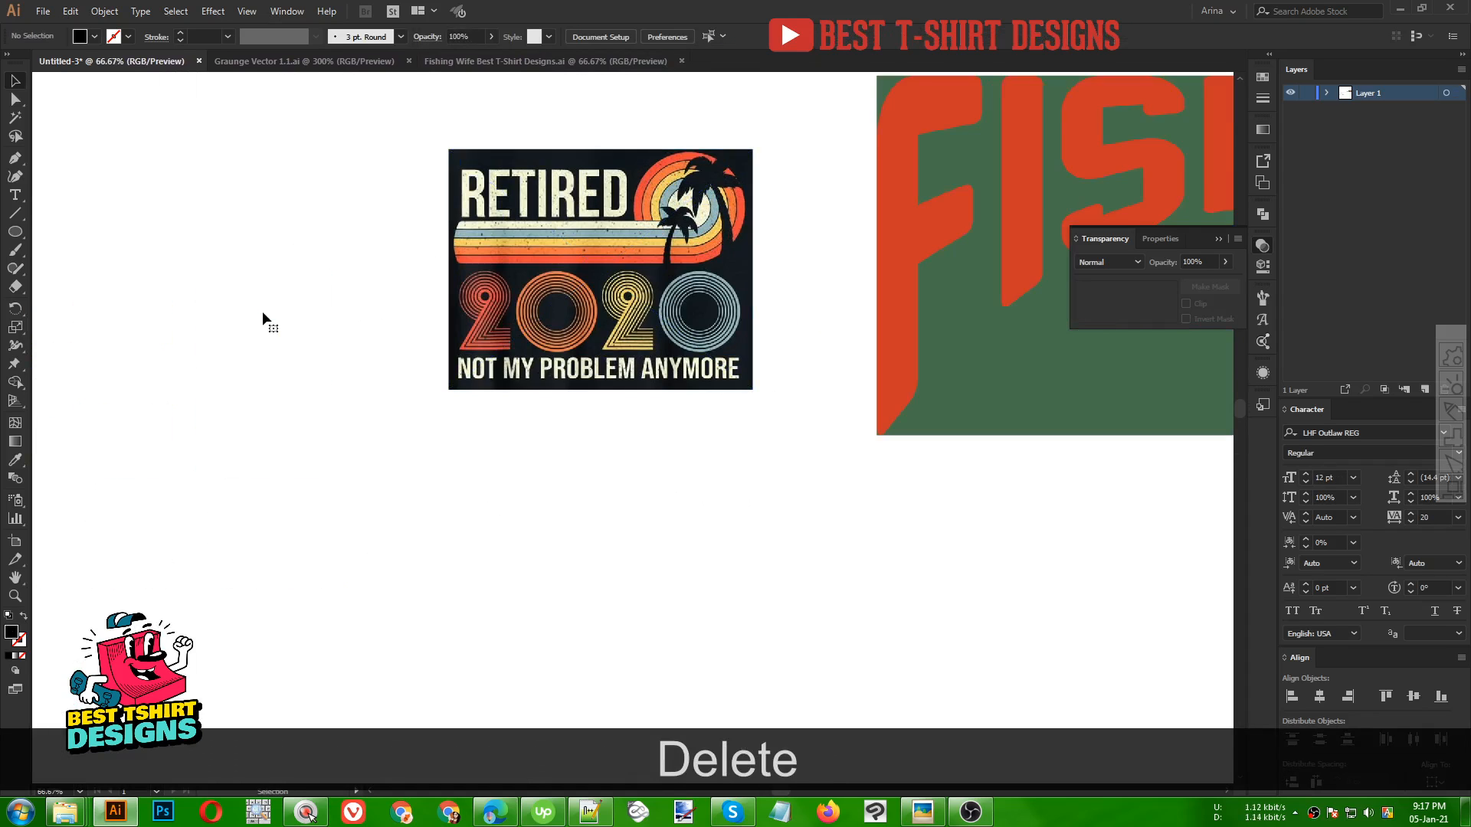
# Type 2020 below the RETIRED 2020 reference and enlarge it to about 245 pt
pyautogui.scroll(1, 591, 223)
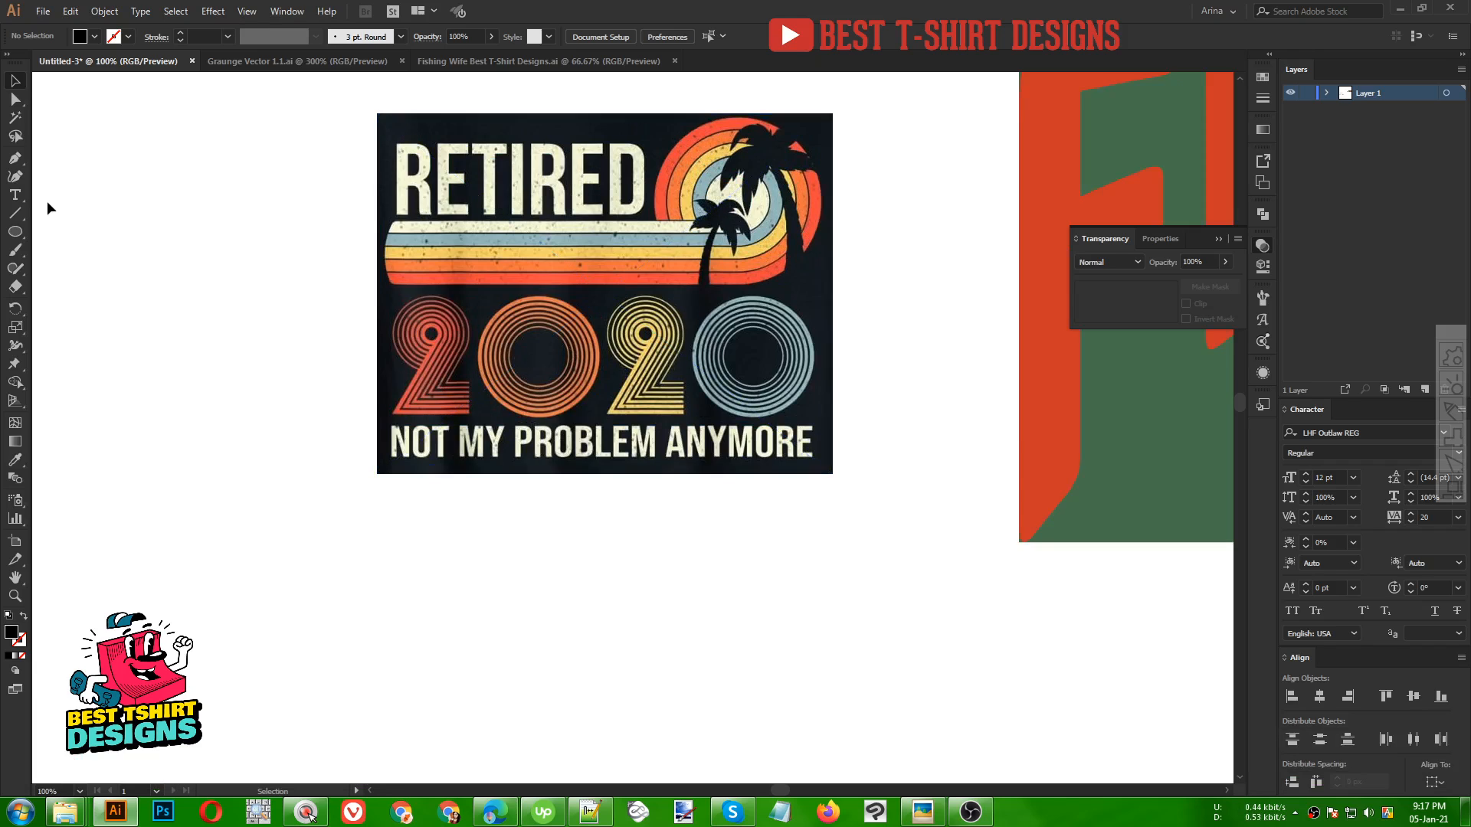
pyautogui.click(14, 196)
pyautogui.click(440, 576)
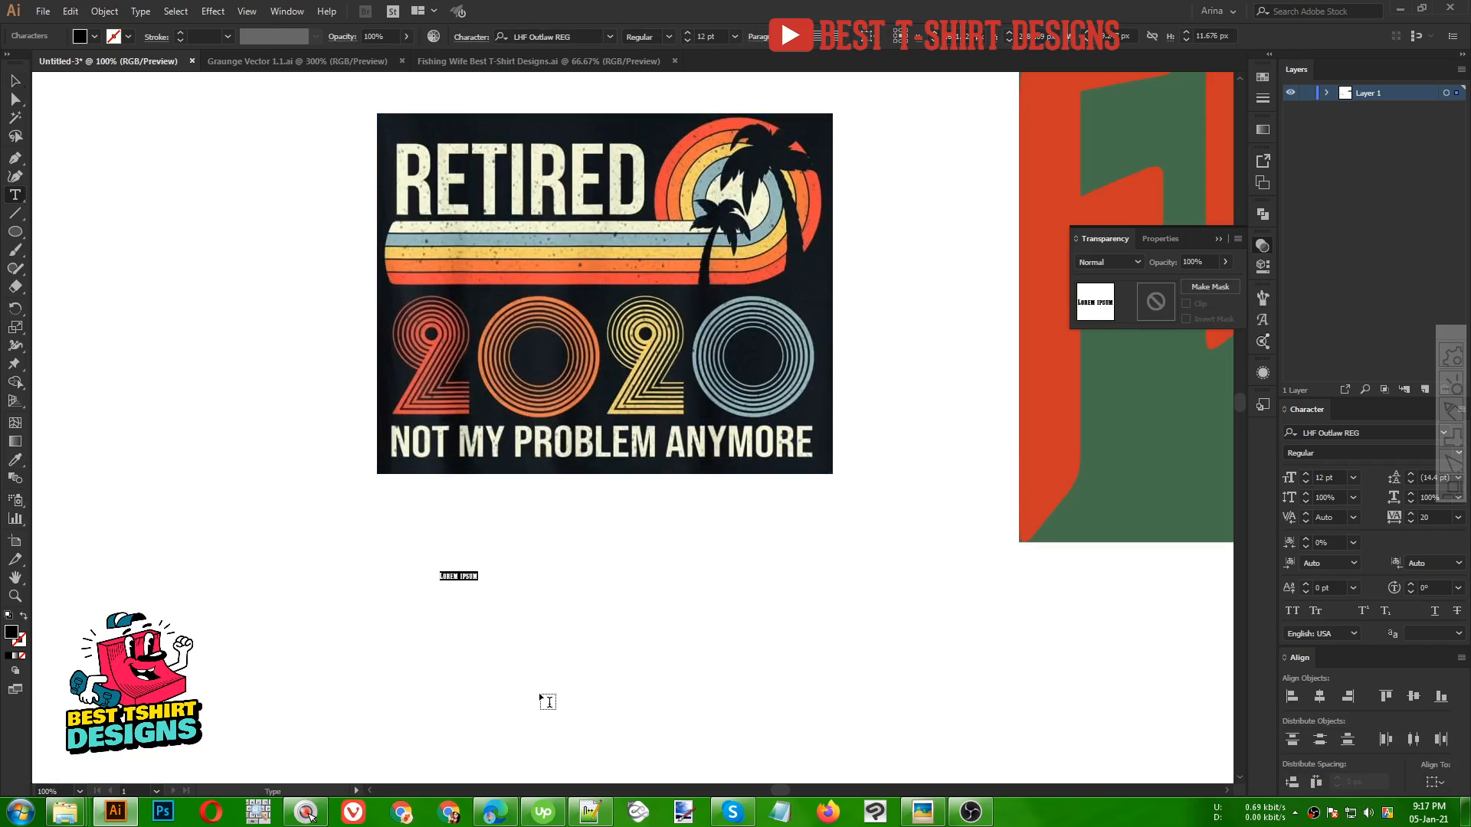
pyautogui.write('2020')
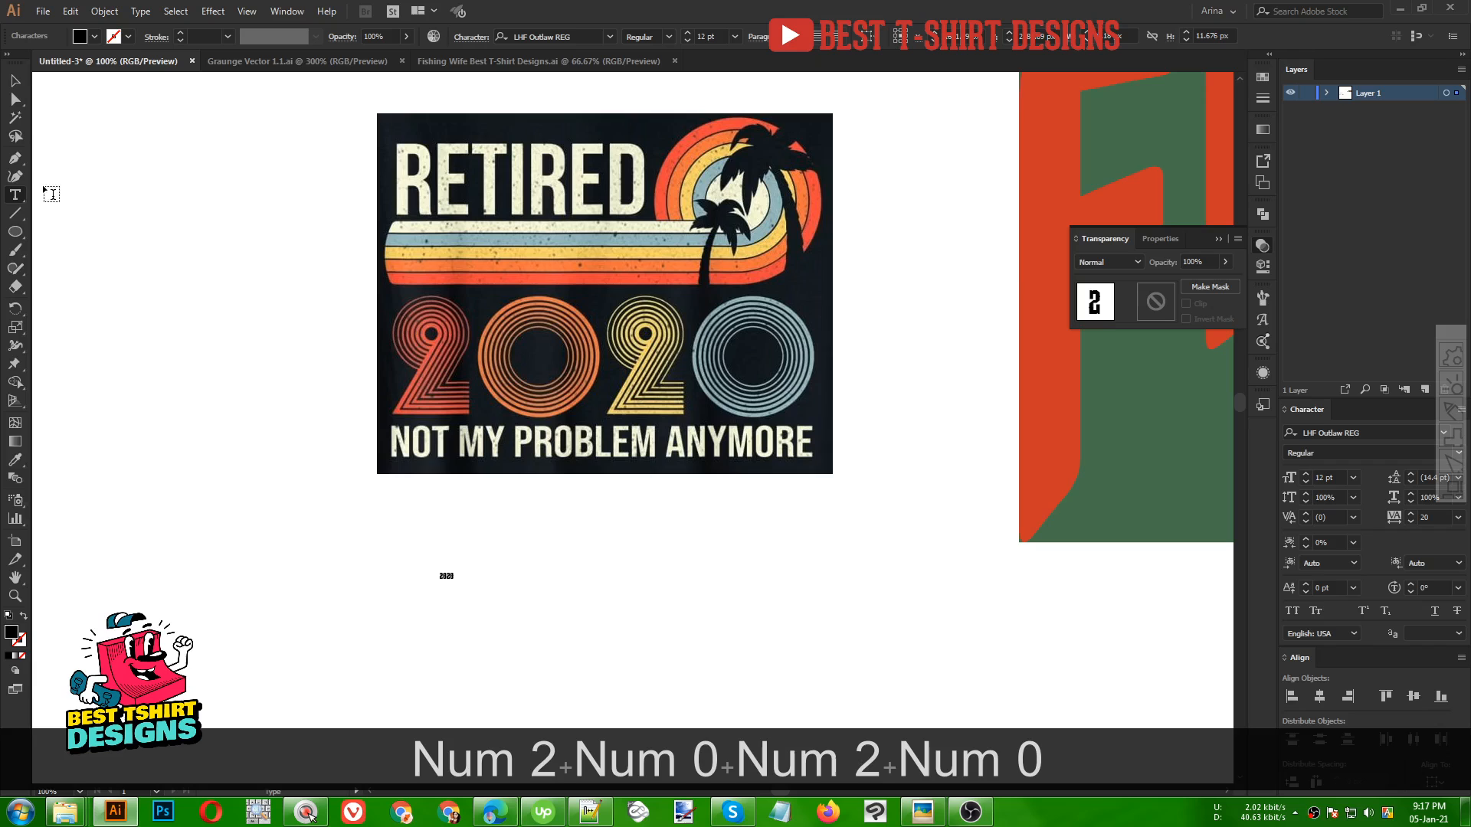
pyautogui.click(14, 80)
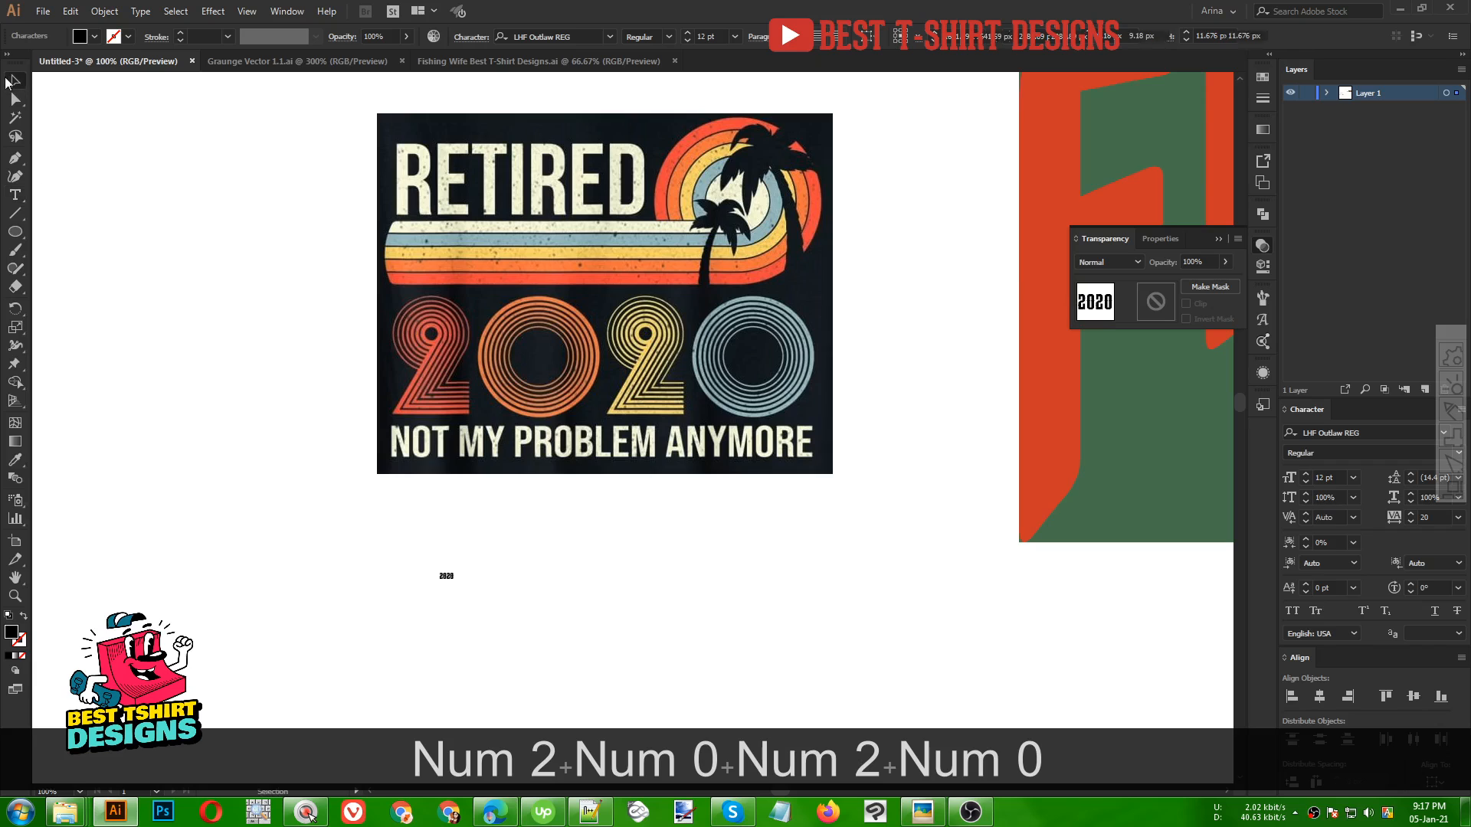
pyautogui.moveTo(451, 576); pyautogui.dragTo(942, 720)
pyautogui.moveTo(610, 644); pyautogui.dragTo(681, 585)
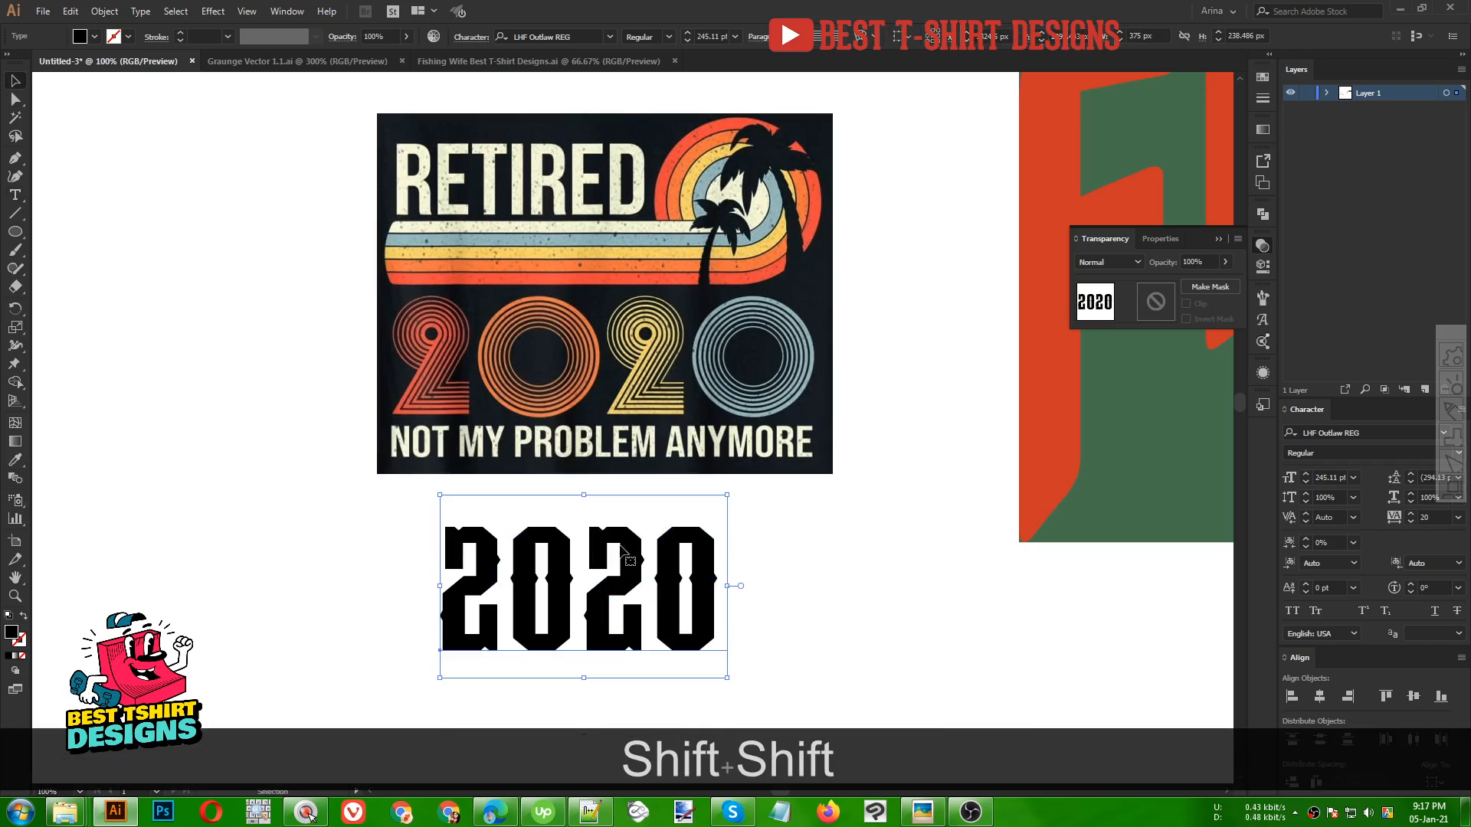
# Change the 2020 text's font to Baro Strip and shift it left under the reference
pyautogui.click(591, 36)
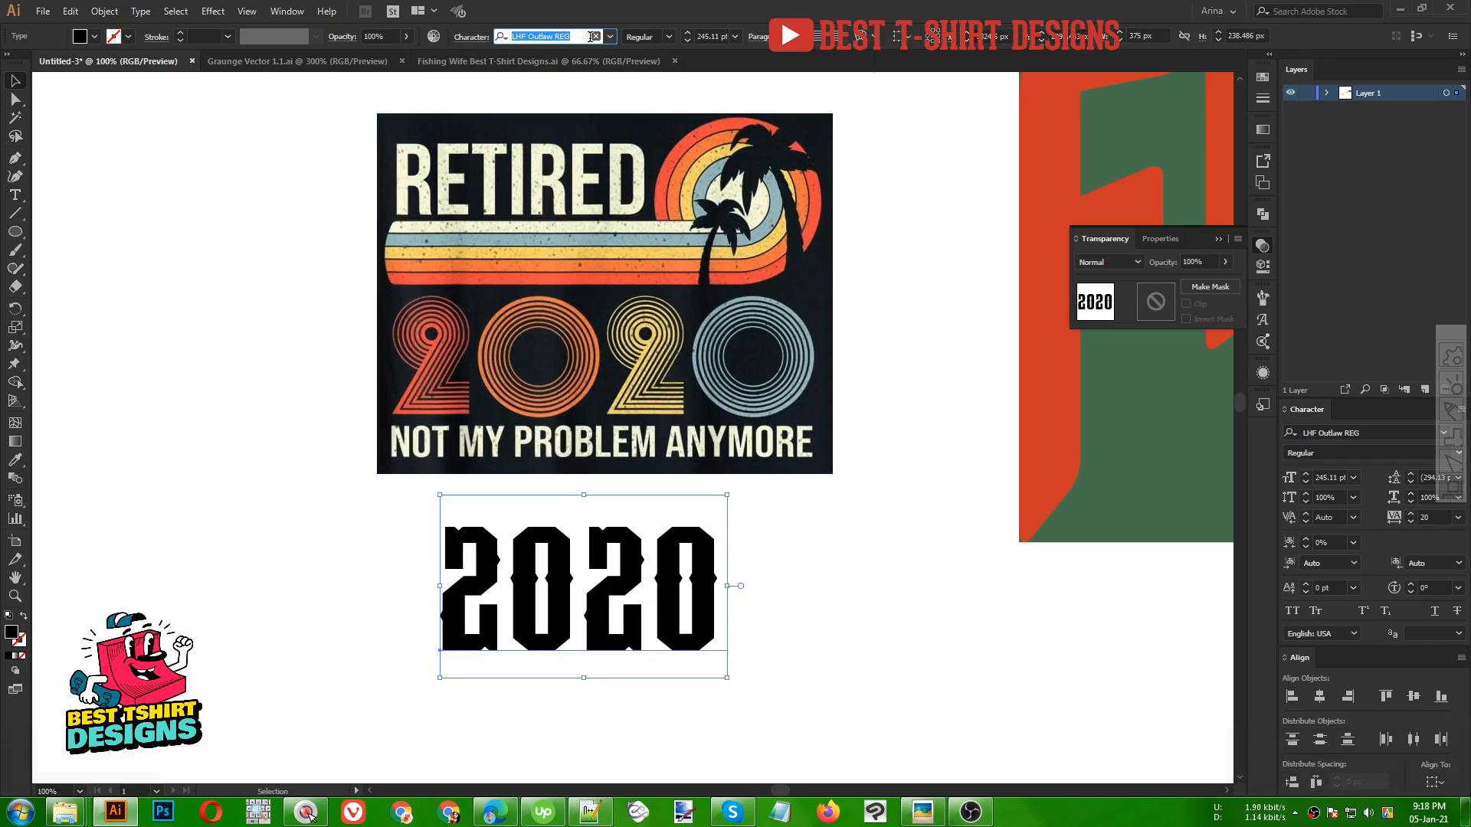
pyautogui.write('bar')
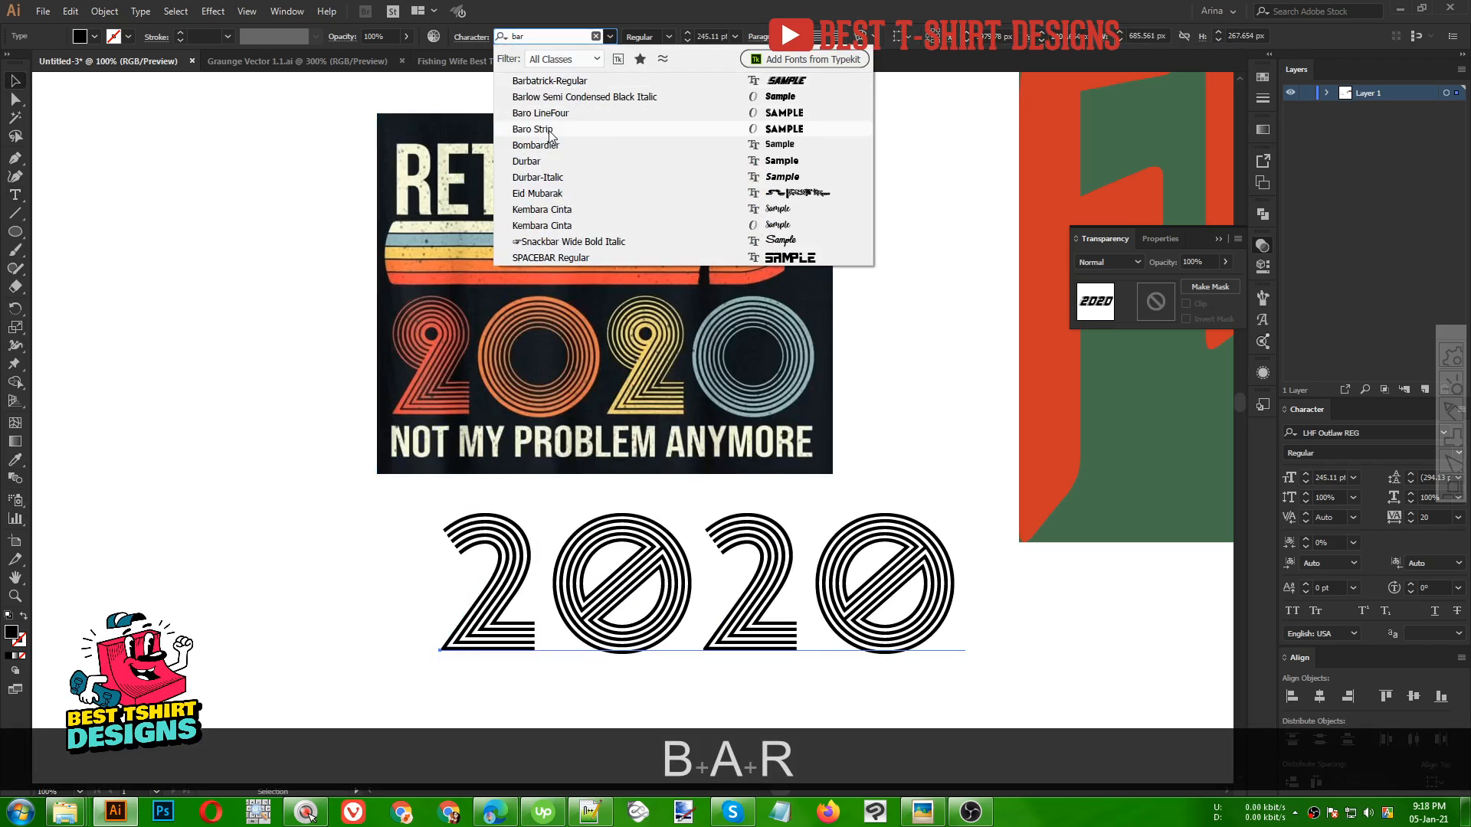
pyautogui.click(549, 131)
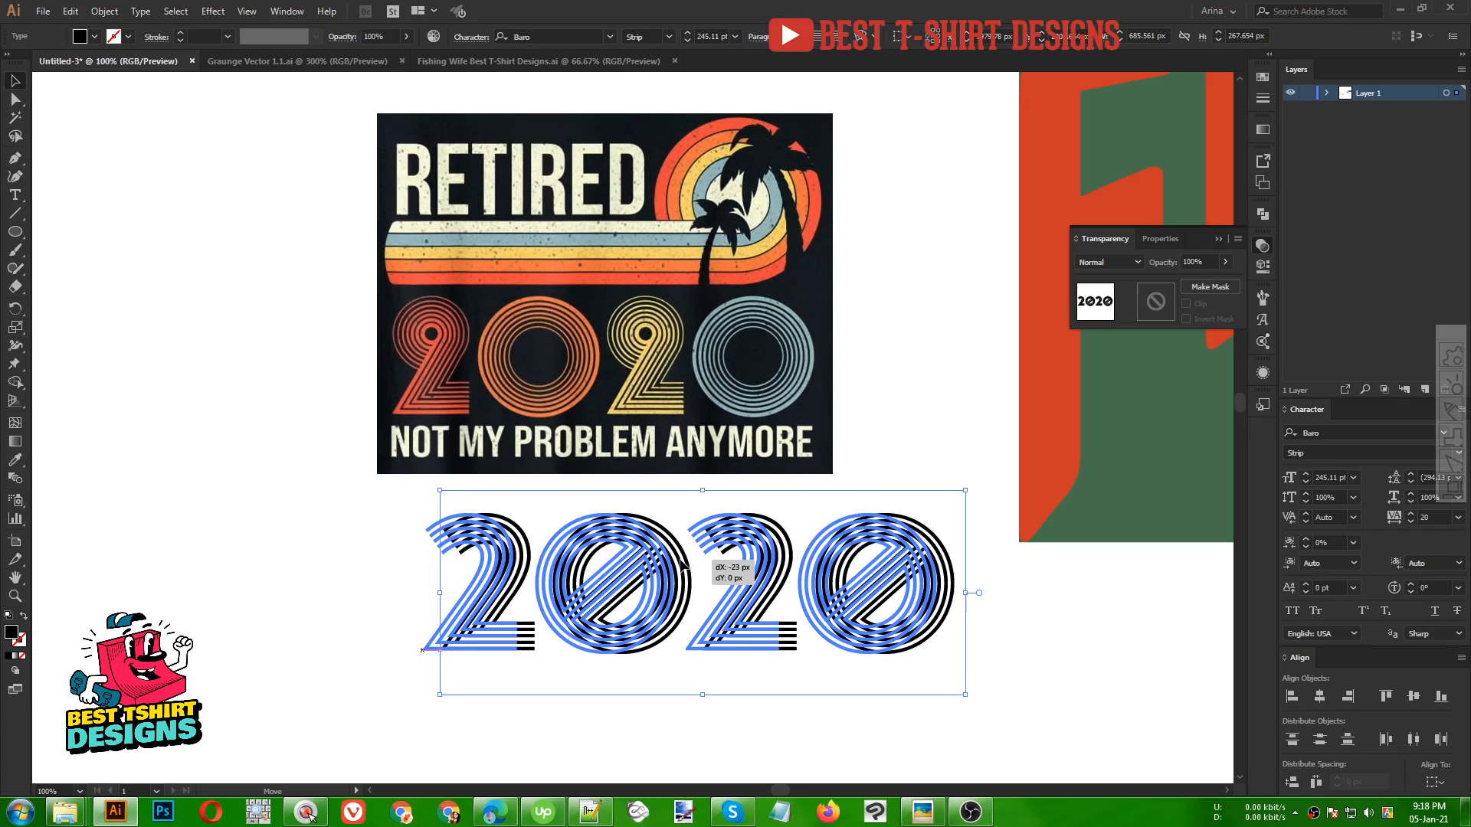
pyautogui.moveTo(699, 563); pyautogui.dragTo(622, 563)
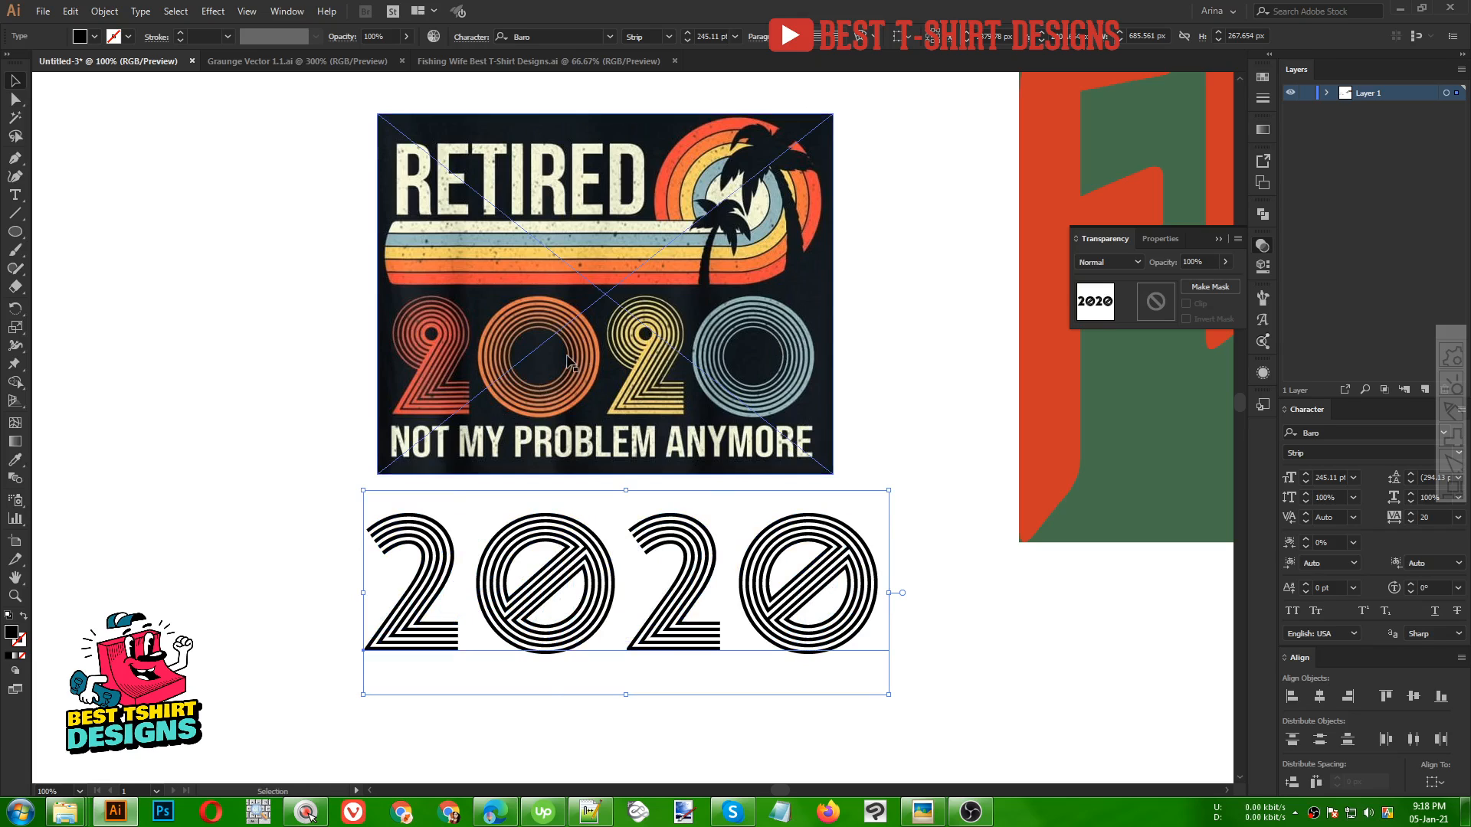
# Retype the text as VINTAGE, then move it and scale it down to about 205 pt
pyautogui.doubleClick(618, 553)
pyautogui.hotkey('ctrl', 'a')
pyautogui.write('VINTAGE')
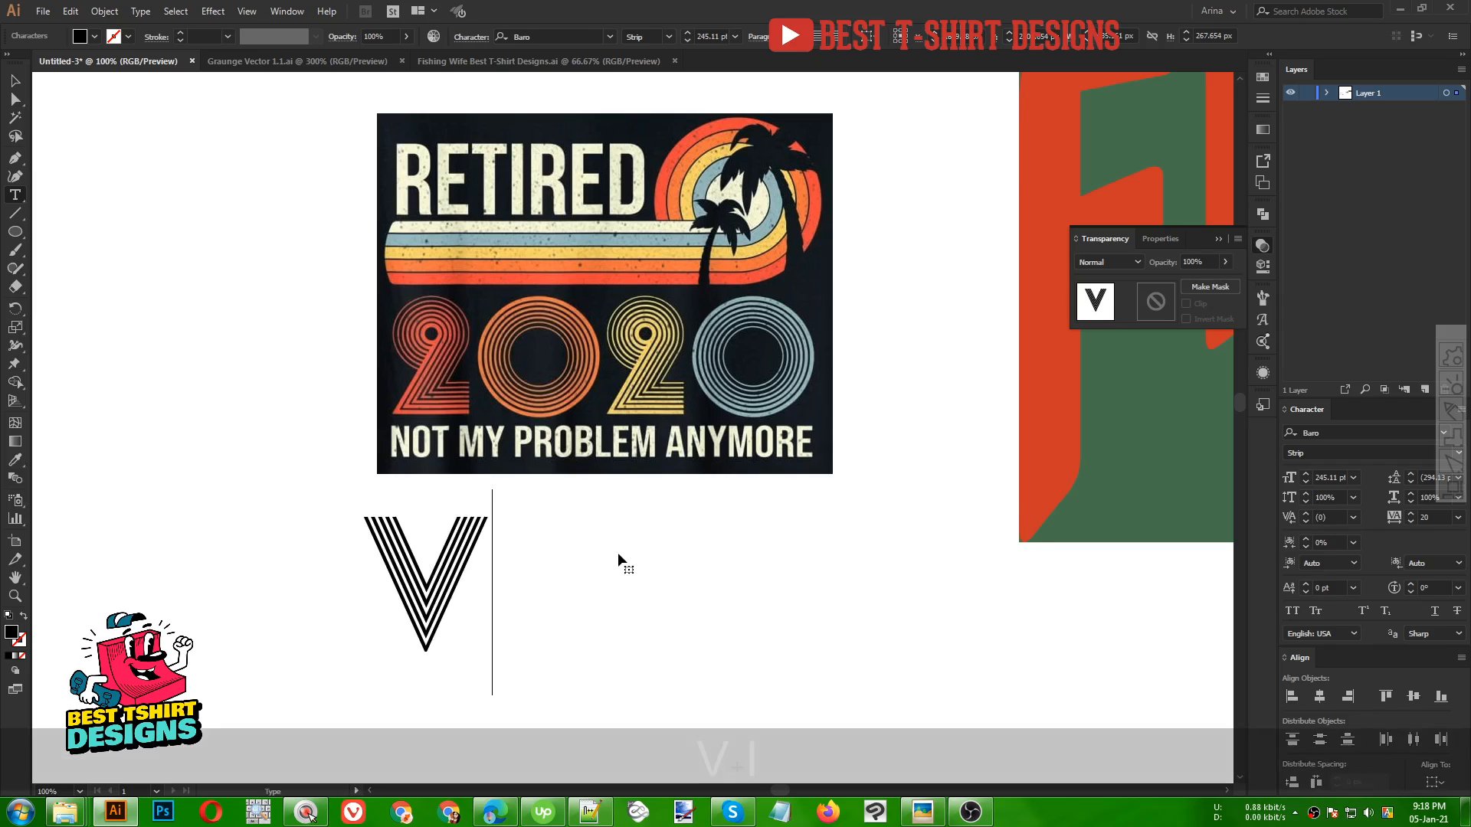
pyautogui.click(15, 81)
pyautogui.moveTo(732, 537); pyautogui.dragTo(509, 513)
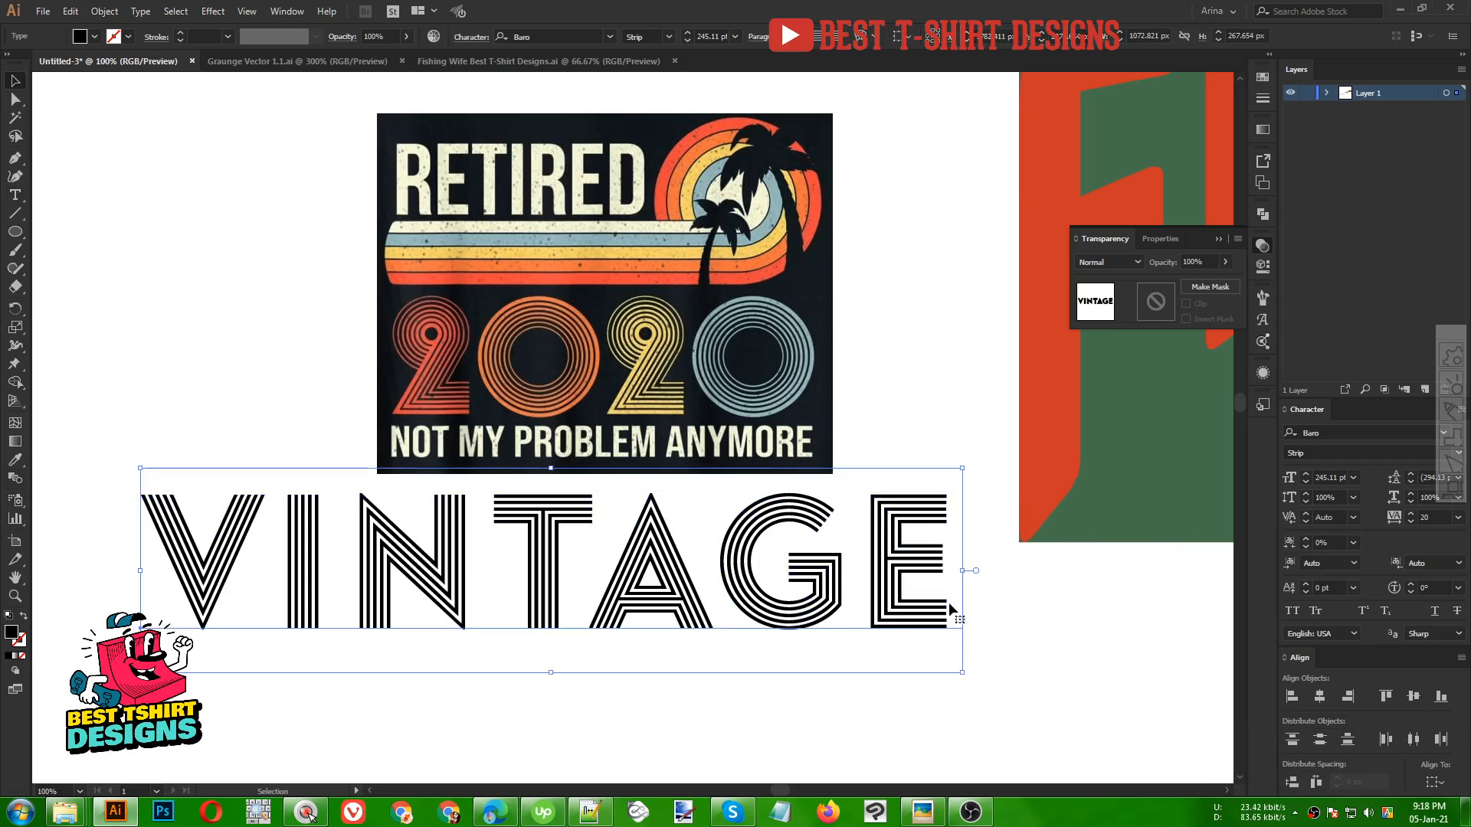
pyautogui.moveTo(954, 570); pyautogui.dragTo(895, 570)
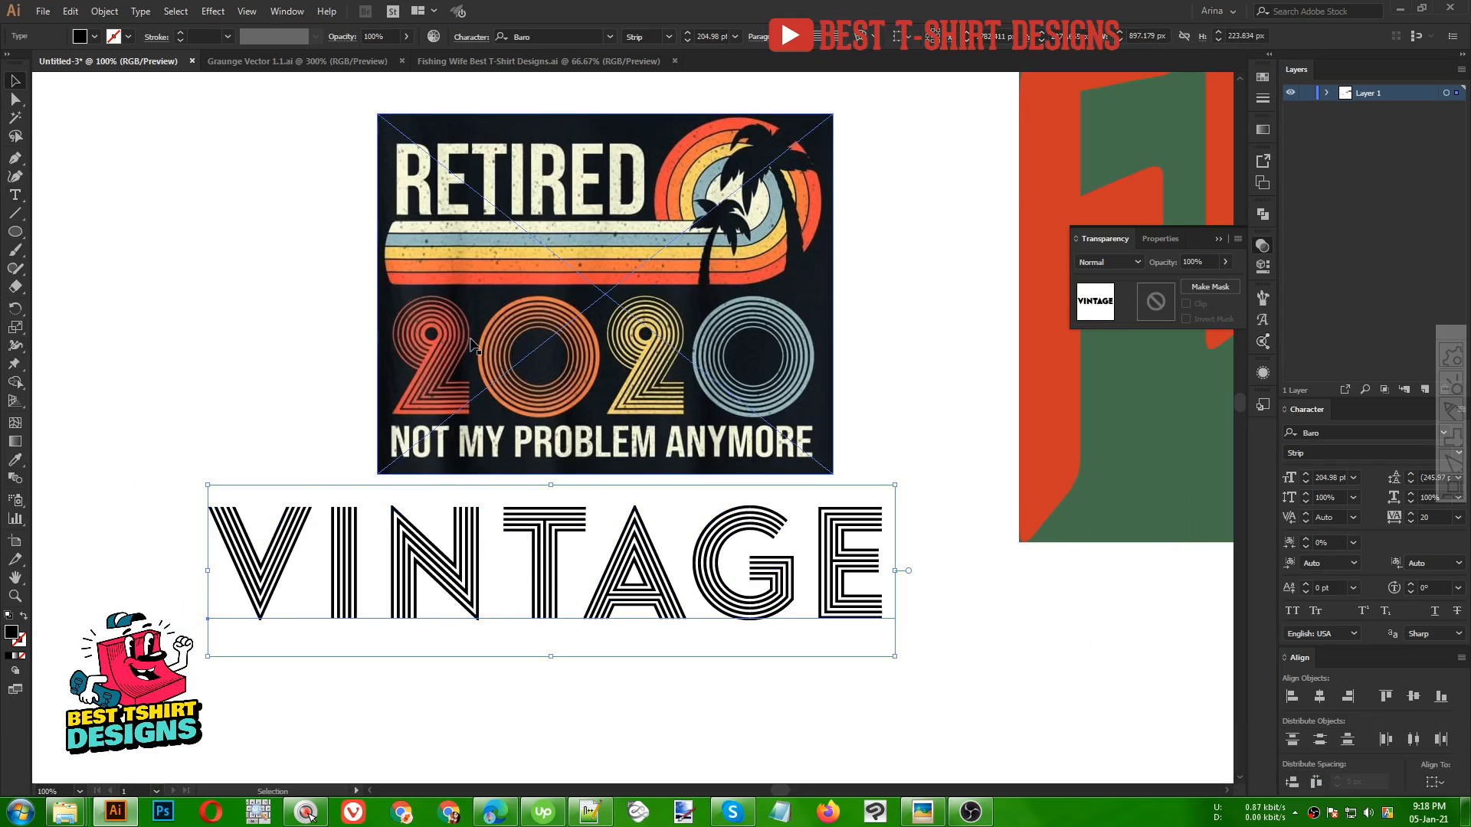
# Move the text to the artboard's top-left corner and replace its content with the font name Baro
pyautogui.scroll(-1, 784, 342)
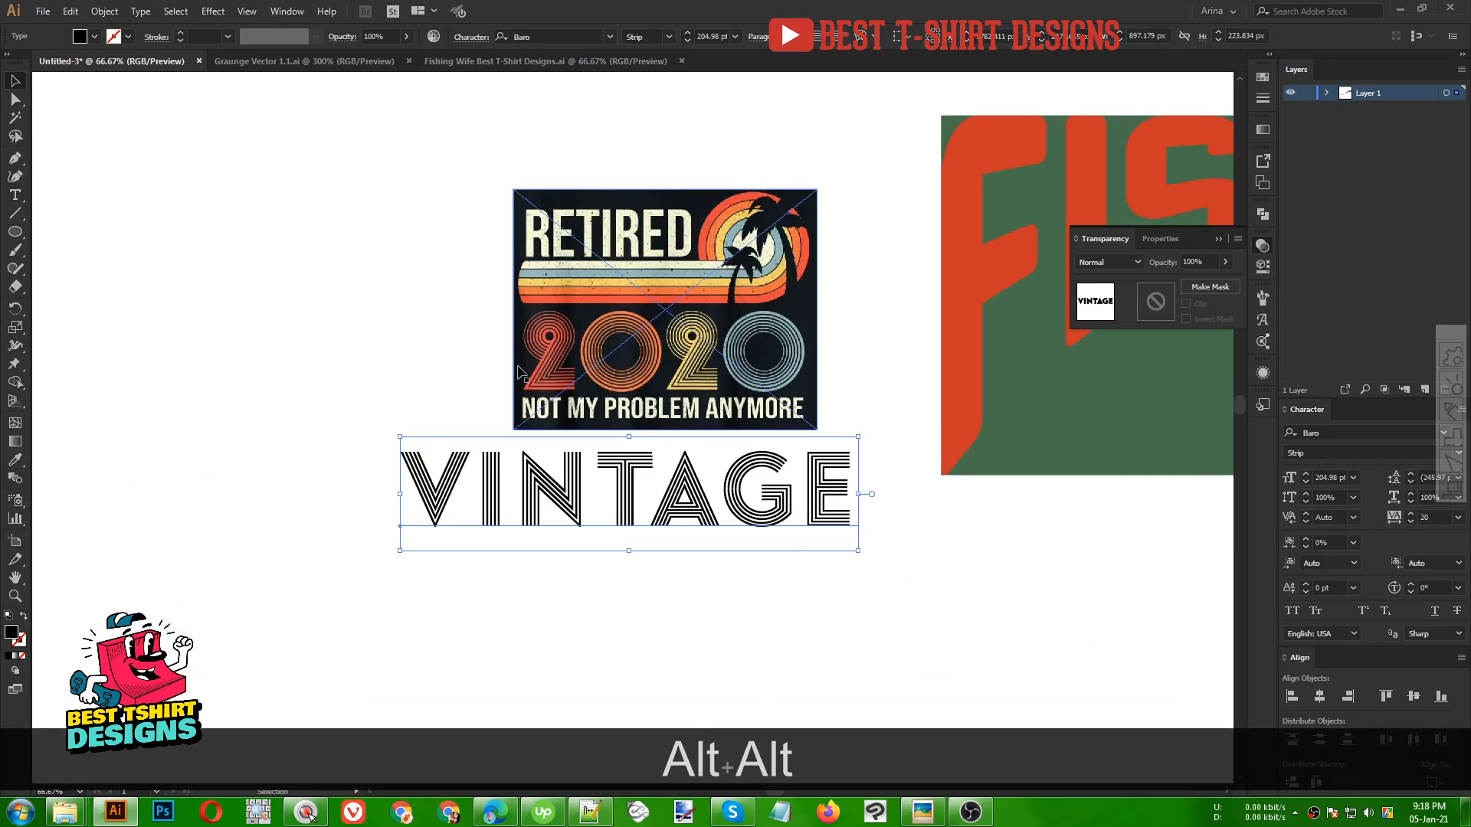
pyautogui.moveTo(671, 503); pyautogui.dragTo(339, 156)
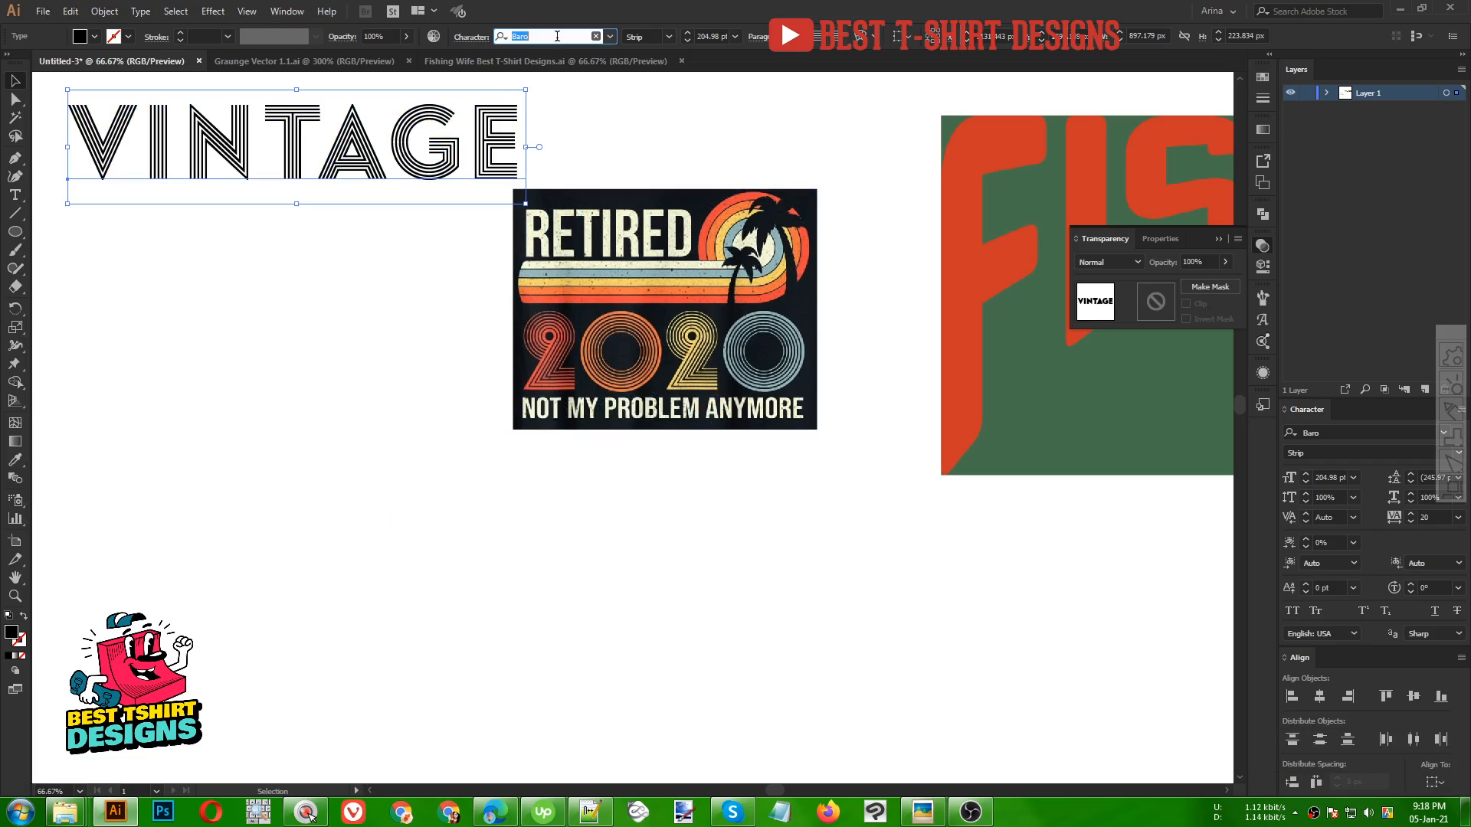
pyautogui.hotkey('ctrl', 'c')
pyautogui.doubleClick(321, 121)
pyautogui.hotkey('ctrl', 'a')
pyautogui.hotkey('ctrl', 'v')
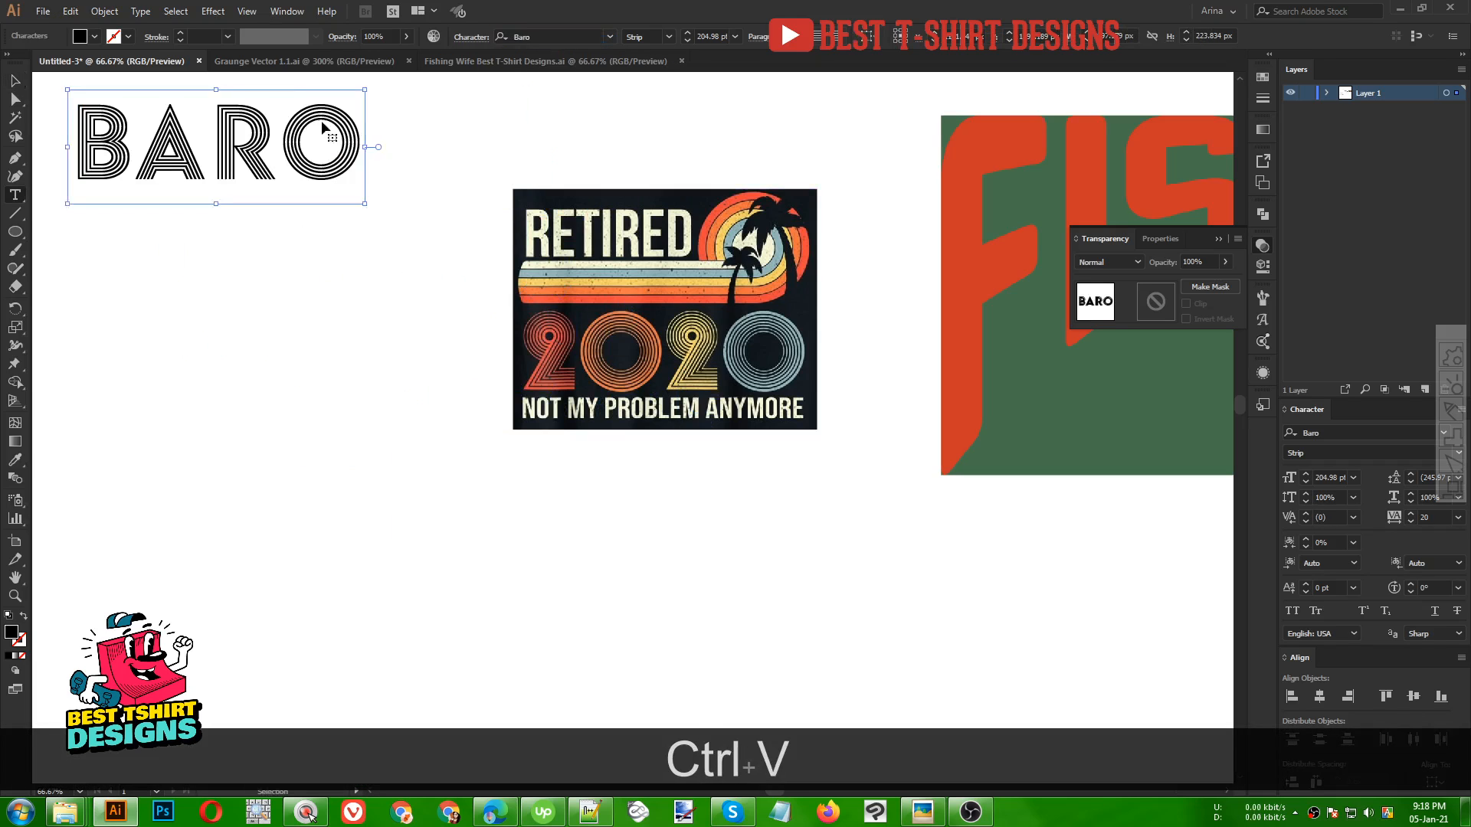
# Append the font style name Strip so the text reads BARO STRIP
pyautogui.click(648, 36)
pyautogui.hotkey('ctrl', 'c')
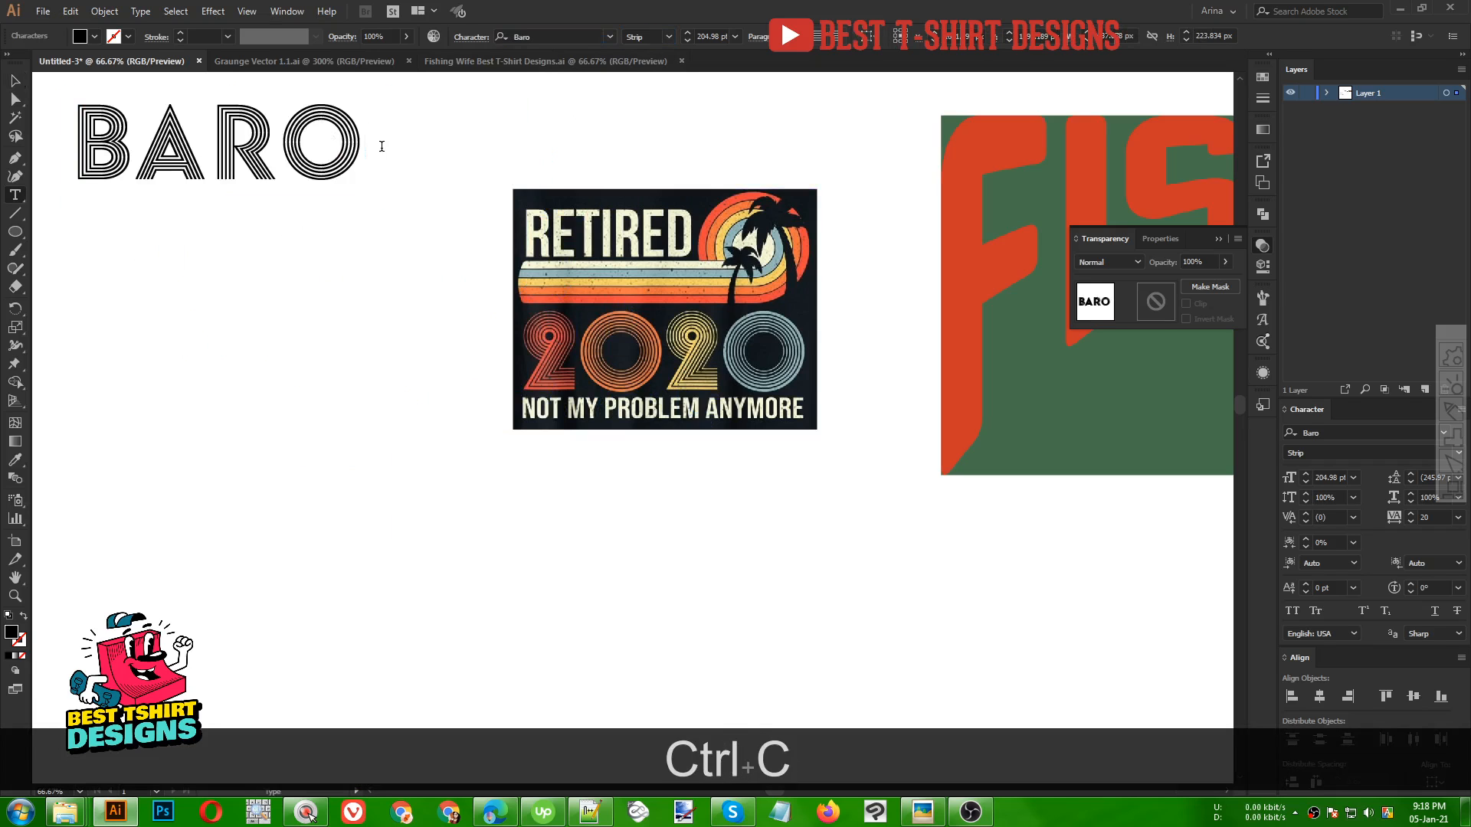
pyautogui.click(380, 146)
pyautogui.hotkey('ctrl', 'v')
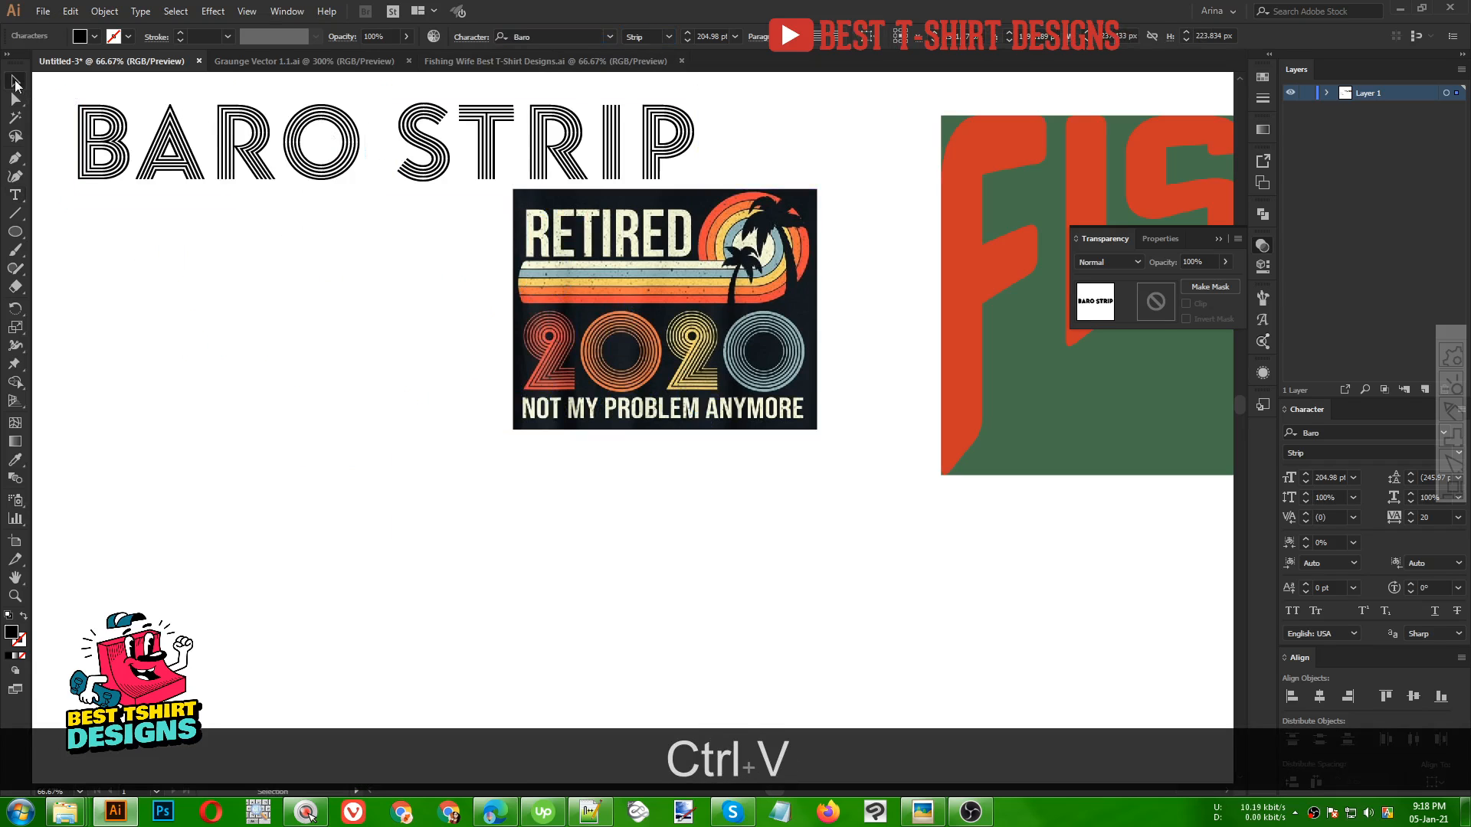
# Shrink BARO STRIP to about 140 pt and duplicate it below with the LineFour style
pyautogui.click(15, 81)
pyautogui.moveTo(502, 146); pyautogui.dragTo(502, 145)
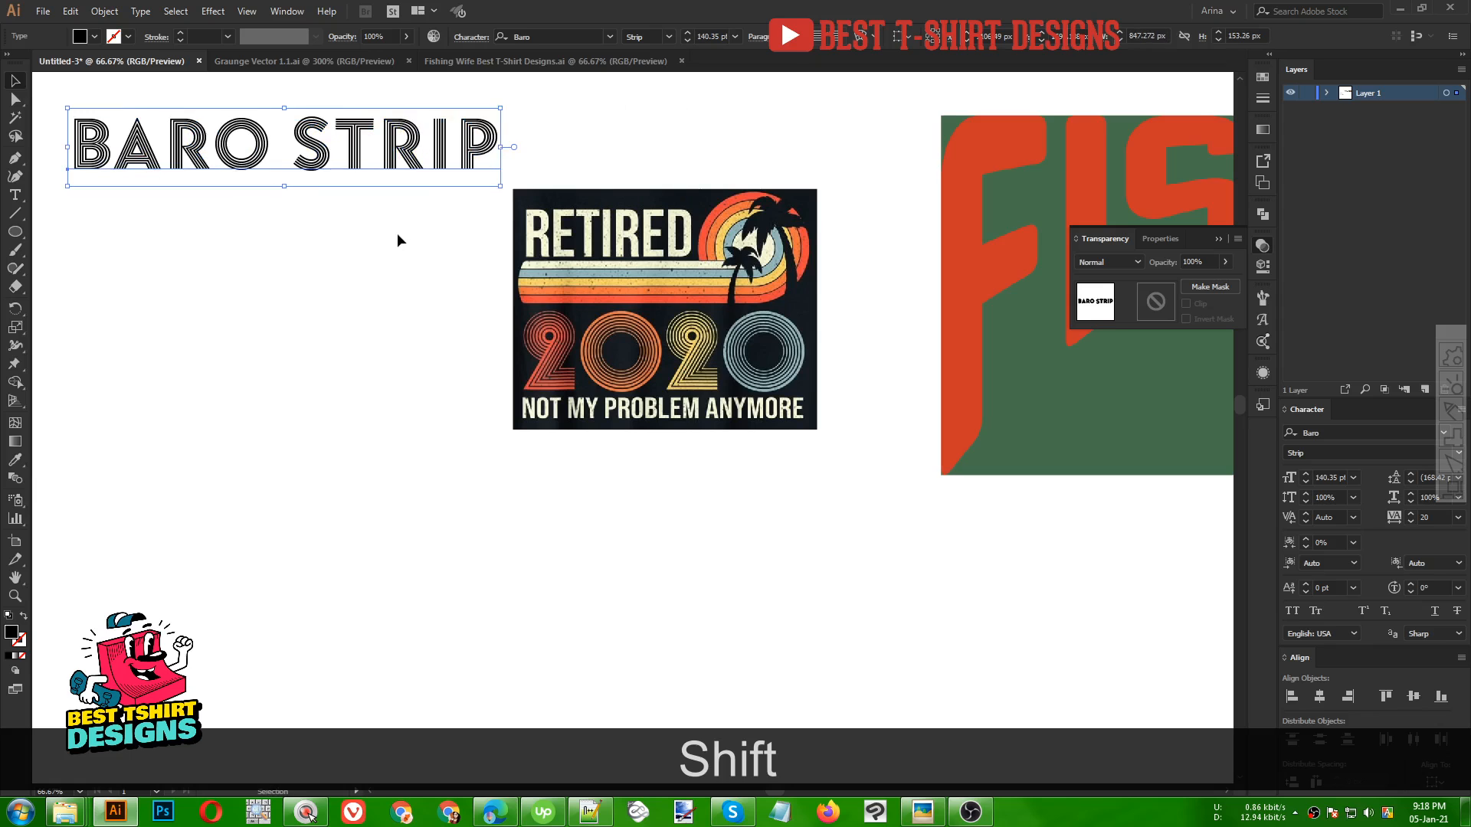
pyautogui.moveTo(414, 169); pyautogui.dragTo(410, 235)
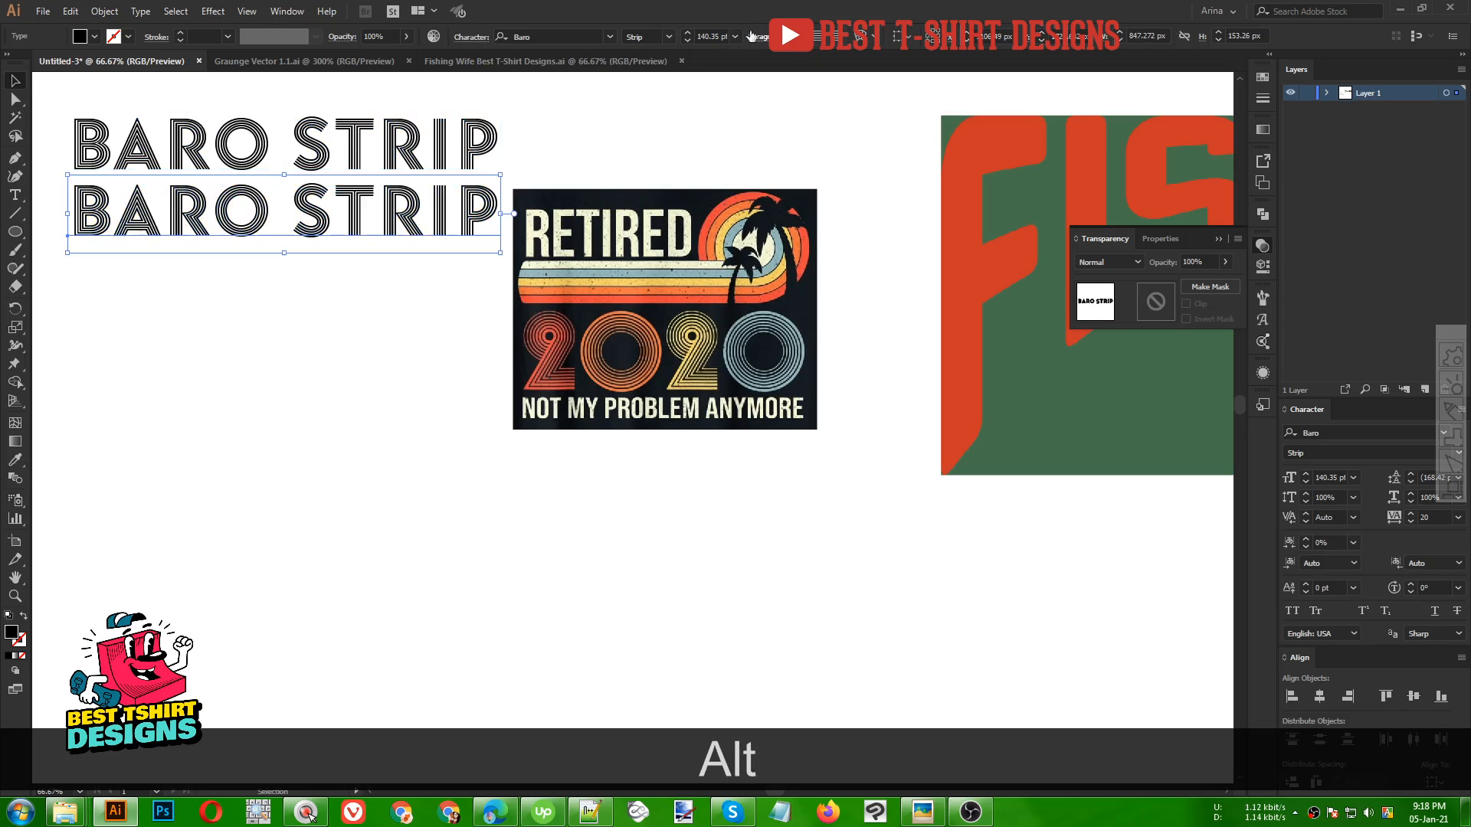
pyautogui.click(669, 37)
pyautogui.click(661, 51)
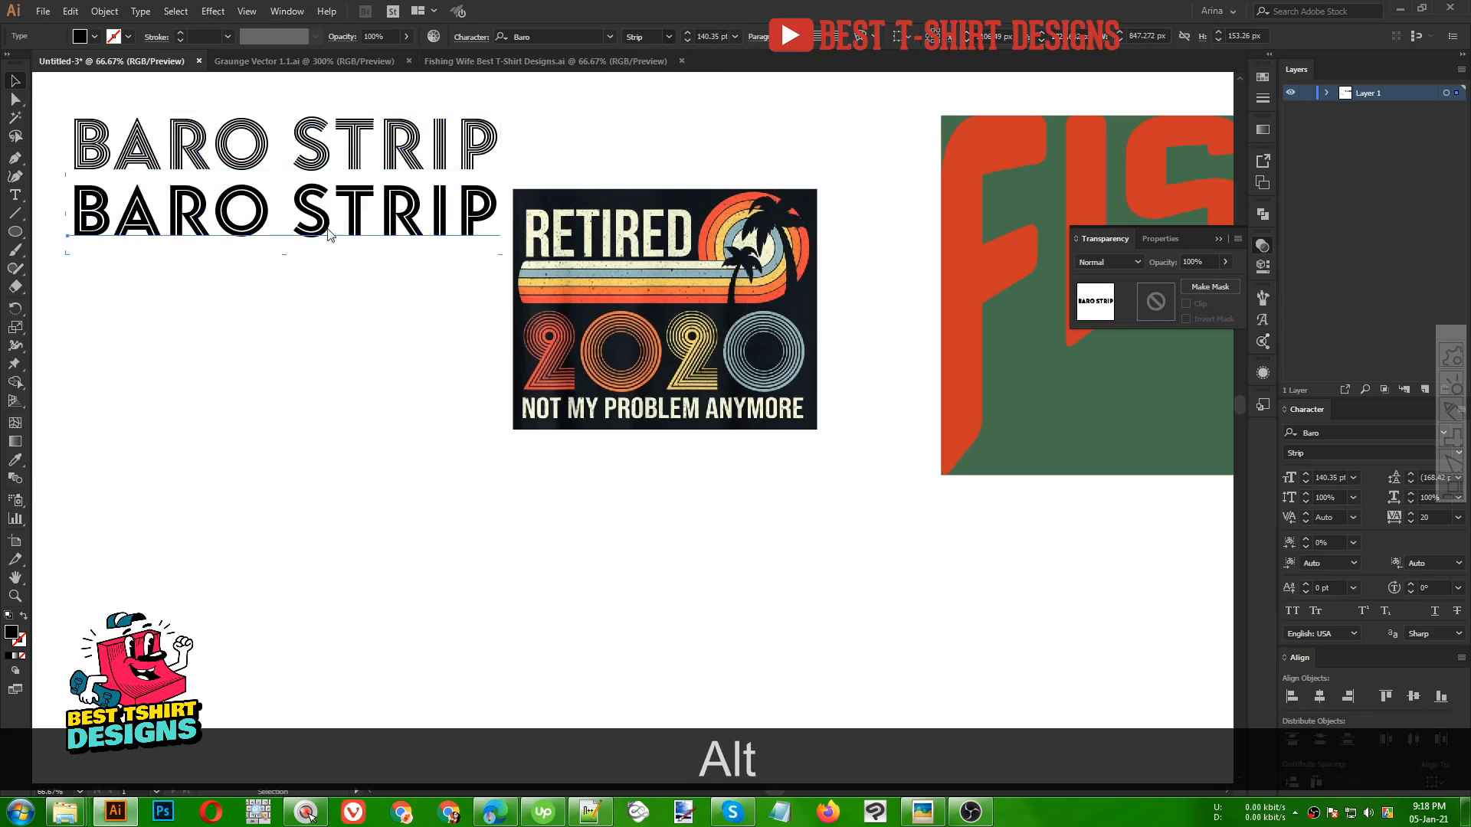
# Zoom in to compare the Baro Strip and LineFour lines with the reference 2020 lettering
pyautogui.keyDown('alt'); pyautogui.scroll(1, 298, 228); pyautogui.keyUp('alt')
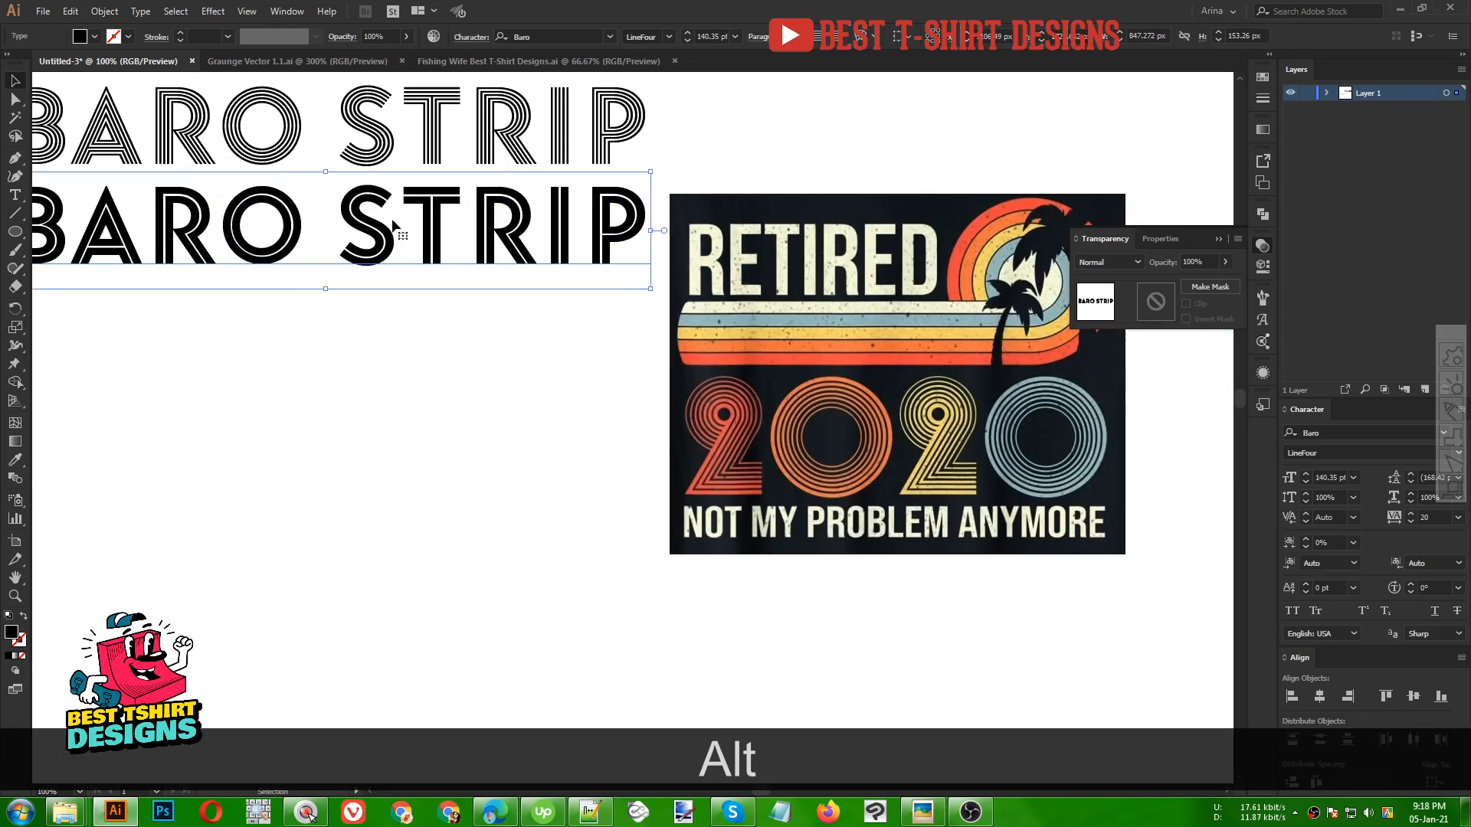
pyautogui.keyDown('alt'); pyautogui.scroll(-2, 313, 214); pyautogui.keyUp('alt')
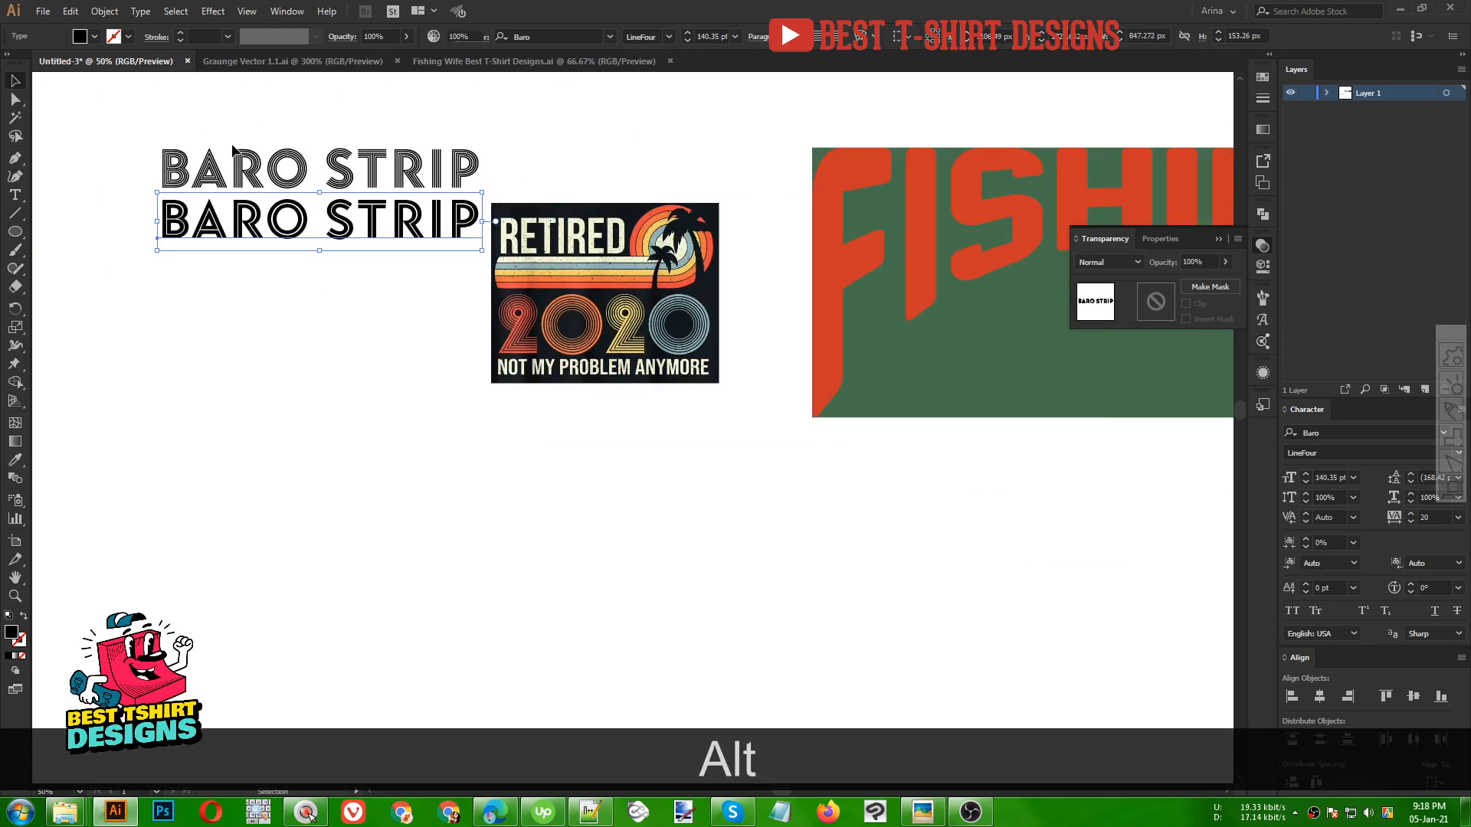
pyautogui.moveTo(223, 117); pyautogui.dragTo(341, 238)
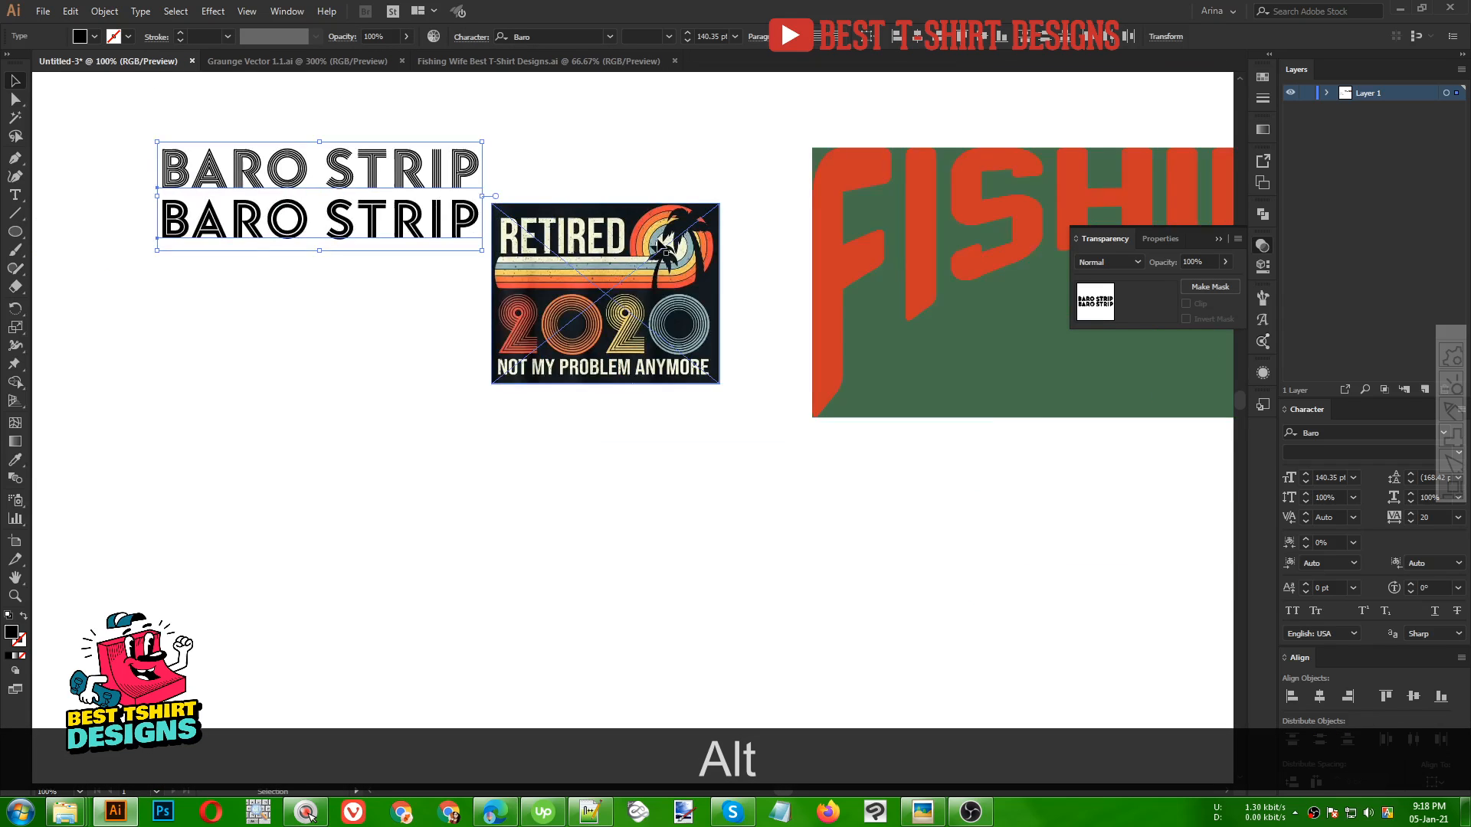
pyautogui.keyDown('alt'); pyautogui.scroll(1, 617, 280); pyautogui.keyUp('alt')
pyautogui.keyDown('alt'); pyautogui.scroll(-1, 754, 269); pyautogui.keyUp('alt')
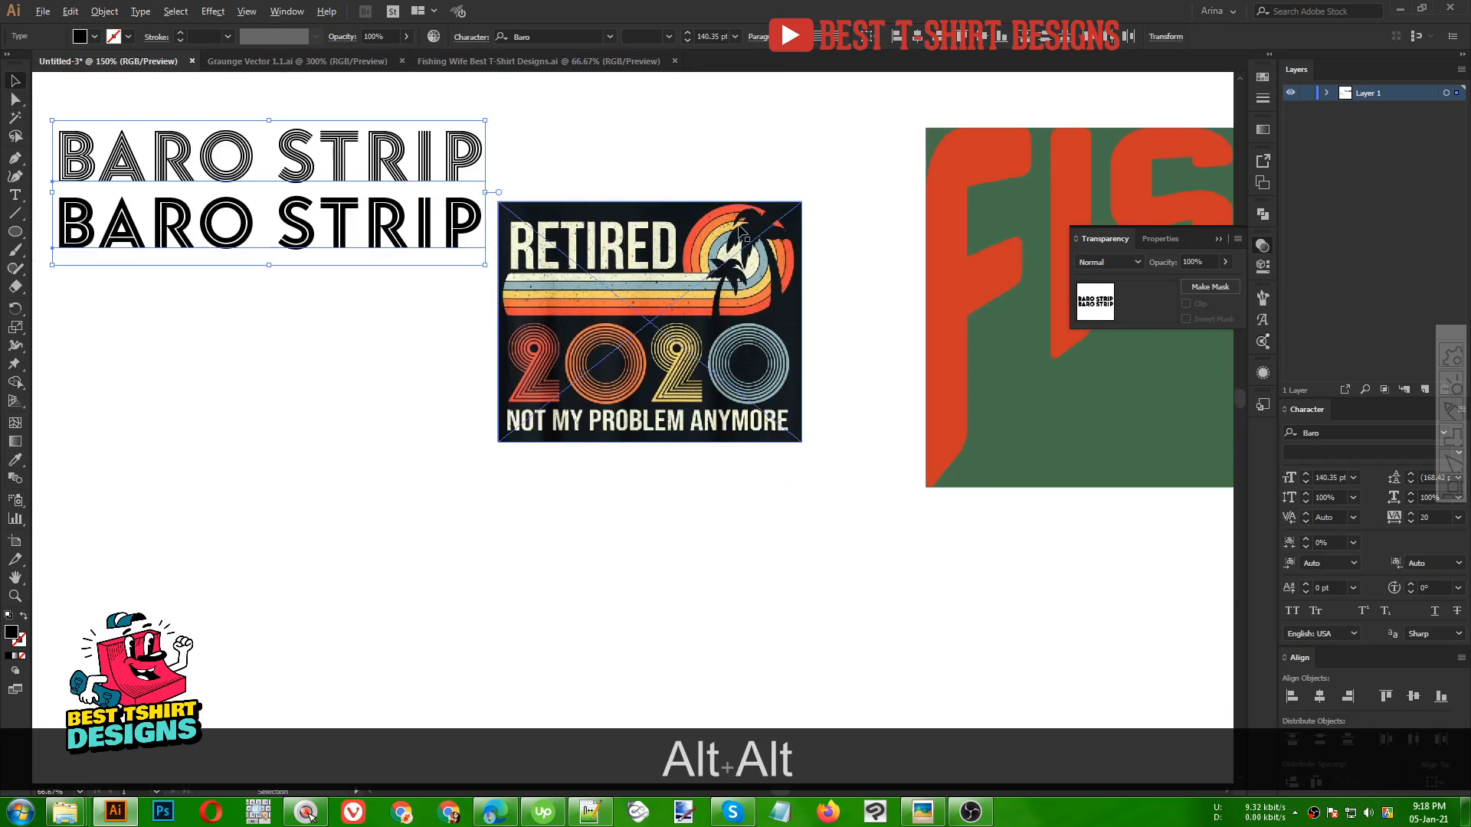
pyautogui.keyDown('alt'); pyautogui.scroll(2, 741, 230); pyautogui.keyUp('alt')
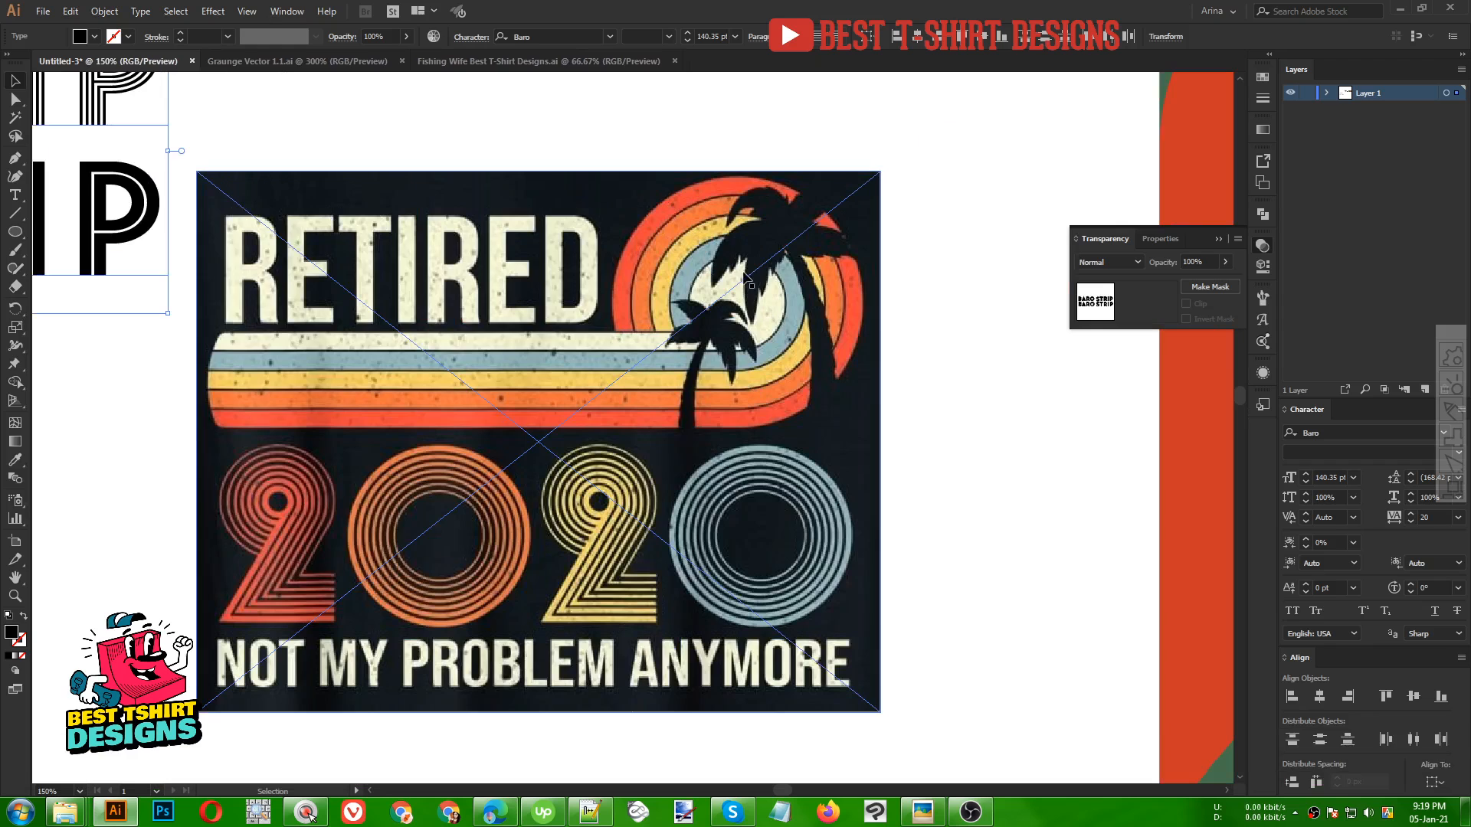
pyautogui.keyDown('alt'); pyautogui.scroll(-3, 747, 276); pyautogui.keyUp('alt')
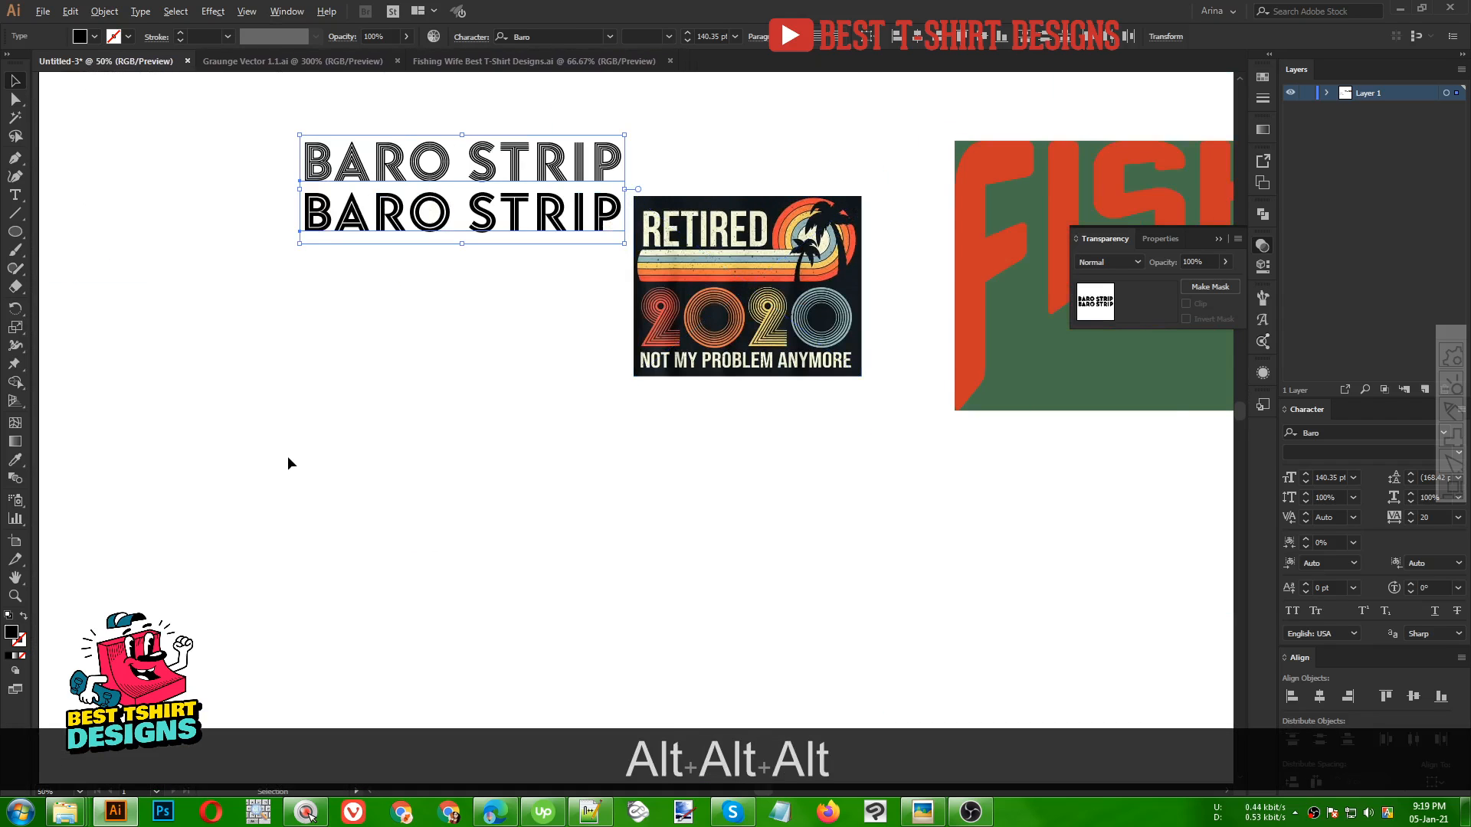
pyautogui.keyDown('alt'); pyautogui.scroll(1, 287, 462); pyautogui.keyUp('alt')
# Draw a circle about 376 px wide with the Ellipse tool and swap its black fill to a stroke
pyautogui.click(81, 236)
pyautogui.click(15, 236)
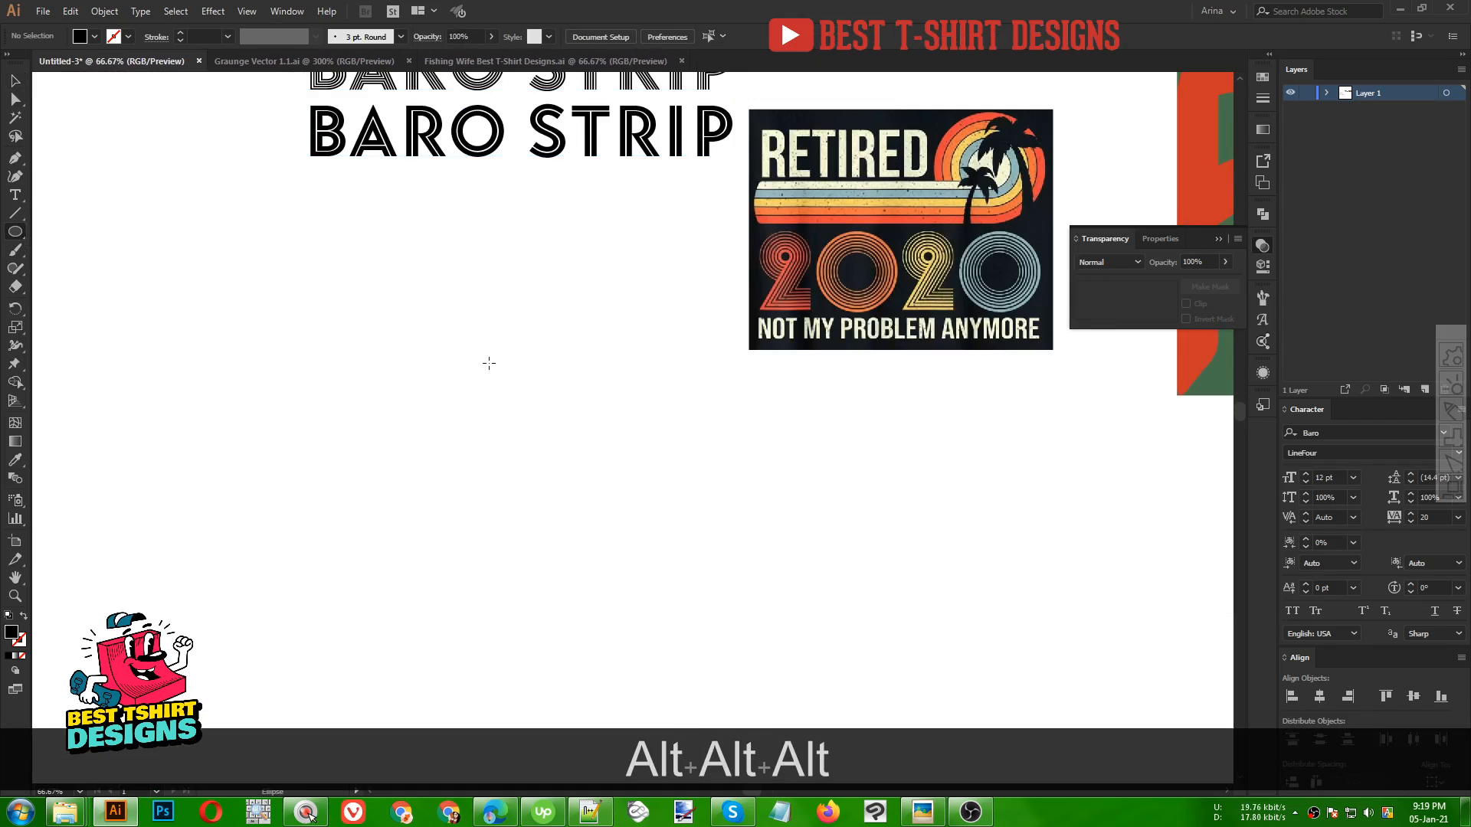
pyautogui.moveTo(397, 337); pyautogui.dragTo(589, 515)
pyautogui.hotkey('shift', 'v')
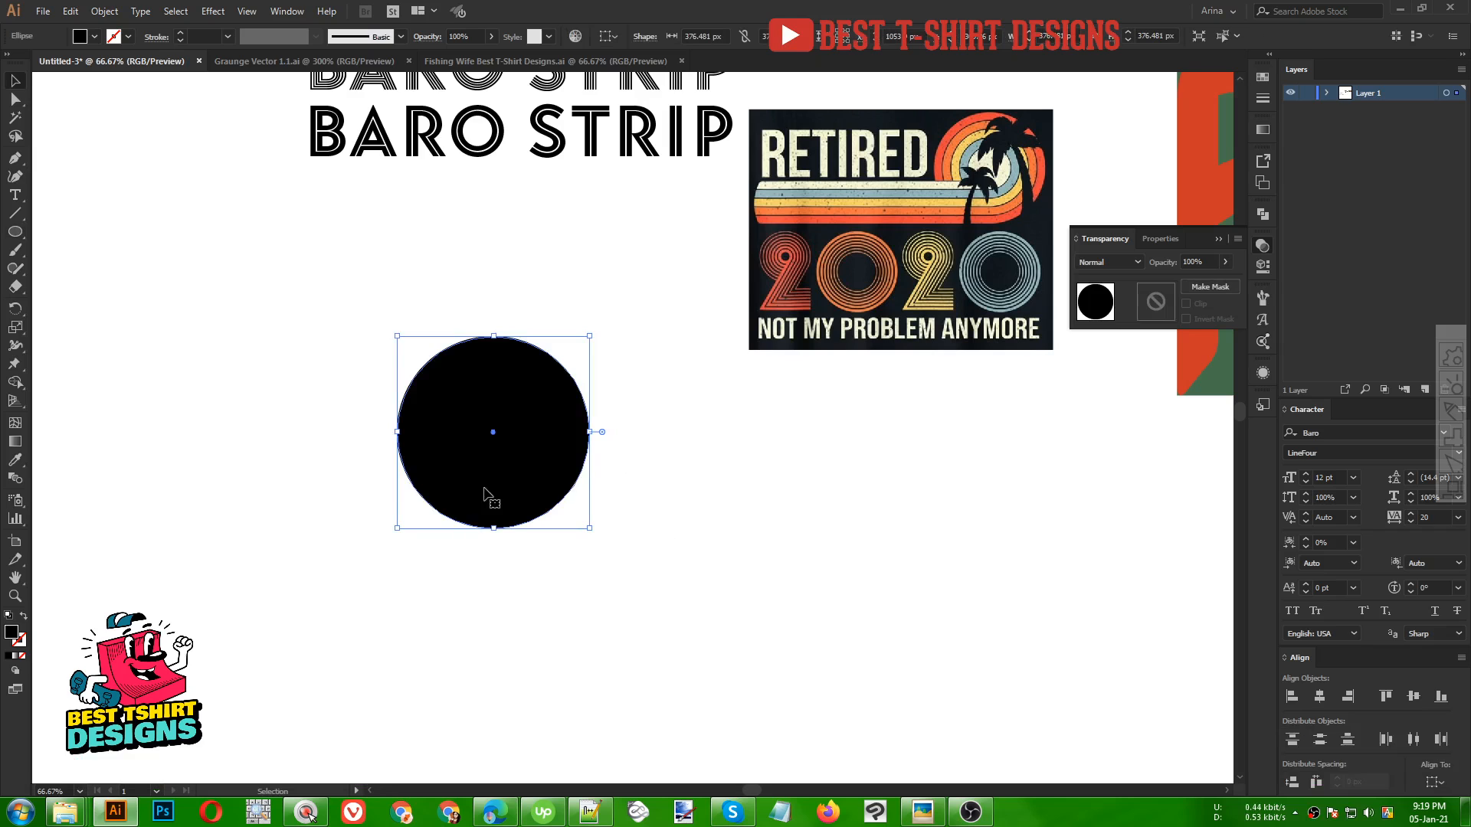
pyautogui.press('alt')
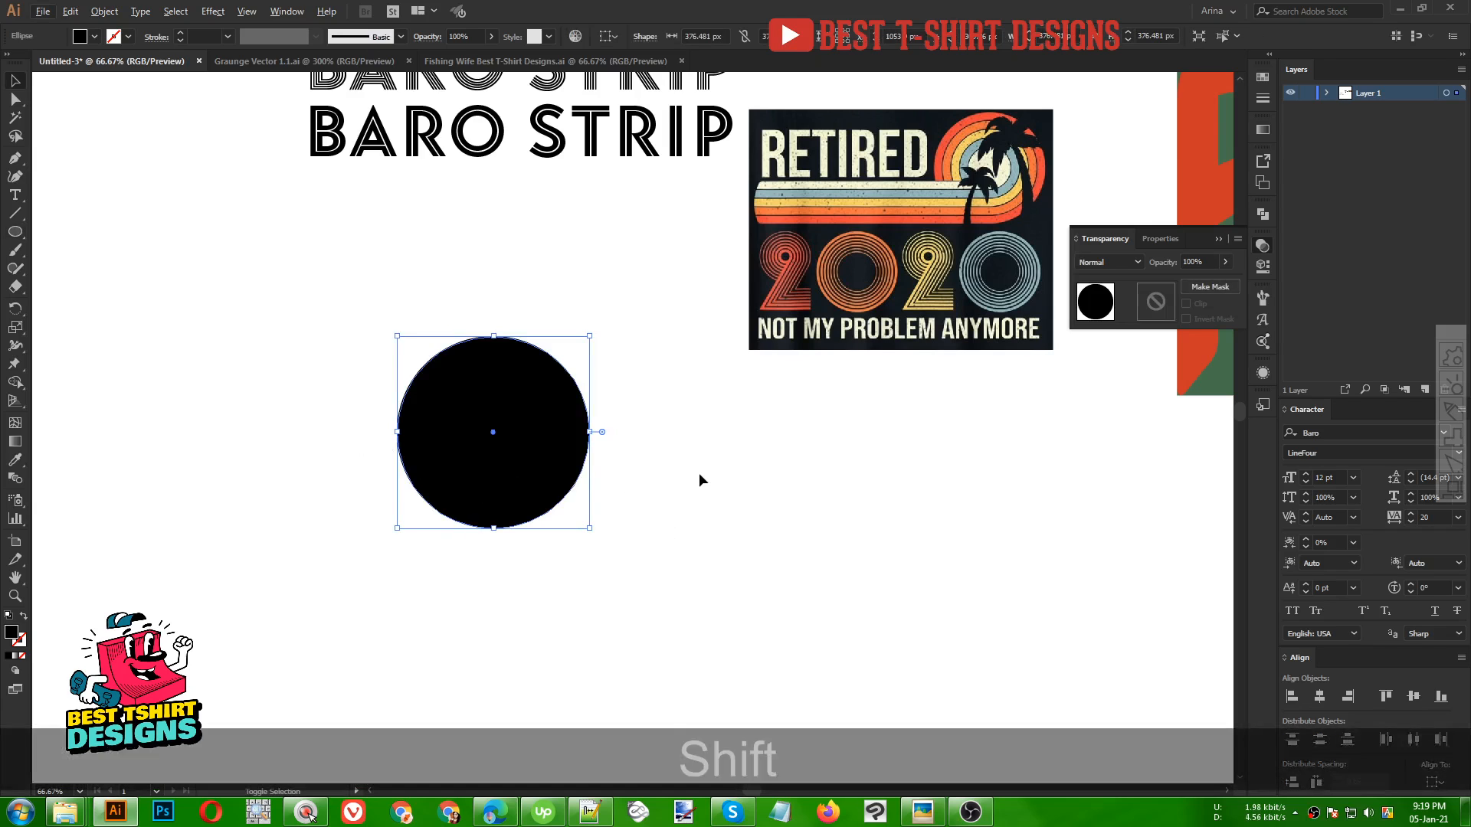
pyautogui.hotkey('shift', 'x')
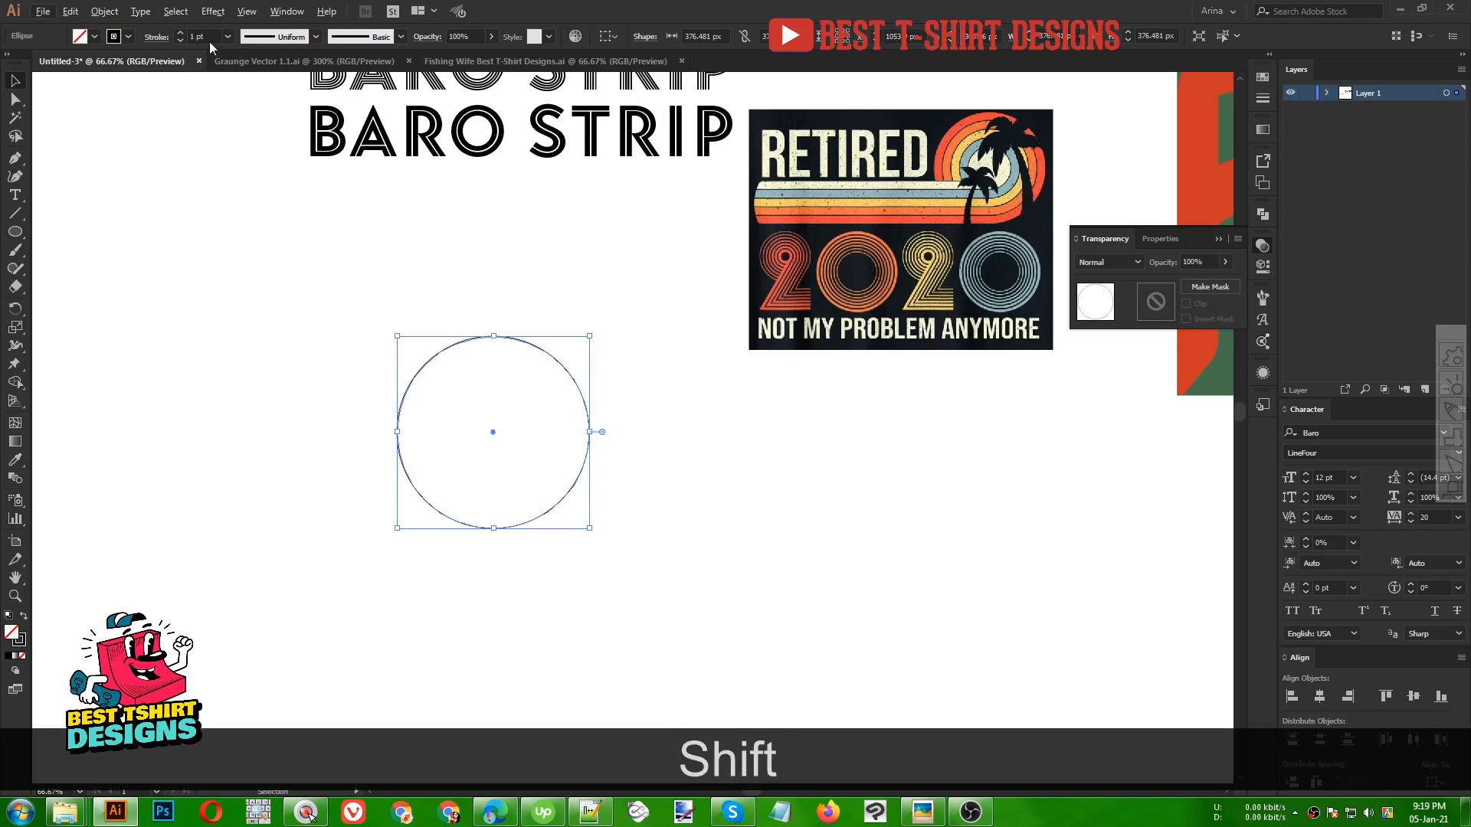
# Set the circle's stroke weight to 40 pt and scale it from its centre to about 258 px wide
pyautogui.scroll(6, 207, 38)
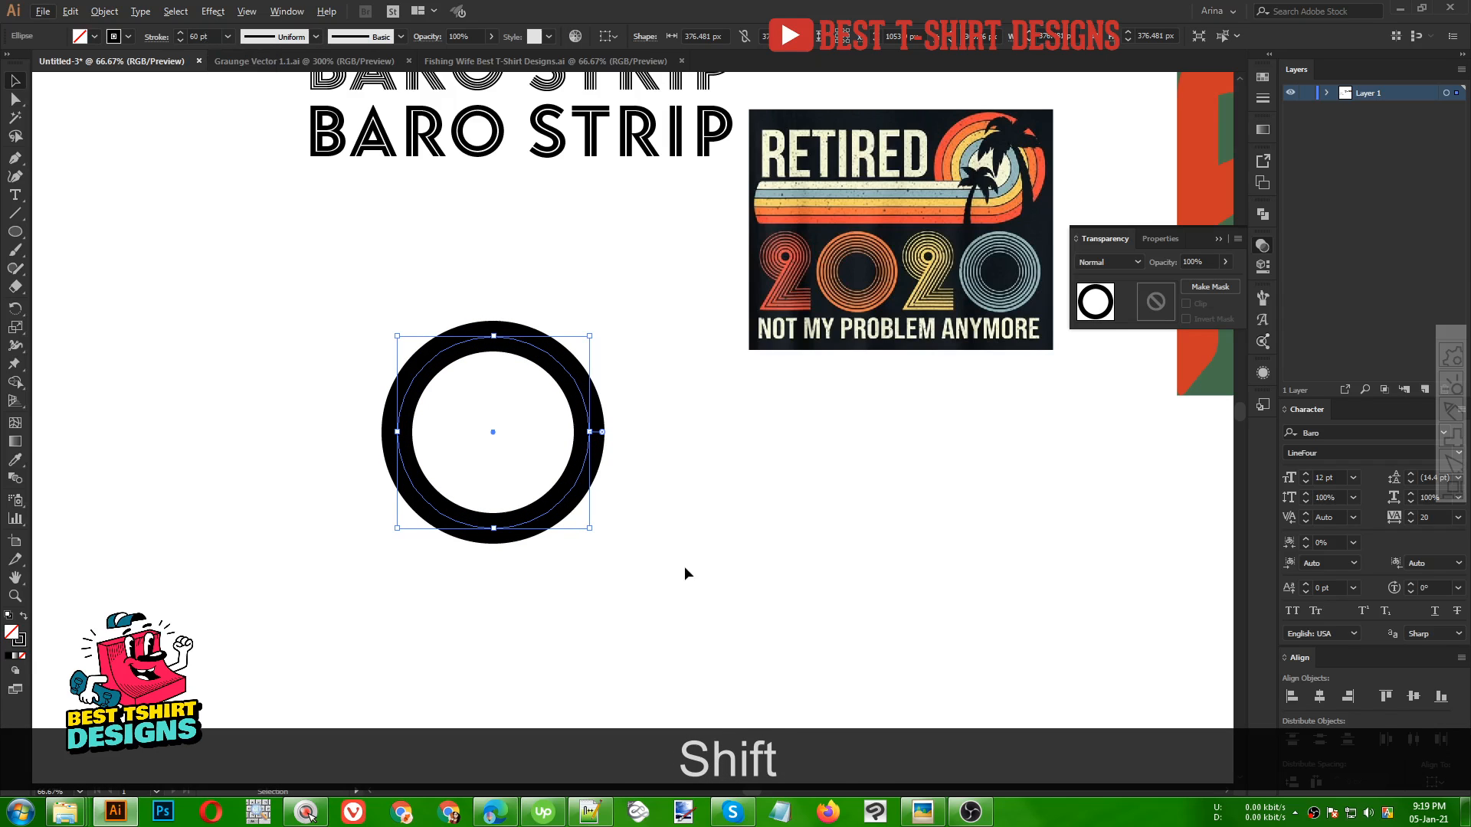
pyautogui.press('shift')
pyautogui.press('alt')
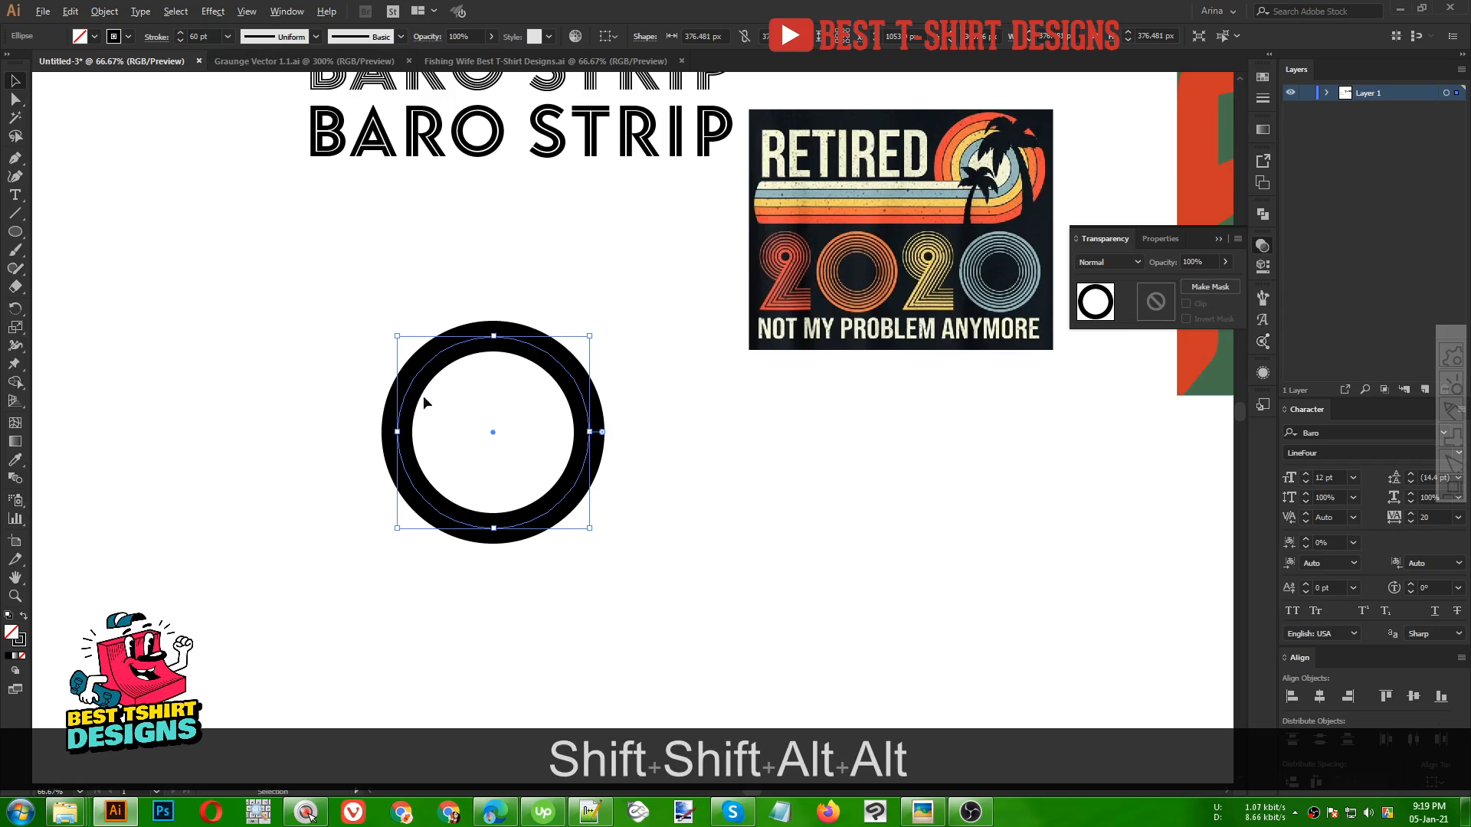
pyautogui.scroll(1, 406, 415)
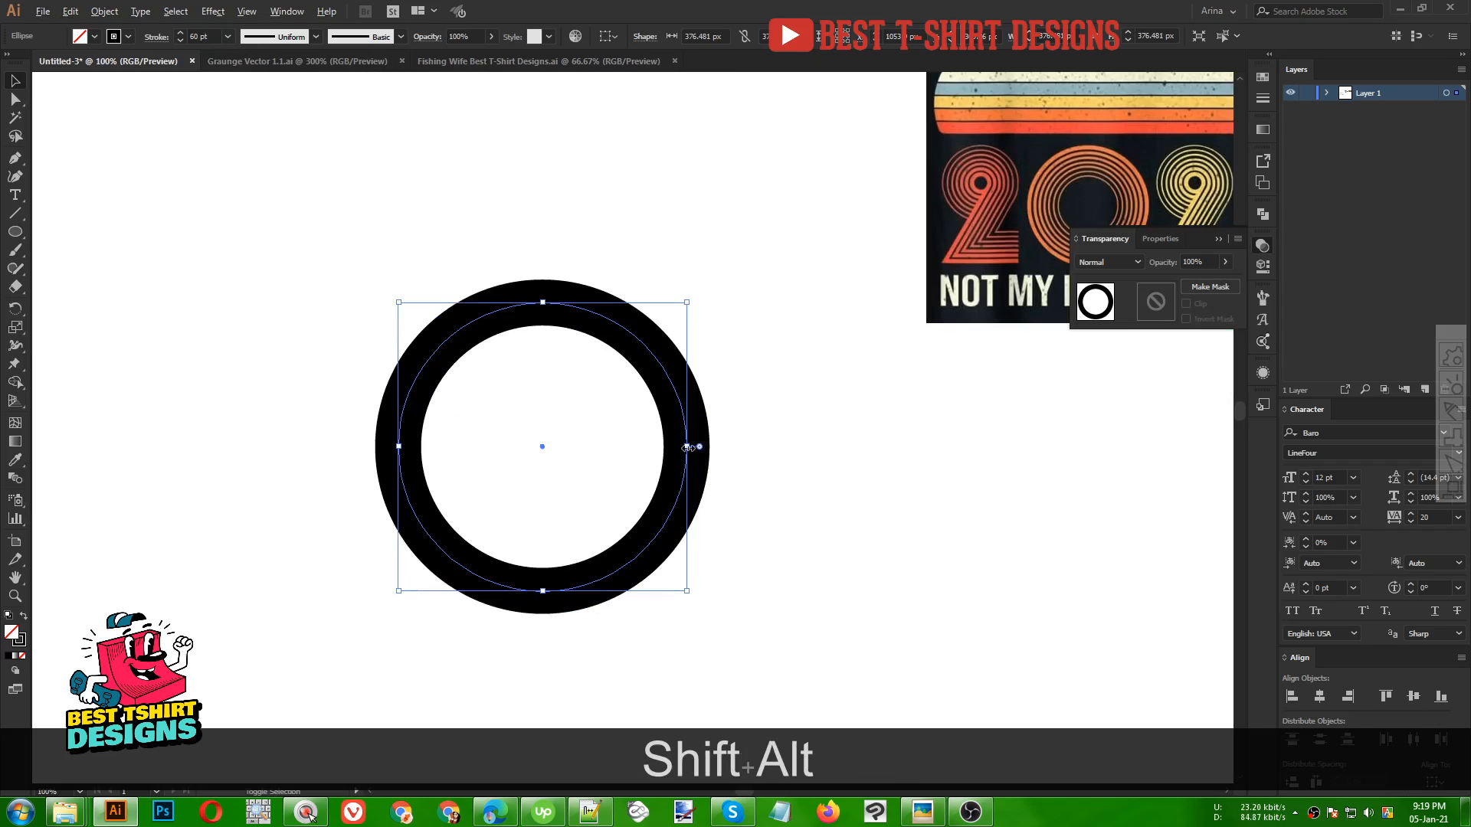
pyautogui.moveTo(680, 450); pyautogui.dragTo(642, 446)
pyautogui.scroll(-1, 217, 35)
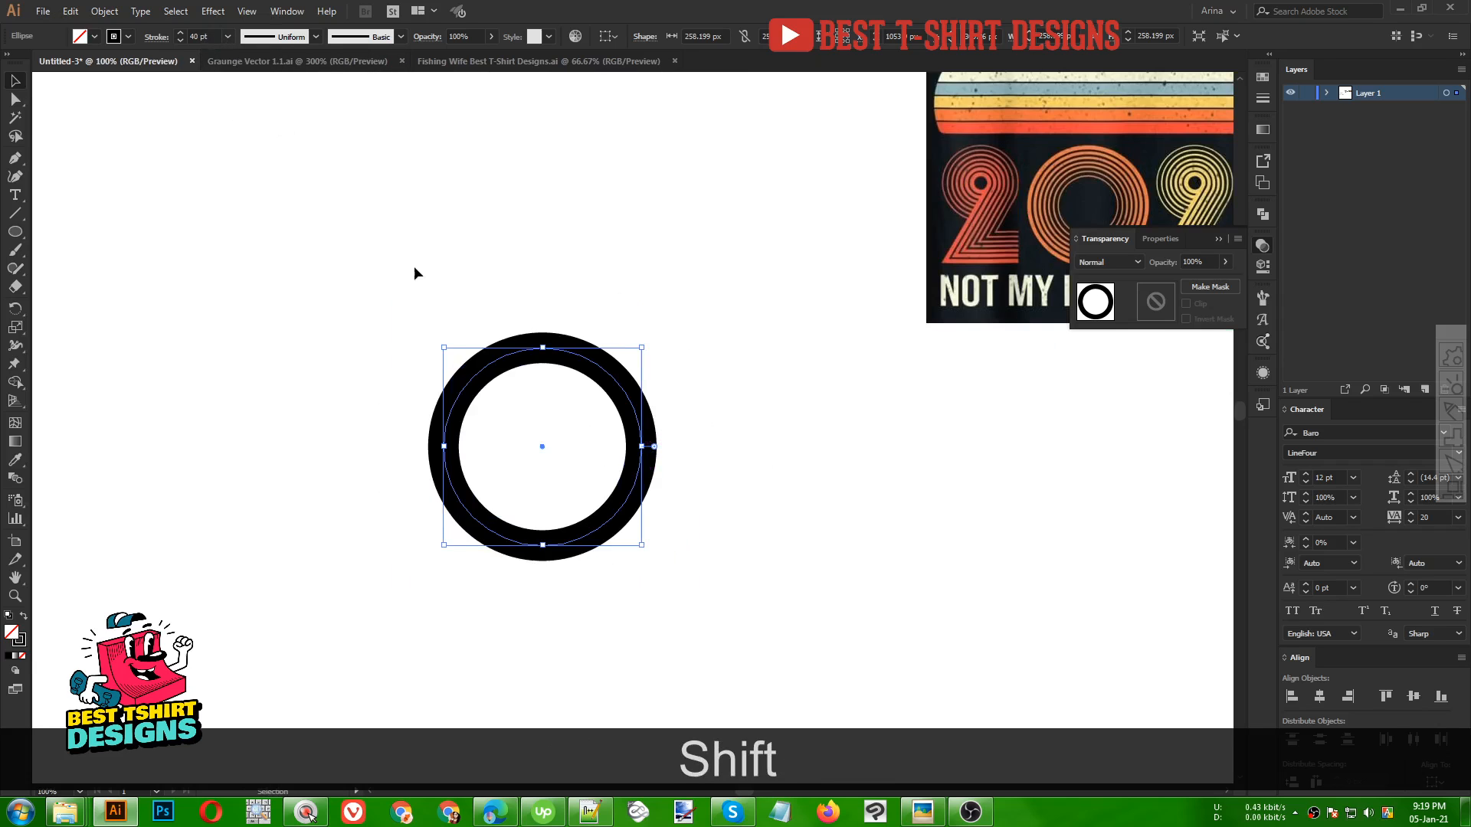
# Offset the circle path outward by 45 px with preview on
pyautogui.click(100, 10)
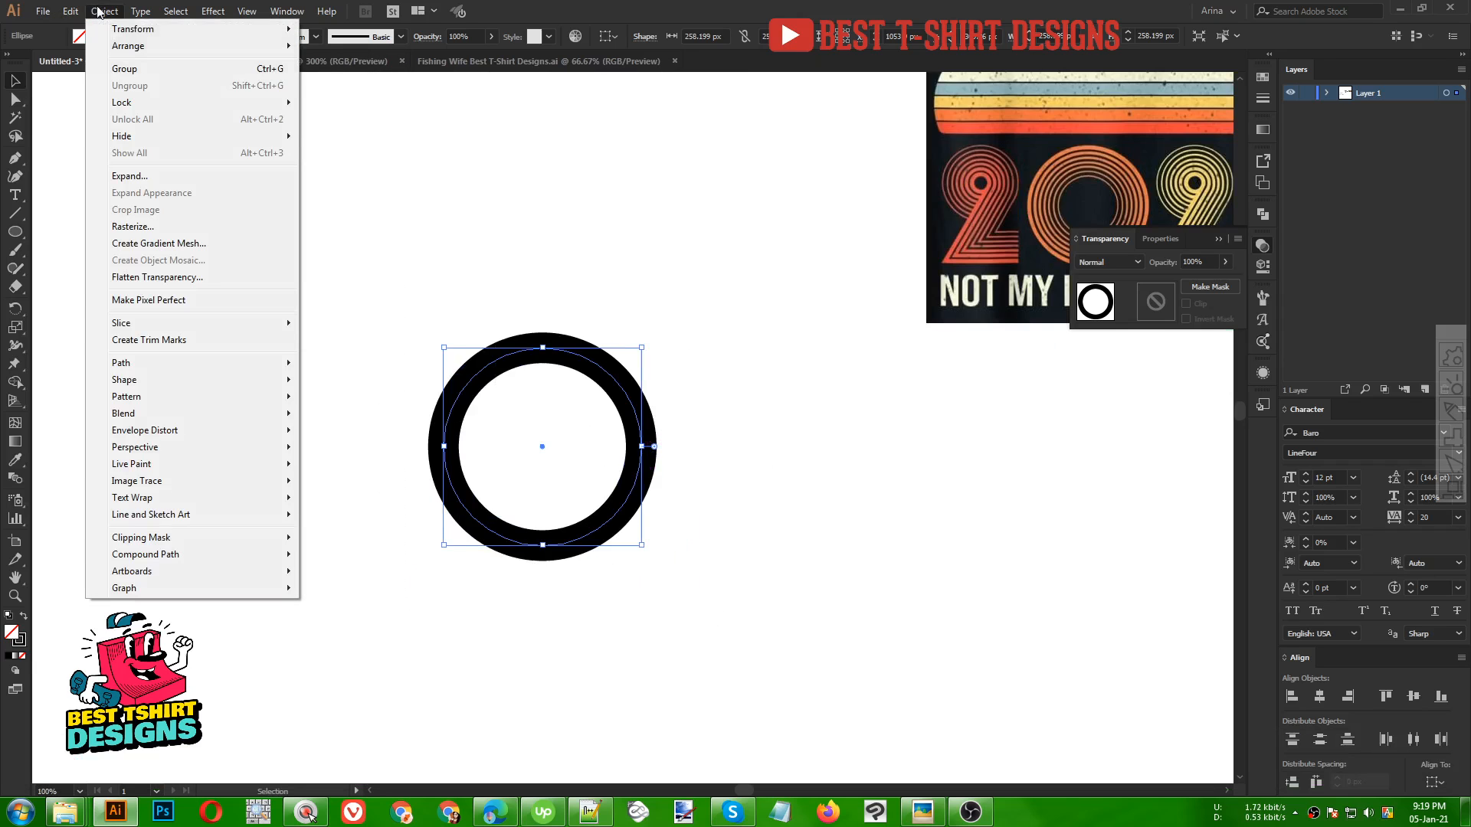
pyautogui.moveTo(158, 365)
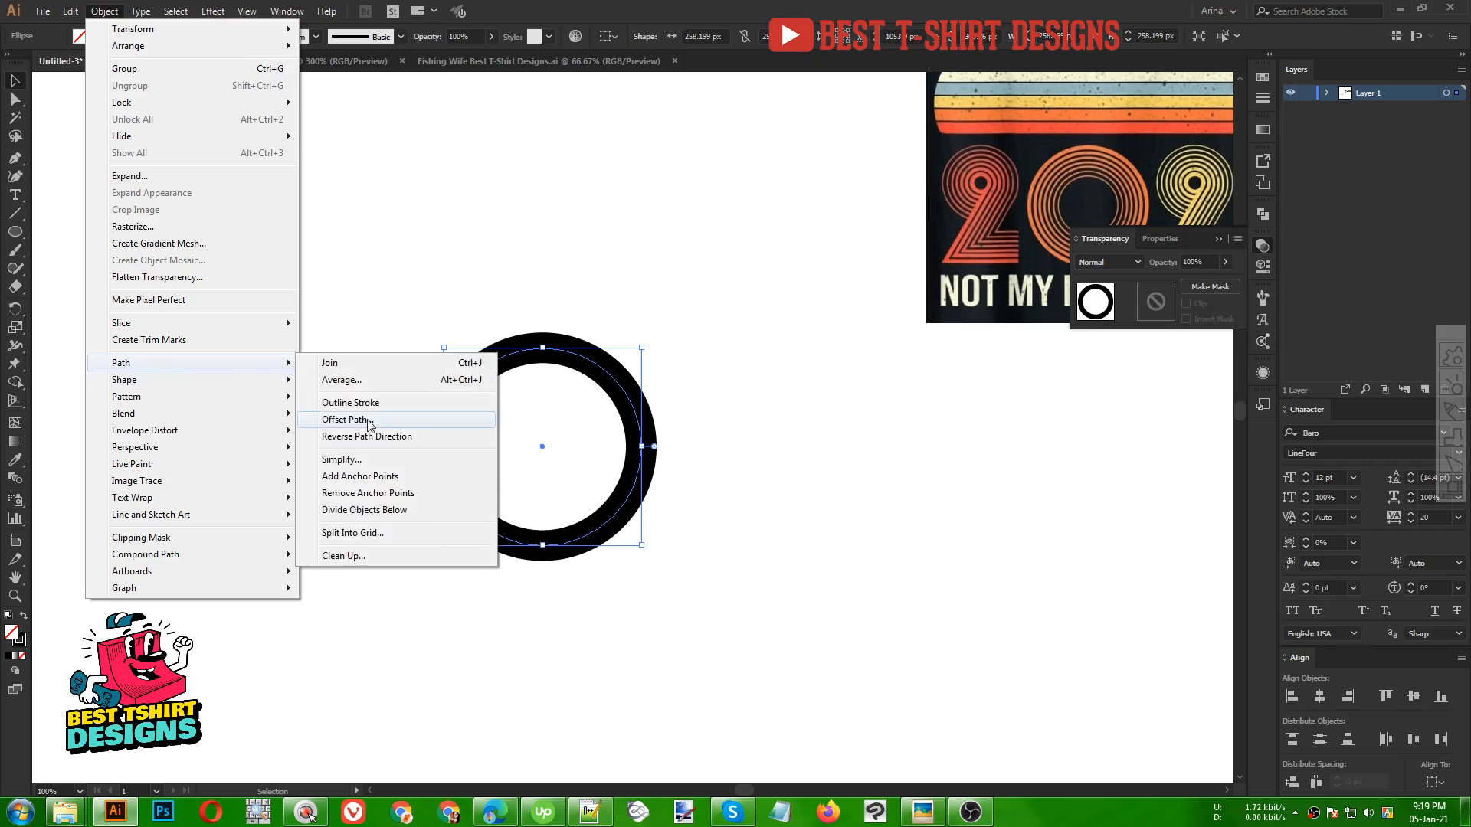
pyautogui.click(333, 422)
pyautogui.click(962, 218)
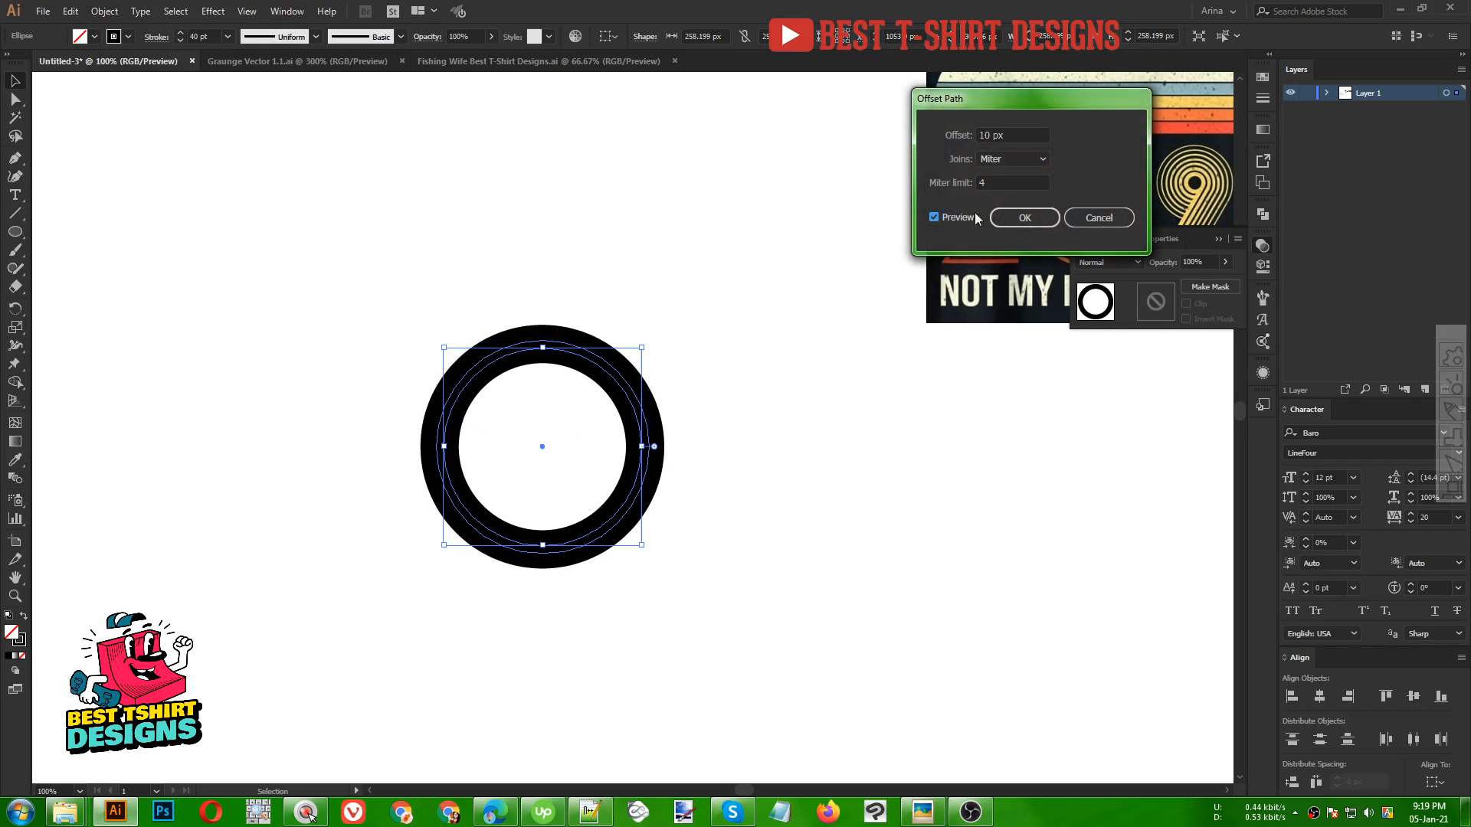
pyautogui.scroll(2, 1012, 130)
pyautogui.scroll(1, 1012, 130)
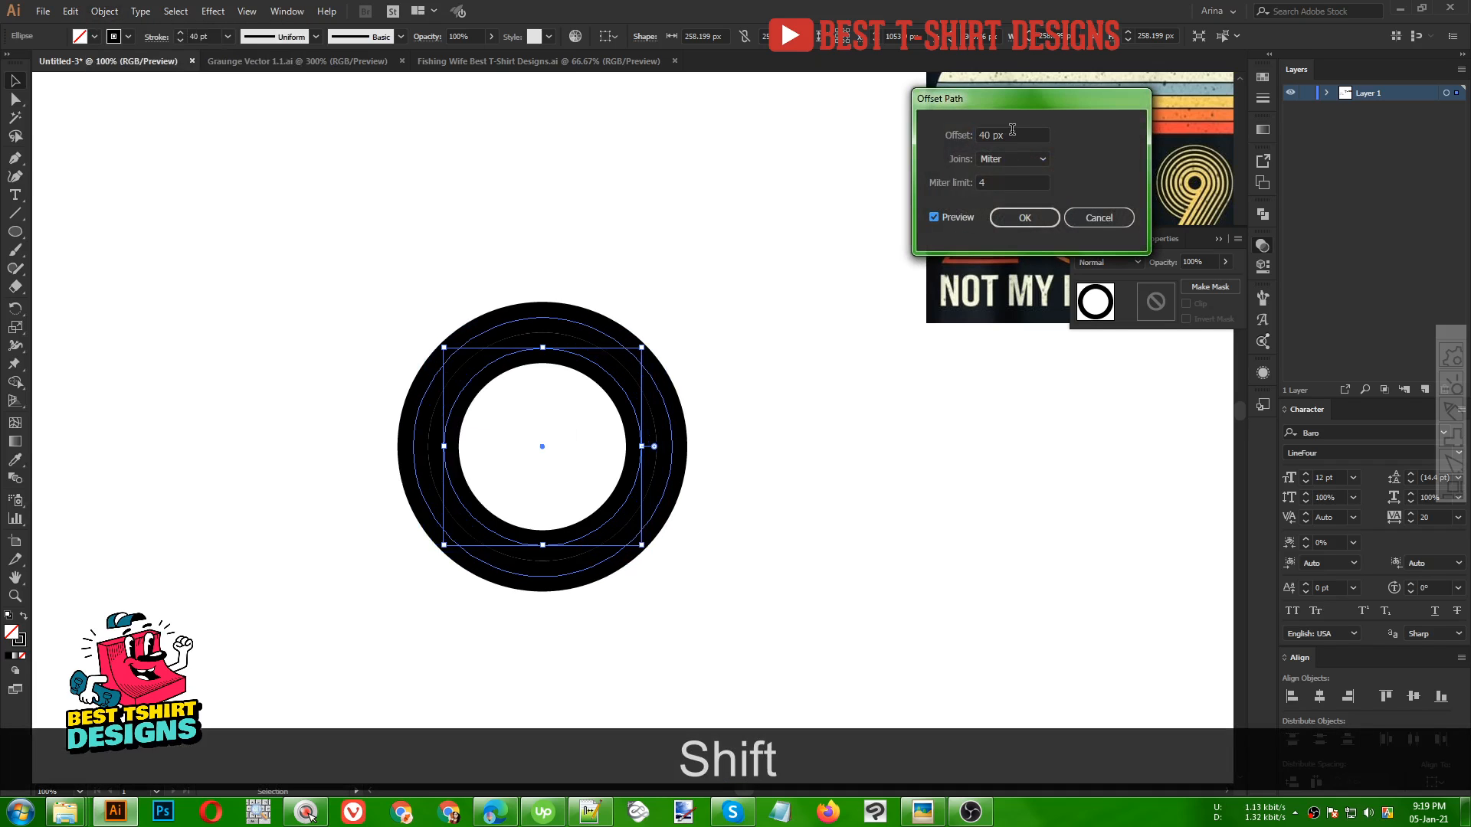
pyautogui.scroll(1, 1012, 130)
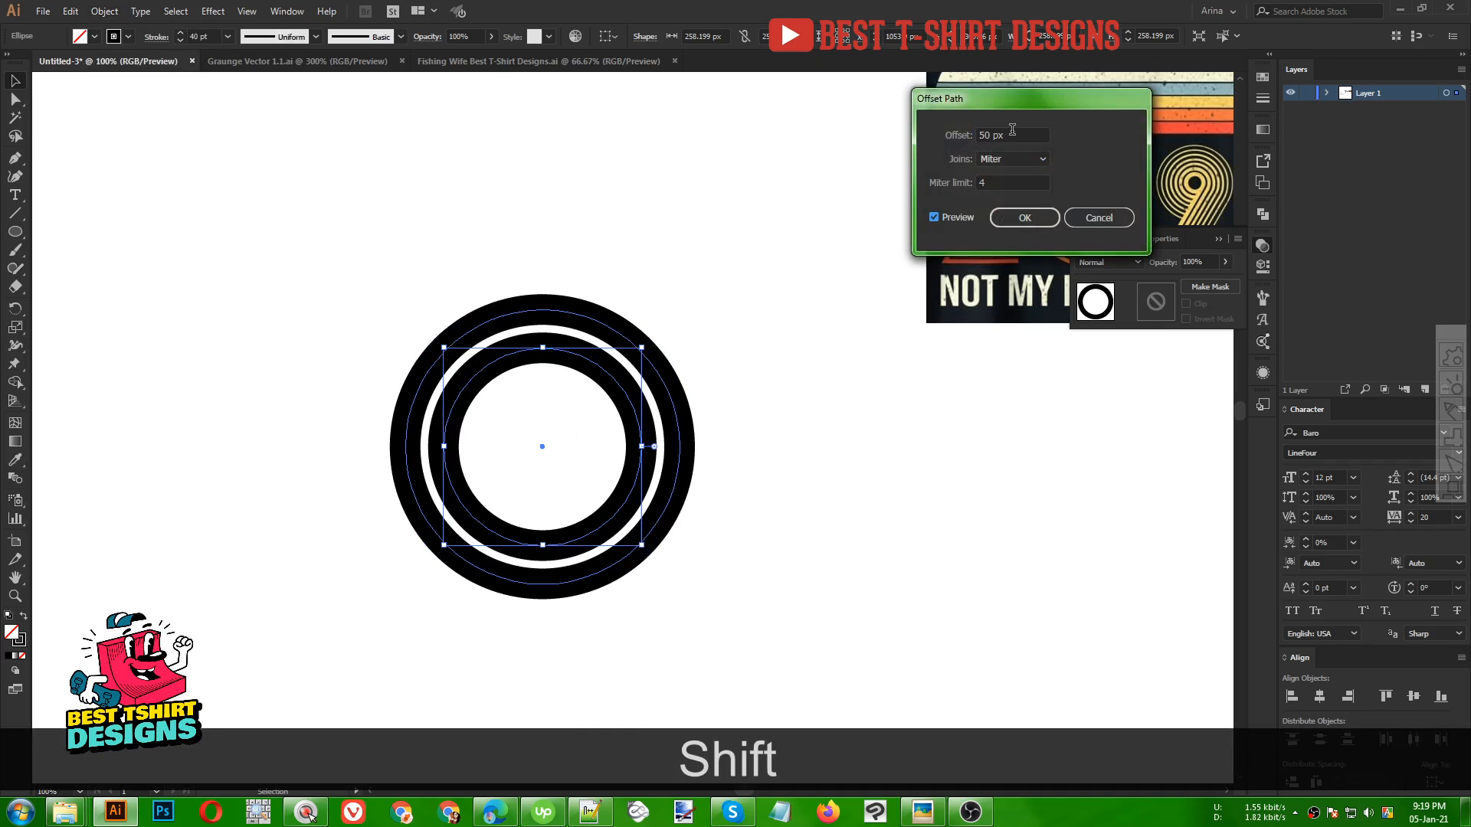
pyautogui.scroll(-5, 1012, 130)
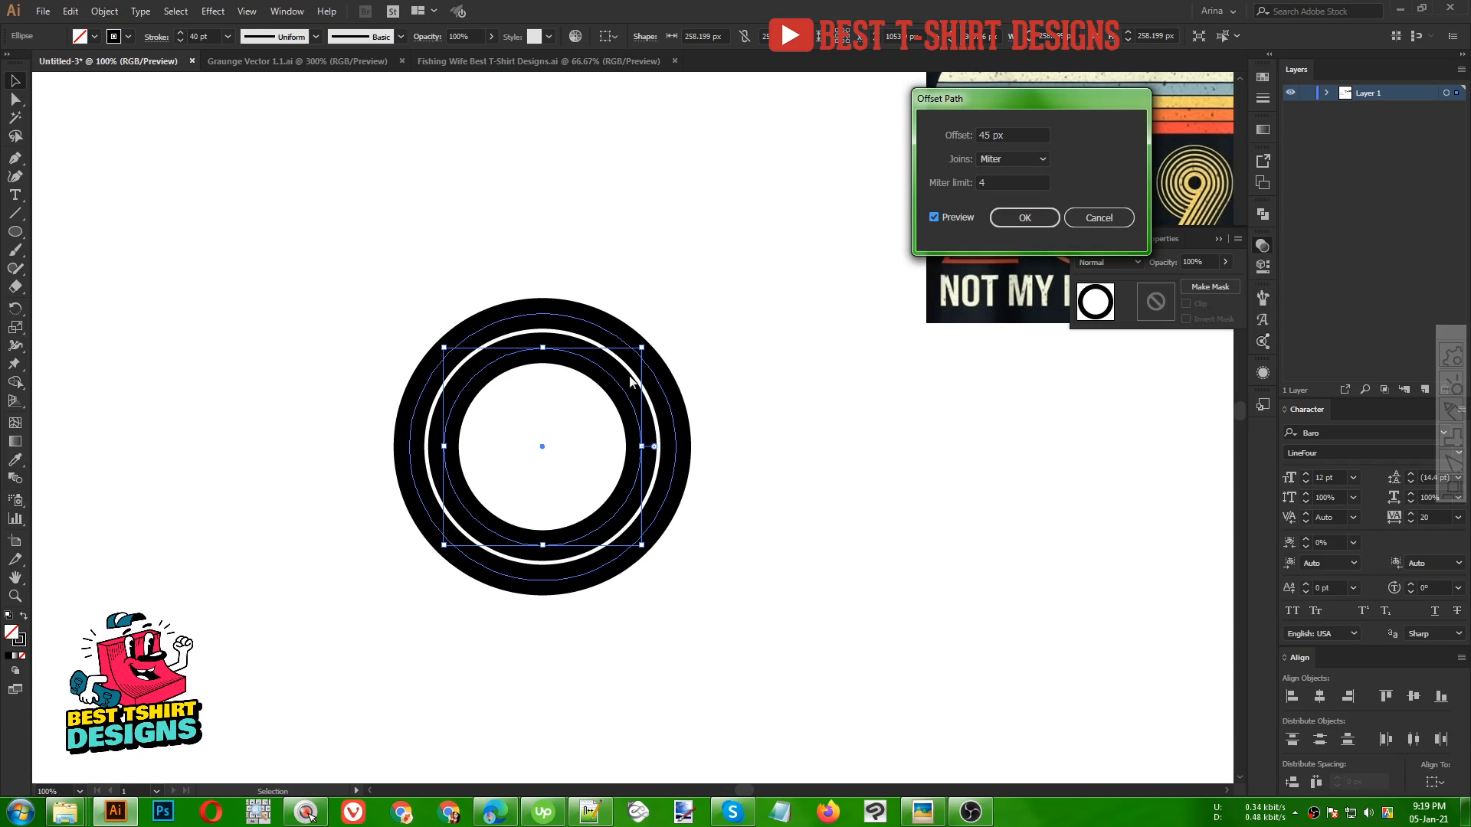
pyautogui.click(1025, 217)
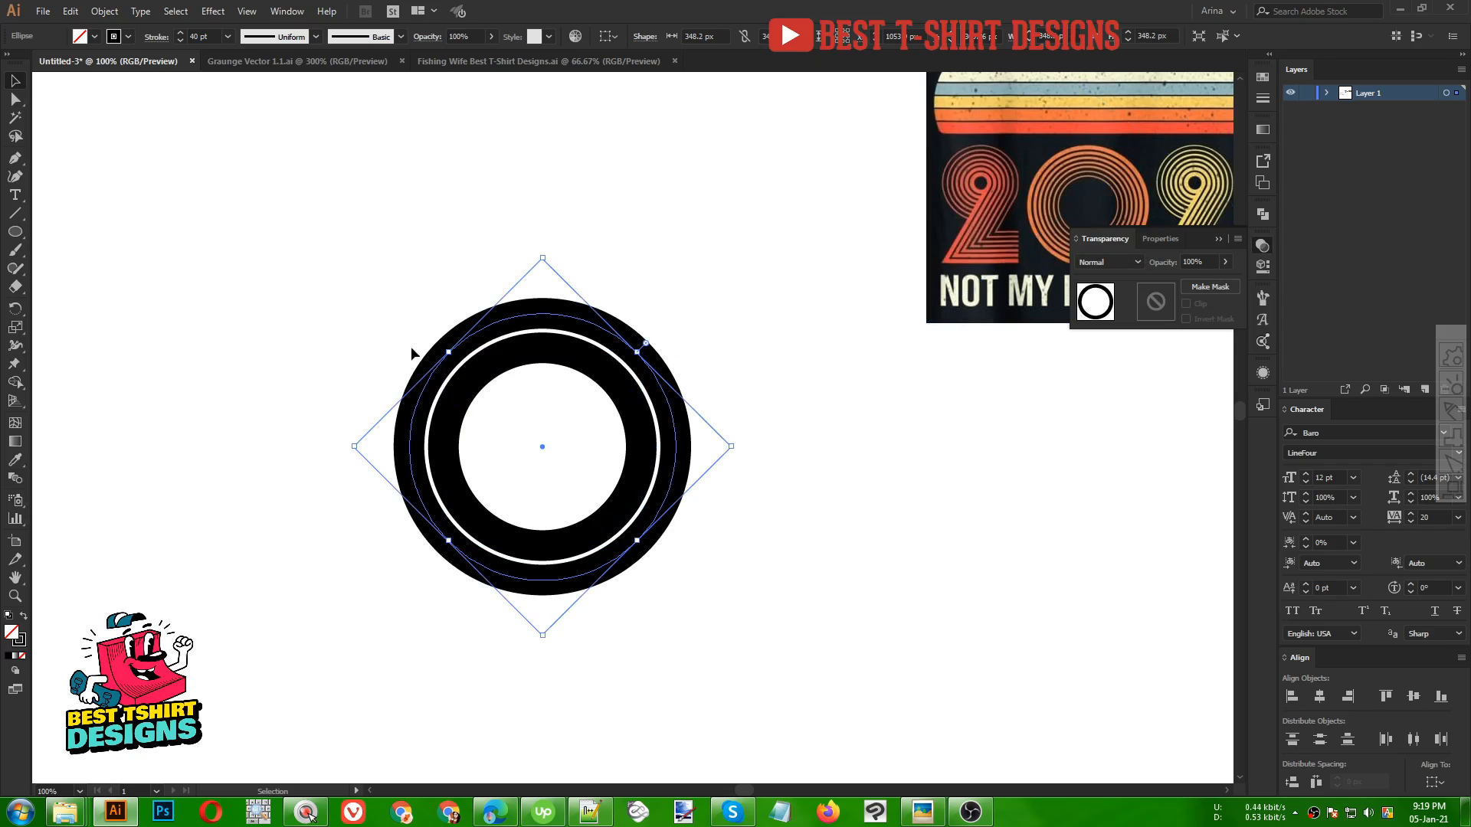
# Repeat Offset Path at 45 px four more times on each new outer ring to build concentric rings, then deselect
pyautogui.click(112, 11)
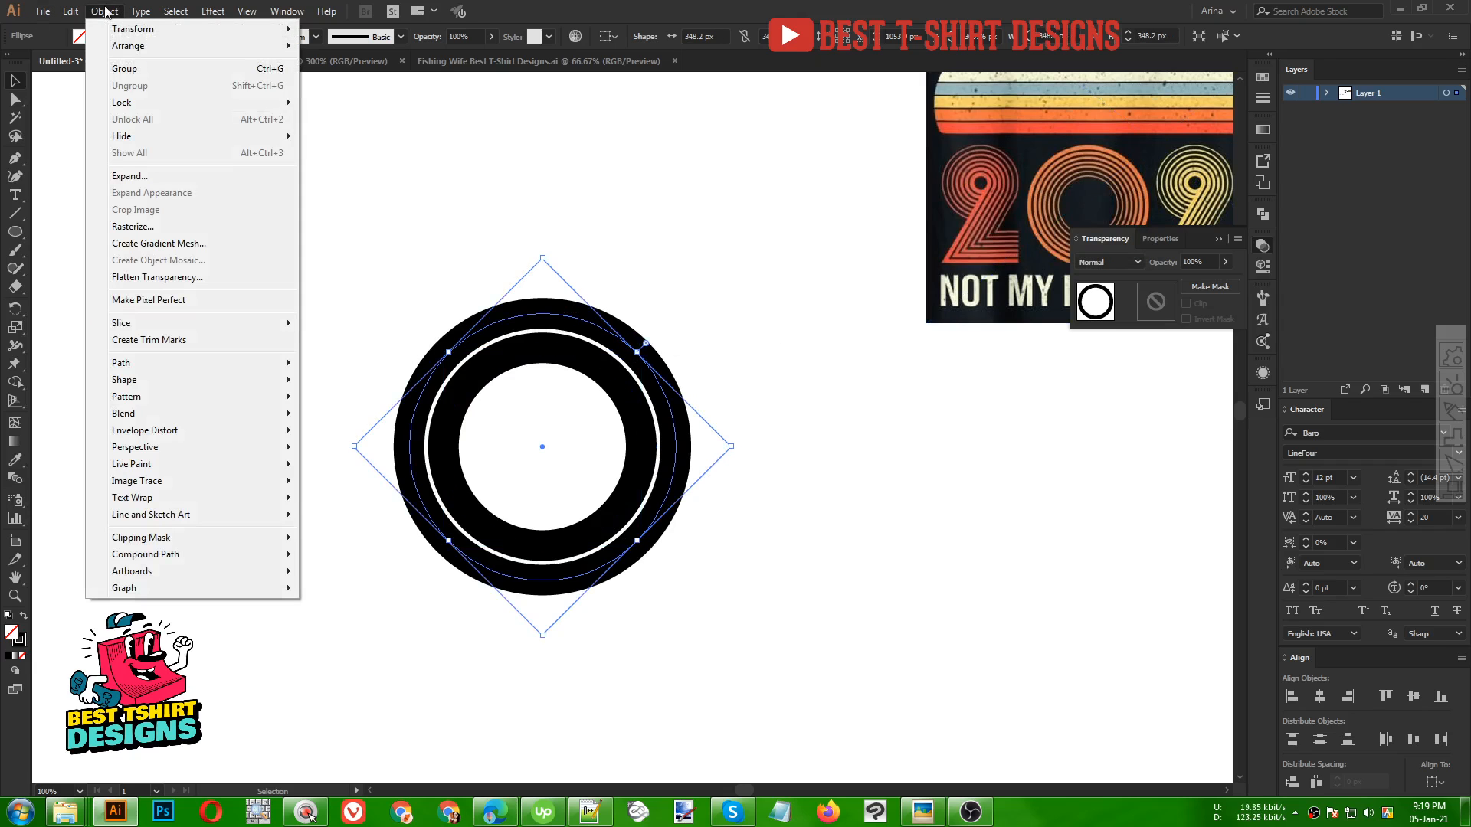
pyautogui.moveTo(138, 364)
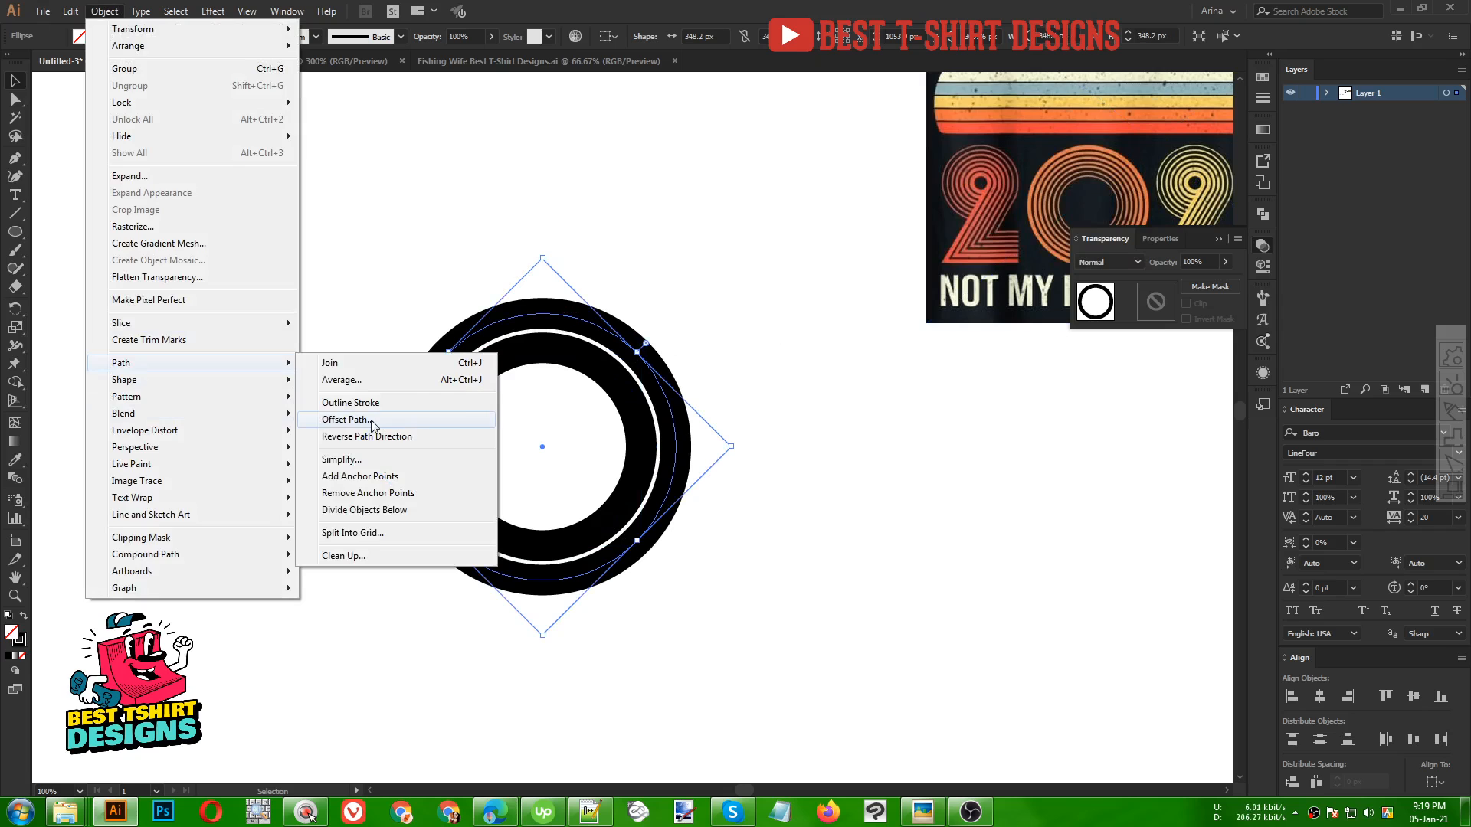
pyautogui.click(373, 422)
pyautogui.click(1015, 216)
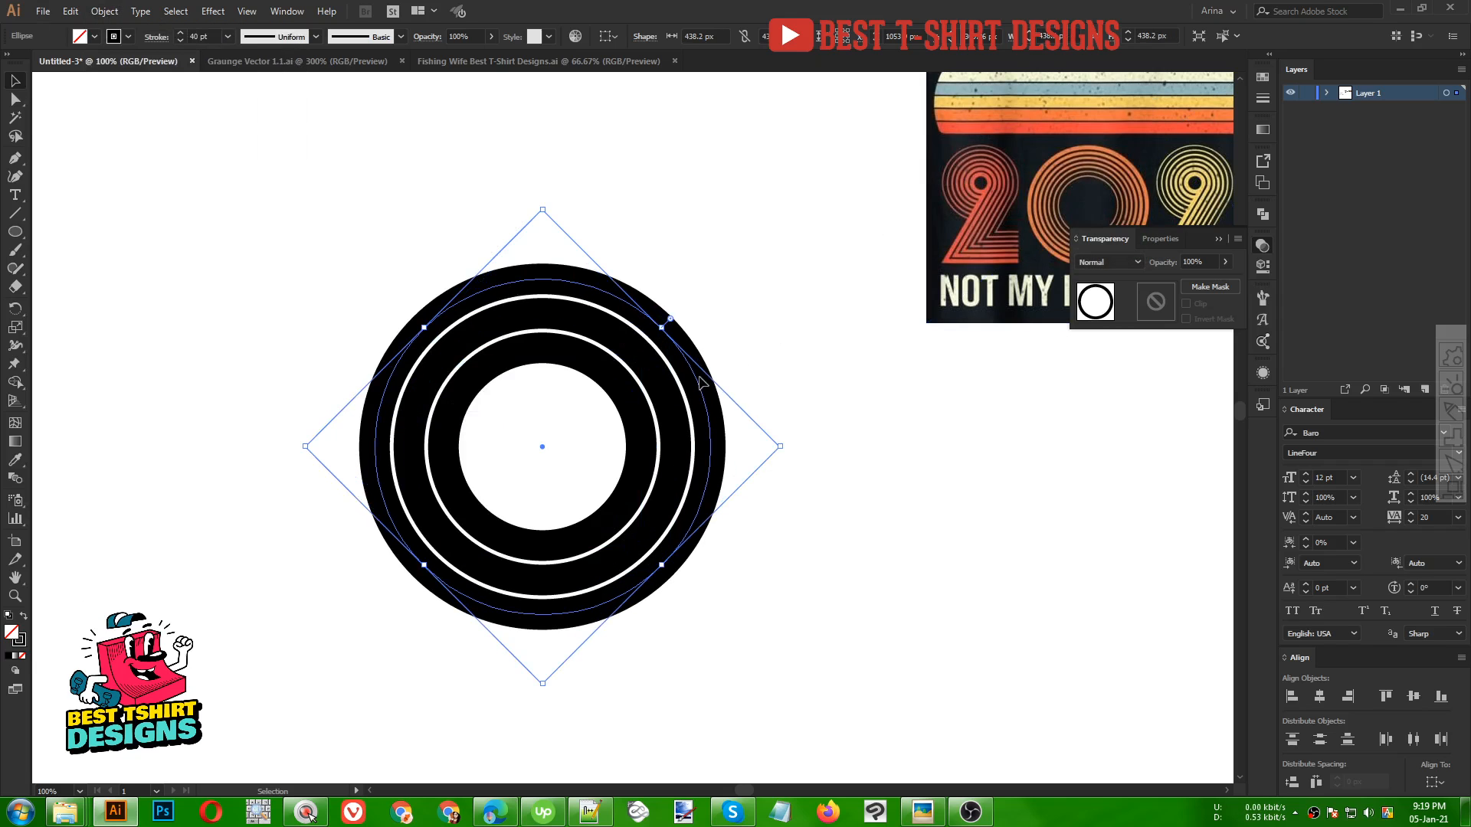
pyautogui.click(140, 11)
pyautogui.moveTo(104, 11)
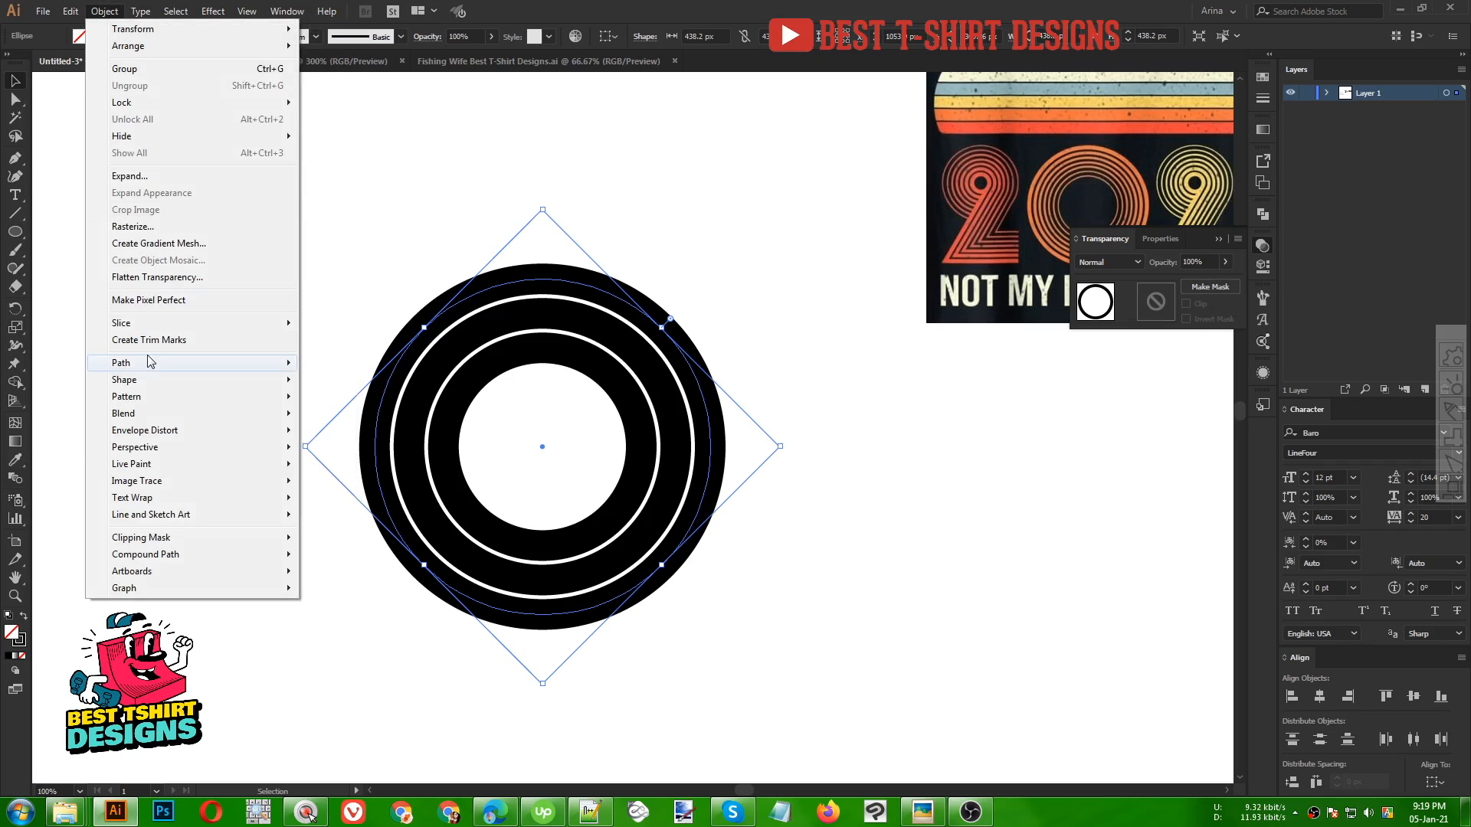
pyautogui.moveTo(148, 362)
pyautogui.click(347, 419)
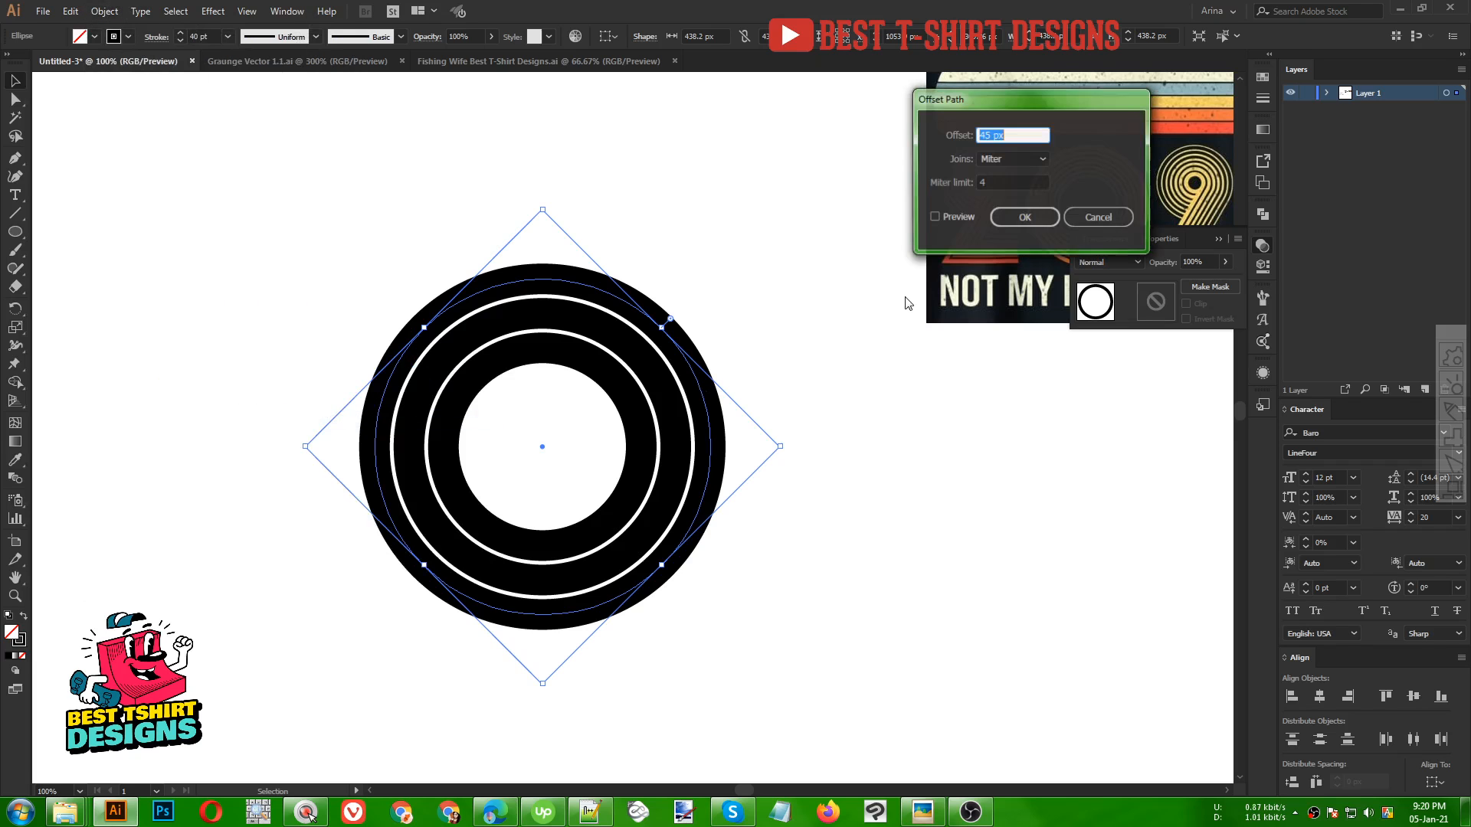
pyautogui.click(1029, 217)
pyautogui.click(105, 11)
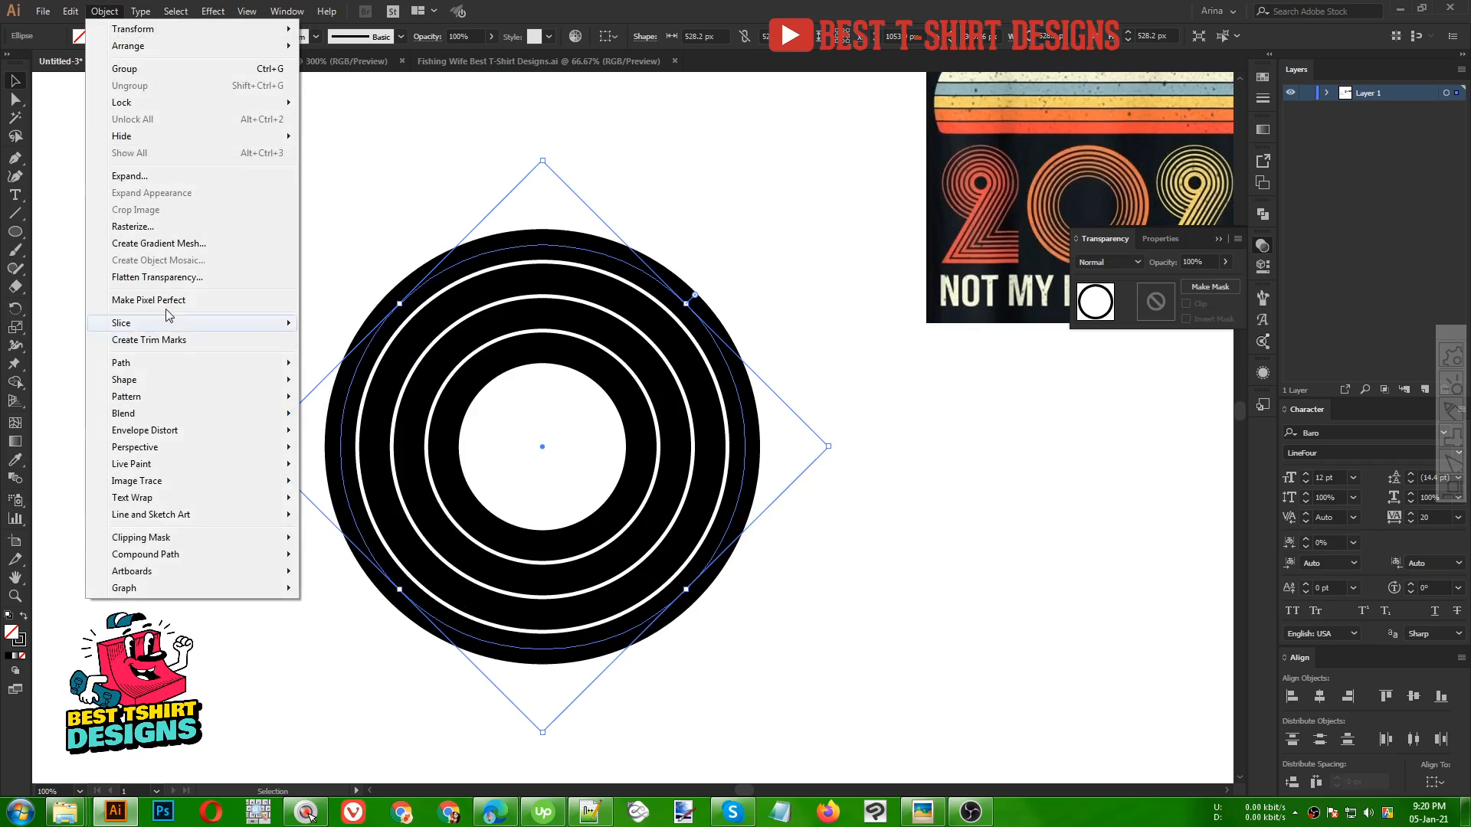
pyautogui.moveTo(176, 364)
pyautogui.click(348, 420)
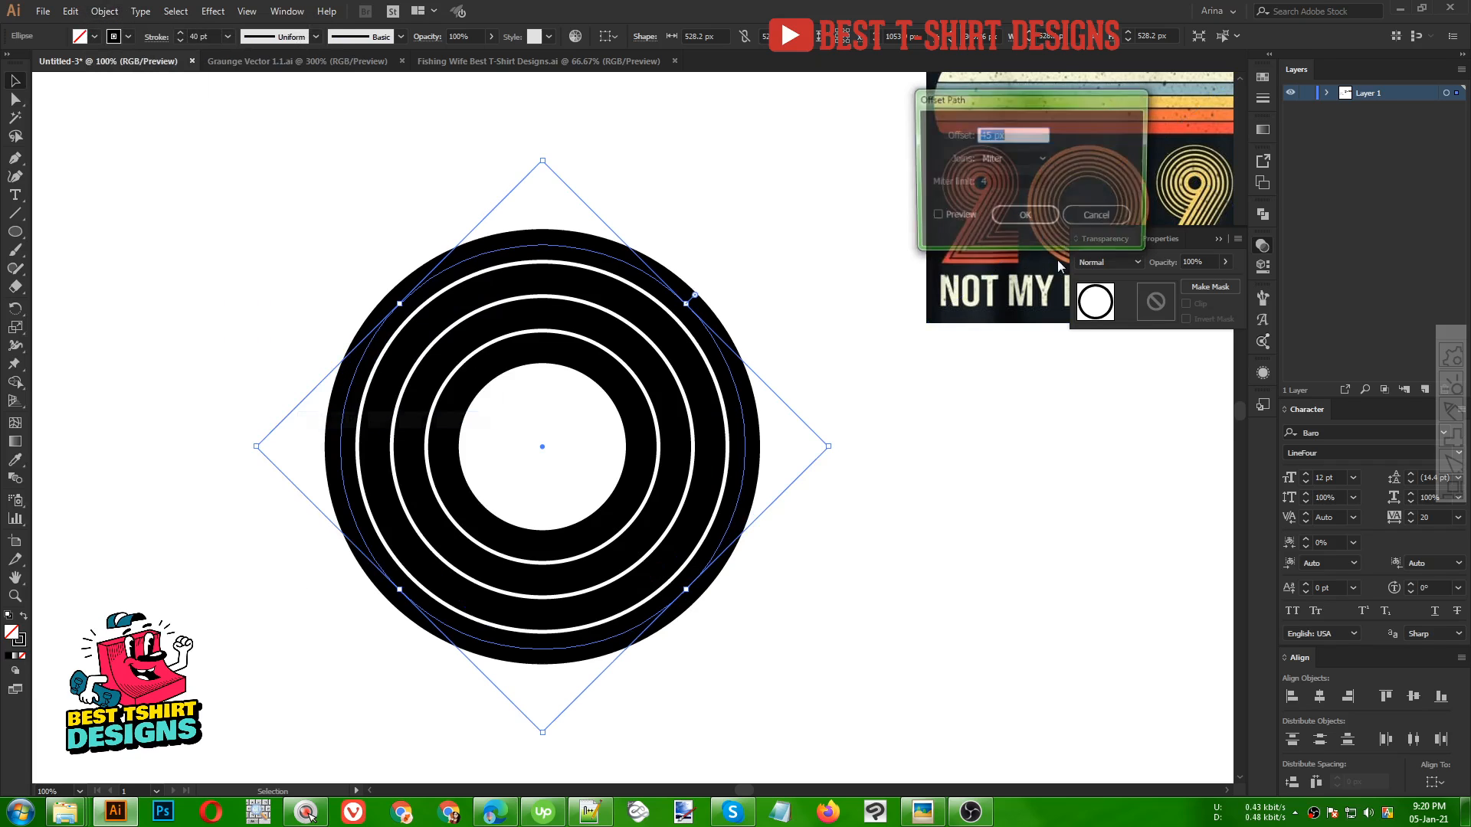
pyautogui.click(1027, 217)
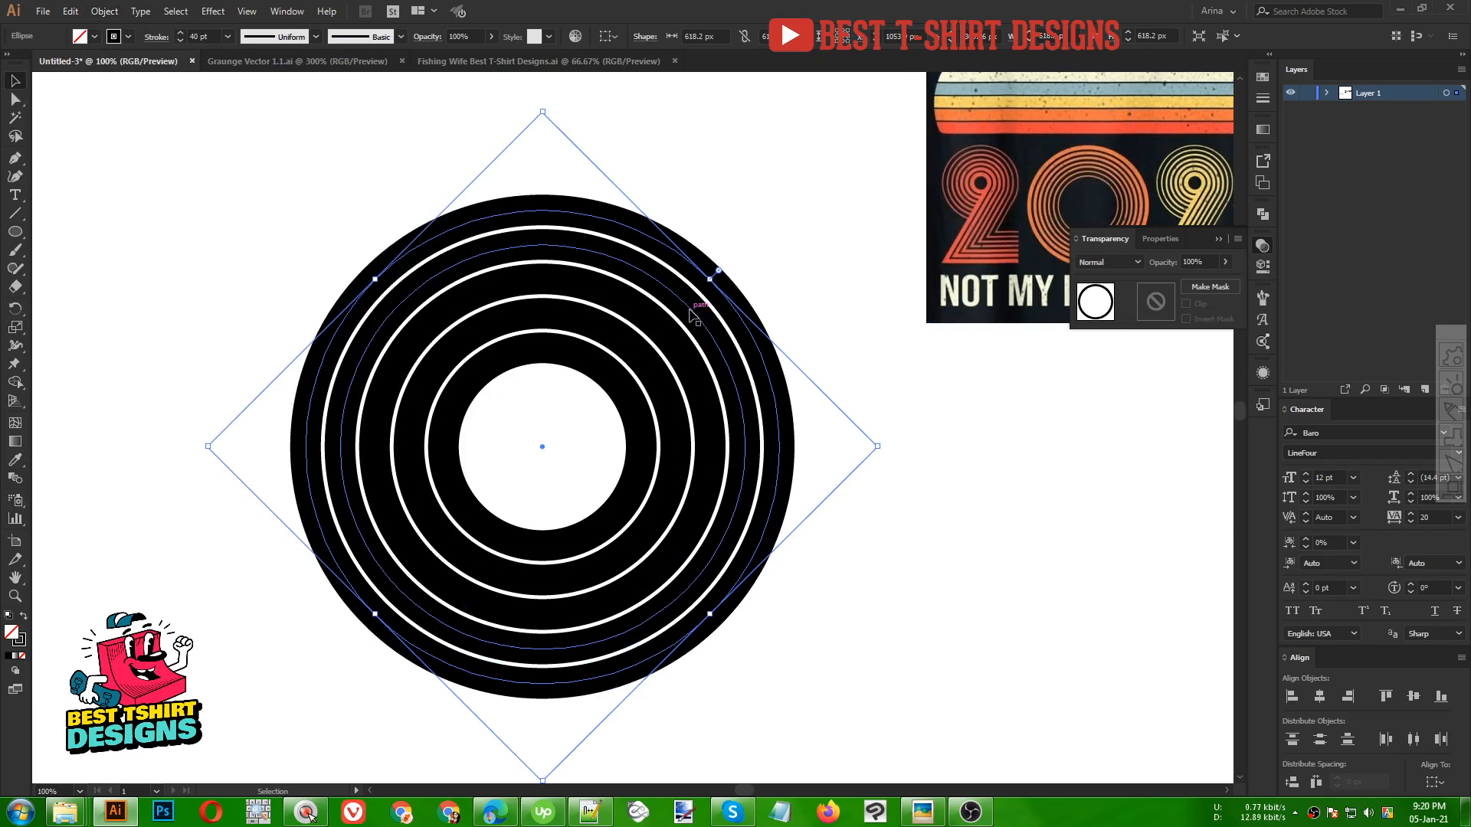
pyautogui.click(100, 10)
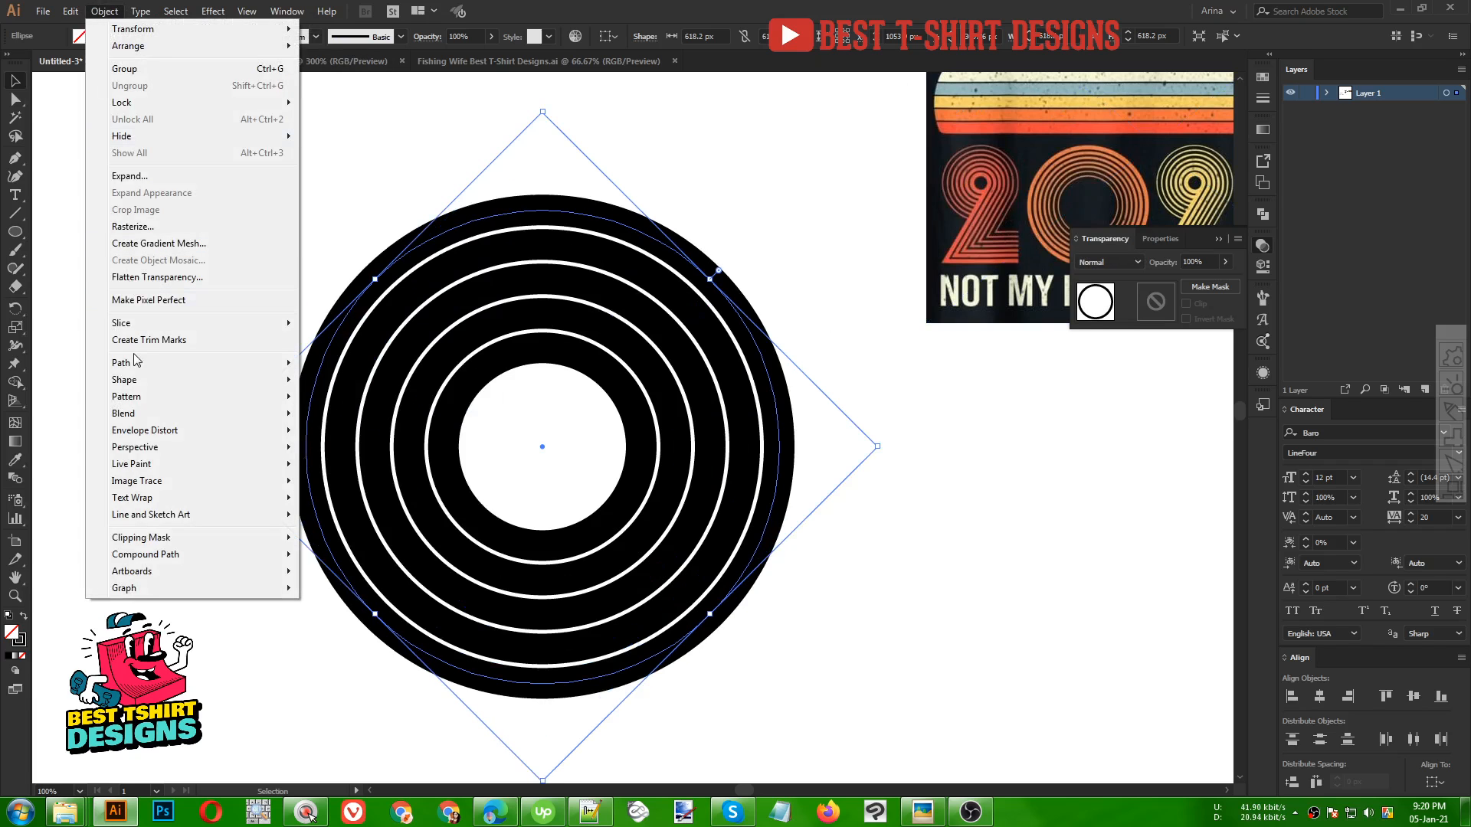
pyautogui.moveTo(138, 365)
pyautogui.click(360, 423)
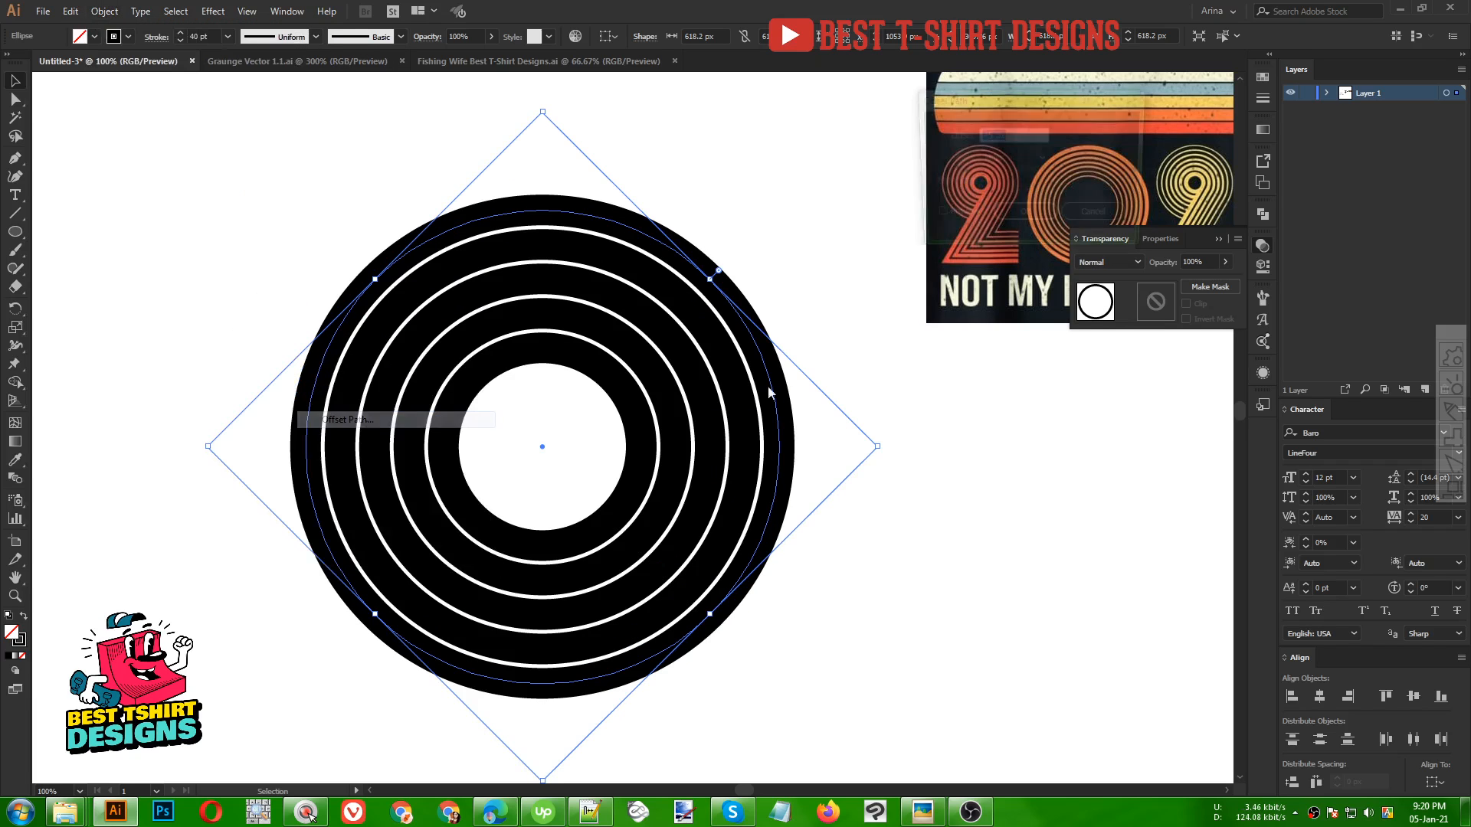
pyautogui.click(1023, 218)
pyautogui.scroll(-1, 799, 301)
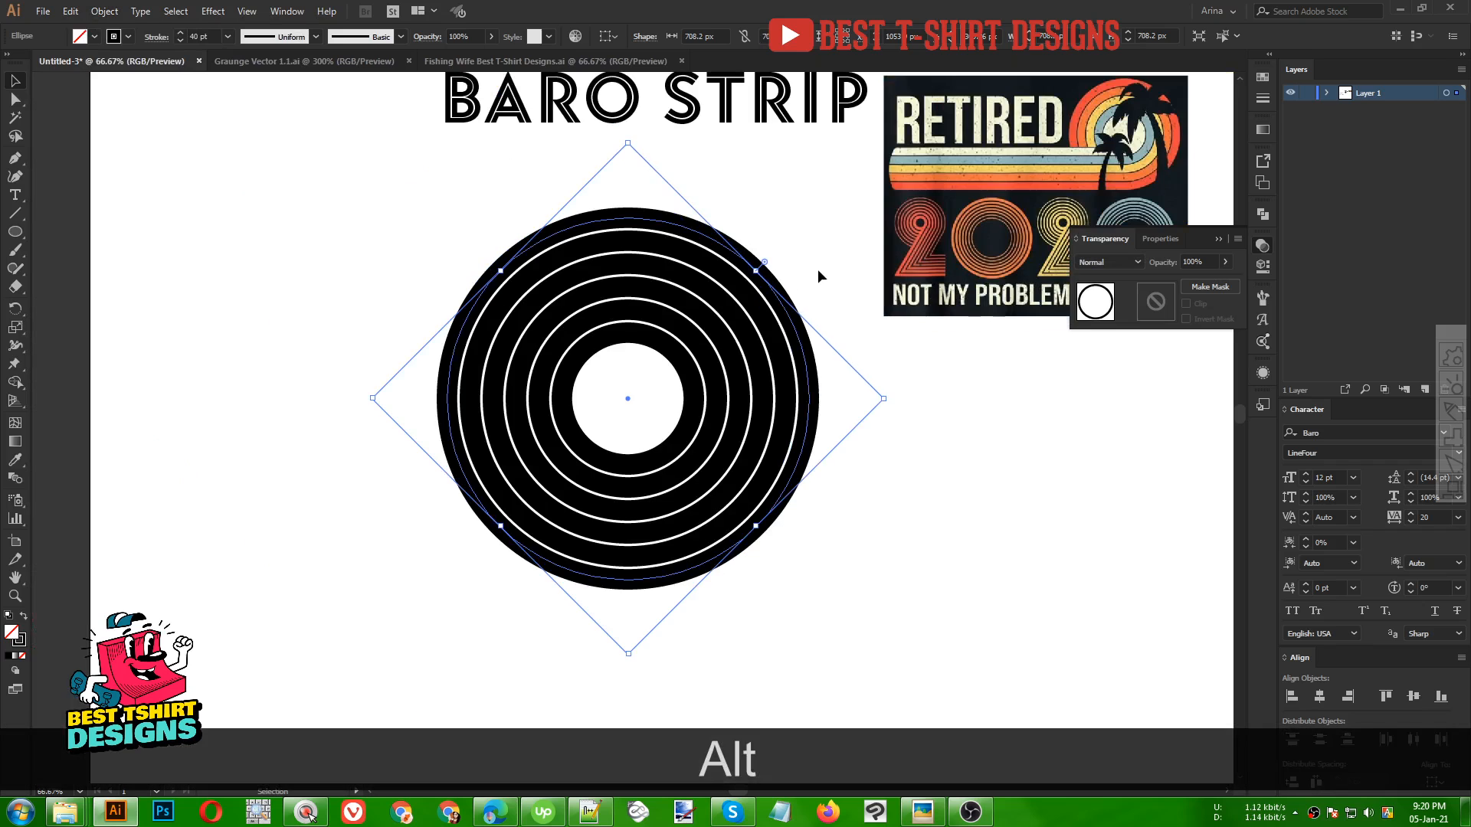
pyautogui.click(818, 270)
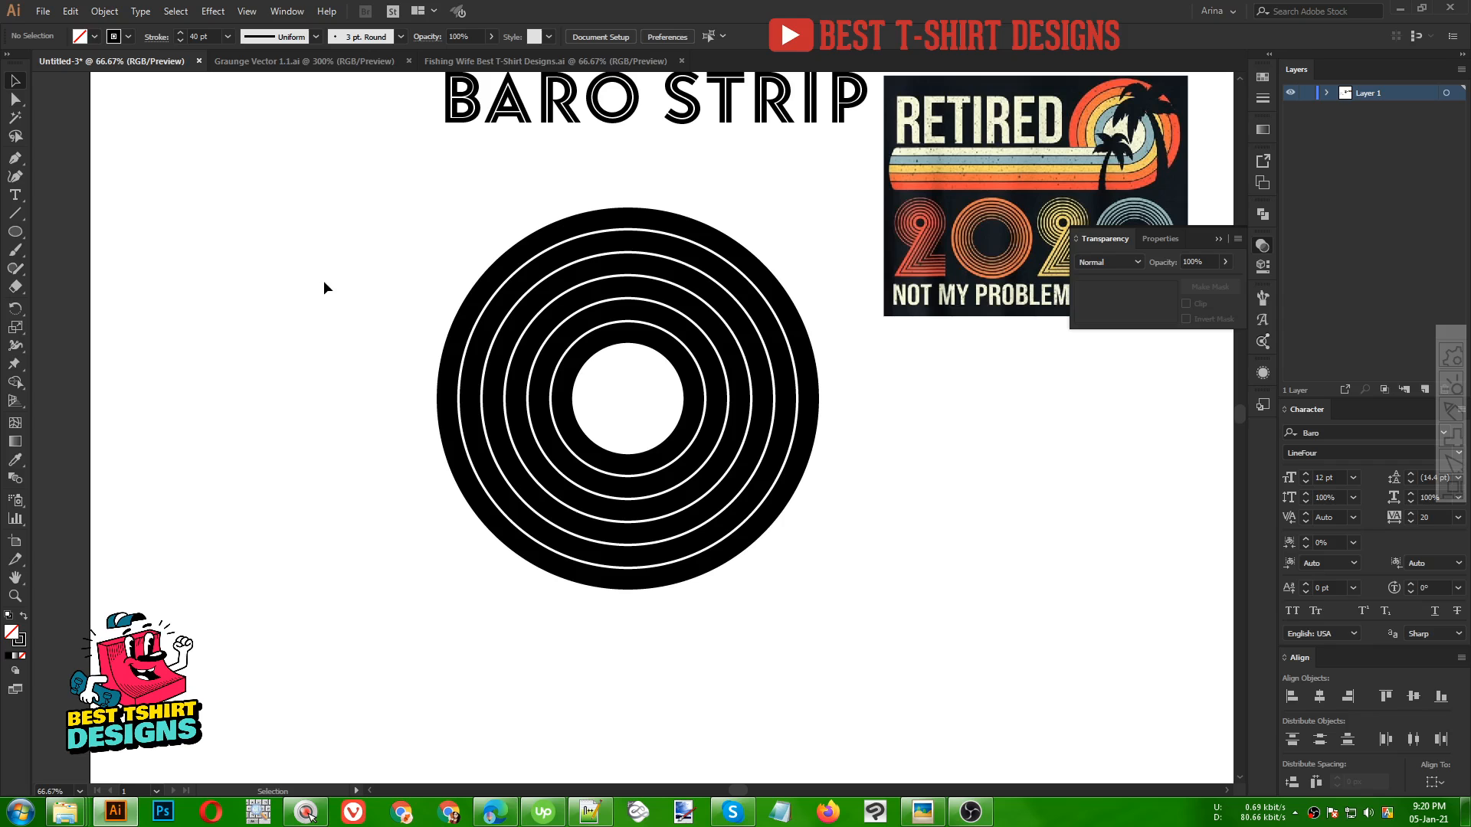
pyautogui.click(578, 357)
pyautogui.moveTo(351, 275); pyautogui.dragTo(711, 522)
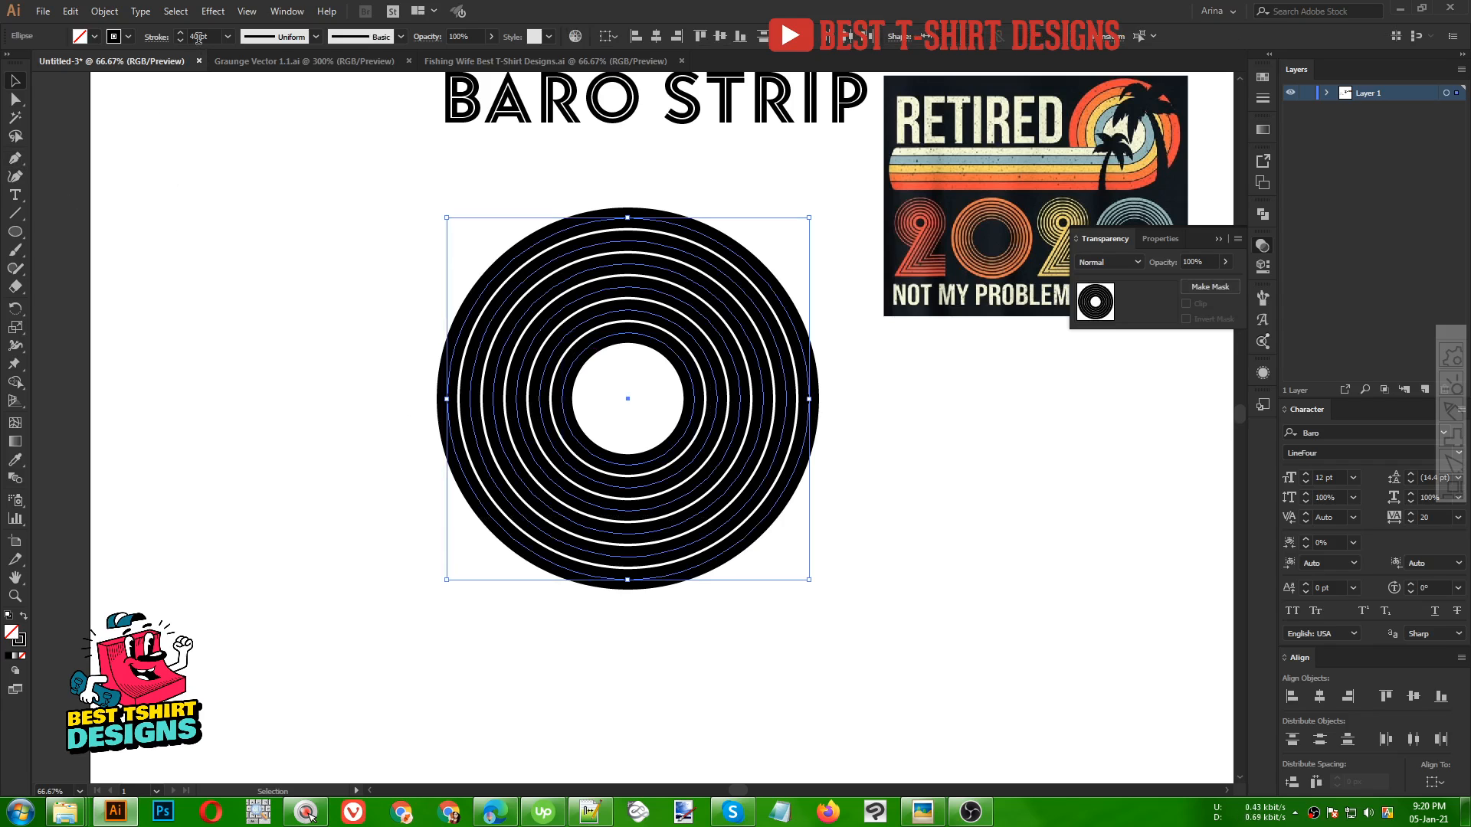
pyautogui.click(442, 292)
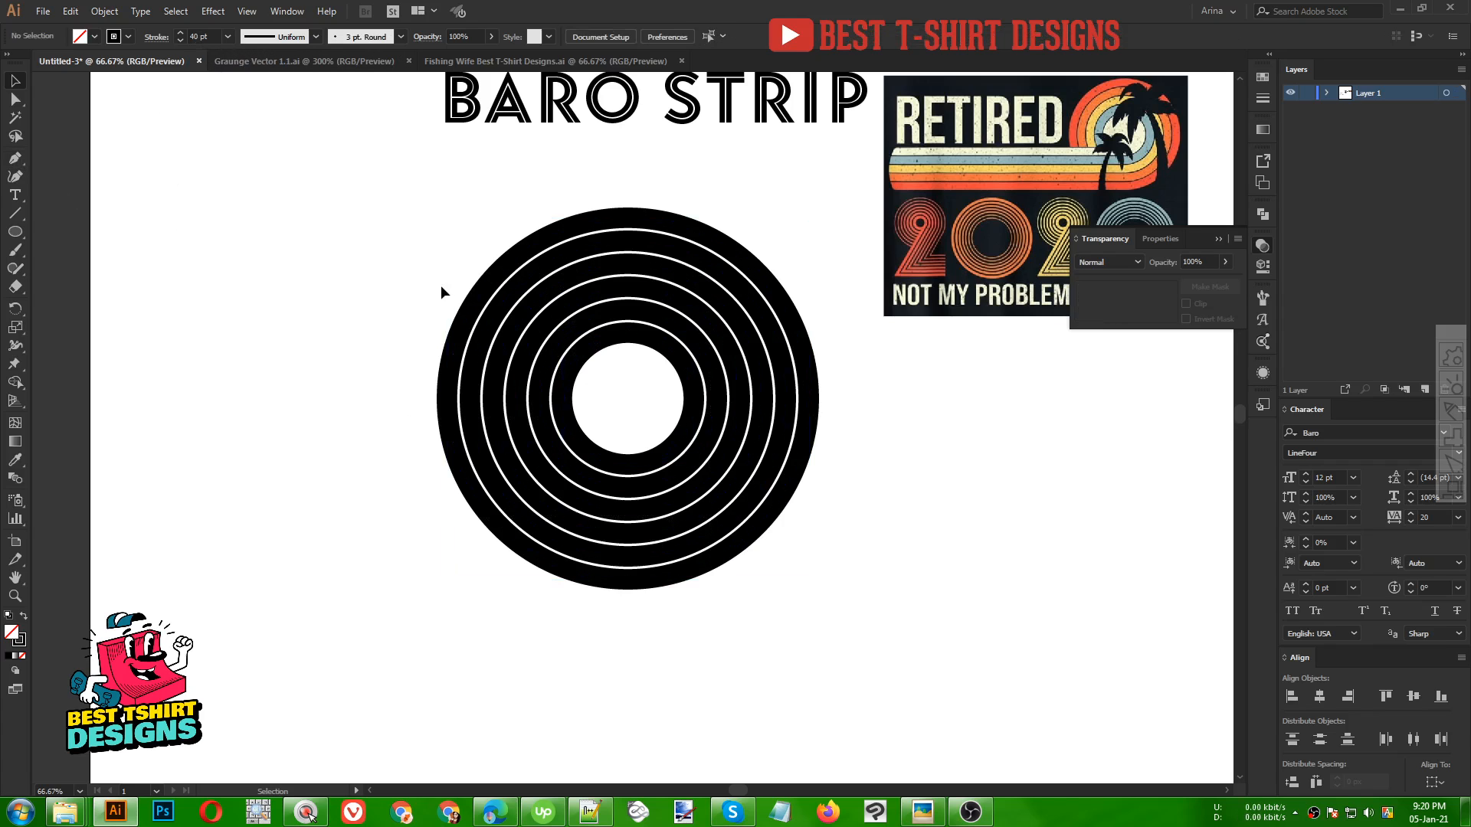
pyautogui.scroll(1, 502, 379)
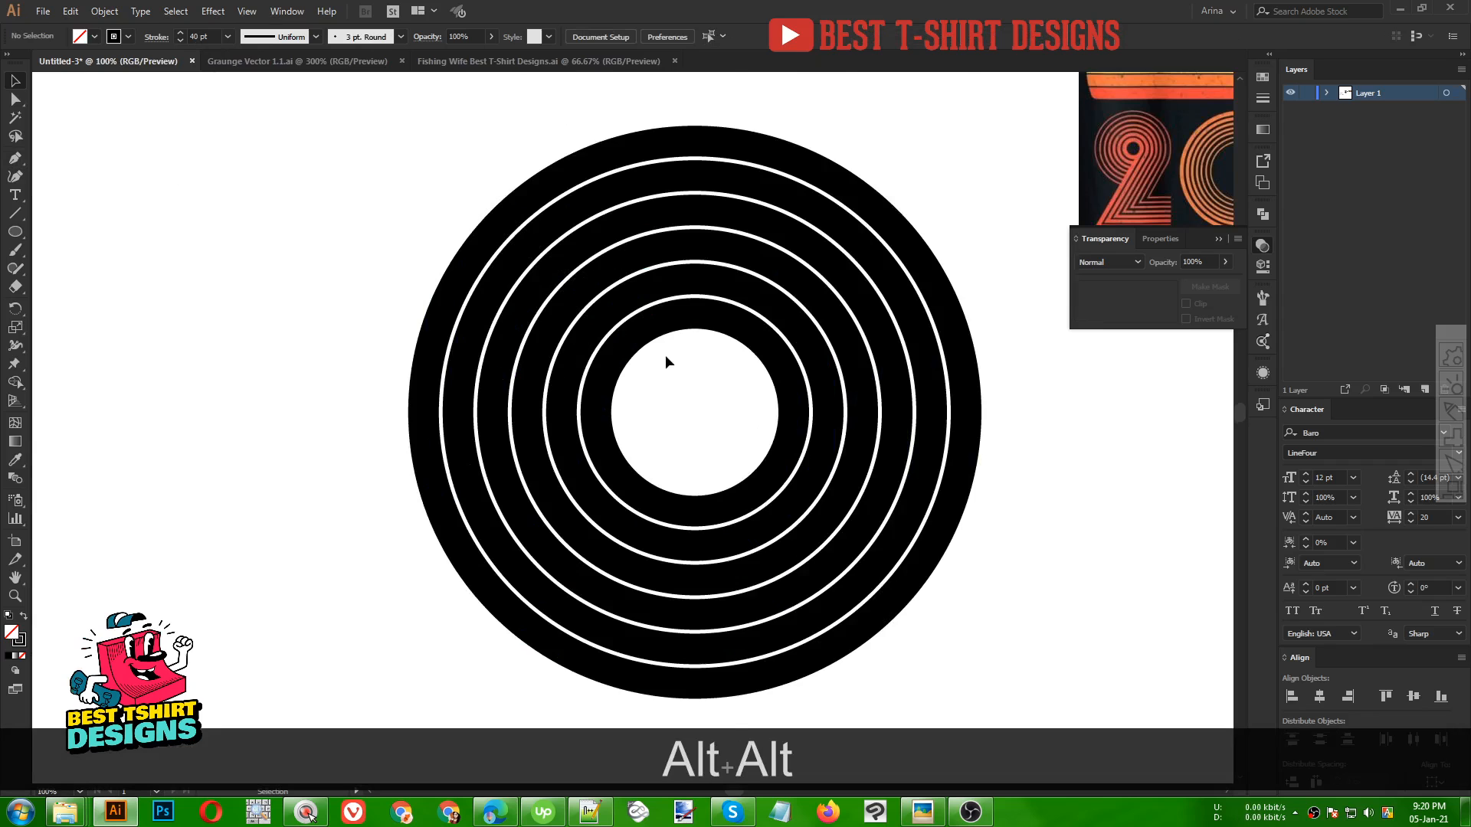
pyautogui.scroll(-1, 812, 353)
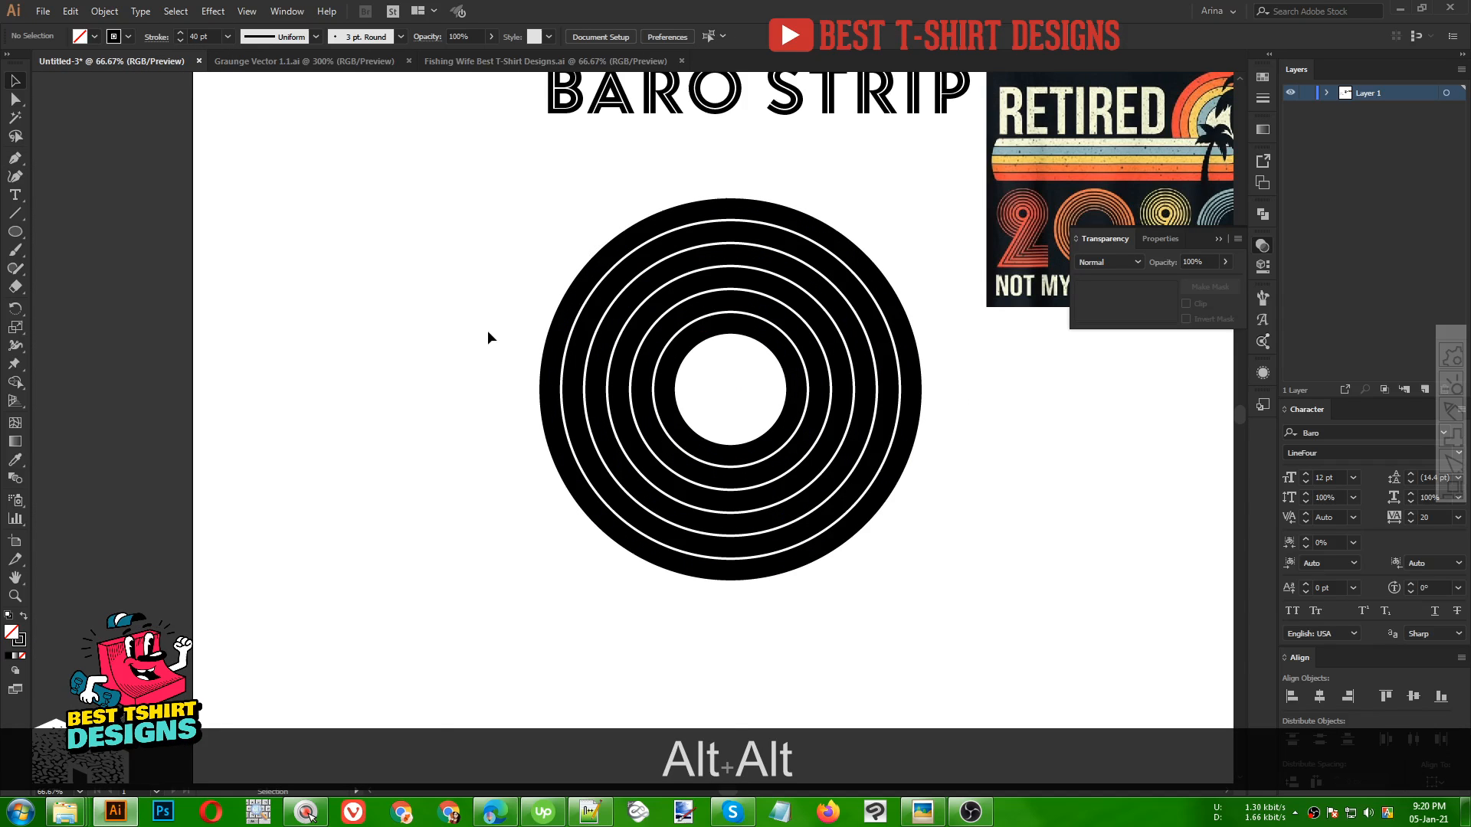
# With the Pen tool, draw two straight horizontal lines from the bottoms of the outer two rings extending left
pyautogui.click(15, 160)
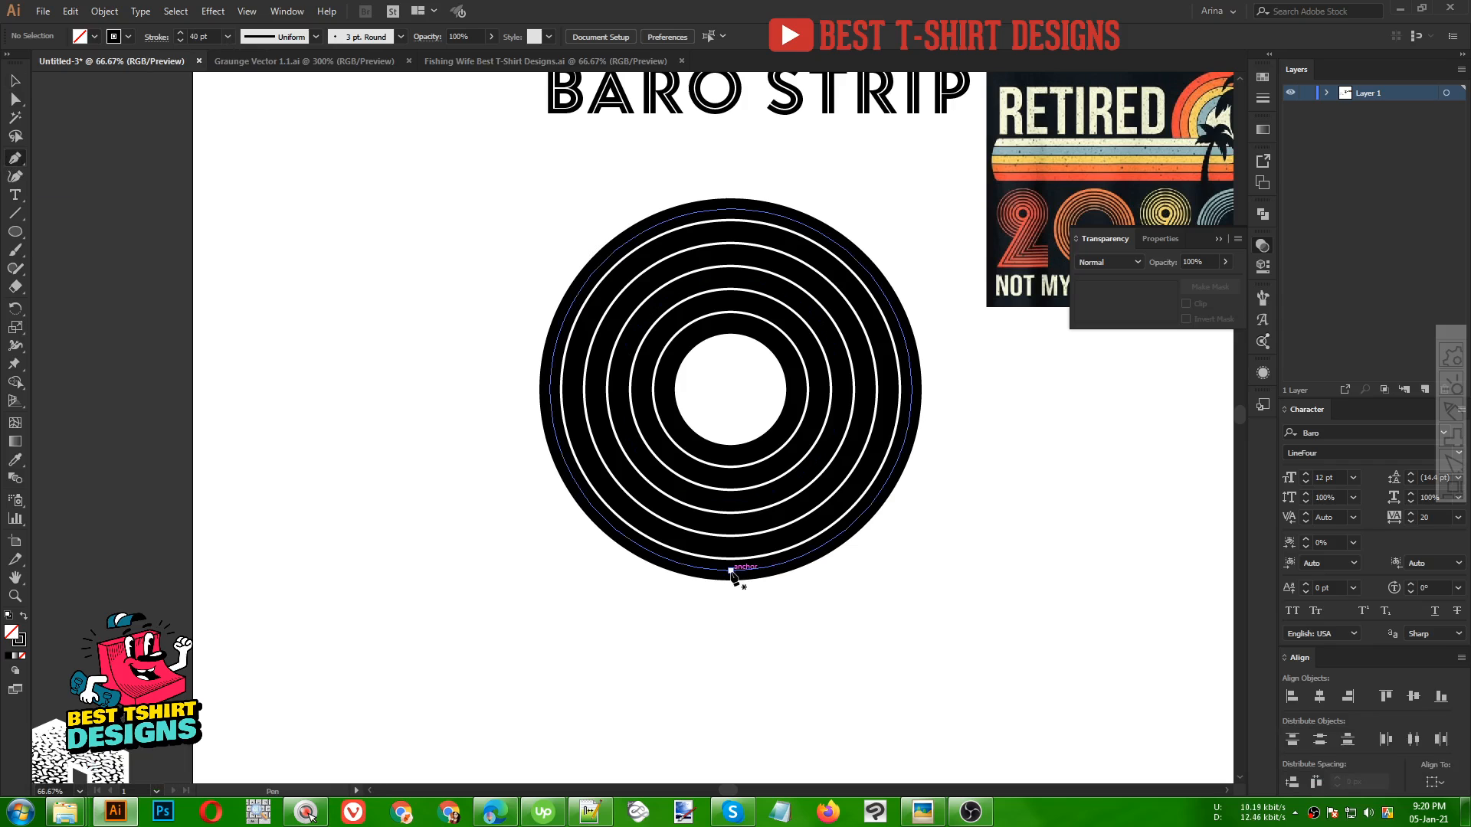
pyautogui.press('shift')
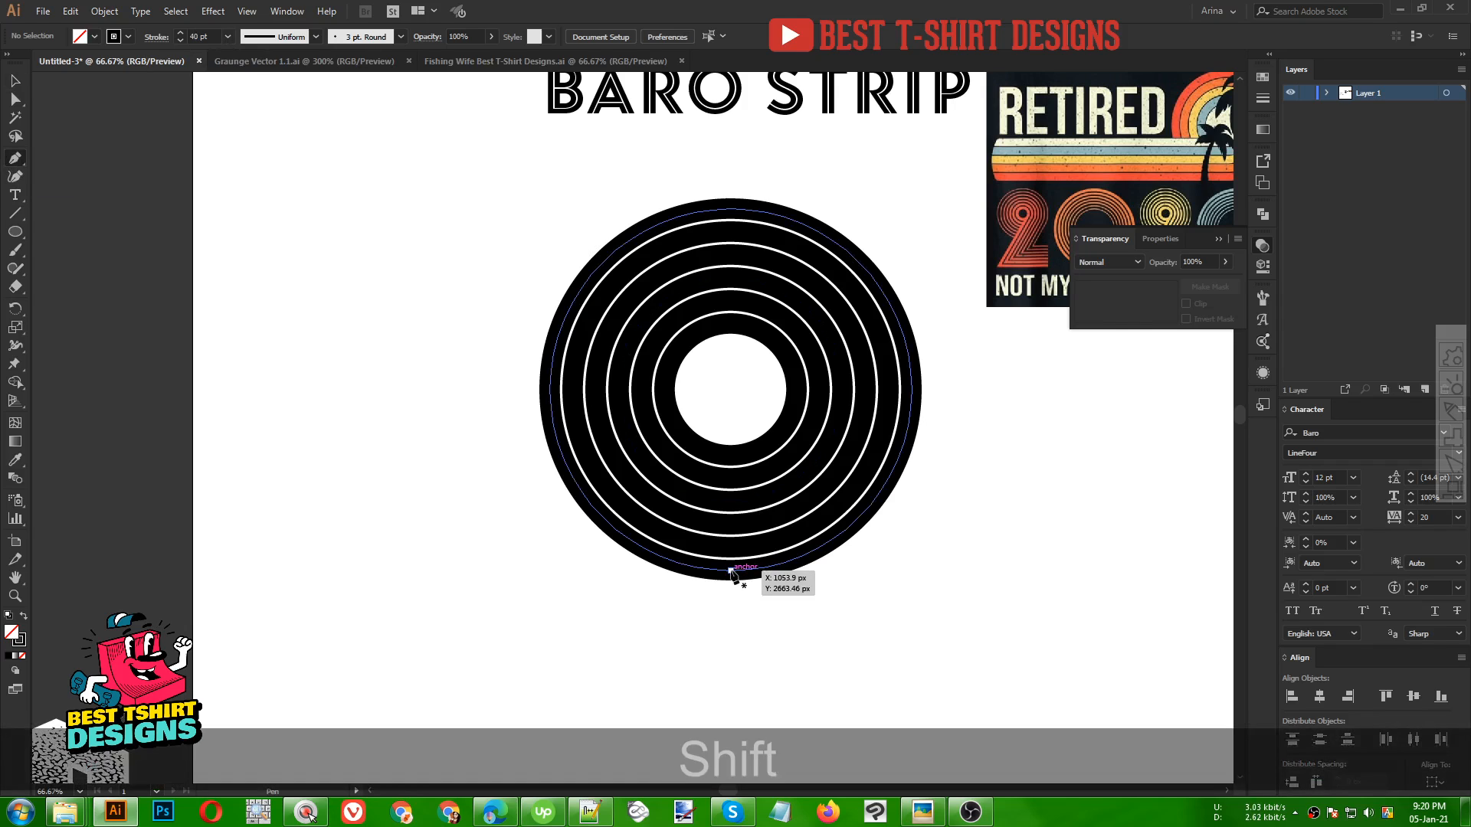
pyautogui.moveTo(730, 570); pyautogui.dragTo(49, 570)
pyautogui.press('Escape')
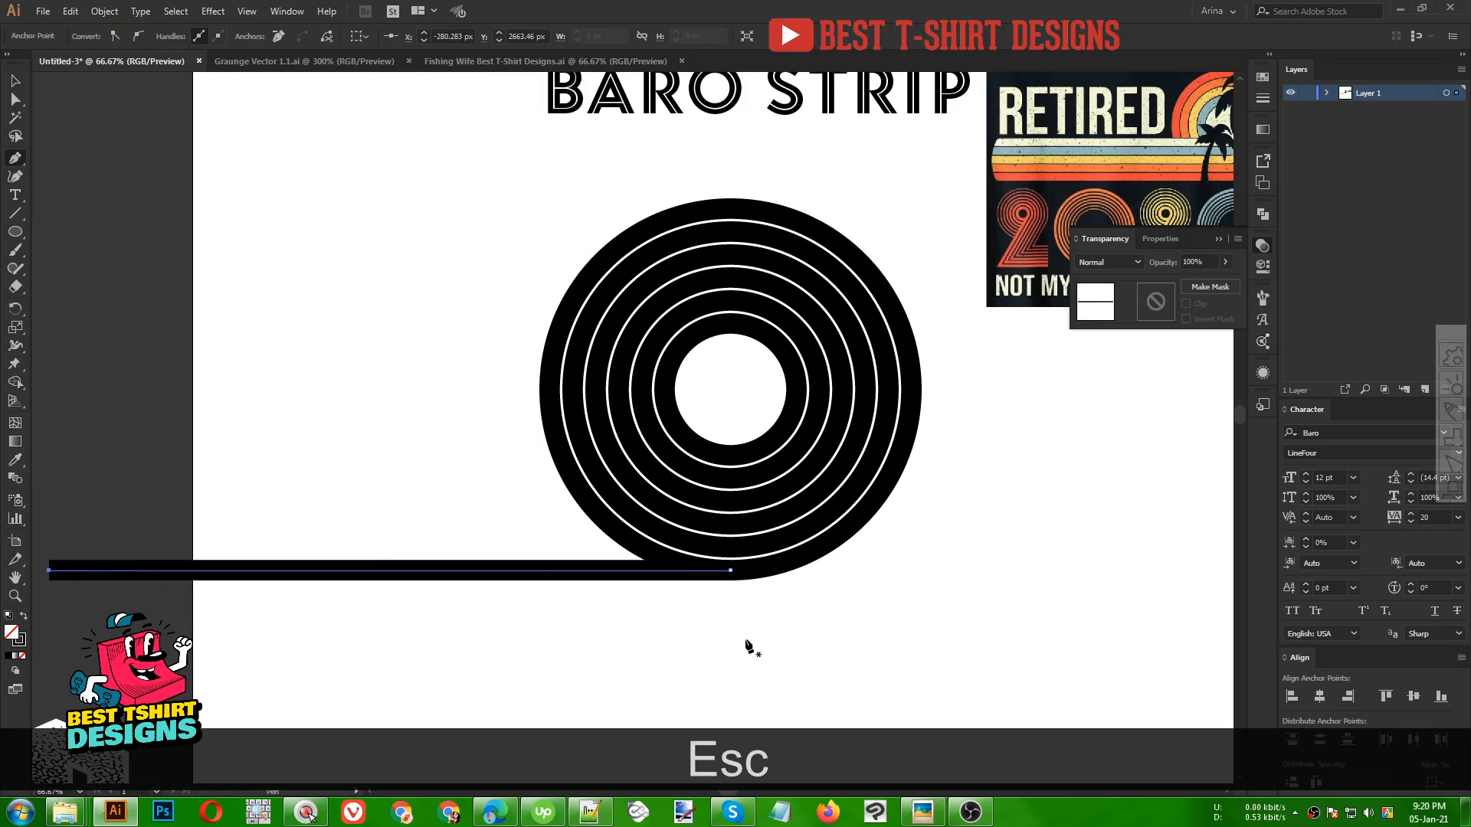
pyautogui.press('shift')
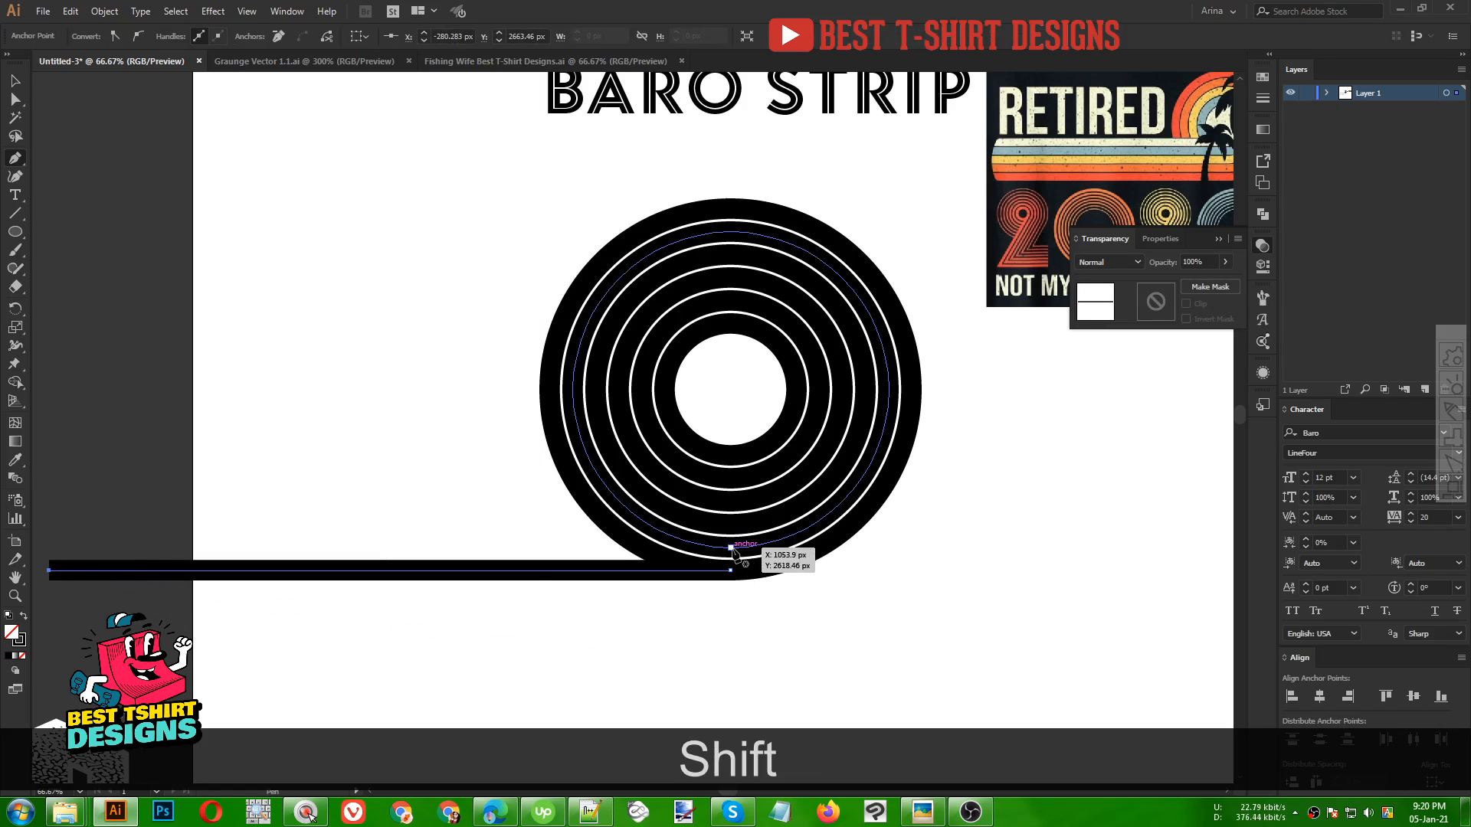
pyautogui.moveTo(732, 548); pyautogui.dragTo(53, 552)
pyautogui.press('Escape')
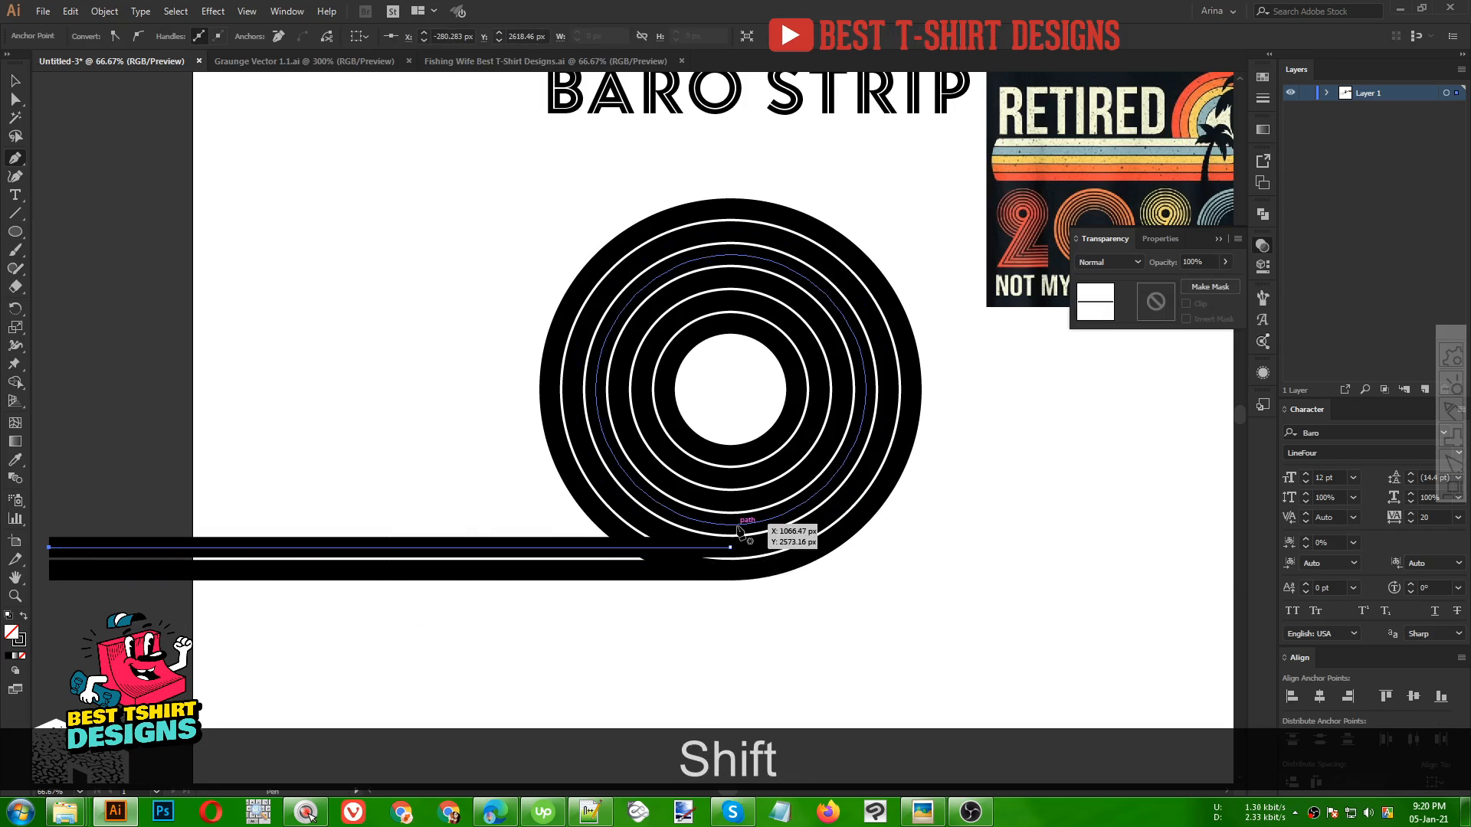
# Draw two more horizontal Pen lines from the bottoms of the next inner rings extending left
pyautogui.moveTo(734, 525); pyautogui.dragTo(53, 526)
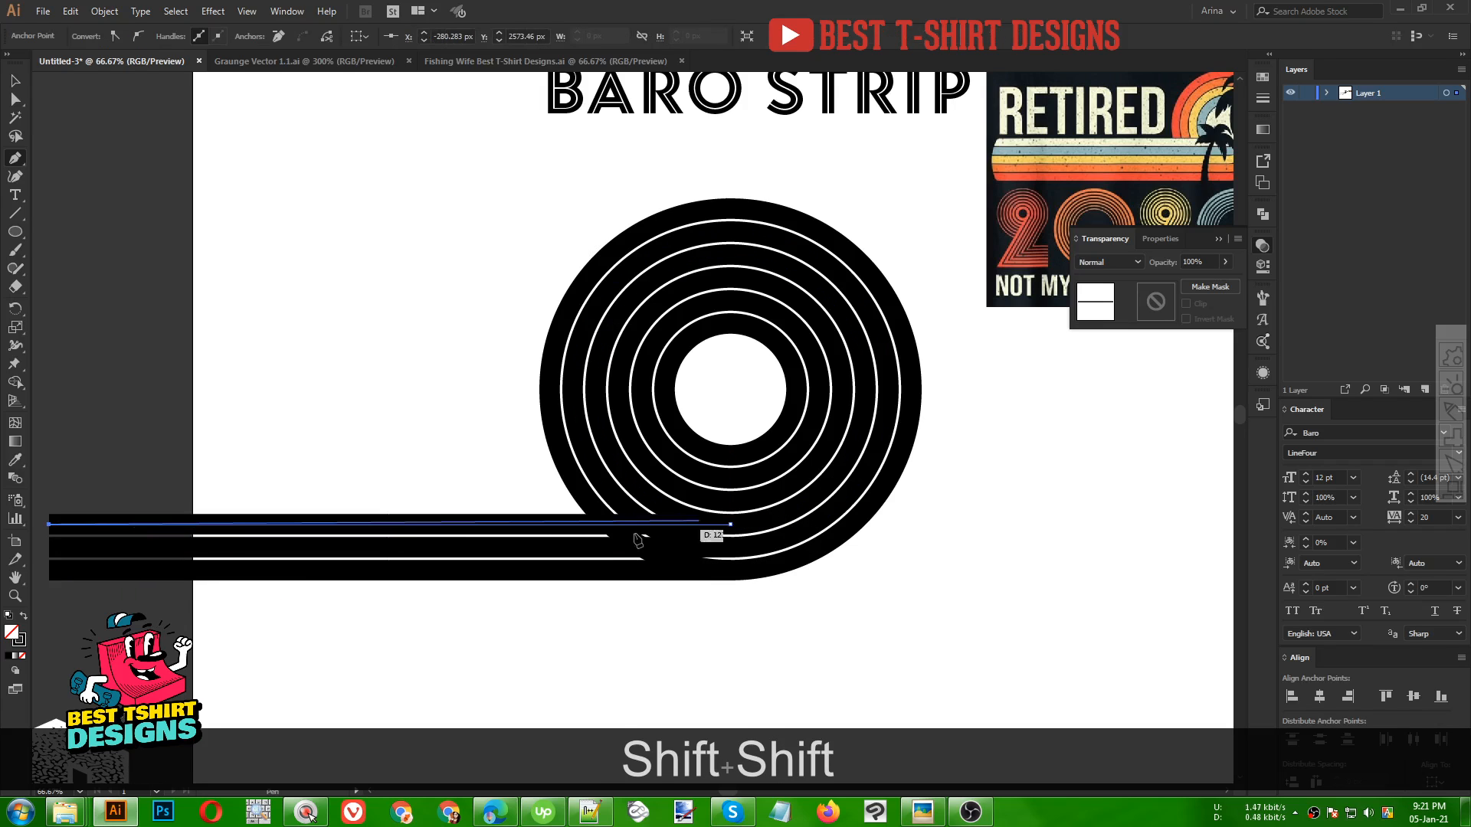
pyautogui.press('Escape')
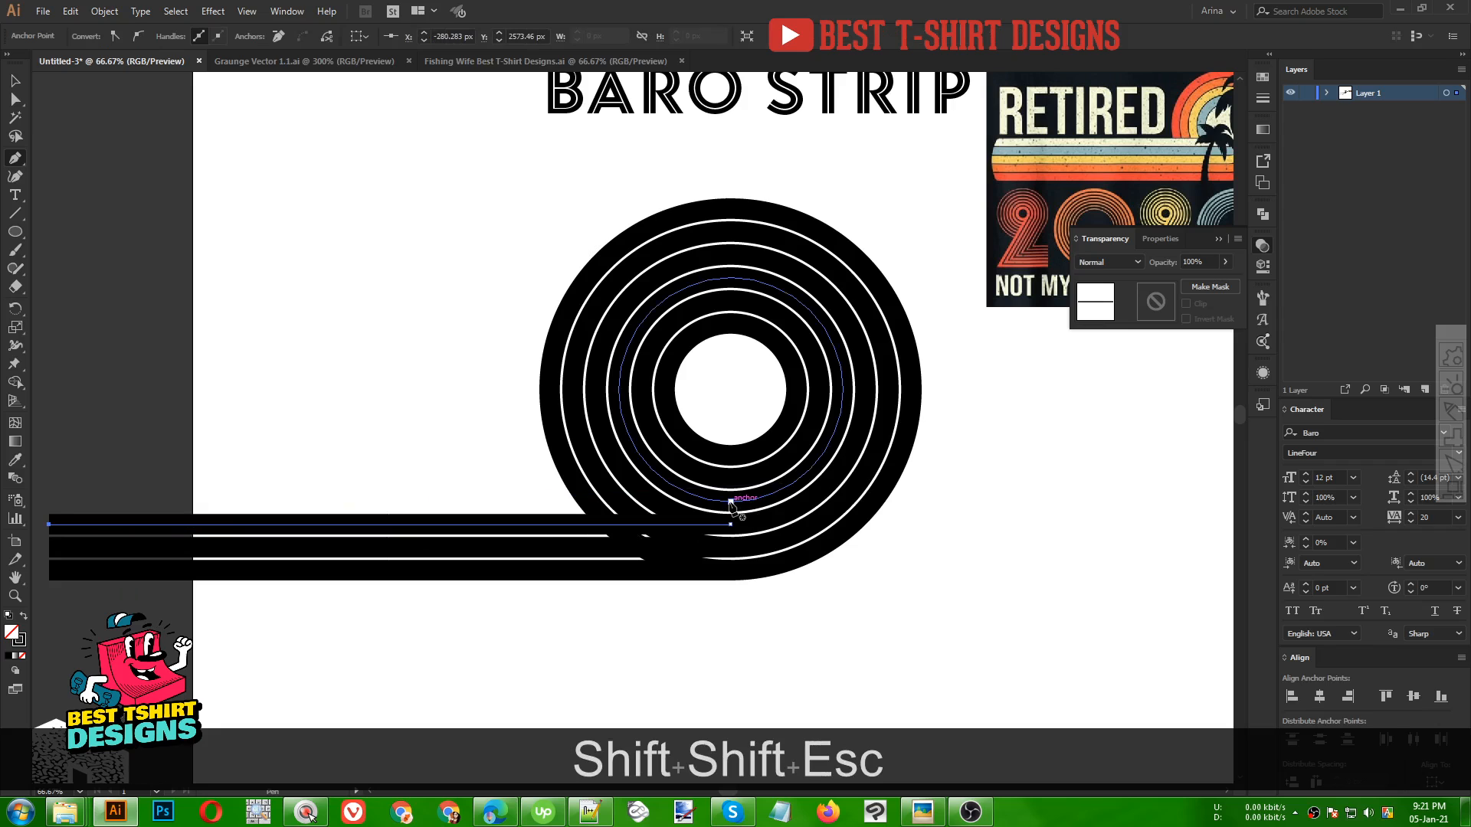
pyautogui.moveTo(730, 502); pyautogui.dragTo(52, 502)
pyautogui.press('Escape')
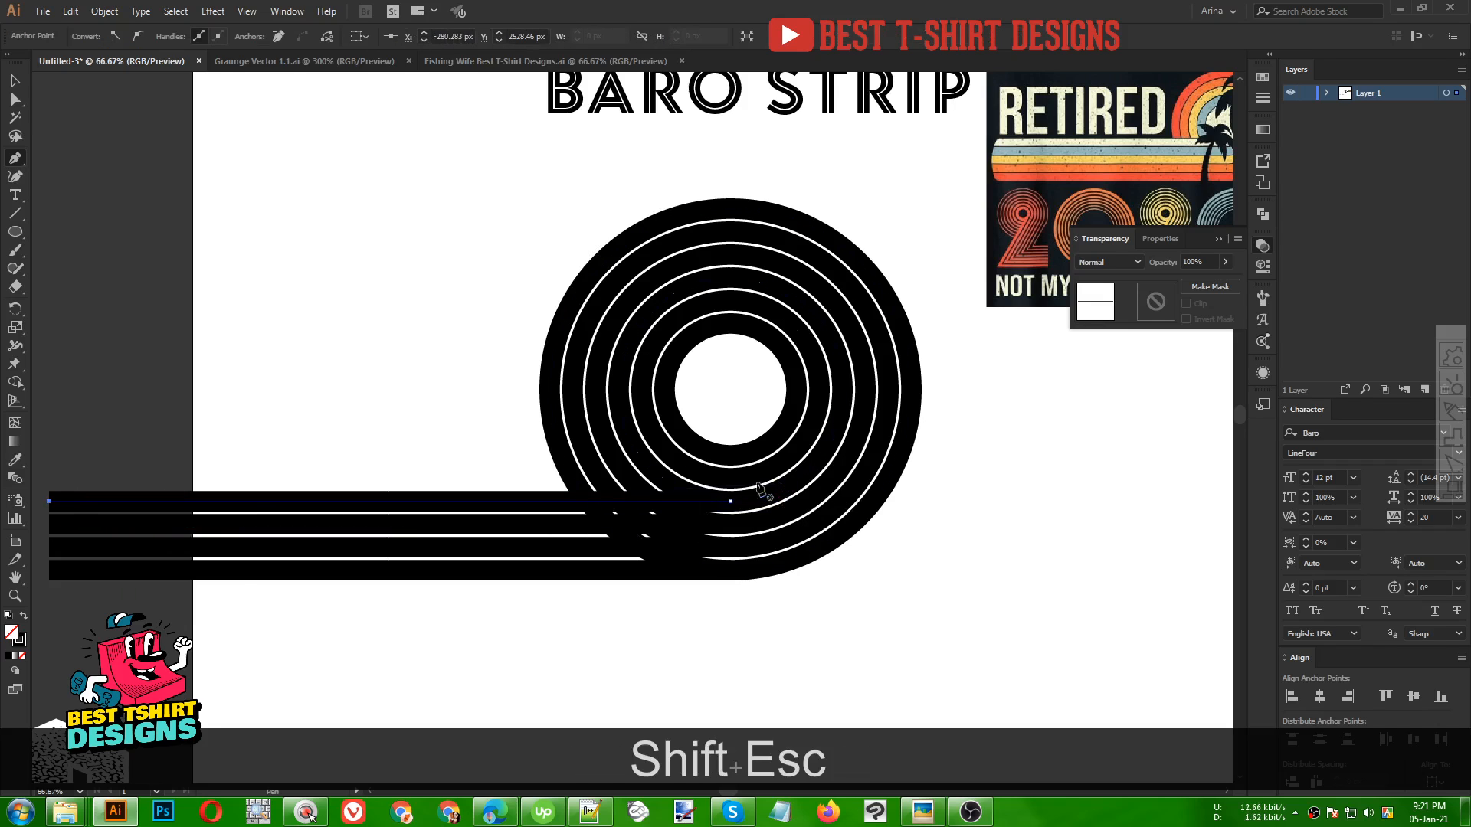
# Draw the last two horizontal Pen lines from the bottoms of the innermost rings extending left, then return to Selection
pyautogui.click(731, 478)
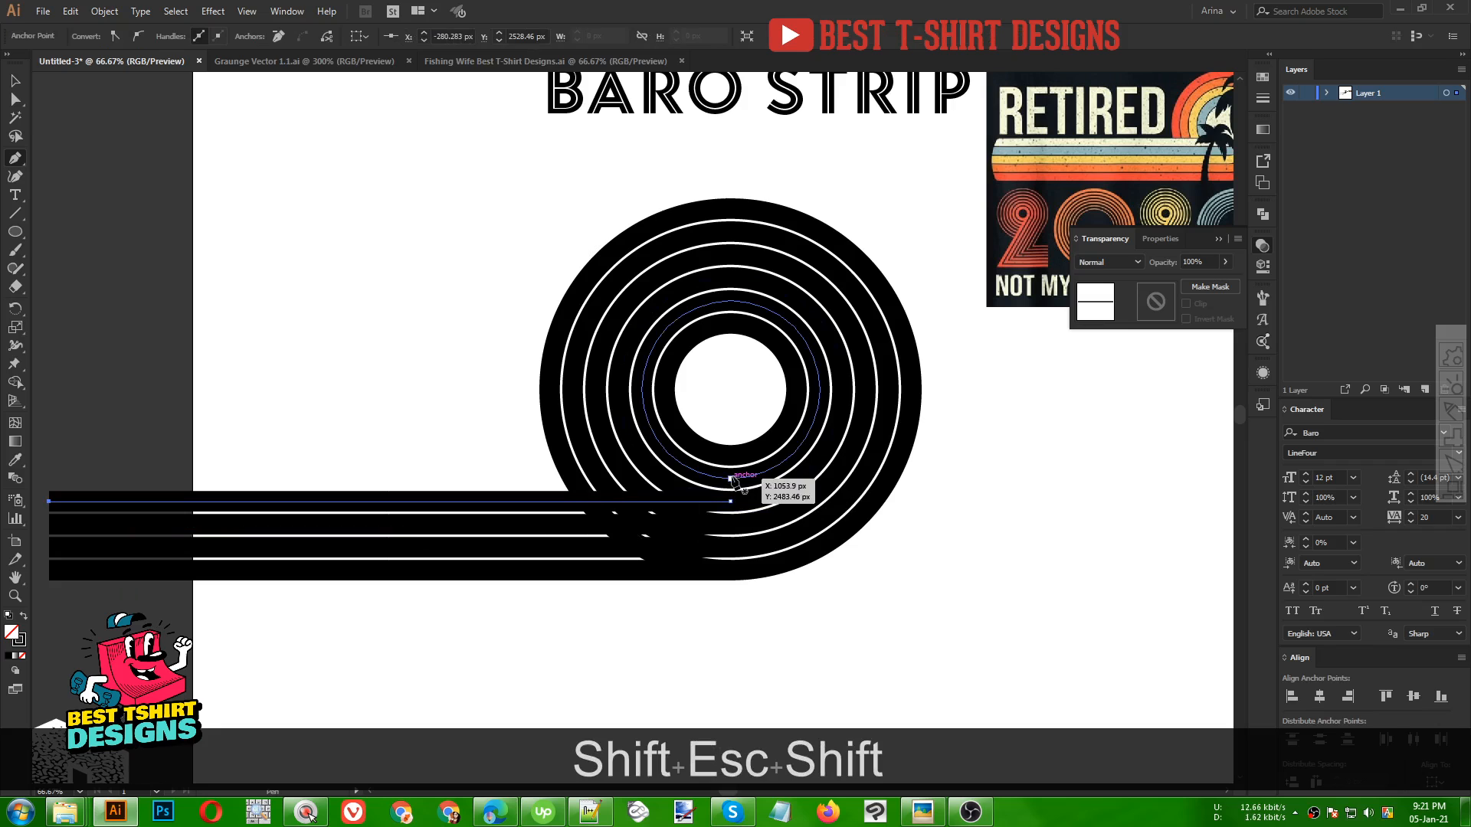
pyautogui.click(49, 478)
pyautogui.press('Escape')
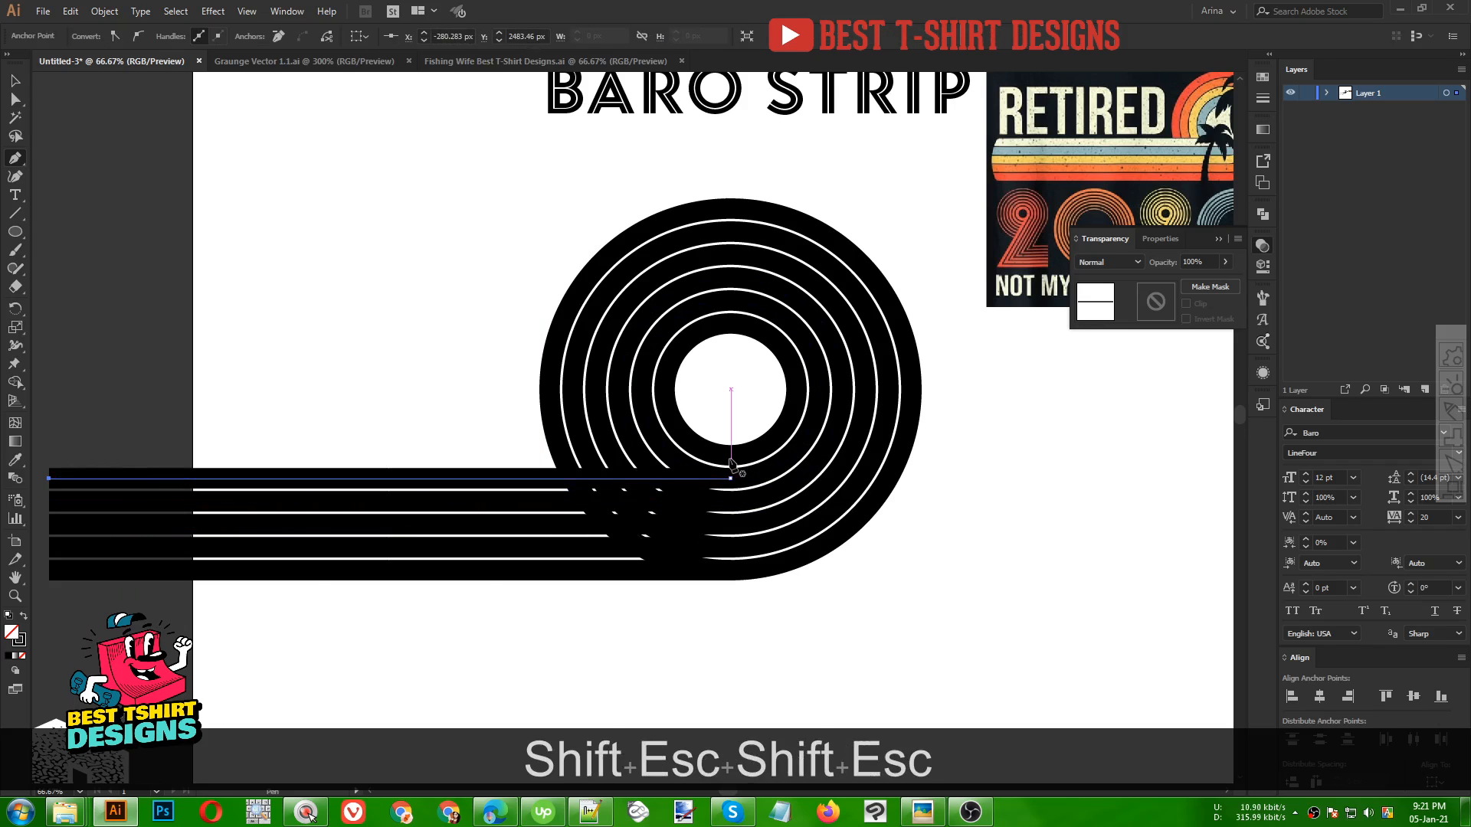
pyautogui.click(730, 455)
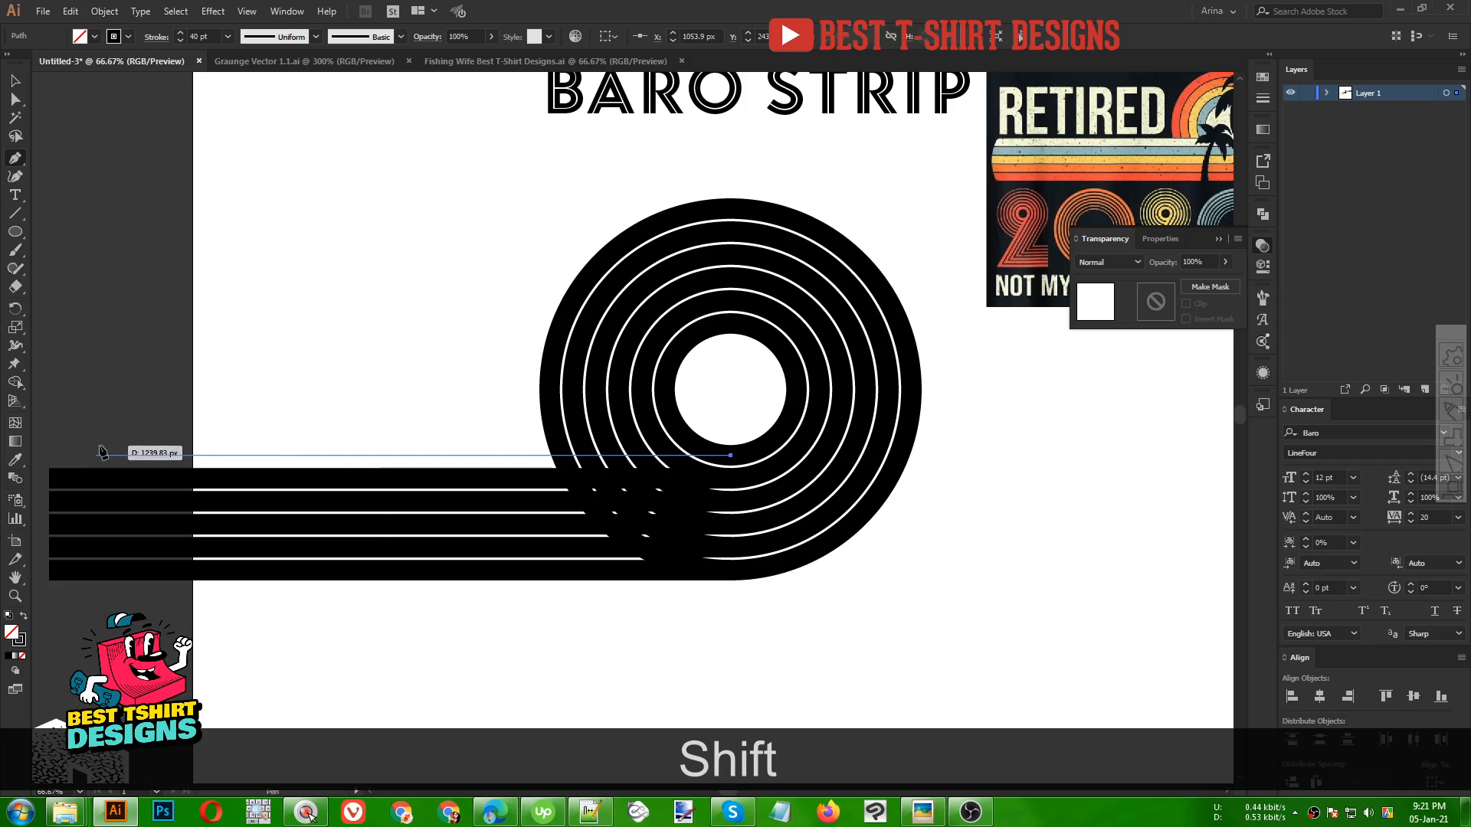
pyautogui.click(49, 455)
pyautogui.press('v')
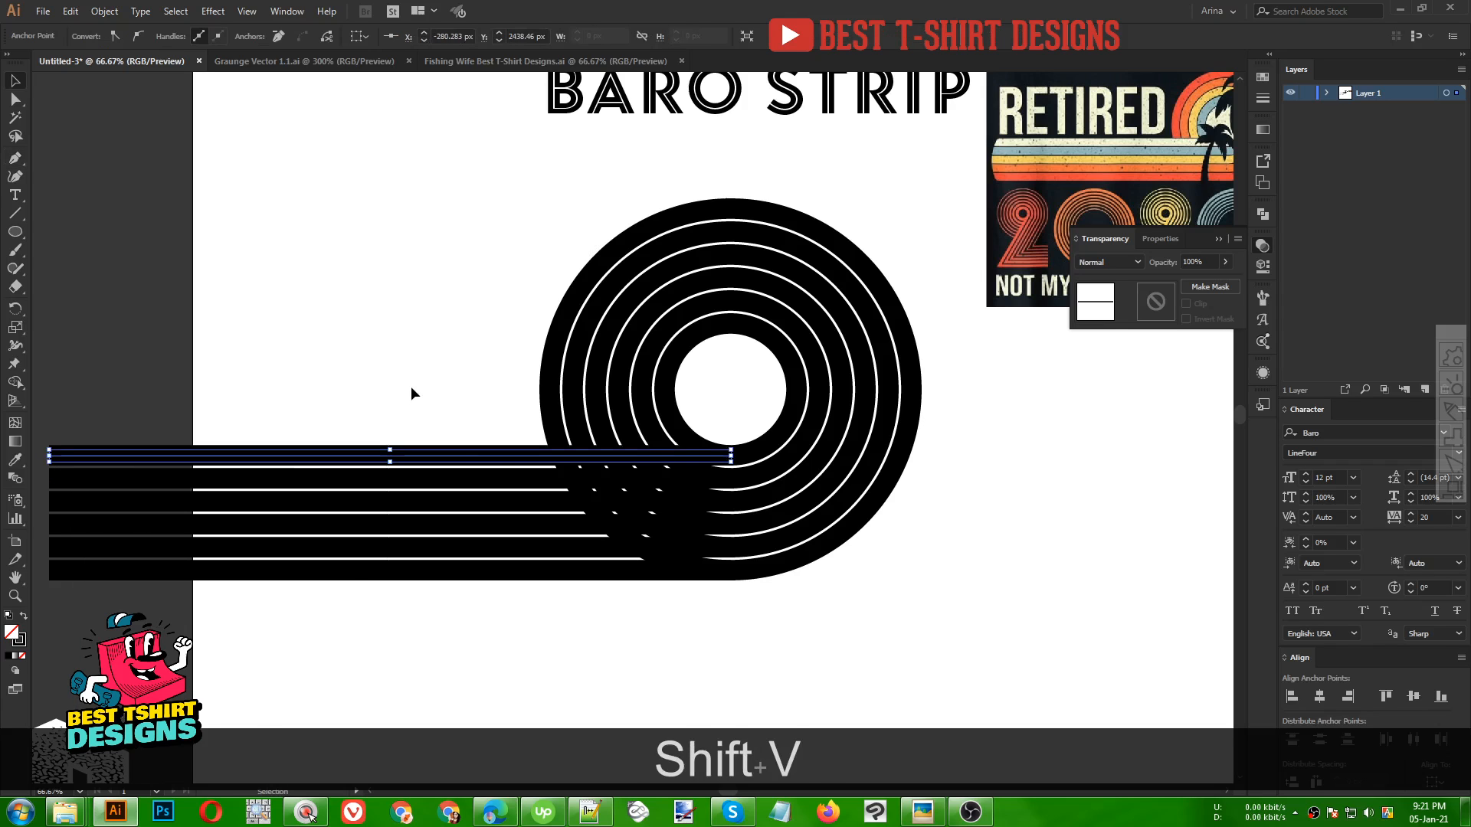
# Select all rings and lines, then with Shape Builder remove the small overlapping pieces where the lines cross the rings
pyautogui.click(410, 394)
pyautogui.scroll(-1, 480, 390)
pyautogui.moveTo(475, 361); pyautogui.dragTo(916, 640)
pyautogui.moveTo(687, 451); pyautogui.dragTo(912, 528)
pyautogui.scroll(1, 1103, 537)
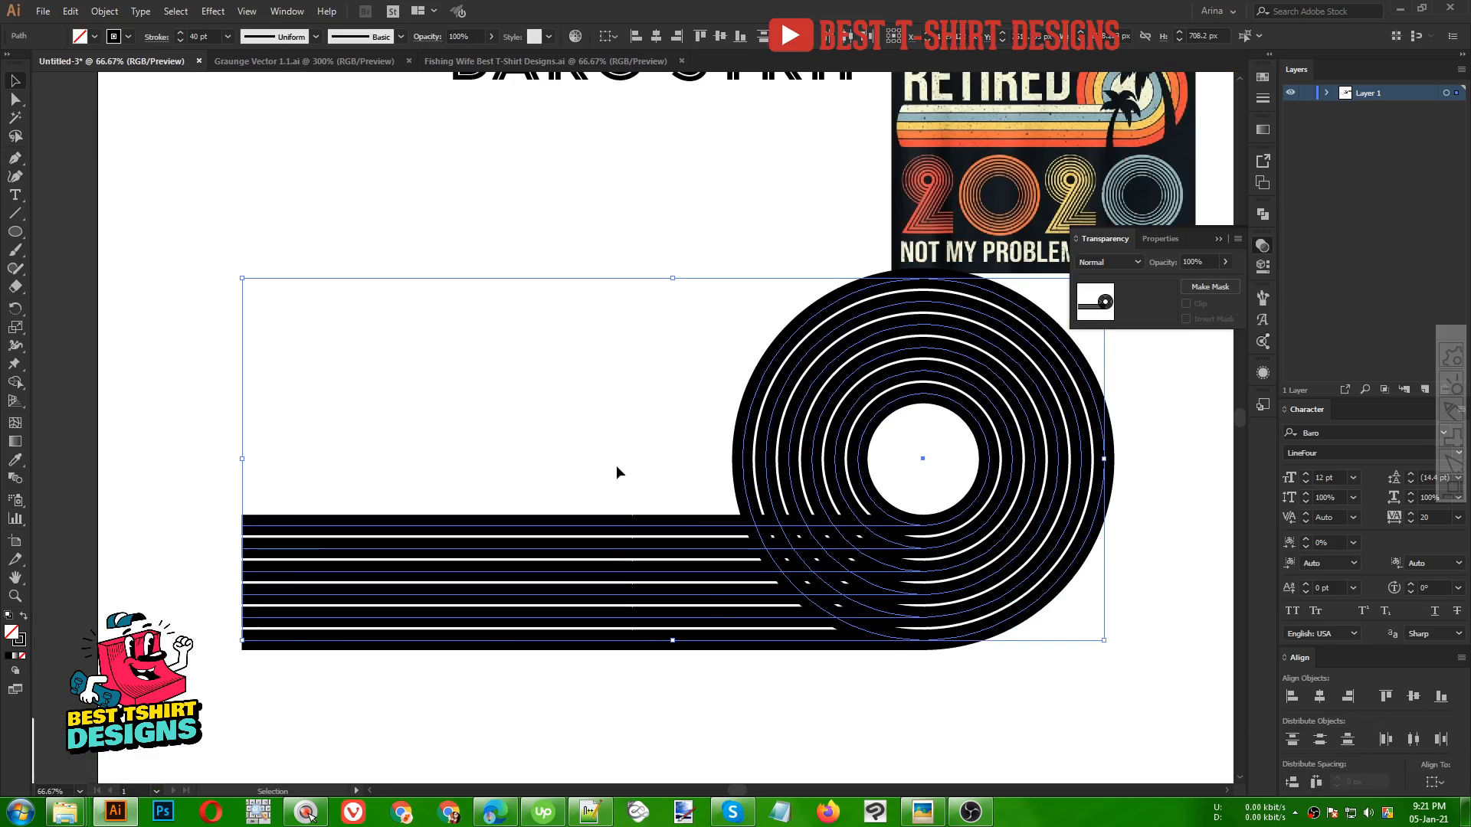
pyautogui.scroll(-1, 449, 412)
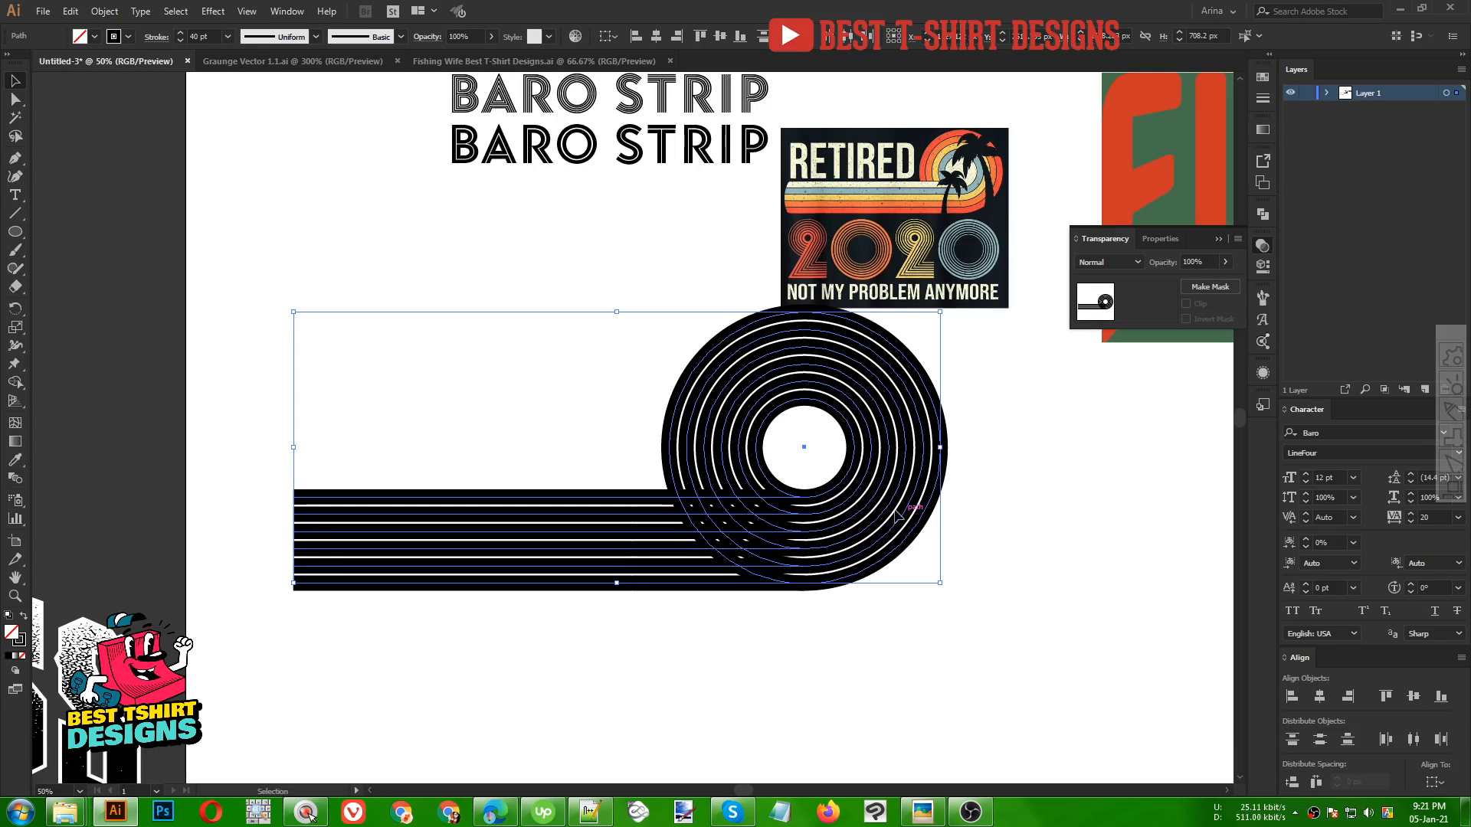
pyautogui.scroll(1, 858, 505)
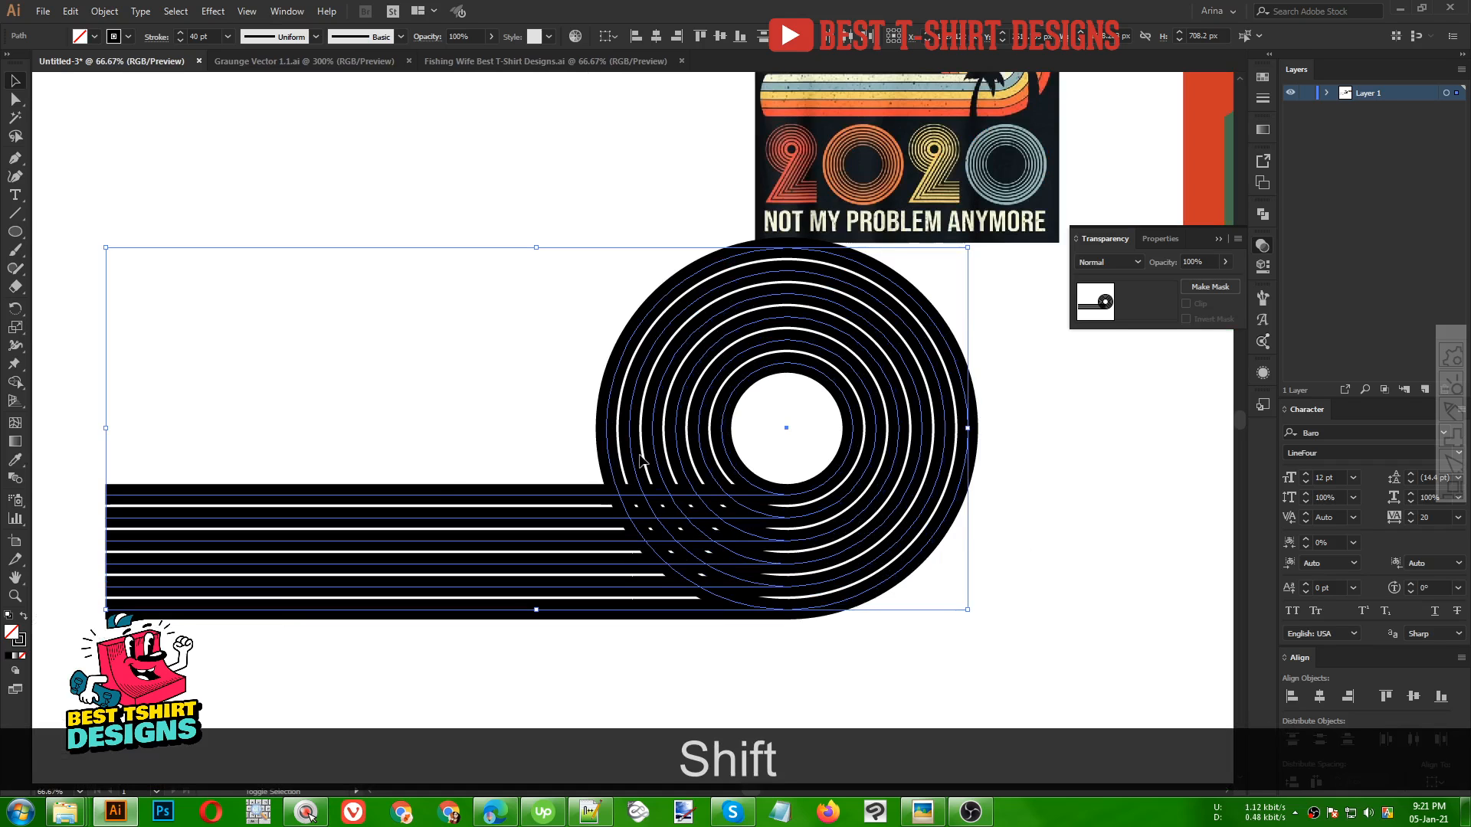
pyautogui.hotkey('shift', 'm')
pyautogui.scroll(1, 807, 528)
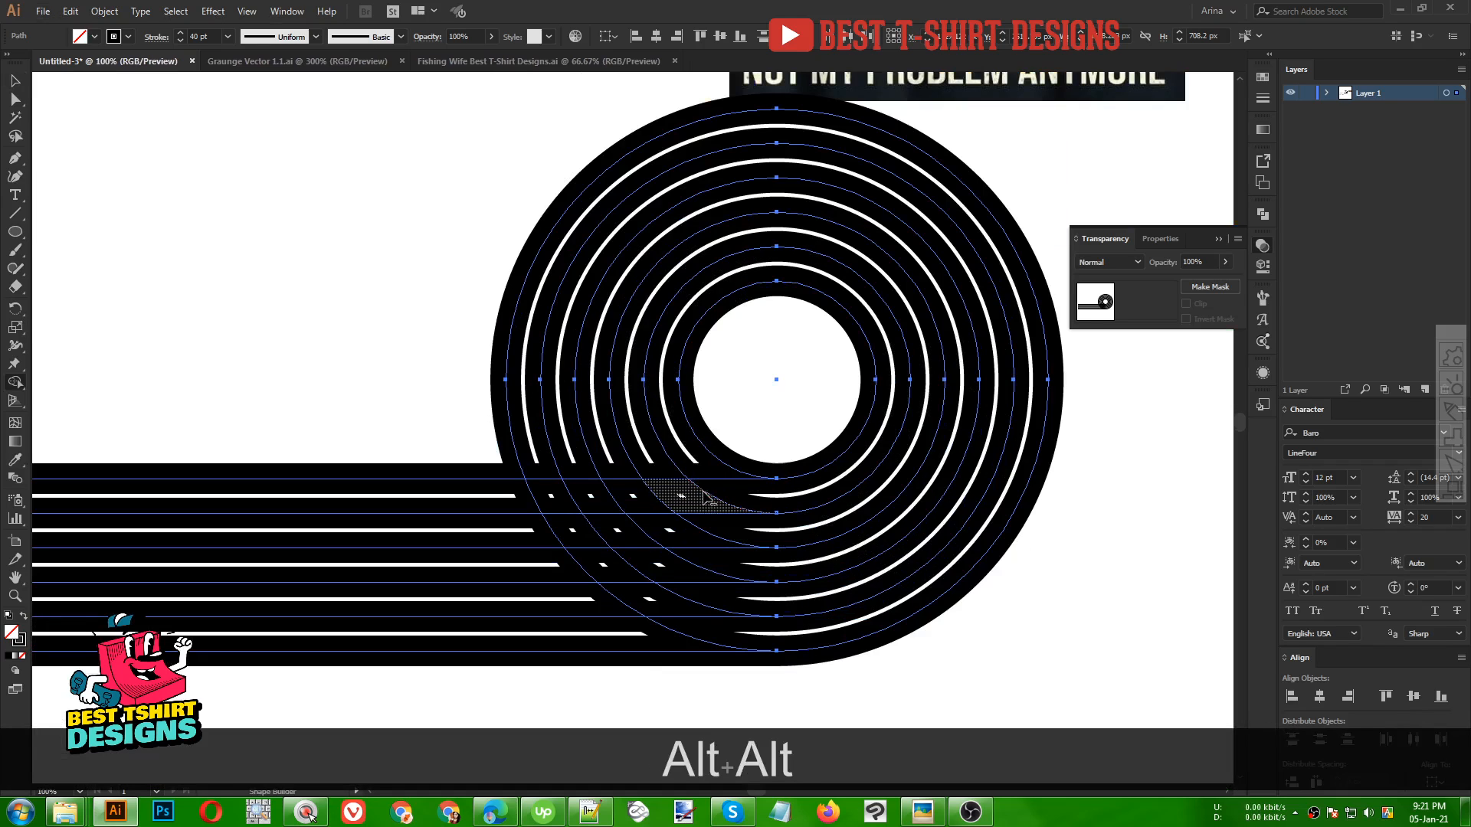
pyautogui.moveTo(703, 492); pyautogui.dragTo(509, 499)
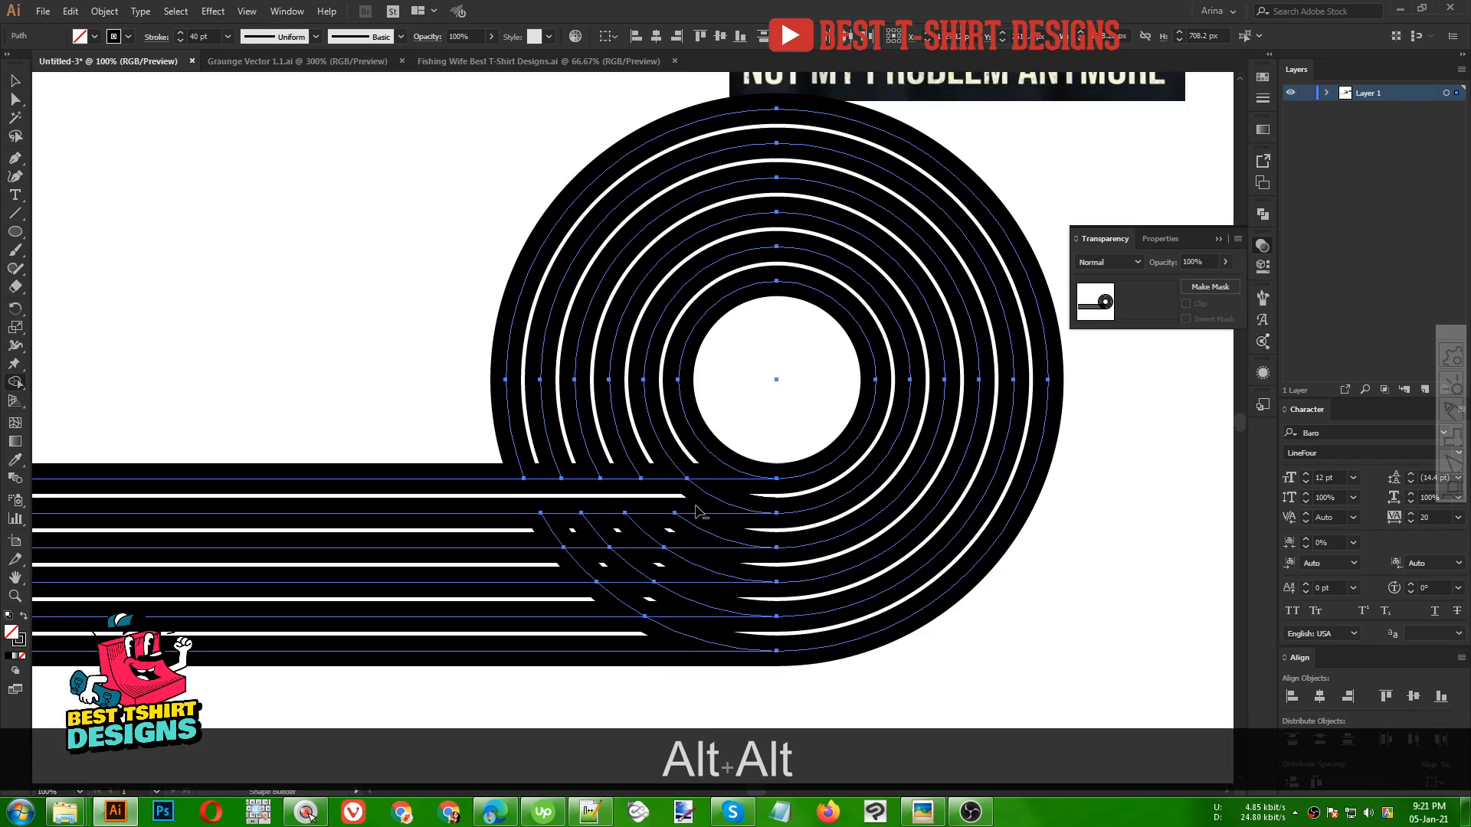
pyautogui.moveTo(725, 532); pyautogui.dragTo(522, 541)
pyautogui.moveTo(727, 568); pyautogui.dragTo(548, 572)
pyautogui.moveTo(700, 601)
pyautogui.mouseDown()
pyautogui.moveTo(731, 597)
pyautogui.moveTo(569, 602)
pyautogui.moveTo(742, 632)
pyautogui.moveTo(583, 636)
pyautogui.mouseUp()
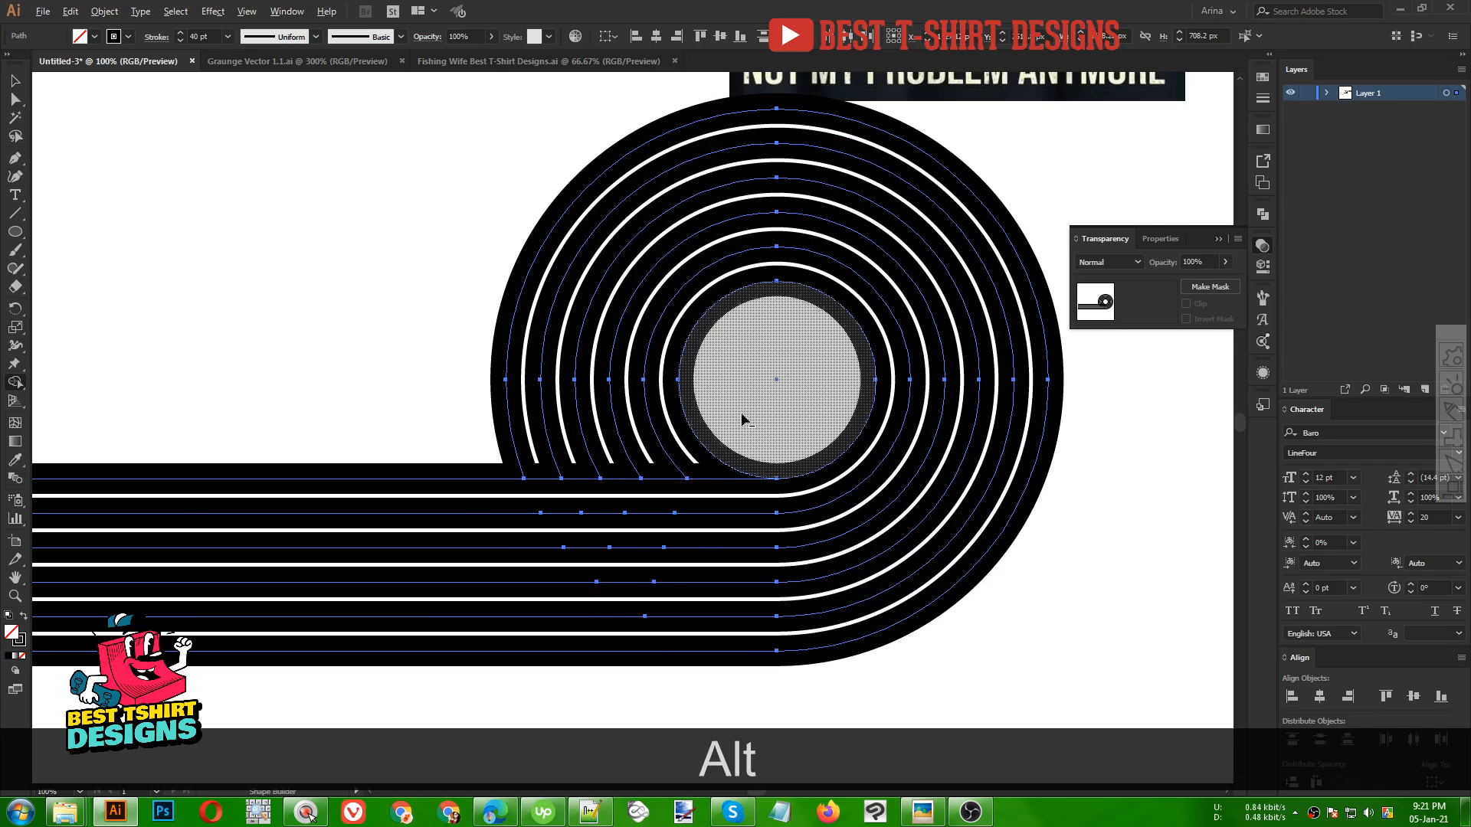
# Move the RETIRED 2020 reference image down beside the ring artwork
pyautogui.scroll(-2, 759, 417)
pyautogui.press('v')
pyautogui.click(771, 591)
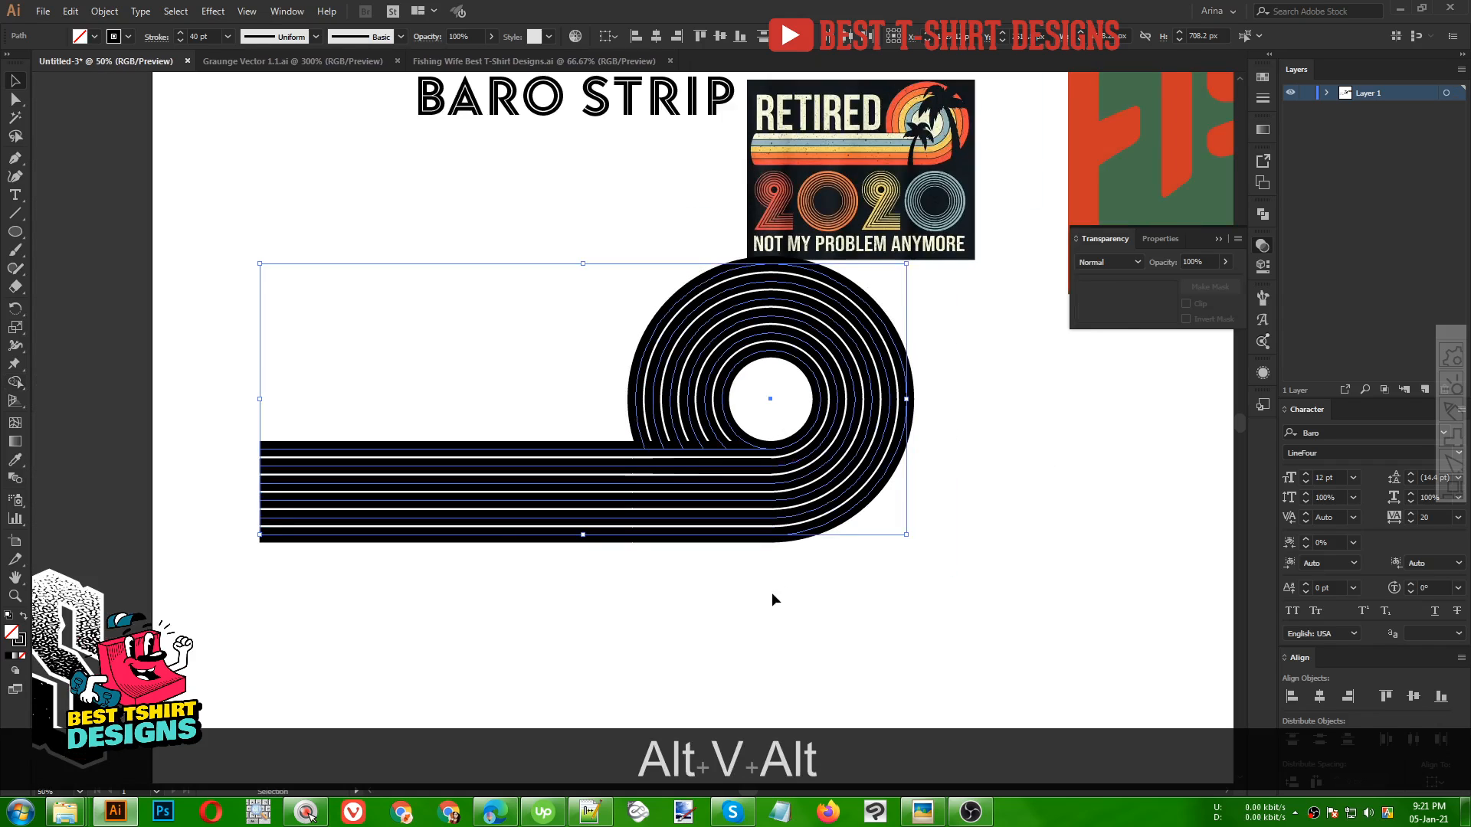
pyautogui.scroll(1, 926, 596)
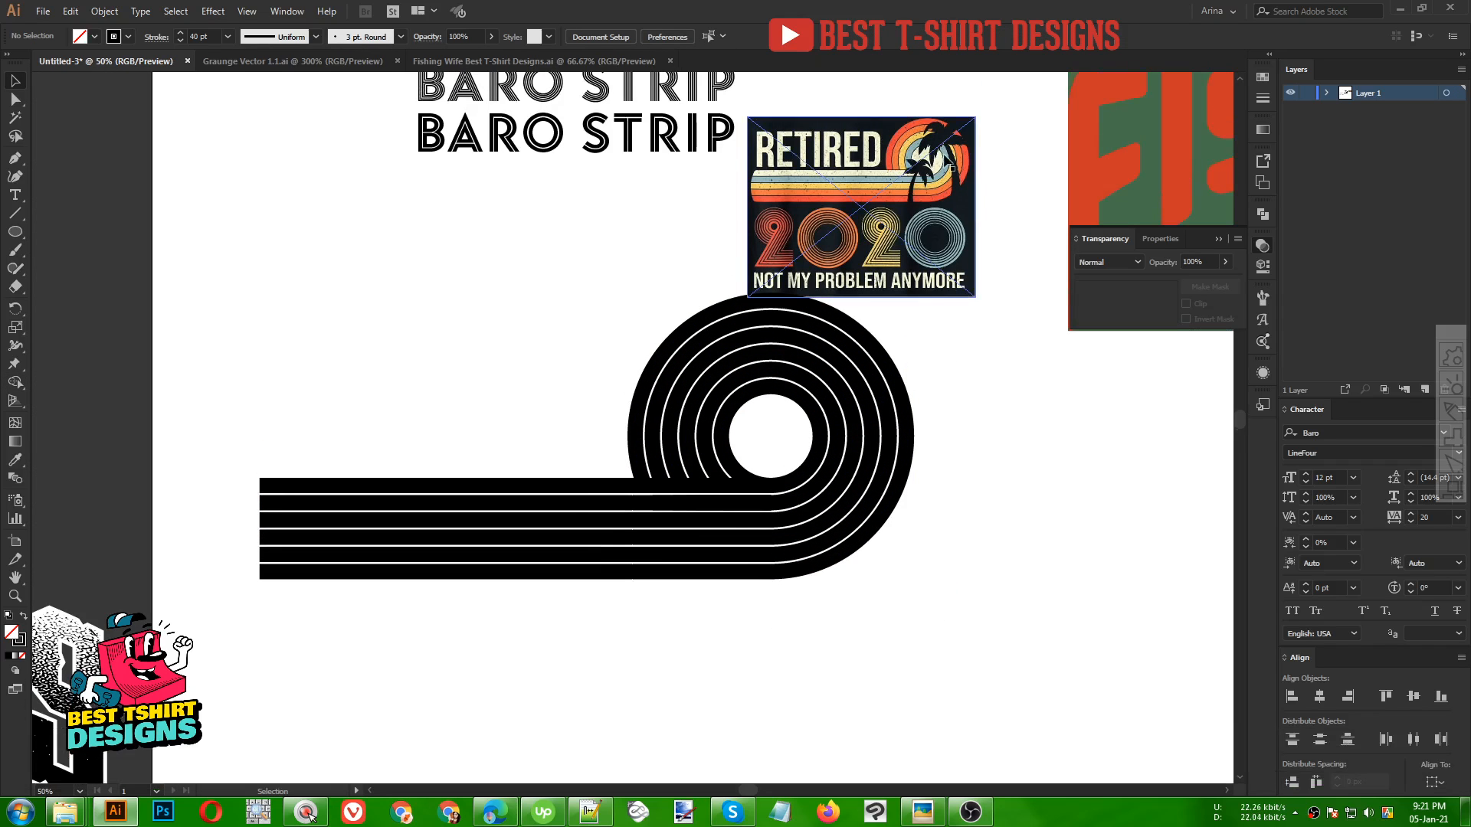
pyautogui.moveTo(904, 137); pyautogui.dragTo(490, 275)
# Select the whole ring-and-line artwork and expand it into filled shapes
pyautogui.moveTo(613, 262); pyautogui.dragTo(929, 657)
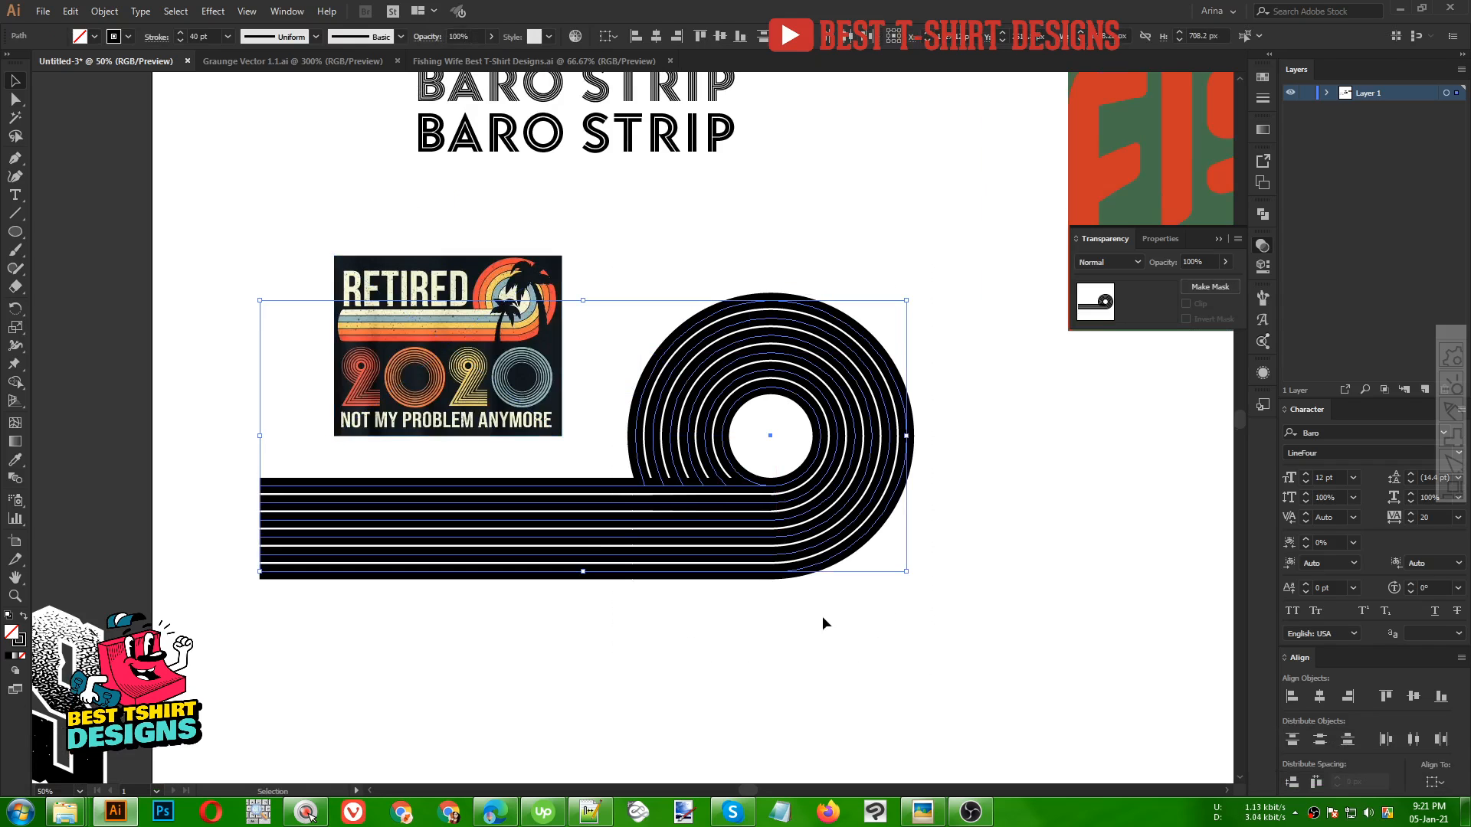
pyautogui.click(104, 11)
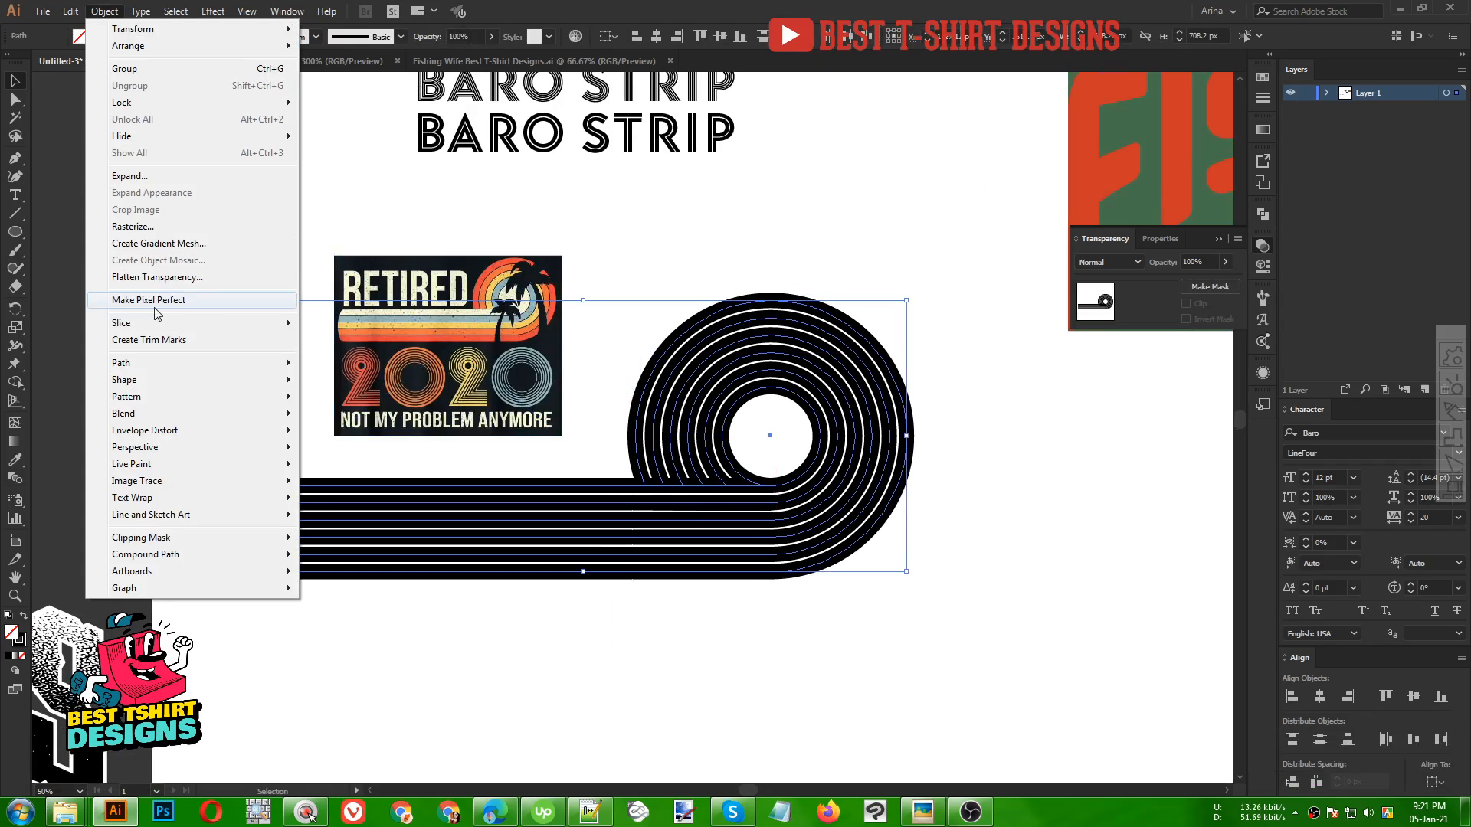
pyautogui.click(135, 177)
pyautogui.click(411, 440)
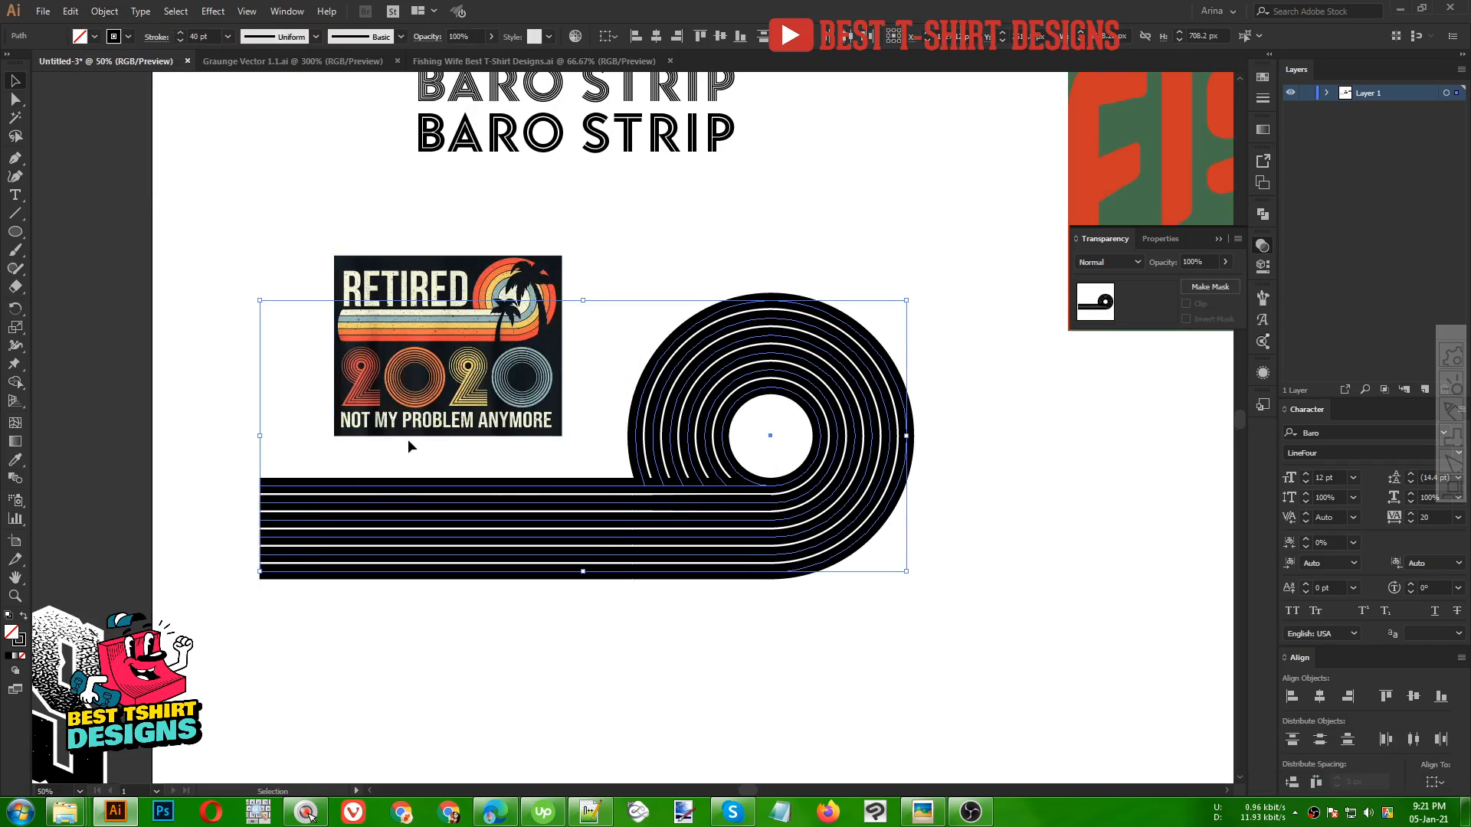
pyautogui.scroll(1, 715, 327)
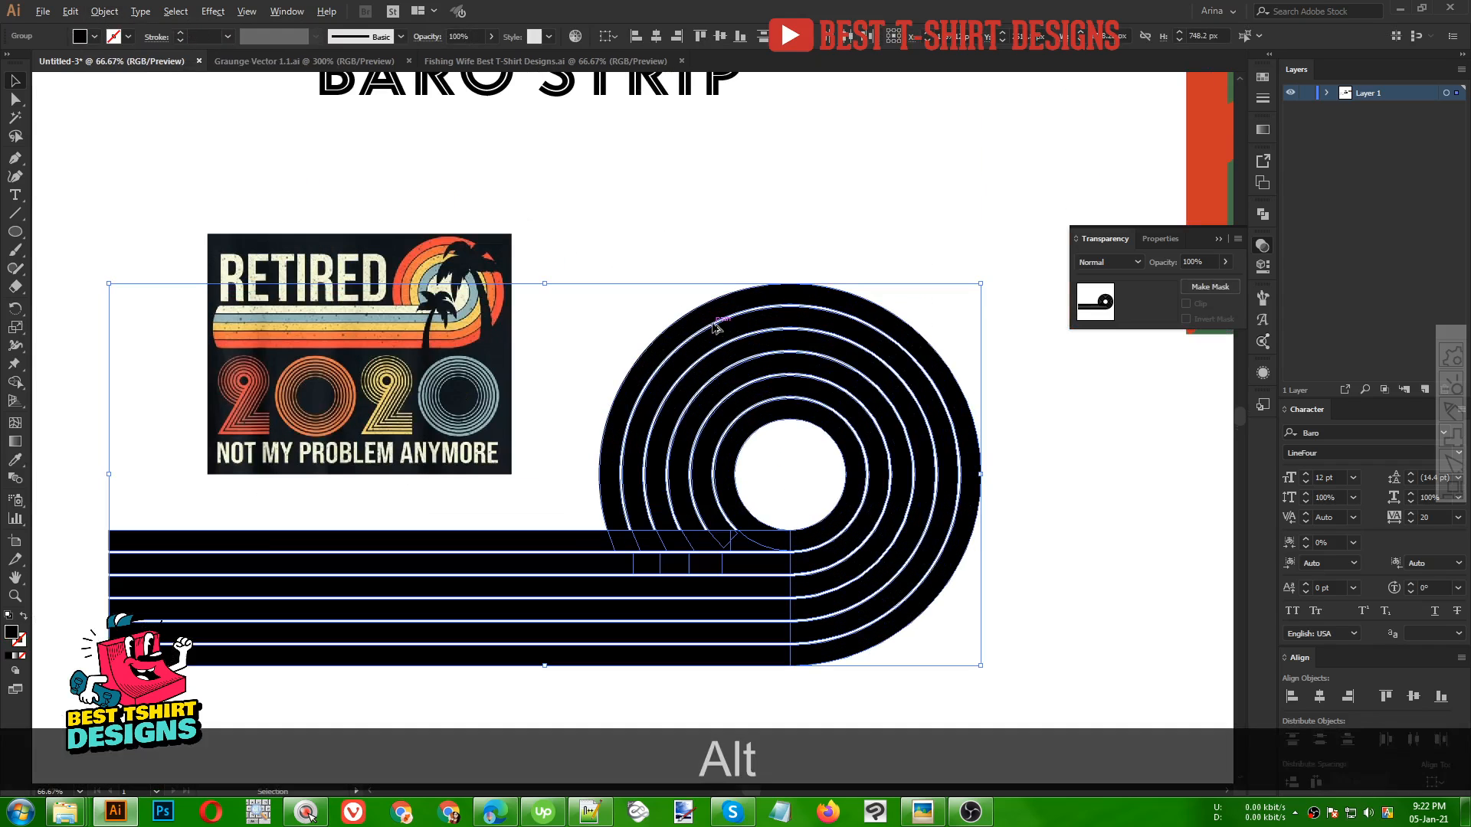
# Fill the innermost ring and top line with the cream colour sampled from the reference image
pyautogui.click(790, 498)
pyautogui.click(788, 540)
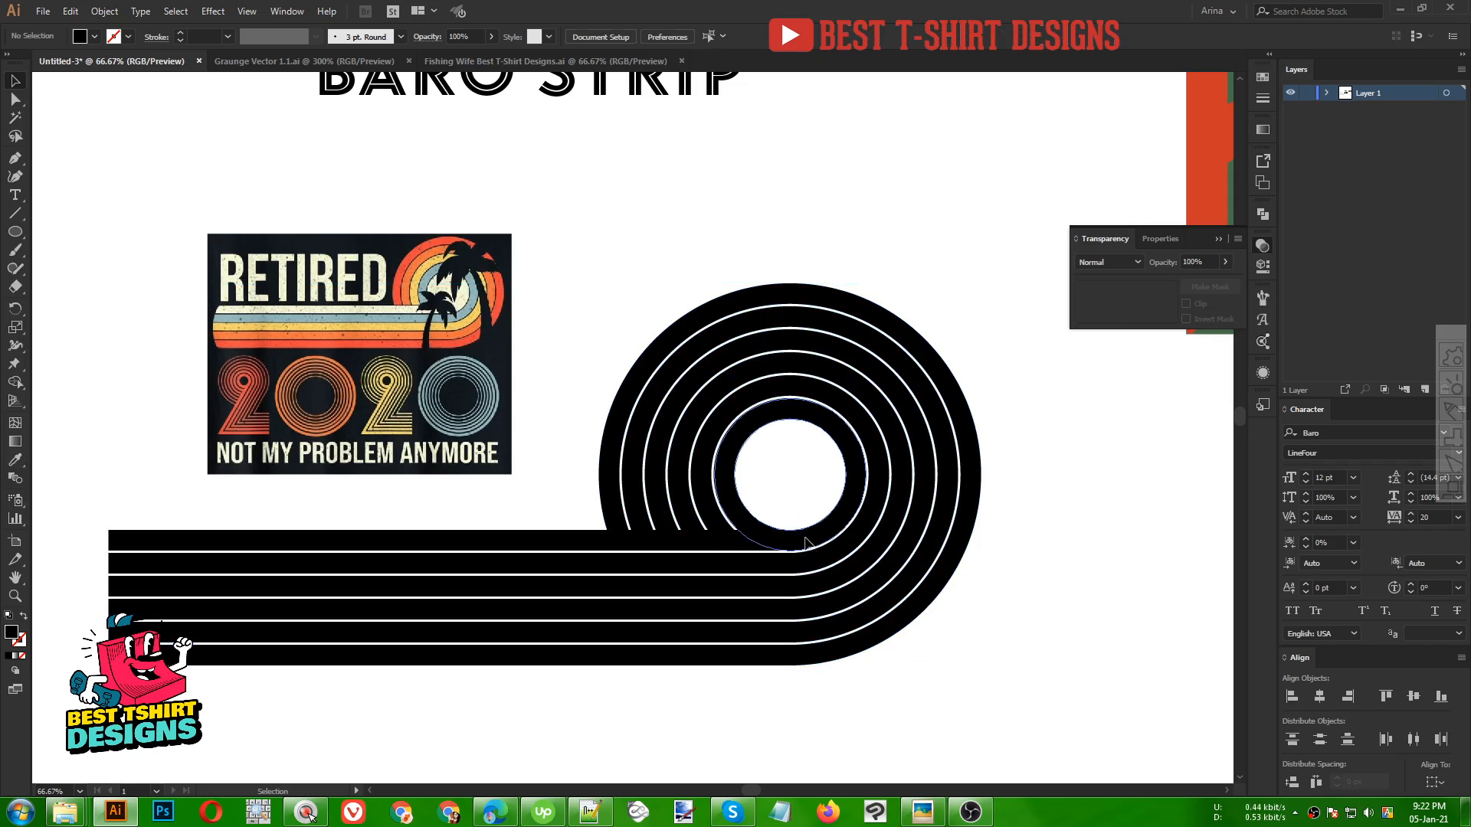
pyautogui.keyDown('shift'); pyautogui.click(580, 537); pyautogui.keyUp('shift')
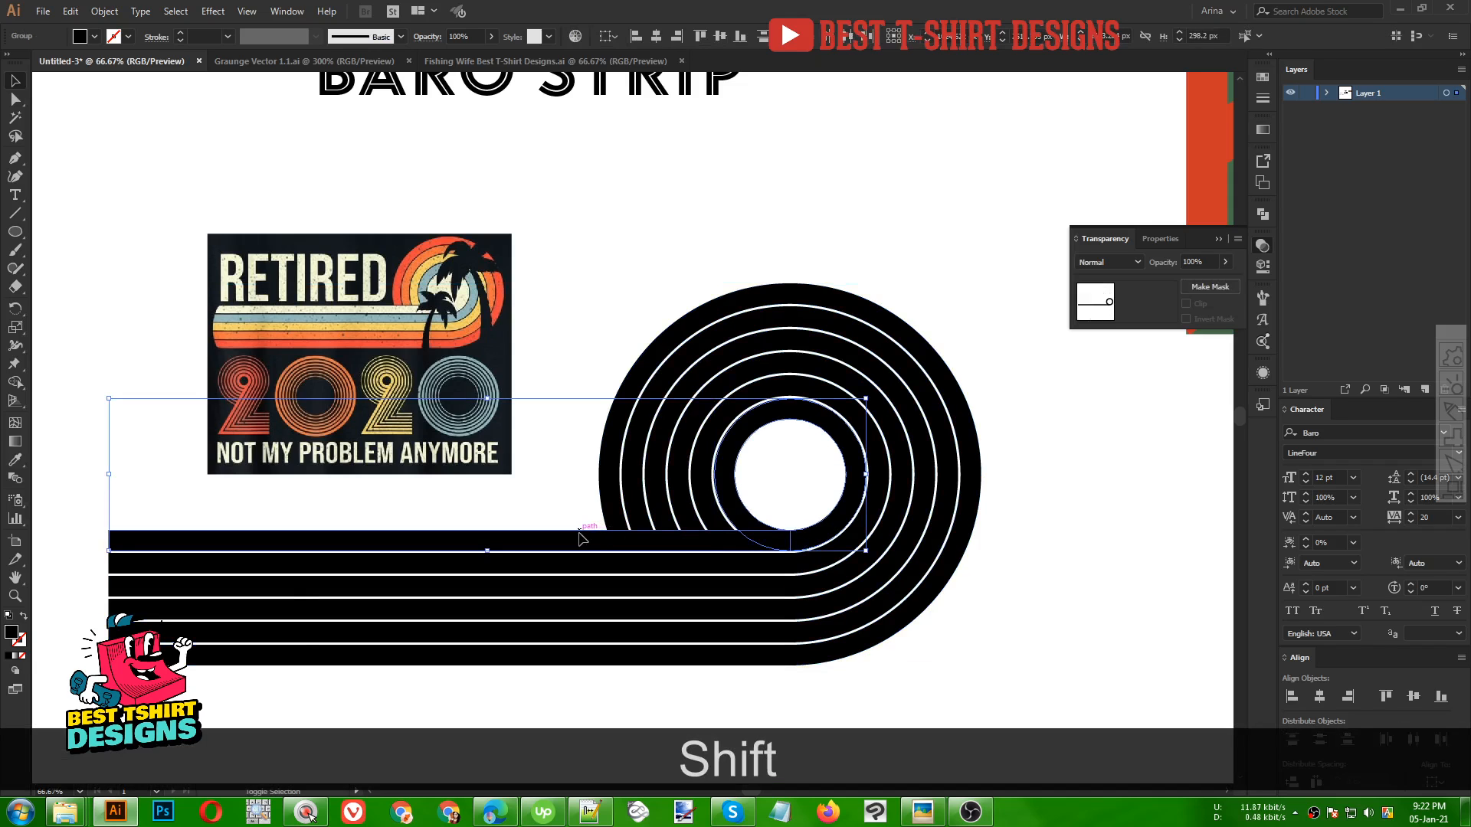
pyautogui.press('i')
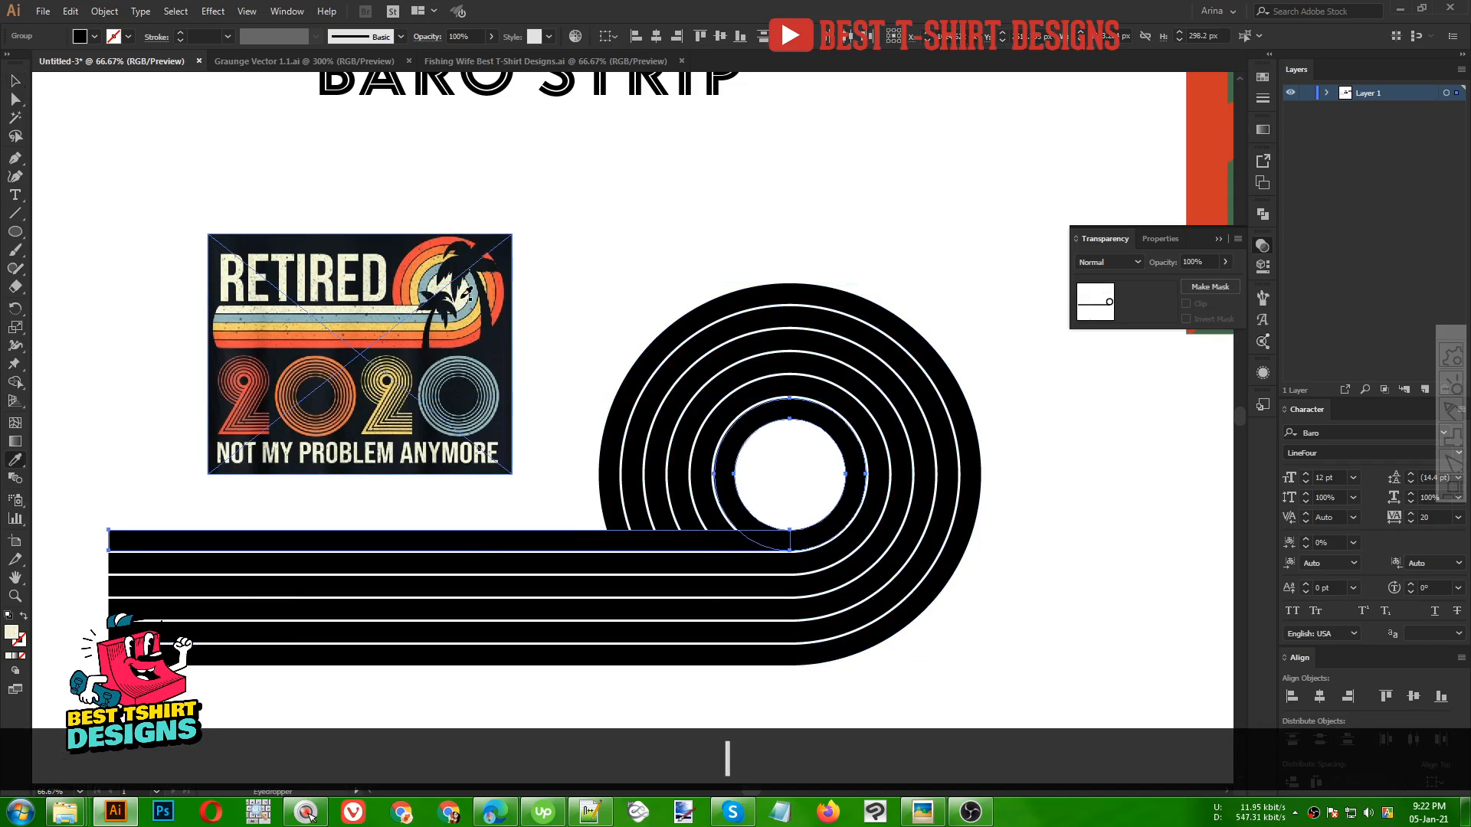
pyautogui.click(464, 297)
# Fill the second ring and its line with the blue-grey colour sampled from the reference image
pyautogui.press('v')
pyautogui.click(827, 556)
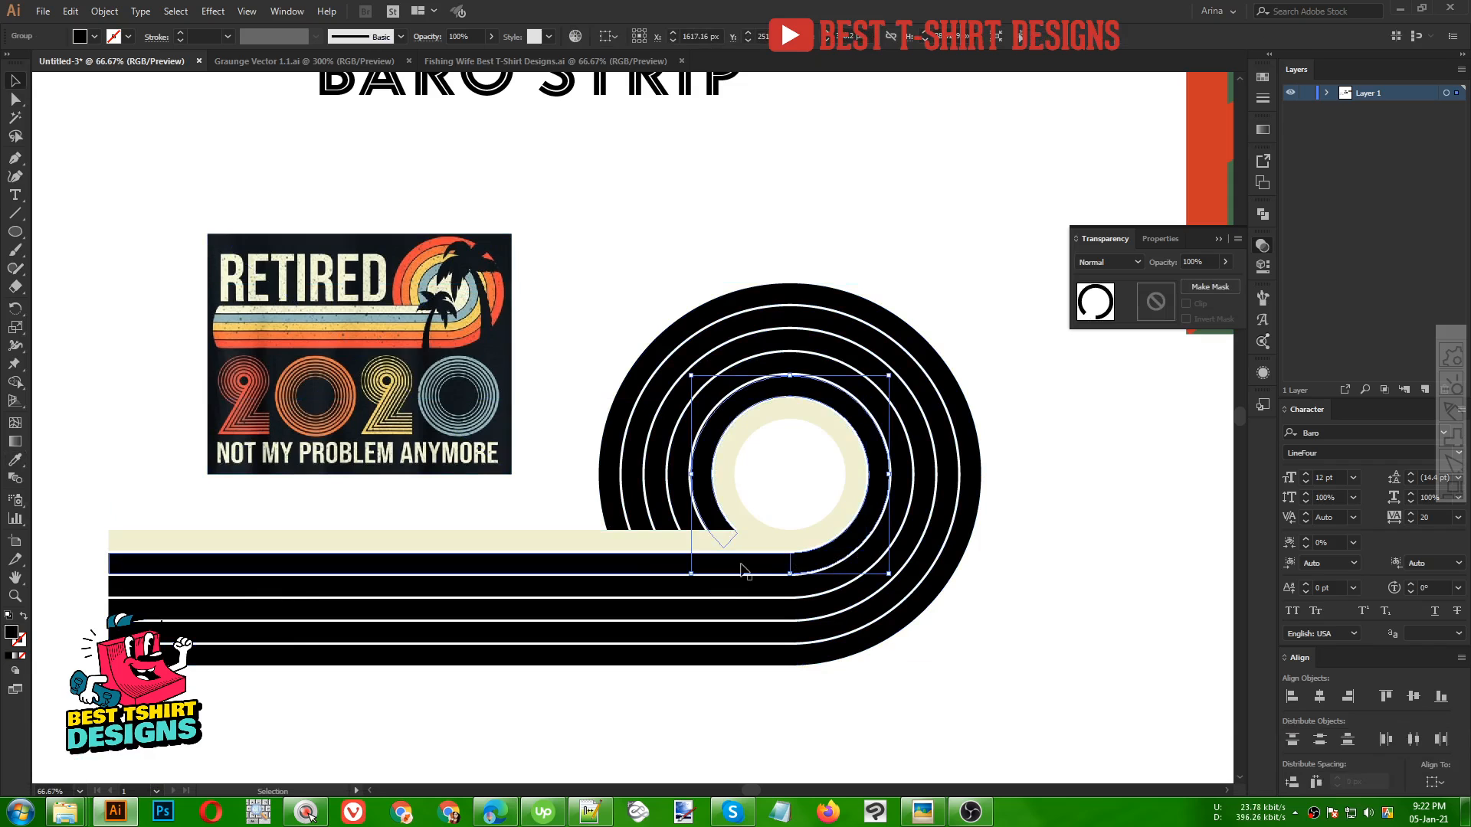
pyautogui.keyDown('shift'); pyautogui.click(632, 569); pyautogui.keyUp('shift')
pyautogui.hotkey('shift', 'i')
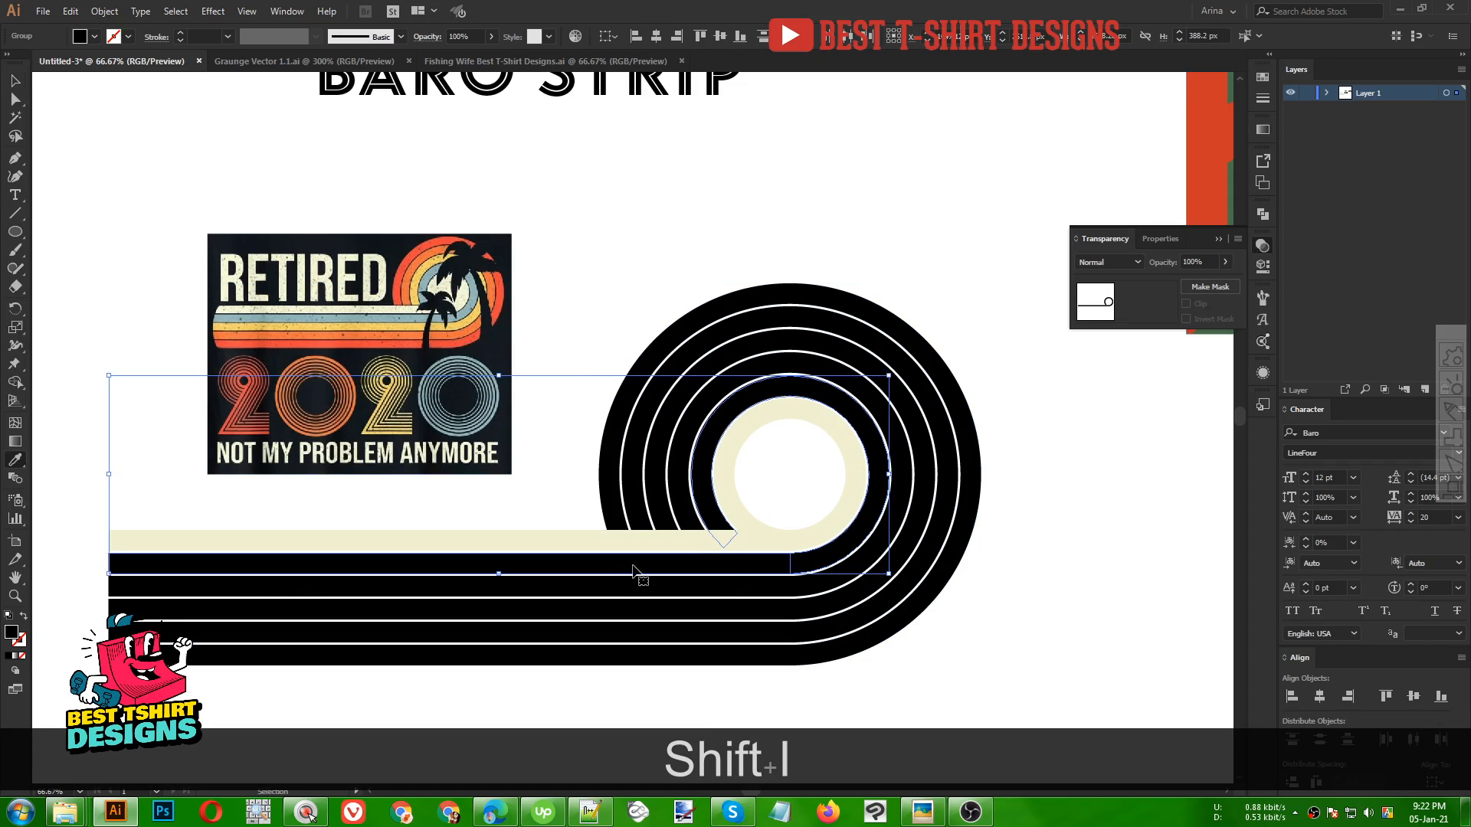
pyautogui.click(475, 288)
pyautogui.press('v')
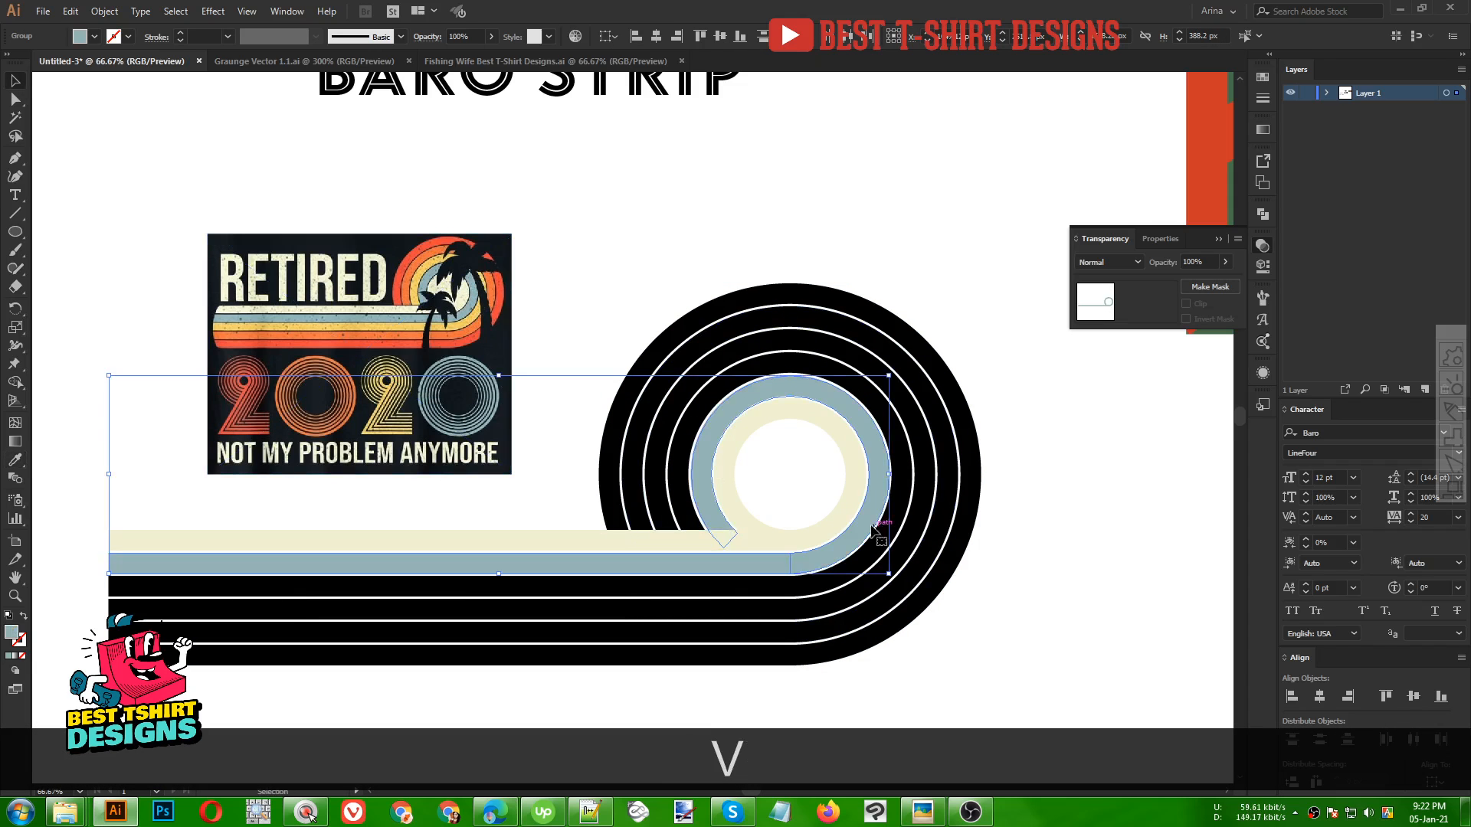
# Fill the third ring and its line with the yellow sampled from the reference image
pyautogui.click(877, 545)
pyautogui.keyDown('shift'); pyautogui.click(732, 589); pyautogui.keyUp('shift')
pyautogui.keyDown('shift'); pyautogui.click(714, 591); pyautogui.keyUp('shift')
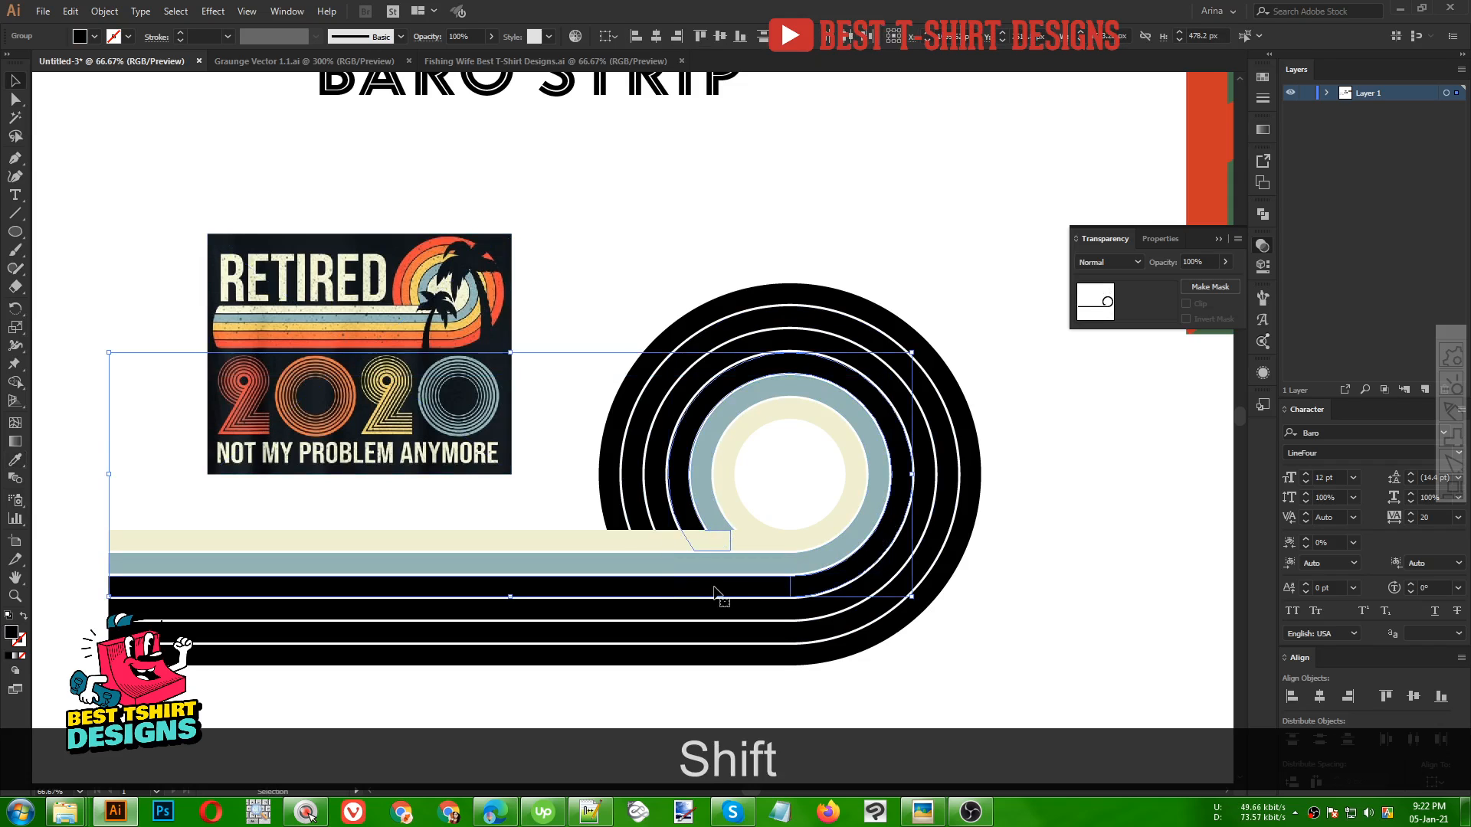
pyautogui.press('i')
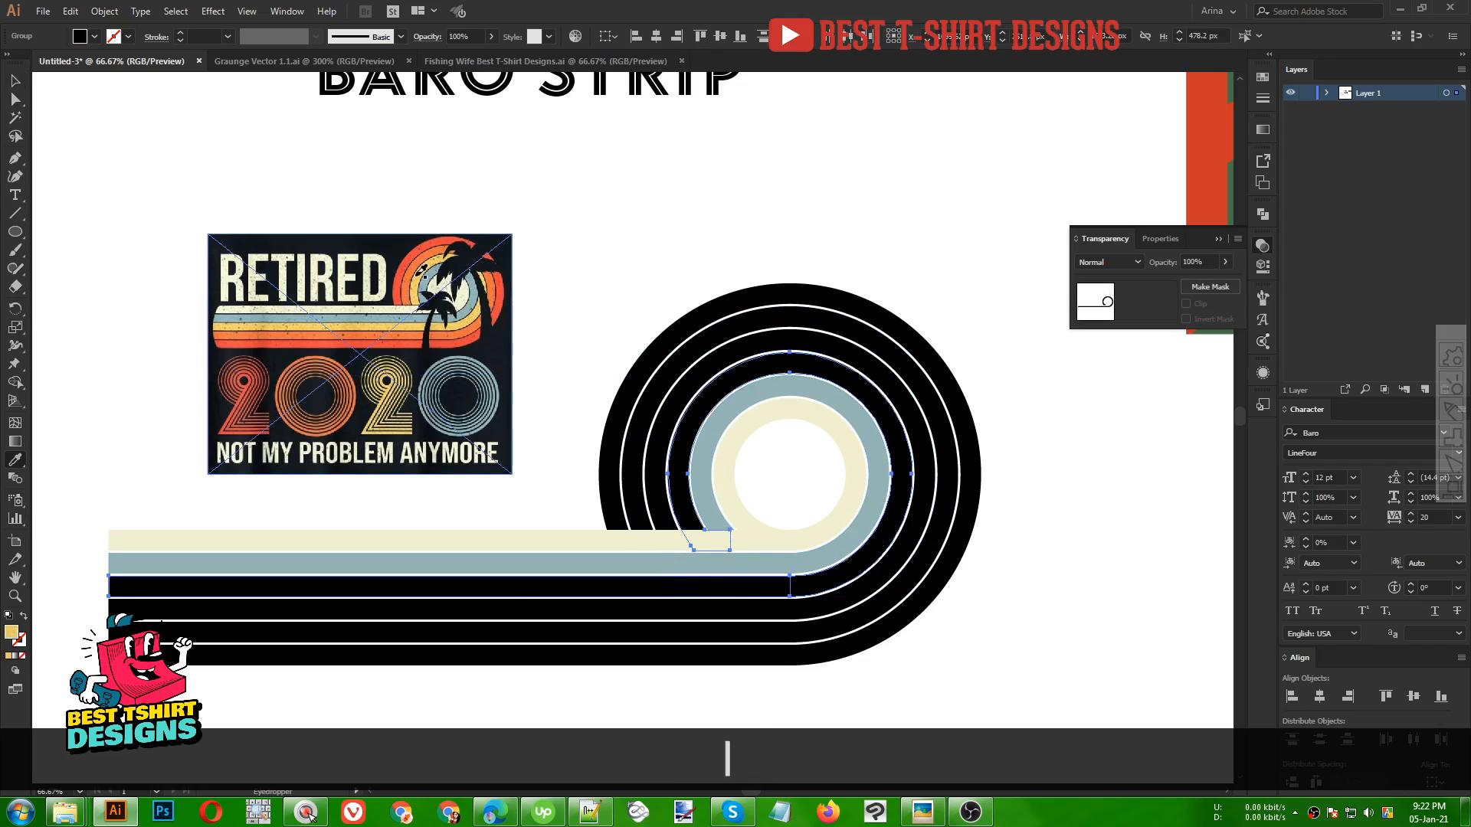
pyautogui.click(421, 273)
pyautogui.press('v')
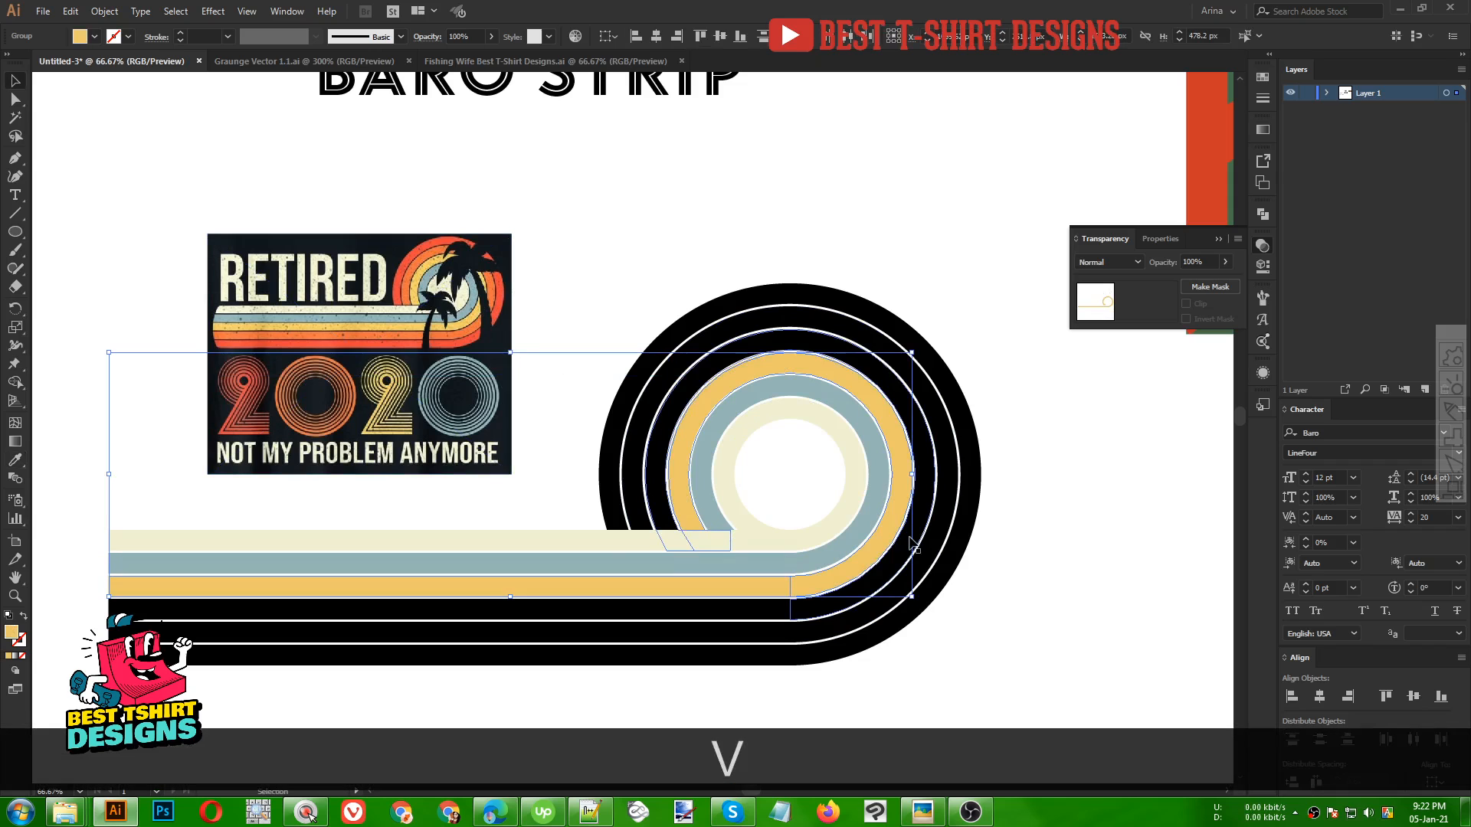
# Fill the fourth ring and its line with the orange sampled from the reference image
pyautogui.click(913, 546)
pyautogui.keyDown('shift'); pyautogui.click(561, 611); pyautogui.keyUp('shift')
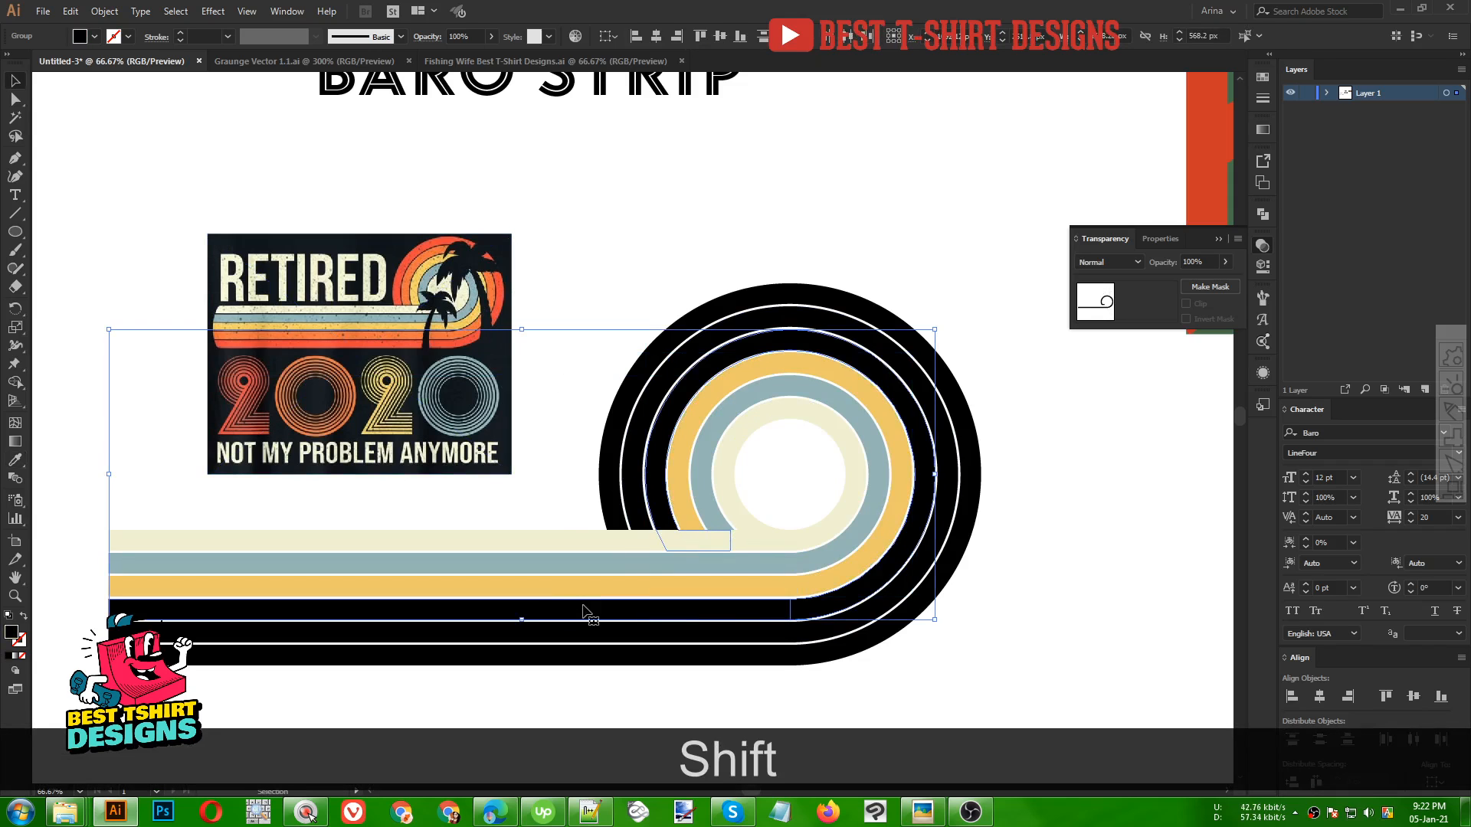
pyautogui.hotkey('shift', 'i')
pyautogui.click(406, 281)
pyautogui.press('v')
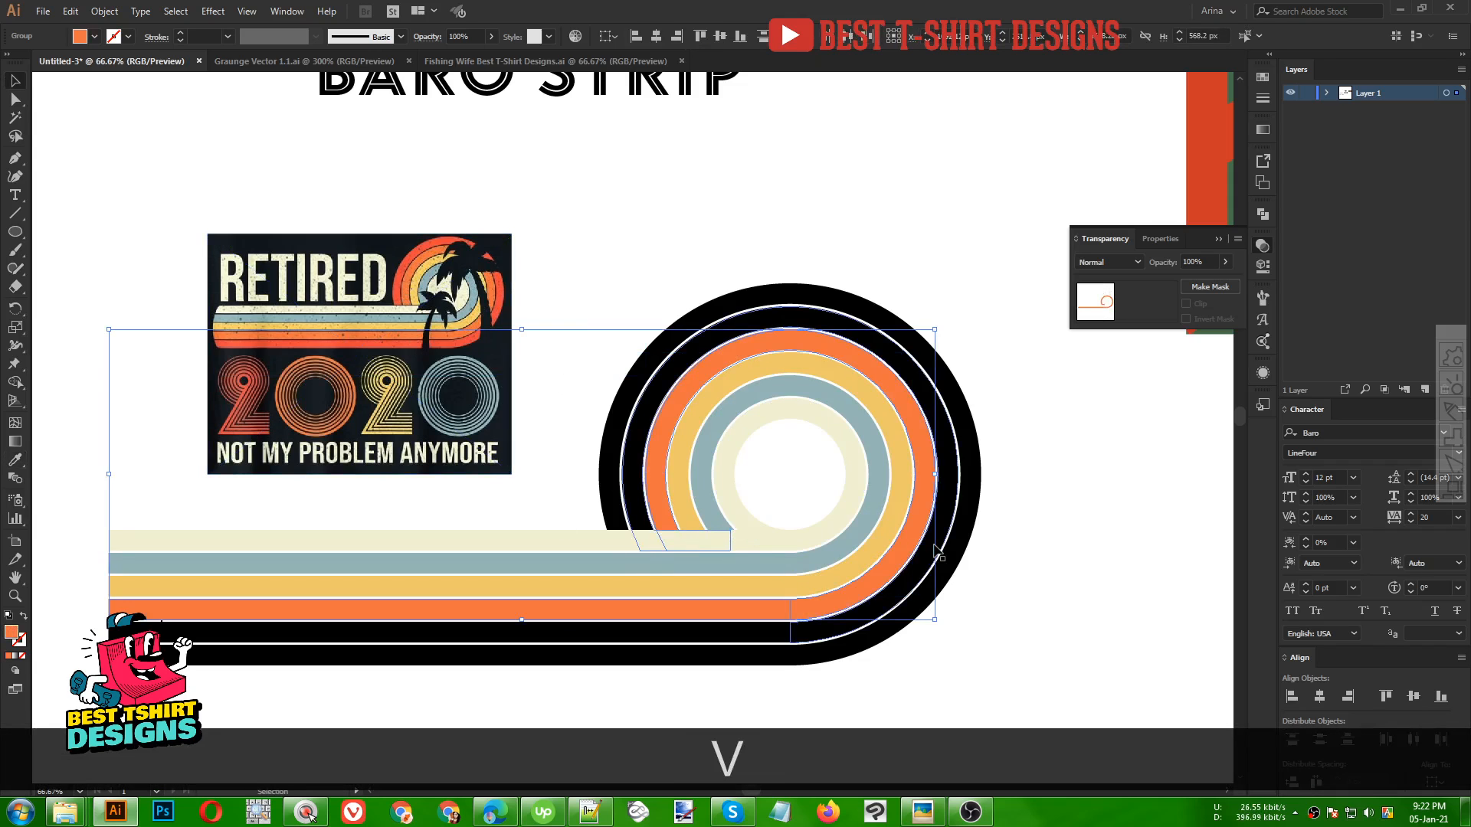
# Fill the fifth ring and its line with the coral red sampled from the reference image
pyautogui.click(676, 640)
pyautogui.hotkey('shift', 'i')
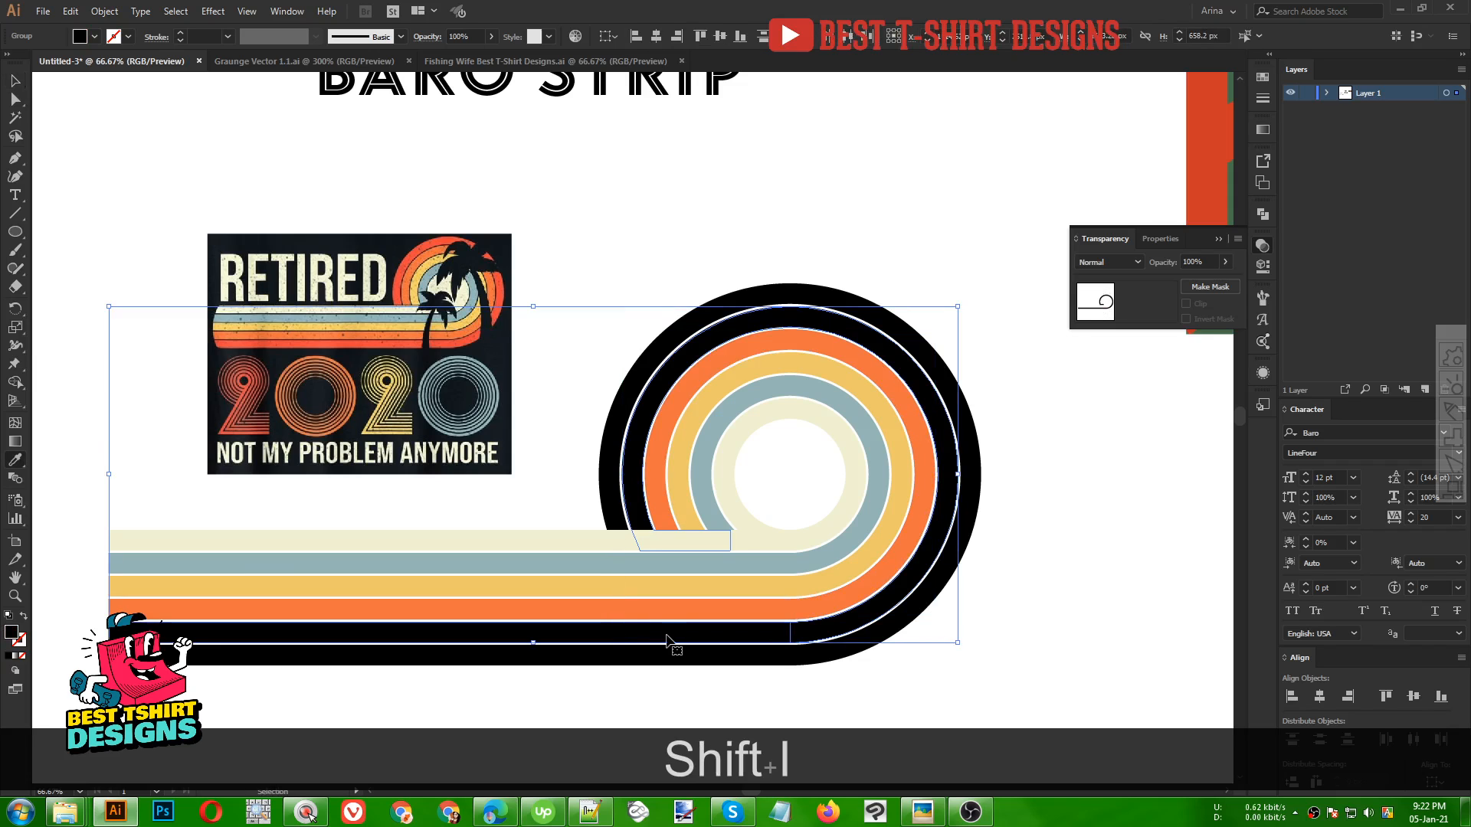
pyautogui.click(406, 261)
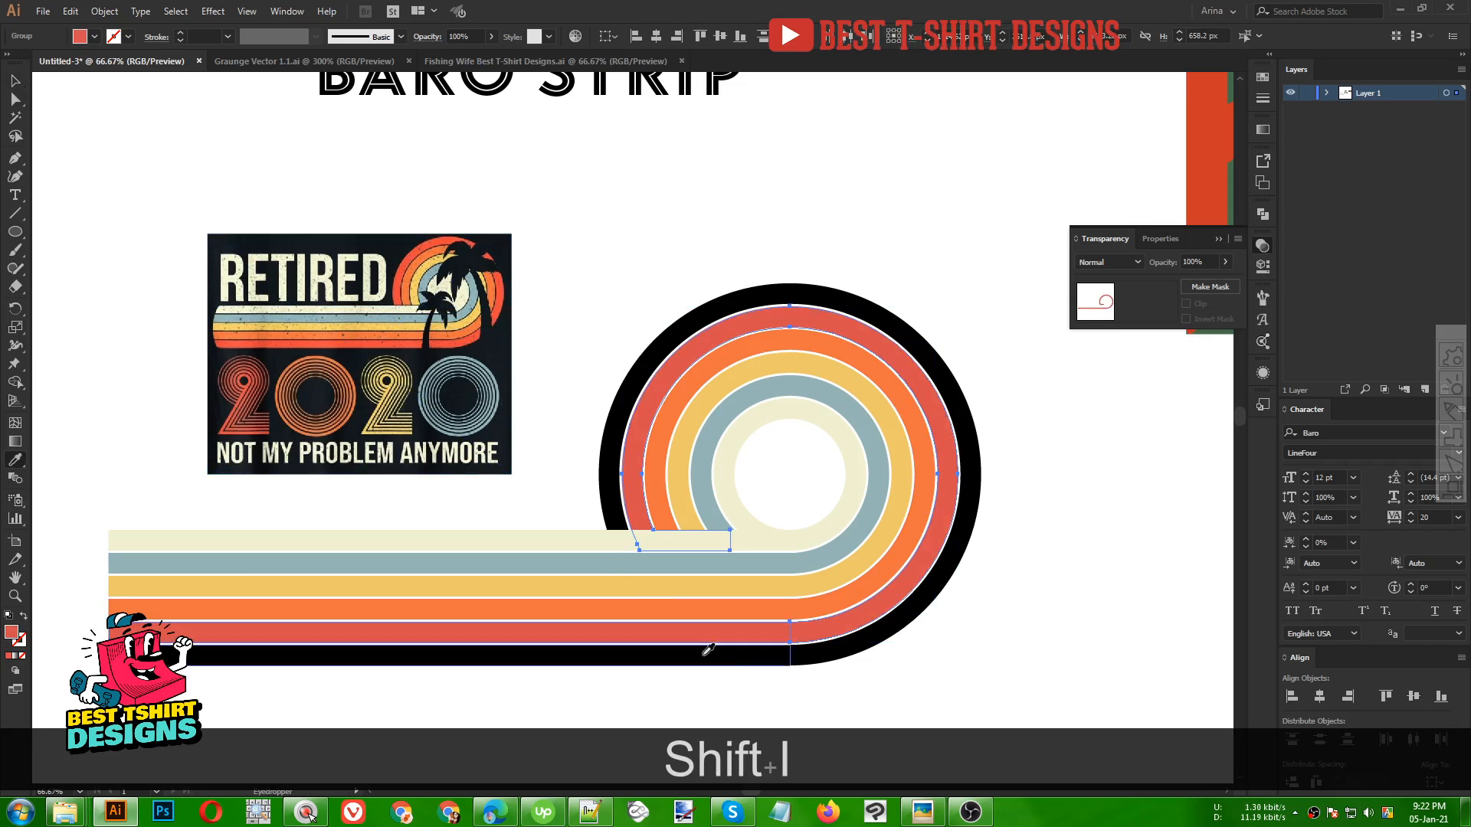
pyautogui.press('v')
# Fill the outermost ring and its line with the coral red sampled from the artwork
pyautogui.click(886, 637)
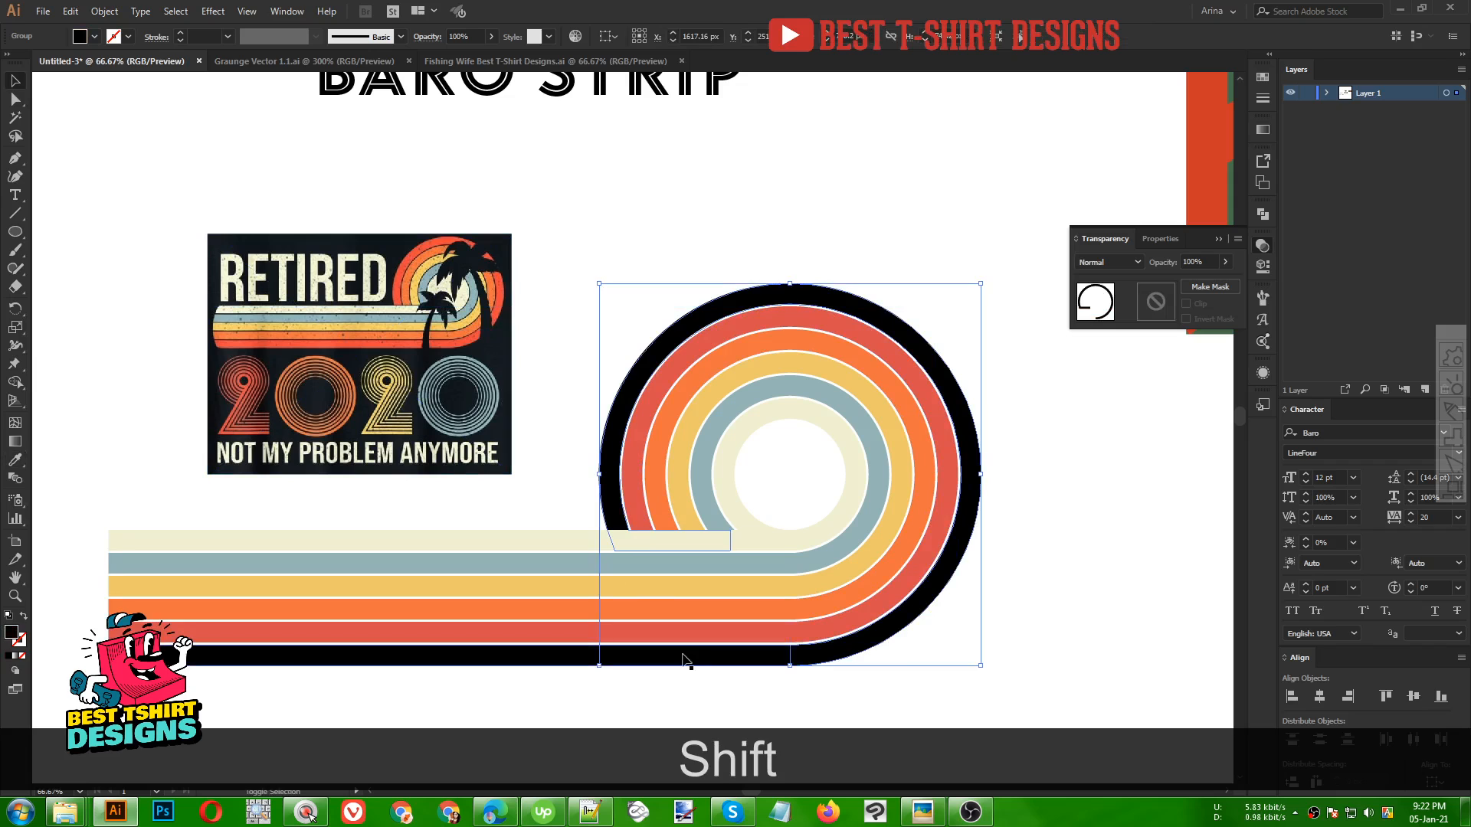
pyautogui.keyDown('shift'); pyautogui.click(659, 656); pyautogui.keyUp('shift')
pyautogui.hotkey('shift', 'i')
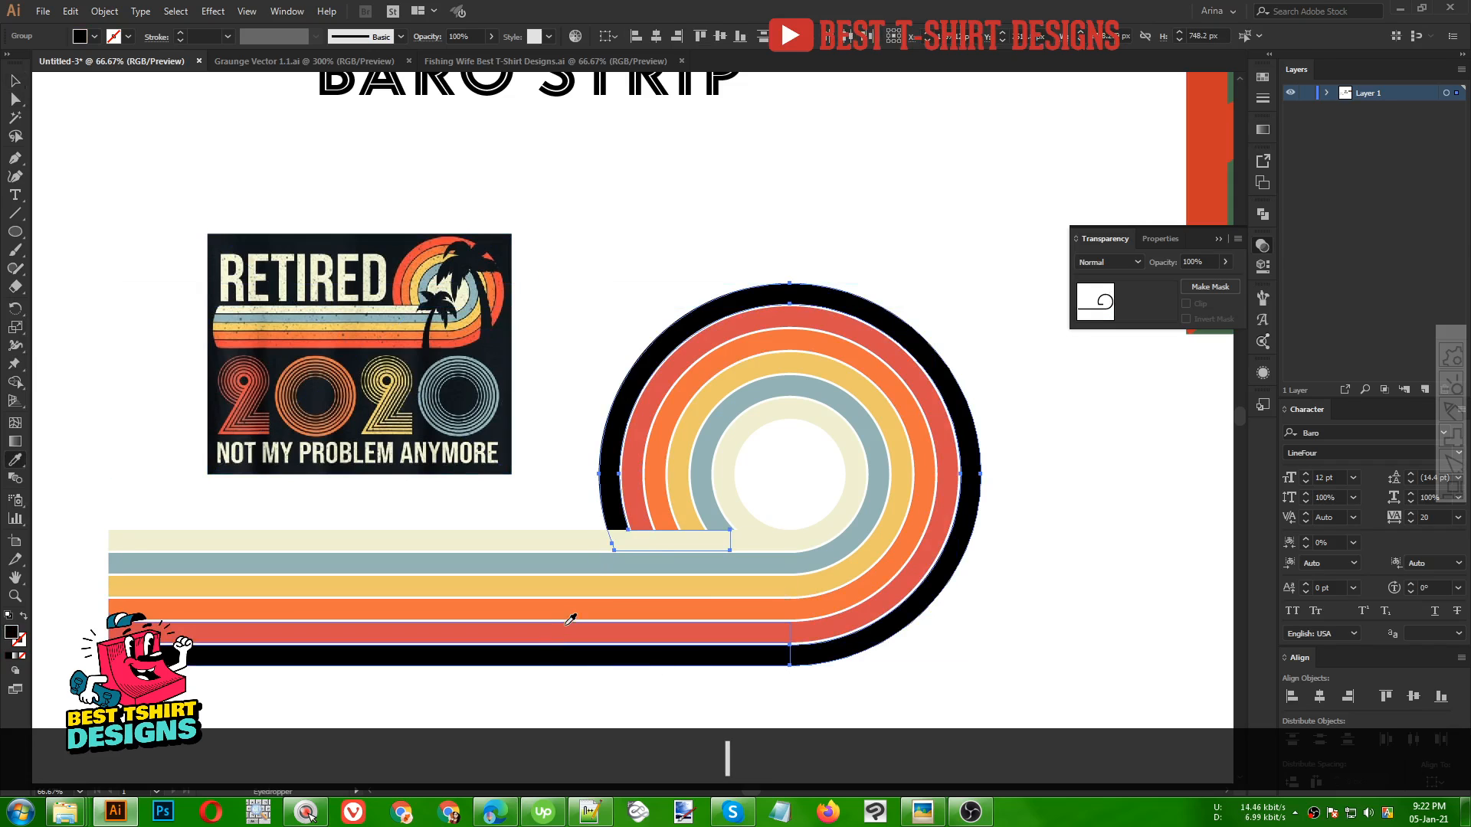
pyautogui.click(567, 629)
pyautogui.press('v')
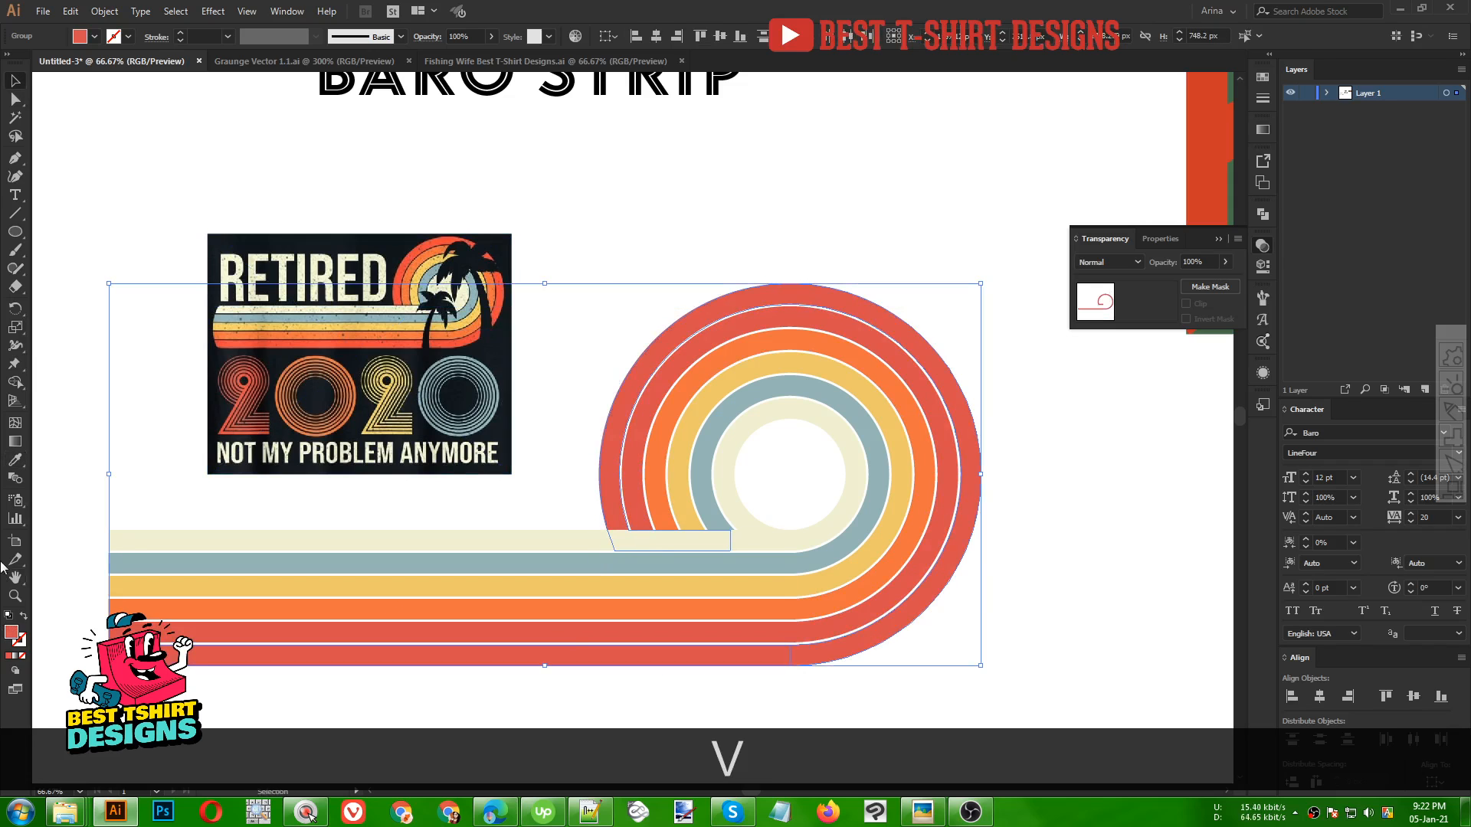
# Darken the outermost ring's fill to a deeper red in the Color Picker and deselect
pyautogui.doubleClick(13, 633)
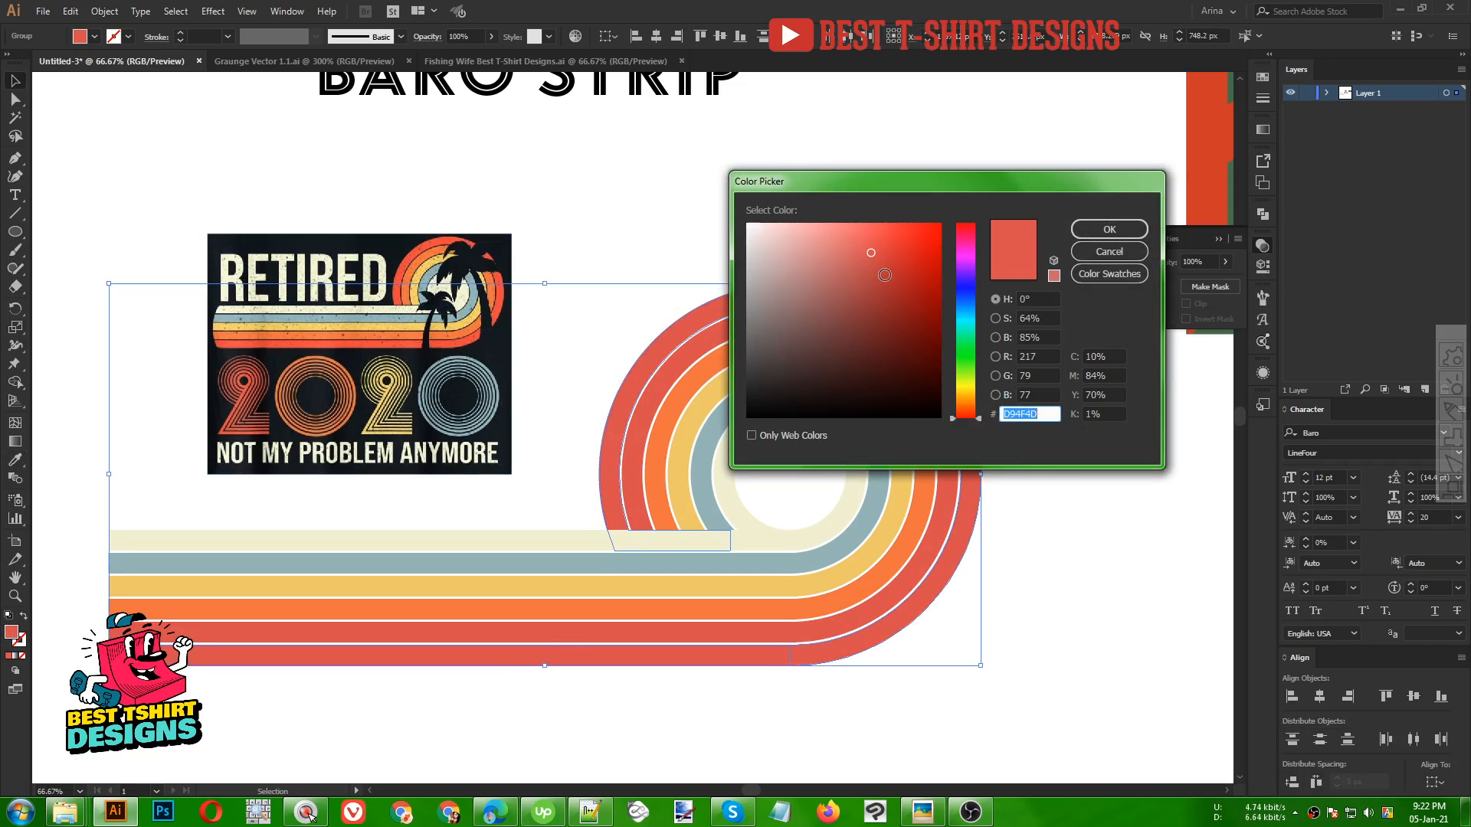
pyautogui.click(883, 276)
pyautogui.click(1109, 229)
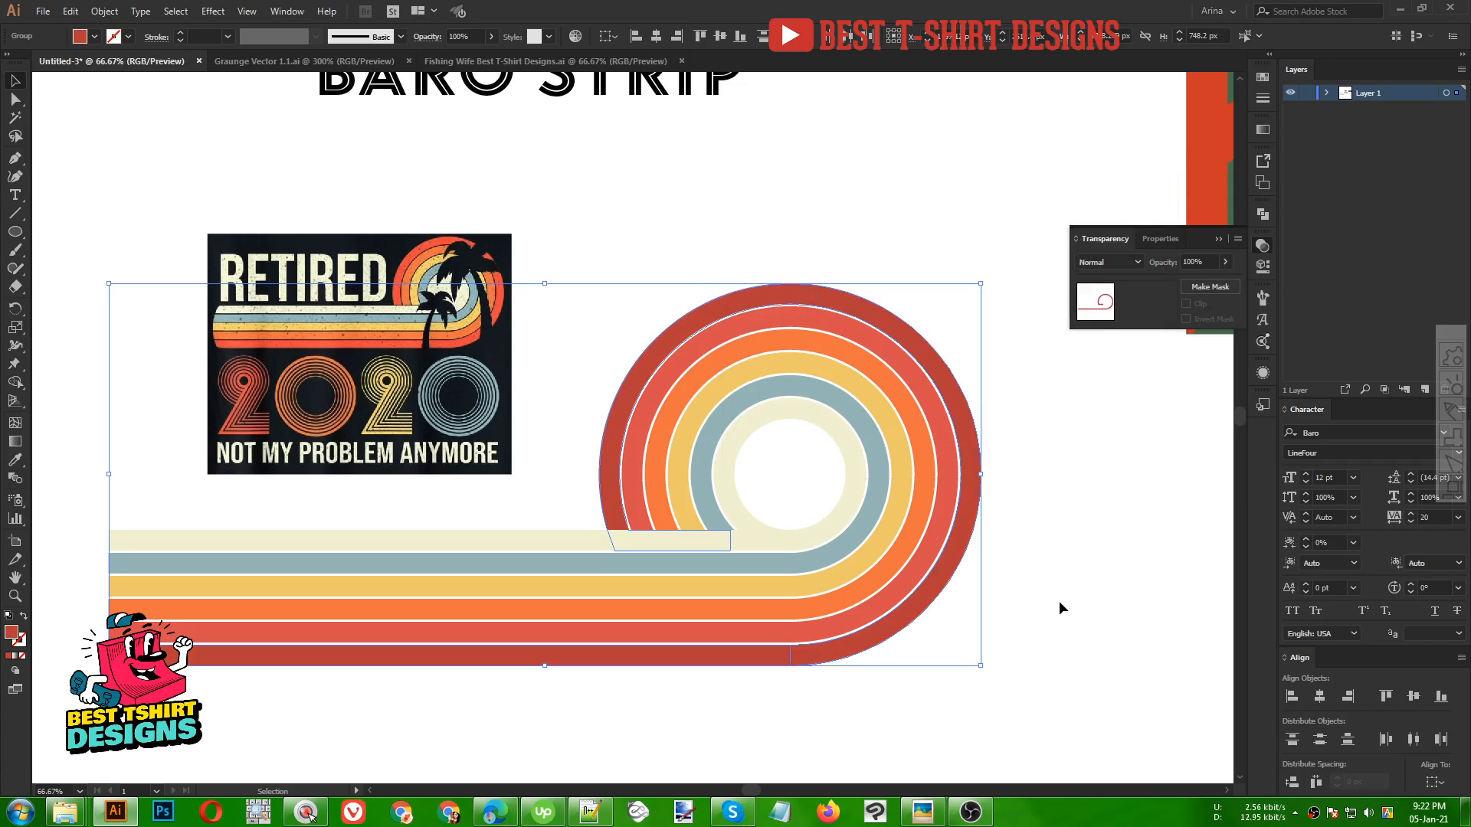
pyautogui.click(1059, 600)
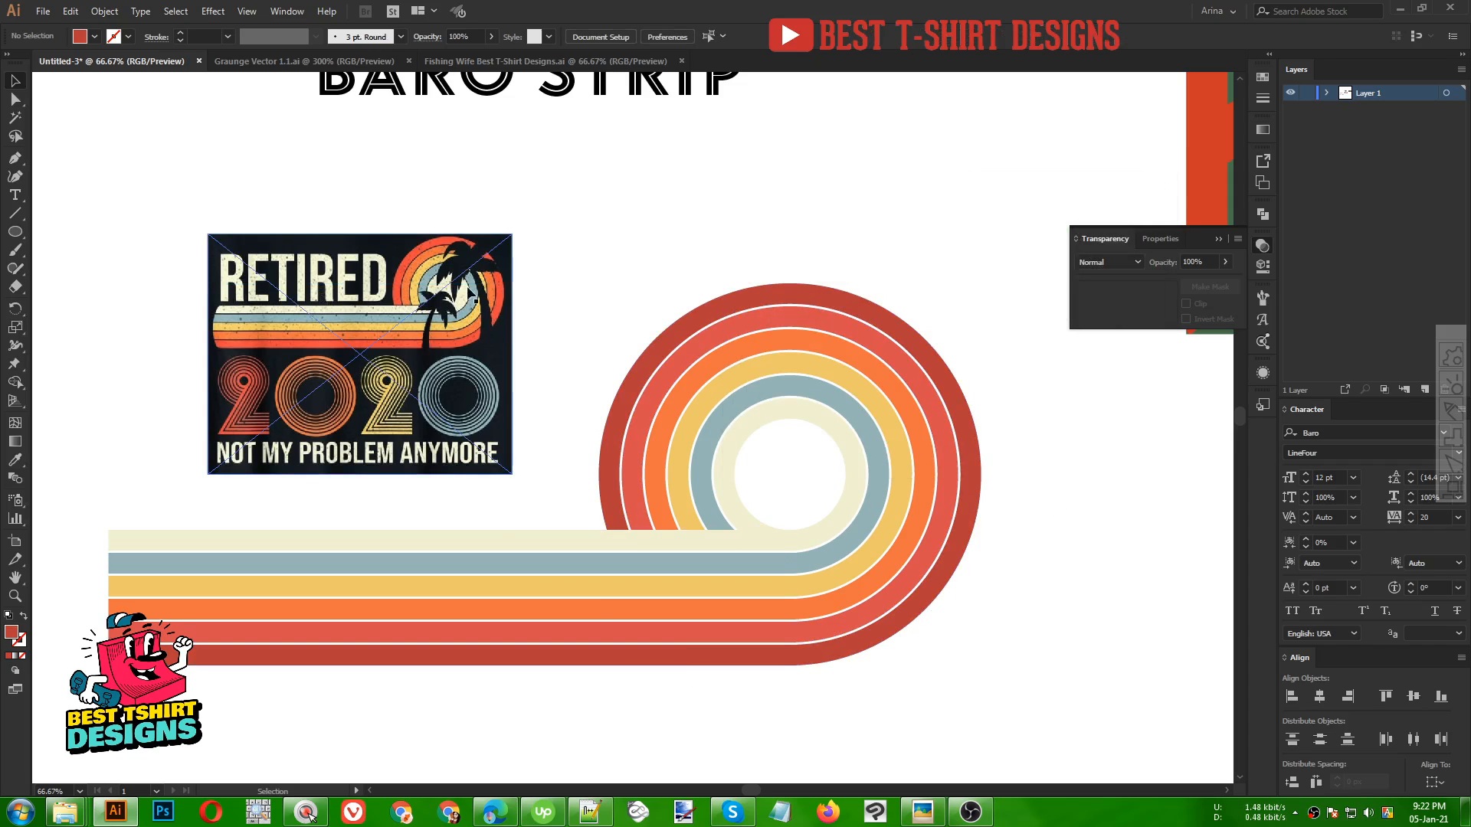
# Move the reference image slightly up and move the finished ring-and-stripe artwork aside to the right to clear space
pyautogui.moveTo(357, 312); pyautogui.dragTo(340, 259)
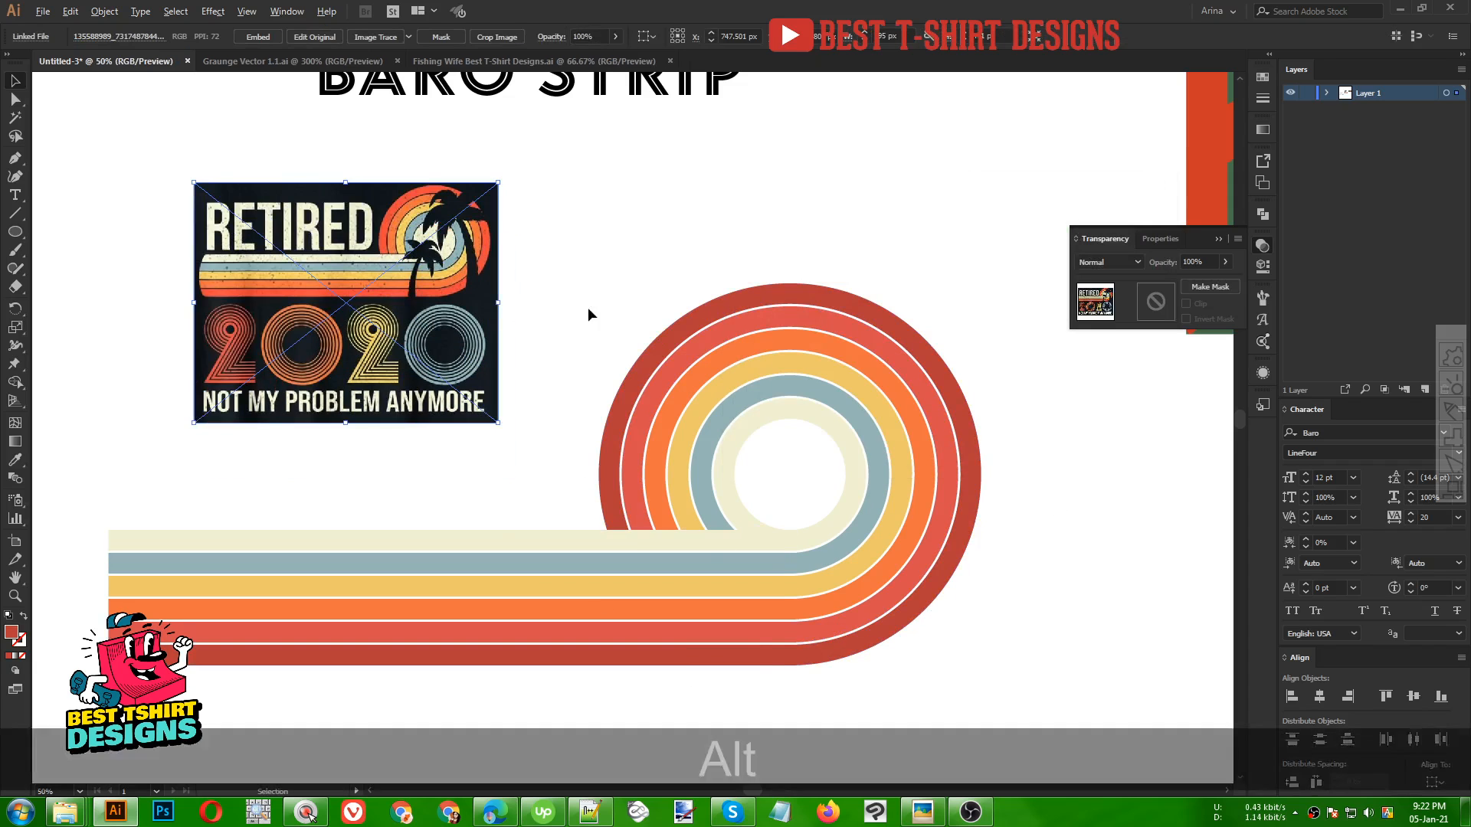
pyautogui.scroll(-1, 587, 307)
pyautogui.moveTo(555, 282); pyautogui.dragTo(917, 641)
pyautogui.scroll(-1, 676, 536)
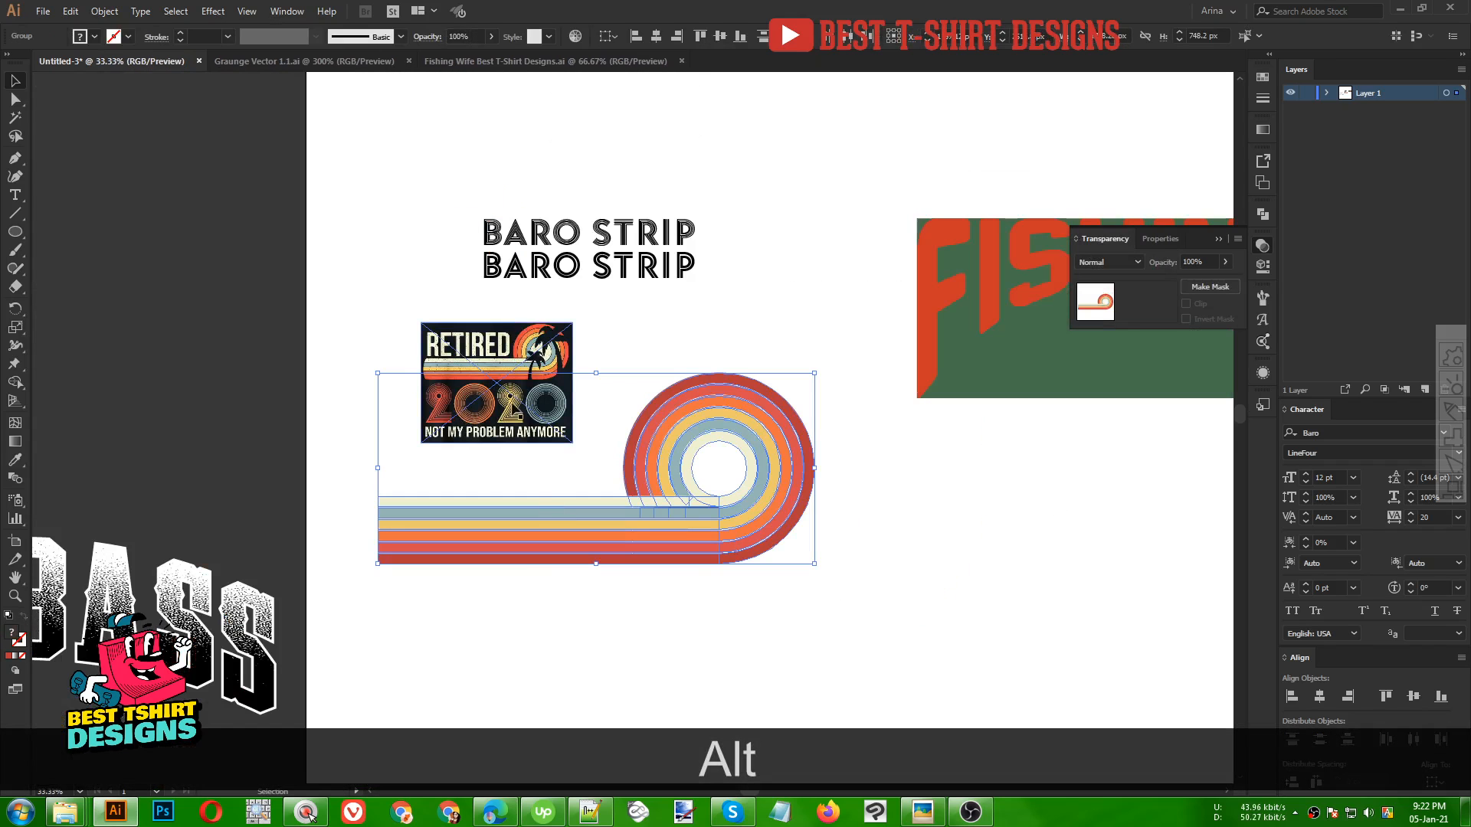
pyautogui.scroll(4, 424, 414)
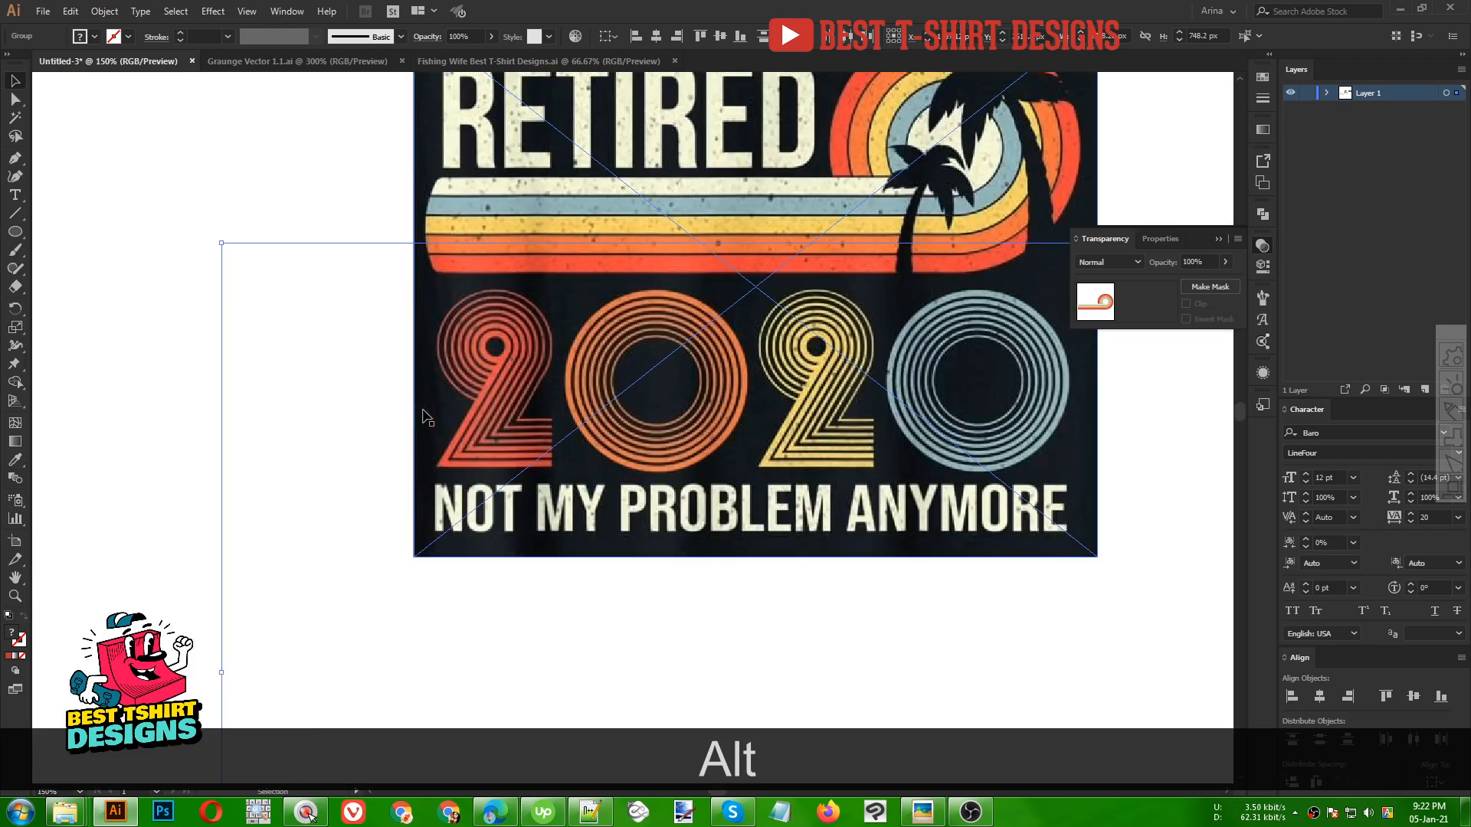
pyautogui.scroll(1, 709, 374)
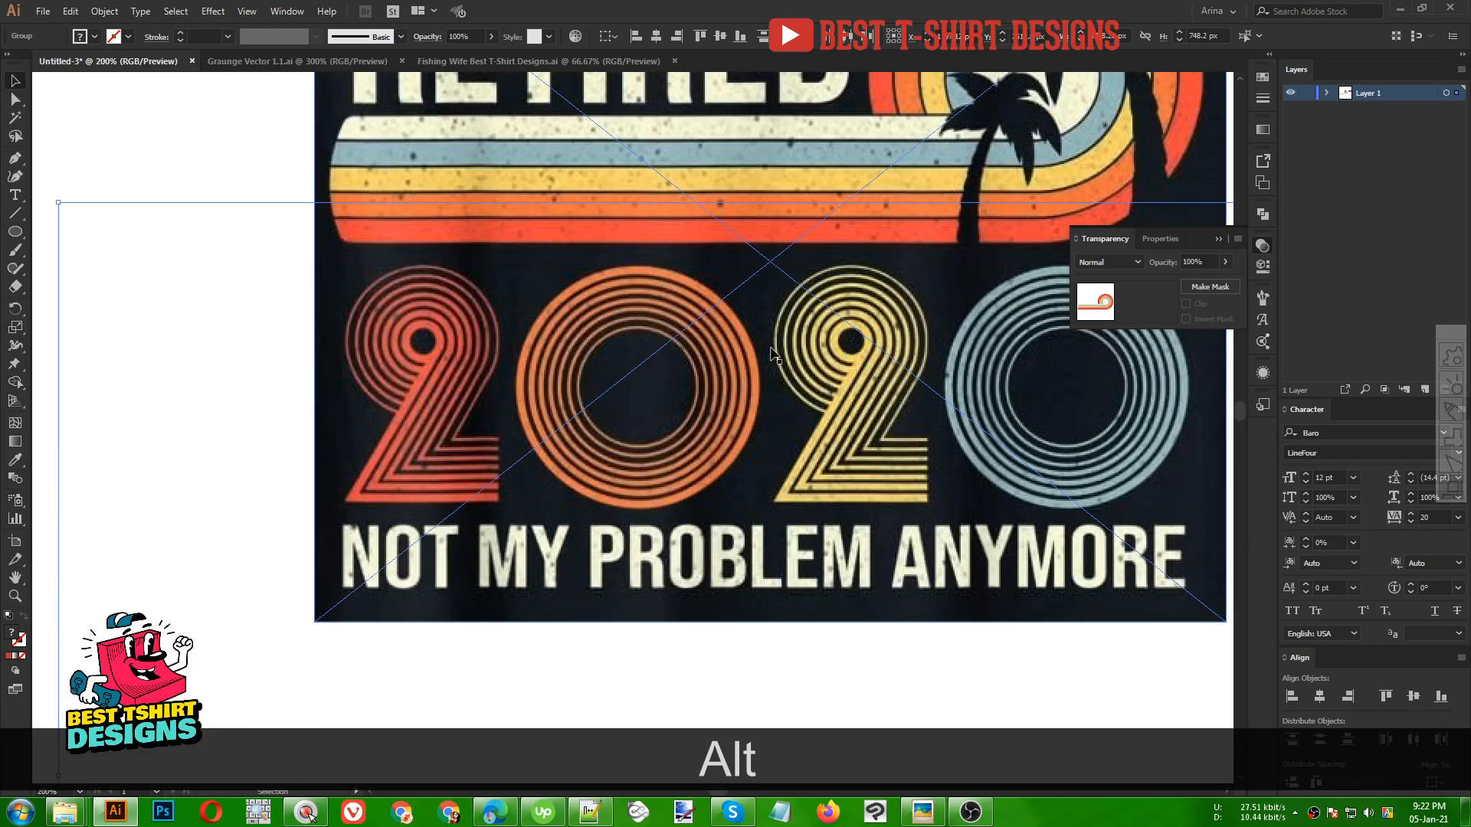
pyautogui.scroll(-2, 419, 310)
pyautogui.scroll(-2, 751, 481)
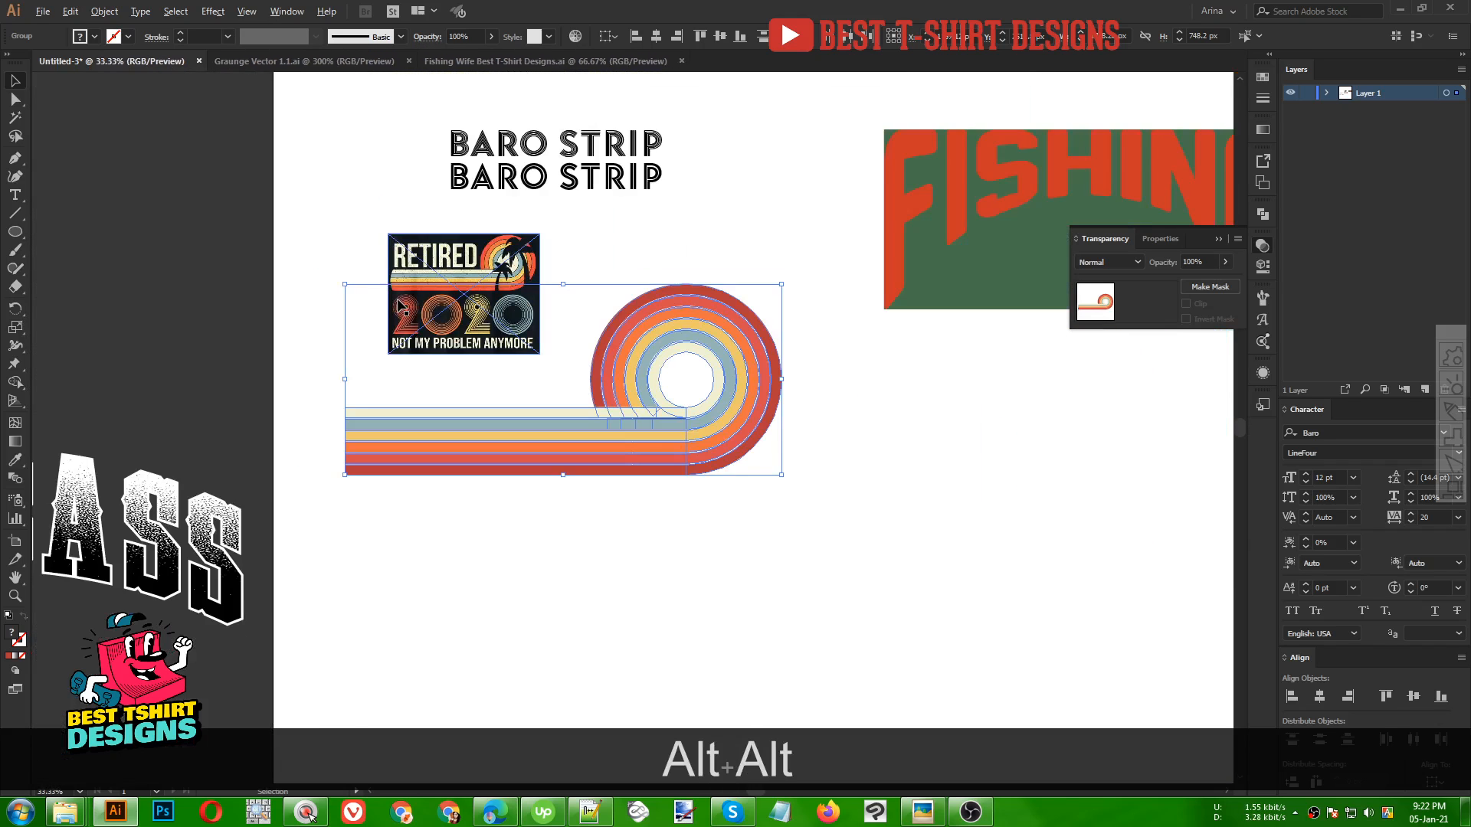
pyautogui.moveTo(720, 449); pyautogui.dragTo(1192, 628)
pyautogui.click(483, 404)
pyautogui.scroll(2, 483, 404)
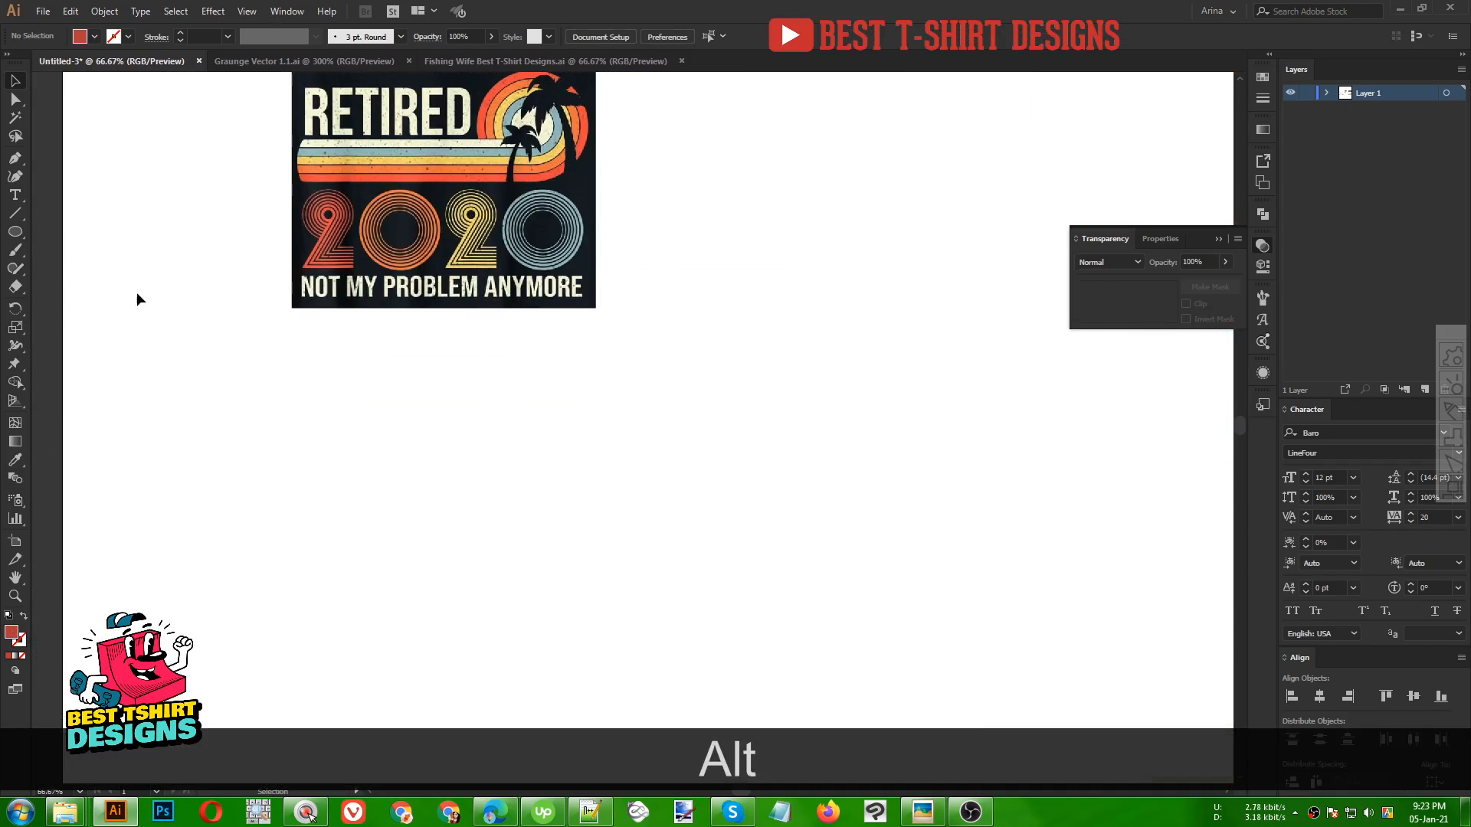
# Draw a circle about 306 px wide with the coral red as its stroke instead of its fill
pyautogui.moveTo(551, 465)
pyautogui.mouseDown()
pyautogui.moveTo(634, 519)
pyautogui.moveTo(623, 506)
pyautogui.moveTo(734, 513)
pyautogui.mouseUp()
pyautogui.hotkey('shift', 'alt', 'v')
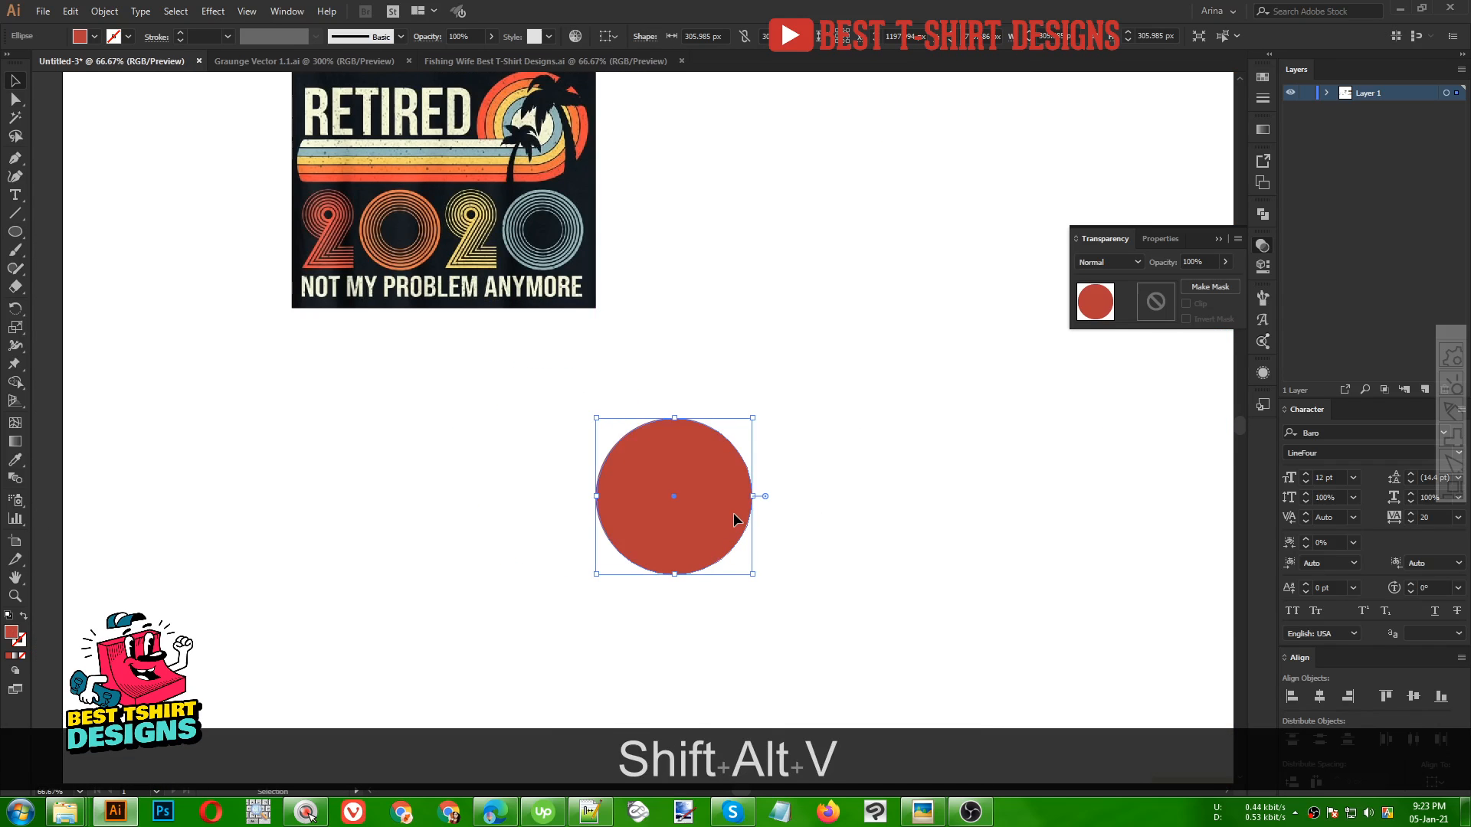
pyautogui.hotkey('shift', 'x')
pyautogui.press('v')
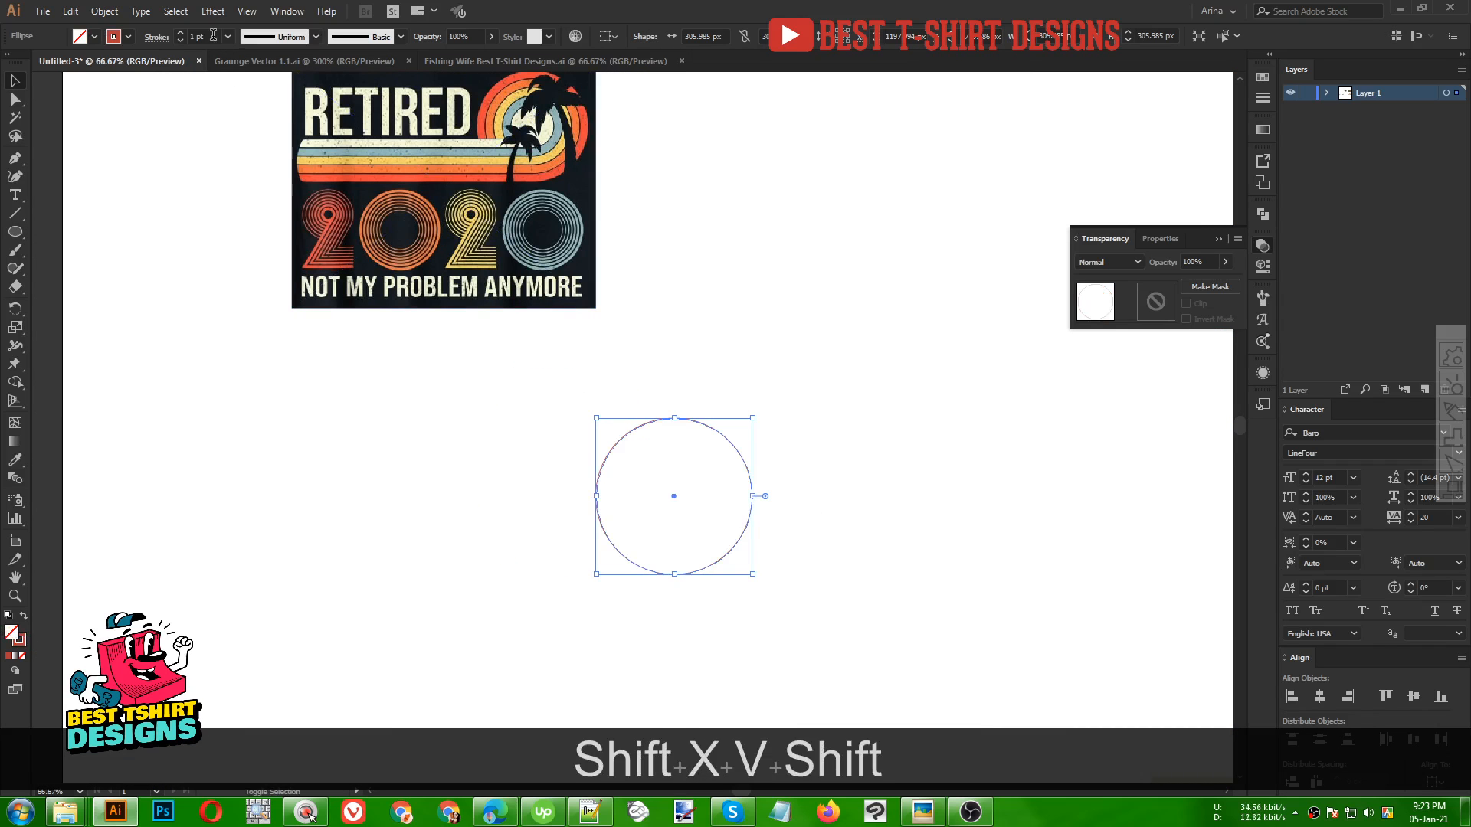
pyautogui.scroll(1, 213, 35)
pyautogui.scroll(1, 689, 447)
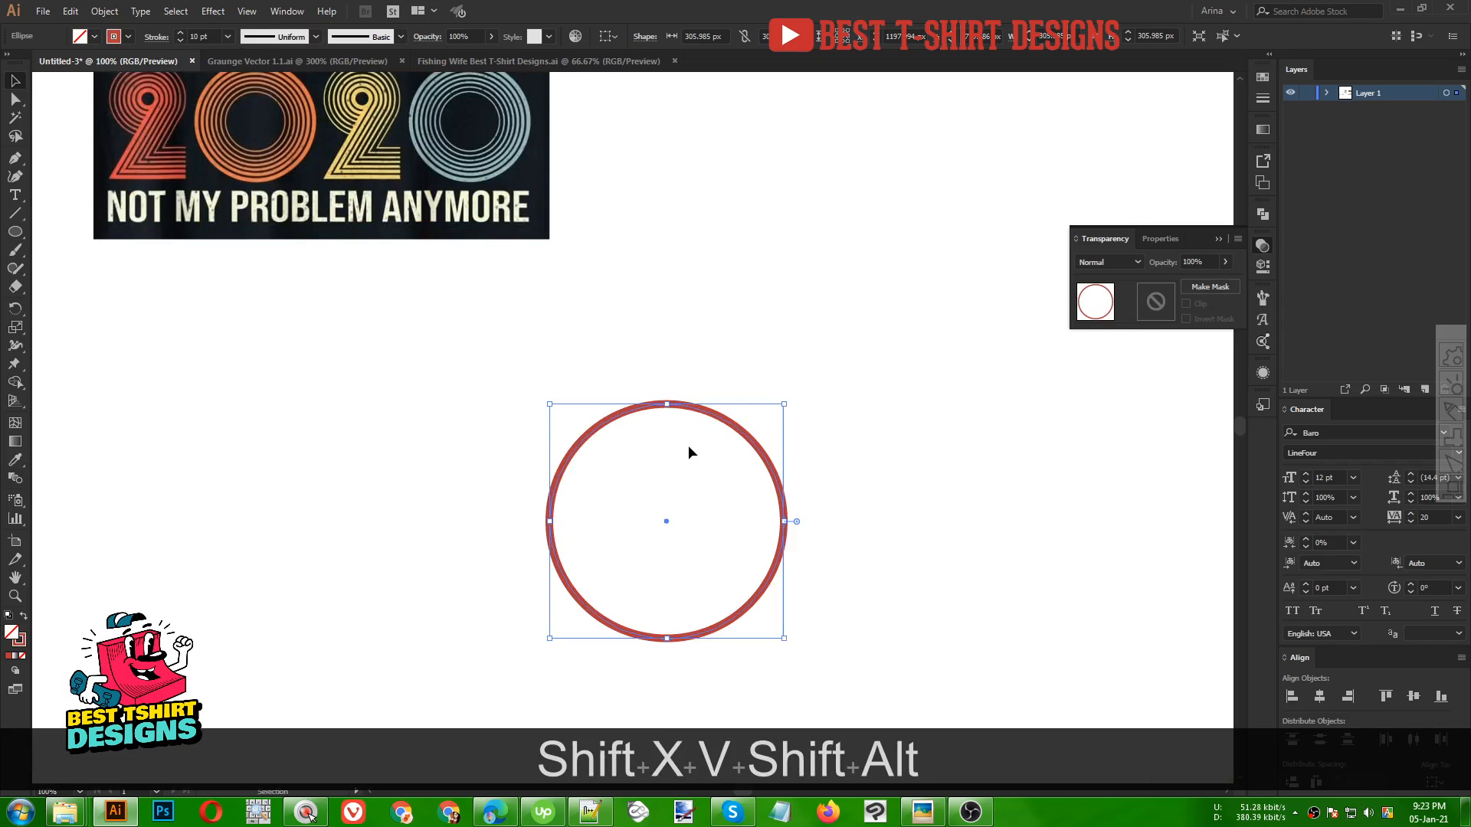
# Offset the circle's path outward by 20 px and set the new ring's stroke weight to 20 pt
pyautogui.click(108, 11)
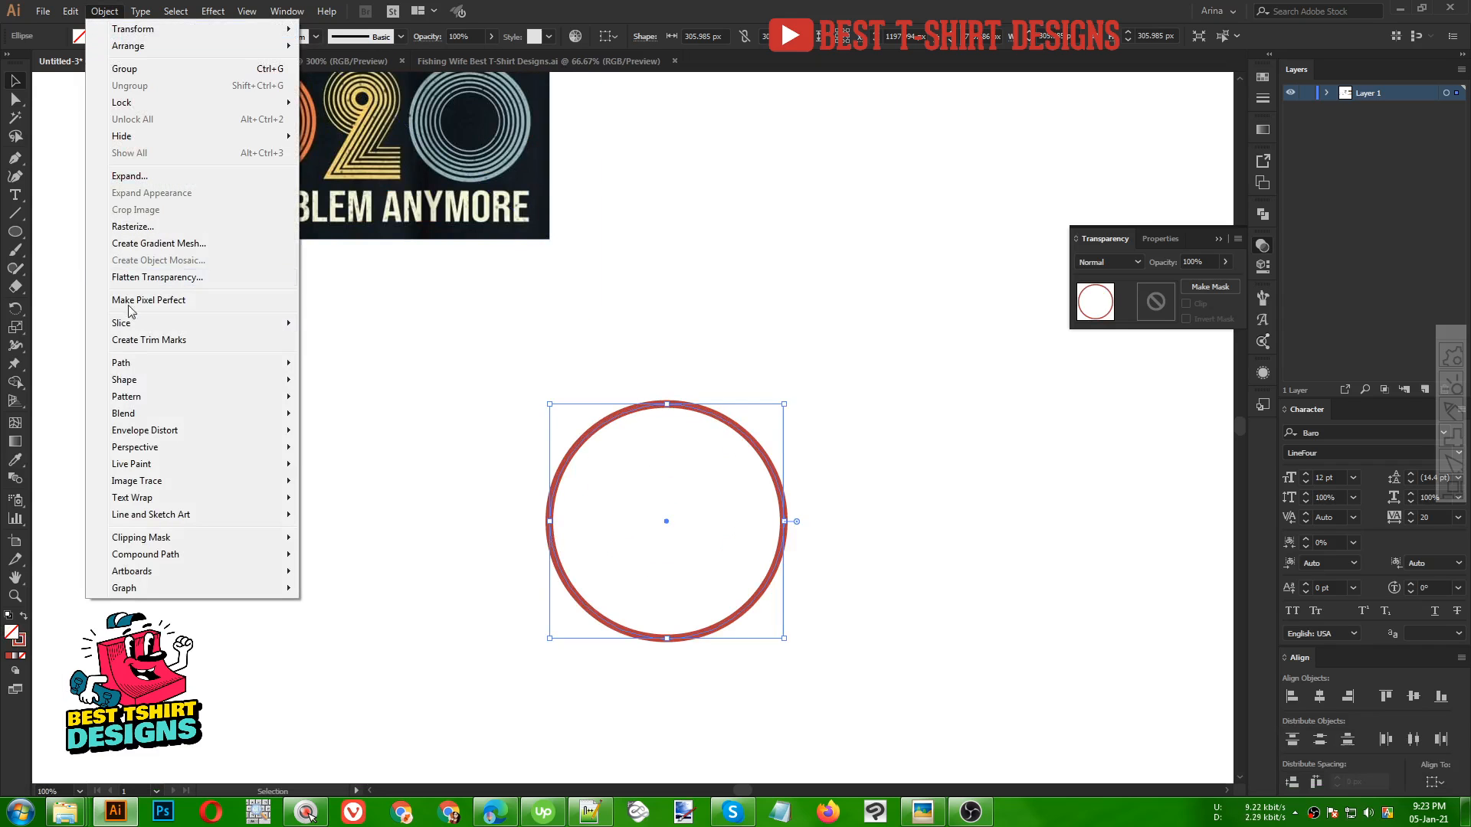
pyautogui.moveTo(136, 363)
pyautogui.click(339, 420)
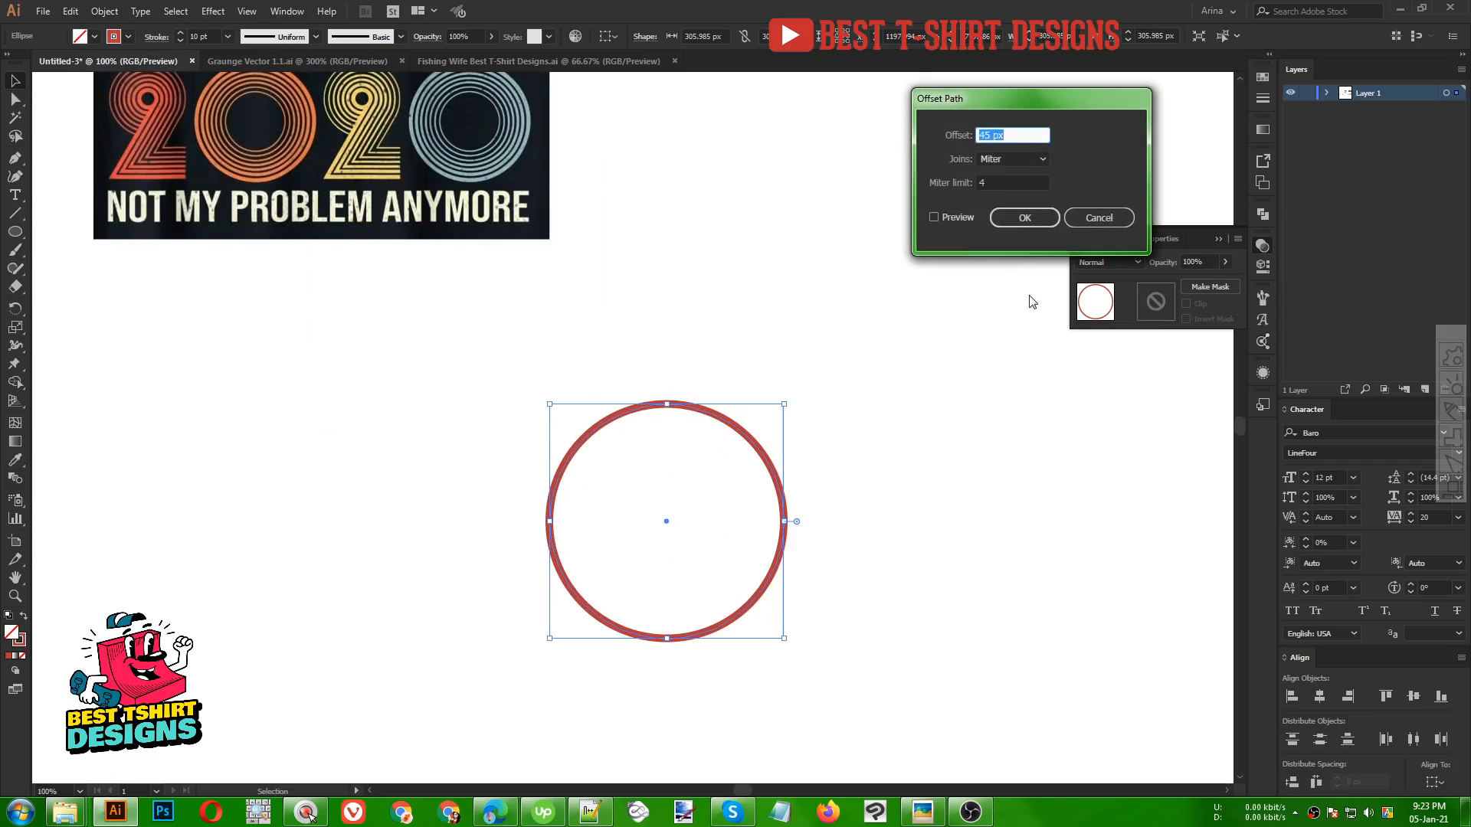
pyautogui.click(951, 219)
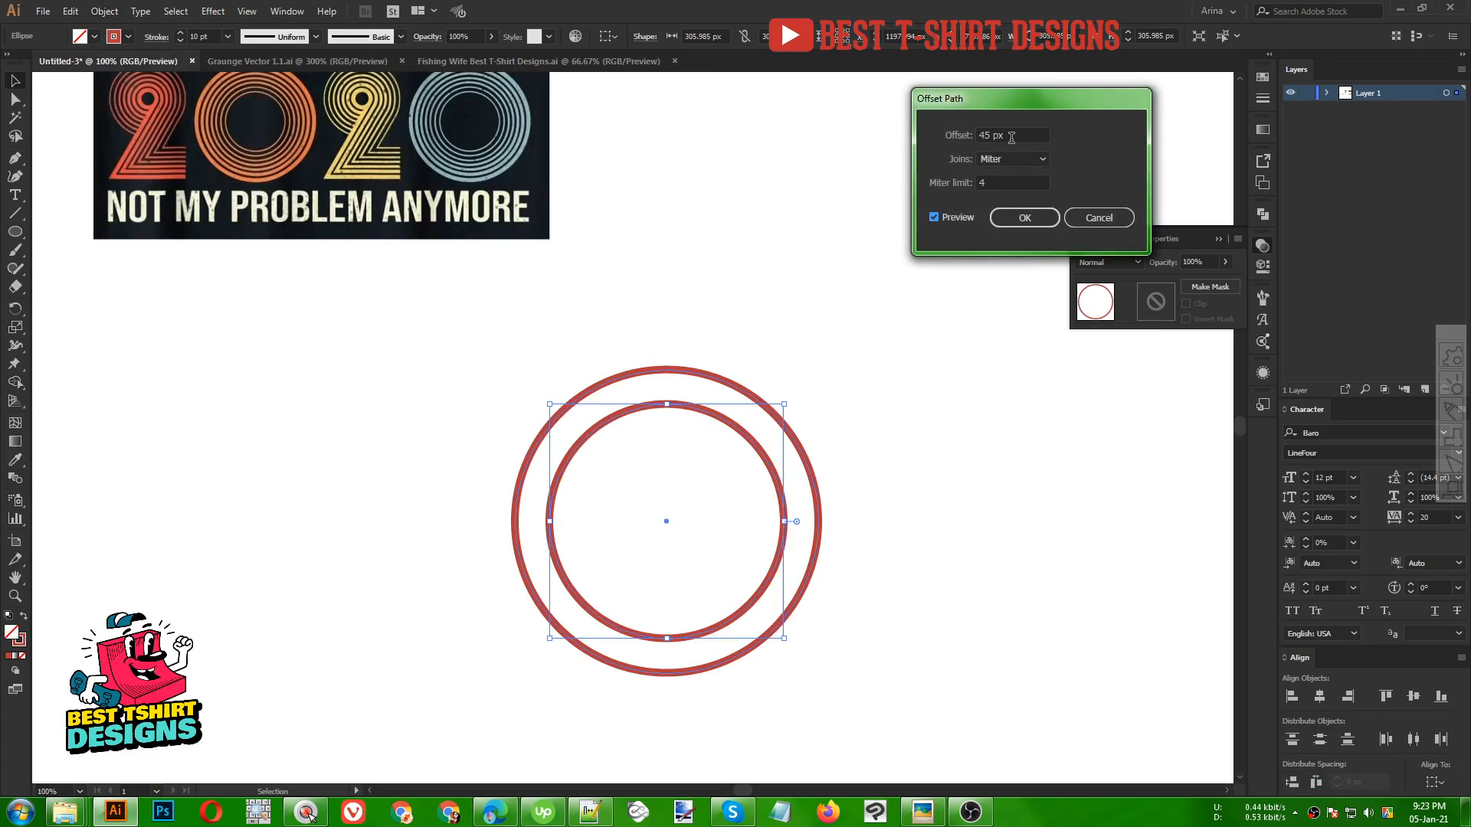
pyautogui.scroll(-1, 1011, 138)
pyautogui.scroll(-2, 1011, 138)
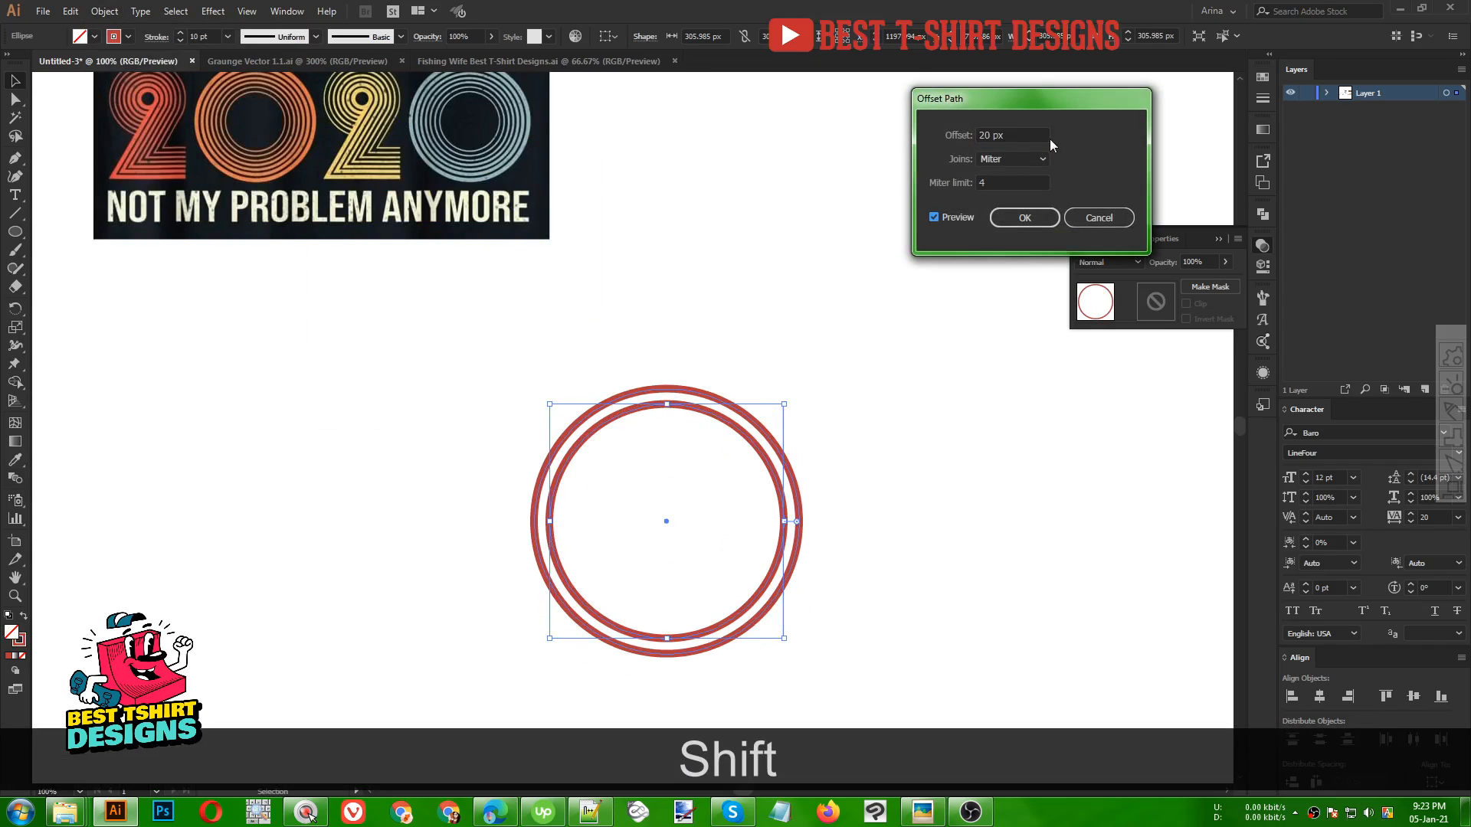
pyautogui.click(1022, 218)
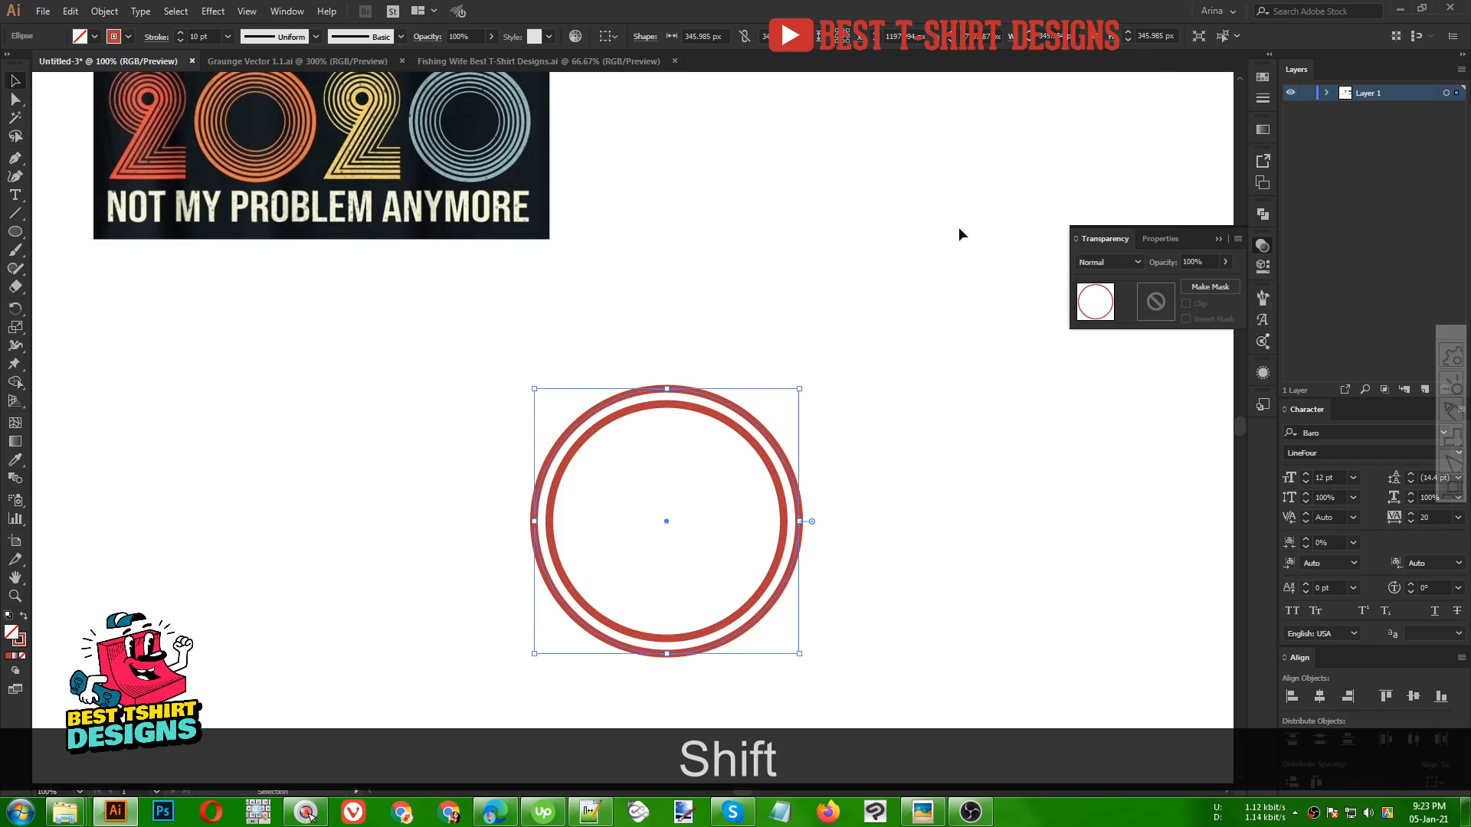
pyautogui.scroll(1, 213, 34)
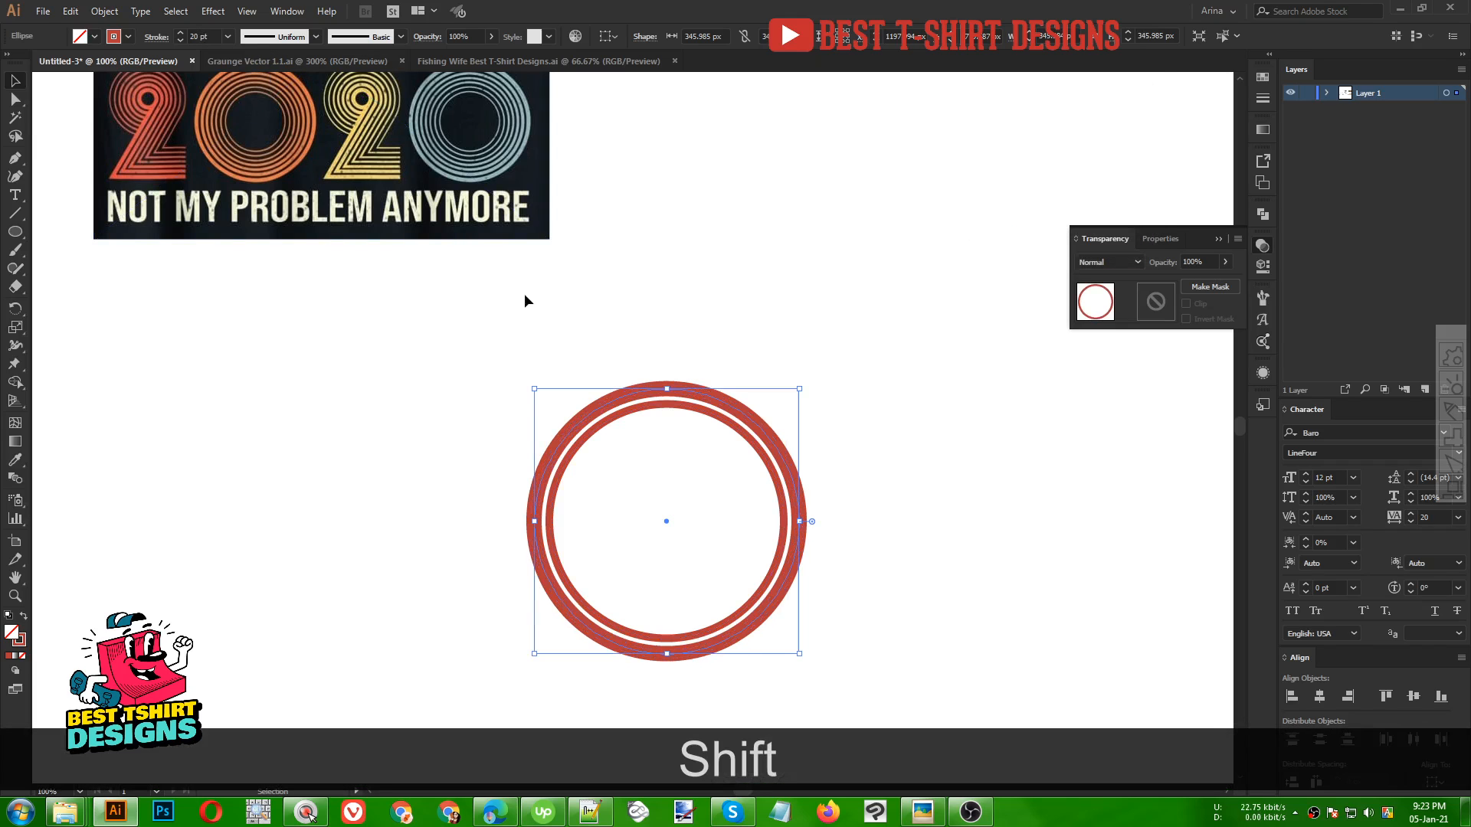
# Offset the outer ring's path by 30 px and set the new ring's stroke weight to 30 pt
pyautogui.click(104, 11)
pyautogui.moveTo(165, 365)
pyautogui.click(353, 421)
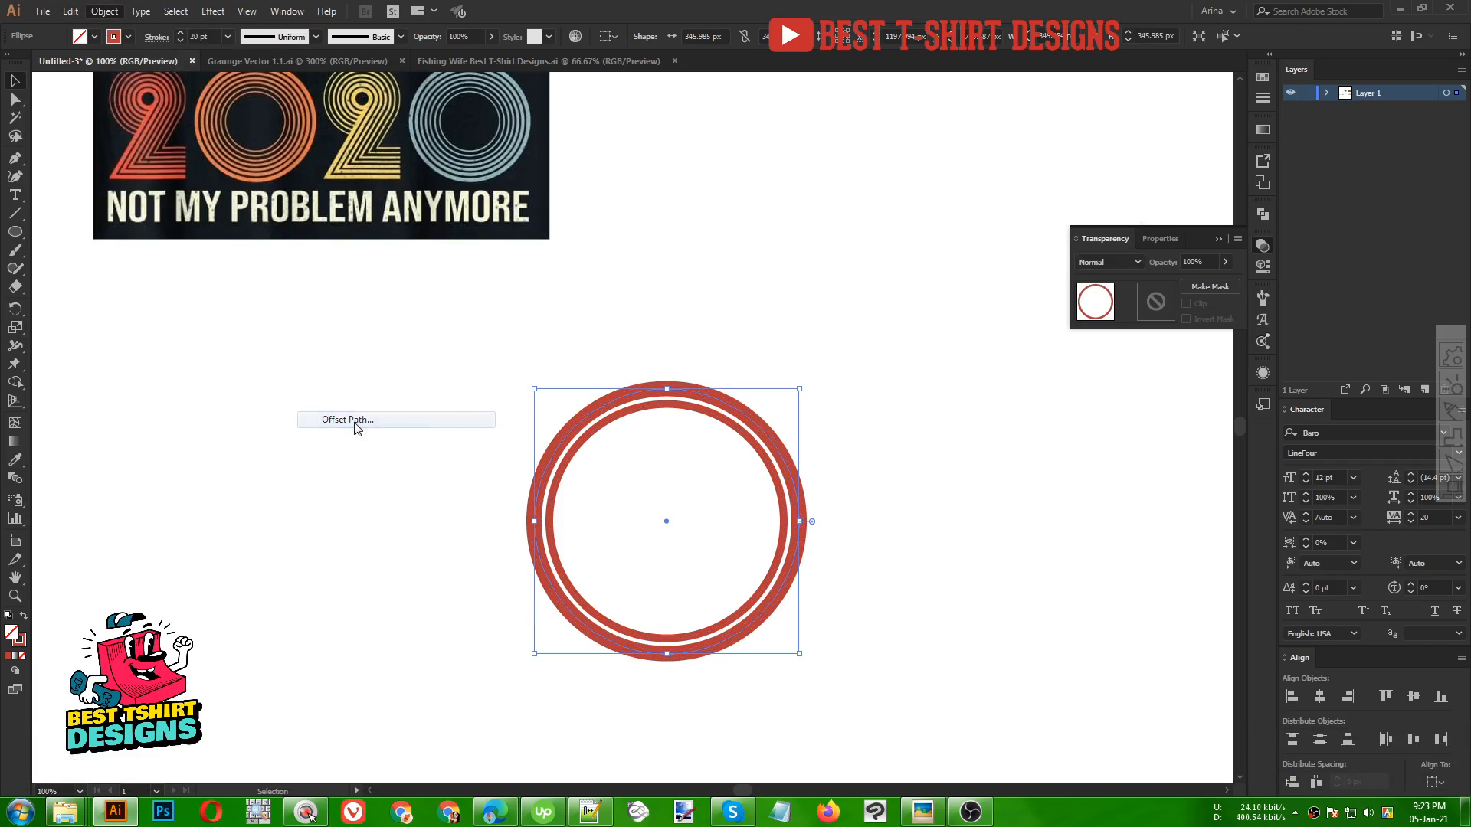
pyautogui.click(946, 219)
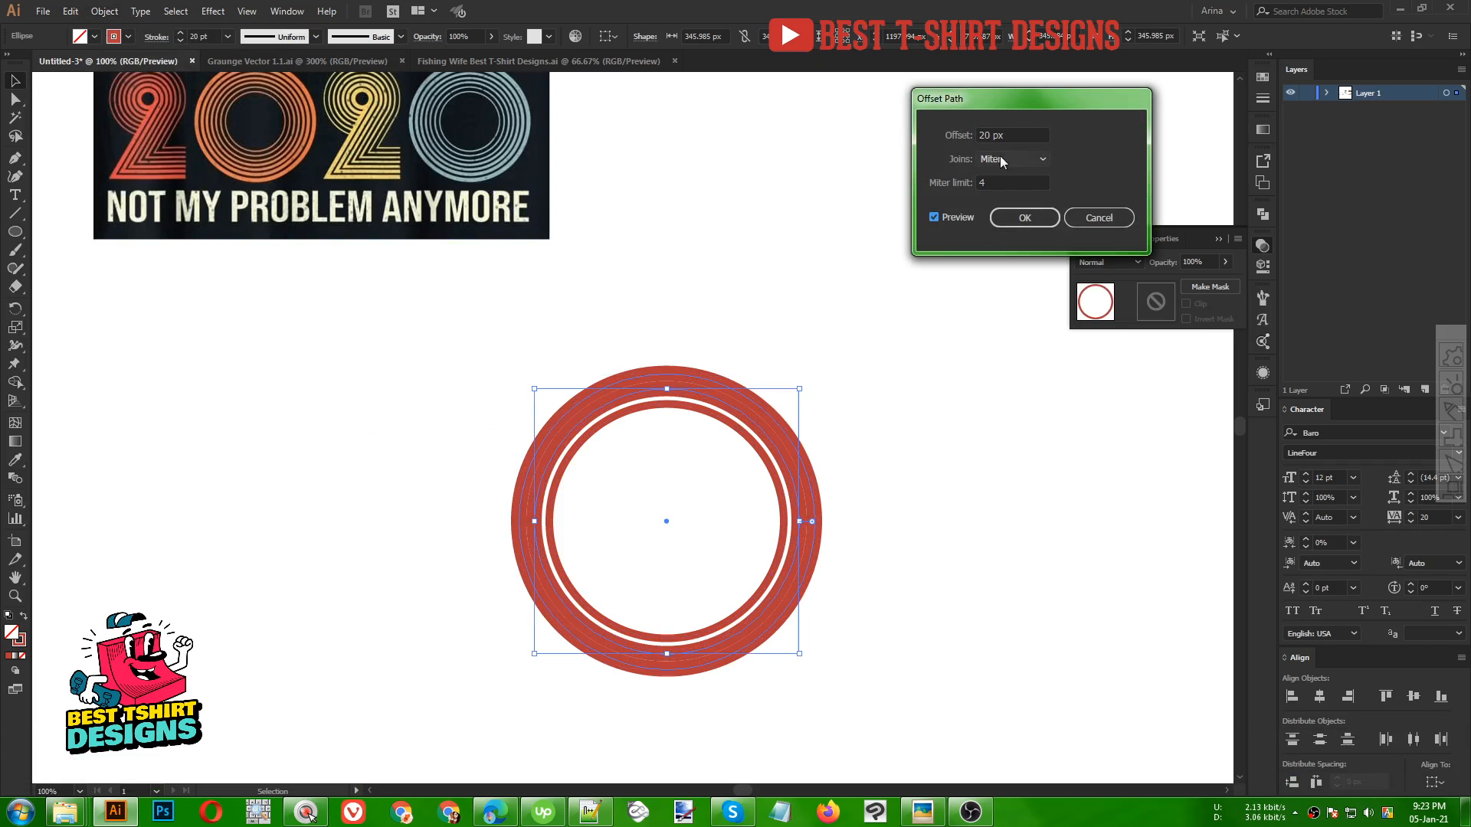
pyautogui.scroll(1, 995, 132)
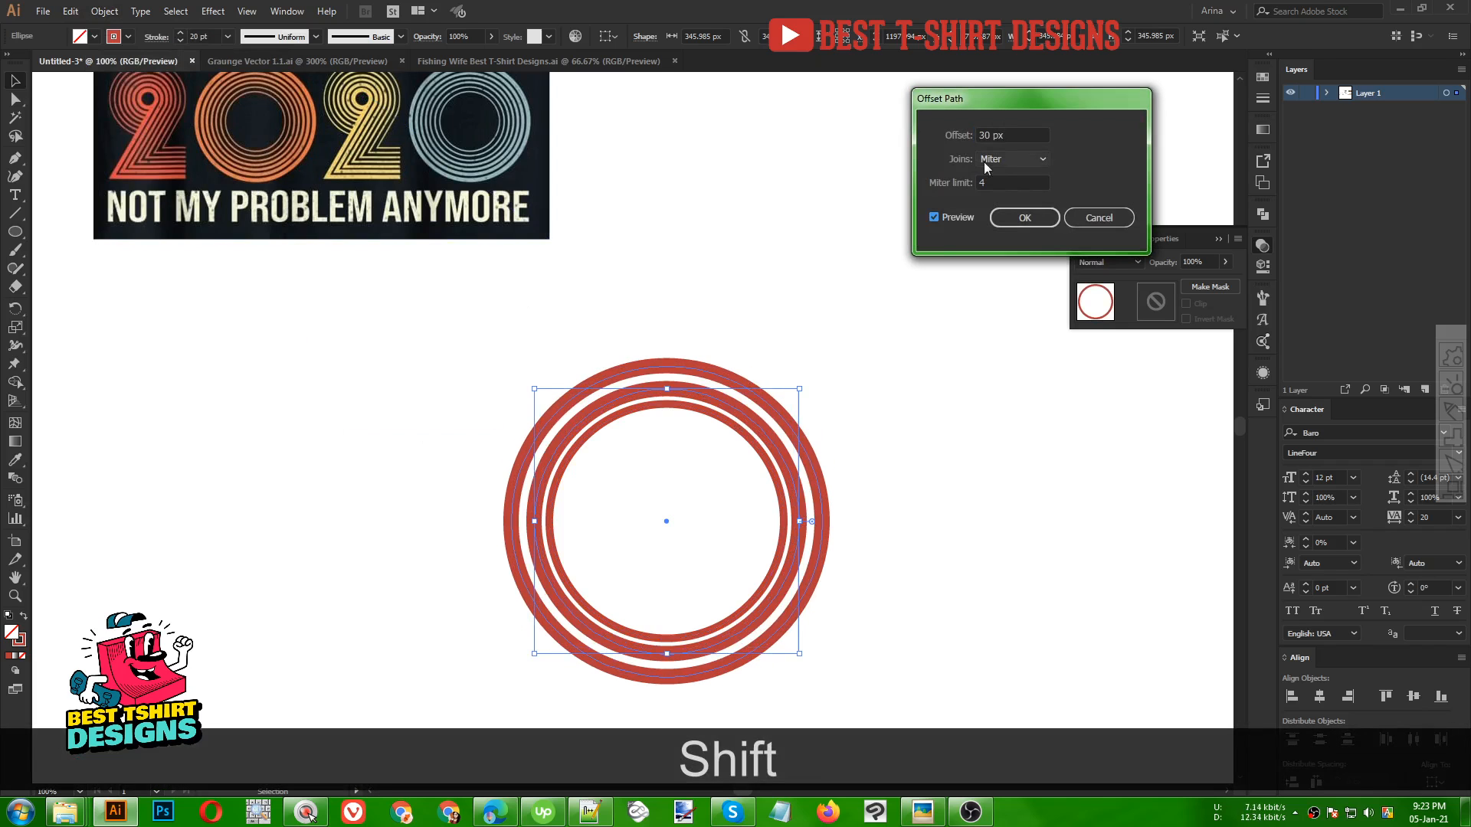
pyautogui.click(1025, 219)
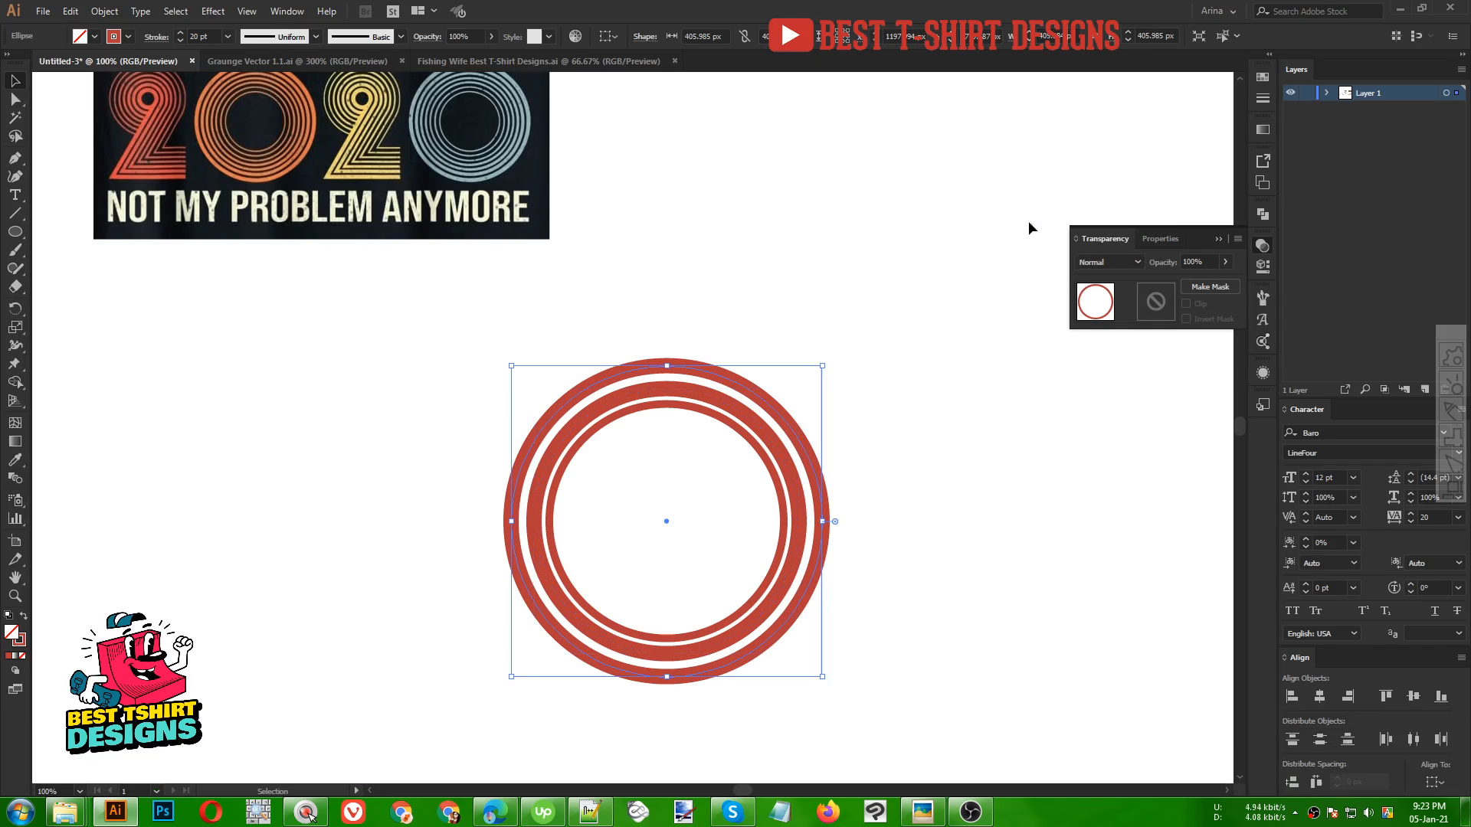
pyautogui.scroll(1, 193, 35)
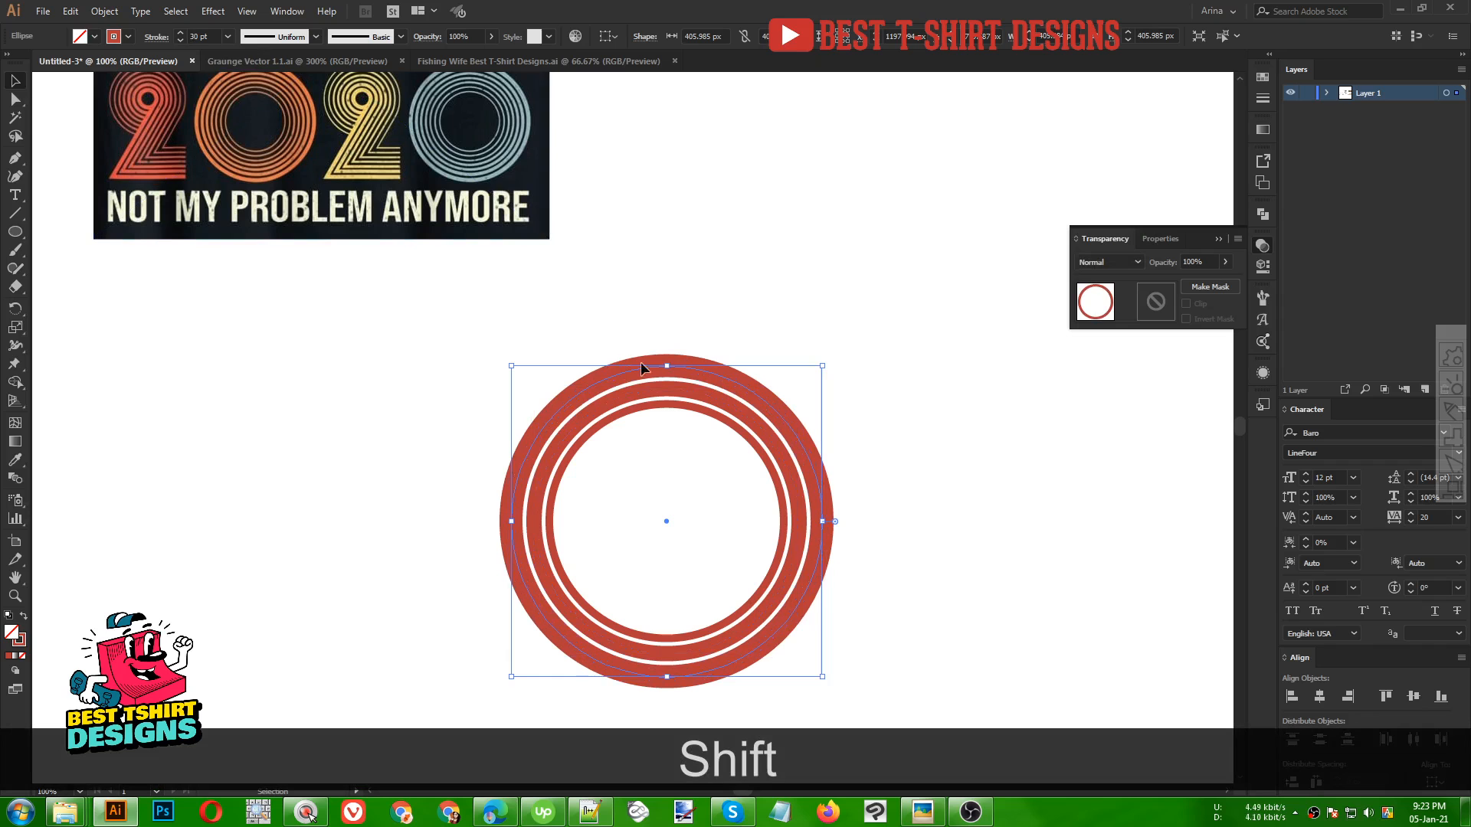
# Offset the outermost ring's path by 40 px and set the new ring's stroke weight to 40 pt
pyautogui.click(105, 11)
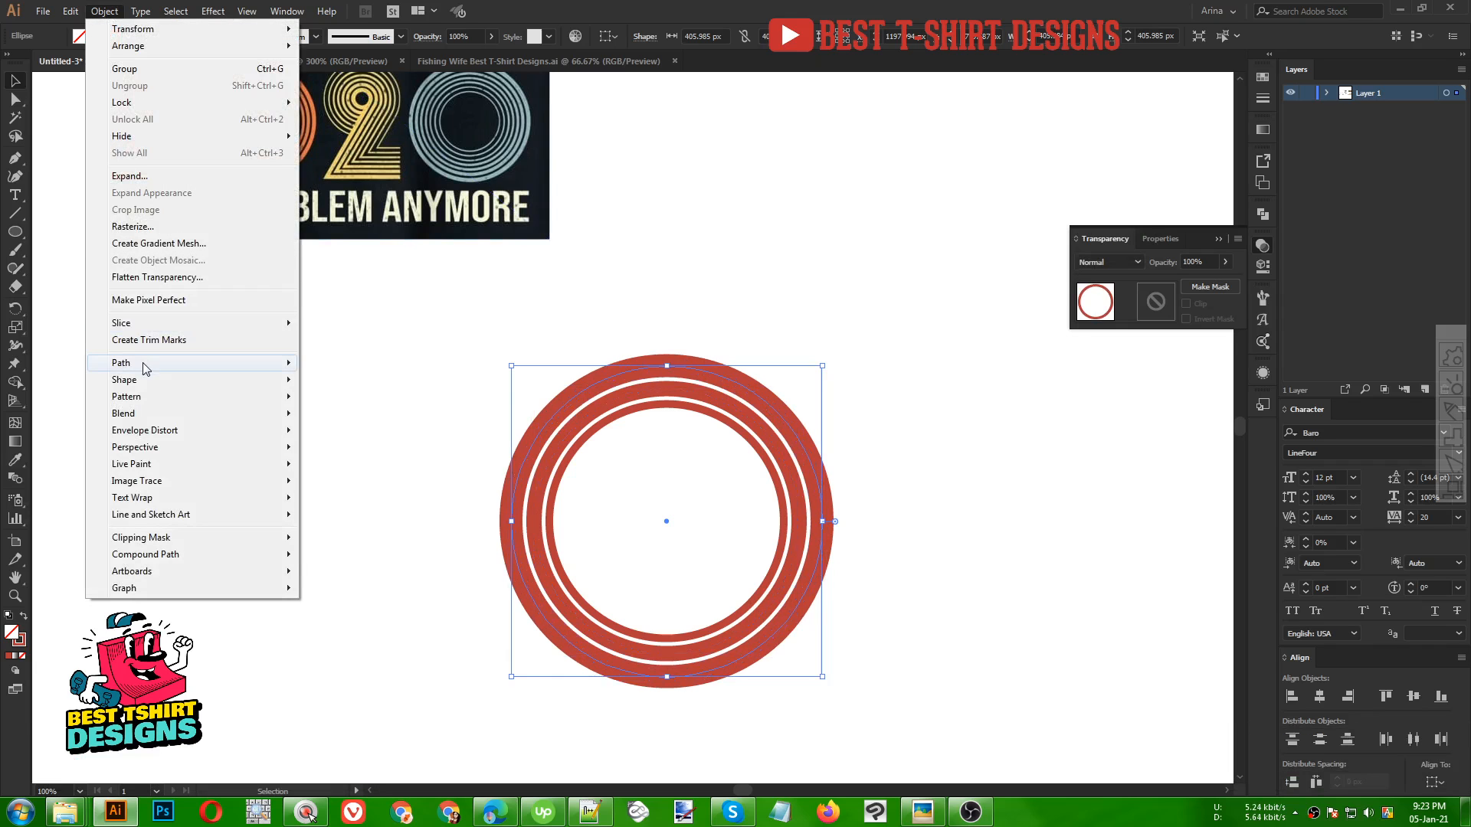
pyautogui.click(349, 420)
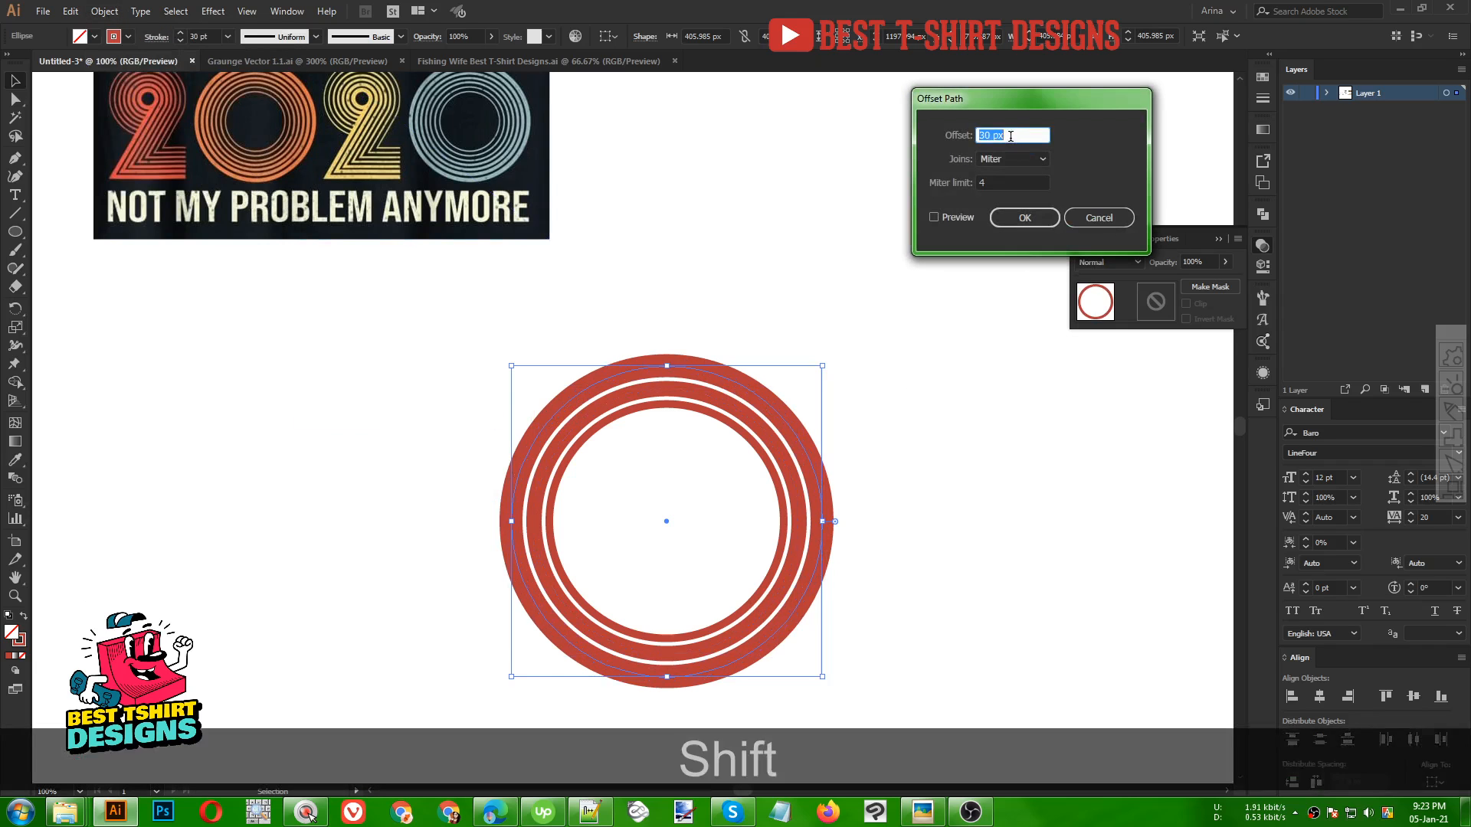
pyautogui.hotkey('shift', 'Up')
pyautogui.click(1023, 218)
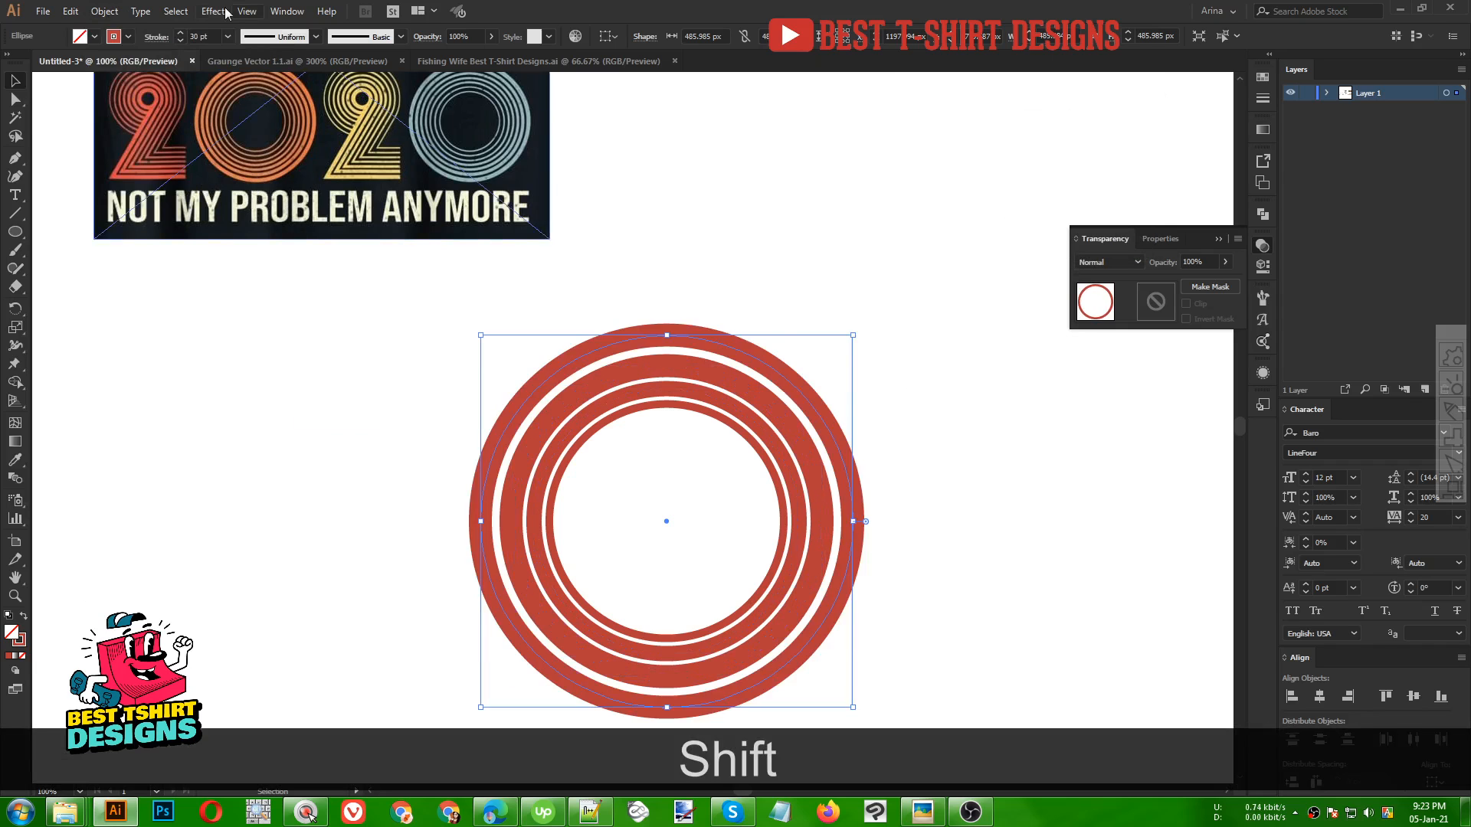
pyautogui.scroll(1, 201, 35)
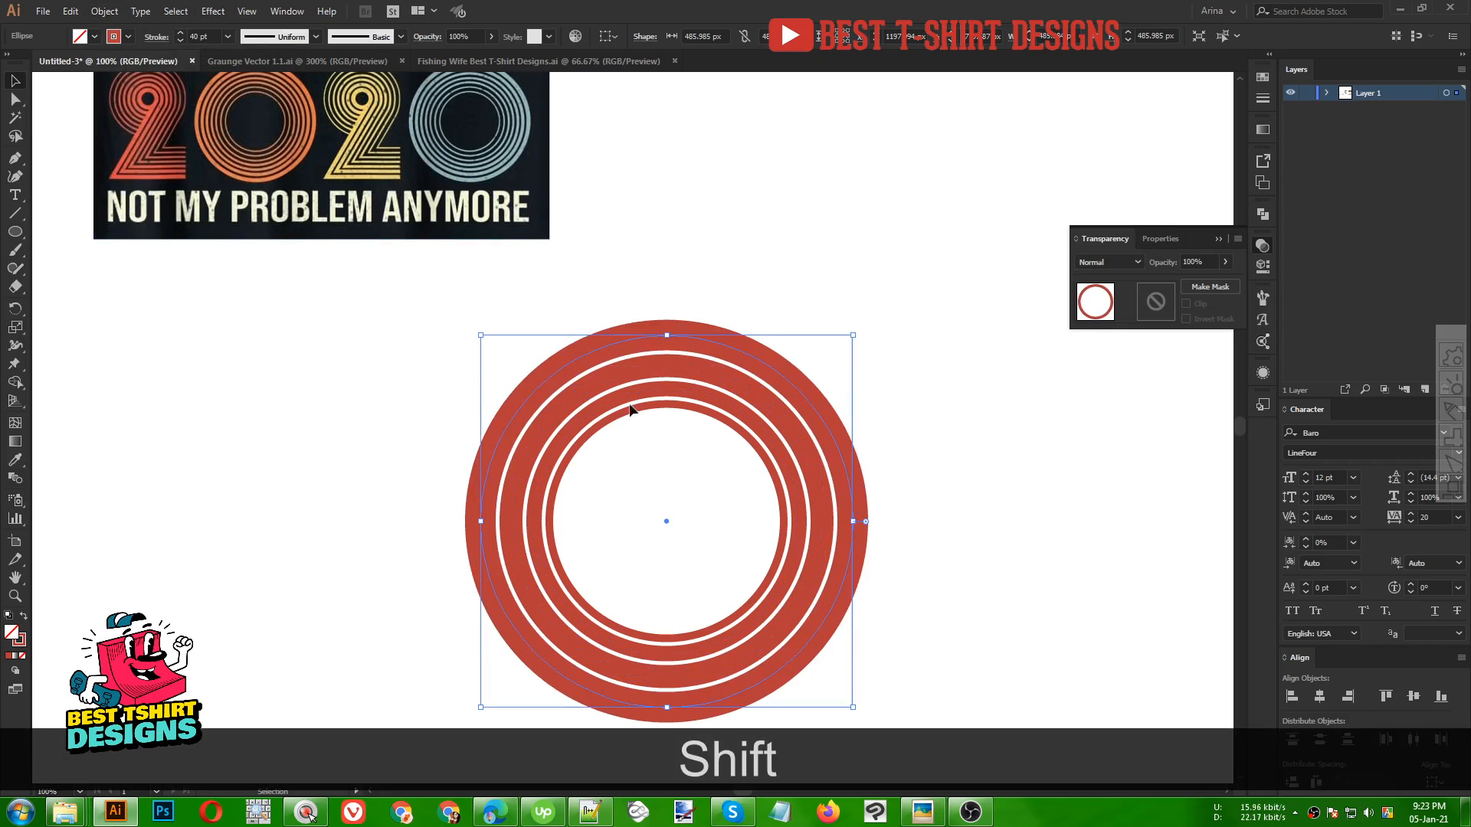
# Offset the outermost ring's path by 50 px and set the new ring's stroke weight to 50 pt
pyautogui.click(105, 11)
pyautogui.moveTo(192, 362)
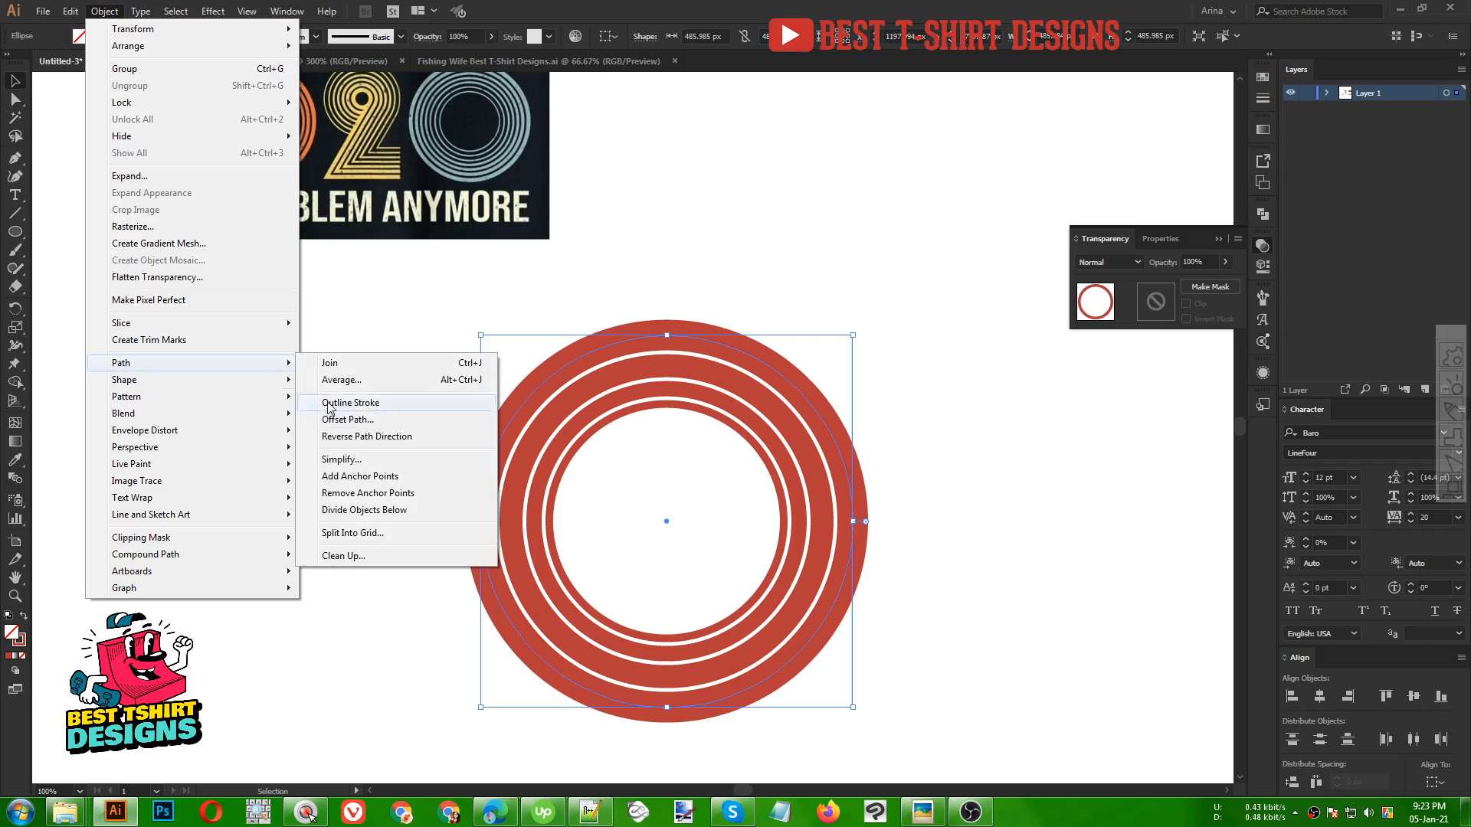
pyautogui.click(347, 420)
pyautogui.hotkey('shift', 'Up')
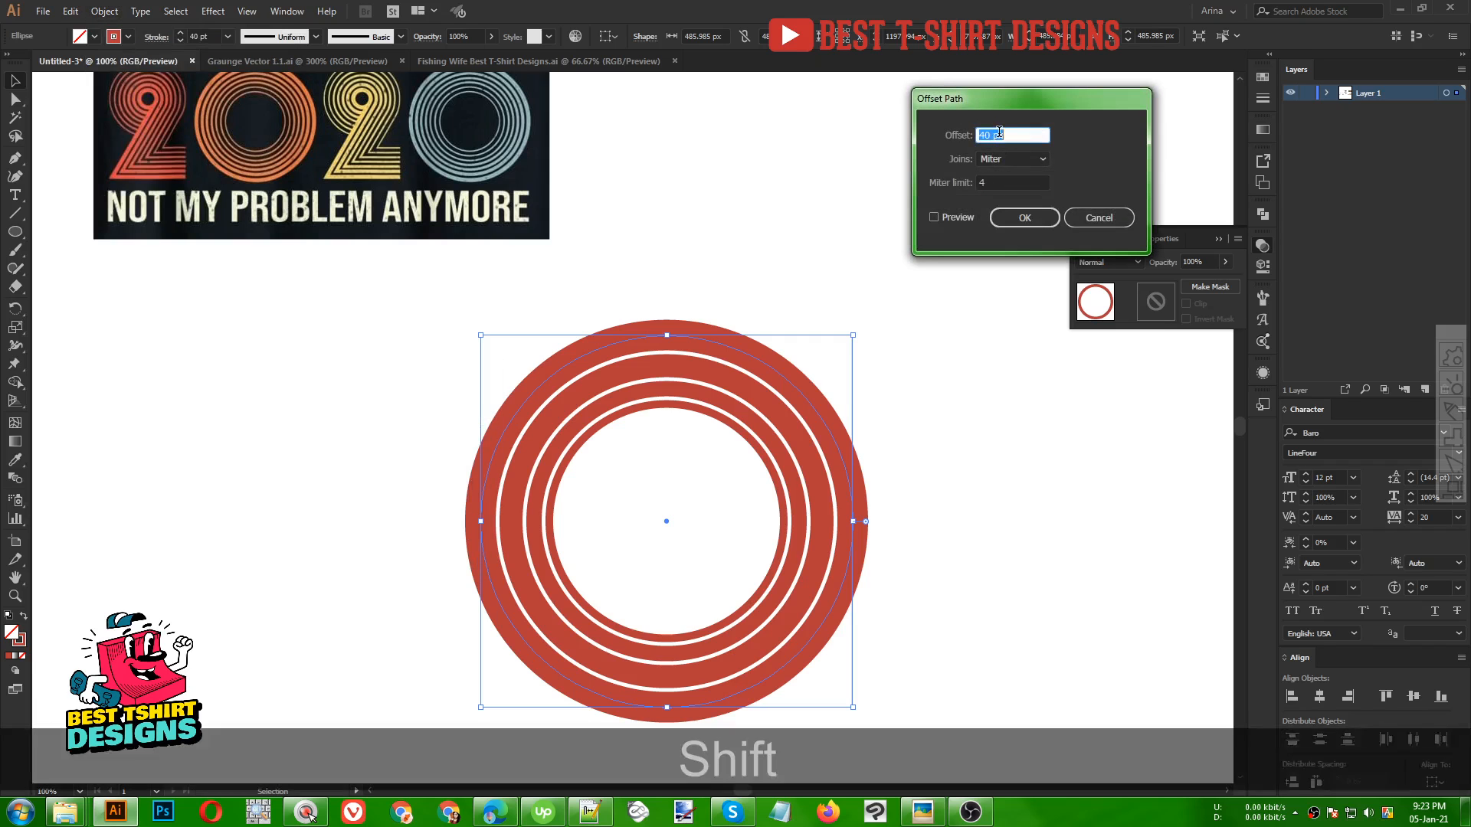
pyautogui.click(1017, 219)
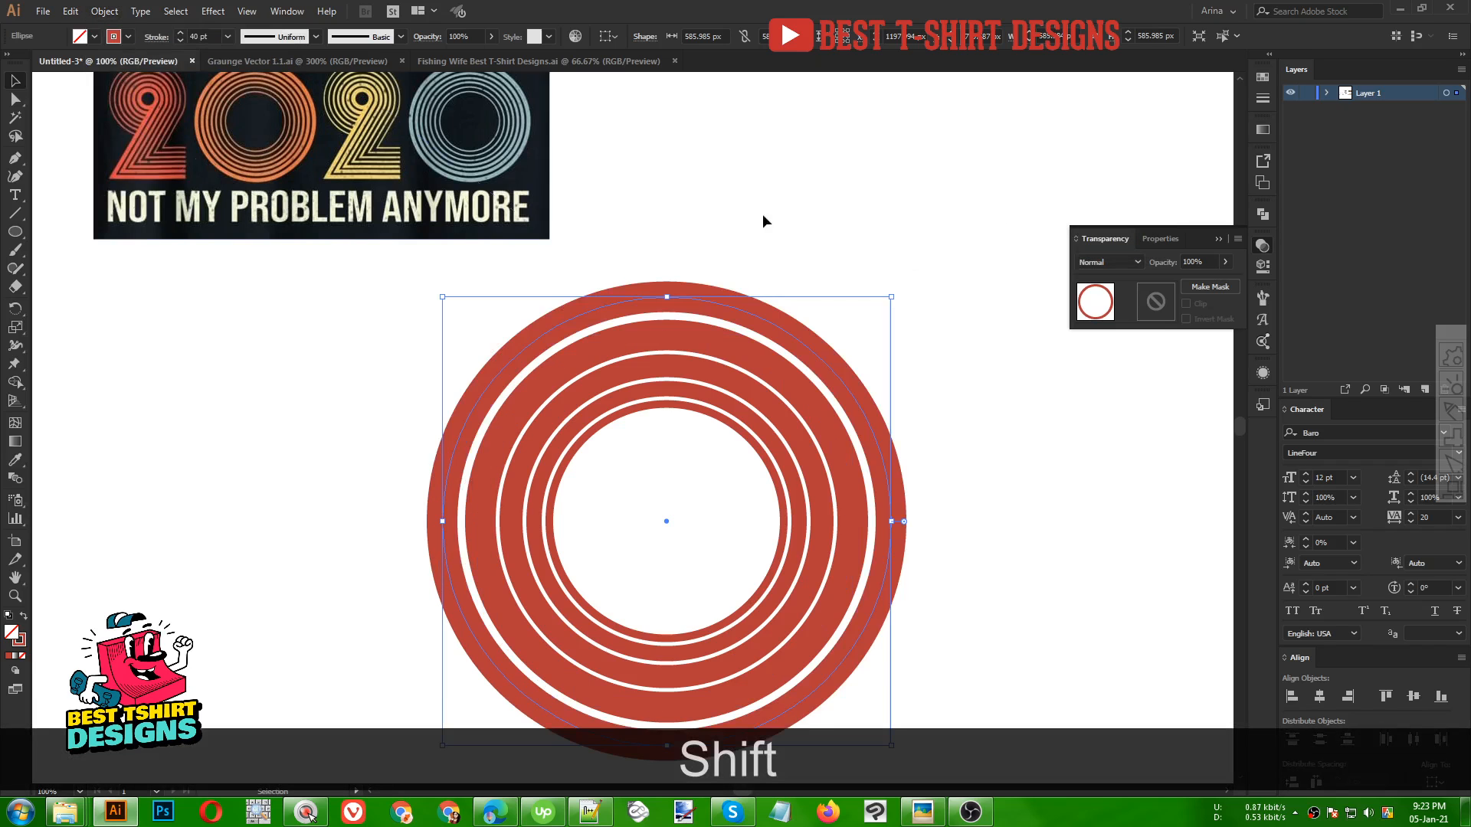
pyautogui.hotkey('shift', 'Up')
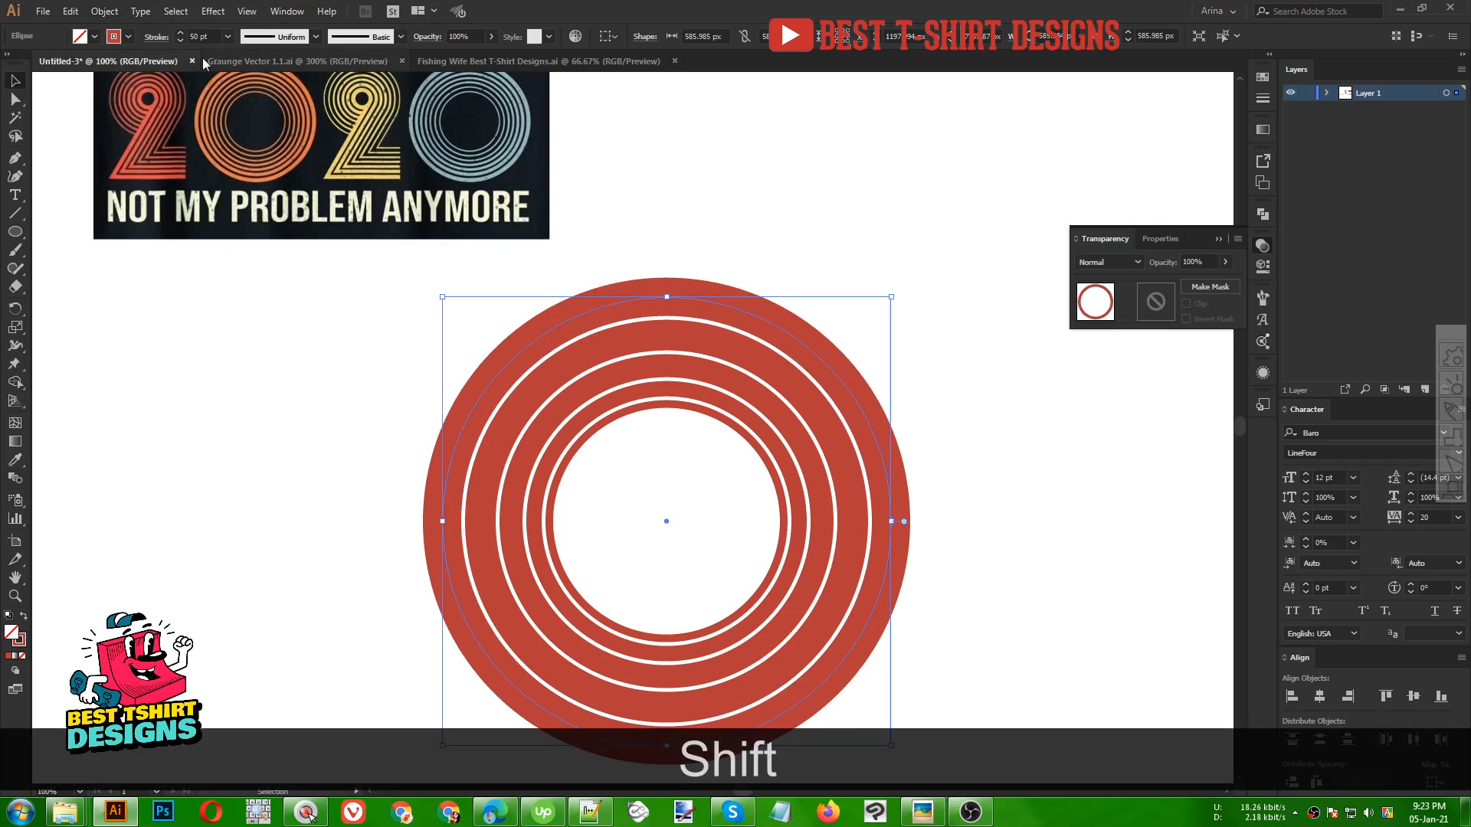
# Offset the outermost ring's path by 60 px and set the new ring's stroke weight to 60 pt
pyautogui.click(104, 11)
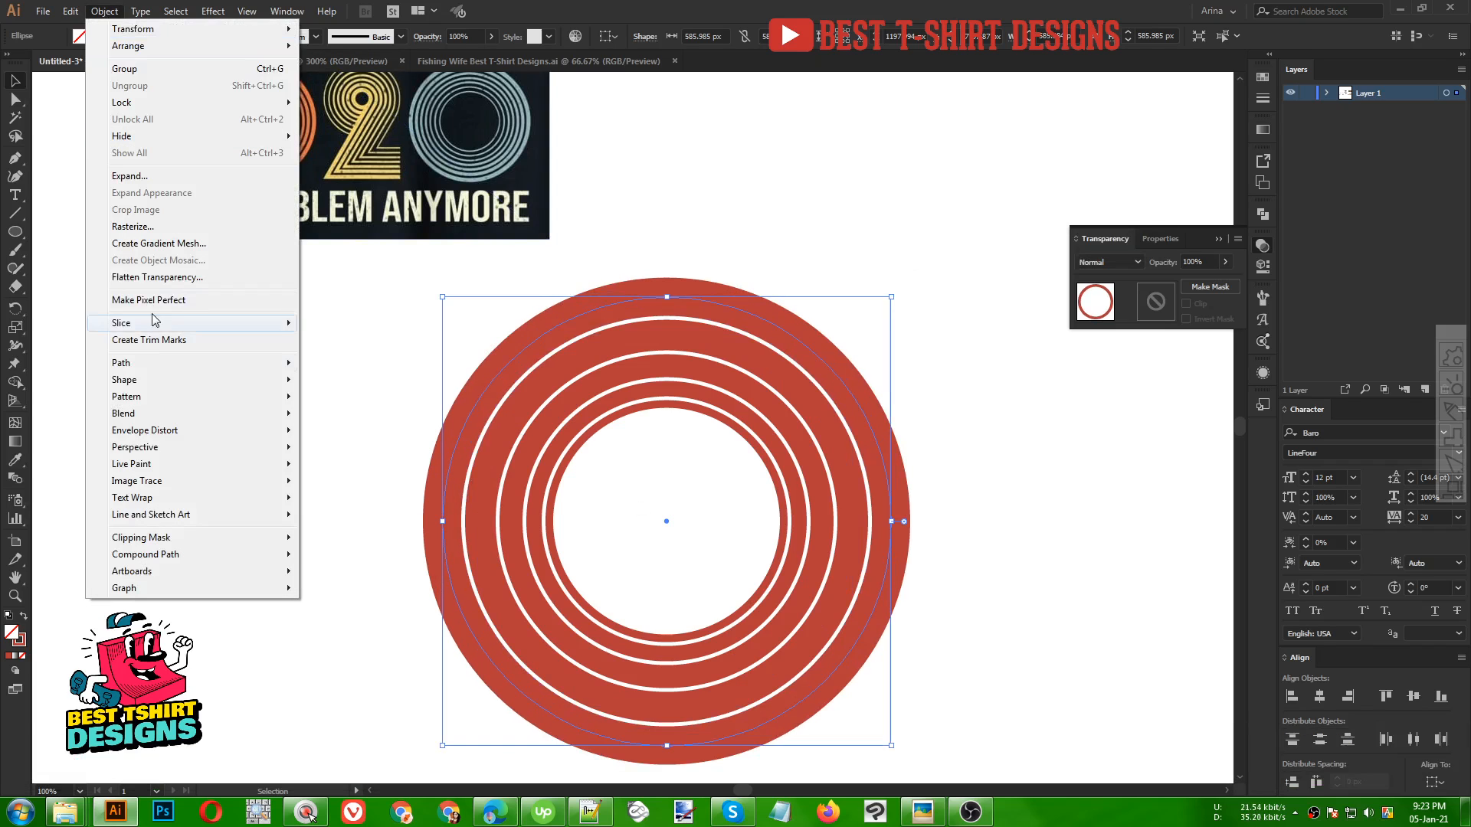
pyautogui.moveTo(161, 368)
pyautogui.click(347, 420)
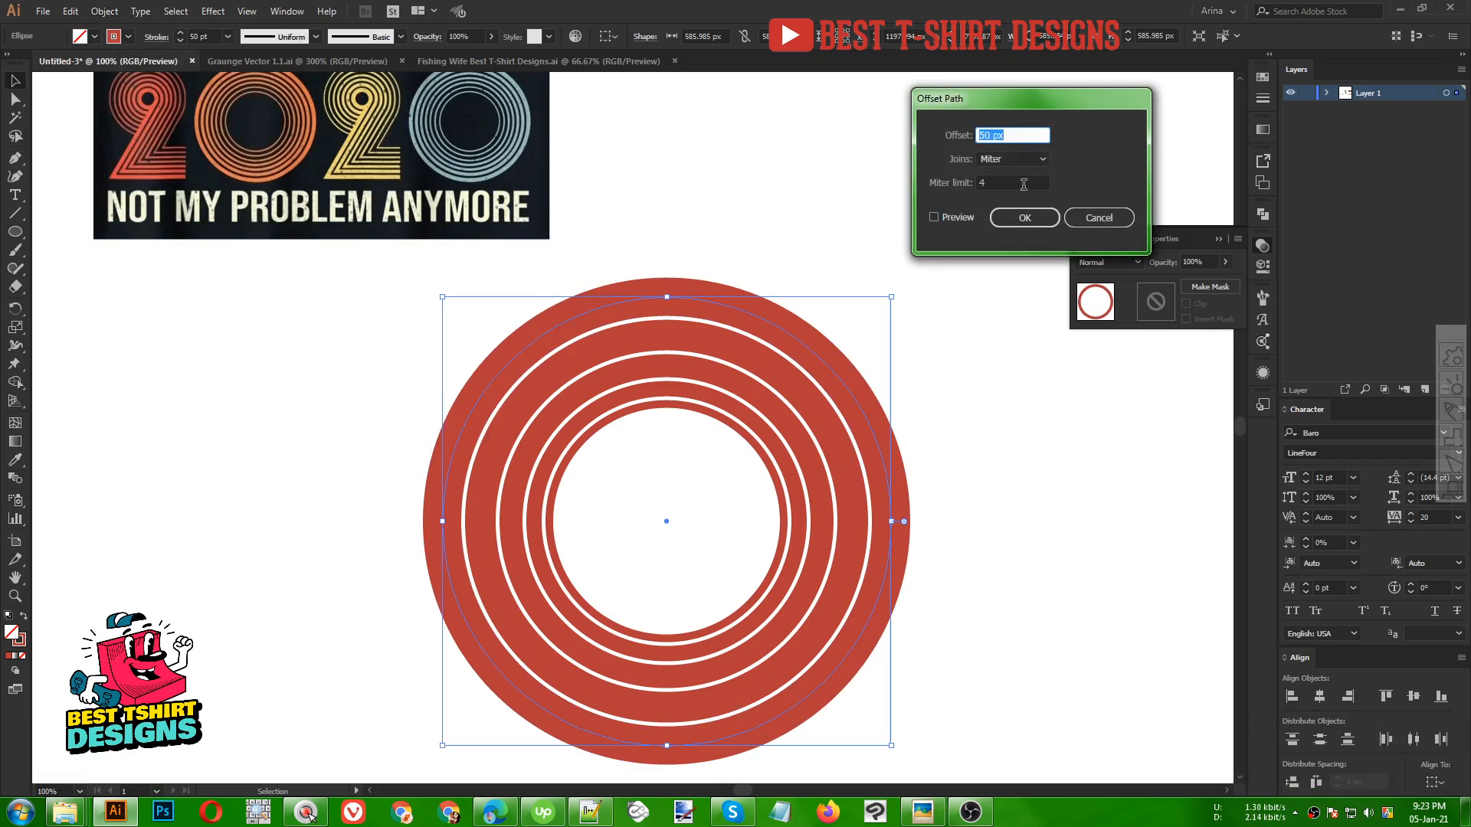
pyautogui.click(1008, 218)
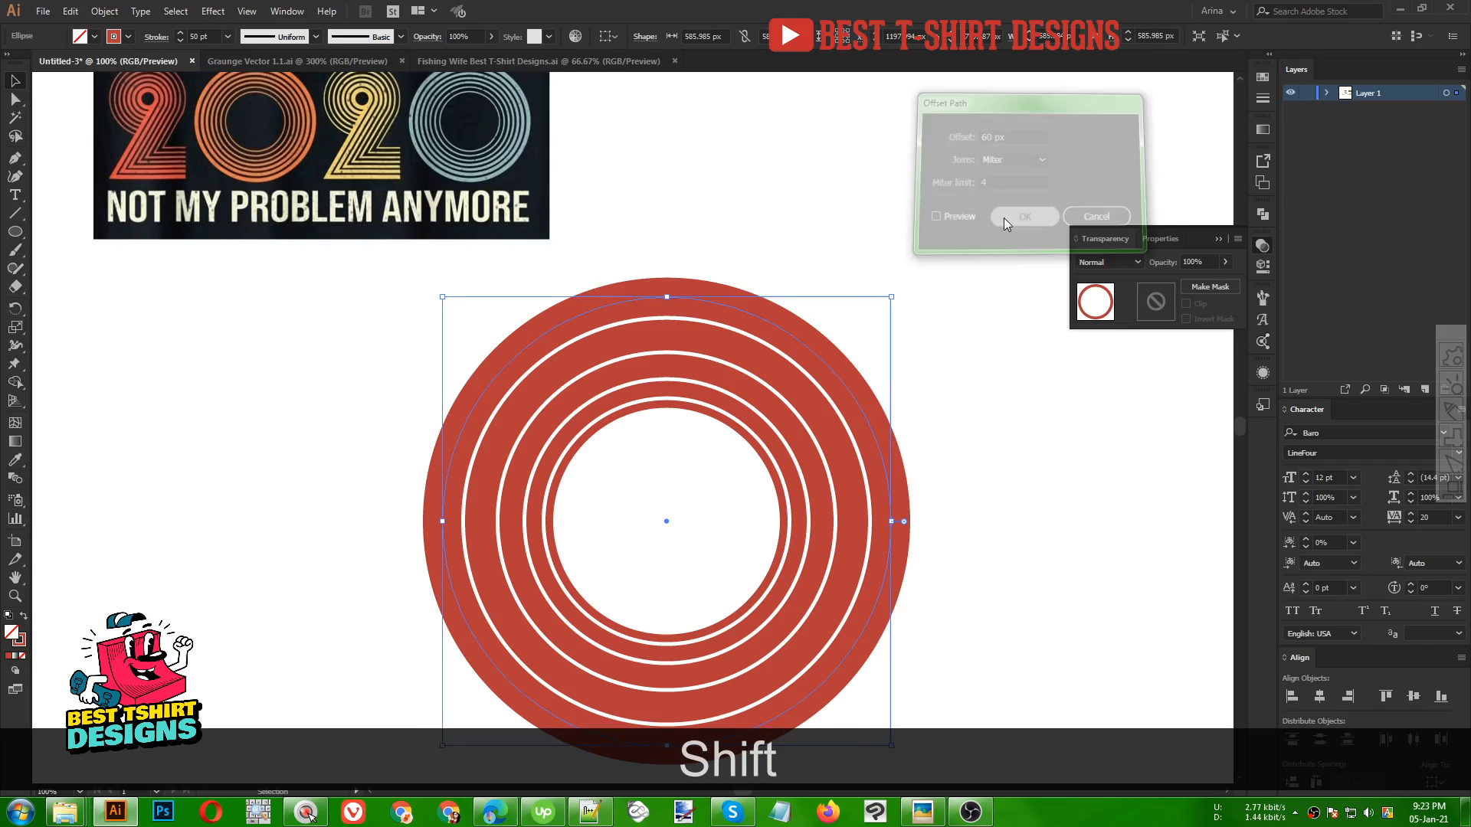
pyautogui.keyDown('shift'); pyautogui.click(180, 33); pyautogui.keyUp('shift')
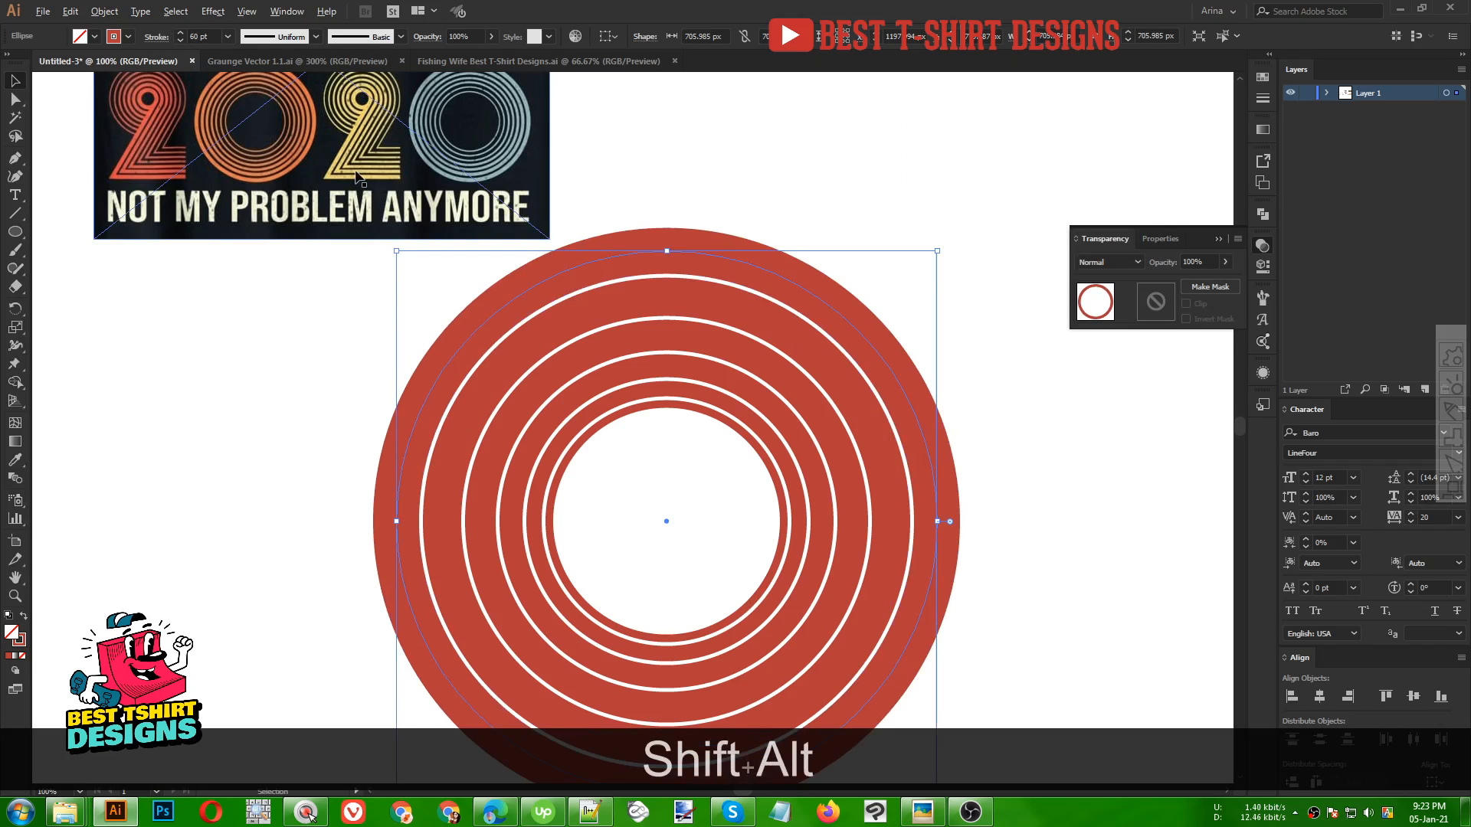
pyautogui.scroll(-1, 356, 170)
pyautogui.click(728, 205)
pyautogui.scroll(-1, 617, 265)
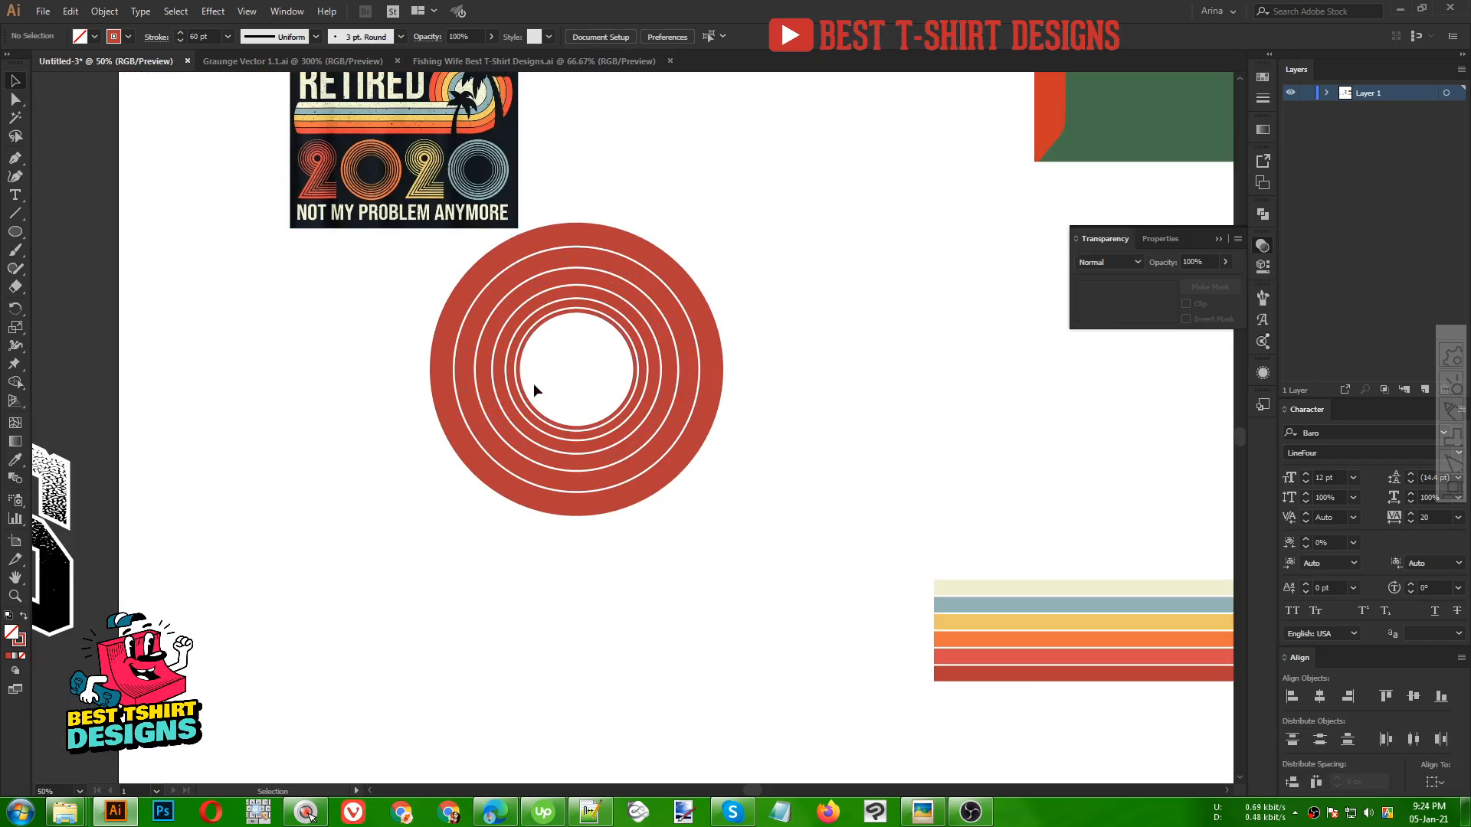
pyautogui.scroll(3, 354, 159)
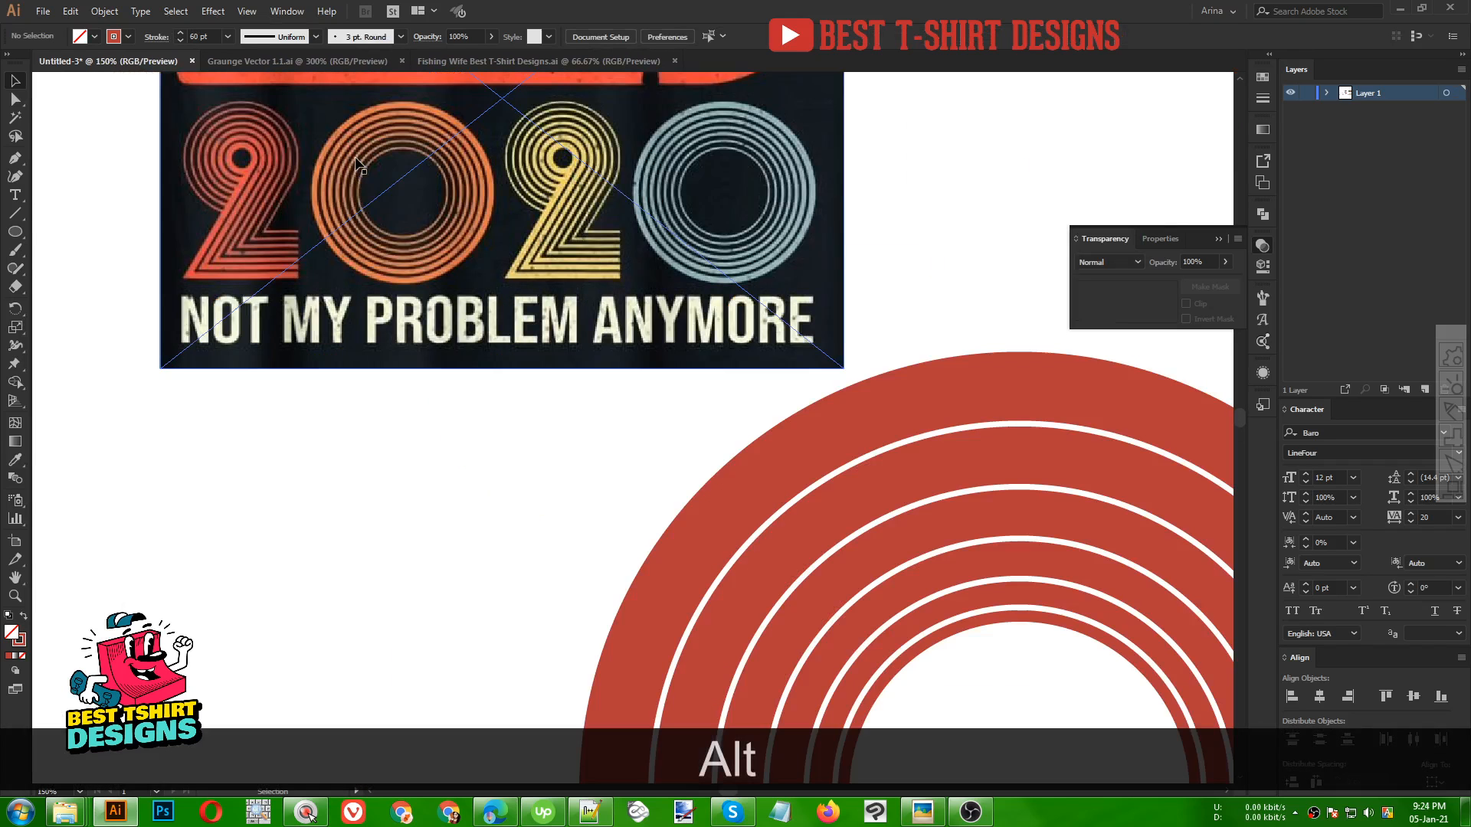
pyautogui.scroll(-2, 337, 170)
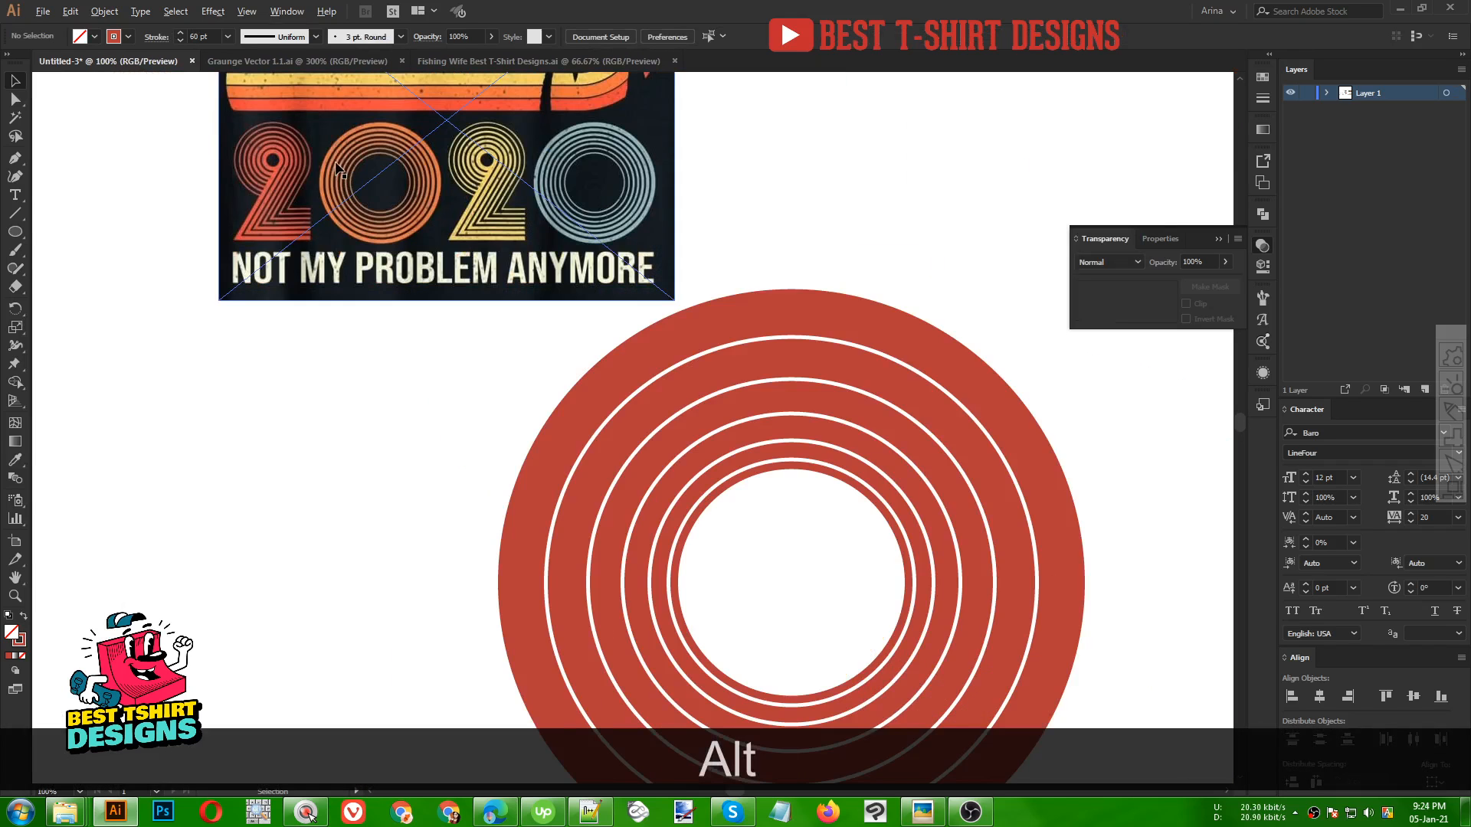
# Select all the concentric rings together and reposition the group on the artboard, then deselect
pyautogui.scroll(-1, 520, 364)
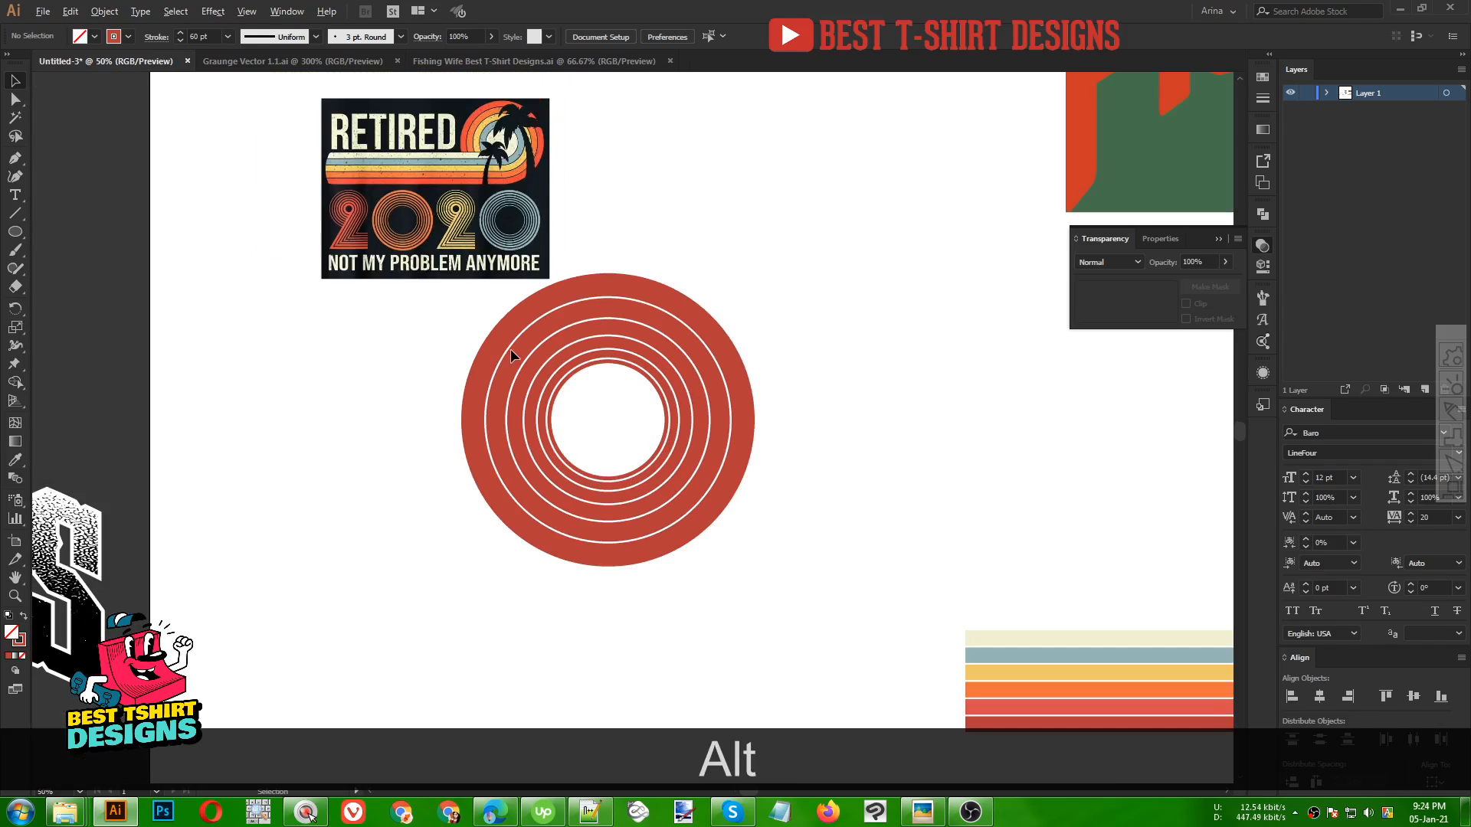
pyautogui.moveTo(430, 352); pyautogui.dragTo(815, 550)
pyautogui.scroll(-1, 634, 461)
pyautogui.moveTo(565, 307); pyautogui.dragTo(392, 150)
pyautogui.moveTo(470, 306); pyautogui.dragTo(735, 583)
pyautogui.moveTo(707, 522); pyautogui.dragTo(662, 476)
pyautogui.moveTo(645, 321); pyautogui.dragTo(642, 314)
pyautogui.moveTo(469, 311); pyautogui.dragTo(730, 582)
pyautogui.moveTo(637, 437); pyautogui.dragTo(642, 328)
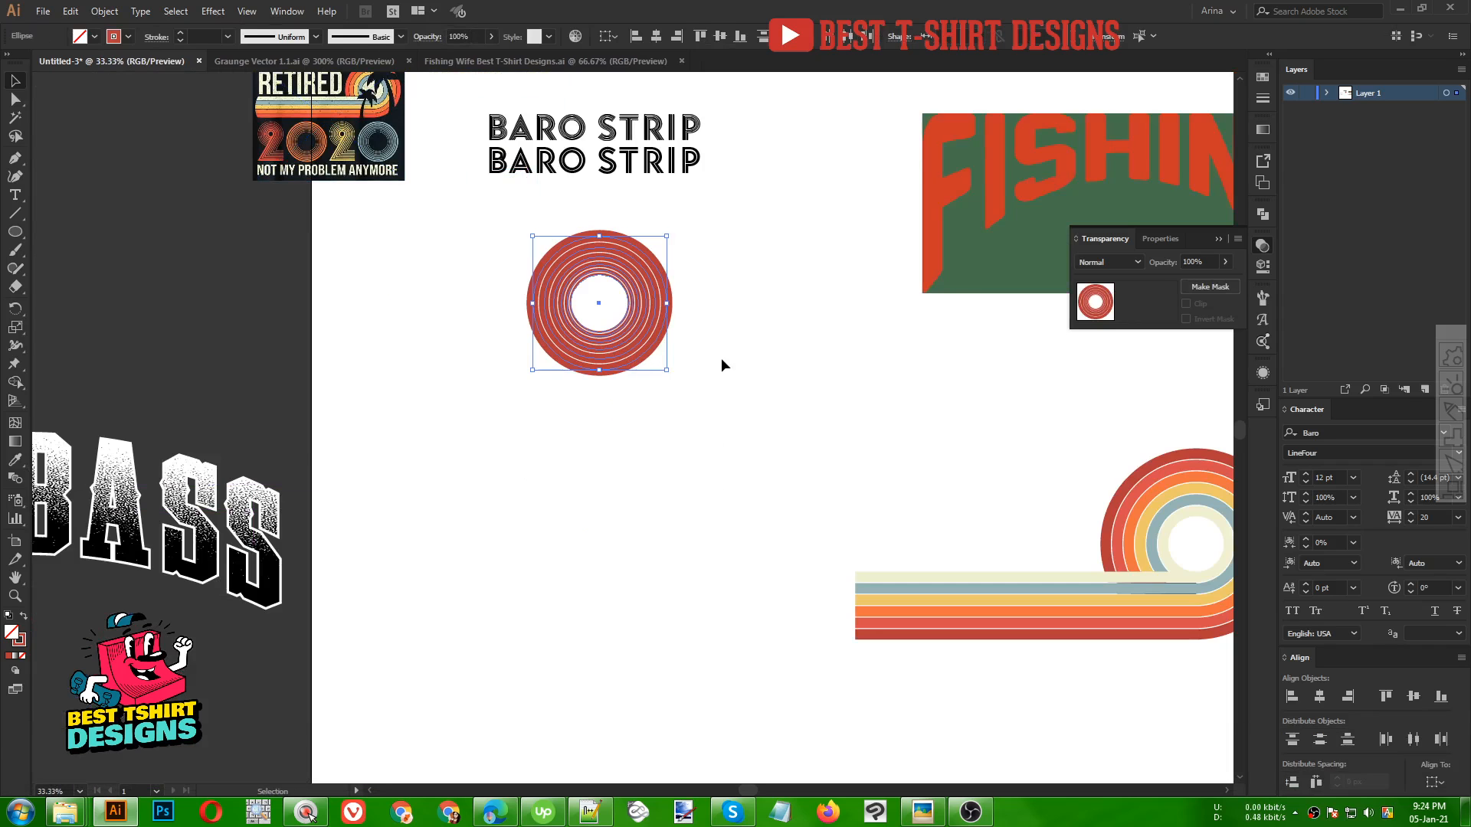
pyautogui.click(677, 275)
# Zoom in on the reference 2020 lettering to examine how its stripes are built
pyautogui.scroll(1, 649, 268)
pyautogui.scroll(-2, 709, 439)
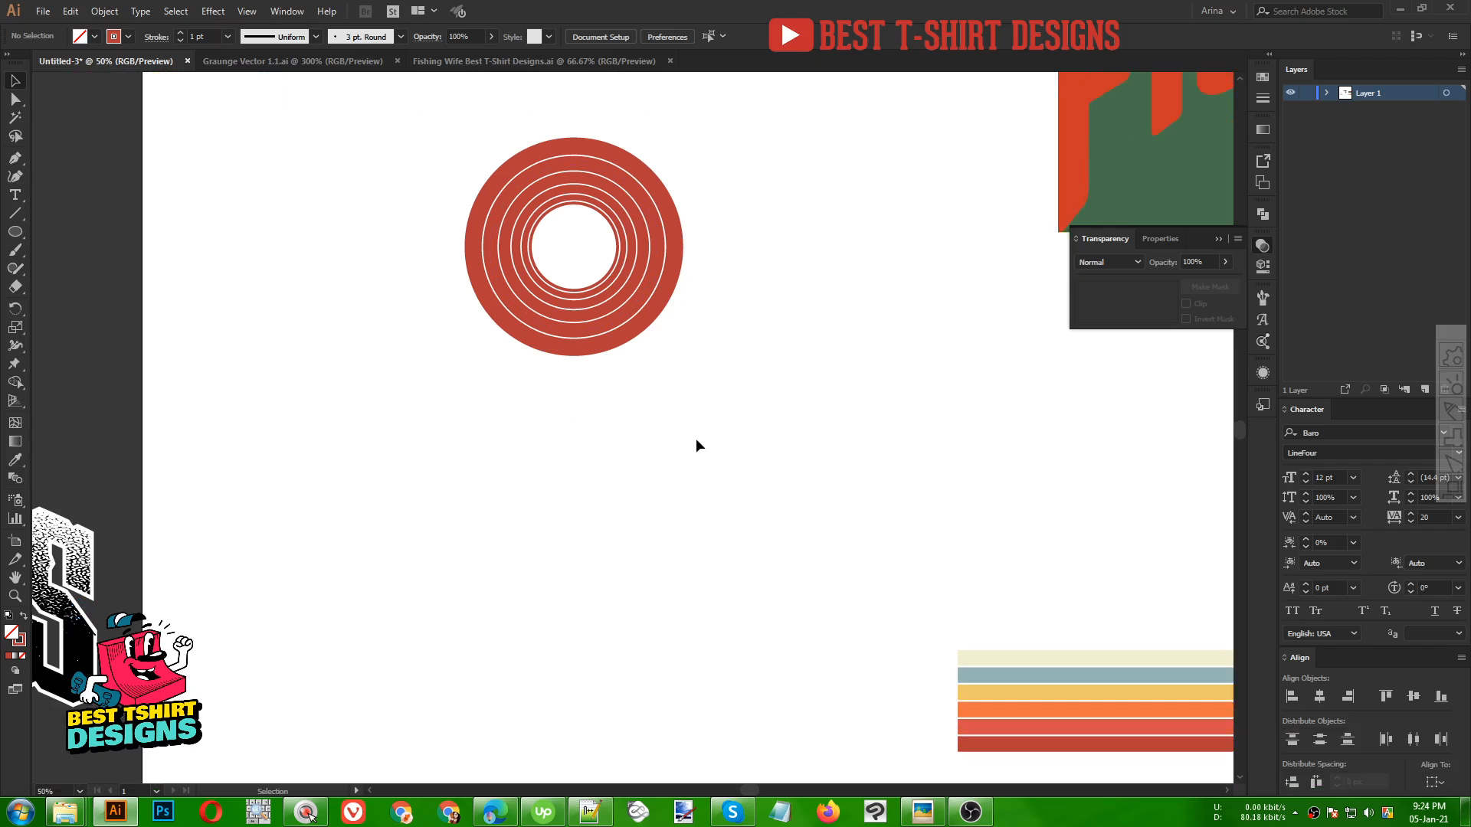
pyautogui.scroll(4, 695, 438)
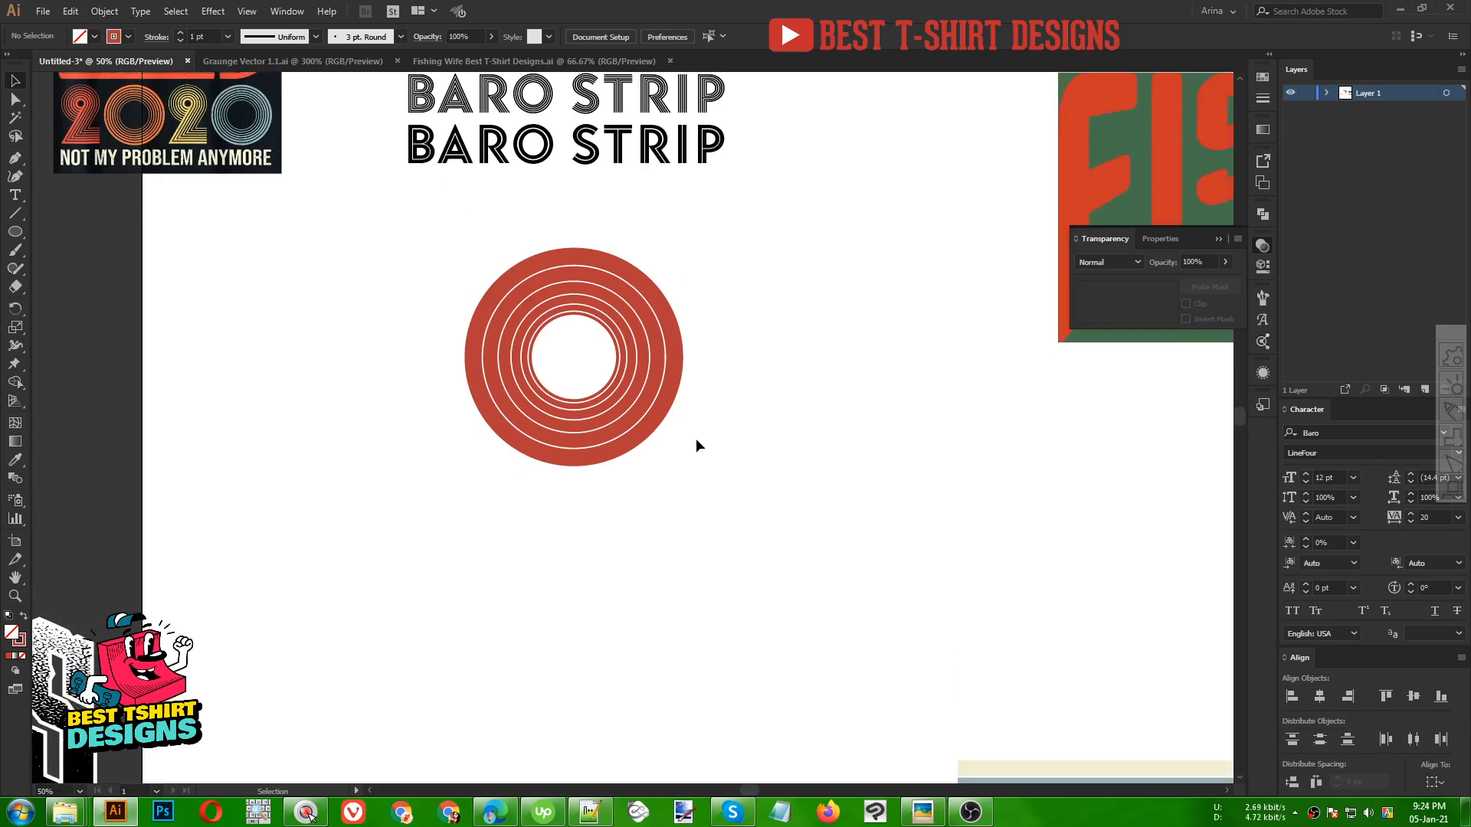
pyautogui.scroll(-1, 765, 413)
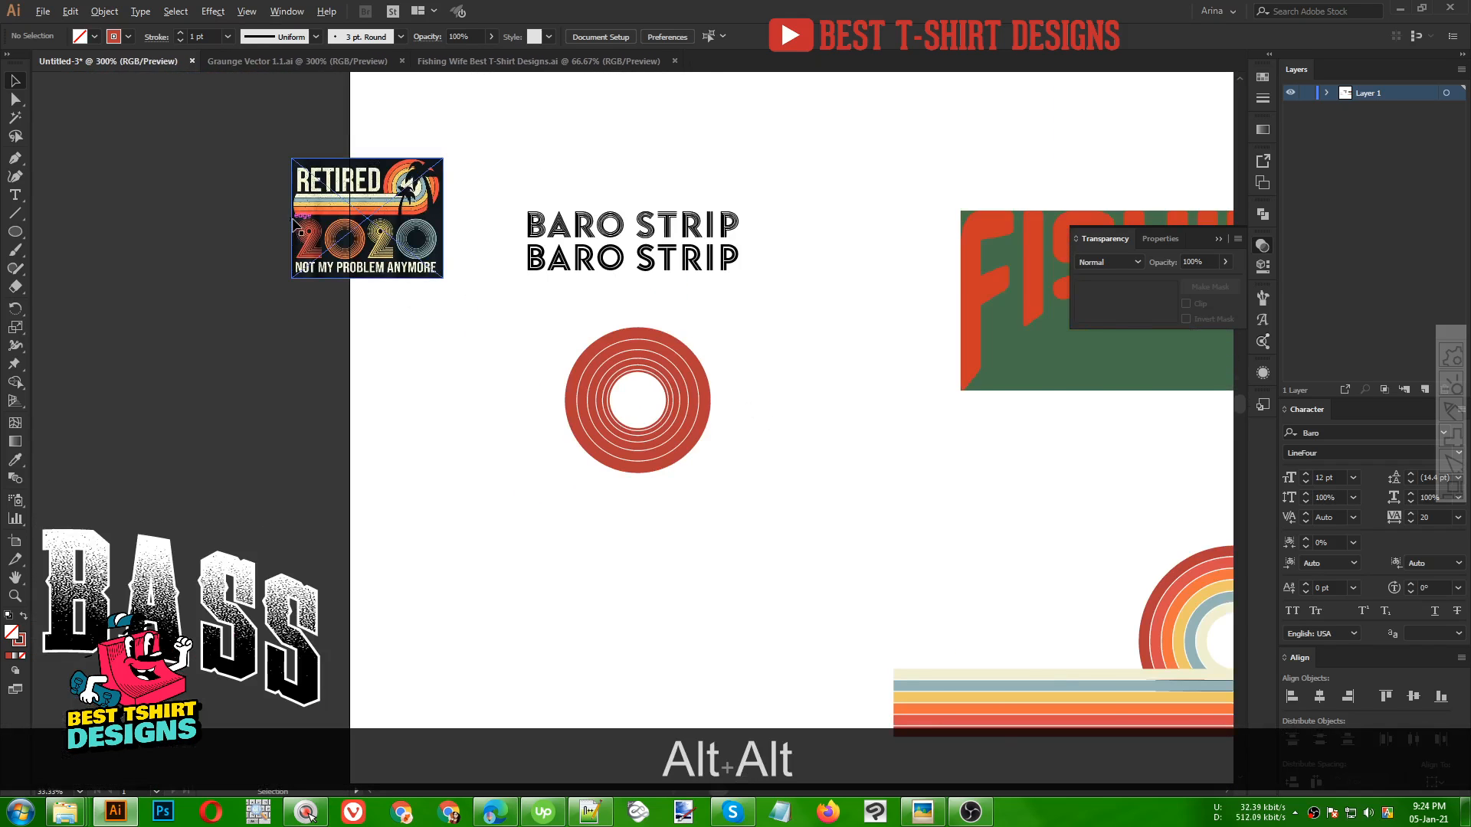
pyautogui.scroll(6, 411, 344)
pyautogui.scroll(2, 450, 351)
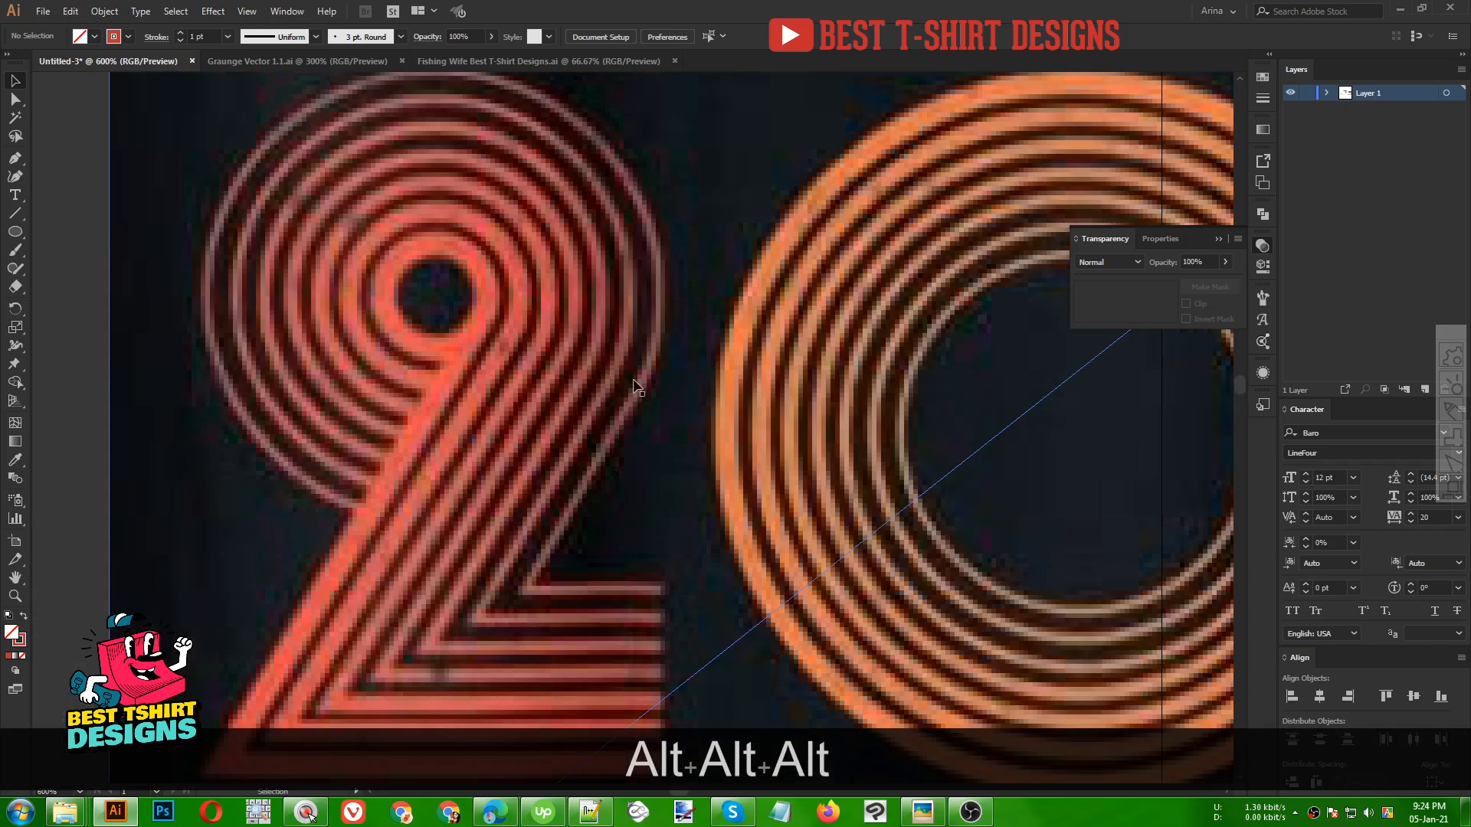
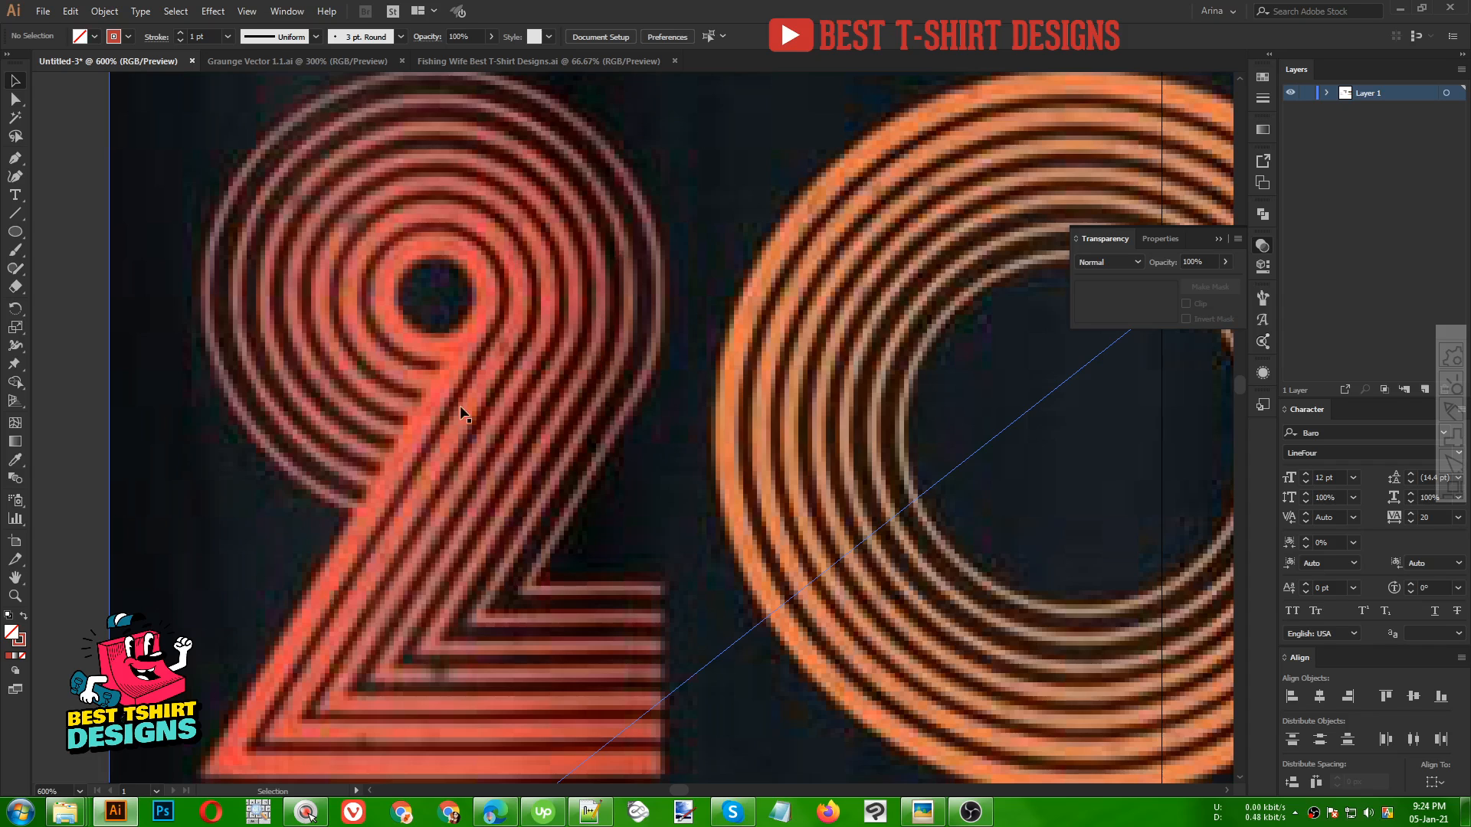
# Zoom and pan around the concentric rings and select individual rings to compare their stroke weights
pyautogui.scroll(-6, 147, 263)
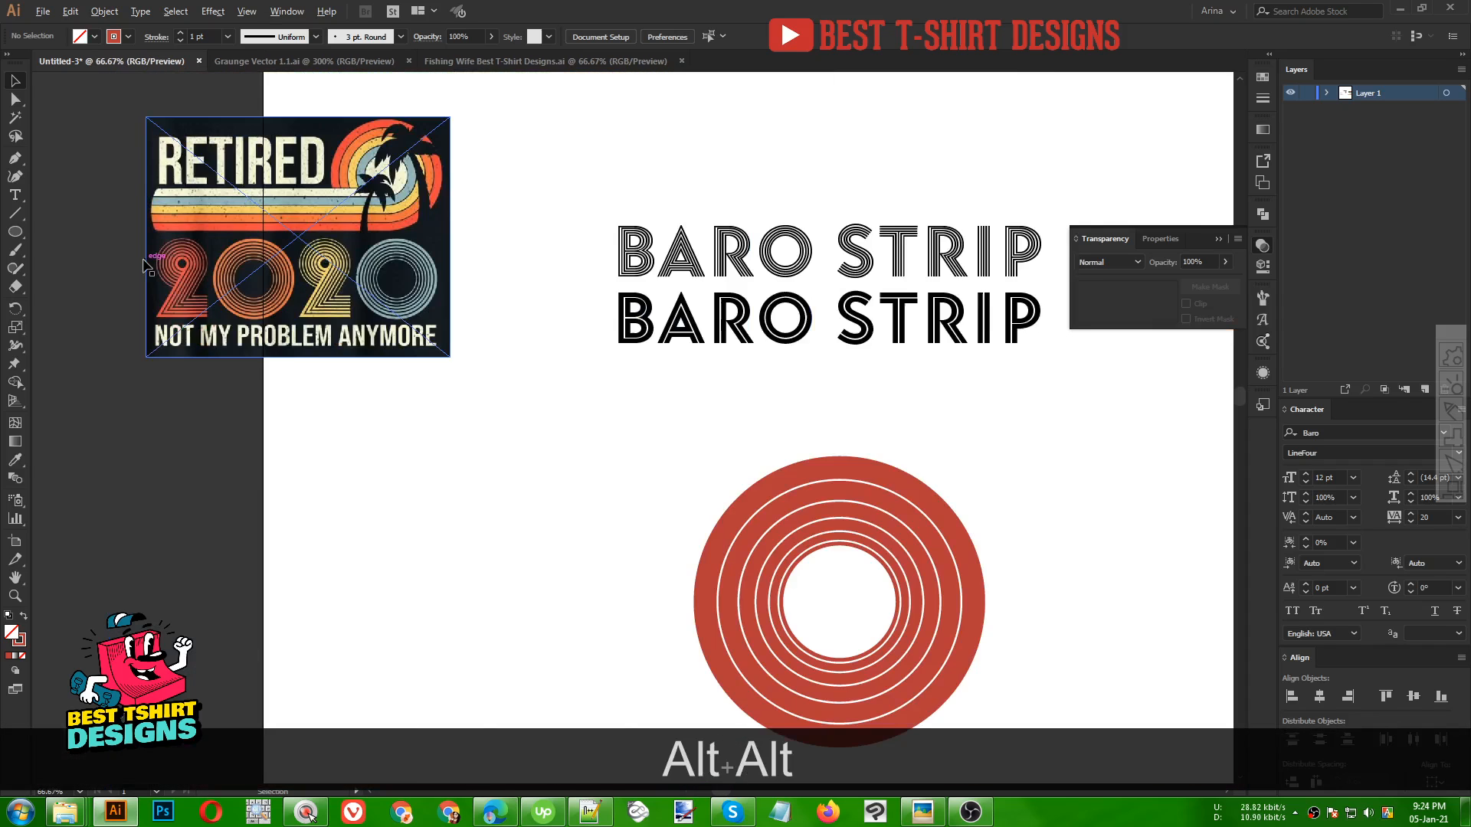
pyautogui.scroll(-1, 148, 263)
pyautogui.scroll(2, 722, 460)
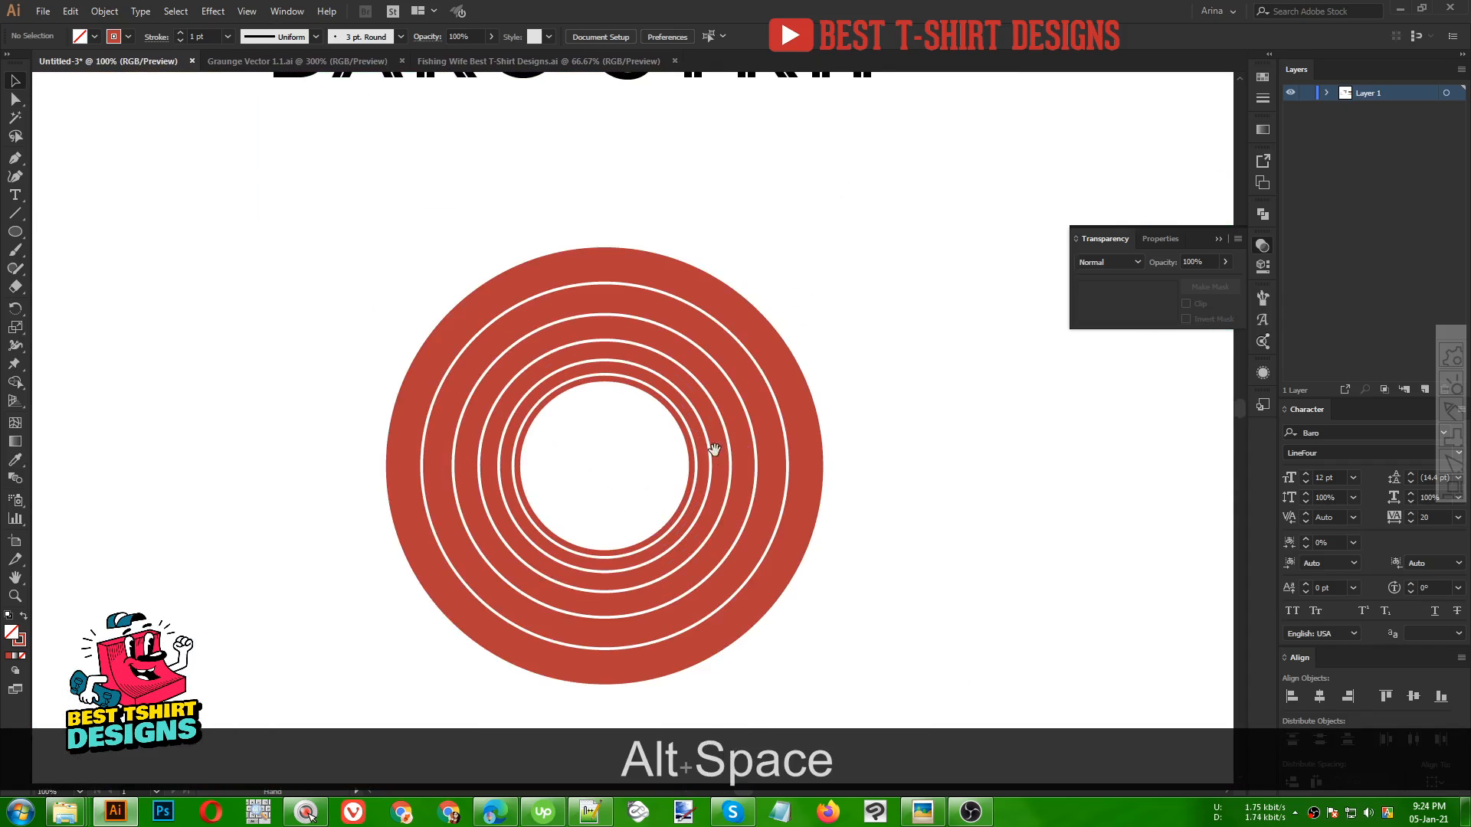
pyautogui.moveTo(714, 450); pyautogui.dragTo(631, 365)
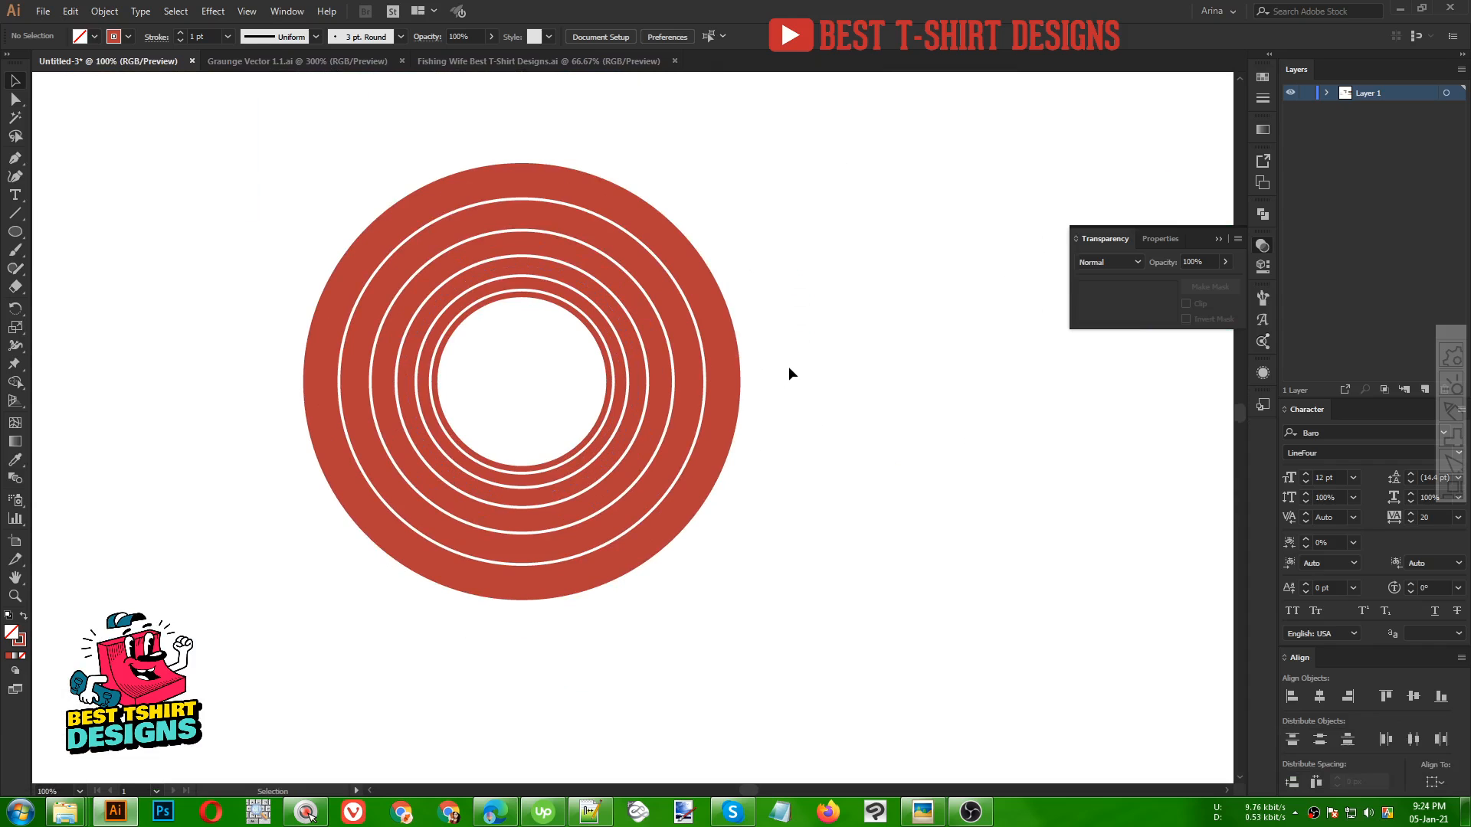
pyautogui.click(436, 203)
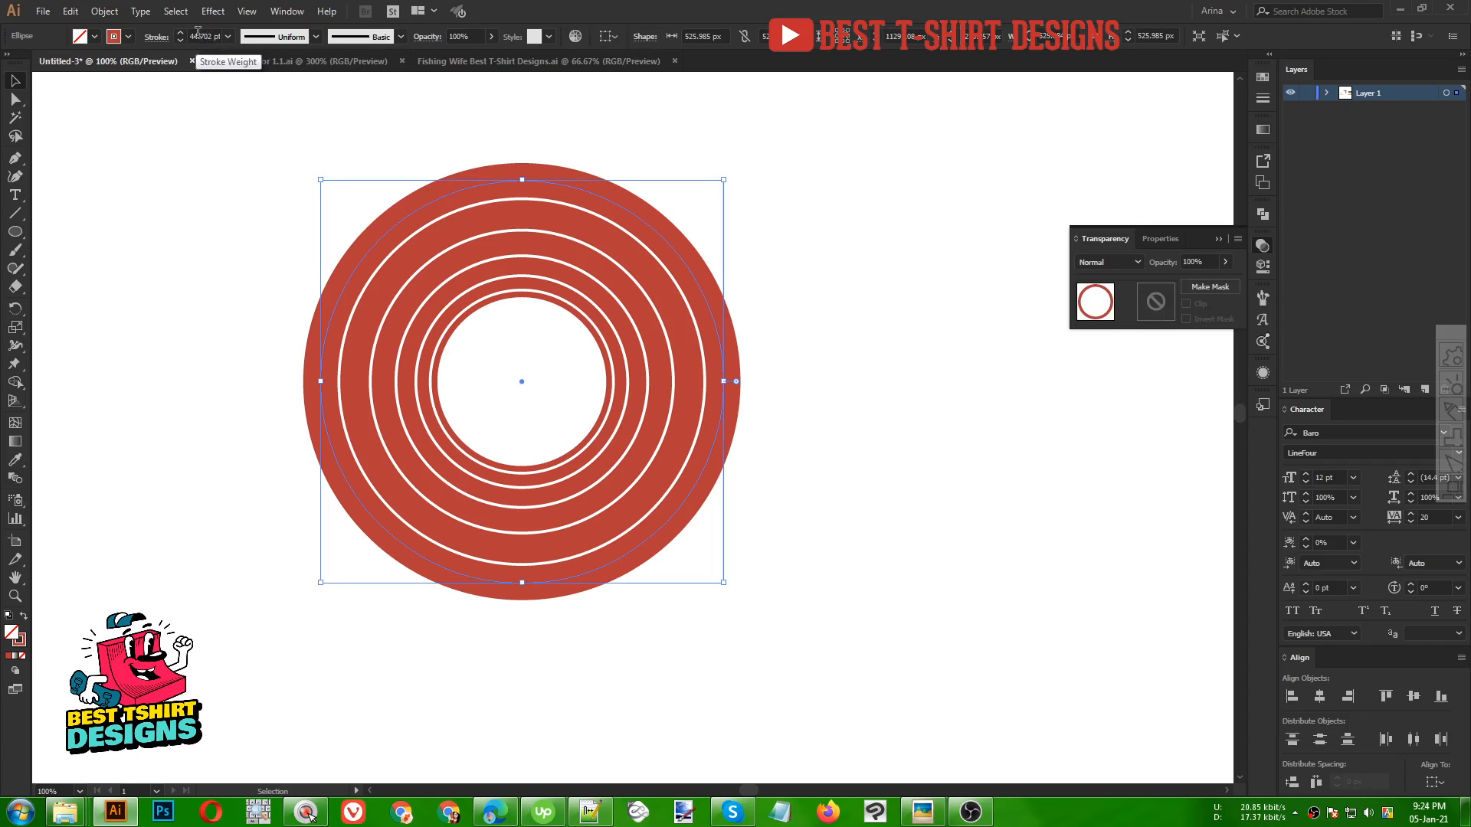
pyautogui.click(449, 299)
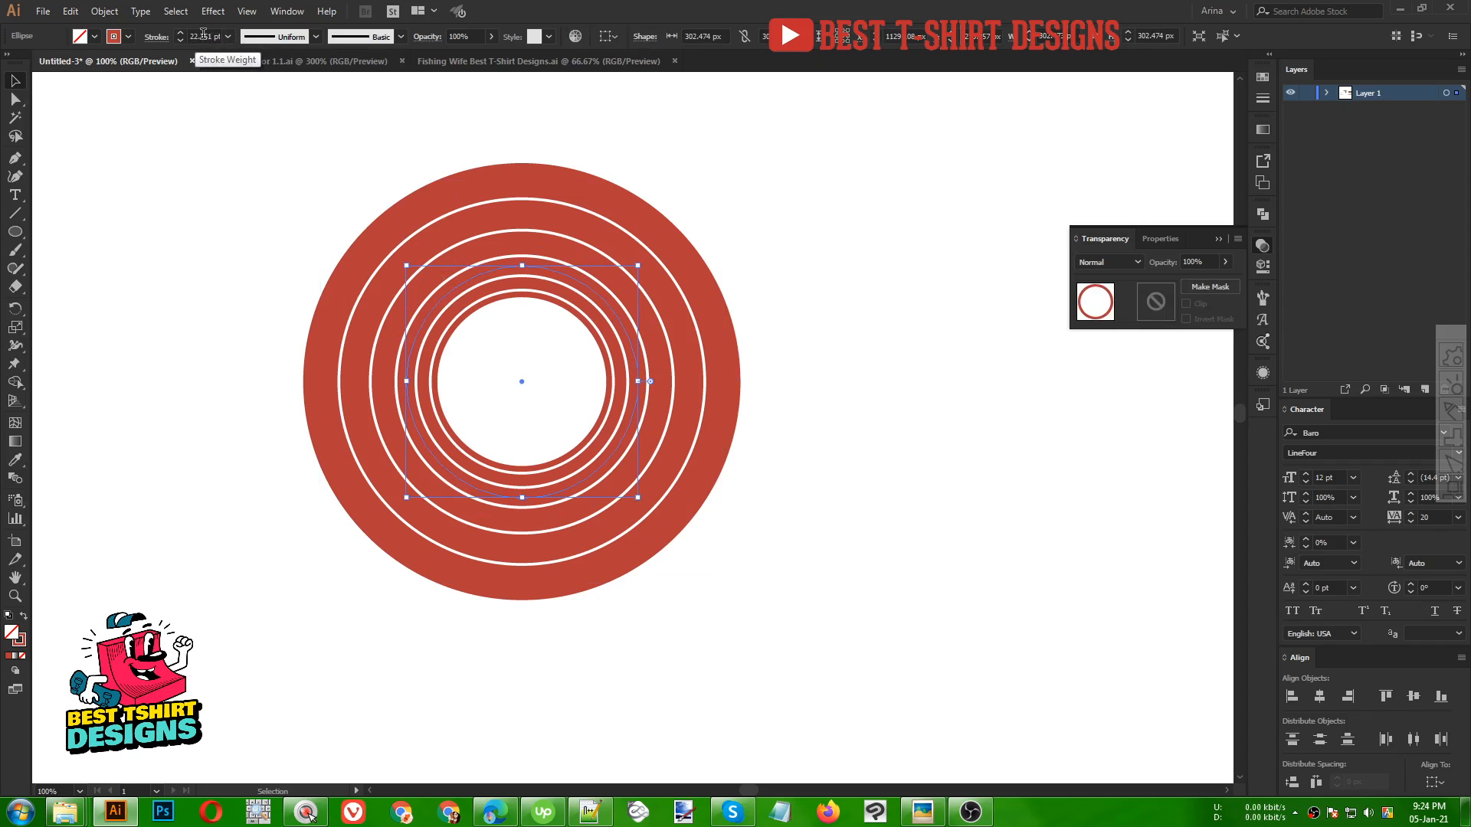
pyautogui.click(515, 183)
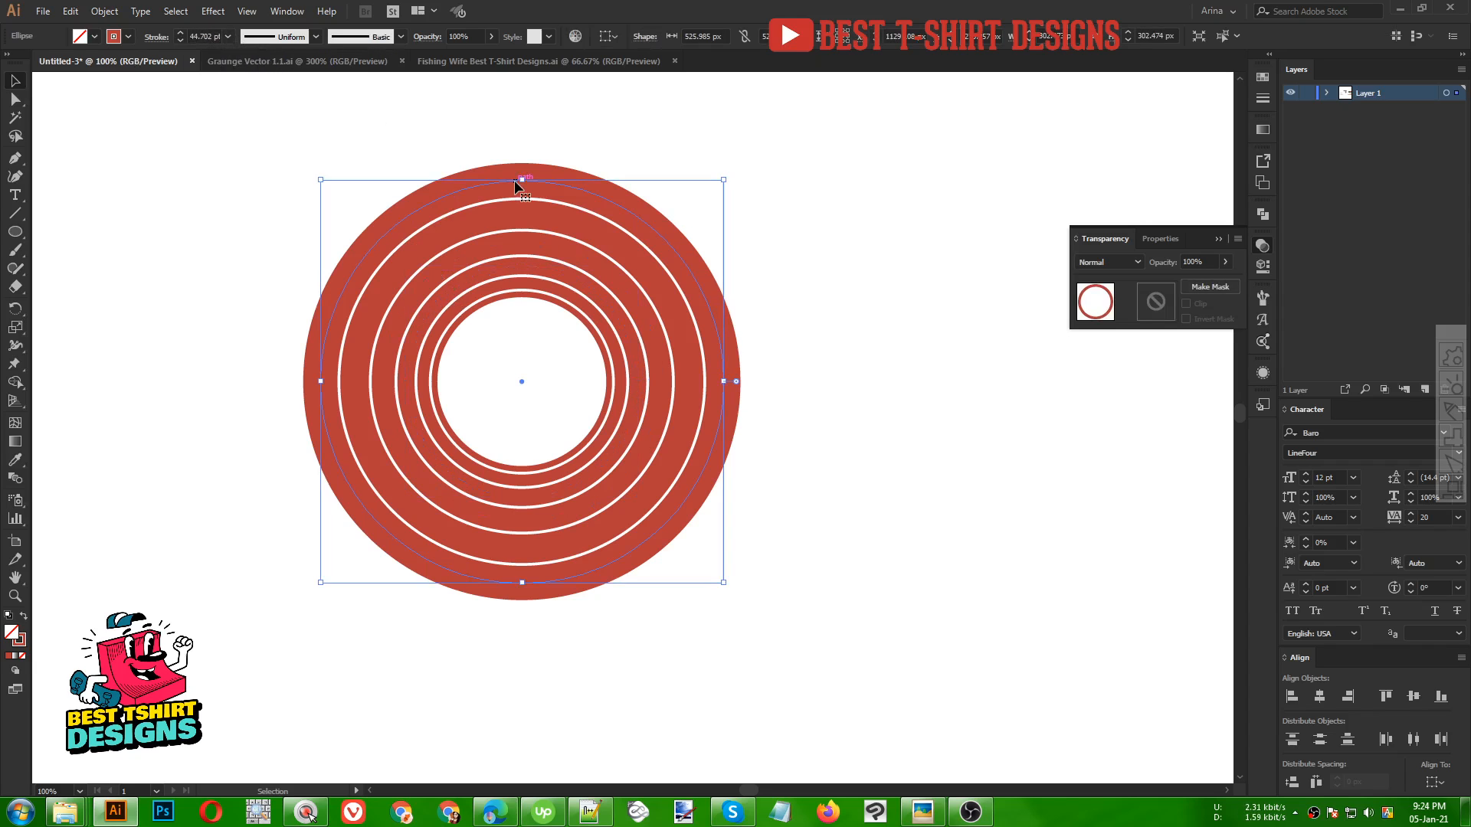
pyautogui.scroll(-1, 668, 331)
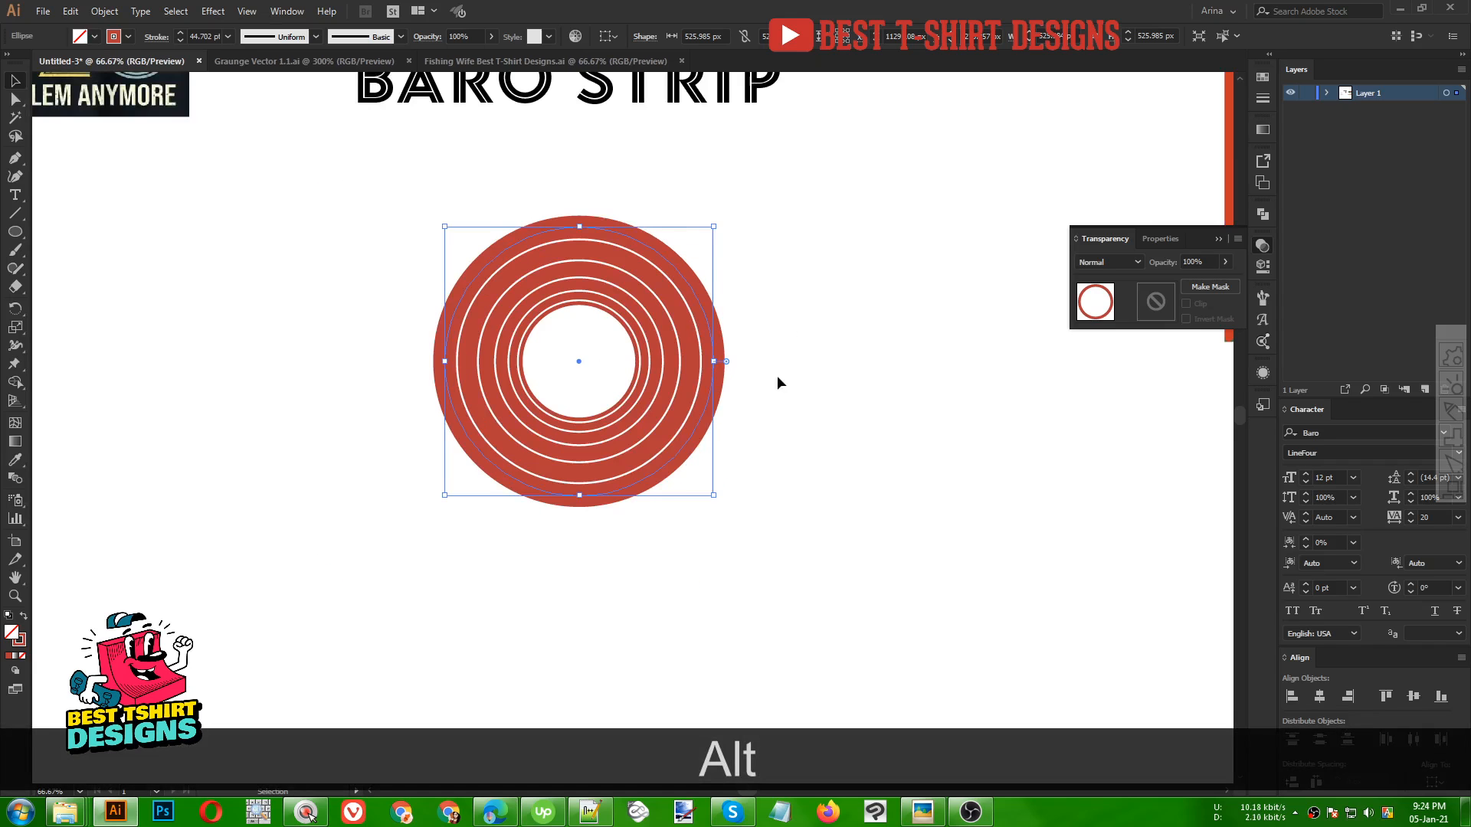
pyautogui.scroll(-2, 777, 375)
# With the Pen tool, draw a path from the outermost ring's right anchor diagonally down-left and then horizontally right, forming the 2's base
pyautogui.click(15, 161)
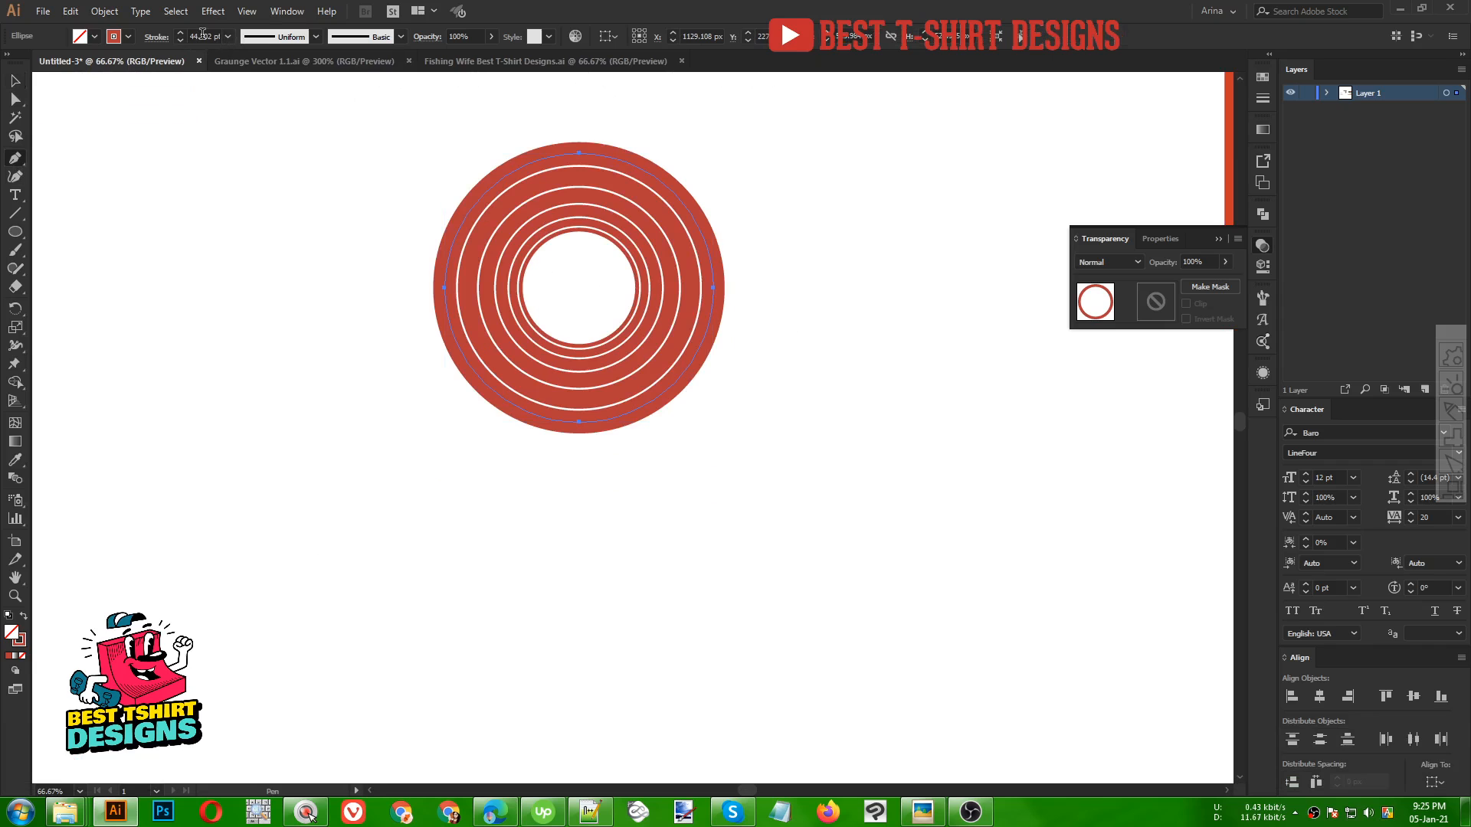
pyautogui.click(713, 288)
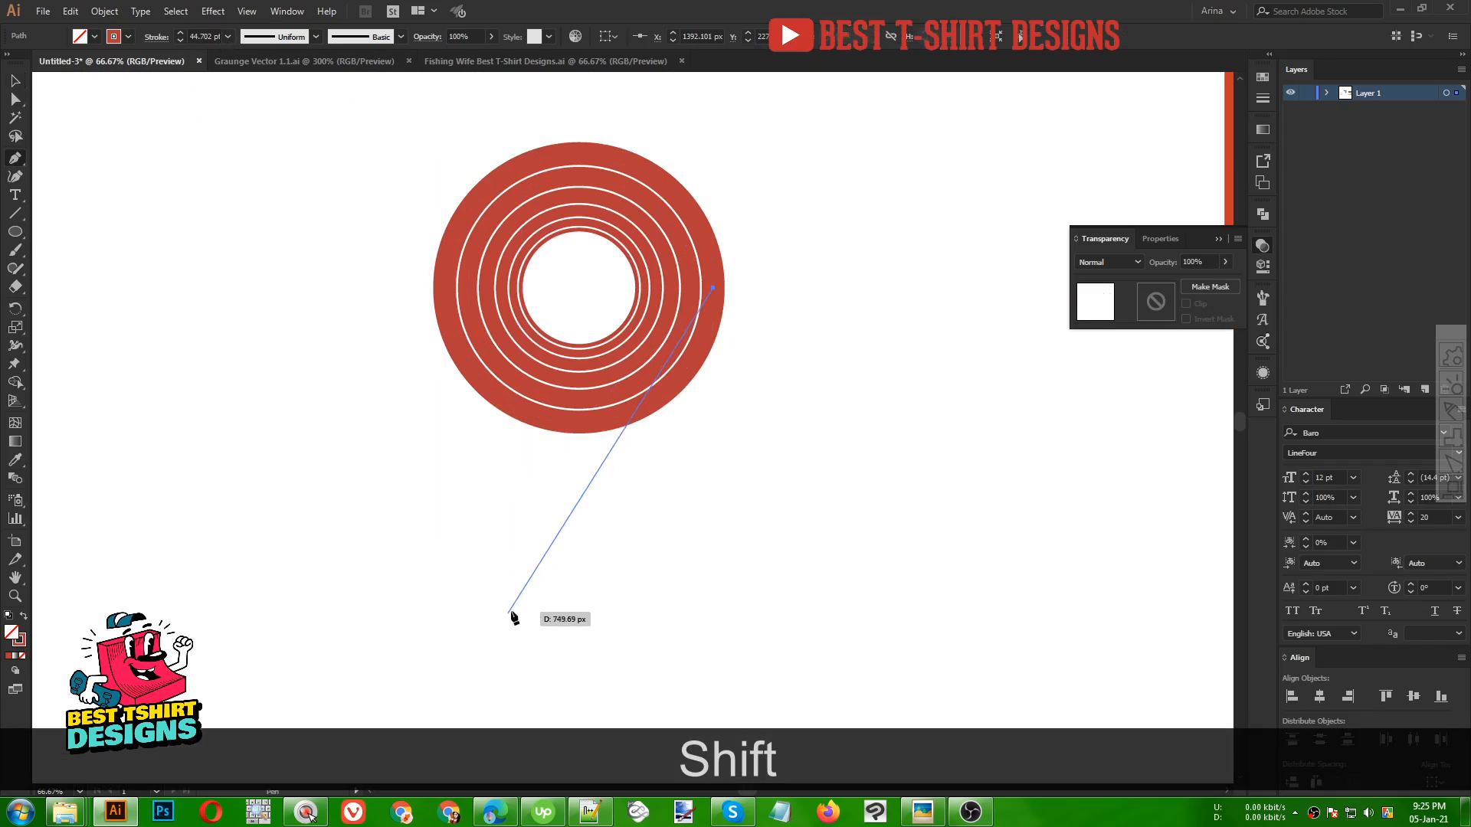
pyautogui.scroll(-3, 508, 394)
pyautogui.keyDown('alt'); pyautogui.scroll(-1, 515, 397); pyautogui.keyUp('alt')
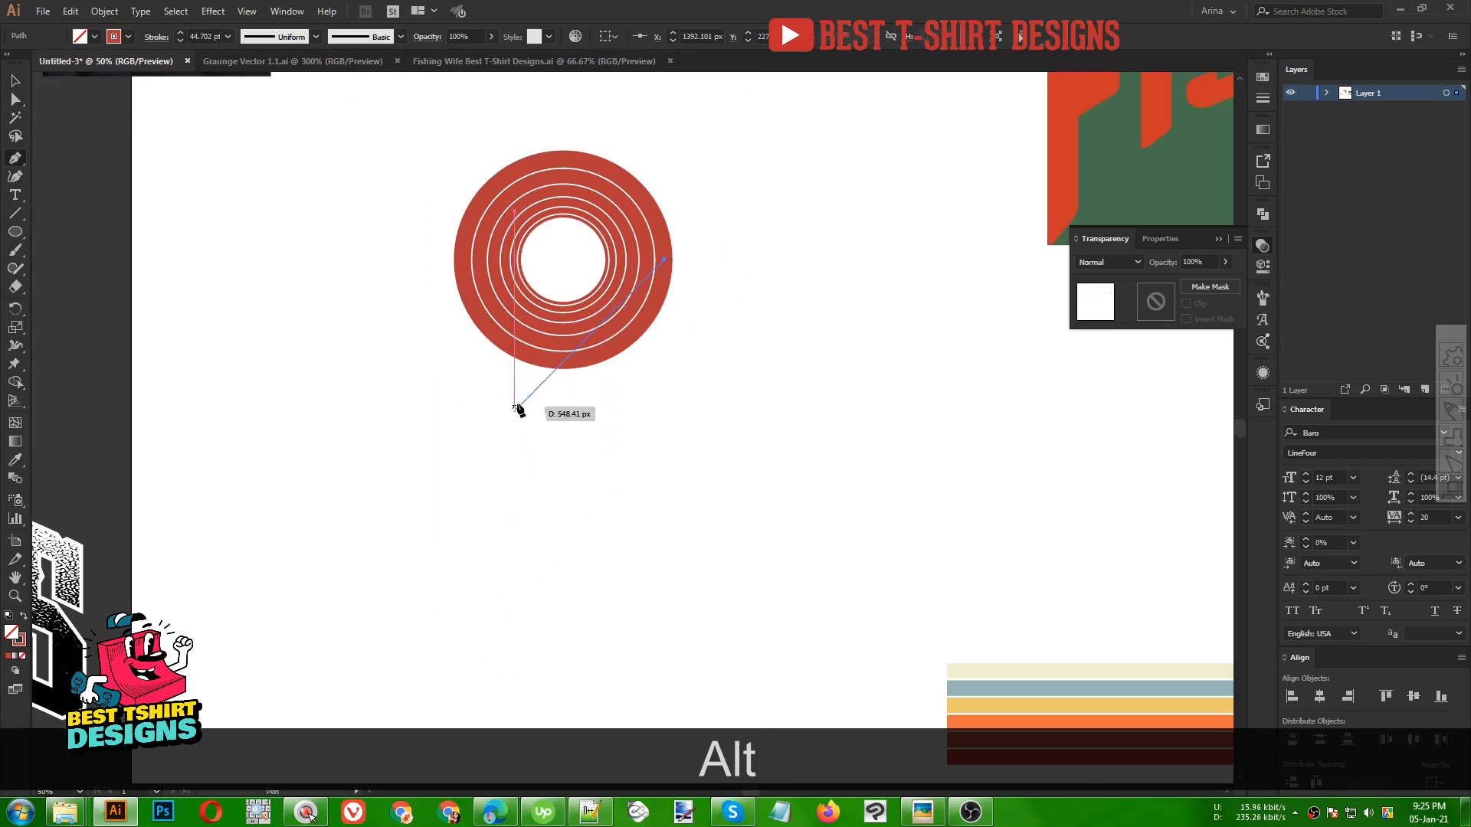
pyautogui.click(463, 515)
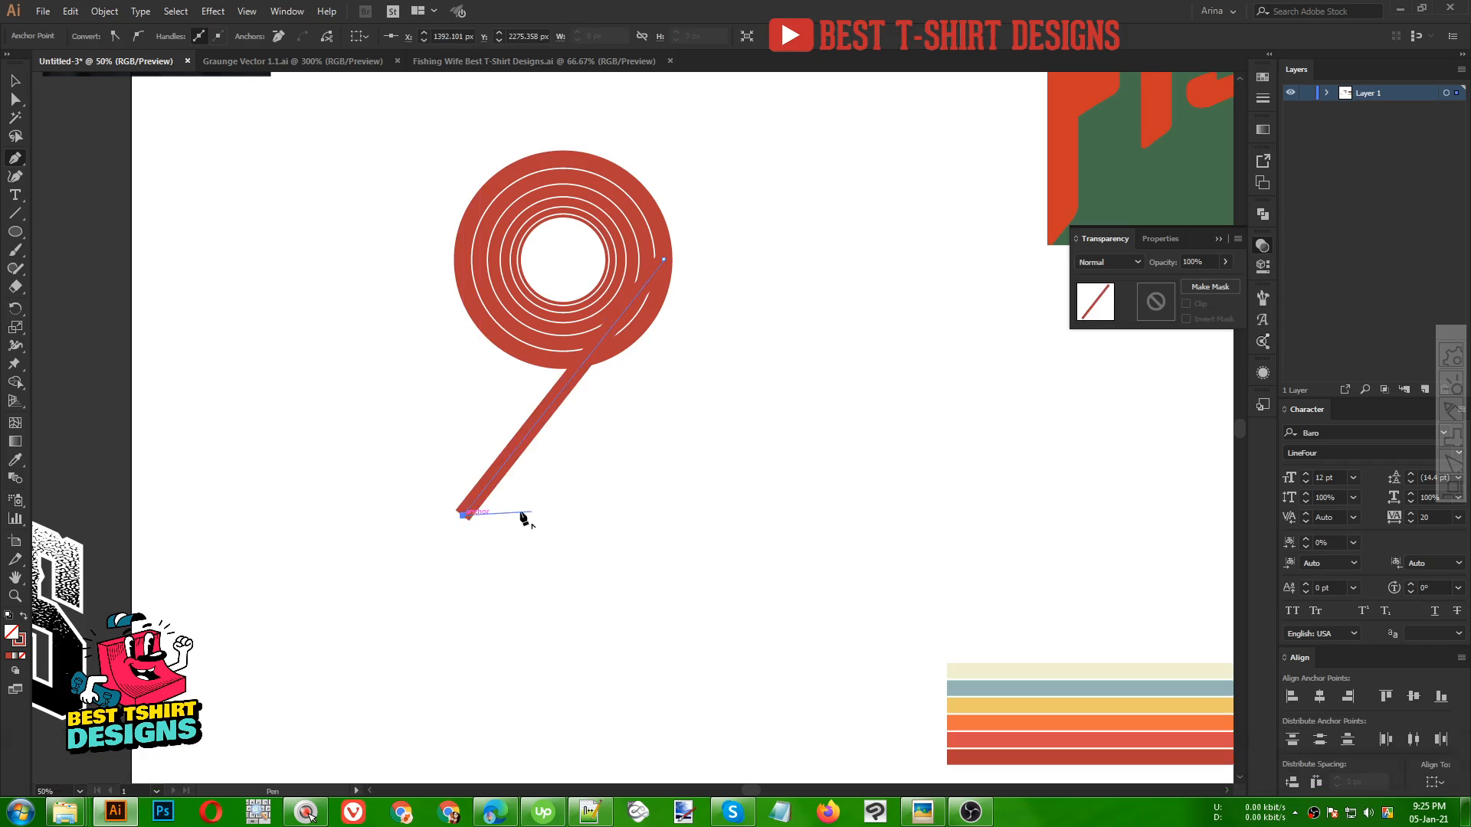
pyautogui.keyDown('shift'); pyautogui.click(666, 515); pyautogui.keyUp('shift')
pyautogui.press('v')
pyautogui.scroll(1, 696, 349)
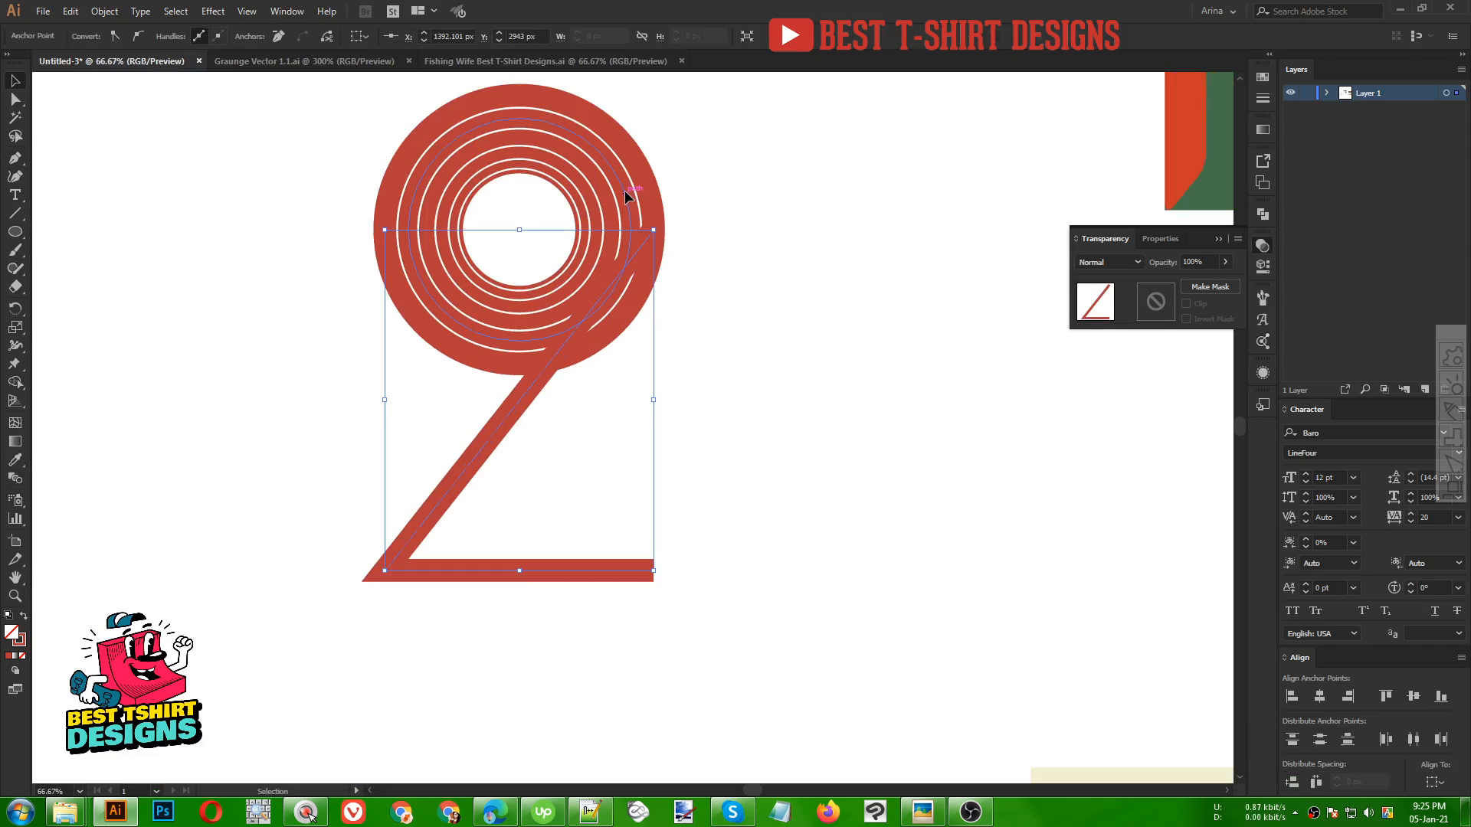
pyautogui.click(625, 192)
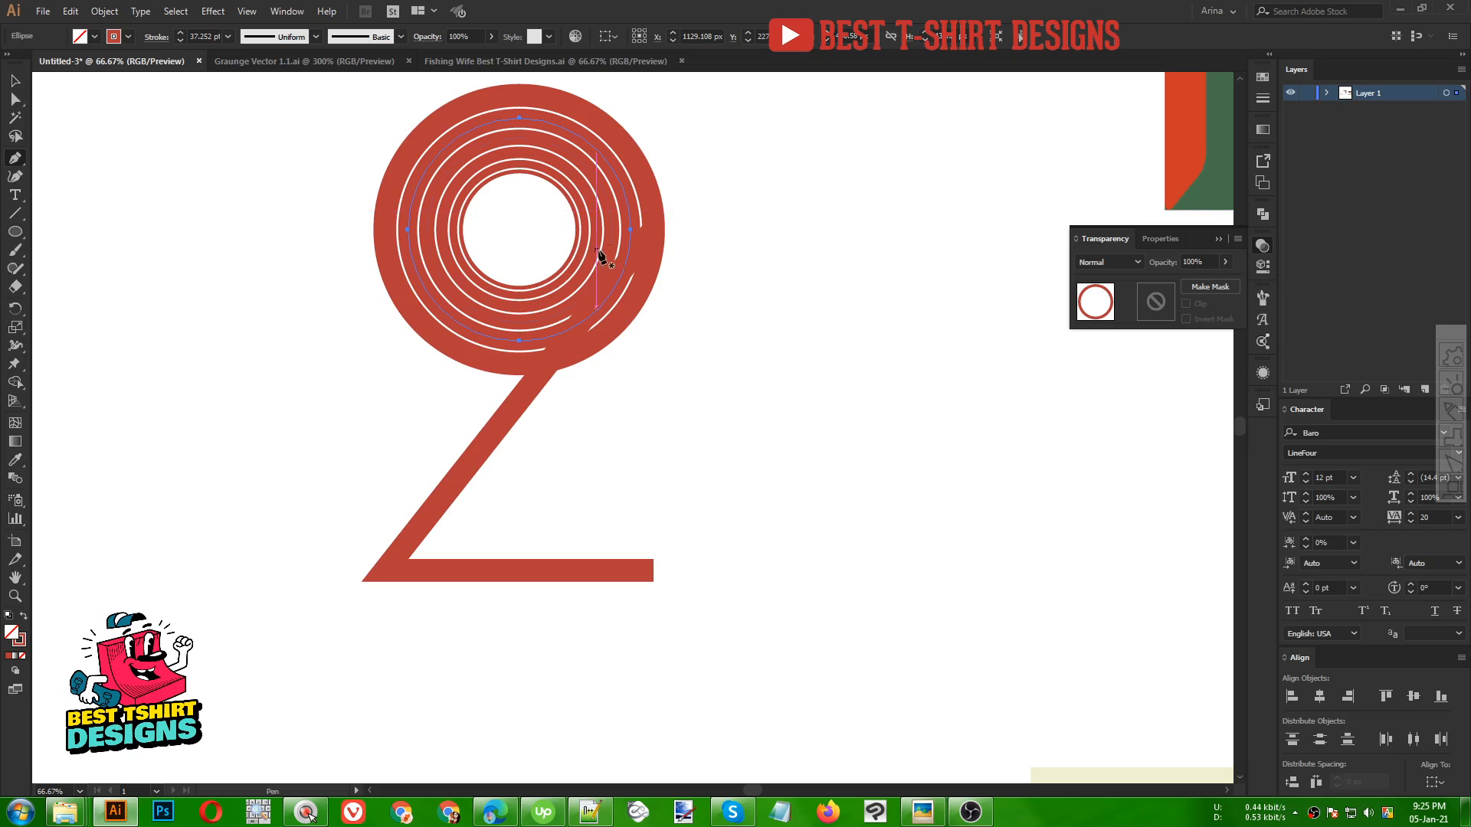
pyautogui.press('shift')
pyautogui.click(627, 229)
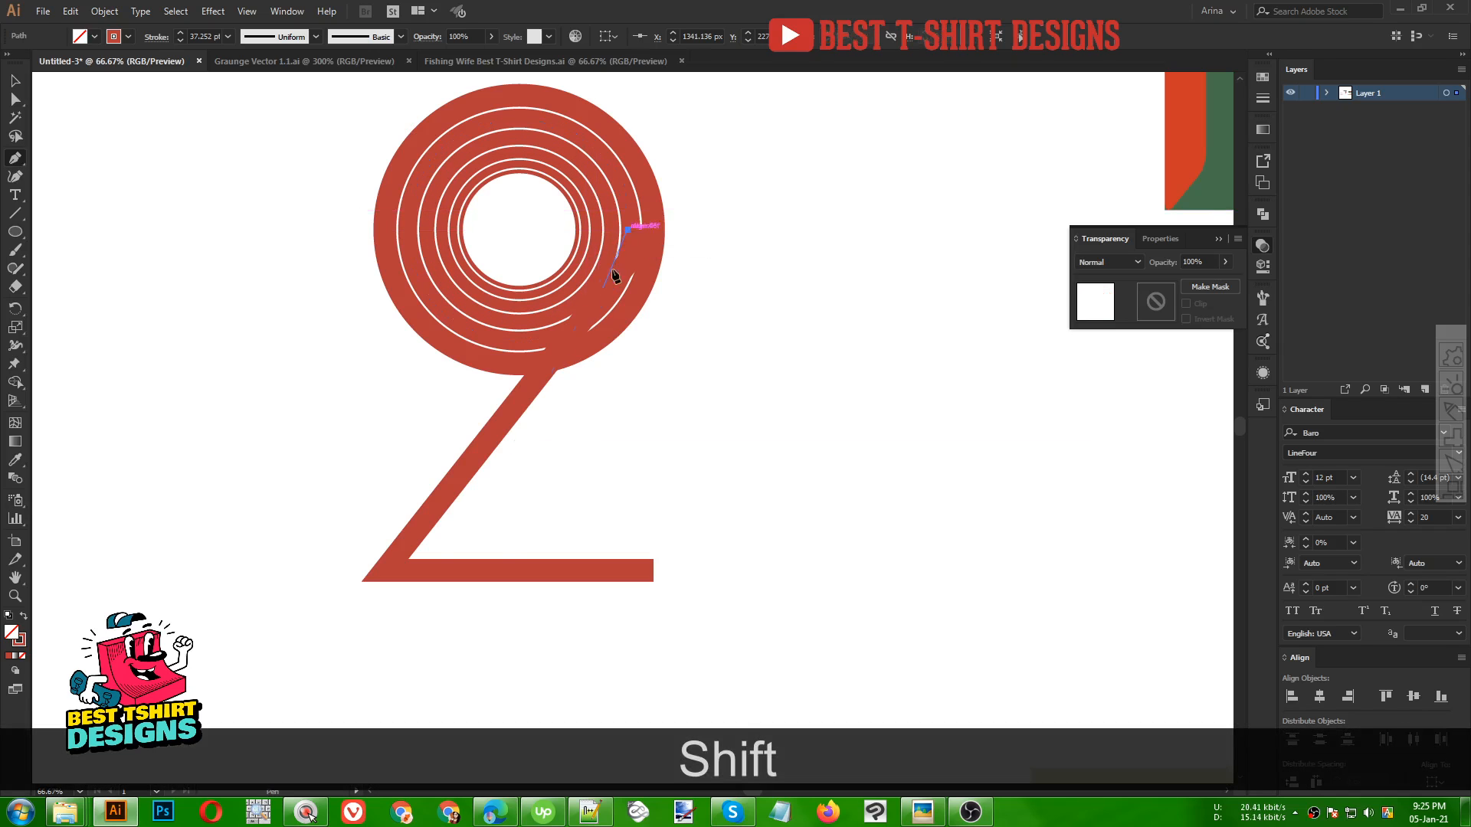
pyautogui.click(333, 592)
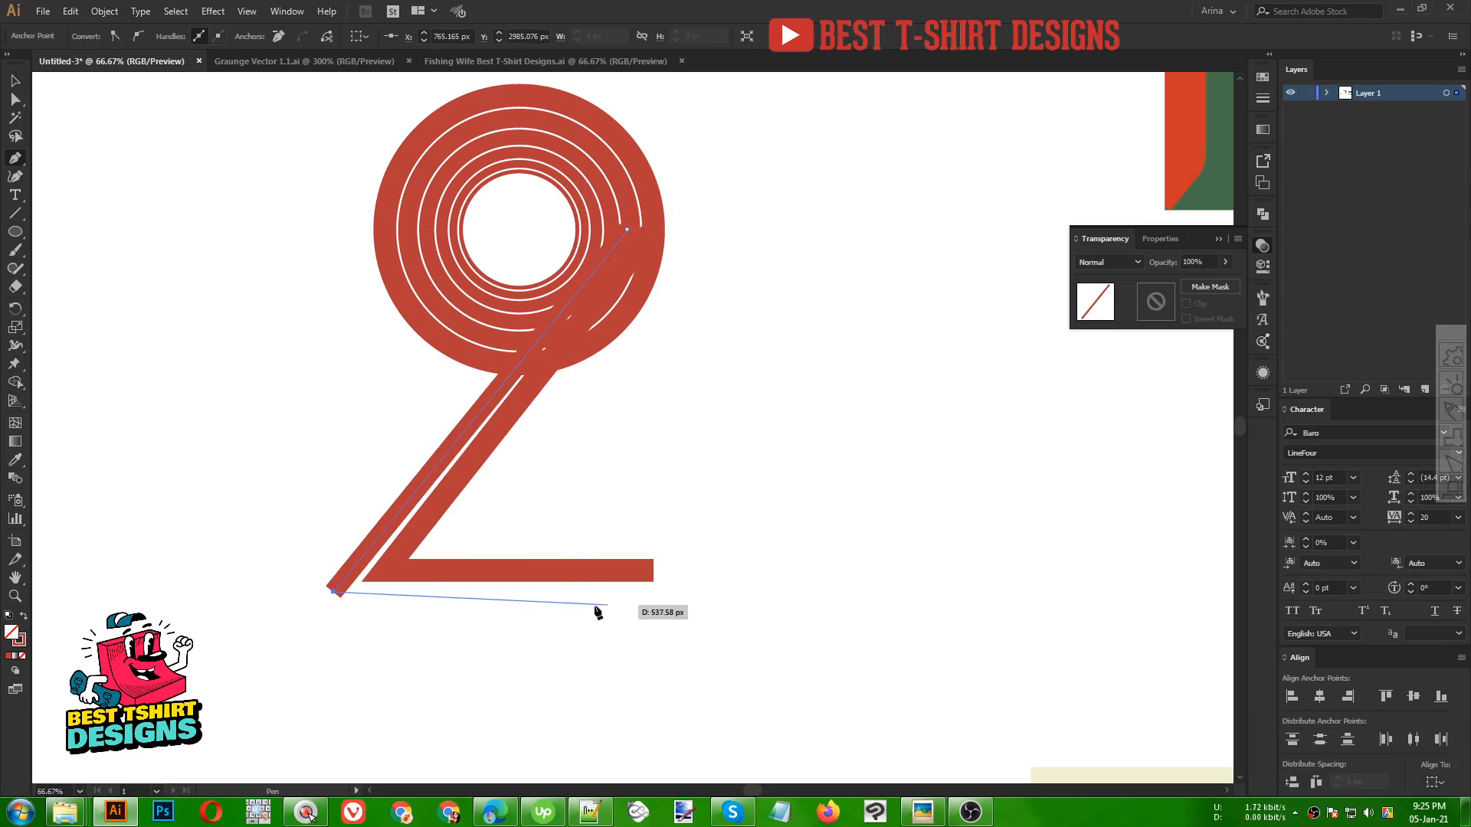
pyautogui.keyDown('shift'); pyautogui.click(653, 591); pyautogui.keyUp('shift')
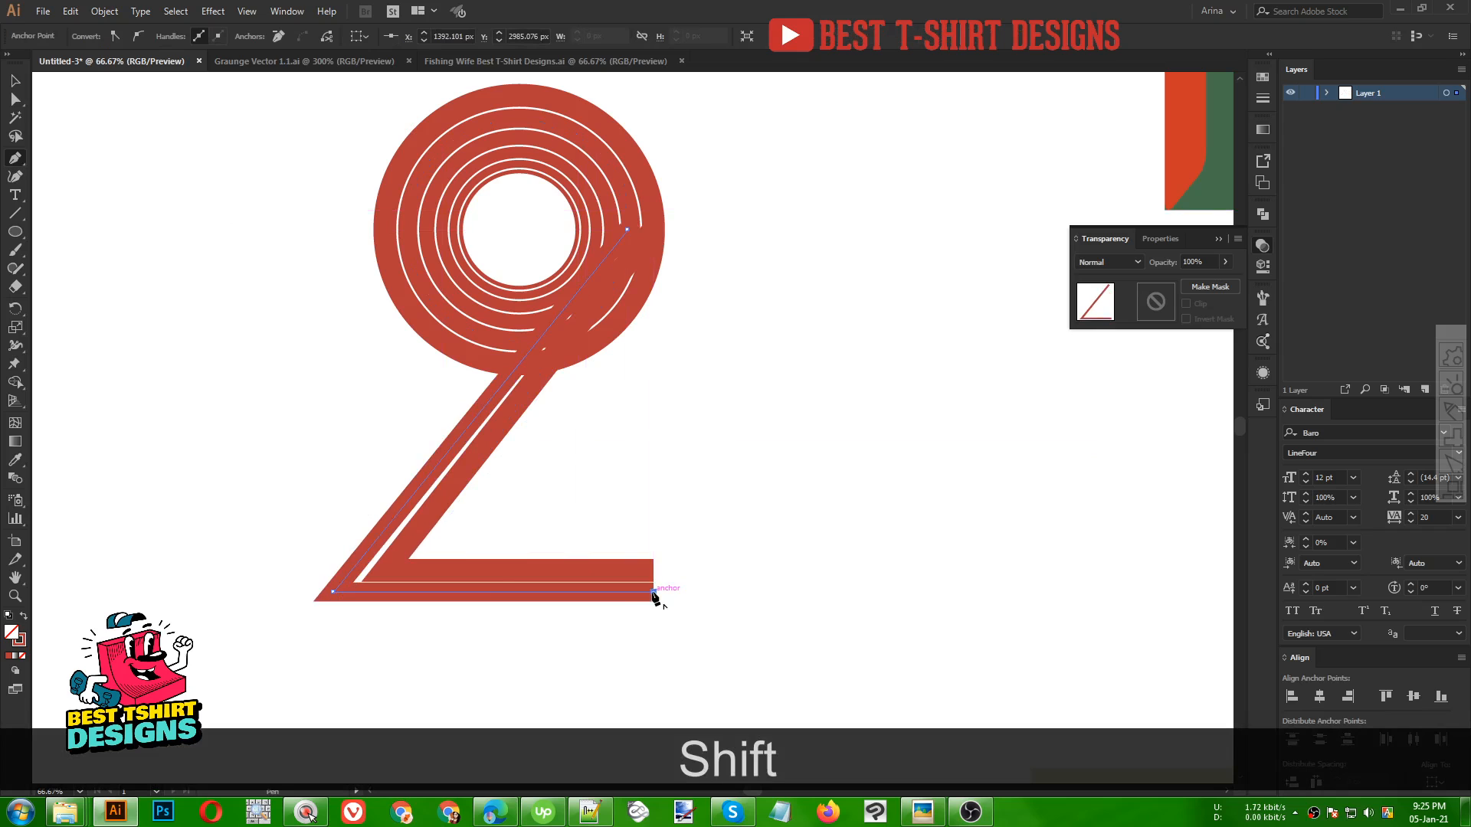
pyautogui.hotkey('shift', 'v')
pyautogui.press('a')
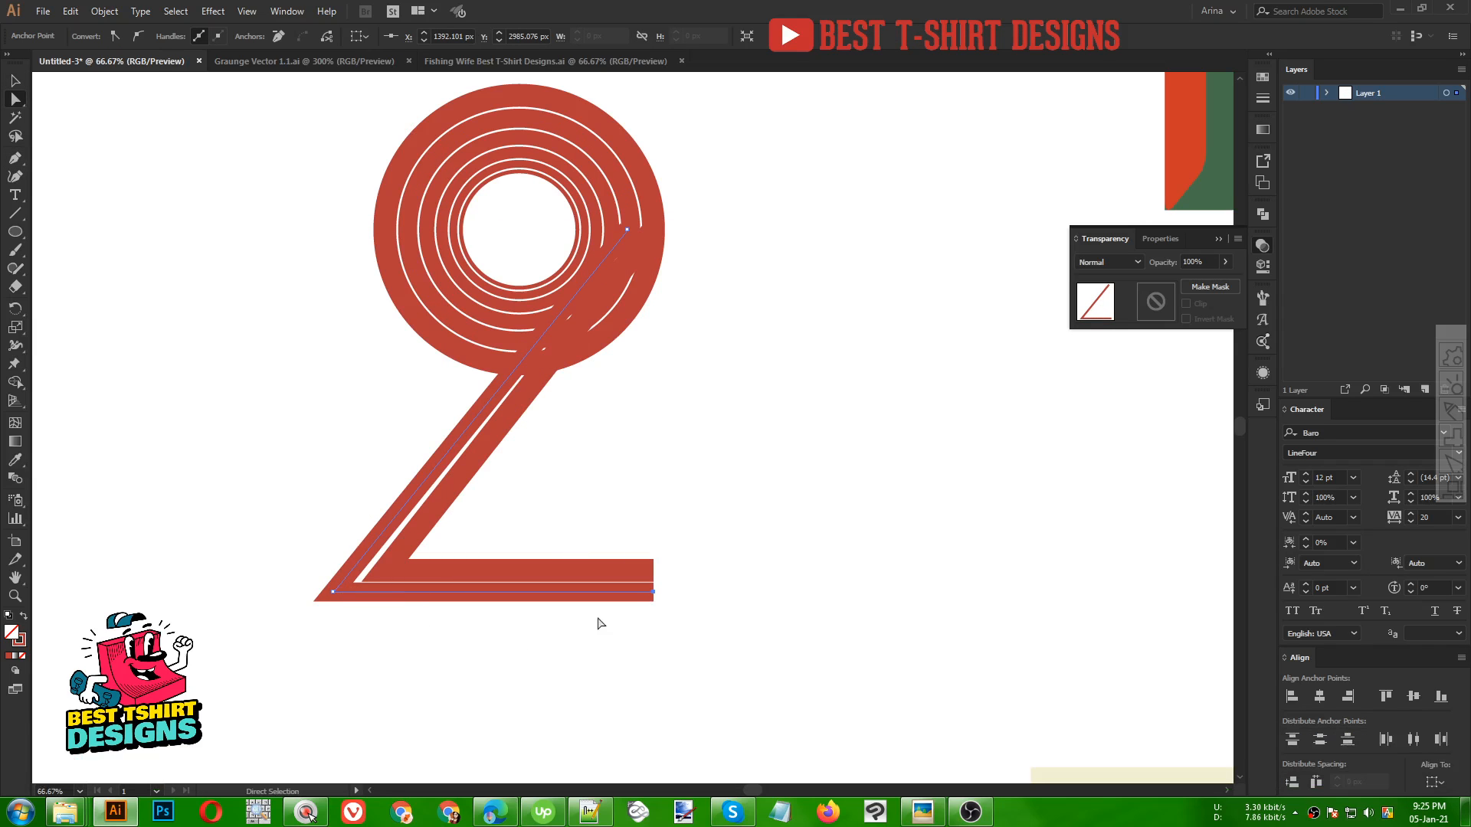
pyautogui.hotkey('ctrl', 'z')
pyautogui.hotkey('ctrl', 'z')
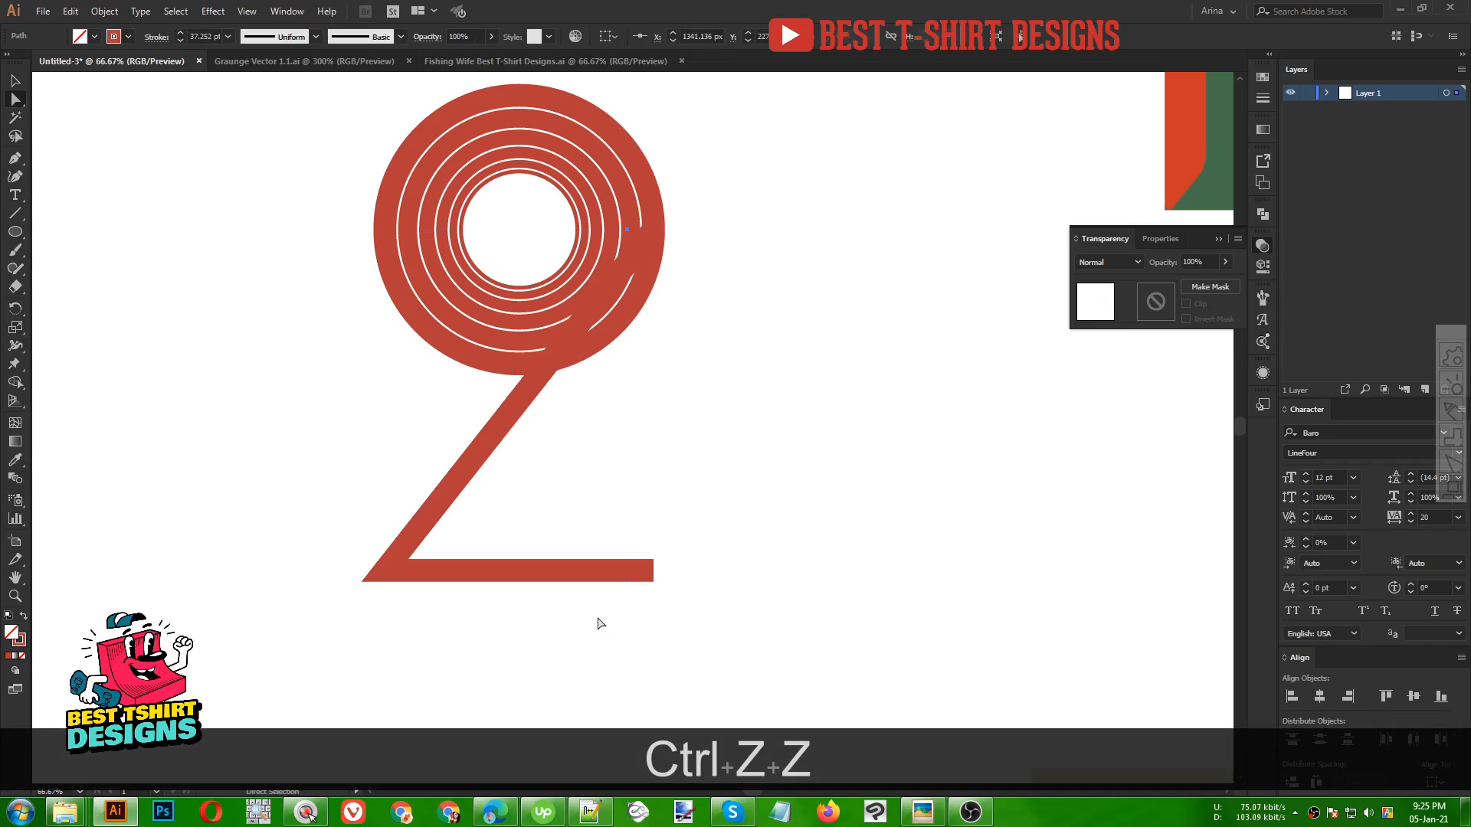
# Draw a second stripe path from the next inner ring's anchor diagonally down-left and then horizontally right, below the first base
pyautogui.press('v')
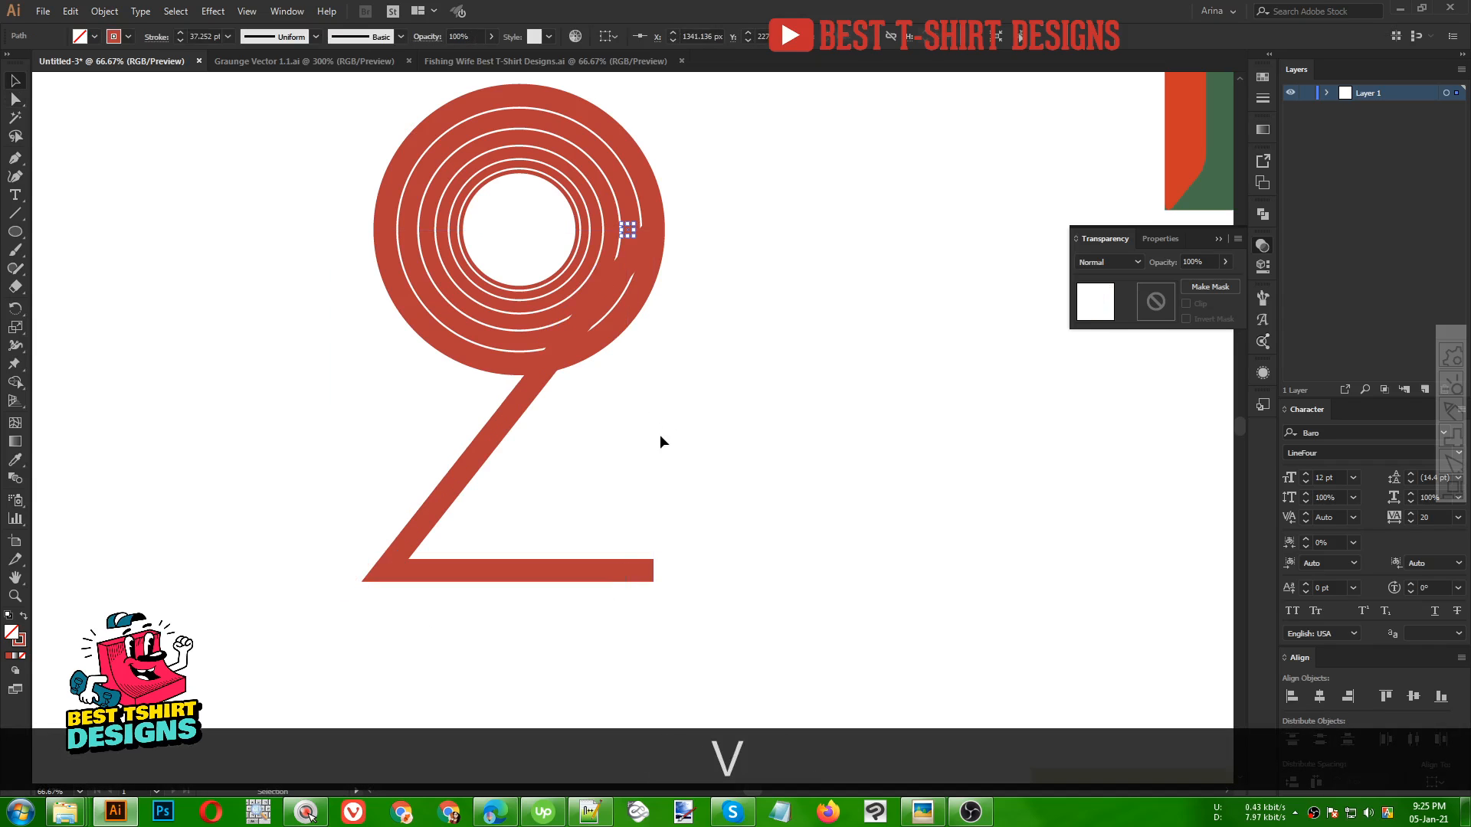
pyautogui.click(17, 158)
pyautogui.click(628, 230)
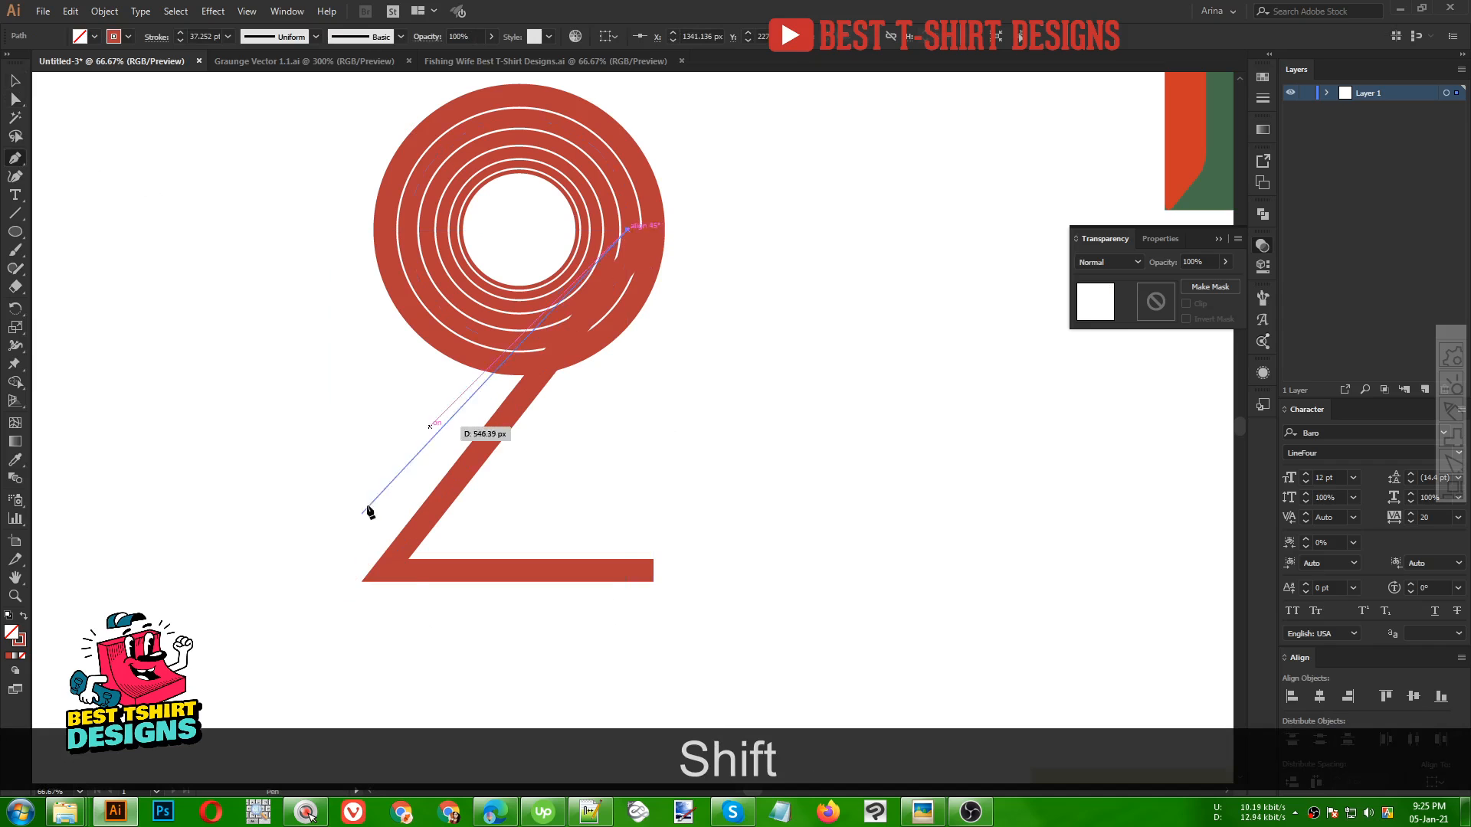
pyautogui.click(331, 609)
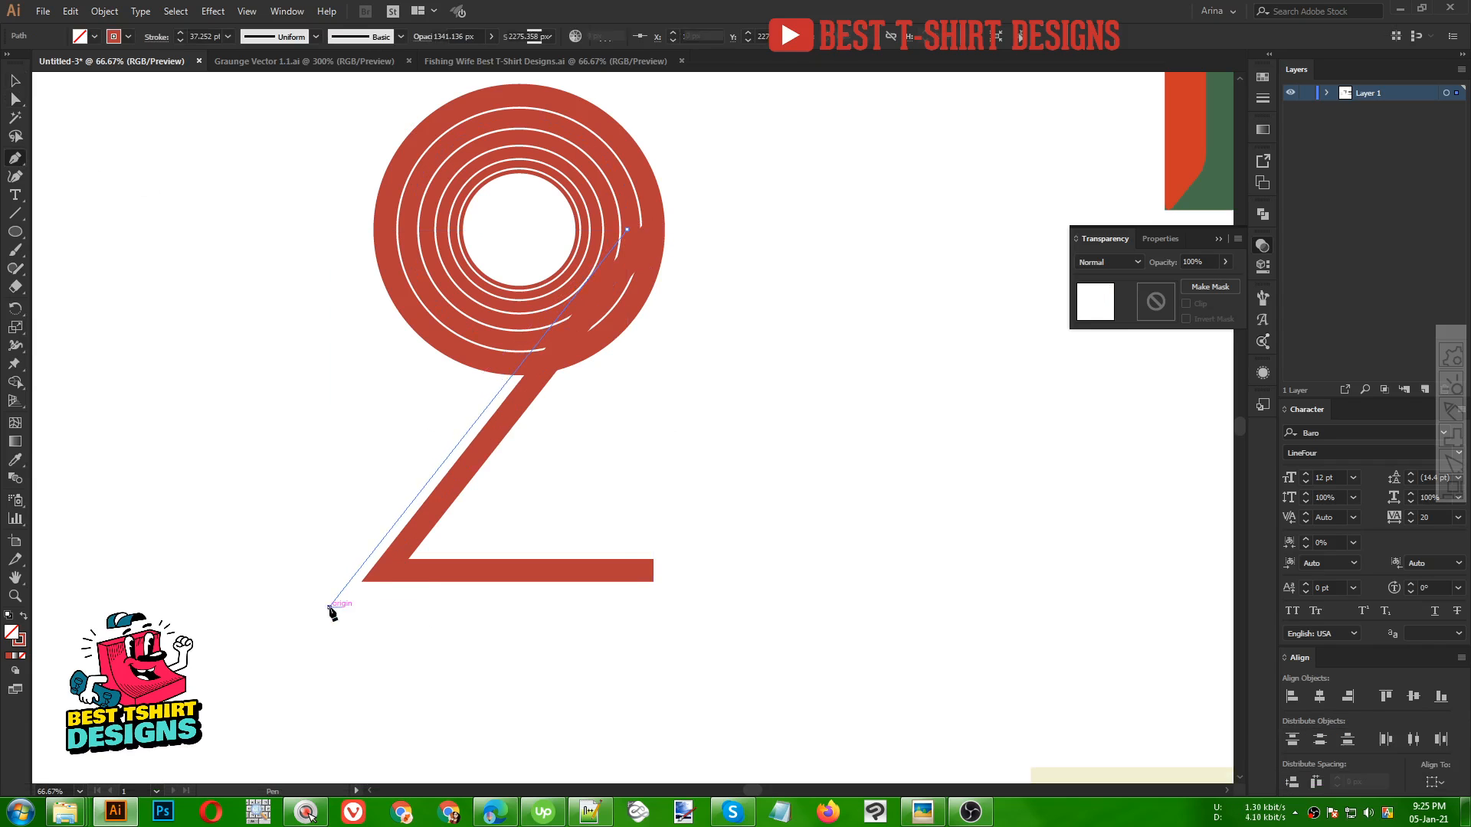
pyautogui.click(654, 607)
pyautogui.hotkey('shift', 'v')
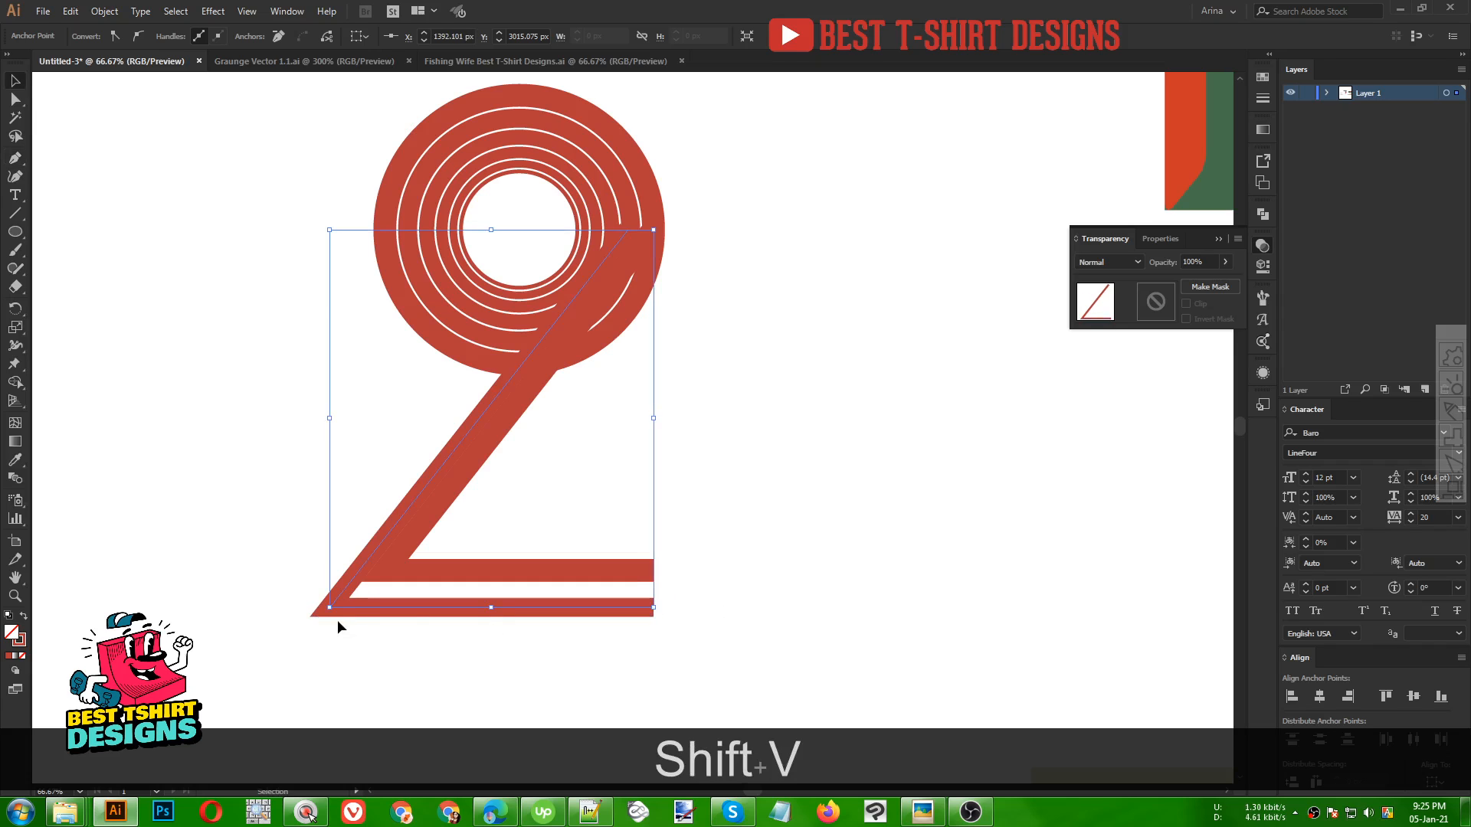
# Move the second path's bottom-left corner anchor left and nudge it back right to align with the outer stripe
pyautogui.press('a')
pyautogui.moveTo(331, 609); pyautogui.dragTo(301, 607)
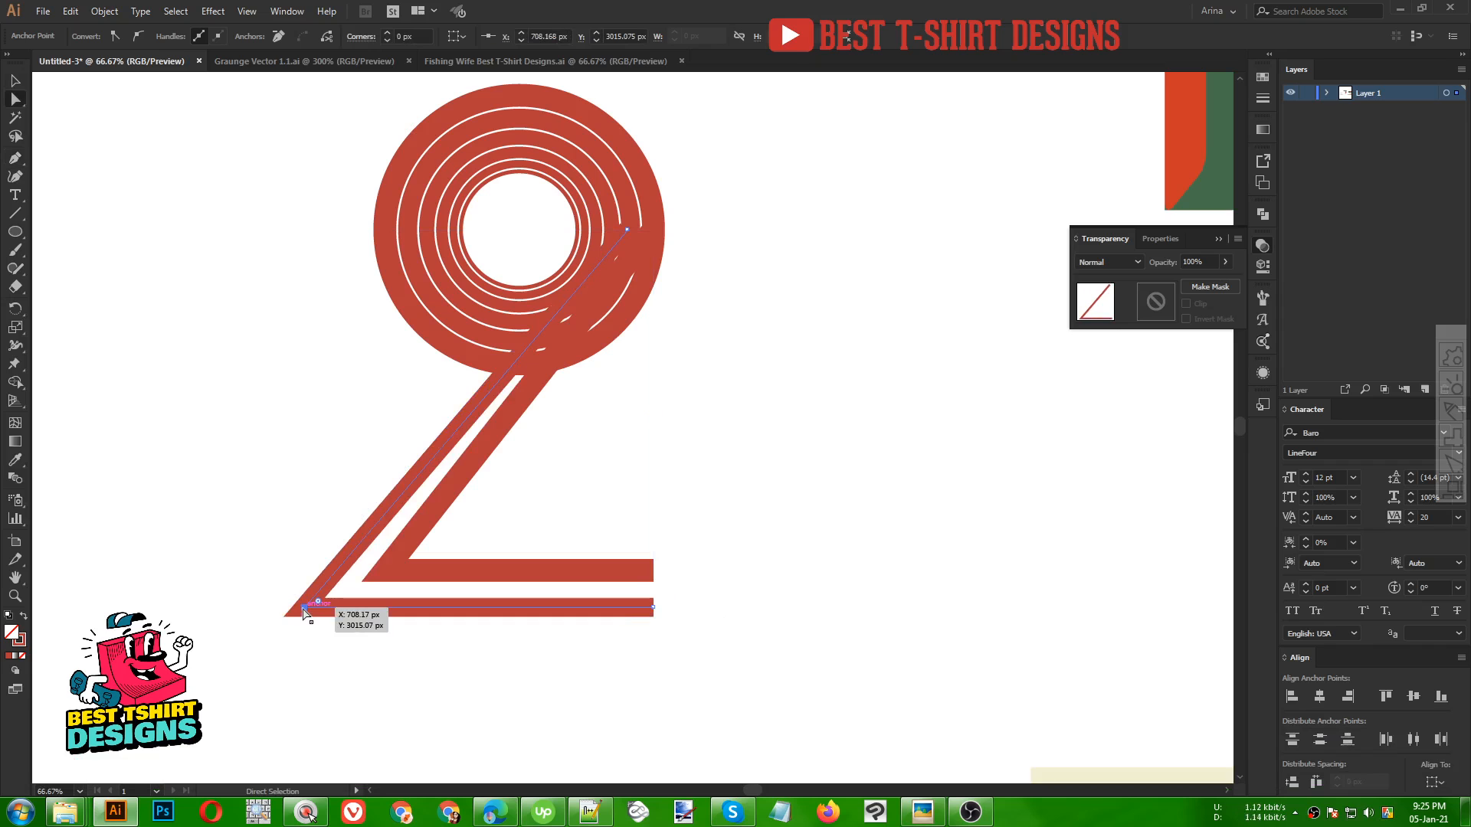
pyautogui.press('Right')
pyautogui.press('Right')
pyautogui.press('Right')
pyautogui.press('Right')
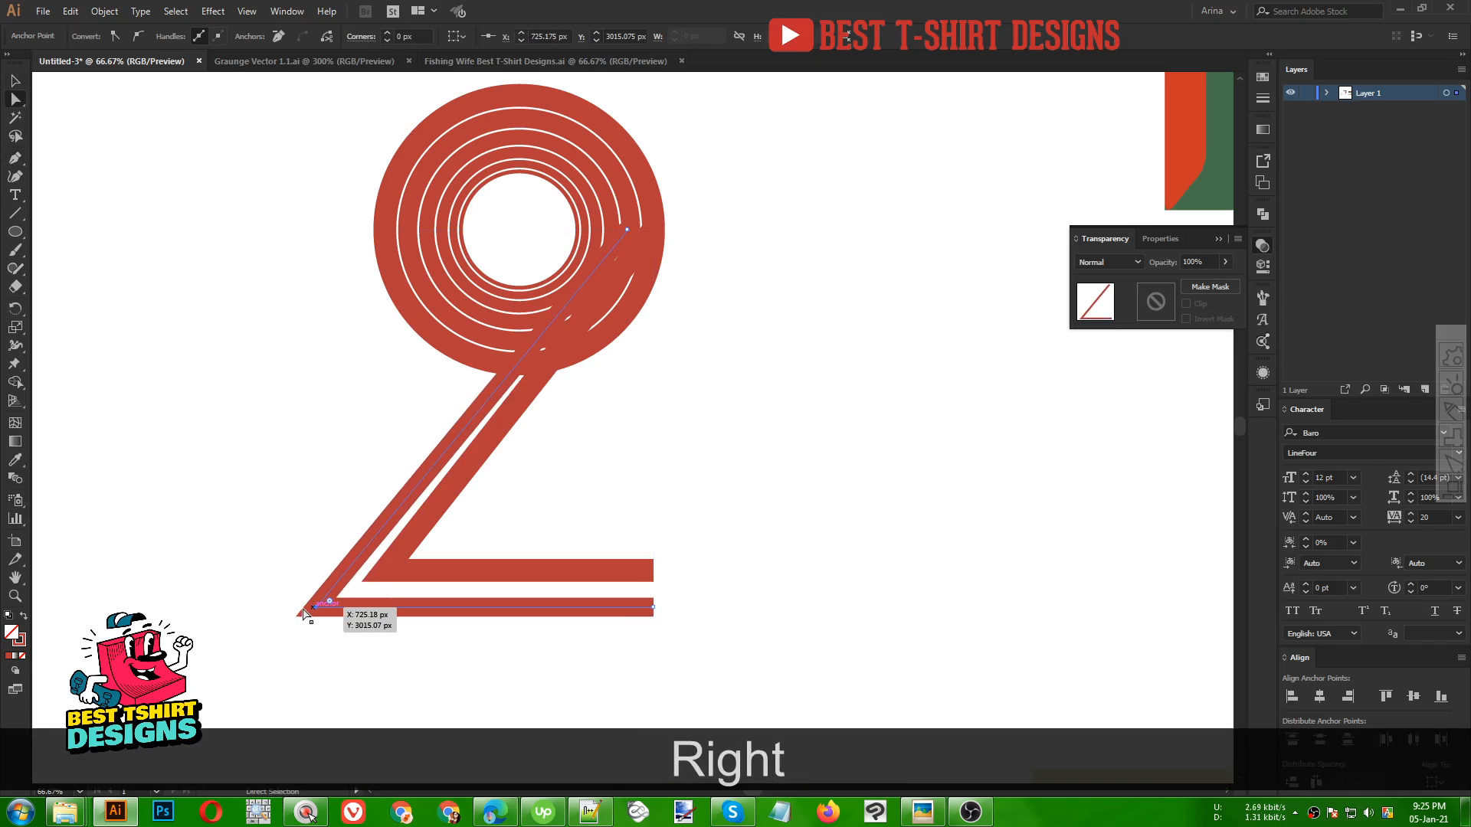
pyautogui.press('Right')
pyautogui.press('Right')
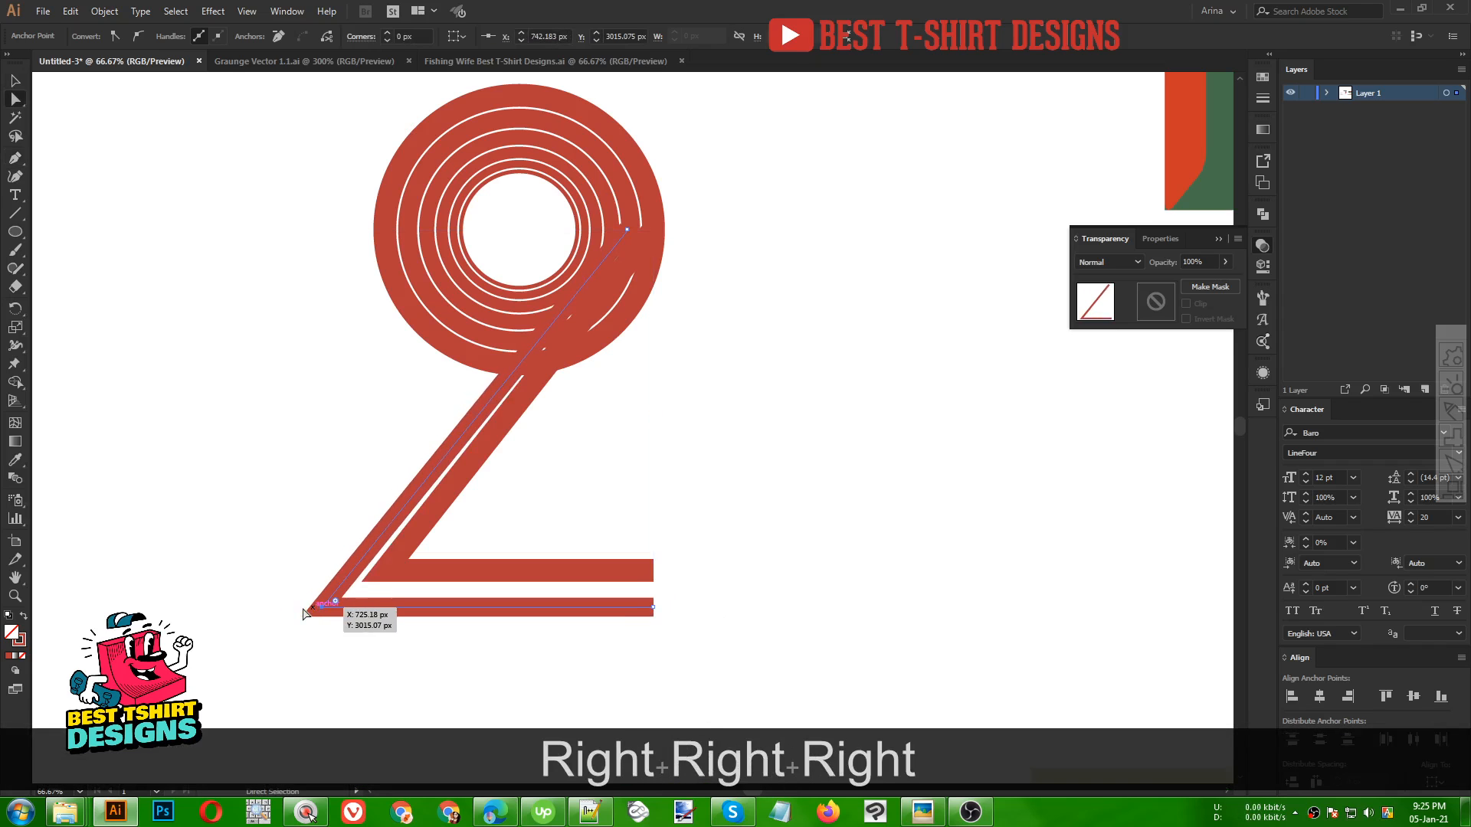
pyautogui.press('Right')
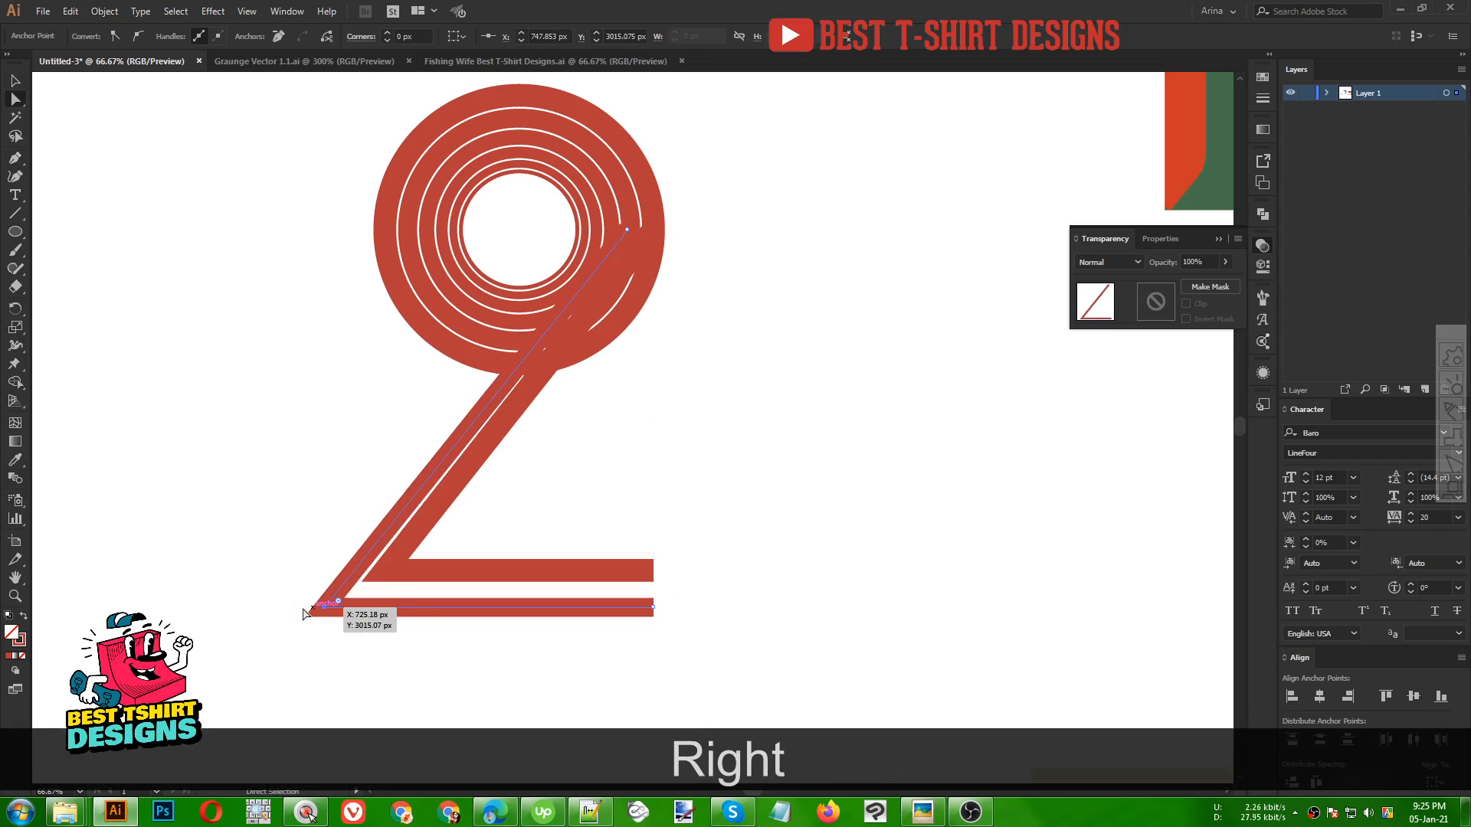
# Nudge the second path's bottom-right end up and drag its corner anchor up to tighten the stripe gap
pyautogui.click(652, 610)
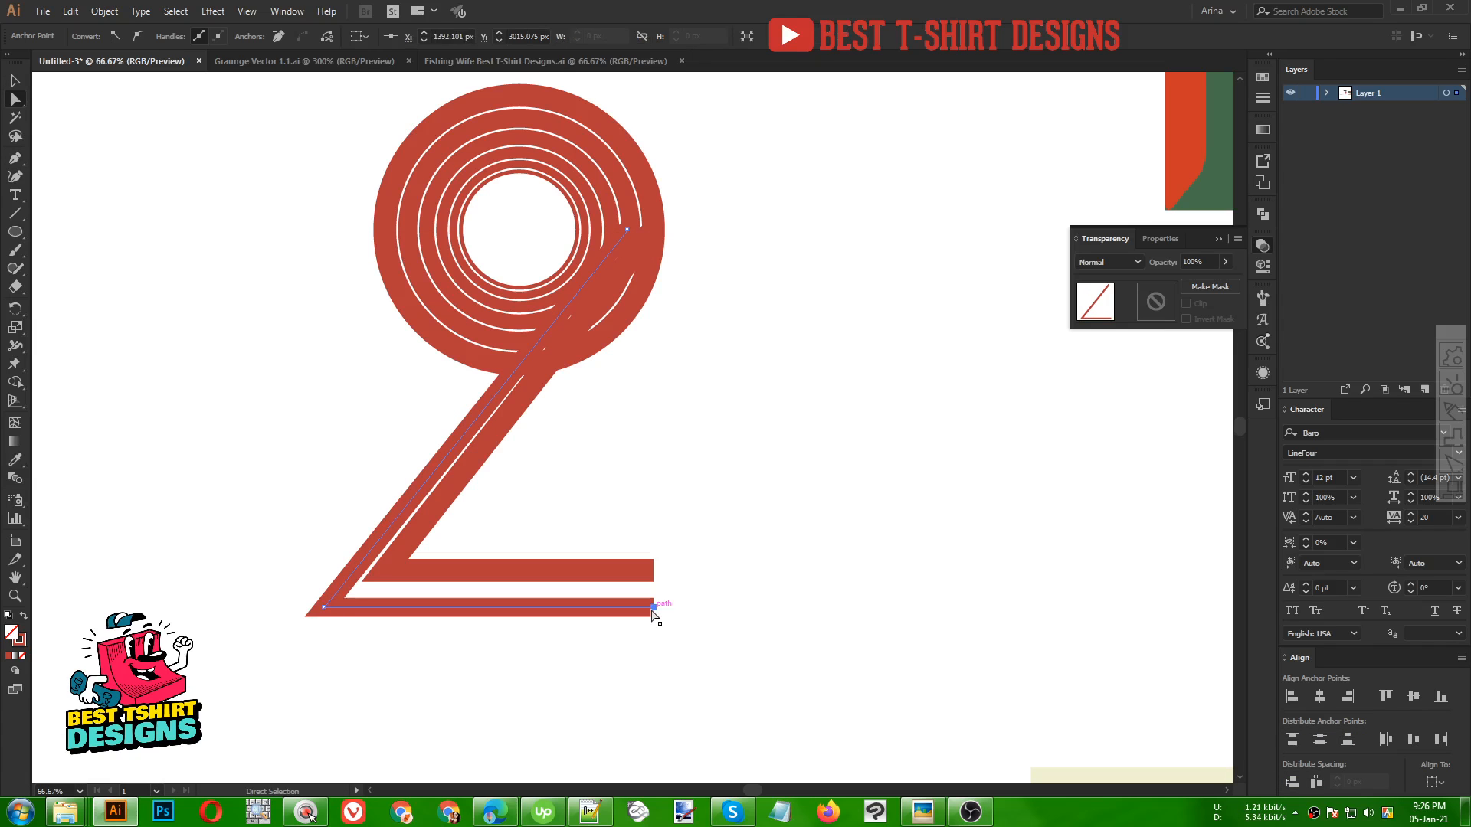
pyautogui.press('Up')
pyautogui.press('Up')
pyautogui.press('Up')
pyautogui.press('Up')
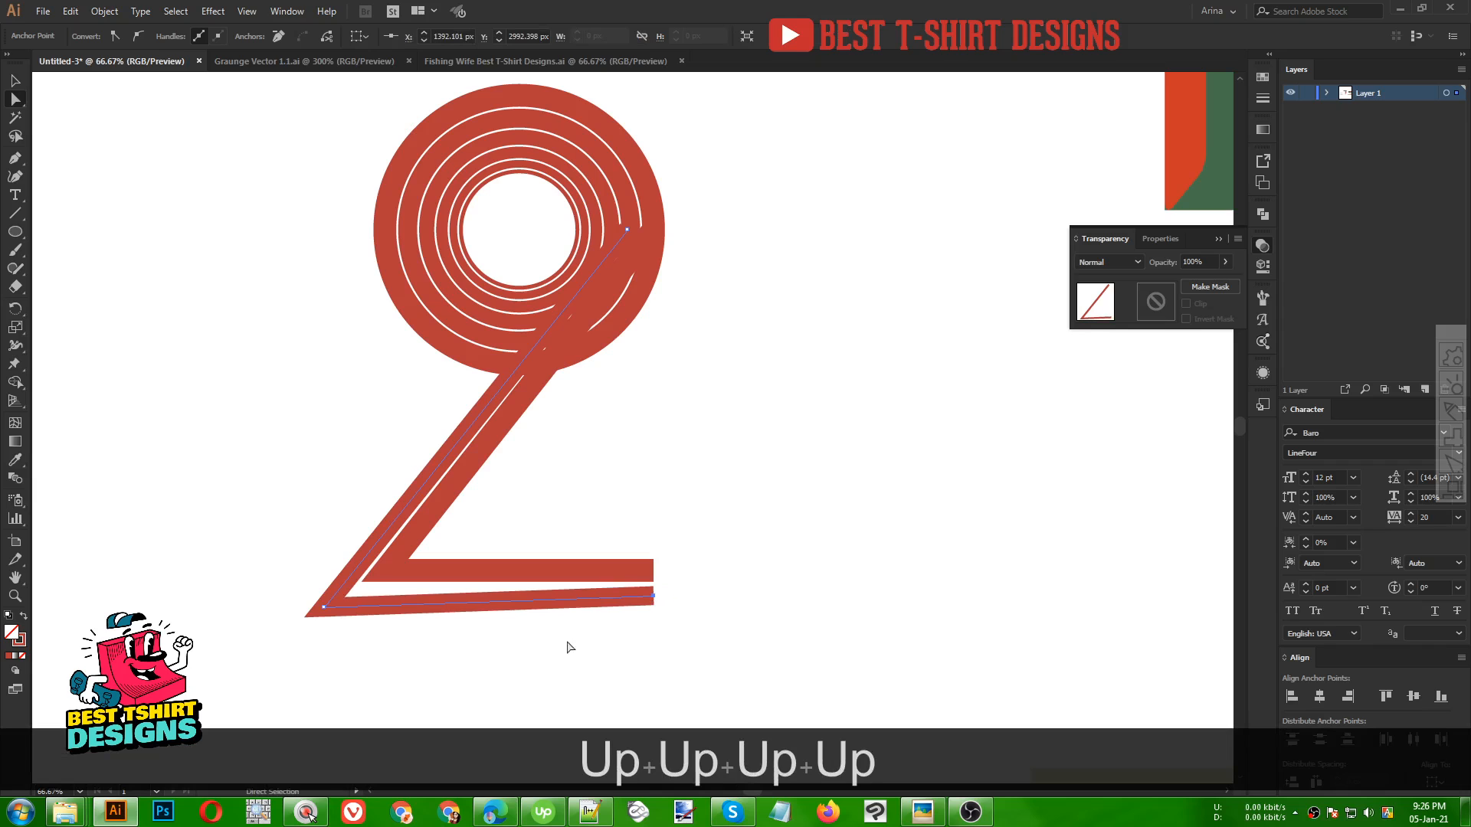
pyautogui.moveTo(324, 606); pyautogui.dragTo(335, 591)
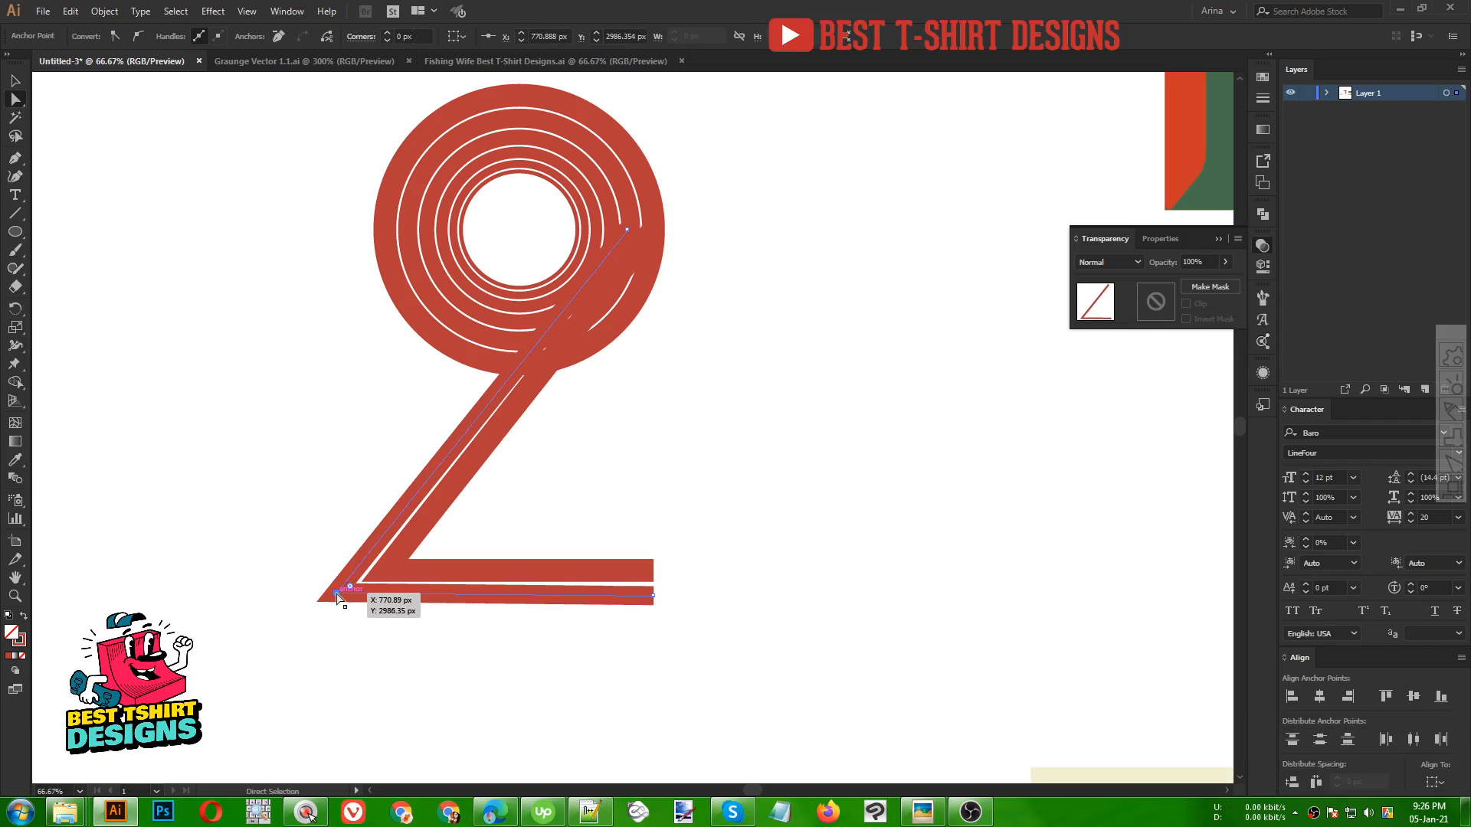
# Drag the second path's top anchor slightly up onto the ring, then deselect
pyautogui.press('v')
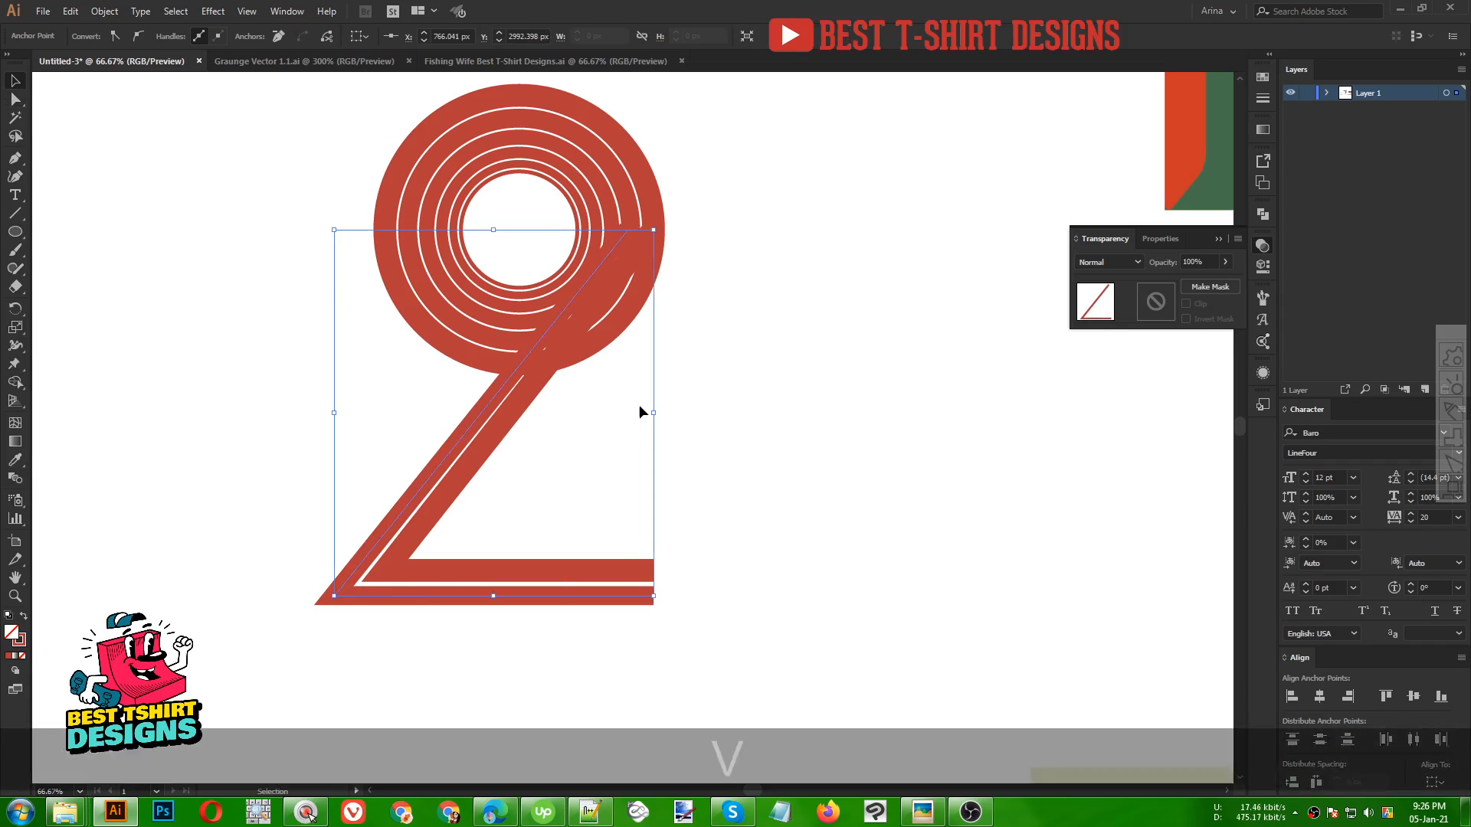
pyautogui.press('a')
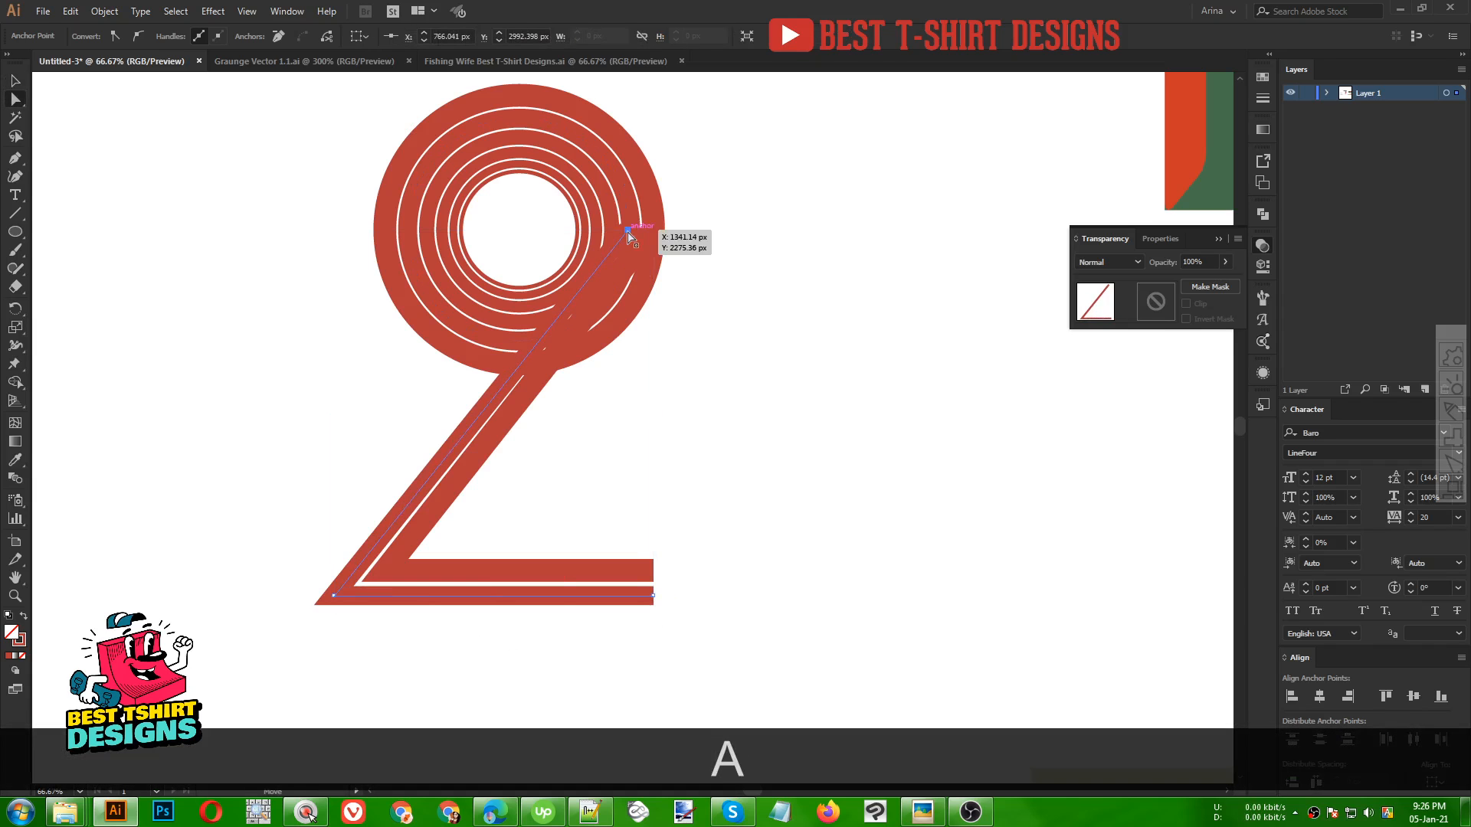
pyautogui.moveTo(628, 233); pyautogui.dragTo(631, 221)
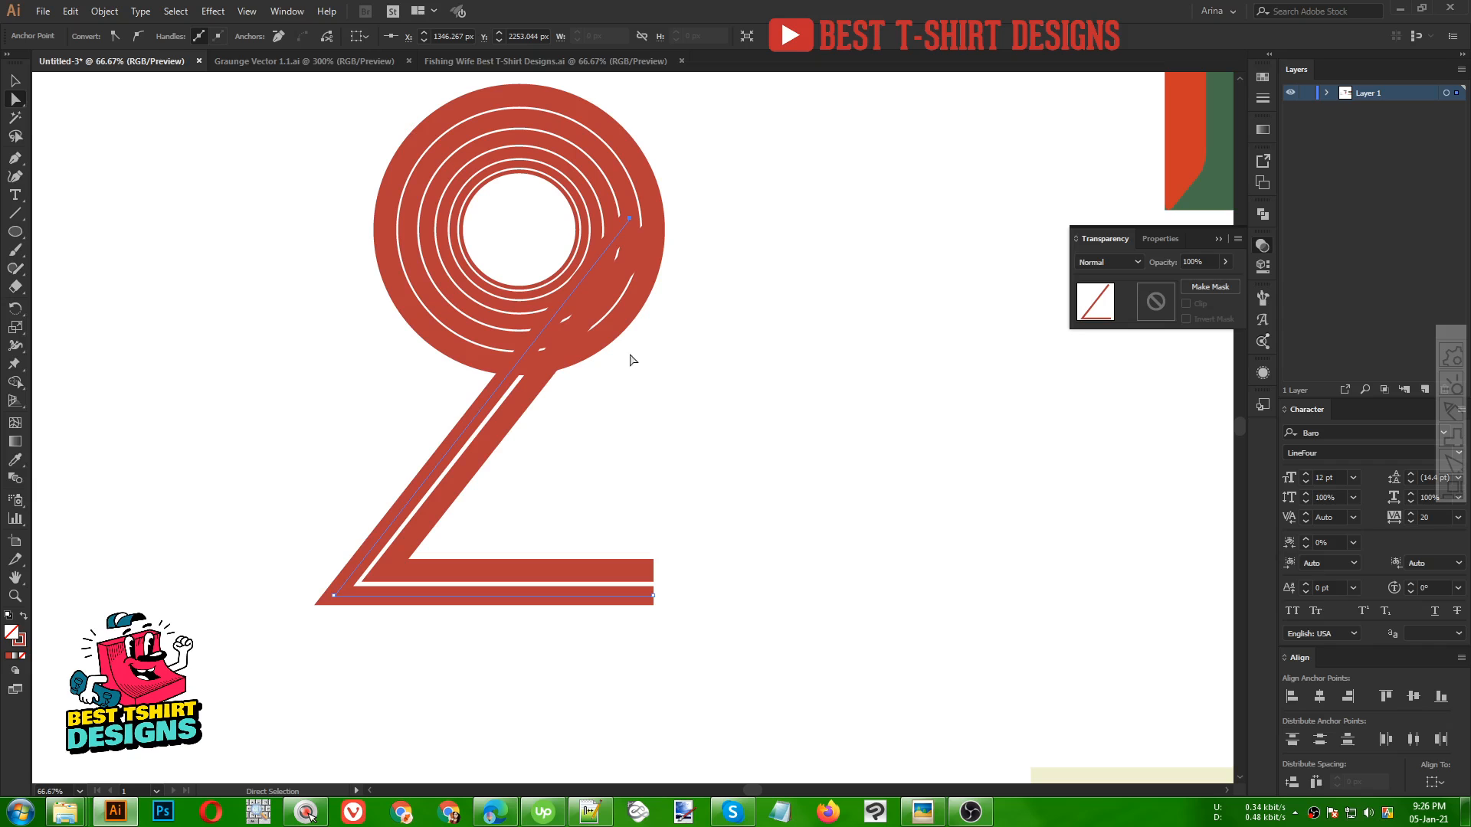
pyautogui.press('v')
pyautogui.click(637, 443)
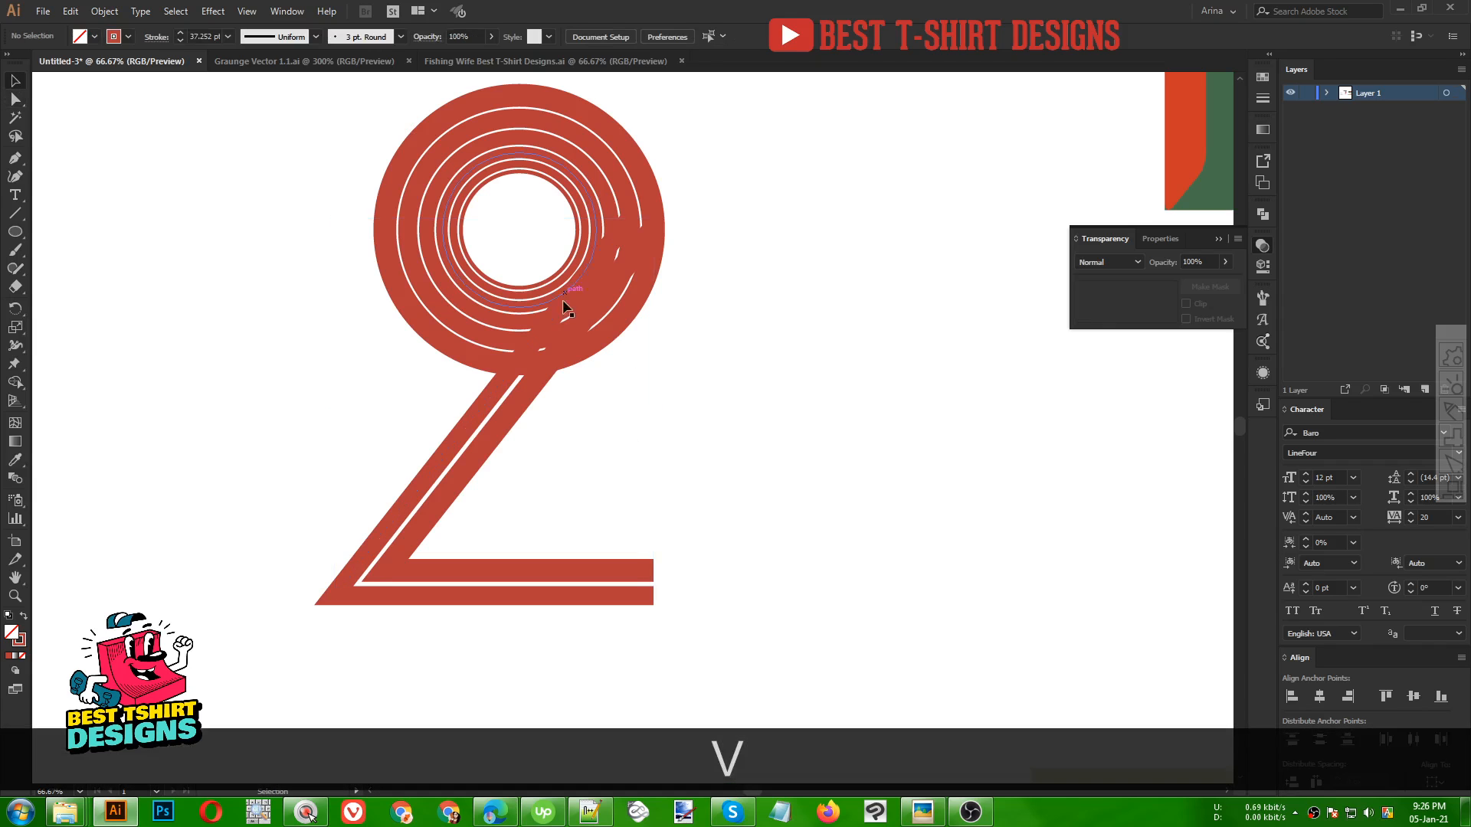
pyautogui.click(605, 197)
pyautogui.click(16, 162)
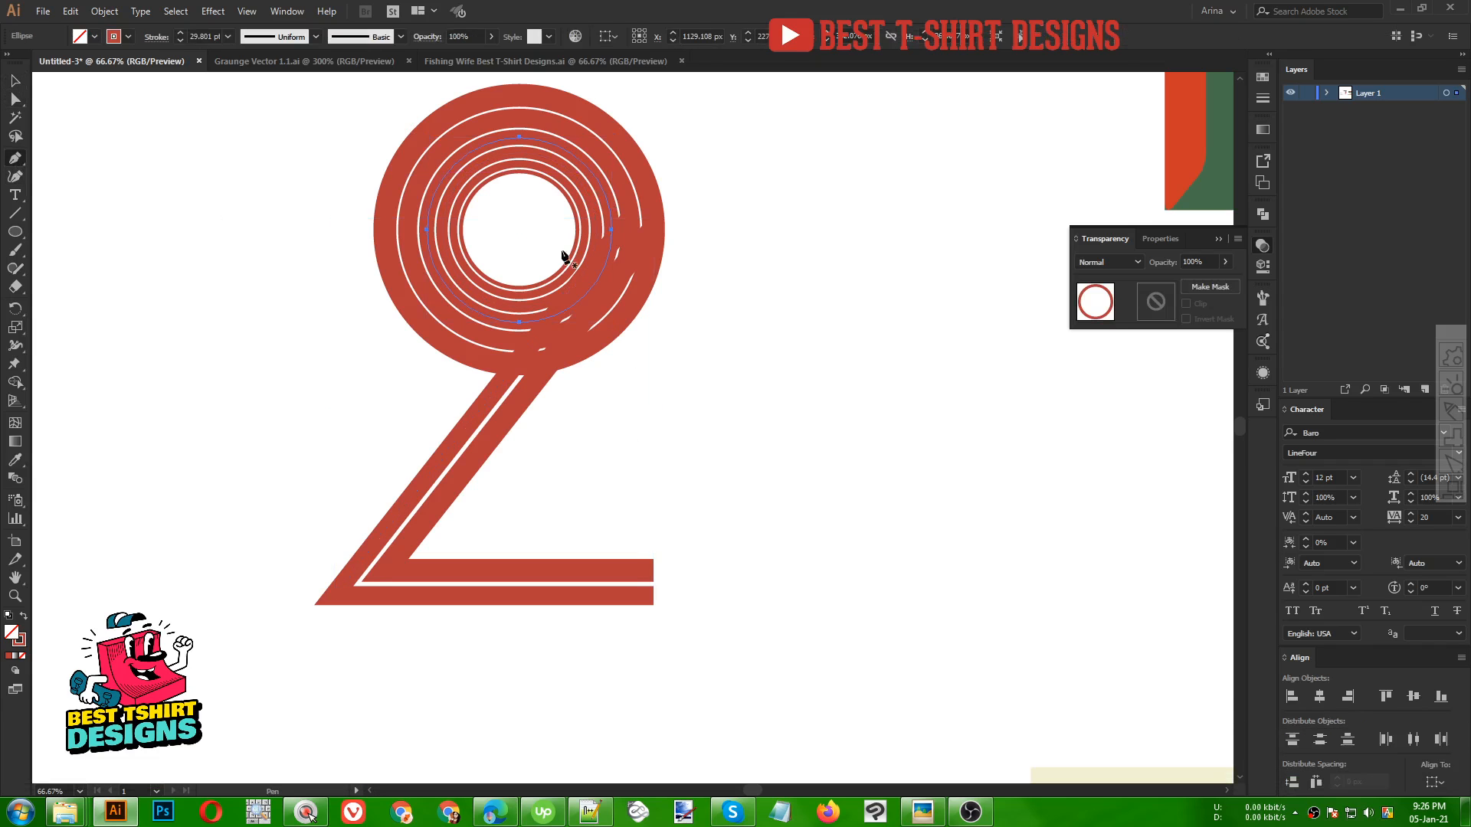
pyautogui.click(611, 216)
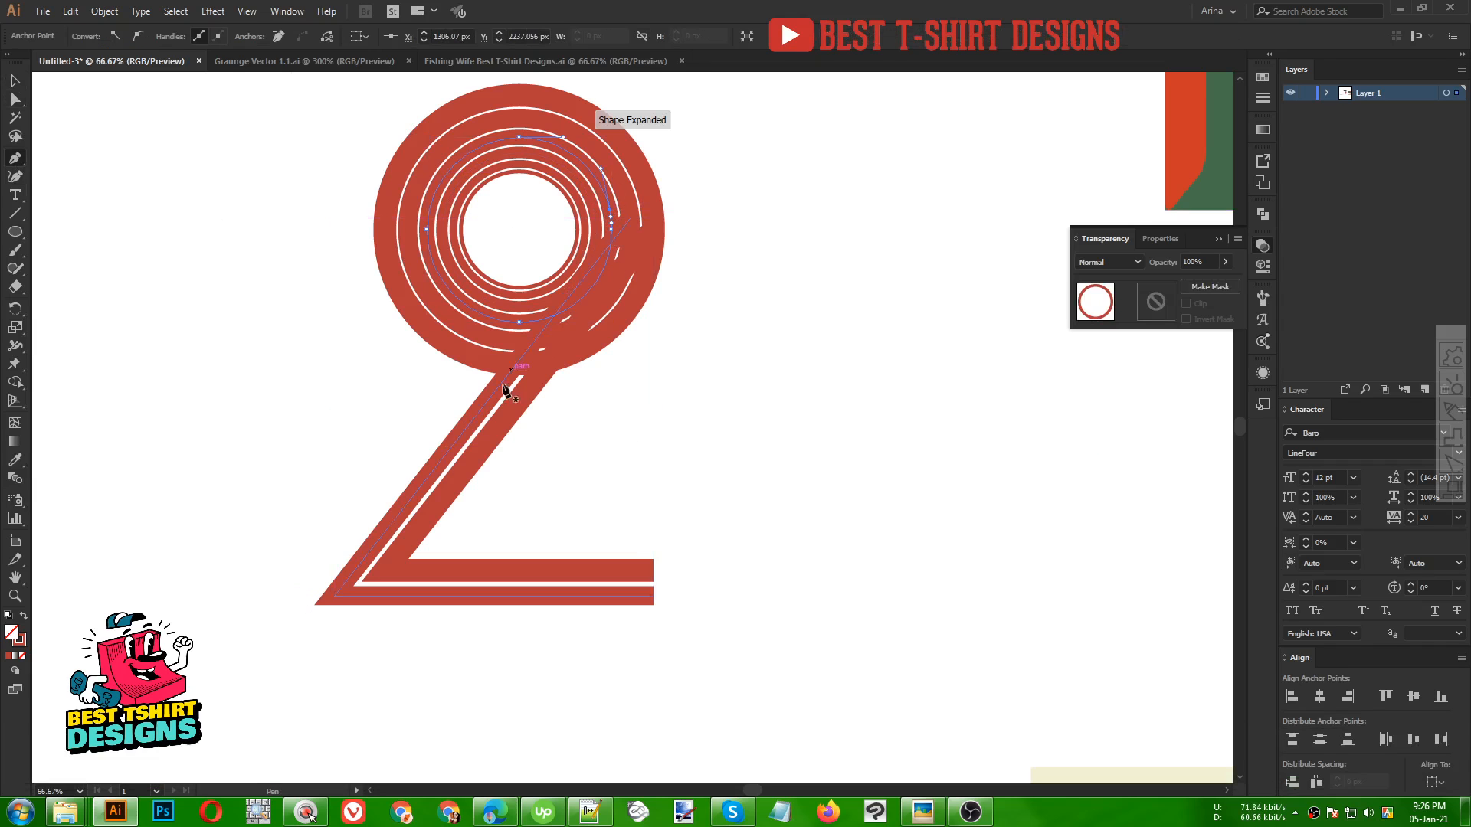
pyautogui.hotkey('ctrl', 'z')
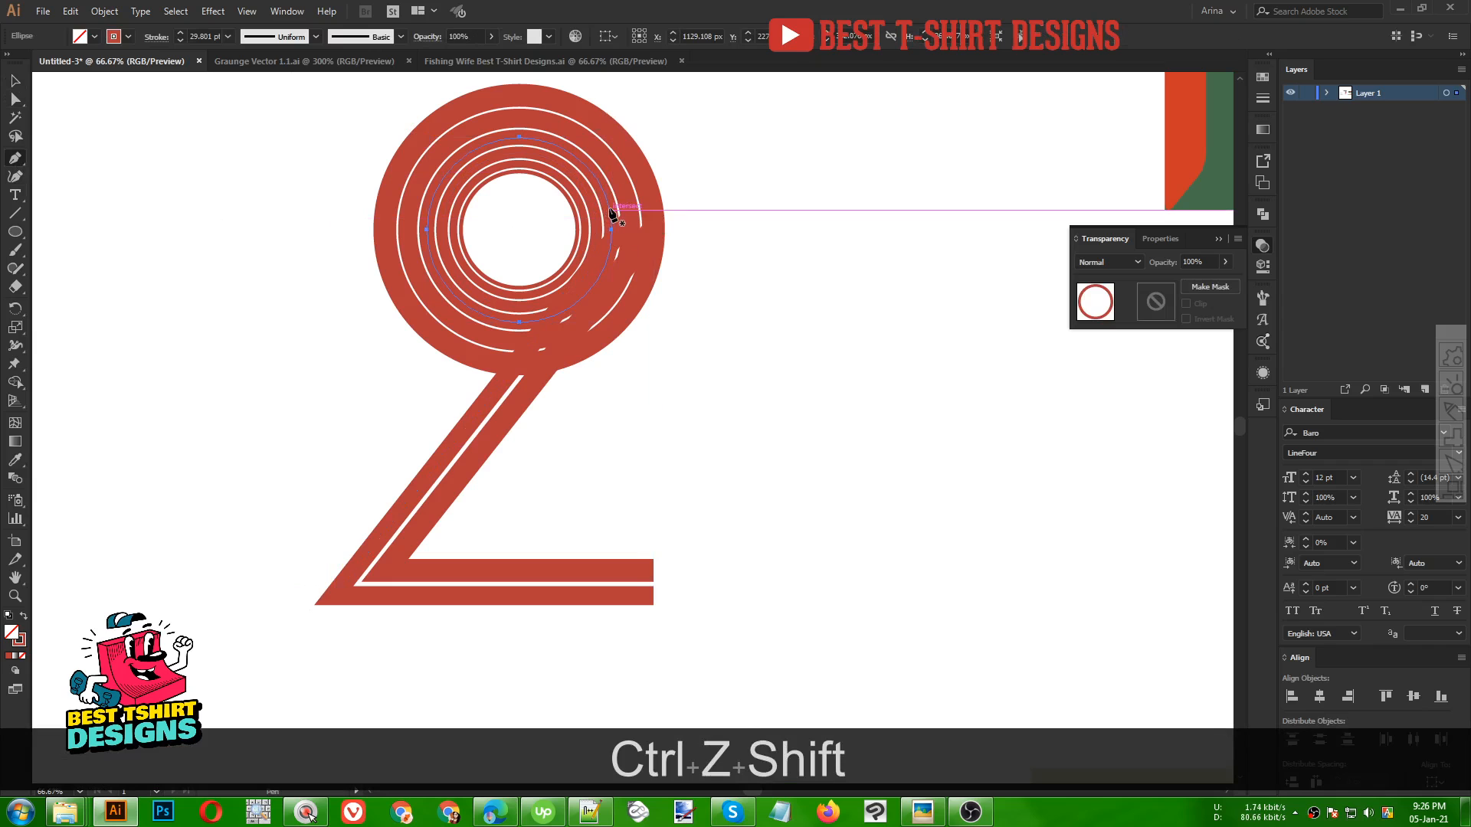
# Draw a third stripe path from the next inner ring's anchor diagonally down-left and horizontally right, below the second base
pyautogui.keyDown('shift'); pyautogui.click(610, 210); pyautogui.keyUp('shift')
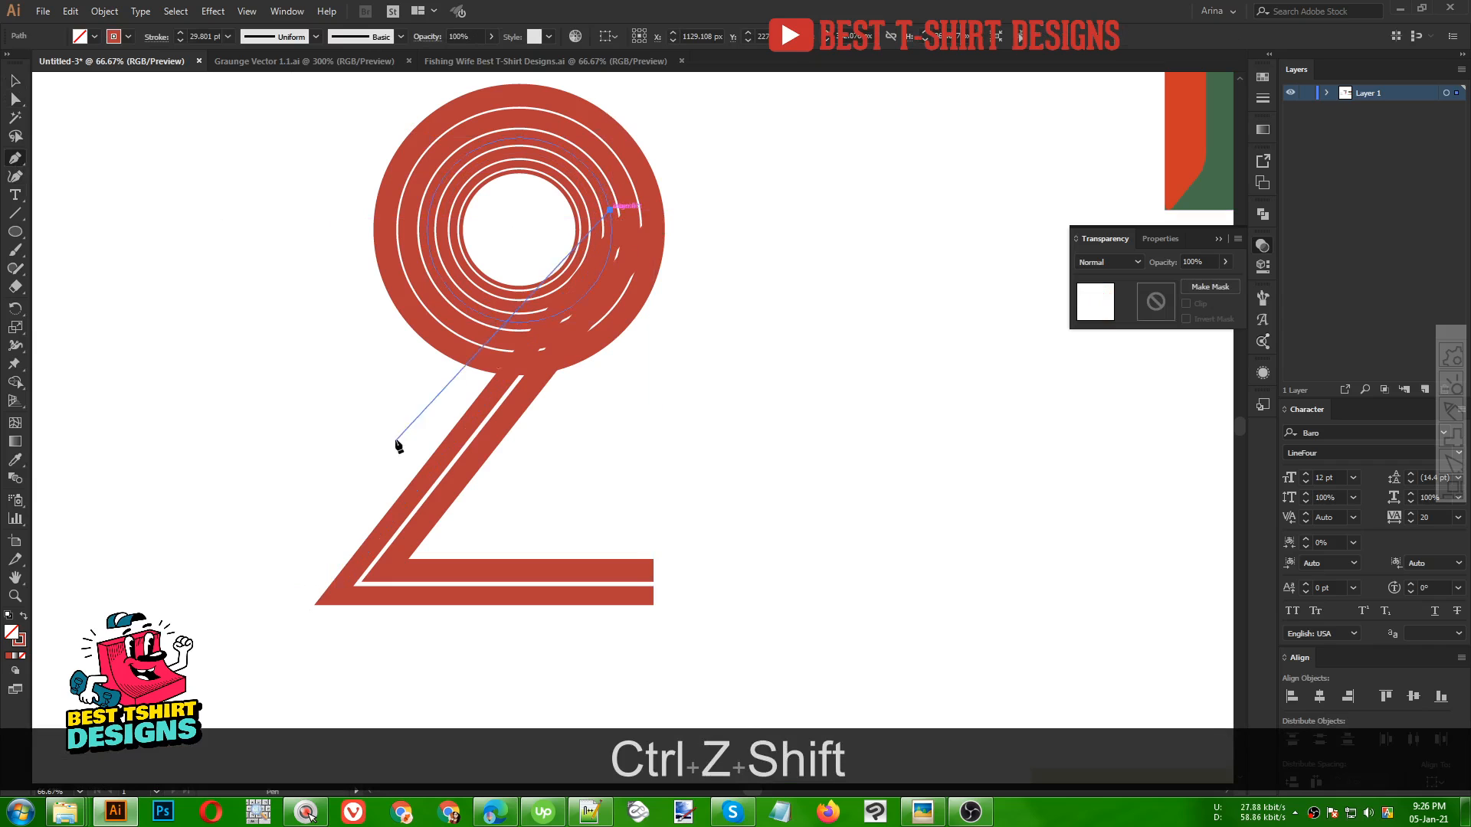
pyautogui.click(282, 621)
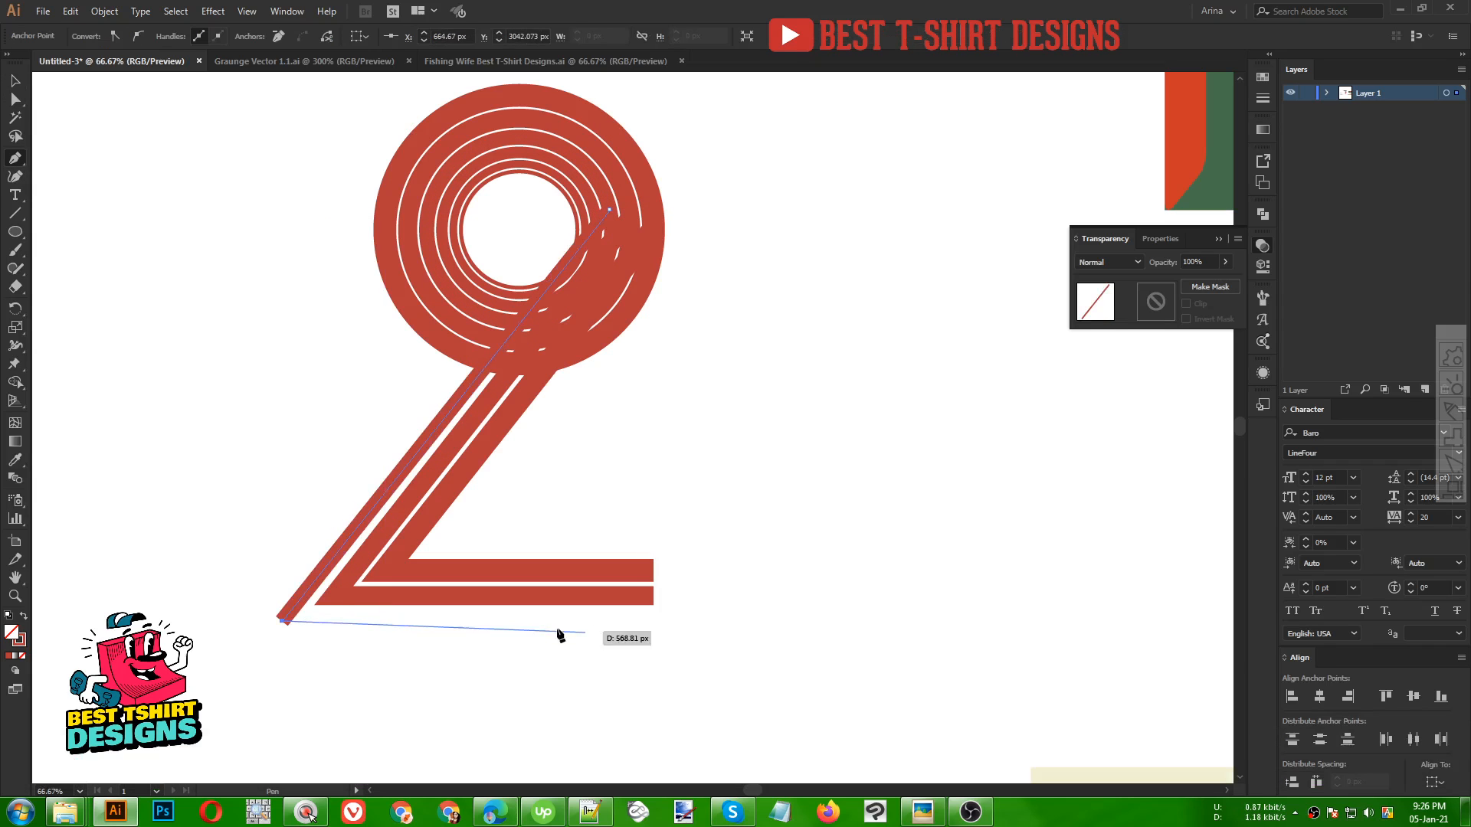
pyautogui.keyDown('shift'); pyautogui.click(650, 621); pyautogui.keyUp('shift')
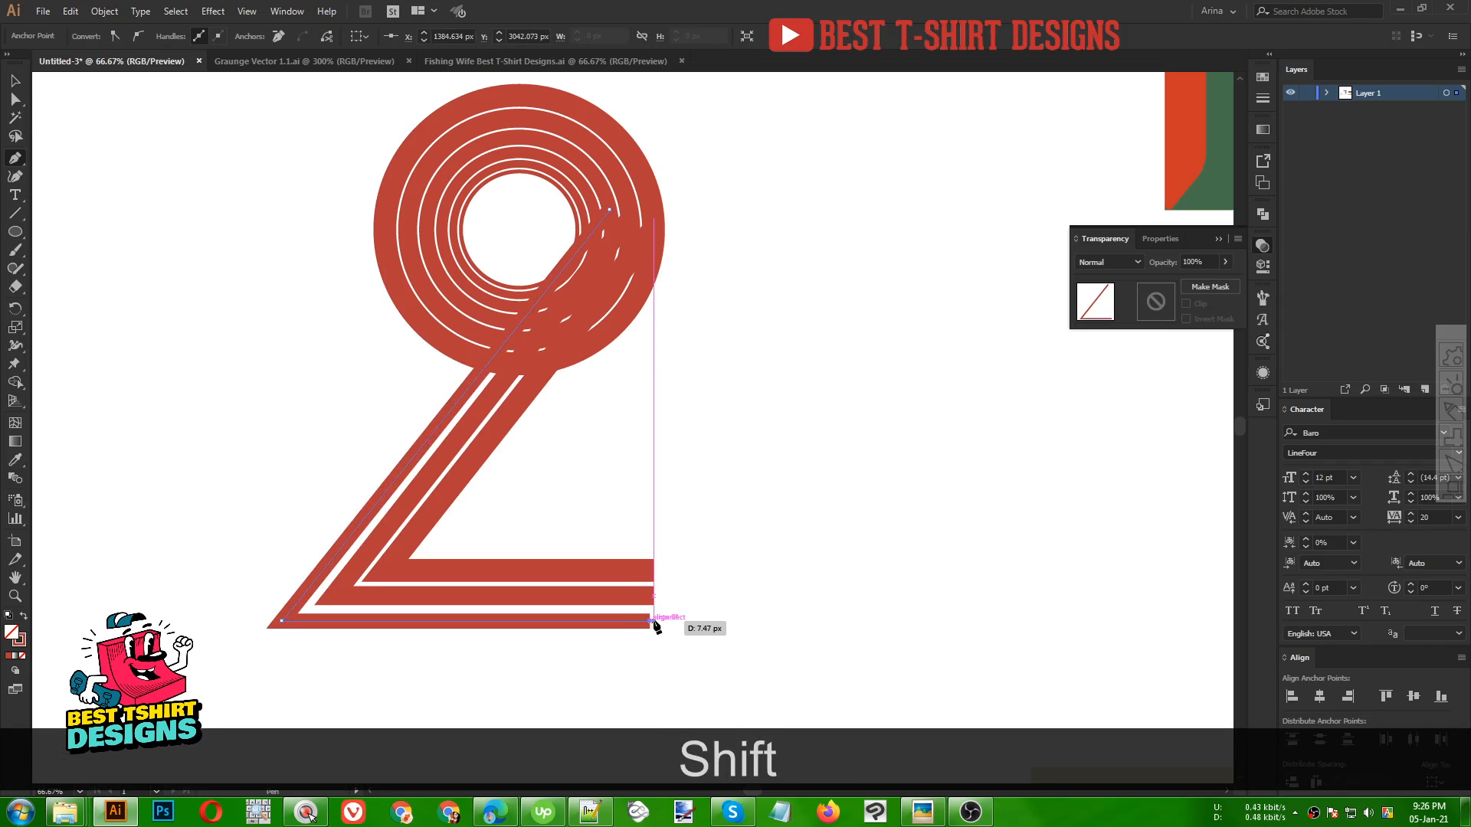
pyautogui.hotkey('ctrl', 'z')
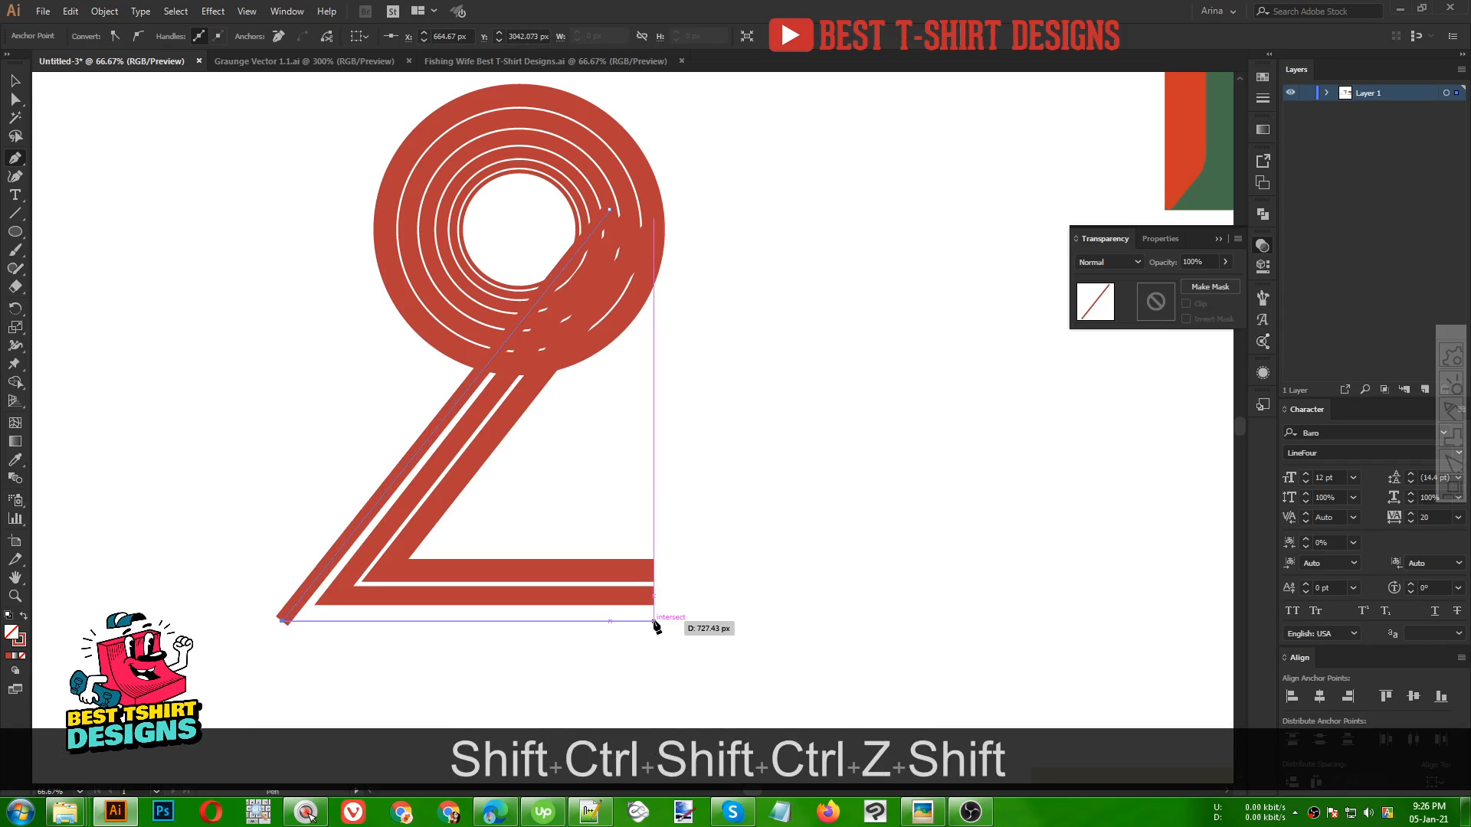
pyautogui.press('v')
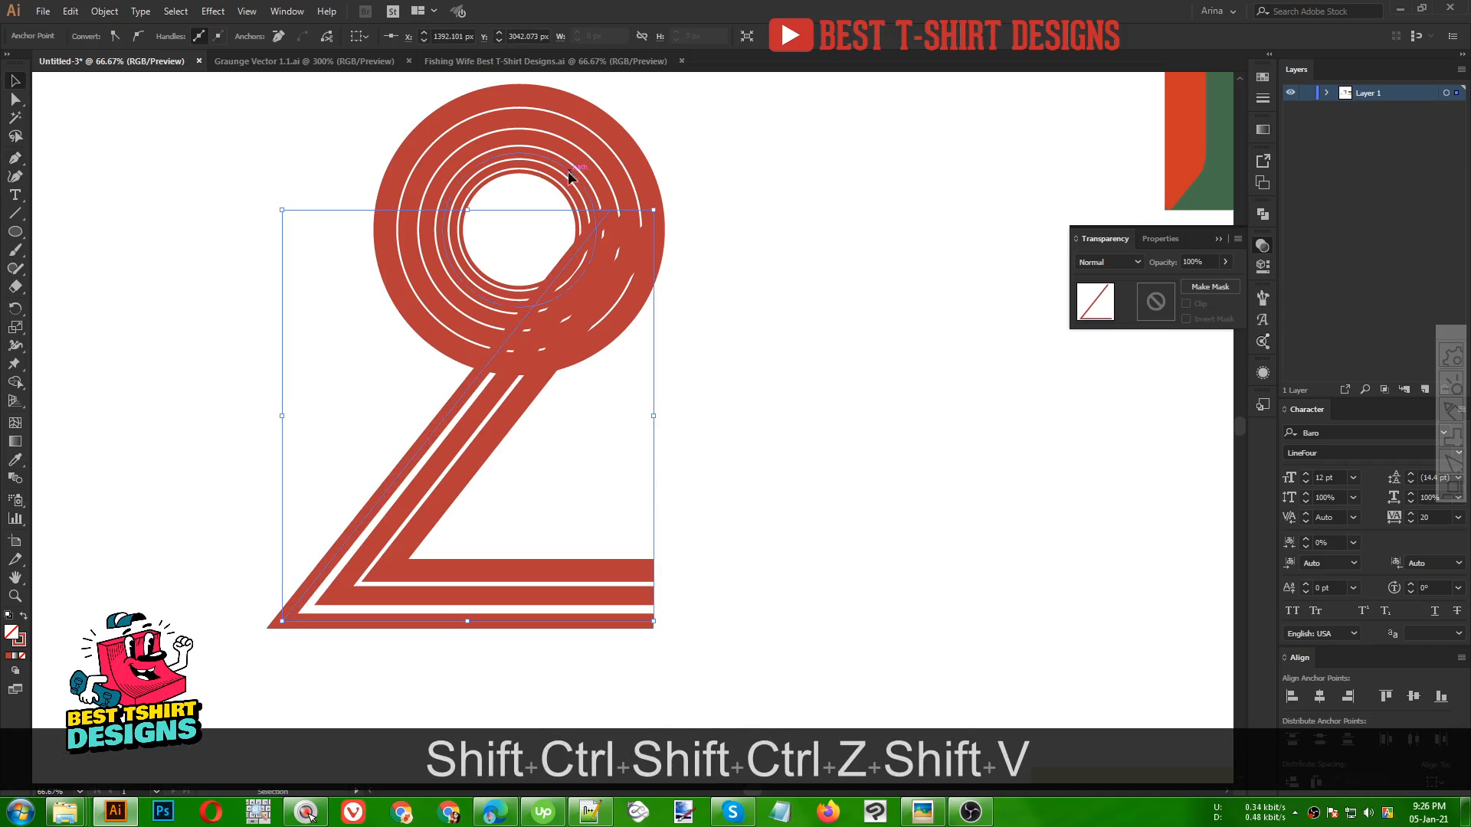
# Draw a fourth stripe path from the next inner ring's anchor diagonally down-left and horizontally right, below the third base
pyautogui.click(592, 199)
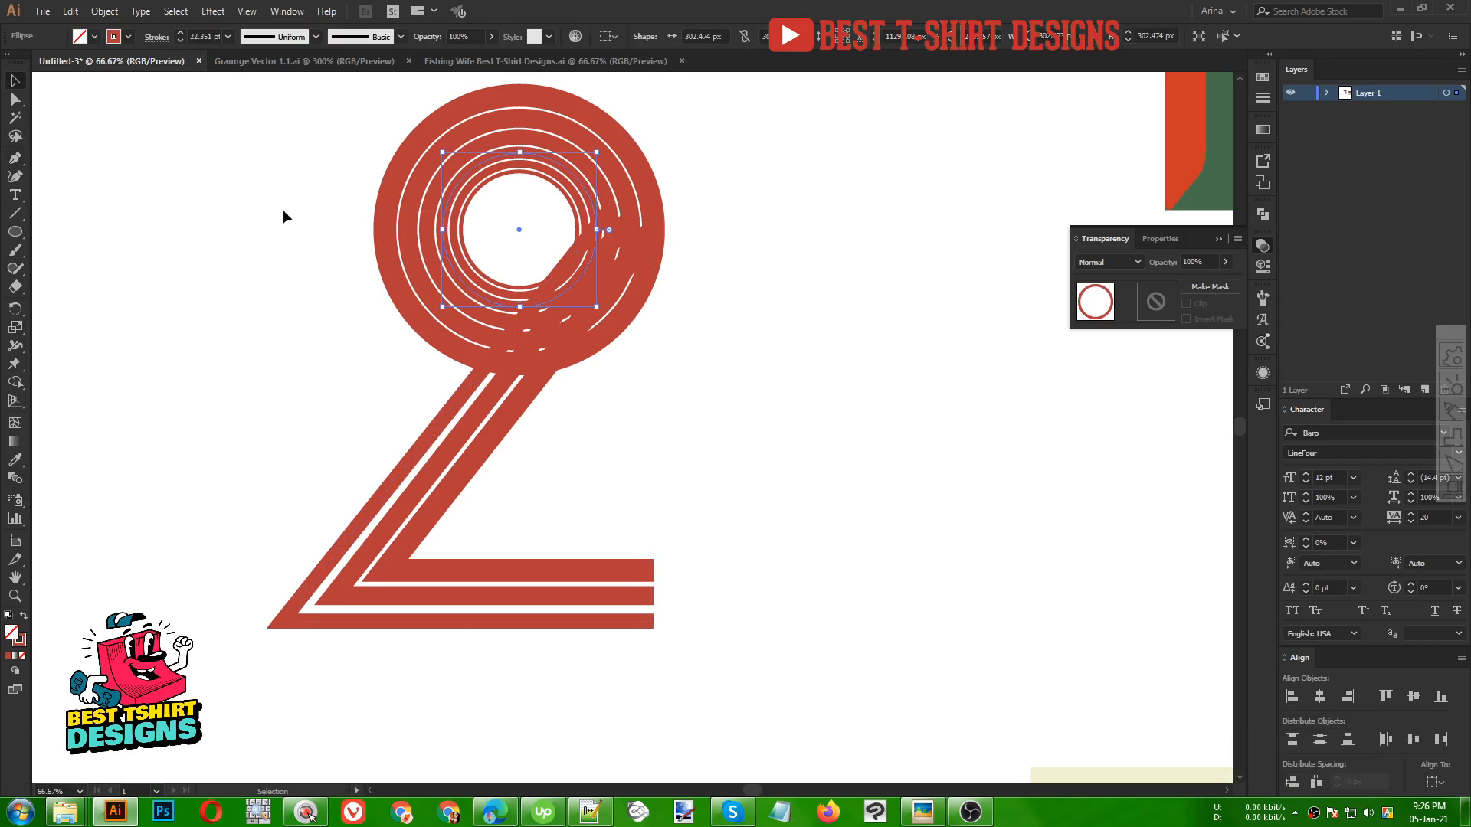
pyautogui.click(15, 163)
pyautogui.press('shift')
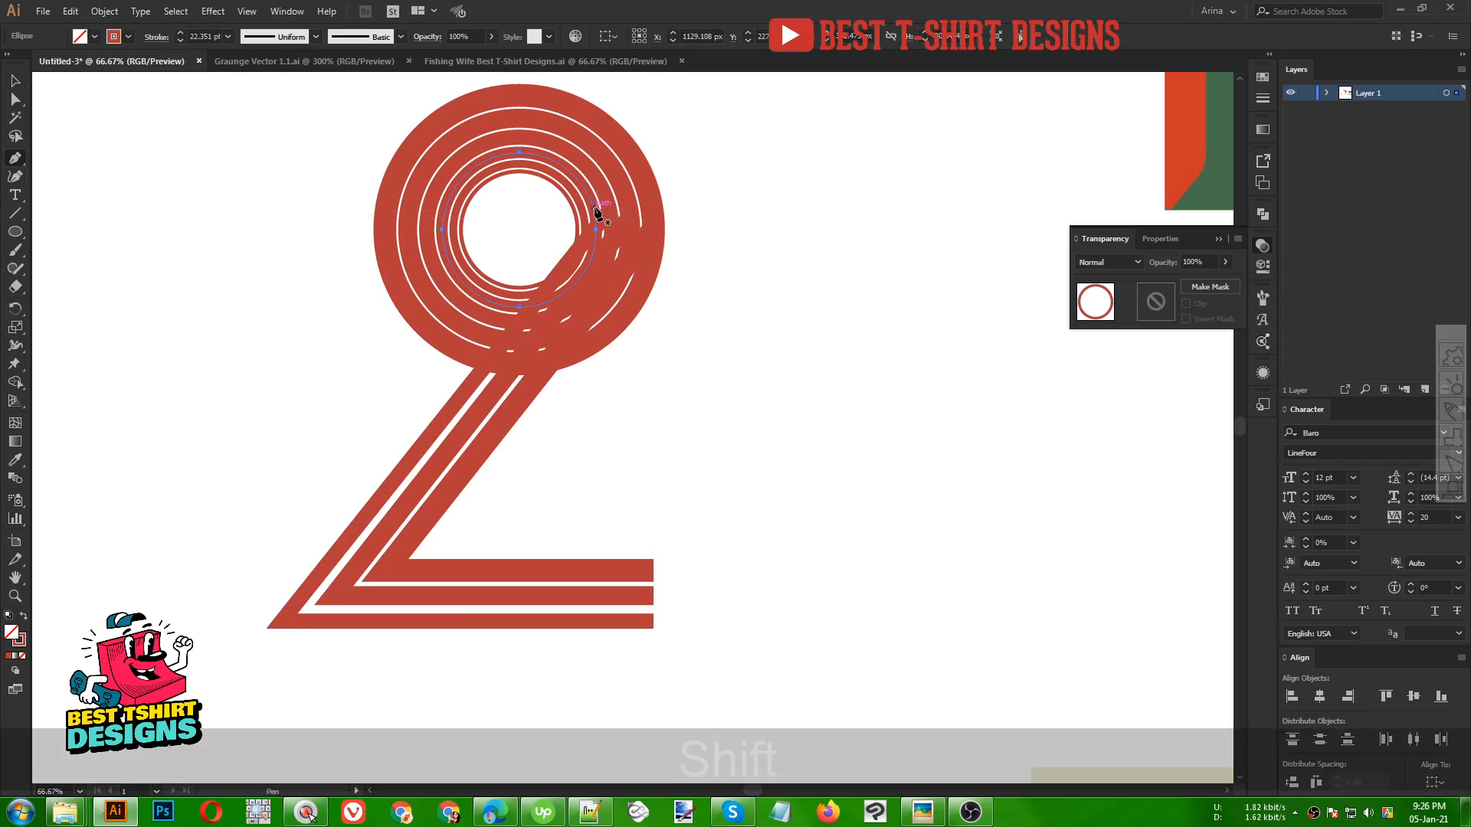
pyautogui.click(594, 209)
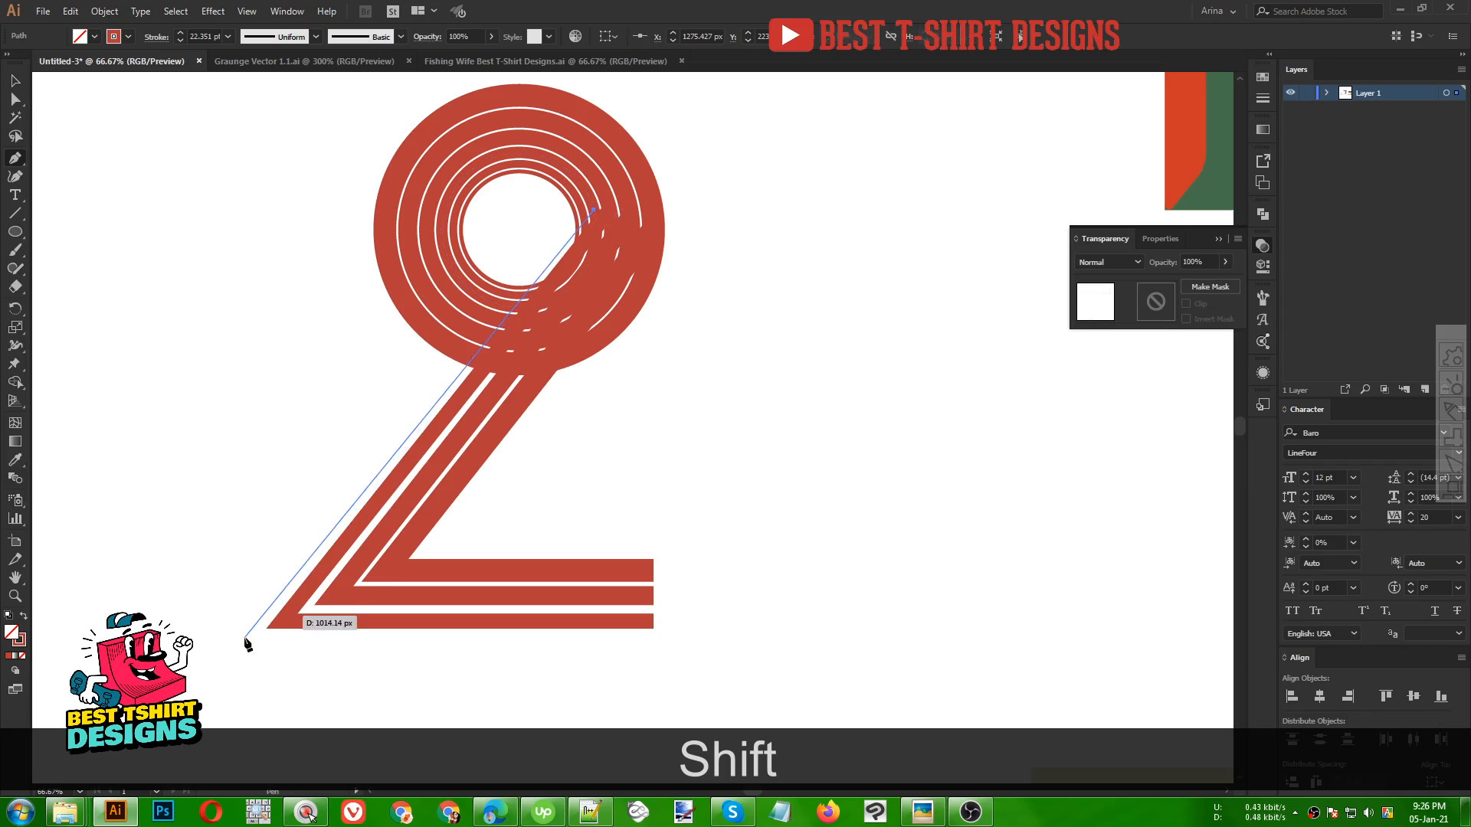
pyautogui.click(243, 637)
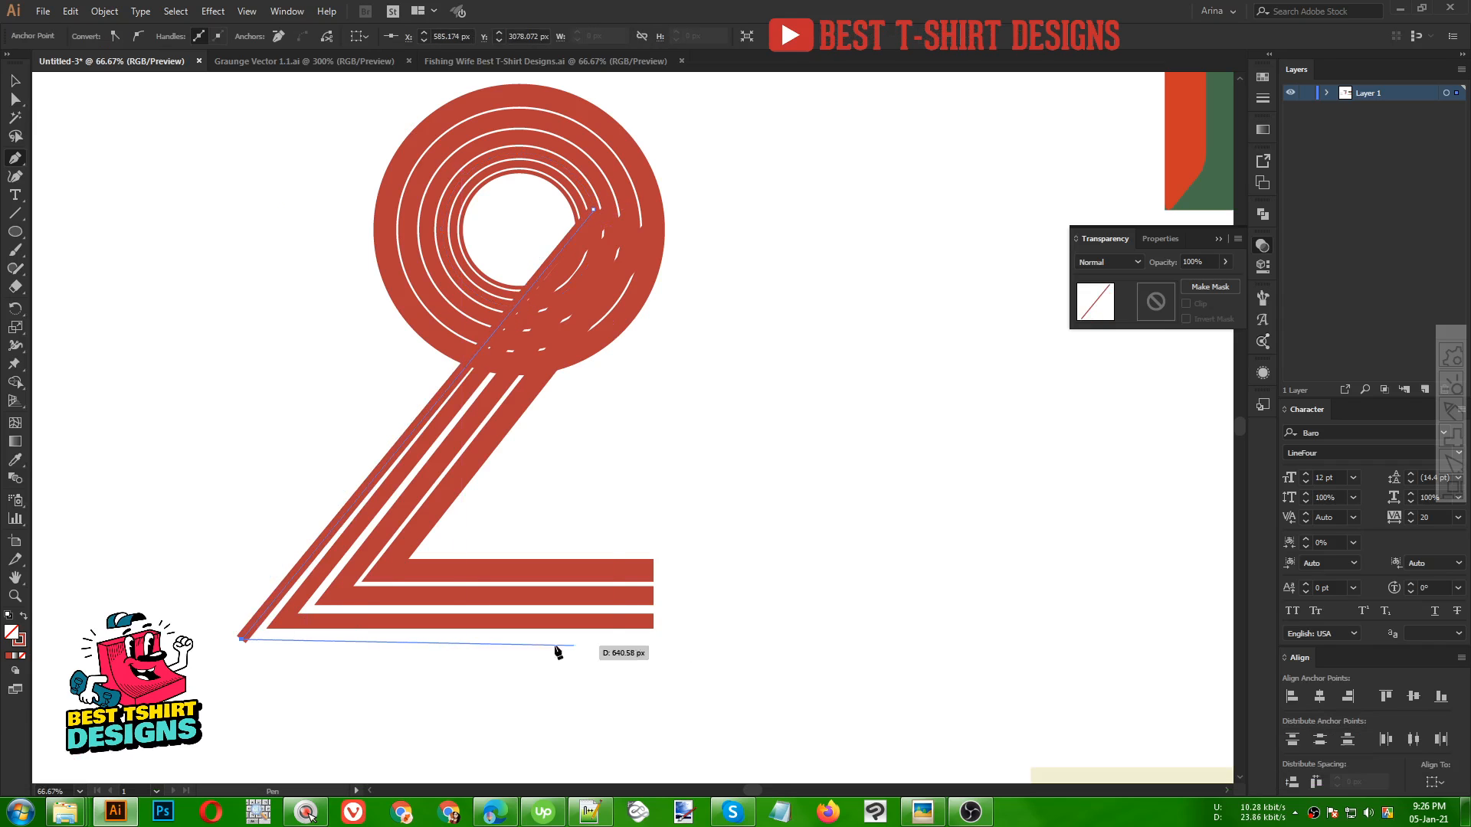
pyautogui.click(653, 640)
pyautogui.hotkey('shift', 'v')
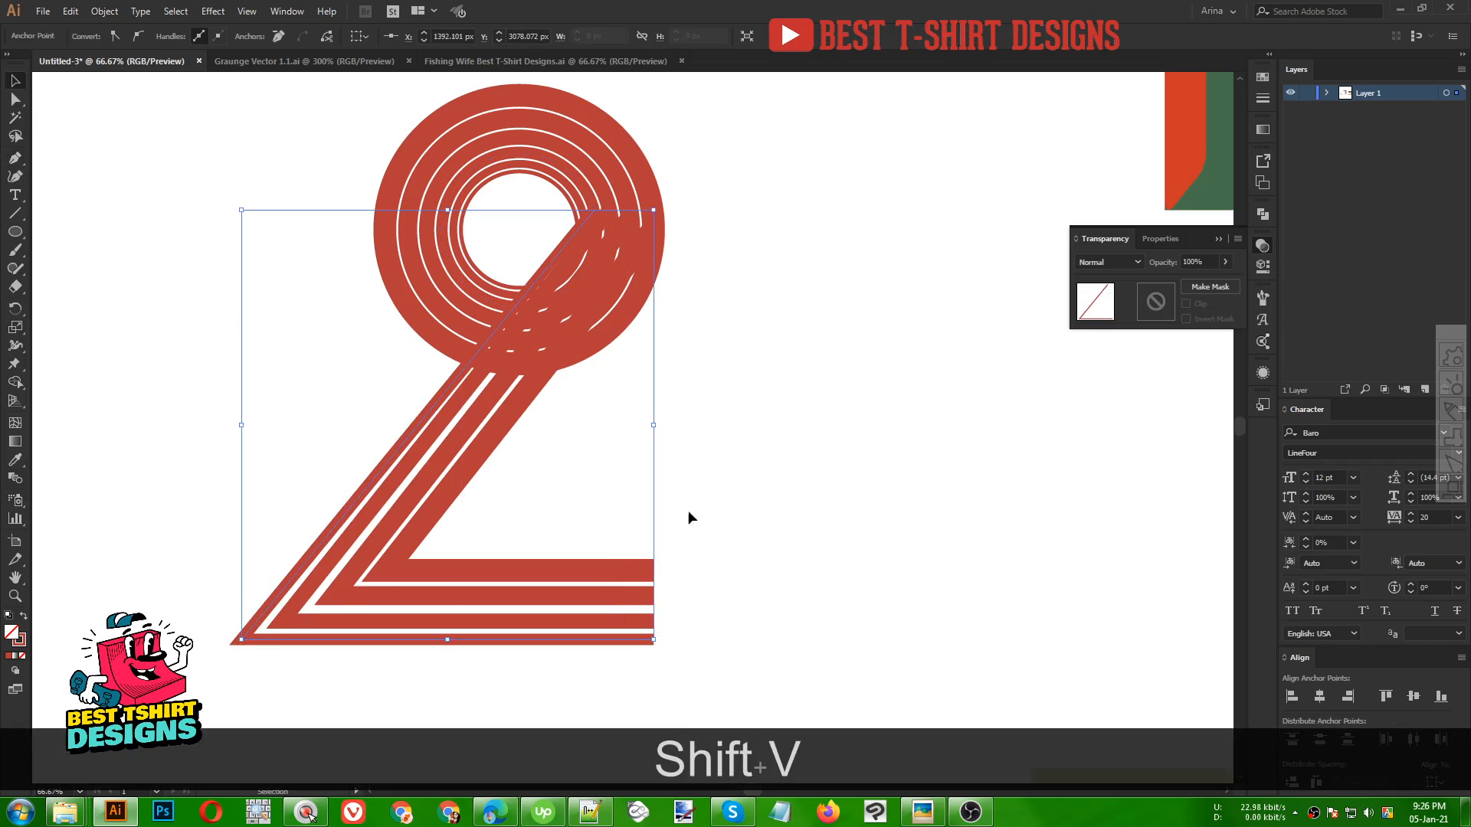
# Draw a fifth stripe path from the next inner ring's anchor diagonally down-left and horizontally right, below the fourth base
pyautogui.click(584, 204)
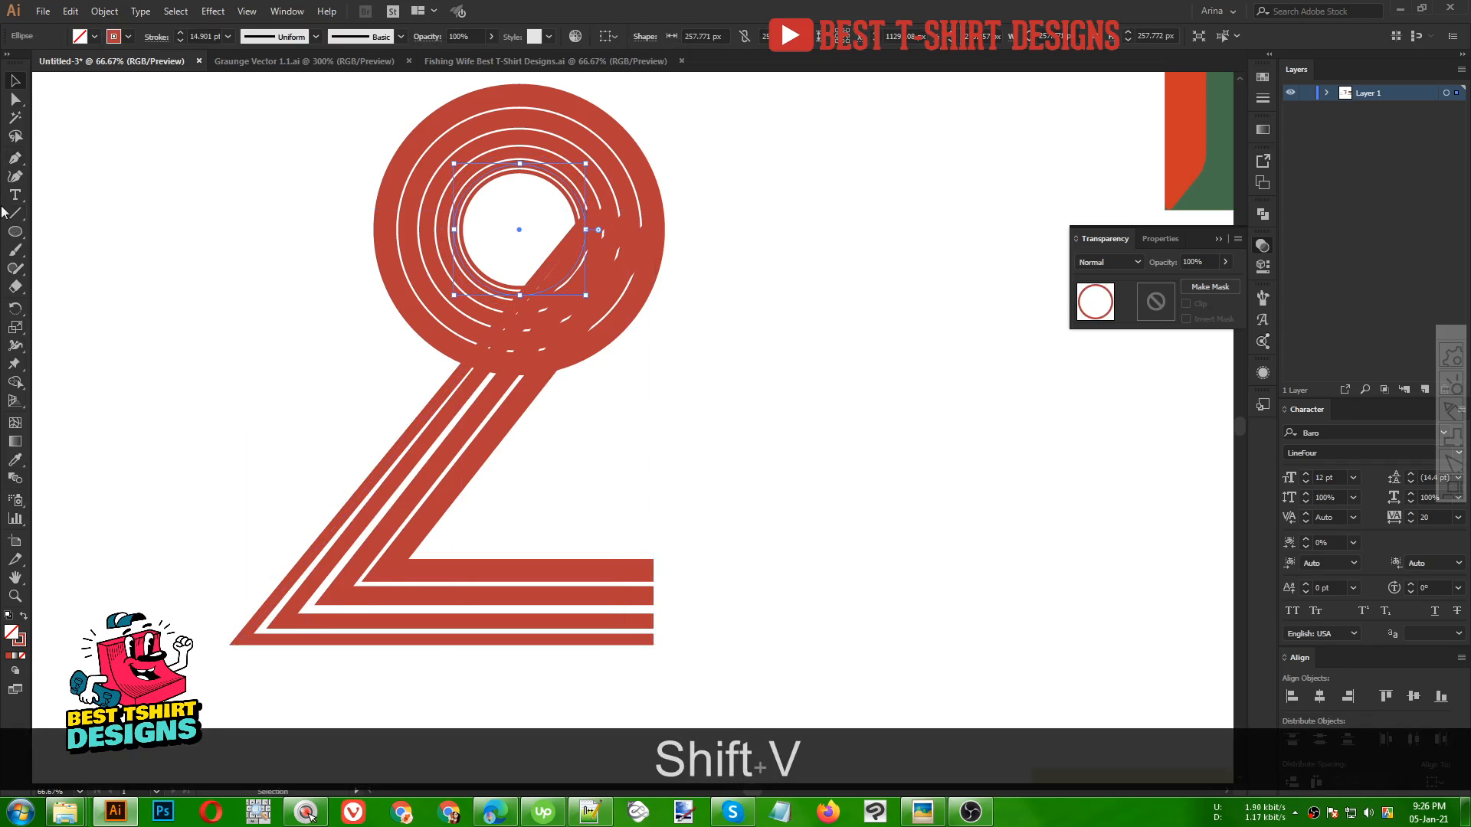
pyautogui.click(16, 160)
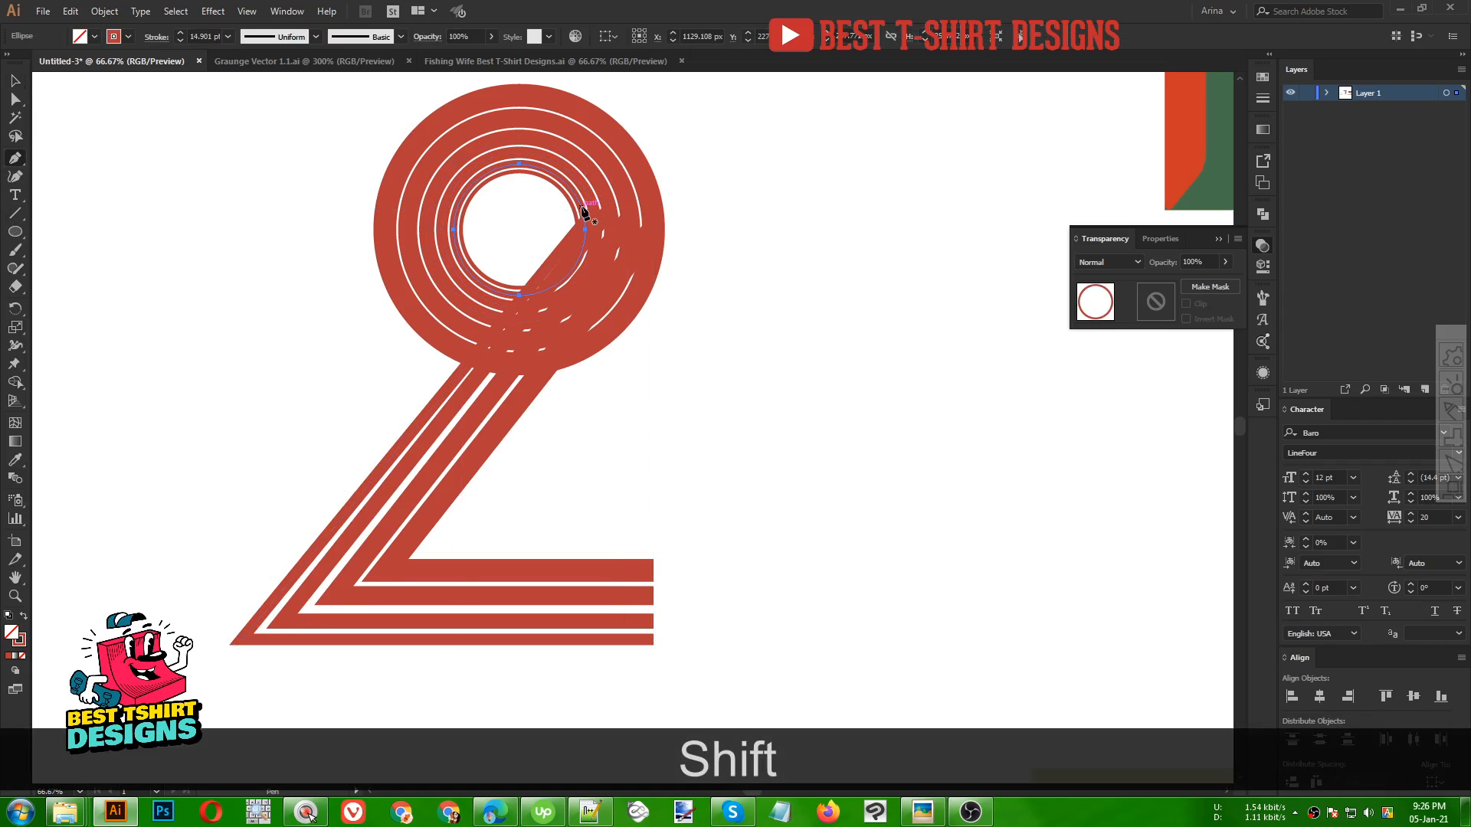
pyautogui.click(581, 207)
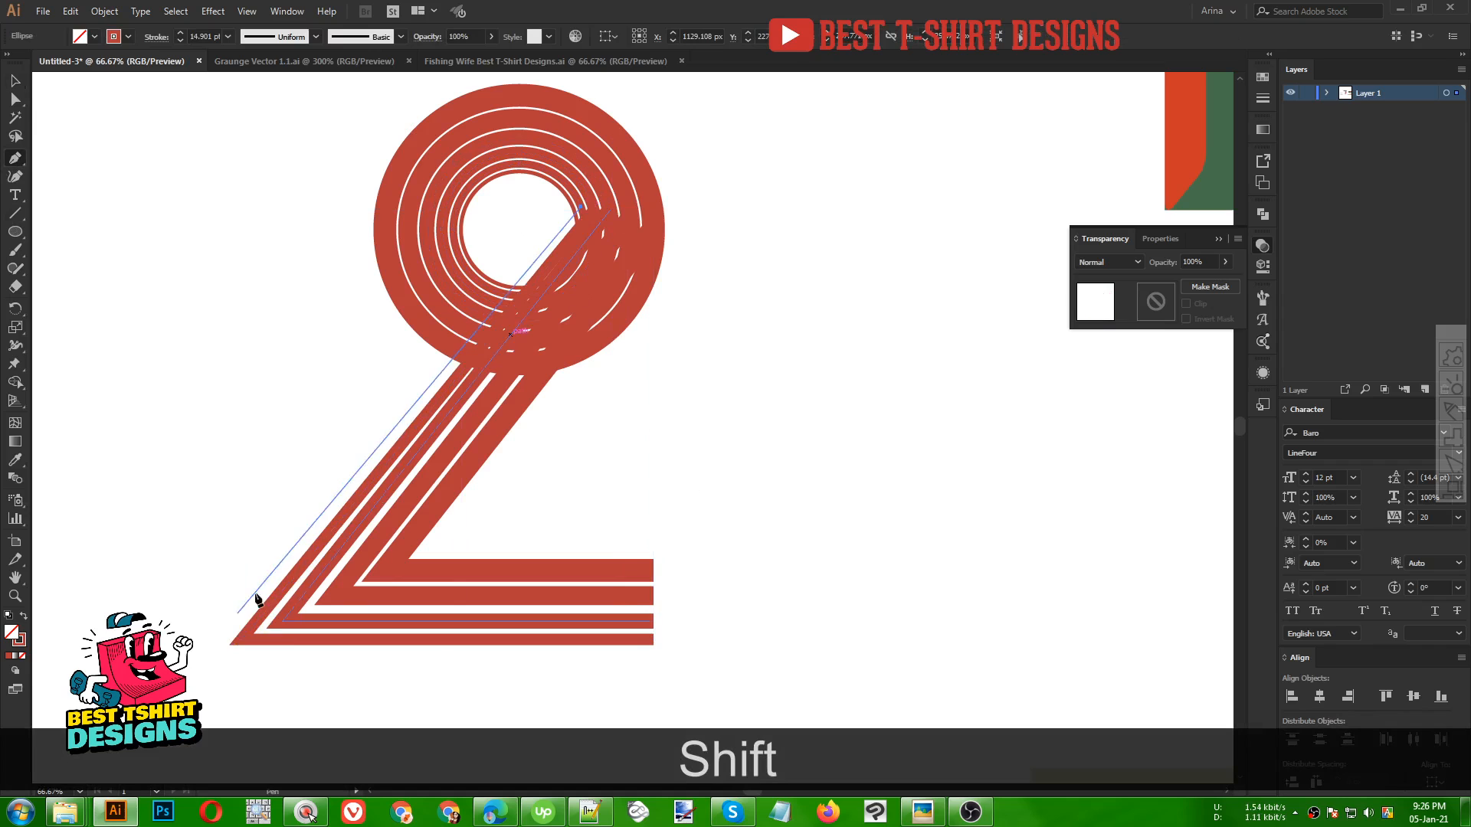
pyautogui.click(210, 651)
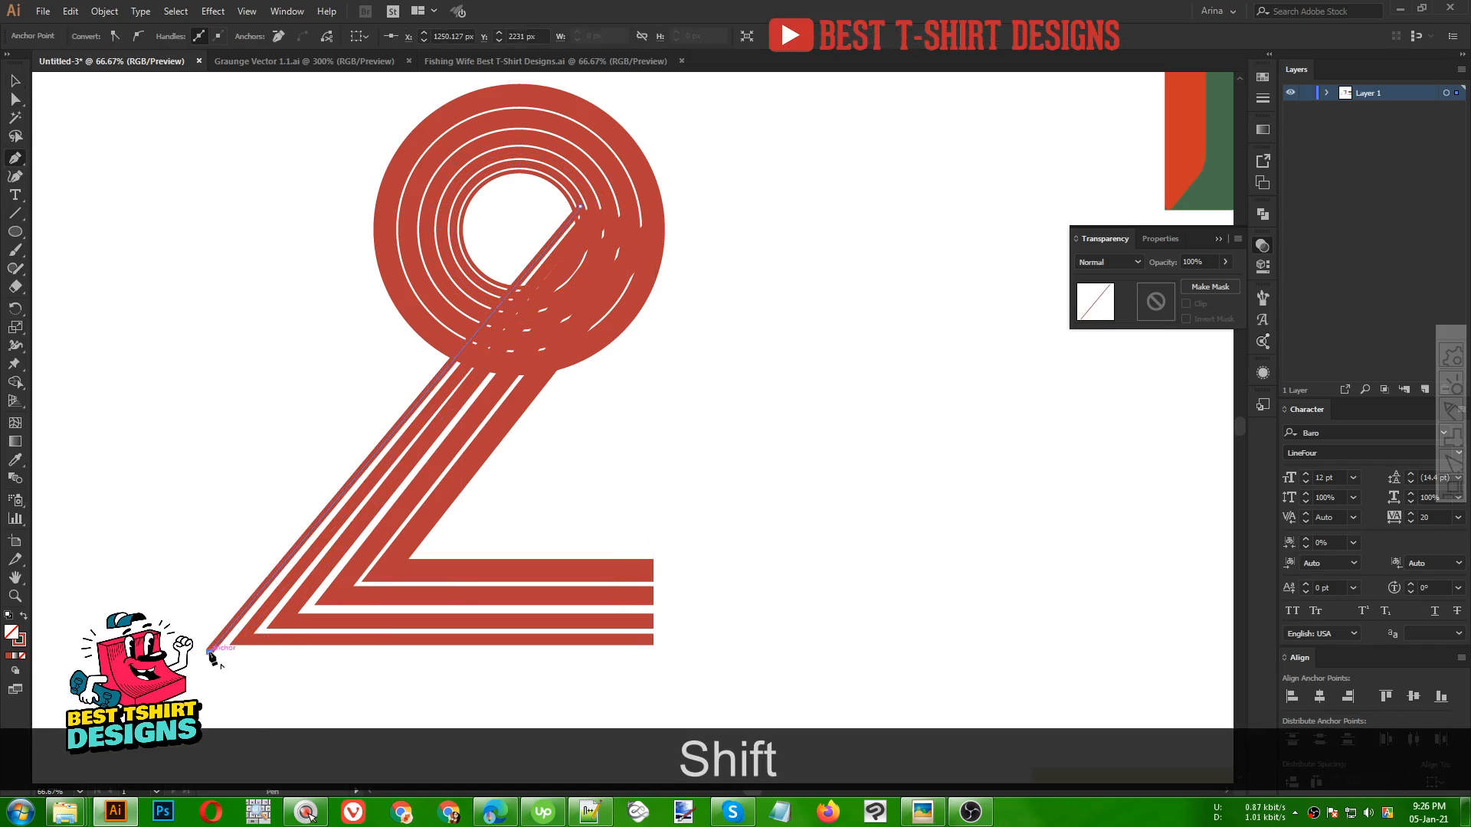
pyautogui.keyDown('shift'); pyautogui.click(653, 657); pyautogui.keyUp('shift')
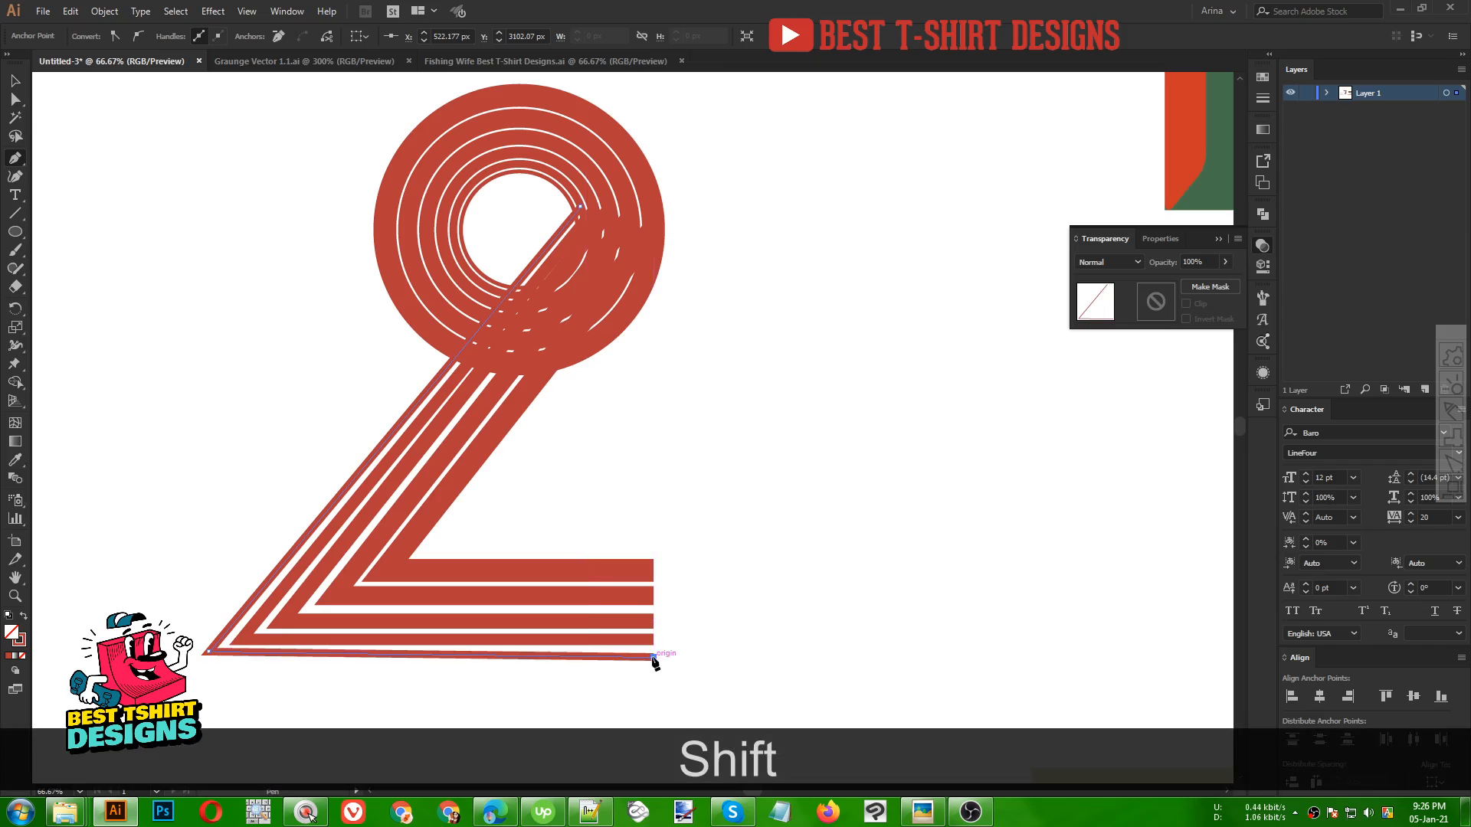
pyautogui.press('v')
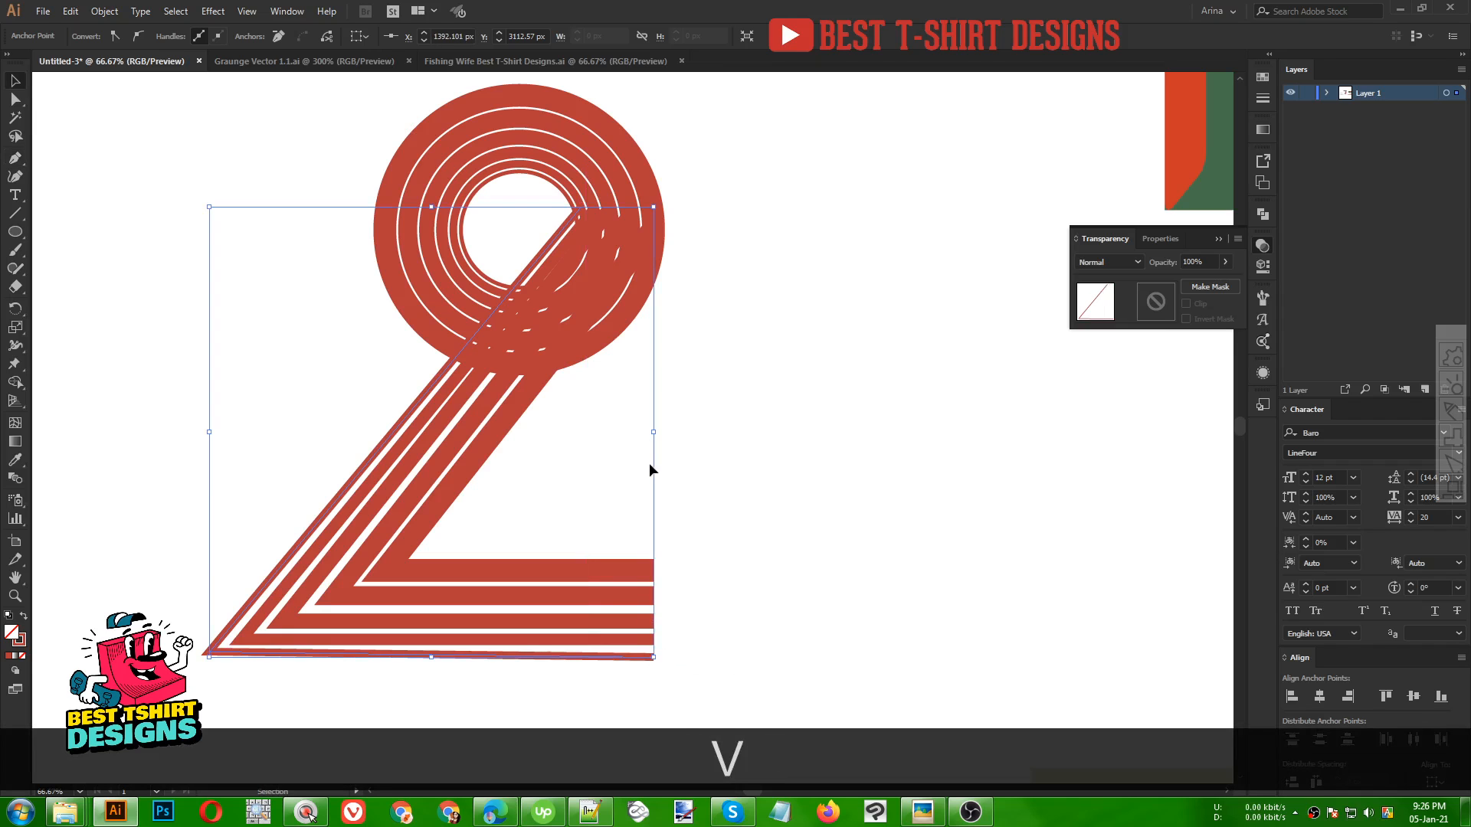
# Draw a sixth stripe path from the innermost ring's anchor diagonally down-left and horizontally right, below the fifth base
pyautogui.click(560, 191)
pyautogui.click(15, 161)
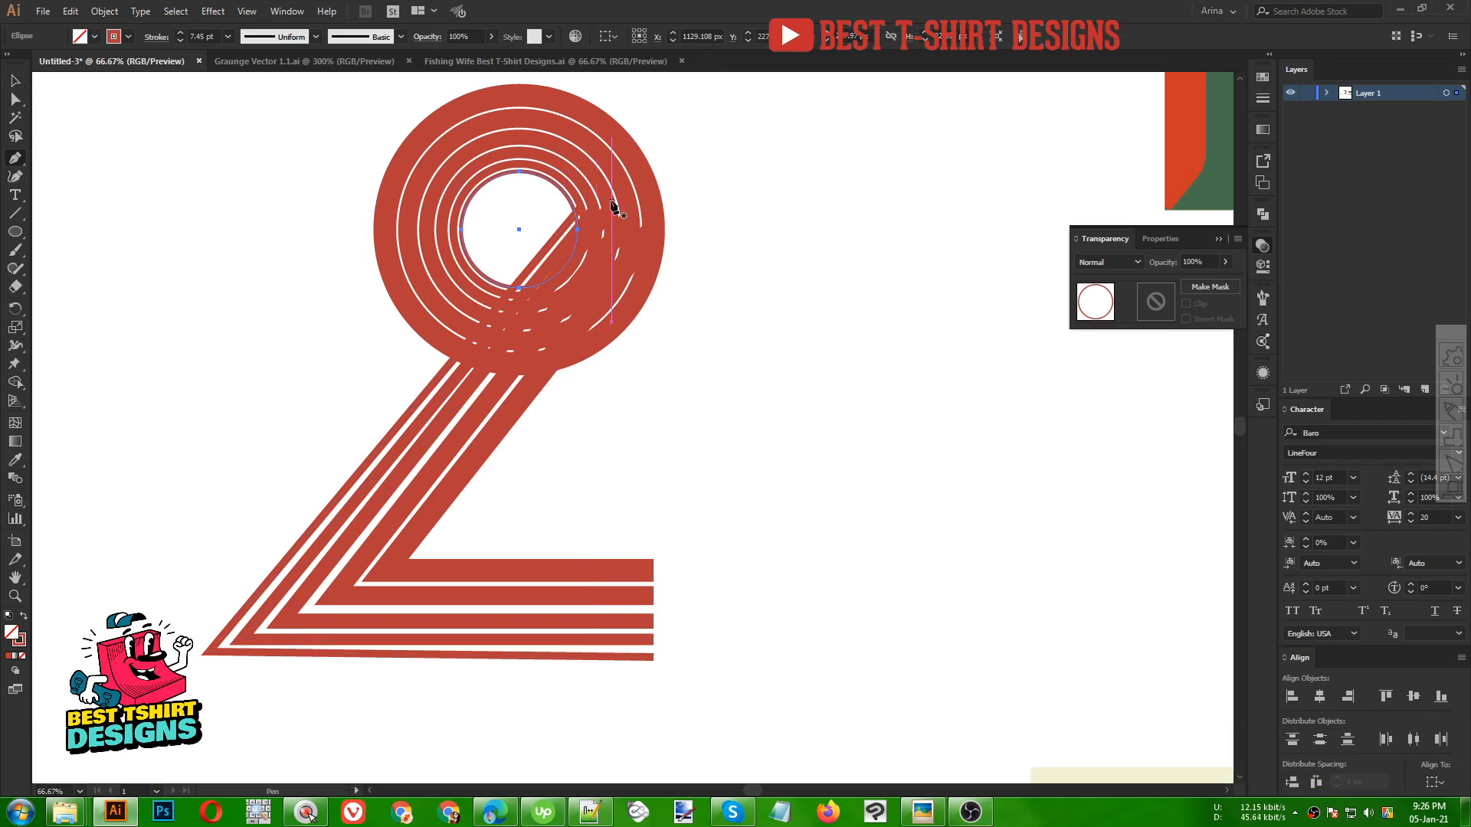
pyautogui.keyDown('shift'); pyautogui.click(570, 202); pyautogui.keyUp('shift')
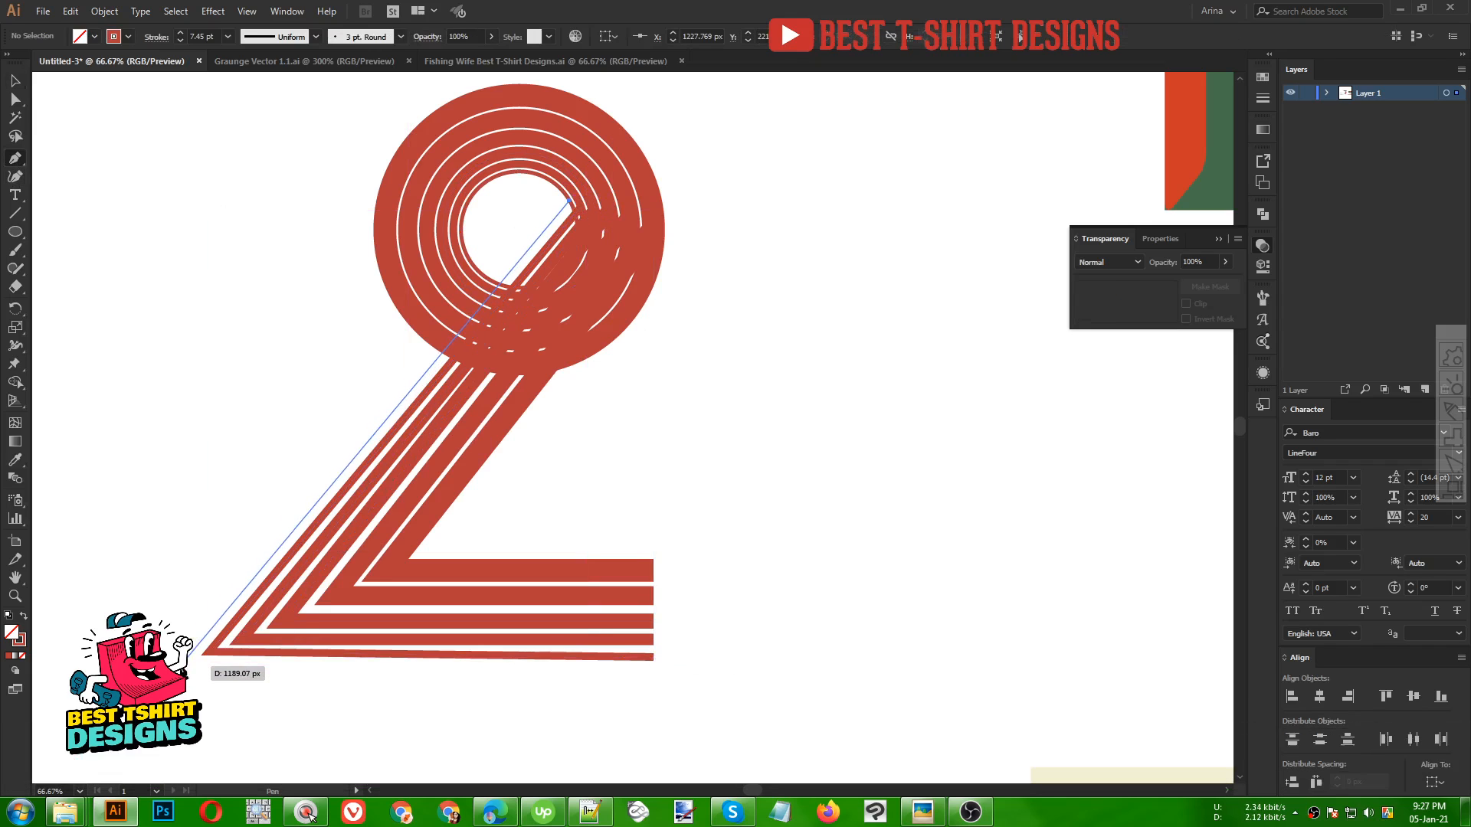
pyautogui.click(181, 666)
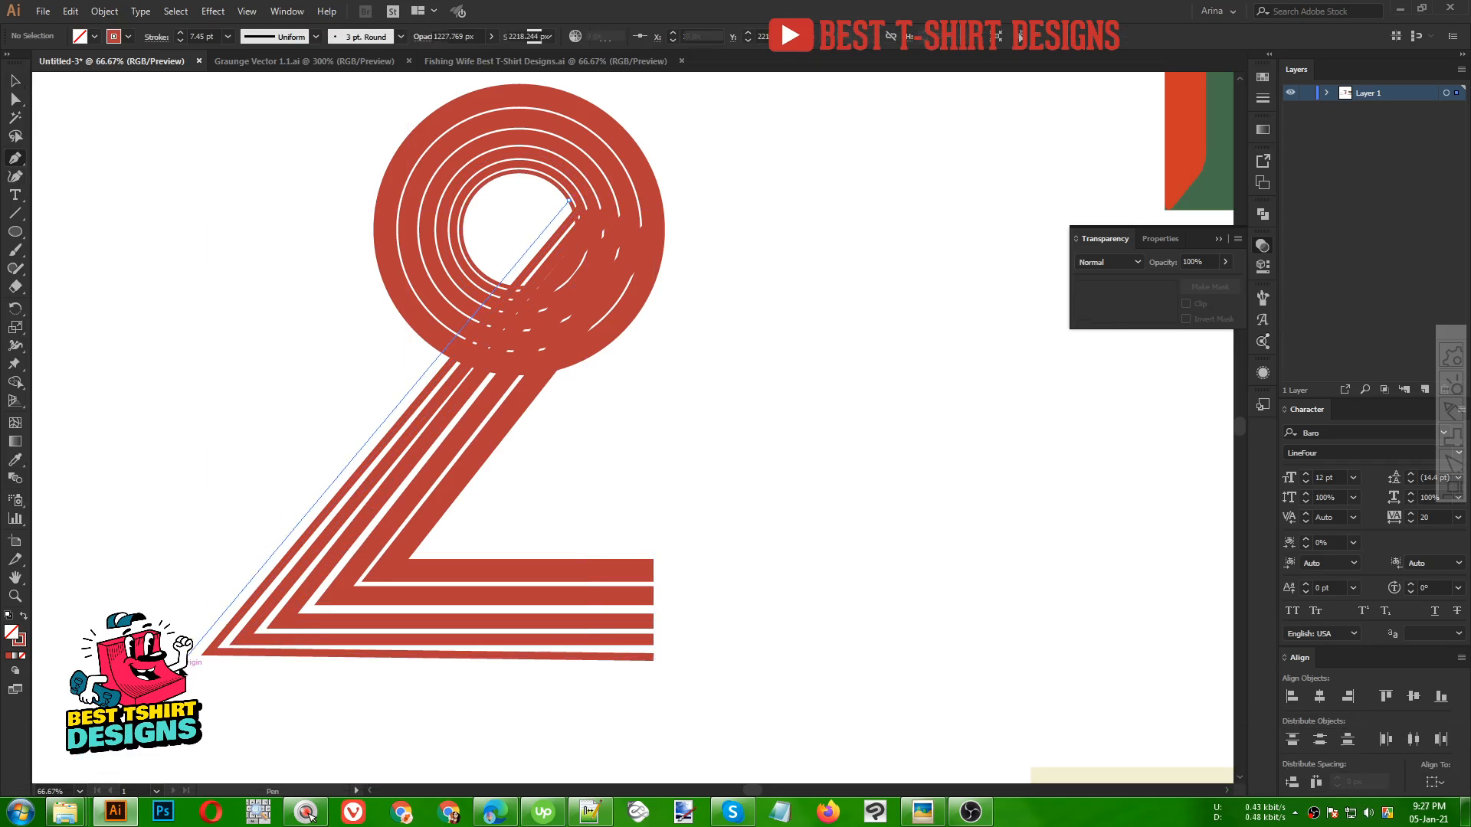
pyautogui.click(651, 672)
pyautogui.press('v')
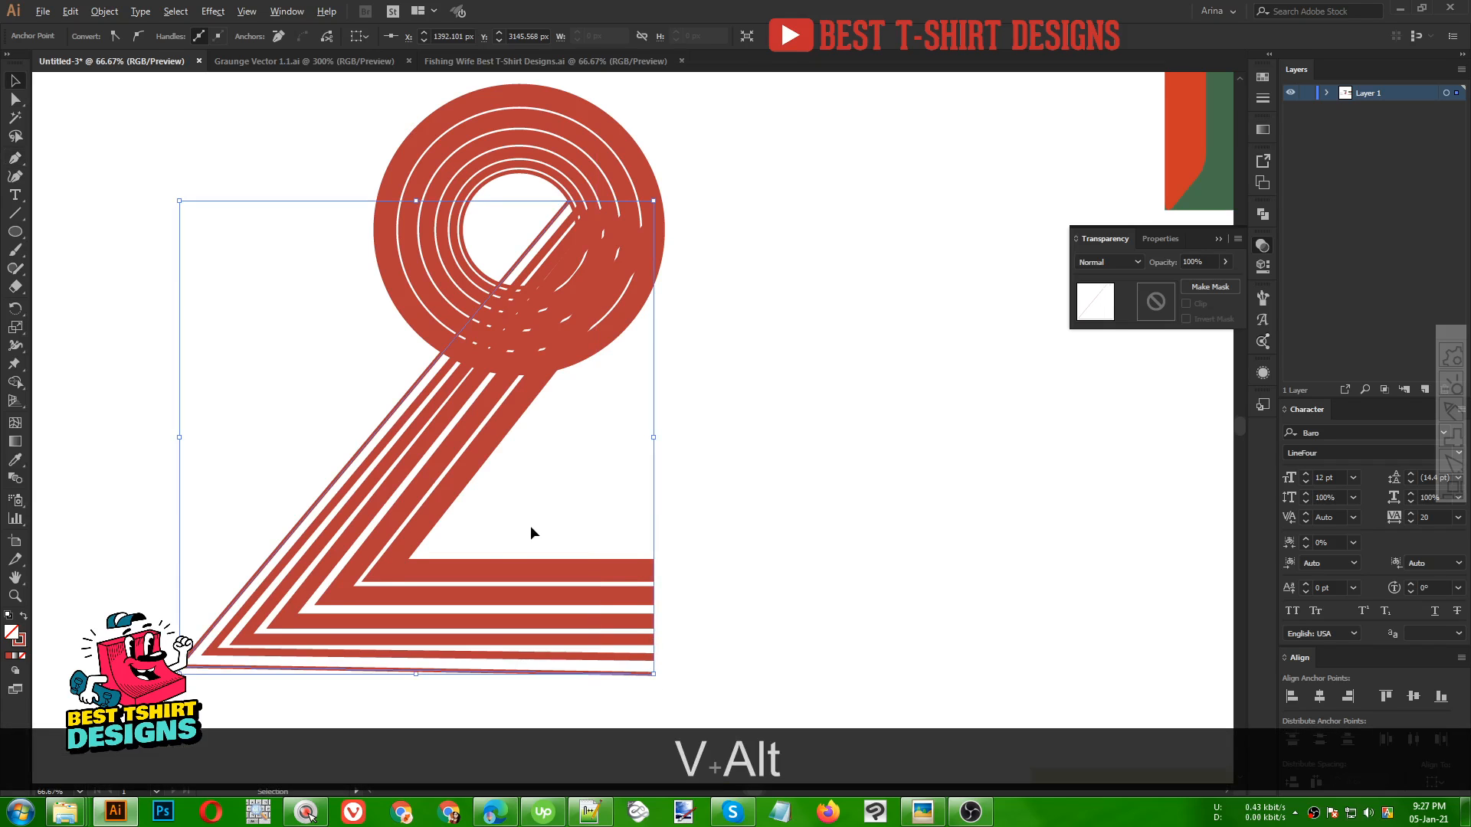
# Select the concentric rings, scale them up, and nudge them down and right so they meet the stripe paths
pyautogui.scroll(-1, 530, 526)
pyautogui.press('v')
pyautogui.click(665, 512)
pyautogui.scroll(-2, 557, 513)
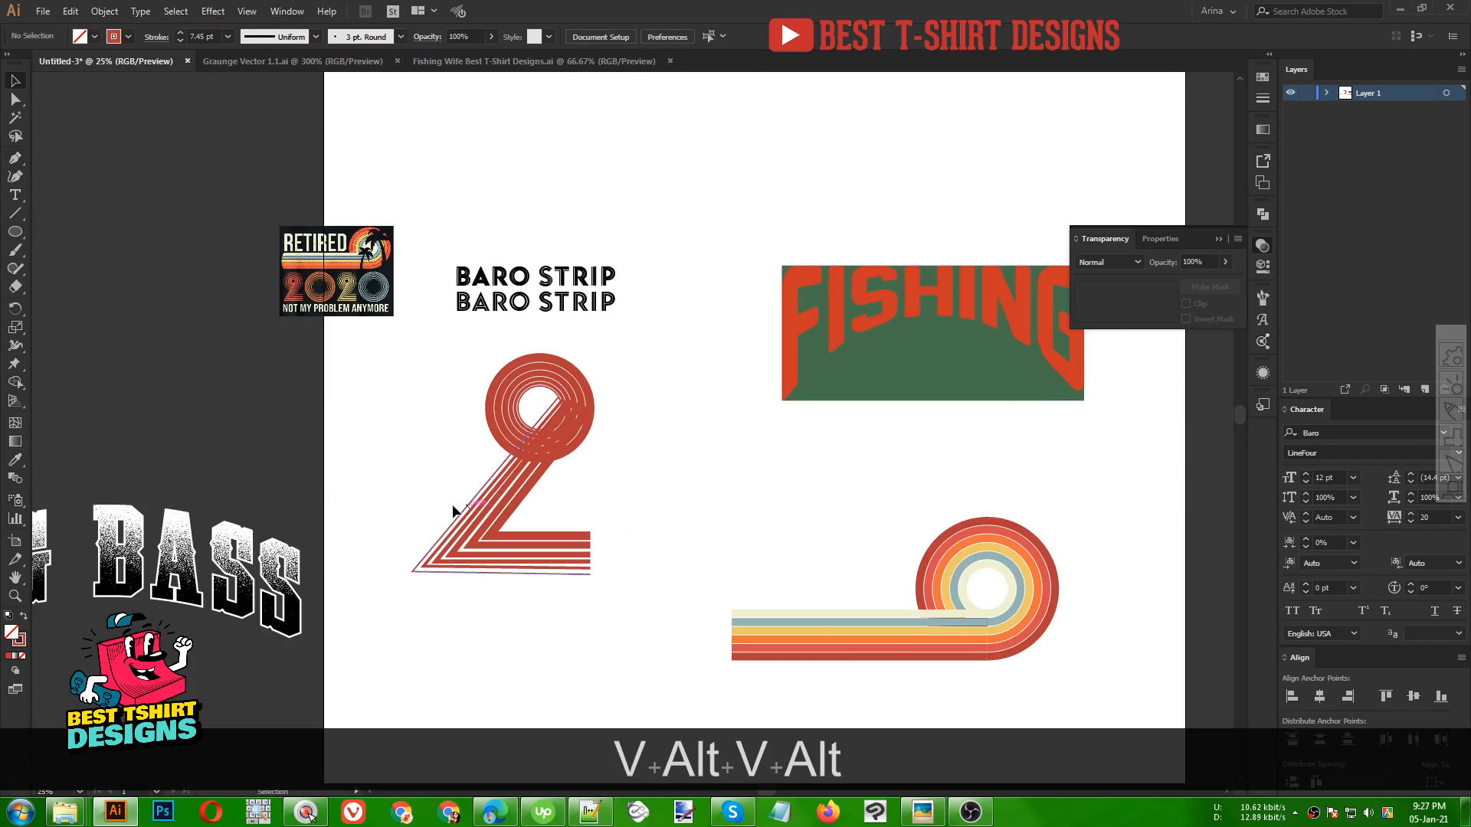
pyautogui.scroll(1, 595, 490)
pyautogui.moveTo(342, 298); pyautogui.dragTo(513, 380)
pyautogui.moveTo(451, 309); pyautogui.dragTo(399, 260)
pyautogui.press('Down')
pyautogui.press('Down')
pyautogui.press('Down')
pyautogui.press('Down')
pyautogui.press('Down')
pyautogui.press('Down')
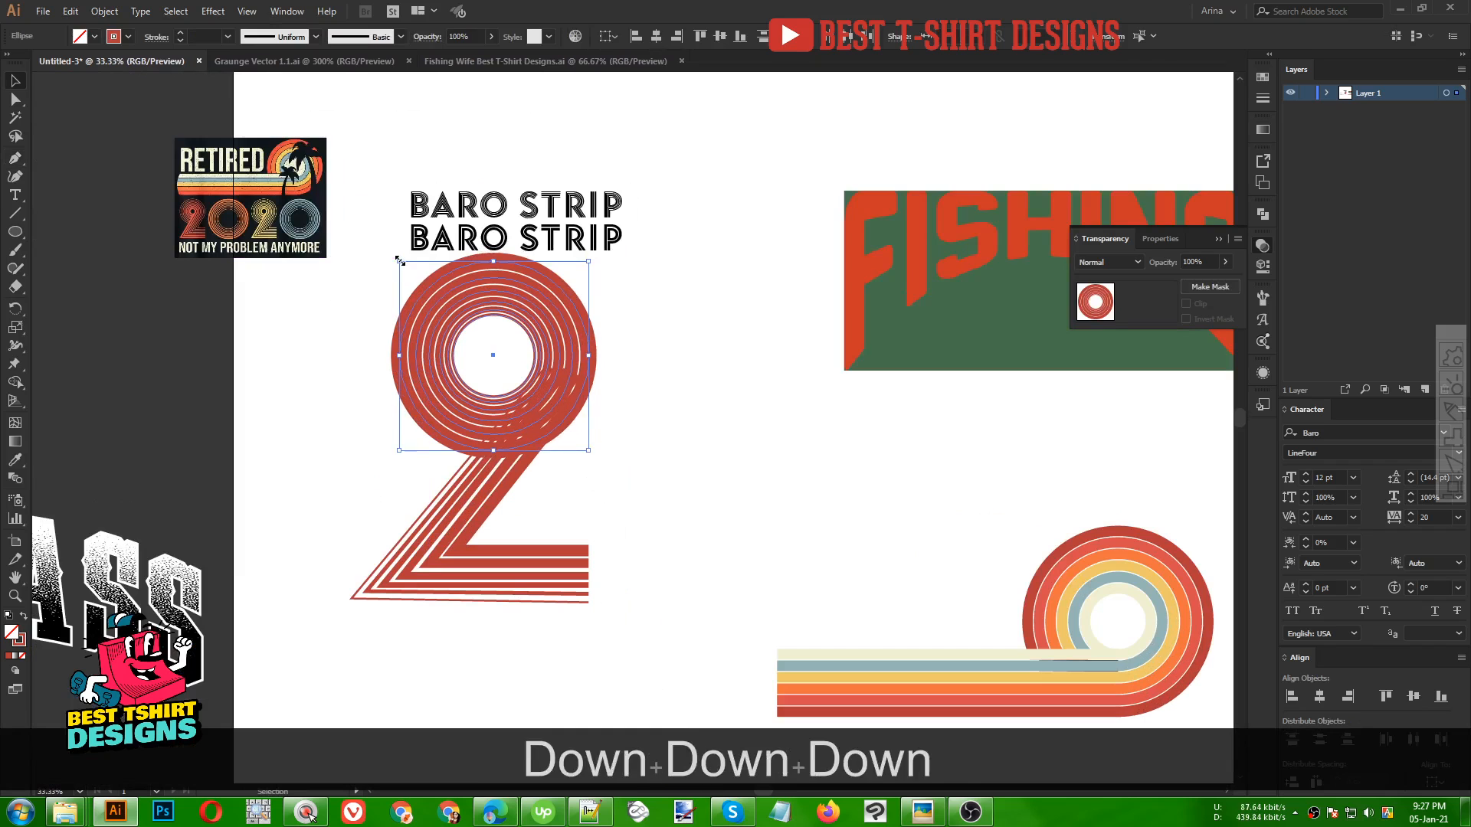
pyautogui.press('Right')
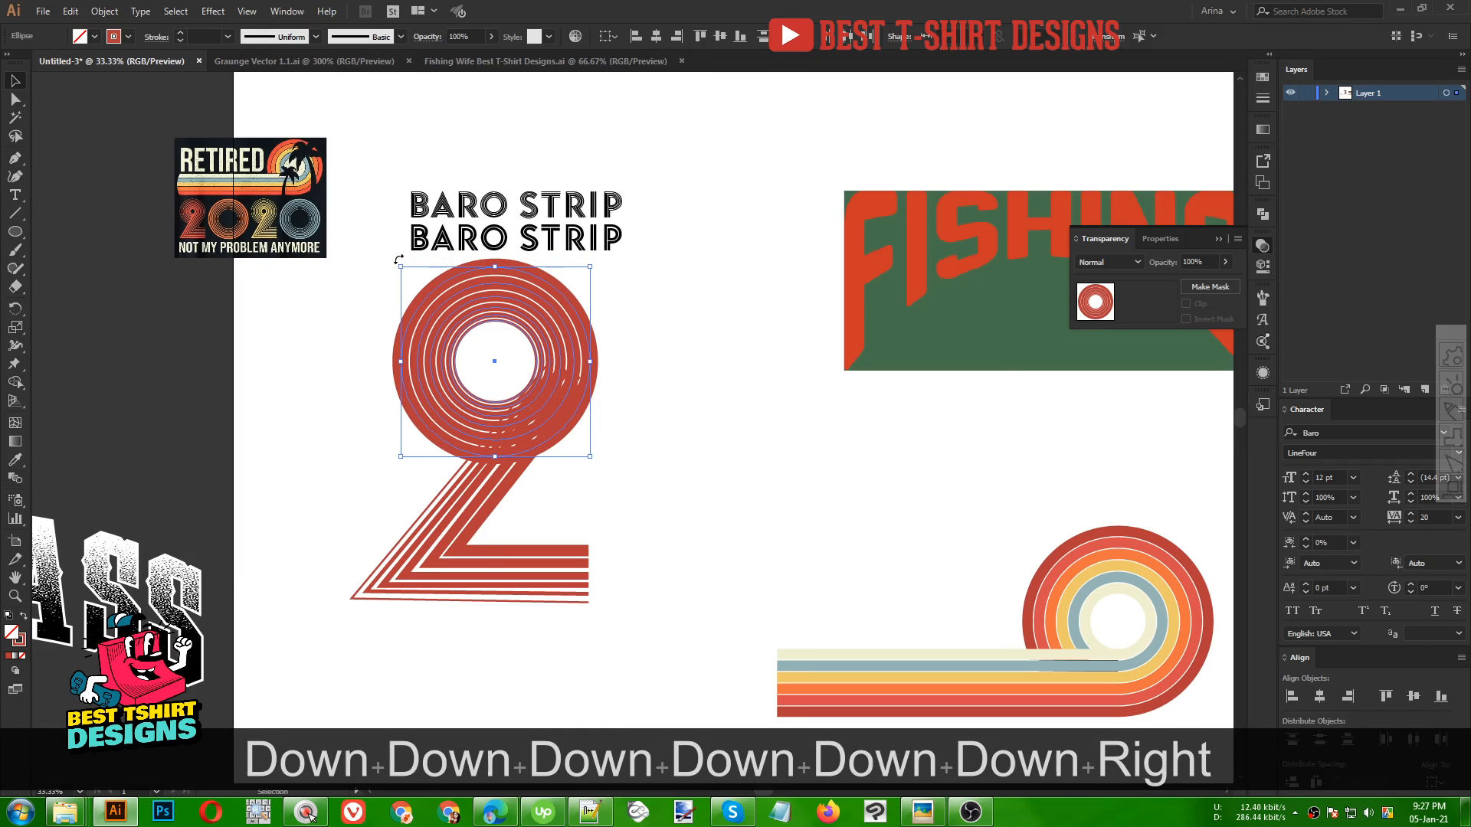
pyautogui.press('Down')
pyautogui.press('Down')
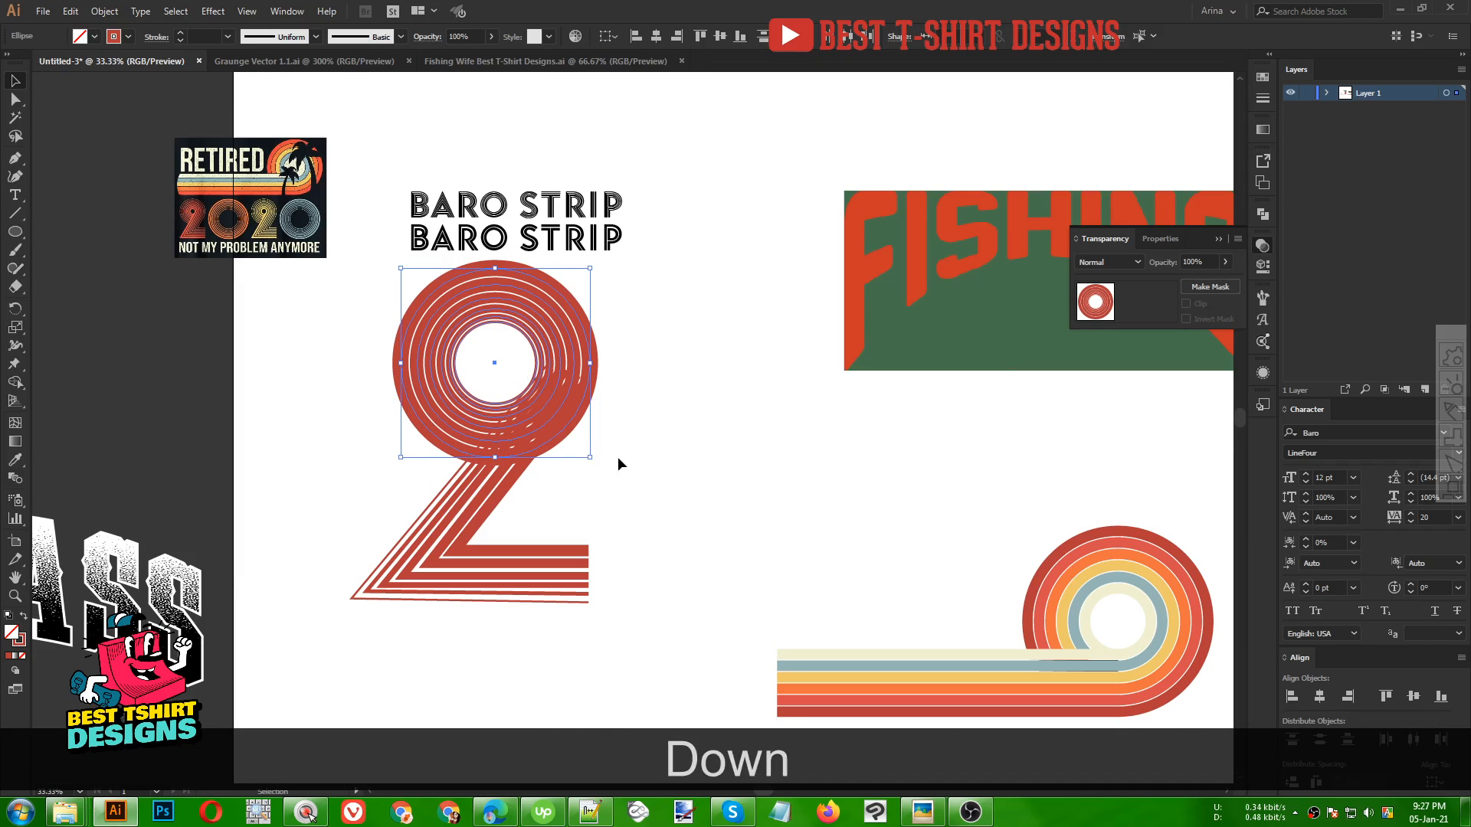
pyautogui.click(617, 456)
# Select the rings and stripe paths and, with Shape Builder, delete the ring segments crossing the diagonal stripes
pyautogui.scroll(1, 576, 406)
pyautogui.moveTo(634, 513); pyautogui.dragTo(411, 343)
pyautogui.hotkey('shift', 'm')
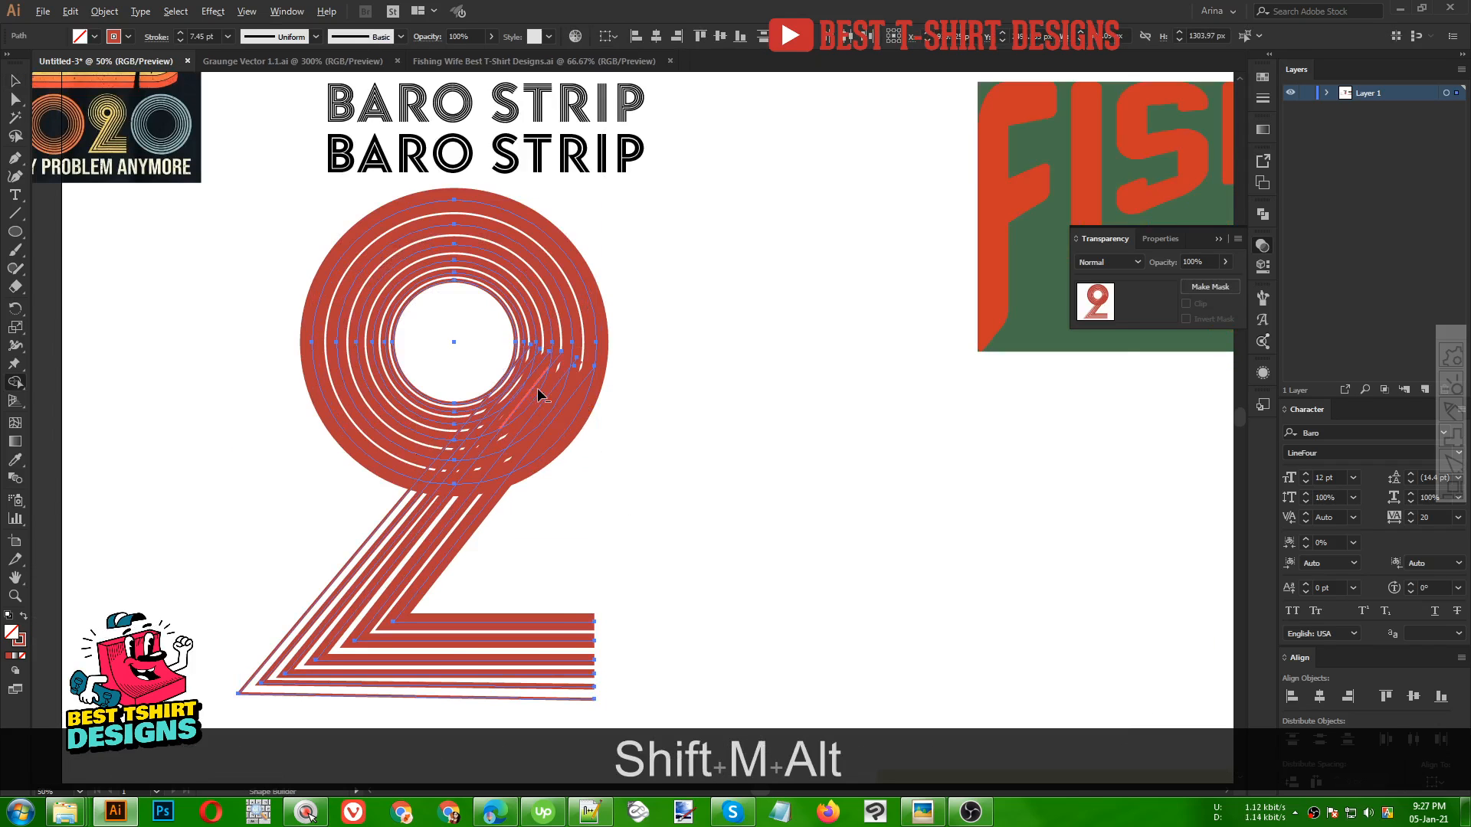
pyautogui.scroll(2, 527, 379)
pyautogui.keyDown('alt'); pyautogui.click(508, 357); pyautogui.keyUp('alt')
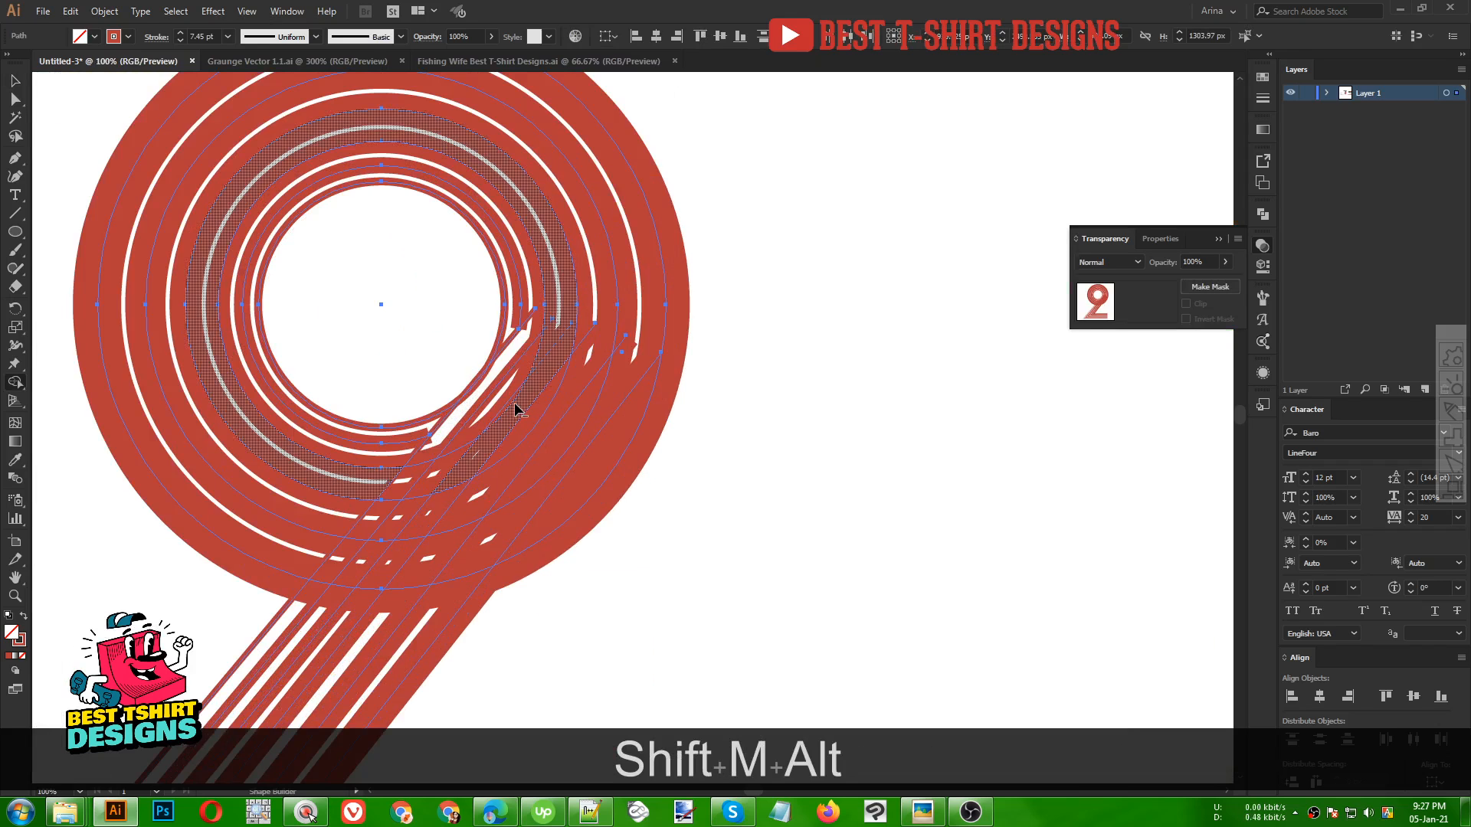
pyautogui.keyDown('alt'); pyautogui.click(513, 400); pyautogui.keyUp('alt')
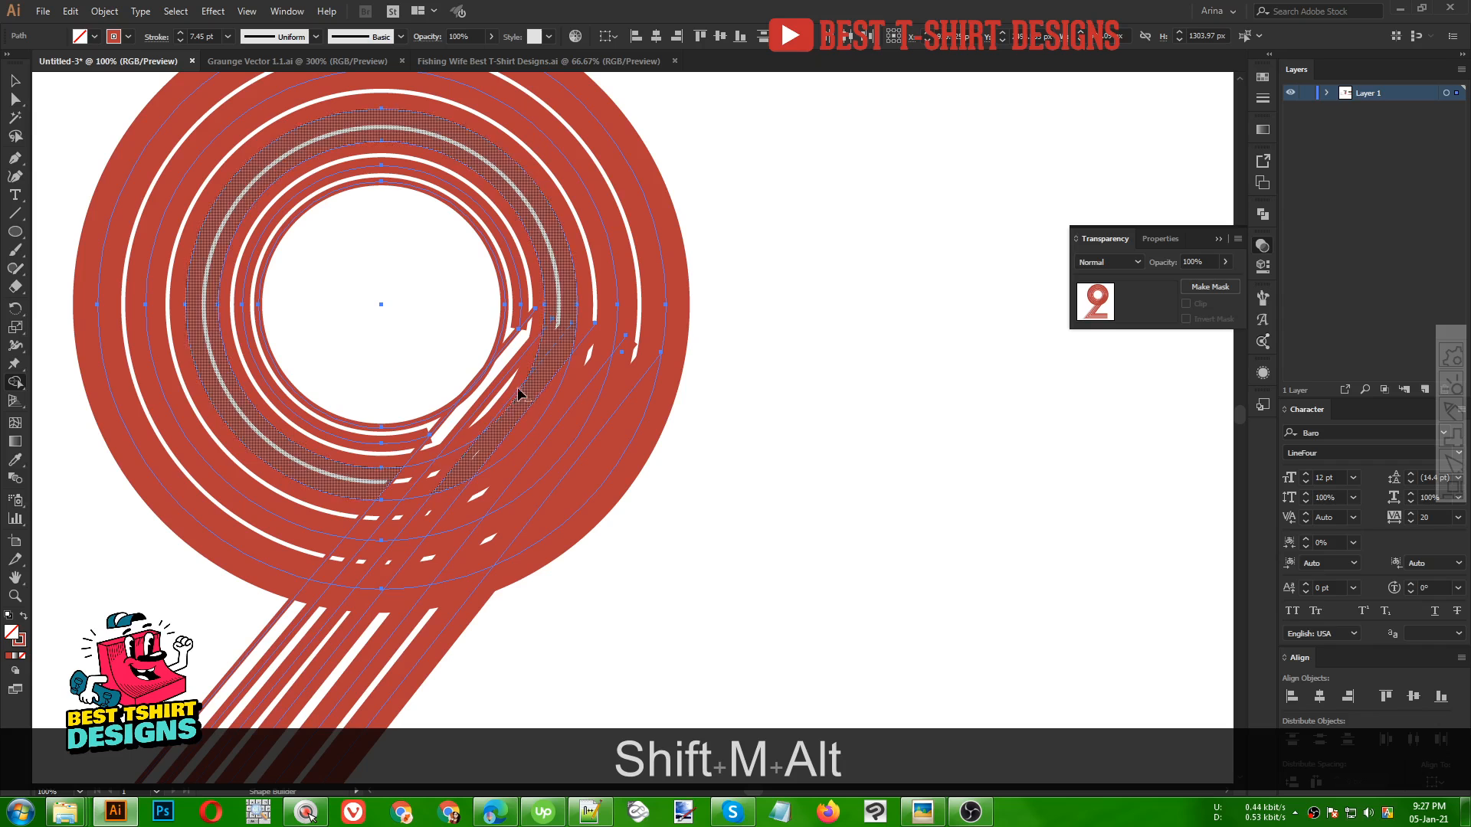
pyautogui.keyDown('alt'); pyautogui.click(538, 354); pyautogui.keyUp('alt')
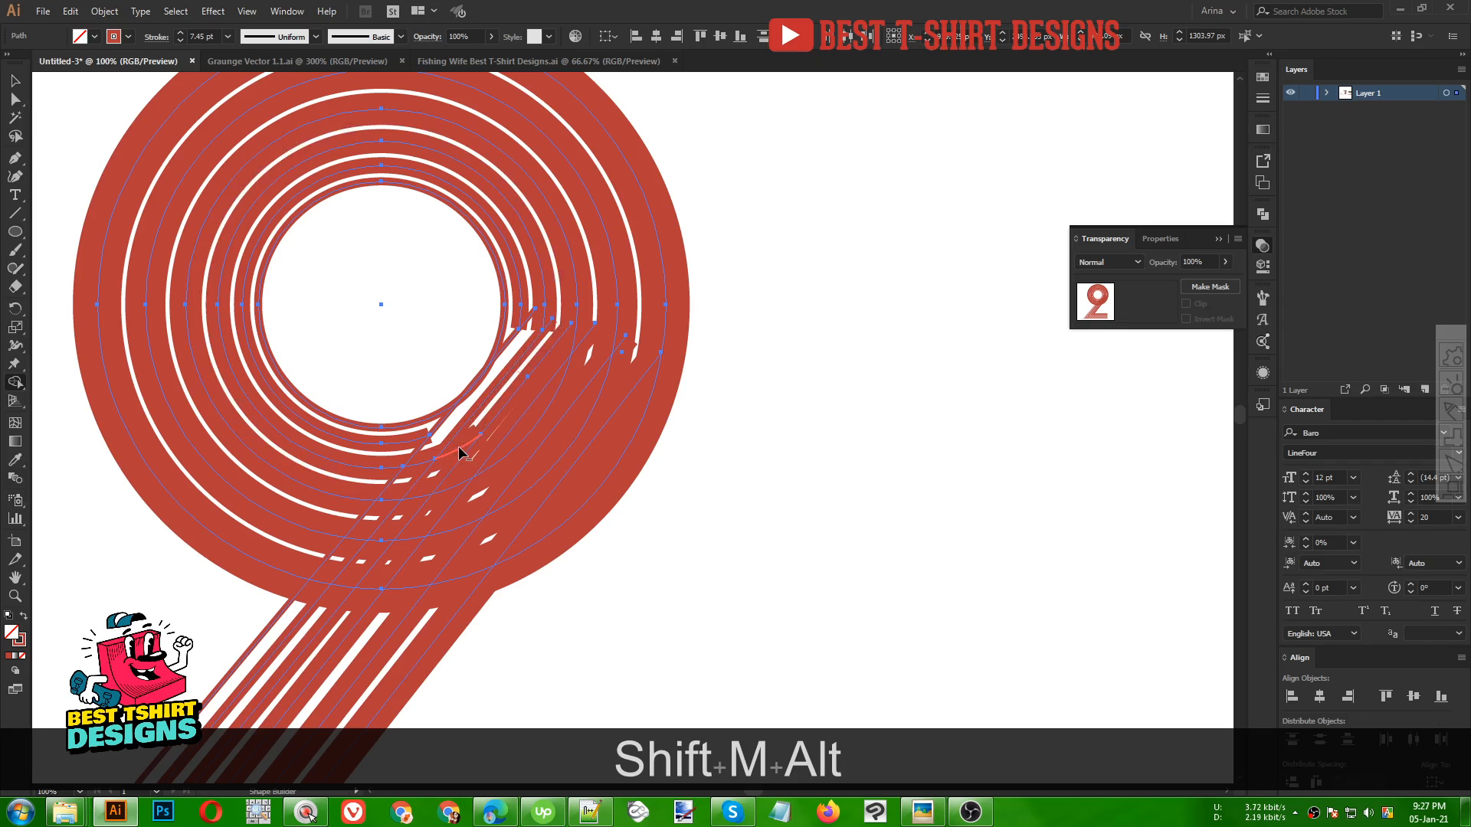
pyautogui.keyDown('alt'); pyautogui.click(542, 438); pyautogui.keyUp('alt')
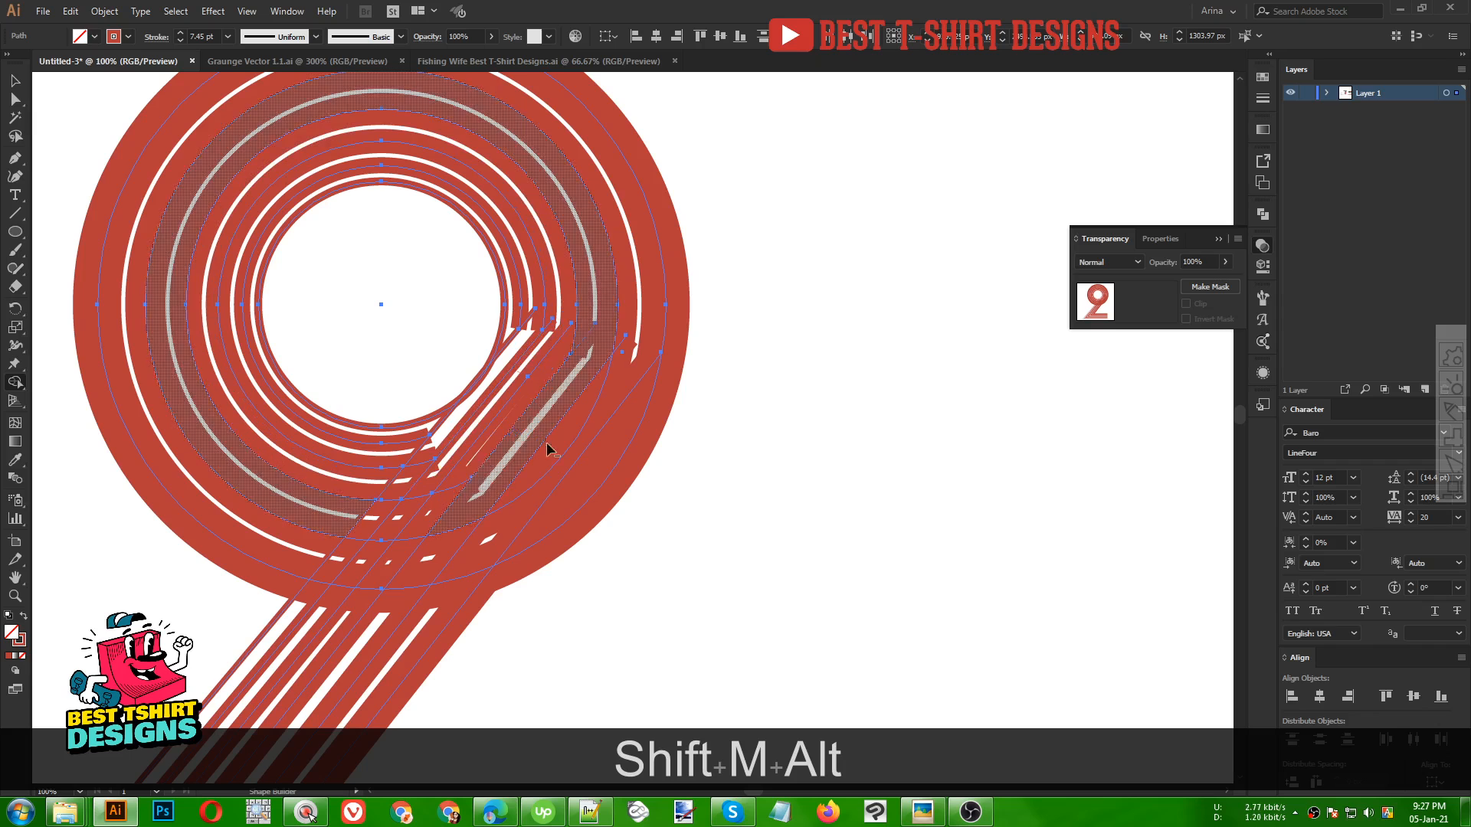
# Undo a stray Shape Builder deletion and remove the remaining ring fragments between the diagonal stripes
pyautogui.keyDown('alt'); pyautogui.click(602, 488); pyautogui.keyUp('alt')
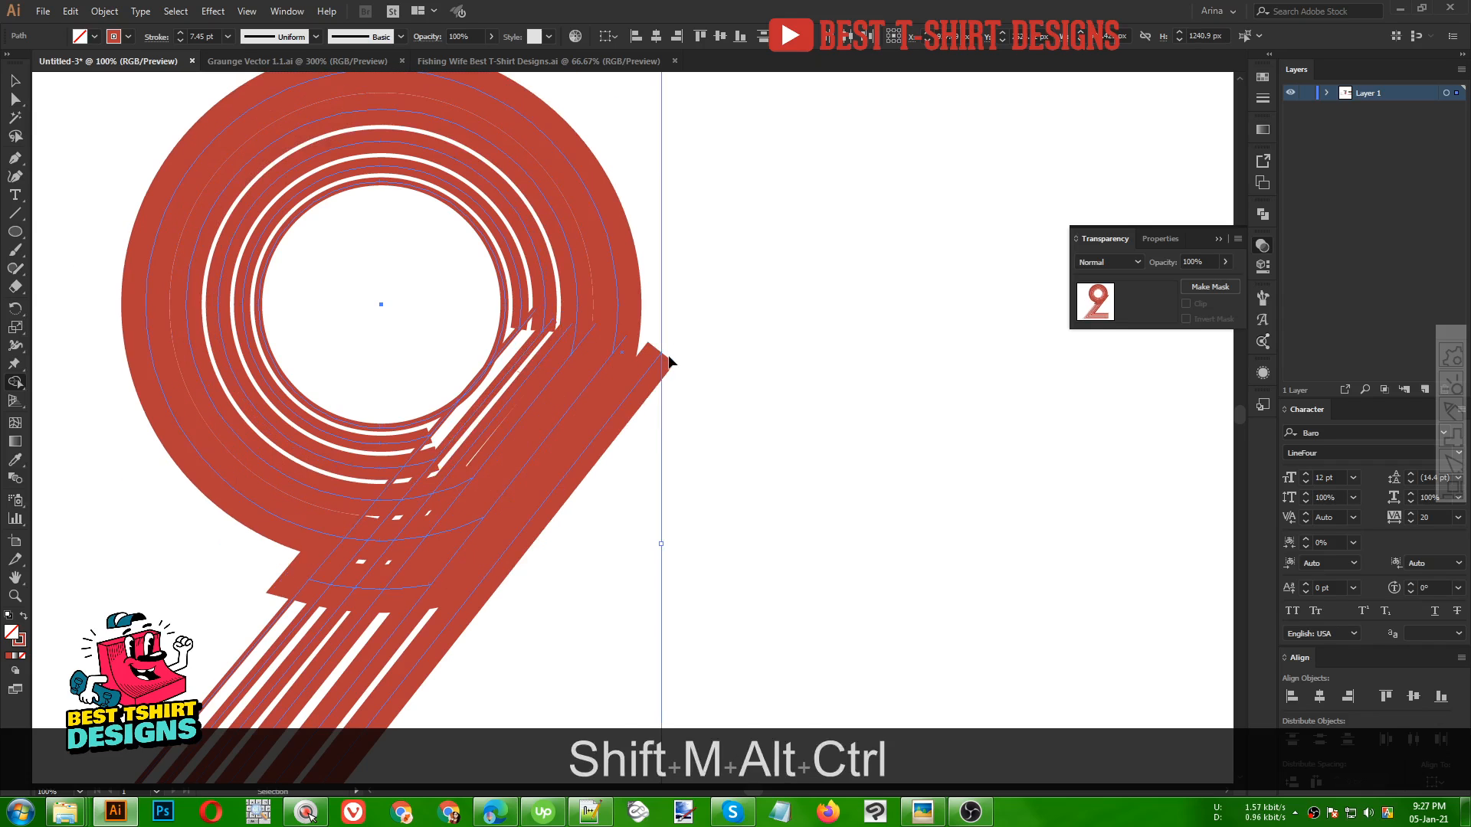
pyautogui.hotkey('ctrl', 'z')
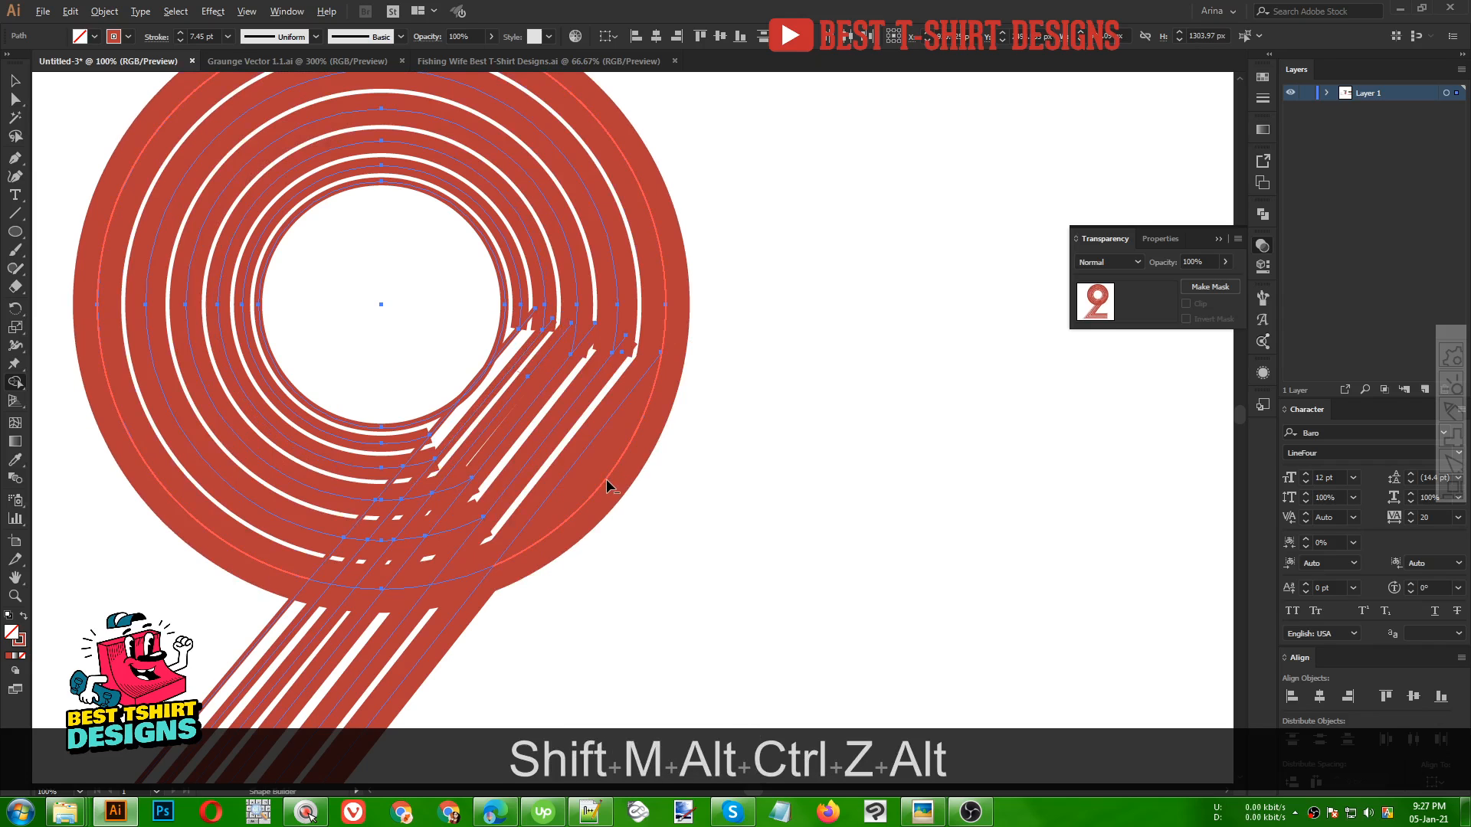
pyautogui.keyDown('alt'); pyautogui.click(451, 530); pyautogui.keyUp('alt')
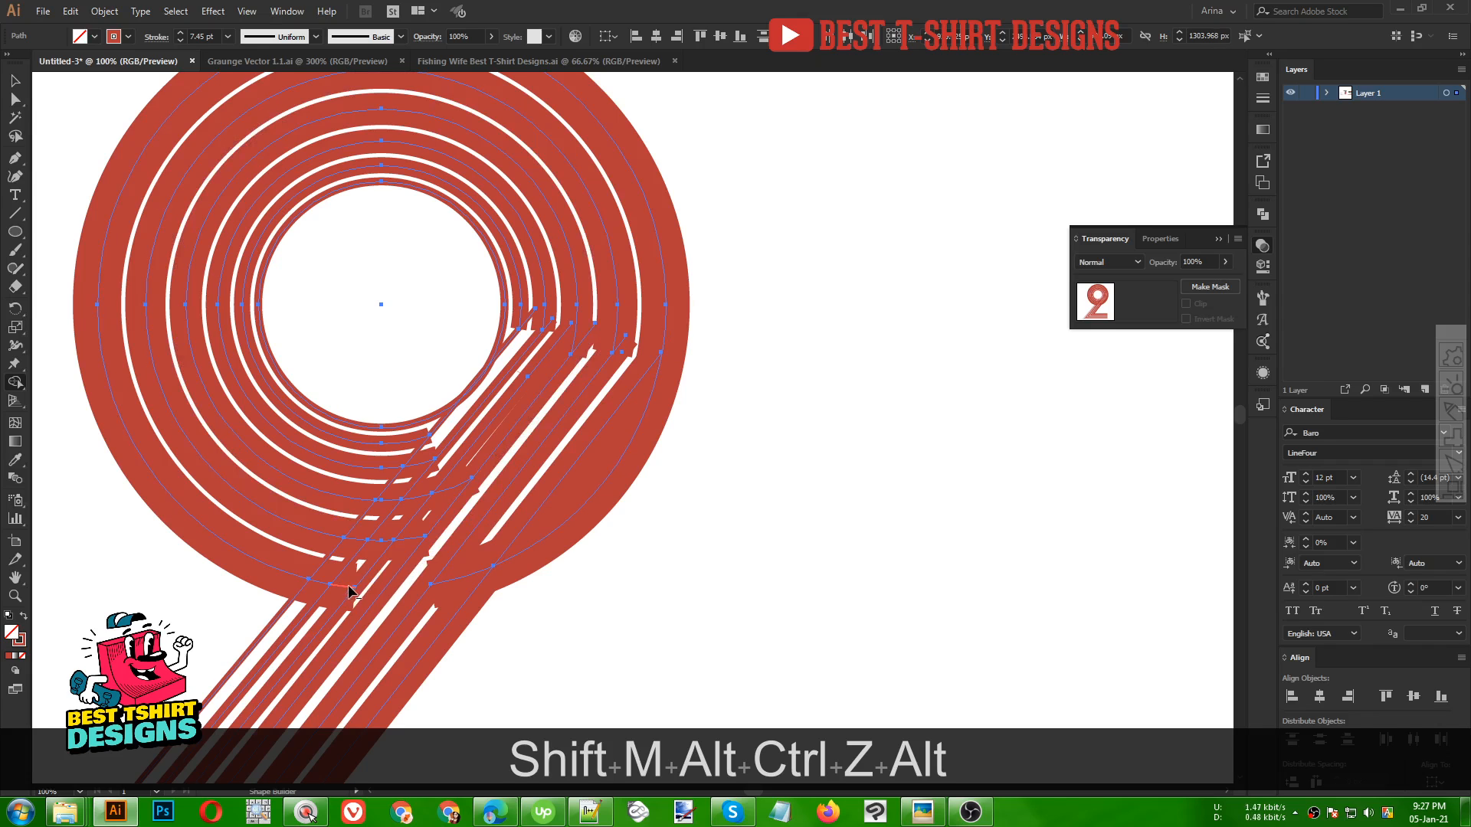
pyautogui.keyDown('alt'); pyautogui.click(387, 501); pyautogui.keyUp('alt')
pyautogui.keyDown('alt'); pyautogui.click(356, 544); pyautogui.keyUp('alt')
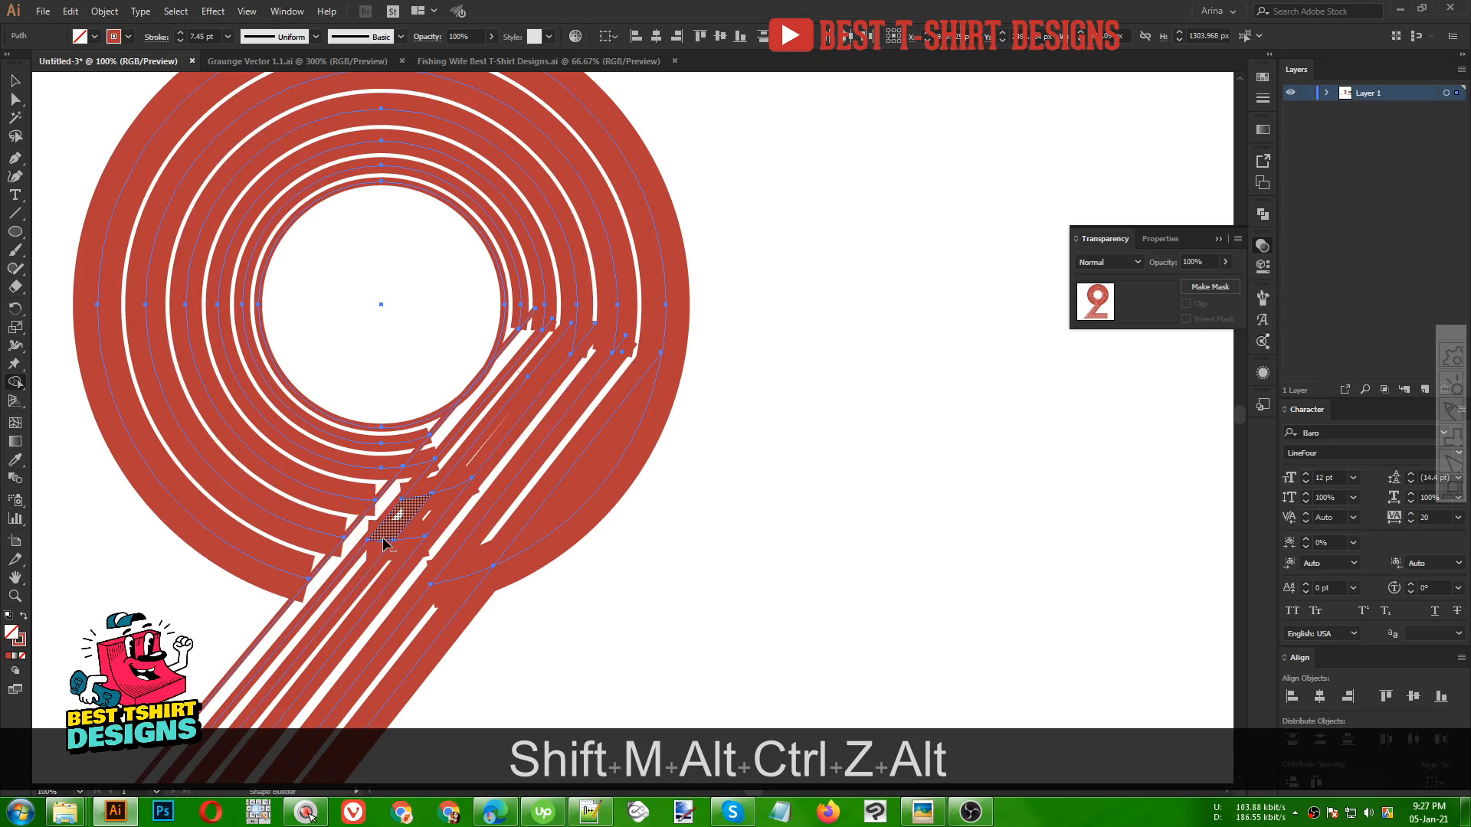
pyautogui.keyDown('alt'); pyautogui.click(386, 544); pyautogui.keyUp('alt')
pyautogui.click(454, 496)
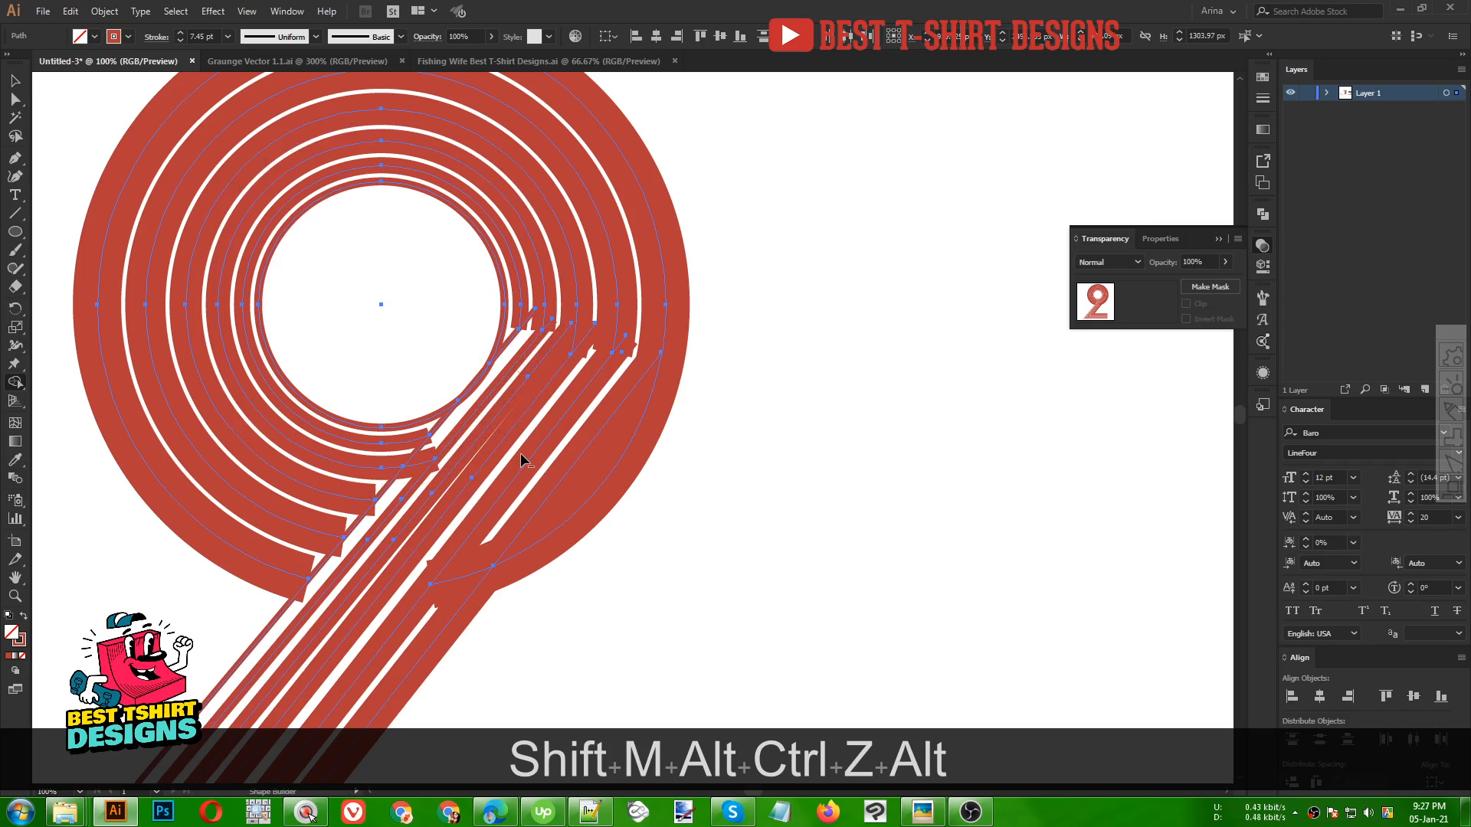
# Select the overlapping end anchors at the innermost stripe's corner and join them
pyautogui.scroll(-2, 521, 453)
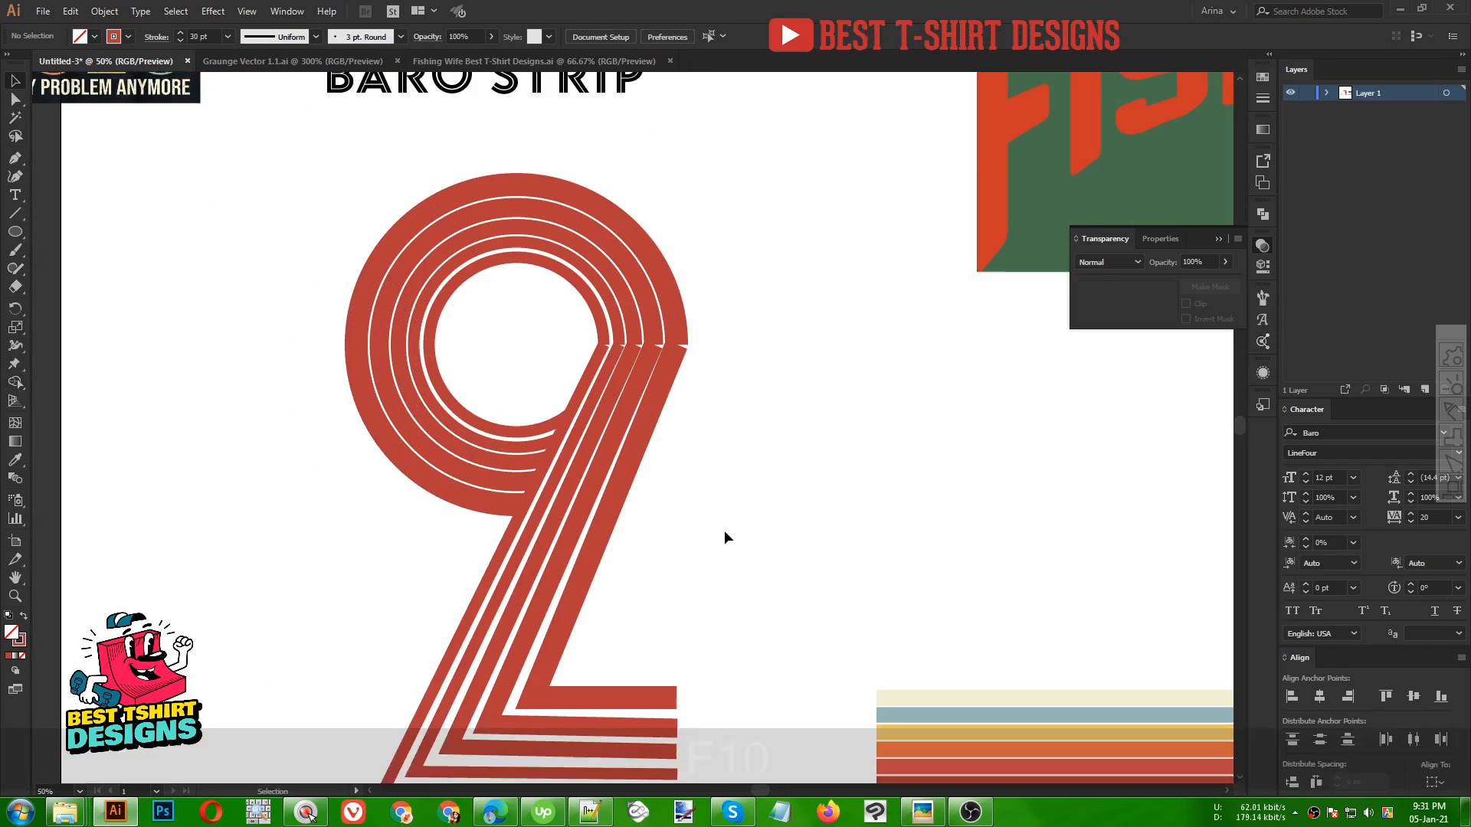
pyautogui.press('F10')
pyautogui.press('alt')
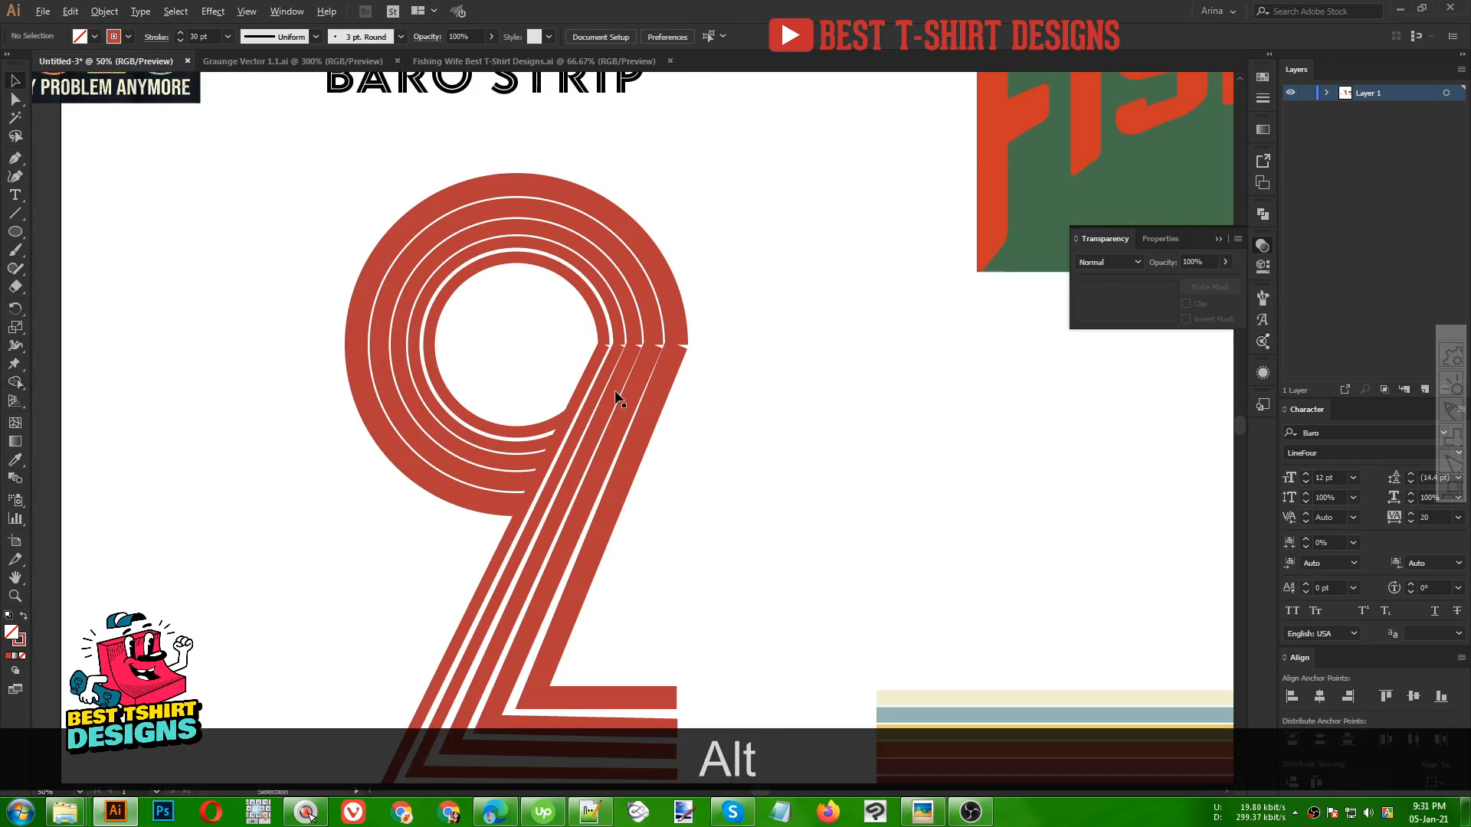
pyautogui.press('alt')
pyautogui.scroll(2, 540, 394)
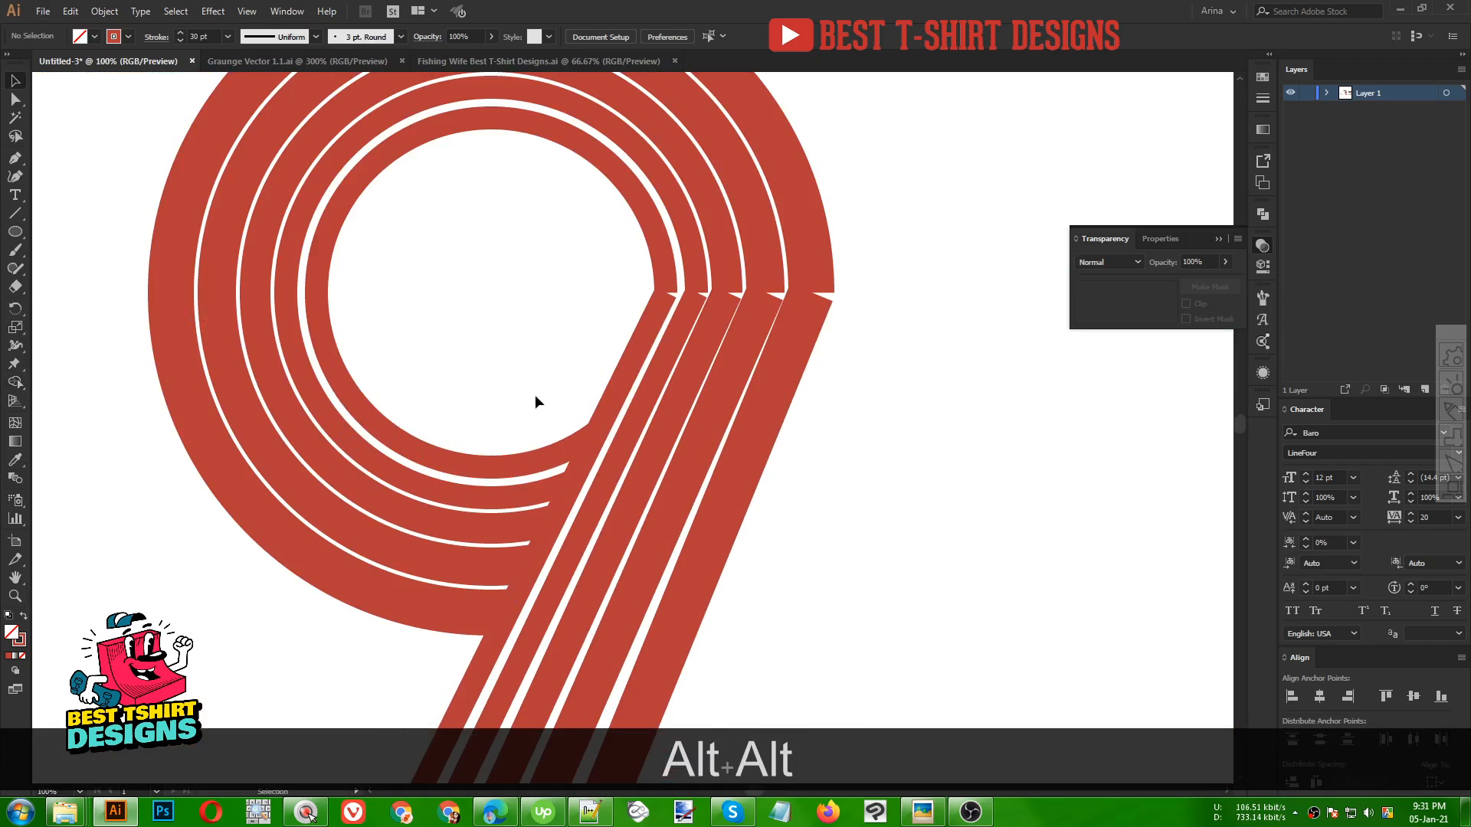
pyautogui.scroll(1, 825, 397)
pyautogui.press('alt')
pyautogui.scroll(1, 844, 393)
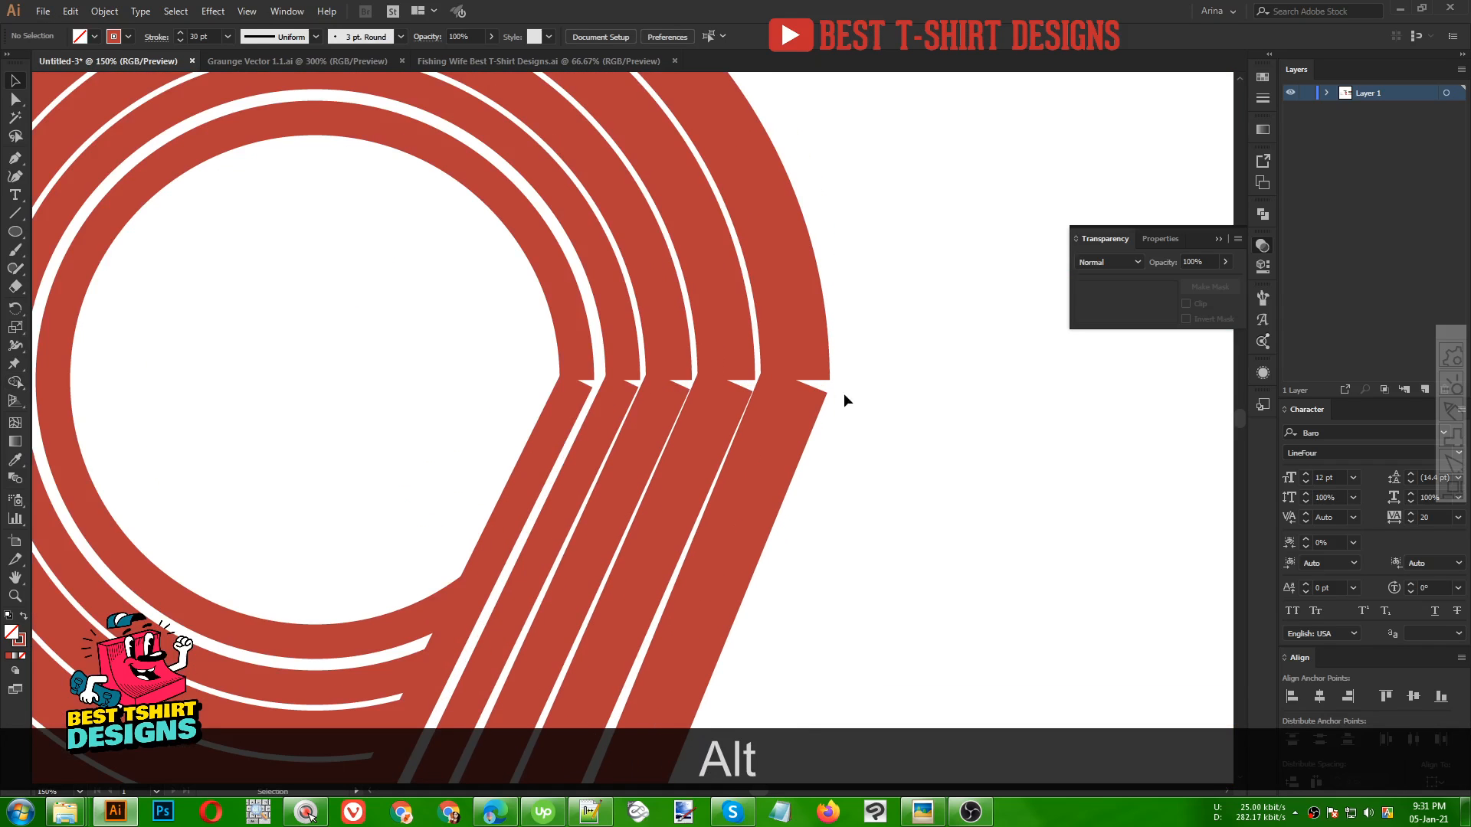
pyautogui.scroll(2, 849, 379)
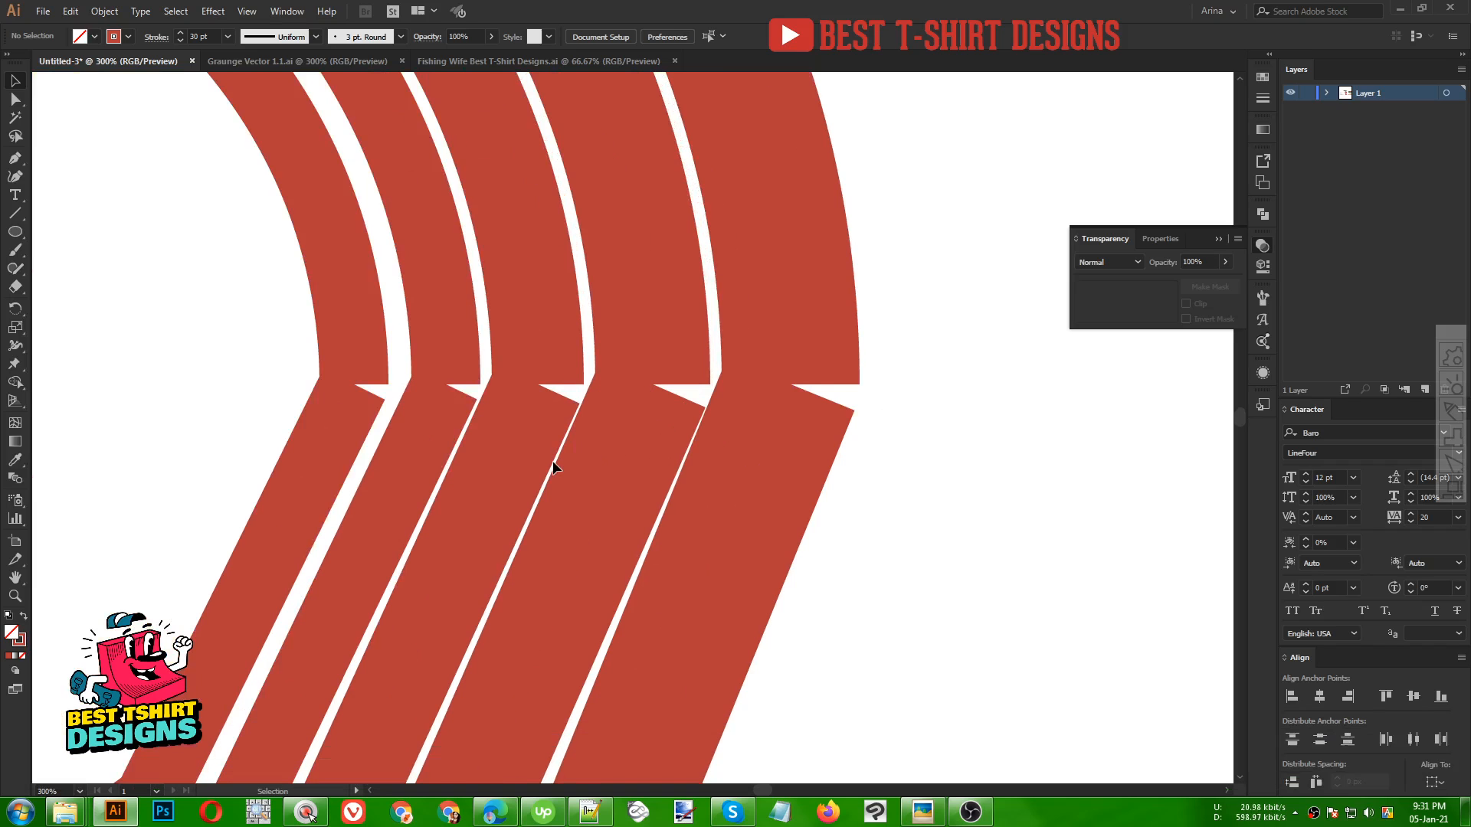
pyautogui.press('a')
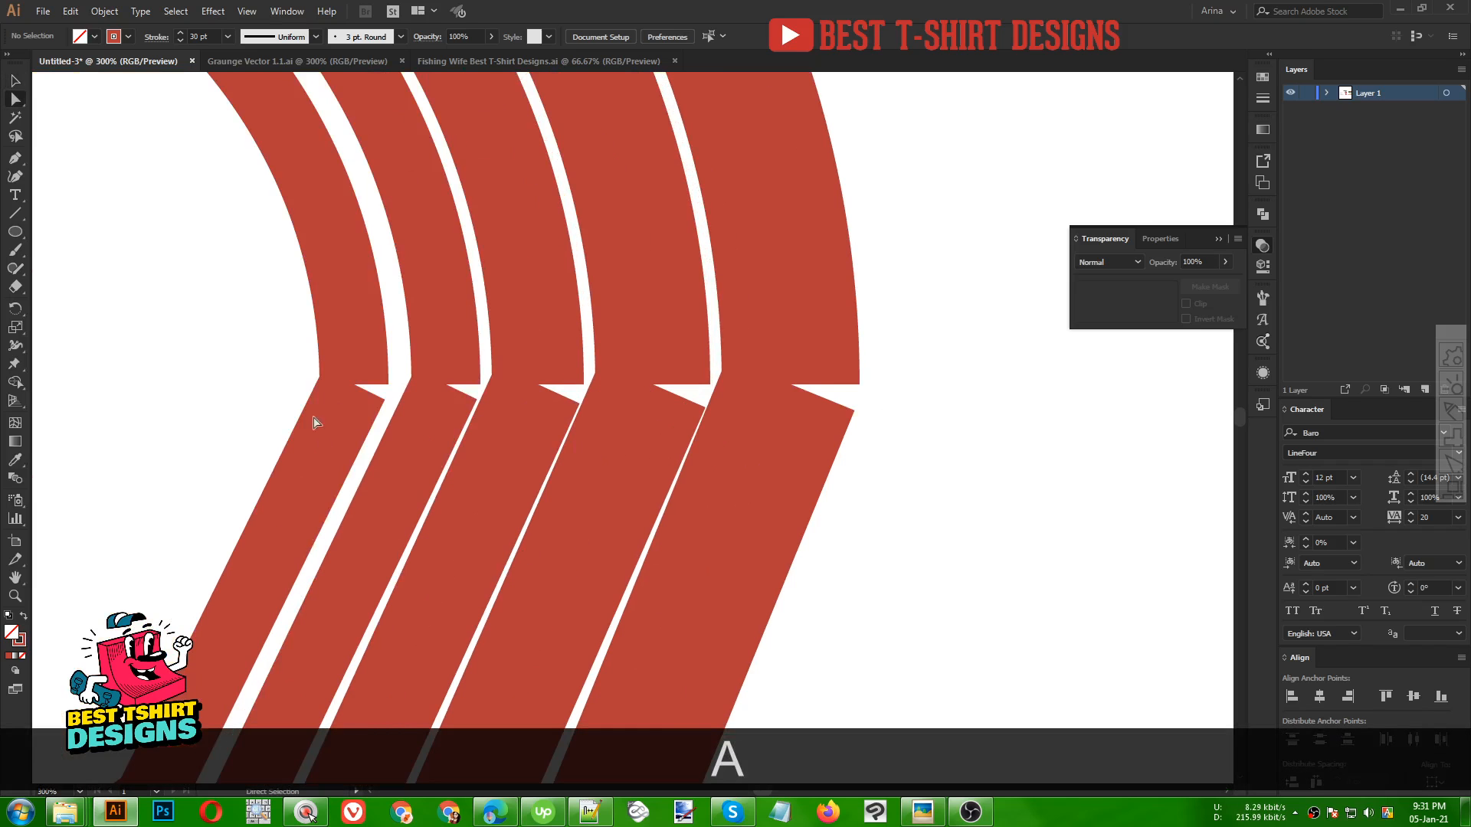
pyautogui.moveTo(366, 418); pyautogui.dragTo(371, 422)
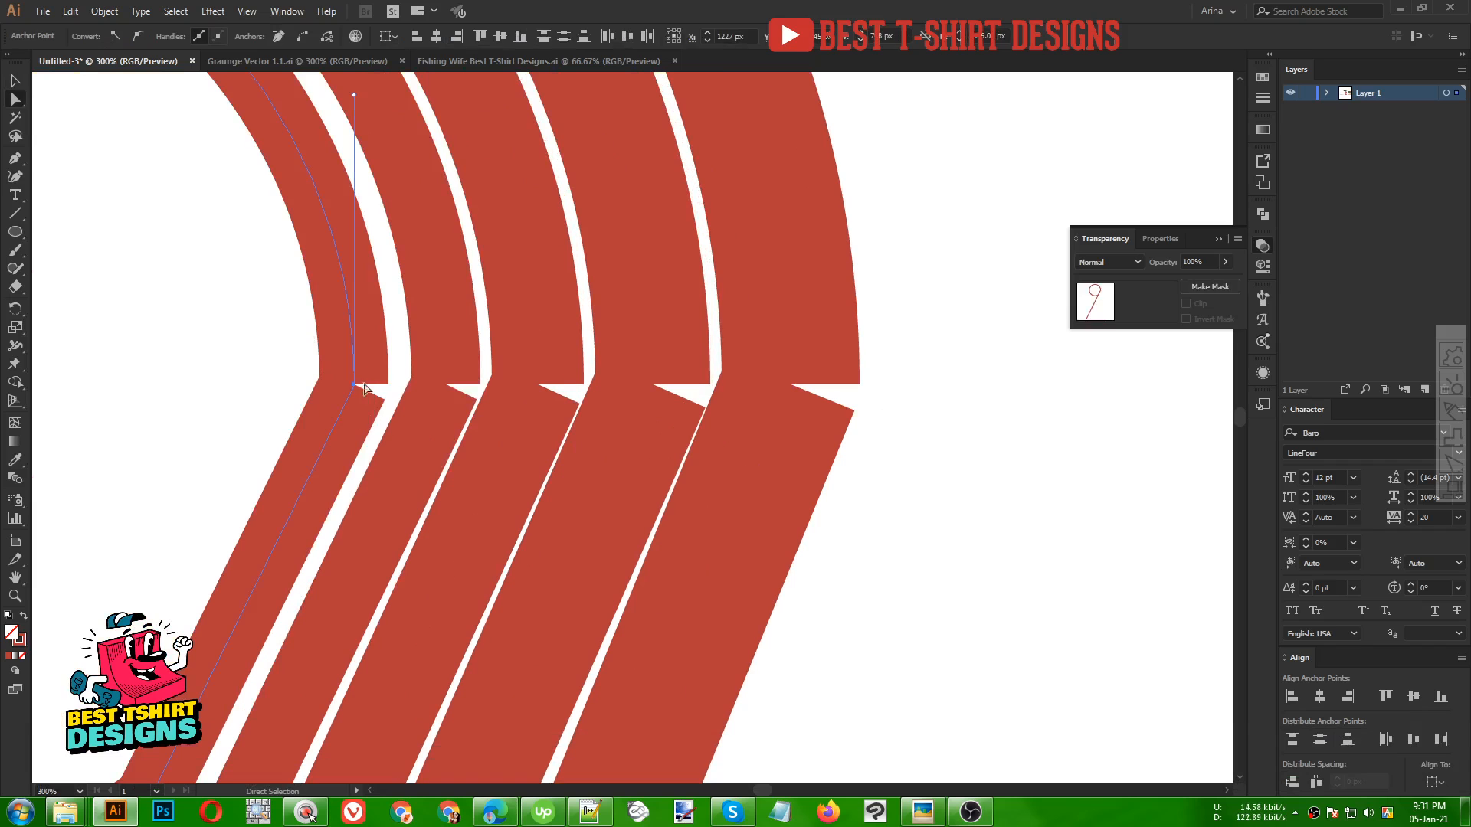
pyautogui.rightClick(354, 392)
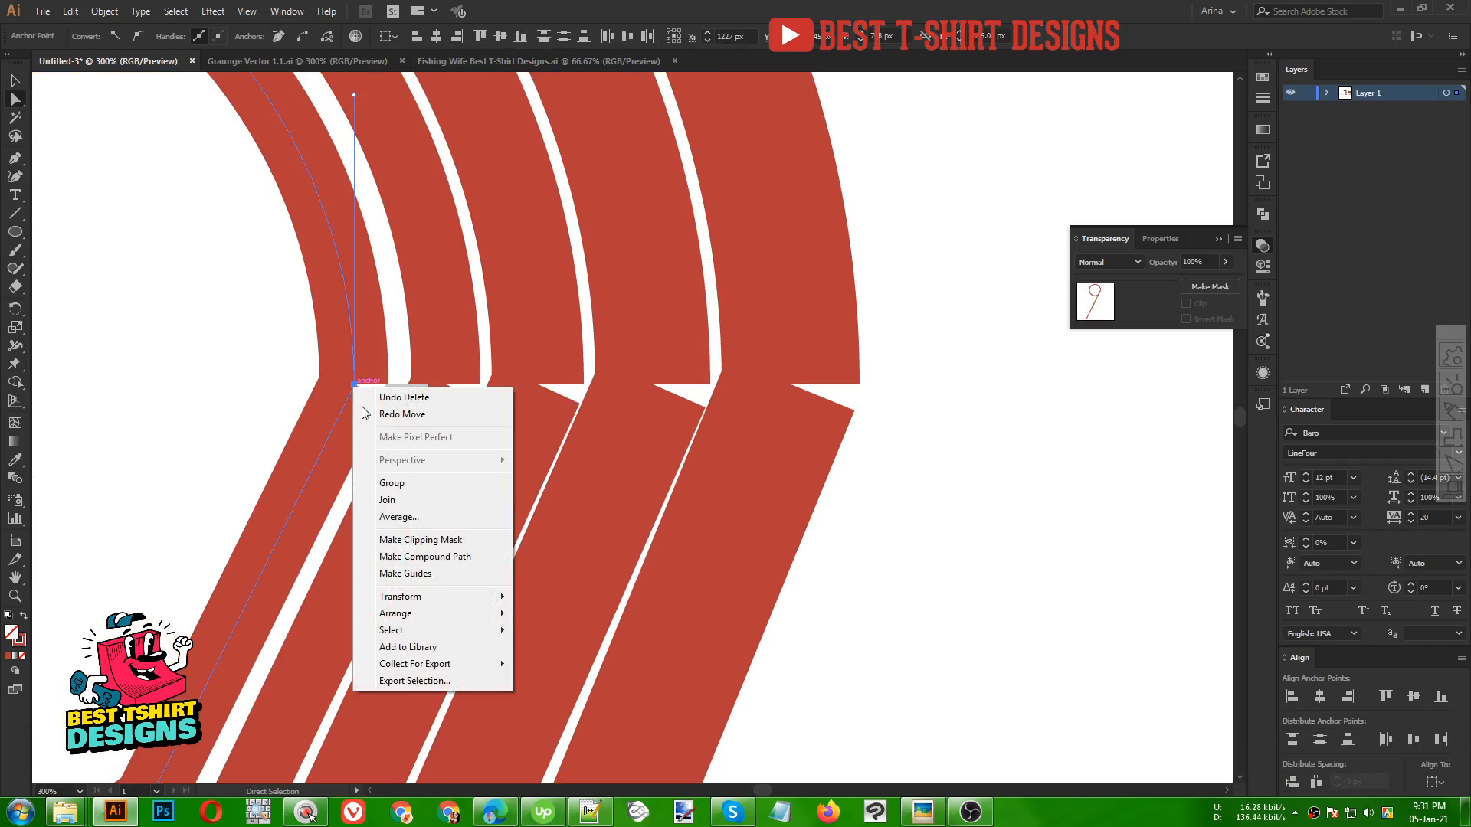
pyautogui.click(386, 499)
# Join the corner end anchors of the second and third stripes
pyautogui.moveTo(410, 355); pyautogui.dragTo(462, 418)
pyautogui.rightClick(450, 372)
pyautogui.click(483, 484)
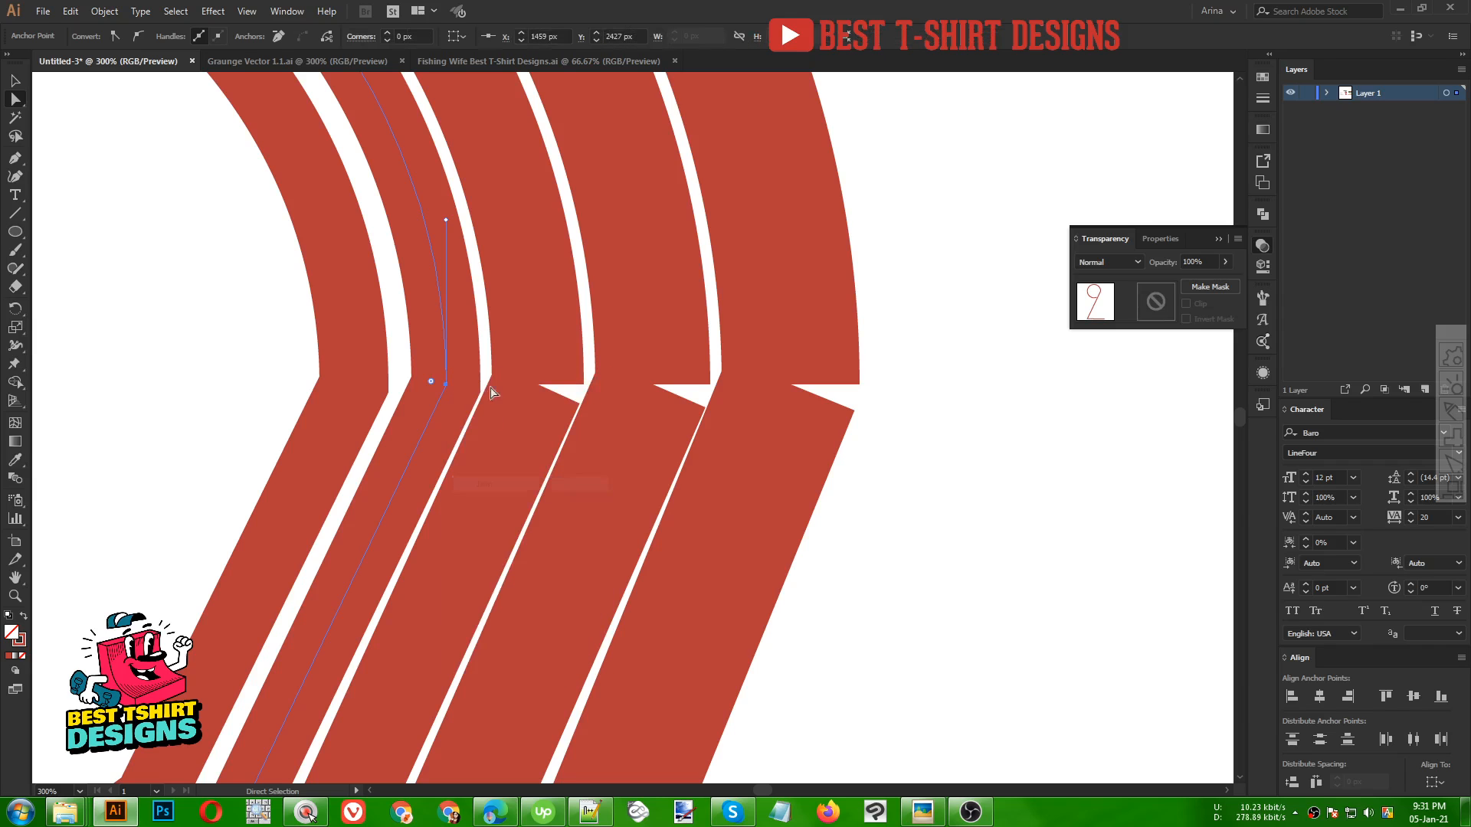
pyautogui.moveTo(570, 417); pyautogui.dragTo(569, 415)
pyautogui.rightClick(538, 359)
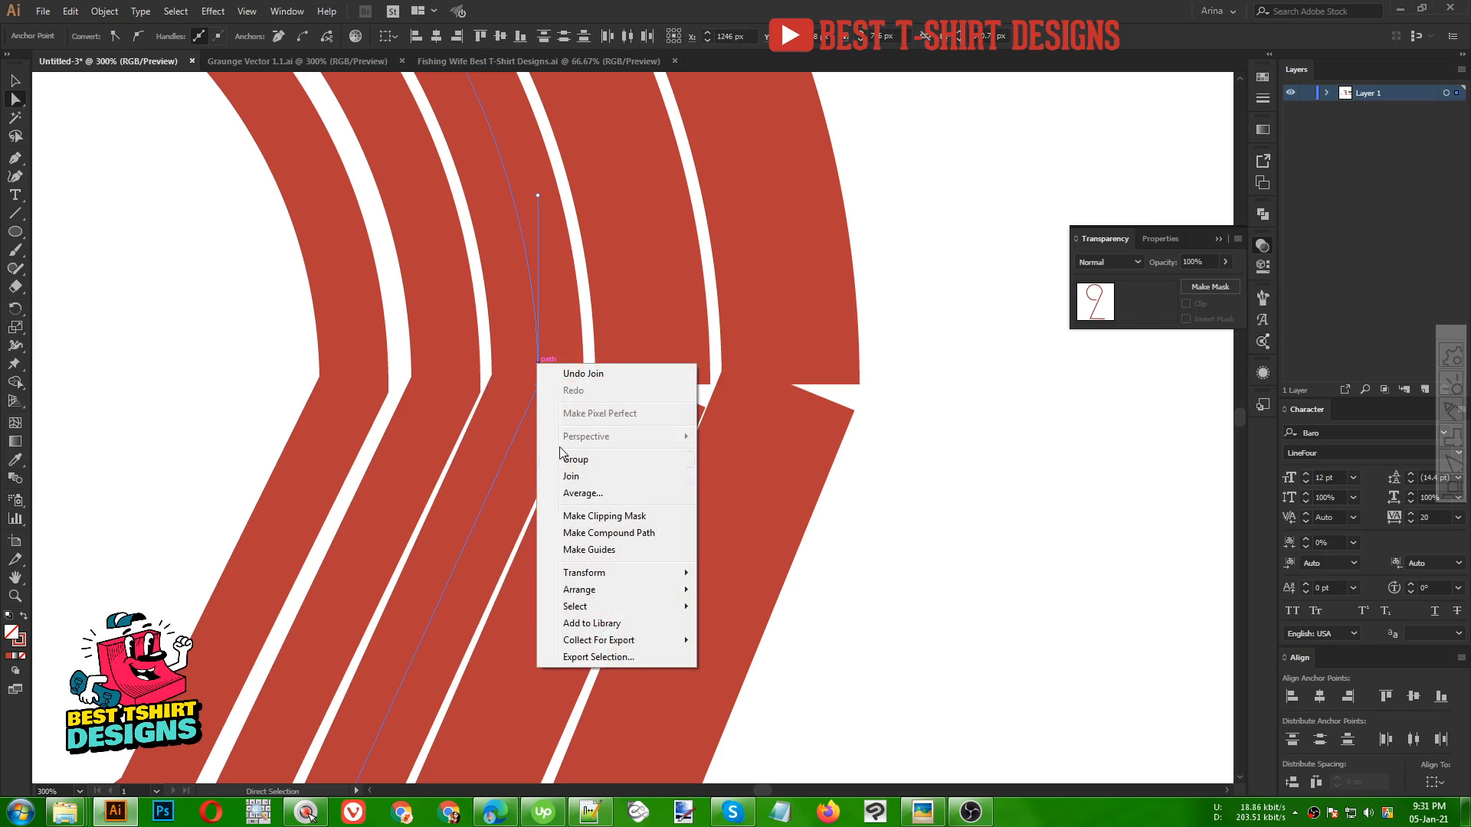
pyautogui.click(570, 481)
# Join the corner end anchors of the fourth and fifth stripes
pyautogui.moveTo(603, 317); pyautogui.dragTo(684, 419)
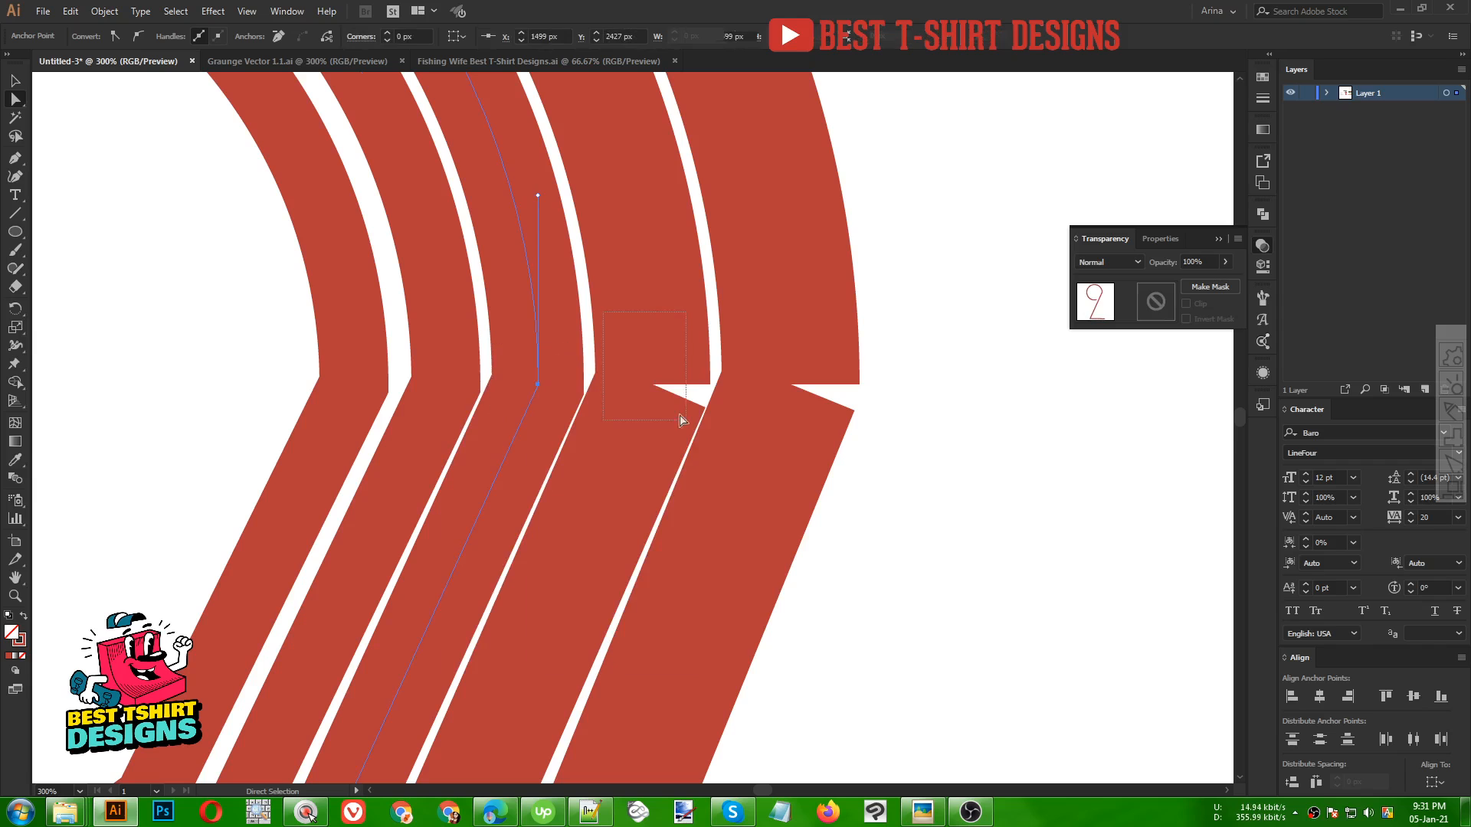
pyautogui.rightClick(652, 351)
pyautogui.click(684, 460)
pyautogui.moveTo(749, 328); pyautogui.dragTo(828, 448)
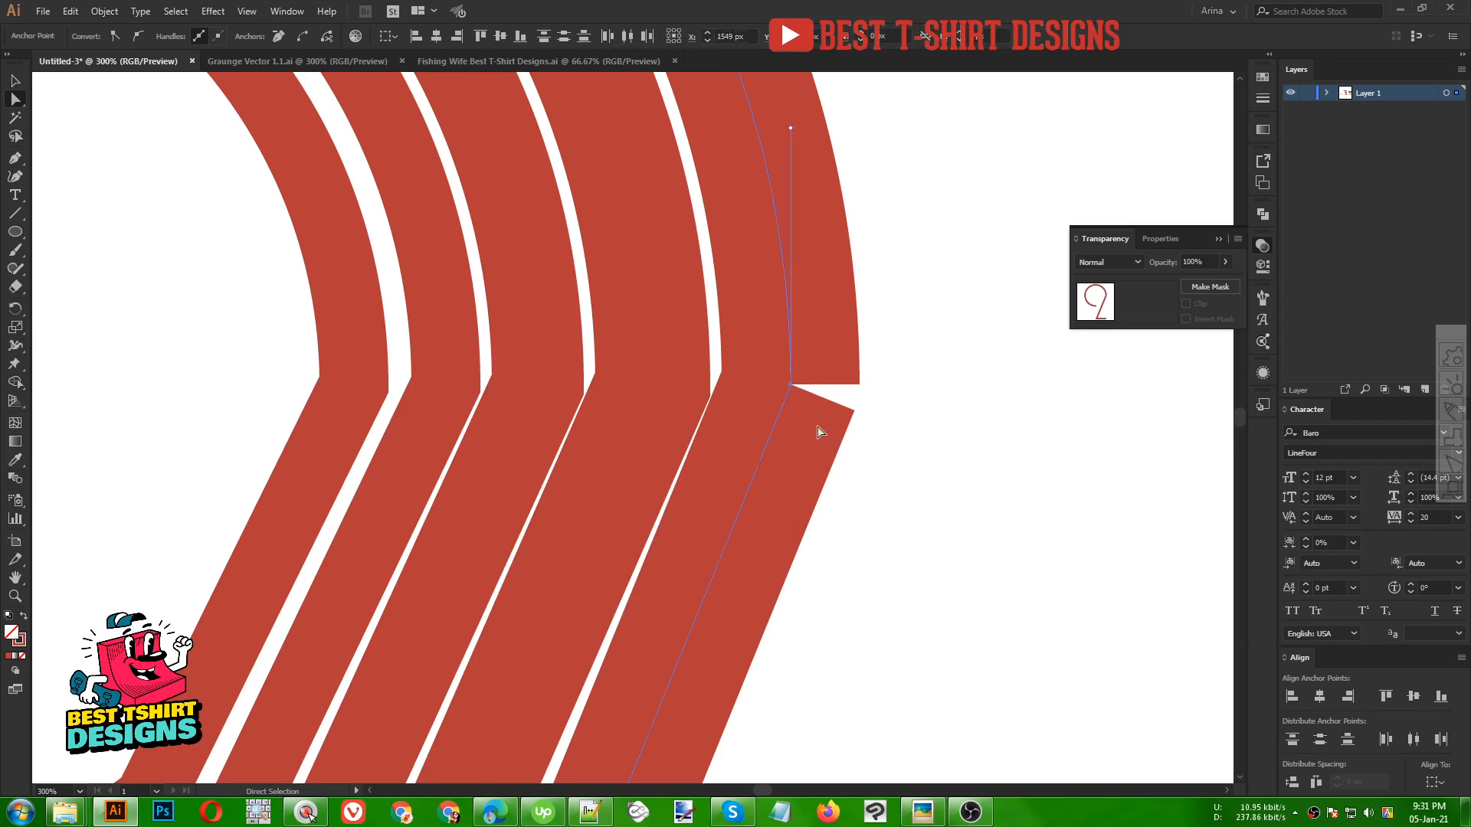
pyautogui.rightClick(790, 354)
pyautogui.click(826, 469)
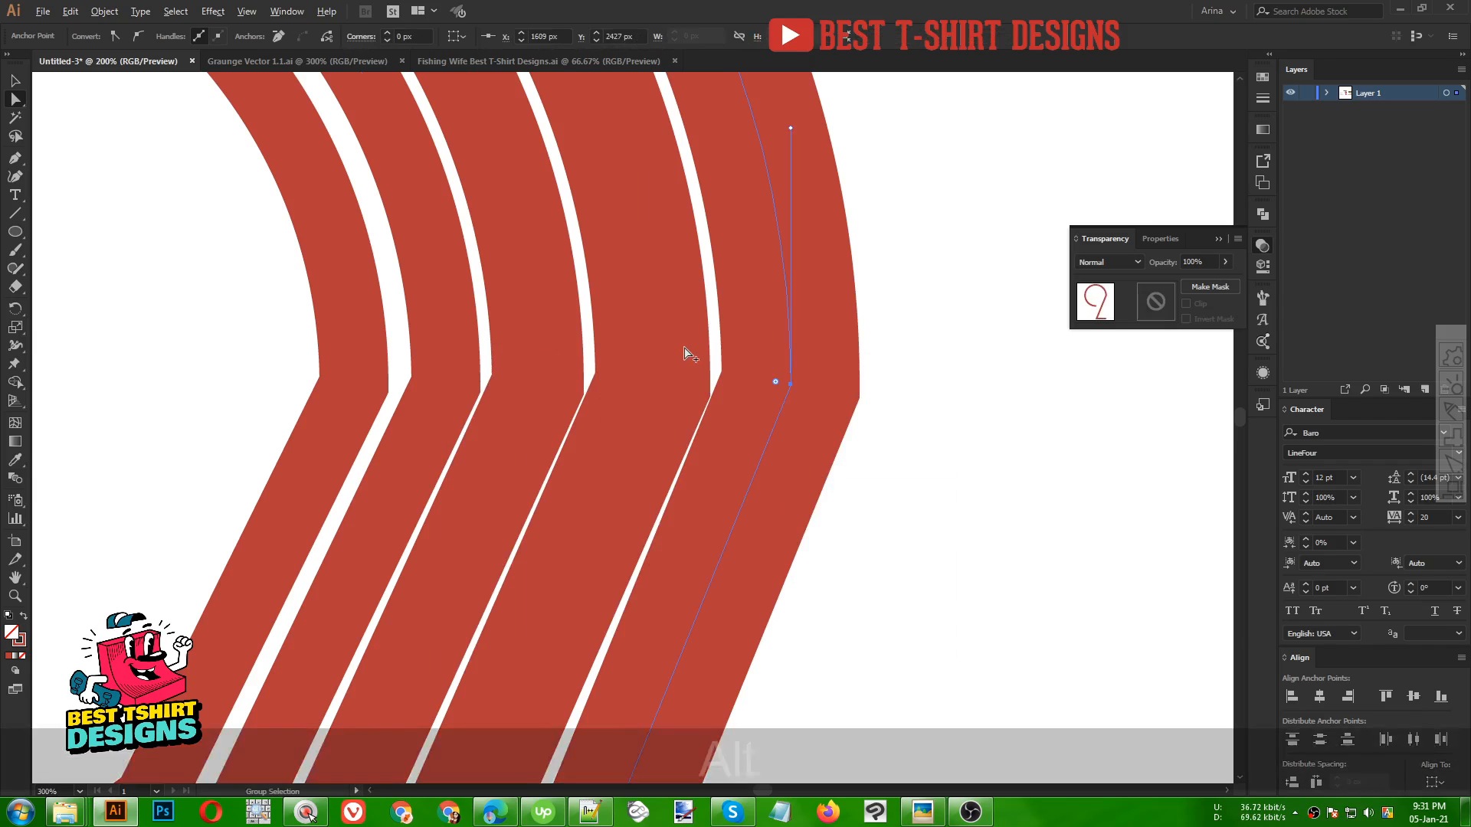
pyautogui.scroll(-3, 679, 341)
pyautogui.hotkey('alt', 'v')
pyautogui.click(779, 431)
pyautogui.scroll(-3, 632, 302)
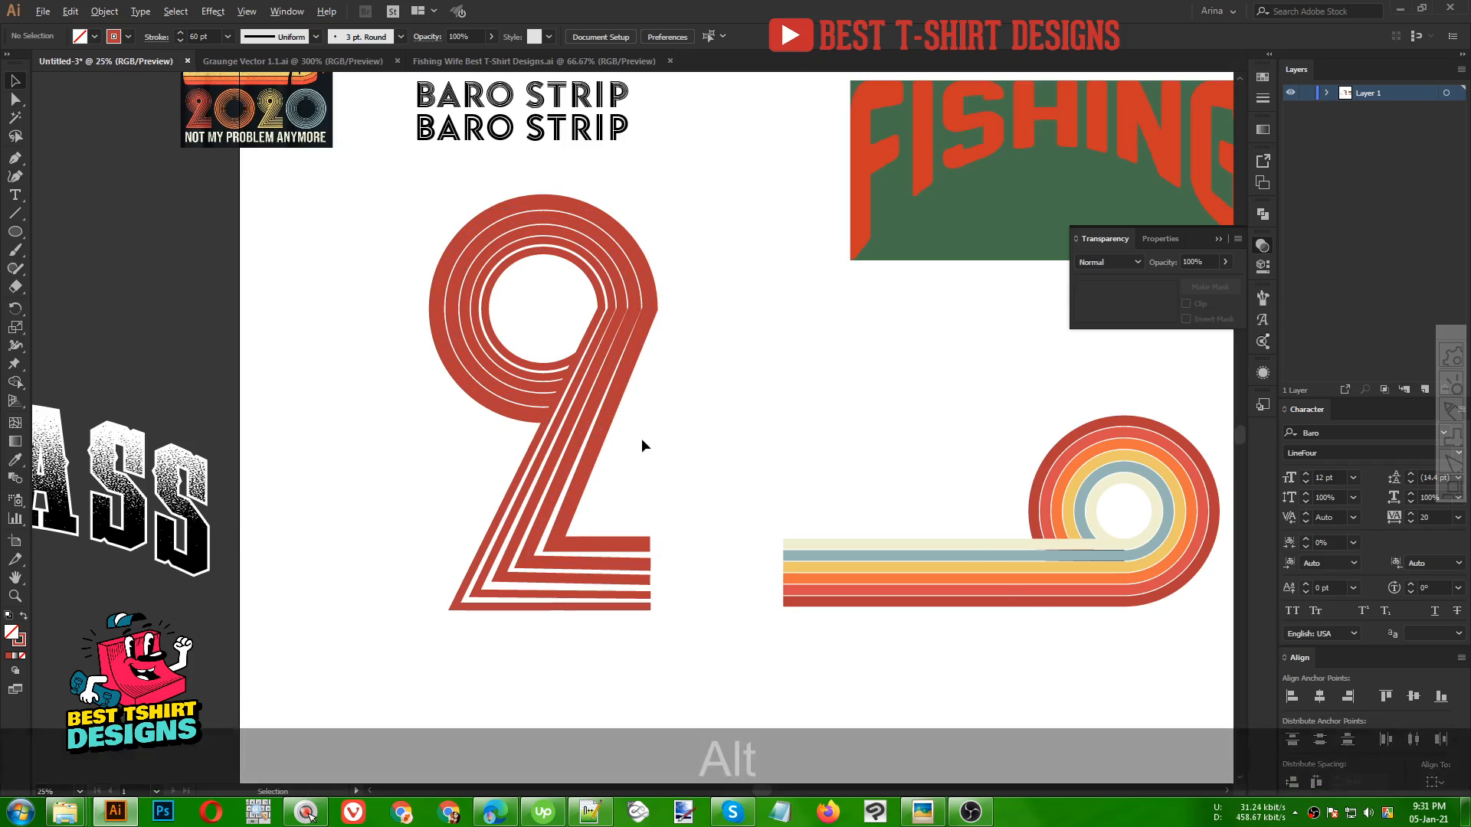
pyautogui.scroll(-1, 640, 443)
pyautogui.scroll(2, 637, 442)
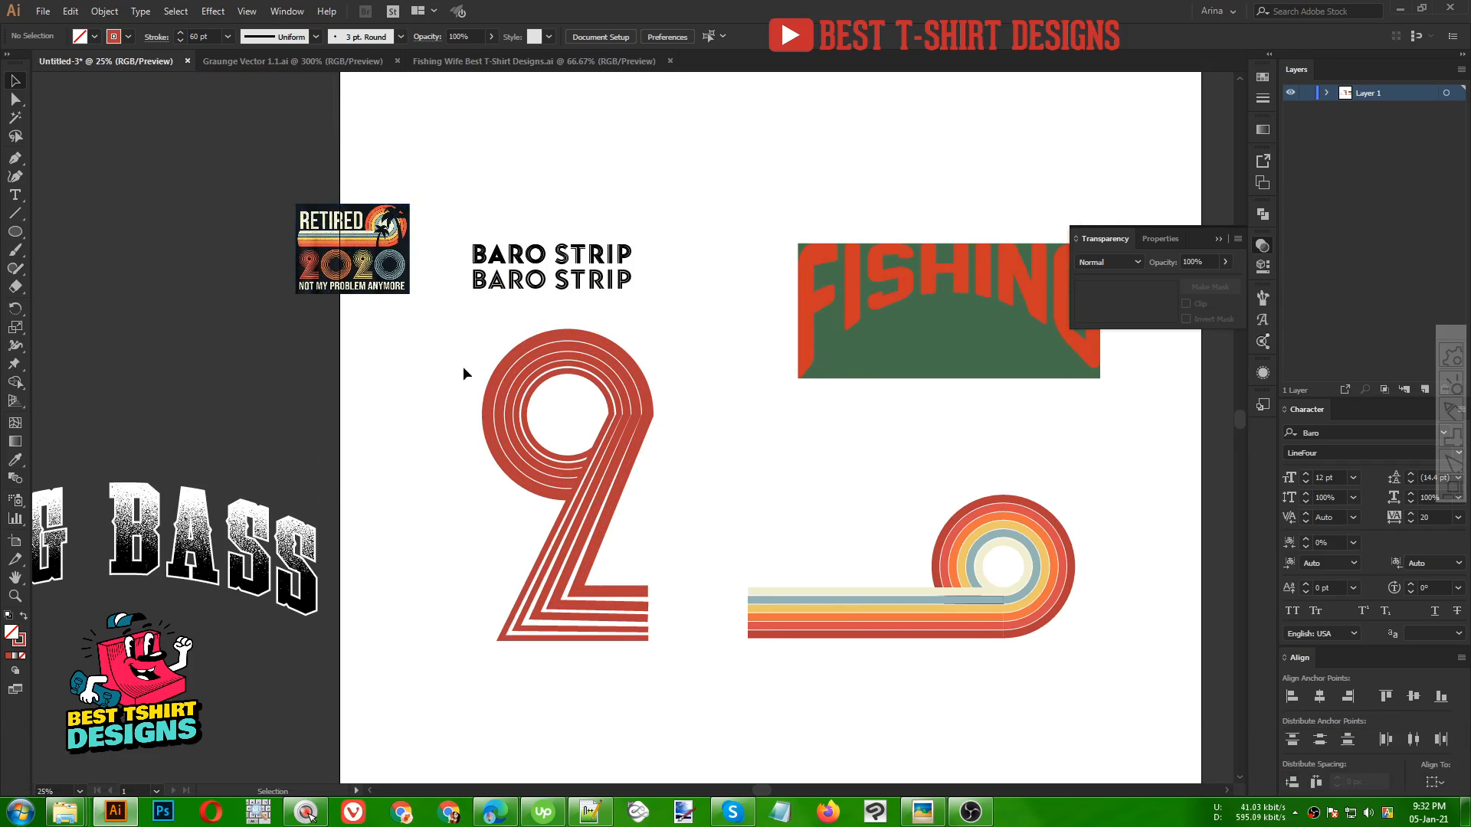
# Move the finished striped 2 off to the upper left, clearing space around the FISHING reference
pyautogui.press('alt')
pyautogui.scroll(-1, 377, 322)
pyautogui.moveTo(439, 340); pyautogui.dragTo(558, 558)
pyautogui.moveTo(518, 451); pyautogui.dragTo(182, 262)
pyautogui.moveTo(547, 392); pyautogui.dragTo(1173, 515)
pyautogui.click(904, 369)
pyautogui.press('alt')
pyautogui.scroll(2, 880, 292)
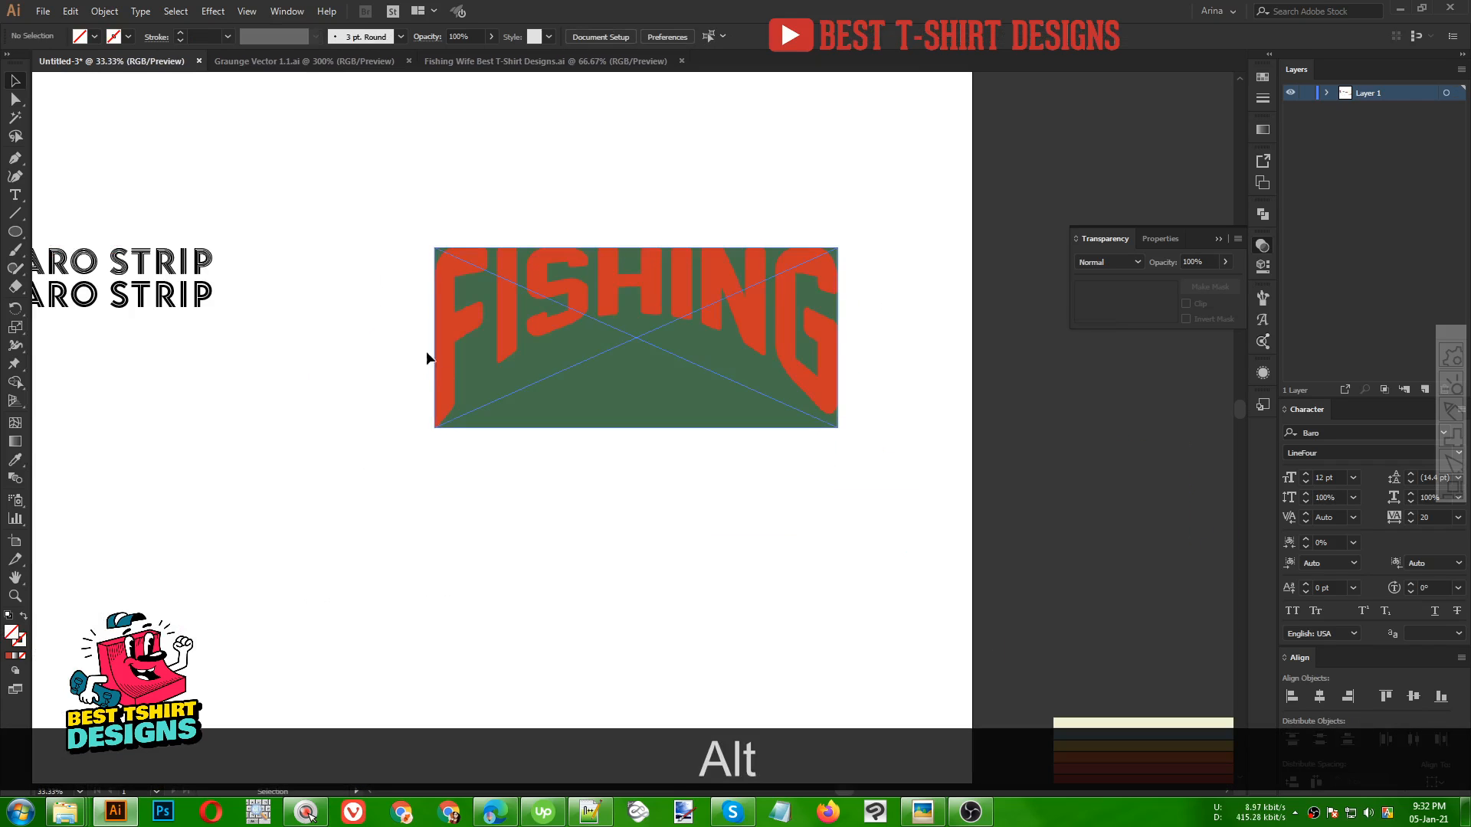
# Add a FISHING text object below the reference banner, then enlarge and reposition it
pyautogui.moveTo(743, 401); pyautogui.dragTo(799, 378)
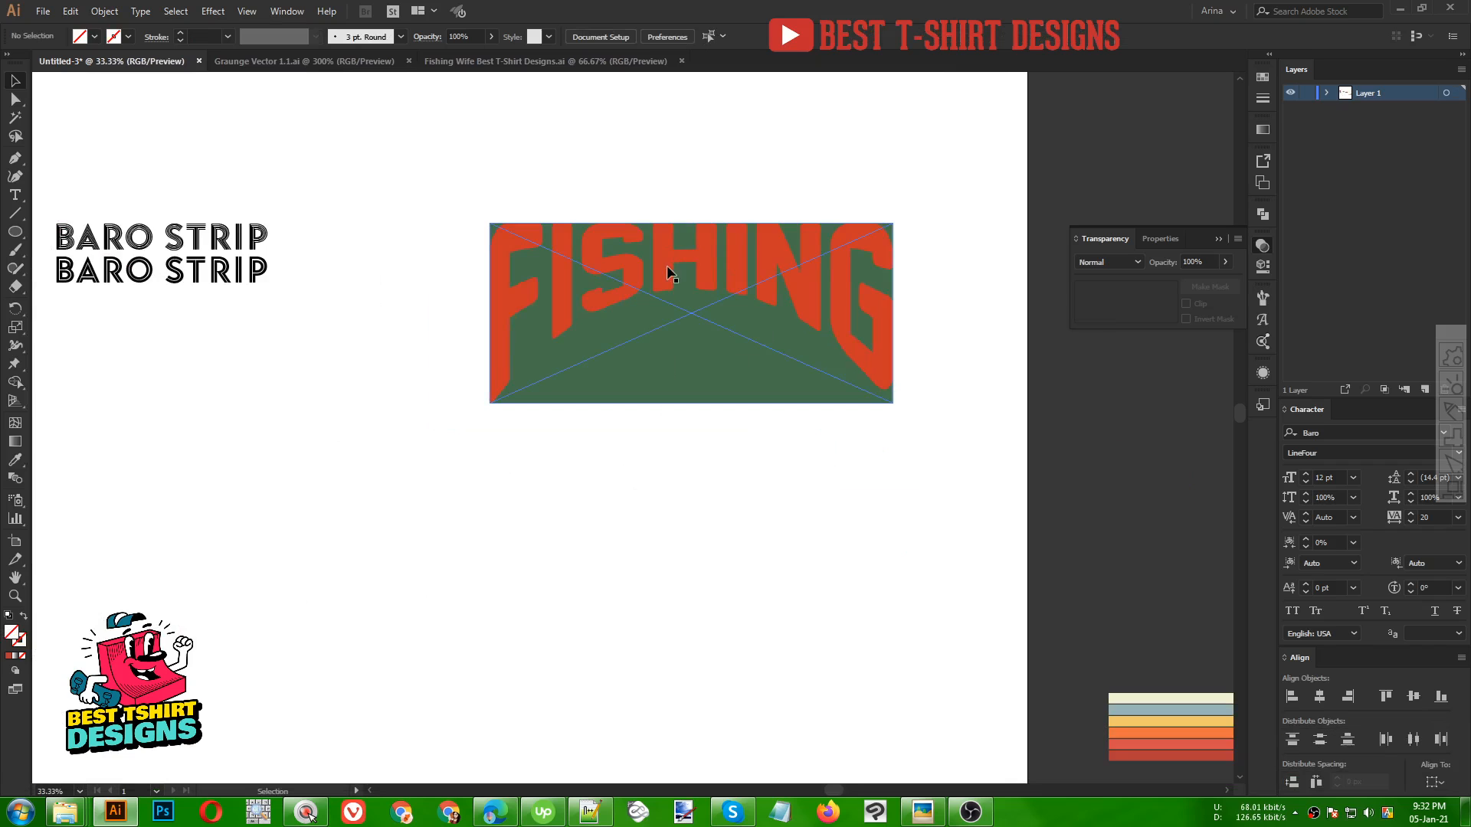
pyautogui.moveTo(713, 305); pyautogui.dragTo(772, 275)
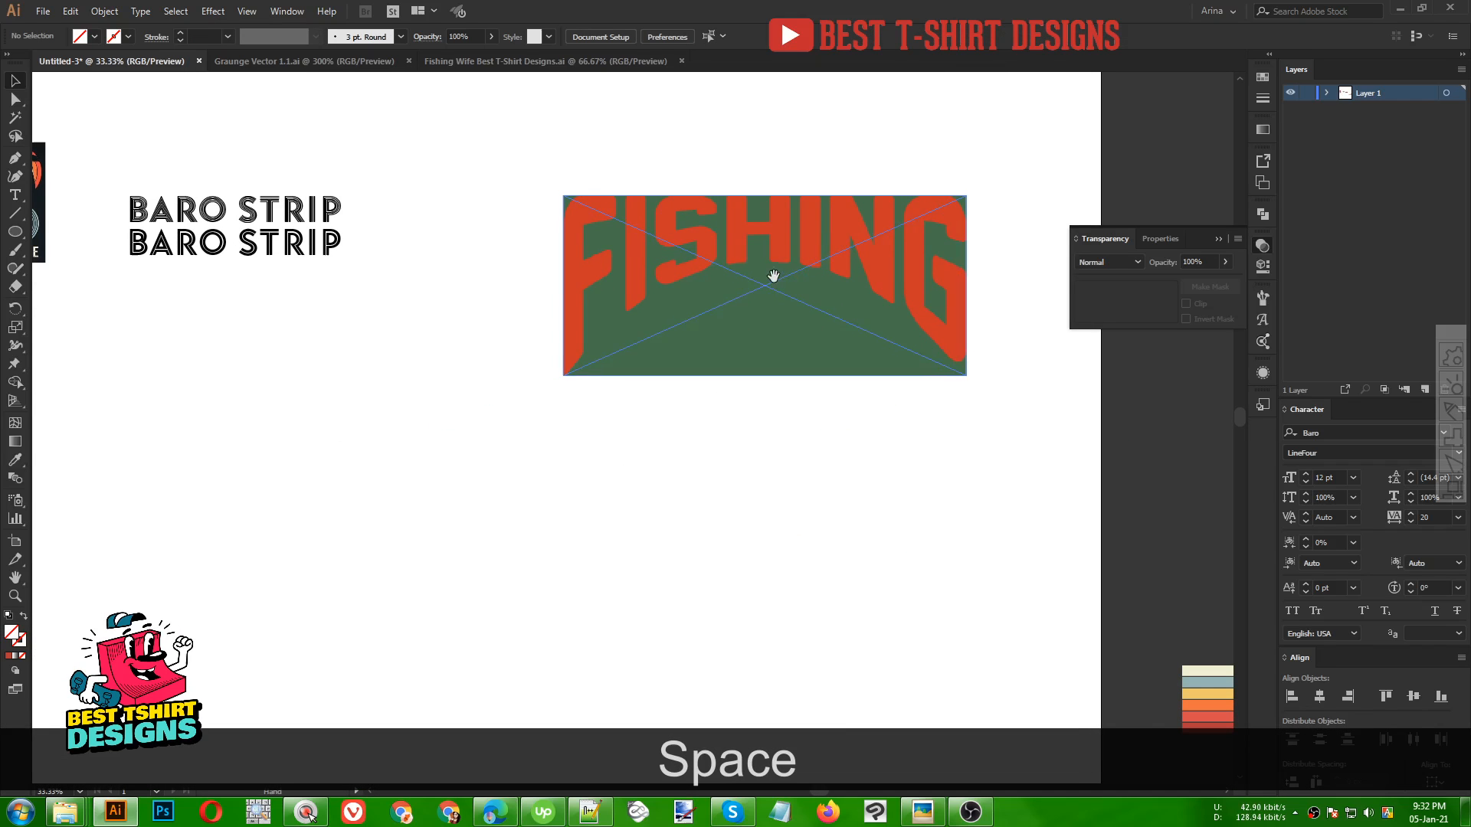
pyautogui.moveTo(295, 245); pyautogui.dragTo(628, 510)
pyautogui.tripleClick(628, 509)
pyautogui.write('FISHING')
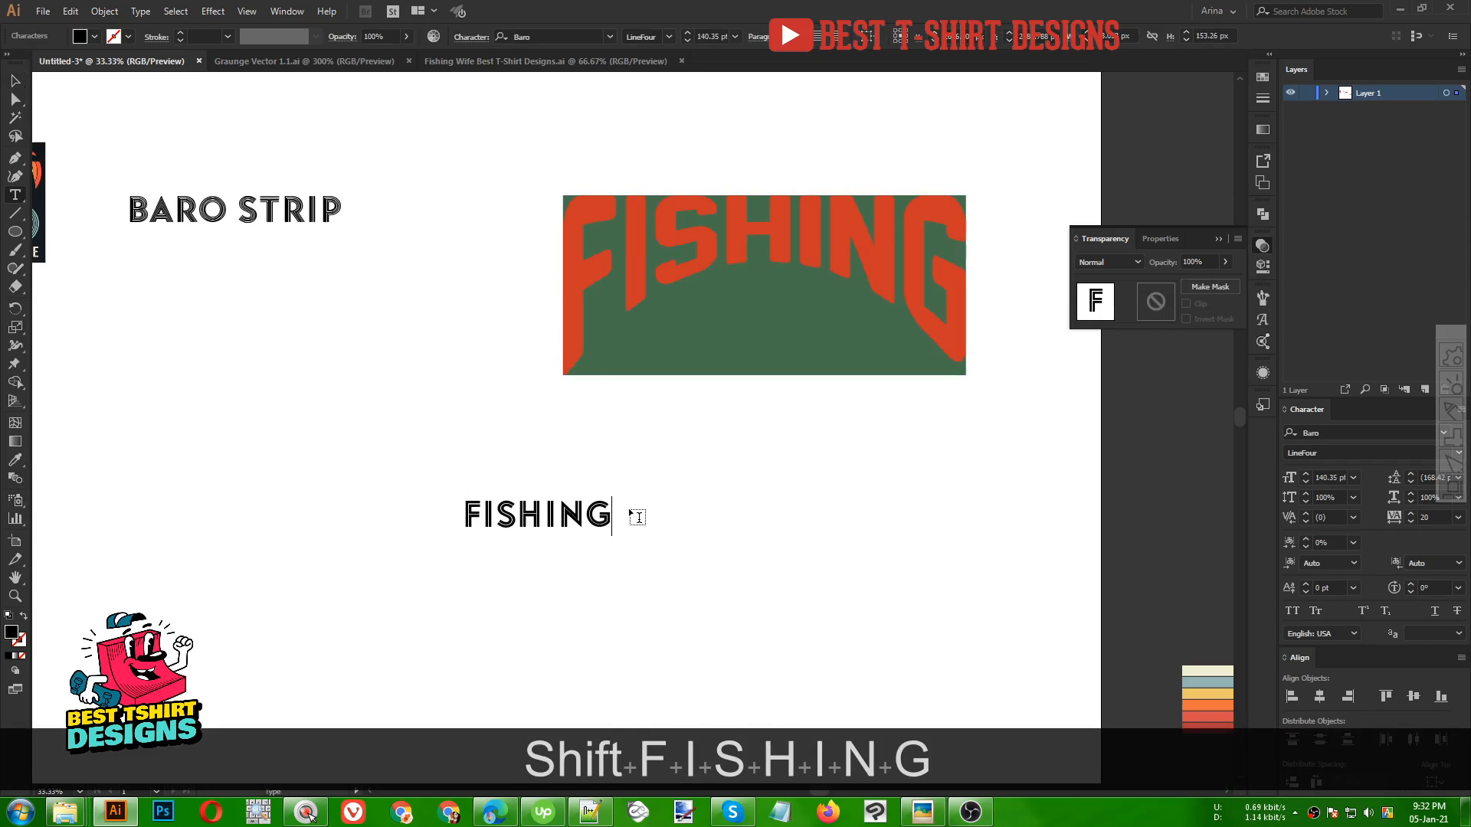
pyautogui.click(14, 81)
pyautogui.moveTo(612, 517); pyautogui.dragTo(686, 517)
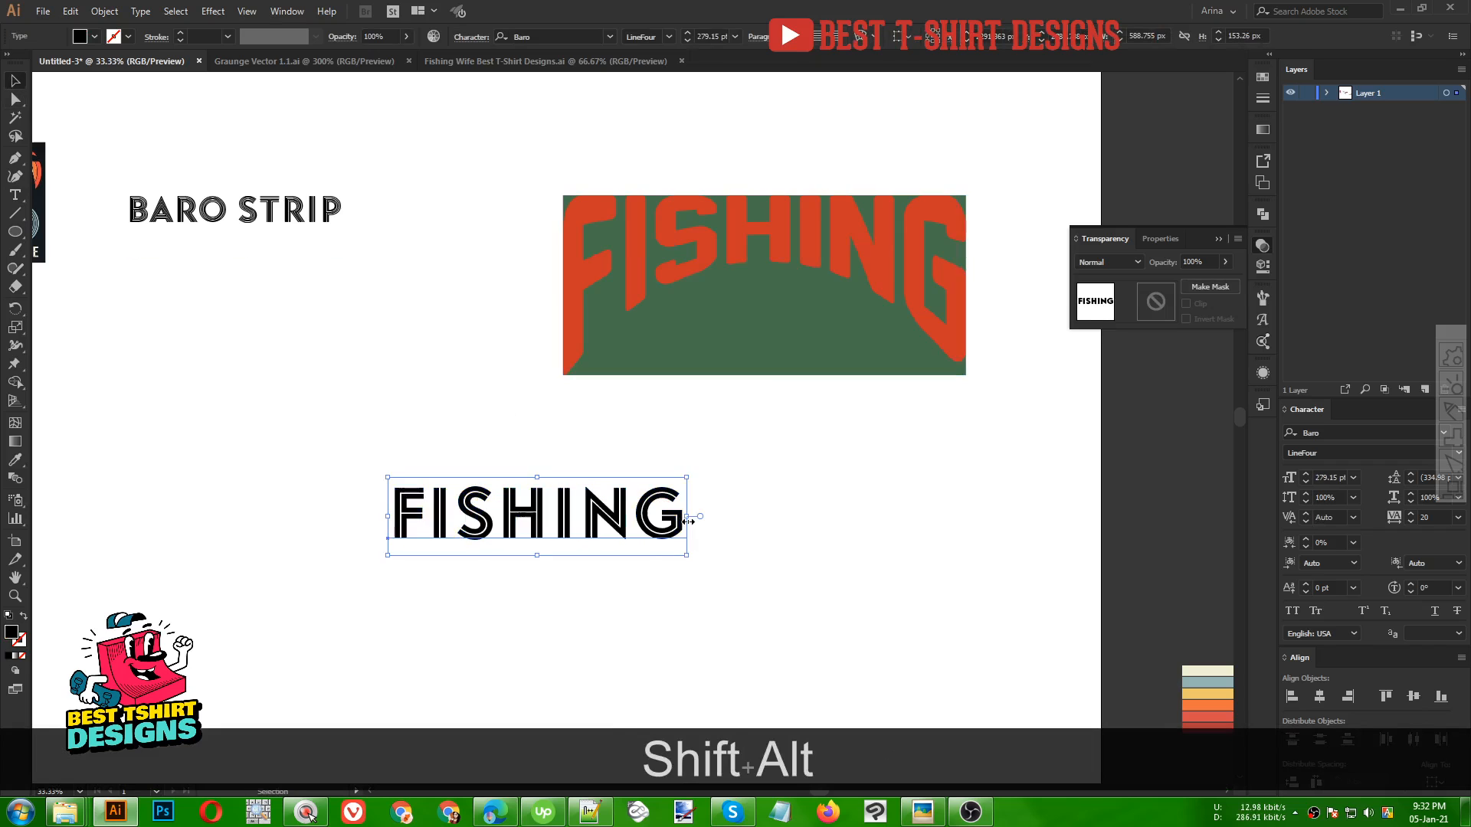
pyautogui.moveTo(583, 521); pyautogui.dragTo(656, 511)
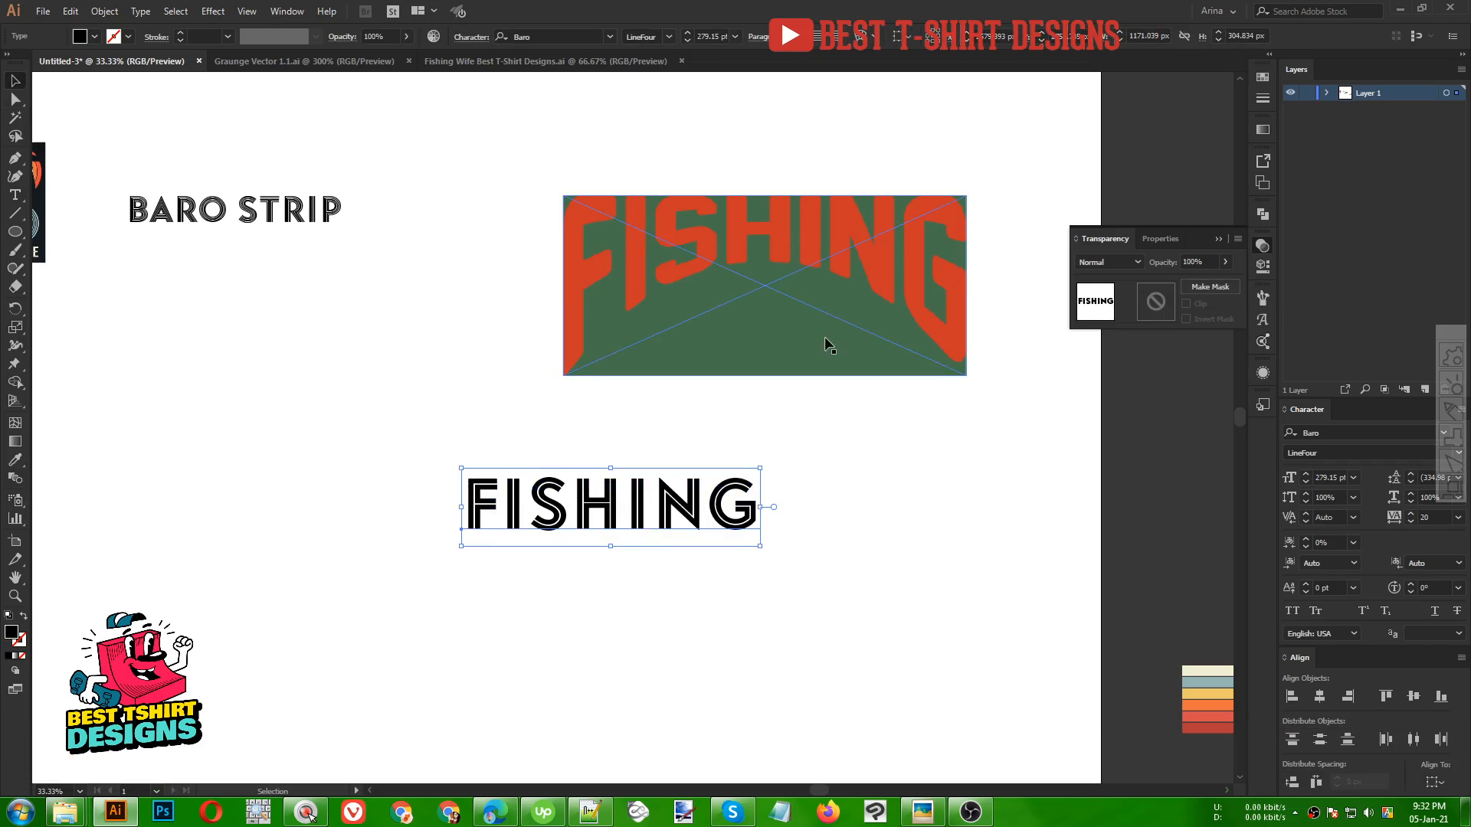
# Change the FISHING text's font to Norwester and scale the text up
pyautogui.click(564, 37)
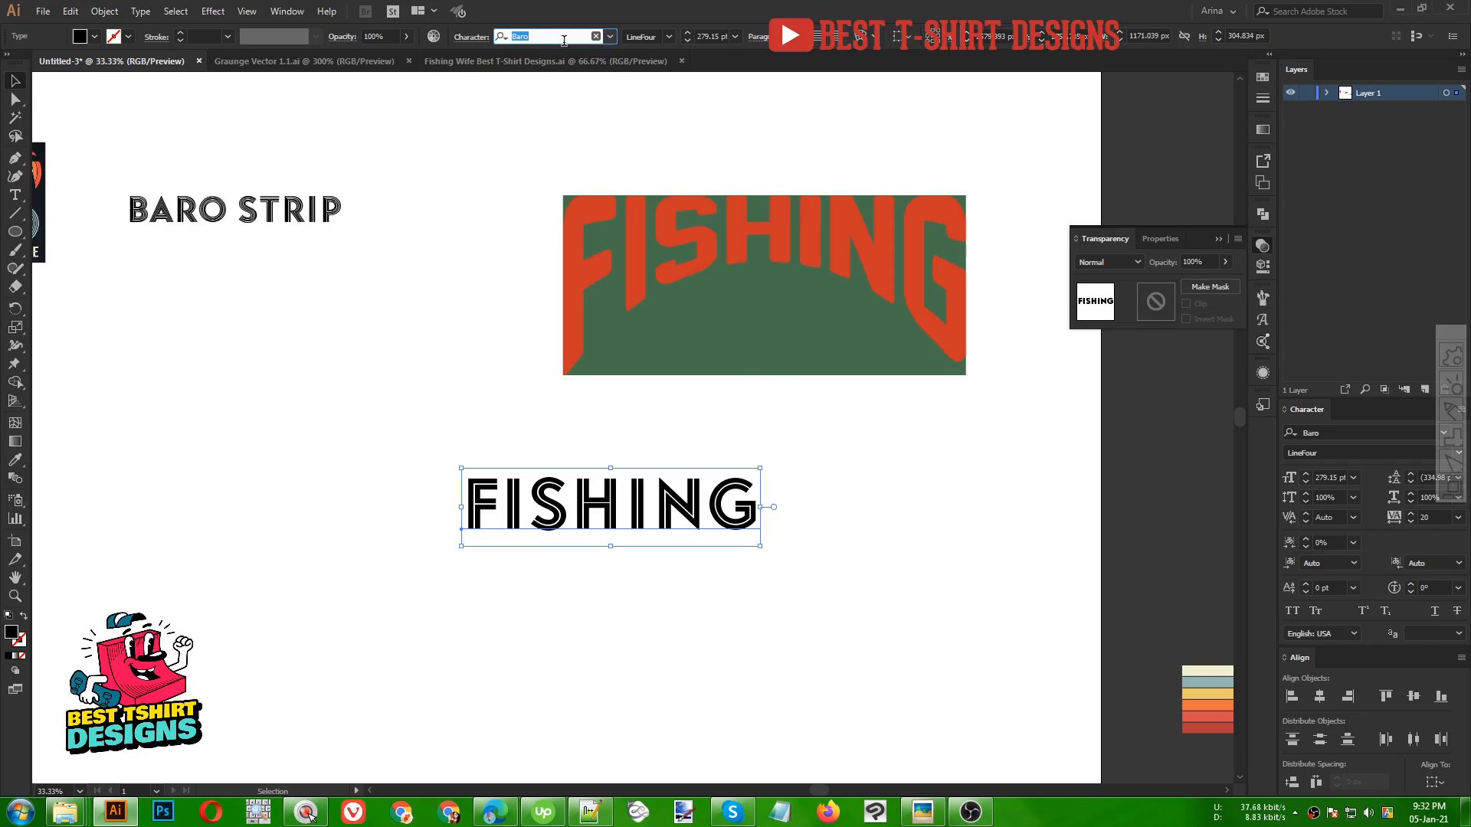
pyautogui.write('nor')
pyautogui.click(555, 163)
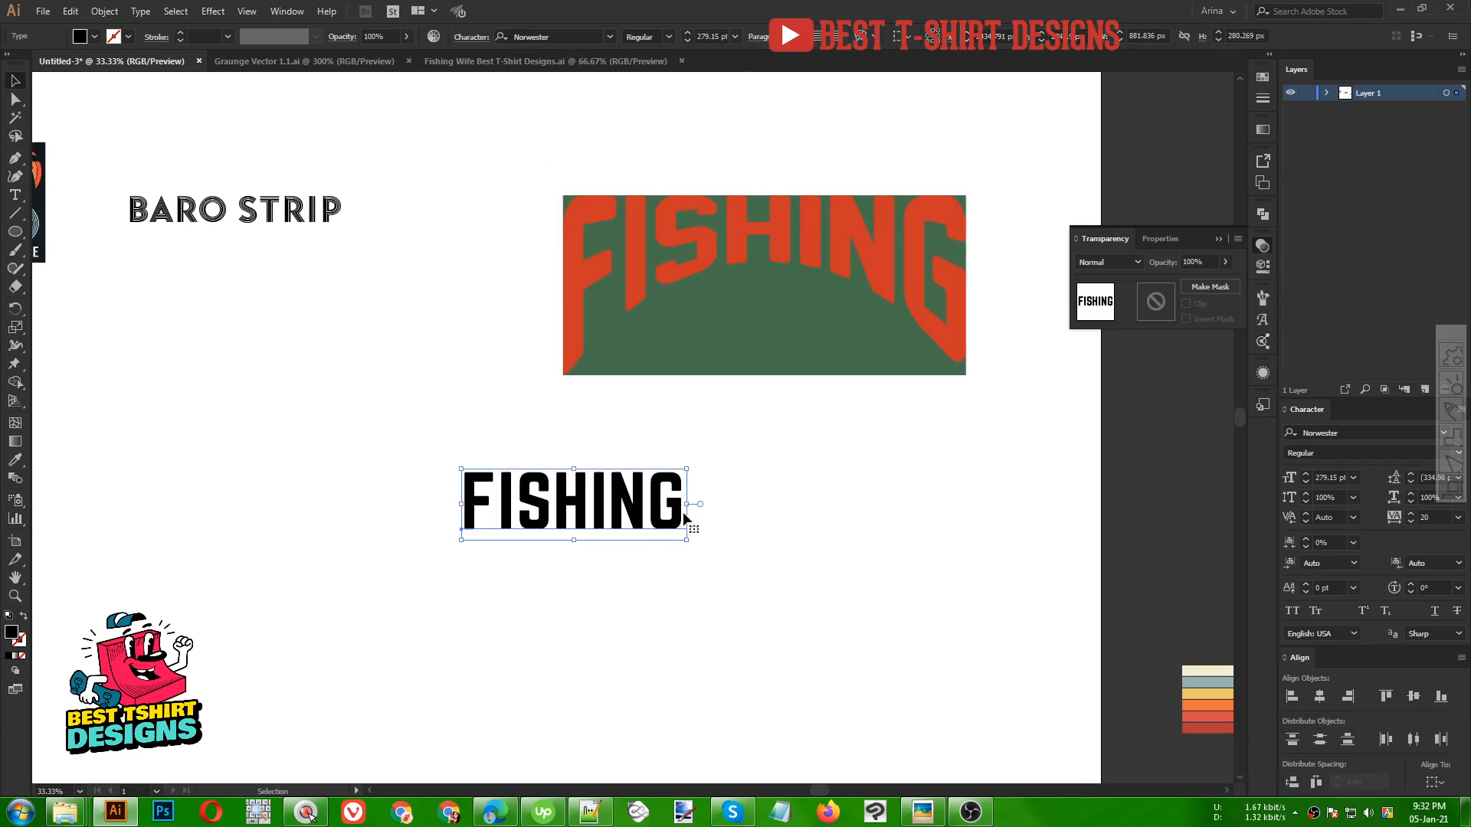
pyautogui.moveTo(685, 519); pyautogui.dragTo(846, 526)
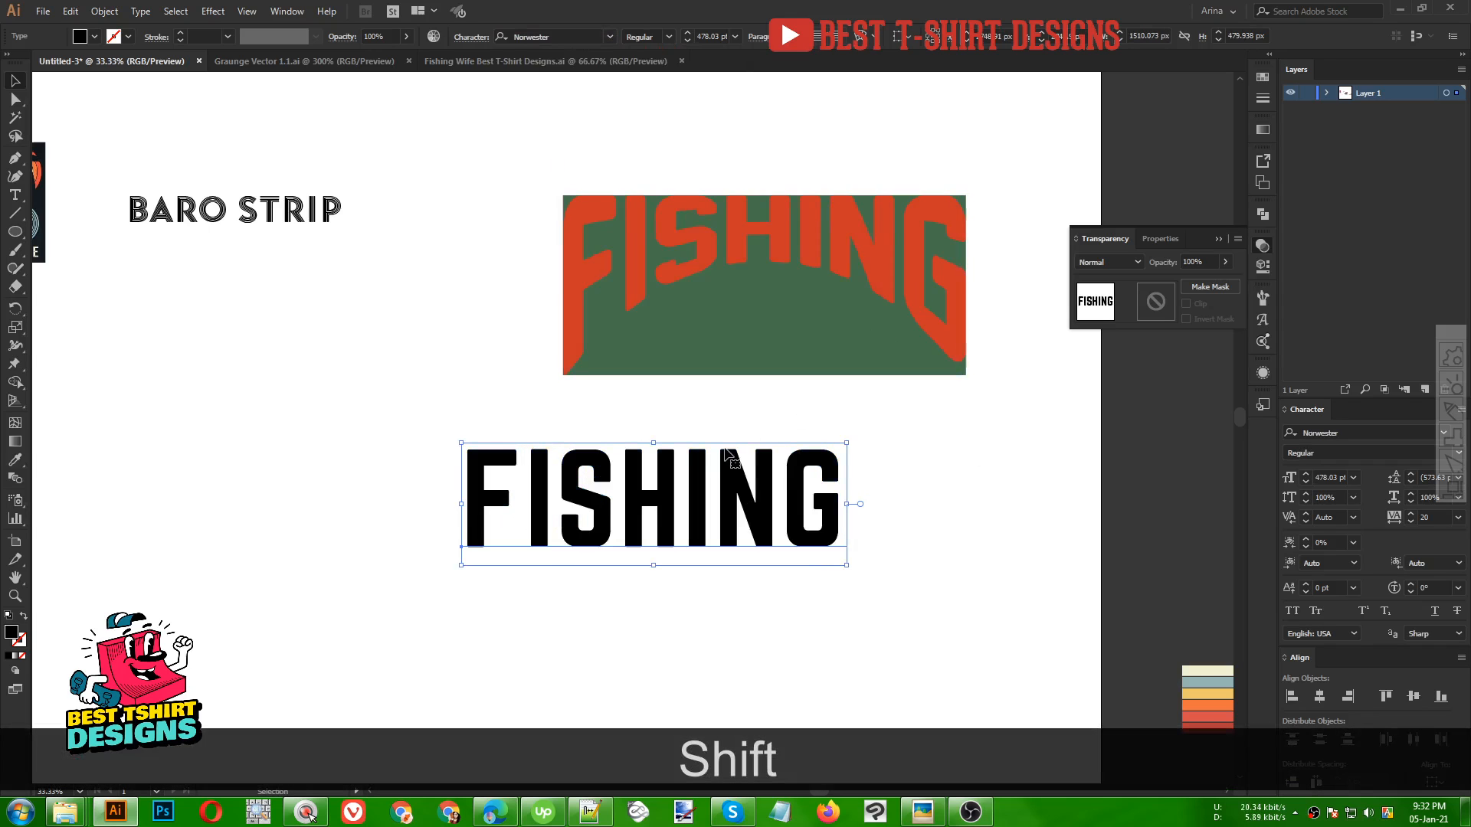
pyautogui.scroll(-1, 732, 452)
pyautogui.scroll(1, 740, 467)
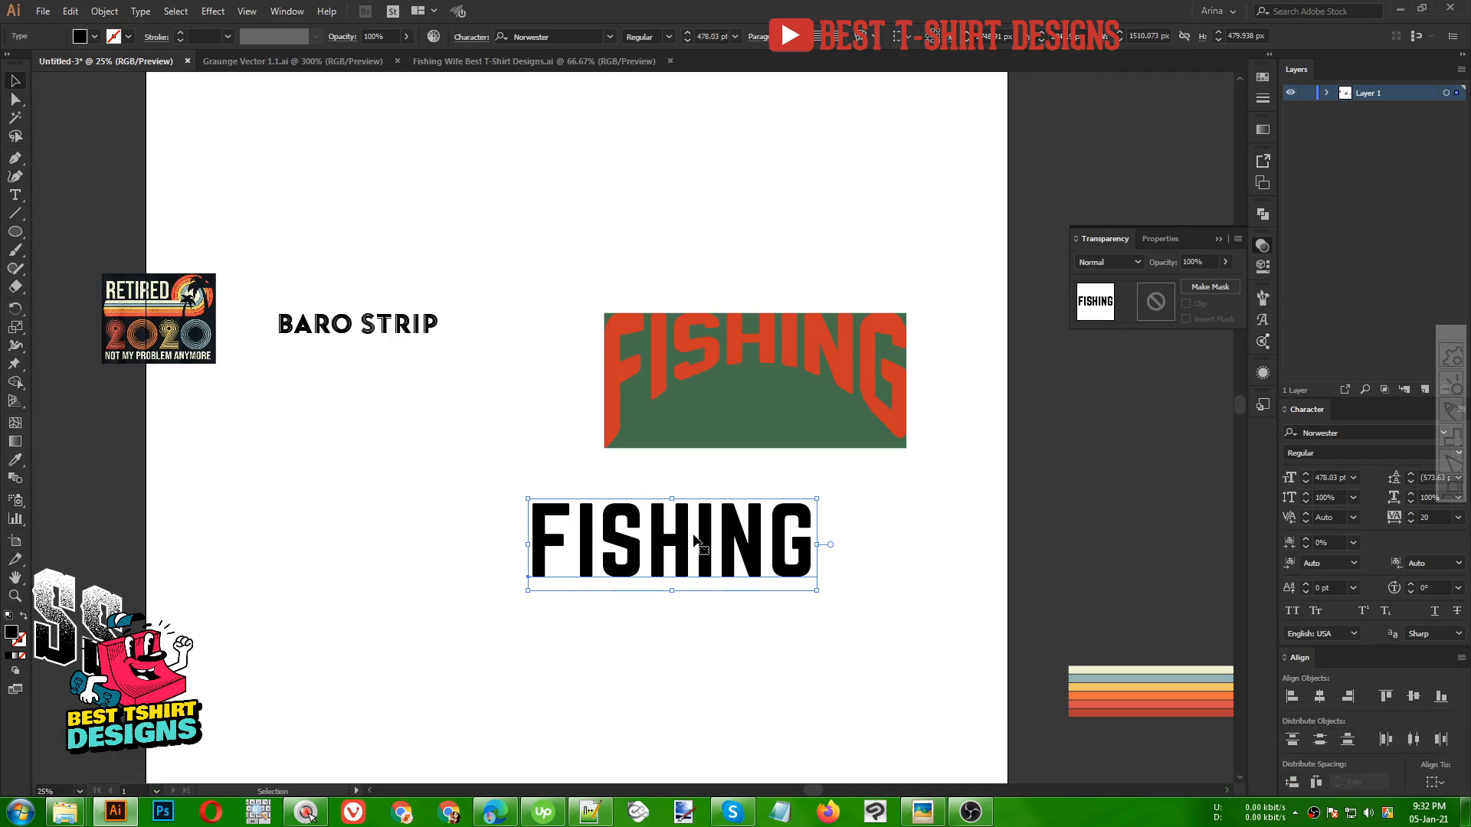
# Move the FISHING text left and convert it to outlines
pyautogui.moveTo(712, 535); pyautogui.dragTo(520, 524)
pyautogui.rightClick(520, 524)
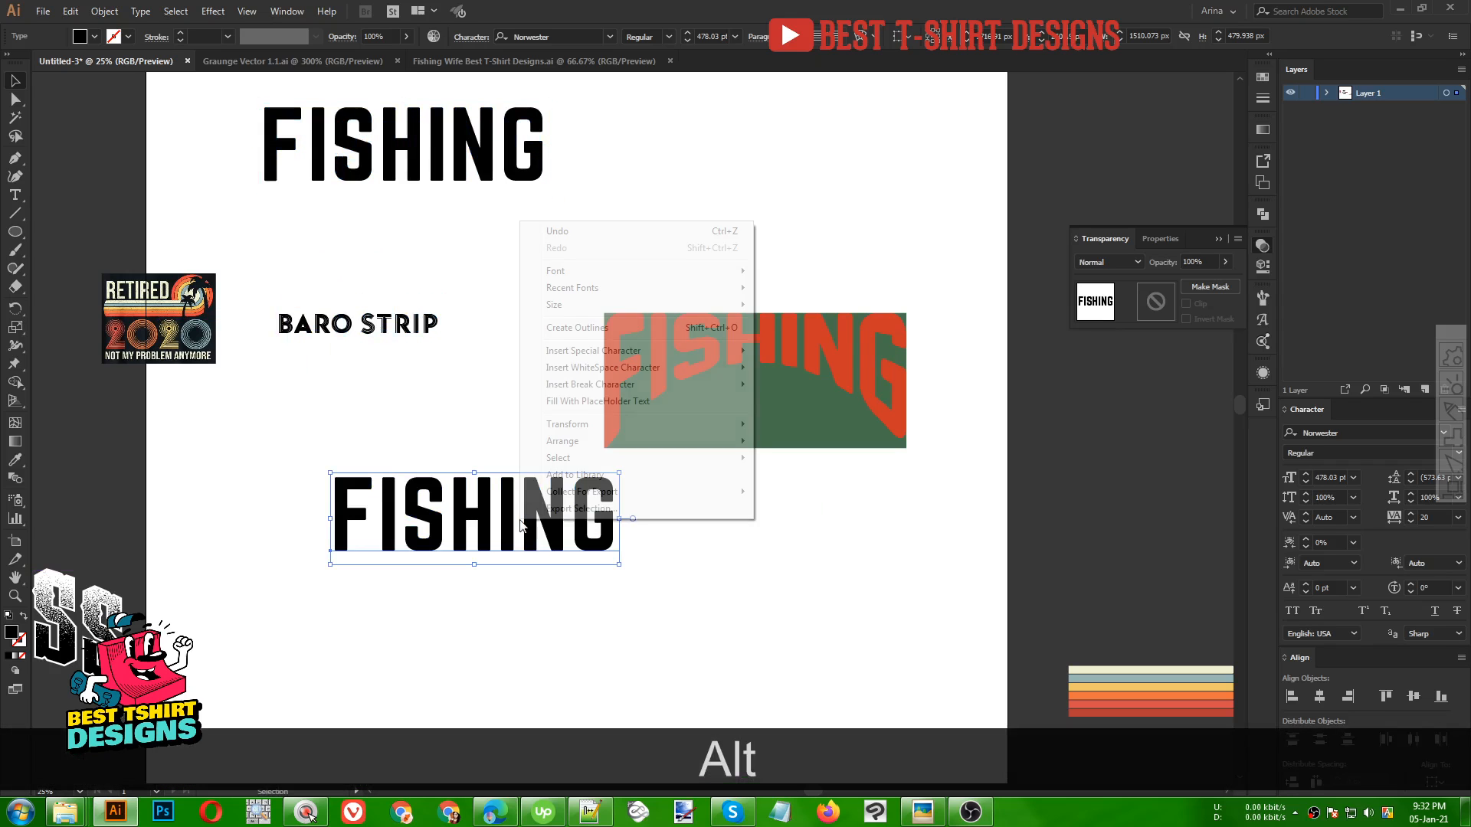
pyautogui.click(567, 328)
# Apply an Arc Lower warp effect to the outlined FISHING lettering with the bend set to -30%
pyautogui.moveTo(646, 443); pyautogui.dragTo(660, 381)
pyautogui.scroll(1, 459, 508)
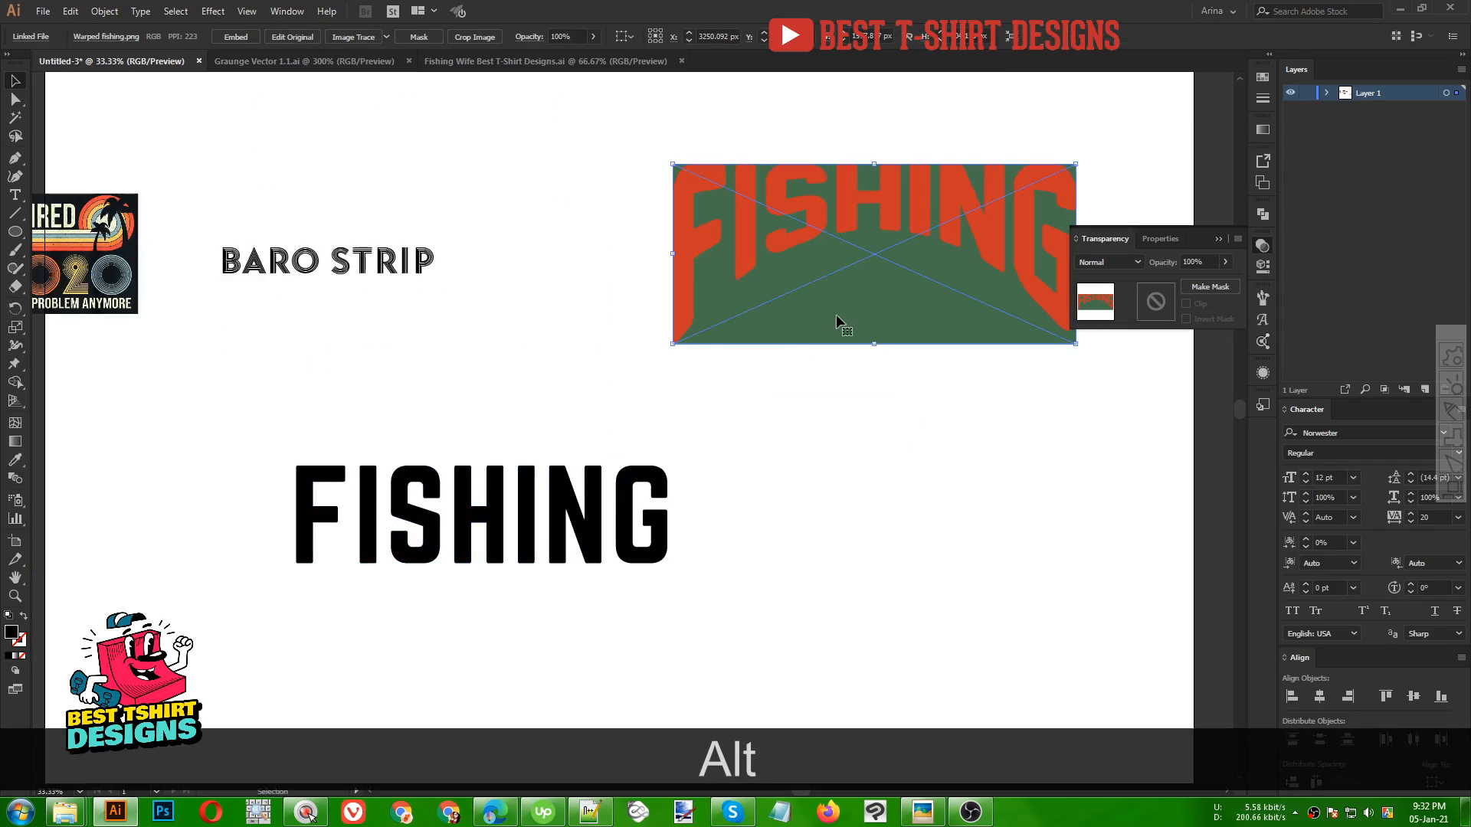
pyautogui.moveTo(316, 426); pyautogui.dragTo(700, 613)
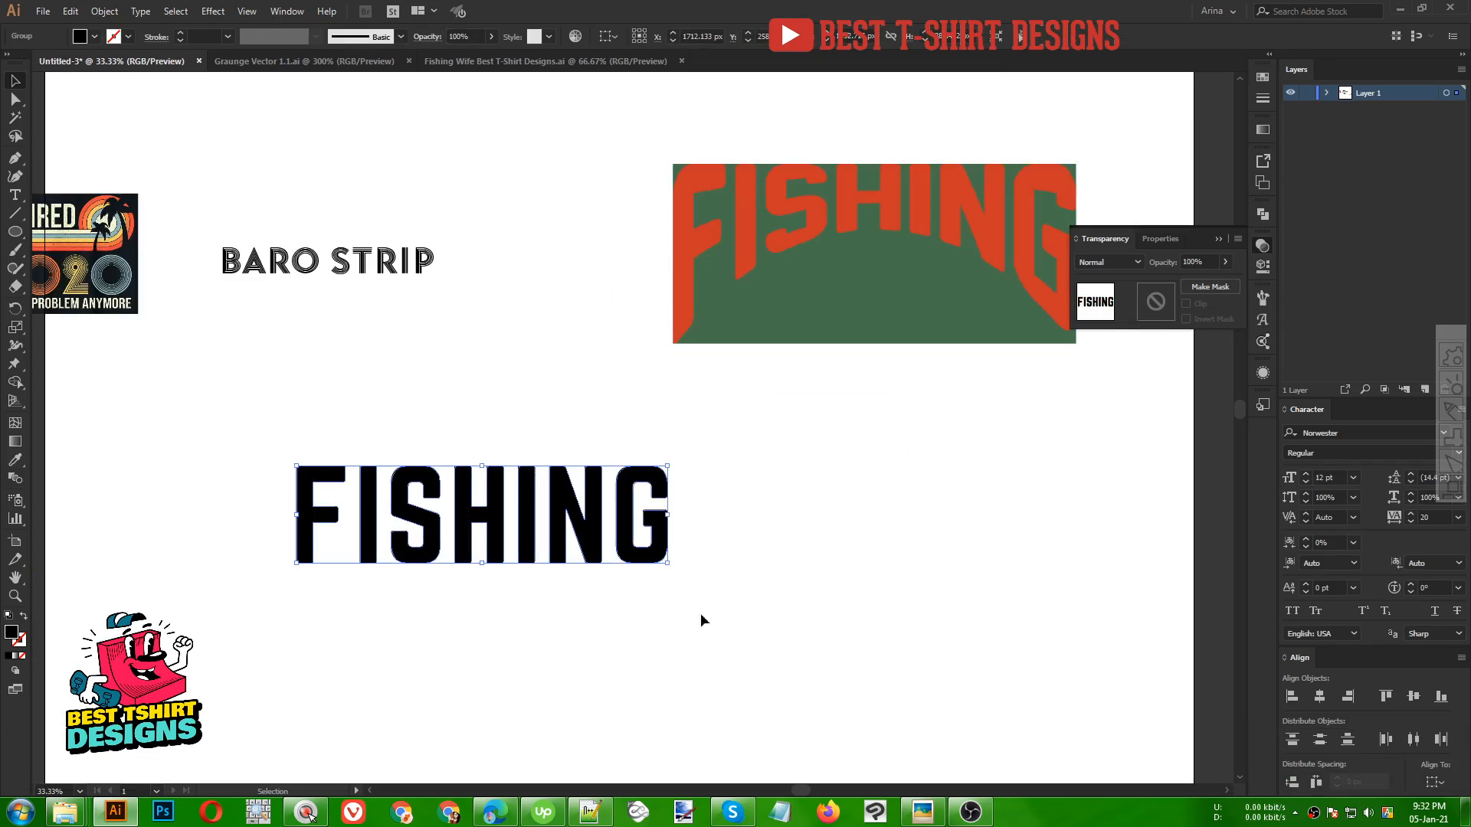
pyautogui.click(214, 12)
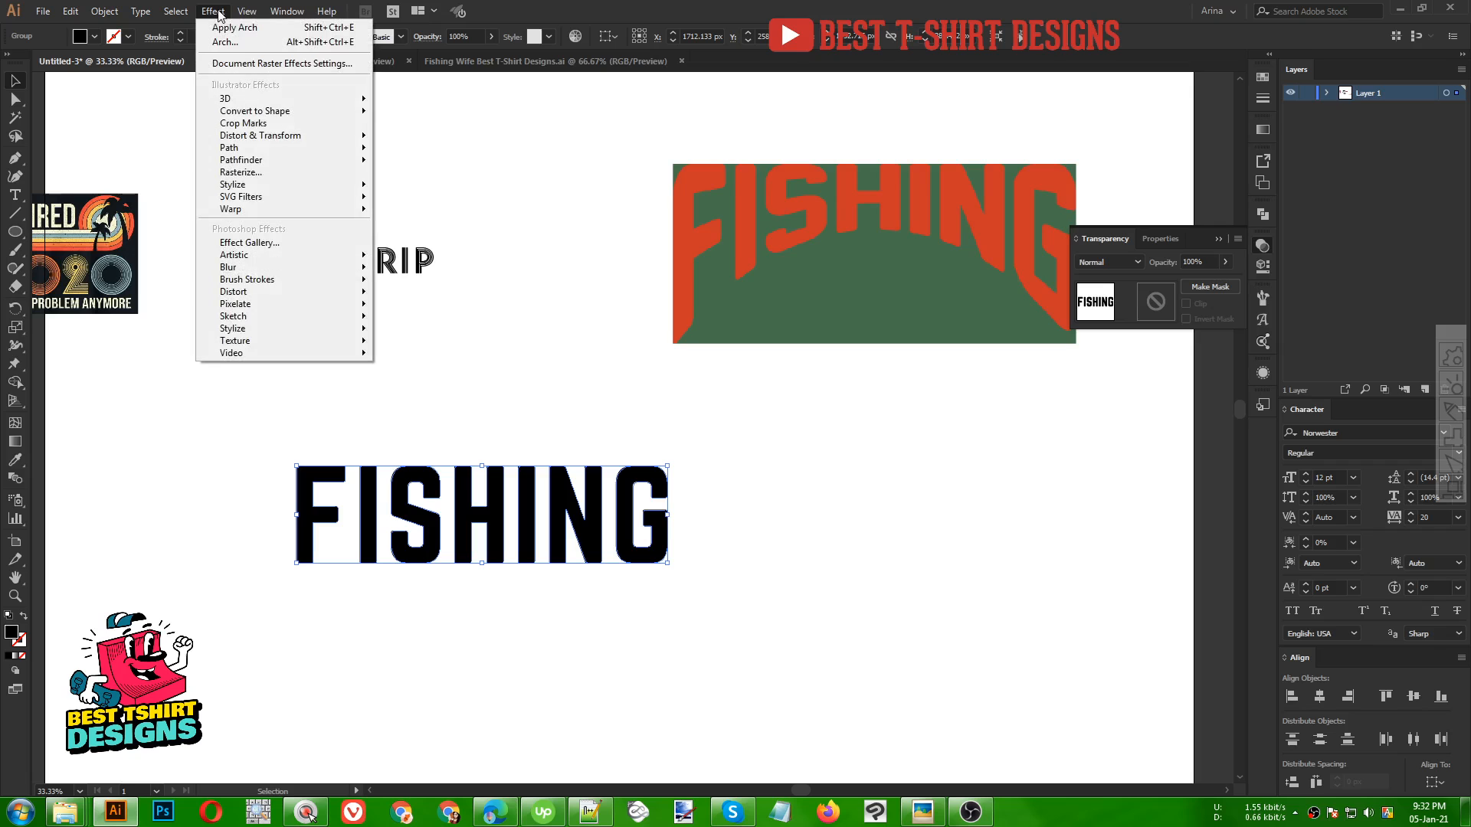
pyautogui.moveTo(234, 210)
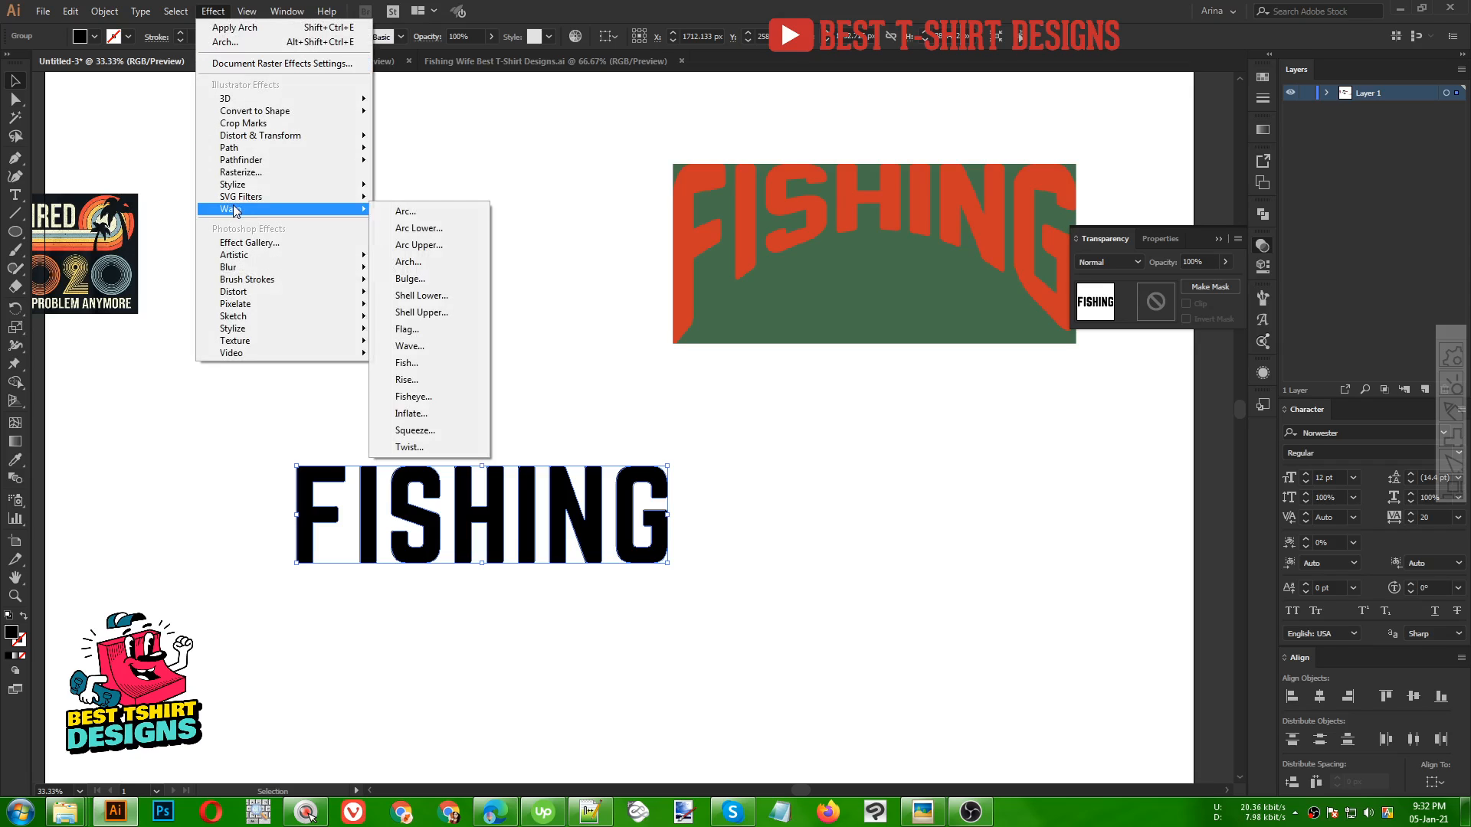
pyautogui.click(417, 229)
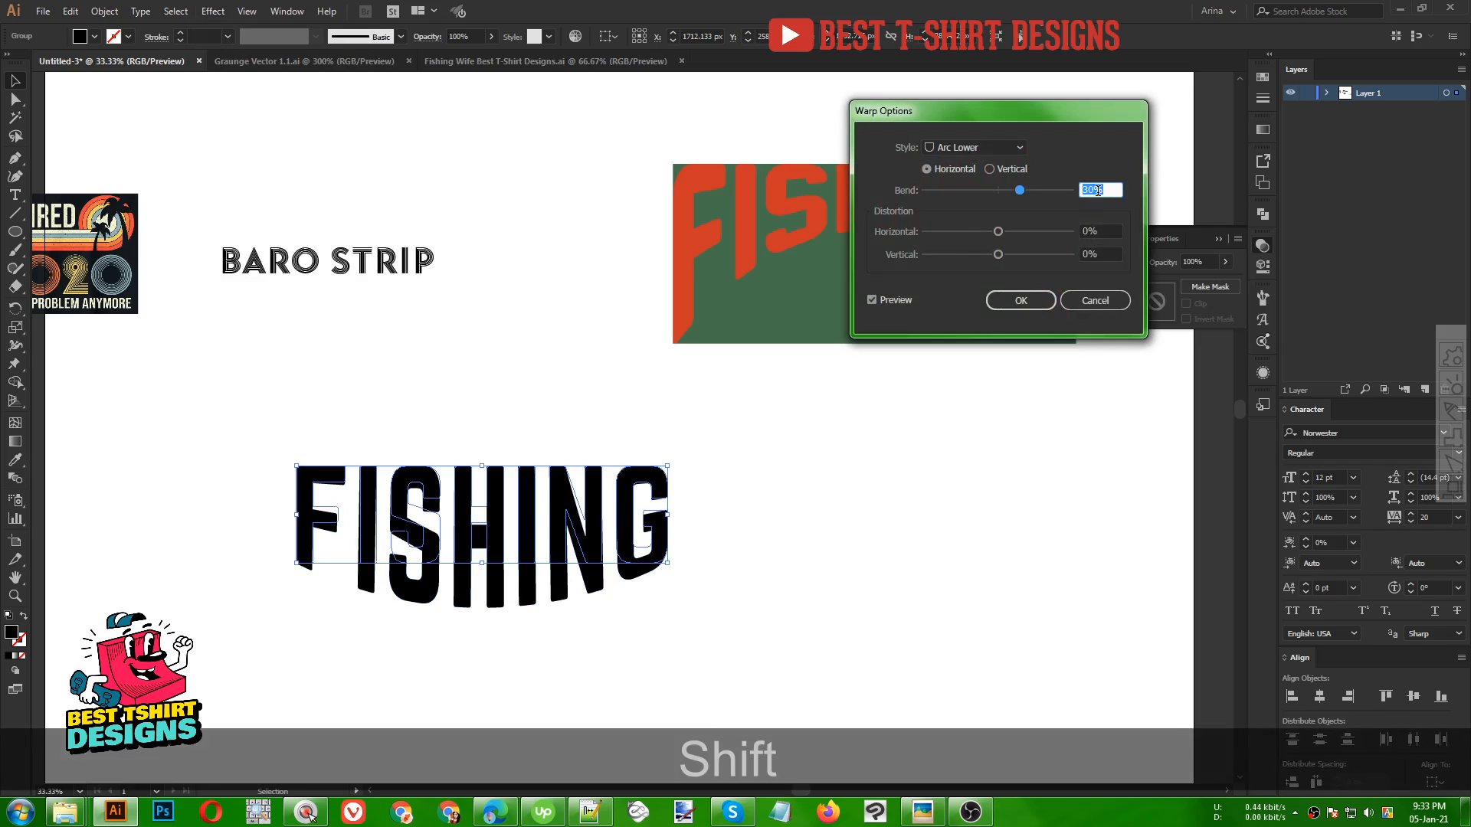
pyautogui.hotkey('shift', 'Down')
pyautogui.hotkey('shift', 'Down')
pyautogui.hotkey('shift', 'Down')
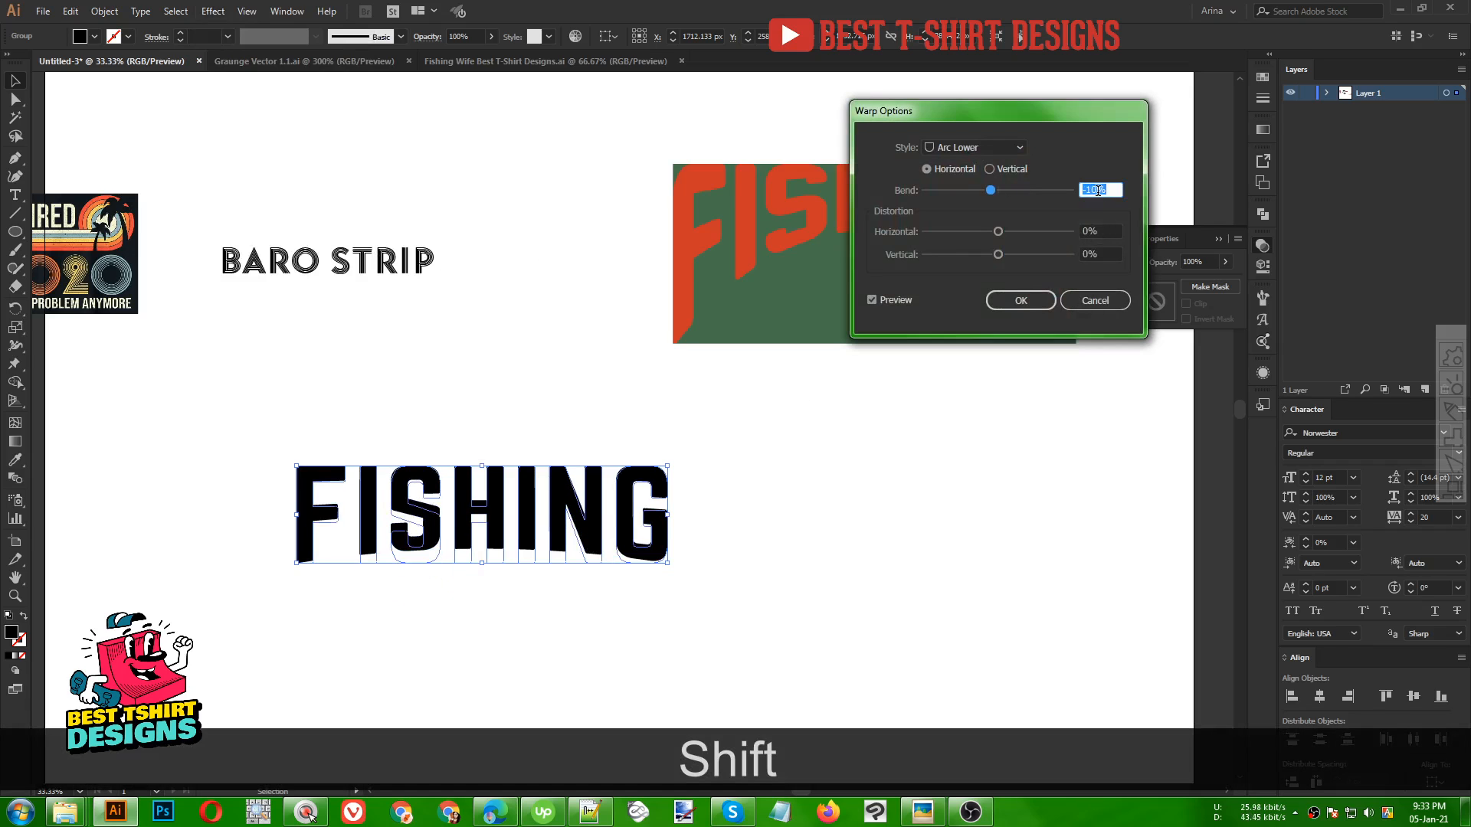
pyautogui.hotkey('shift', 'Down')
pyautogui.hotkey('shift', 'Down')
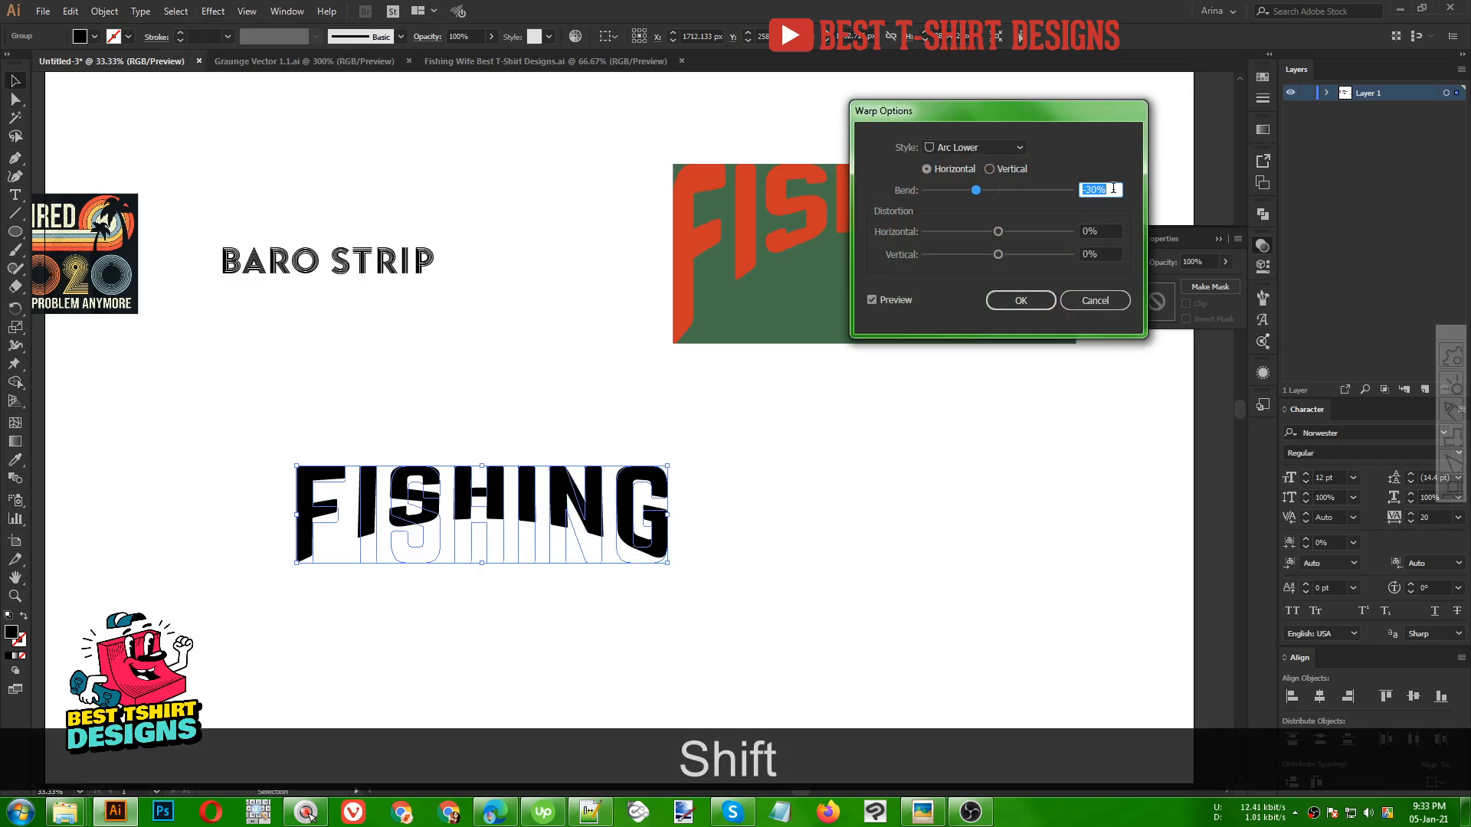
pyautogui.click(1022, 300)
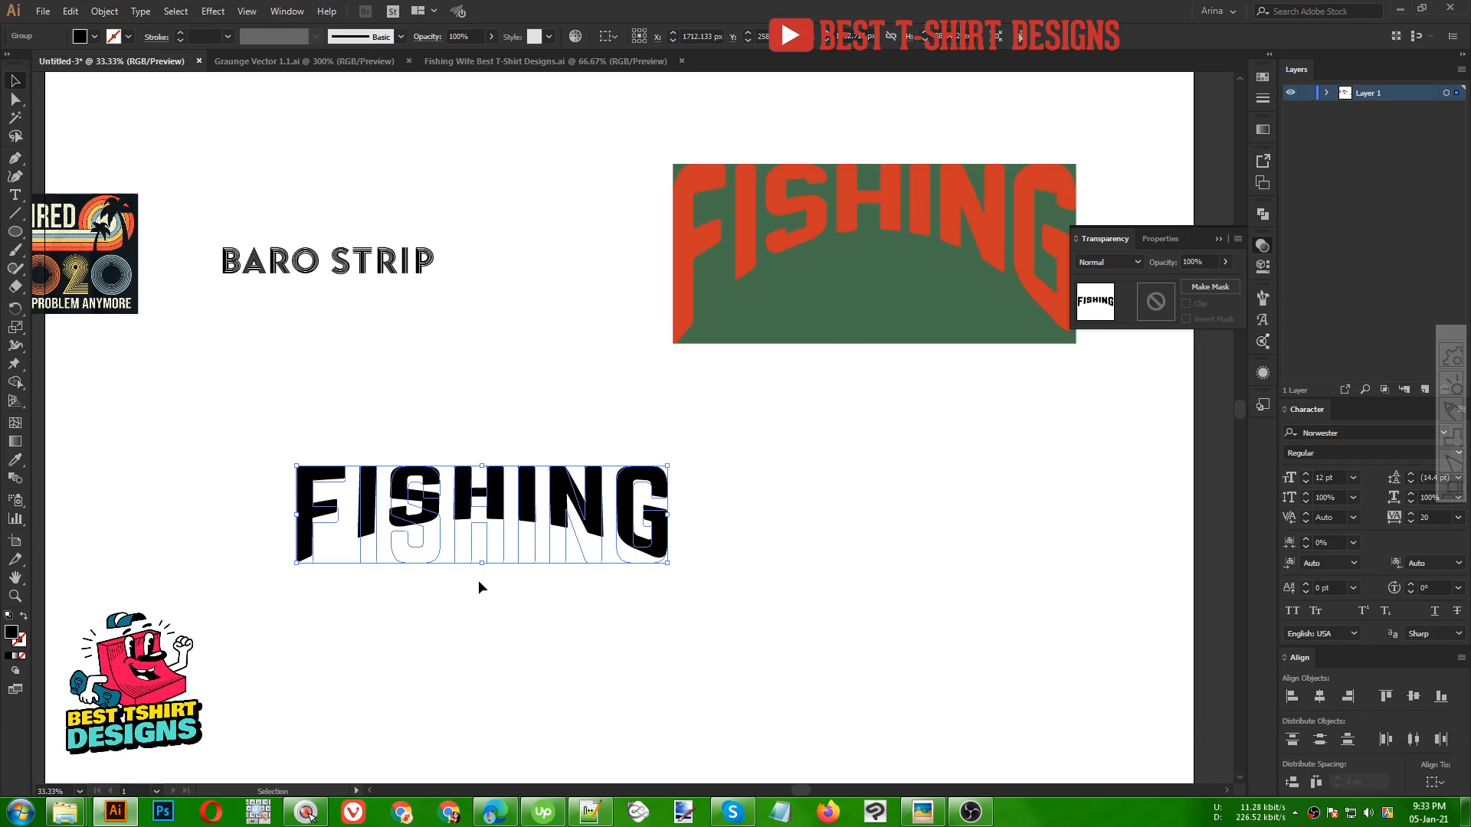
# Stretch the warped FISHING lettering taller from its bottom edge
pyautogui.scroll(-1, 460, 359)
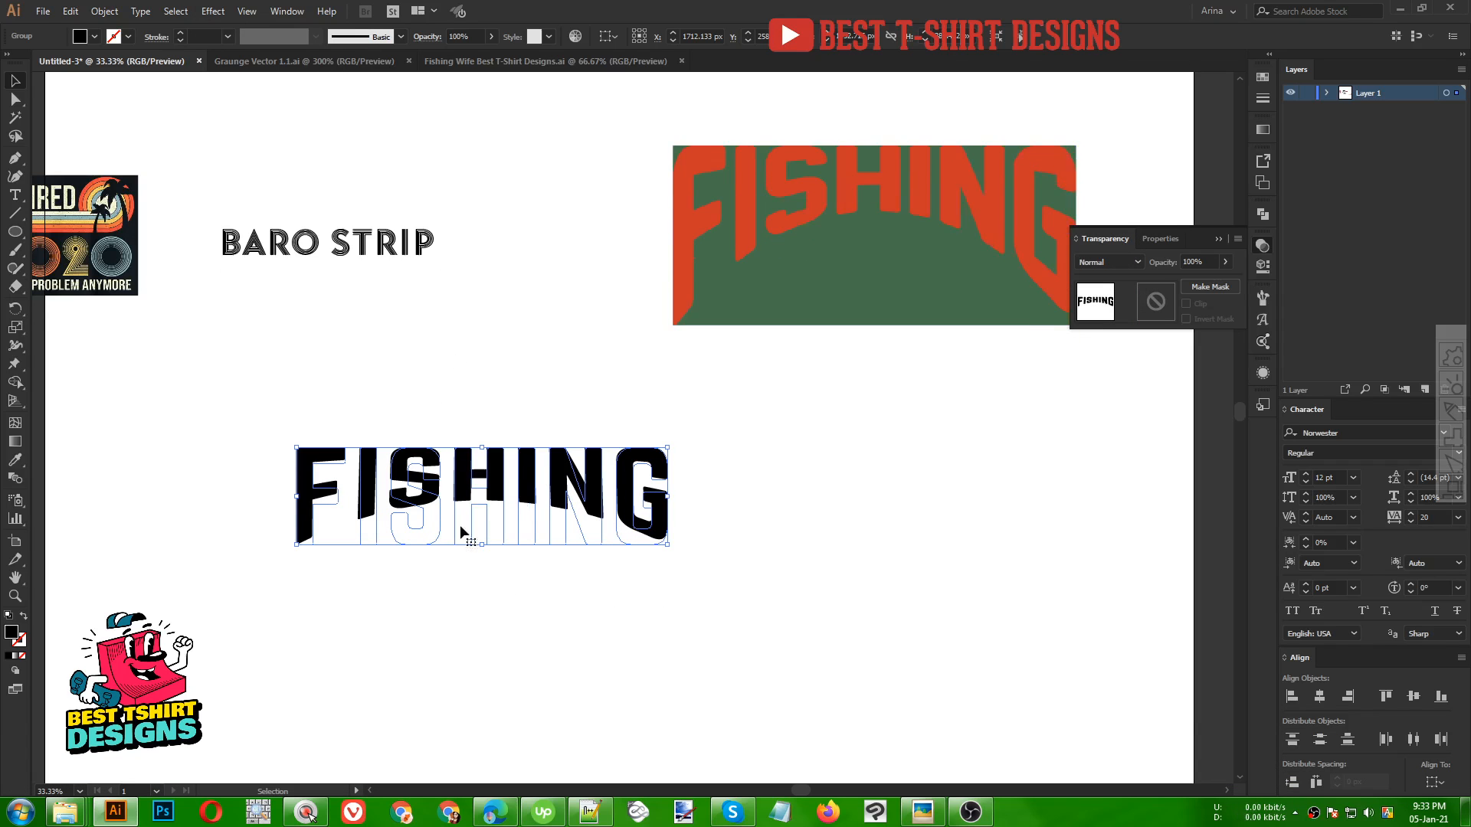
pyautogui.moveTo(481, 547); pyautogui.dragTo(485, 582)
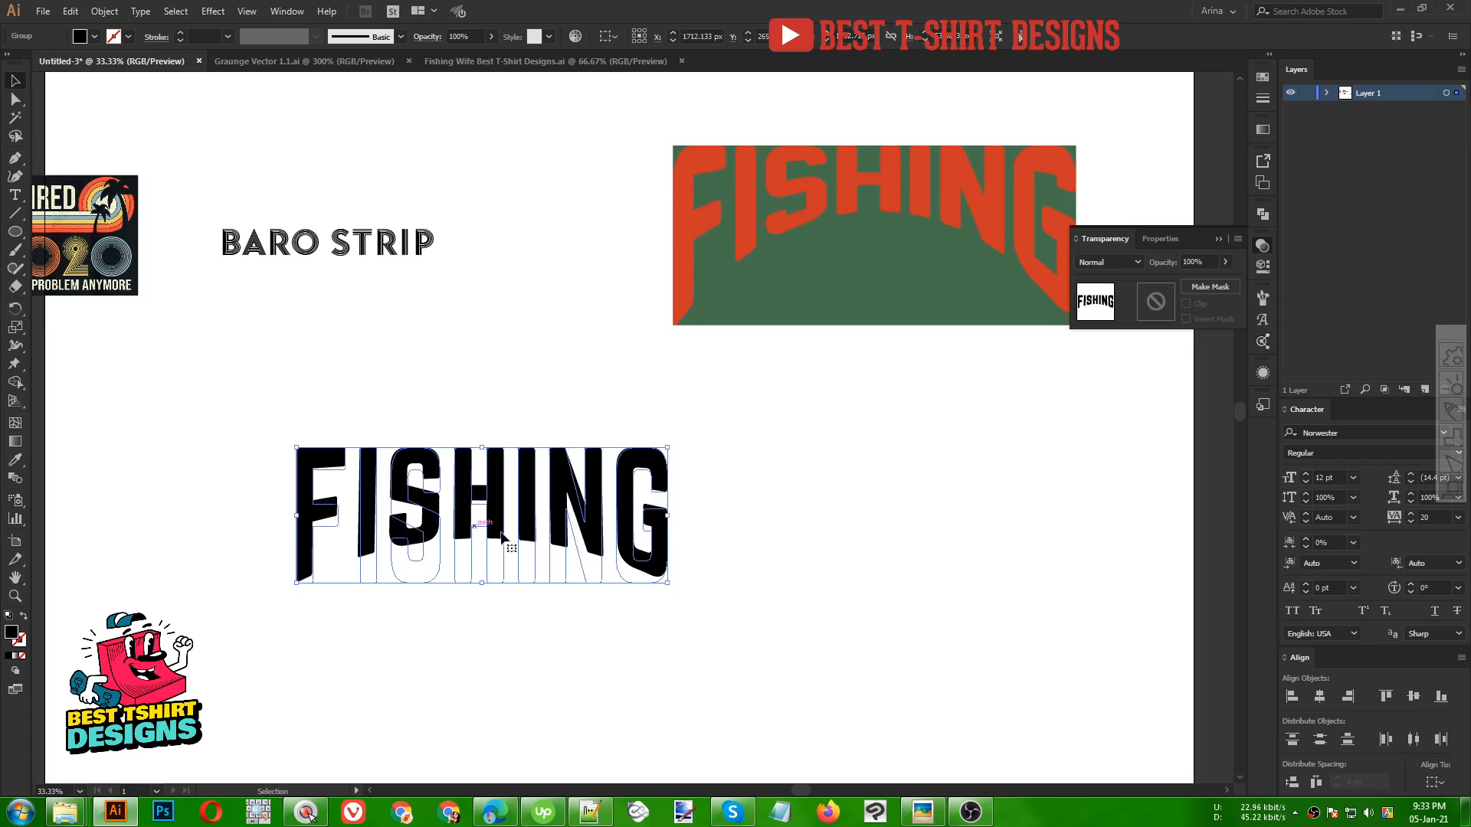
# Reopen the Arc Lower warp on the lettering and change its bend to -40%
pyautogui.scroll(1, 353, 606)
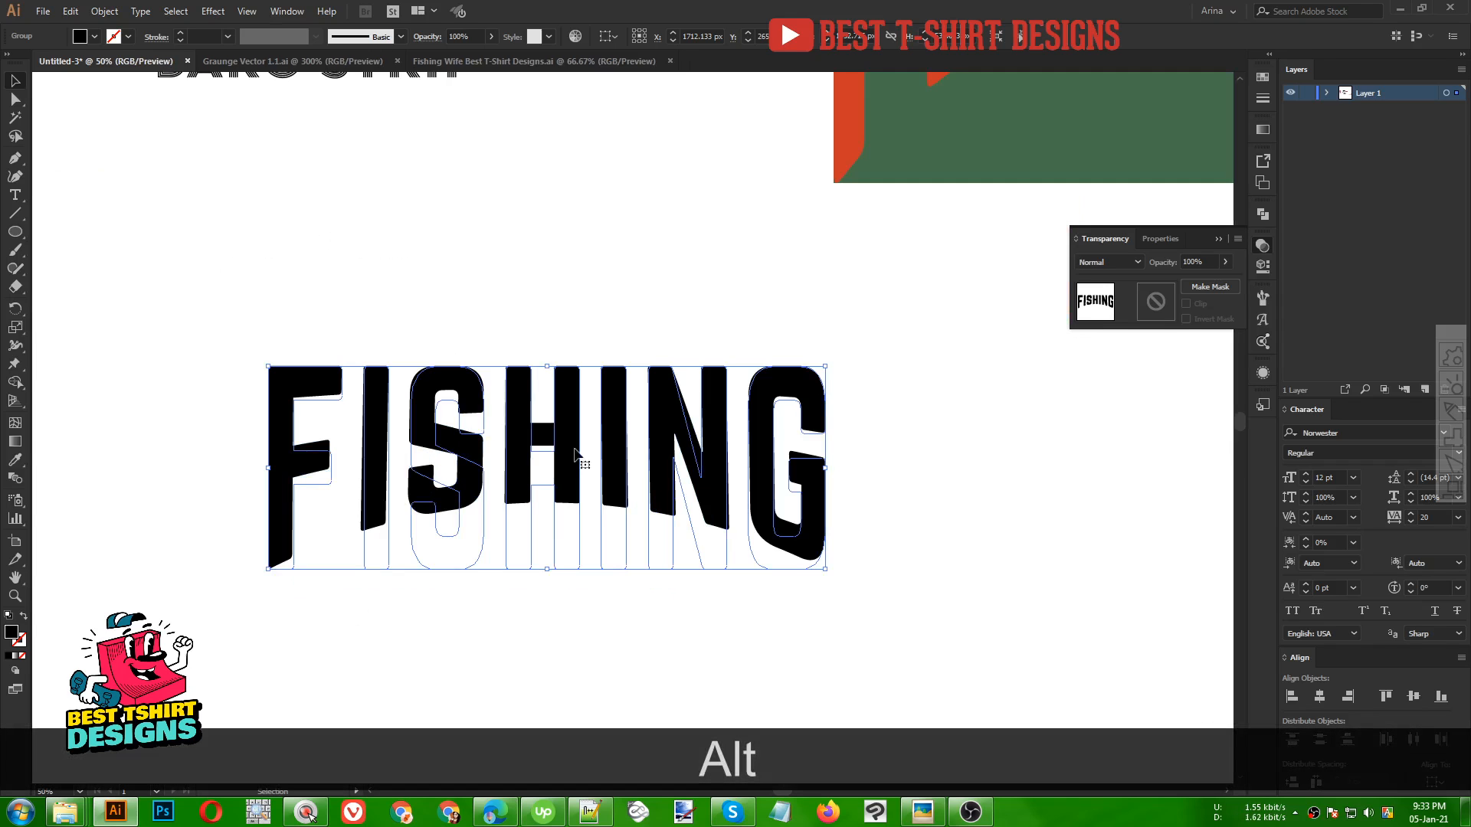
pyautogui.click(1263, 246)
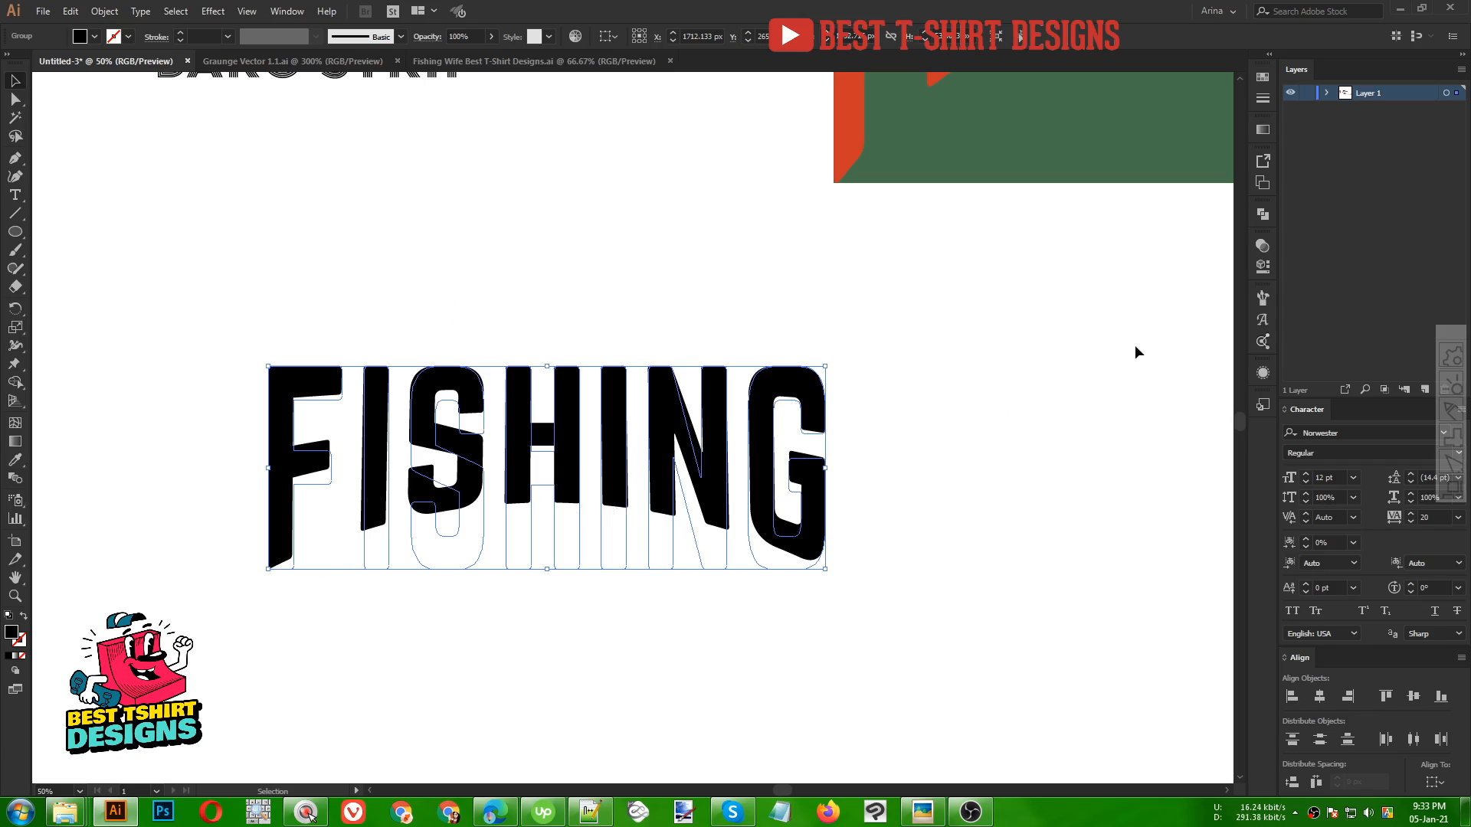
pyautogui.click(1262, 268)
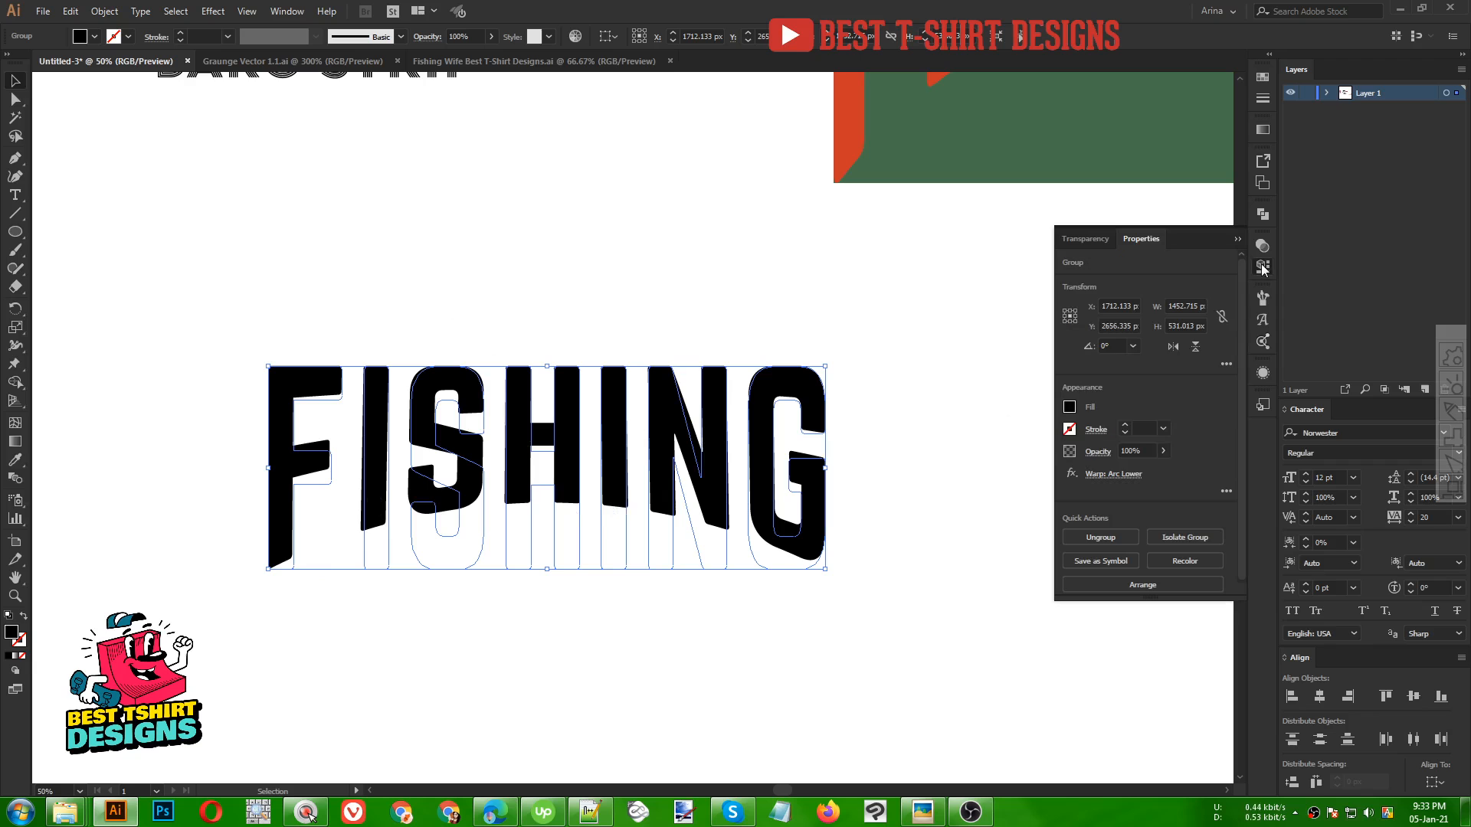
pyautogui.click(287, 10)
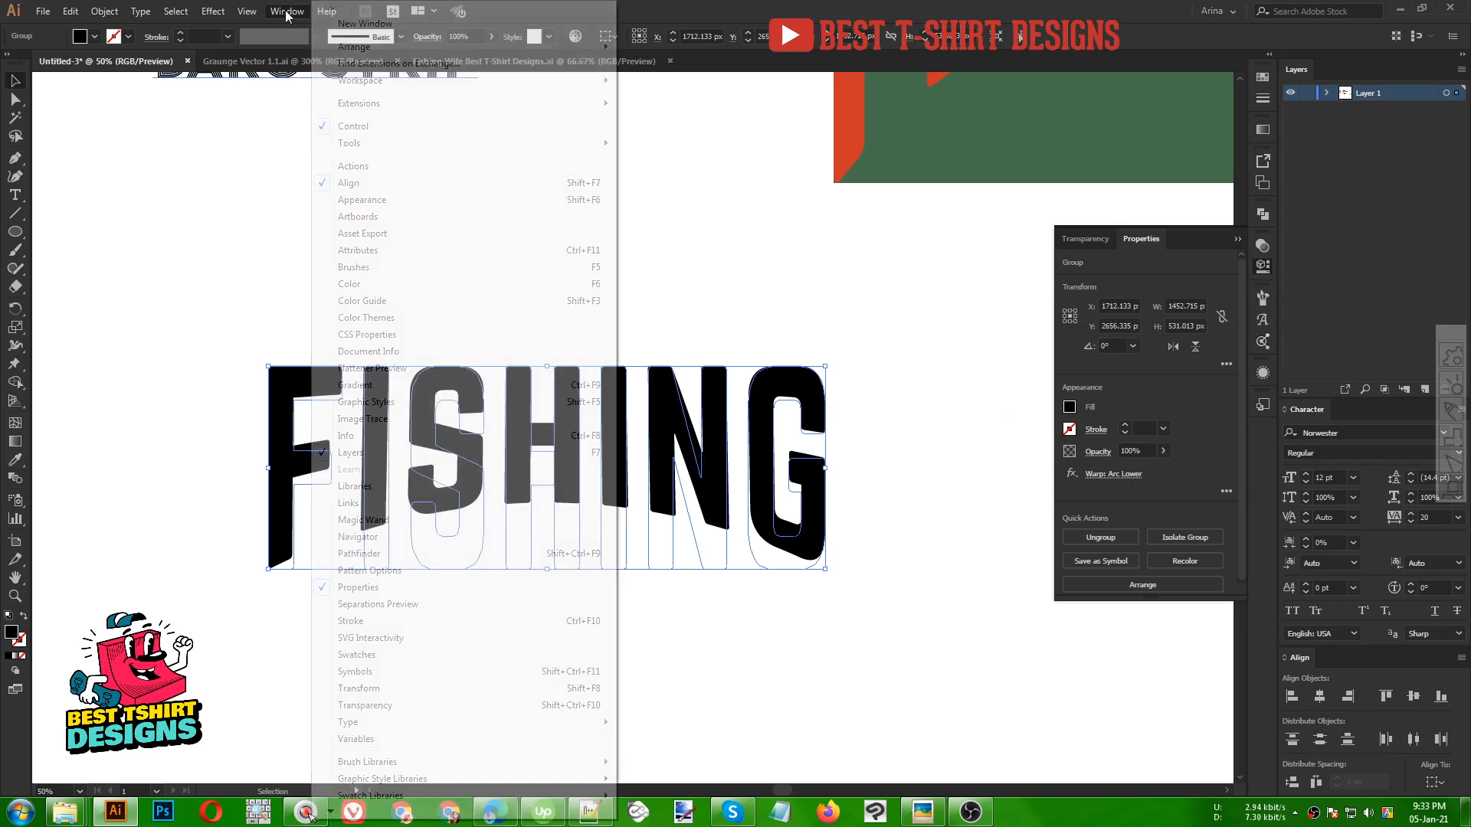
pyautogui.click(1044, 3)
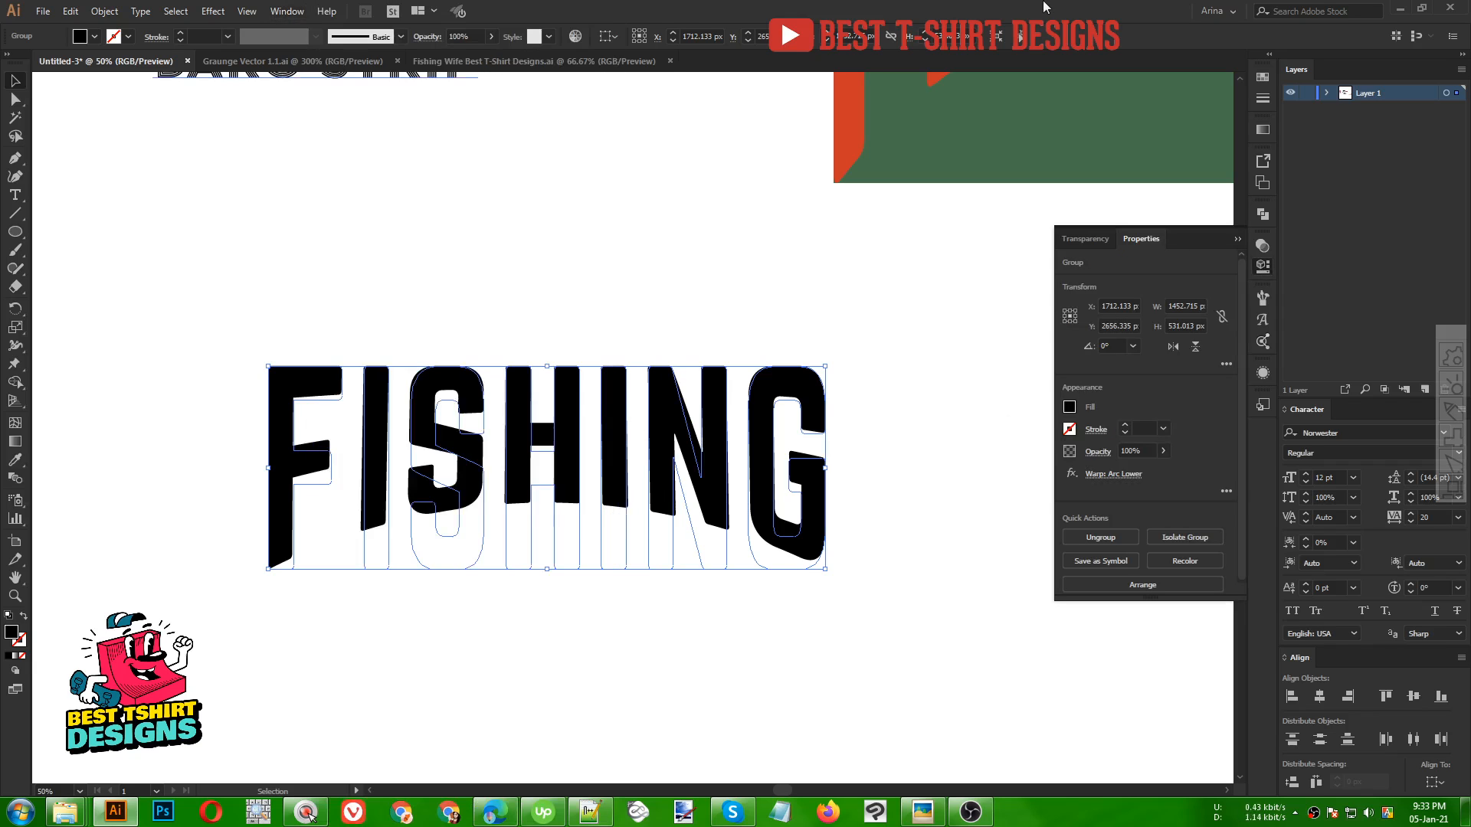
pyautogui.click(1111, 475)
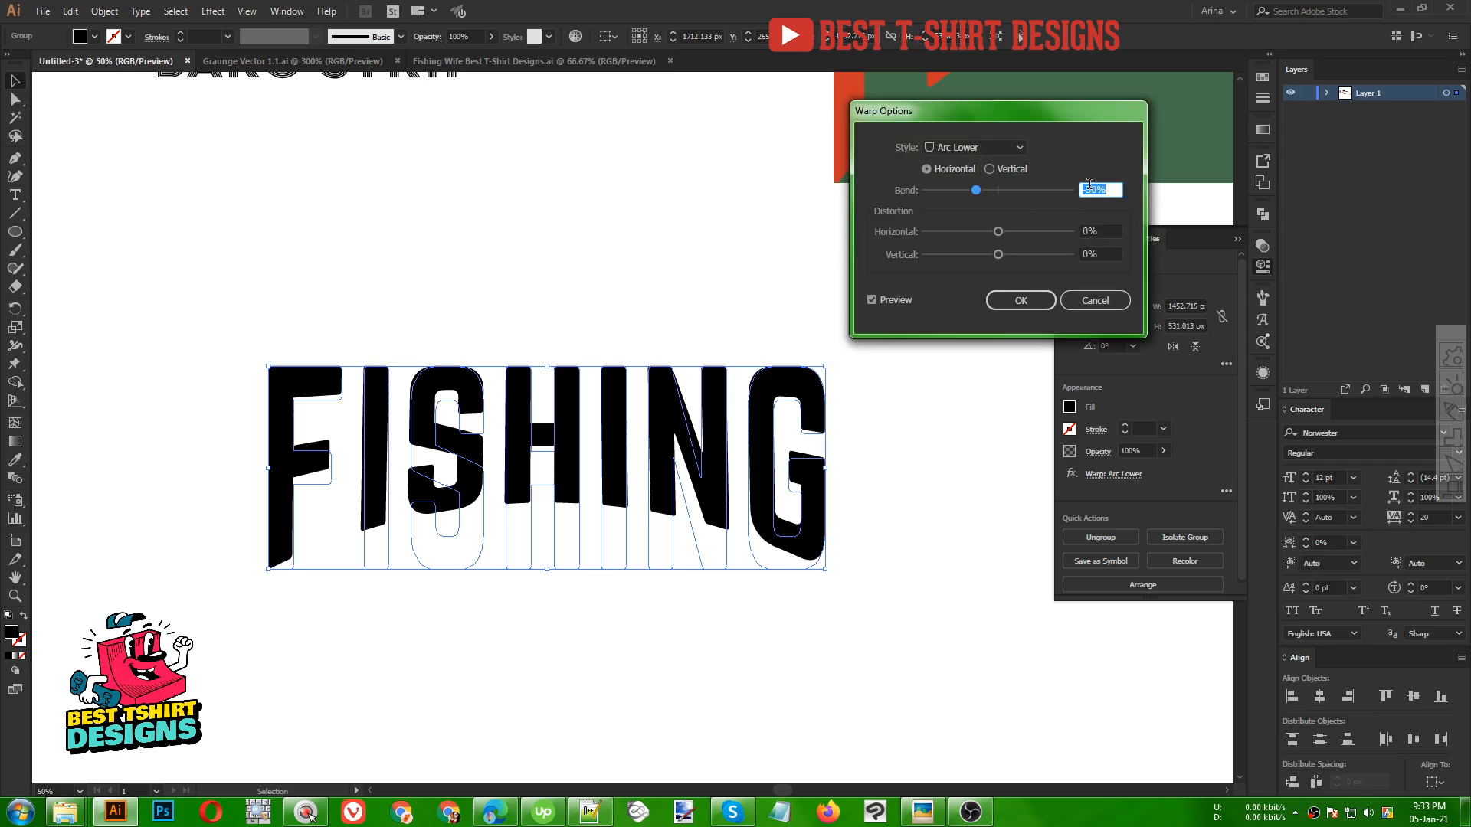
pyautogui.hotkey('shift', 'Down')
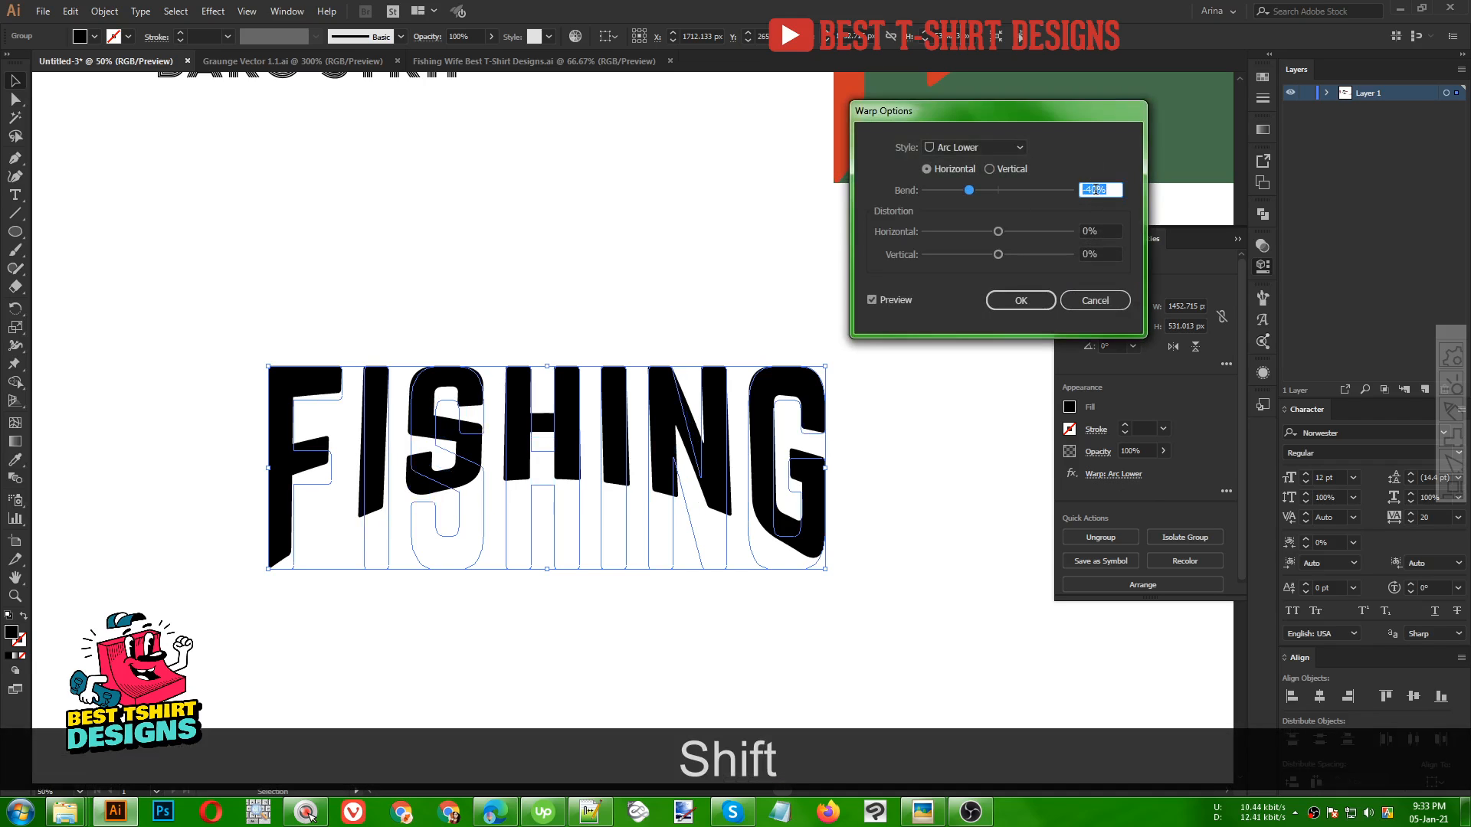
pyautogui.click(1023, 301)
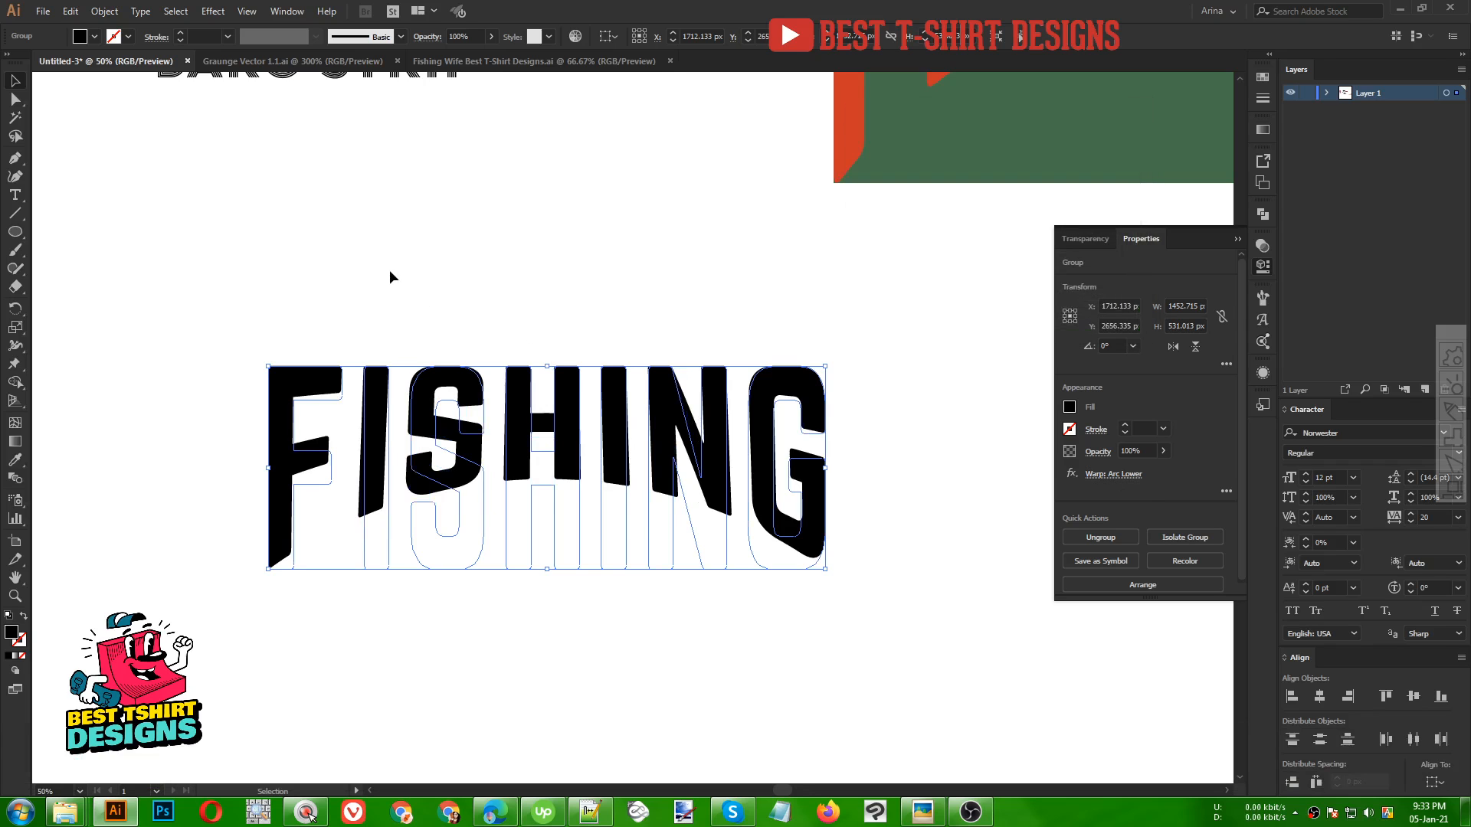
# Expand the warp appearance of the FISHING lettering into plain shapes
pyautogui.keyDown('alt'); pyautogui.scroll(-1, 391, 275); pyautogui.keyUp('alt')
pyautogui.scroll(2, 394, 281)
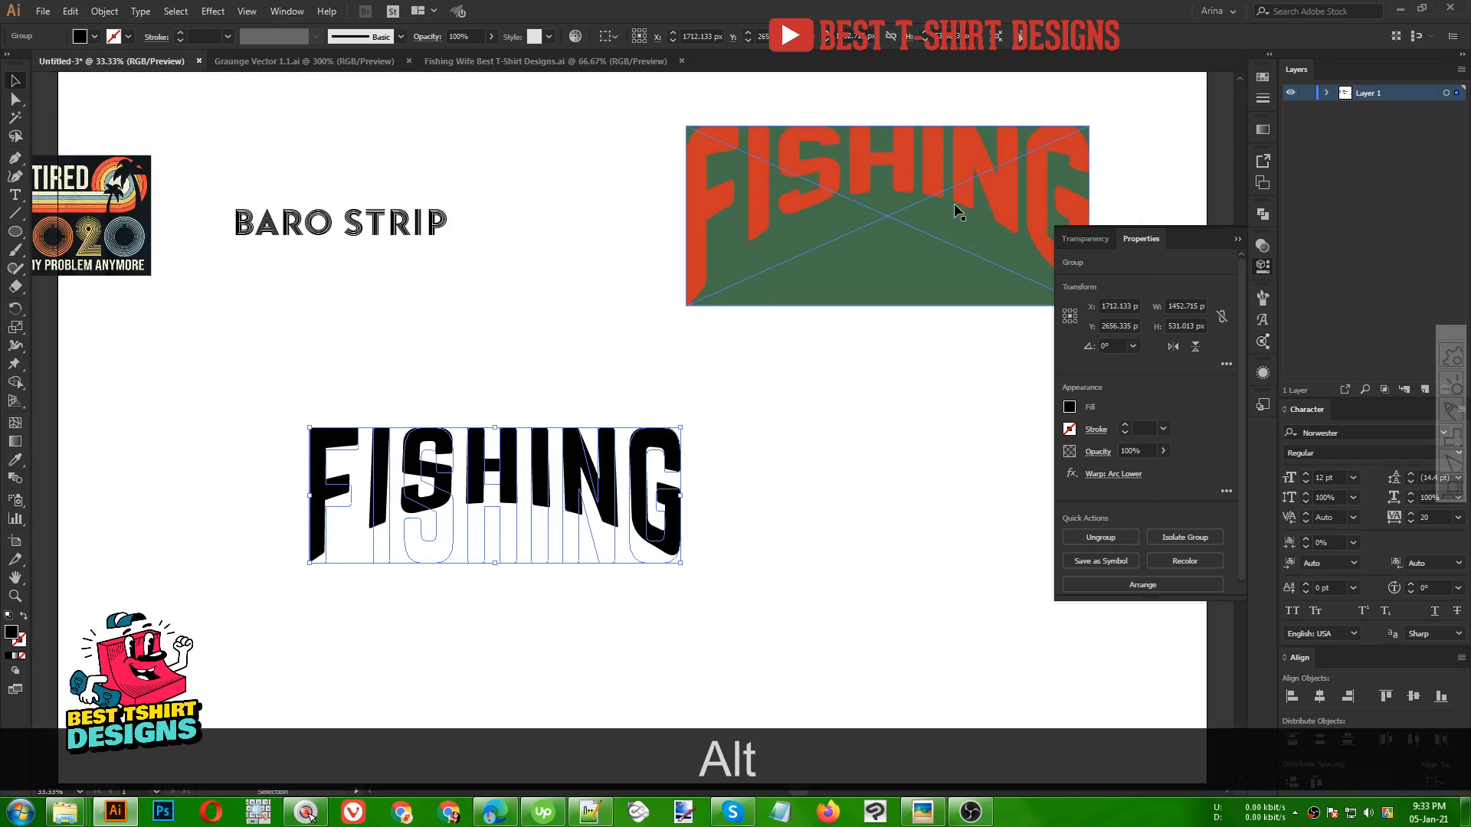
pyautogui.click(105, 12)
pyautogui.click(164, 194)
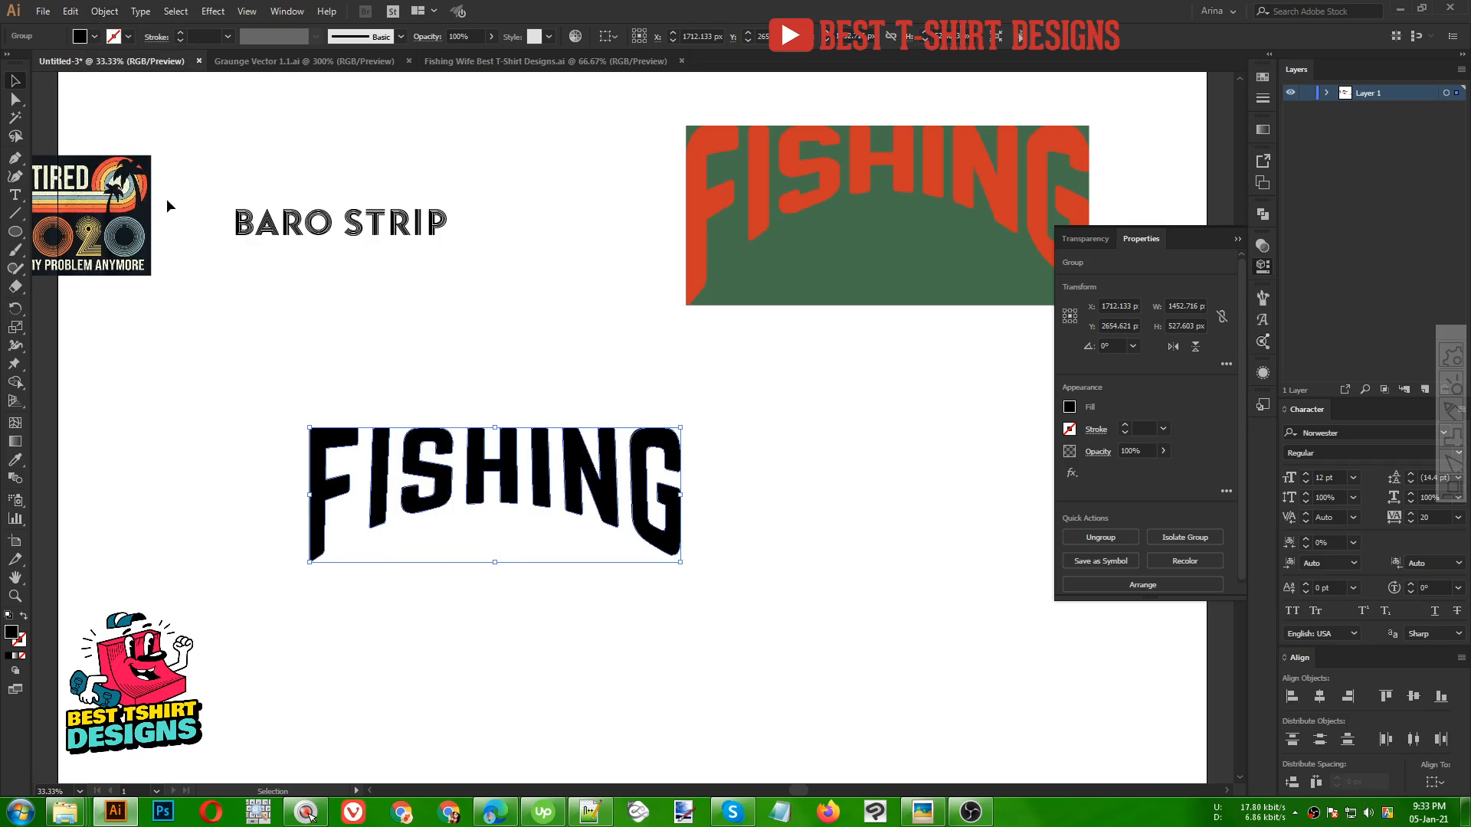
# Move the FISHING reference banner left above the lettering
pyautogui.click(438, 347)
pyautogui.moveTo(748, 291); pyautogui.dragTo(554, 300)
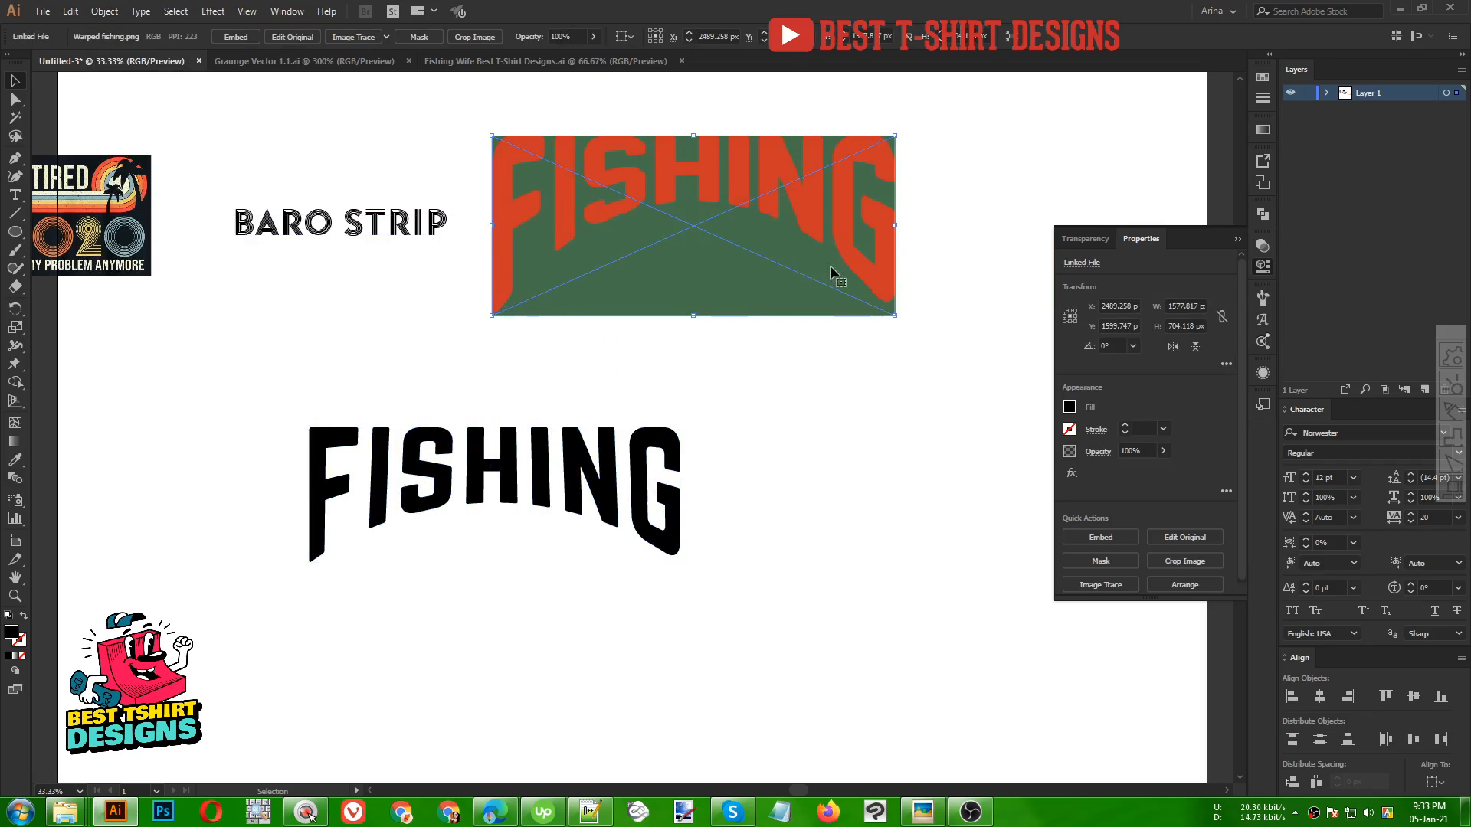
pyautogui.click(519, 388)
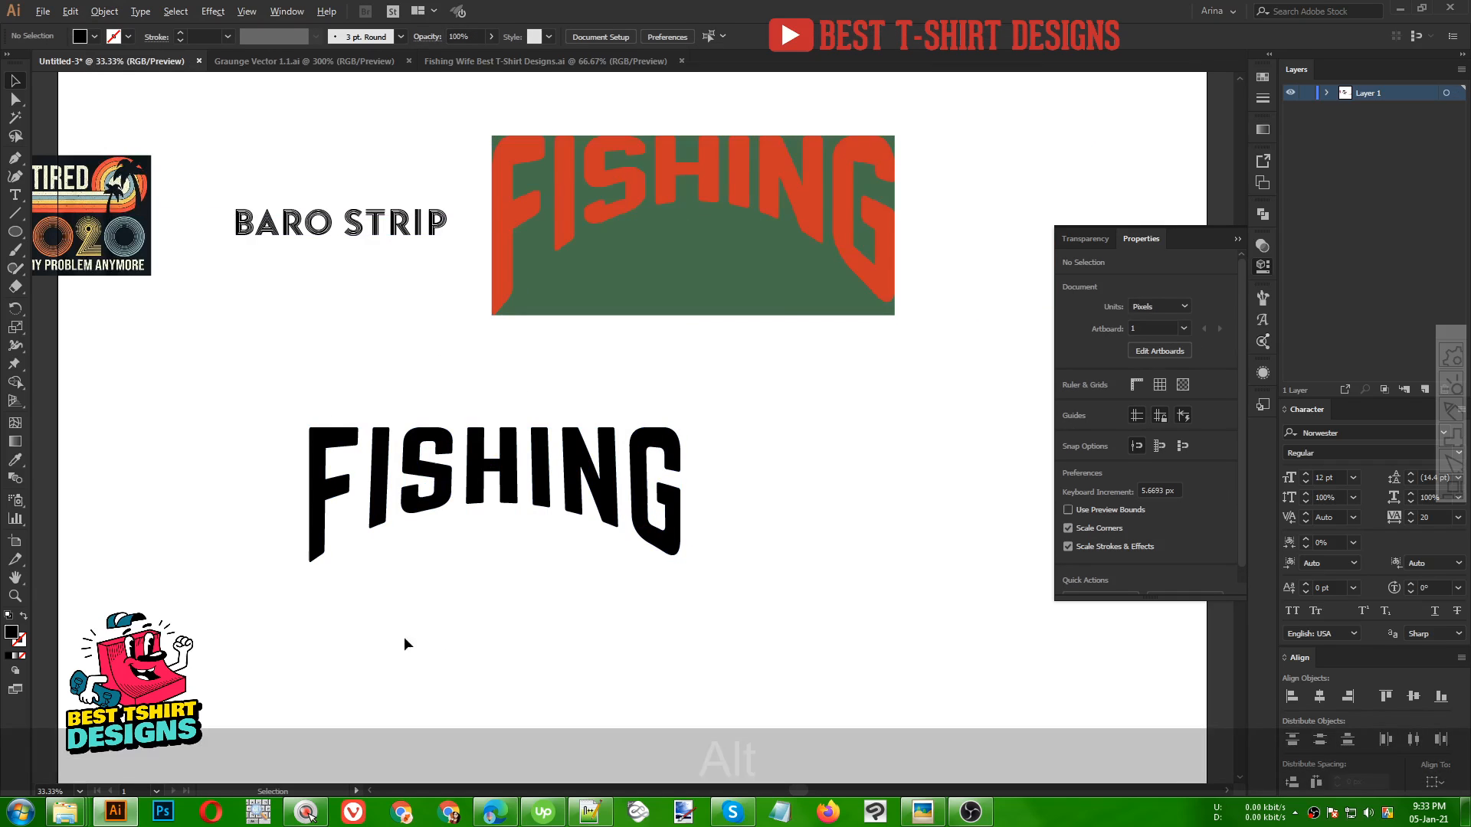
# Show the rulers and place a horizontal guide just below the lettering's lowest point
pyautogui.scroll(1, 405, 639)
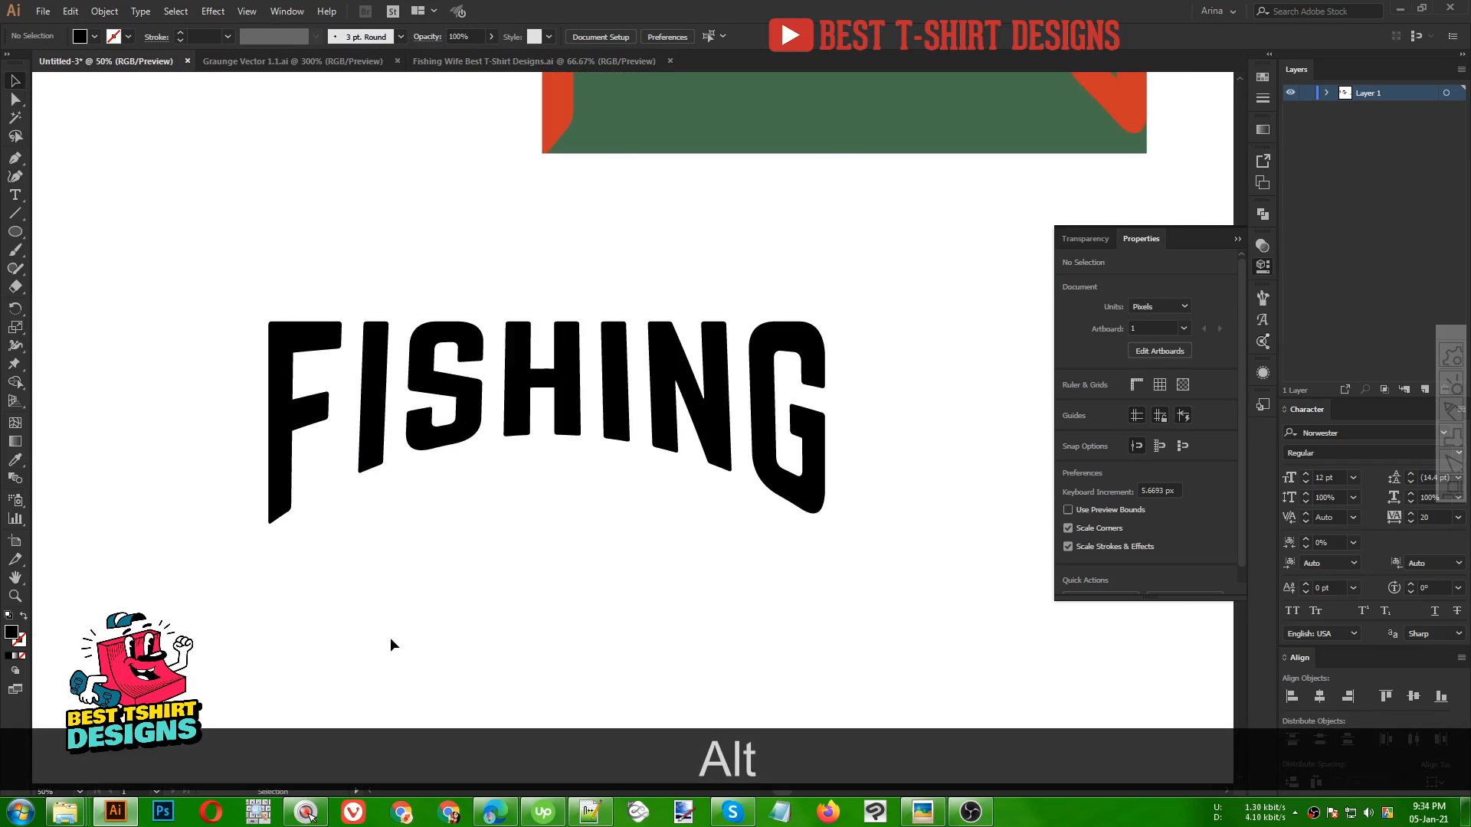
pyautogui.press('a')
pyautogui.moveTo(321, 565); pyautogui.dragTo(233, 443)
pyautogui.press('v')
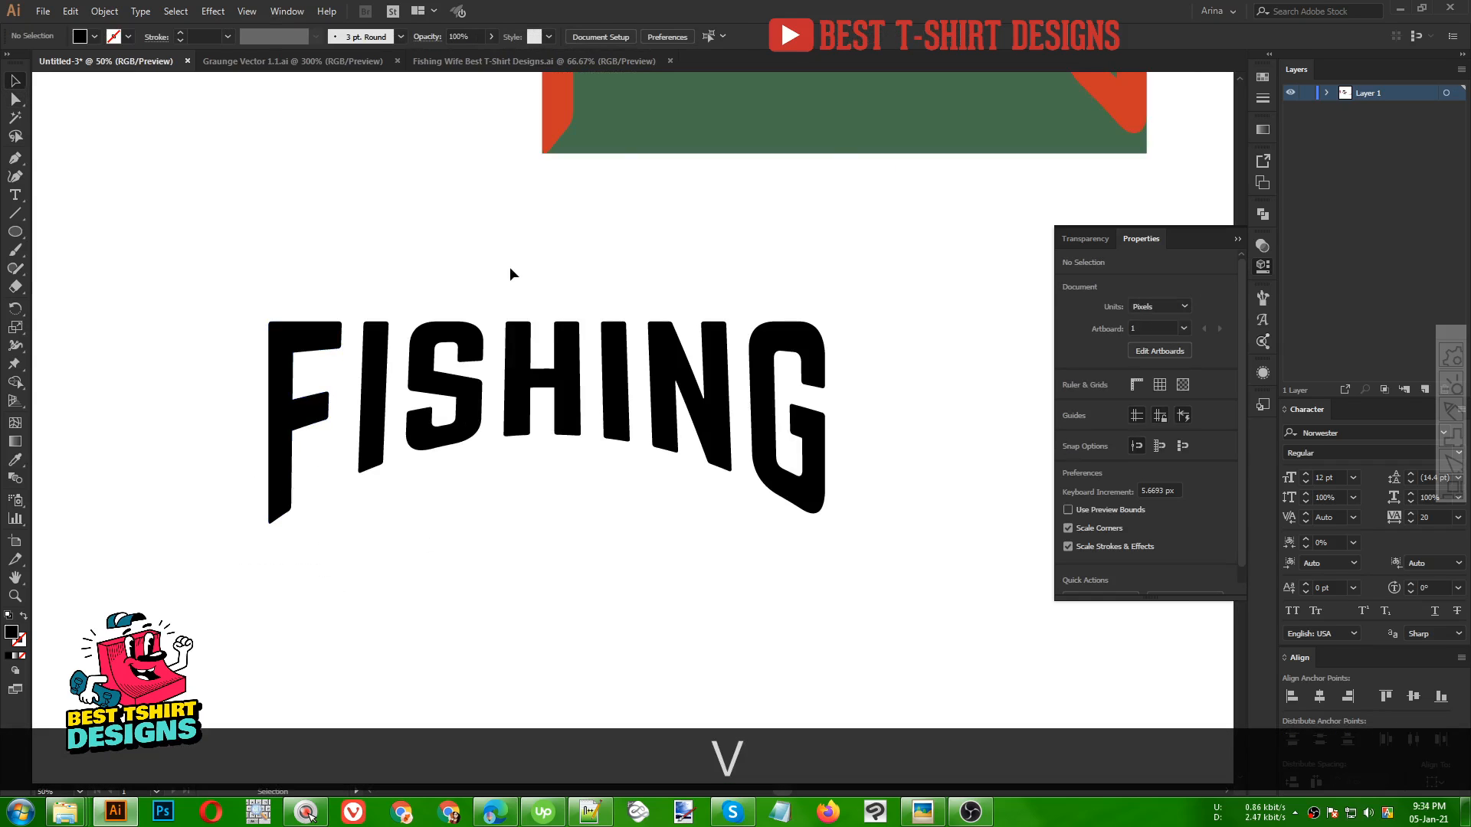
pyautogui.hotkey('ctrl', 'r')
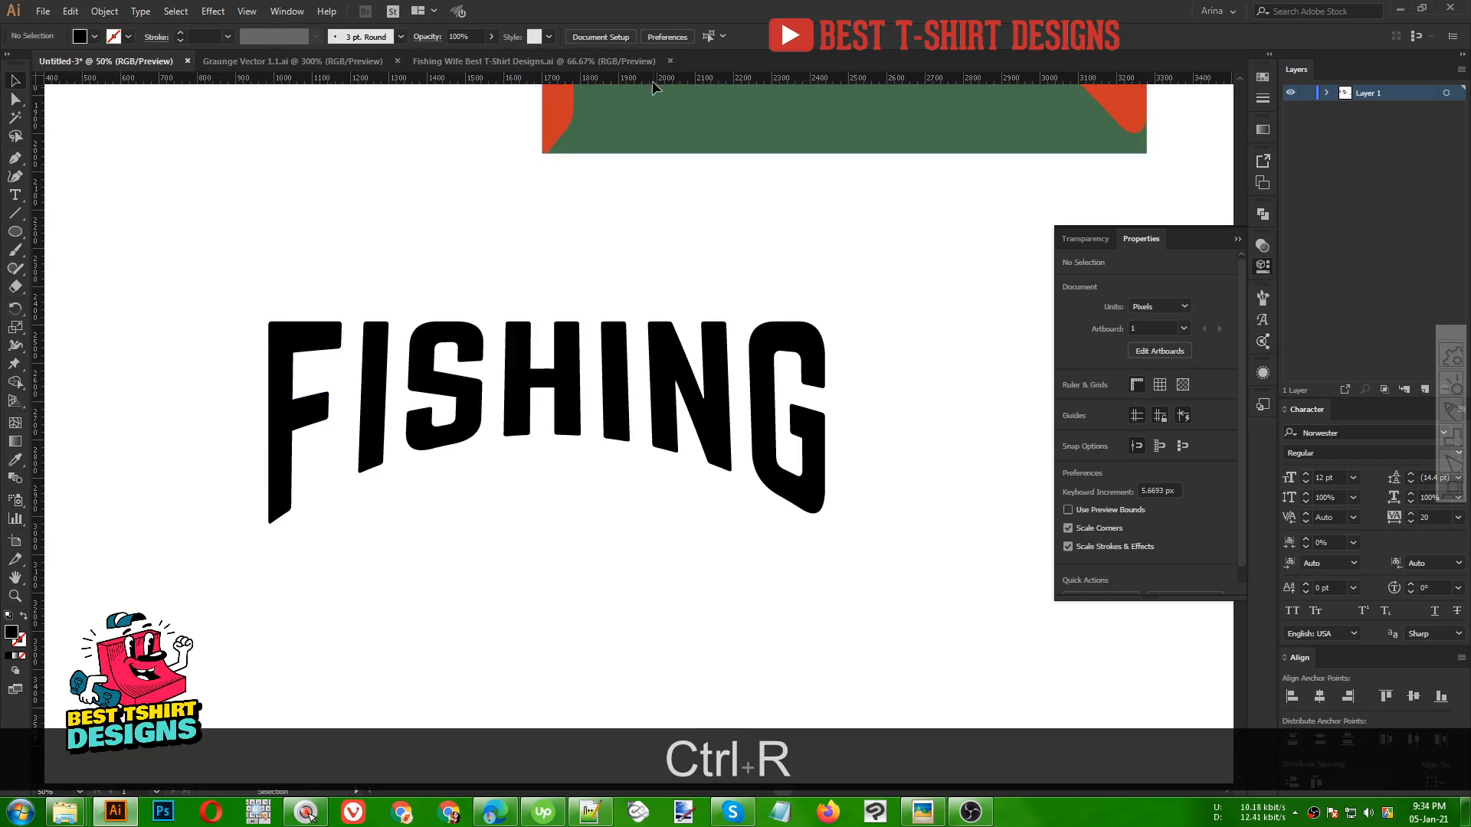
pyautogui.moveTo(651, 80); pyautogui.dragTo(618, 563)
pyautogui.click(469, 524)
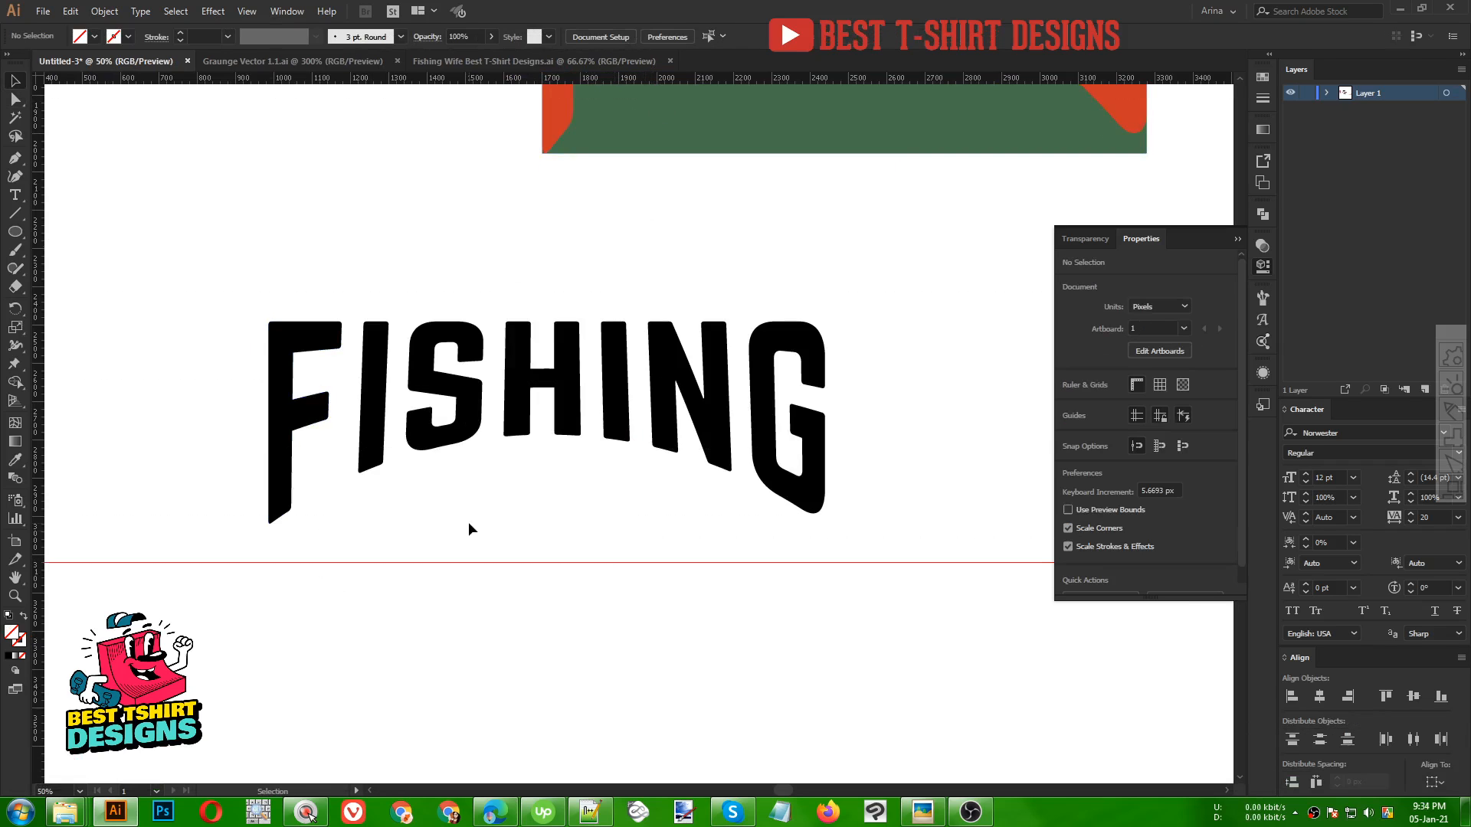
# Select the bottom anchors of the F and nudge them down to the guide
pyautogui.press('a')
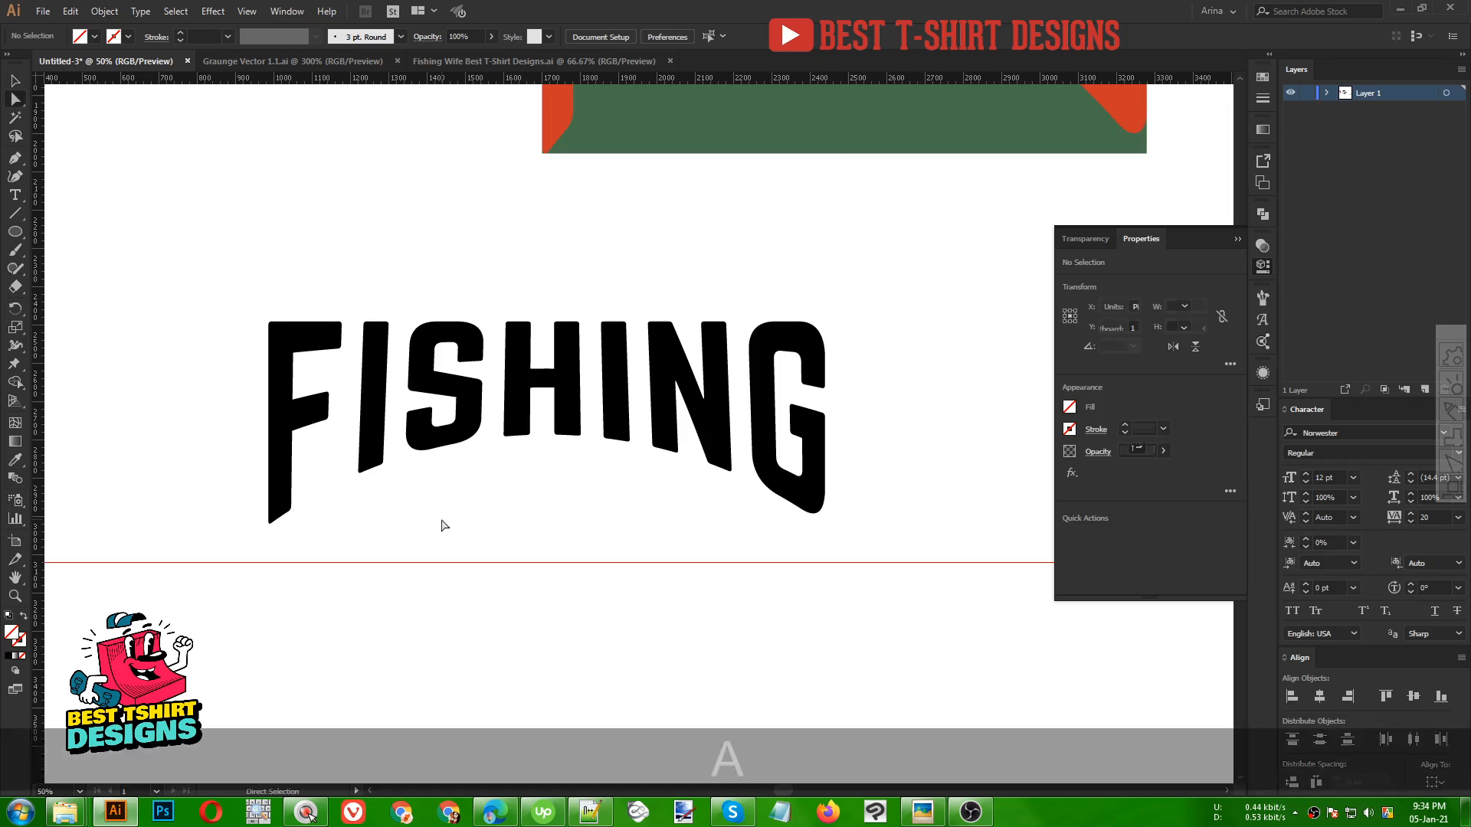
pyautogui.moveTo(319, 544); pyautogui.dragTo(217, 462)
pyautogui.press('Down')
pyautogui.press('Down')
pyautogui.press('Down')
pyautogui.press('Down')
pyautogui.press('Down')
pyautogui.press('Down')
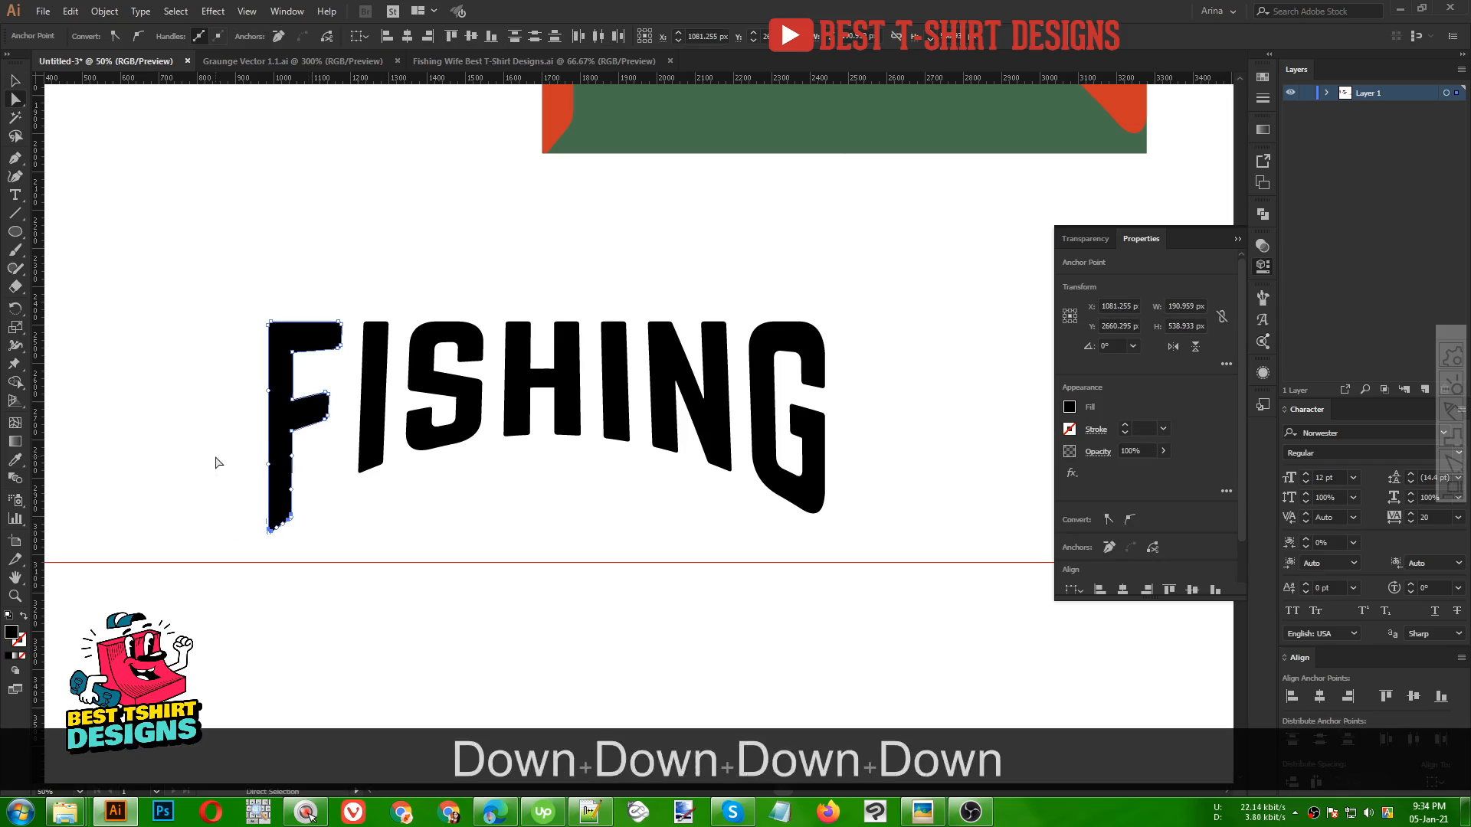
pyautogui.press('Down')
pyautogui.press('Down')
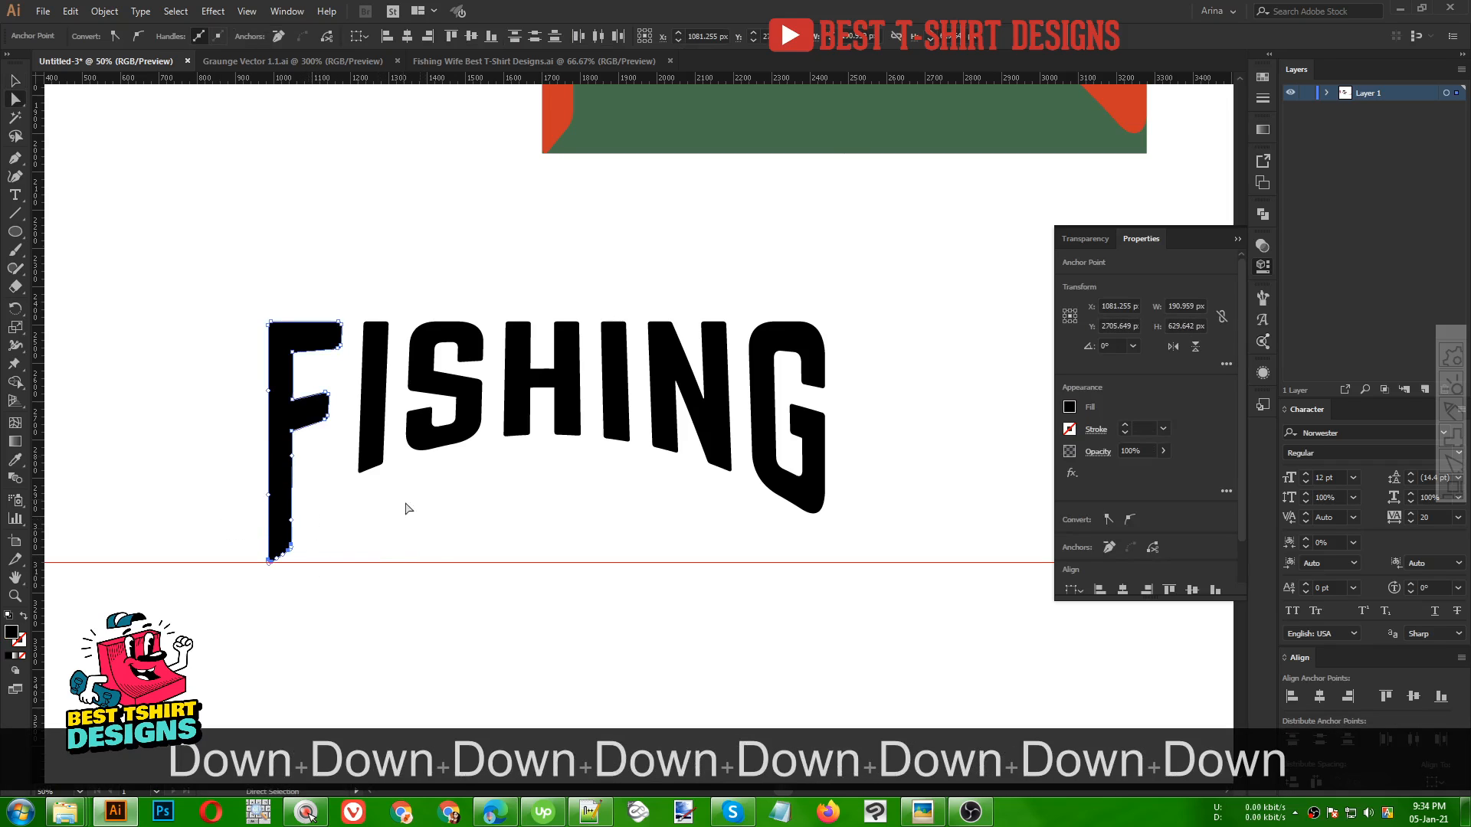
# Select the bottom anchors of the G and nudge them down to the guide
pyautogui.moveTo(841, 537); pyautogui.dragTo(742, 401)
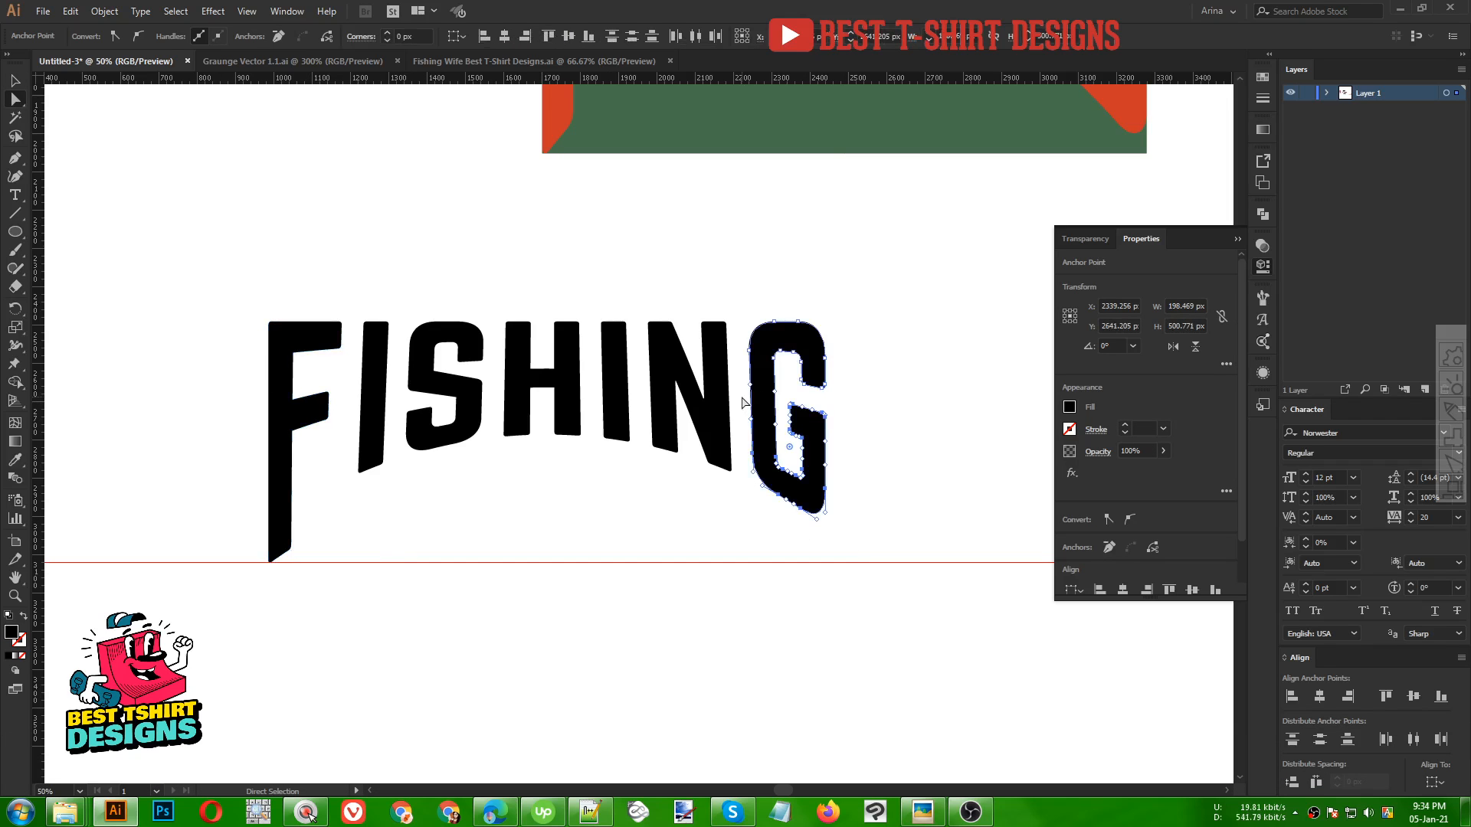
pyautogui.press('Down')
pyautogui.press('Down')
pyautogui.press('Down')
pyautogui.press('Down')
pyautogui.press('Down')
pyautogui.press('Down')
pyautogui.press('Down')
pyautogui.press('Down')
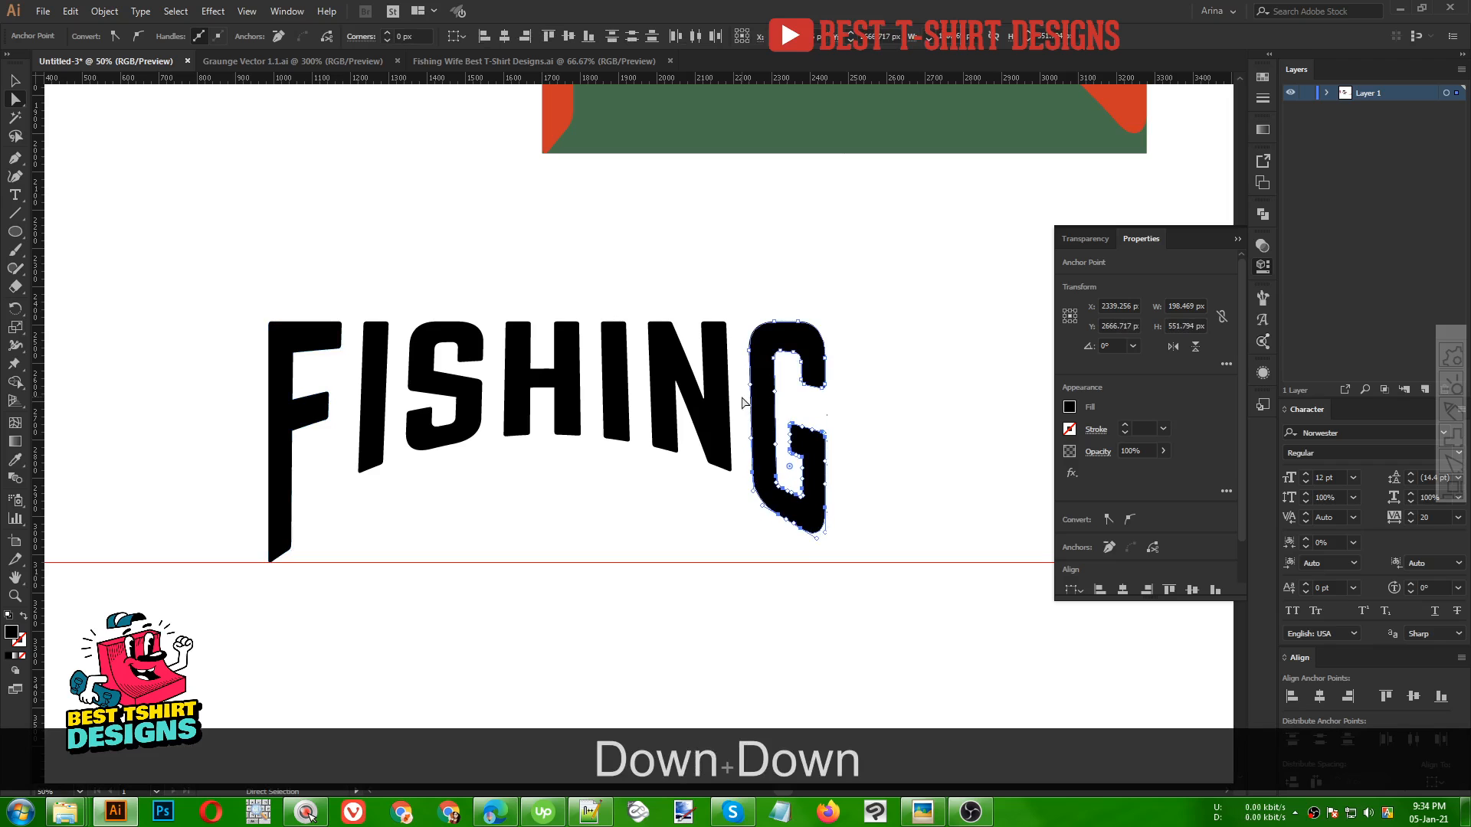
pyautogui.press('Down')
pyautogui.press('Down')
pyautogui.press('Down')
pyautogui.press('Down')
pyautogui.press('Down')
pyautogui.press('Down')
pyautogui.press('Down')
pyautogui.press('Down')
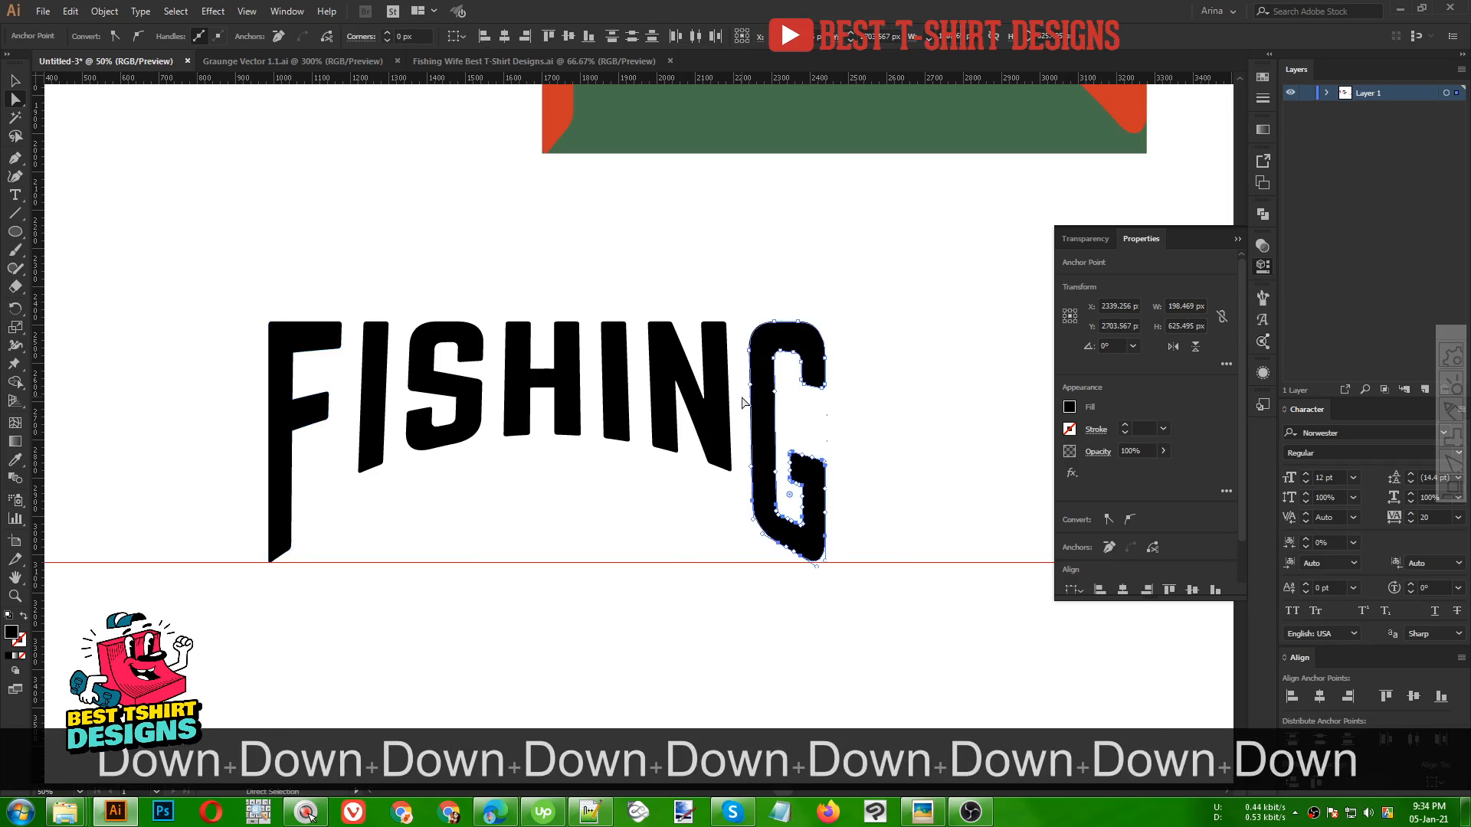
pyautogui.press('v')
pyautogui.click(619, 504)
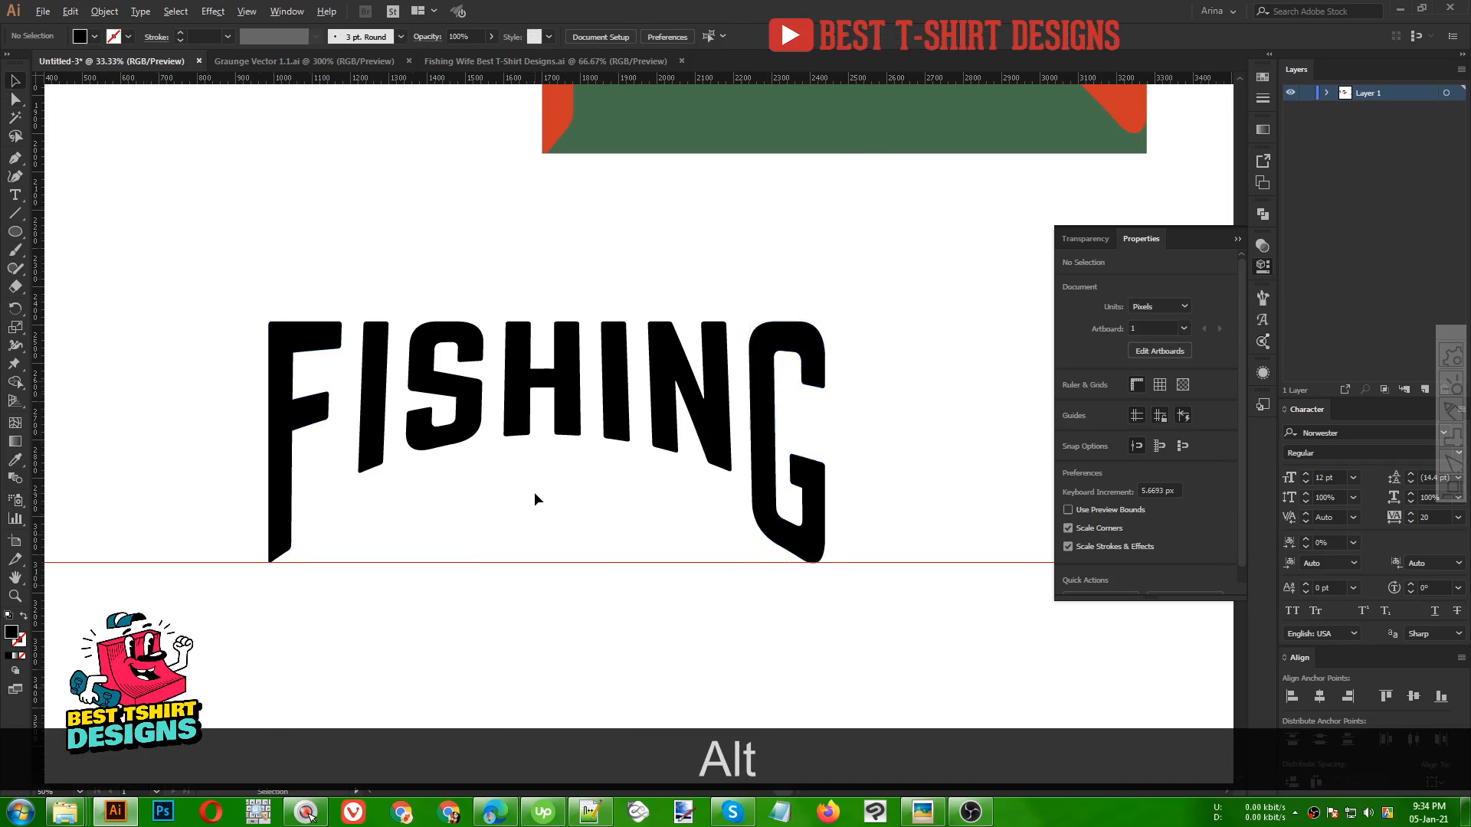
pyautogui.keyDown('alt'); pyautogui.scroll(-1, 534, 491); pyautogui.keyUp('alt')
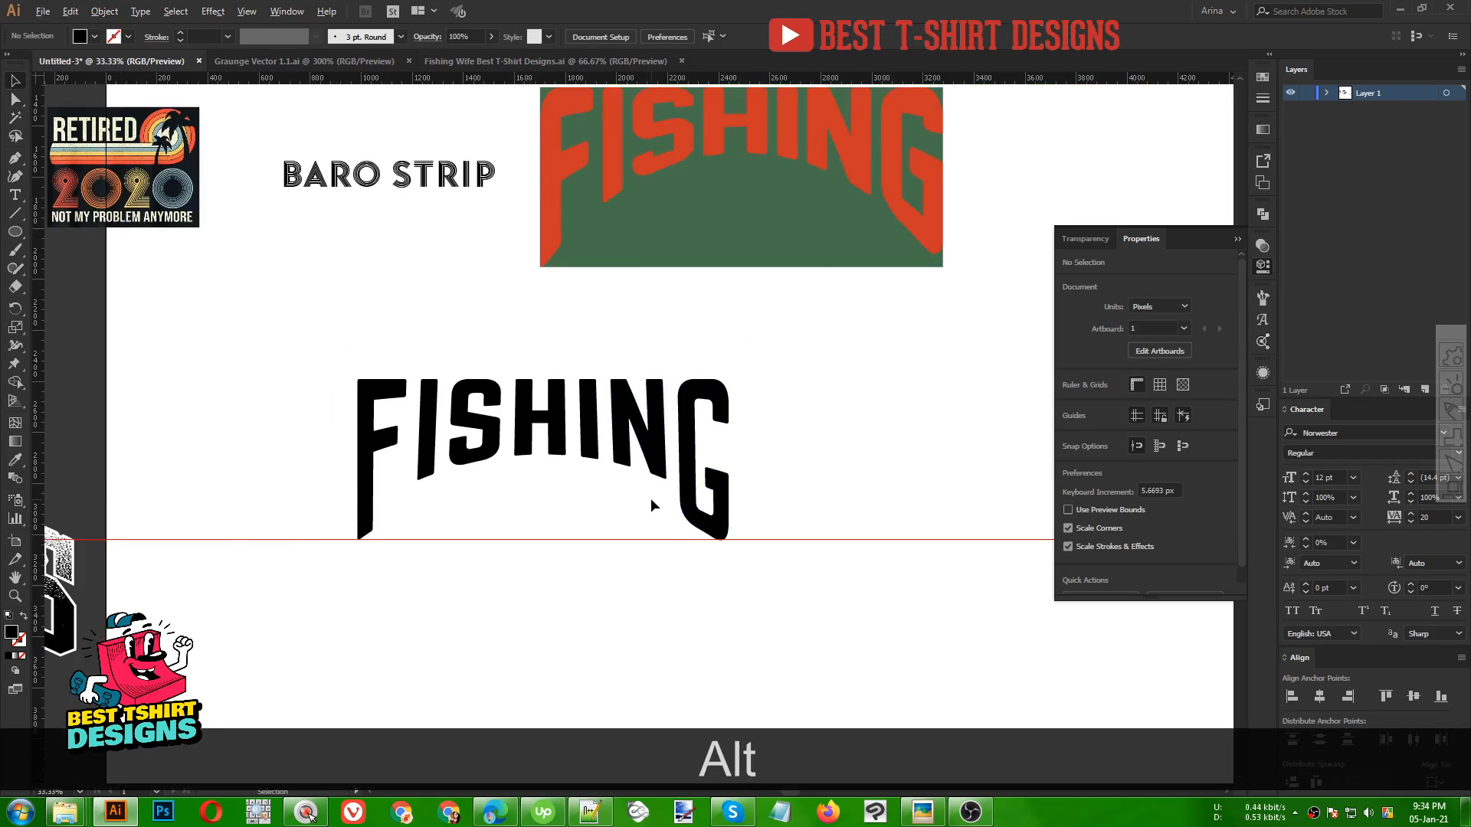
# Select the bottom anchors of the N and nudge them down toward the guide
pyautogui.keyDown('alt'); pyautogui.scroll(1, 650, 498); pyautogui.keyUp('alt')
pyautogui.press('a')
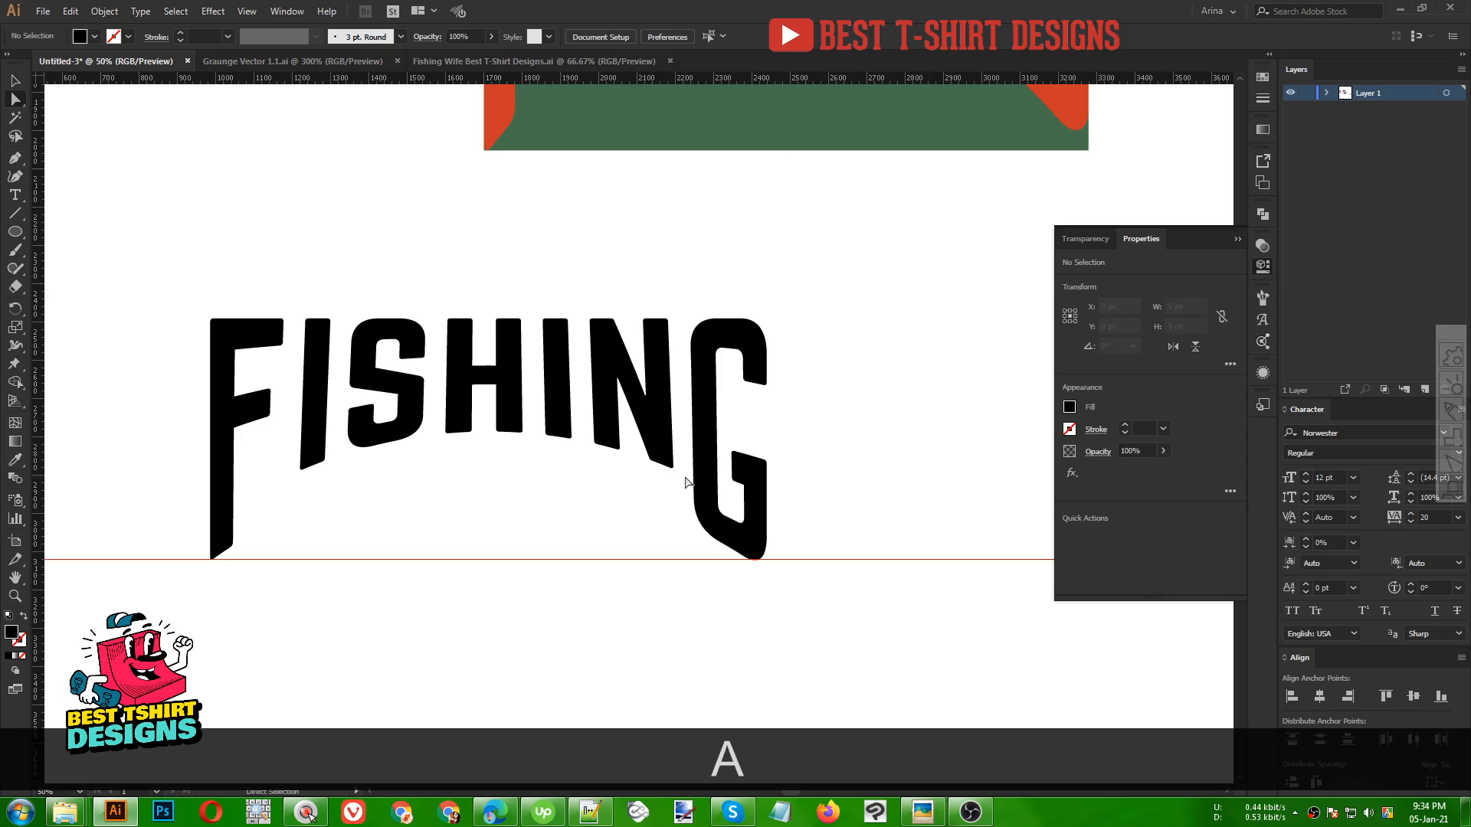
pyautogui.moveTo(684, 482); pyautogui.dragTo(626, 412)
pyautogui.press('Down')
pyautogui.press('Down')
pyautogui.press('Down')
pyautogui.press('Down')
pyautogui.press('Down')
pyautogui.press('Down')
pyautogui.press('Down')
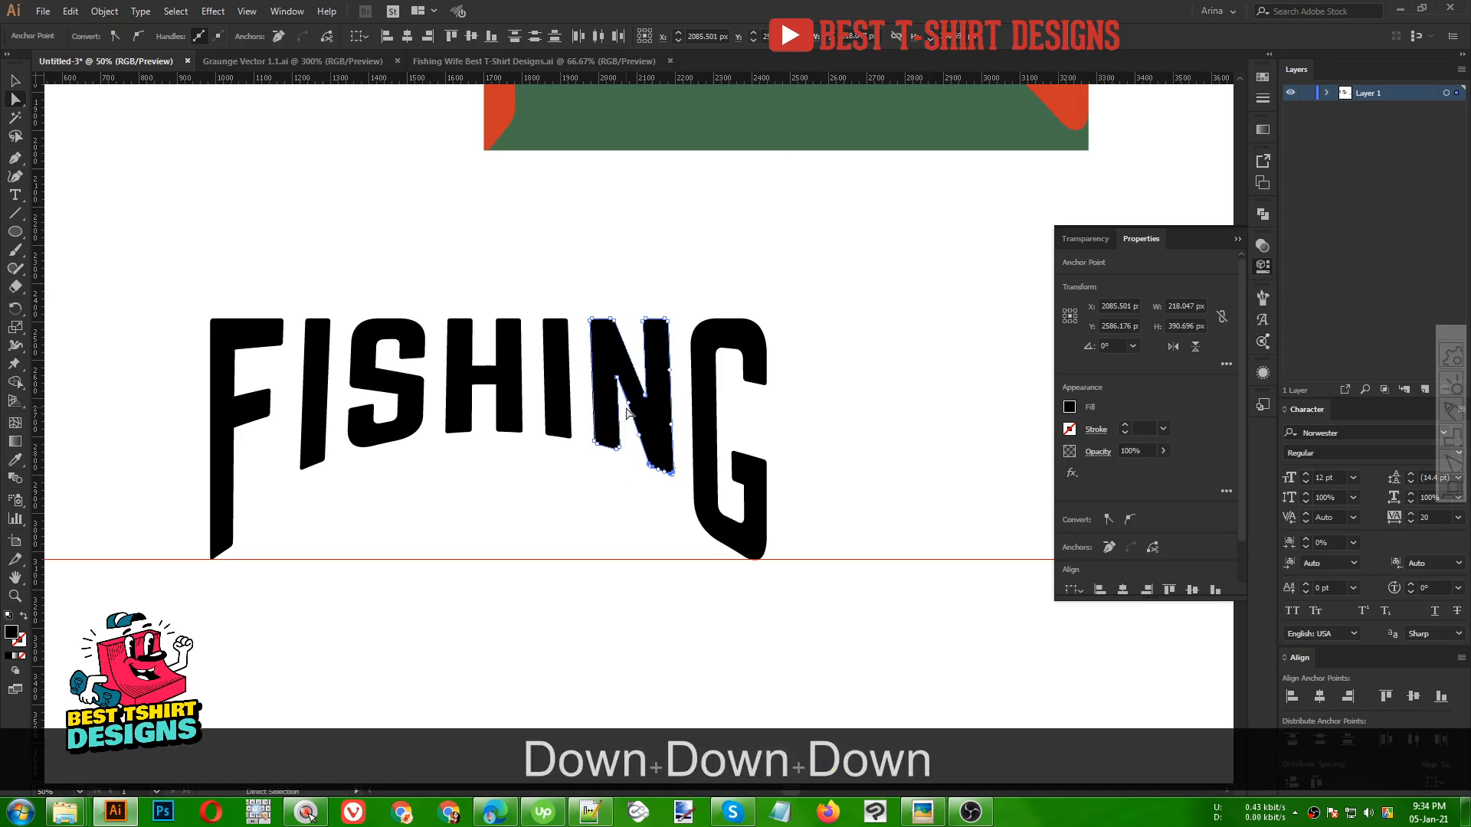
pyautogui.press('Down')
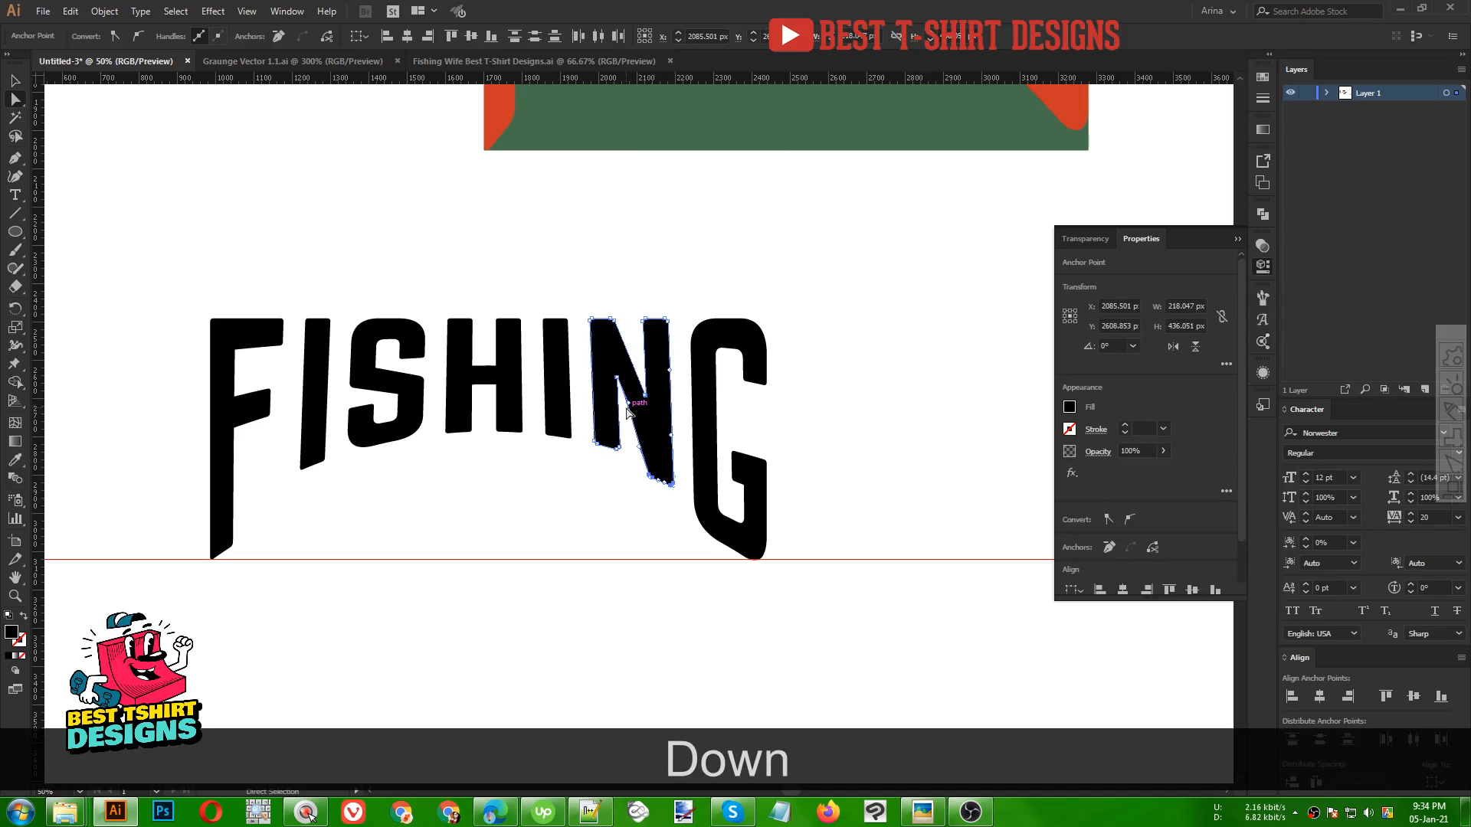
pyautogui.moveTo(613, 464); pyautogui.dragTo(581, 431)
pyautogui.press('Down')
pyautogui.press('Down')
pyautogui.press('Down')
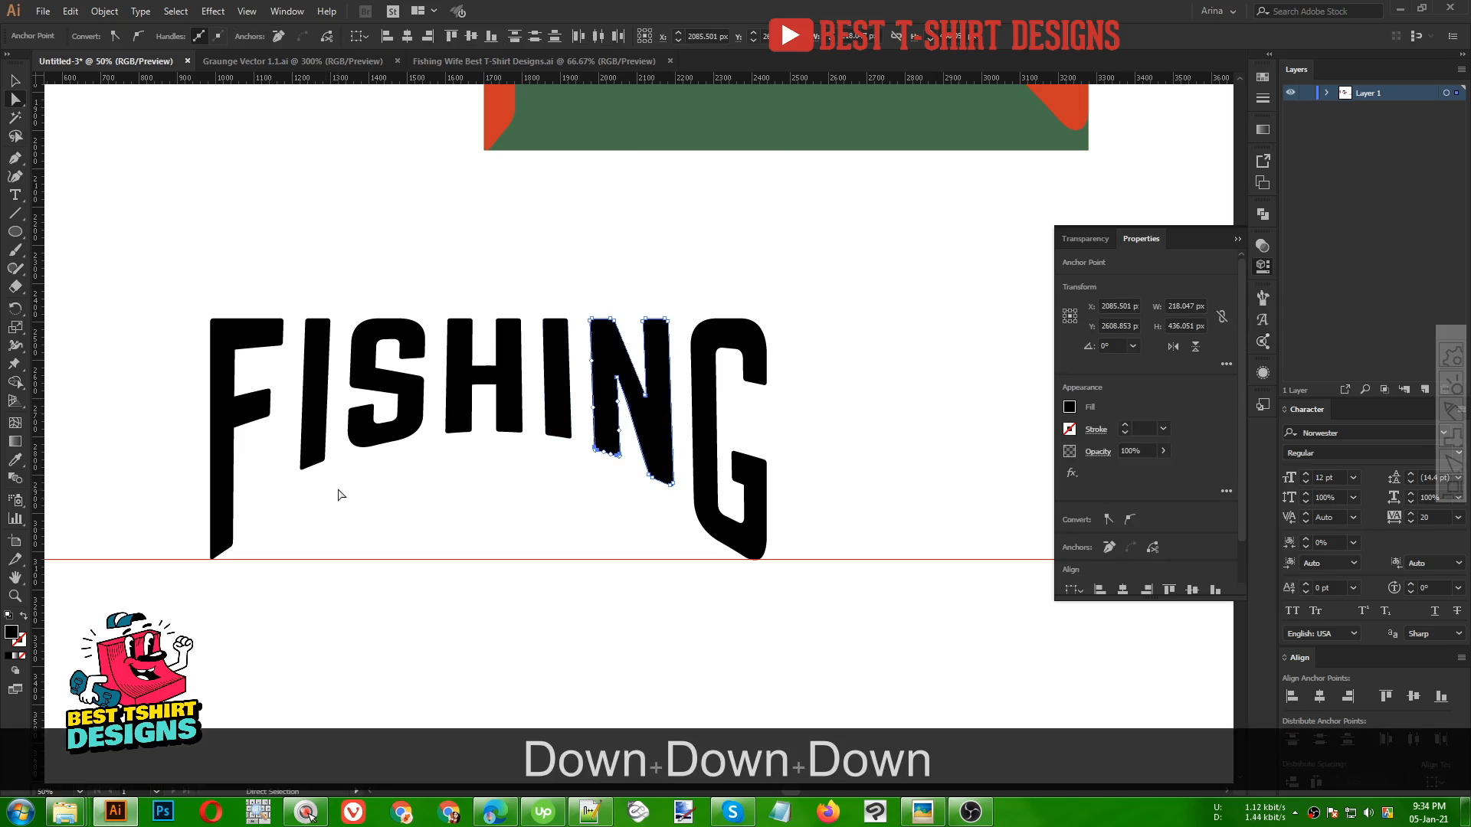
# Select the bottom anchors of the I and nudge them down to follow the arch
pyautogui.moveTo(340, 492); pyautogui.dragTo(281, 450)
pyautogui.press('Down')
pyautogui.press('Down')
pyautogui.press('Down')
pyautogui.press('Down')
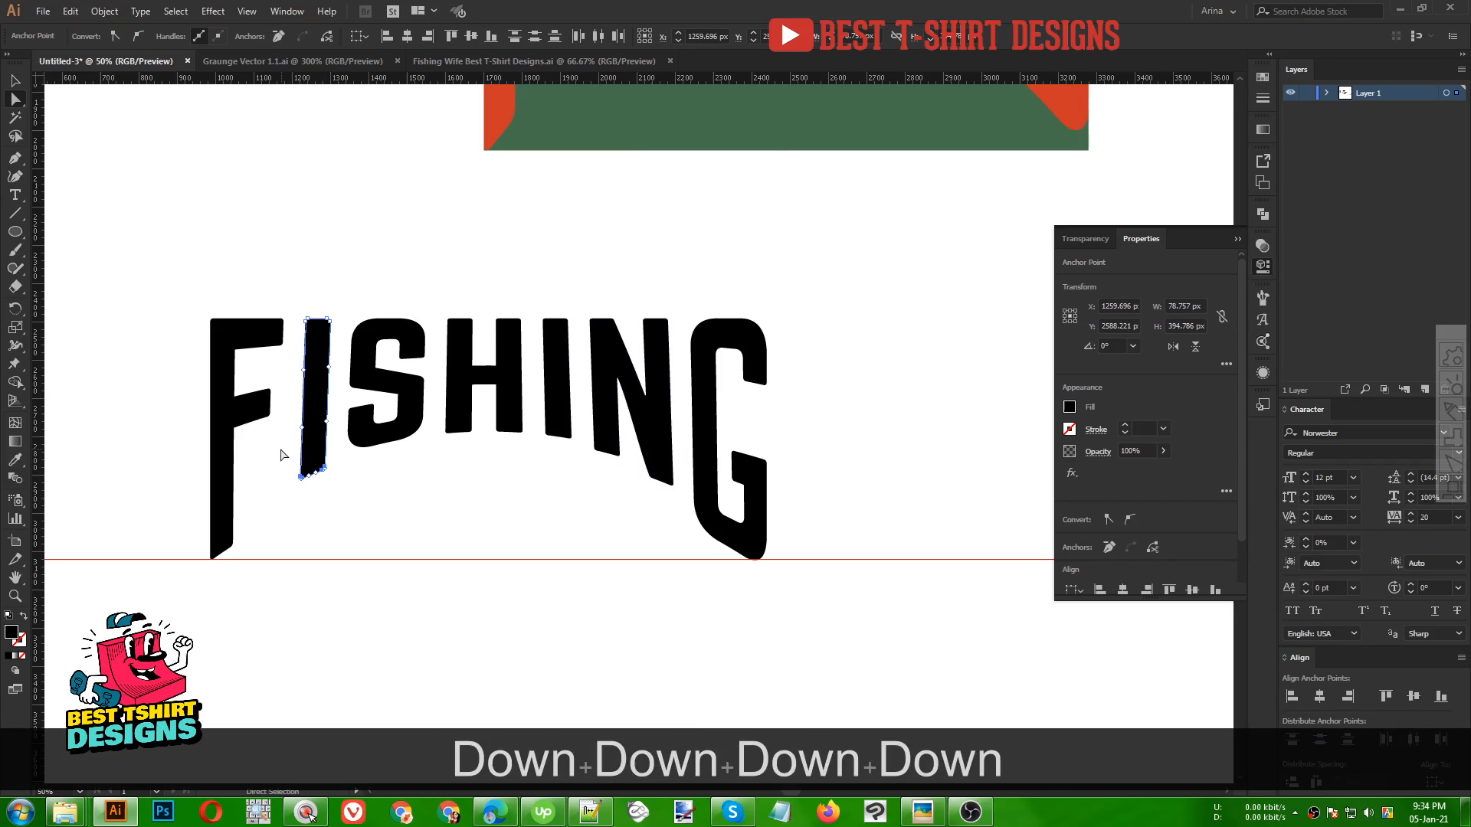
pyautogui.press('Down')
pyautogui.press('Down')
pyautogui.press('Down')
pyautogui.press('Down')
pyautogui.press('Down')
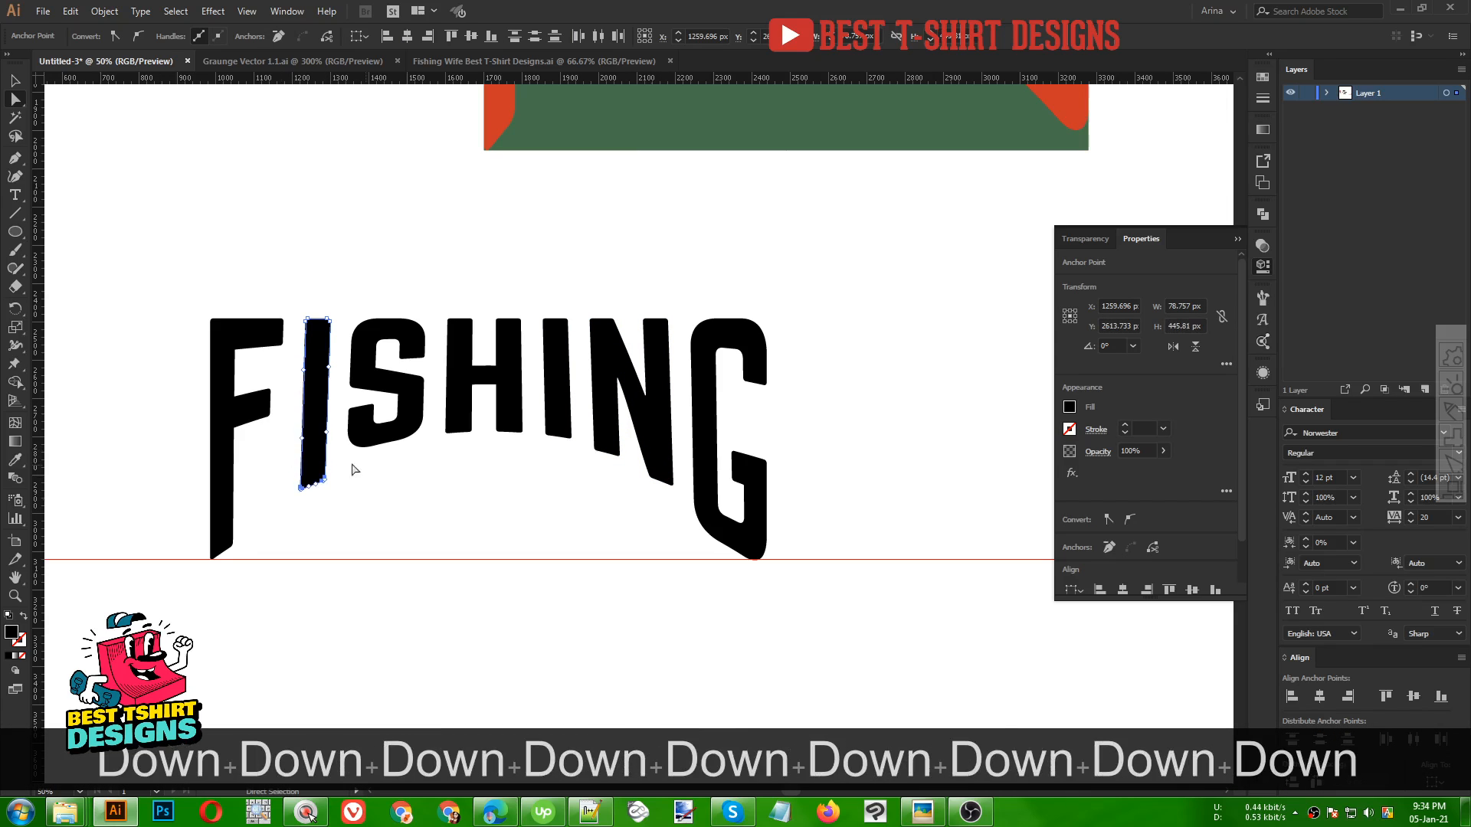
# Select the bottom anchors of the S and nudge them down slightly
pyautogui.moveTo(434, 473); pyautogui.dragTo(340, 405)
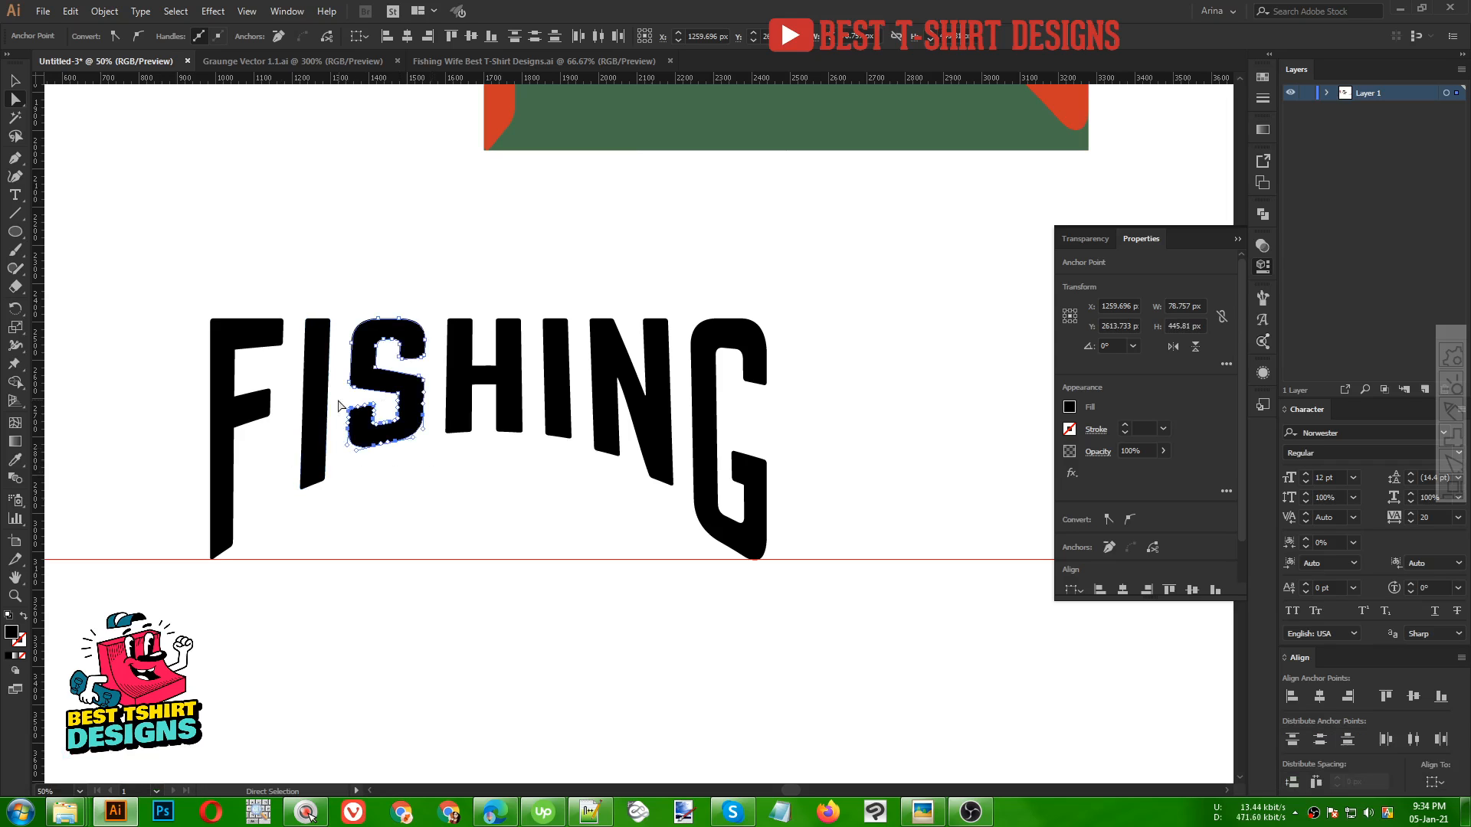
pyautogui.press('Down')
pyautogui.press('Down')
pyautogui.press('Down')
pyautogui.press('Down')
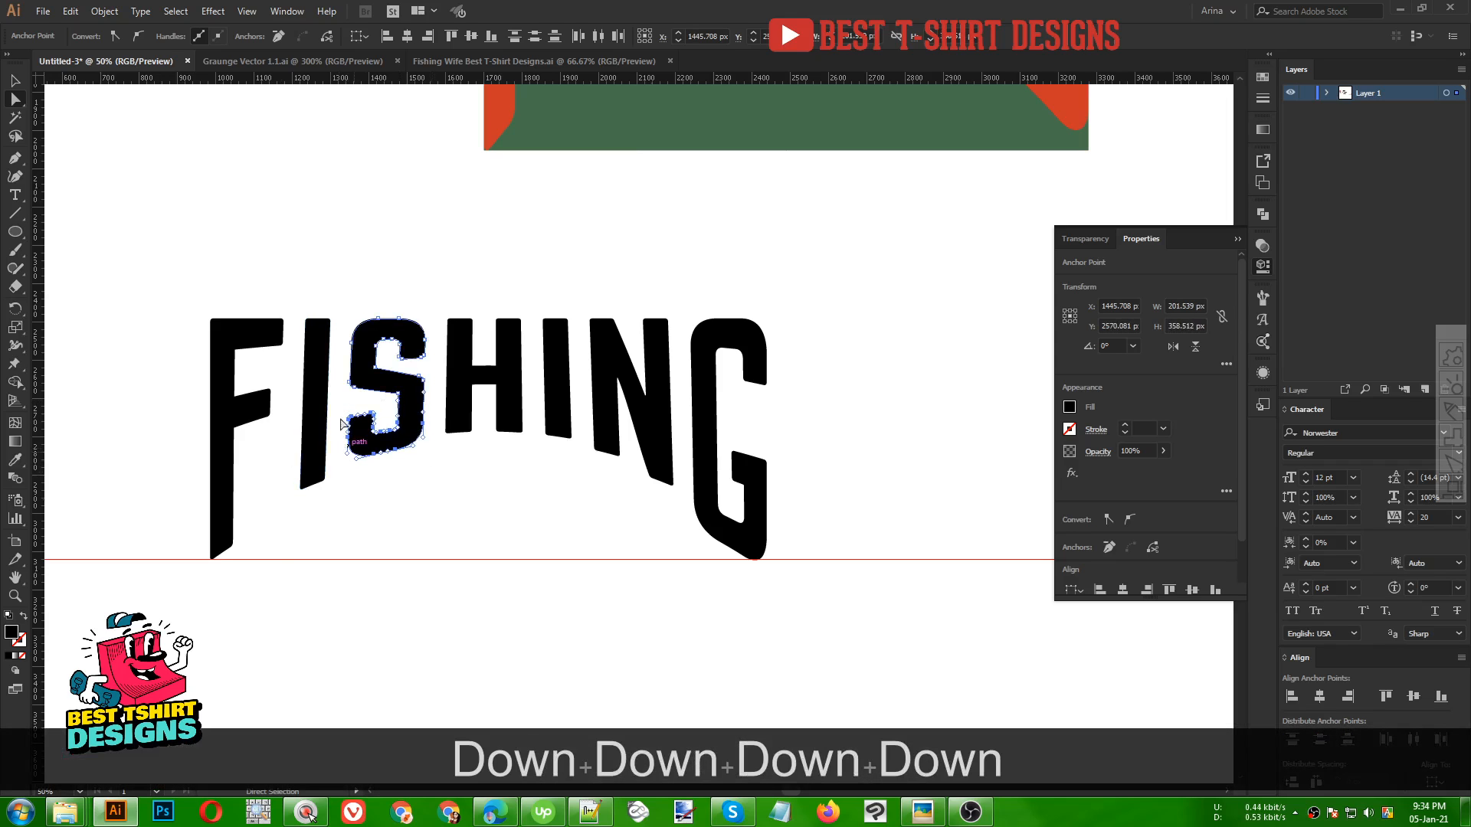
# Select the horizontal guide below the lettering and delete it
pyautogui.click(378, 499)
pyautogui.scroll(-1, 535, 486)
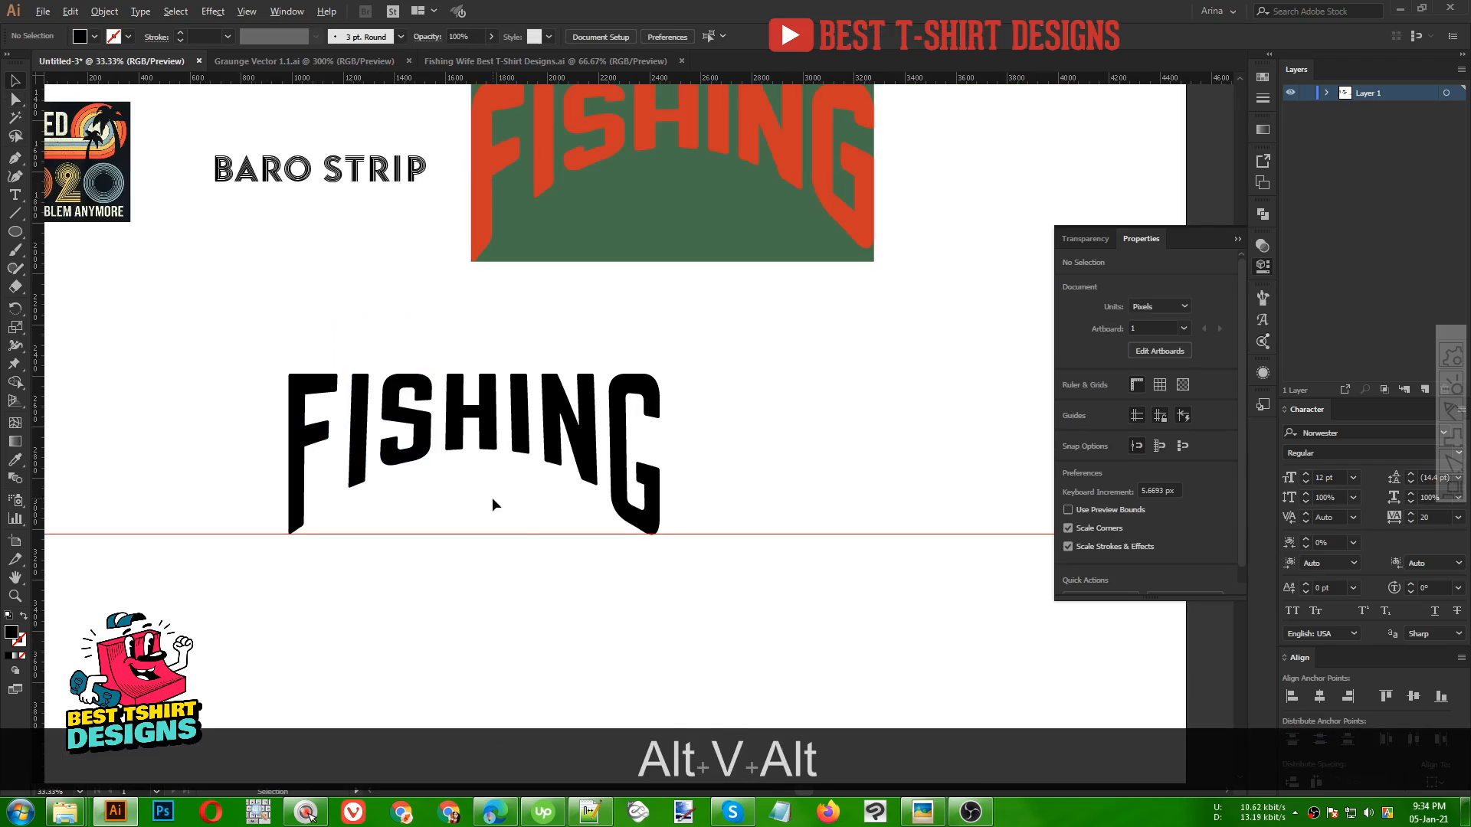
pyautogui.scroll(-1, 492, 498)
pyautogui.moveTo(697, 473); pyautogui.dragTo(747, 596)
pyautogui.press('Delete')
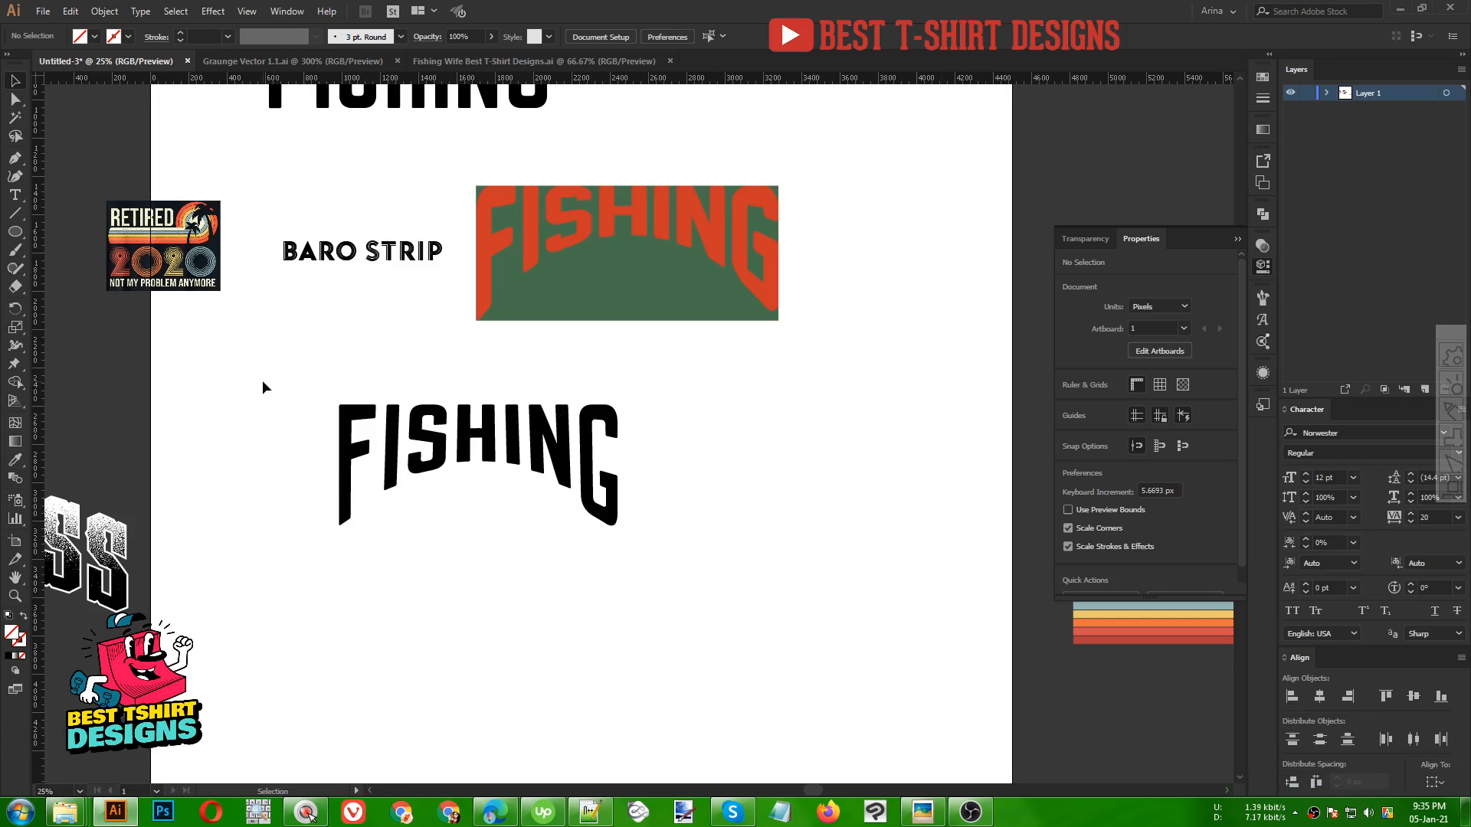
# Move the warped FISHING lettering to the right of the reference banner
pyautogui.moveTo(262, 380); pyautogui.dragTo(692, 613)
pyautogui.moveTo(557, 463); pyautogui.dragTo(895, 394)
pyautogui.click(513, 553)
# Move the straight FISHING text copy down below the reference banner
pyautogui.scroll(1, 509, 507)
pyautogui.scroll(1, 508, 513)
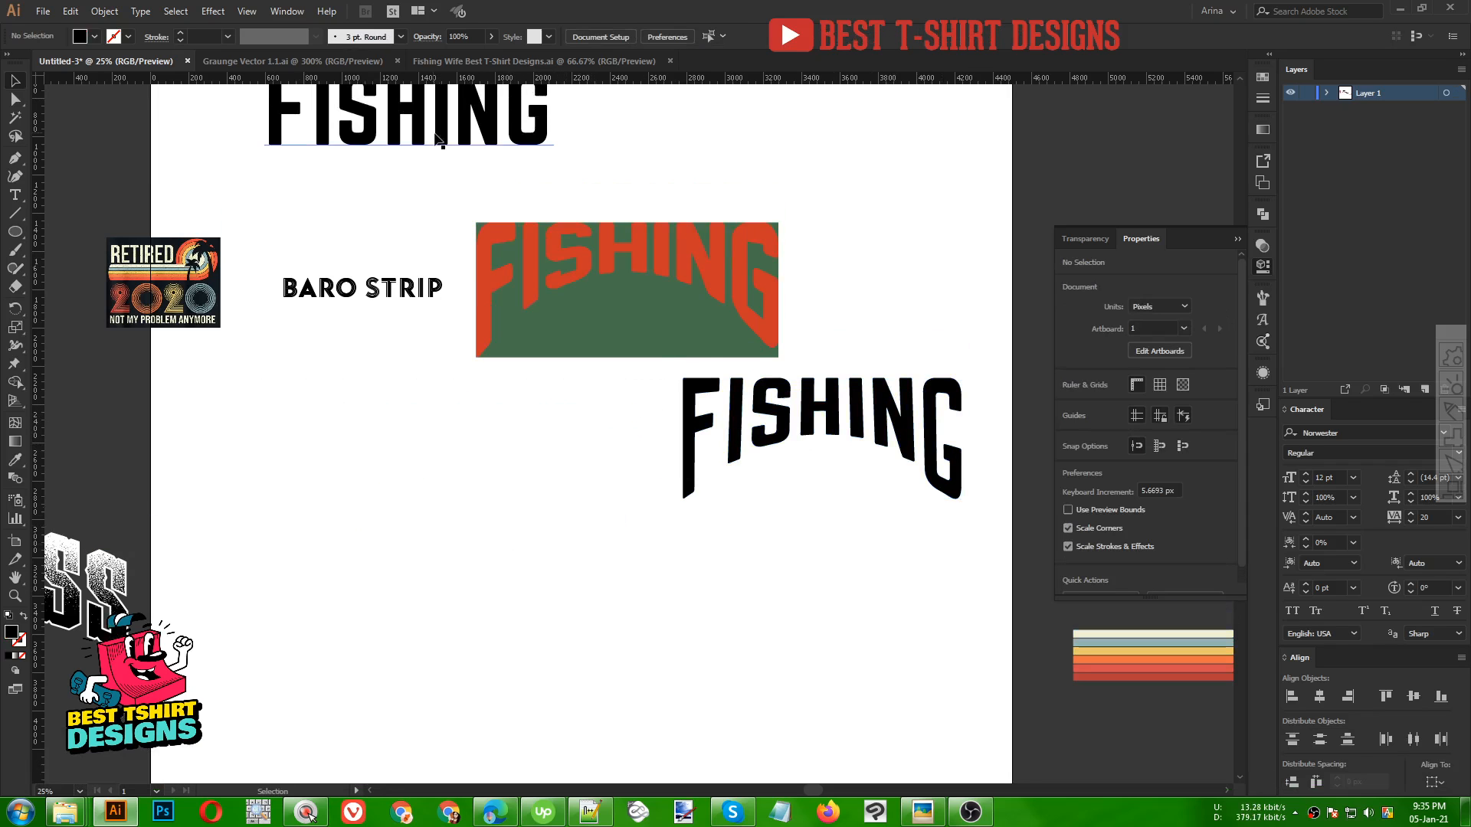
pyautogui.moveTo(433, 137); pyautogui.dragTo(509, 411)
pyautogui.rightClick(488, 452)
pyautogui.click(522, 561)
pyautogui.click(521, 561)
pyautogui.click(506, 564)
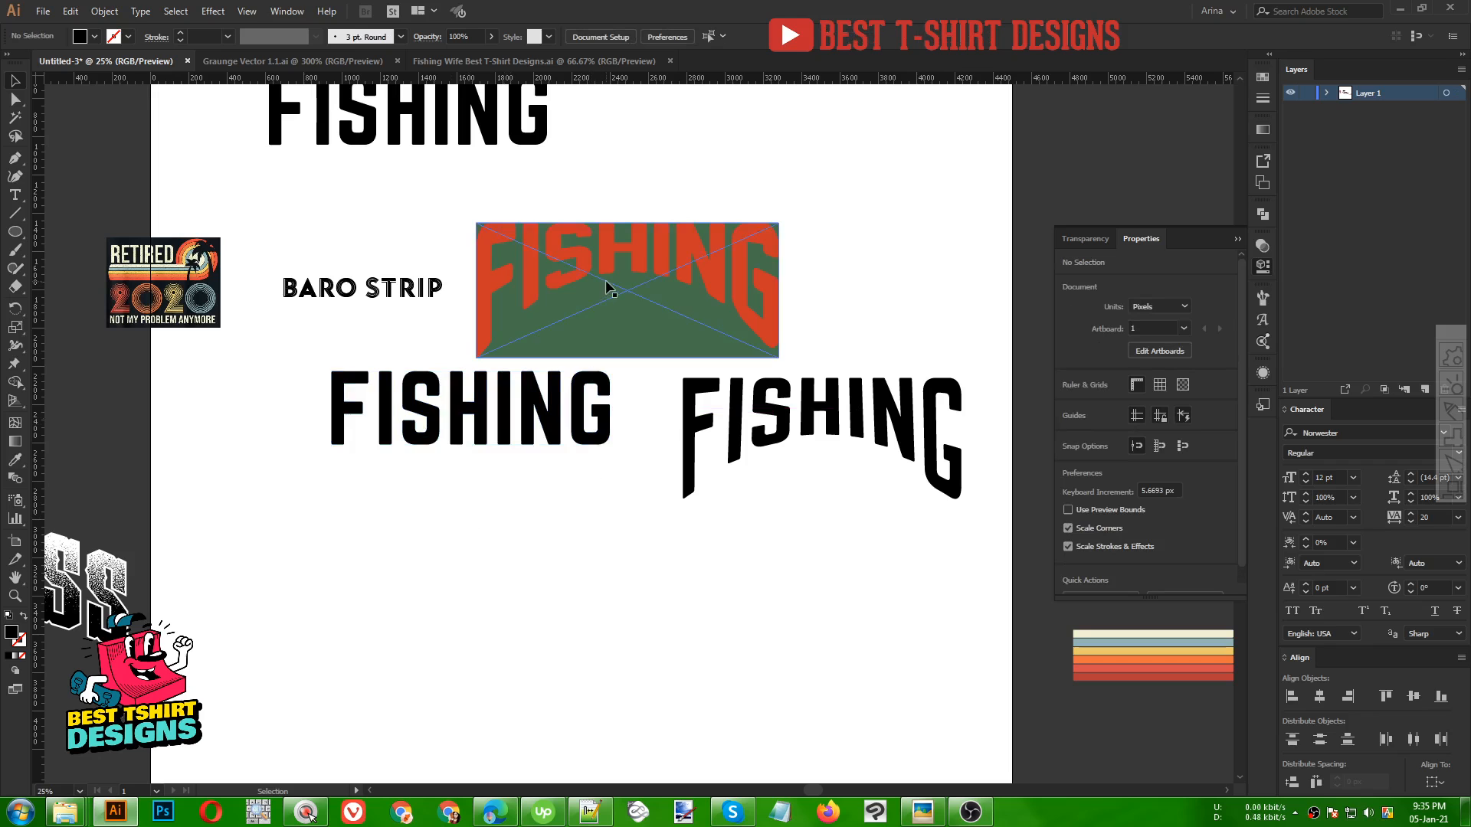
# Draw a rectangle below the straight FISHING text matching its width, about 1453 × 868 px
pyautogui.moveTo(15, 231); pyautogui.dragTo(69, 230)
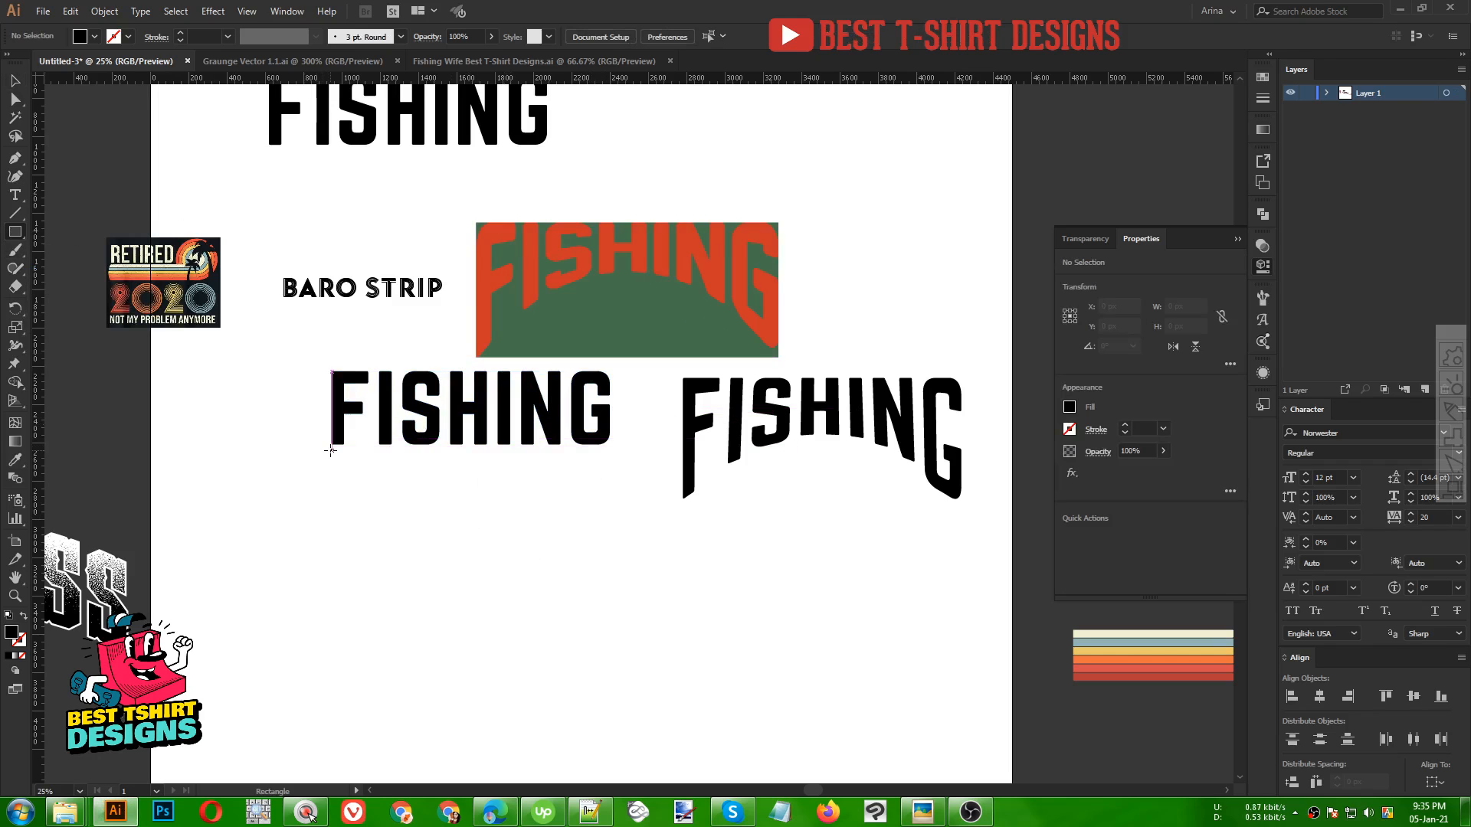
pyautogui.moveTo(330, 450); pyautogui.dragTo(610, 531)
pyautogui.press('v')
pyautogui.moveTo(469, 531); pyautogui.dragTo(464, 596)
pyautogui.scroll(-2, 529, 429)
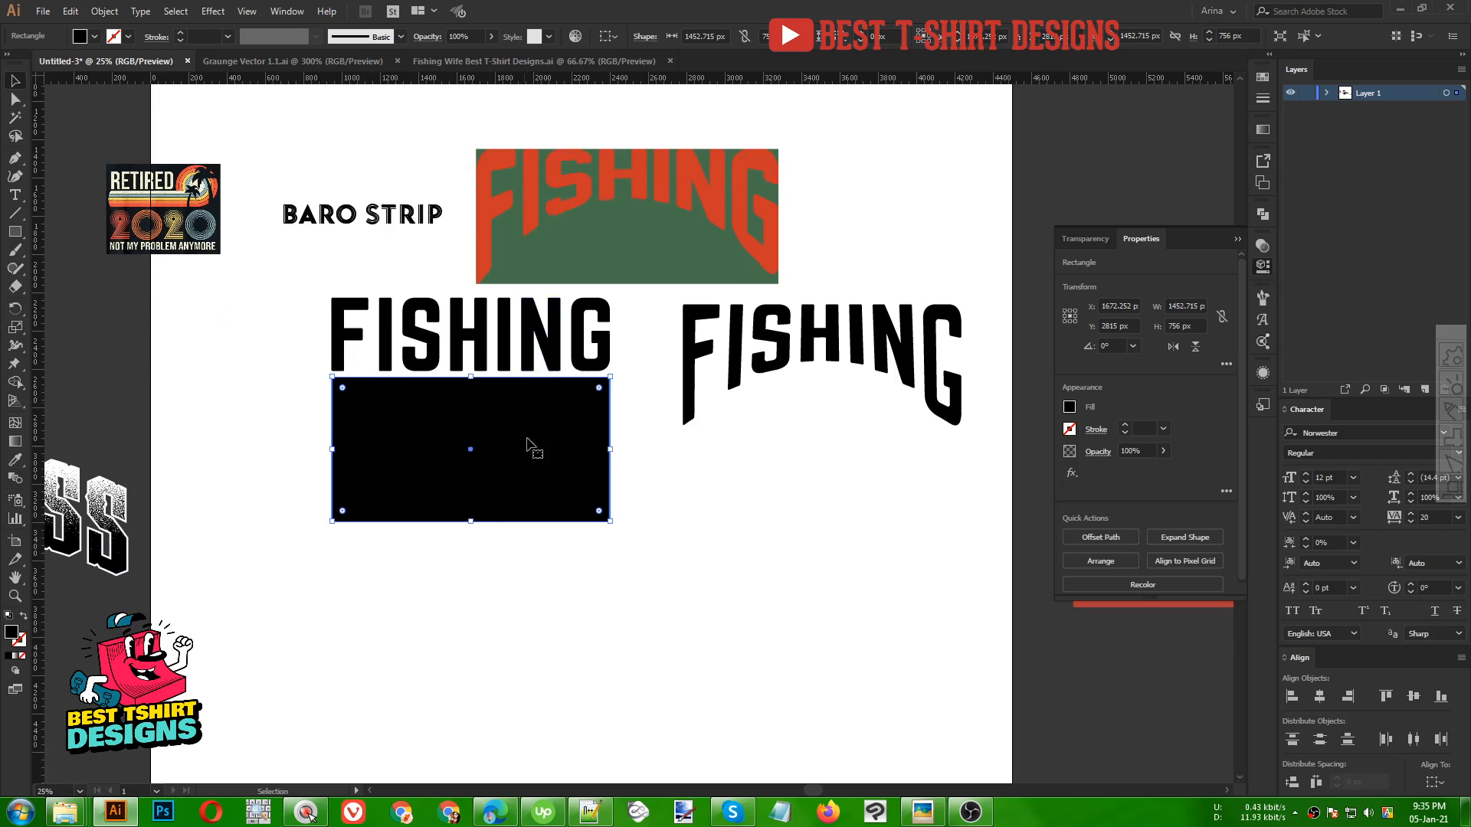
pyautogui.moveTo(473, 523); pyautogui.dragTo(472, 543)
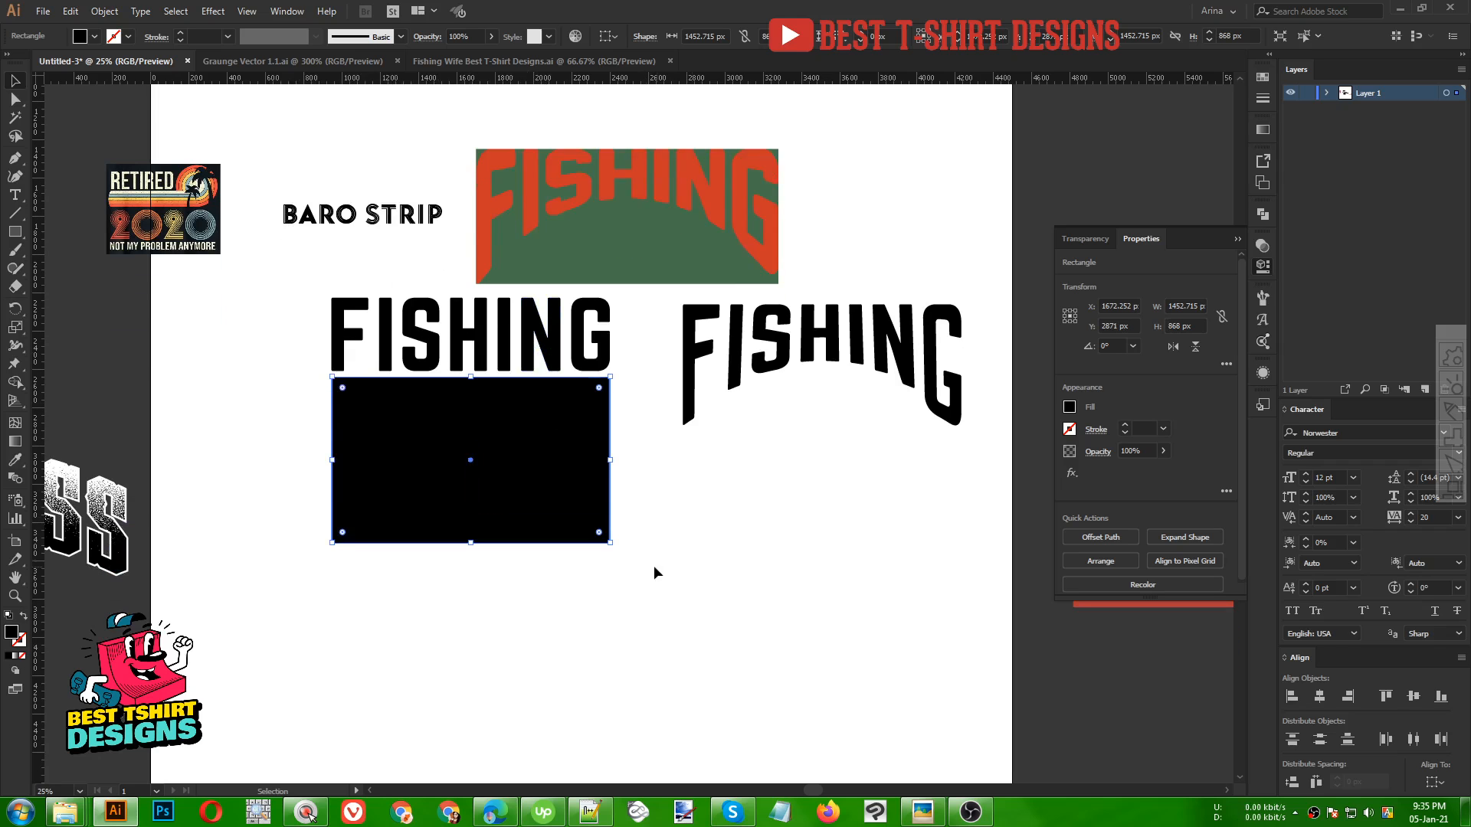
pyautogui.click(677, 560)
# Draw an ellipse of about 1688 × 1012 px over the rectangle's lower half and center it horizontally with the rectangle
pyautogui.moveTo(17, 232); pyautogui.dragTo(69, 281)
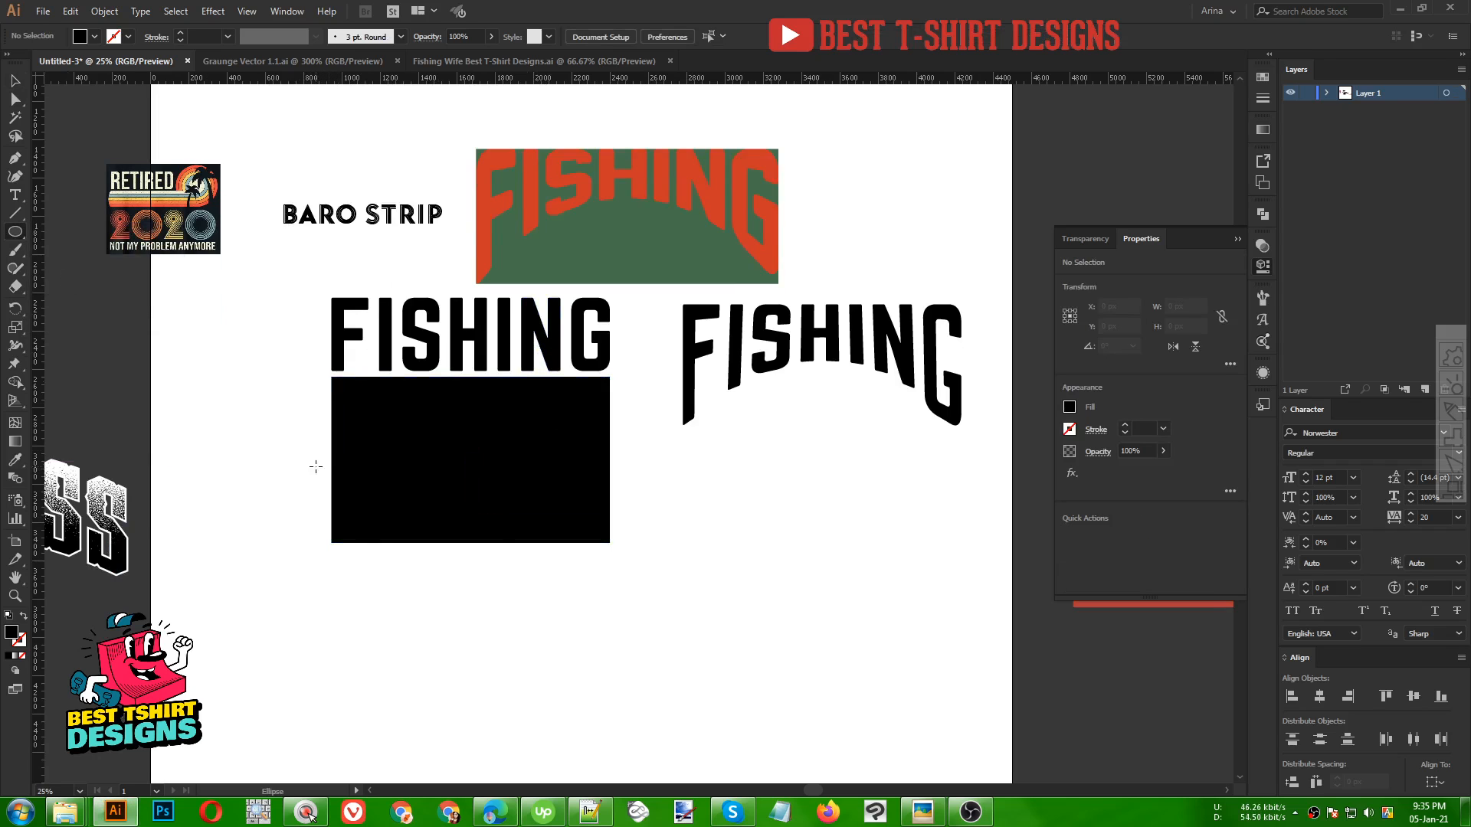
pyautogui.moveTo(316, 466); pyautogui.dragTo(639, 659)
pyautogui.press('v')
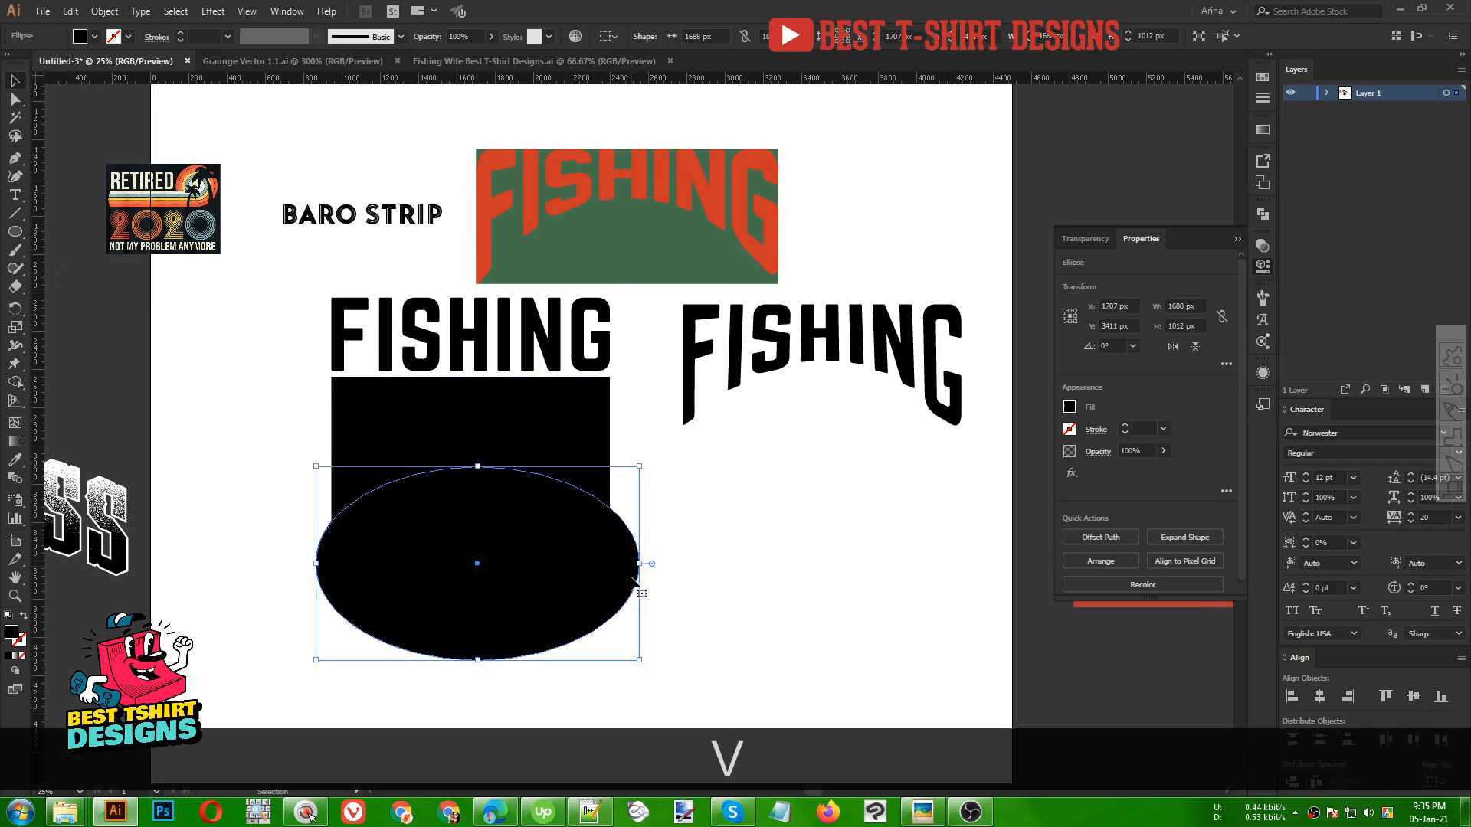
pyautogui.keyDown('shift'); pyautogui.click(568, 453); pyautogui.keyUp('shift')
pyautogui.click(656, 37)
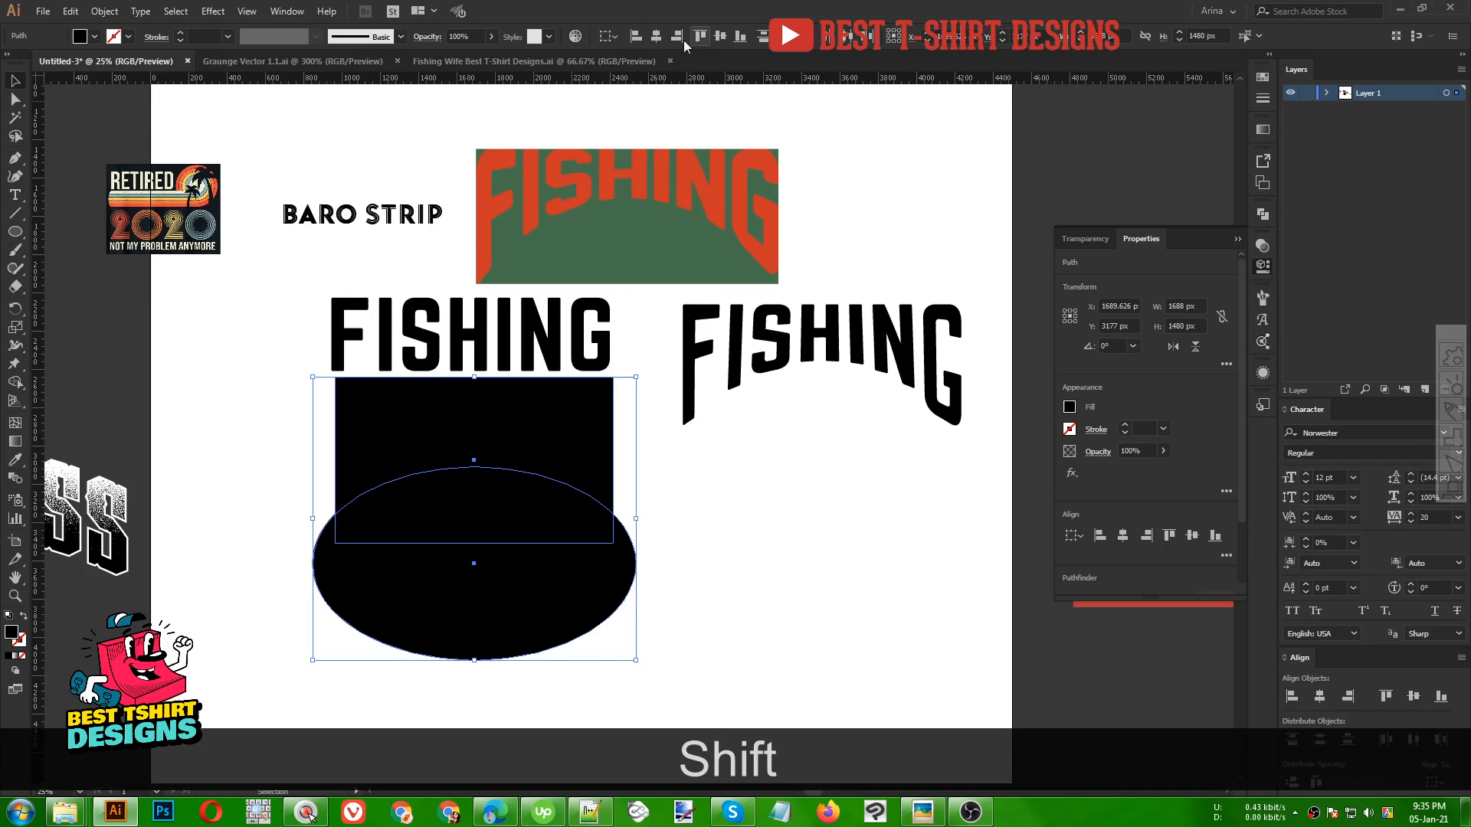
pyautogui.click(651, 573)
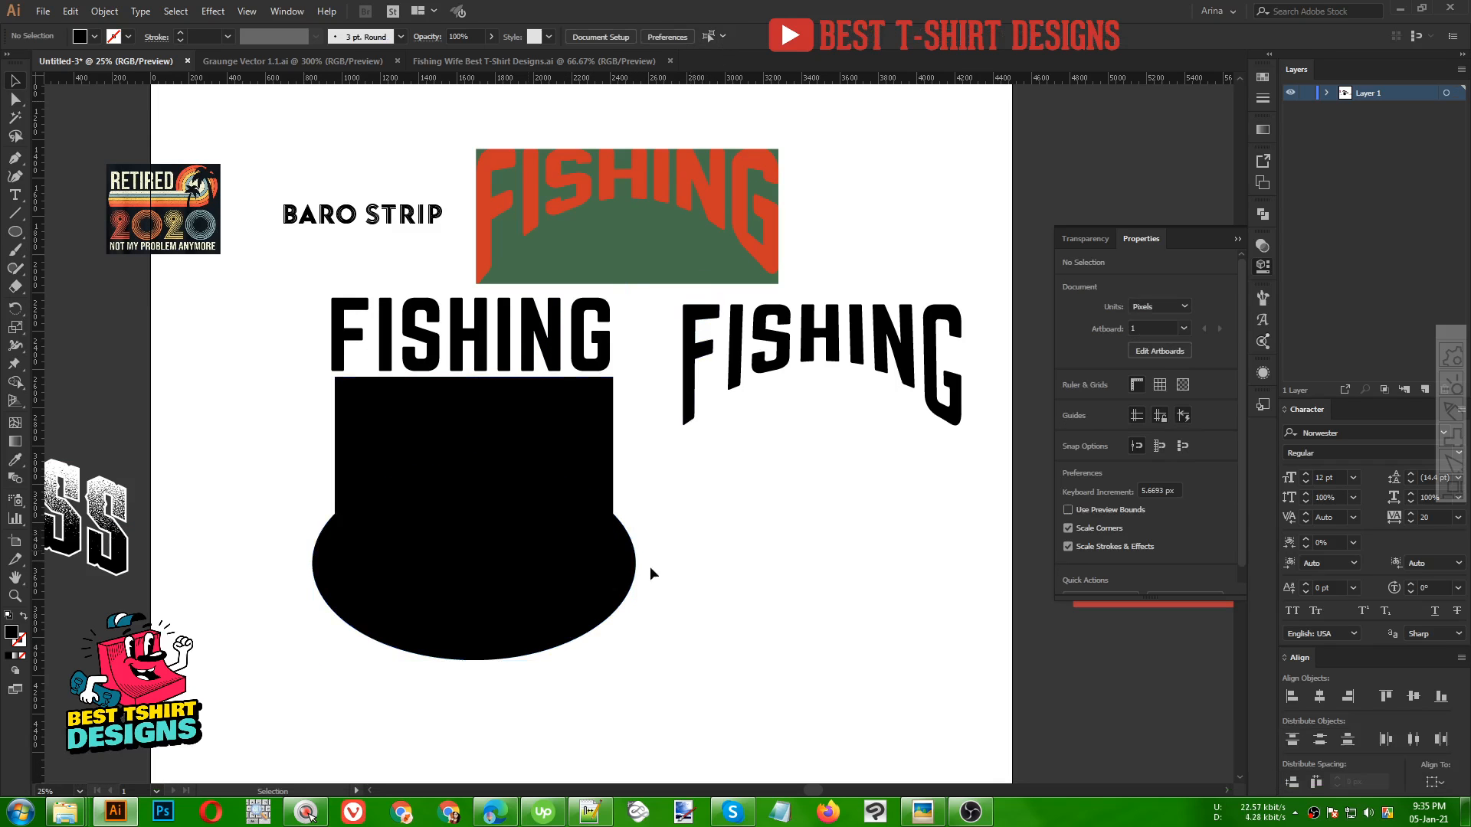
# Nudge the ellipse up further into the rectangle
pyautogui.click(499, 634)
pyautogui.press('Up')
pyautogui.press('Up')
pyautogui.press('Up')
pyautogui.press('Up')
pyautogui.press('Up')
pyautogui.press('Up')
pyautogui.press('Up')
pyautogui.press('Up')
pyautogui.press('Up')
pyautogui.press('Up')
pyautogui.press('Up')
pyautogui.press('Up')
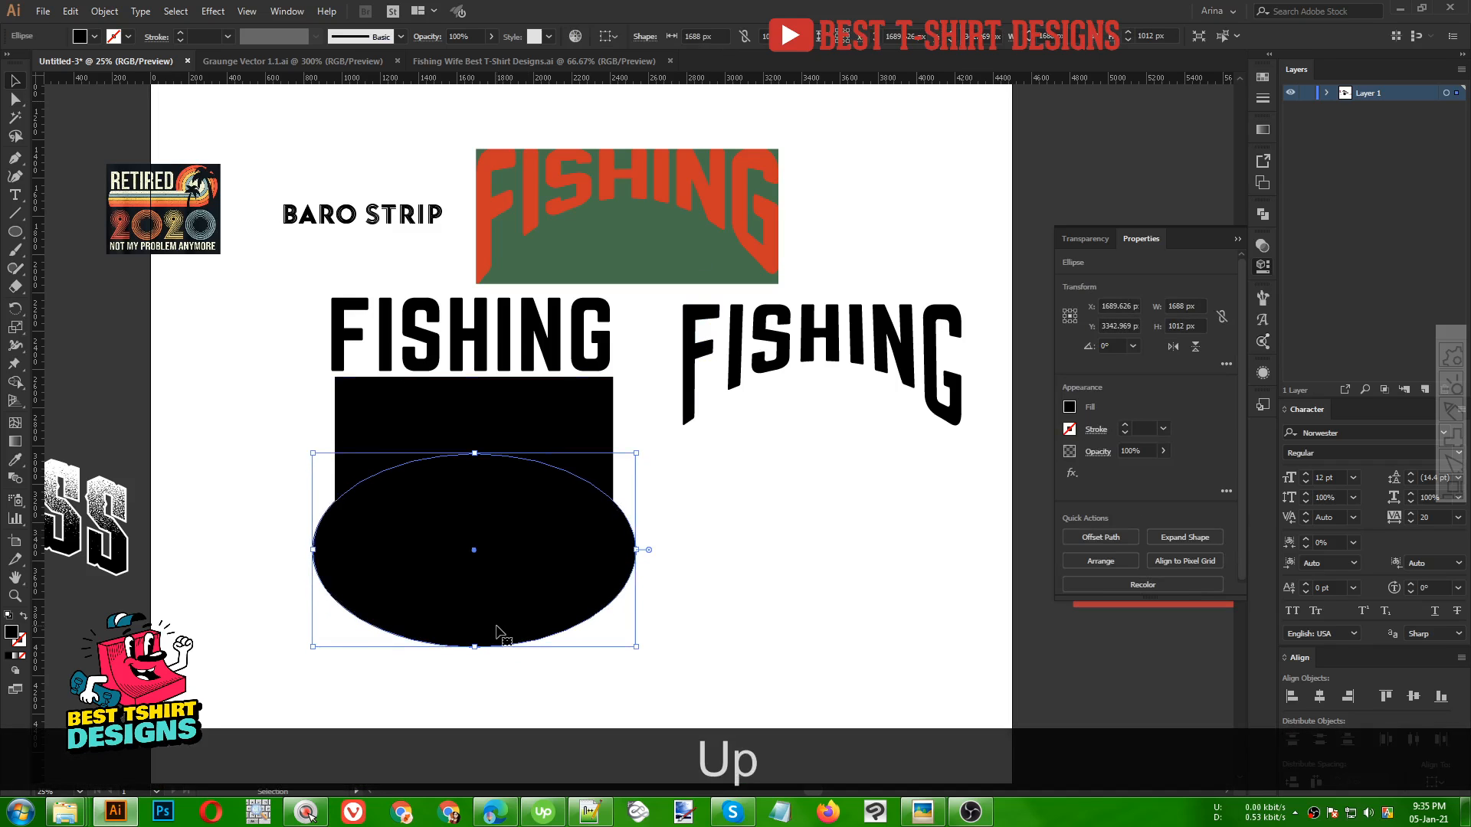
# Select the rectangle and ellipse and use Shape Builder to remove the ellipse, leaving an arched bottom
pyautogui.keyDown('shift'); pyautogui.click(600, 479); pyautogui.keyUp('shift')
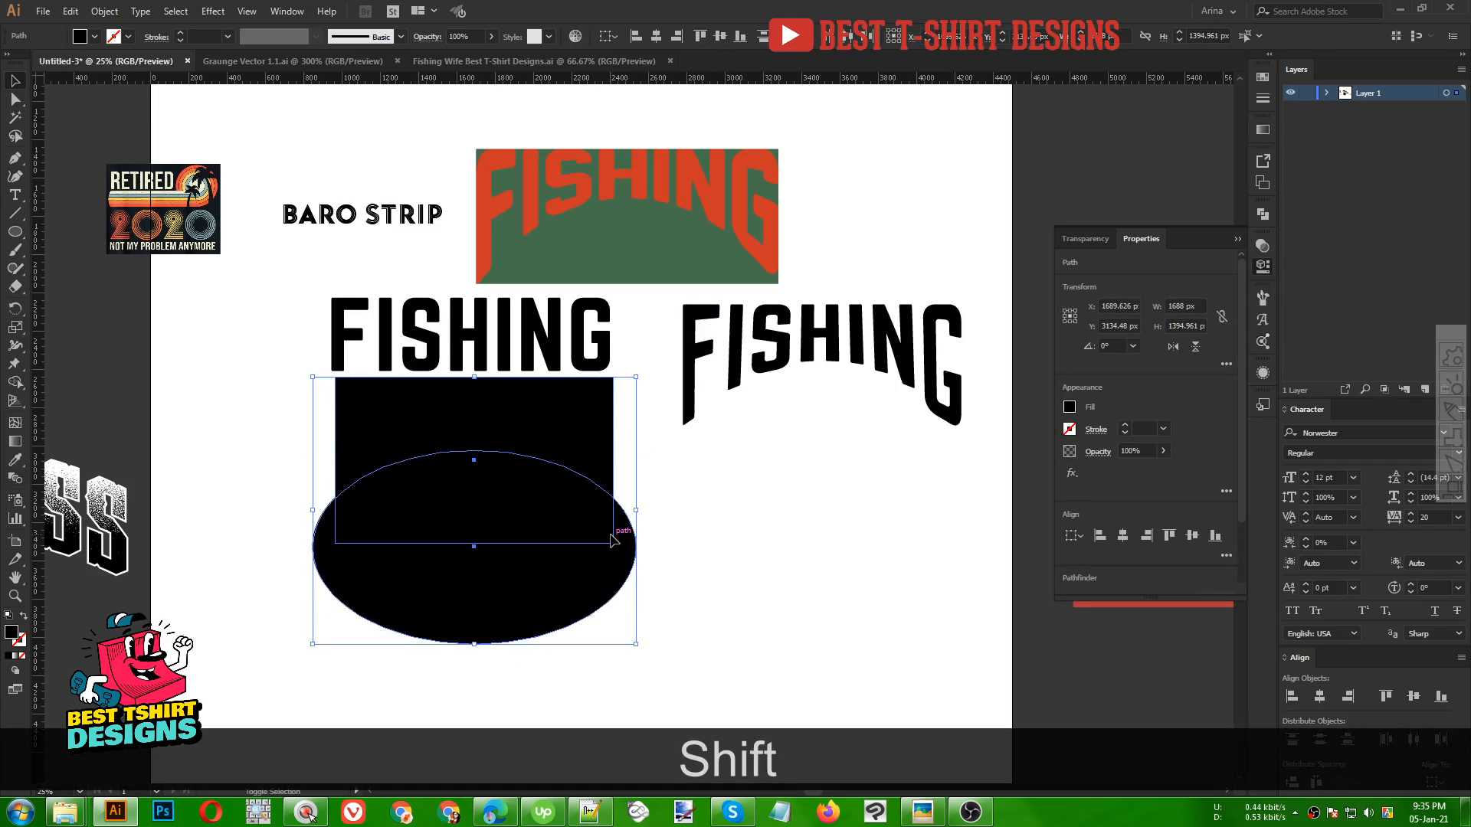
pyautogui.hotkey('shift', 'm')
pyautogui.press('alt')
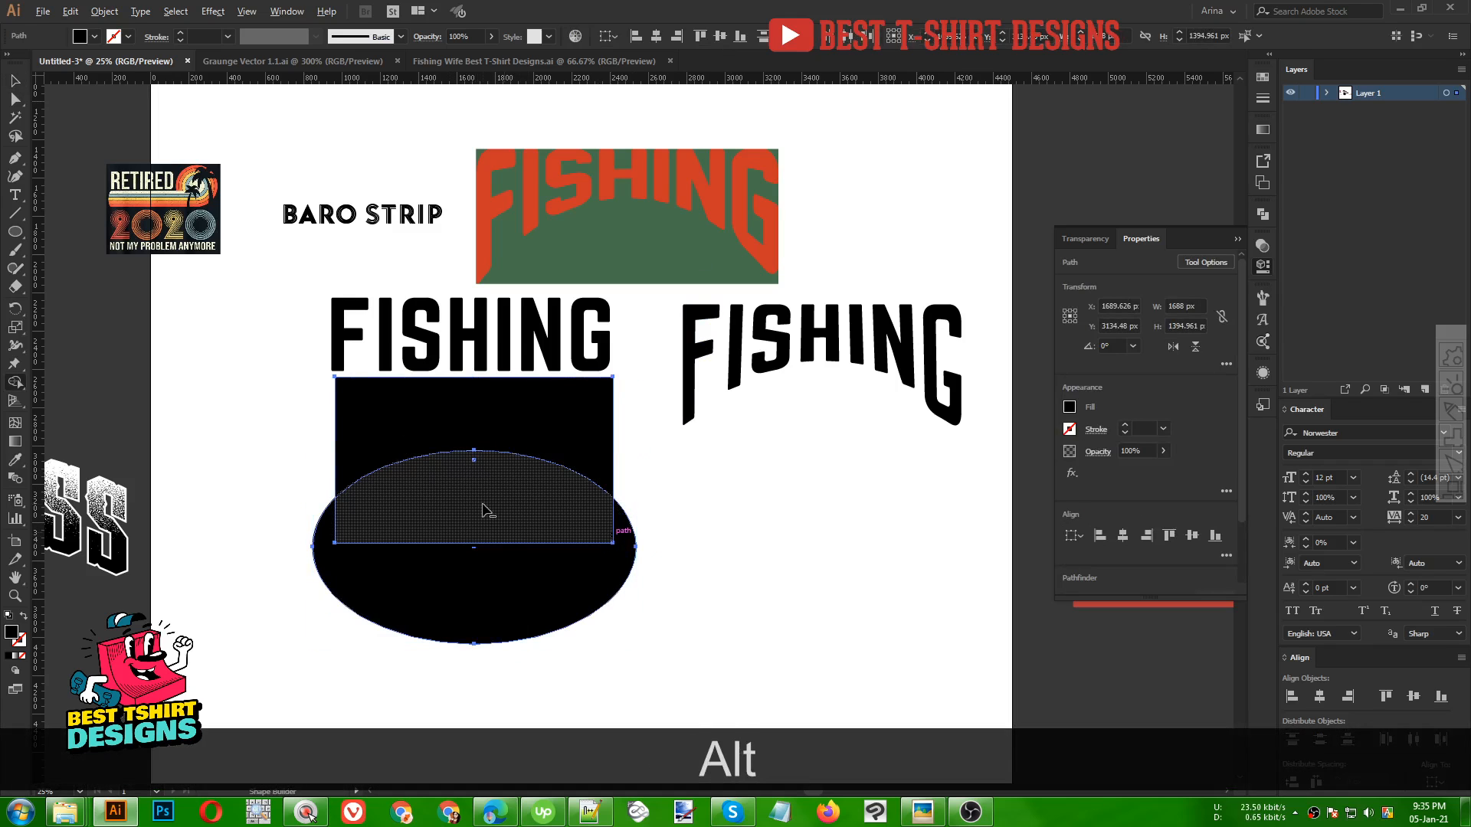
pyautogui.moveTo(502, 509); pyautogui.dragTo(495, 624)
pyautogui.press('v')
pyautogui.click(525, 551)
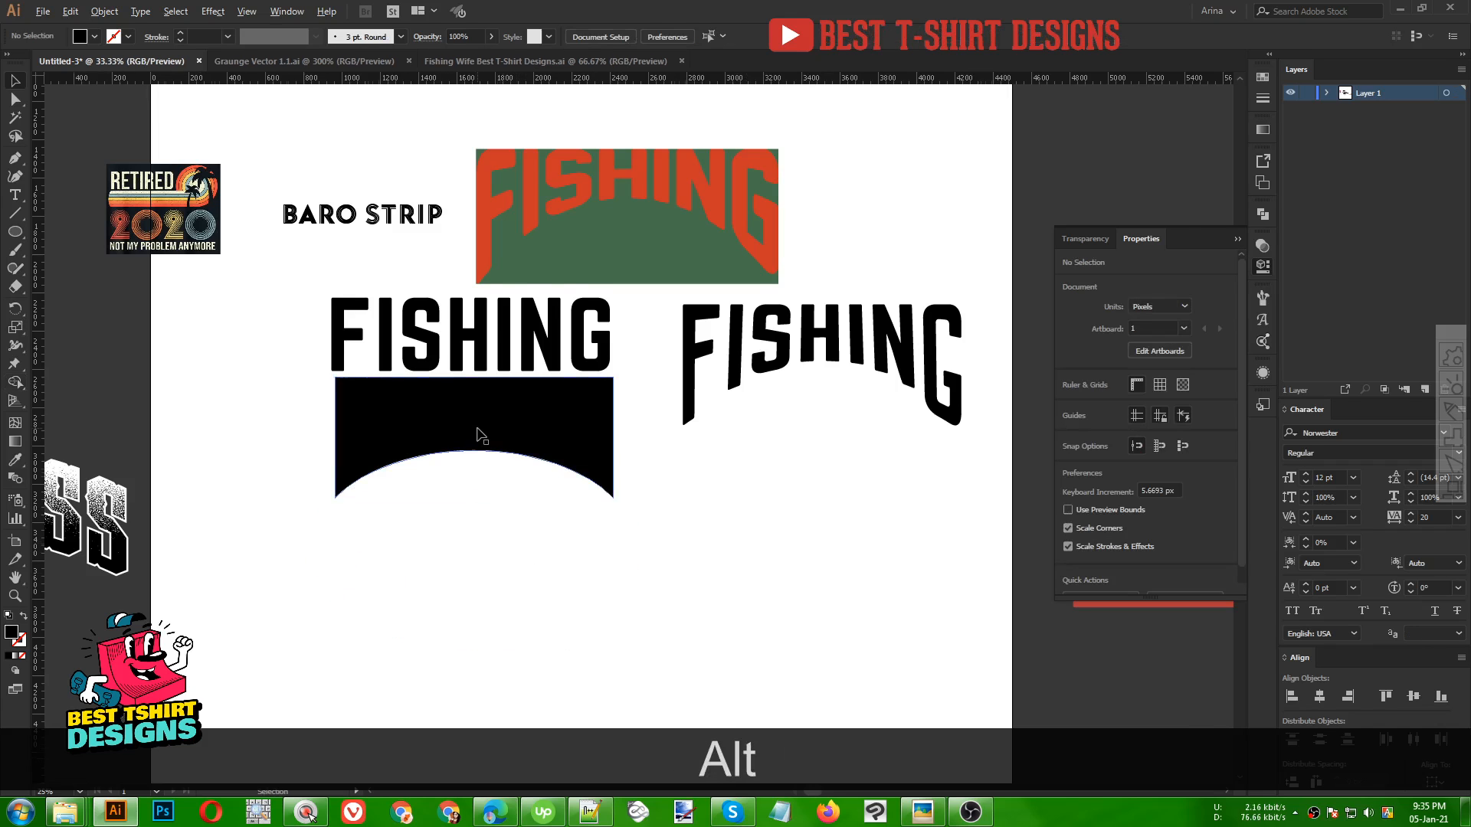
# Erase the pointed lower tips of the arched shape with the Eraser tool to flatten its bottom
pyautogui.scroll(1, 481, 435)
pyautogui.click(480, 435)
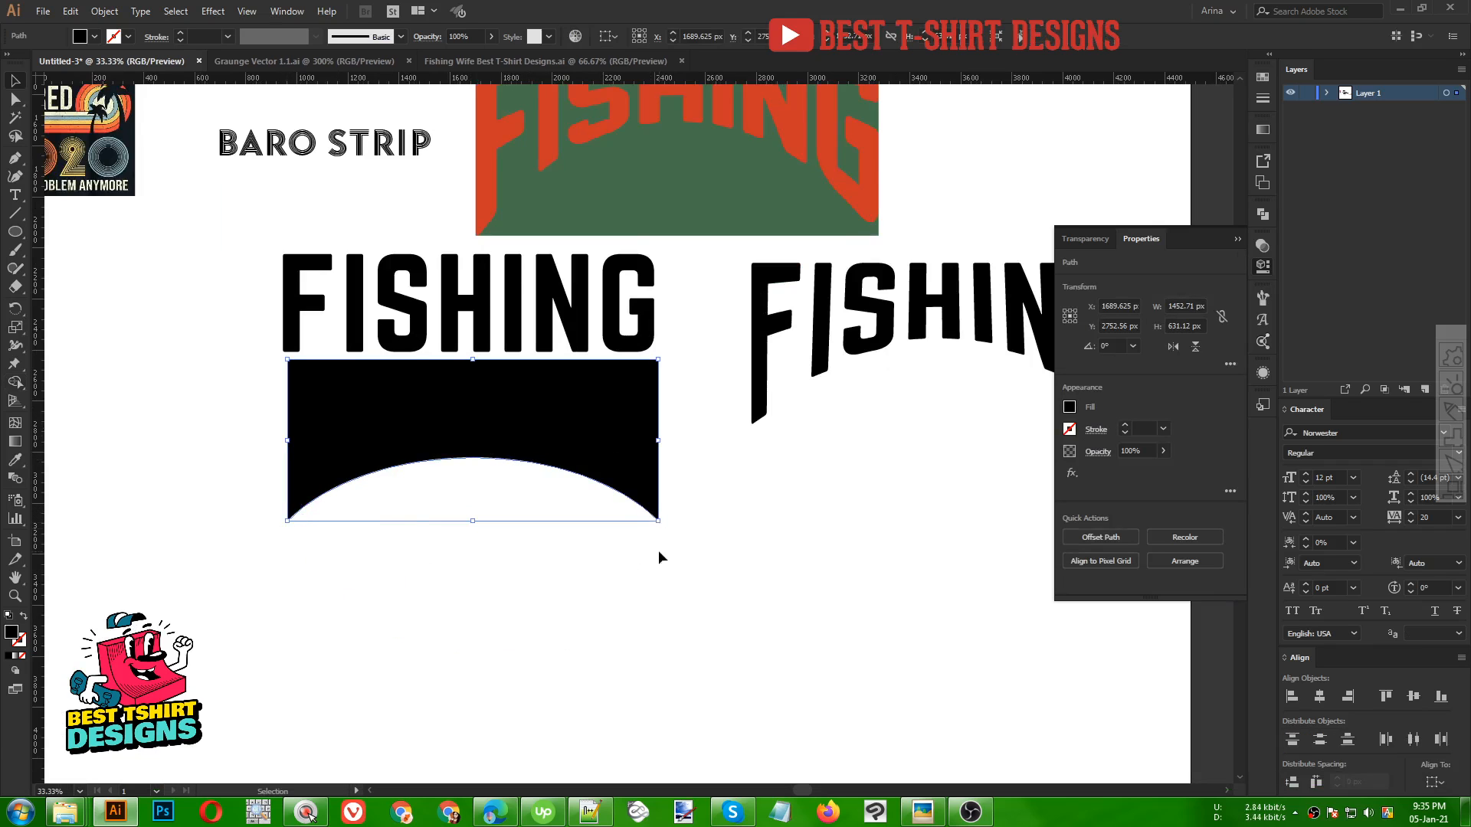
pyautogui.scroll(3, 657, 521)
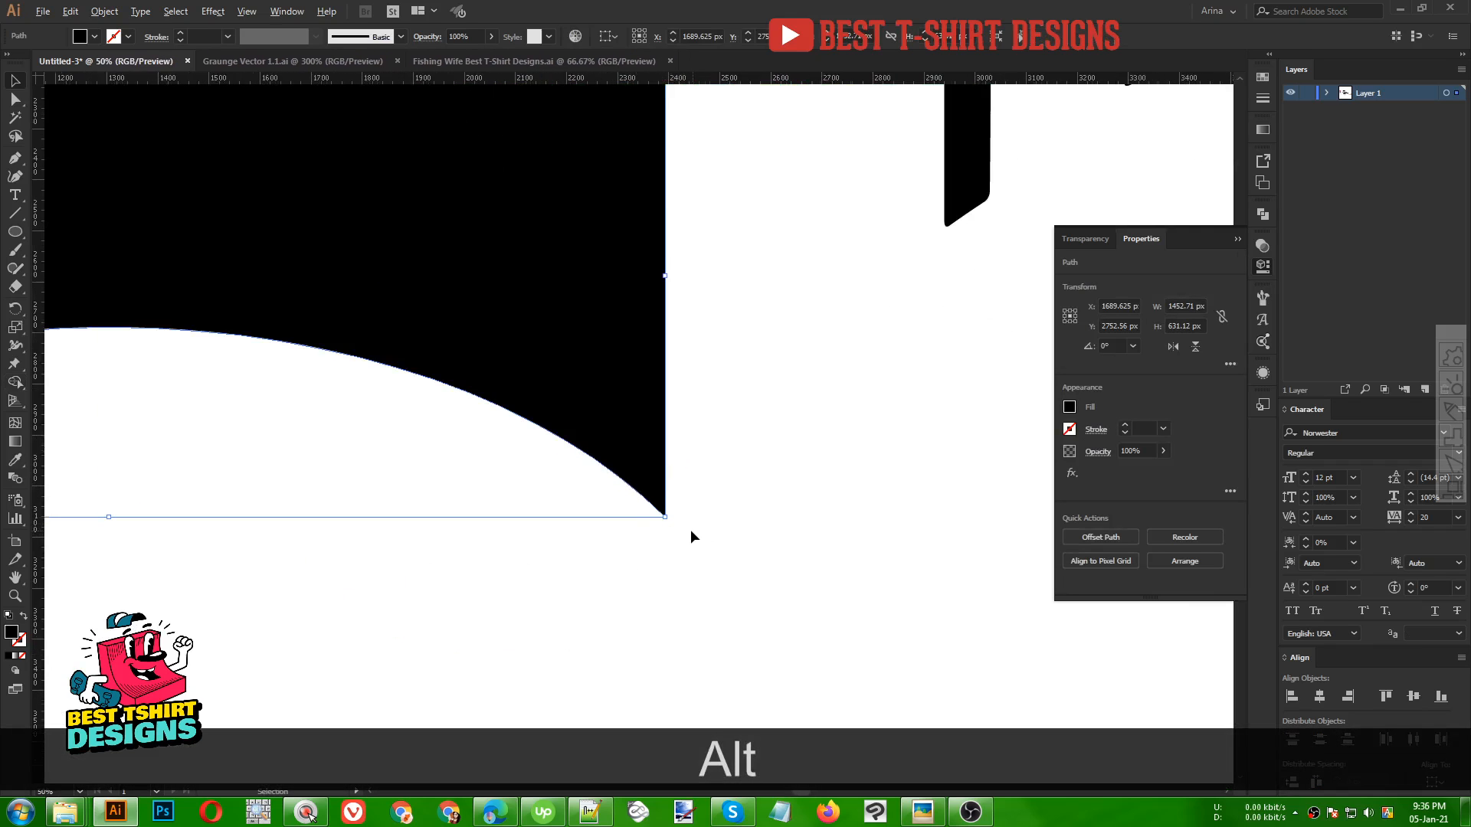
pyautogui.scroll(-3, 691, 530)
pyautogui.press('shift')
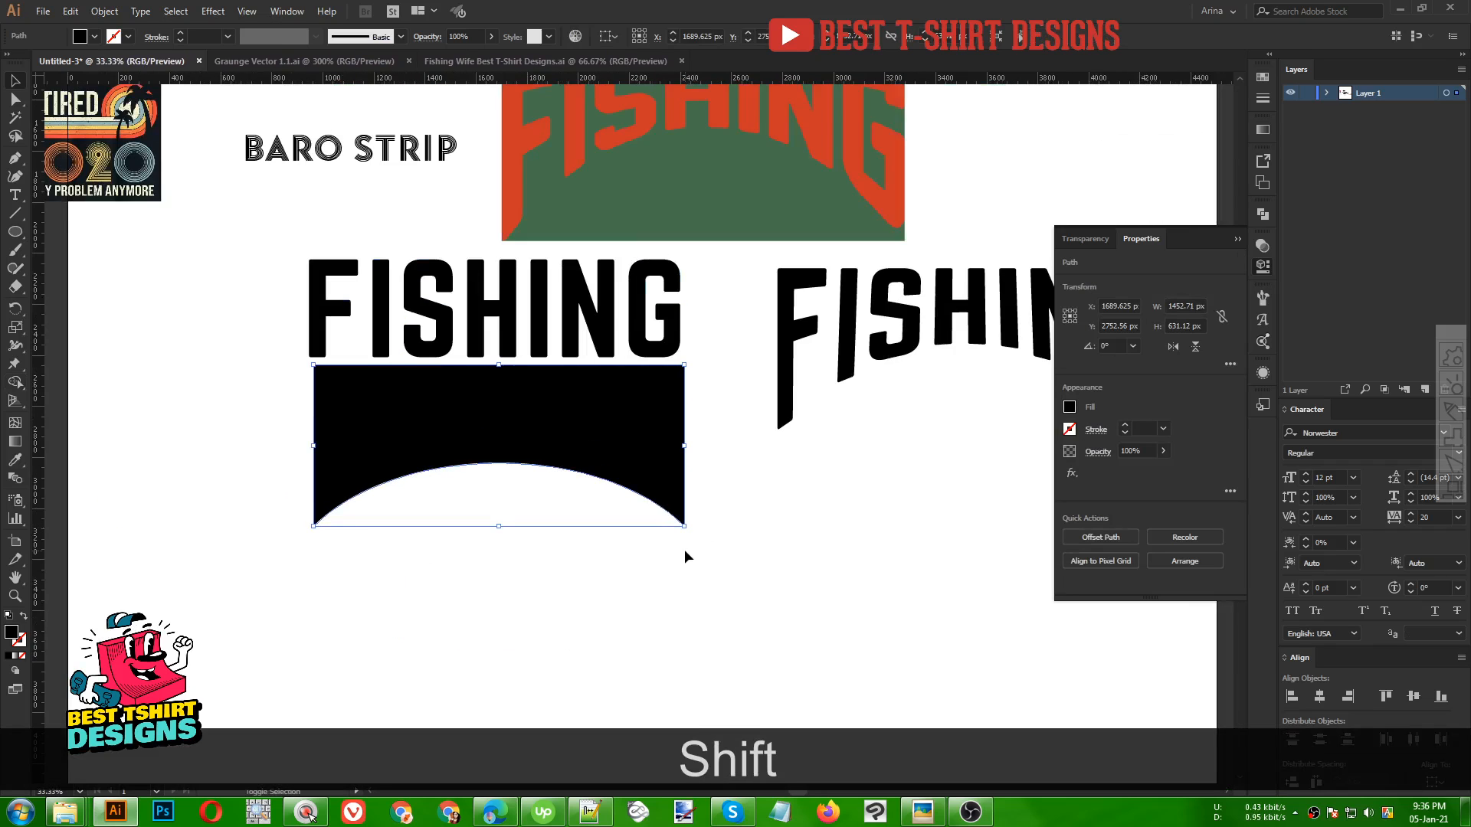
pyautogui.hotkey('shift', 'e')
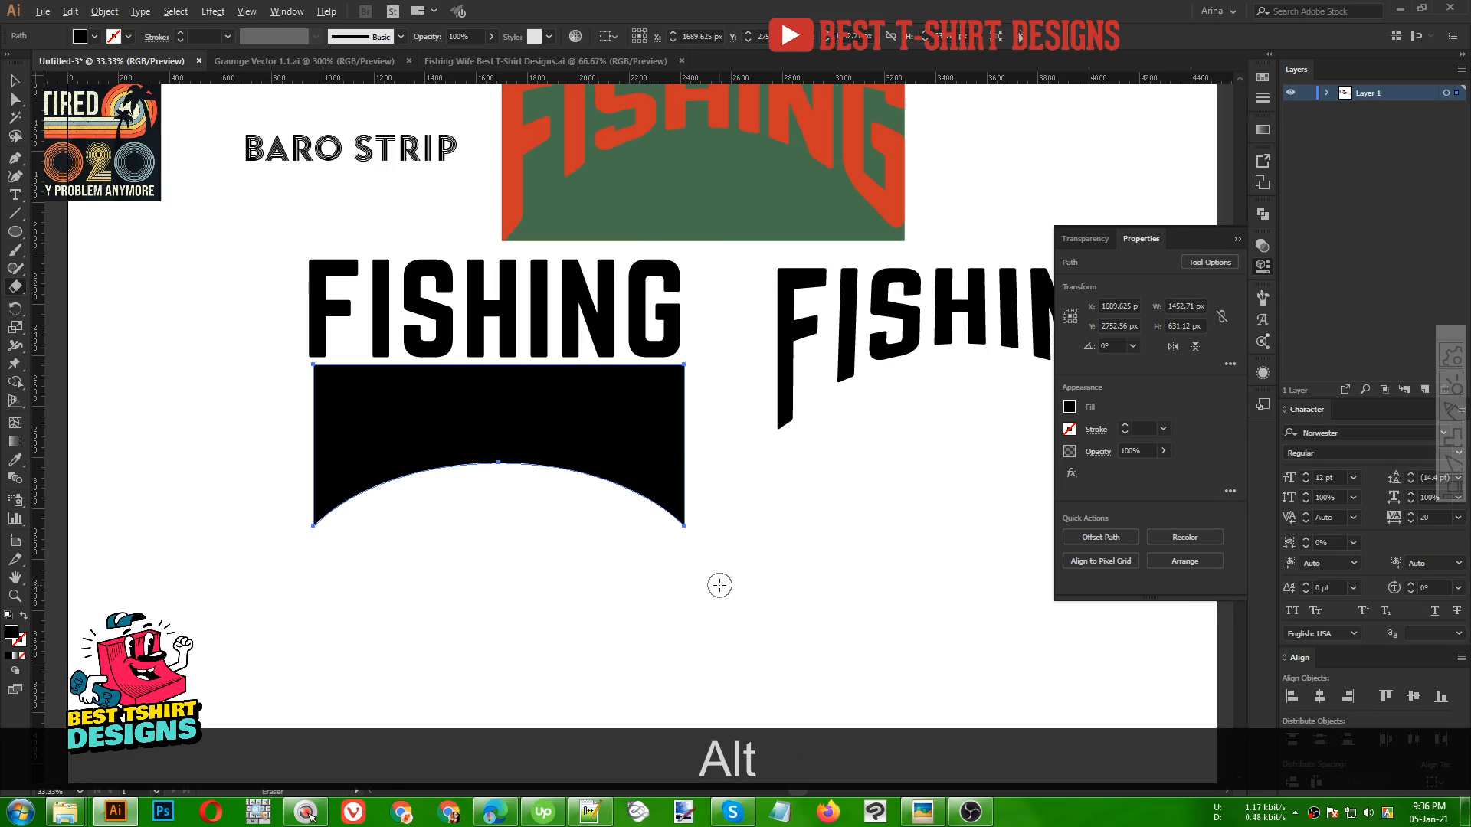
pyautogui.moveTo(748, 607)
pyautogui.mouseDown()
pyautogui.moveTo(393, 567)
pyautogui.moveTo(231, 502)
pyautogui.mouseUp()
pyautogui.hotkey('alt', 'v')
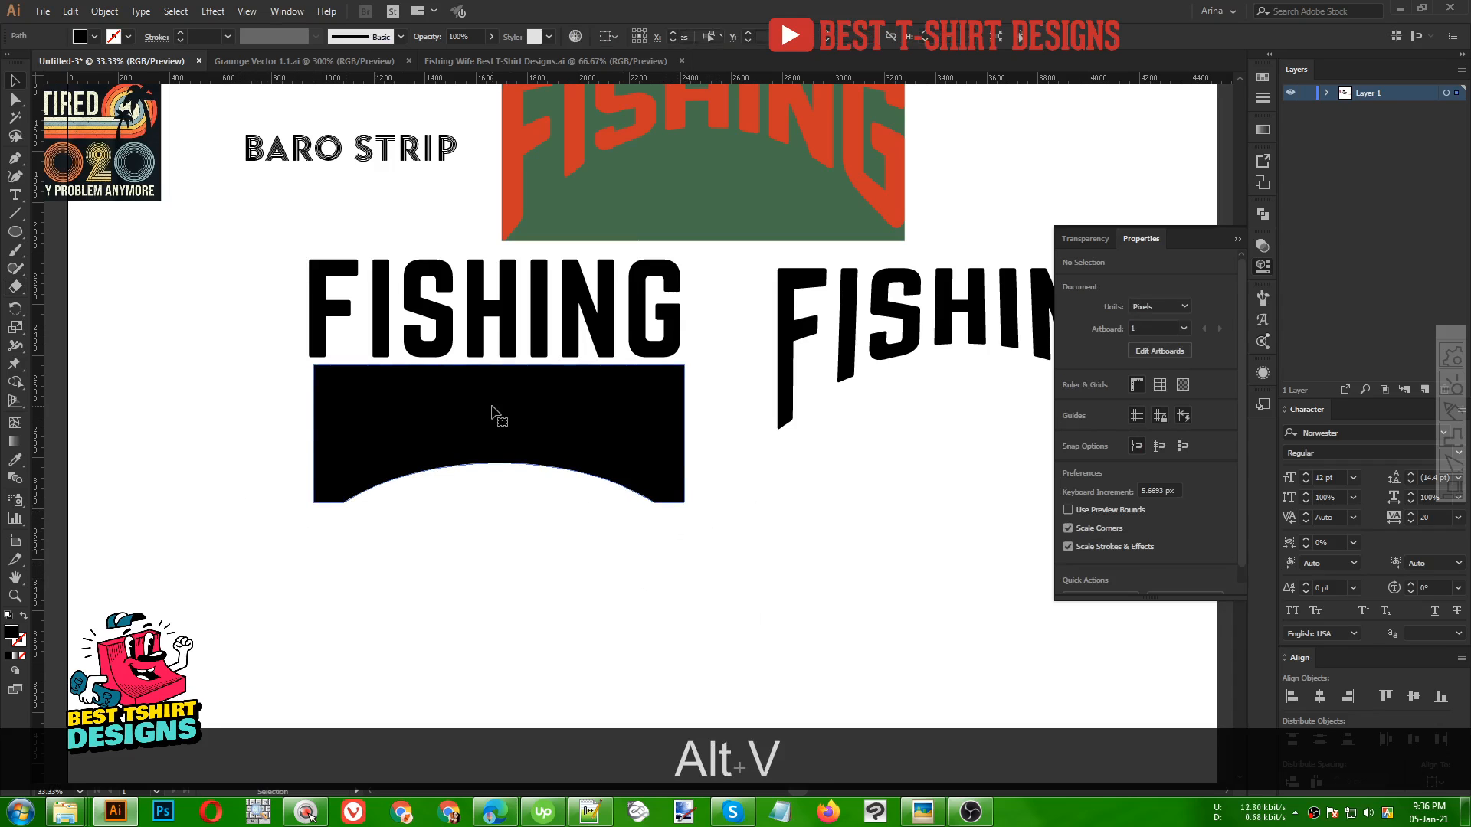
# Cut the arched shape and paste it in front so it sits above the text
pyautogui.click(494, 325)
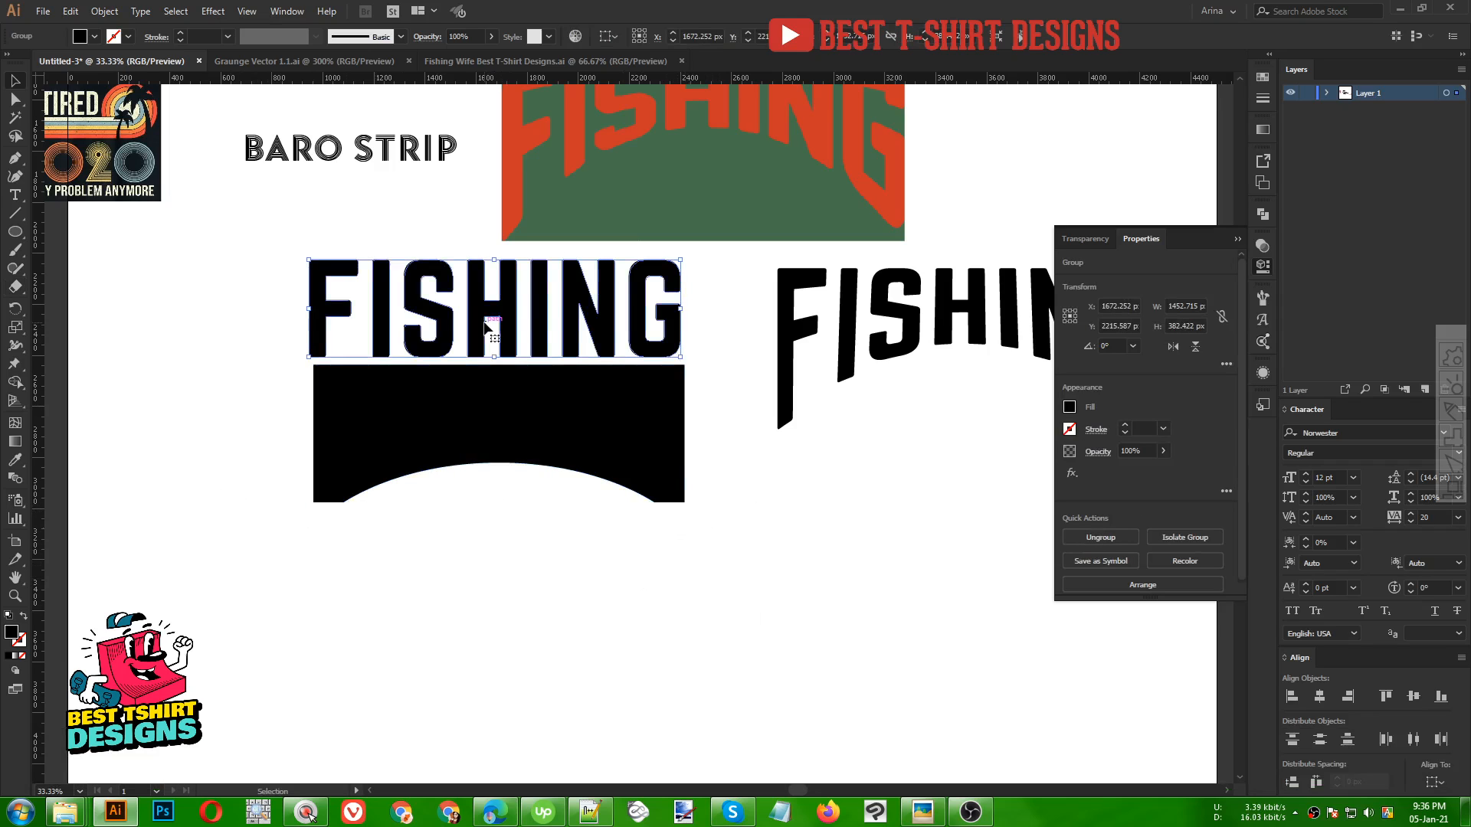
pyautogui.click(516, 418)
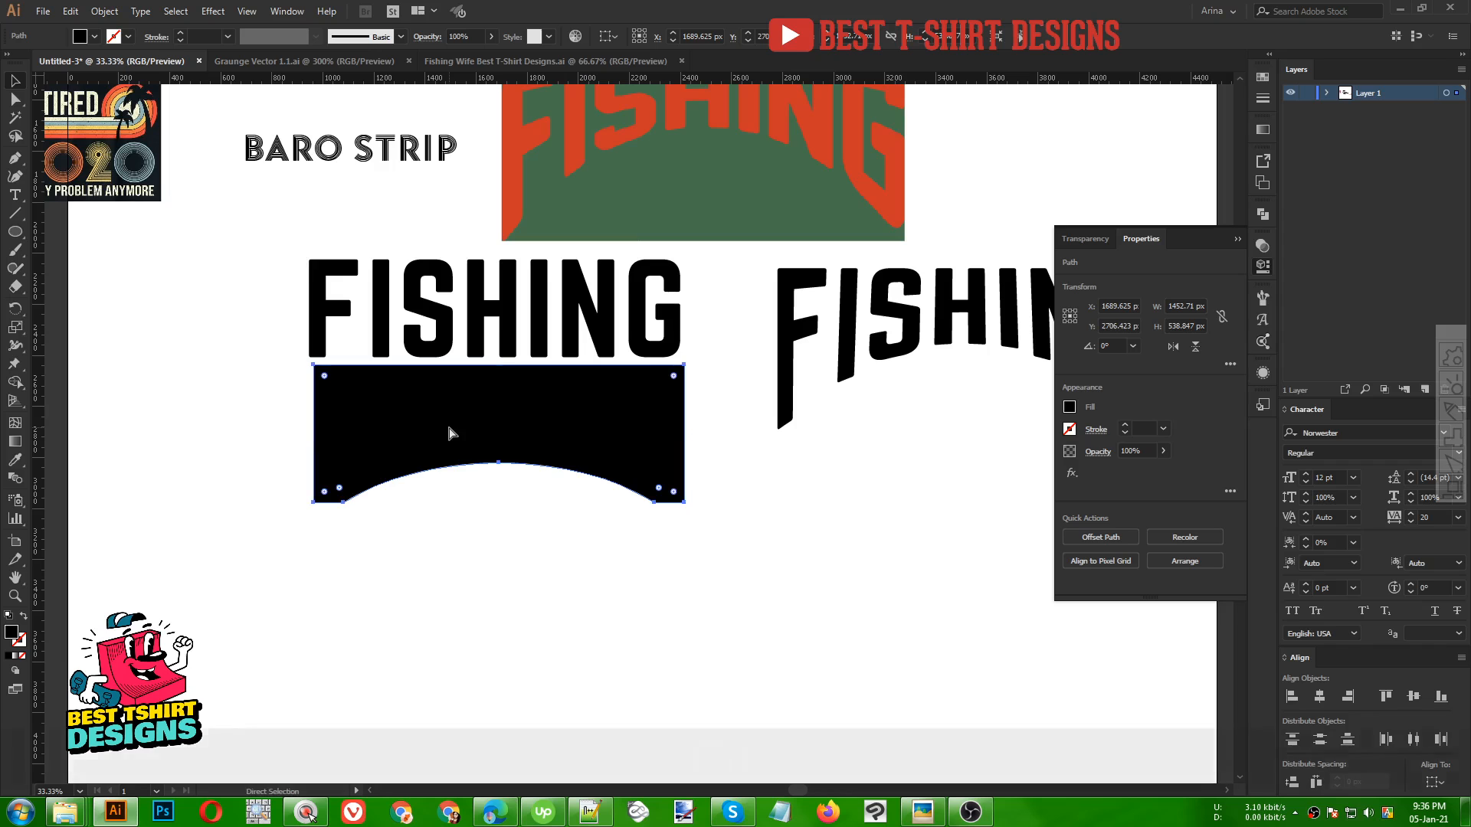
pyautogui.hotkey('ctrl', 'x')
pyautogui.hotkey('ctrl', 'f')
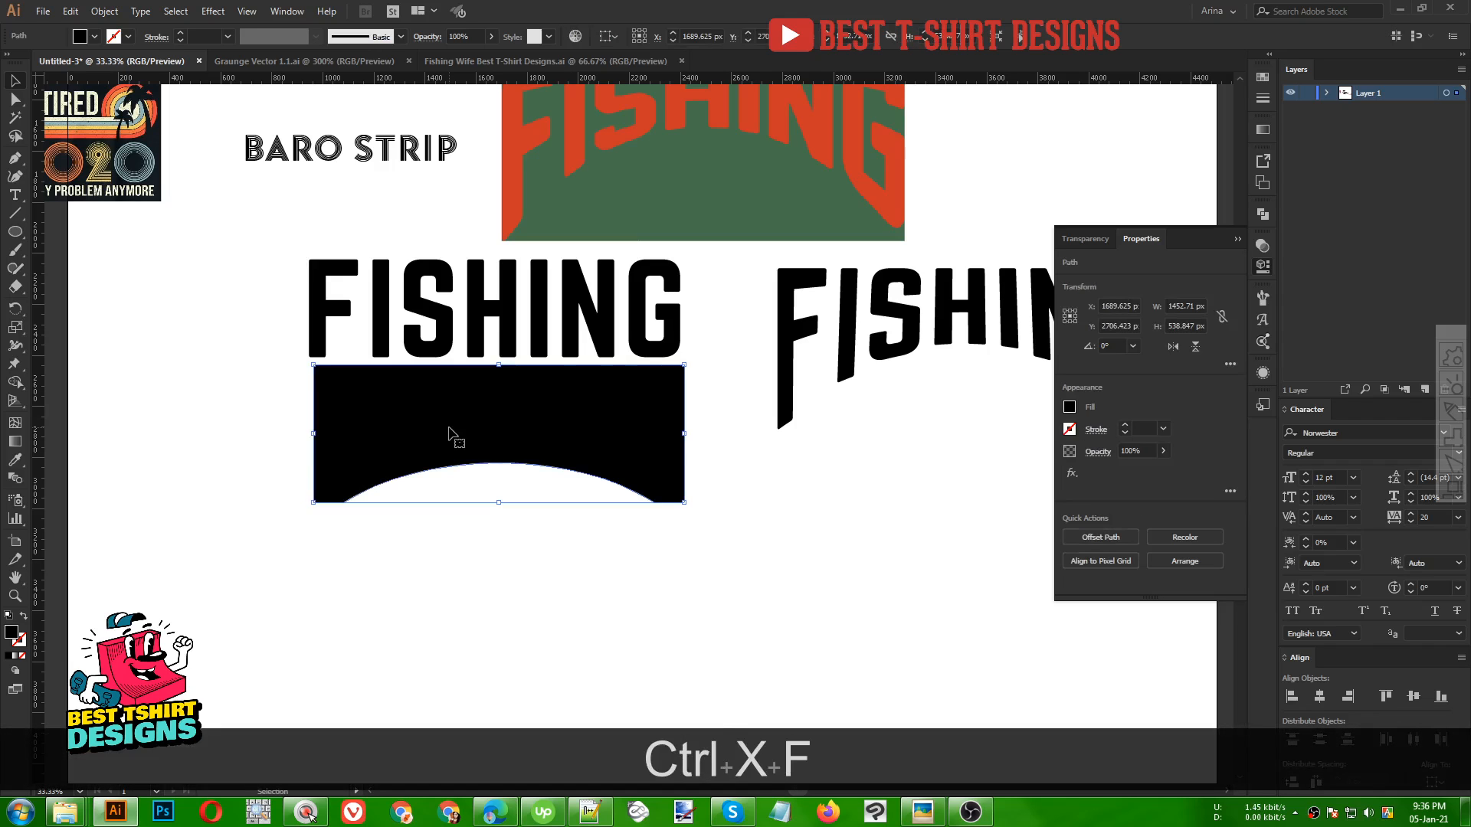
# Select the text together with the arched shape and apply Envelope Distort using Make with Top Object
pyautogui.keyDown('shift'); pyautogui.click(509, 314); pyautogui.keyUp('shift')
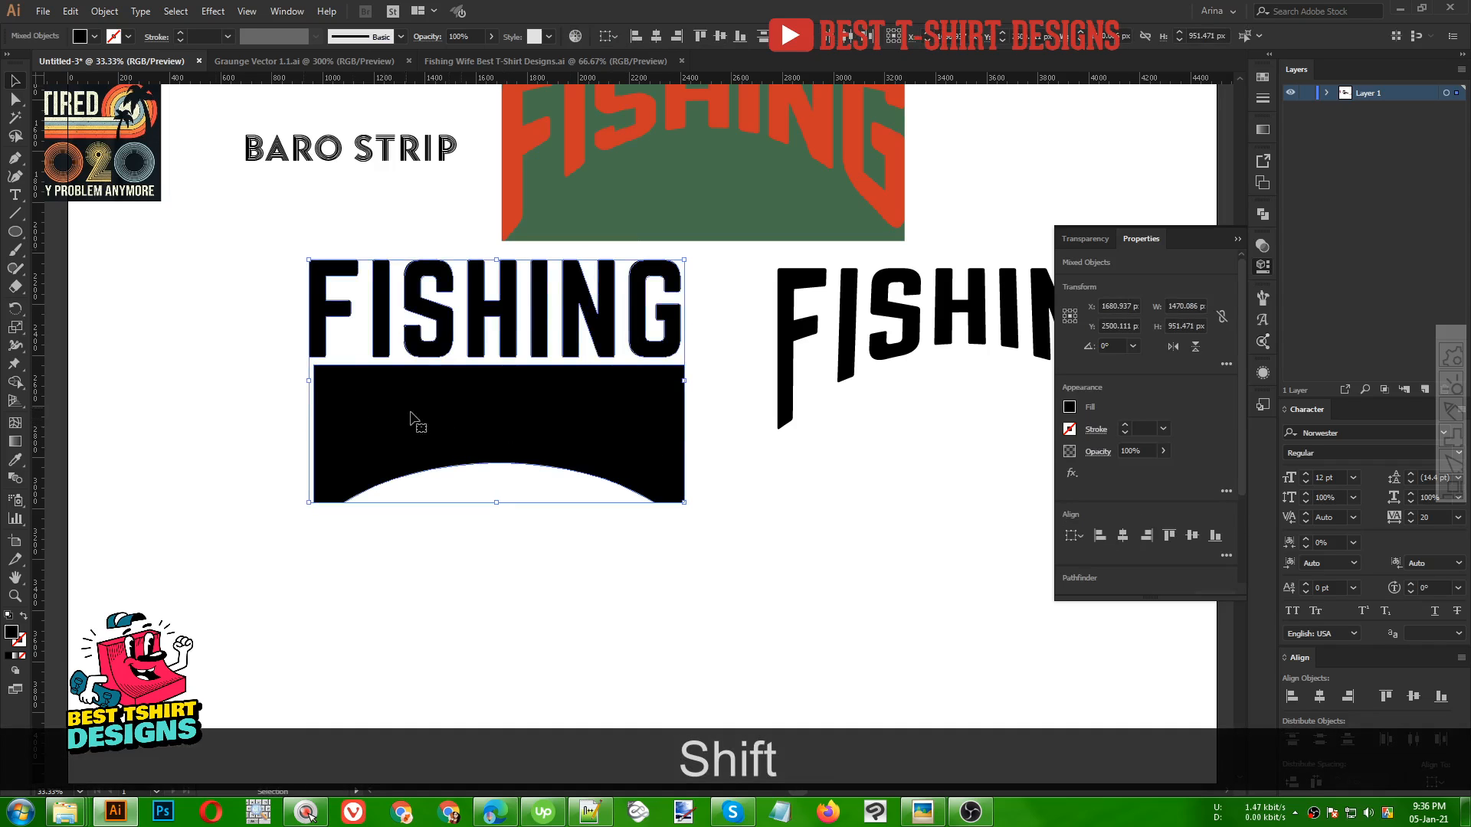
pyautogui.click(104, 10)
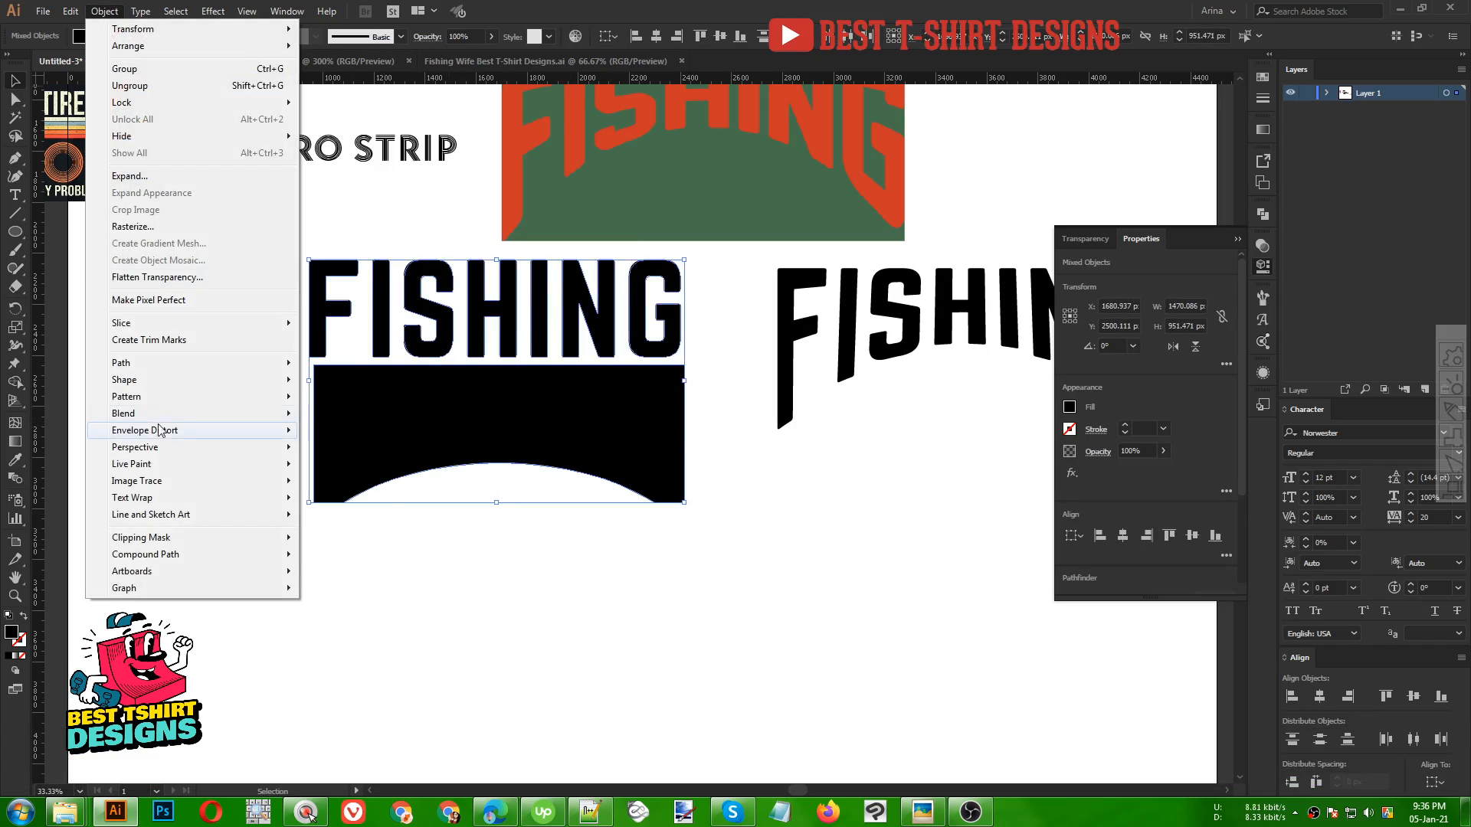
pyautogui.moveTo(161, 436)
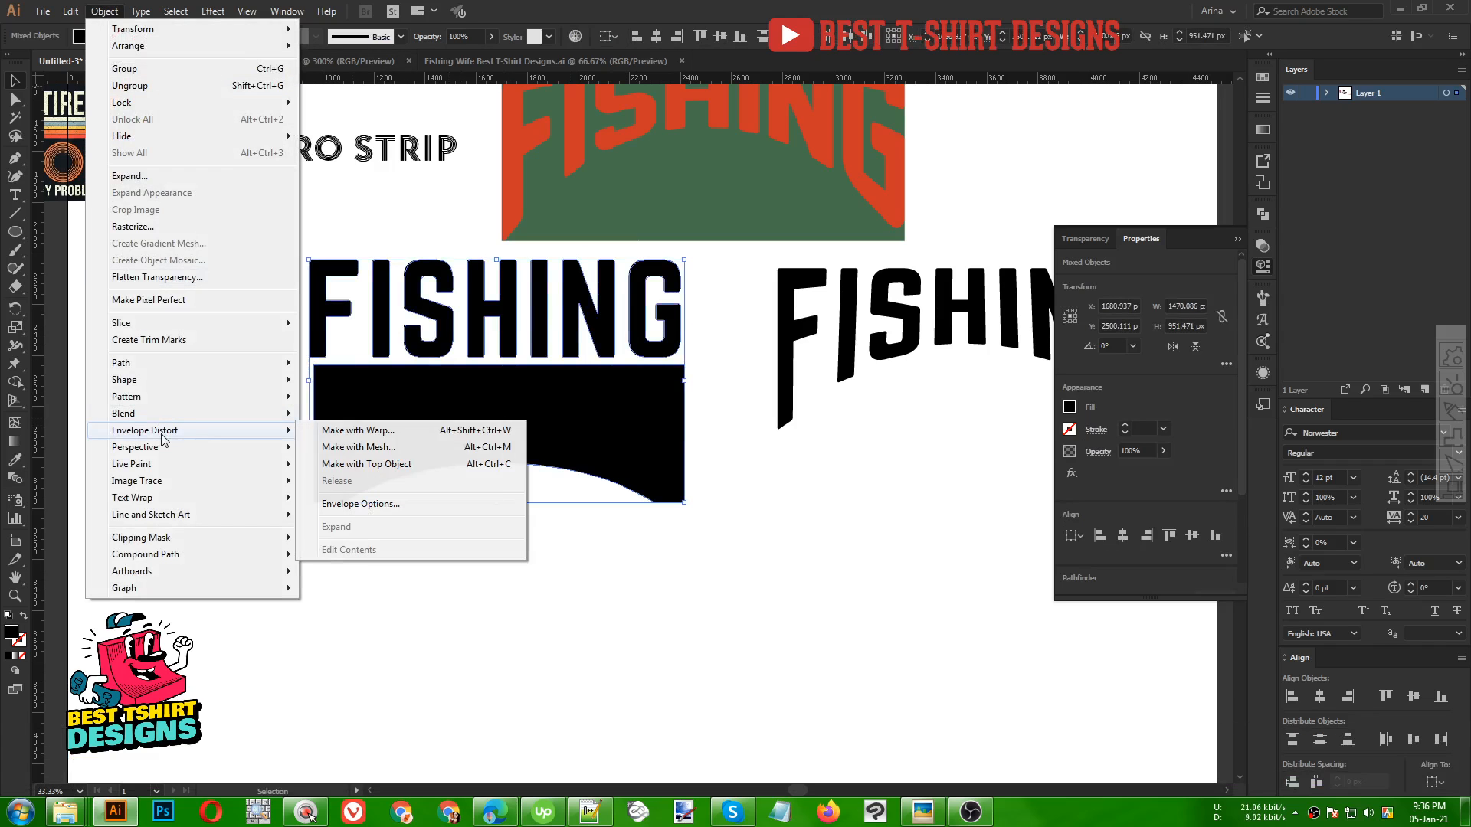
pyautogui.click(373, 464)
pyautogui.click(680, 591)
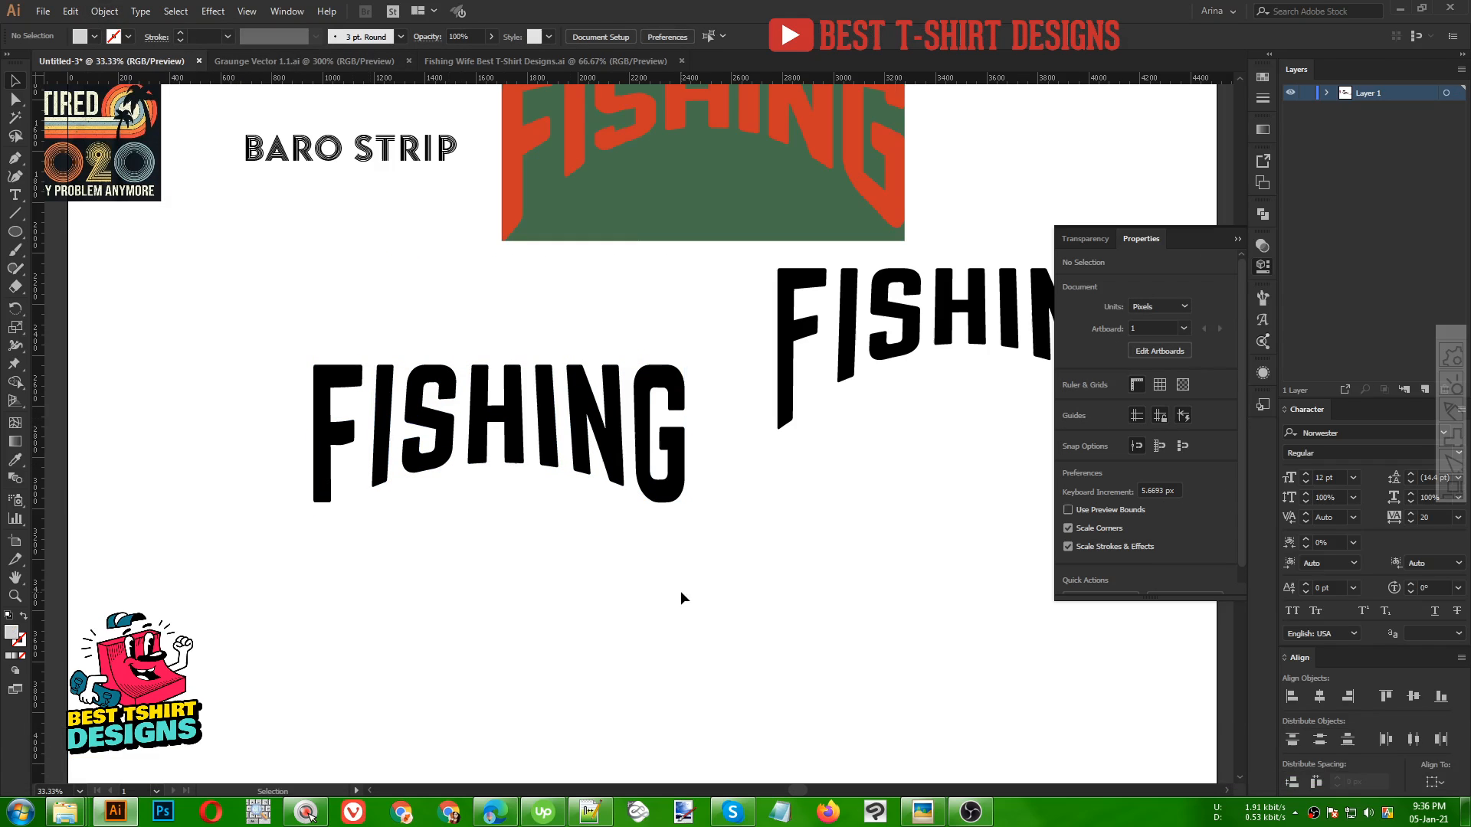
# Rearrange the warped FISHING copies beside the artboard and move the FISHING reference image above it
pyautogui.scroll(-1, 512, 542)
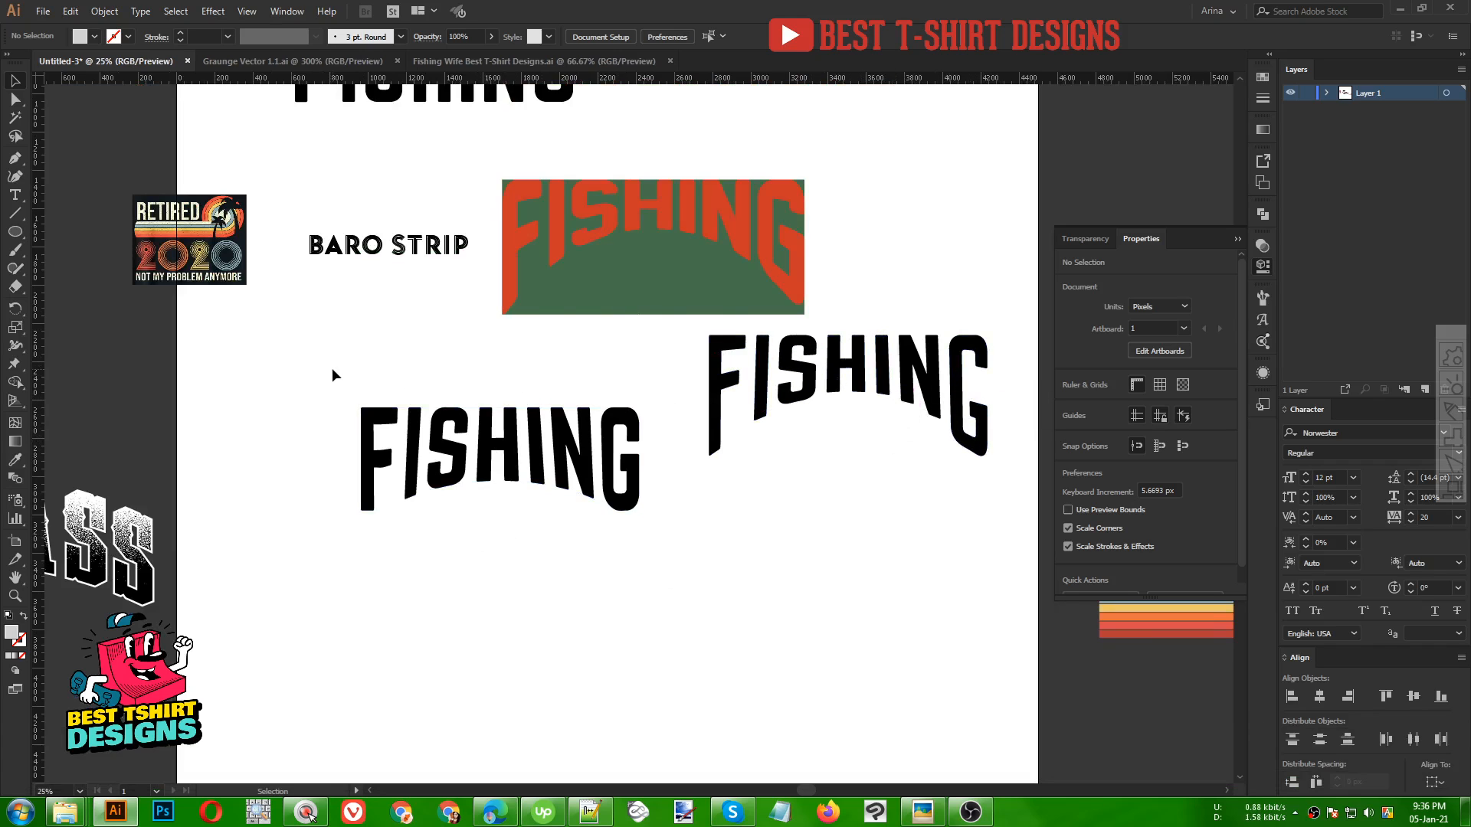
pyautogui.scroll(-1, 337, 378)
pyautogui.moveTo(356, 393); pyautogui.dragTo(618, 564)
pyautogui.scroll(-1, 595, 554)
pyautogui.moveTo(567, 479); pyautogui.dragTo(740, 391)
pyautogui.click(739, 443)
pyautogui.moveTo(739, 442); pyautogui.dragTo(920, 374)
pyautogui.moveTo(611, 394); pyautogui.dragTo(853, 194)
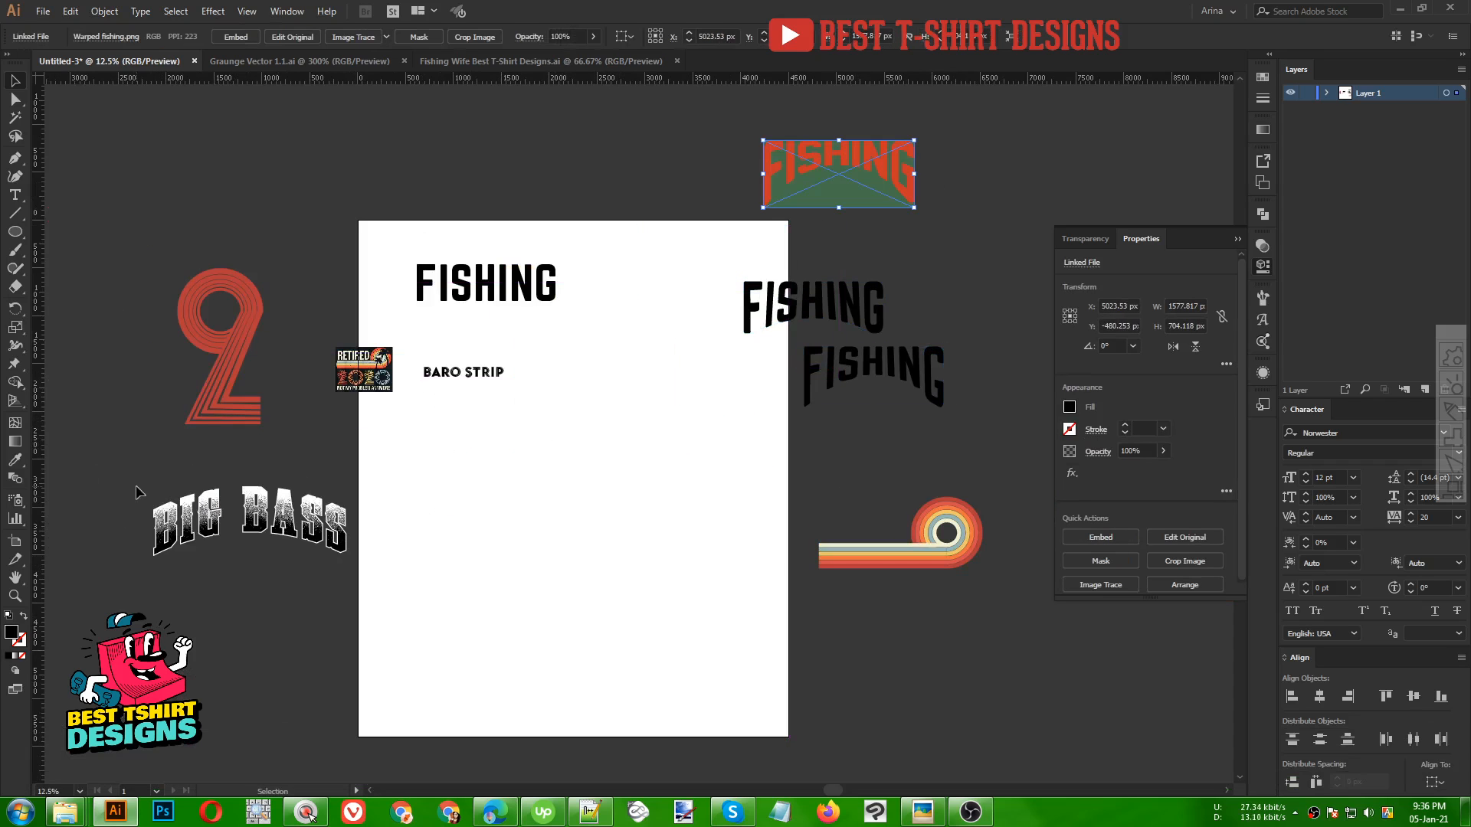
# Move the BIG BASS lettering onto the artboard and recolor its fill red
pyautogui.moveTo(115, 487); pyautogui.dragTo(400, 643)
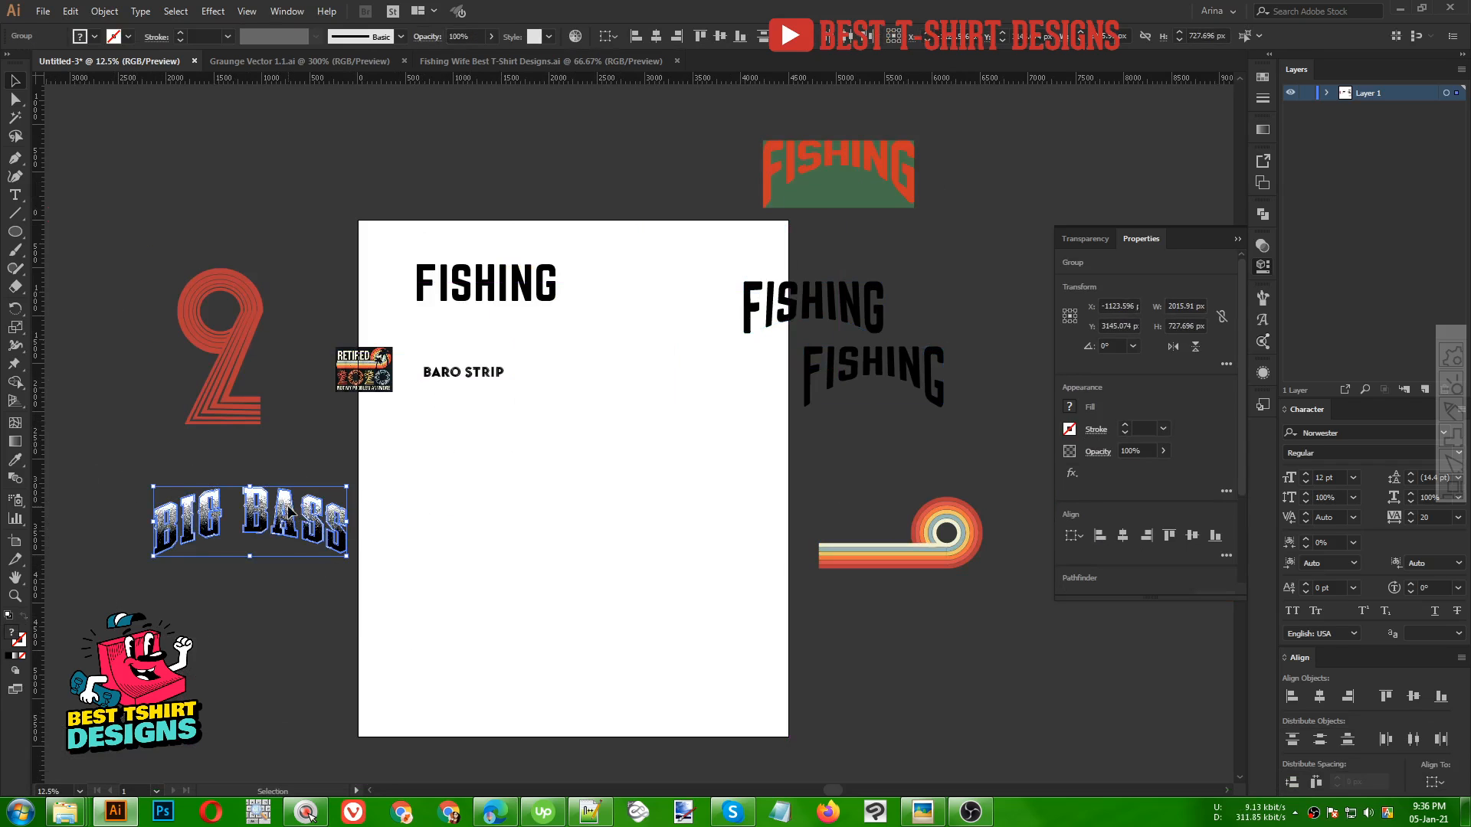
pyautogui.moveTo(293, 509); pyautogui.dragTo(598, 426)
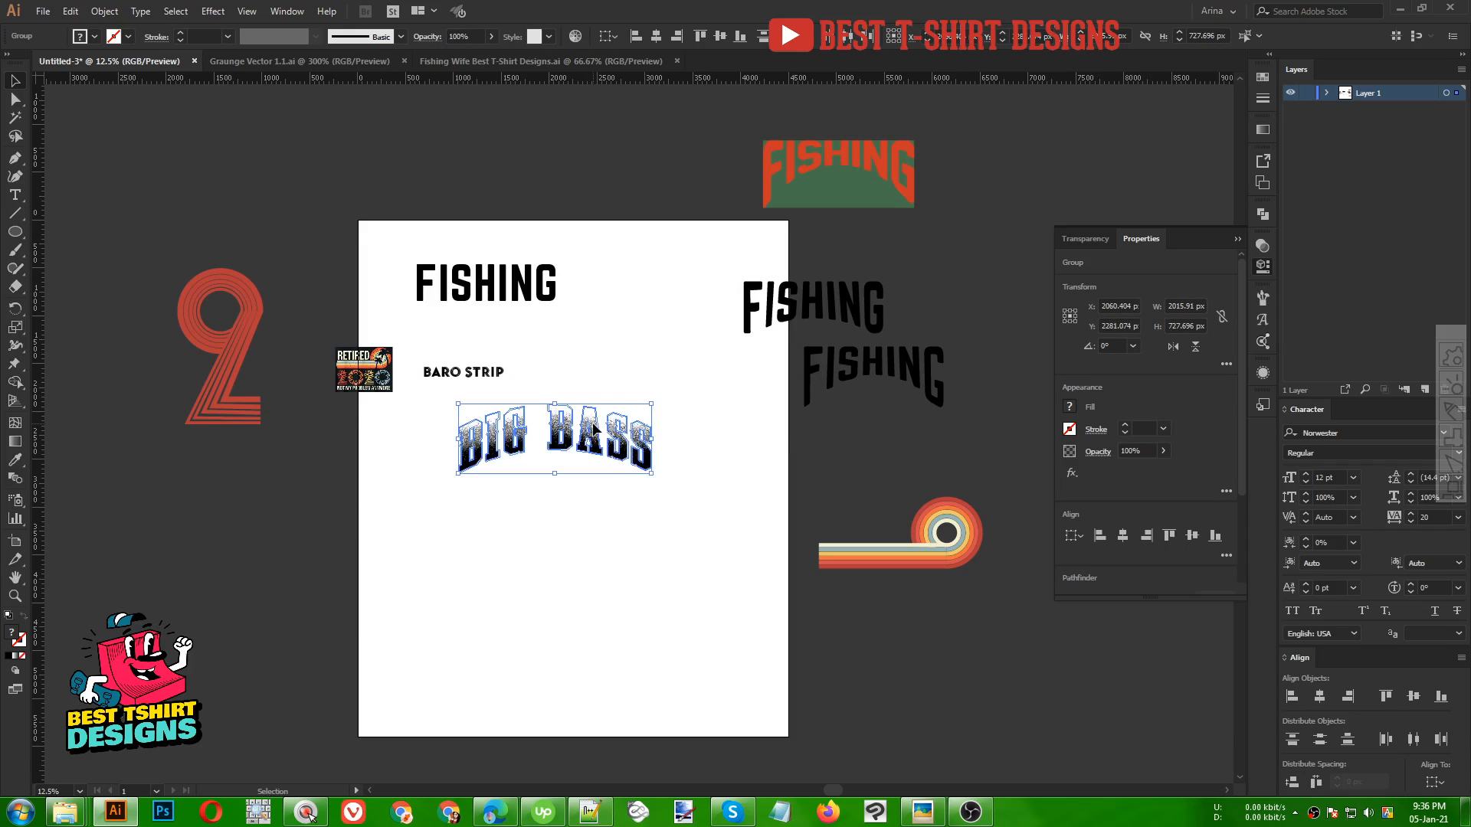
pyautogui.press('space')
pyautogui.click(566, 524)
pyautogui.scroll(5, 507, 460)
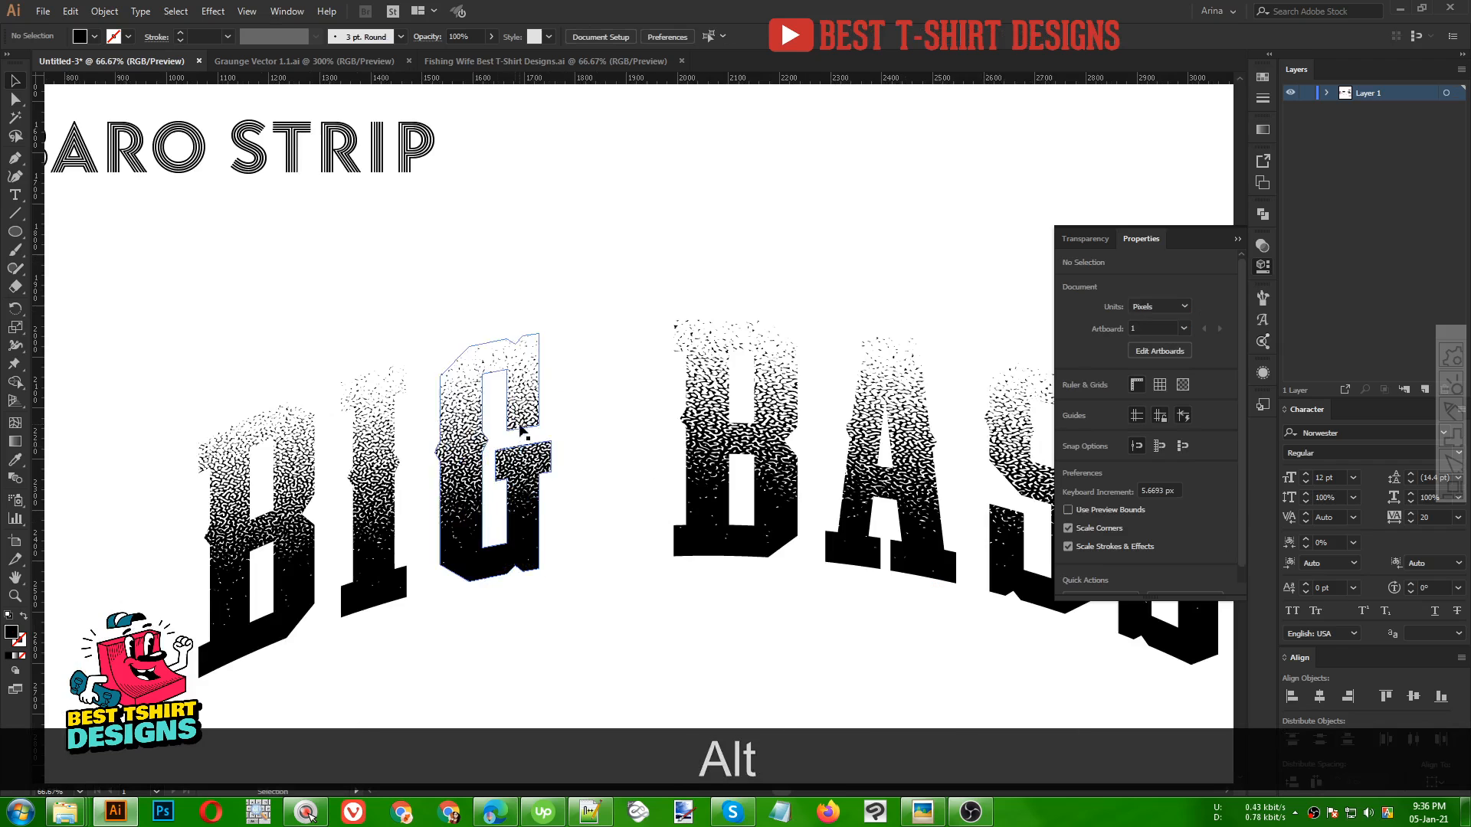
pyautogui.click(421, 606)
pyautogui.click(95, 37)
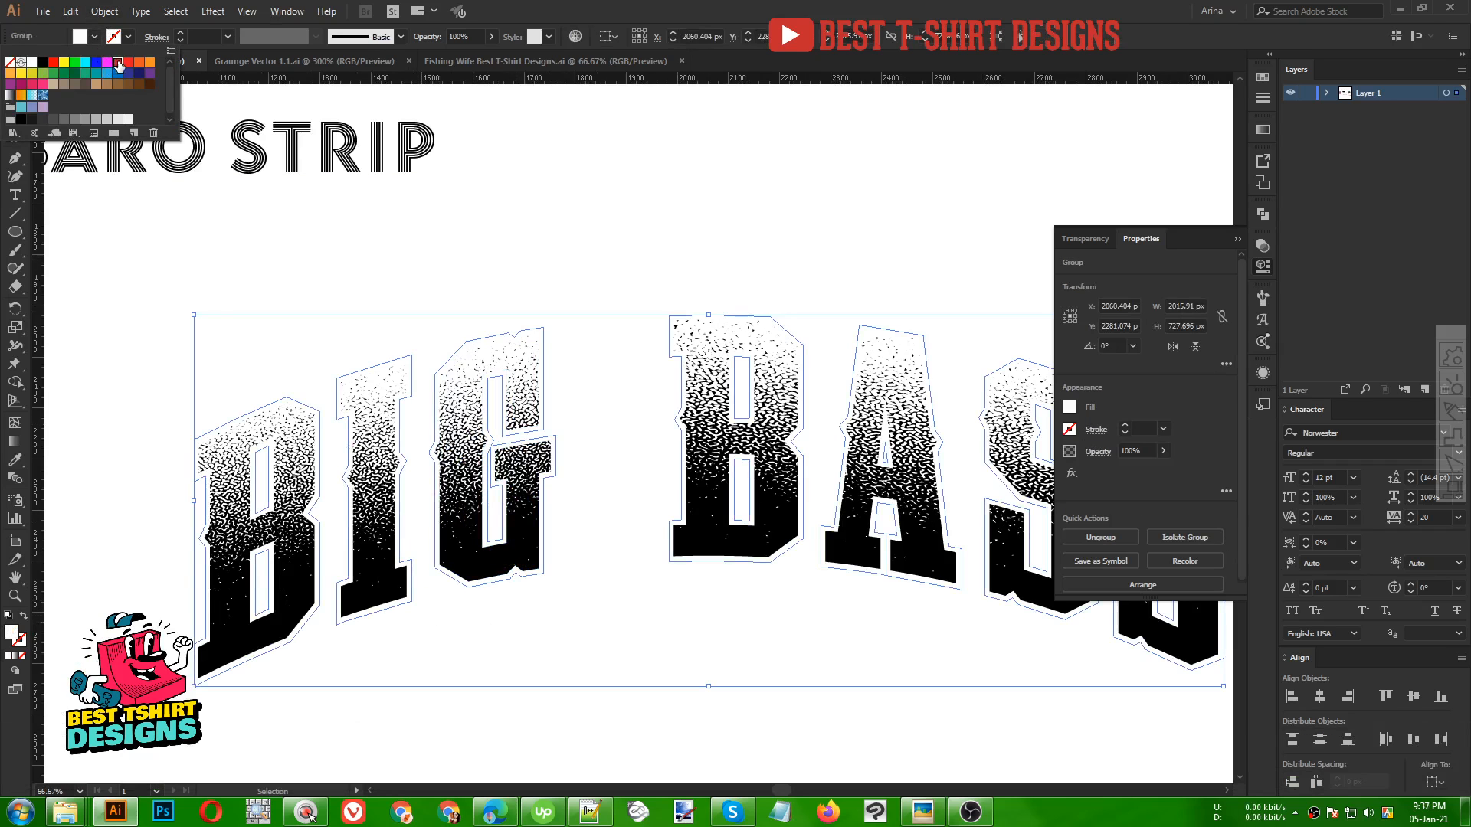
pyautogui.click(119, 65)
pyautogui.scroll(-3, 461, 243)
pyautogui.click(521, 269)
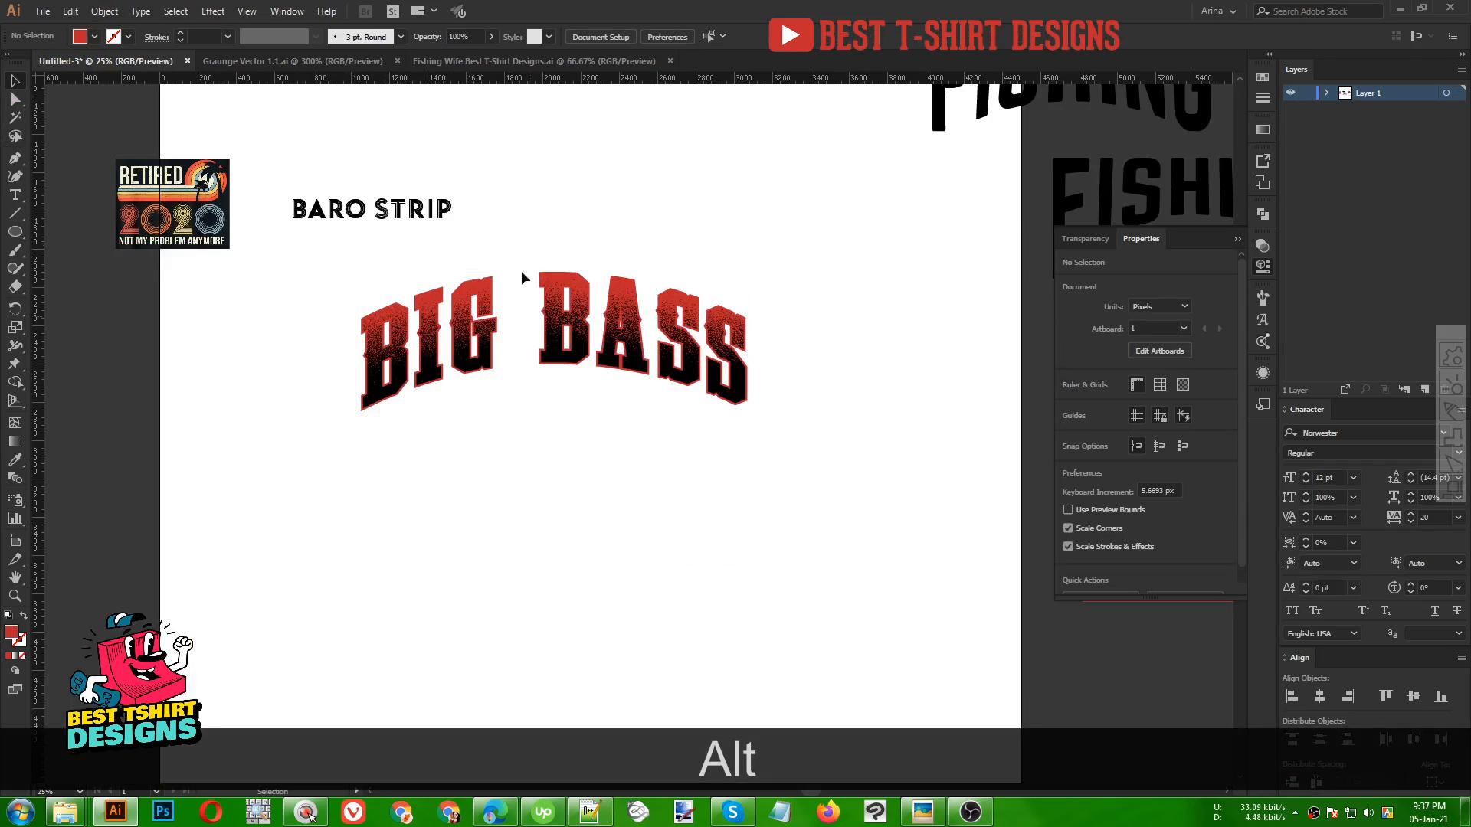
# Select and delete the BIG BASS lettering
pyautogui.scroll(-1, 472, 504)
pyautogui.moveTo(344, 367); pyautogui.dragTo(728, 482)
pyautogui.press('Delete')
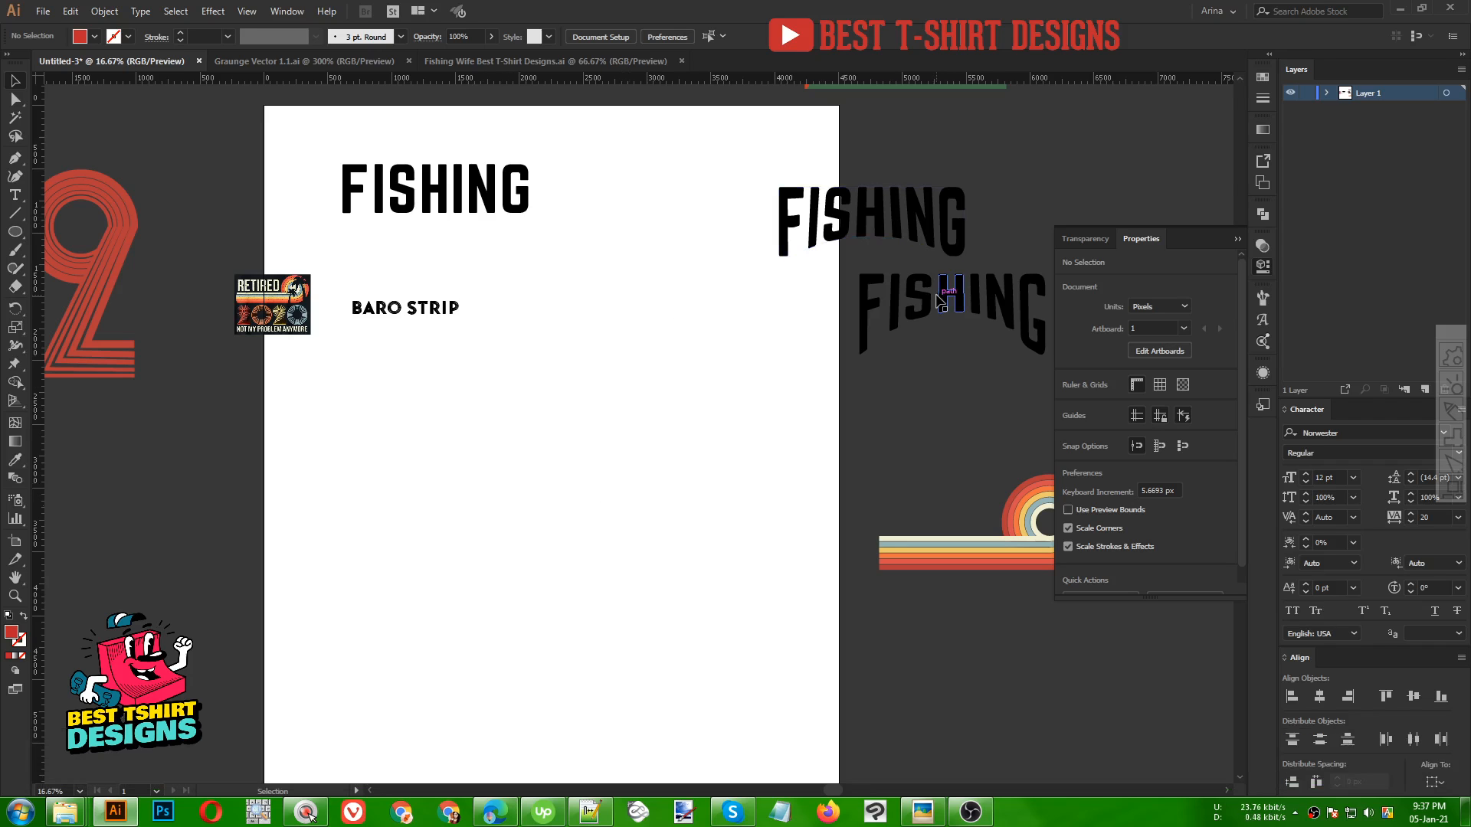
# Move the warped FISHING lettering onto the middle of the artboard
pyautogui.moveTo(937, 292); pyautogui.dragTo(528, 394)
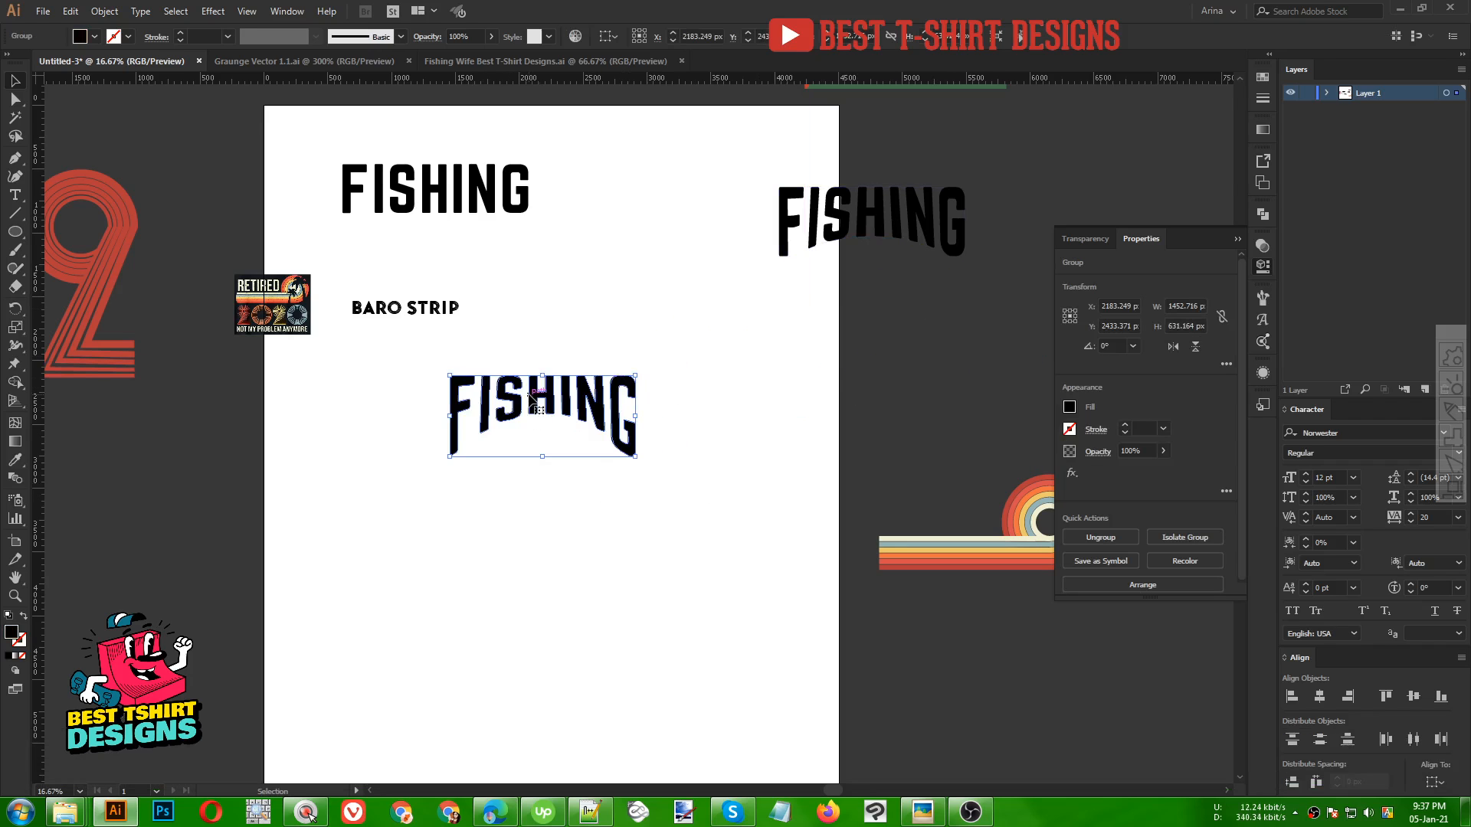
pyautogui.scroll(1, 539, 419)
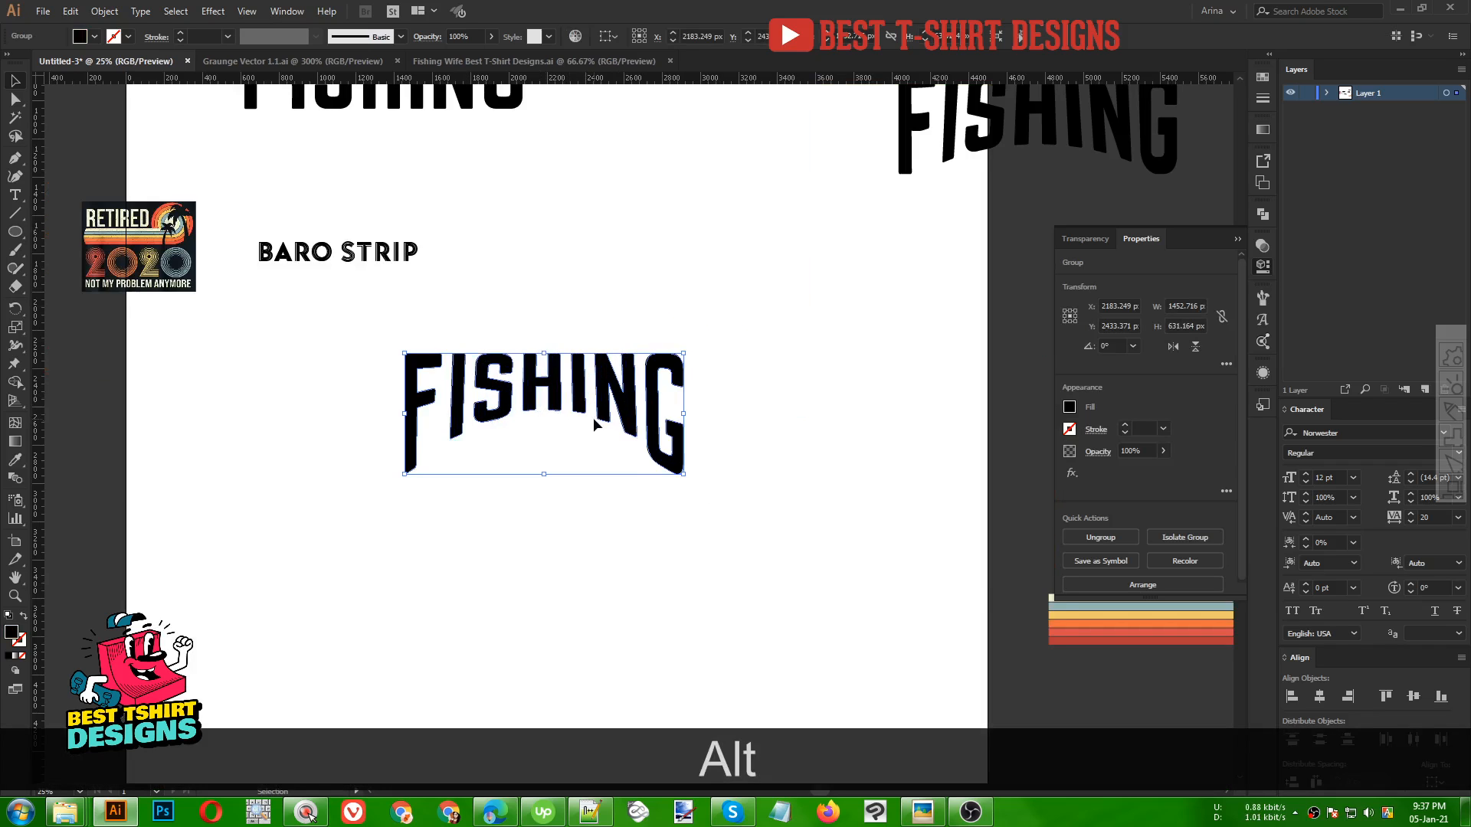
pyautogui.scroll(1, 583, 425)
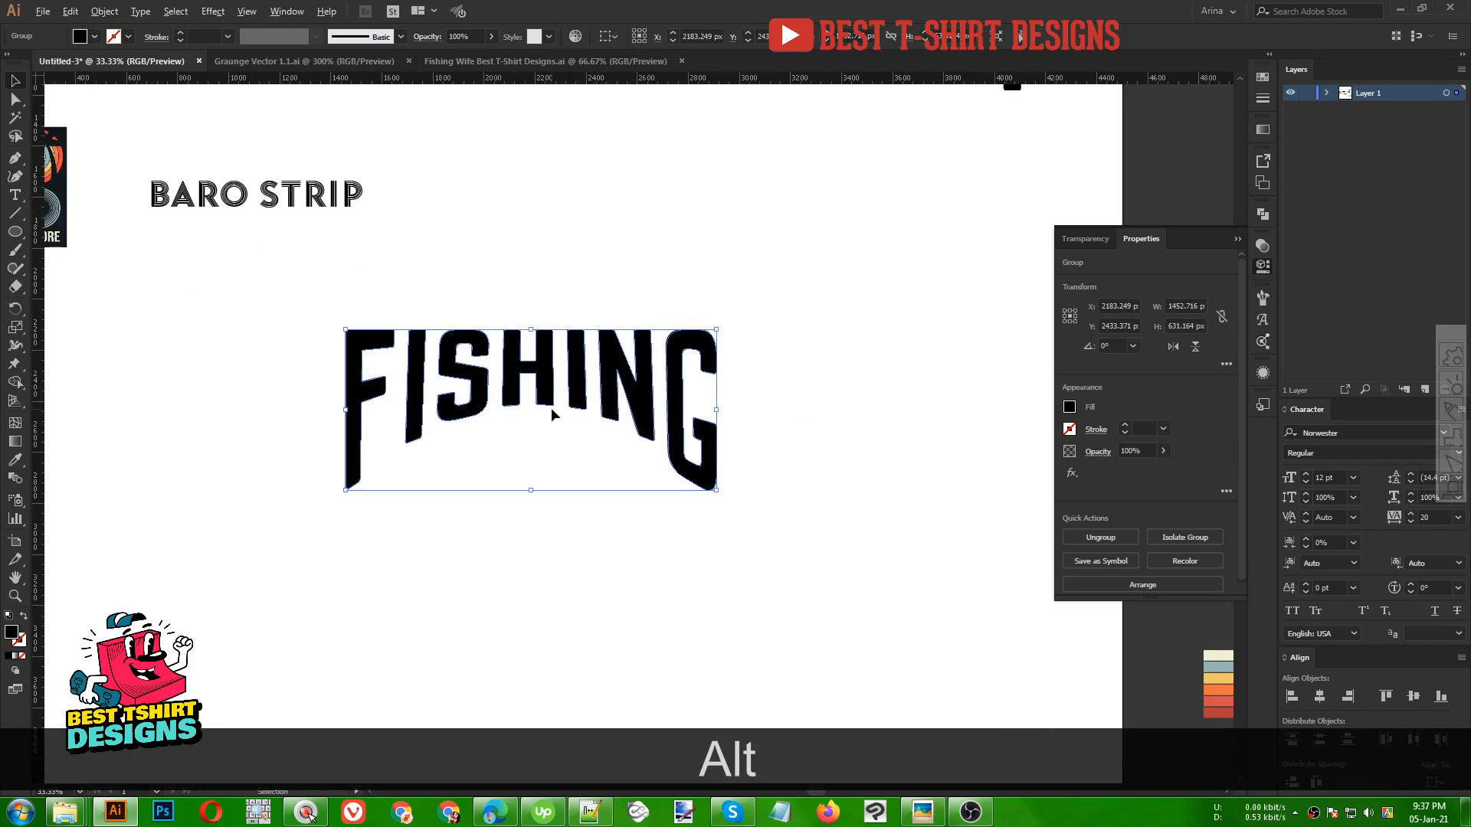
pyautogui.scroll(1, 559, 406)
# Apply Offset Path to the warped FISHING lettering with an offset of 10 px
pyautogui.click(105, 11)
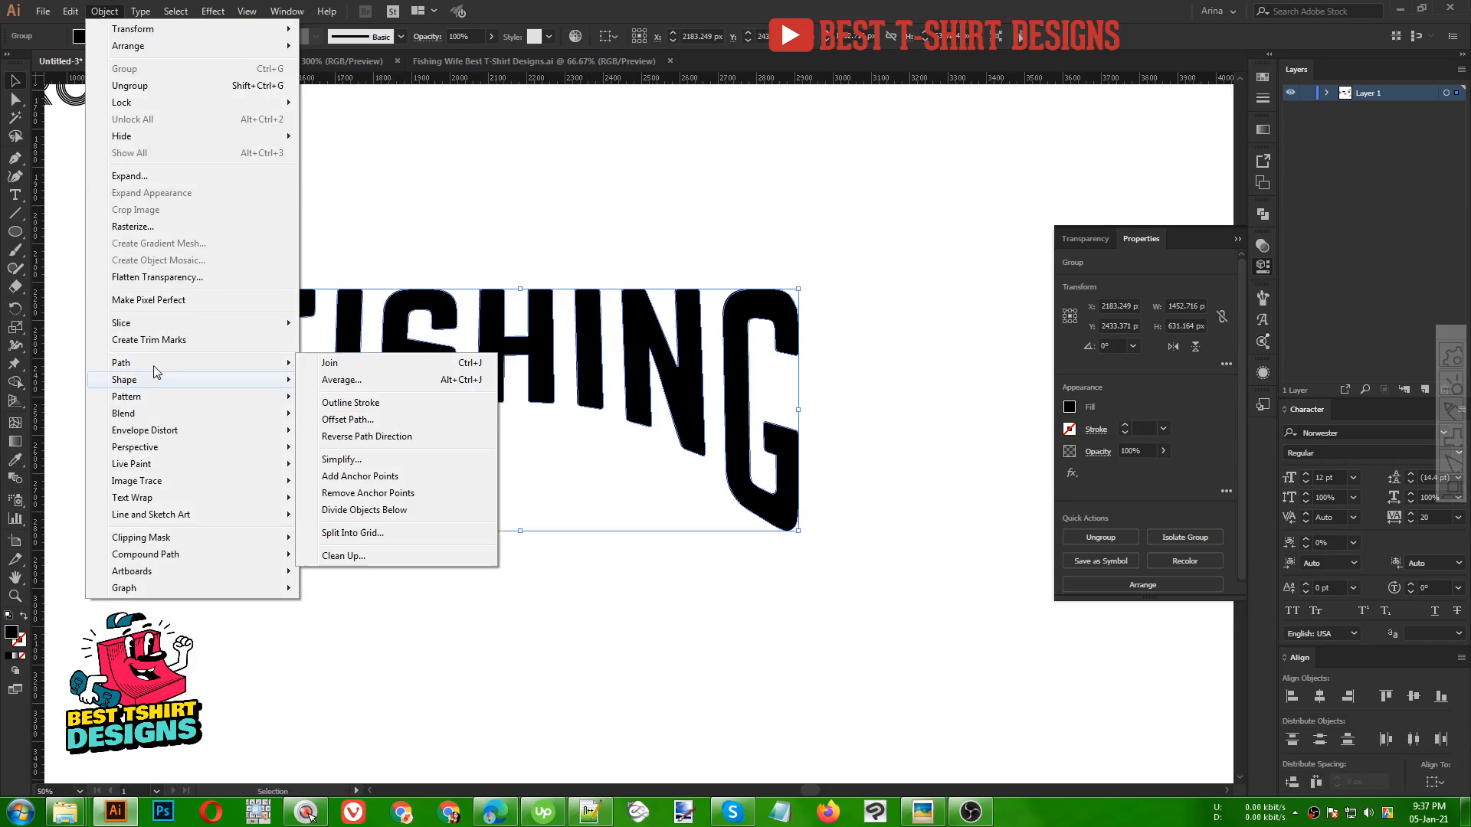
pyautogui.click(348, 420)
pyautogui.click(945, 217)
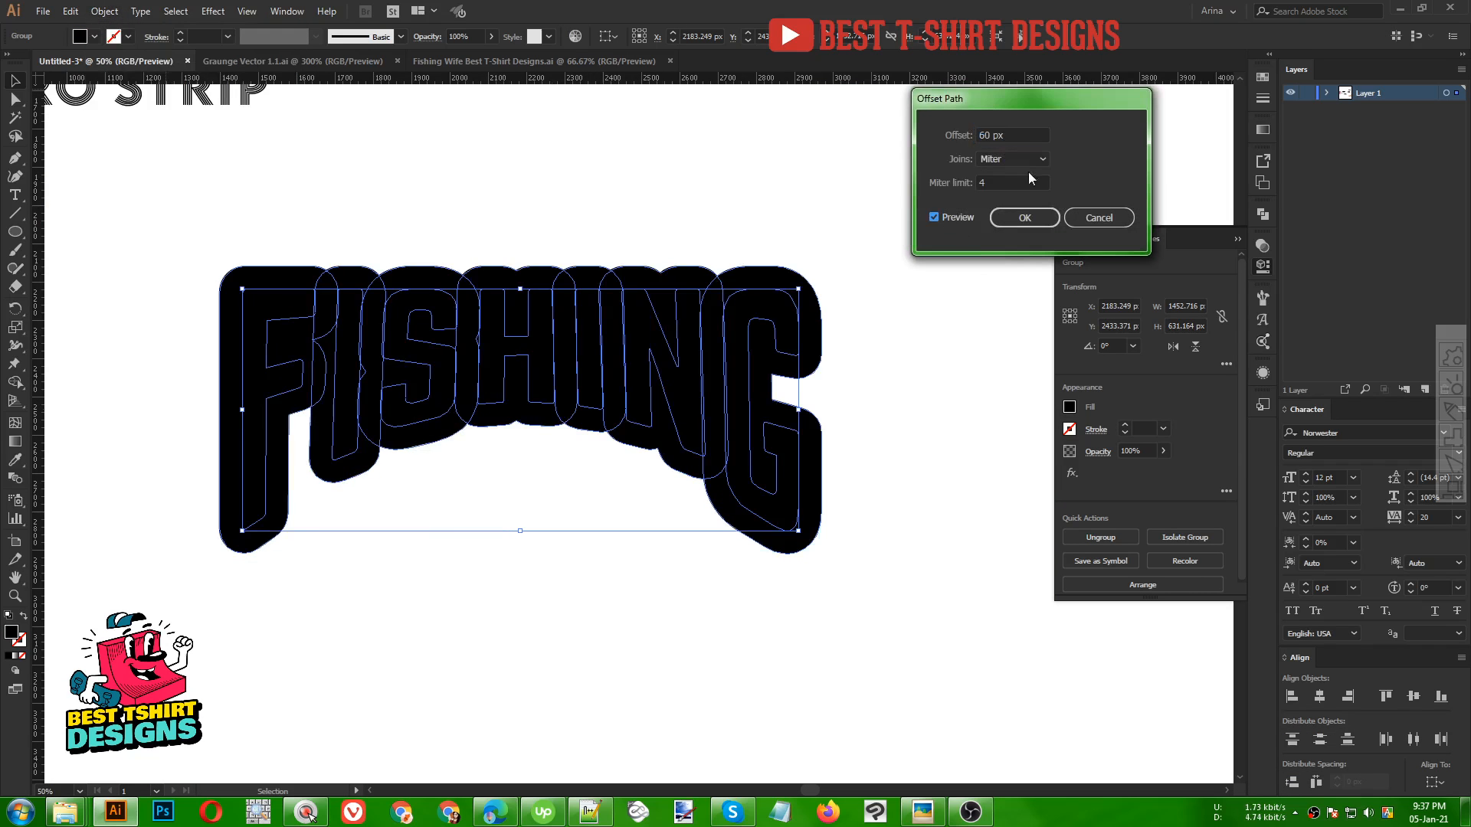
pyautogui.scroll(-4, 1018, 135)
pyautogui.scroll(-1, 1018, 135)
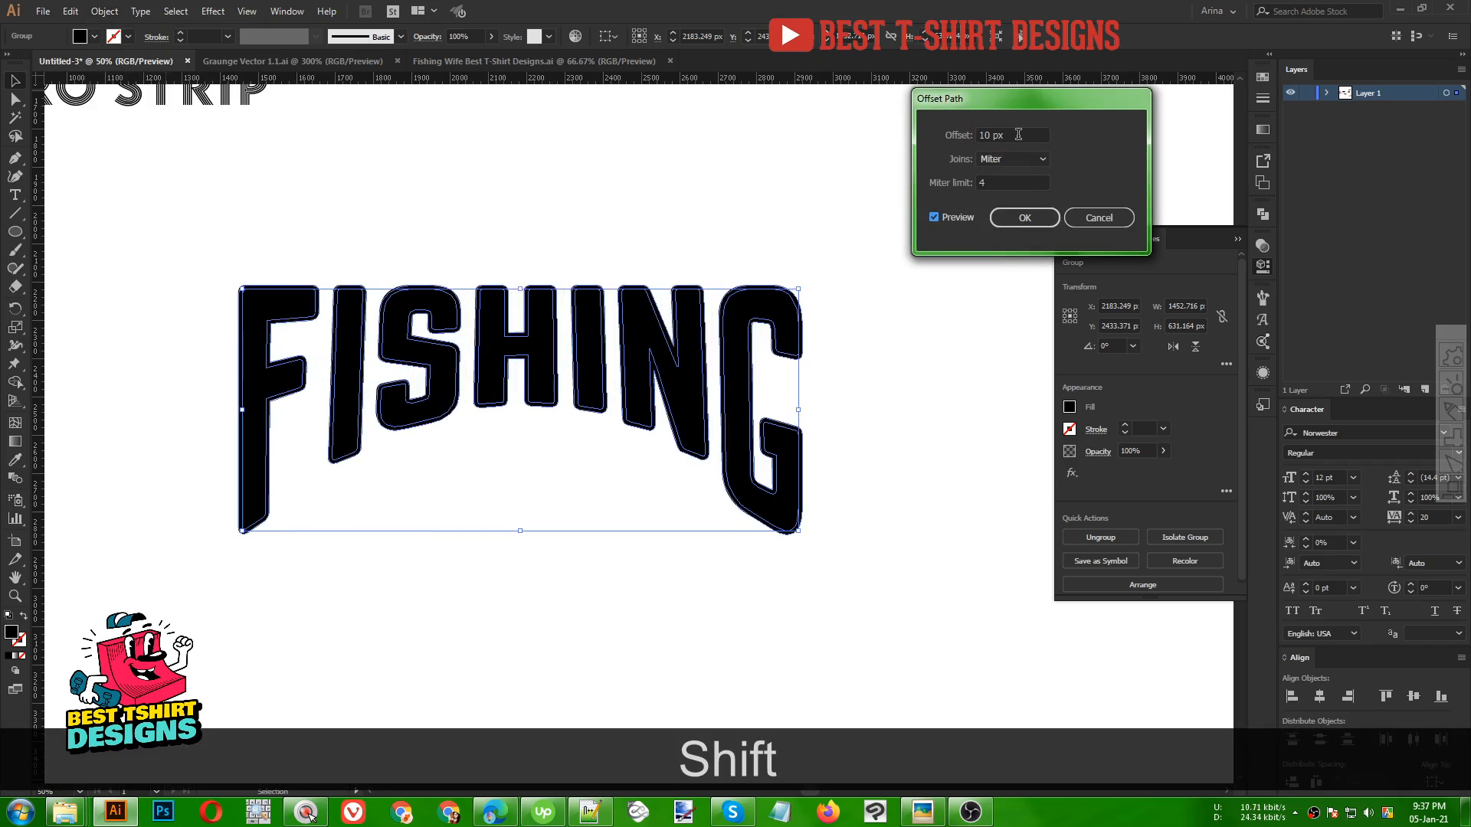
pyautogui.click(1005, 218)
# Unite the offset shapes with Pathfinder and paste the merged outline behind the lettering
pyautogui.click(1261, 216)
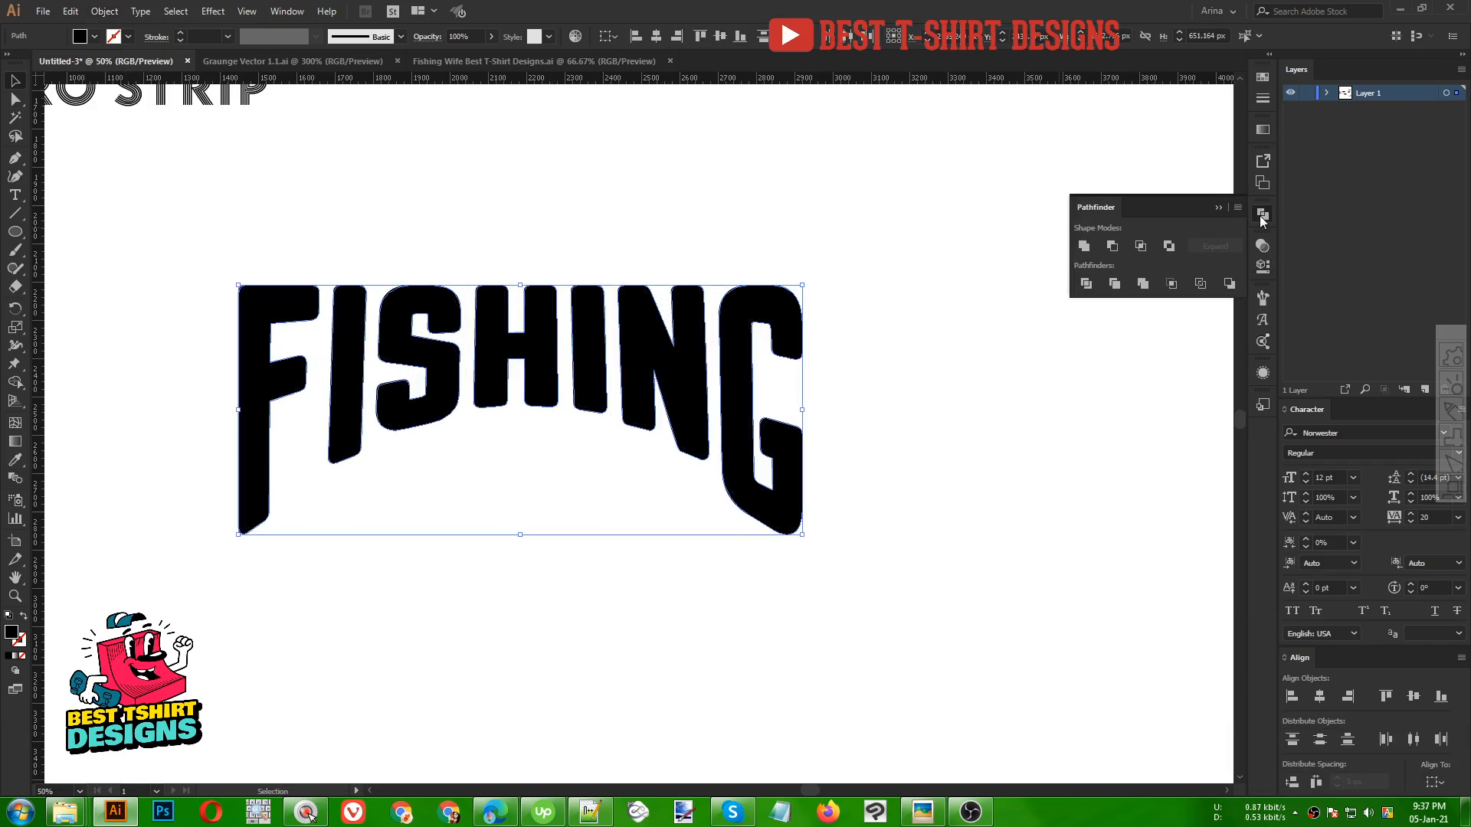
pyautogui.click(1088, 242)
pyautogui.hotkey('ctrl', 'x')
pyautogui.hotkey('ctrl', 'b')
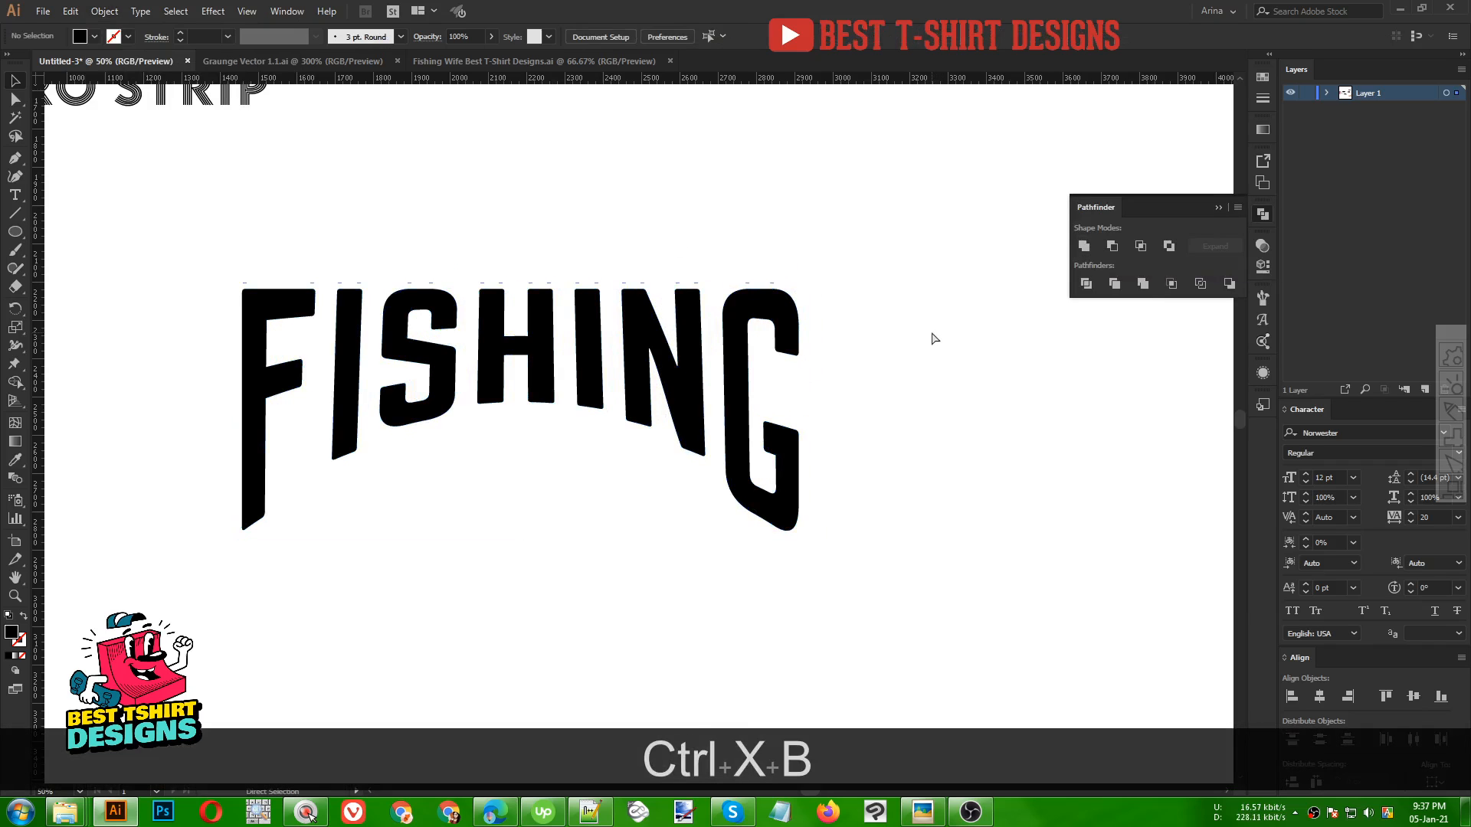
# Fill the merged offset outline with red
pyautogui.click(1263, 98)
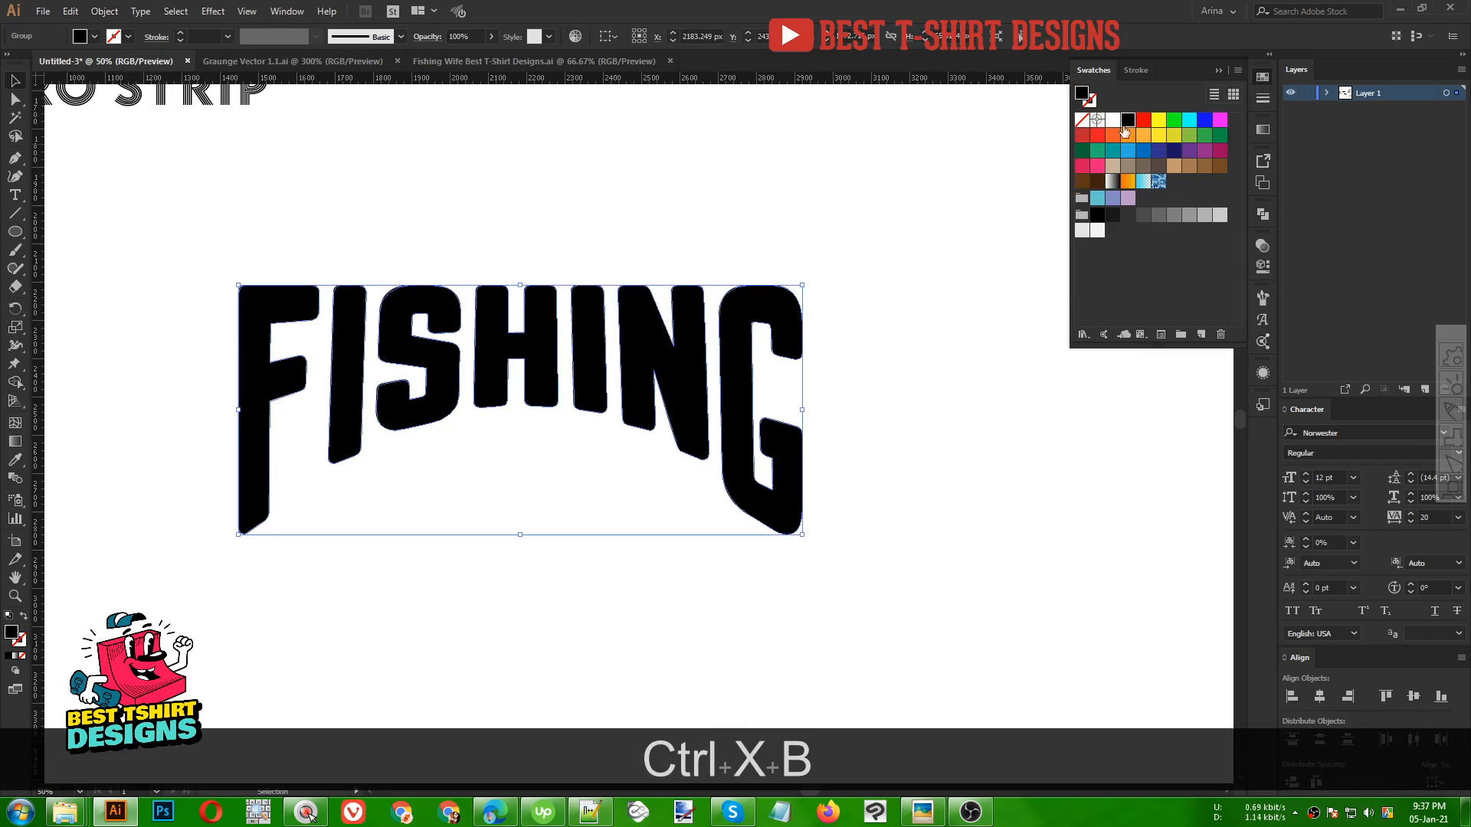
pyautogui.click(1143, 120)
pyautogui.click(528, 198)
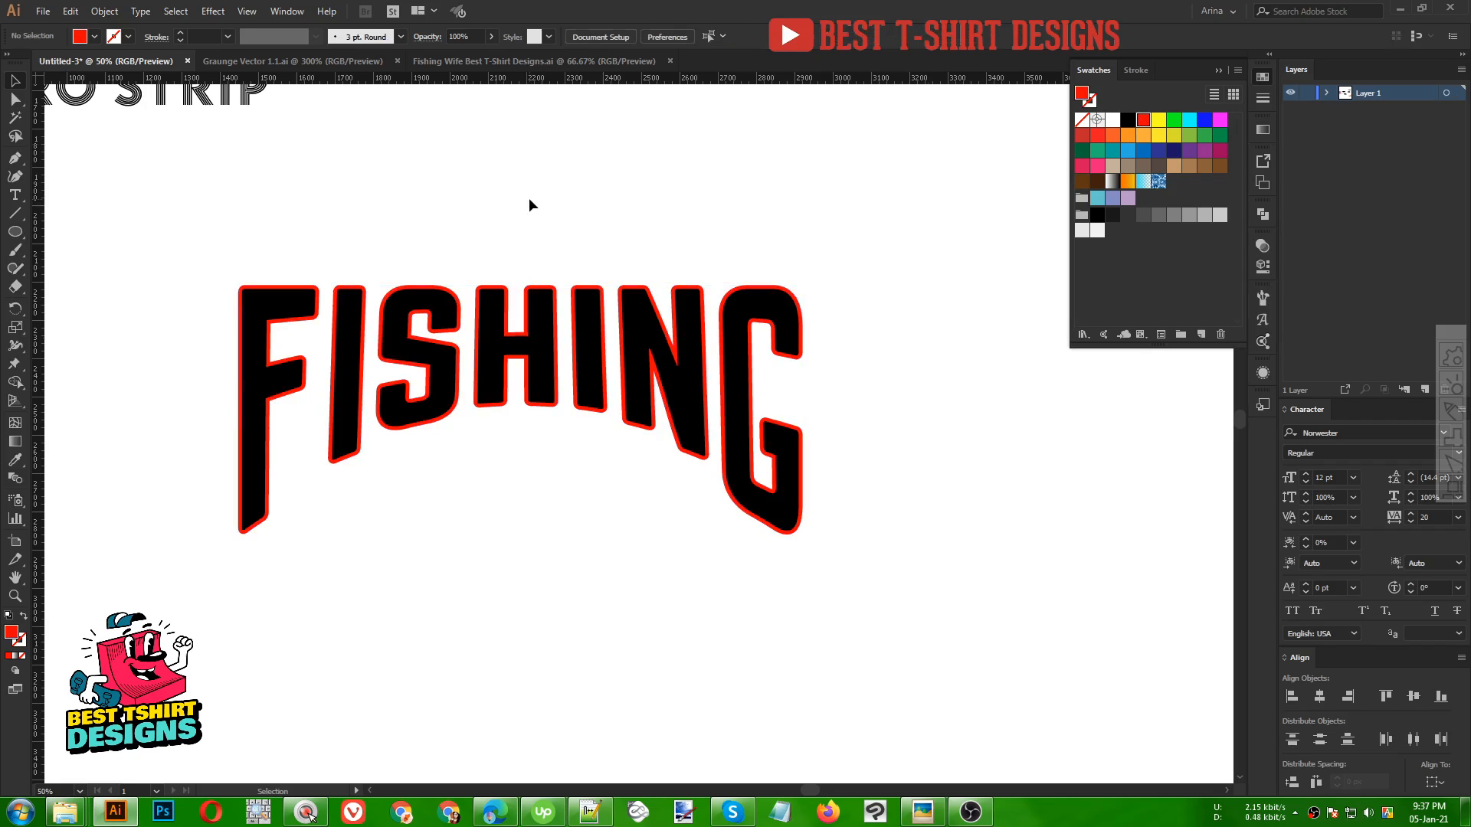
# Create an opacity mask on the black FISHING lettering and turn off Clip
pyautogui.click(405, 350)
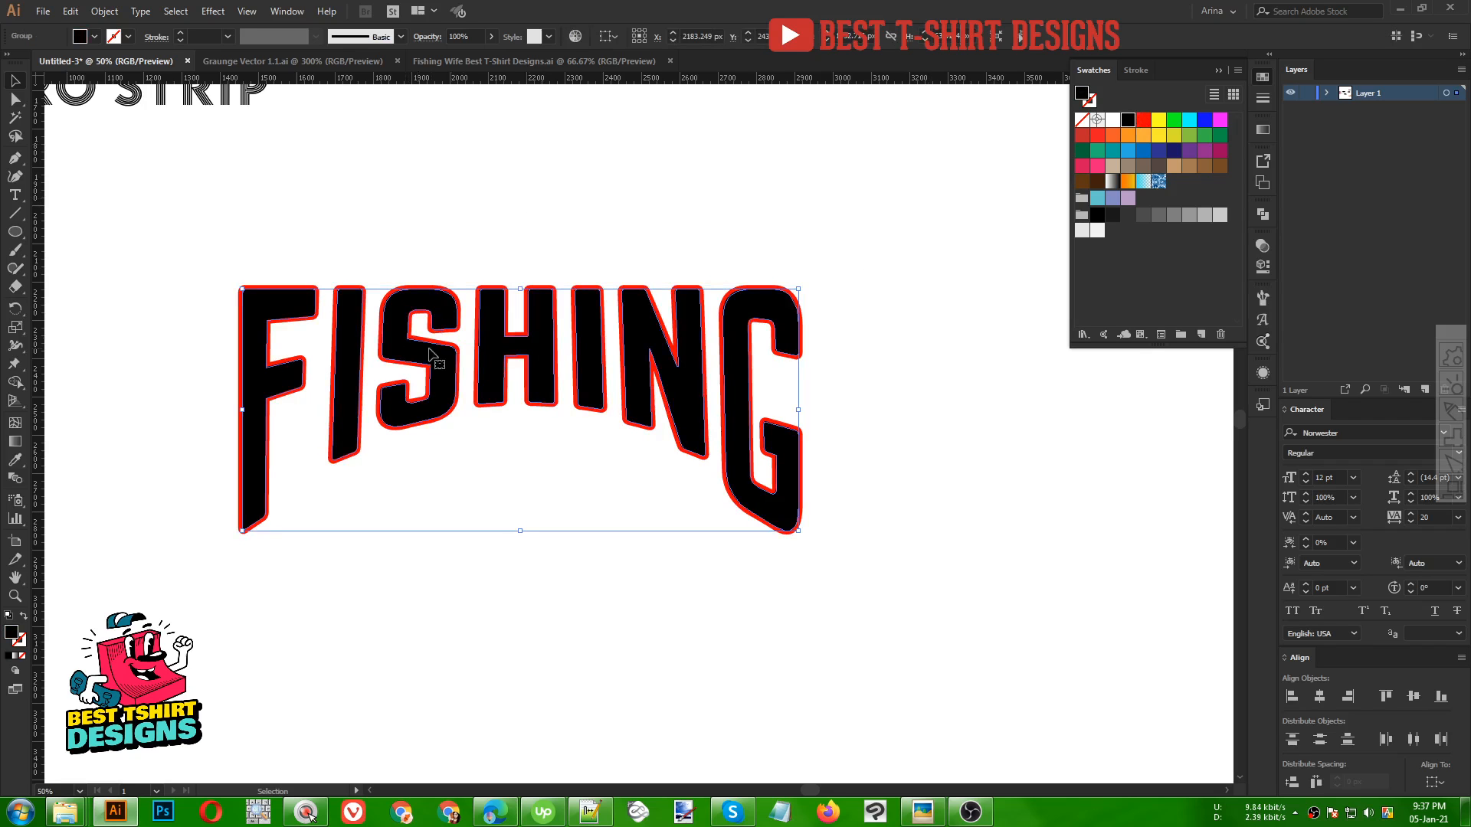
pyautogui.click(1259, 247)
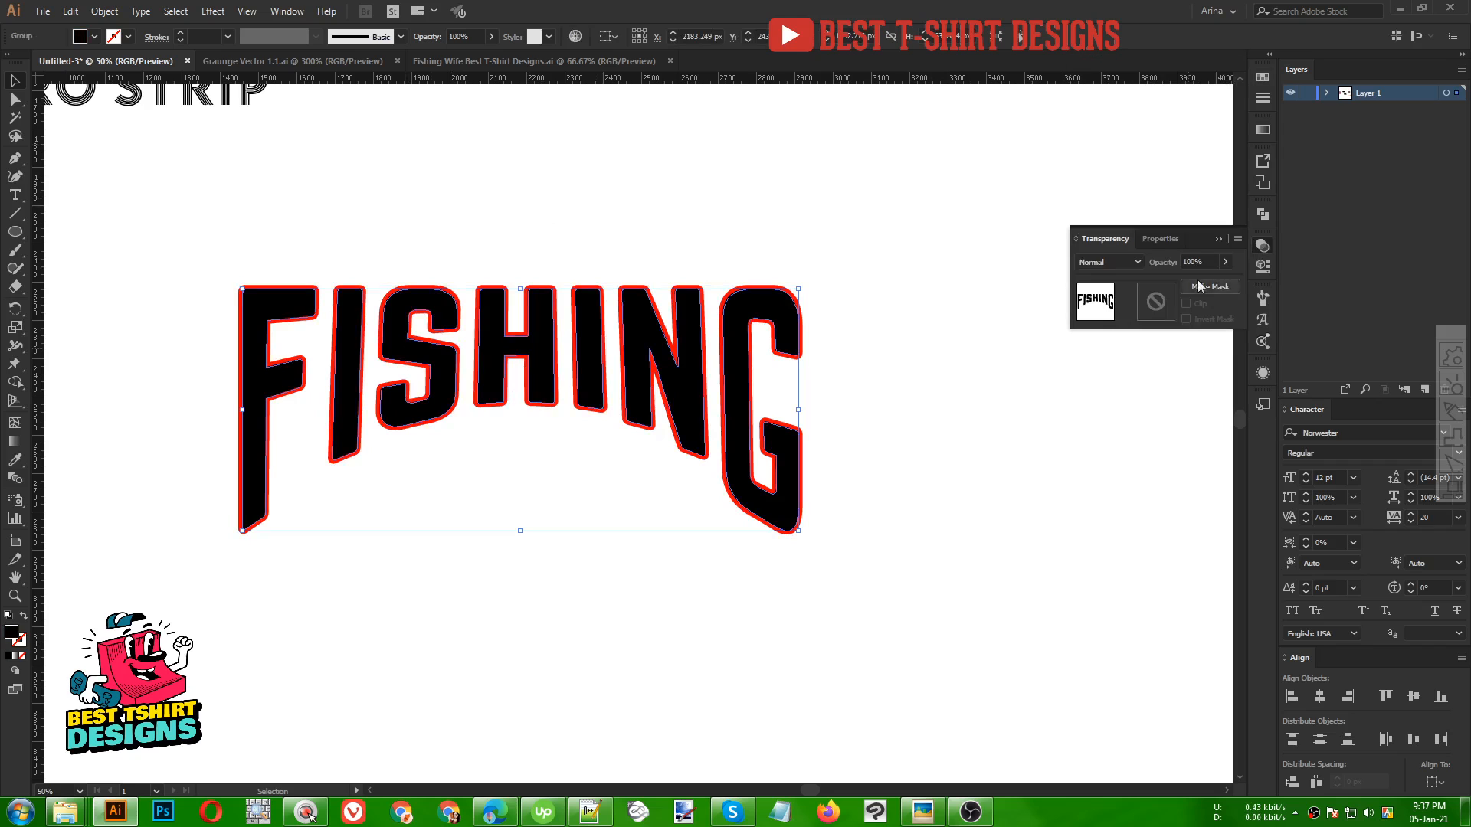
pyautogui.click(1155, 301)
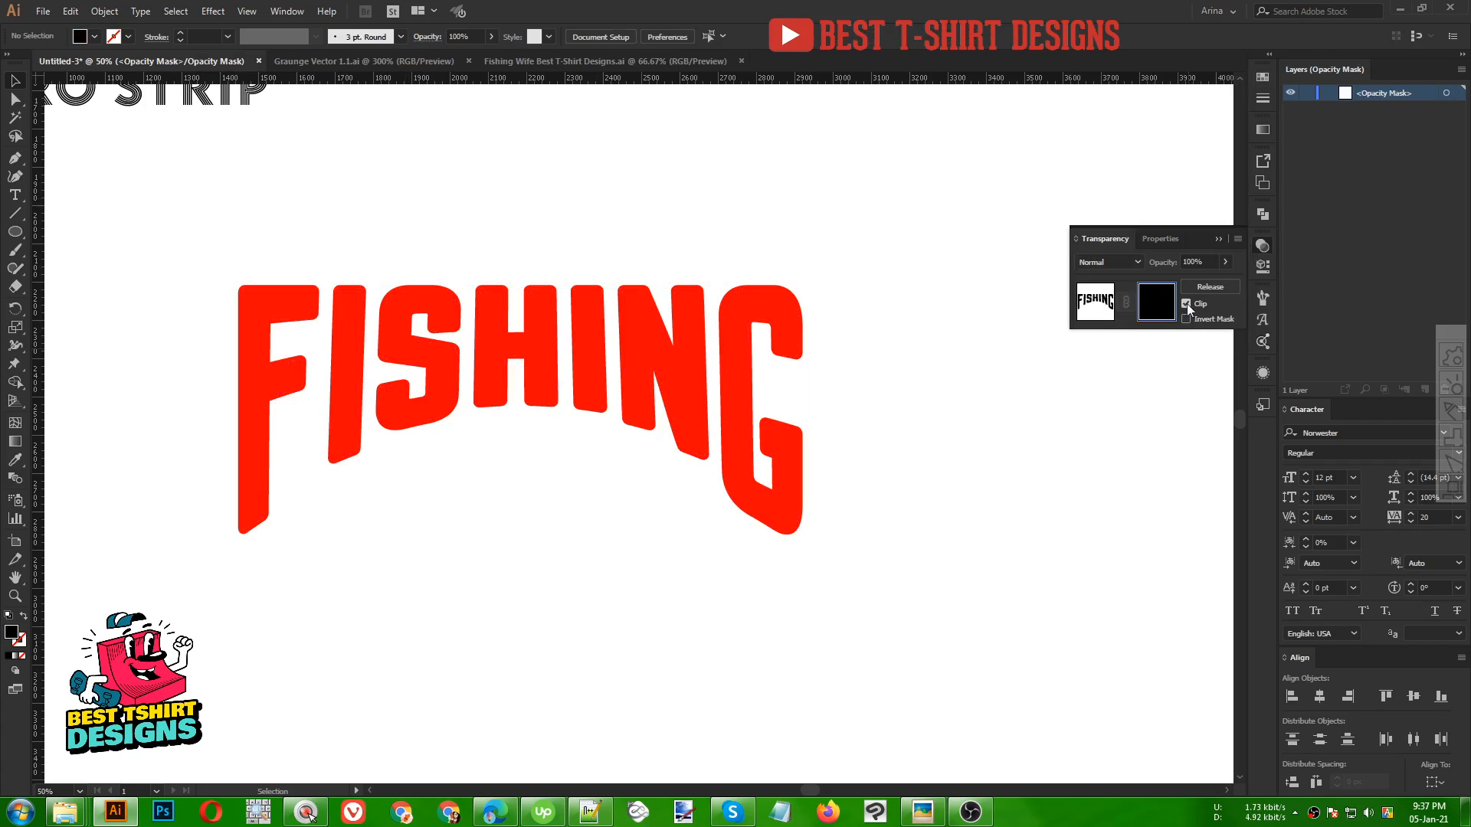
pyautogui.click(1187, 304)
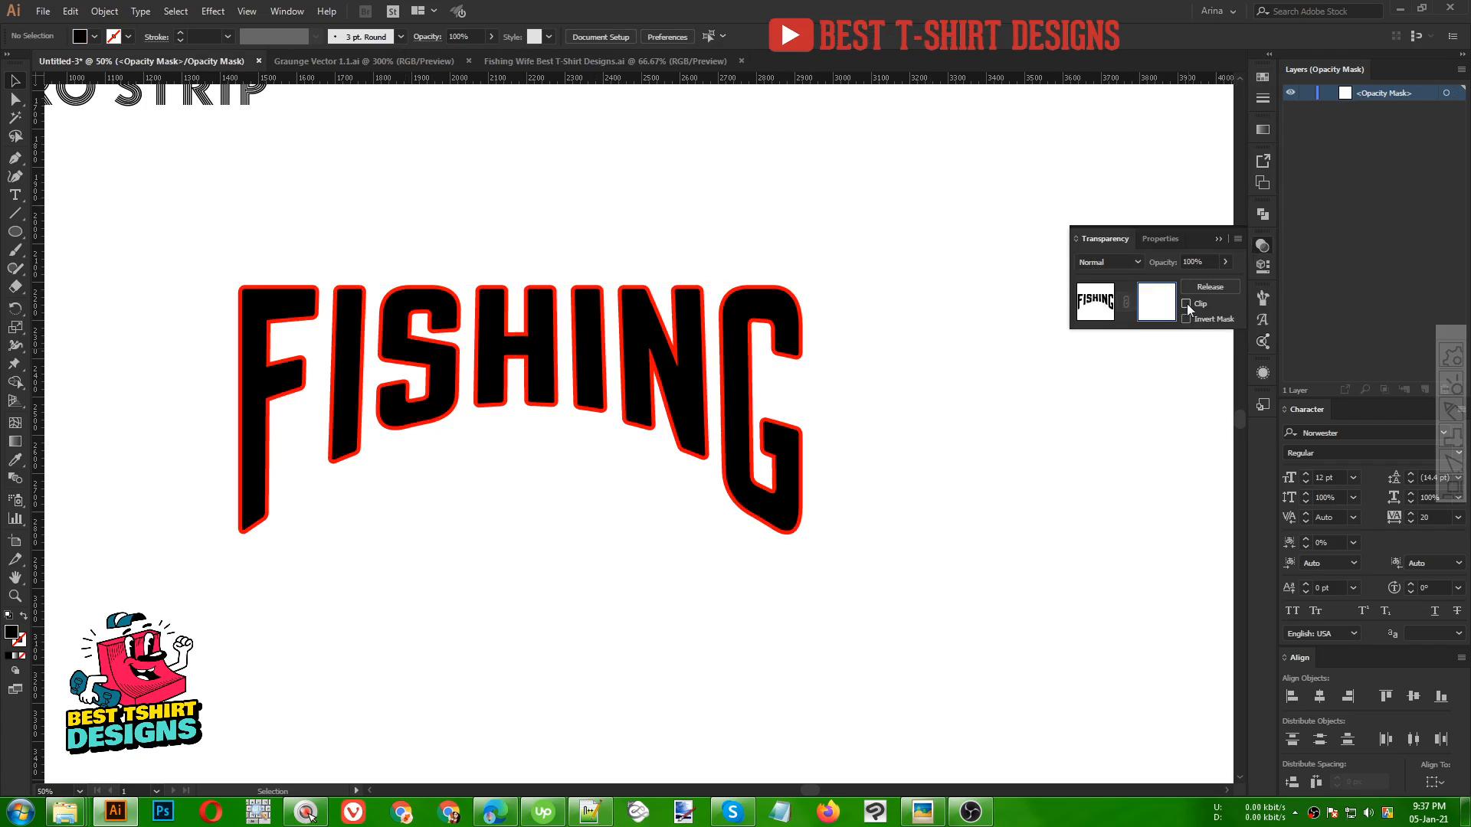
# Copy a grunge texture from the Grunge Vector file and paste it into the opacity mask
pyautogui.click(395, 63)
pyautogui.hotkey('ctrl', 'c')
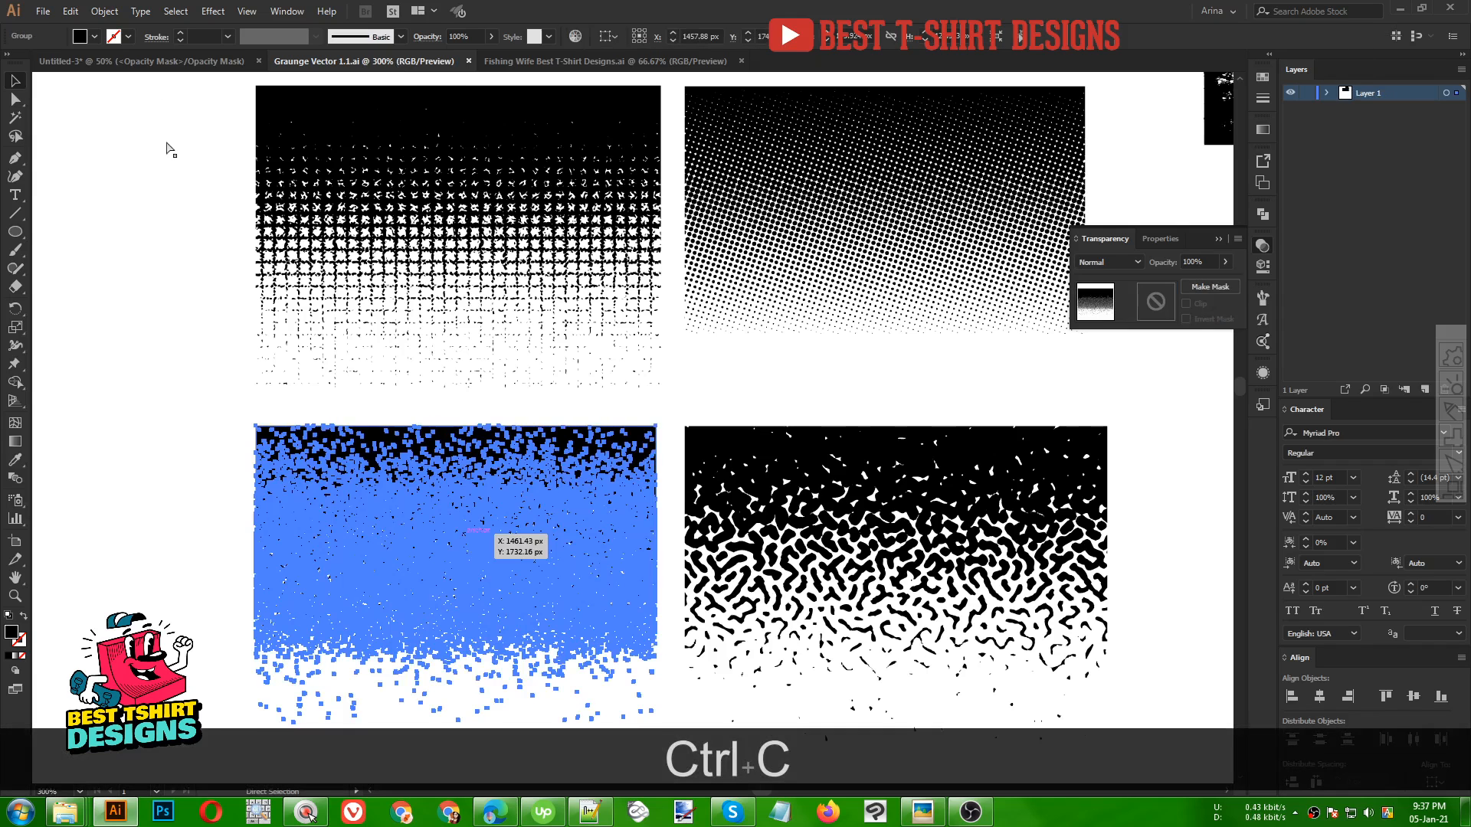
pyautogui.click(135, 62)
pyautogui.hotkey('ctrl', 'v')
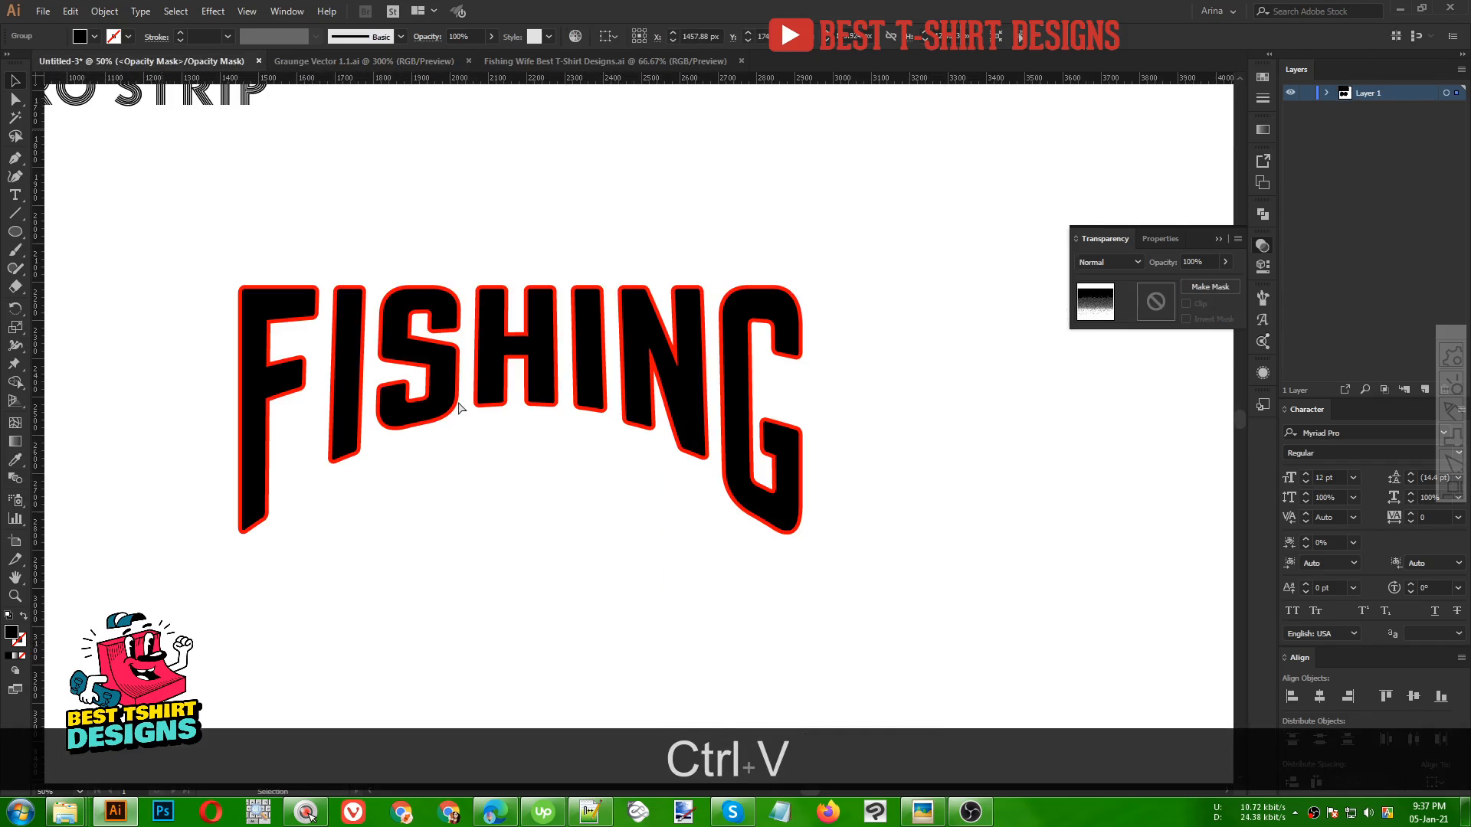
# Stretch the grunge texture across the lettering's top half, then exit mask editing
pyautogui.moveTo(642, 438); pyautogui.dragTo(837, 329)
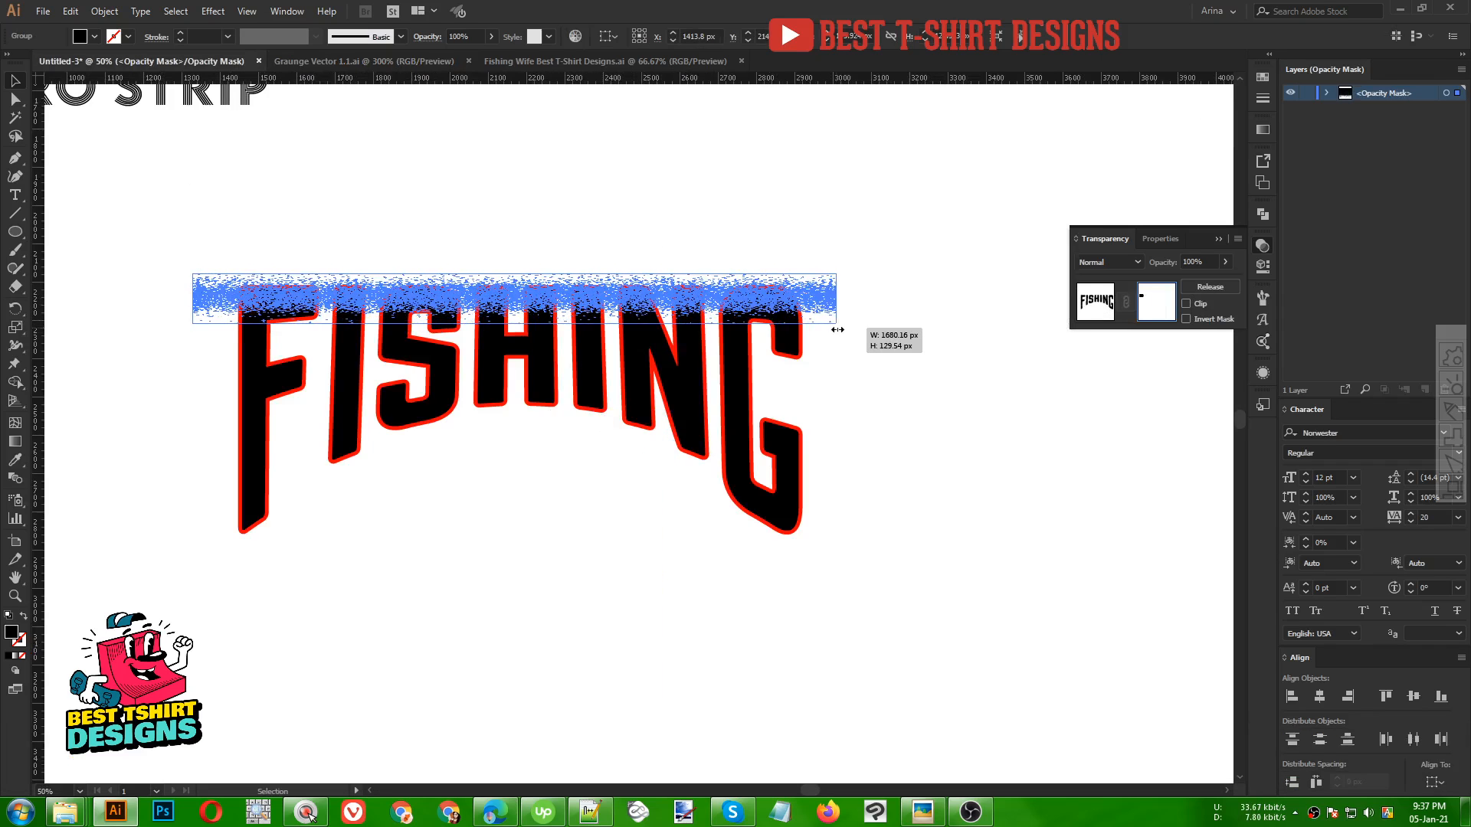
pyautogui.moveTo(526, 323); pyautogui.dragTo(527, 485)
pyautogui.press('Up')
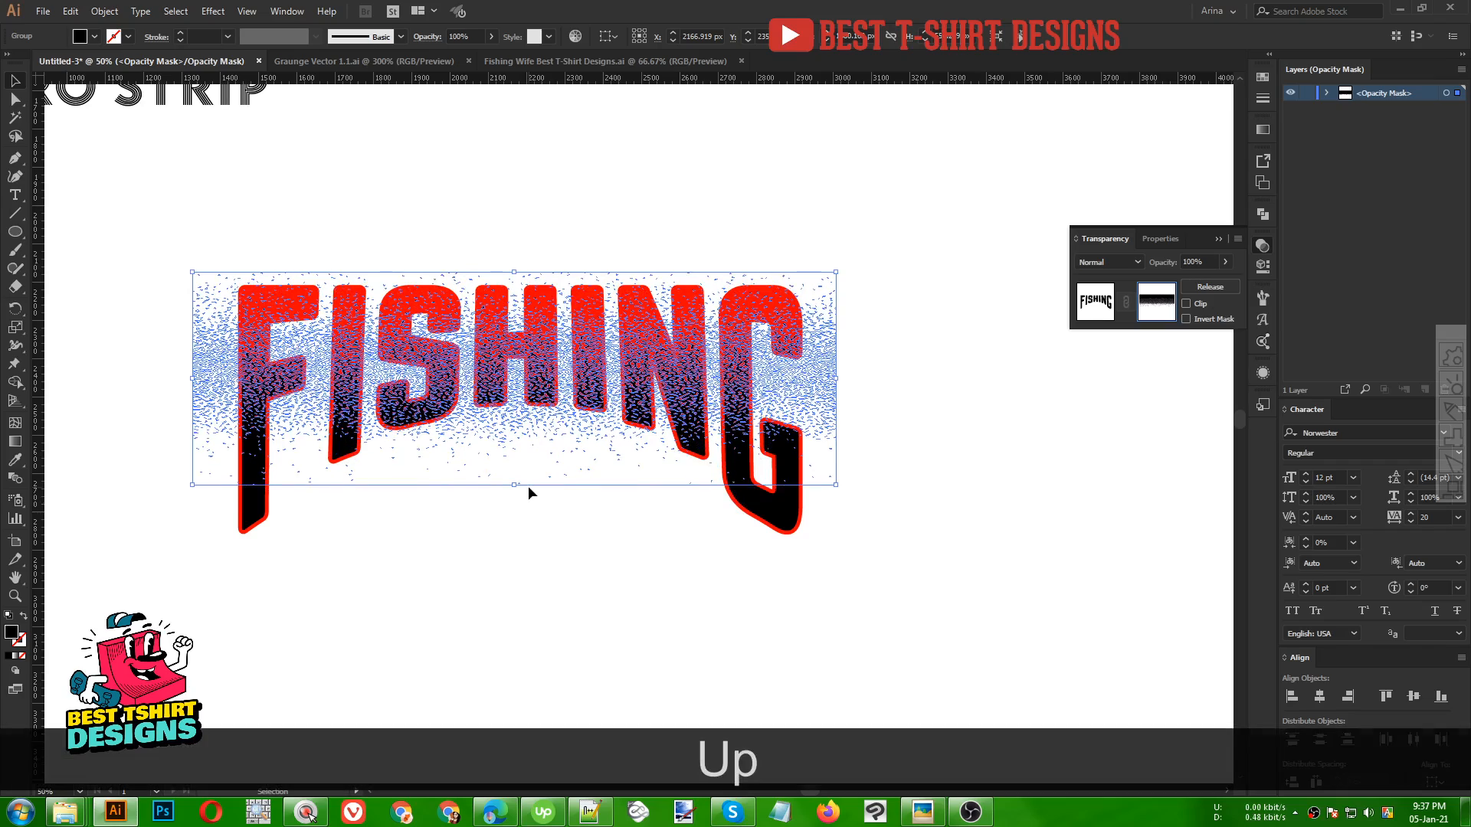
pyautogui.moveTo(515, 410); pyautogui.dragTo(515, 384)
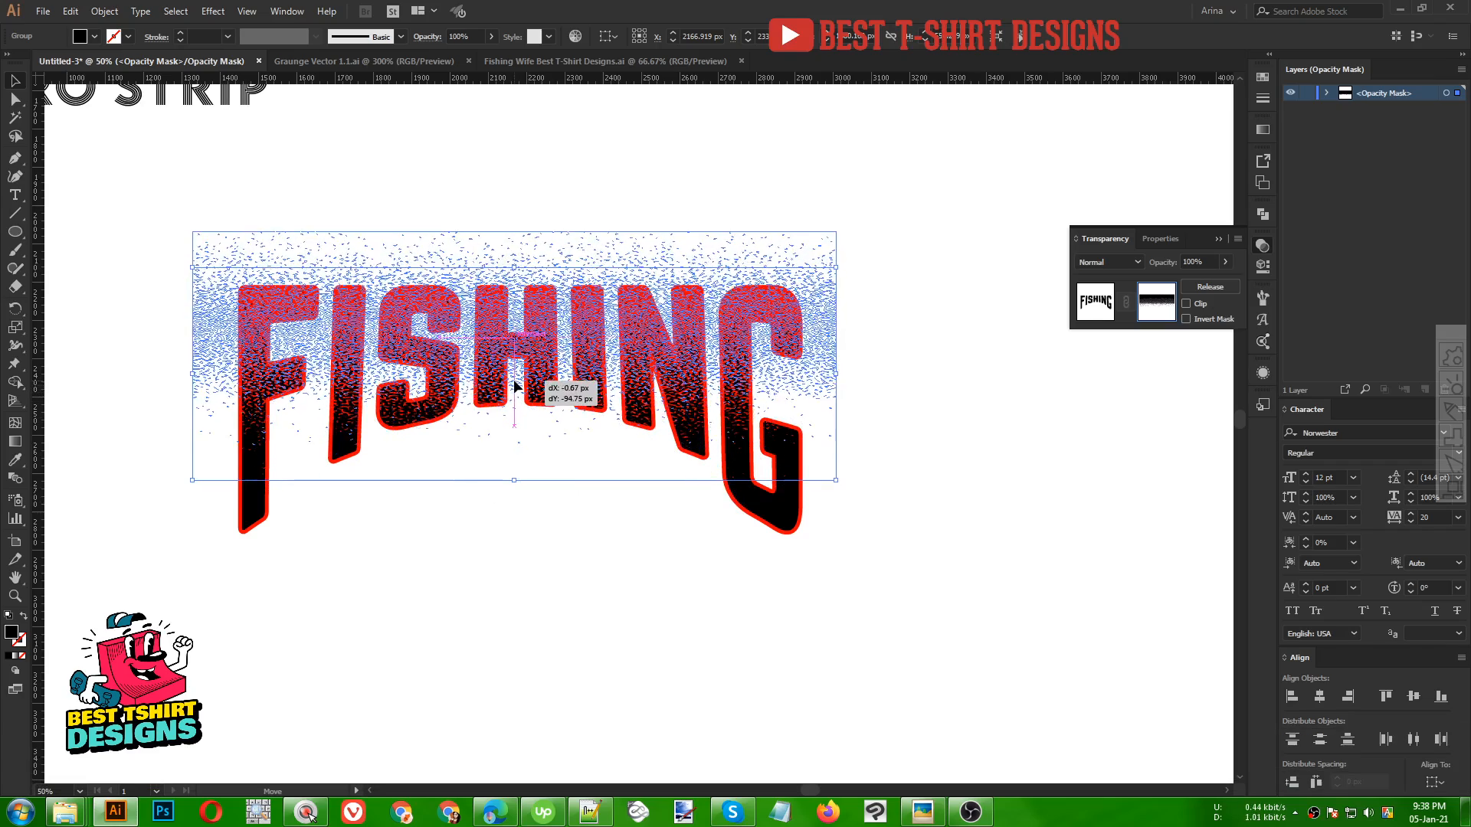
pyautogui.click(544, 581)
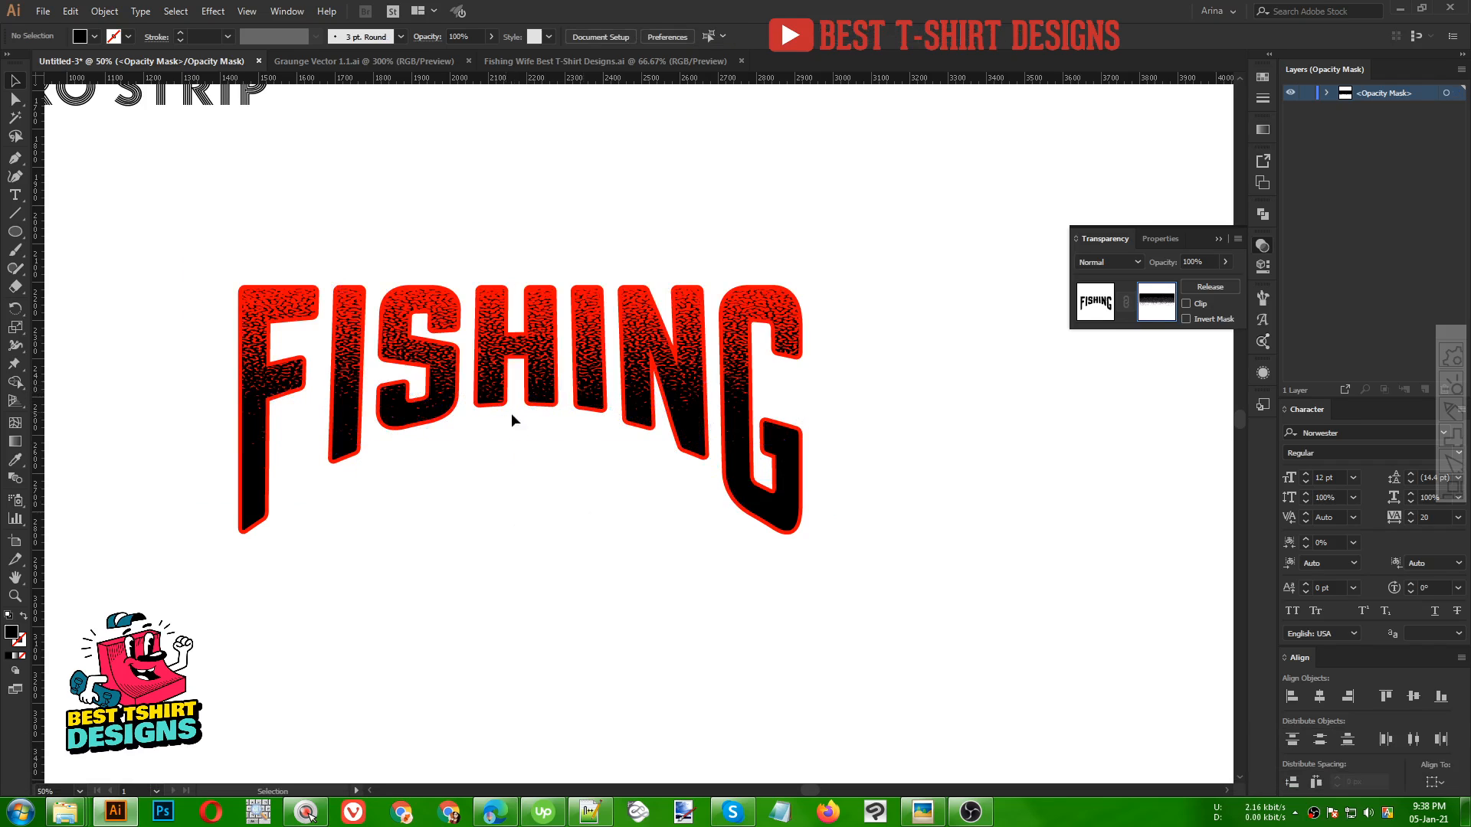
pyautogui.click(1097, 302)
# Copy the jumping fish illustration from the Fishing Wife file and paste it into the design
pyautogui.scroll(-2, 587, 506)
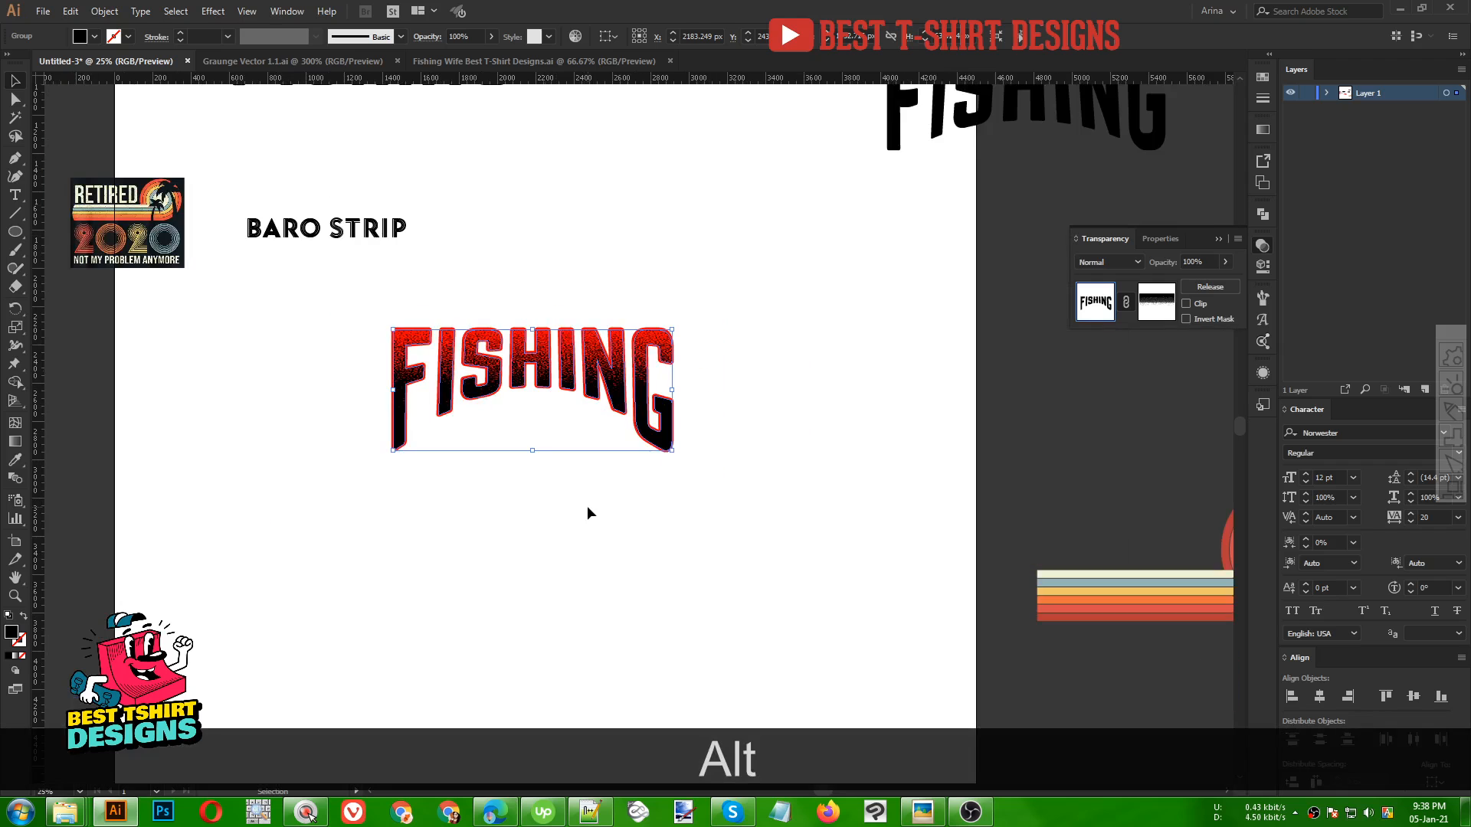
pyautogui.scroll(-1, 587, 507)
pyautogui.scroll(1, 668, 496)
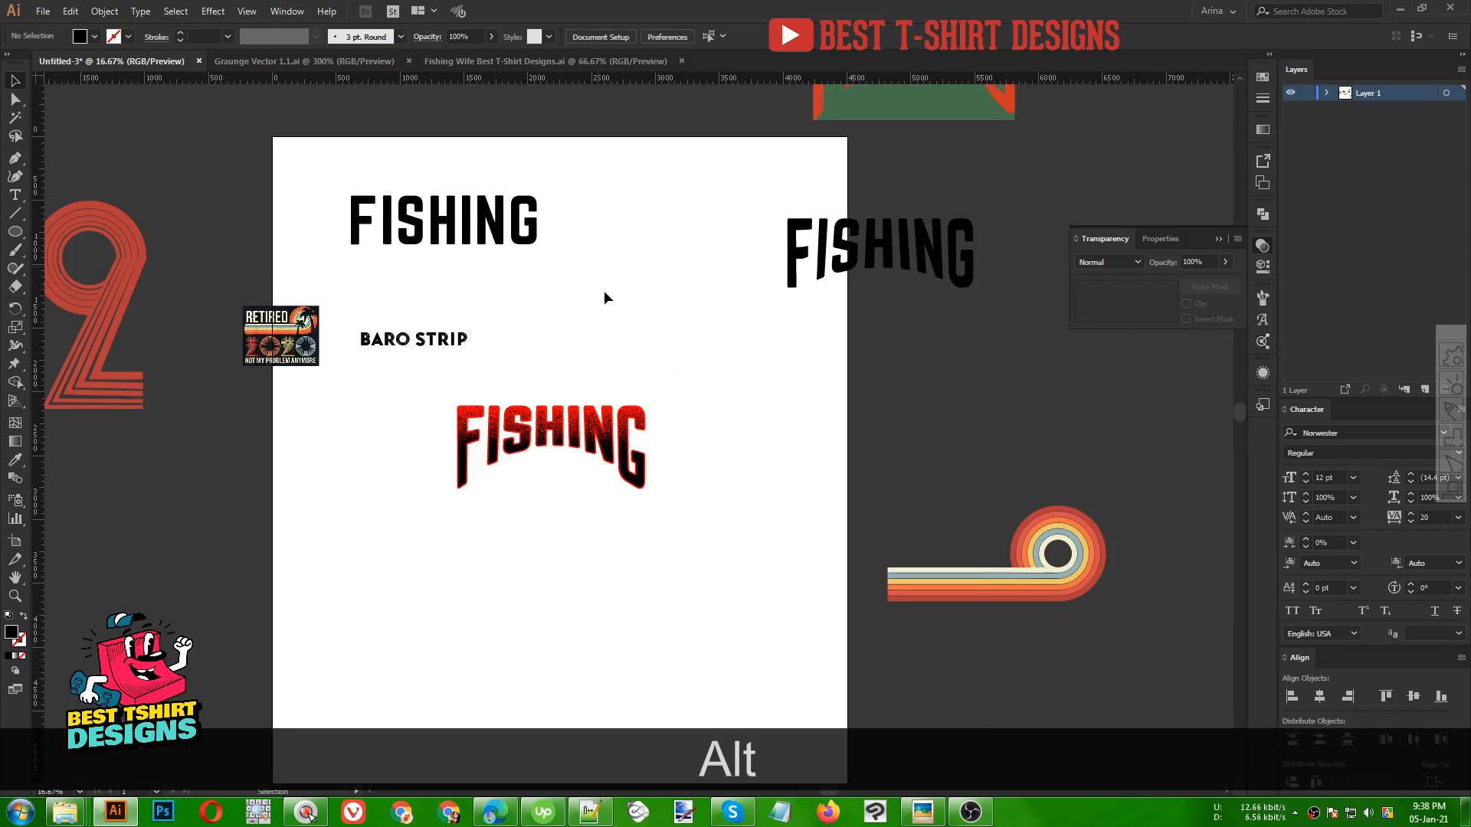
pyautogui.click(545, 62)
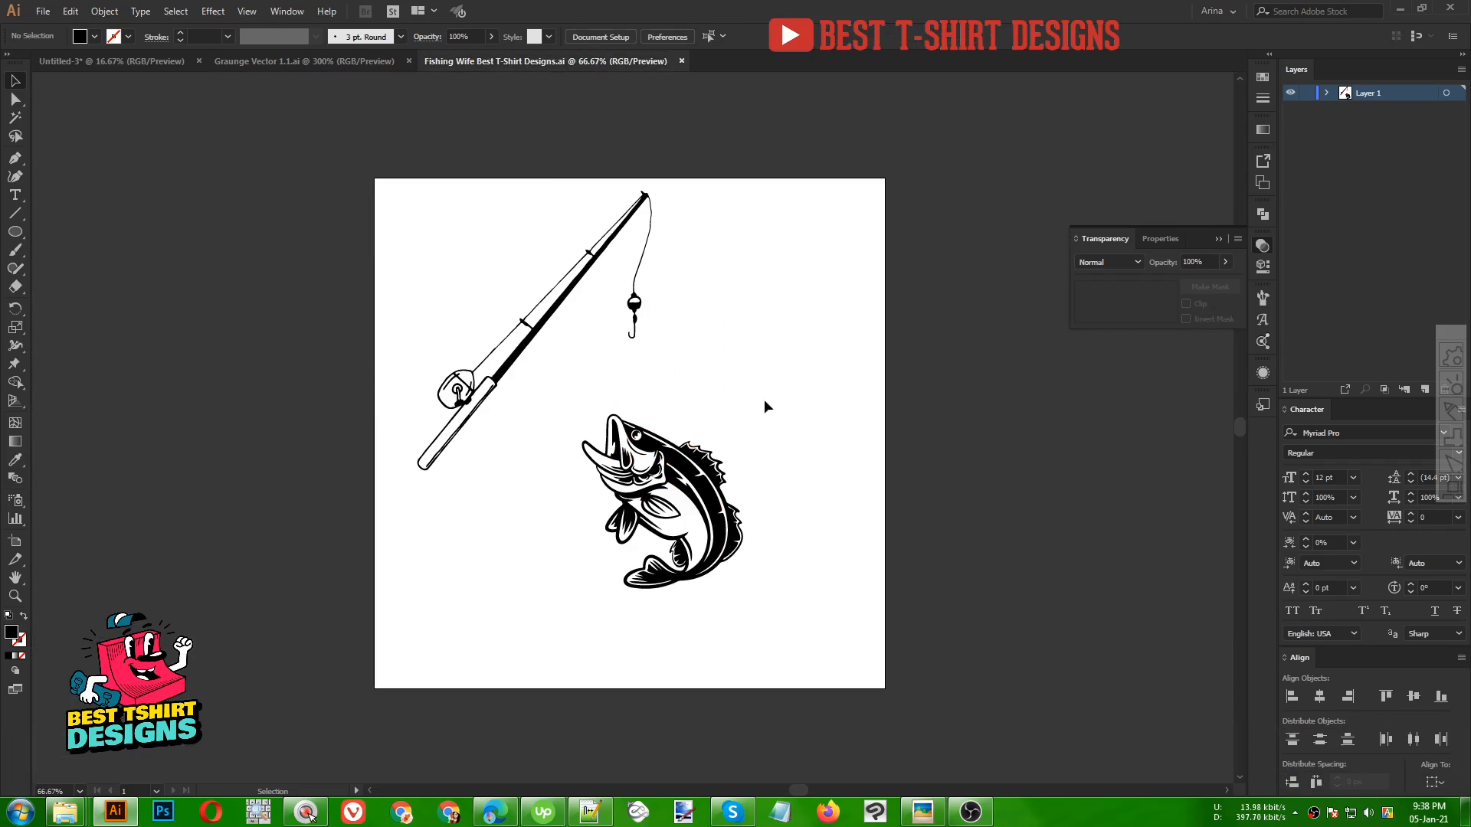
pyautogui.hotkey('ctrl', 'c')
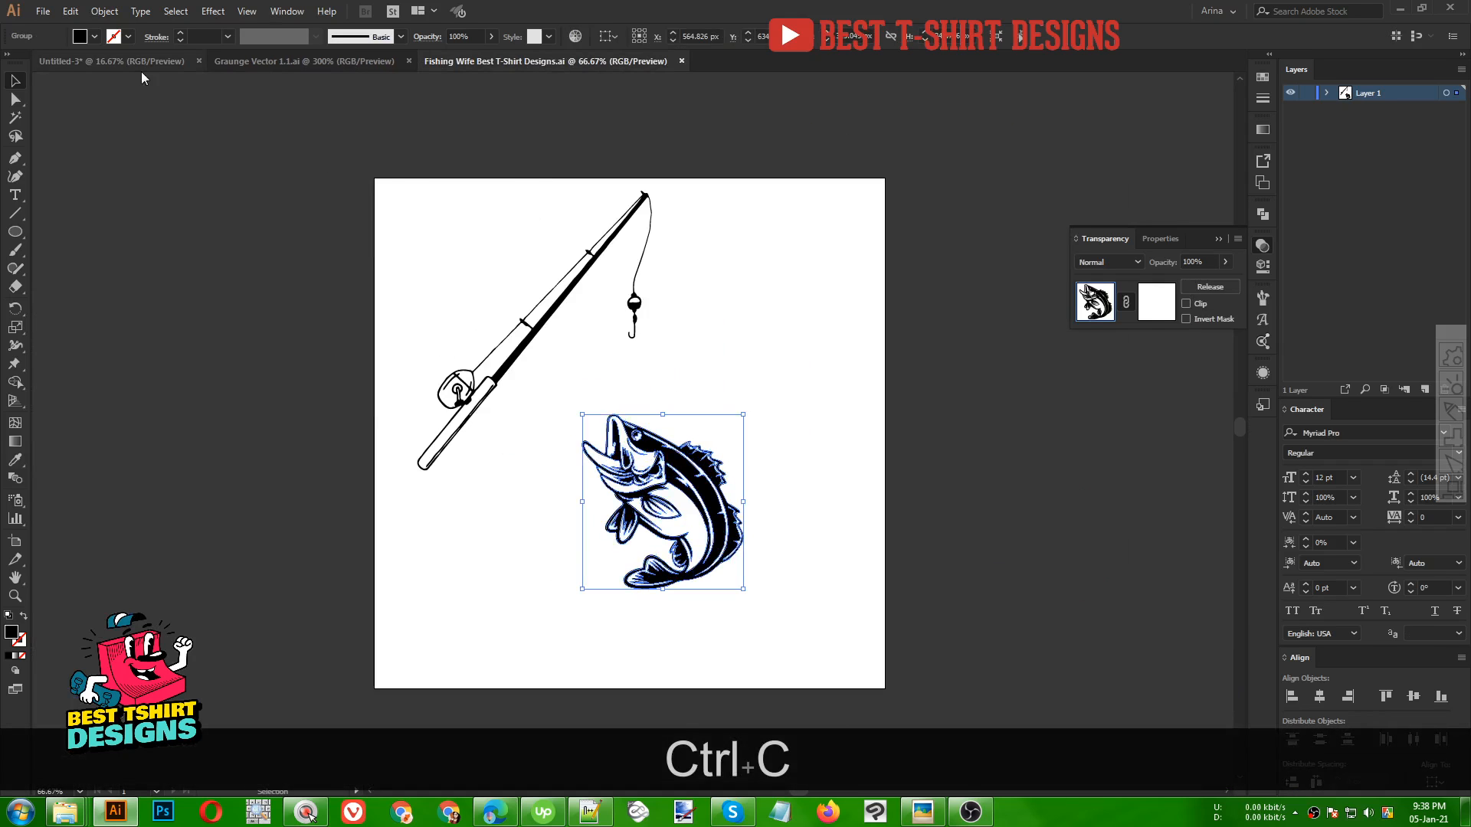
pyautogui.click(135, 66)
pyautogui.hotkey('ctrl', 'v')
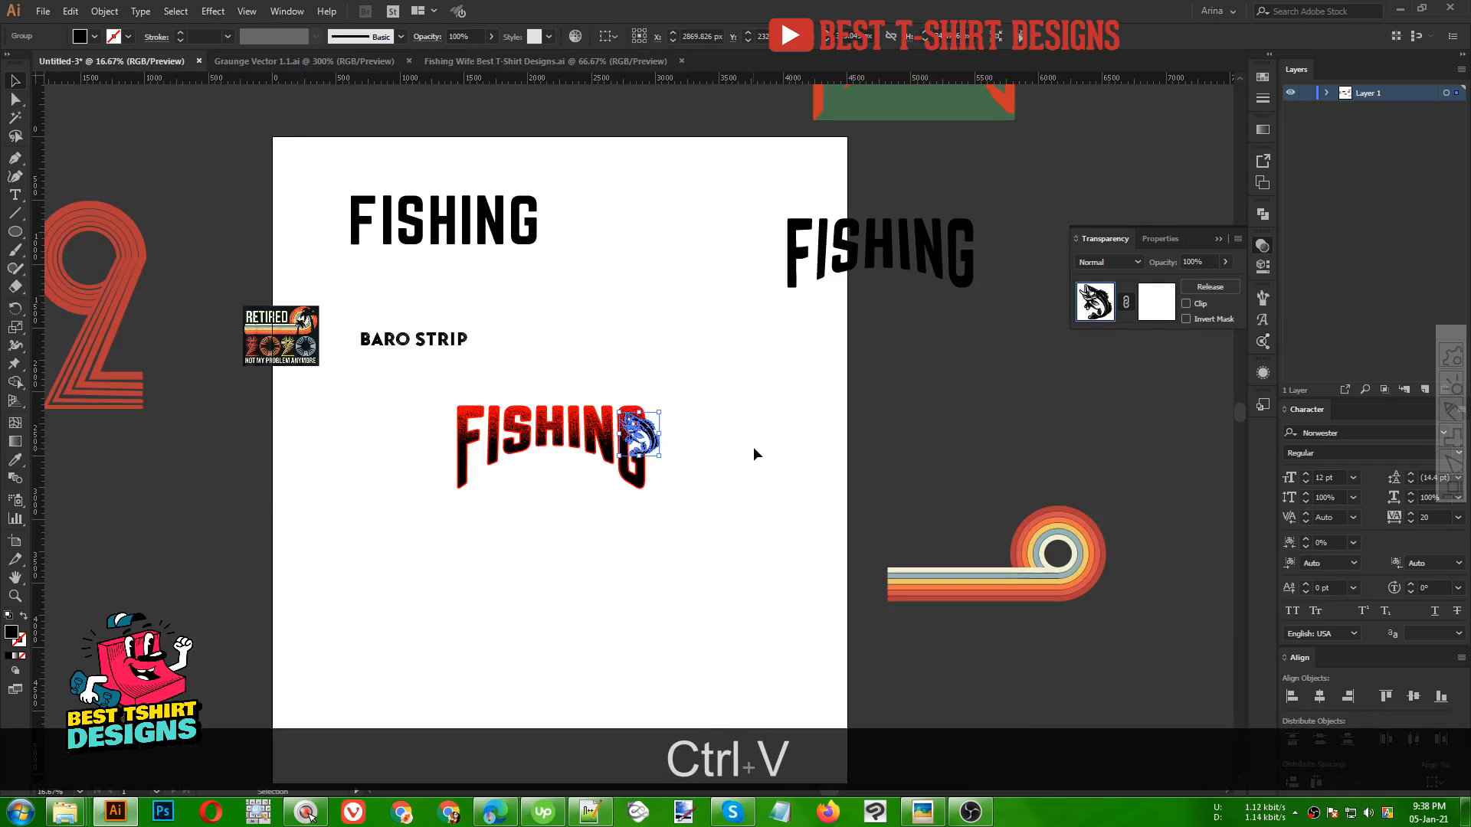
# Enlarge the fish and place it over the center of the FISHING lettering
pyautogui.moveTo(658, 456); pyautogui.dragTo(736, 527)
pyautogui.moveTo(703, 455); pyautogui.dragTo(704, 455)
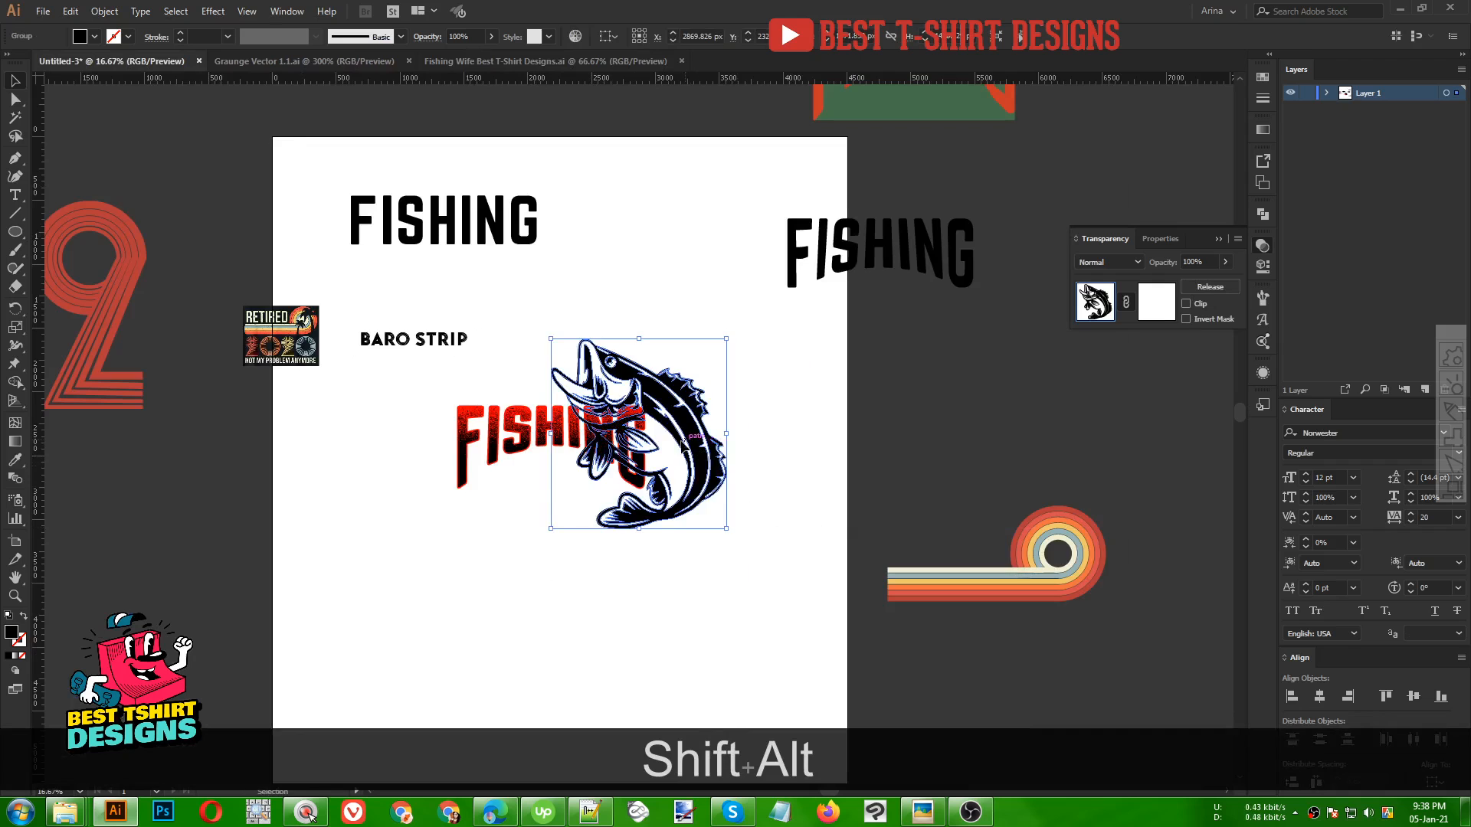
pyautogui.moveTo(636, 417); pyautogui.dragTo(557, 482)
pyautogui.scroll(2, 558, 483)
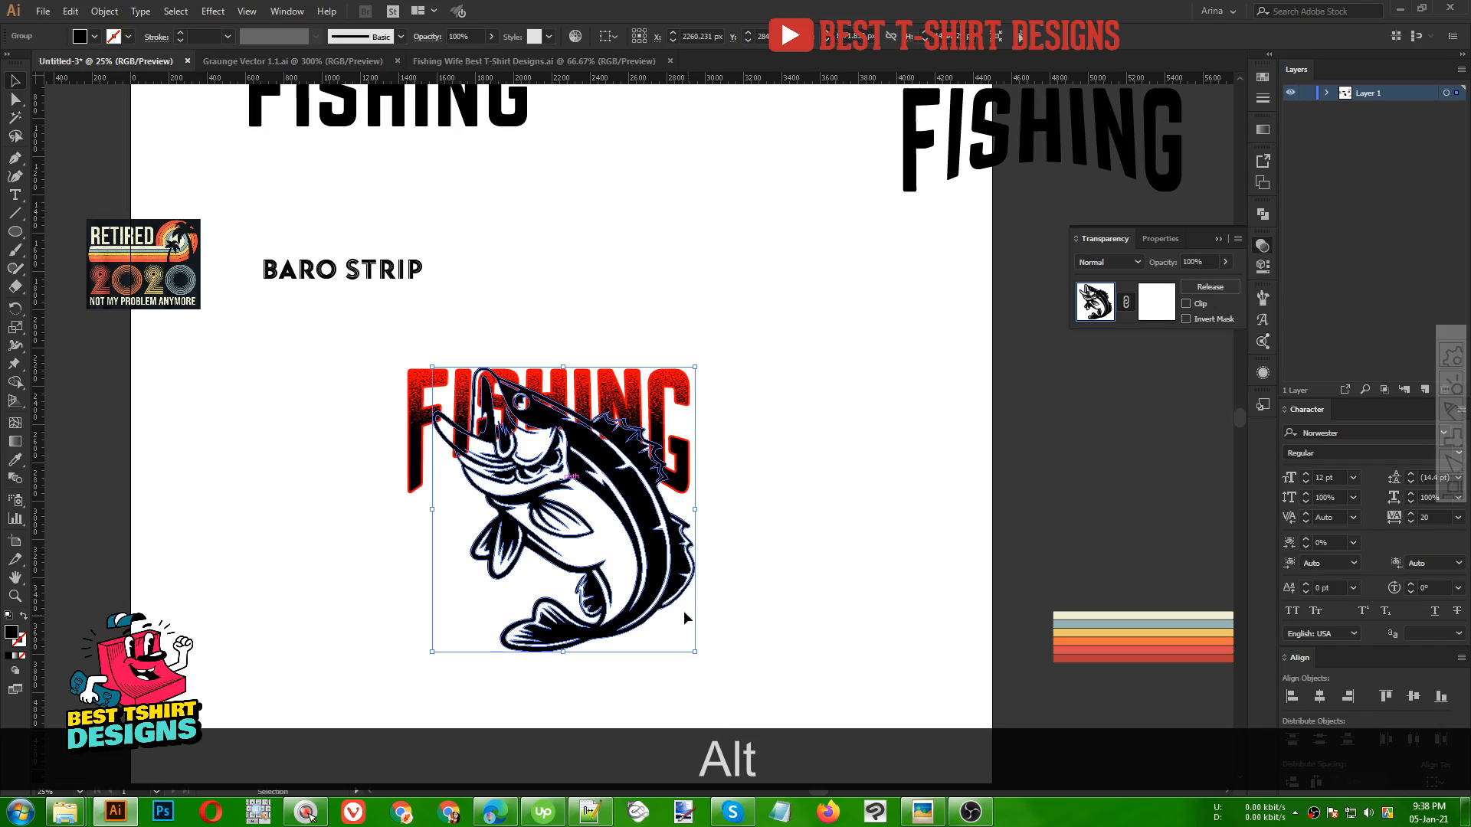
# Shrink the fish and reposition it so it overlaps the lower part of the FISHING lettering
pyautogui.moveTo(695, 650); pyautogui.dragTo(595, 578)
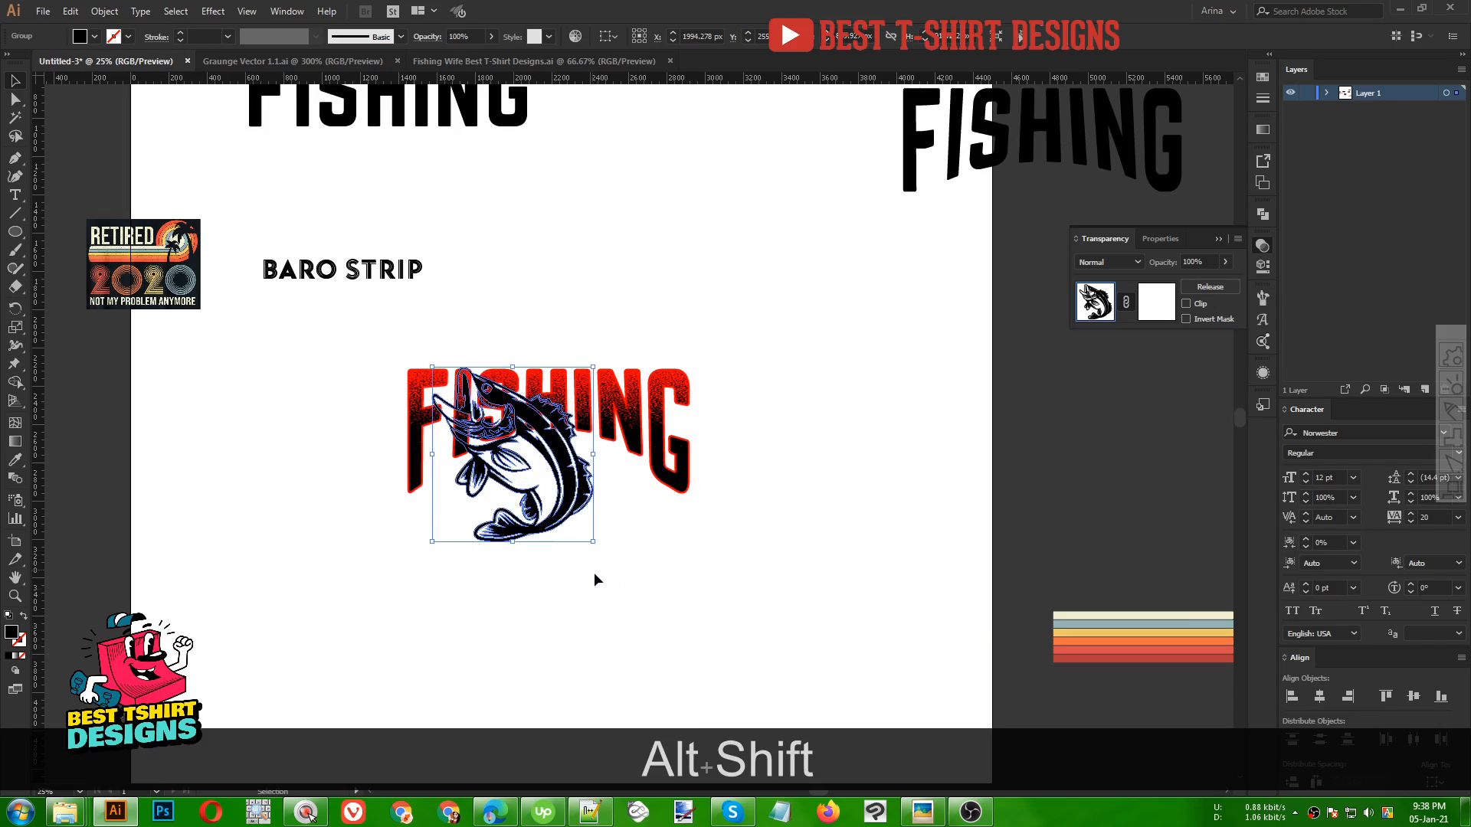
pyautogui.moveTo(570, 504); pyautogui.dragTo(604, 603)
pyautogui.moveTo(364, 353); pyautogui.dragTo(789, 426)
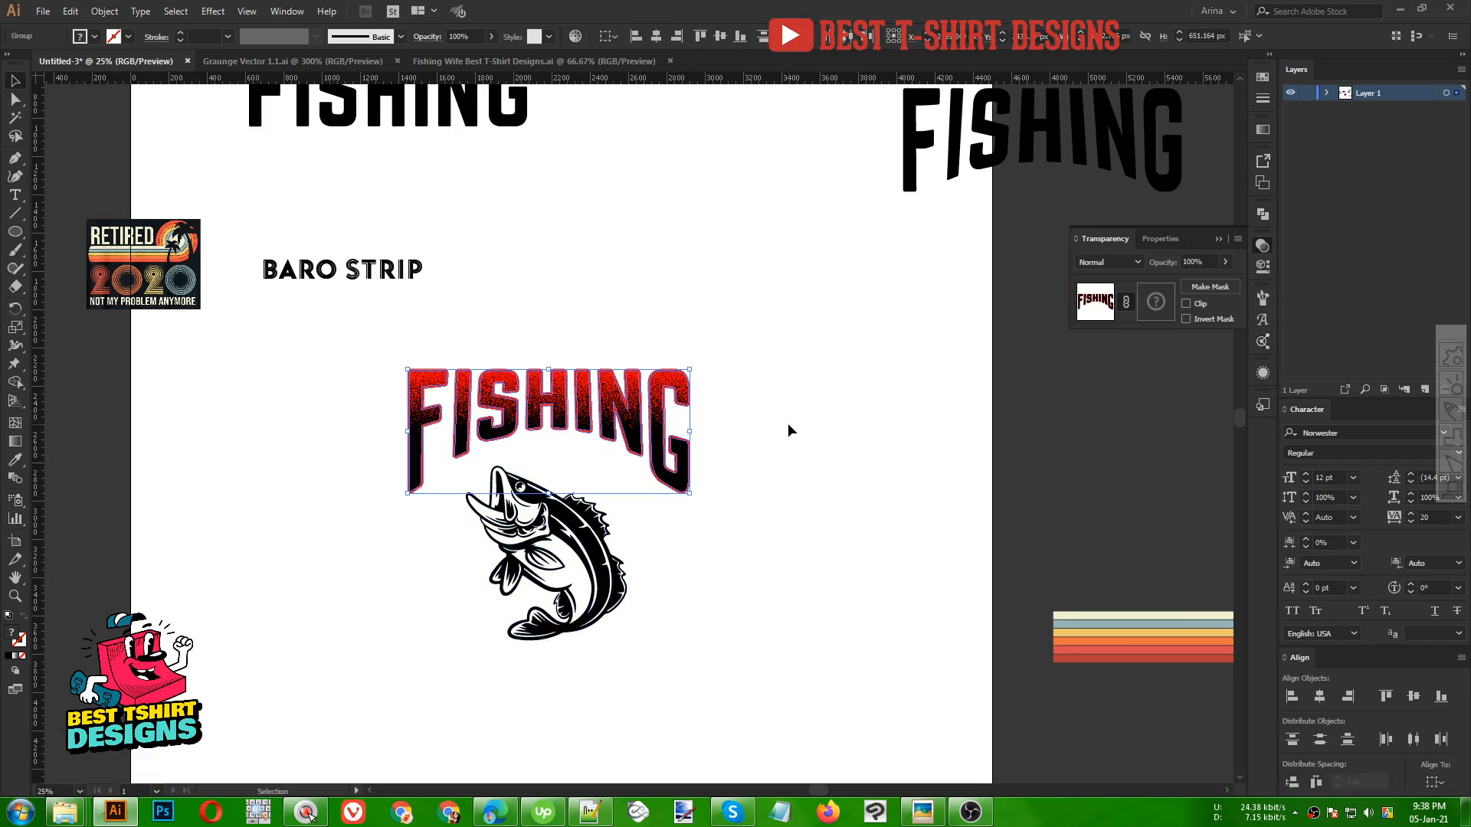
pyautogui.hotkey('ctrl', 'g')
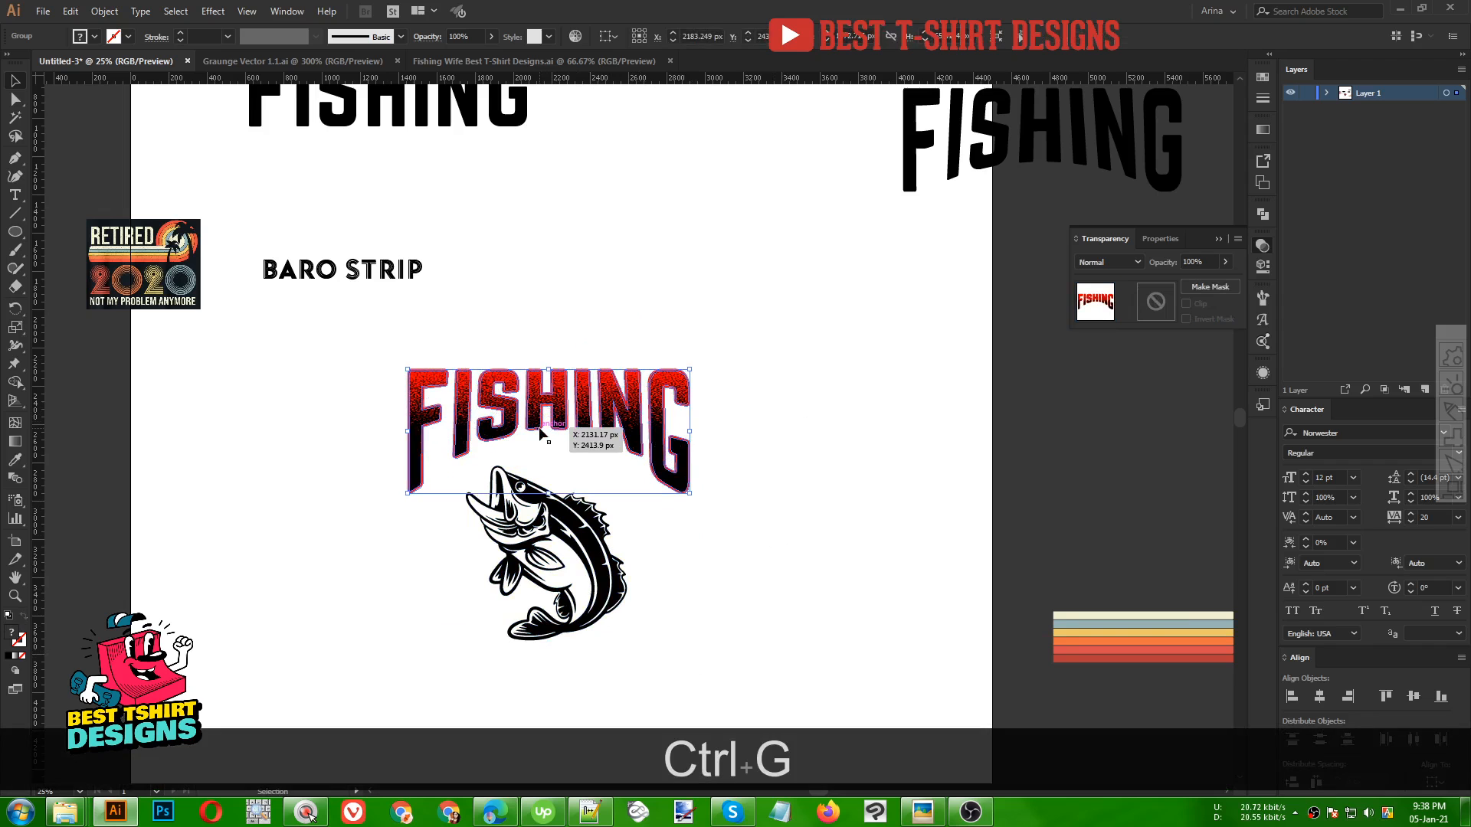
pyautogui.moveTo(546, 521); pyautogui.dragTo(541, 477)
# Select the fish together with the lettering and center them horizontally
pyautogui.keyDown('shift'); pyautogui.click(592, 403); pyautogui.keyUp('shift')
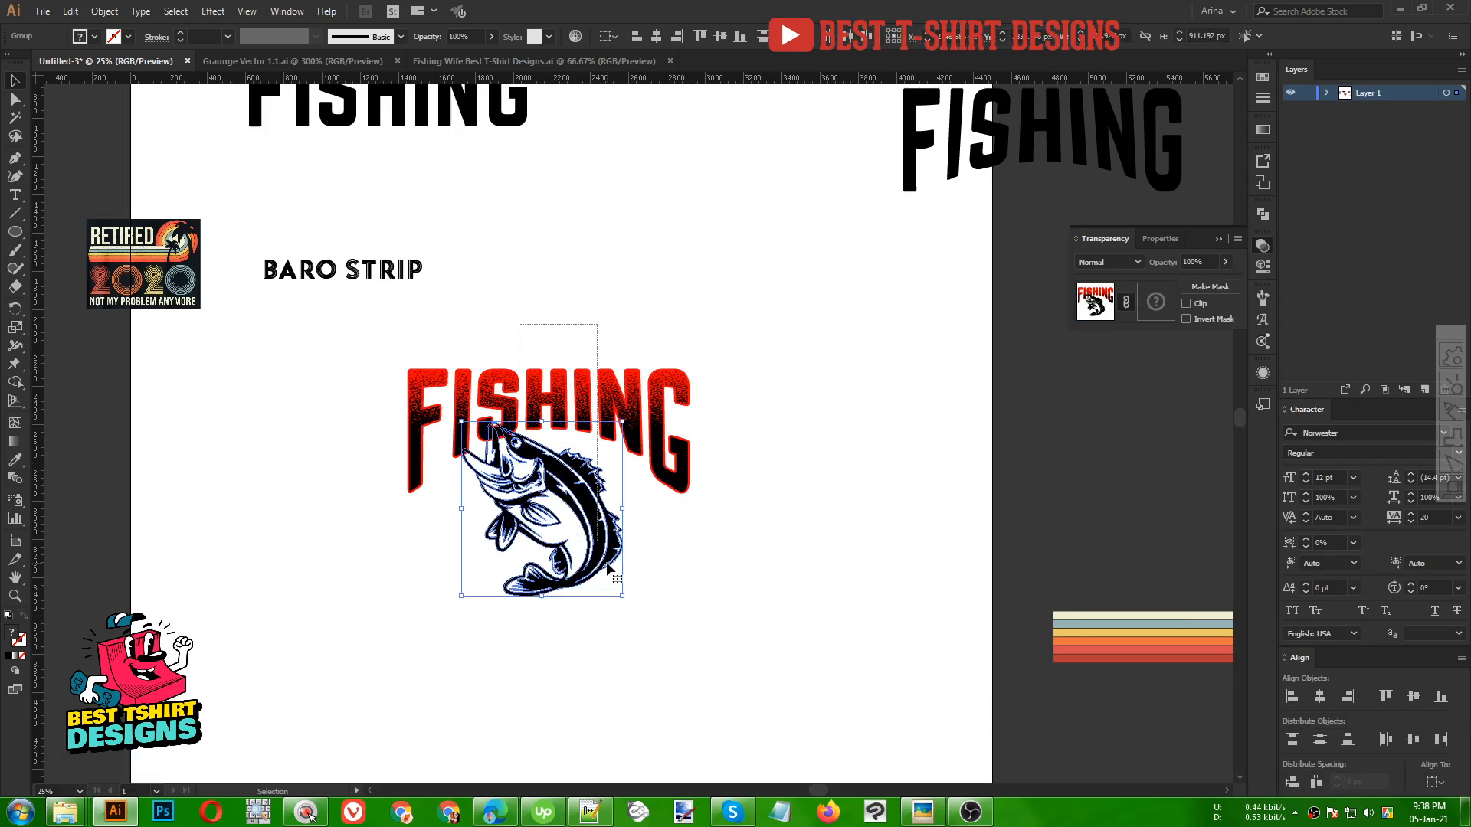
pyautogui.click(656, 37)
pyautogui.click(584, 242)
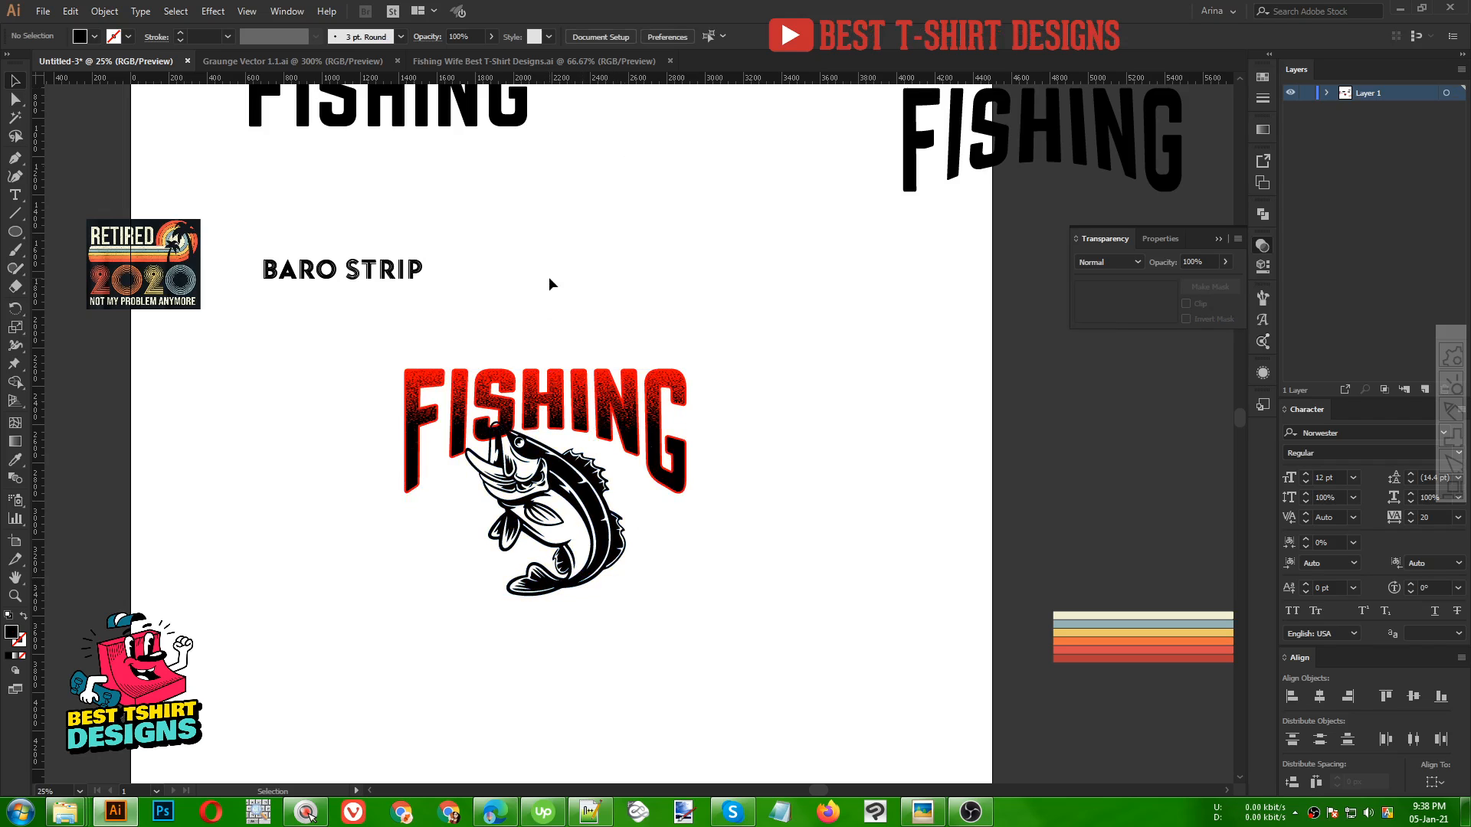
# Move the BARO STRIP sample text below the fish and retype it as LEGEND
pyautogui.moveTo(374, 278); pyautogui.dragTo(603, 670)
pyautogui.tripleClick(601, 665)
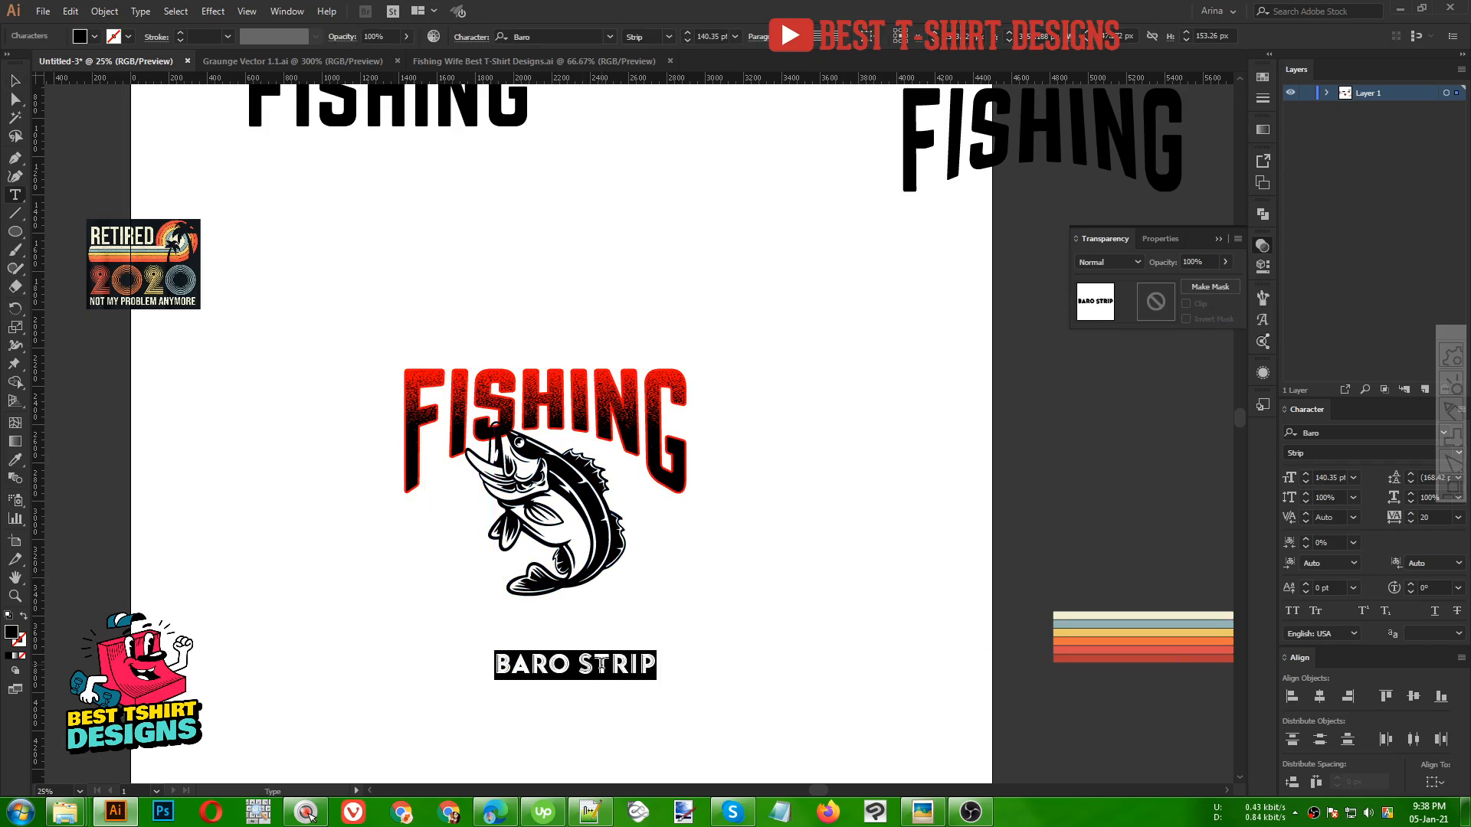
pyautogui.write('LEGEND')
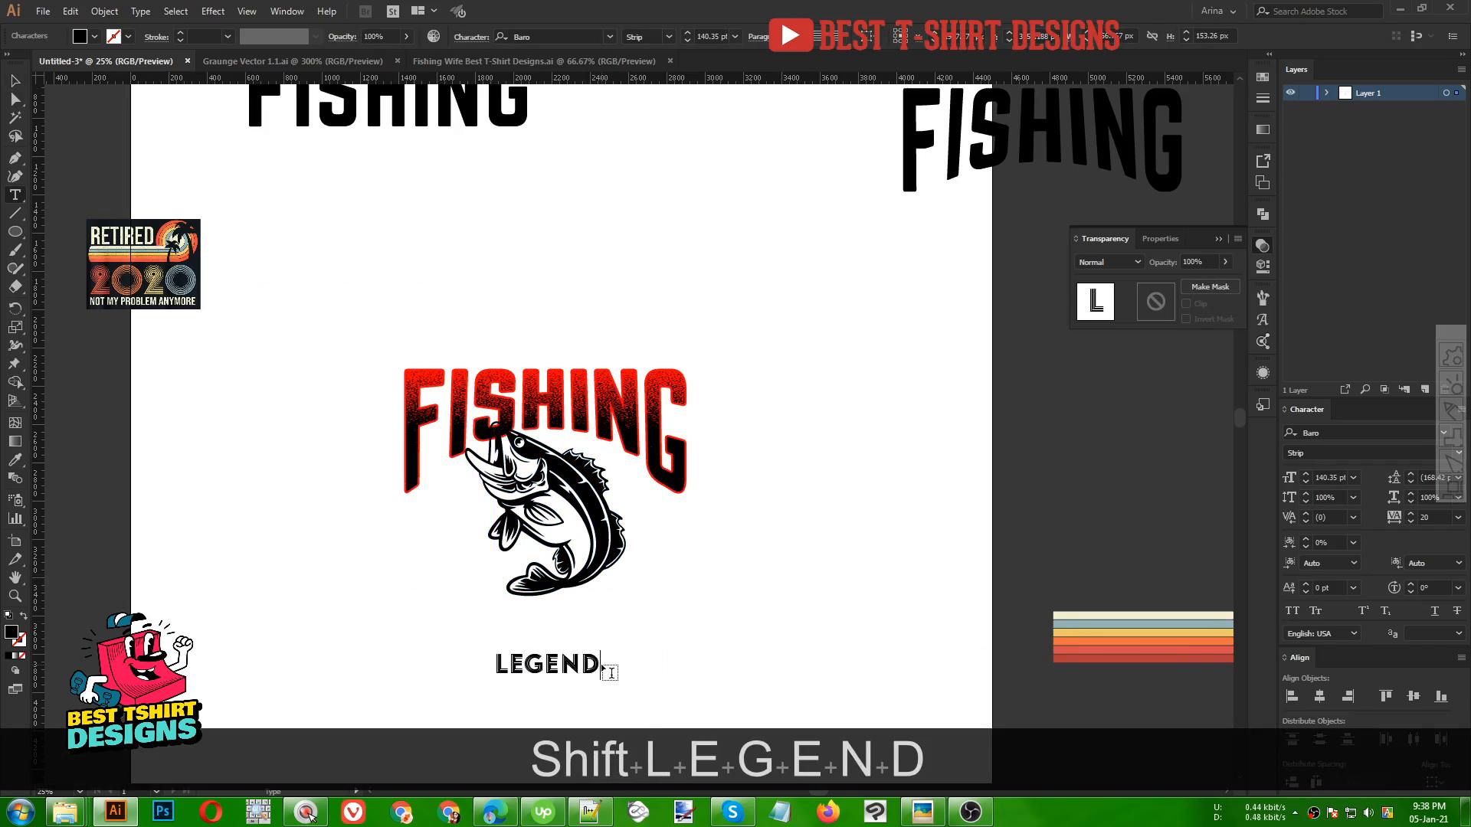
# Enlarge LEGEND to the lettering's width, convert it to outlines and align its left edge with FISHING
pyautogui.click(16, 80)
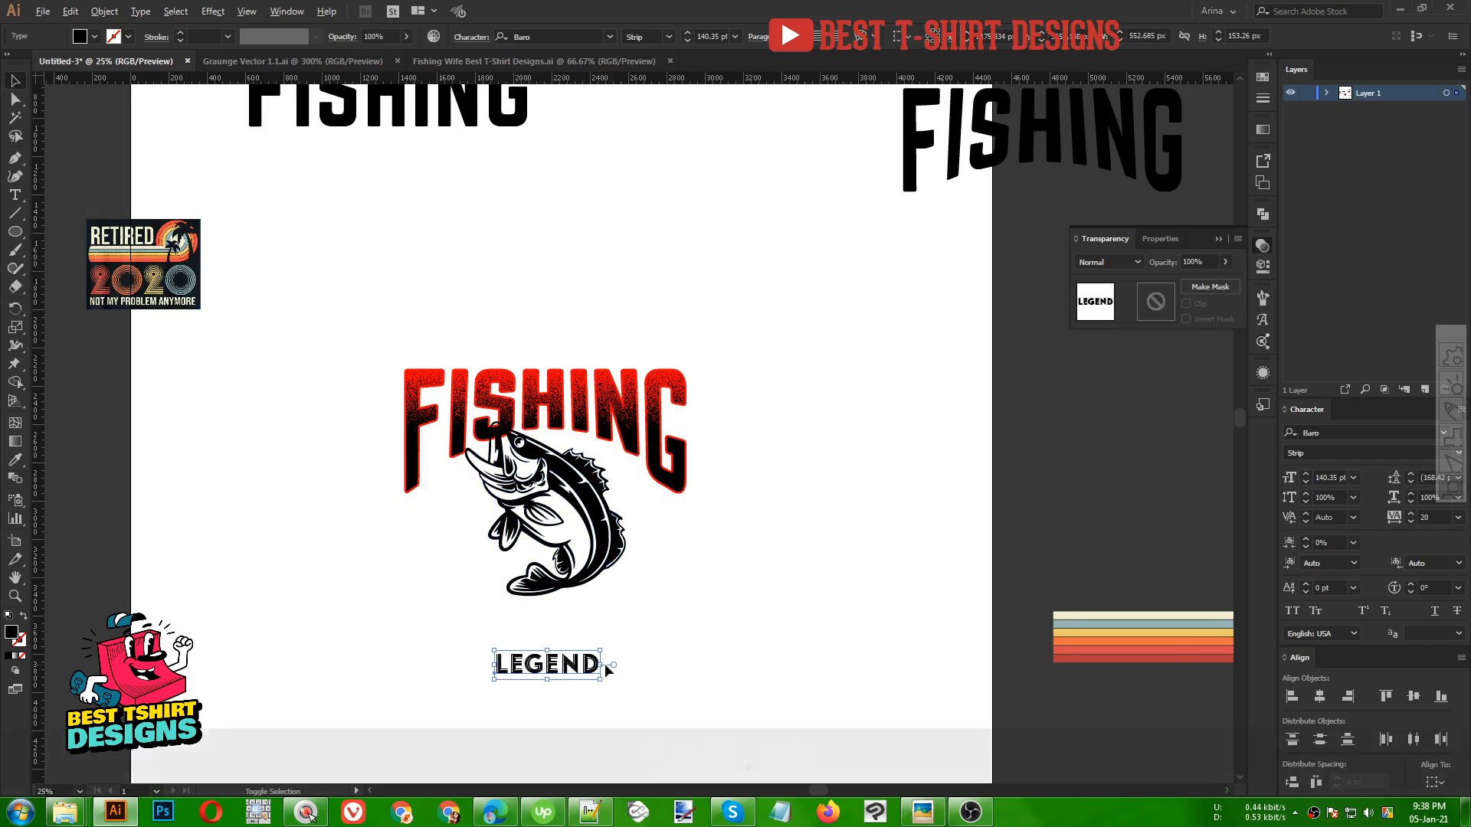
pyautogui.moveTo(605, 664); pyautogui.dragTo(605, 622)
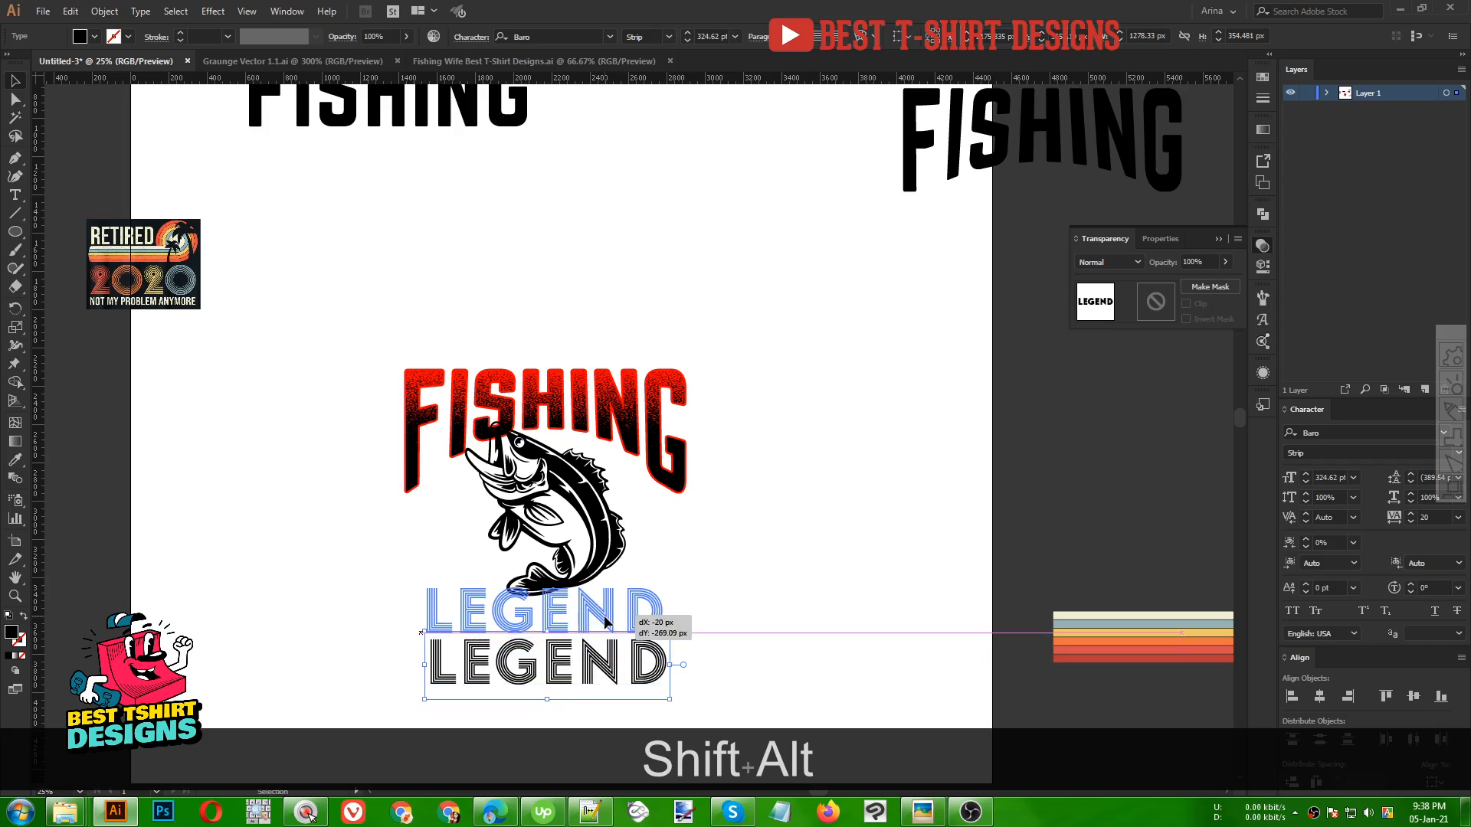
pyautogui.moveTo(605, 622); pyautogui.dragTo(688, 613)
pyautogui.rightClick(605, 629)
pyautogui.click(695, 430)
pyautogui.moveTo(425, 609); pyautogui.dragTo(406, 609)
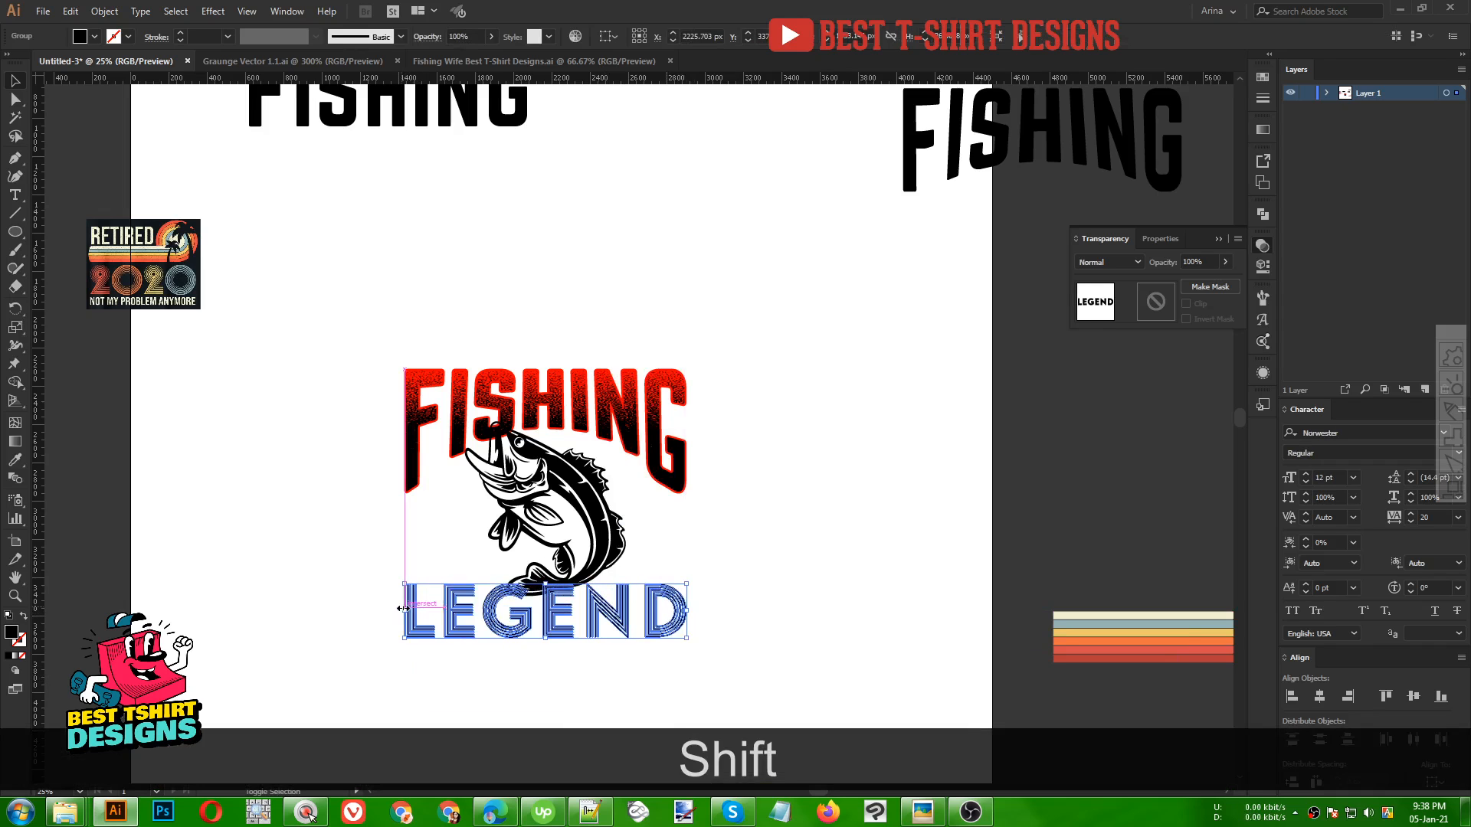
# Nudge the LEGEND outlines downward beneath the fish
pyautogui.scroll(4, 415, 481)
pyautogui.scroll(3, 415, 481)
pyautogui.scroll(-5, 472, 377)
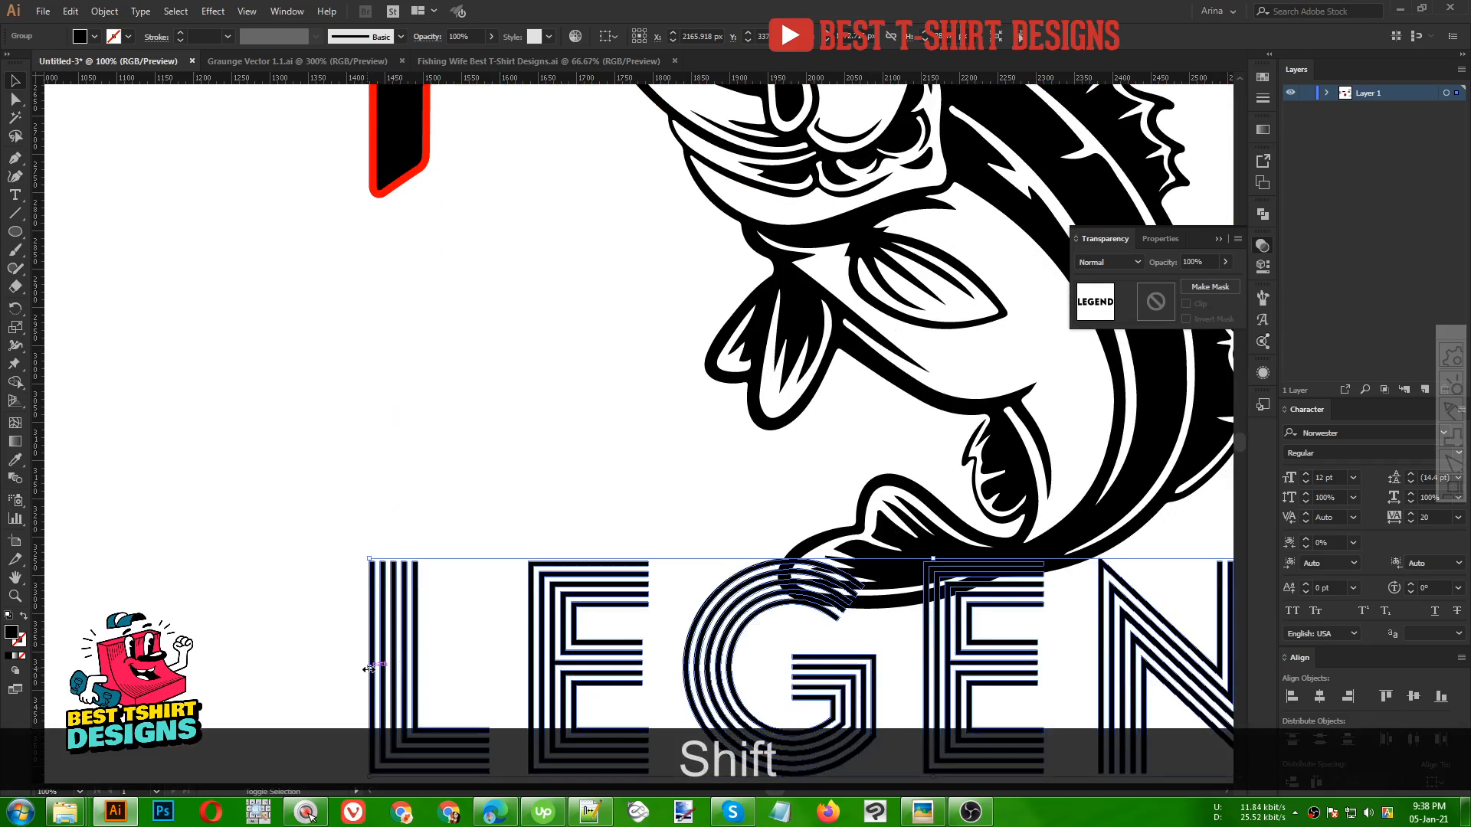
pyautogui.moveTo(369, 667)
pyautogui.mouseDown()
pyautogui.moveTo(346, 671)
pyautogui.moveTo(419, 669)
pyautogui.moveTo(369, 668)
pyautogui.mouseUp()
pyautogui.keyDown('alt'); pyautogui.scroll(-3, 333, 246); pyautogui.keyUp('alt')
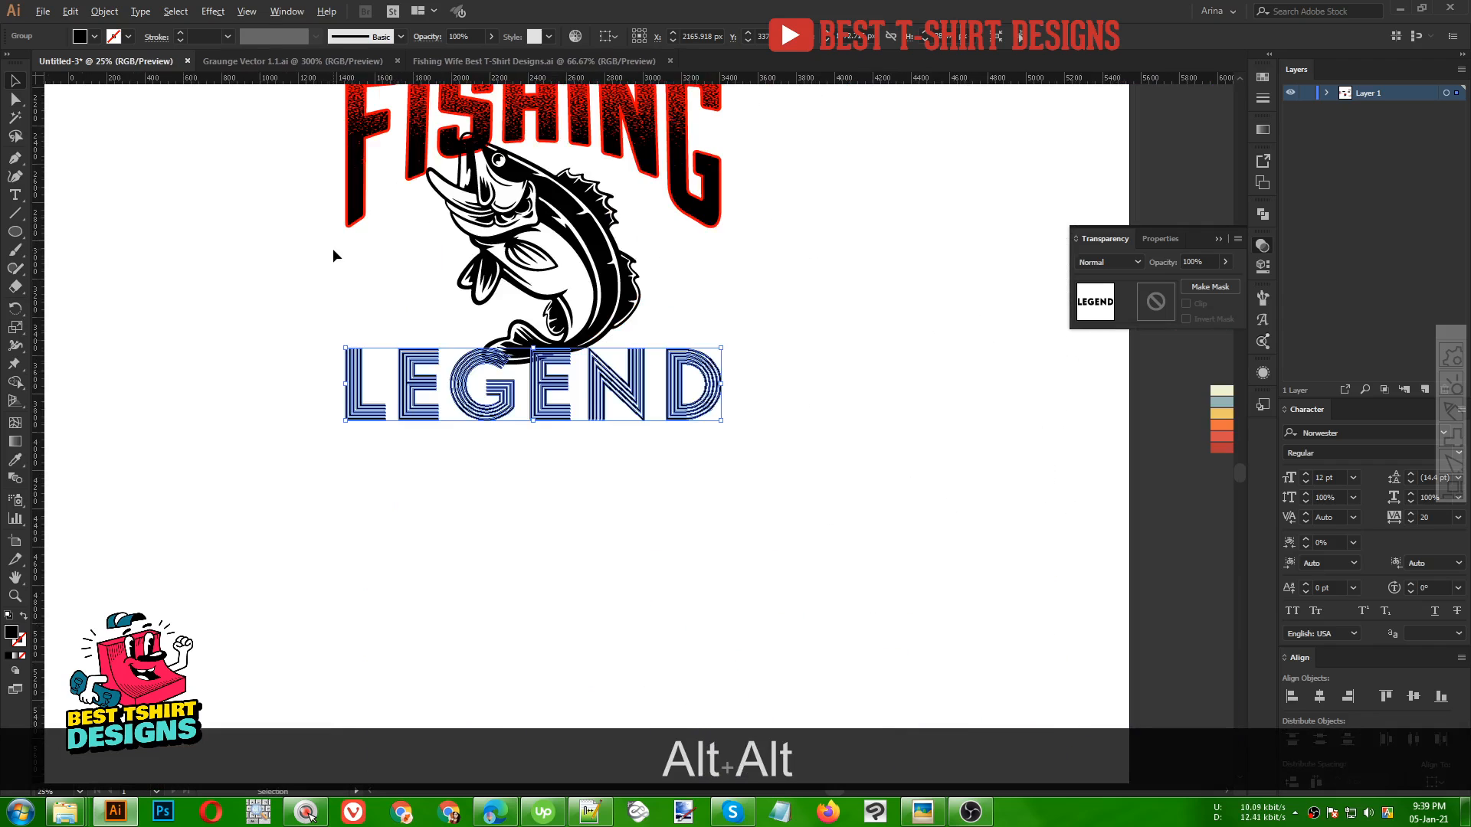
pyautogui.keyDown('alt'); pyautogui.scroll(-1, 333, 248); pyautogui.keyUp('alt')
pyautogui.scroll(3, 444, 540)
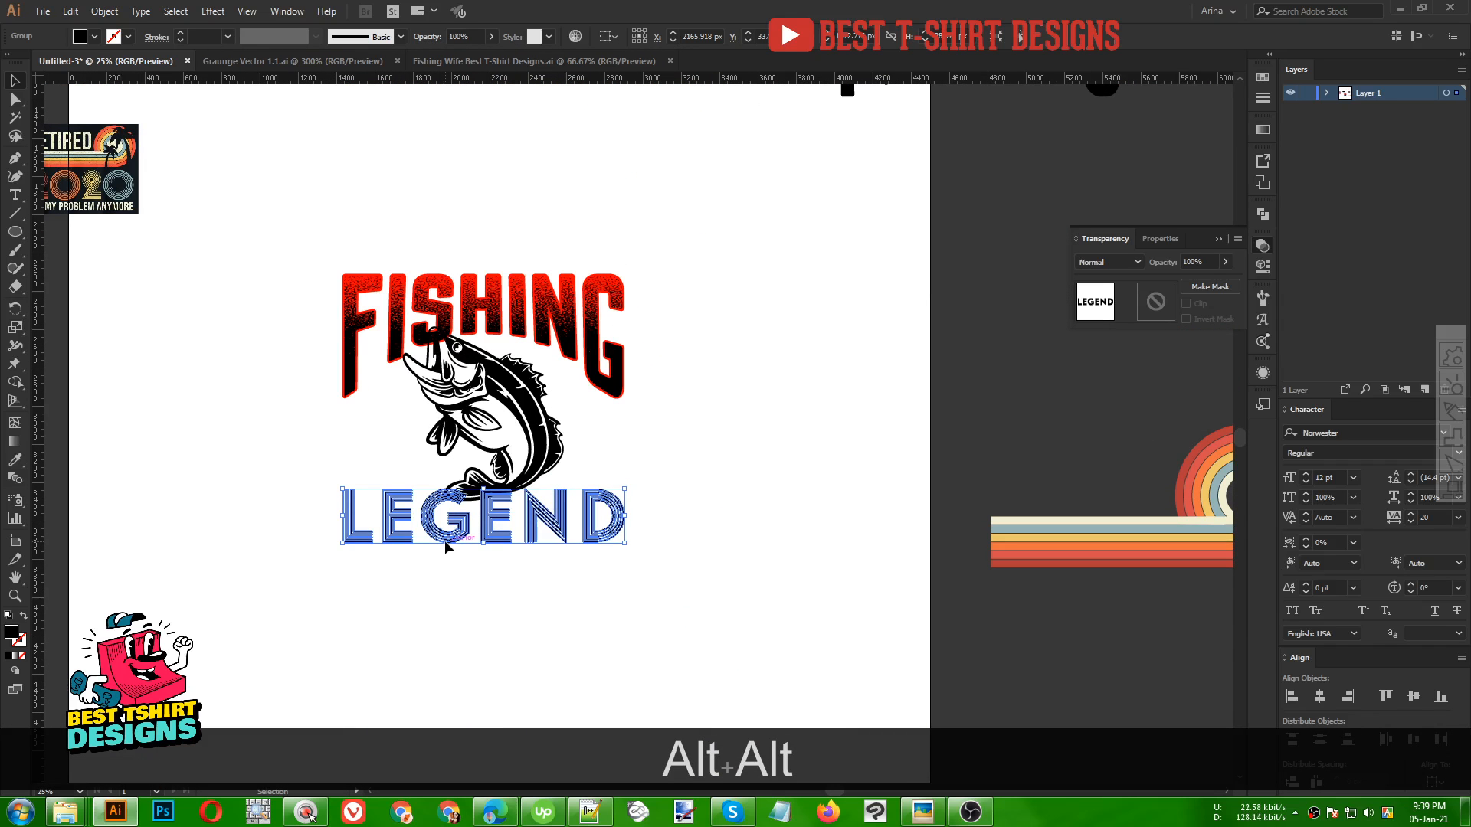
pyautogui.press('Down')
pyautogui.press('Down')
pyautogui.press('Down')
pyautogui.press('Down')
pyautogui.press('Down')
pyautogui.press('Down')
pyautogui.press('Down')
pyautogui.press('Down')
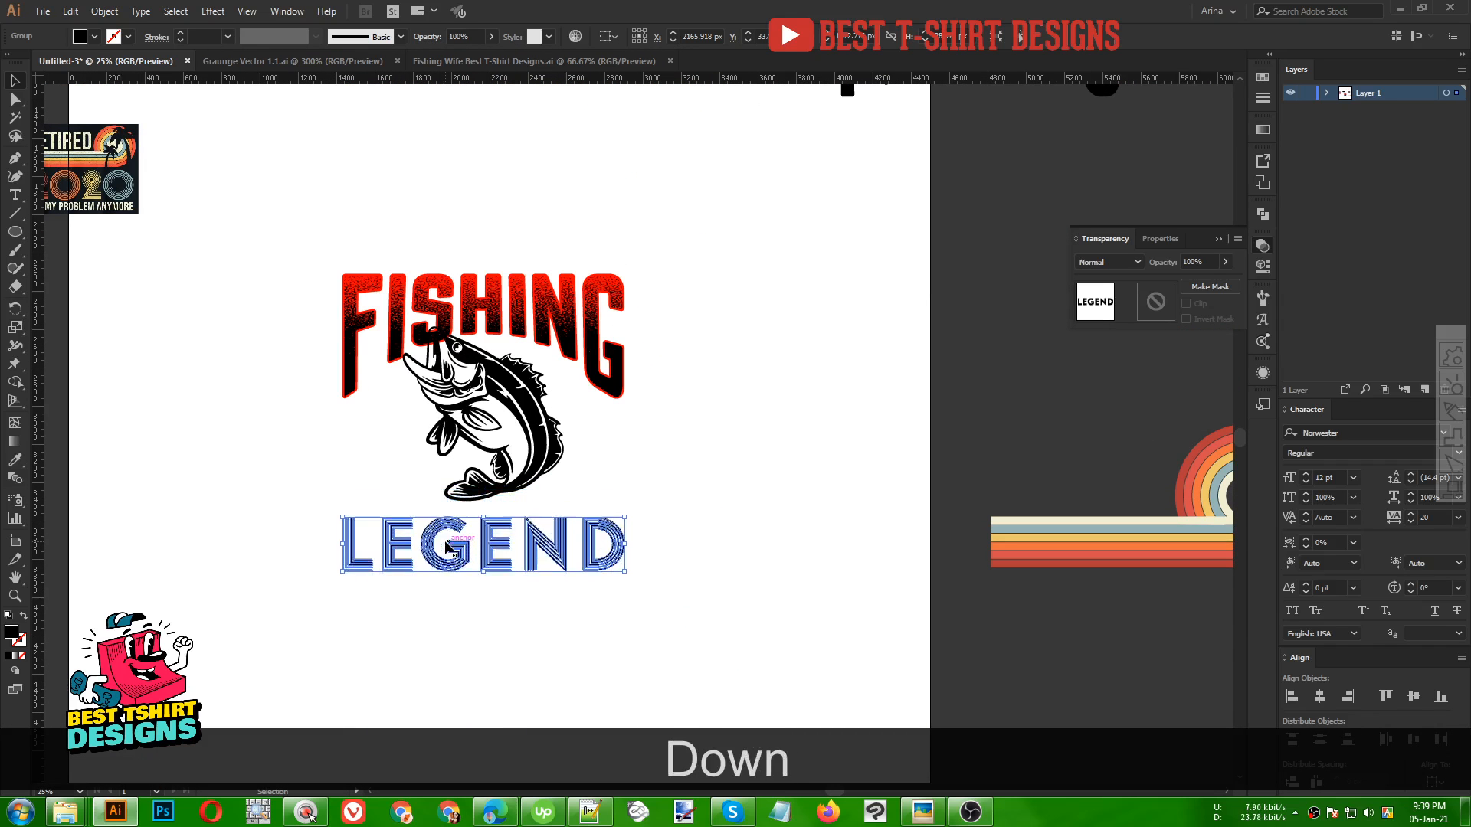
# Select the retro rainbow stripes artwork and group it
pyautogui.moveTo(1072, 490); pyautogui.dragTo(749, 620)
pyautogui.press('space')
pyautogui.moveTo(613, 329); pyautogui.dragTo(968, 674)
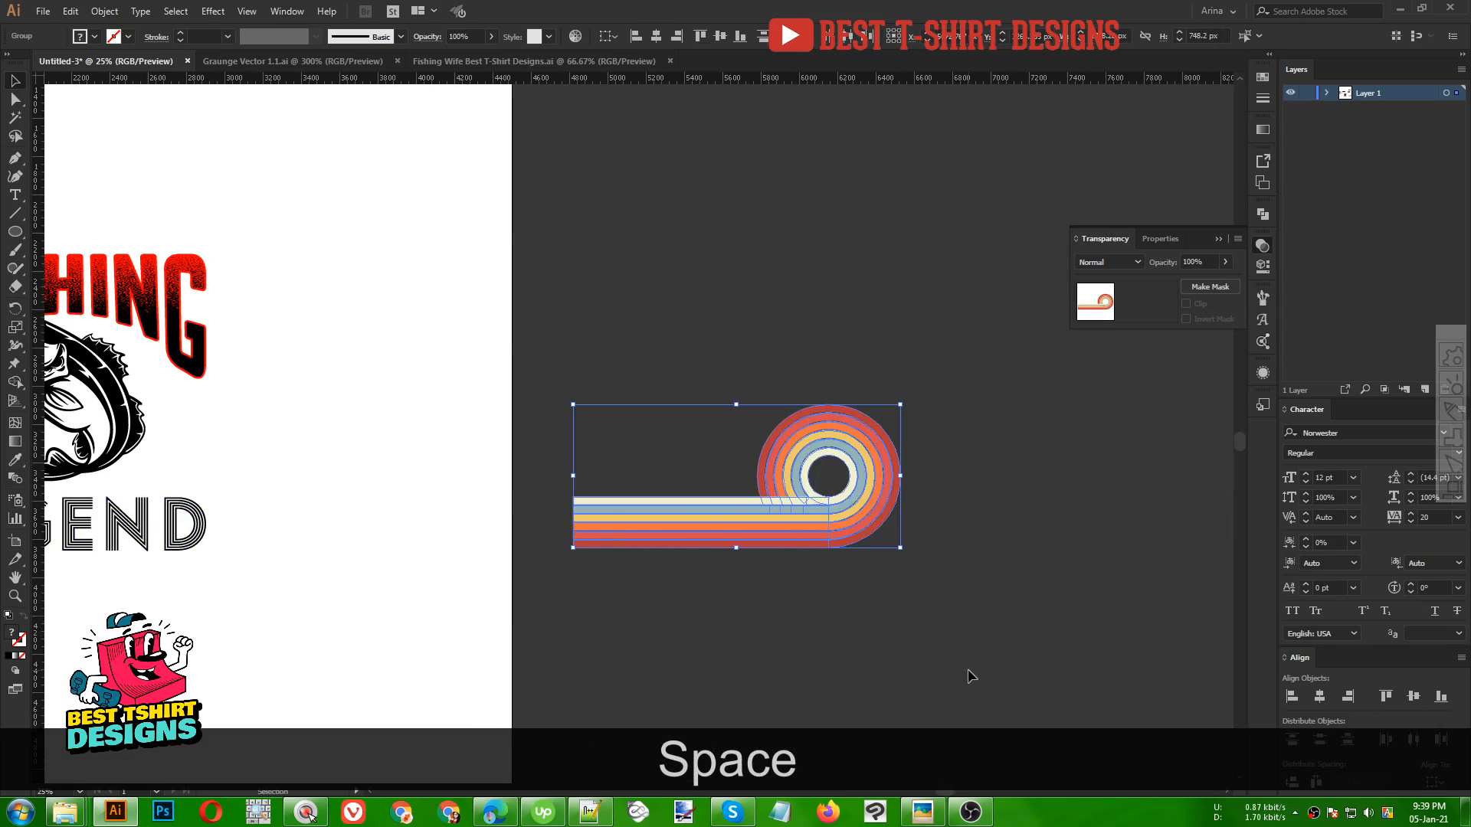
pyautogui.hotkey('ctrl', 'g')
pyautogui.scroll(-1, 1109, 622)
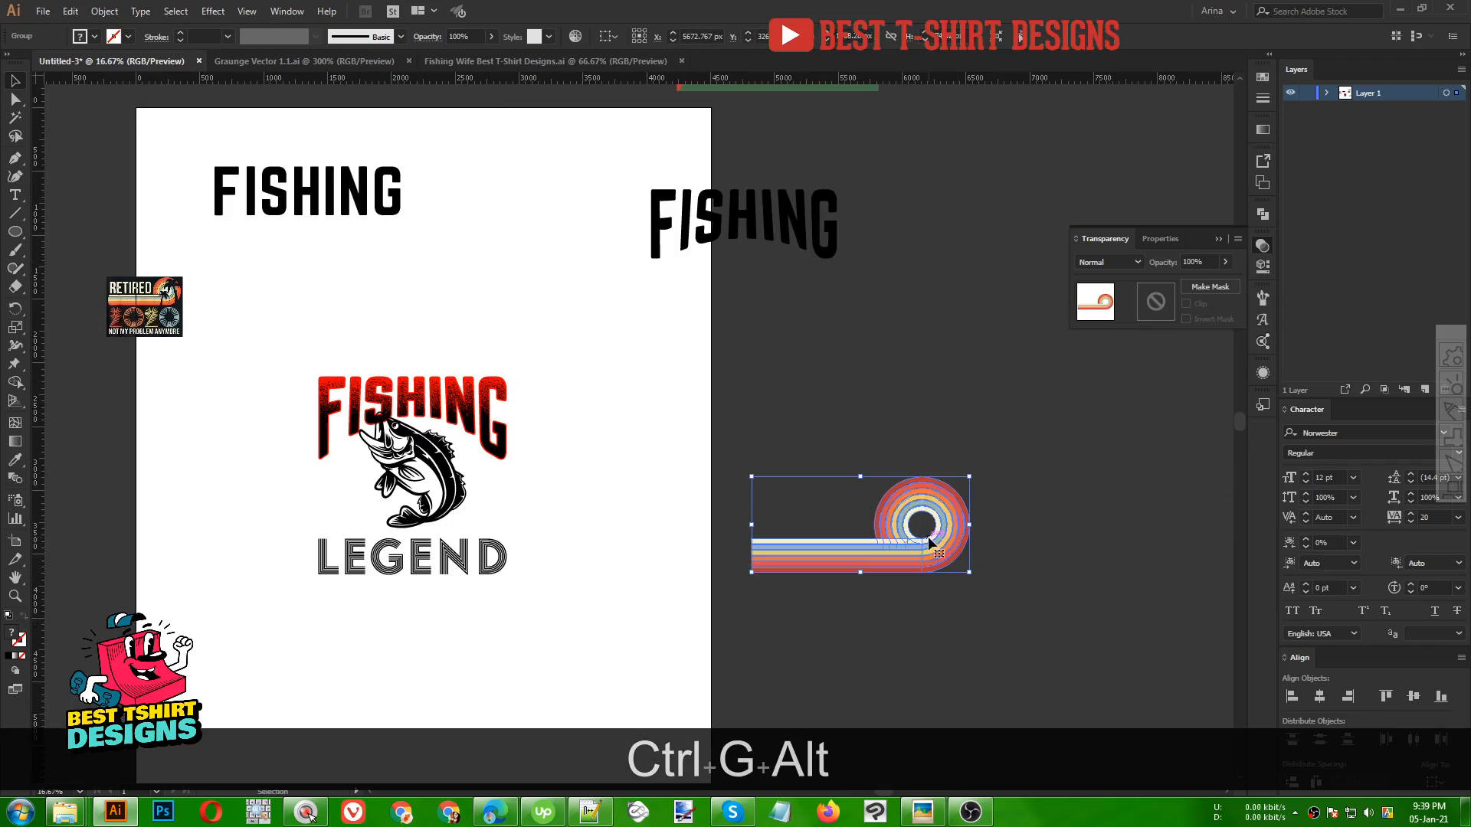
# Move the rainbow stripes into the design behind the fish and nudge them left
pyautogui.moveTo(934, 543); pyautogui.dragTo(470, 504)
pyautogui.scroll(1, 479, 498)
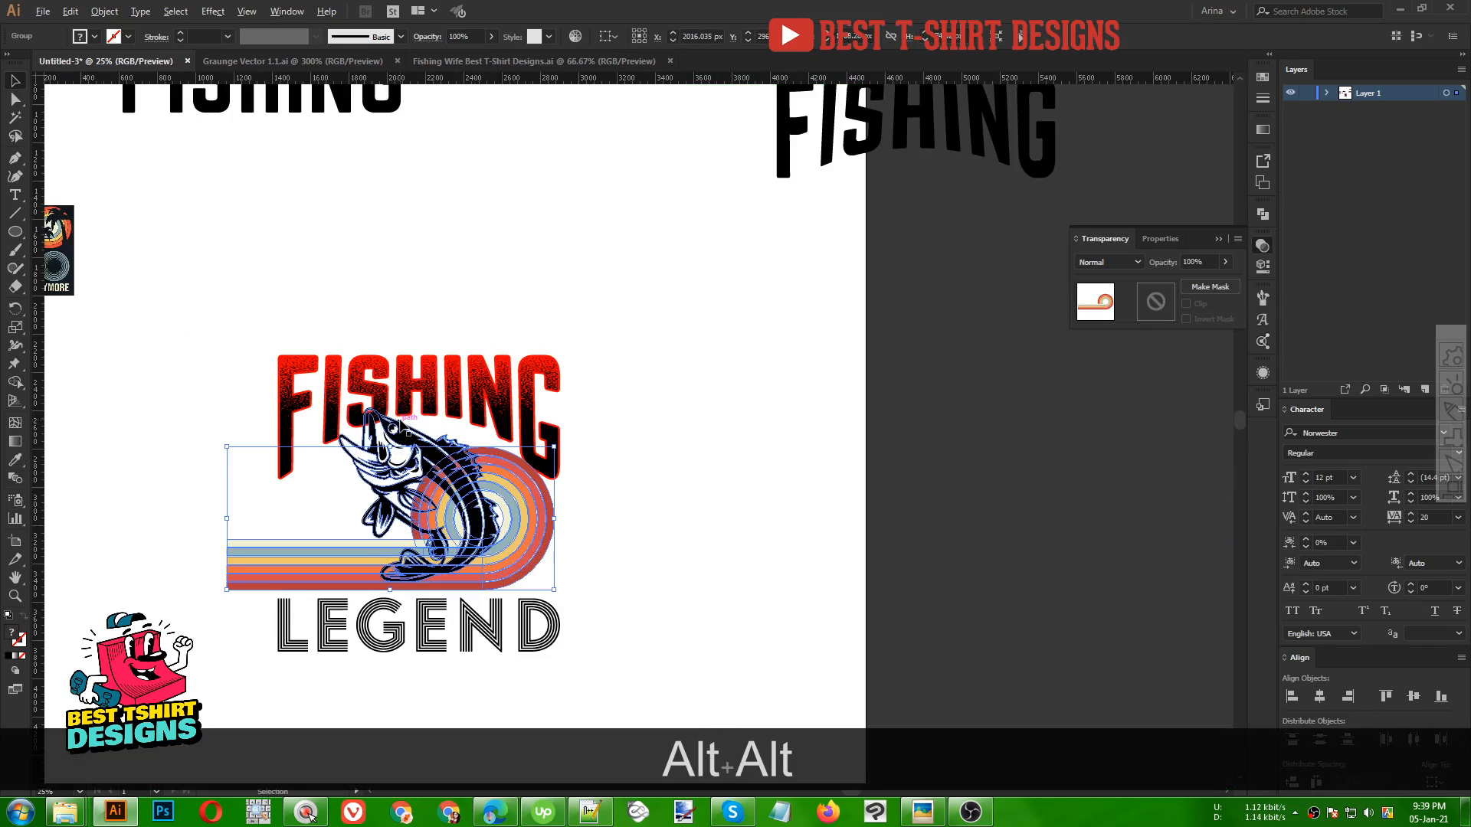
pyautogui.scroll(1, 490, 487)
pyautogui.moveTo(606, 551); pyautogui.dragTo(617, 551)
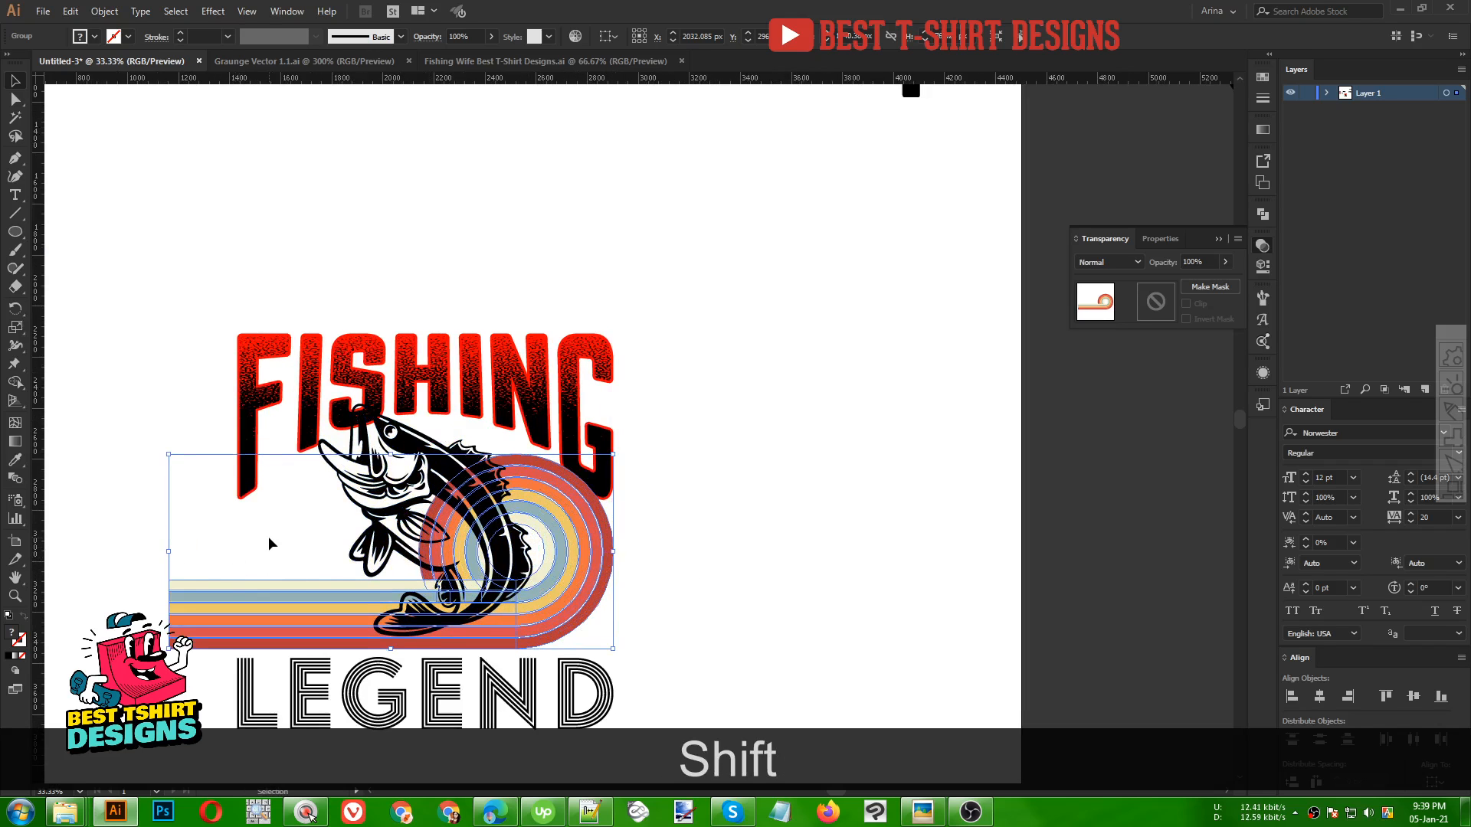
pyautogui.scroll(-1, 268, 537)
pyautogui.press('Left')
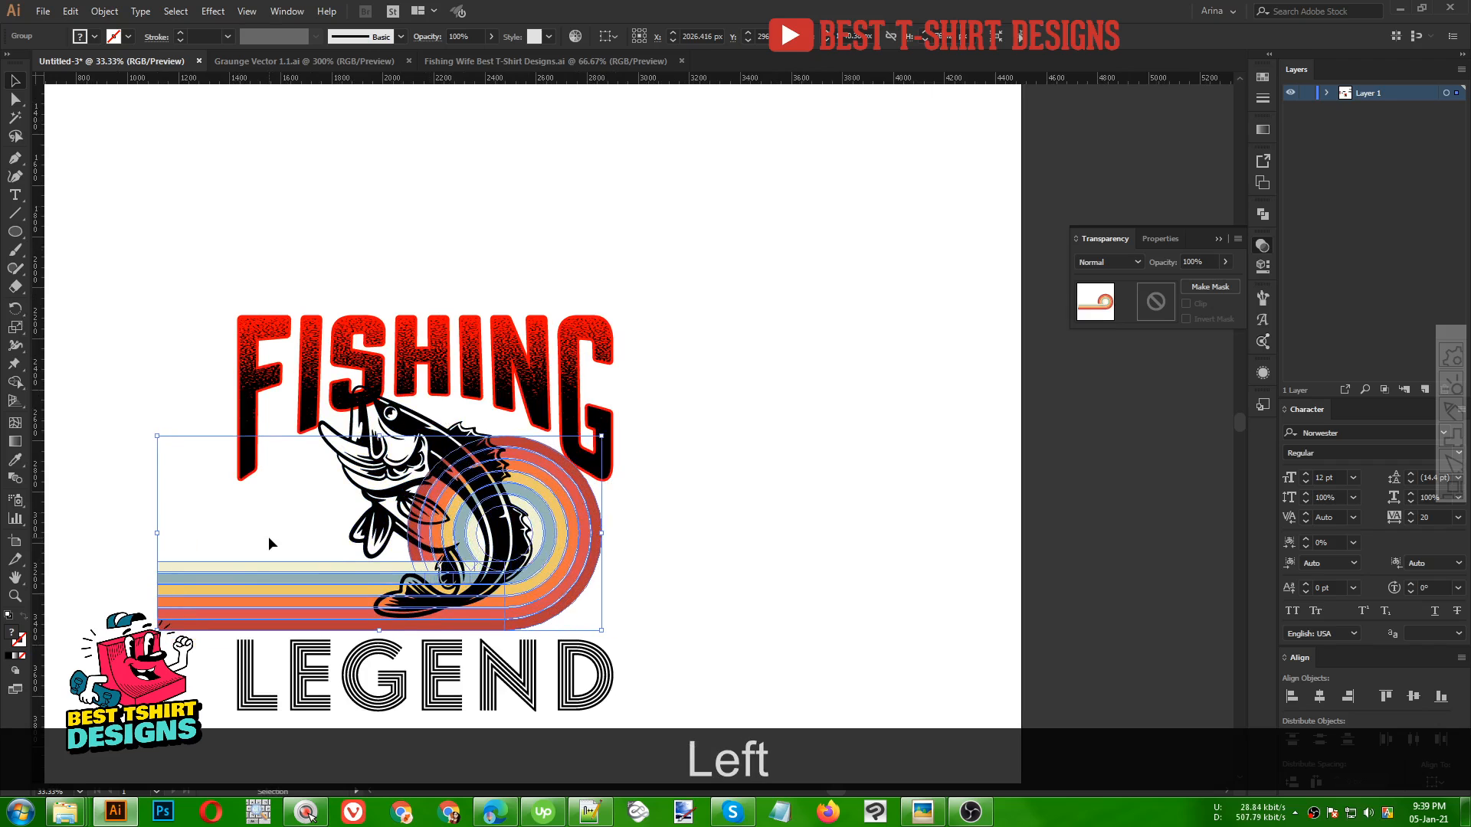
pyautogui.press('Left')
pyautogui.press('Left')
pyautogui.press('Left')
pyautogui.press('Left')
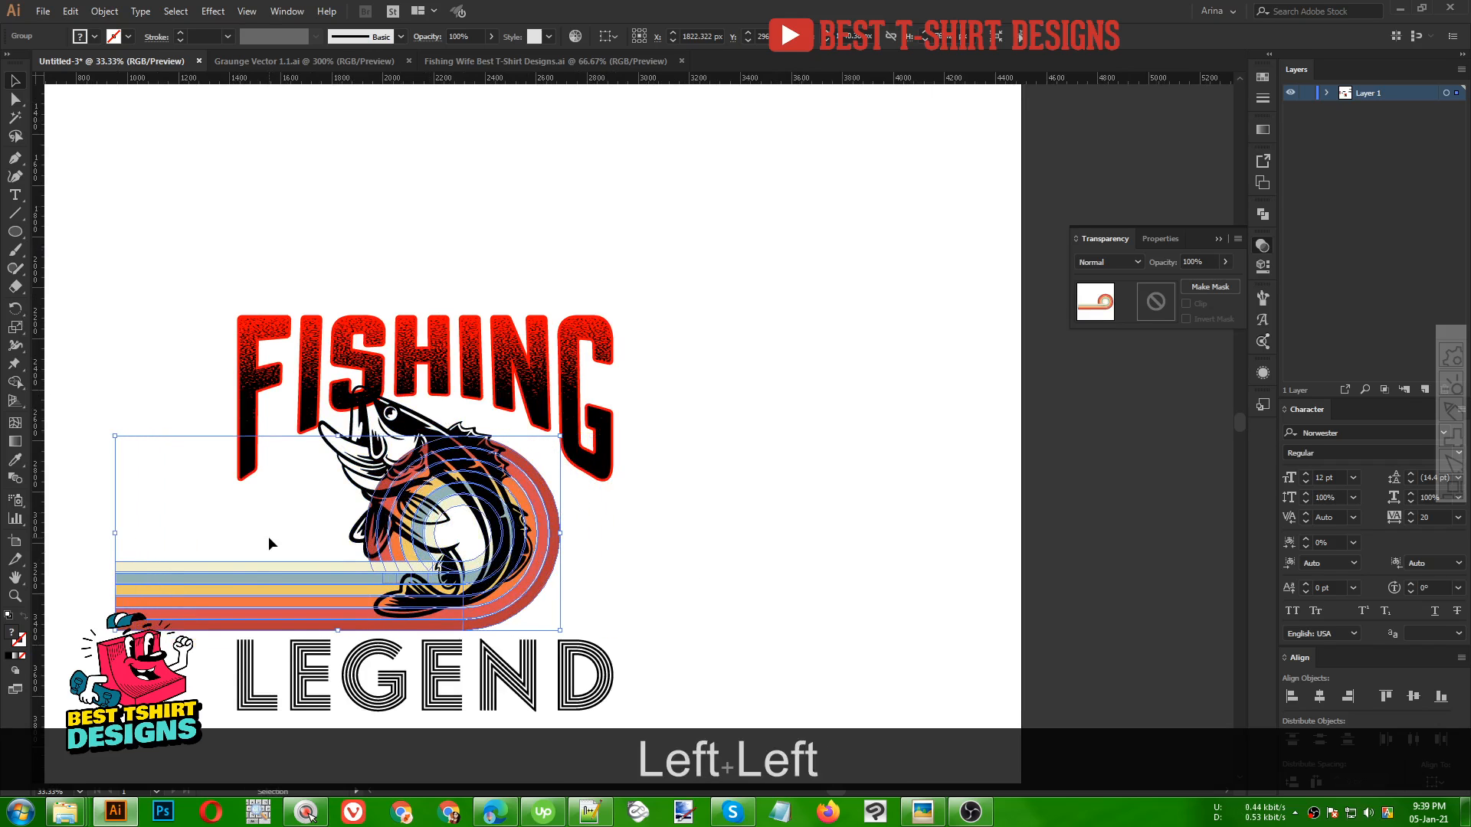
pyautogui.press('Left')
pyautogui.press('Left')
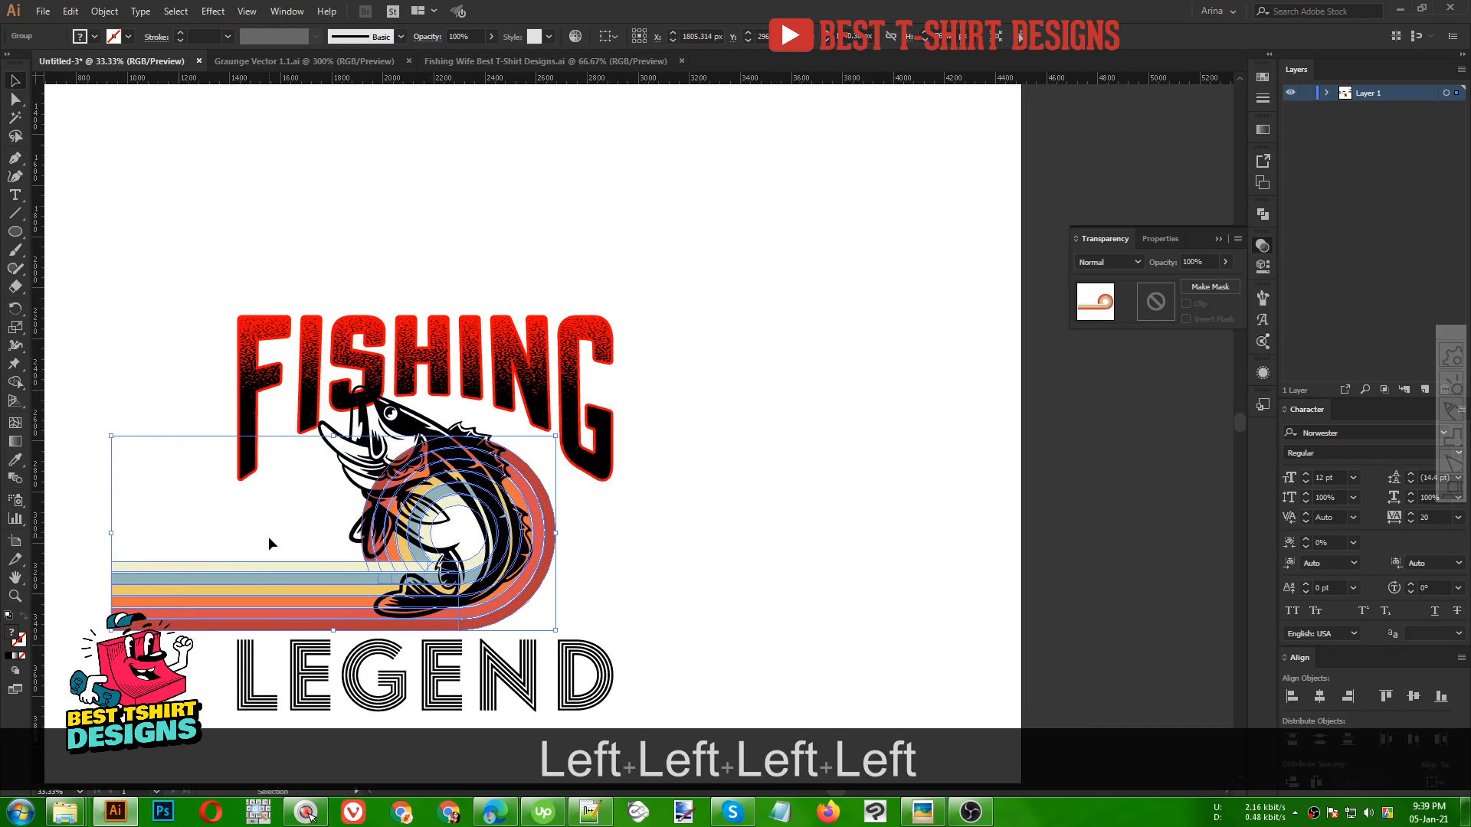
# Resize the stripes to span from FISHING's left edge to its right edge and nudge them down above LEGEND
pyautogui.press('F10')
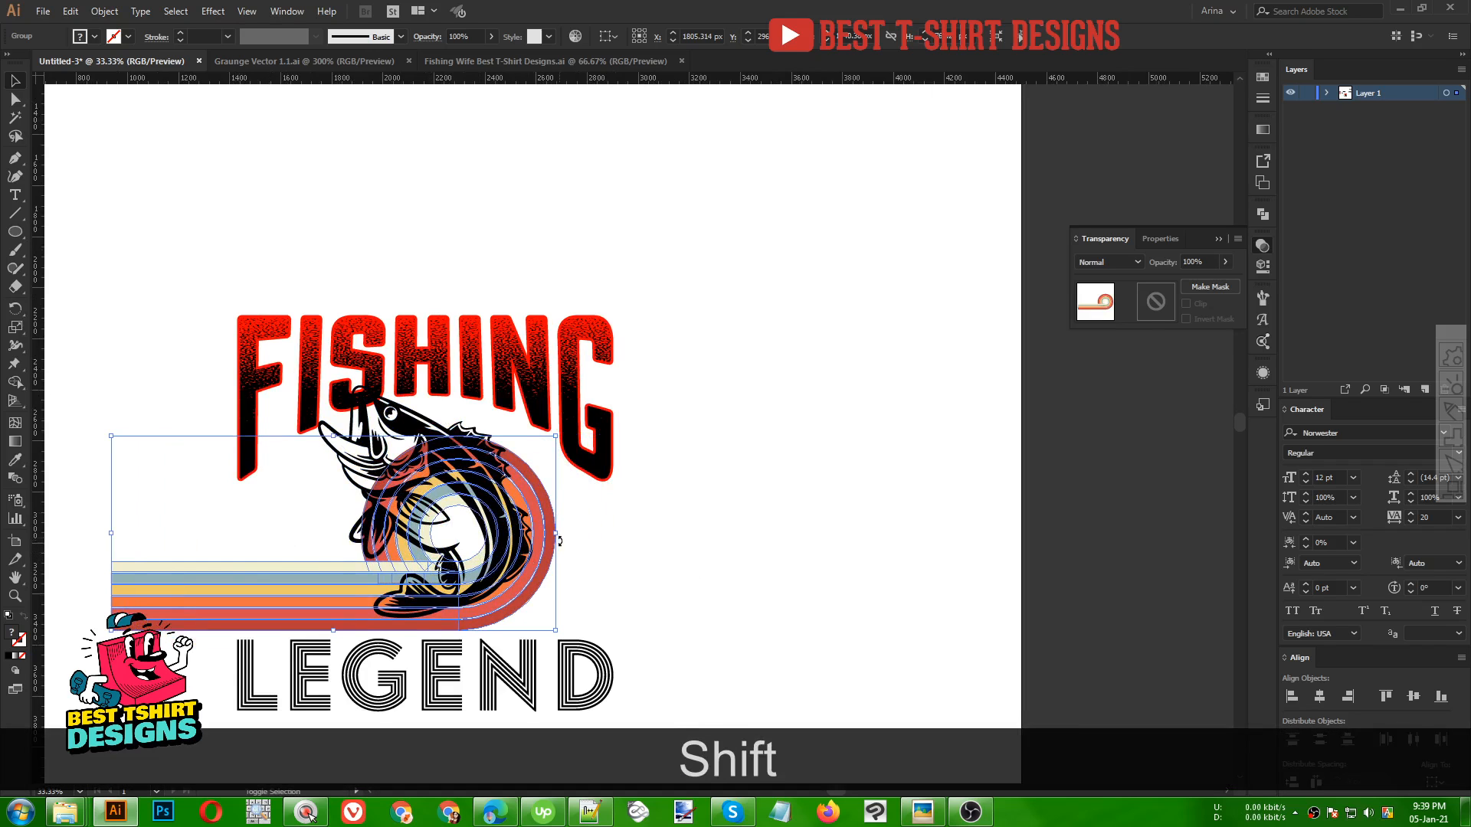
pyautogui.moveTo(561, 538); pyautogui.dragTo(614, 546)
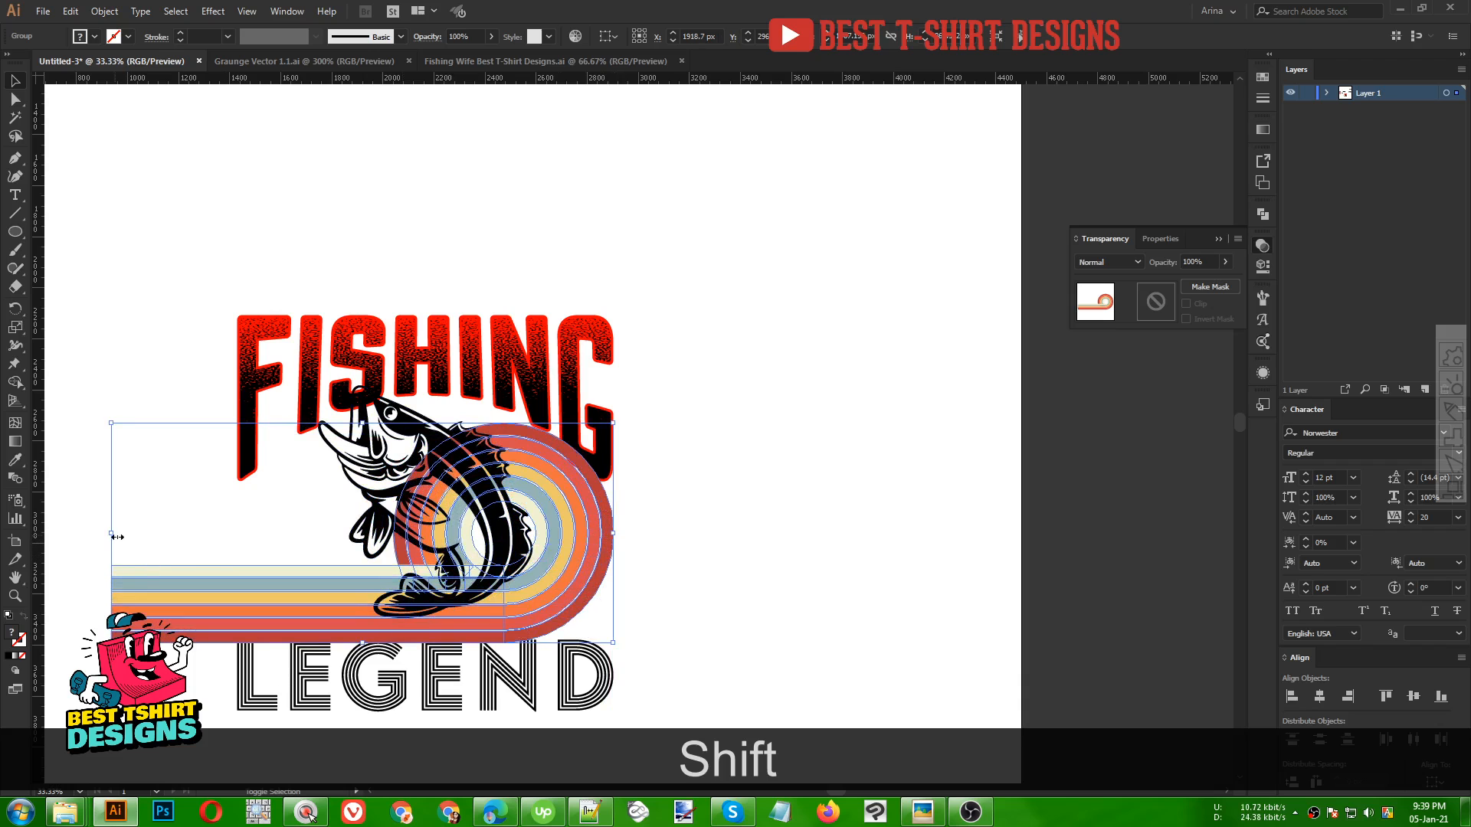
pyautogui.moveTo(118, 537); pyautogui.dragTo(238, 538)
pyautogui.press('Down')
pyautogui.press('Down')
pyautogui.press('Down')
pyautogui.press('Down')
pyautogui.press('Down')
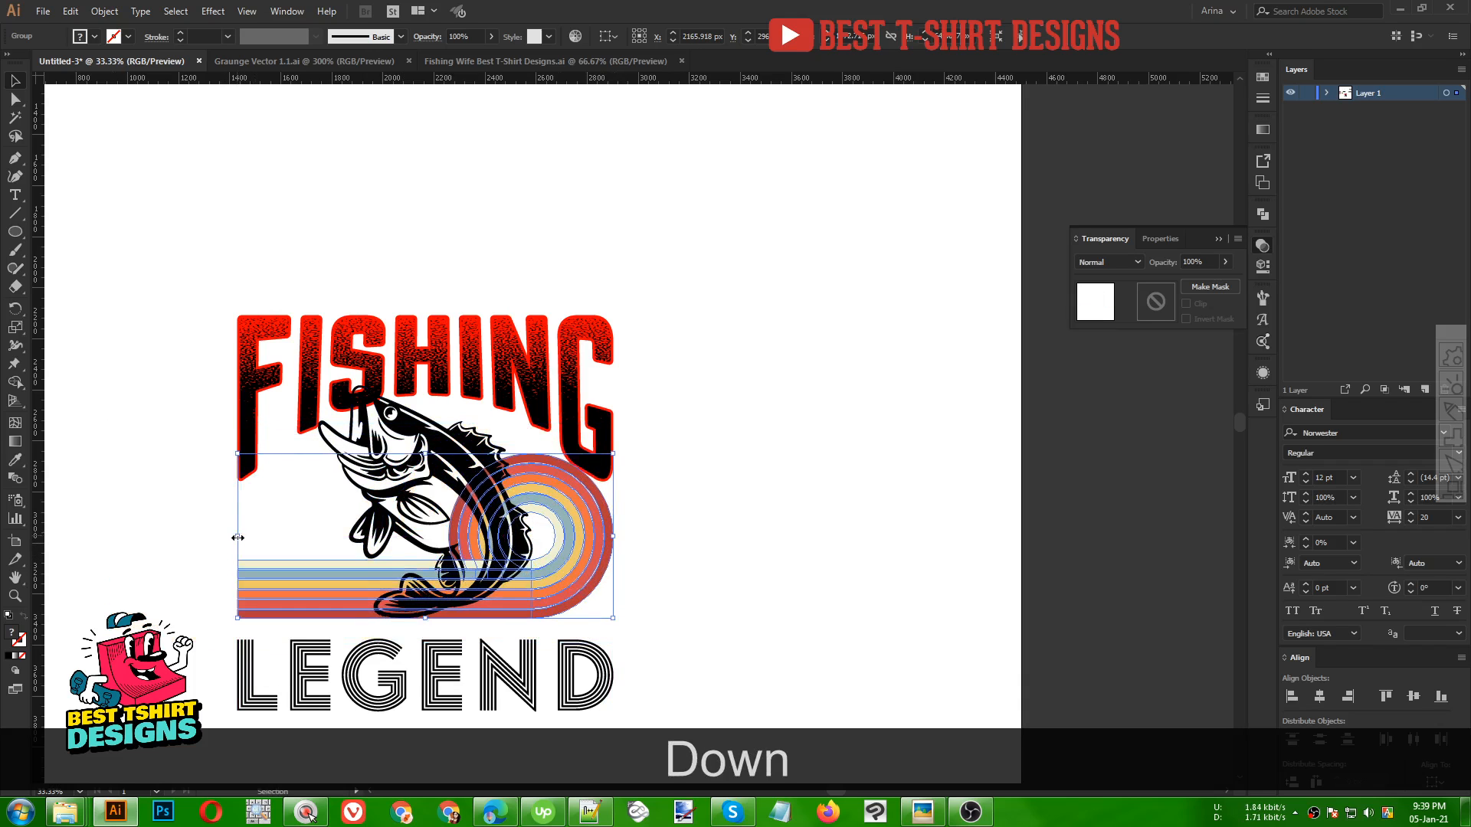
pyautogui.press('Up')
pyautogui.press('Down')
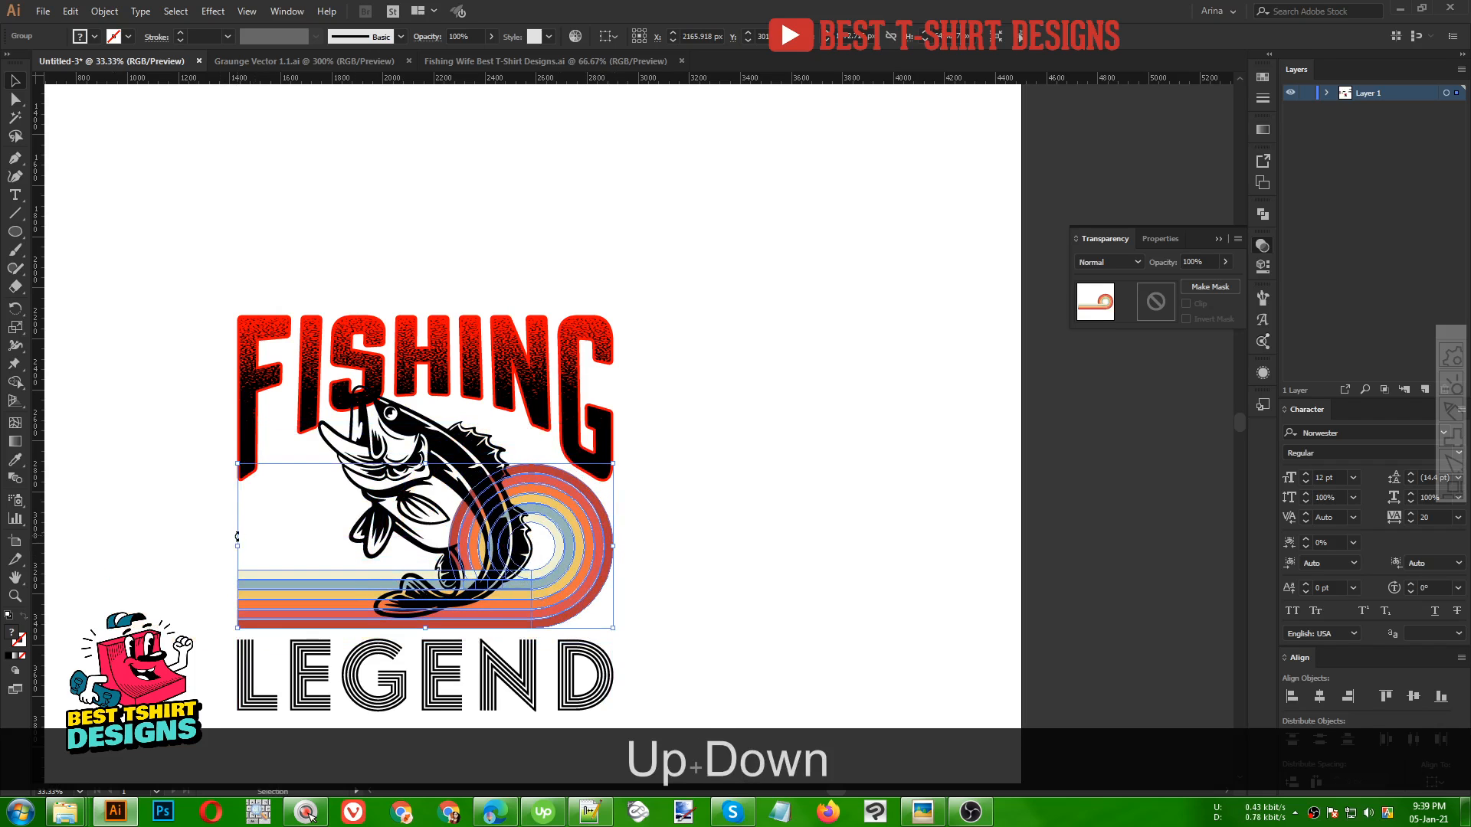
pyautogui.click(677, 535)
# Change the font of the spare FISHING text to LHF Outlaw REG
pyautogui.scroll(-3, 678, 536)
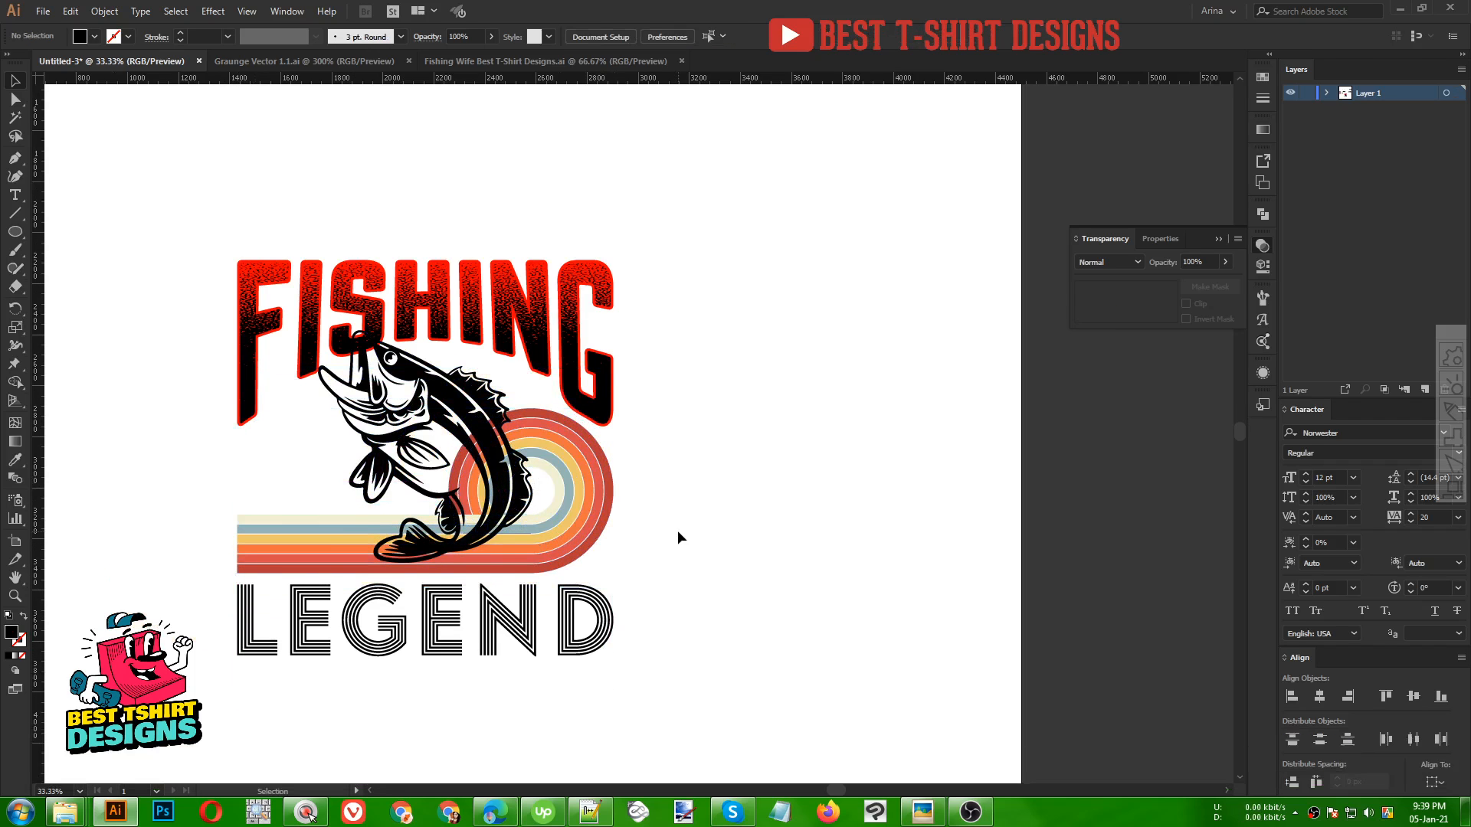
pyautogui.keyDown('alt'); pyautogui.scroll(-1, 748, 507); pyautogui.keyUp('alt')
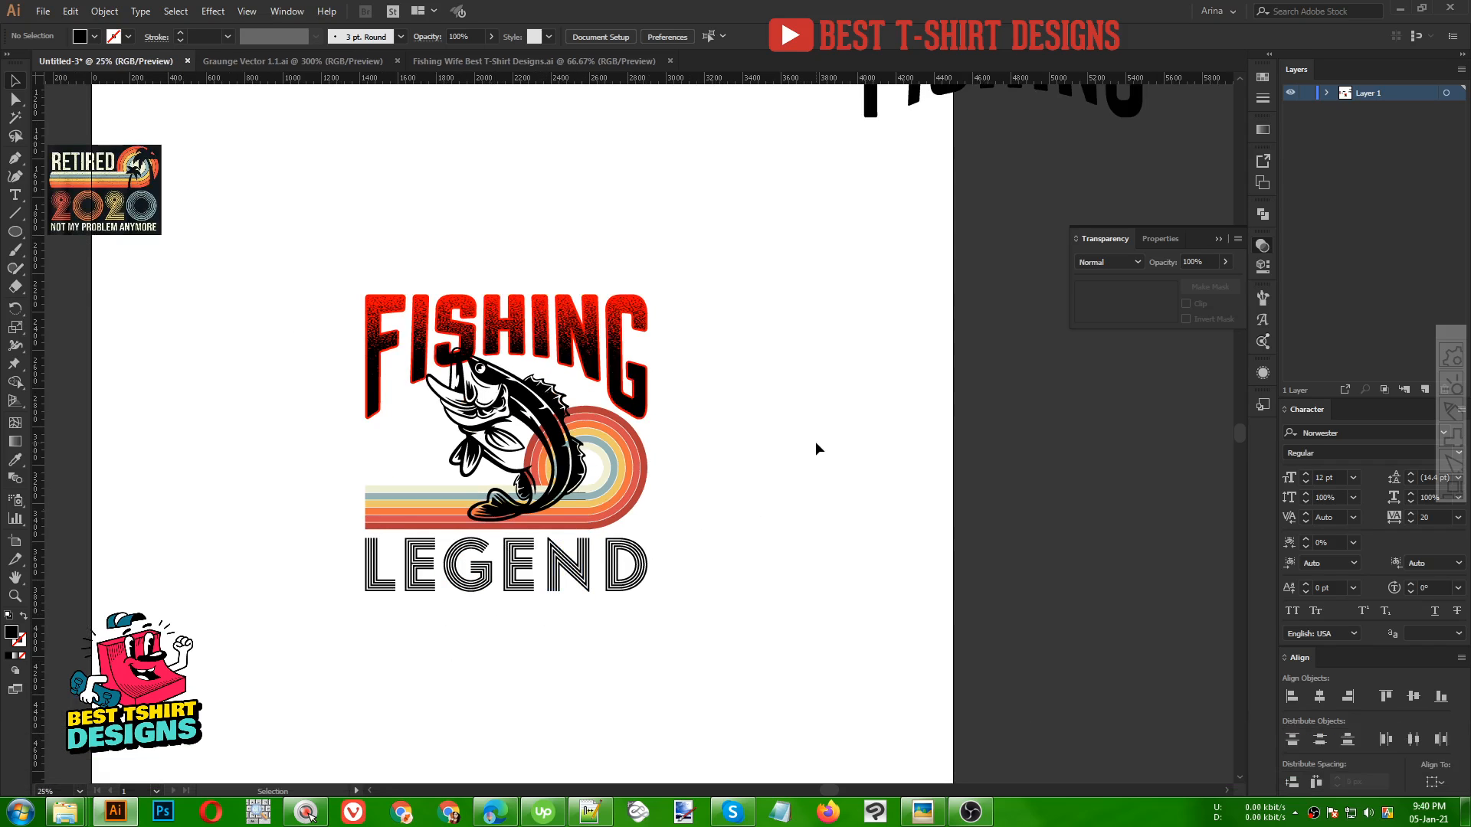
pyautogui.keyDown('alt'); pyautogui.scroll(-1, 815, 442); pyautogui.keyUp('alt')
pyautogui.click(527, 171)
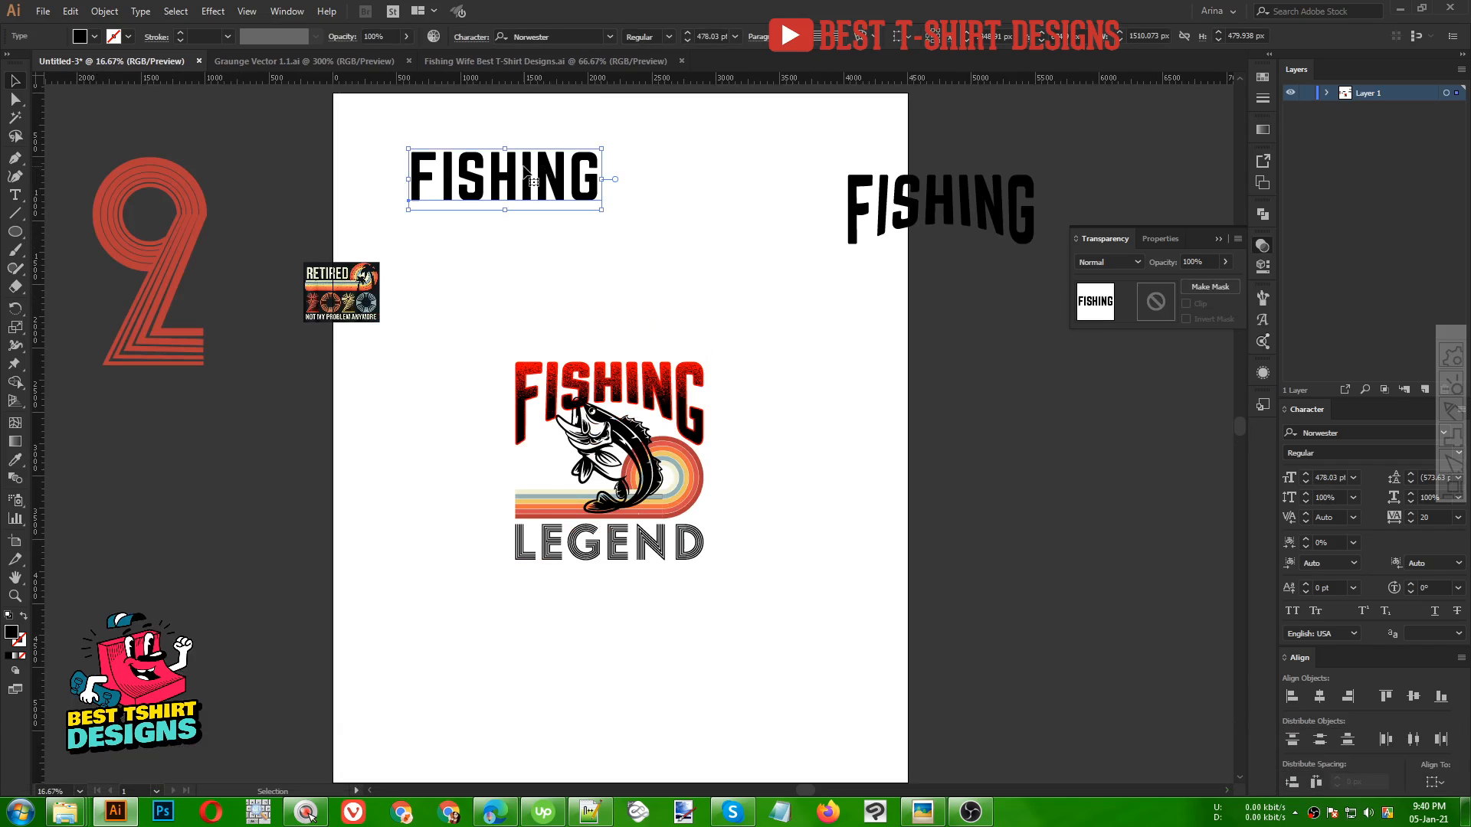
pyautogui.rightClick(527, 172)
pyautogui.moveTo(560, 234)
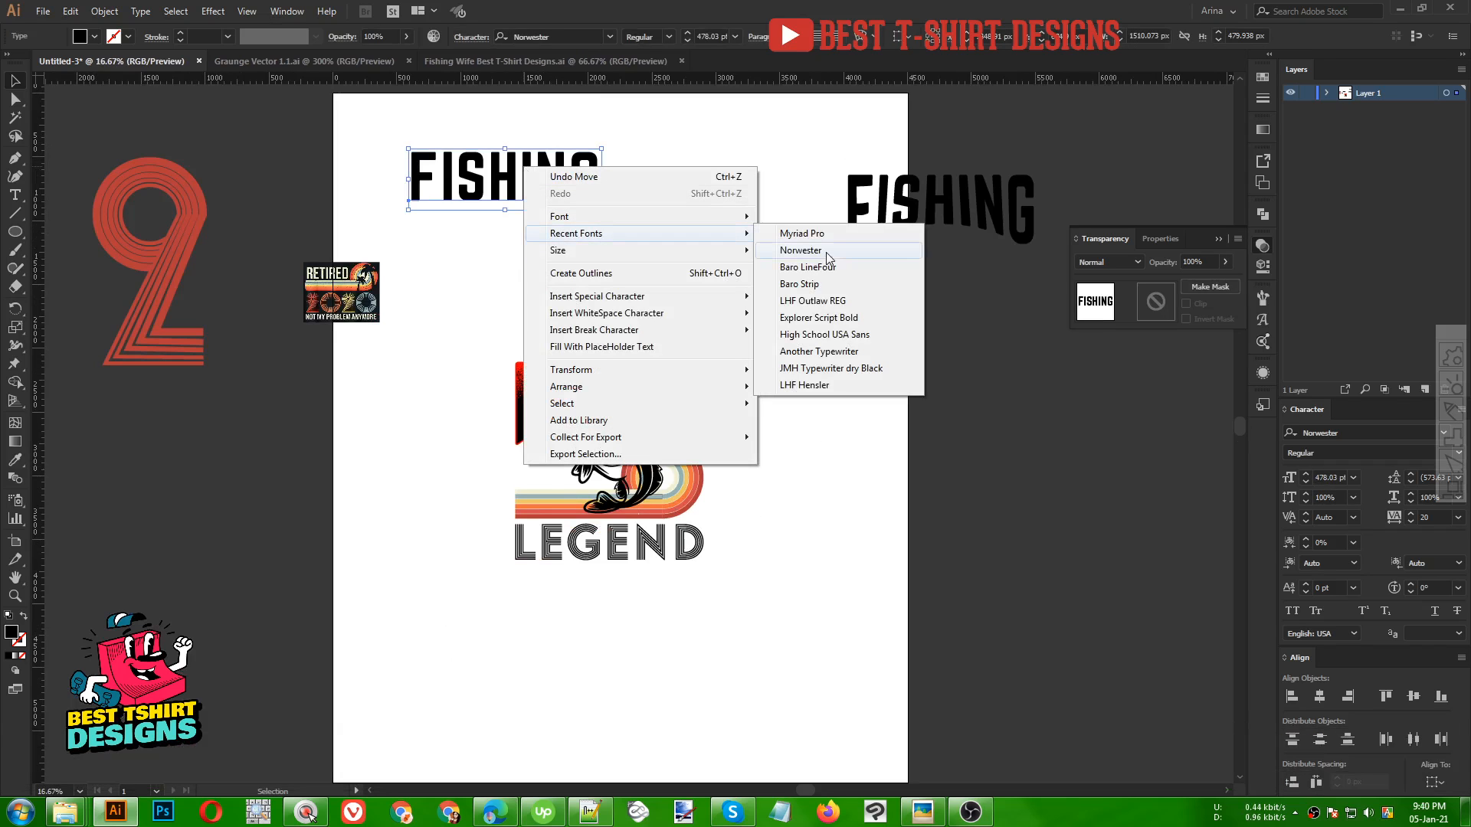
pyautogui.click(810, 301)
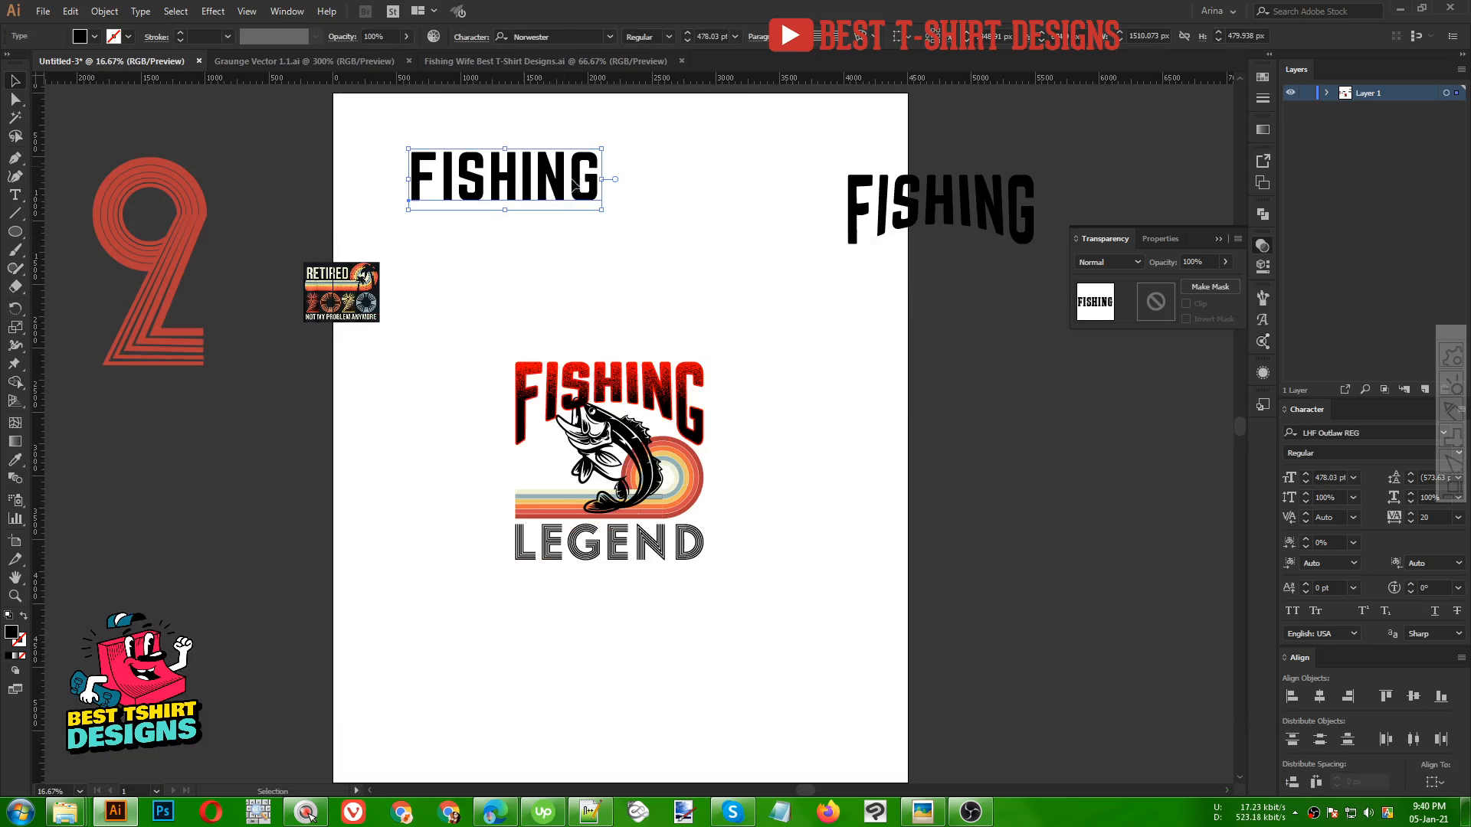
# Move the restyled FISHING text below LEGEND and start editing its text
pyautogui.moveTo(539, 187); pyautogui.dragTo(643, 597)
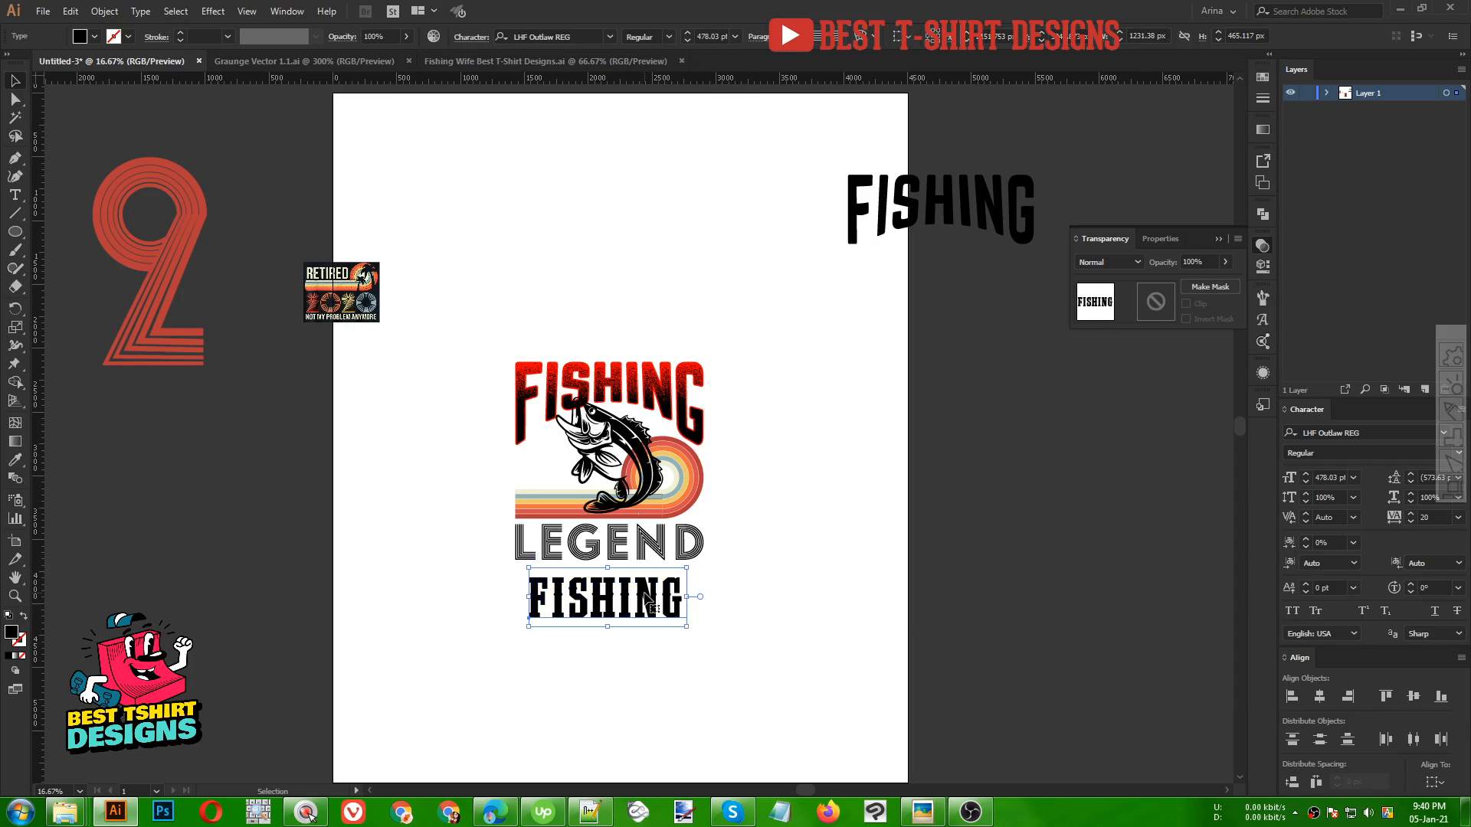
pyautogui.doubleClick(645, 599)
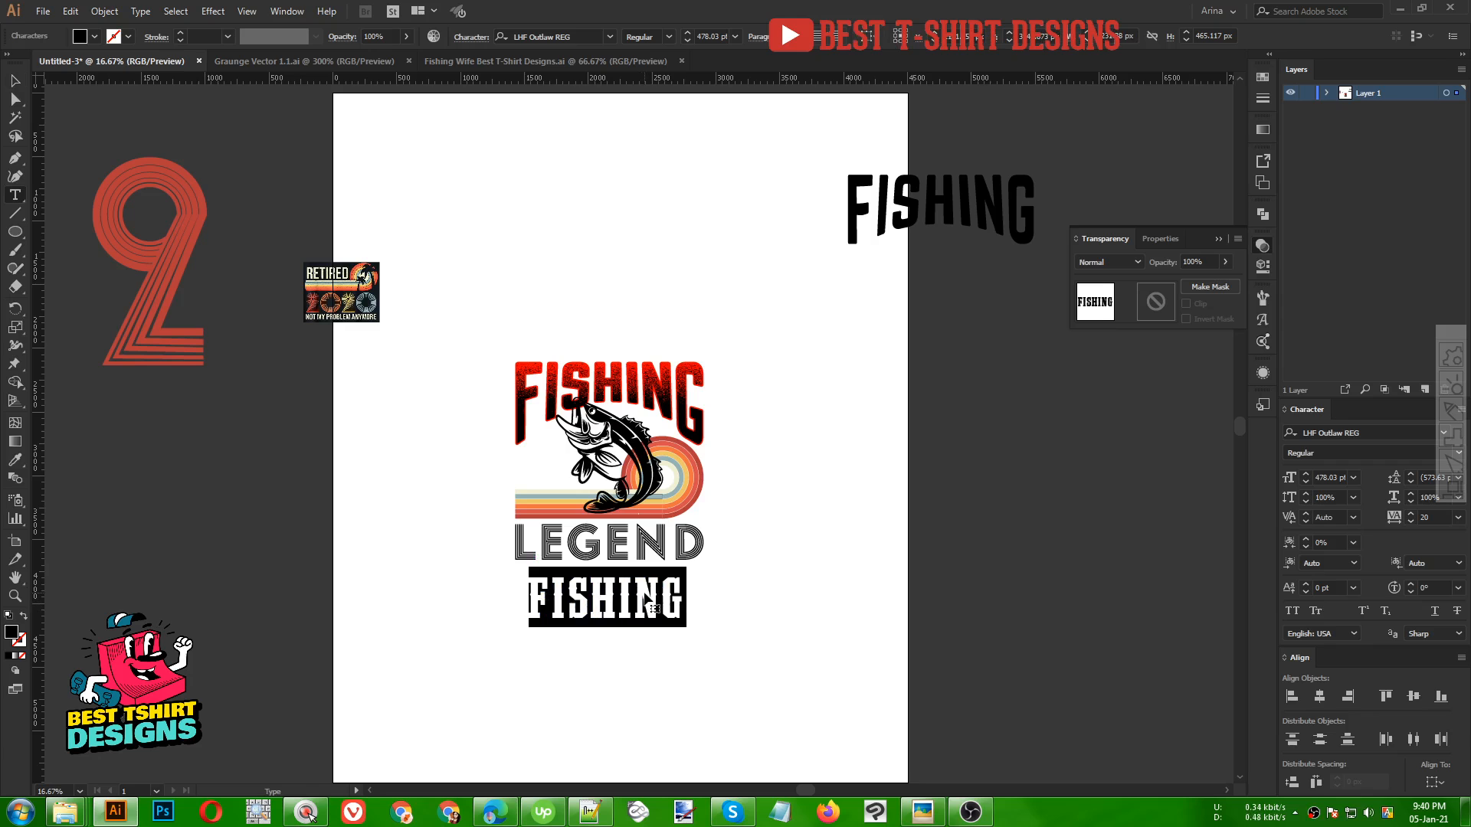
# Replace the spare text's content with 1971
pyautogui.write('19710')
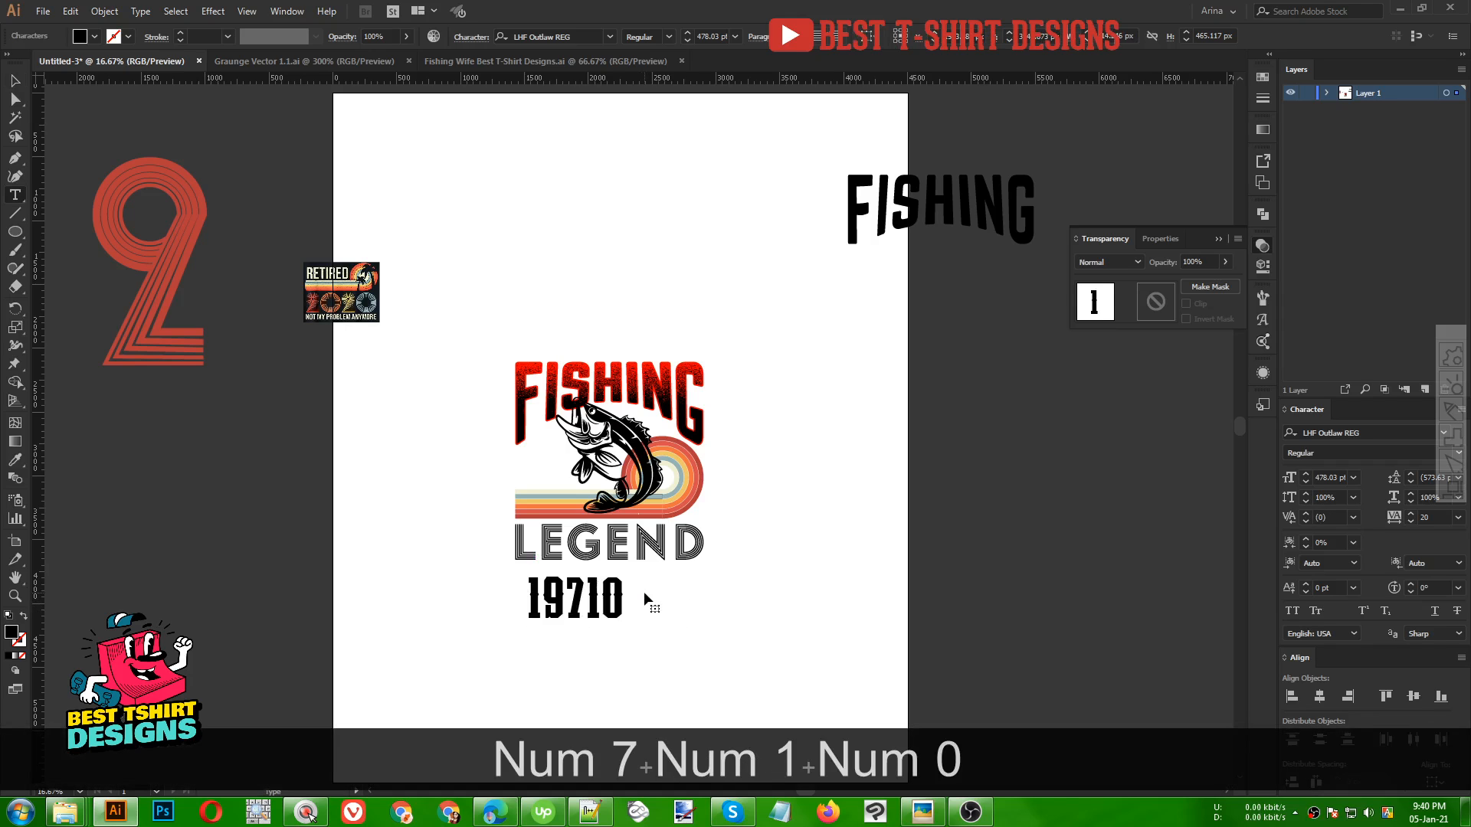
pyautogui.press('BackSpace')
pyautogui.click(16, 80)
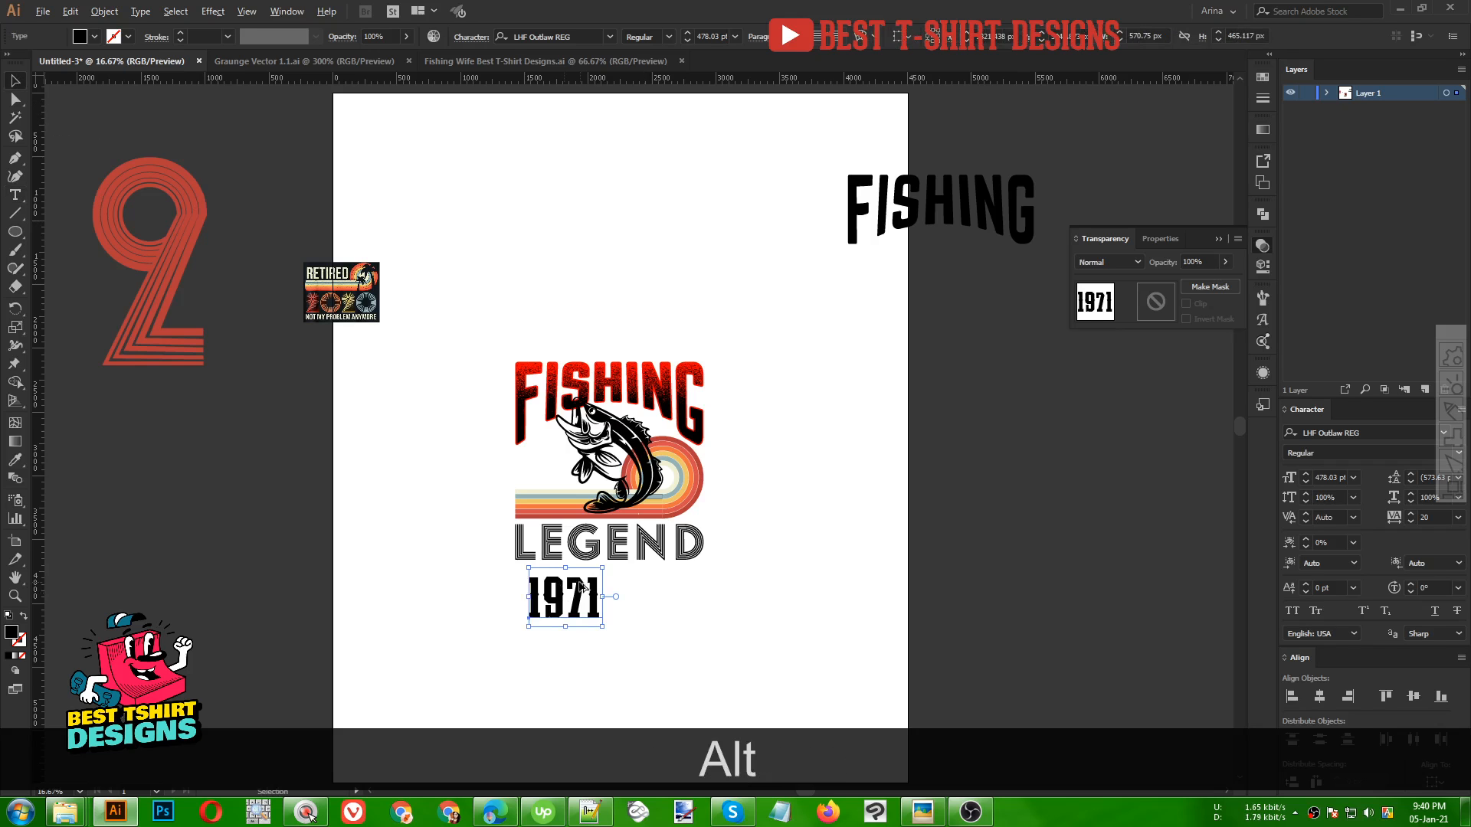
# Move the 1971 text rightwards so it sits centred below LEGEND
pyautogui.scroll(1, 583, 590)
pyautogui.moveTo(613, 602); pyautogui.dragTo(644, 588)
pyautogui.scroll(-1, 668, 605)
pyautogui.press('t')
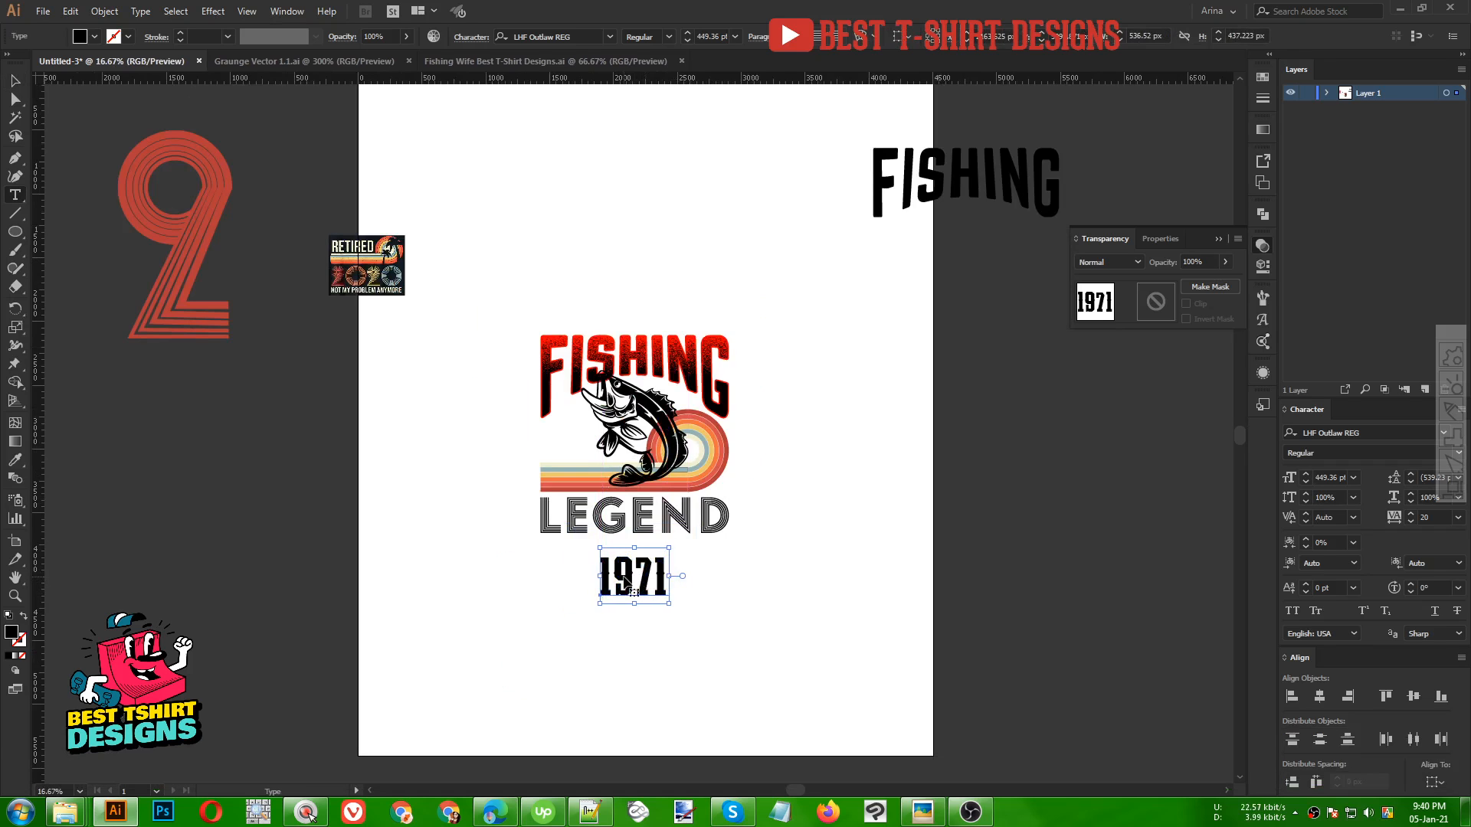
# Insert the word SINCE and a space before 1971
pyautogui.click(627, 584)
pyautogui.press('Home')
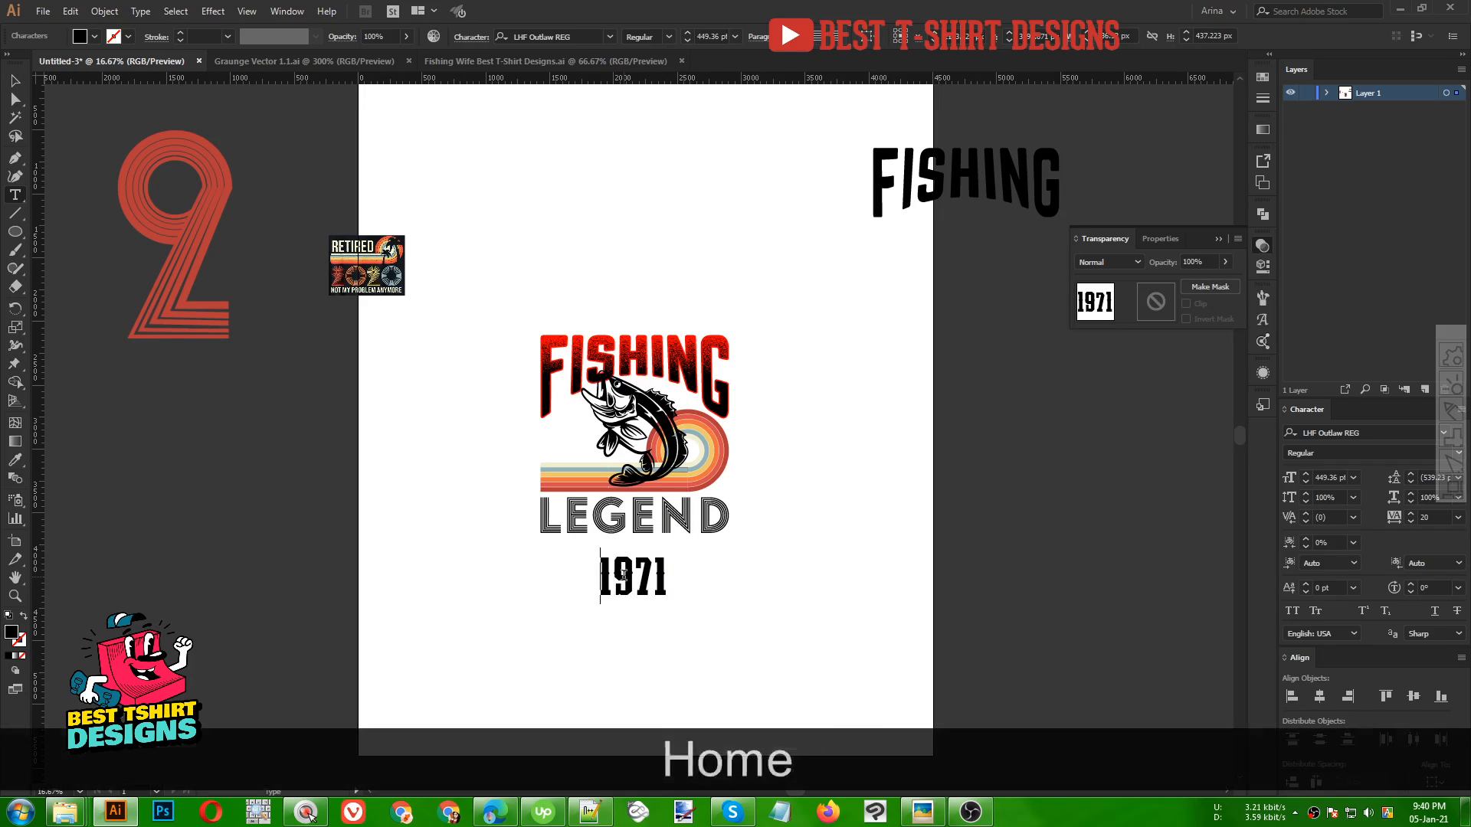
pyautogui.write('SINCE')
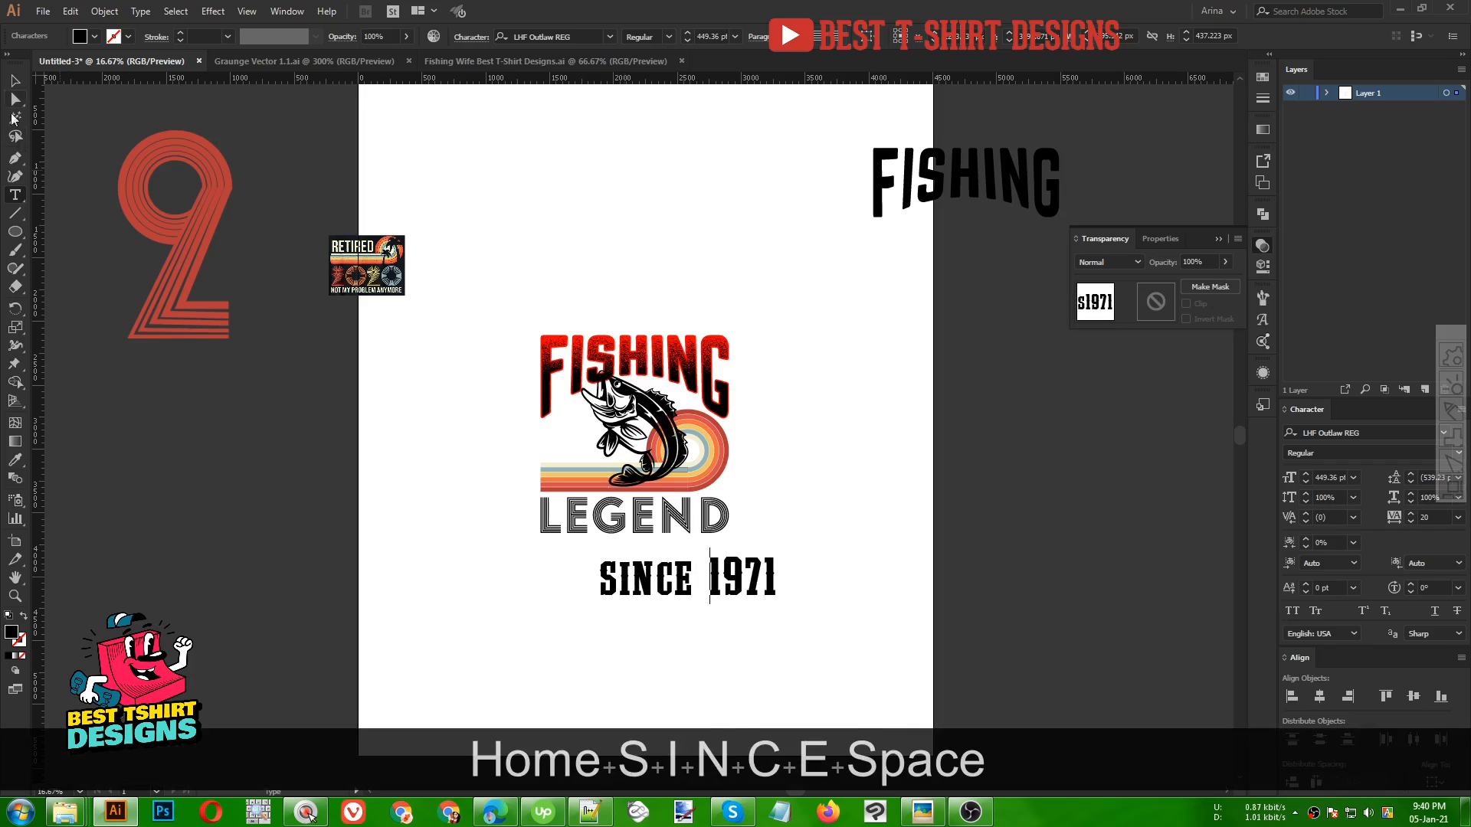
pyautogui.press('Escape')
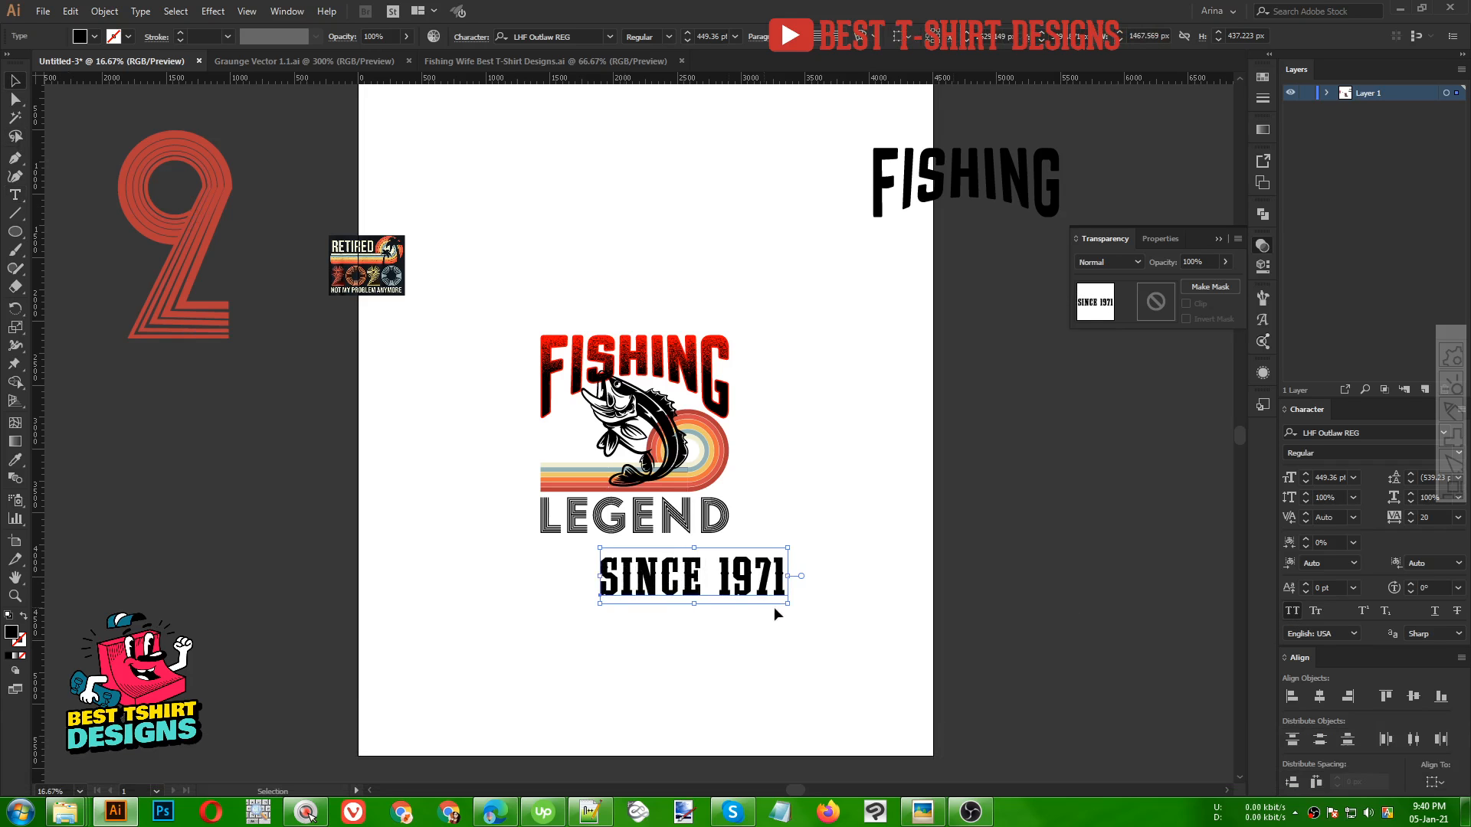
# Move SINCE 1971 up under LEGEND and convert the text to outlines
pyautogui.scroll(1, 721, 589)
pyautogui.moveTo(709, 581); pyautogui.dragTo(613, 558)
pyautogui.scroll(1, 617, 551)
pyautogui.rightClick(633, 551)
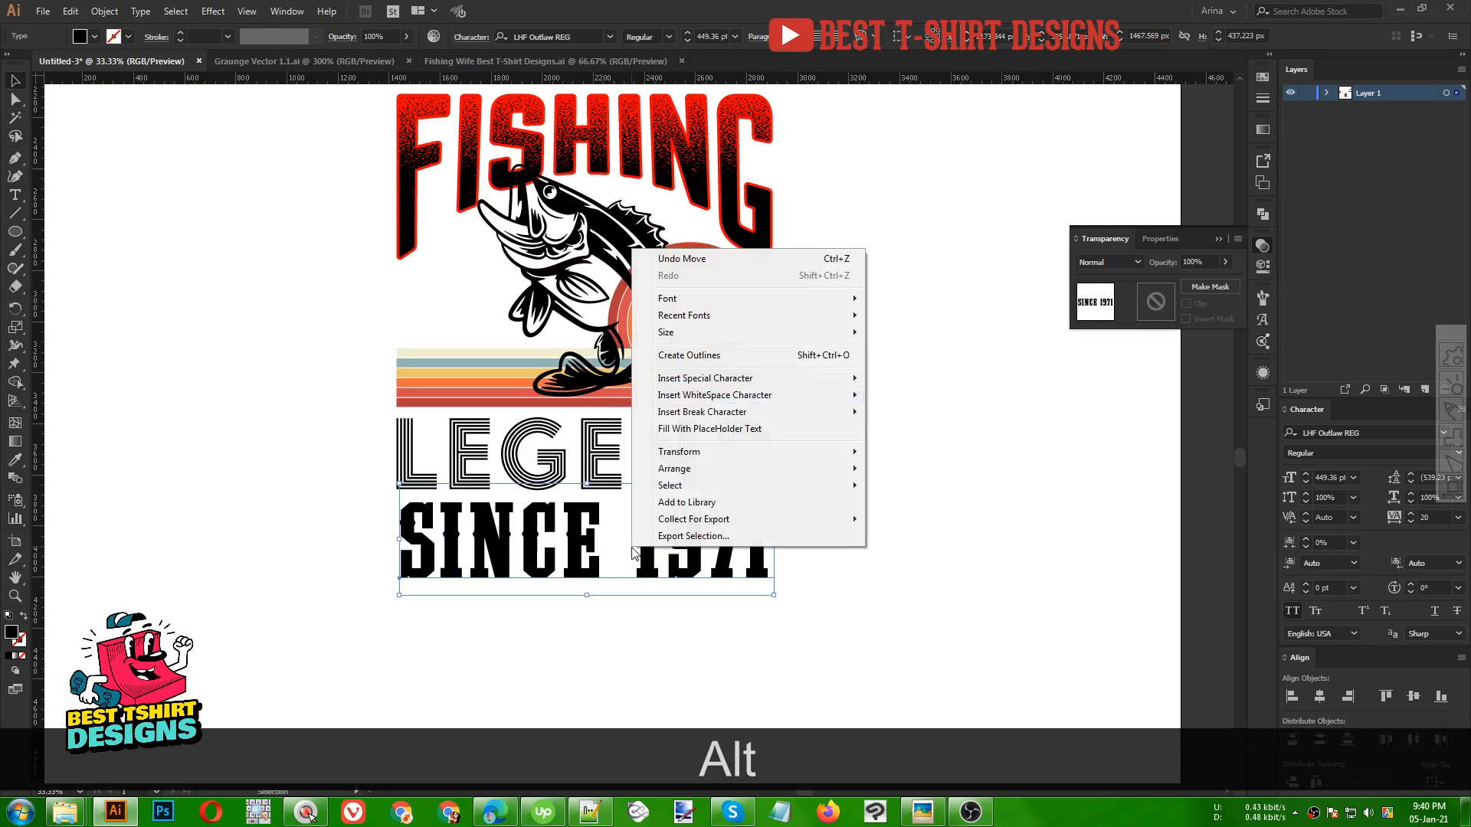
pyautogui.click(690, 354)
# Stretch the SINCE 1971 outlines to span LEGEND's full width
pyautogui.moveTo(773, 541); pyautogui.dragTo(773, 541)
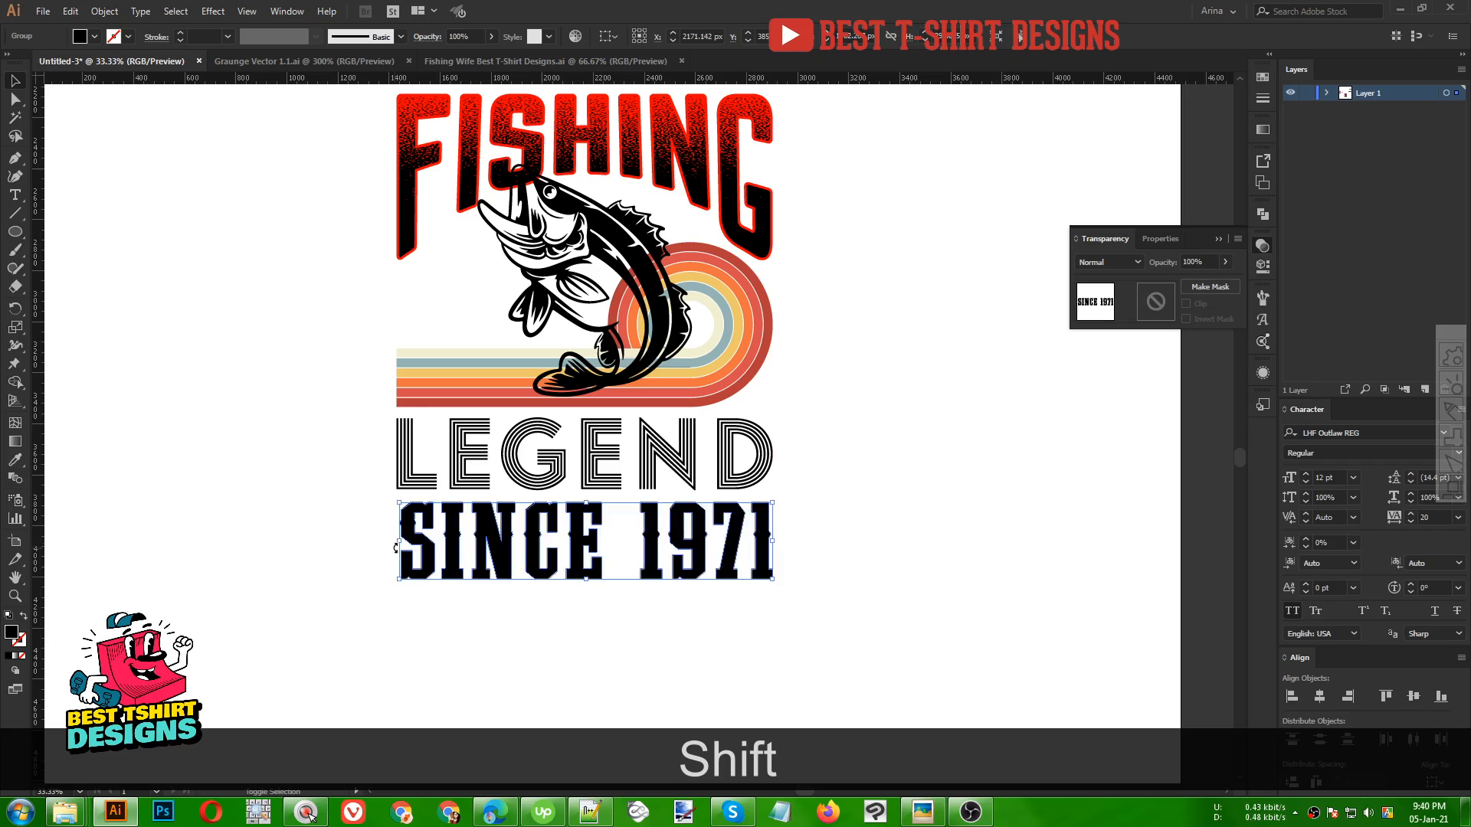
pyautogui.moveTo(400, 543); pyautogui.dragTo(396, 542)
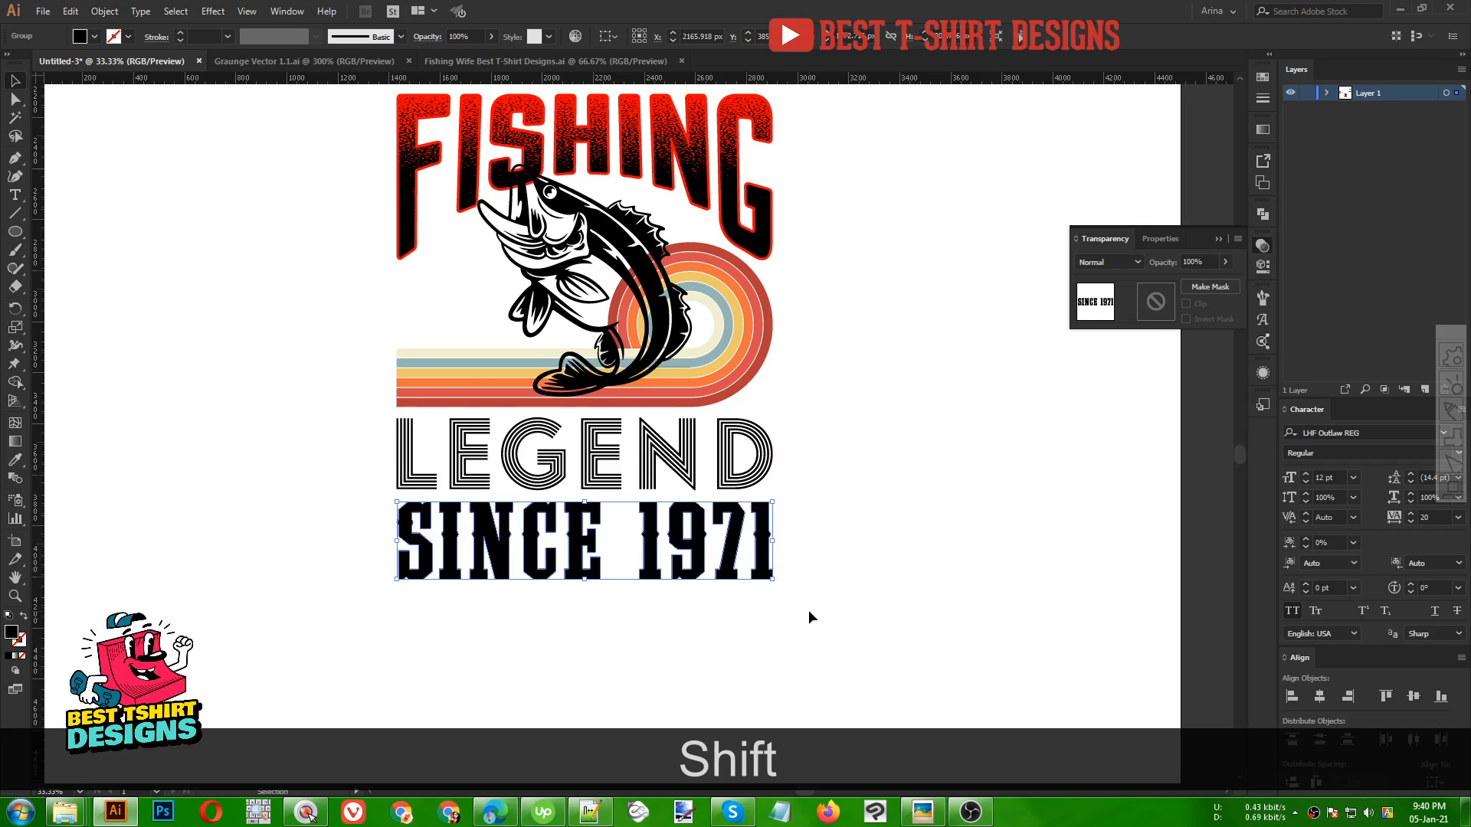
pyautogui.scroll(1, 807, 610)
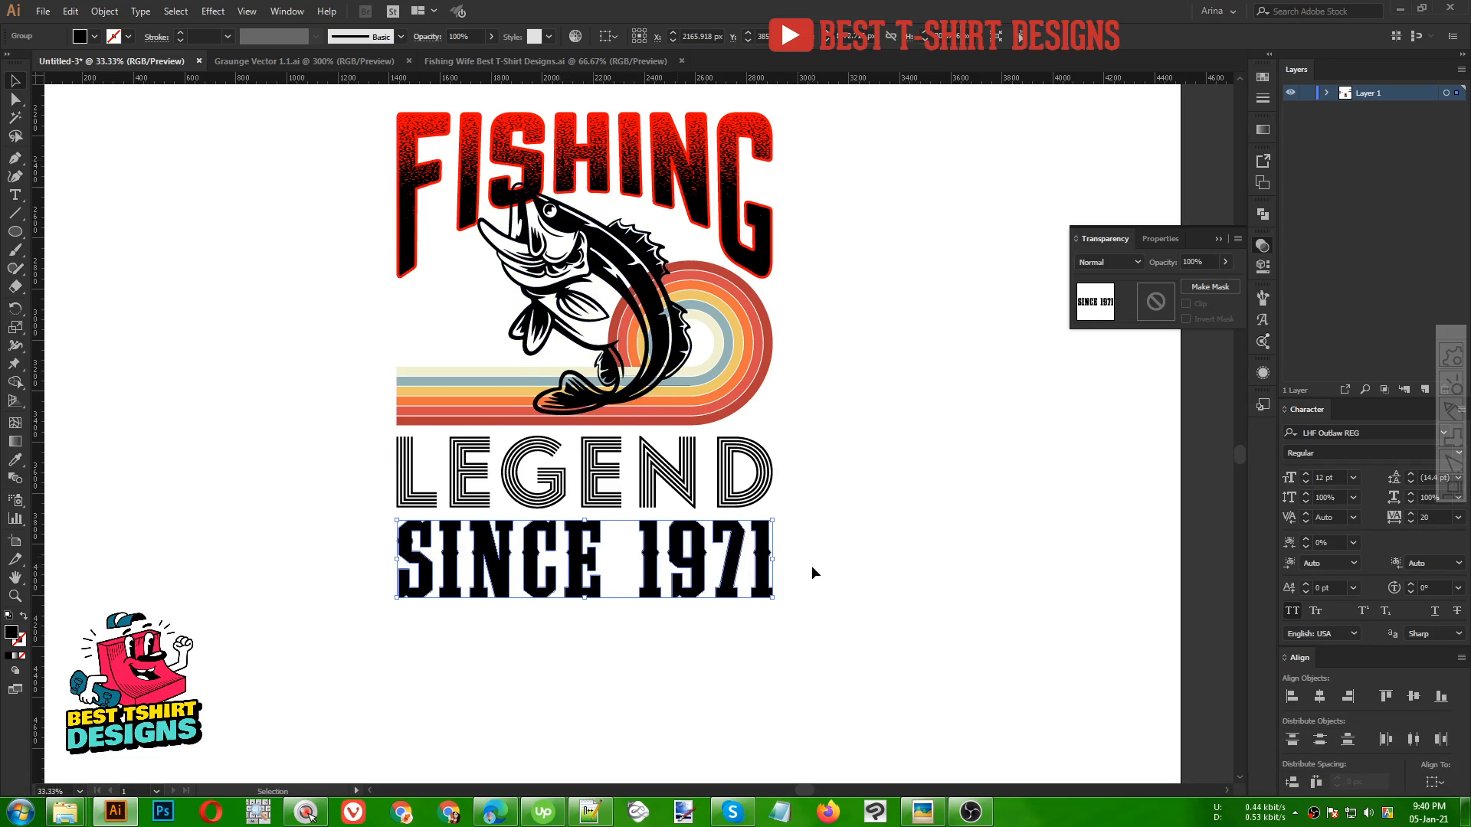
pyautogui.moveTo(780, 559); pyautogui.dragTo(776, 560)
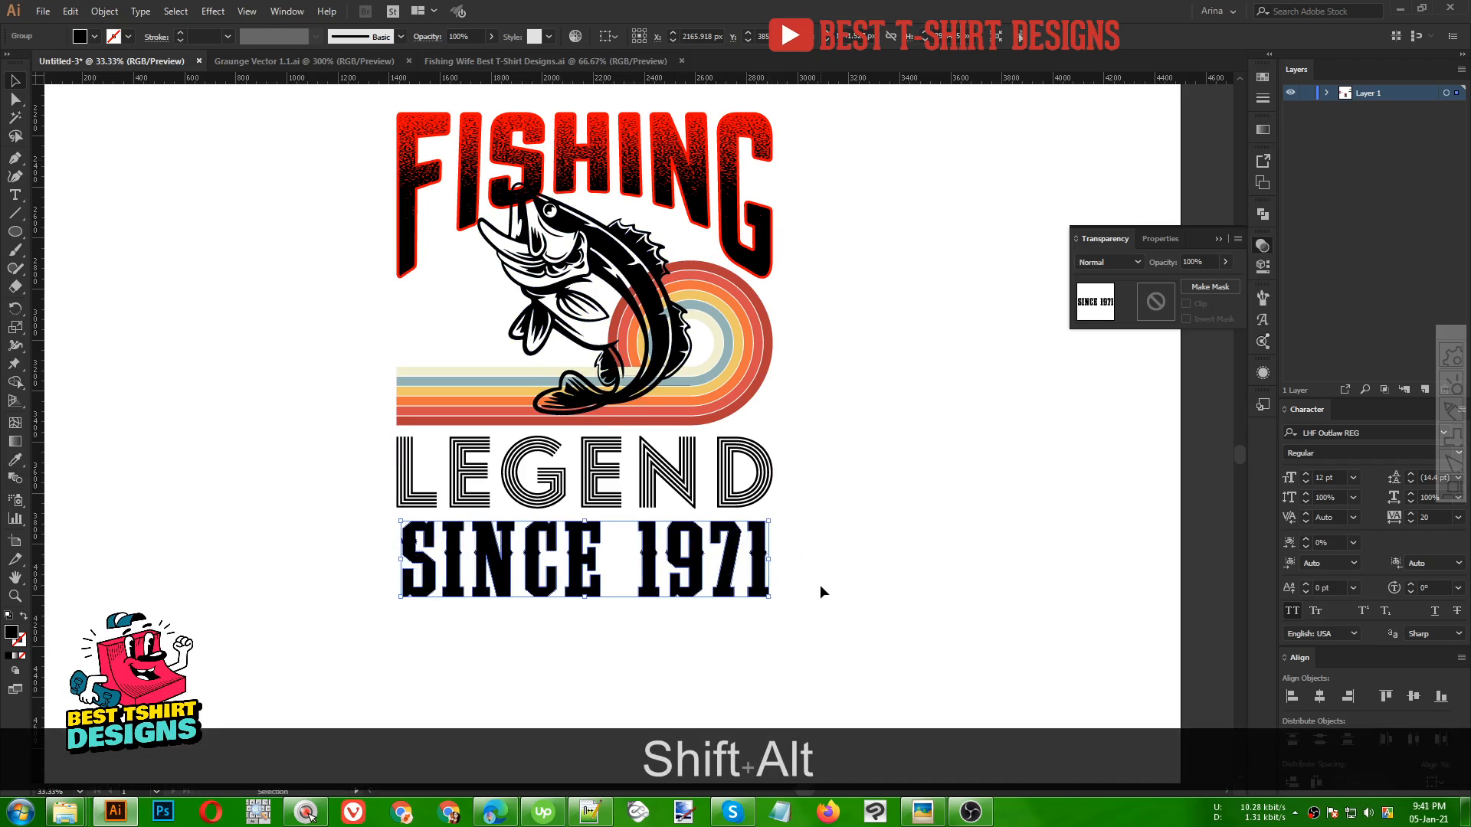
# Add an 8 px offset path around the SINCE 1971 lettering
pyautogui.scroll(2, 594, 667)
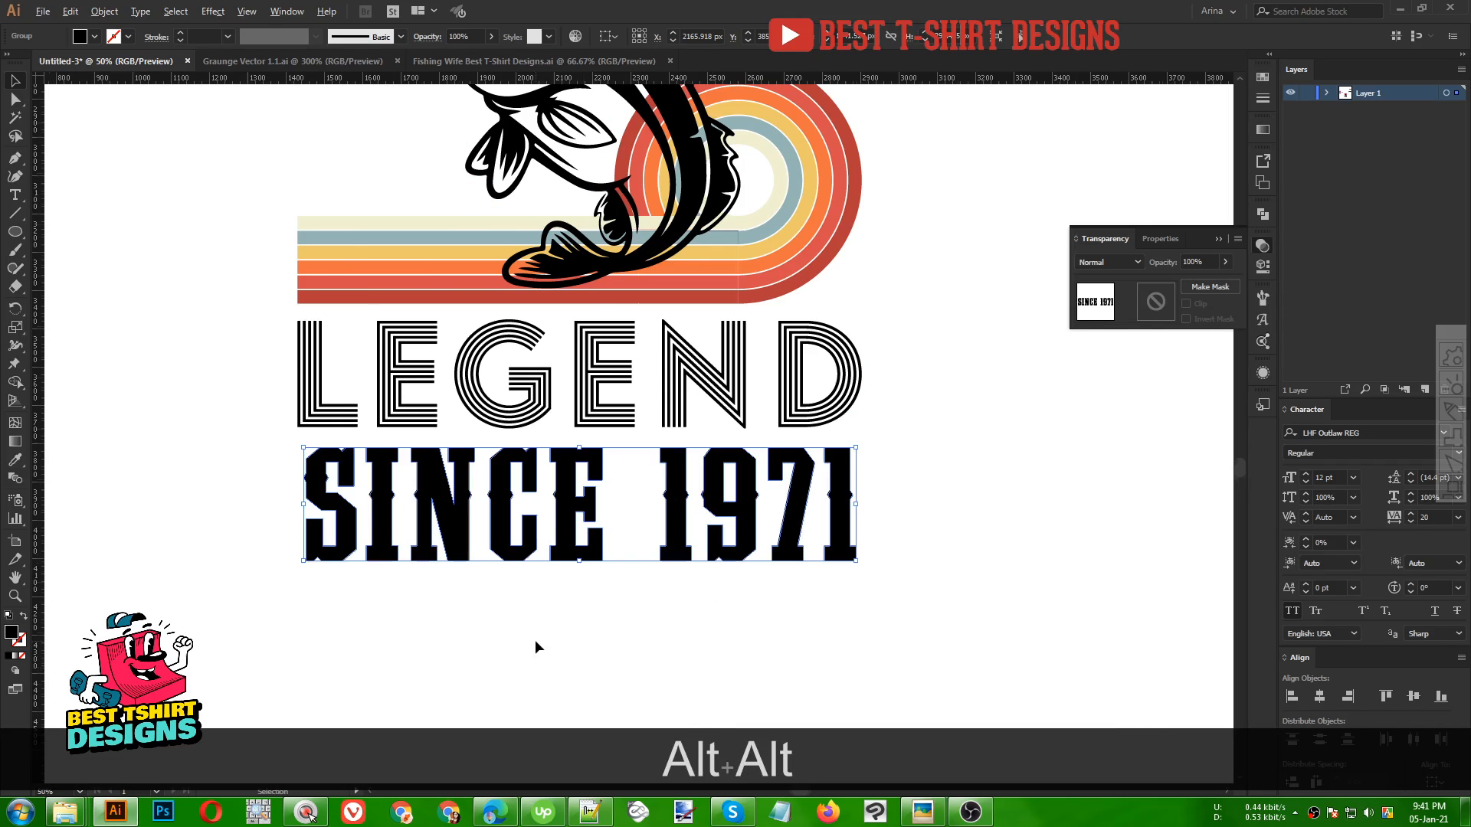
pyautogui.click(113, 12)
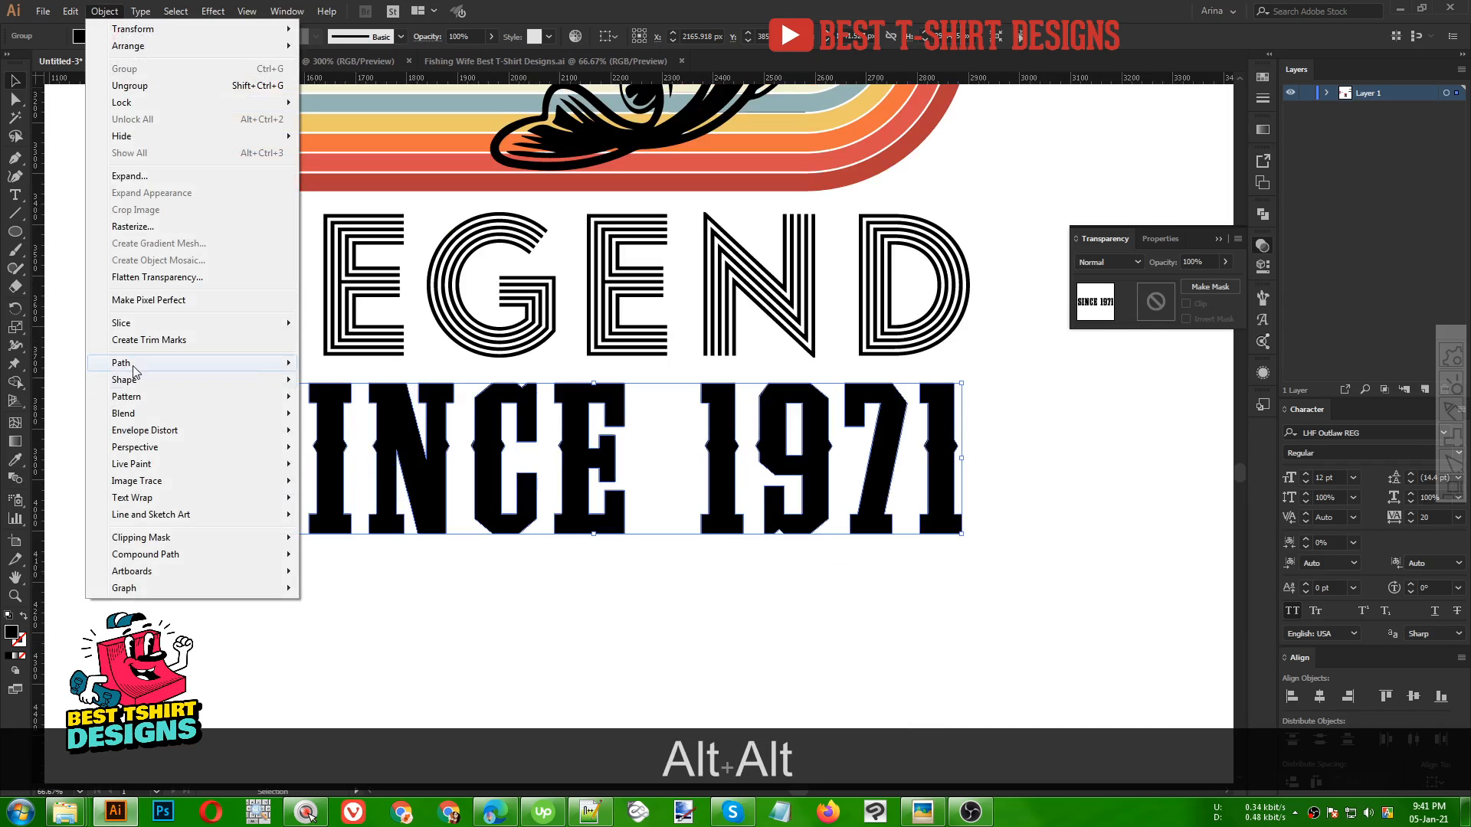
pyautogui.moveTo(134, 364)
pyautogui.click(347, 419)
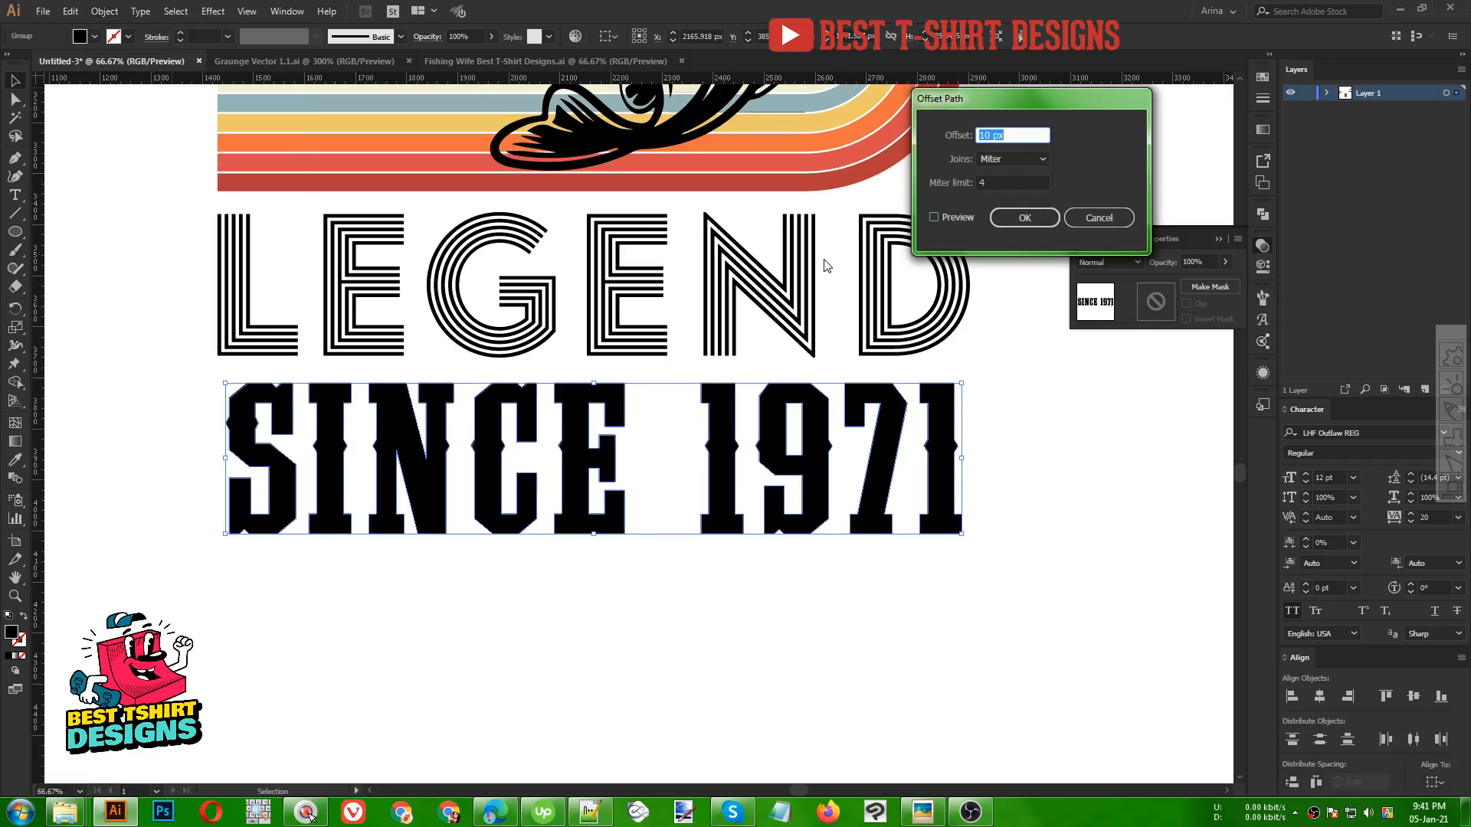
pyautogui.click(959, 216)
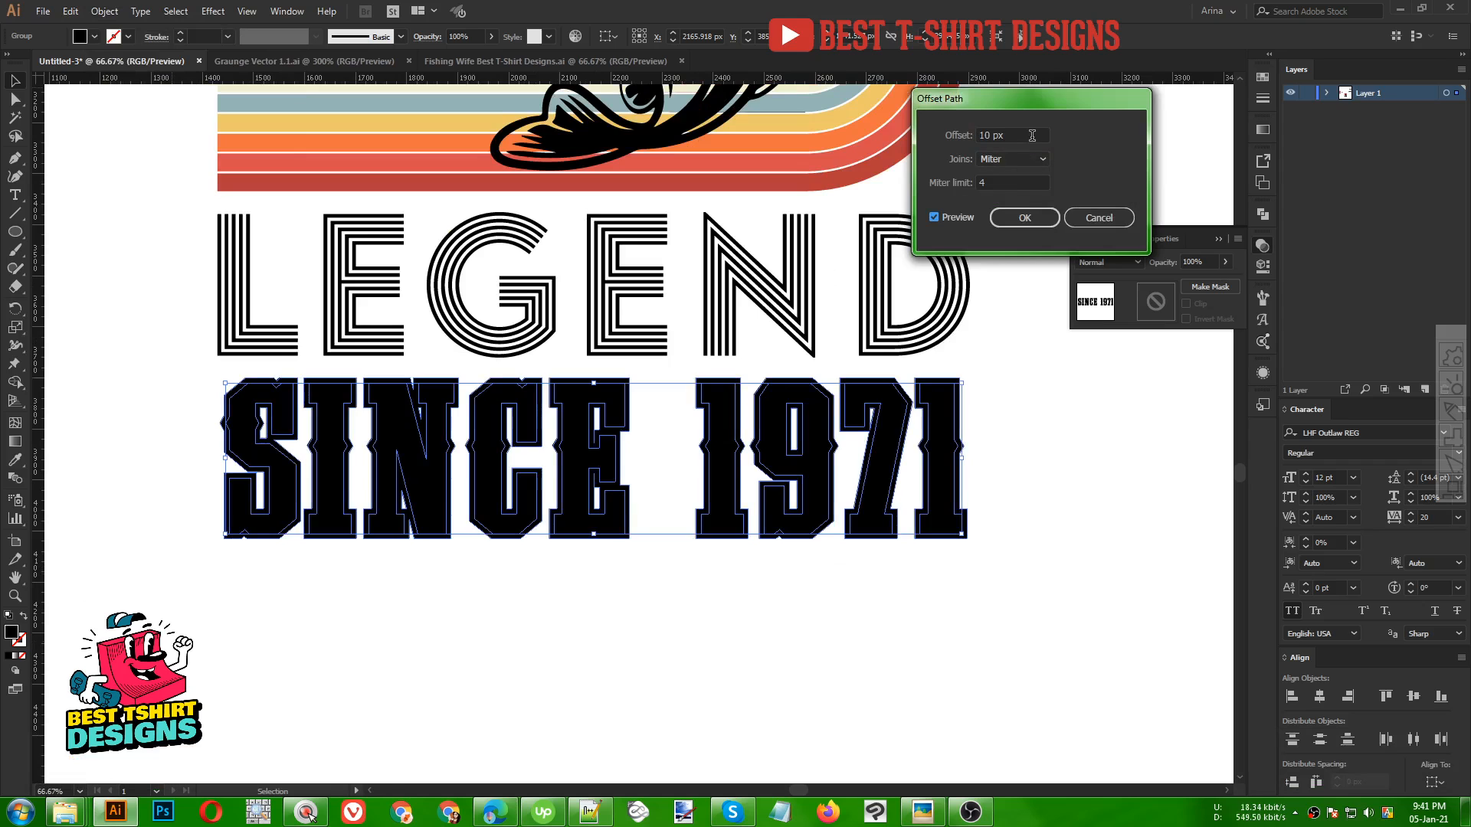
pyautogui.scroll(-2, 1032, 136)
pyautogui.click(1024, 218)
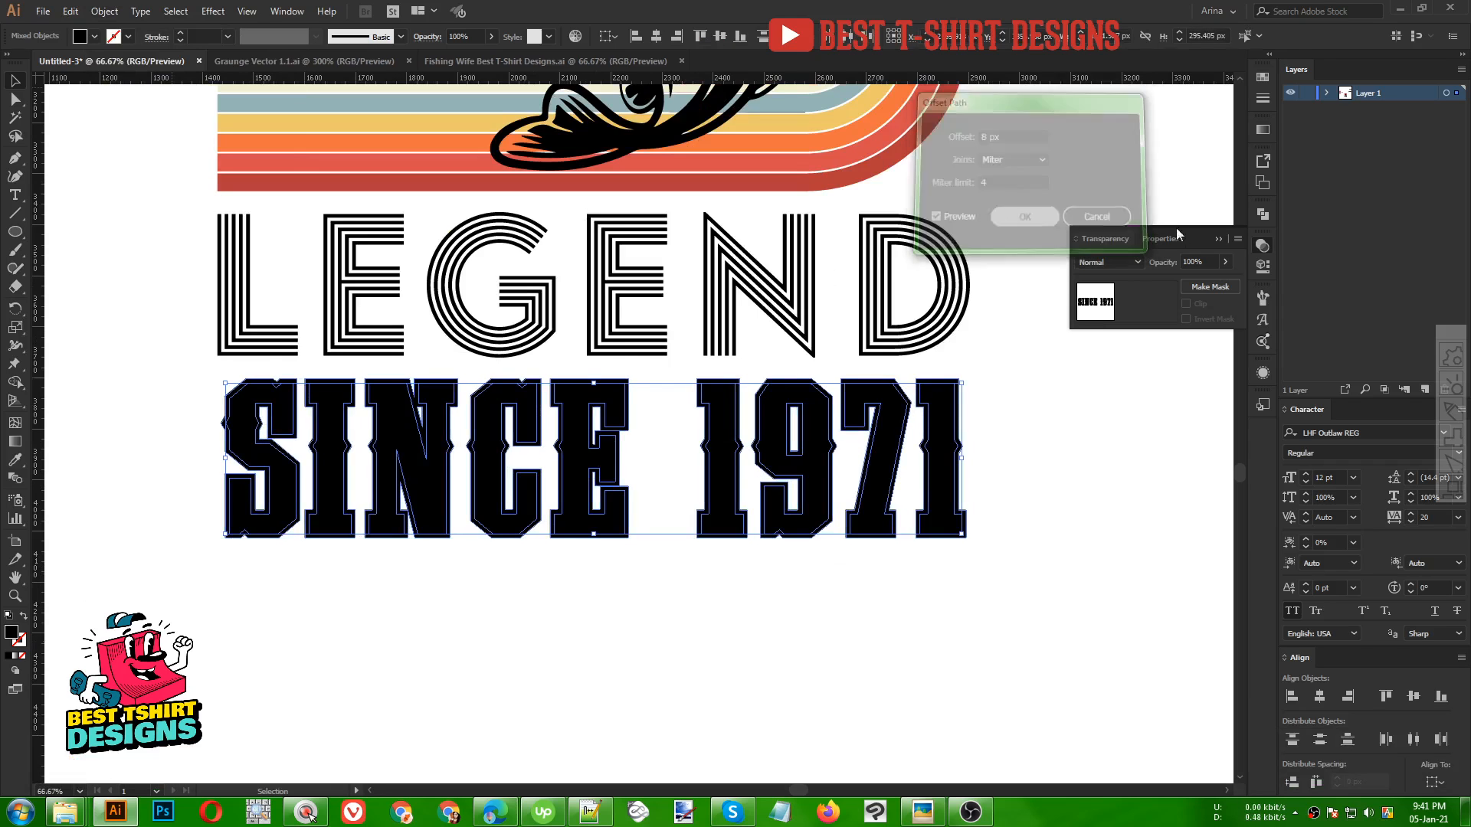
# Unite the offset shapes into one outline and place it behind the SINCE 1971 lettering
pyautogui.click(1262, 215)
pyautogui.click(1083, 246)
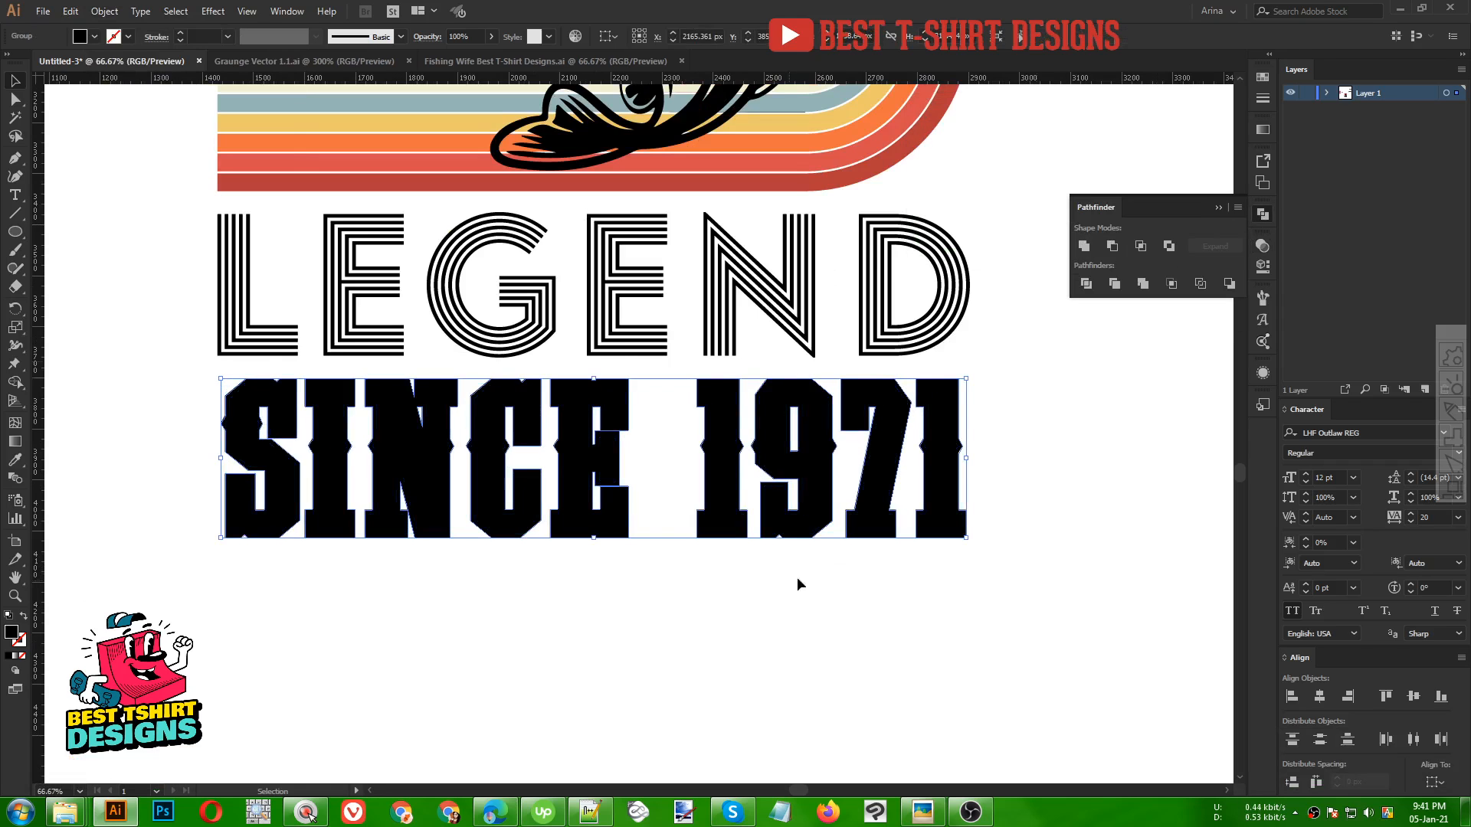
pyautogui.hotkey('ctrl', 'x')
pyautogui.hotkey('ctrl', 'b')
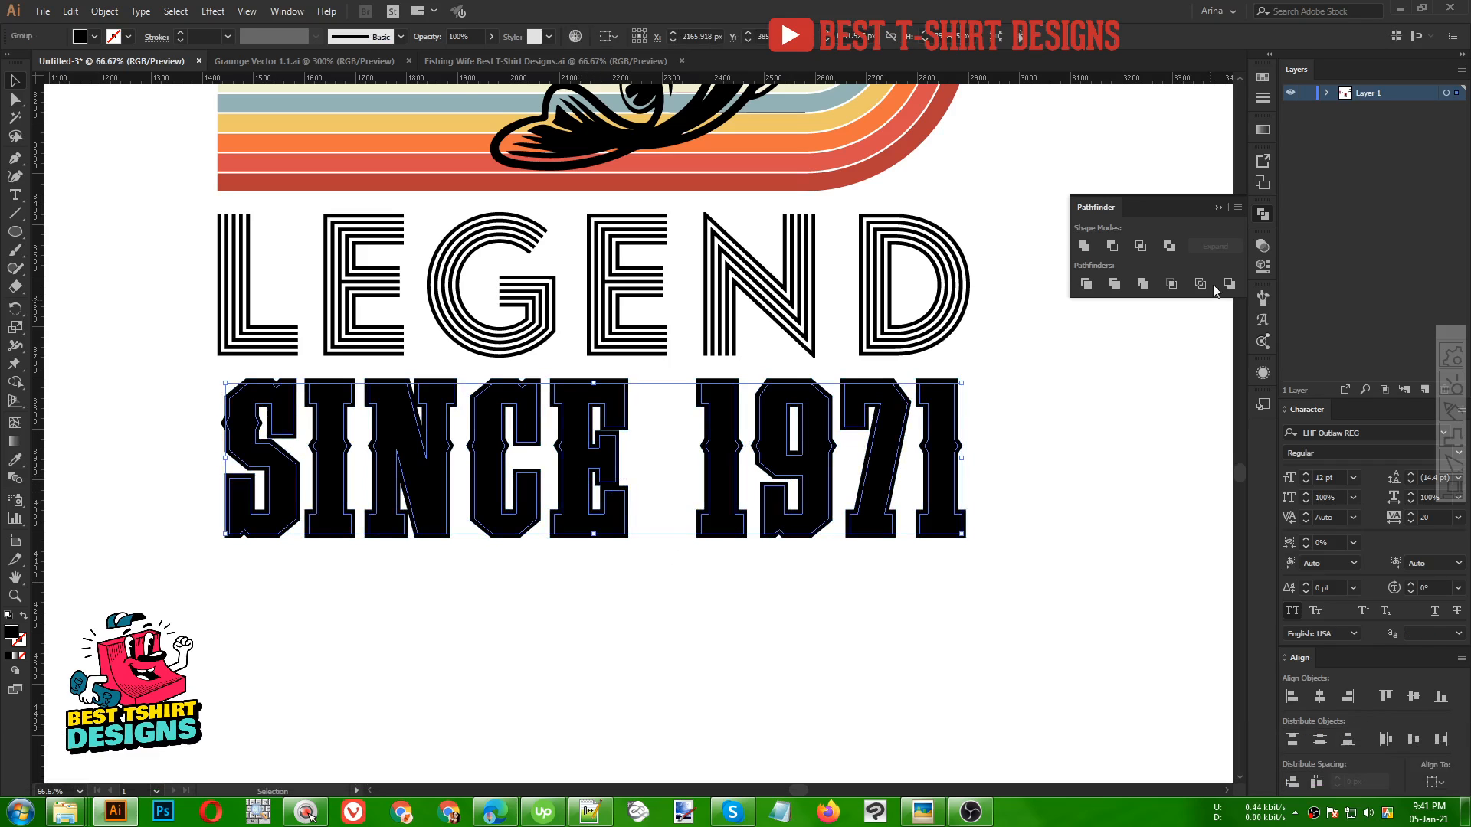
# Make an opacity mask on SINCE 1971 and paste the grunge texture from Graunge Vector 1.1.ai into it
pyautogui.click(1263, 247)
pyautogui.click(1154, 312)
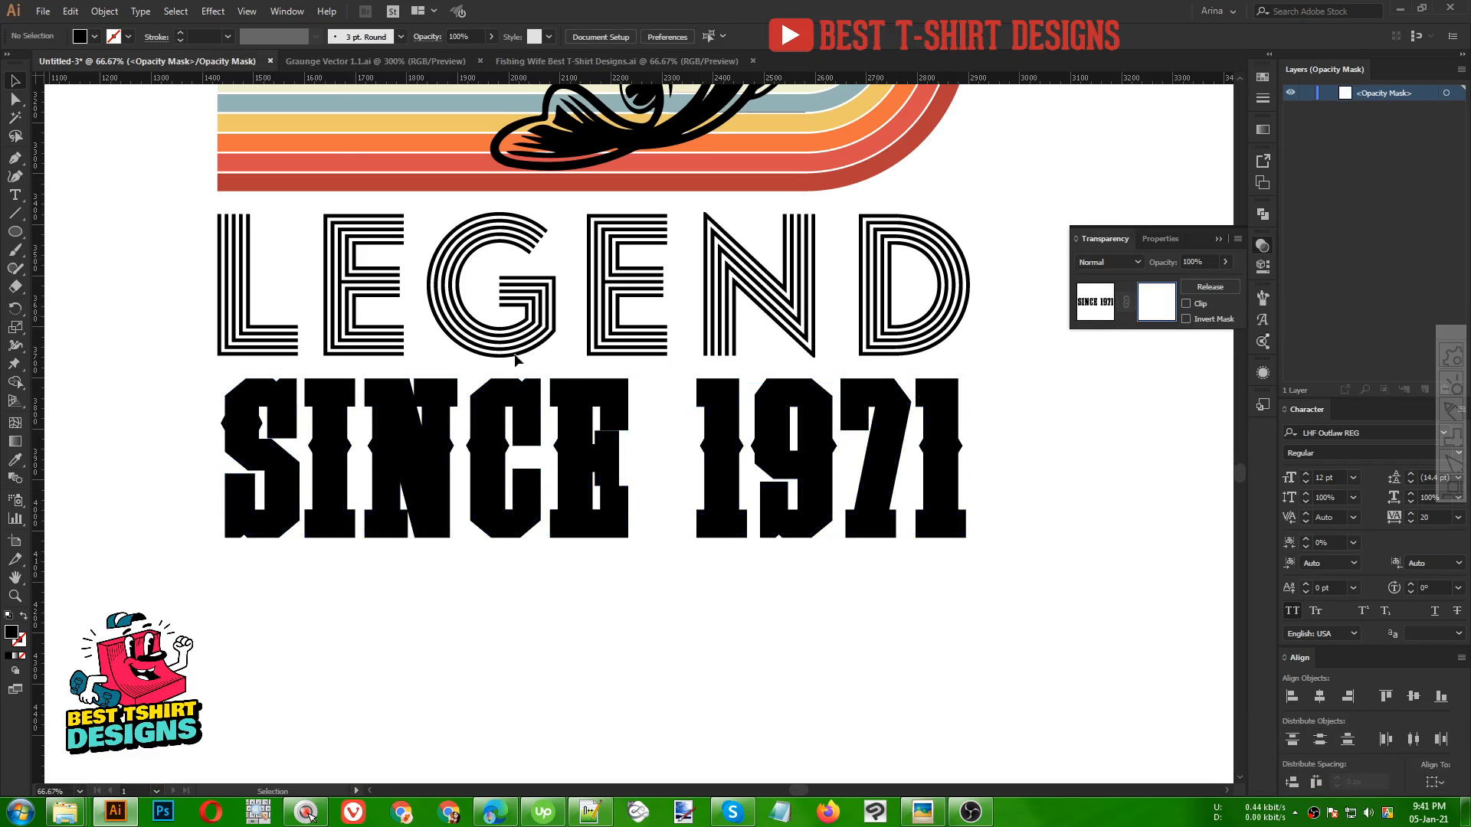
pyautogui.click(356, 62)
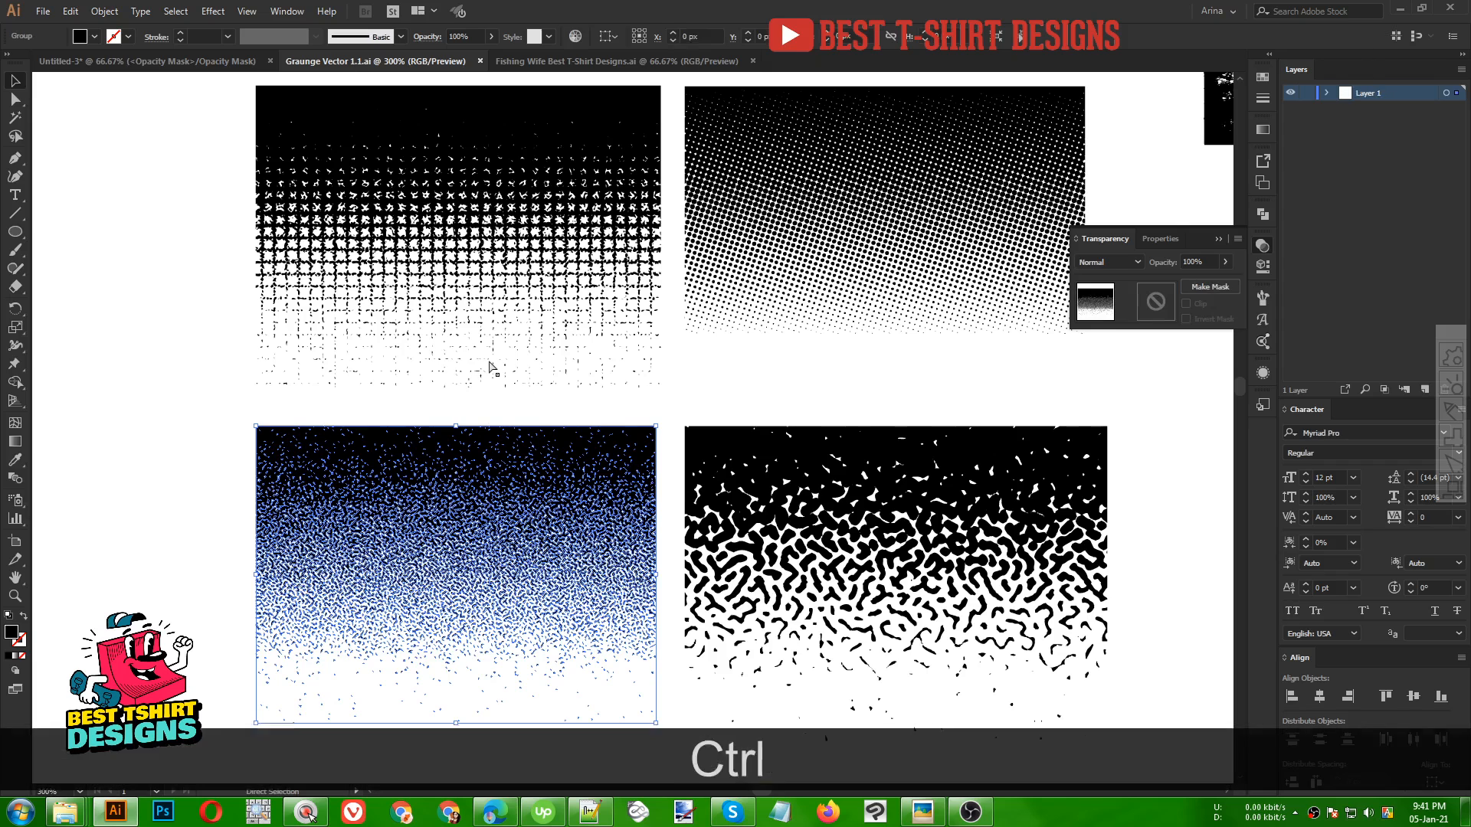
pyautogui.hotkey('ctrl', 'c')
pyautogui.click(92, 61)
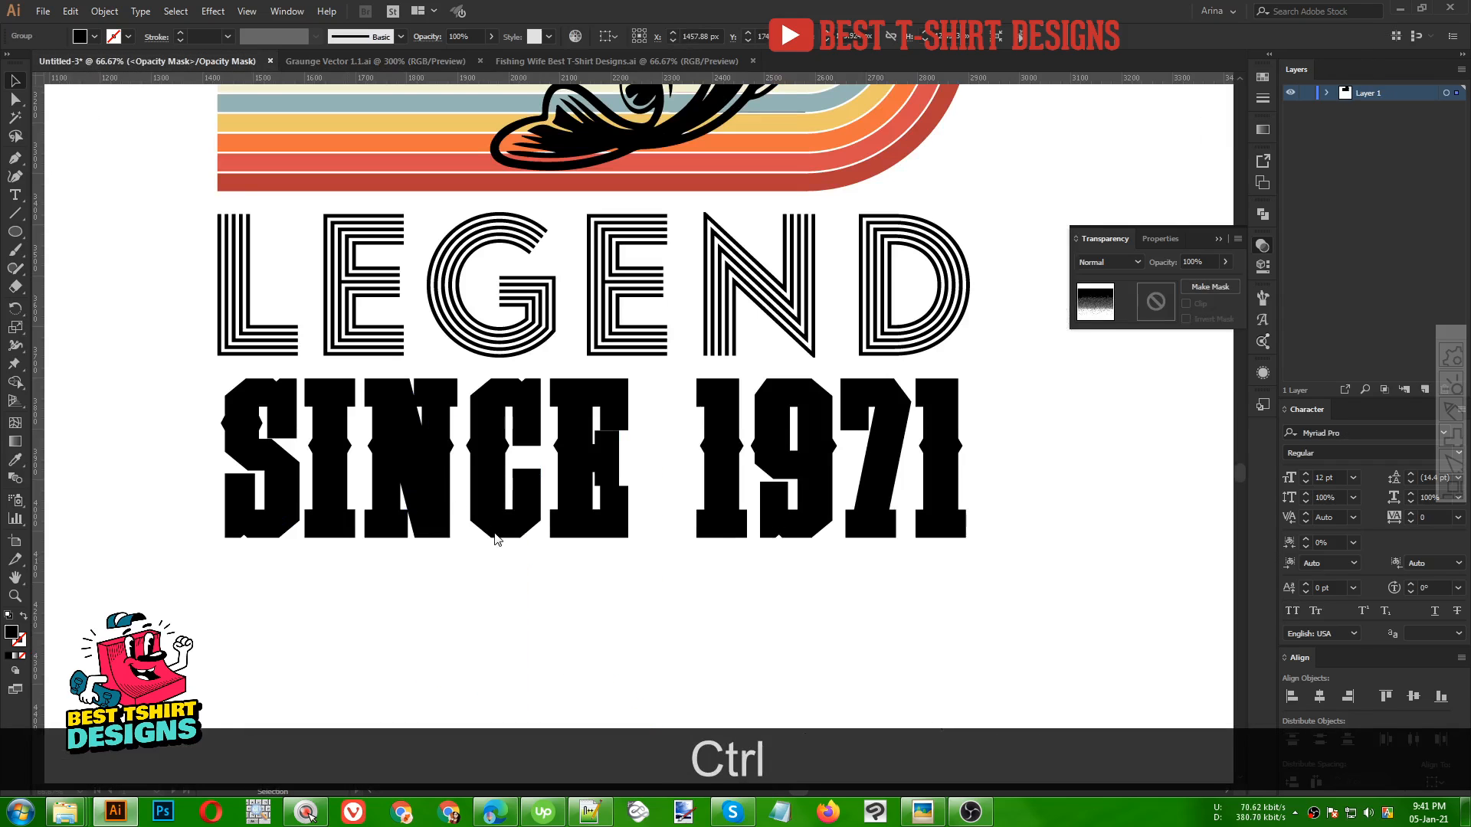
pyautogui.hotkey('ctrl', 'v')
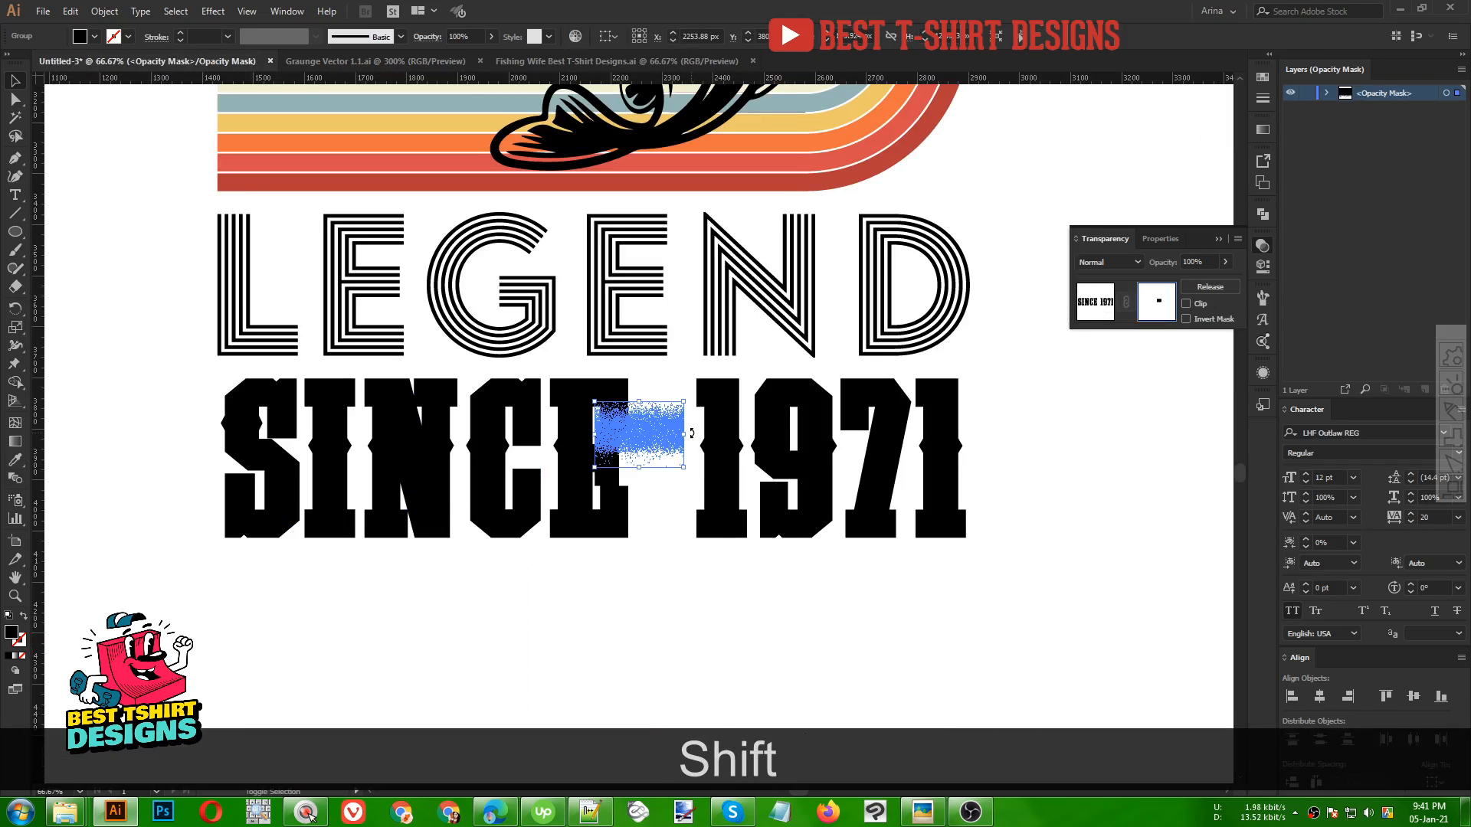
# Stretch the grunge texture across the lower half of SINCE 1971 and leave mask editing
pyautogui.moveTo(693, 474); pyautogui.dragTo(521, 441)
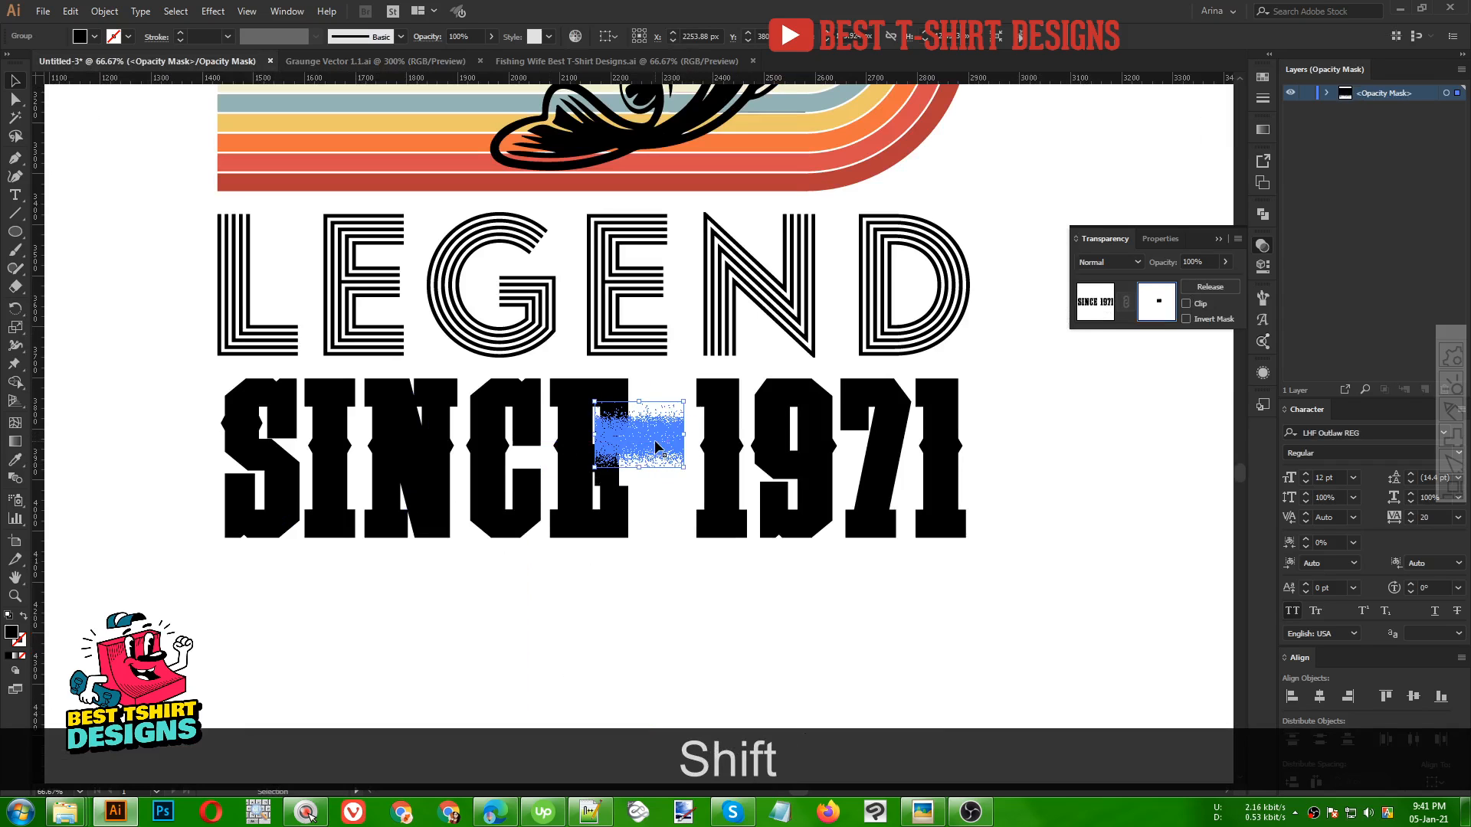
pyautogui.moveTo(654, 441); pyautogui.dragTo(983, 565)
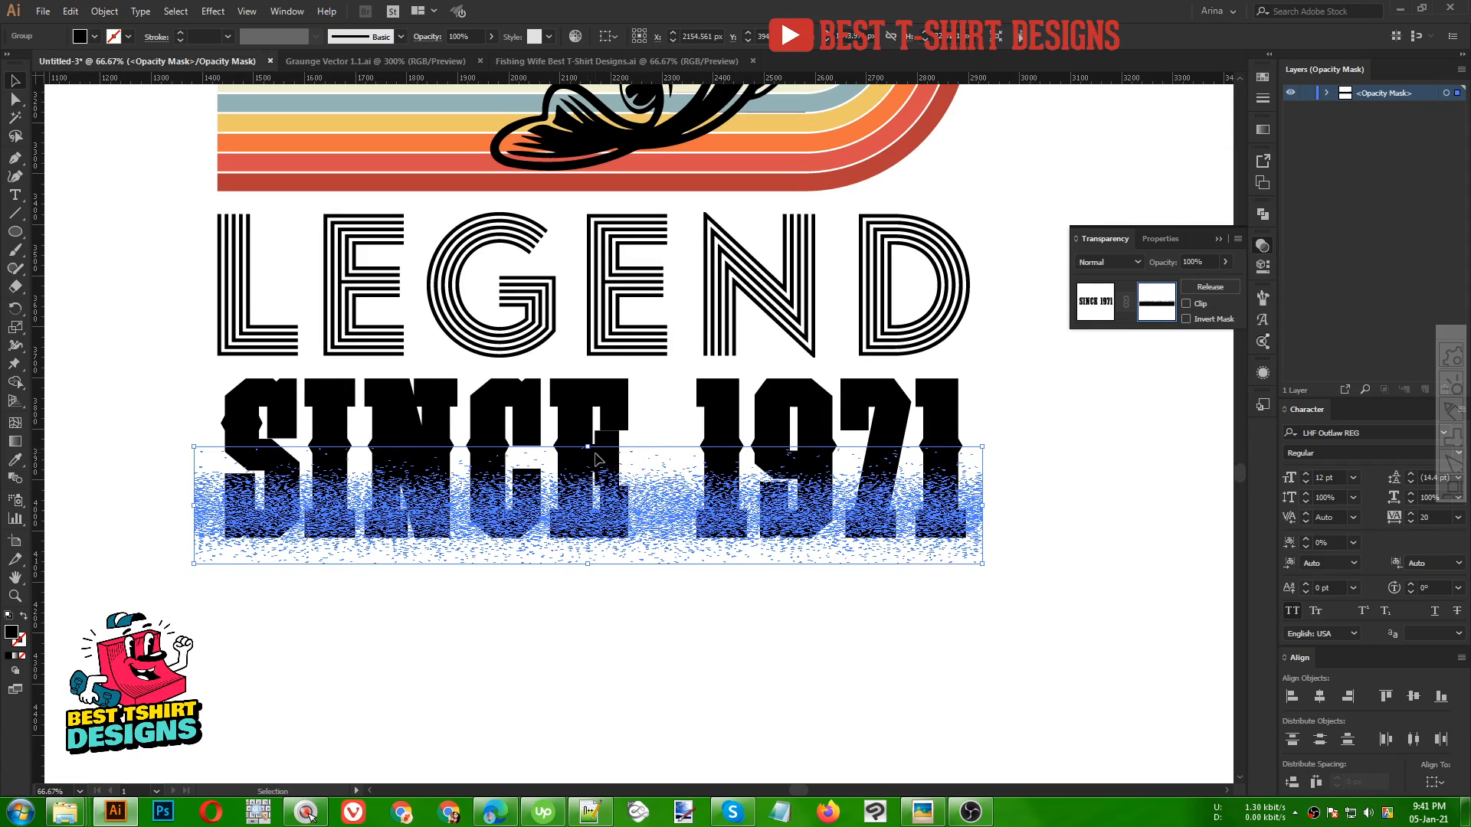
pyautogui.moveTo(587, 448); pyautogui.dragTo(593, 414)
pyautogui.click(884, 636)
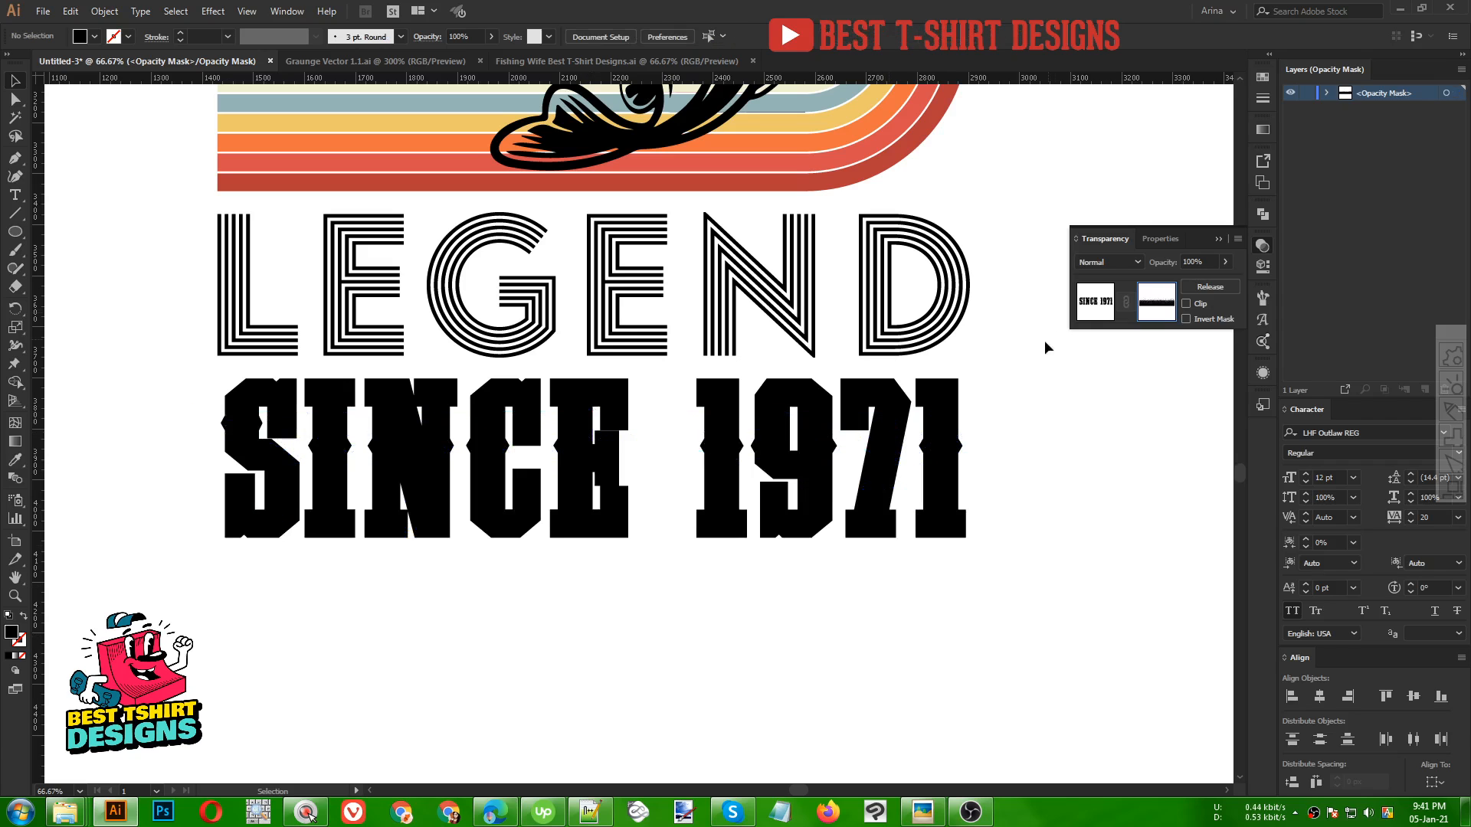
pyautogui.click(1097, 308)
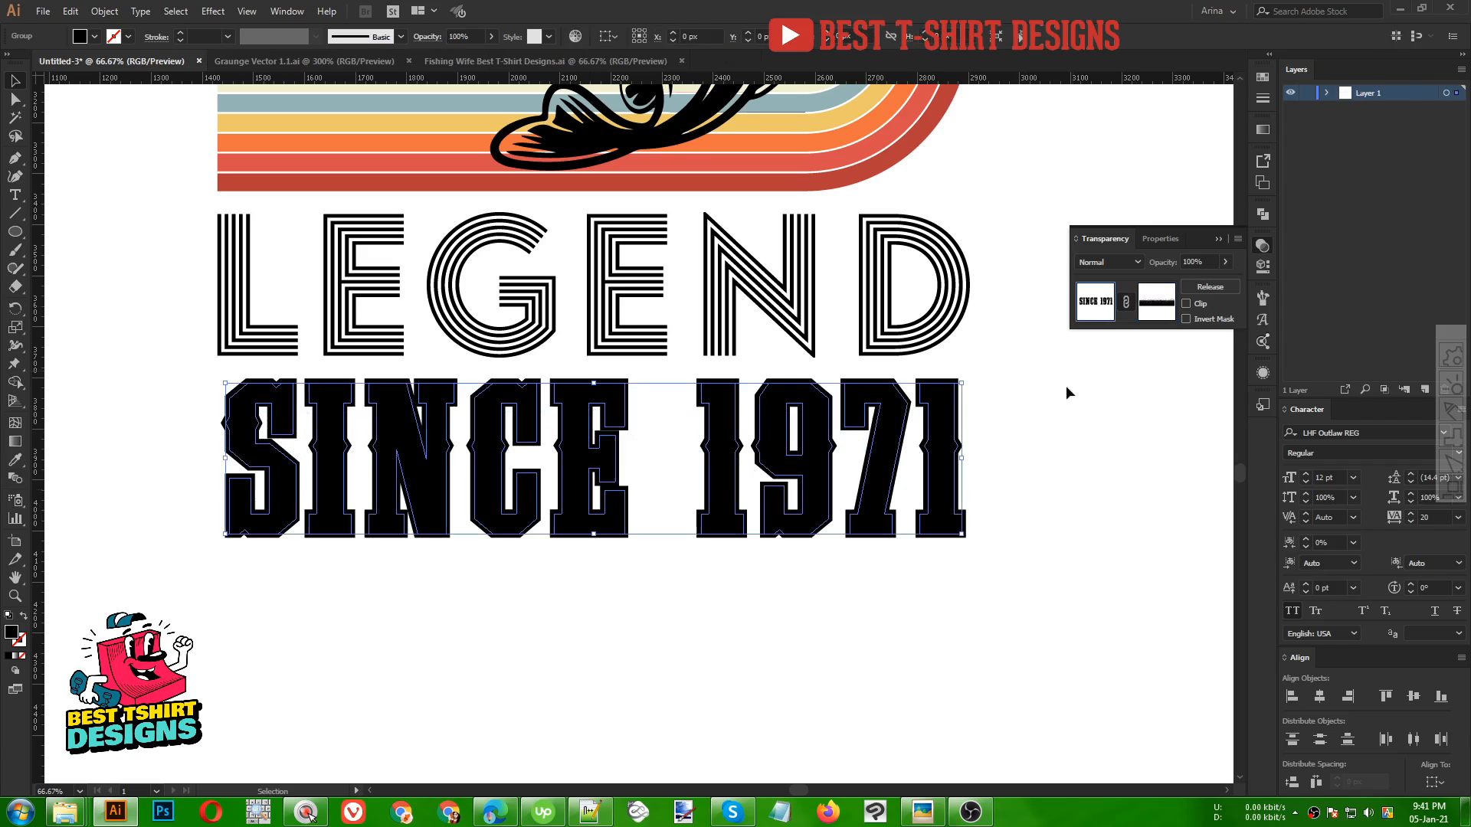
# Apply the red stripe colour to the SINCE 1971 group with the Eyedropper
pyautogui.click(968, 524)
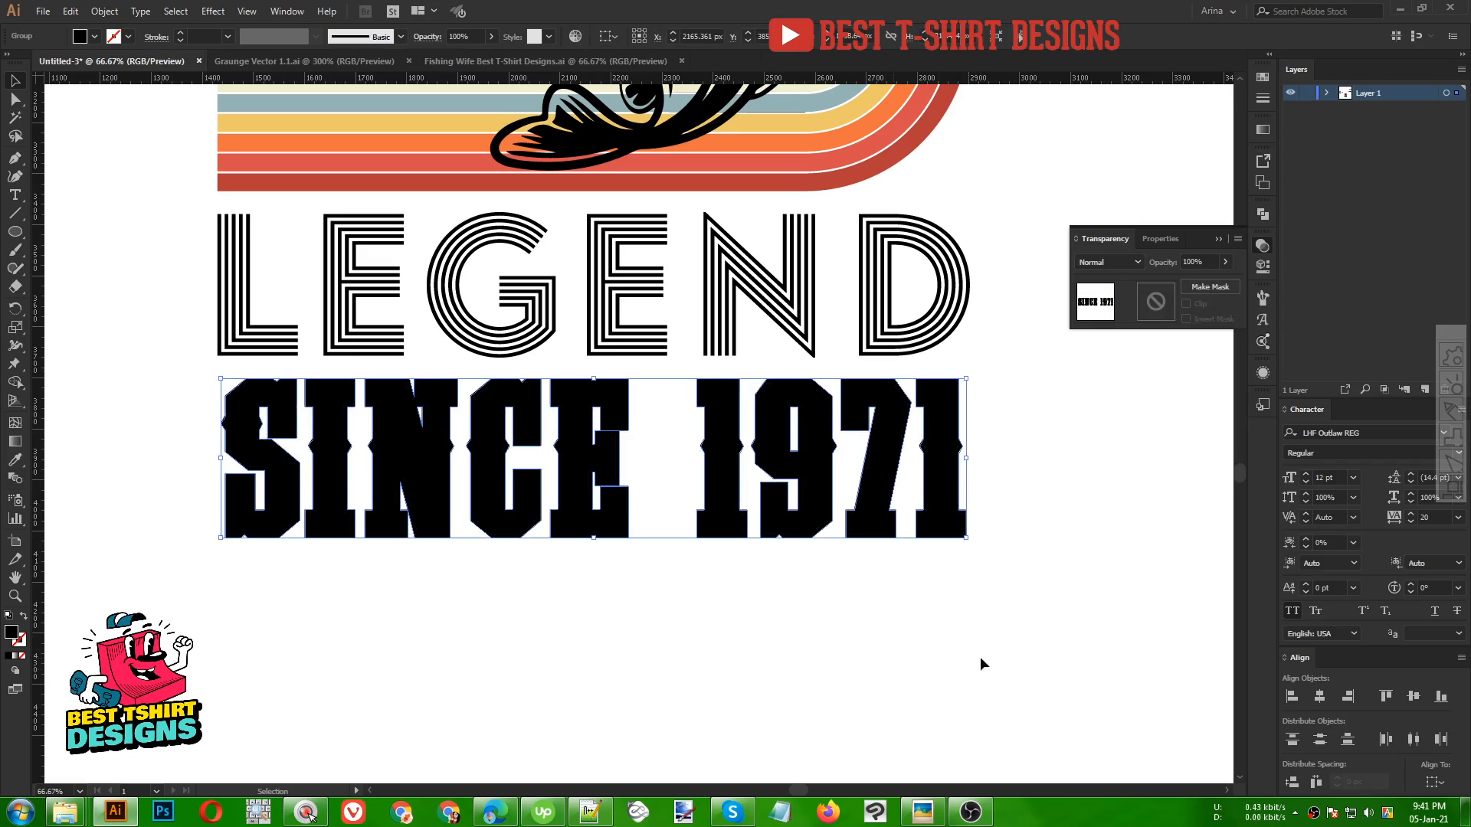
pyautogui.press('i')
pyautogui.click(766, 186)
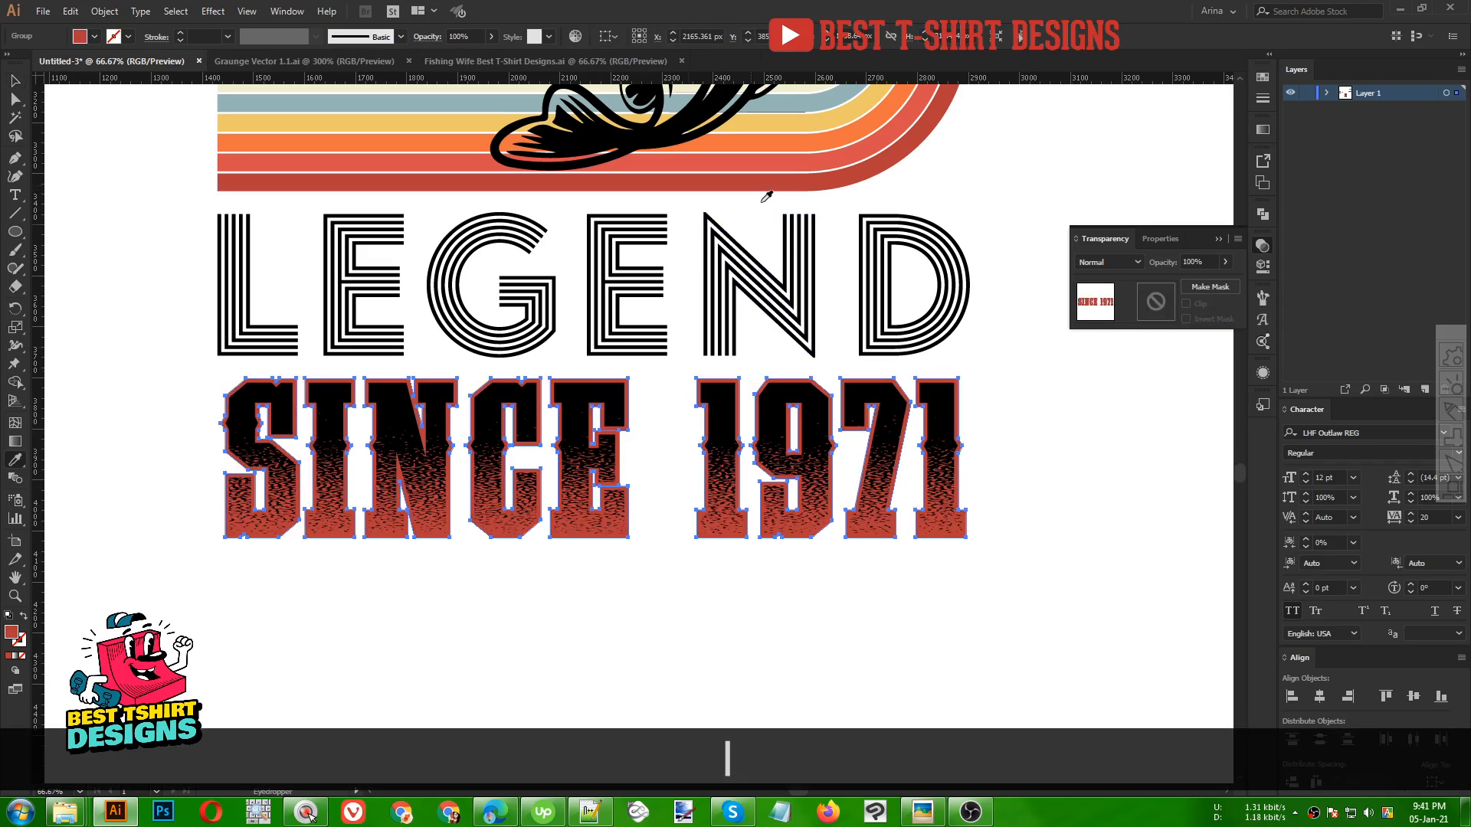
pyautogui.press('v')
pyautogui.click(560, 601)
# Enter the LEGEND group and colour the L with the cream stripe colour
pyautogui.scroll(-1, 561, 600)
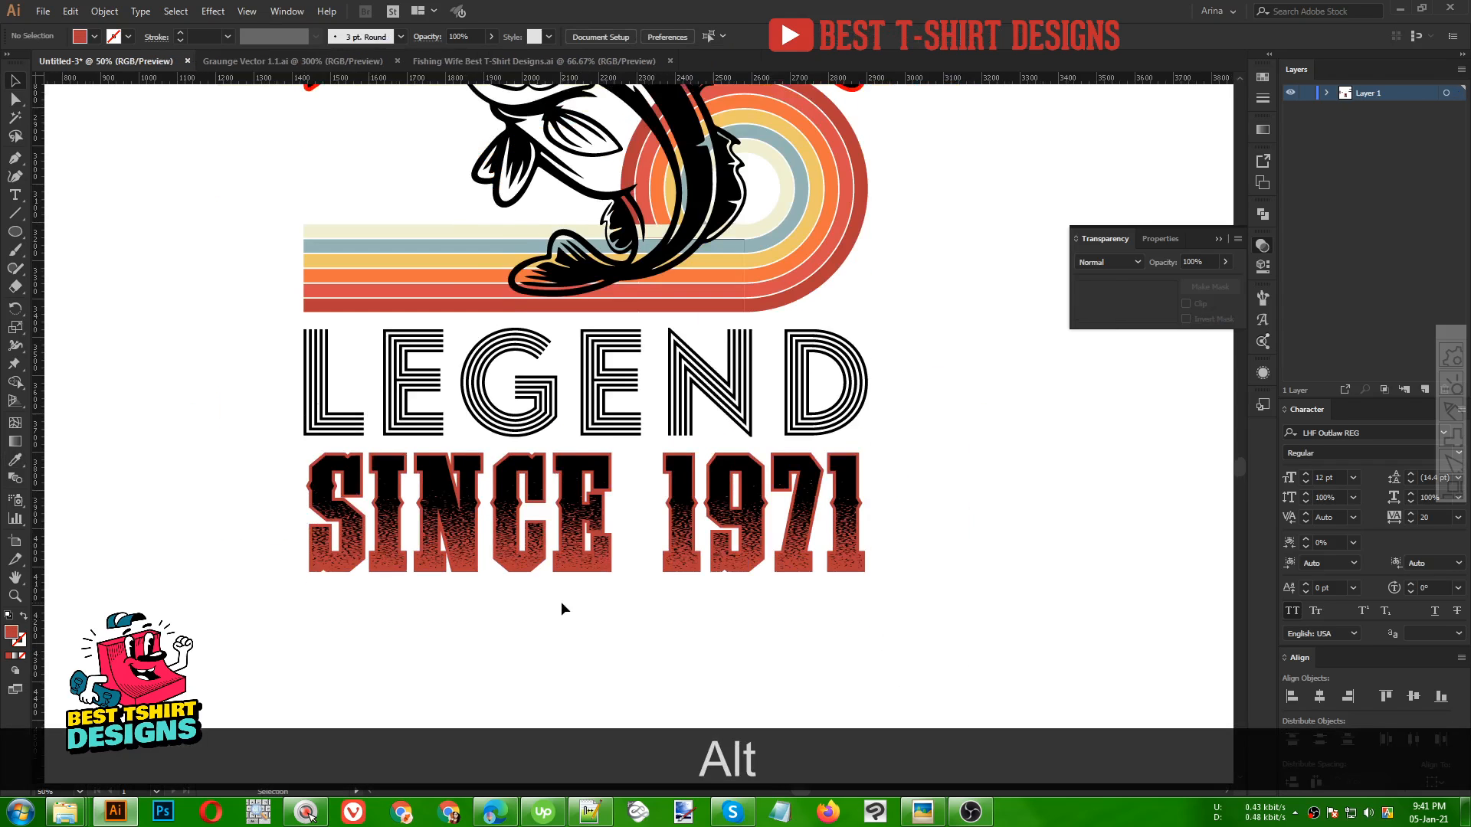
pyautogui.scroll(-1, 561, 601)
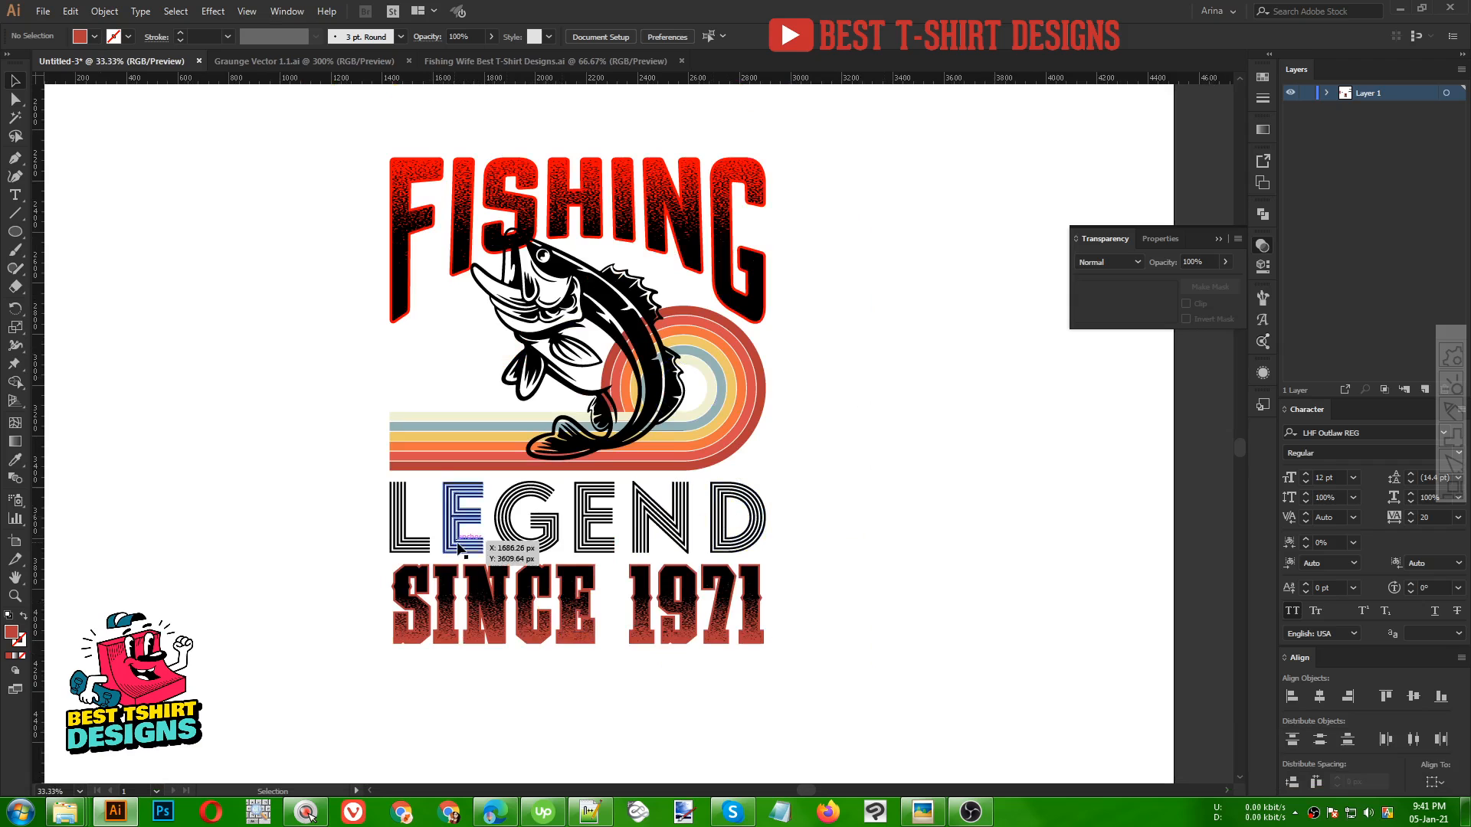
pyautogui.doubleClick(401, 528)
pyautogui.scroll(1, 401, 528)
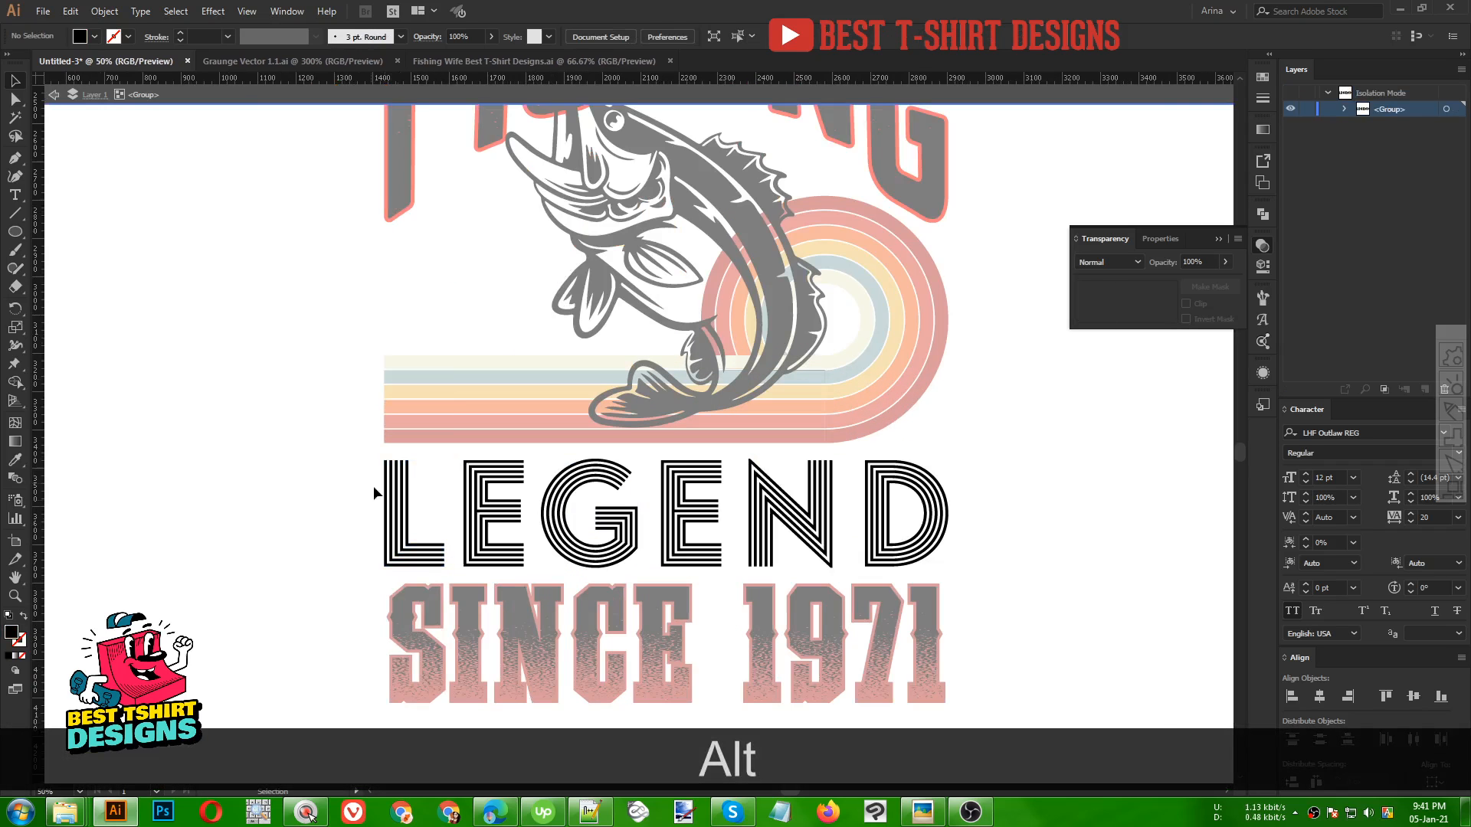
pyautogui.moveTo(437, 524); pyautogui.dragTo(436, 524)
pyautogui.press('i')
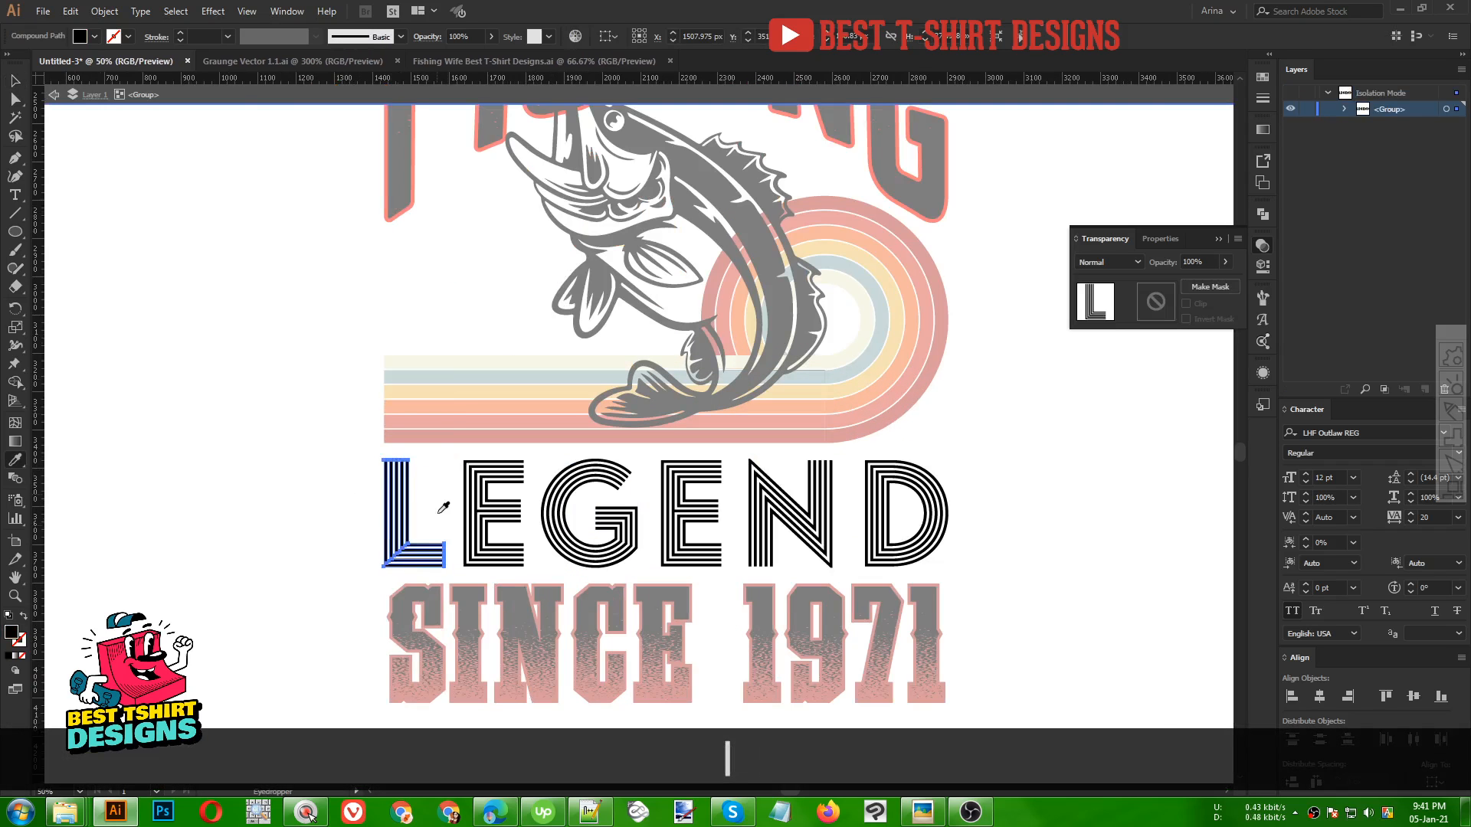
pyautogui.click(452, 361)
pyautogui.press('v')
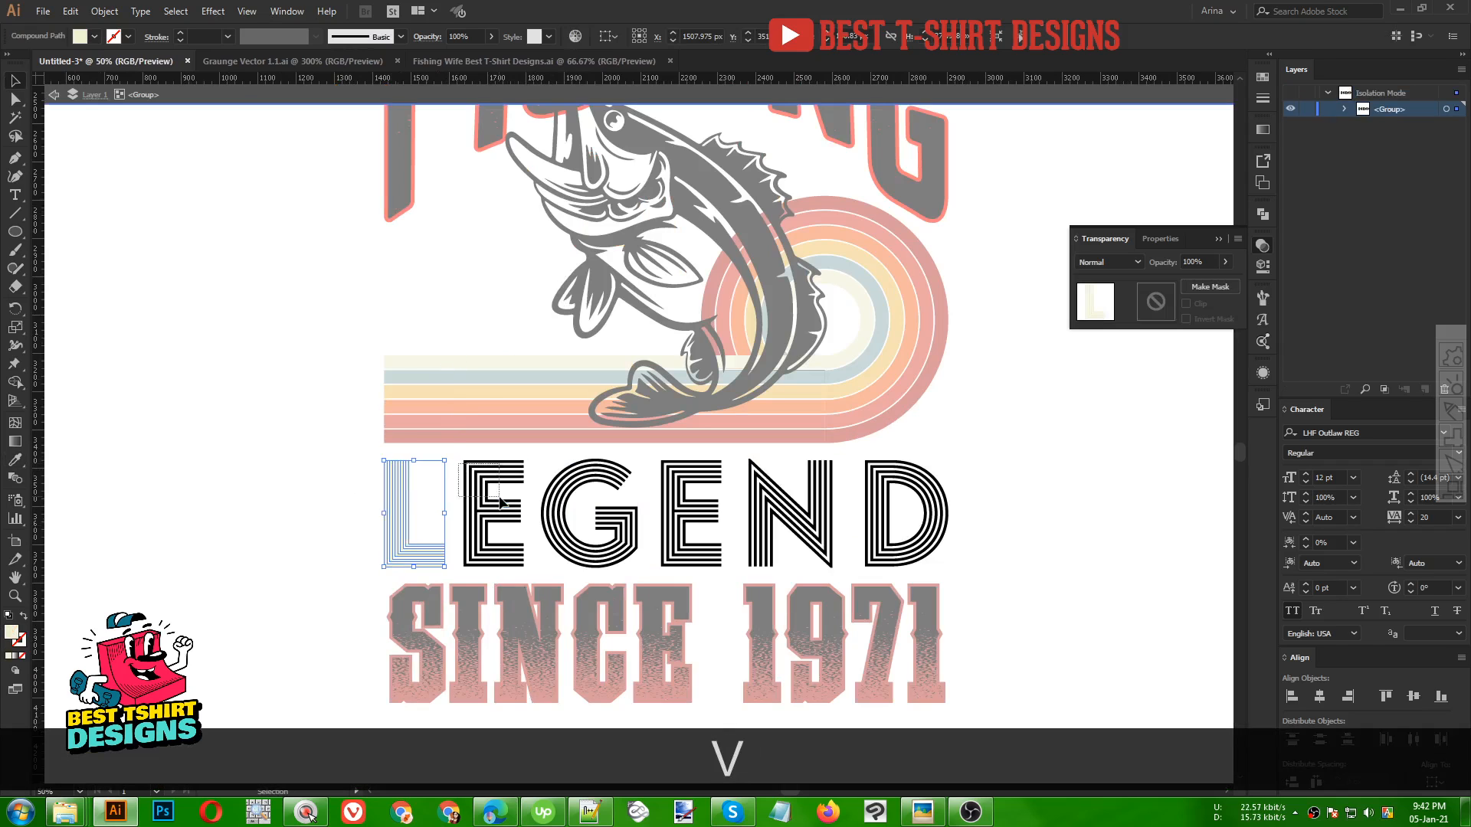
# Colour LEGEND's first E with the light blue stripe colour
pyautogui.moveTo(500, 502); pyautogui.dragTo(500, 502)
pyautogui.press('i')
pyautogui.click(469, 360)
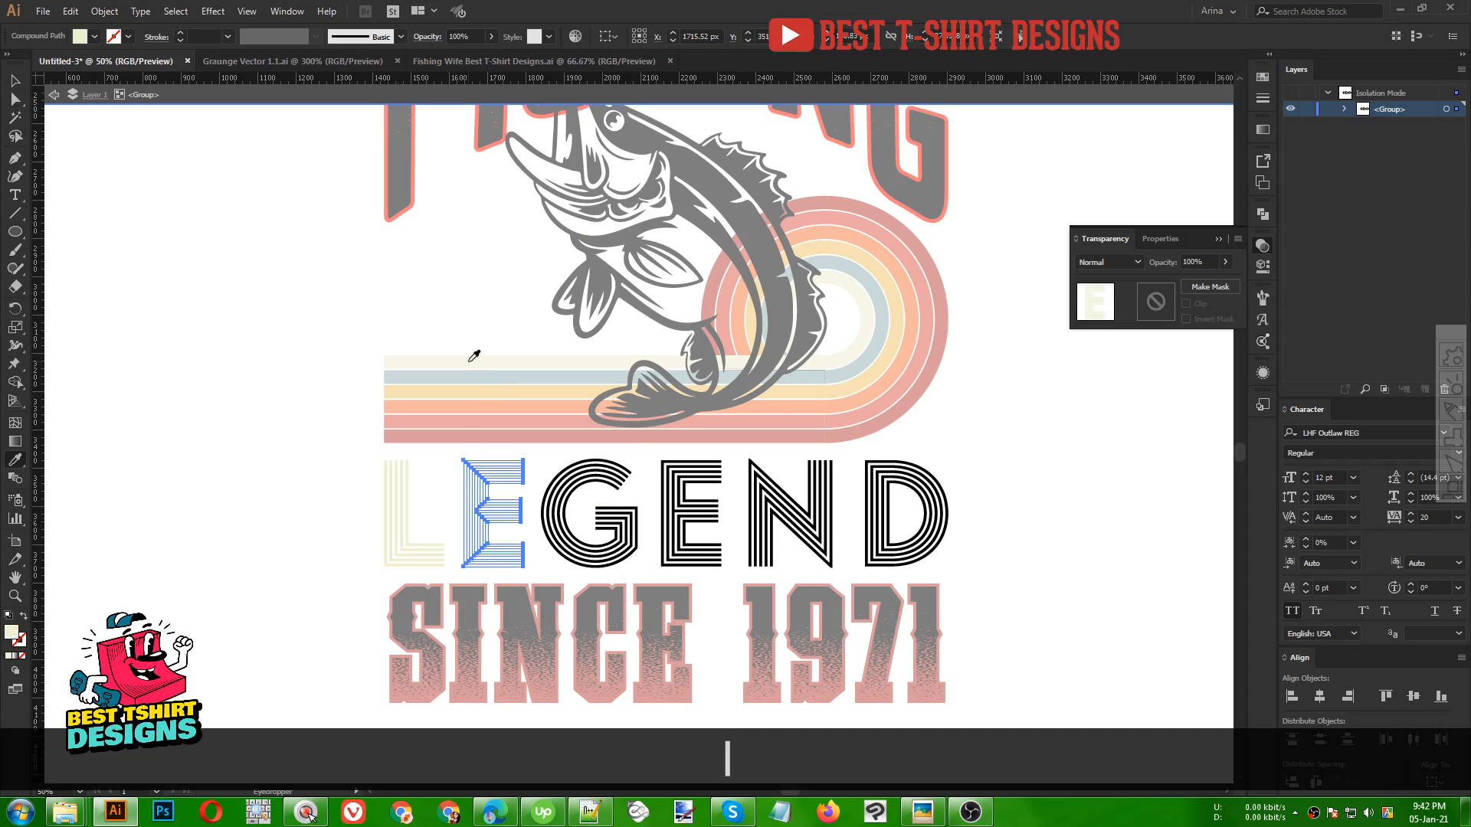
pyautogui.click(473, 378)
pyautogui.press('v')
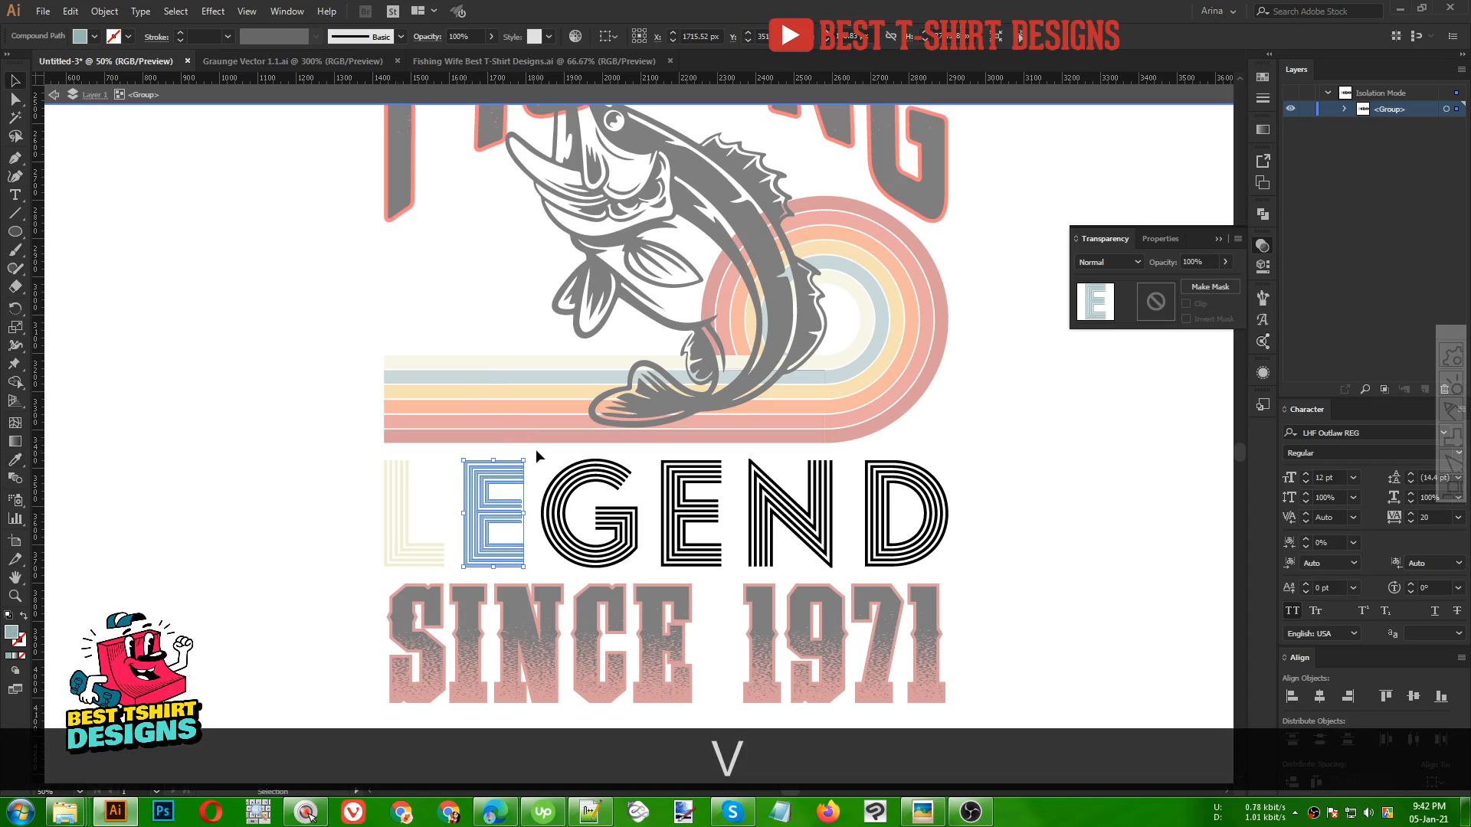
# Colour LEGEND's G with the yellow stripe colour using the Eyedropper
pyautogui.moveTo(596, 526); pyautogui.dragTo(597, 525)
pyautogui.press('i')
pyautogui.click(502, 389)
pyautogui.press('v')
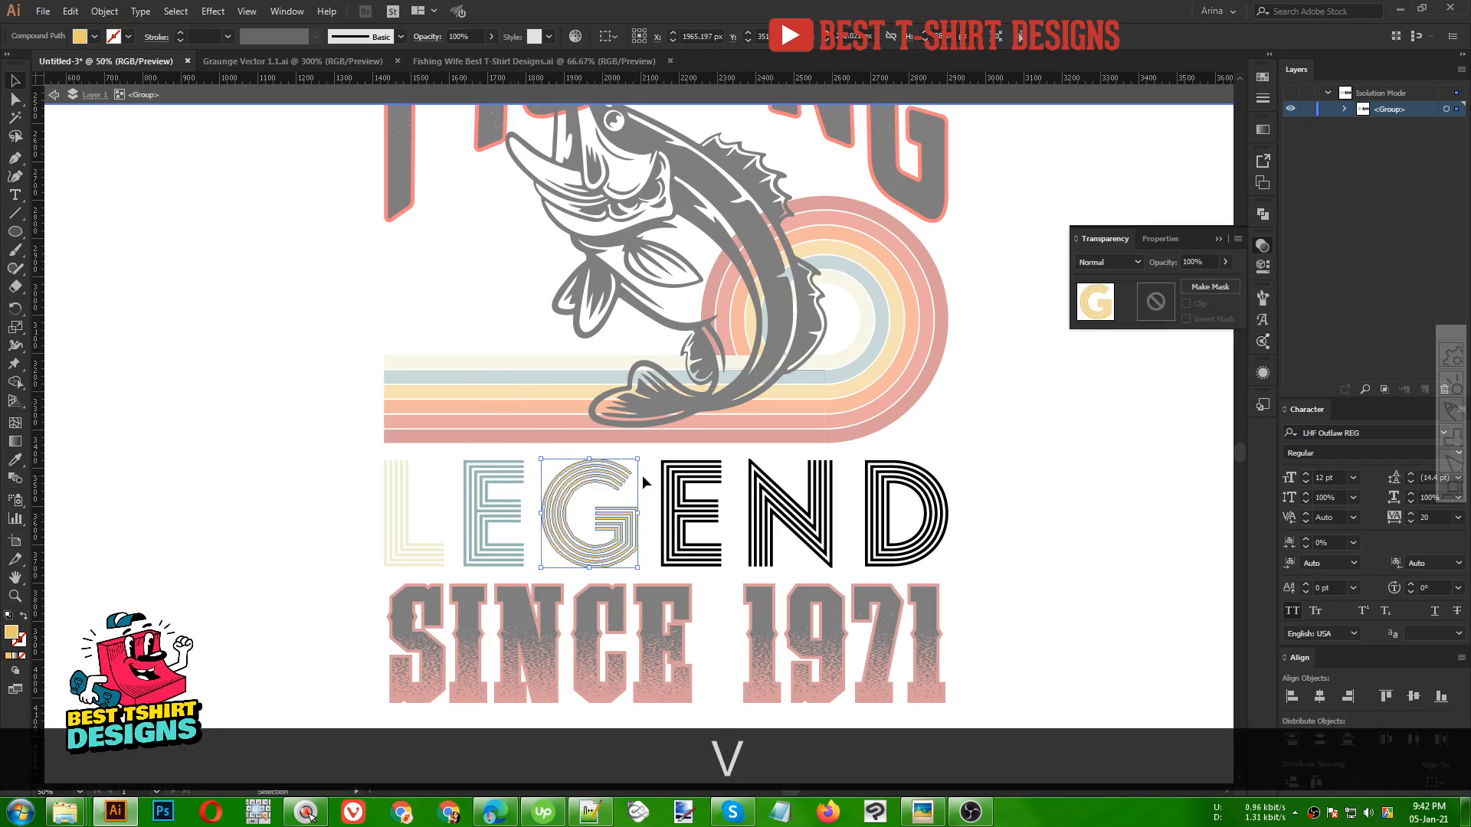
# Colour LEGEND's second E with the orange stripe colour
pyautogui.moveTo(659, 474); pyautogui.dragTo(659, 475)
pyautogui.press('i')
pyautogui.click(515, 399)
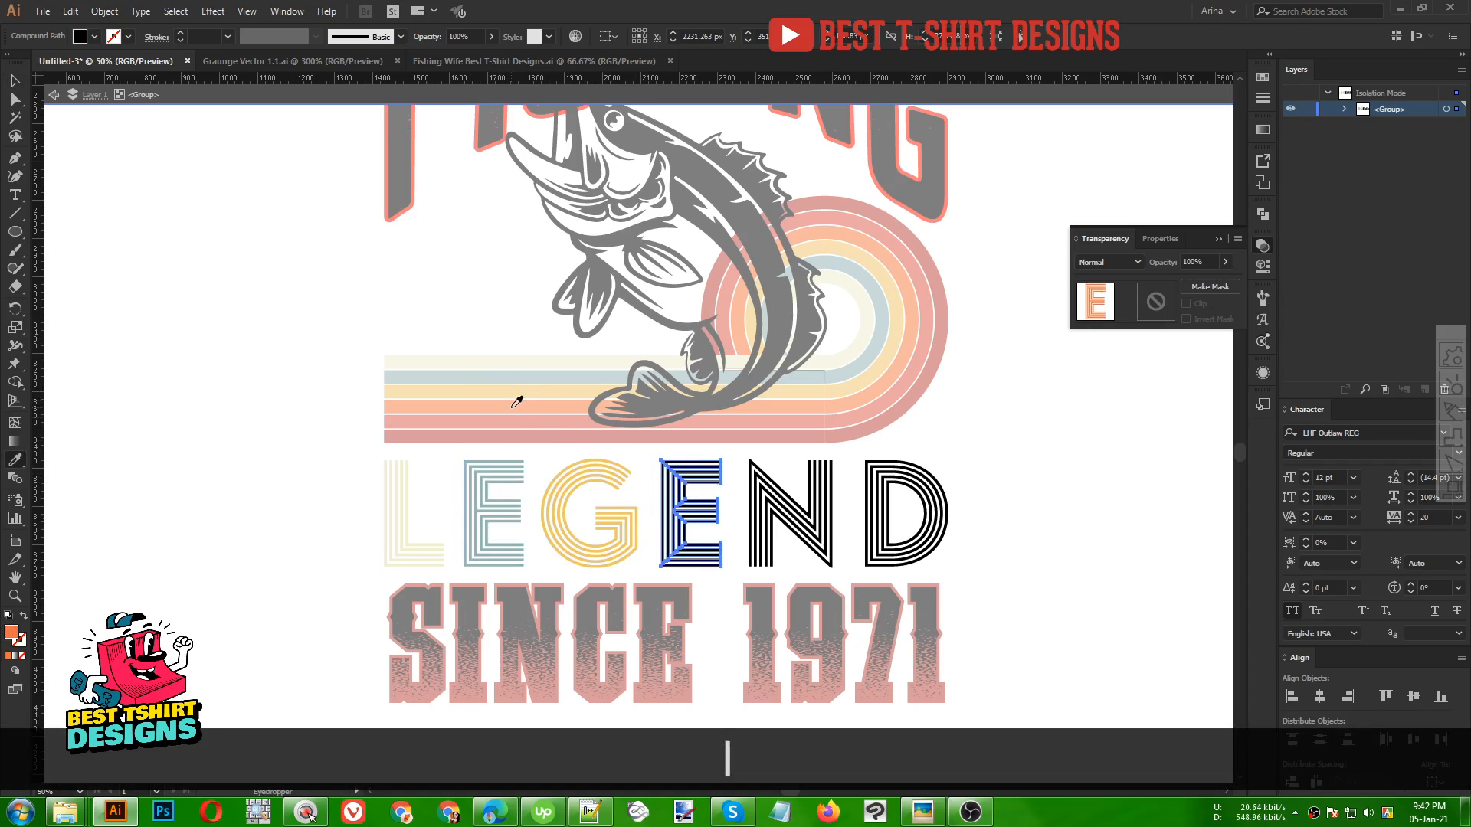
pyautogui.press('v')
# Colour LEGEND's N with the red stripe colour
pyautogui.click(750, 472)
pyautogui.press('i')
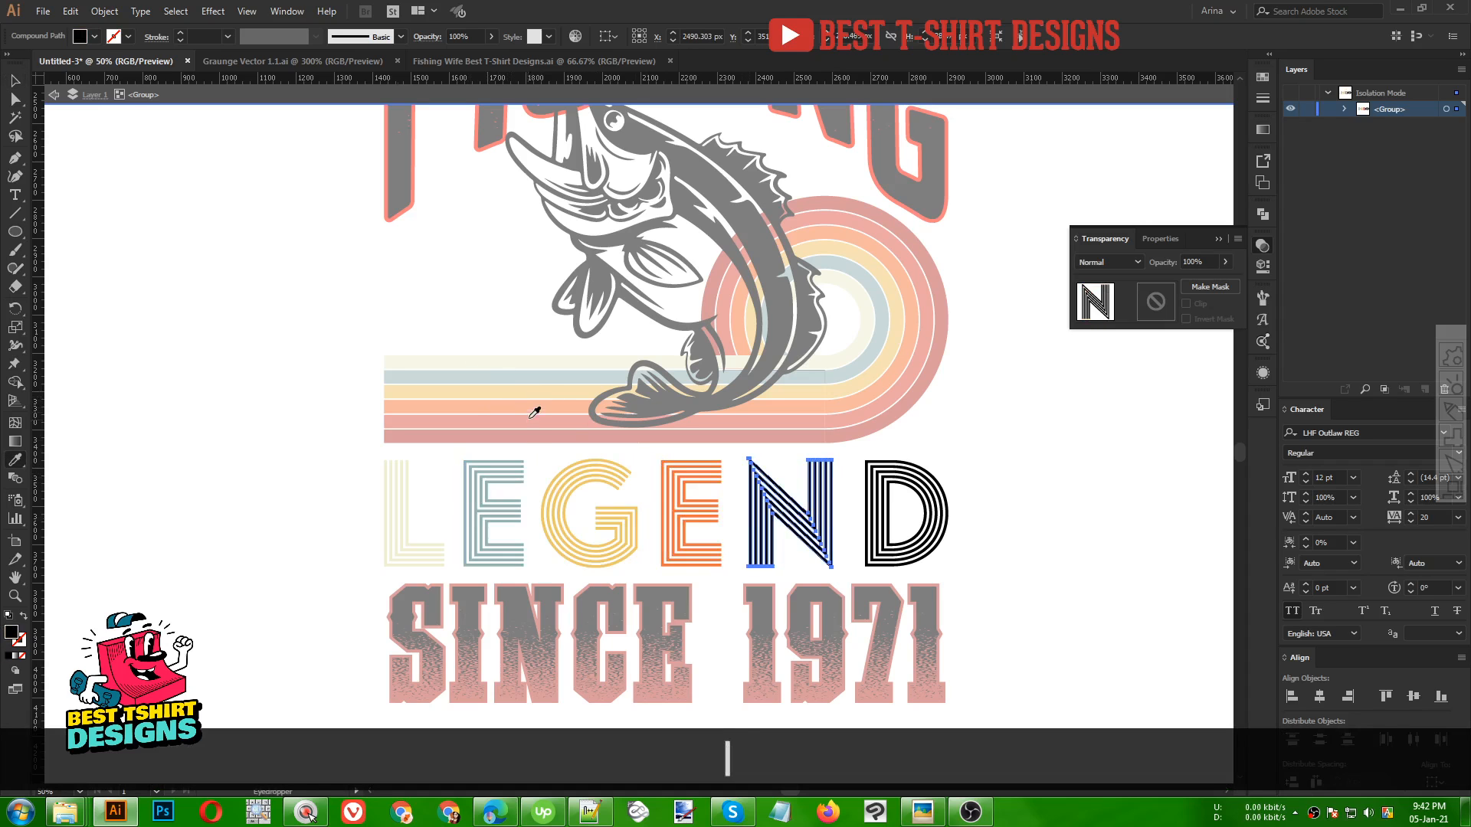
pyautogui.click(520, 414)
pyautogui.press('v')
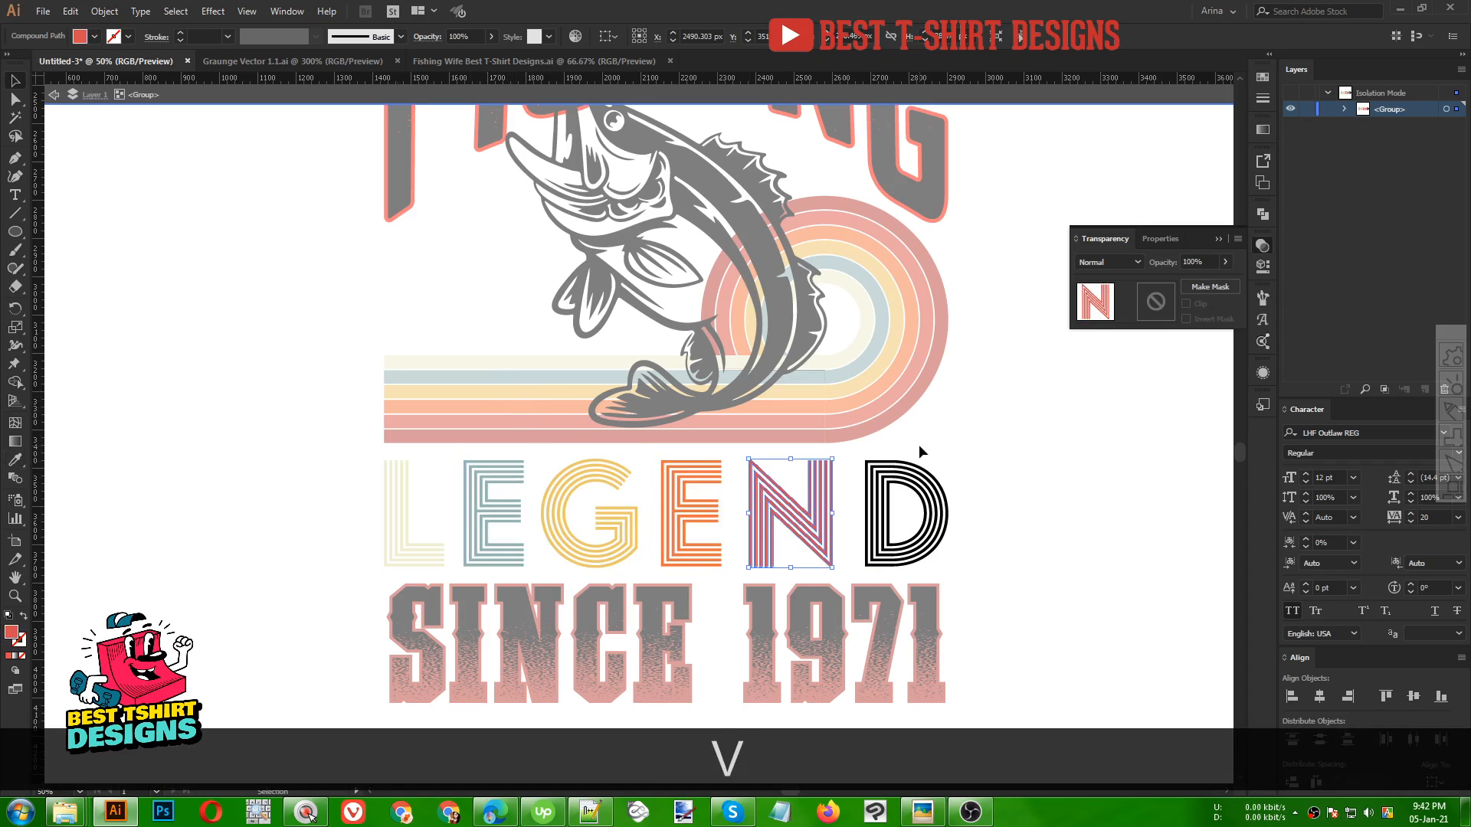
# Colour LEGEND's D with the dark red stripe colour and leave the LEGEND group
pyautogui.click(919, 459)
pyautogui.press('i')
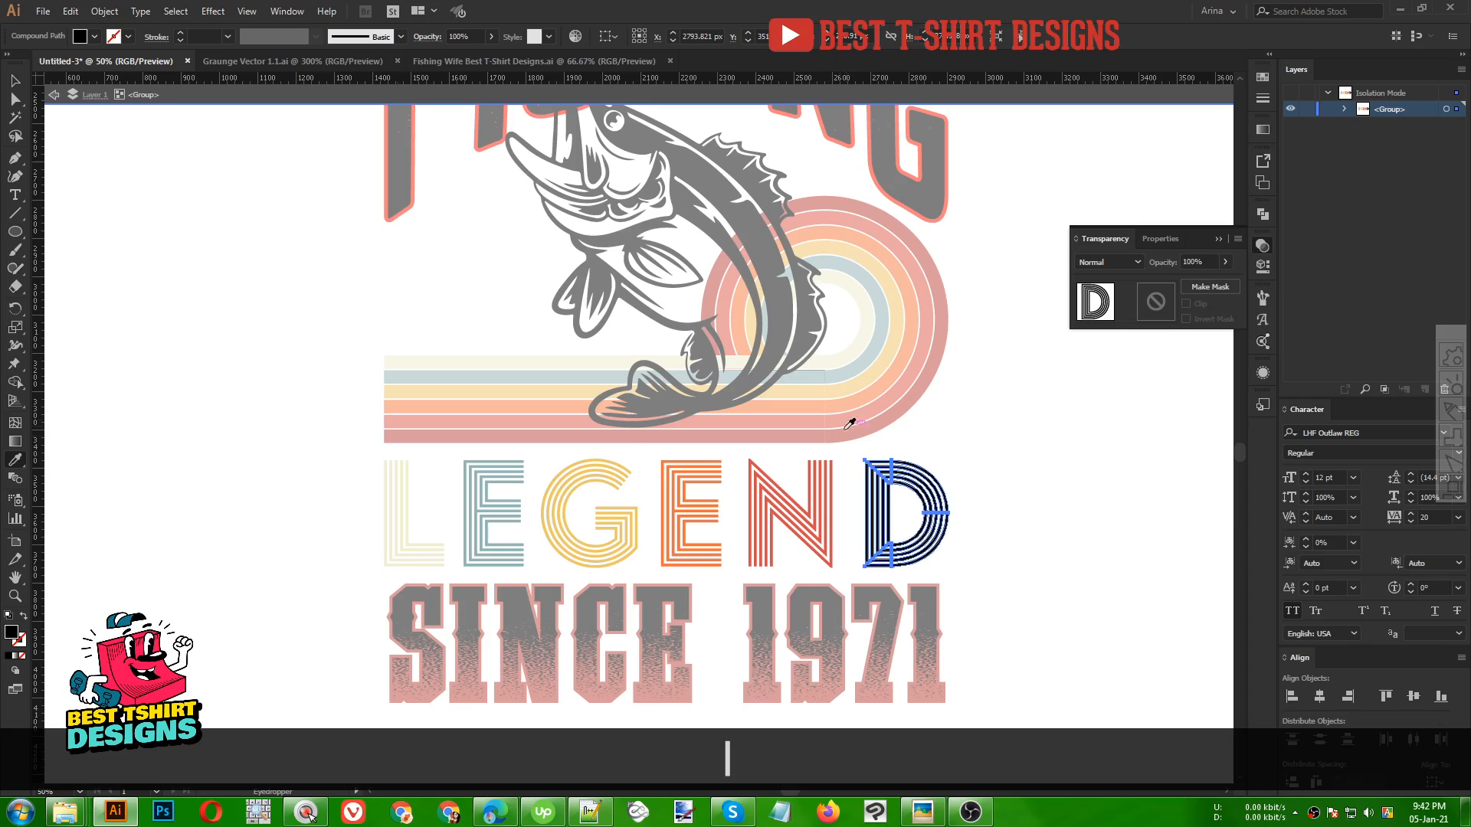
pyautogui.click(849, 424)
pyautogui.press('v')
pyautogui.click(997, 460)
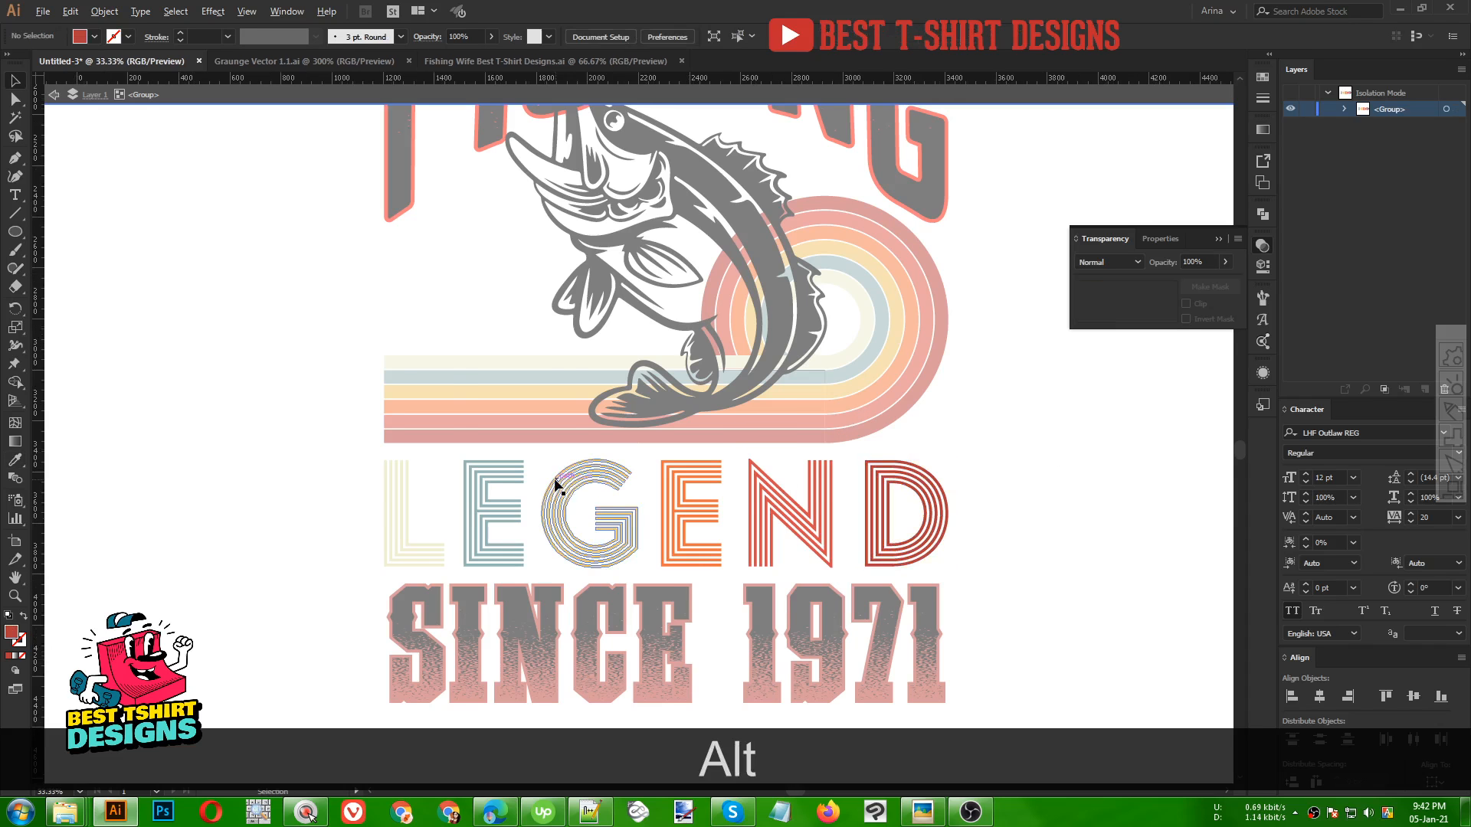
pyautogui.scroll(-1, 557, 485)
pyautogui.doubleClick(902, 514)
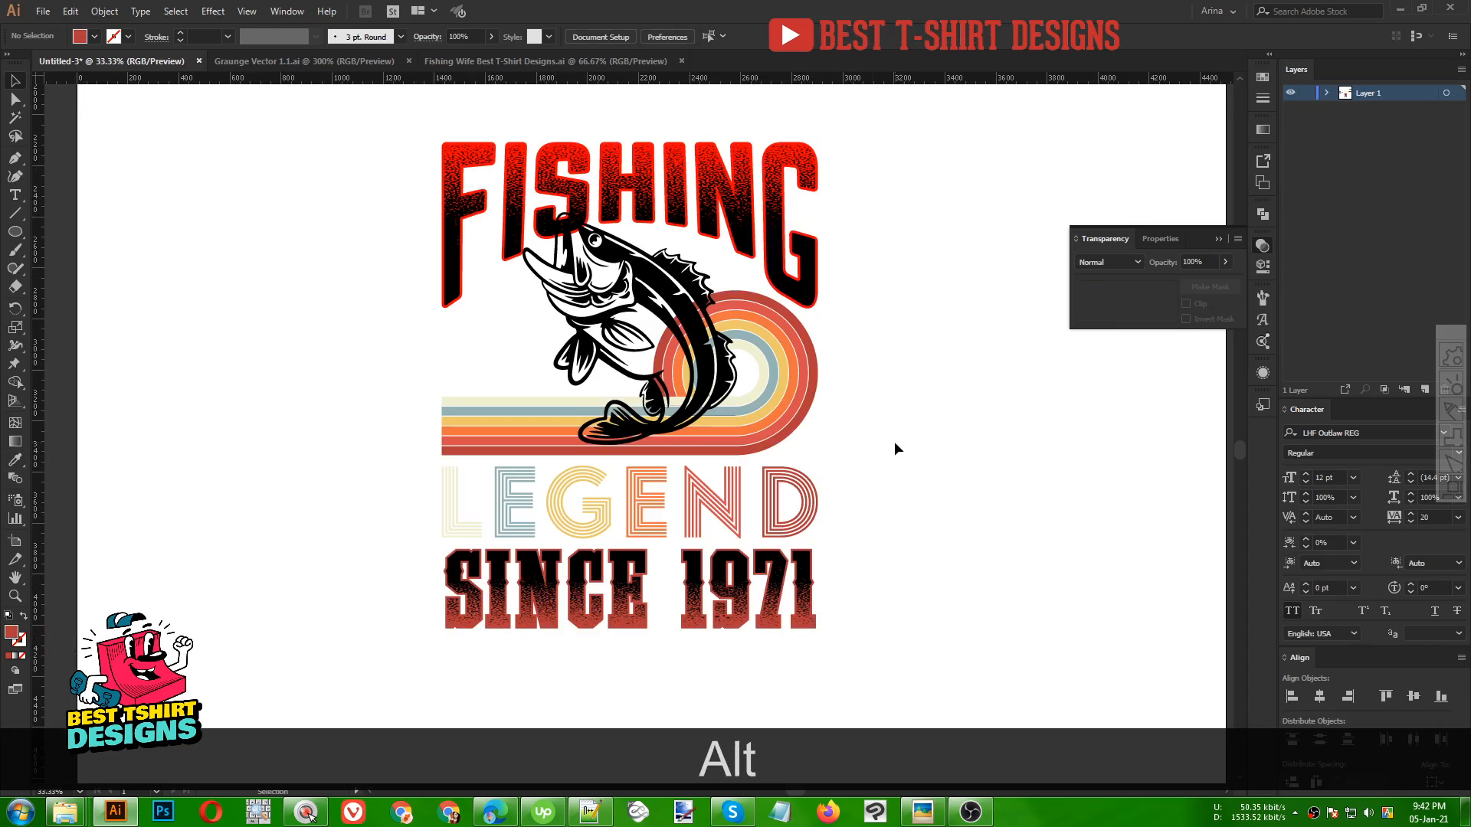
# Enter the FISHING group and sample the red stripe colour onto its masked lettering
pyautogui.click(816, 295)
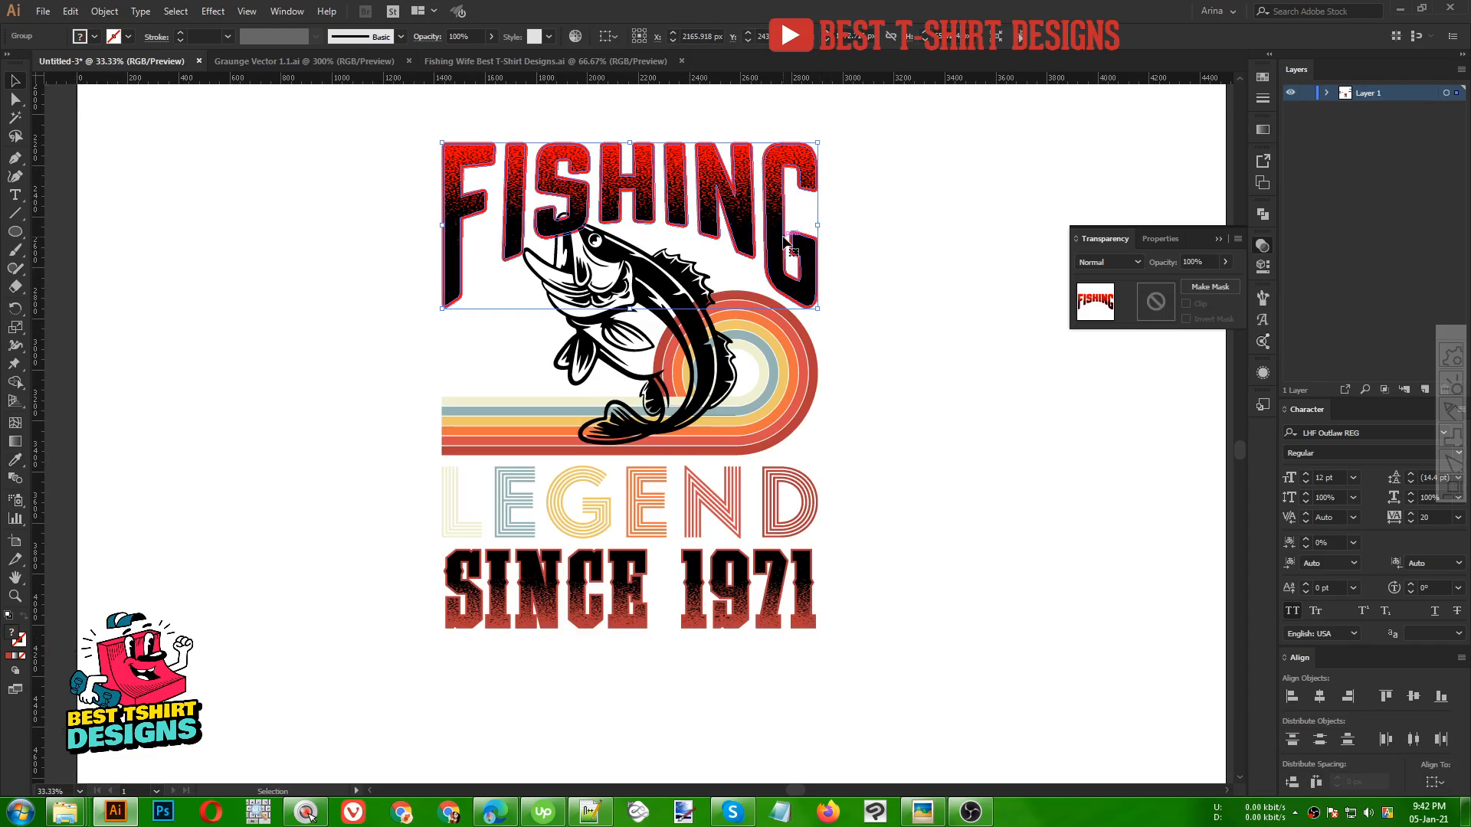
pyautogui.doubleClick(671, 231)
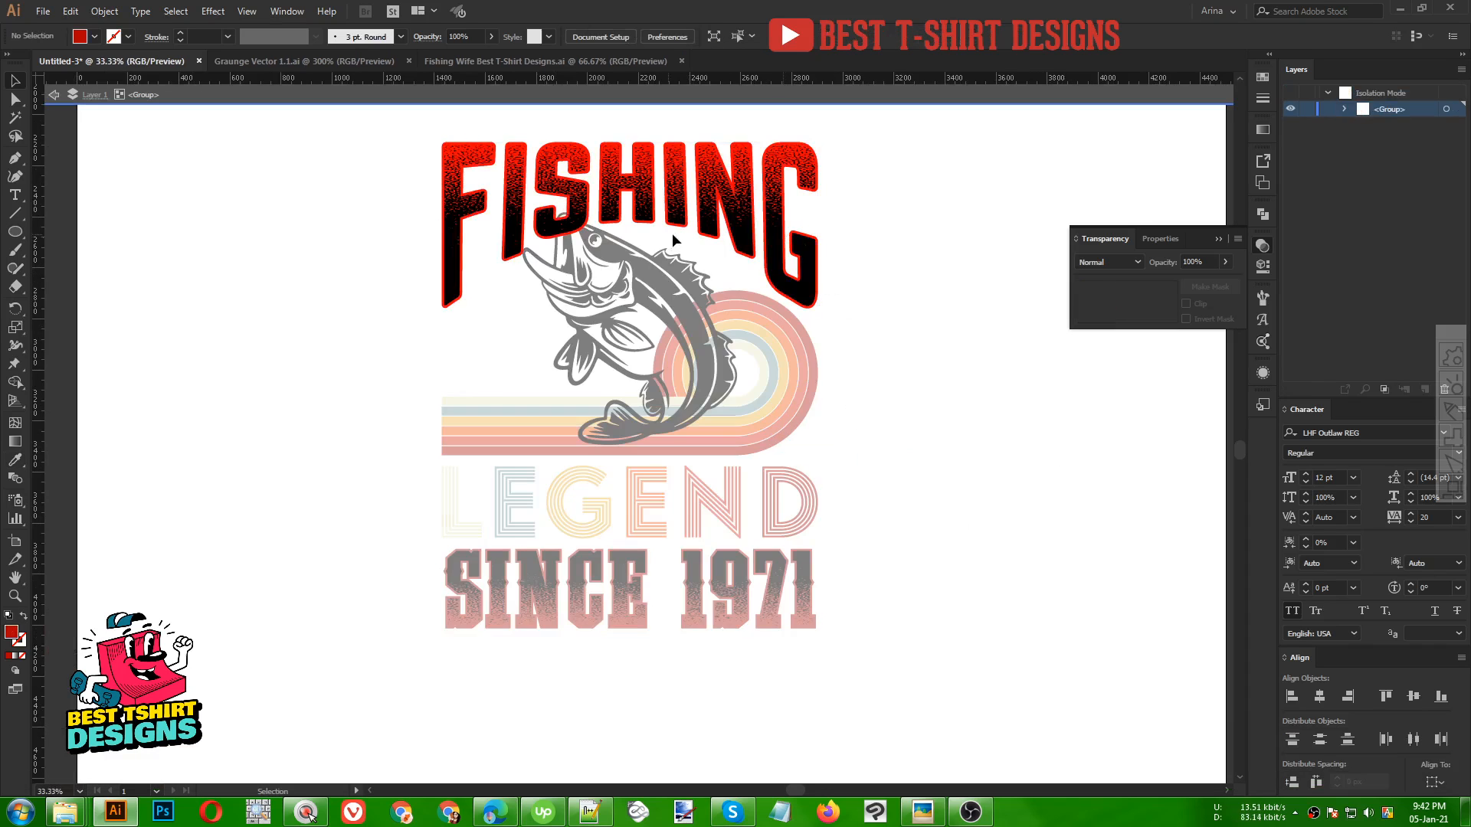
pyautogui.click(460, 302)
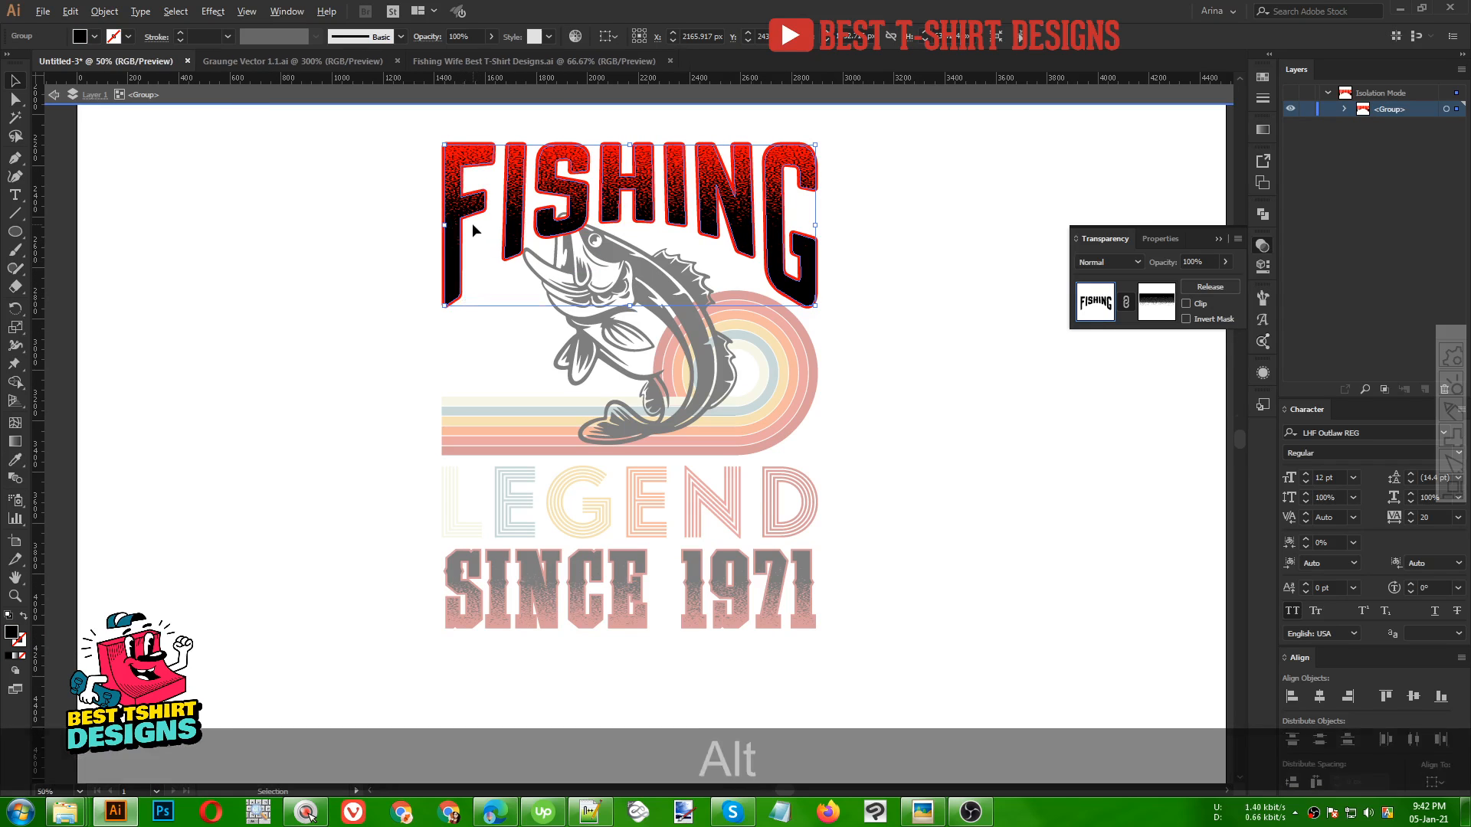
pyautogui.scroll(4, 472, 223)
pyautogui.click(428, 264)
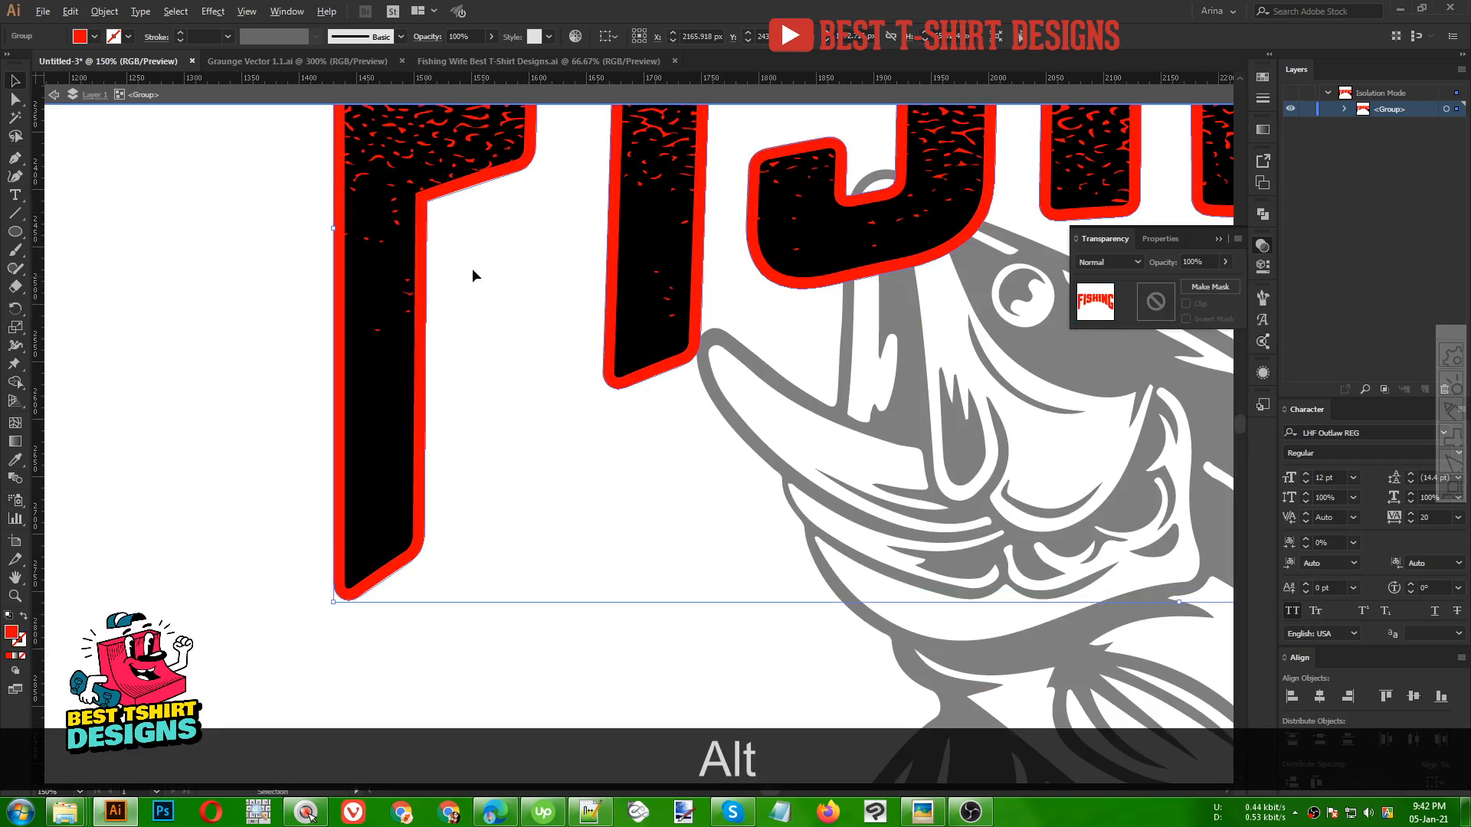
pyautogui.scroll(-4, 488, 277)
pyautogui.press('i')
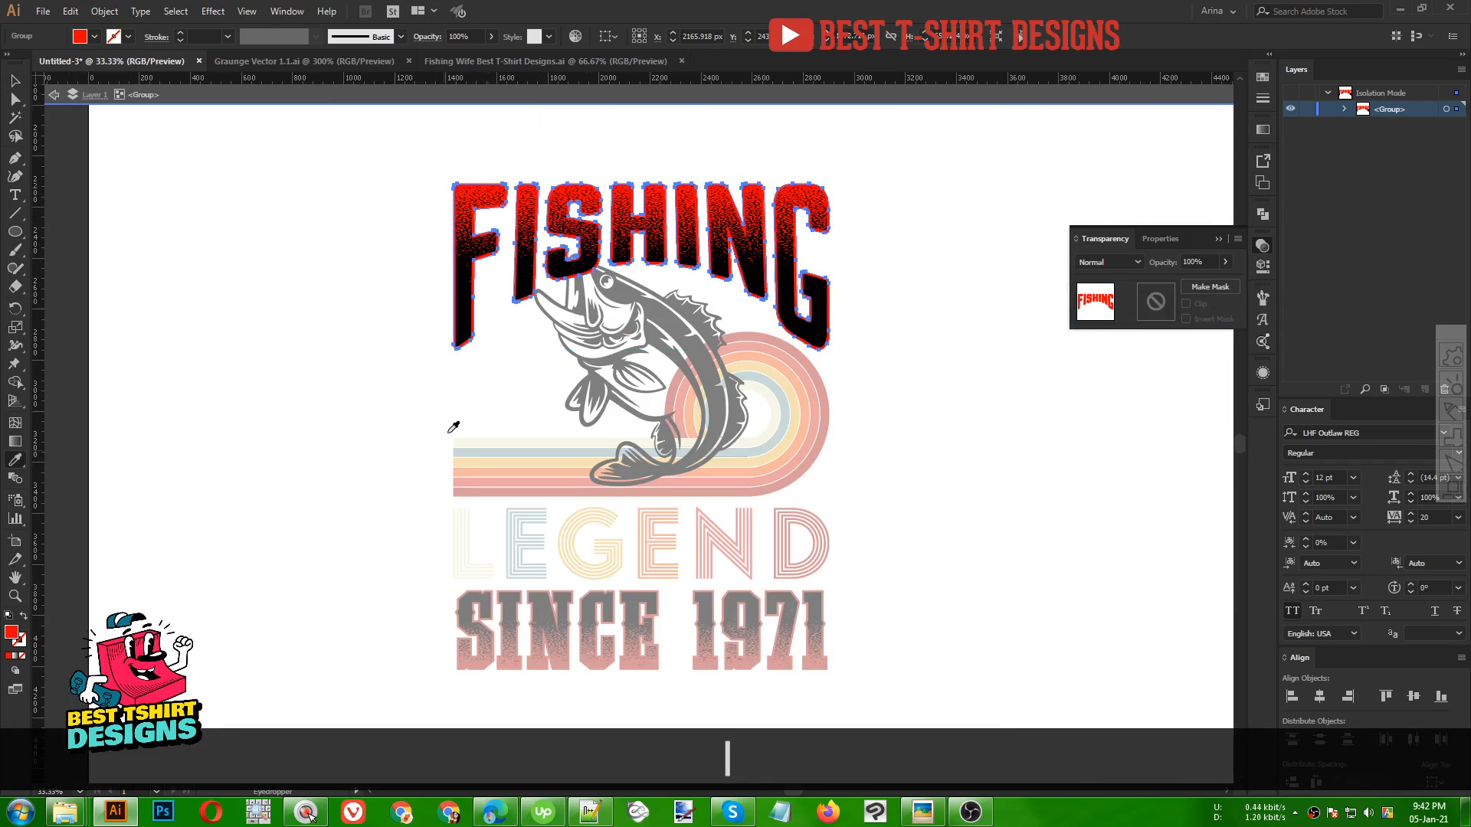
pyautogui.click(479, 486)
# Try the cream stripe colour on the FISHING lettering
pyautogui.press('b')
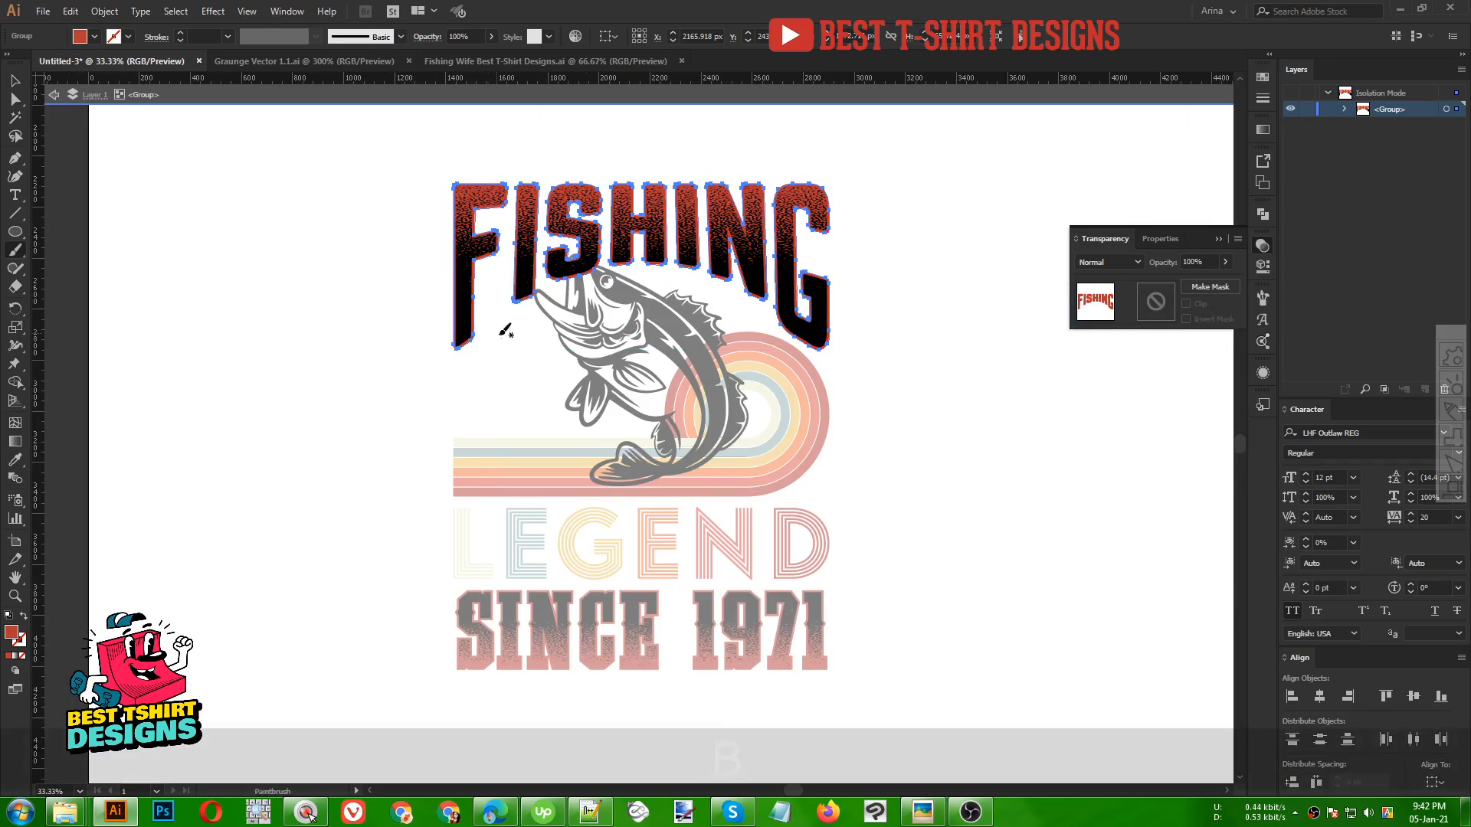
pyautogui.press('v')
pyautogui.click(462, 308)
pyautogui.press('i')
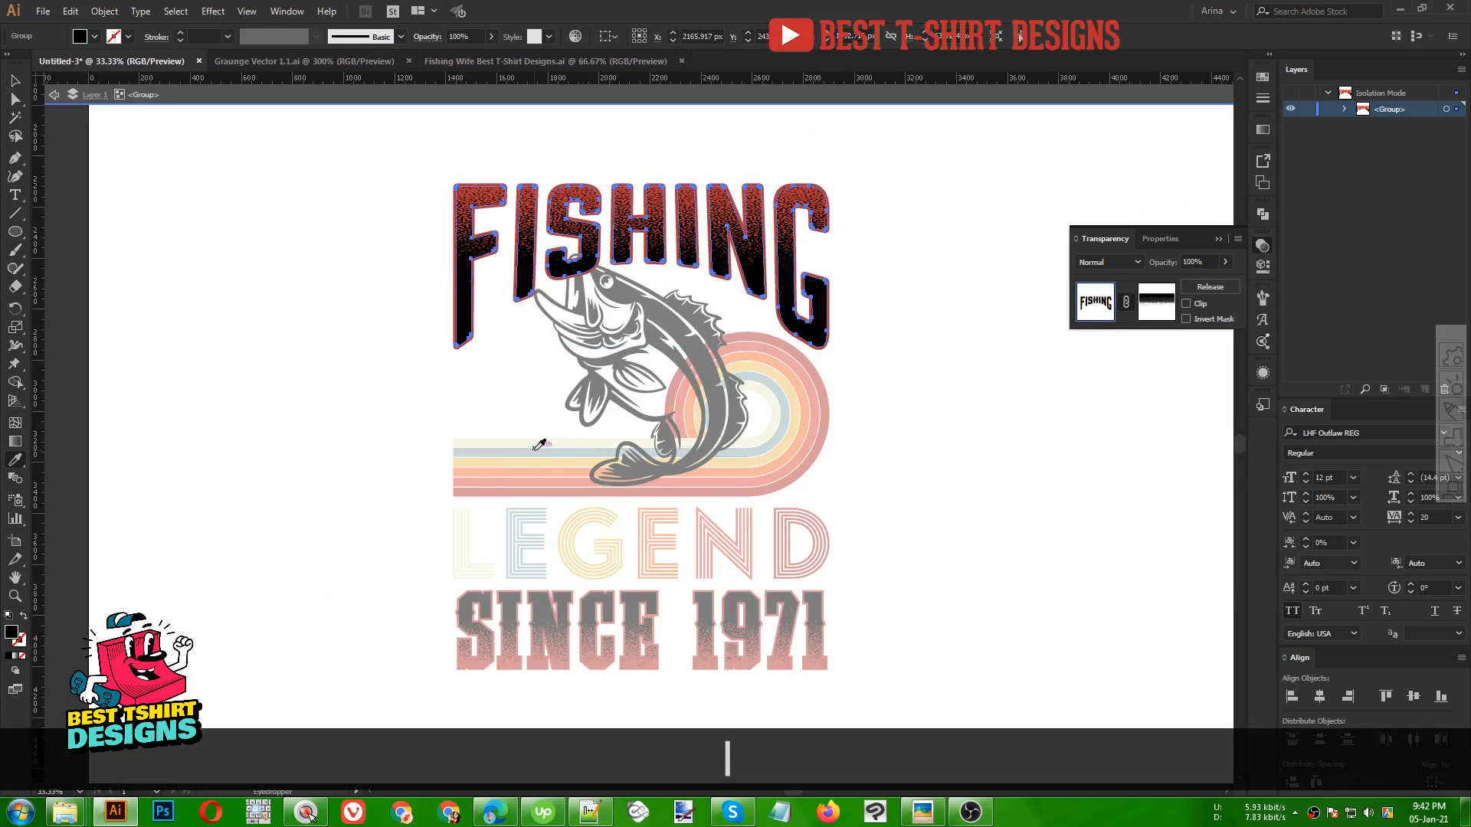
pyautogui.click(532, 444)
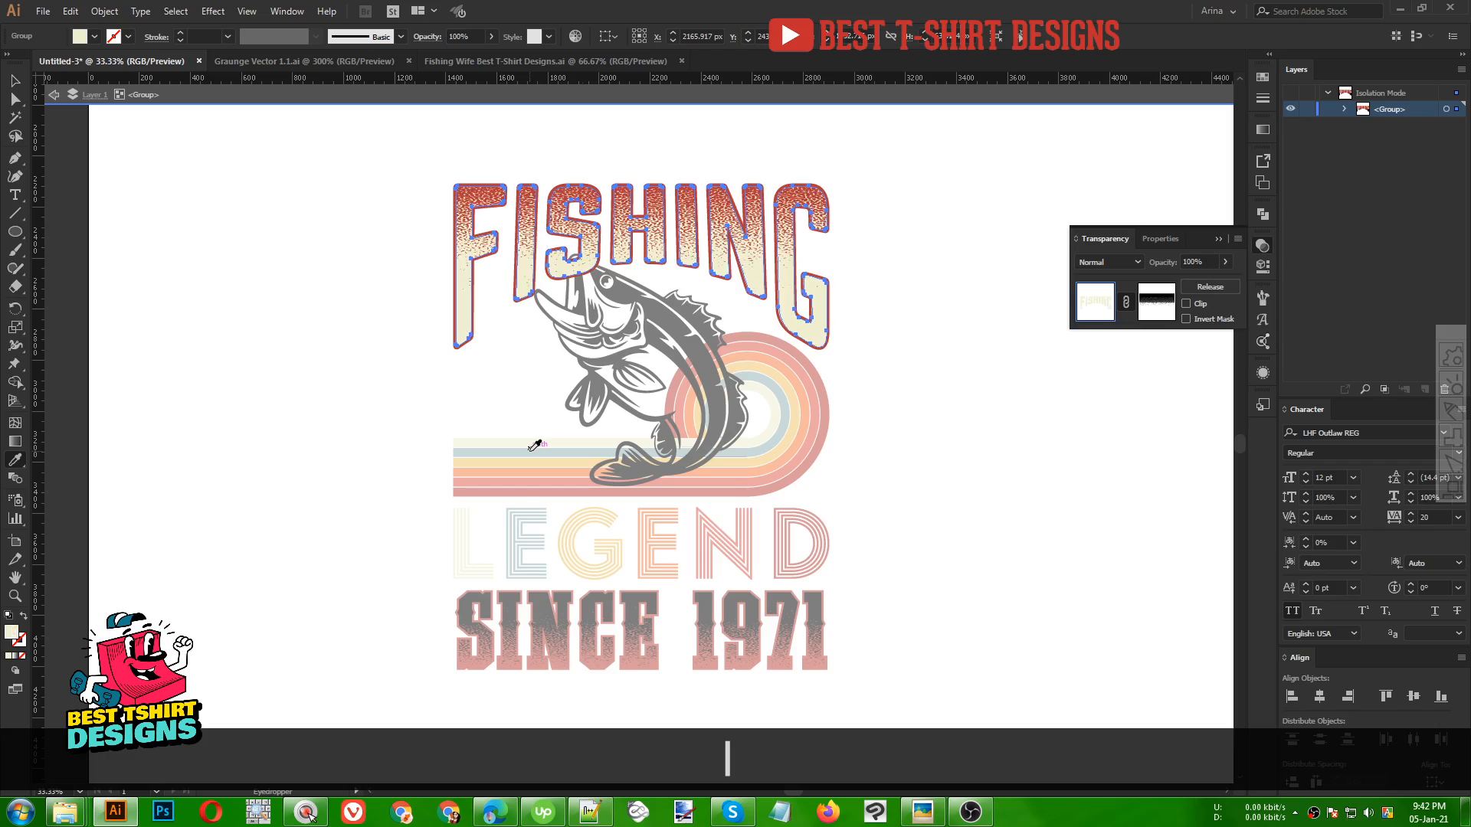
pyautogui.press('v')
pyautogui.click(899, 376)
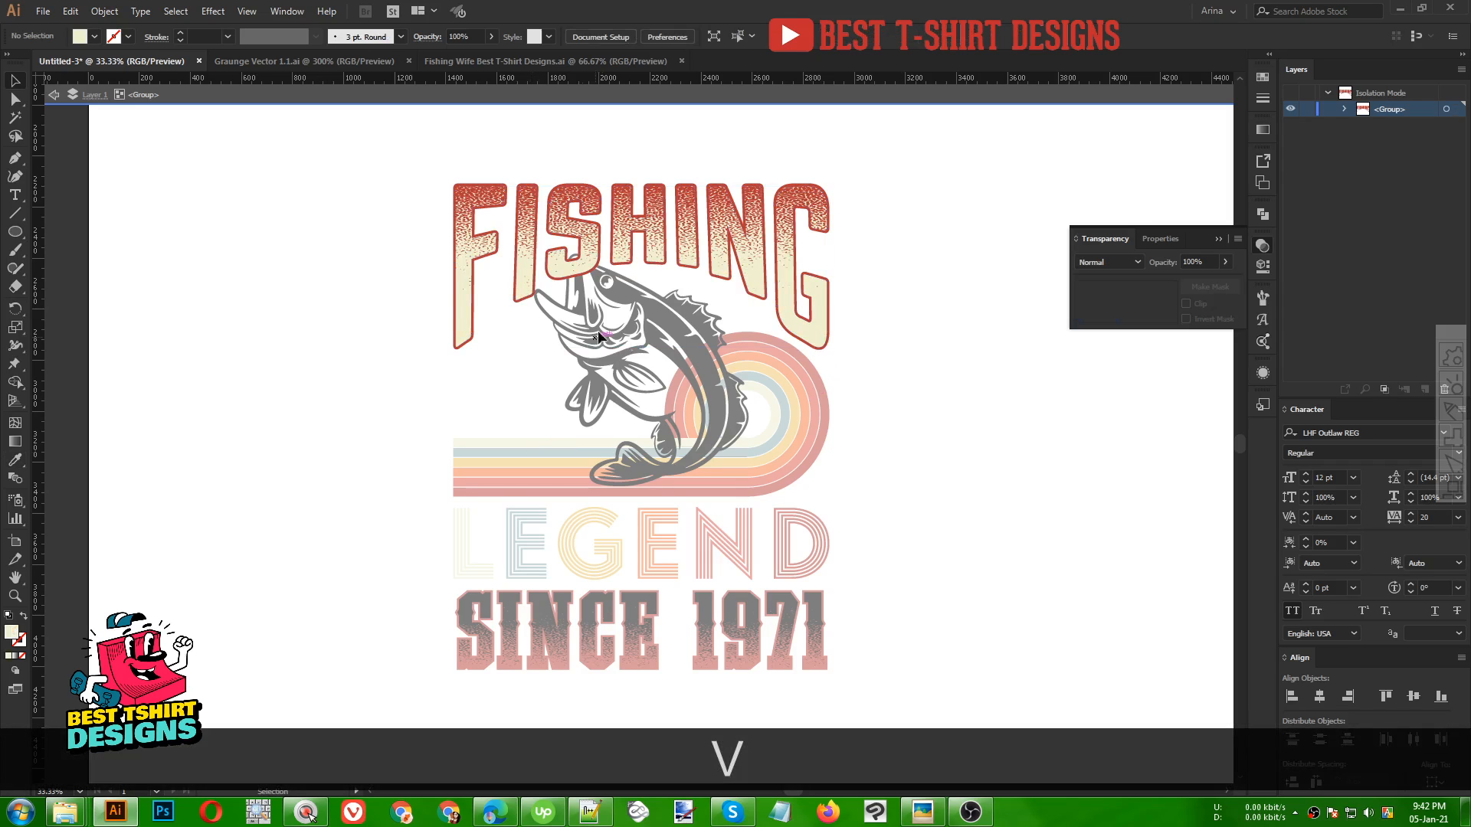
# Colour the FISHING lettering with the light blue stripe colour and leave the group
pyautogui.click(461, 328)
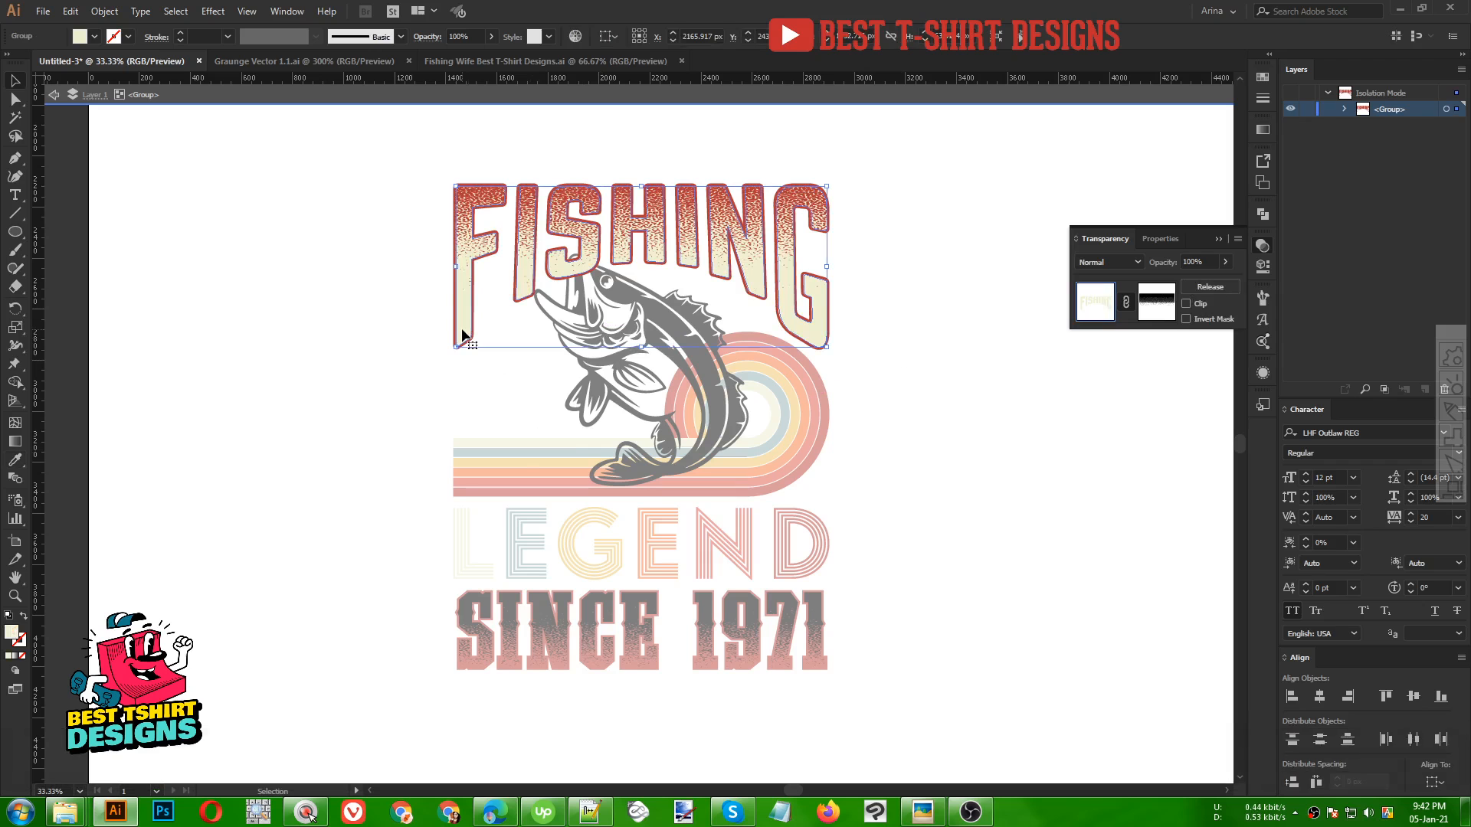
pyautogui.press('i')
pyautogui.click(488, 451)
pyautogui.press('v')
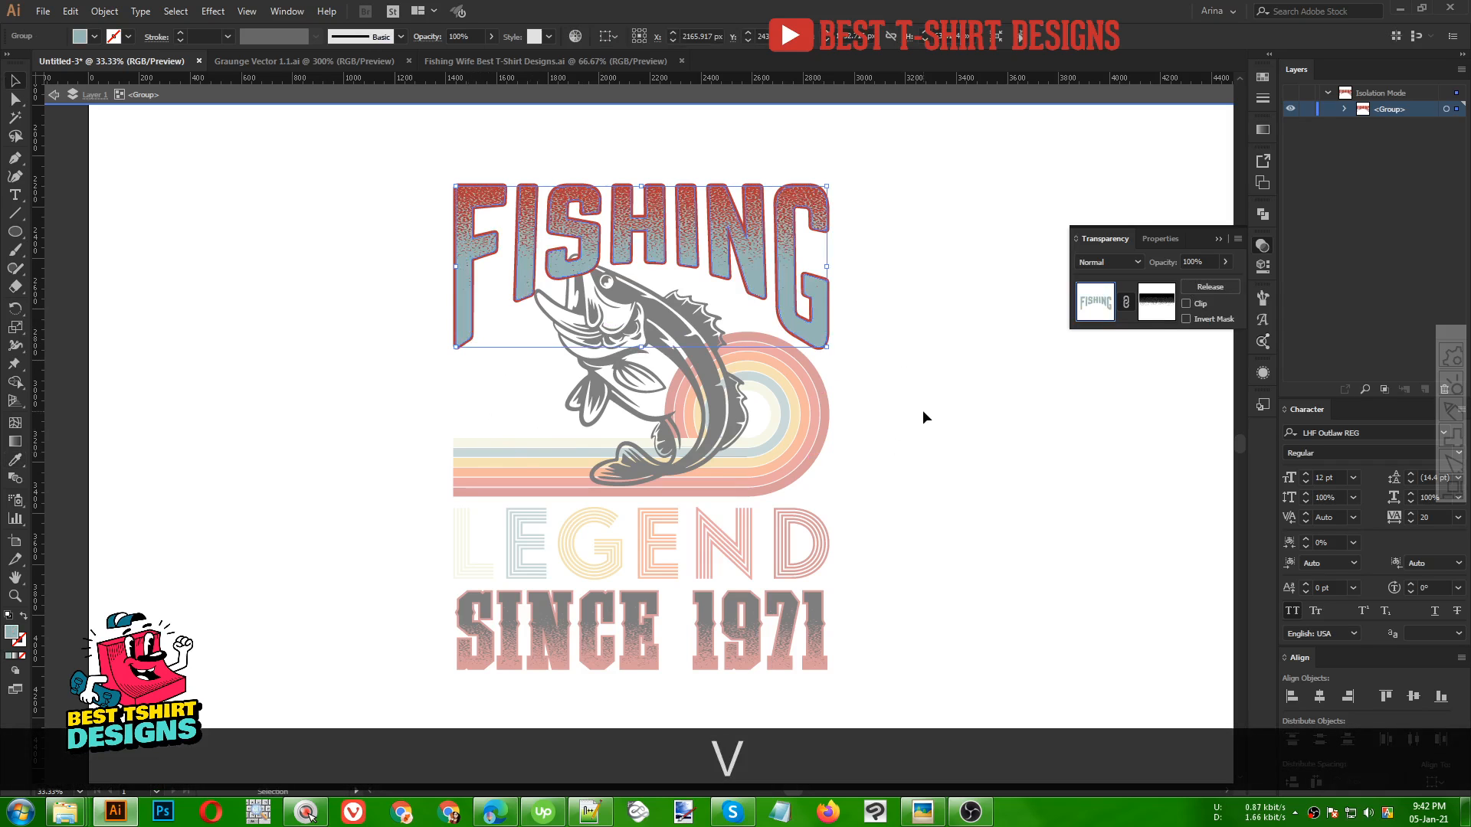
pyautogui.click(923, 410)
pyautogui.doubleClick(922, 411)
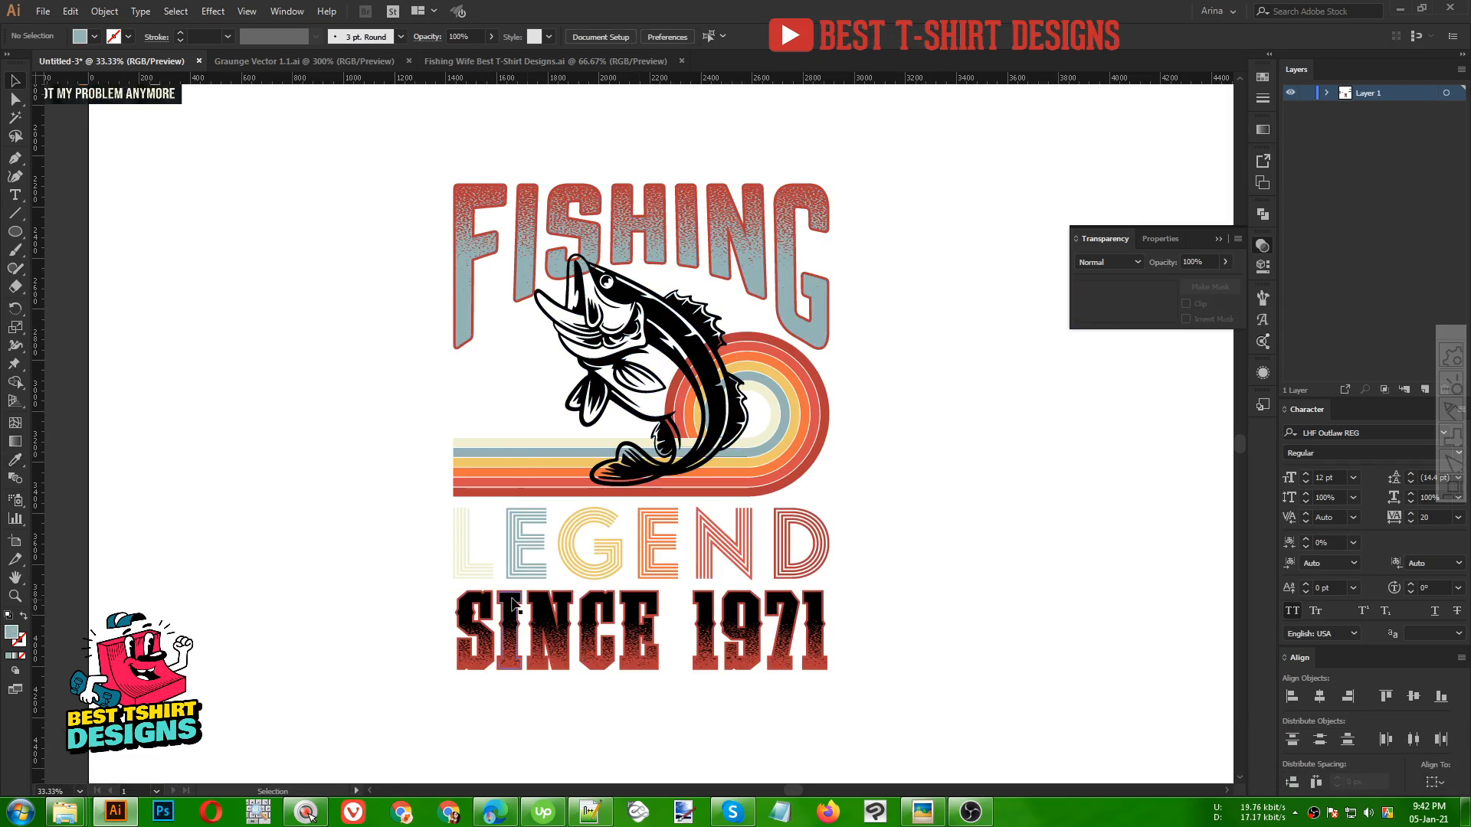
# Apply the yellow stripe colour to the SINCE 1971 group with the Eyedropper
pyautogui.click(542, 621)
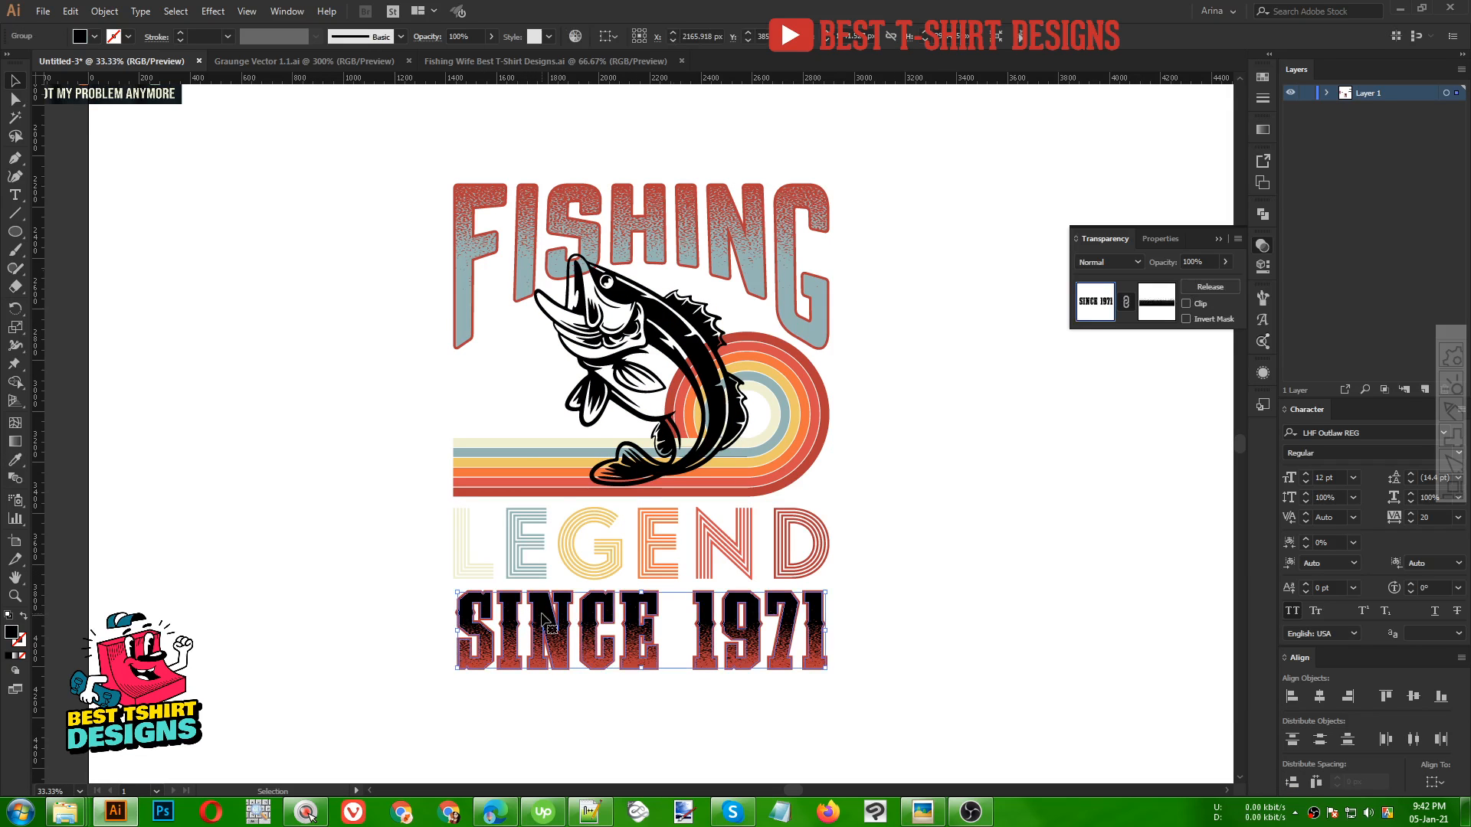
pyautogui.press('i')
pyautogui.click(535, 456)
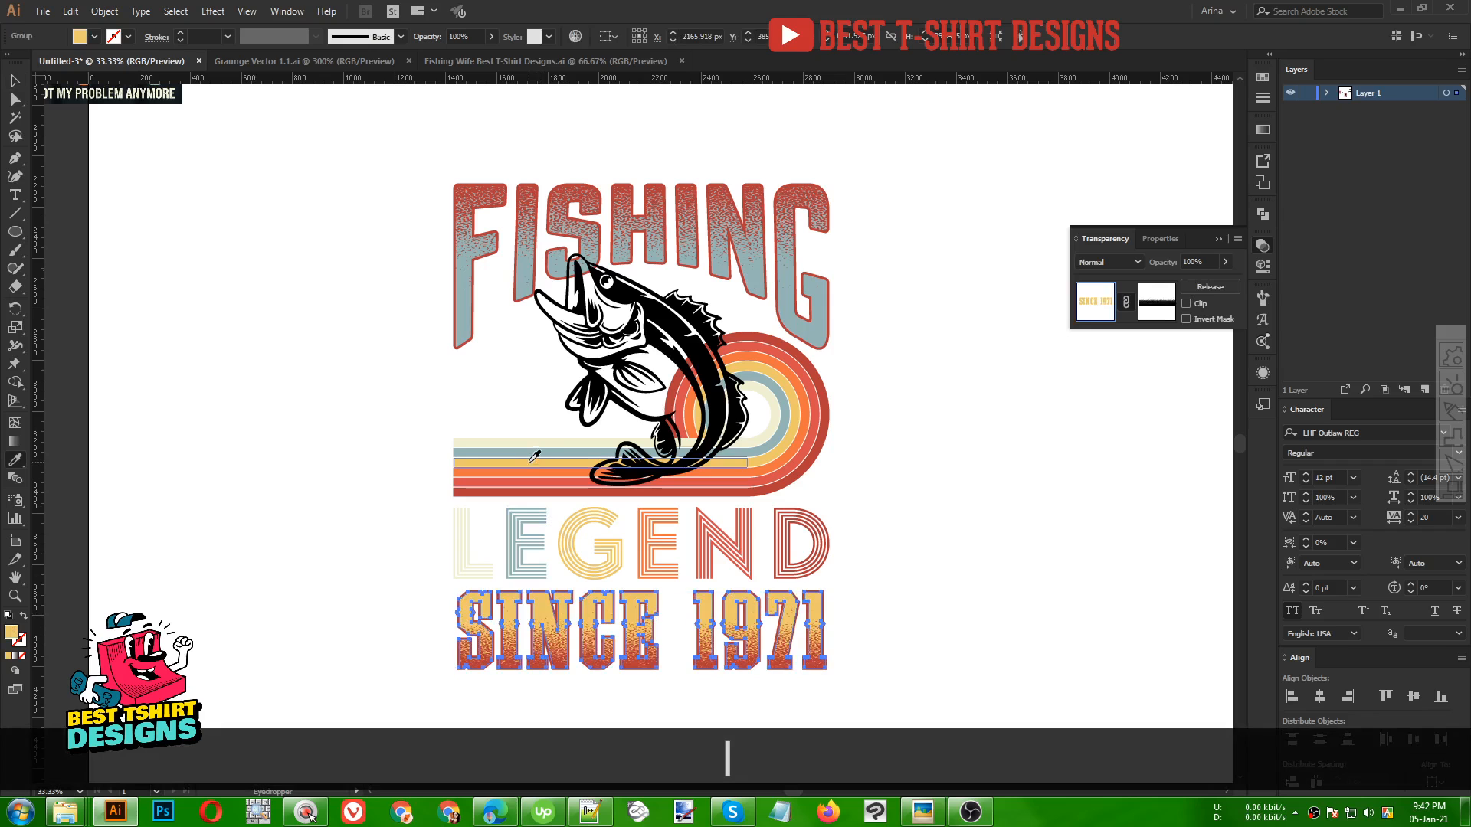
pyautogui.press('v')
pyautogui.click(890, 508)
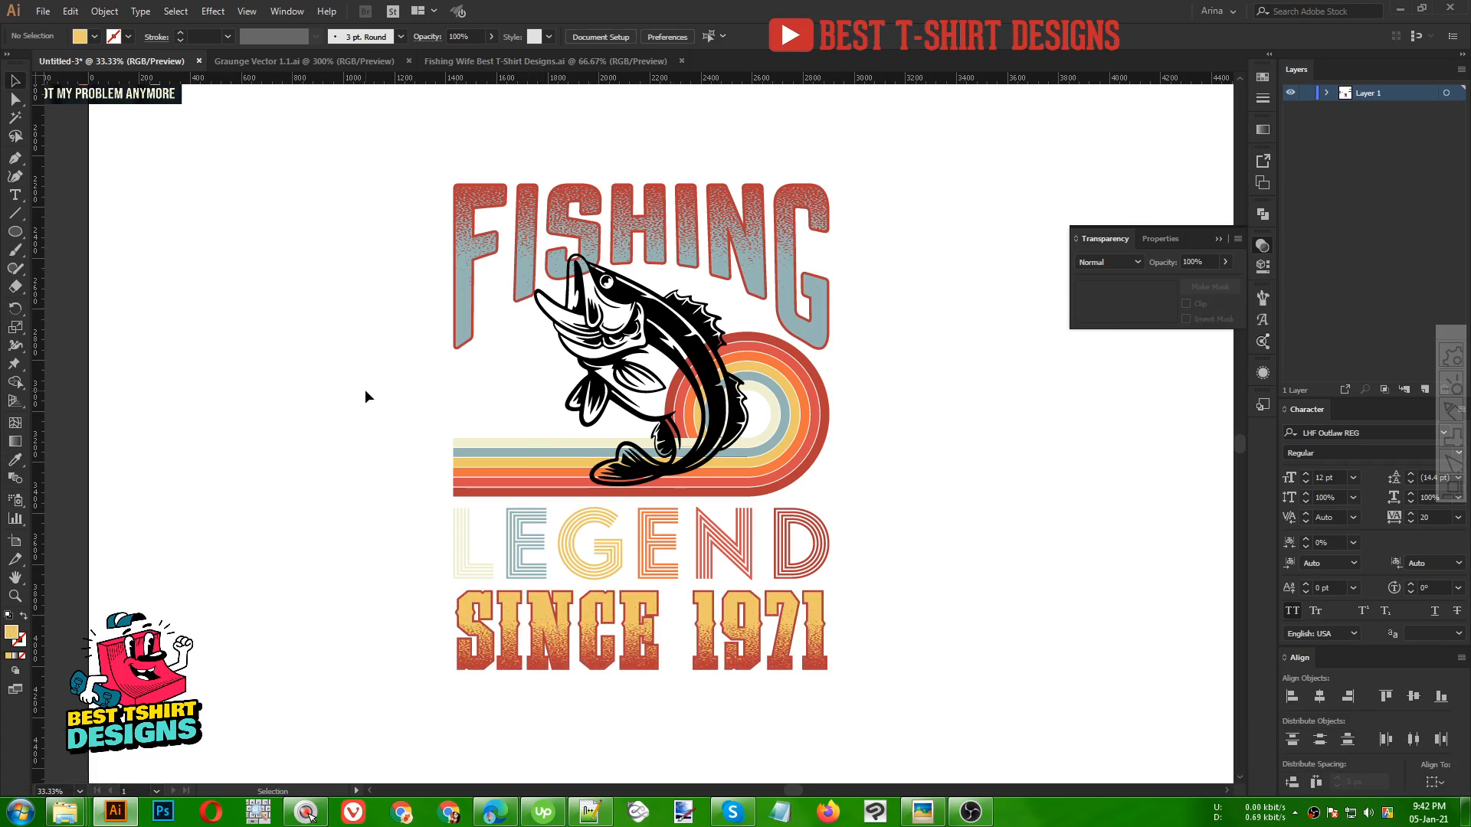
# Stretch the jumping fish slightly taller and reflect it horizontally
pyautogui.click(691, 372)
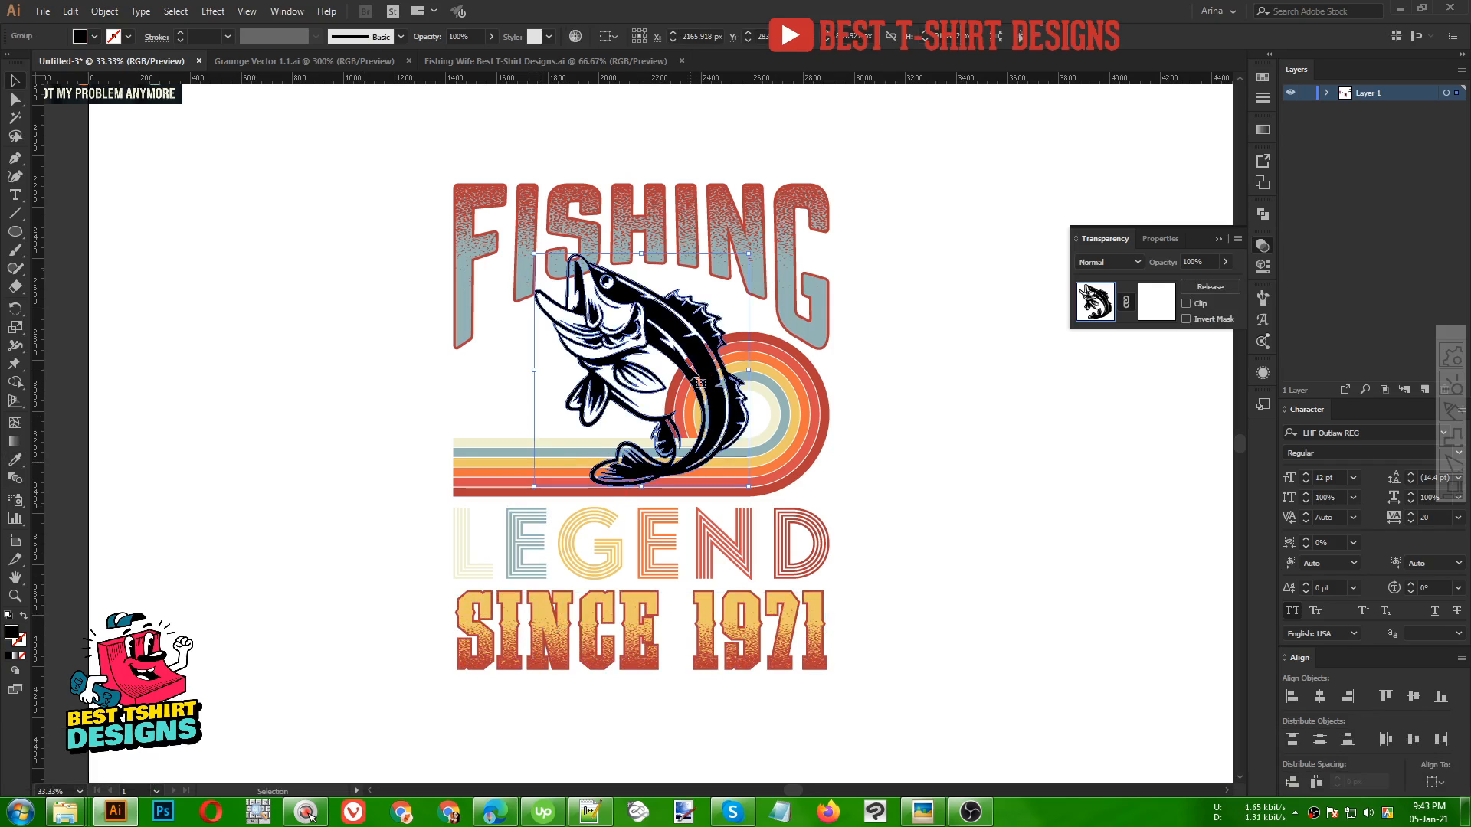
pyautogui.moveTo(641, 486); pyautogui.dragTo(644, 504)
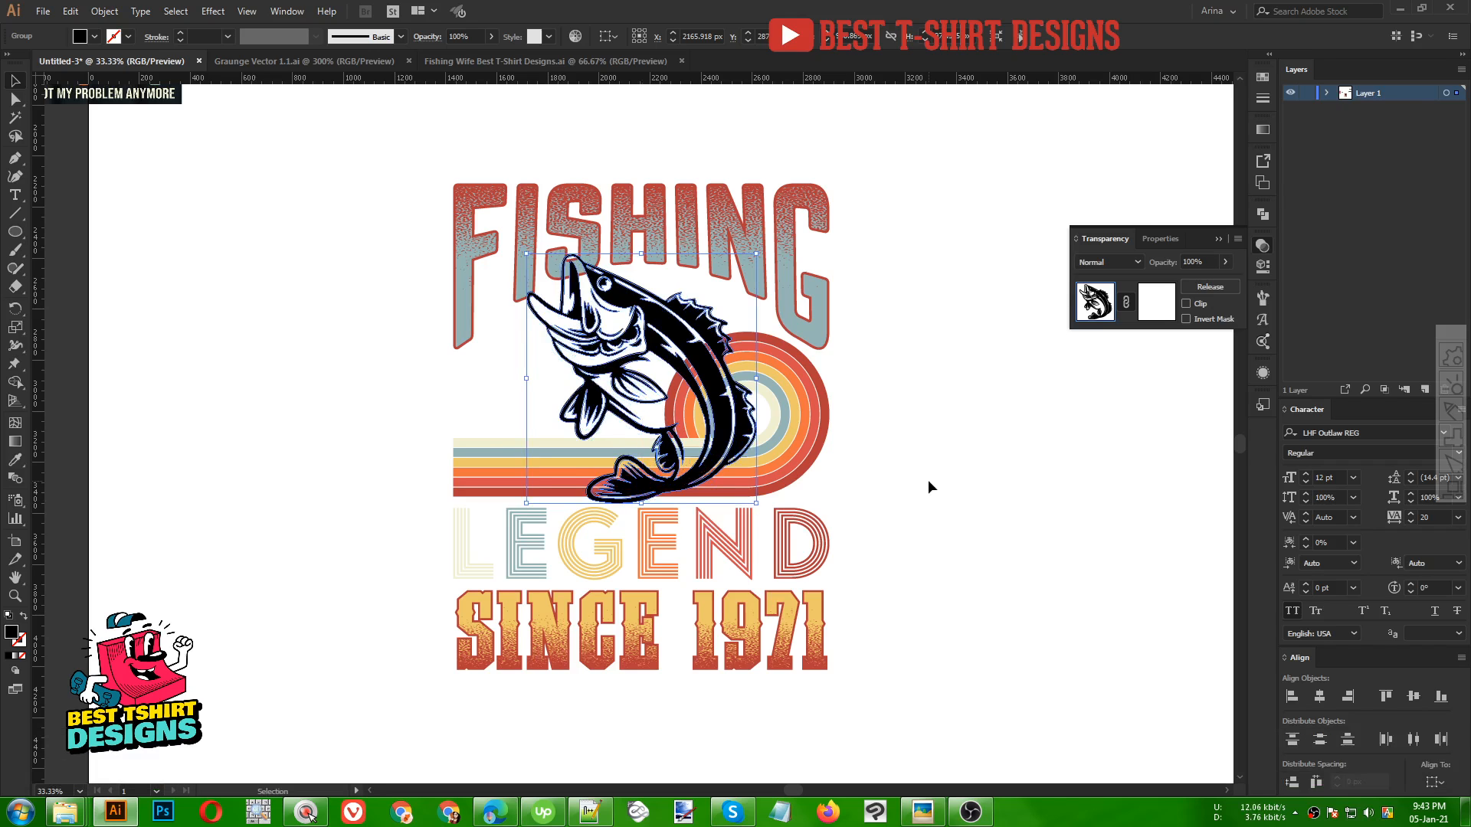
pyautogui.rightClick(663, 341)
pyautogui.moveTo(722, 496)
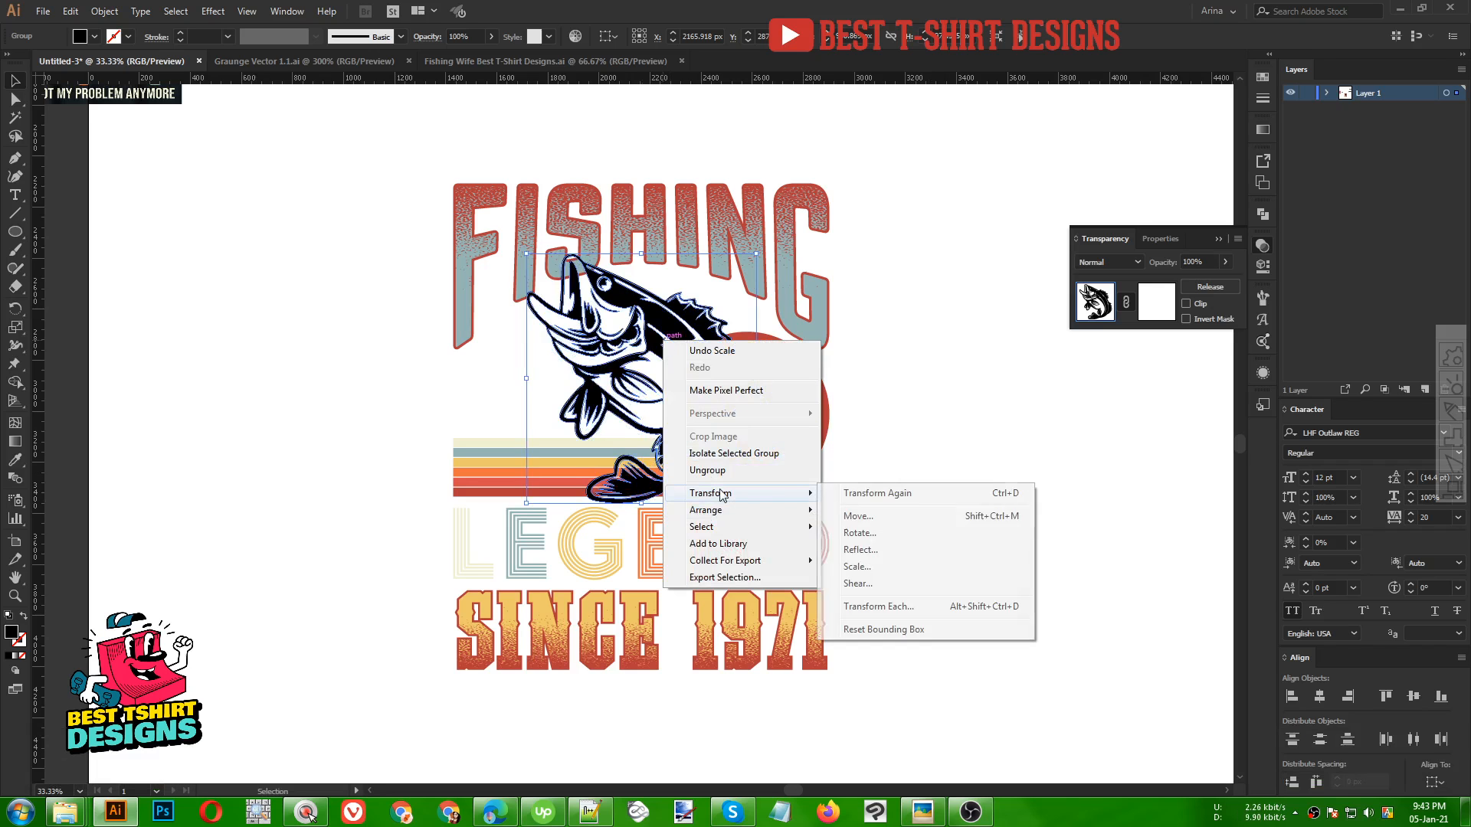
pyautogui.click(860, 549)
pyautogui.click(835, 371)
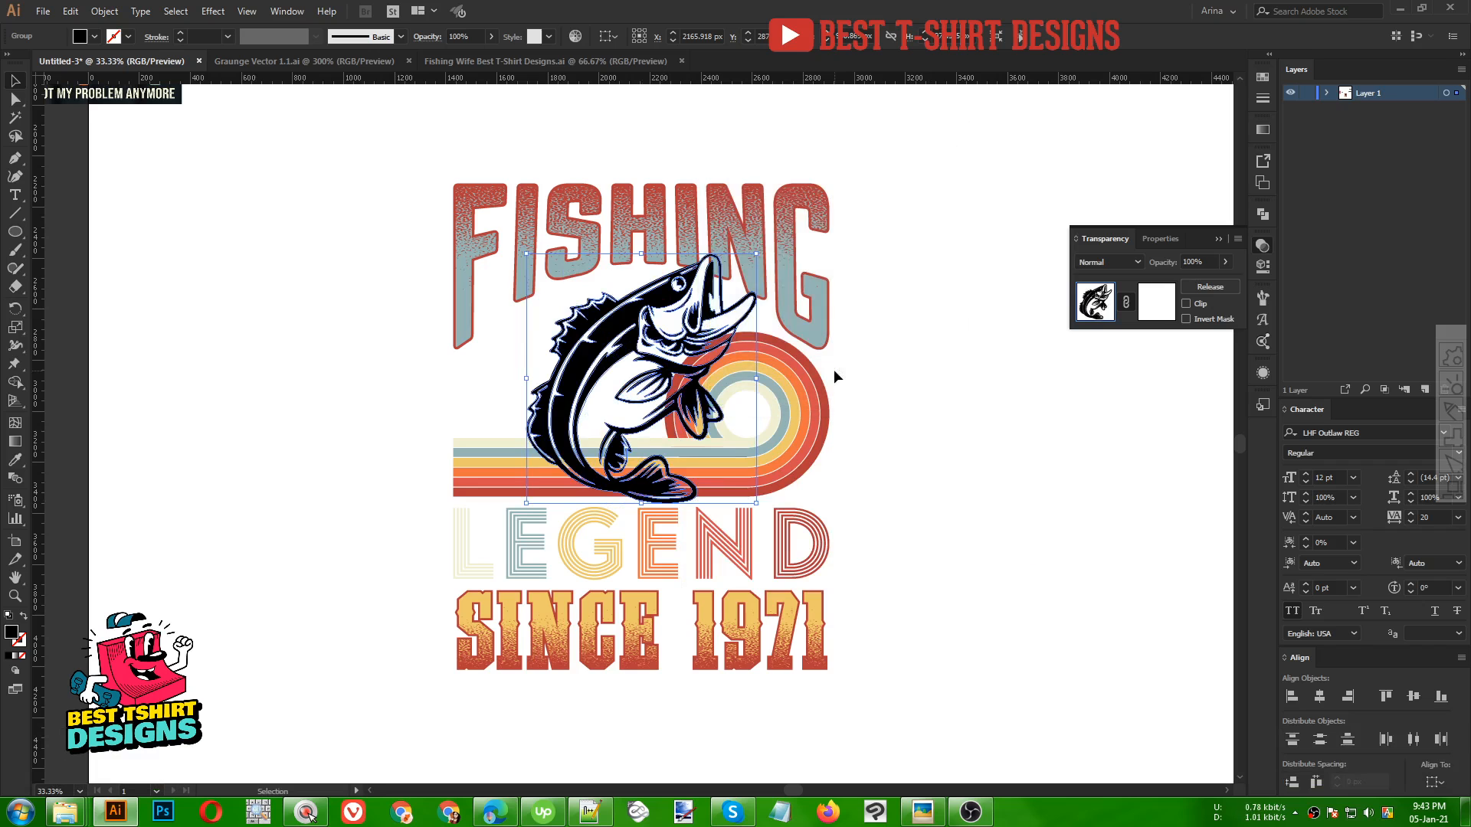
# Nudge the fish a little to the right over the rainbow stripes
pyautogui.press('Right')
pyautogui.press('Right')
pyautogui.press('Right')
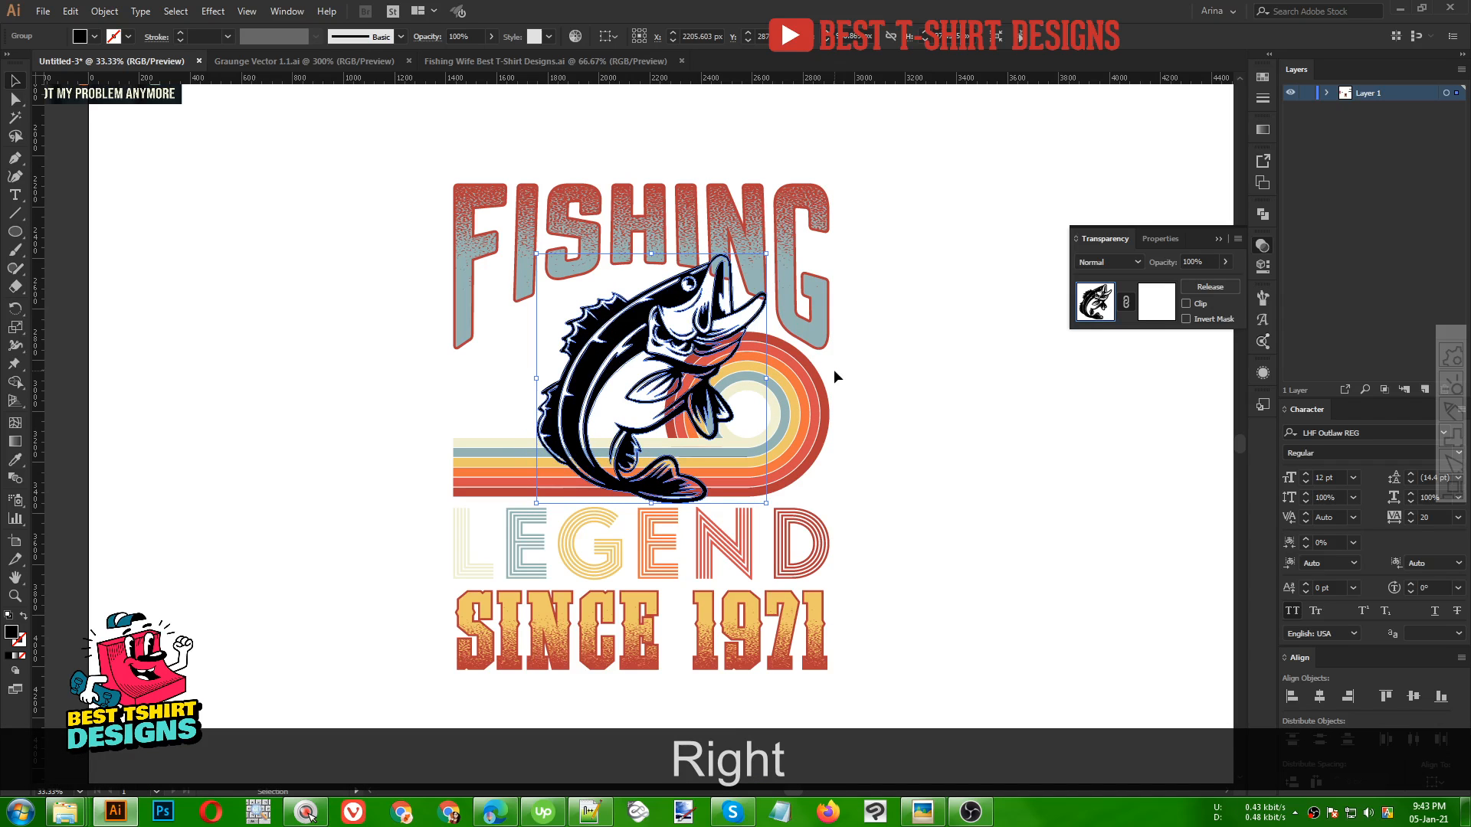
pyautogui.press('Left')
pyautogui.press('Left')
pyautogui.press('Left')
pyautogui.press('Left')
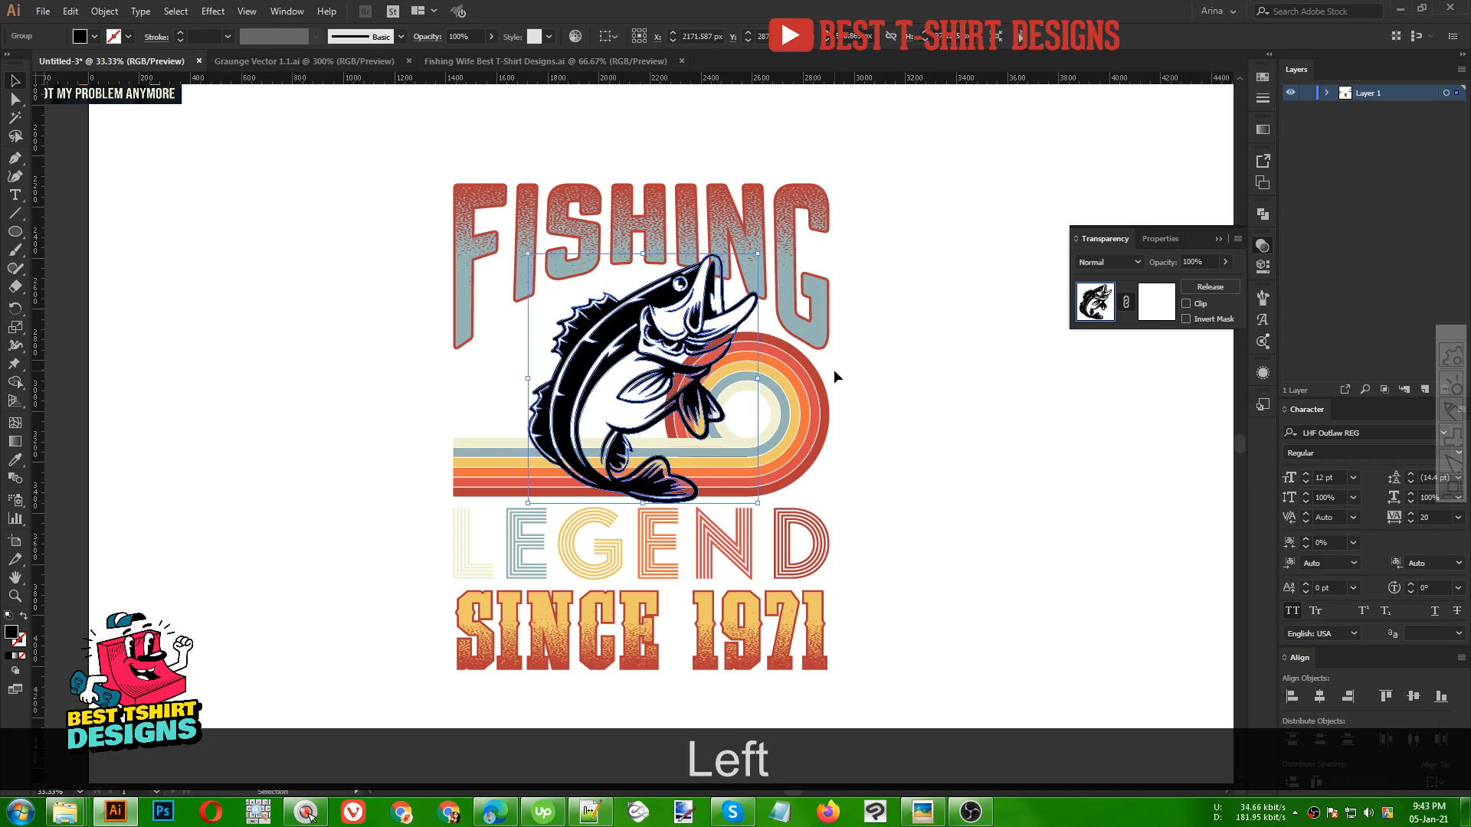
pyautogui.press('Right')
pyautogui.press('Right')
pyautogui.press('Right')
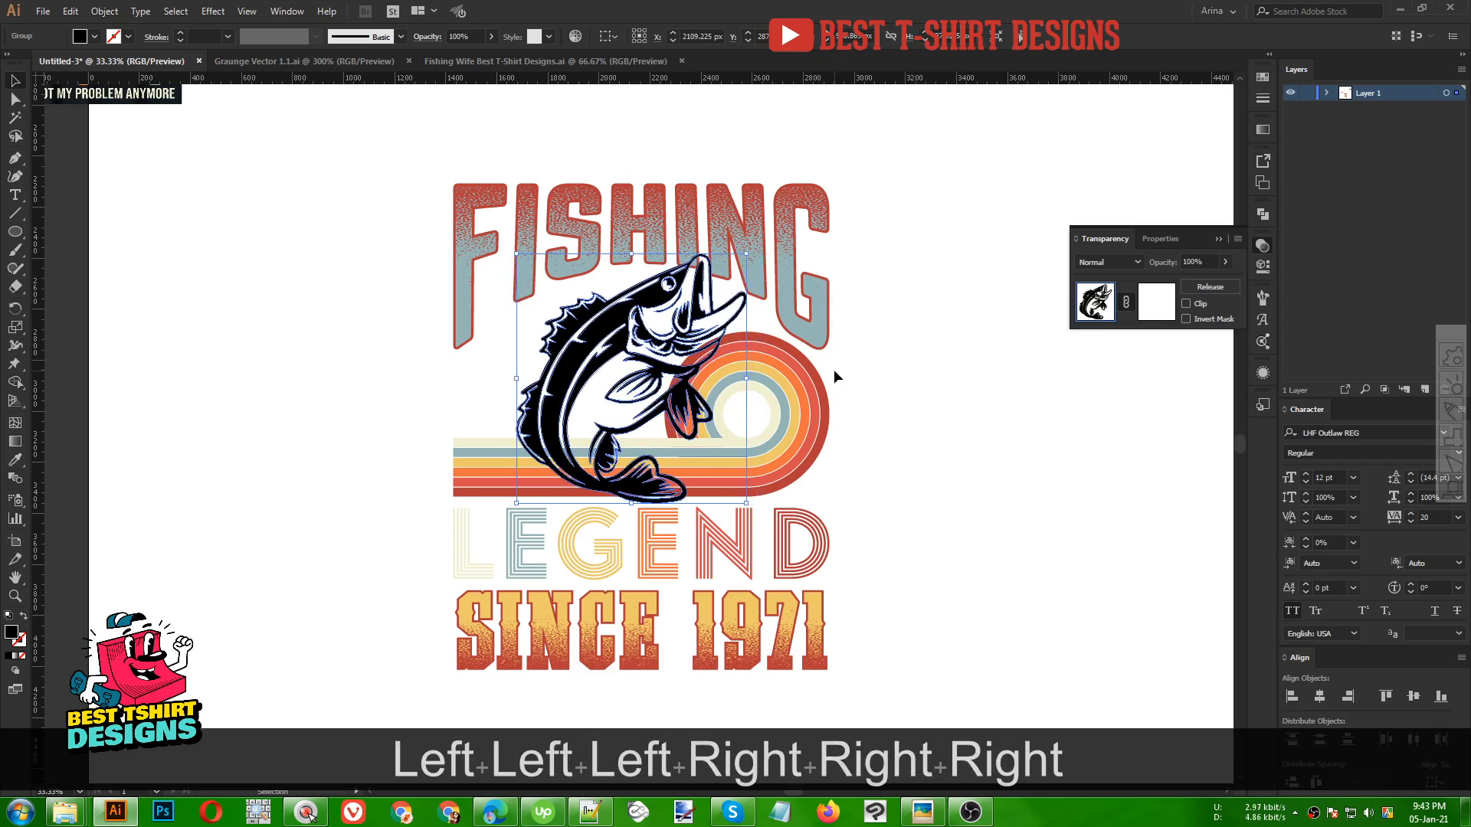
pyautogui.press('Right')
pyautogui.press('Right')
pyautogui.press('Right')
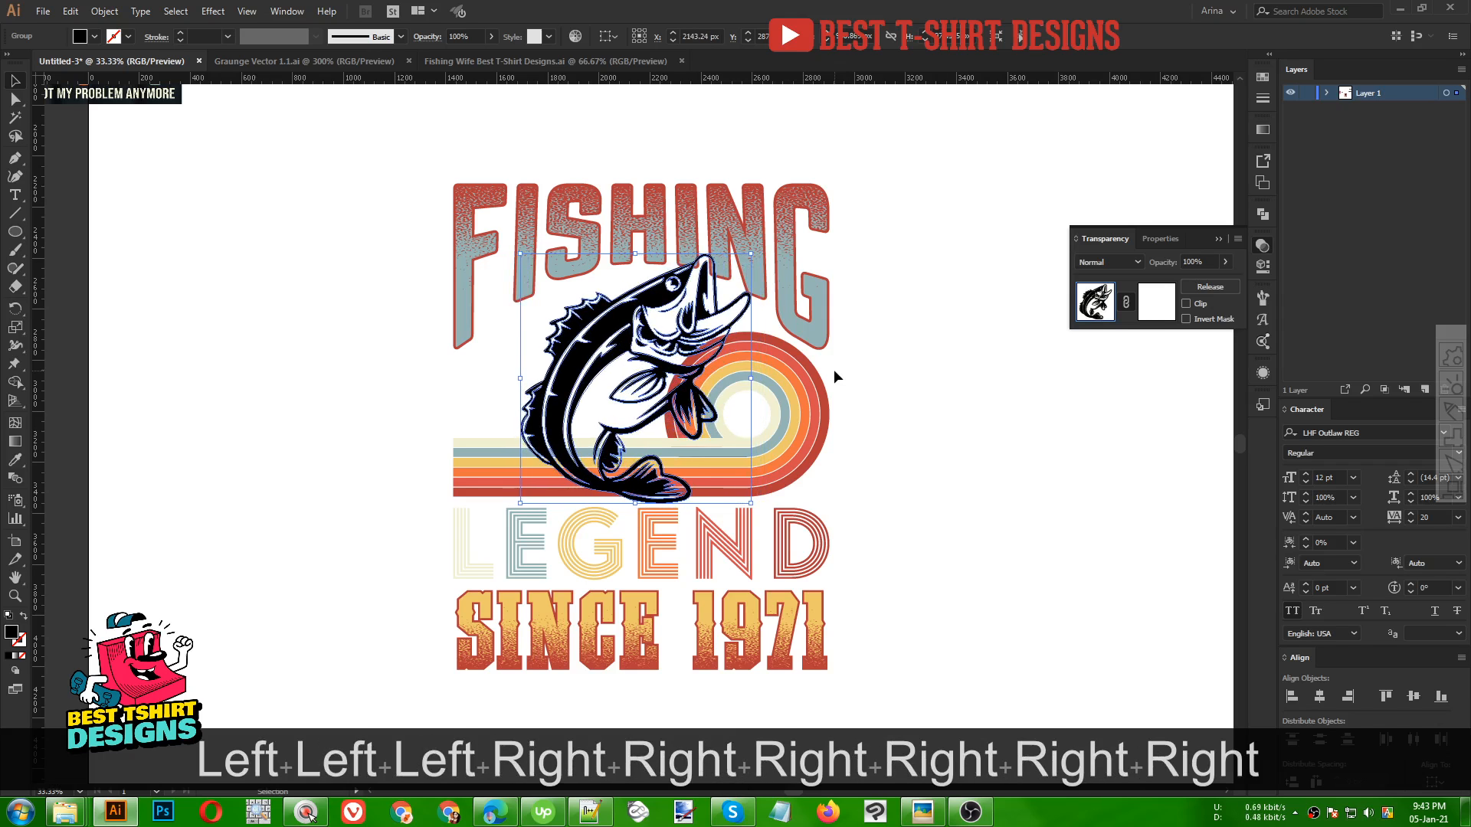
pyautogui.press('Left')
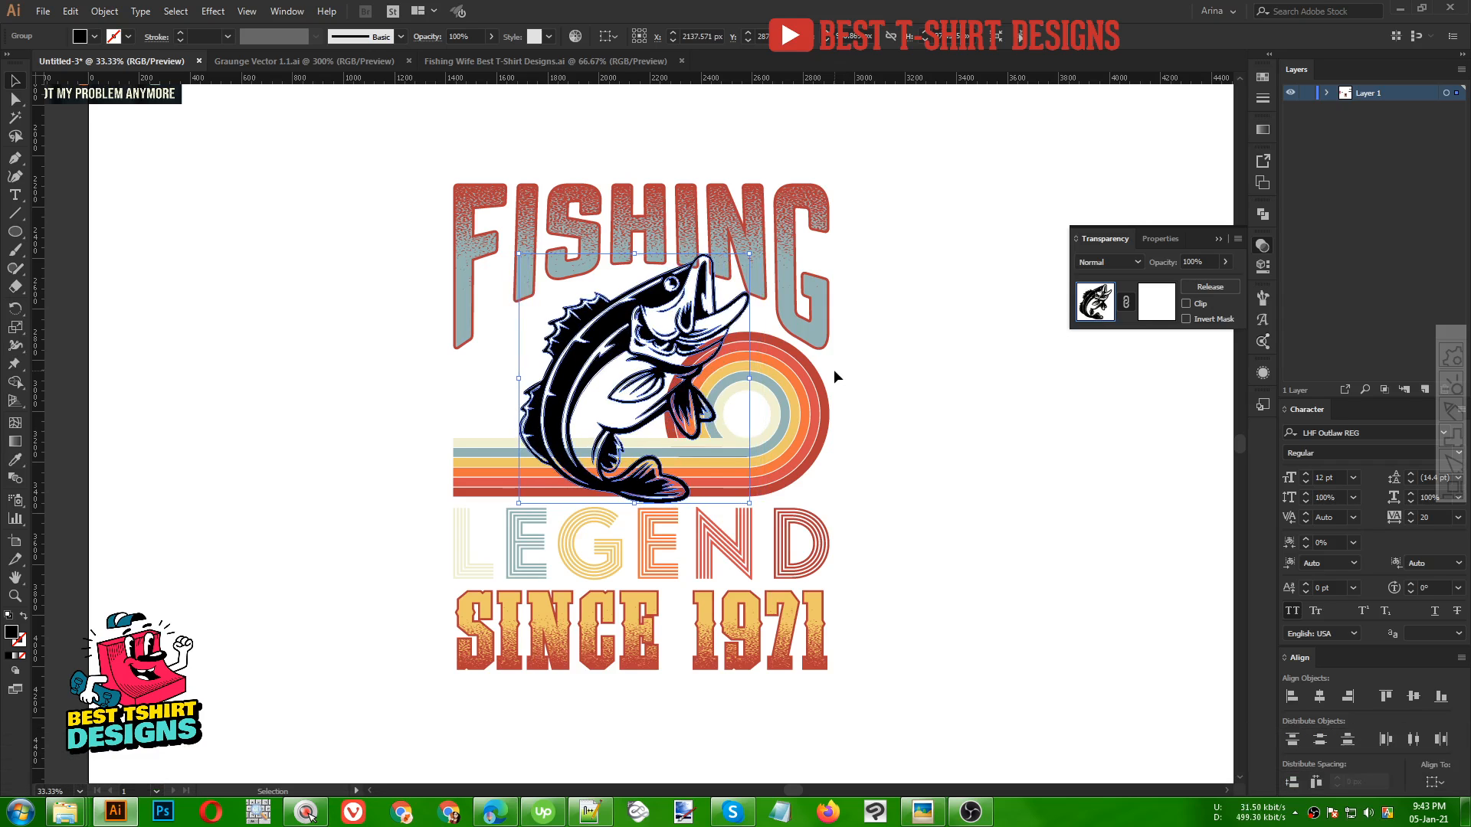
pyautogui.click(881, 416)
# Offset the jumping fish's path outward by 8 px
pyautogui.scroll(1, 703, 397)
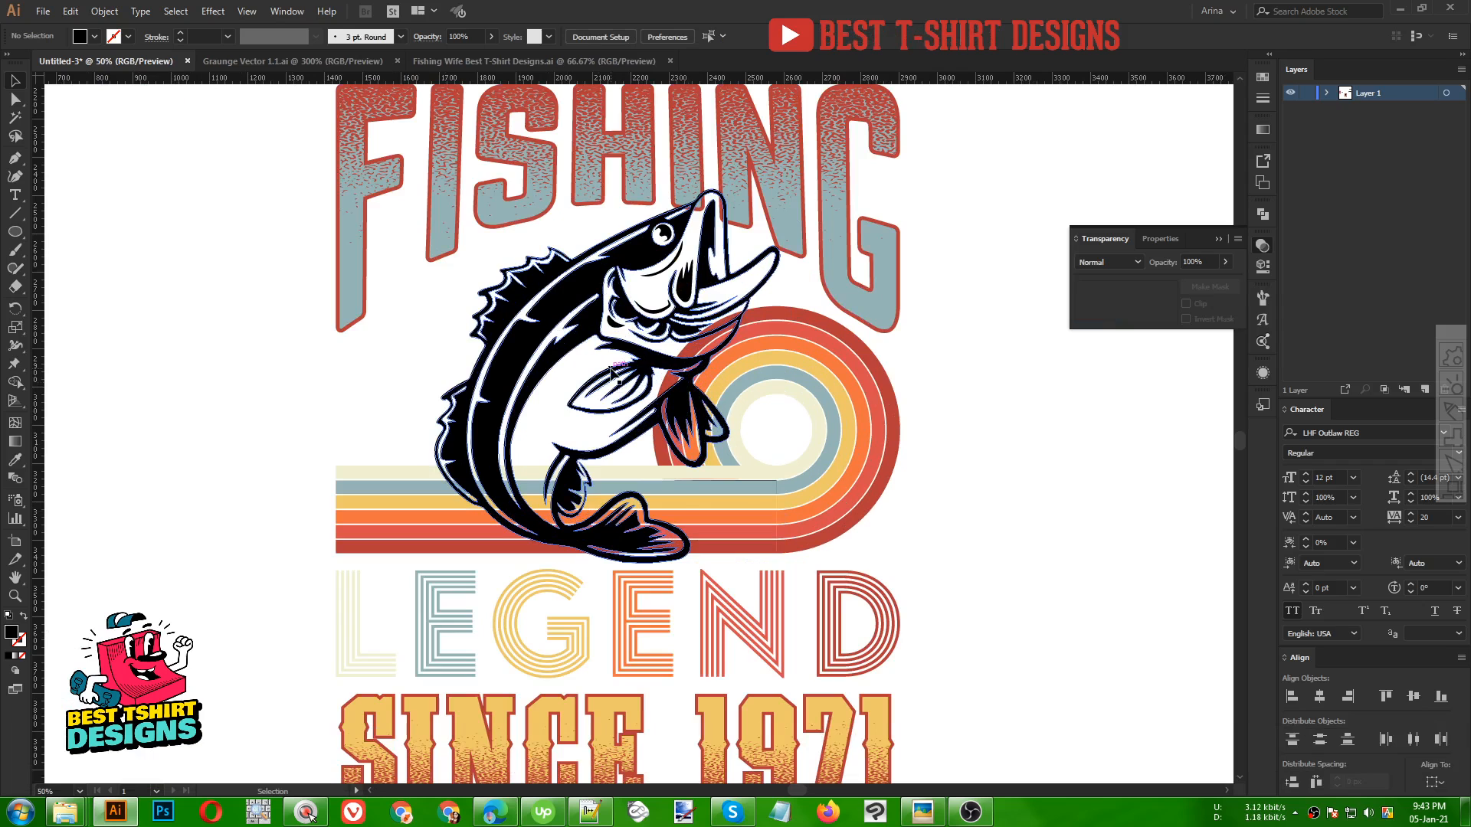
pyautogui.scroll(-1, 613, 372)
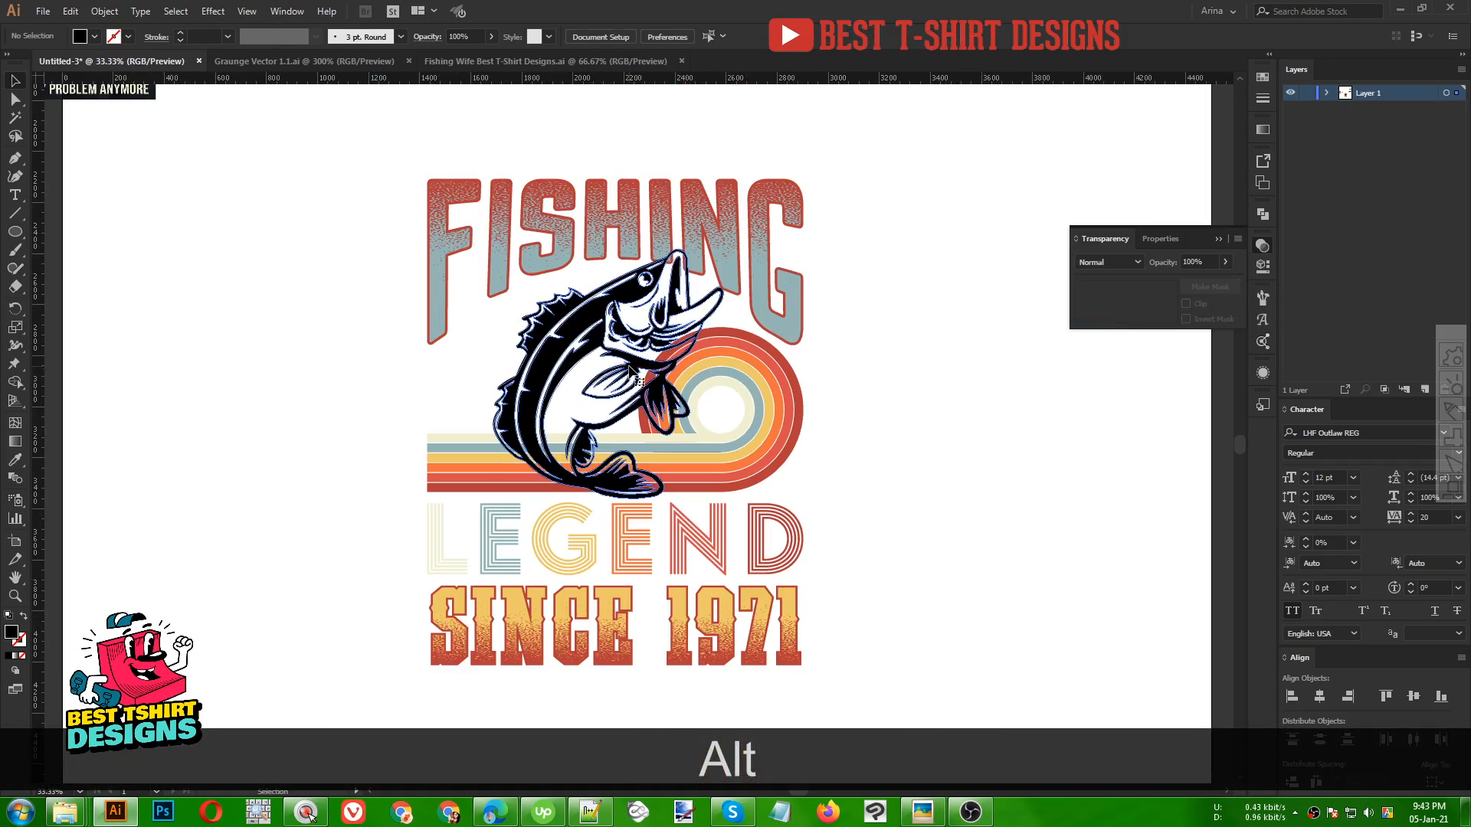
pyautogui.click(632, 373)
pyautogui.click(104, 10)
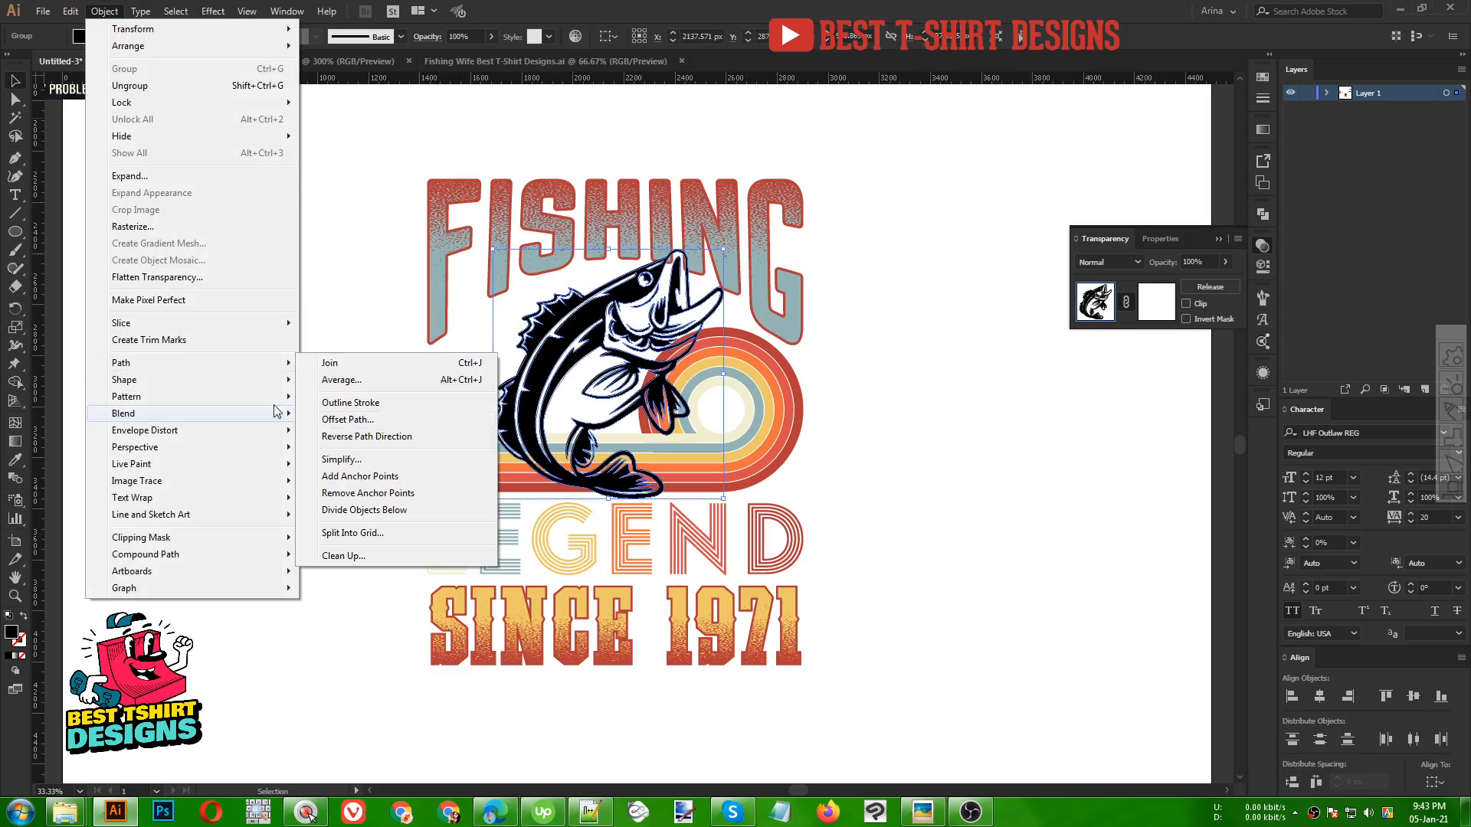
pyautogui.click(338, 419)
pyautogui.click(954, 217)
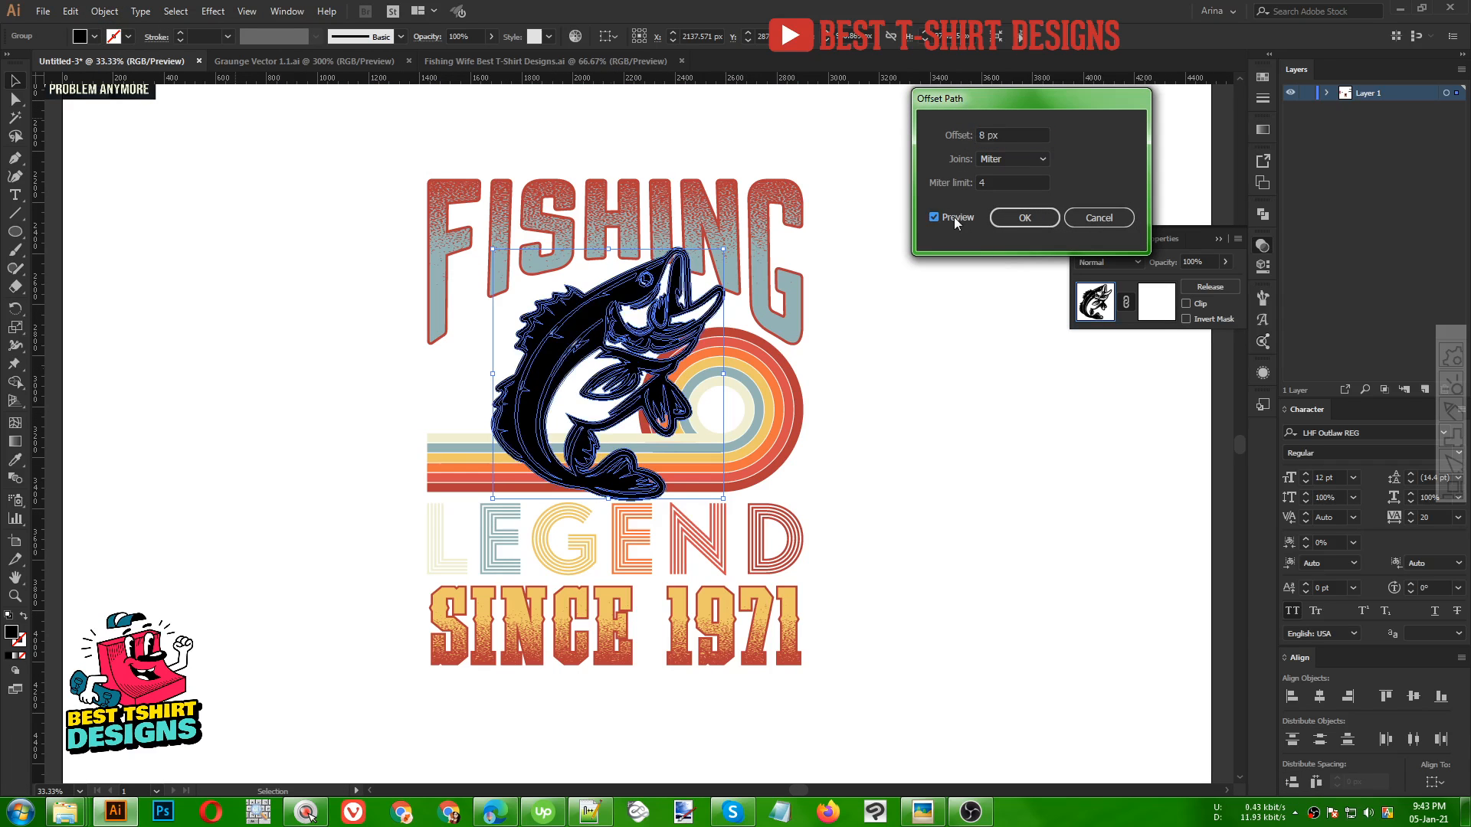
pyautogui.click(1028, 214)
# Cut the offset fish outline and paste it in front inside the rainbow stripes' opacity mask
pyautogui.hotkey('ctrl', 'x')
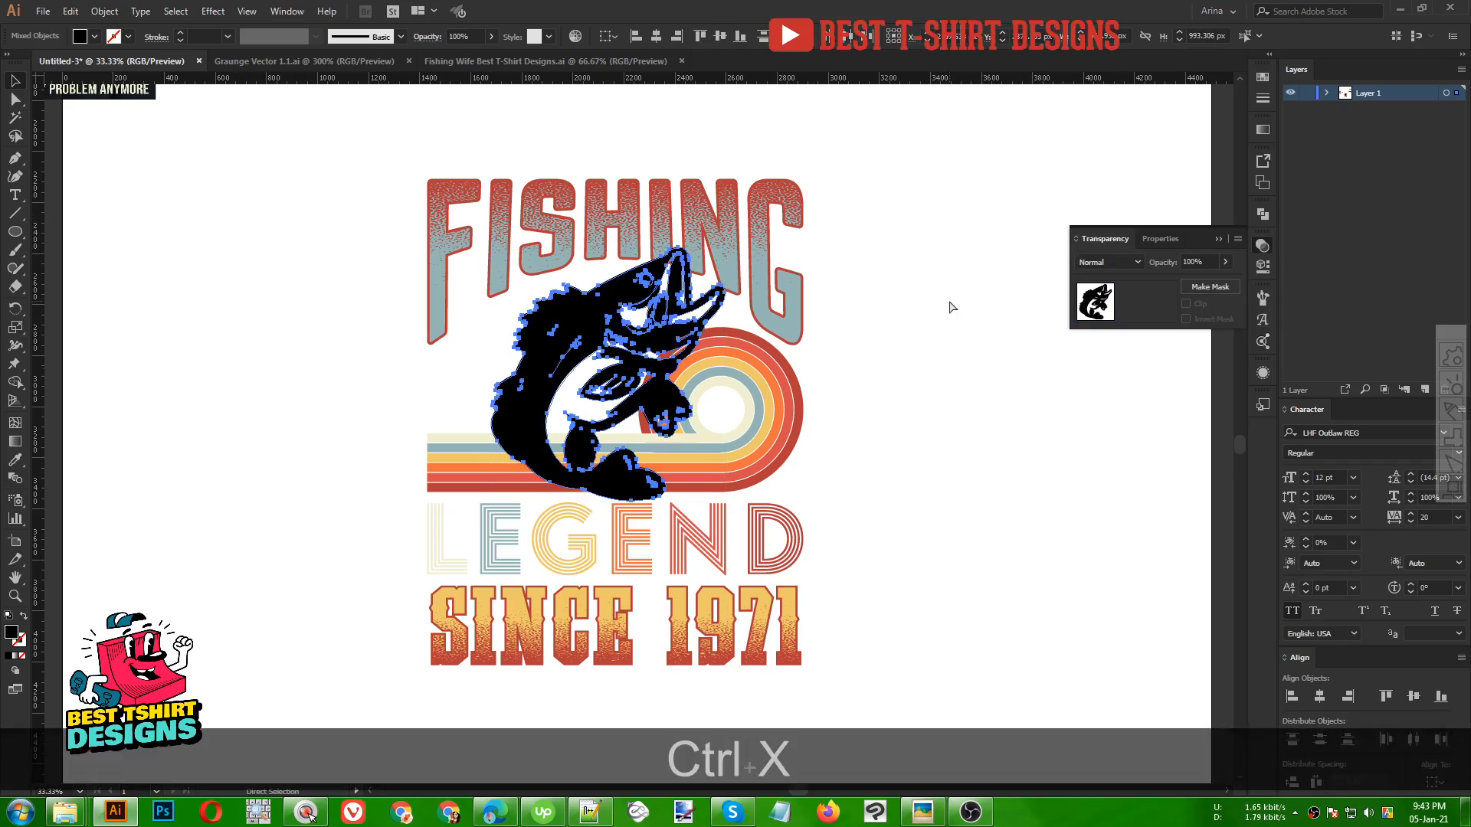
pyautogui.click(742, 341)
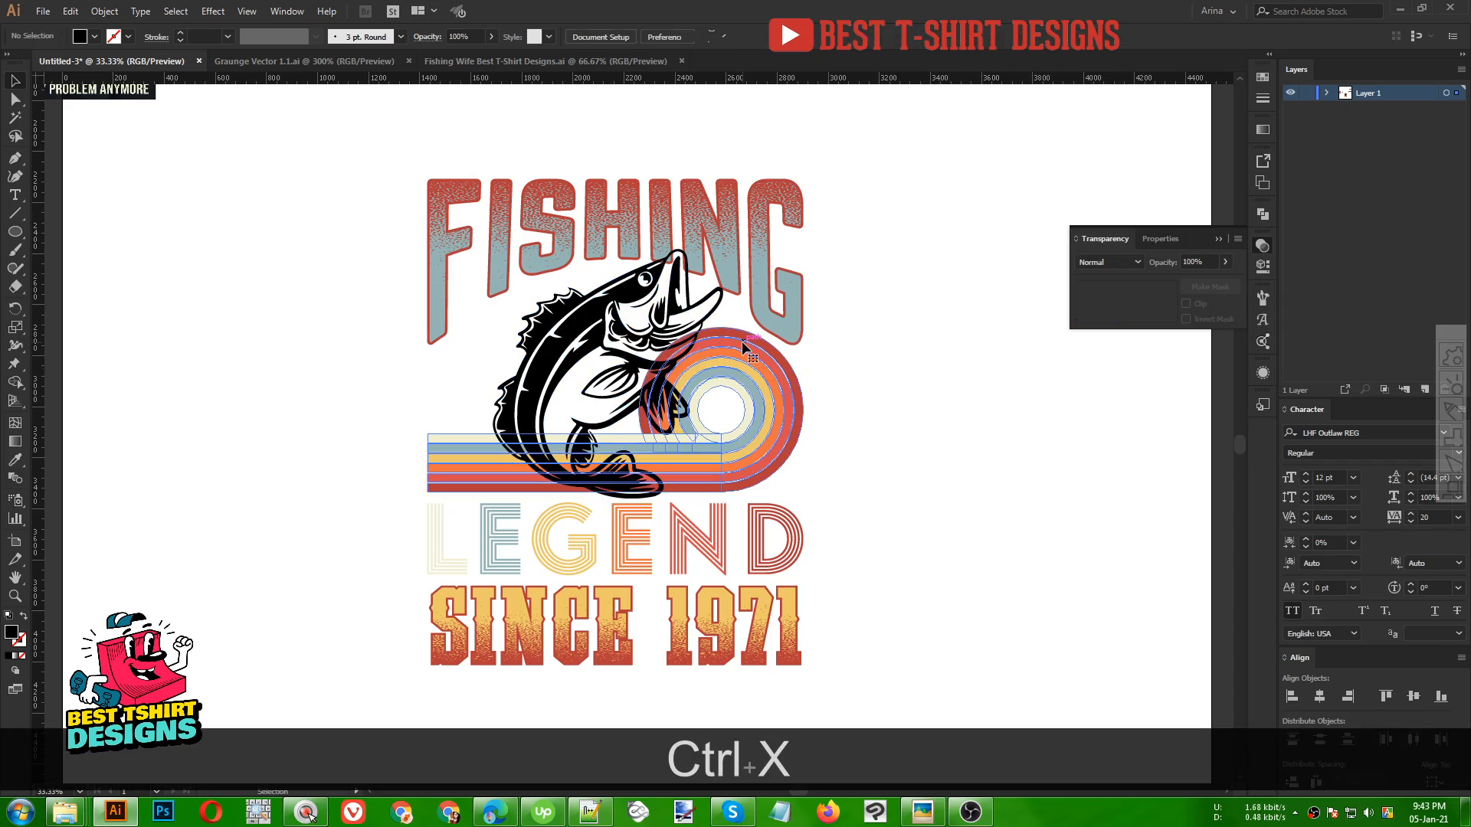
pyautogui.click(1155, 304)
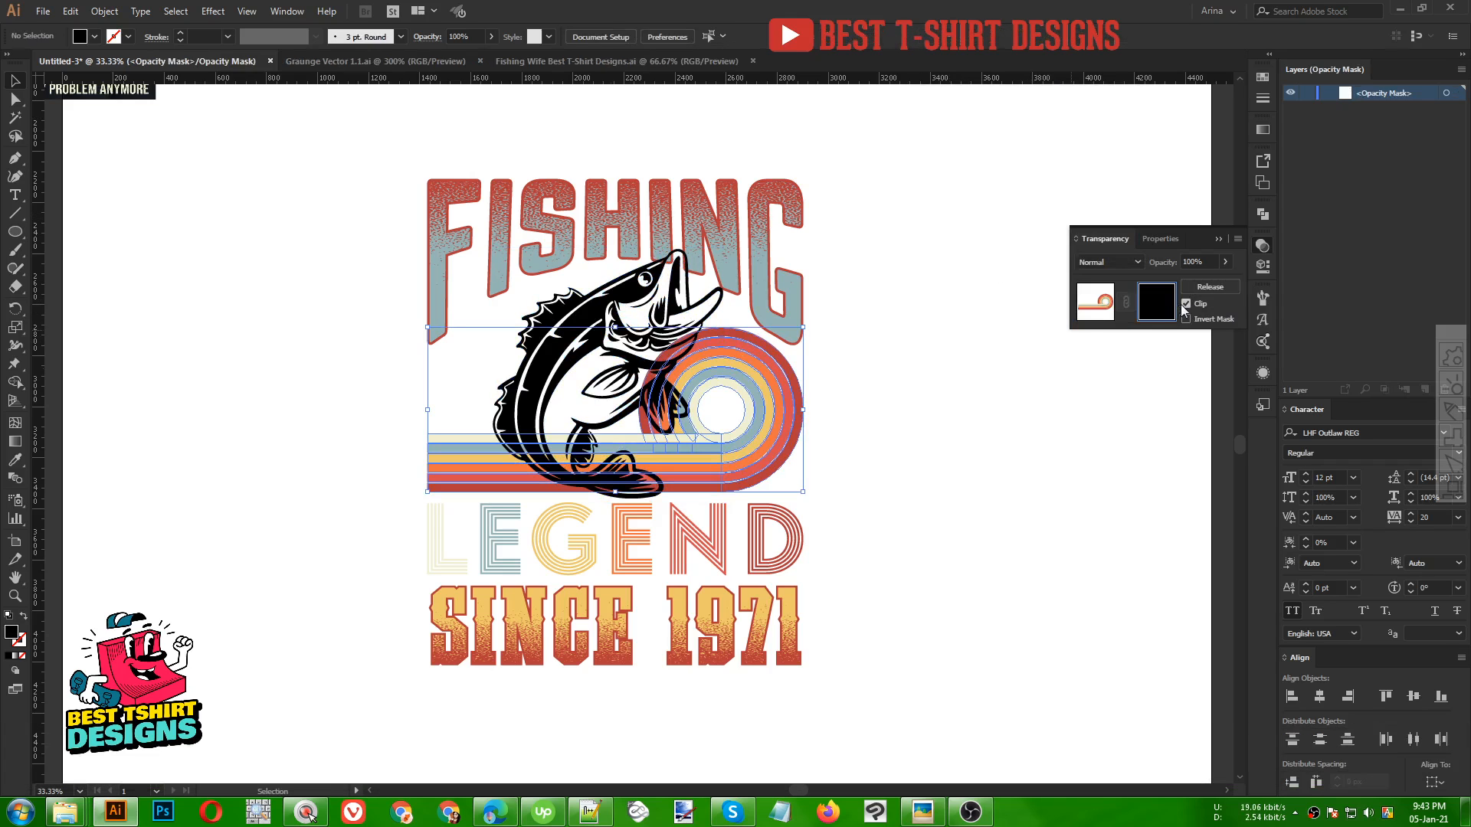
pyautogui.hotkey('ctrl', 'f')
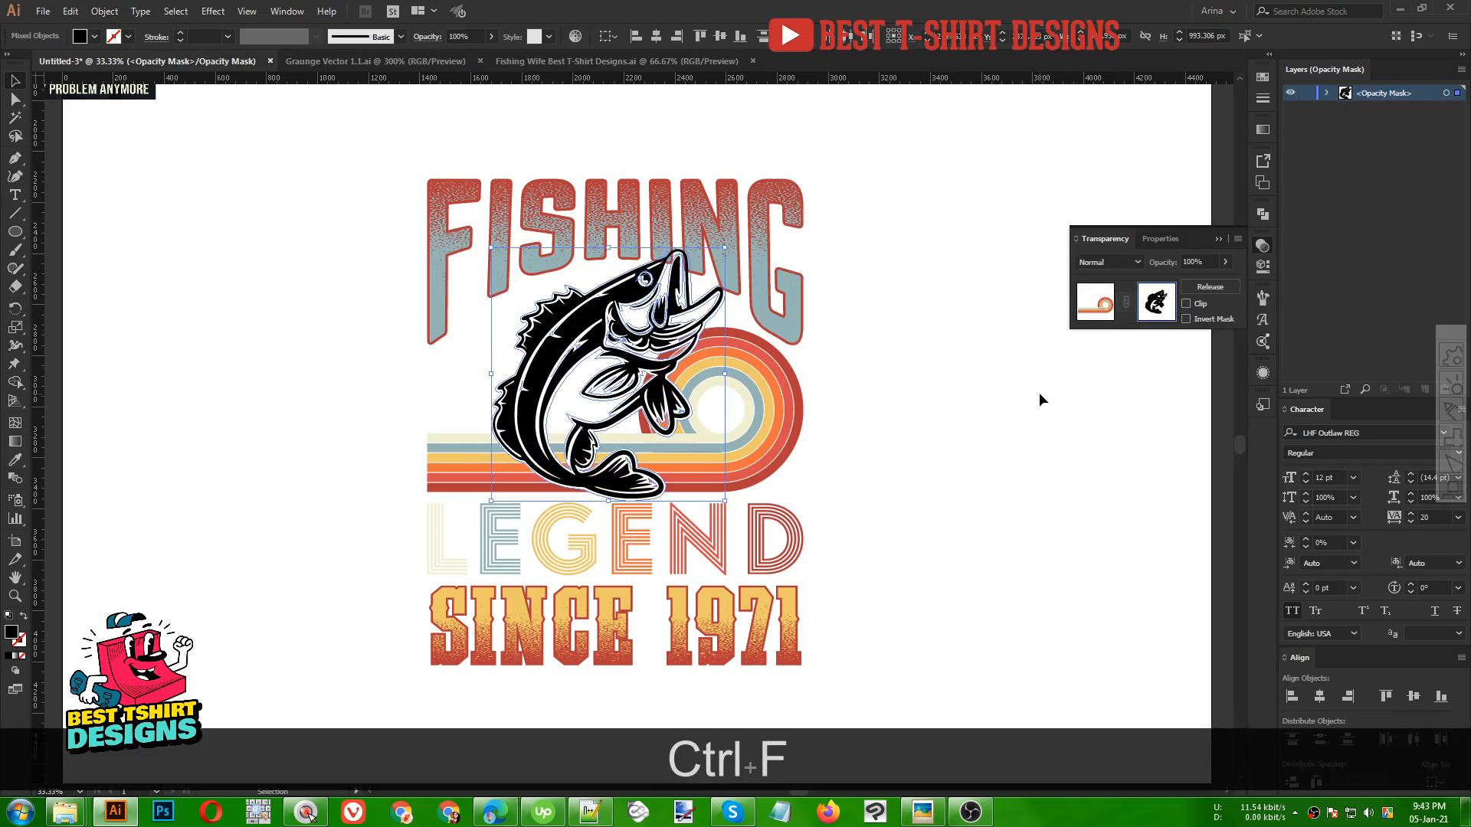
# Unite the pasted outline in Pathfinder and fill it black within the mask
pyautogui.click(1262, 218)
pyautogui.click(1087, 246)
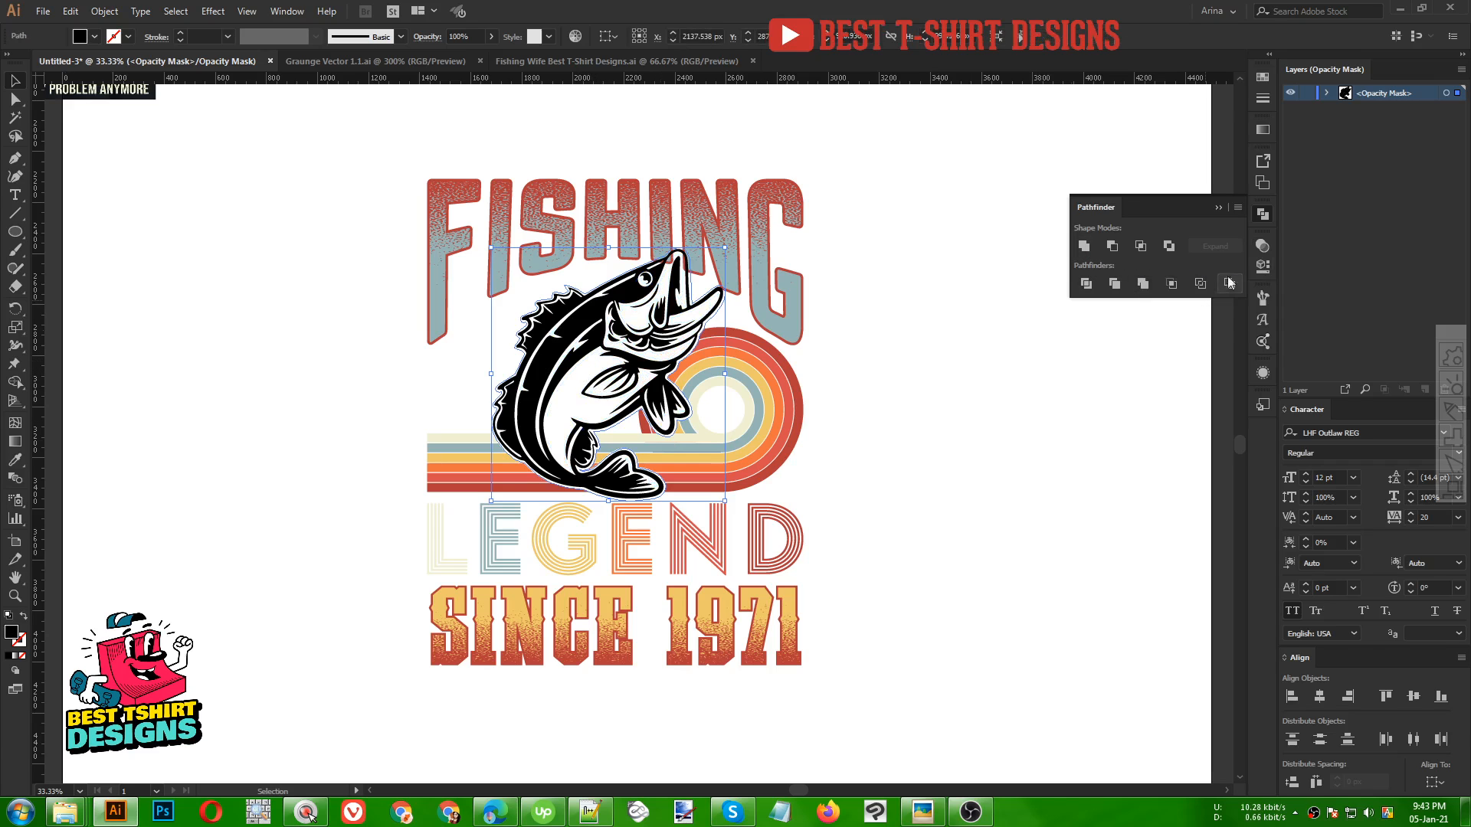
pyautogui.click(1263, 250)
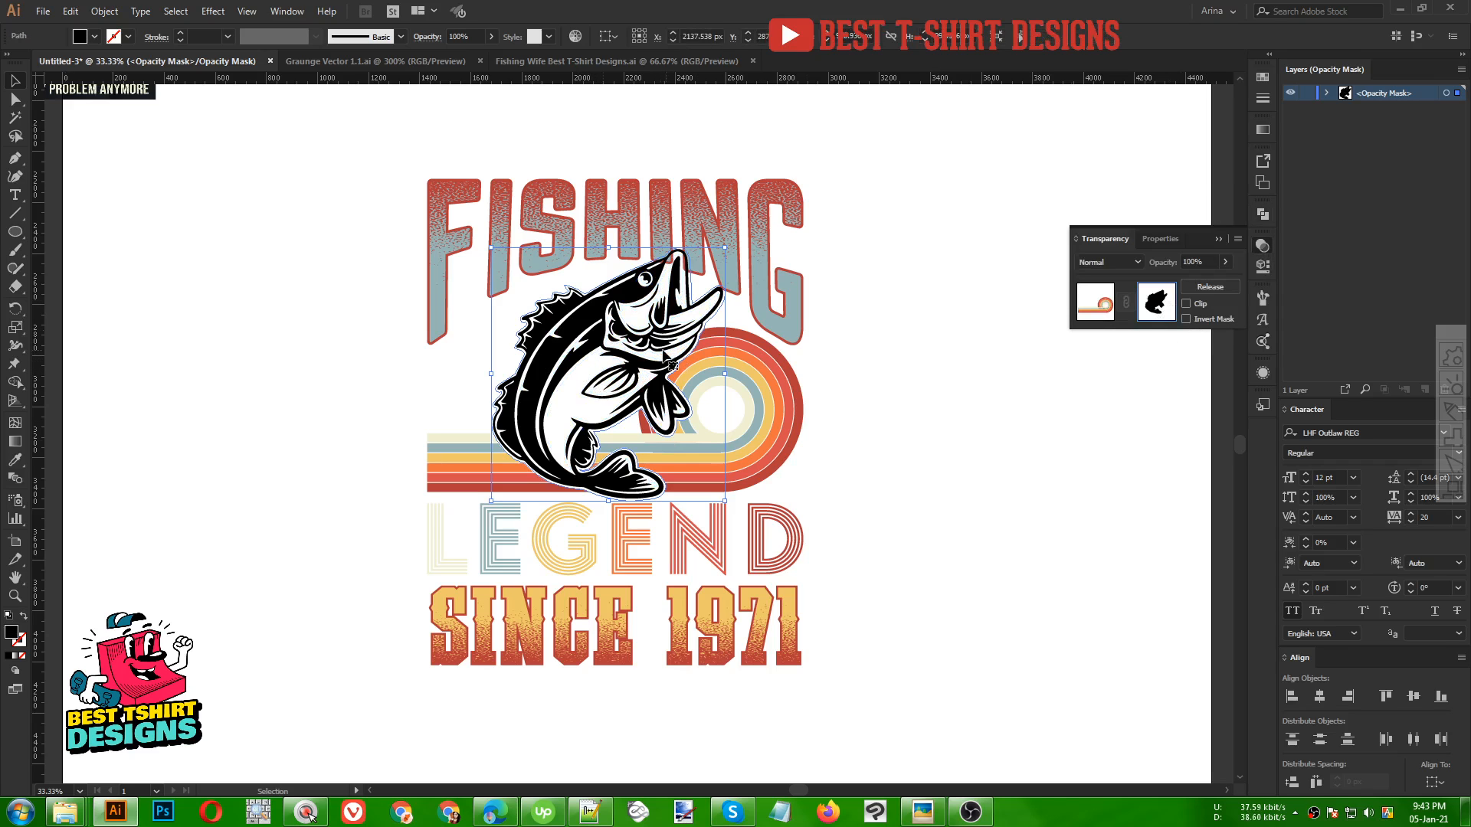
pyautogui.click(76, 38)
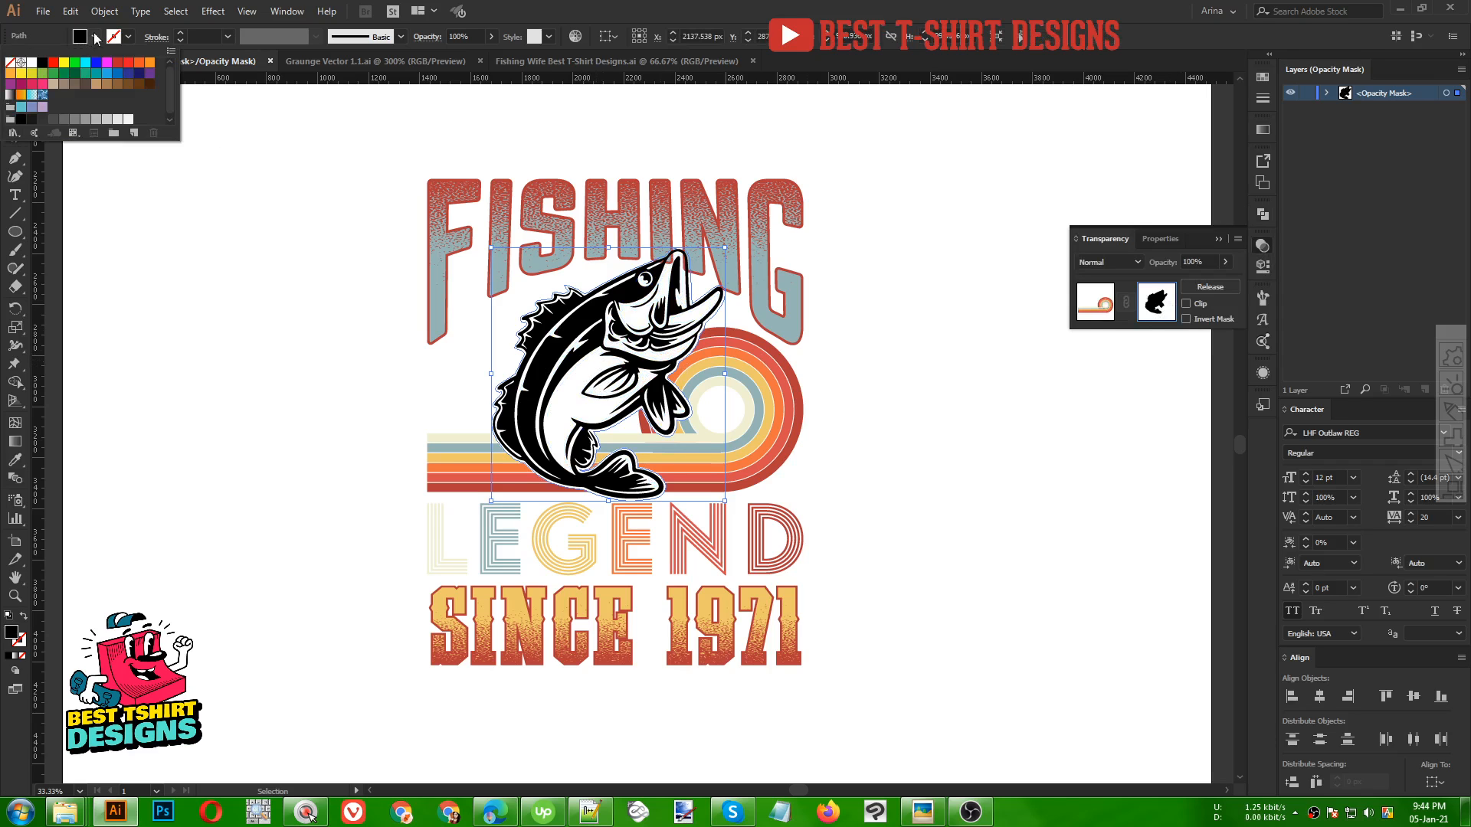
pyautogui.click(42, 63)
pyautogui.click(278, 334)
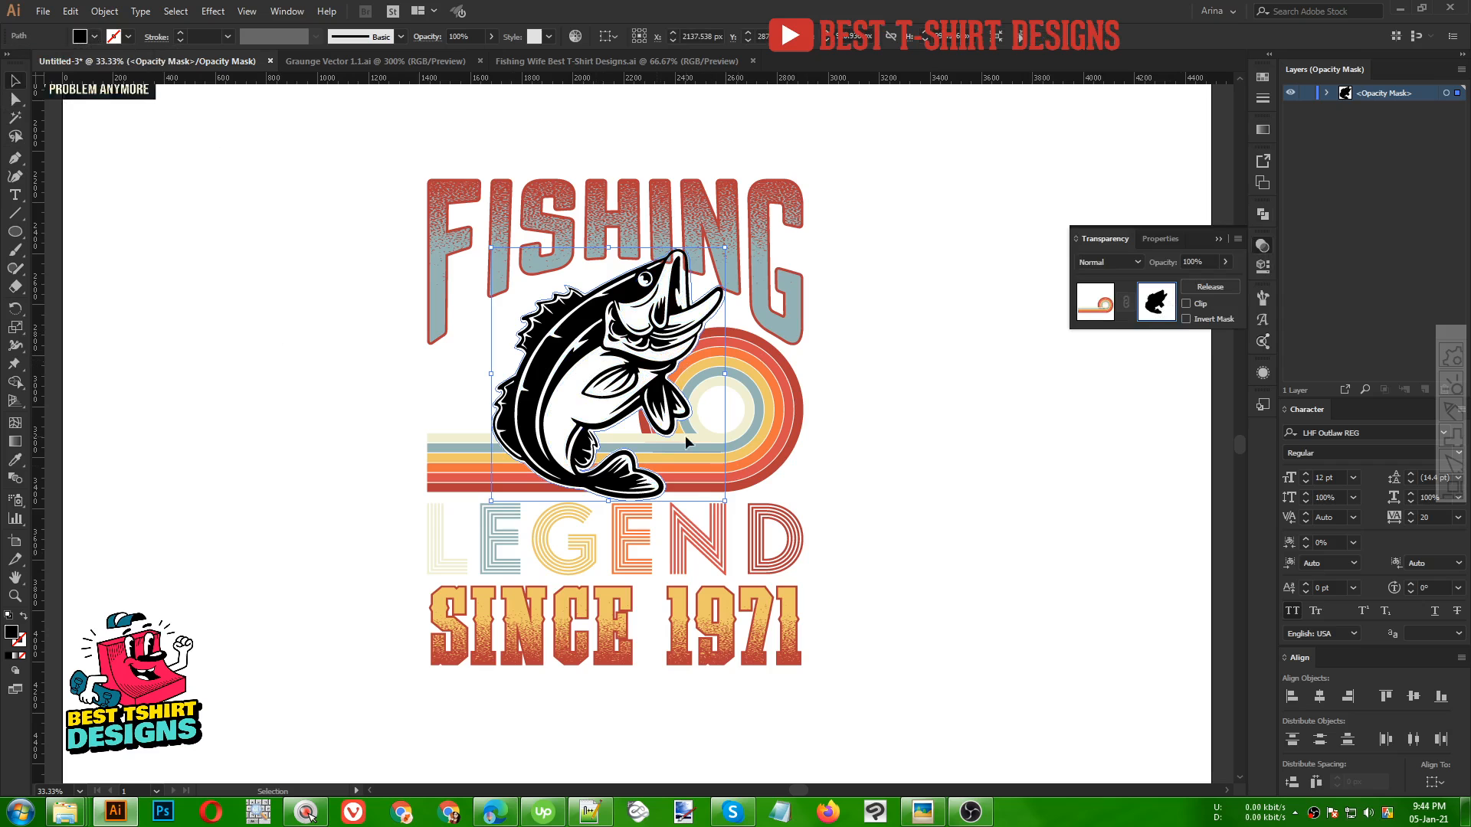
# Copy the united fish outline from the stripes' mask and leave mask editing
pyautogui.scroll(1, 654, 341)
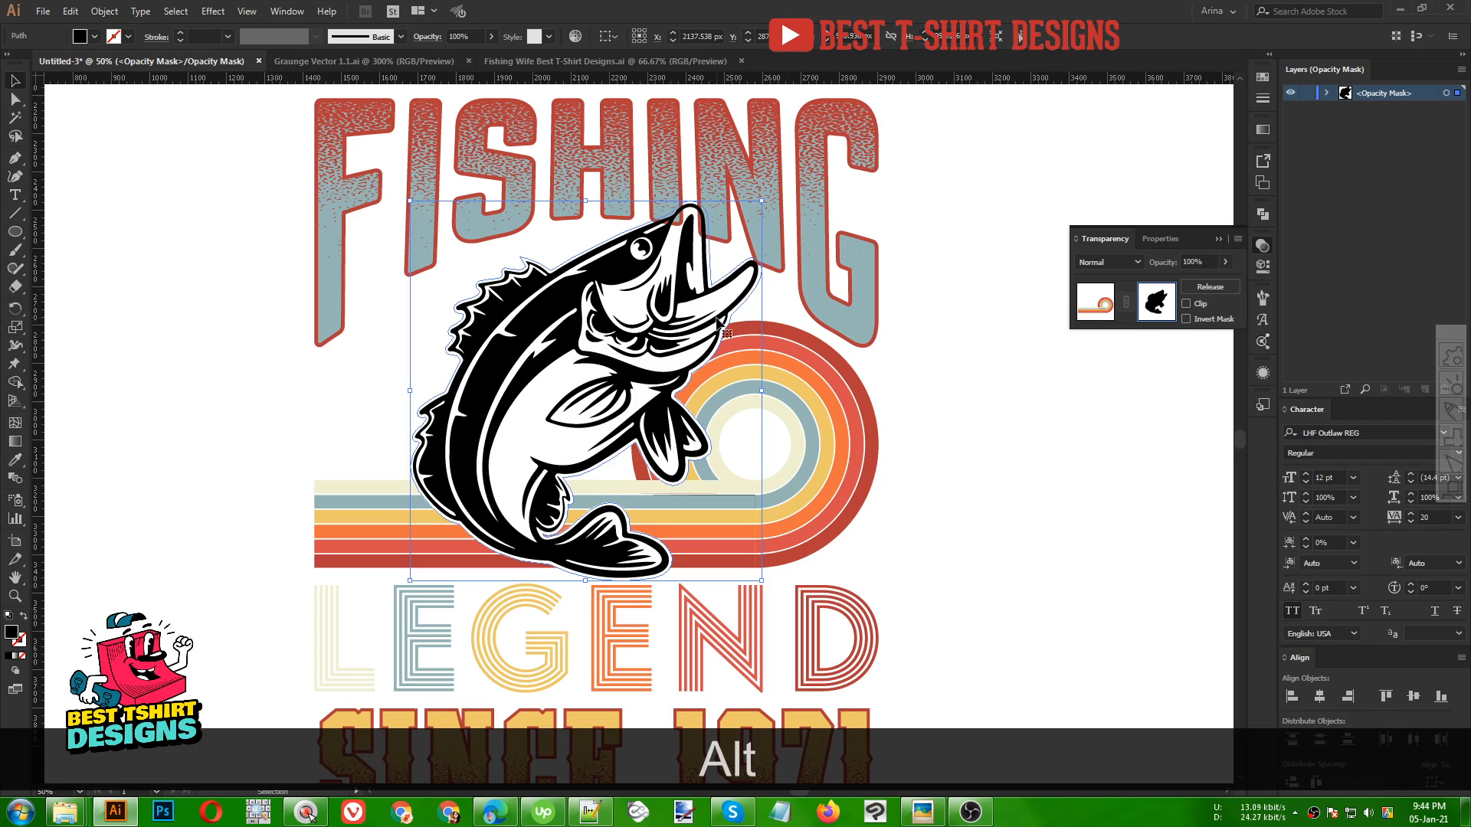
pyautogui.scroll(-1, 598, 211)
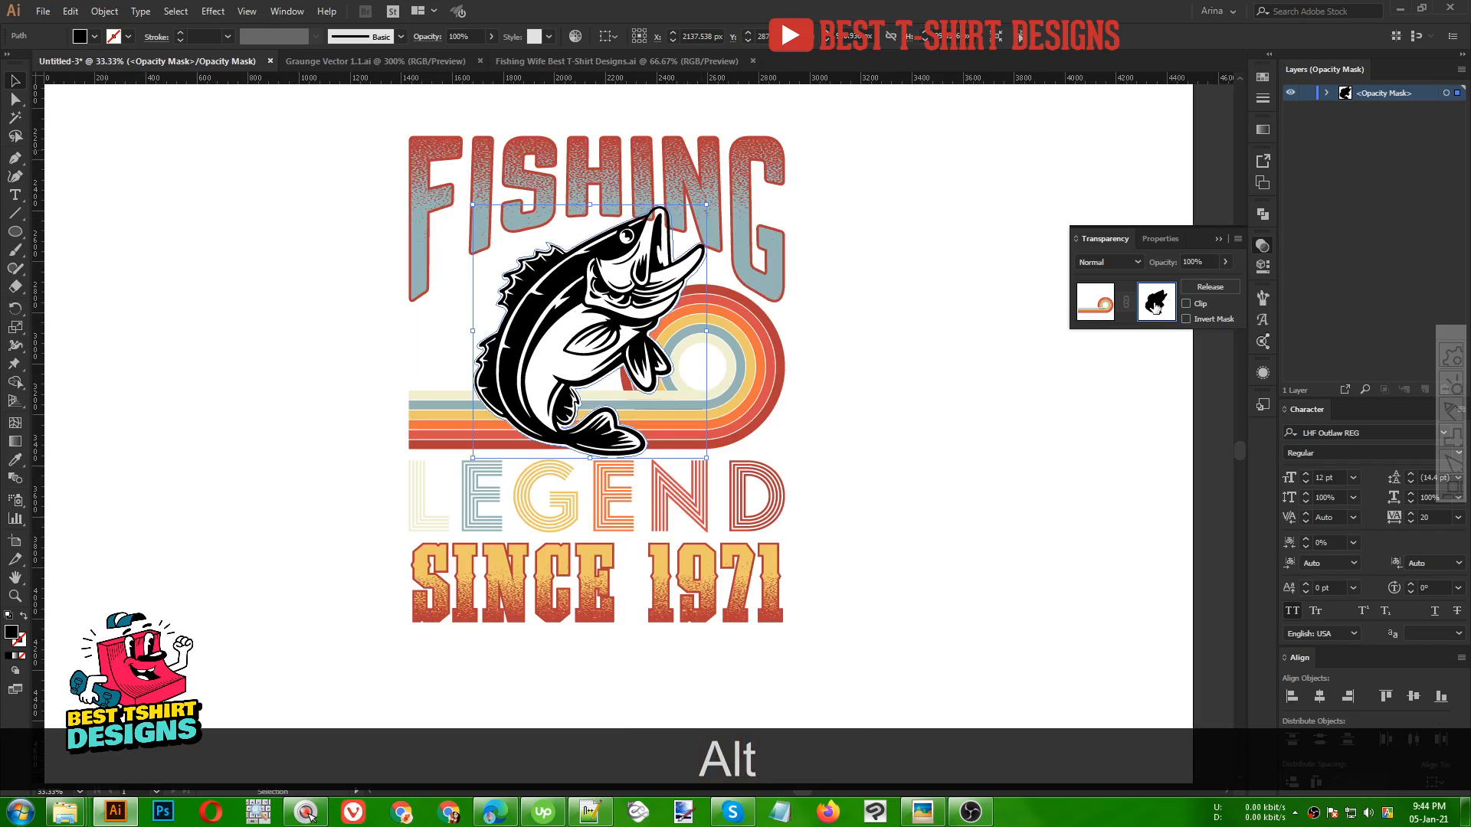
pyautogui.click(82, 37)
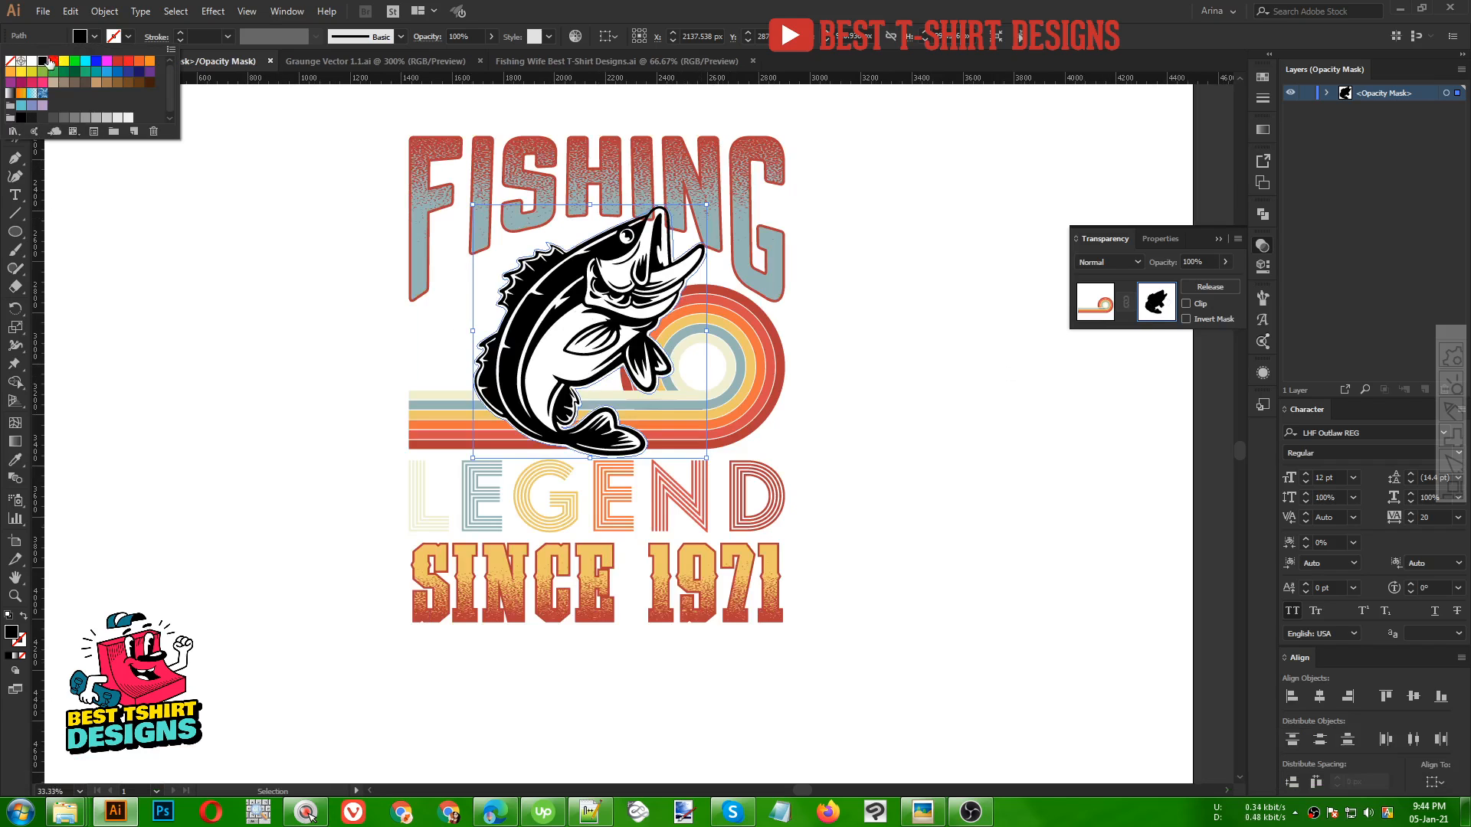
pyautogui.click(257, 274)
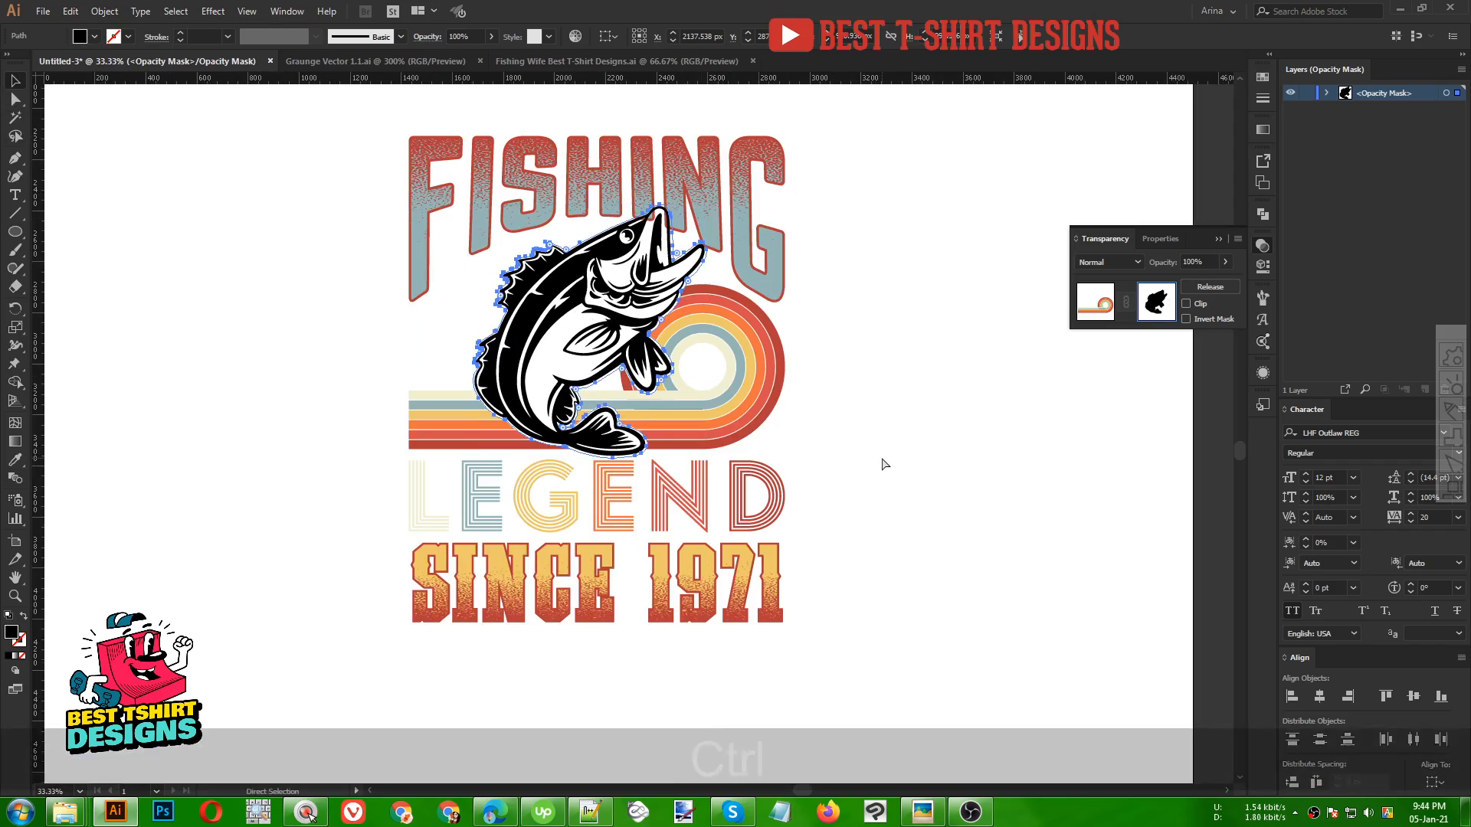
pyautogui.hotkey('ctrl', 'c')
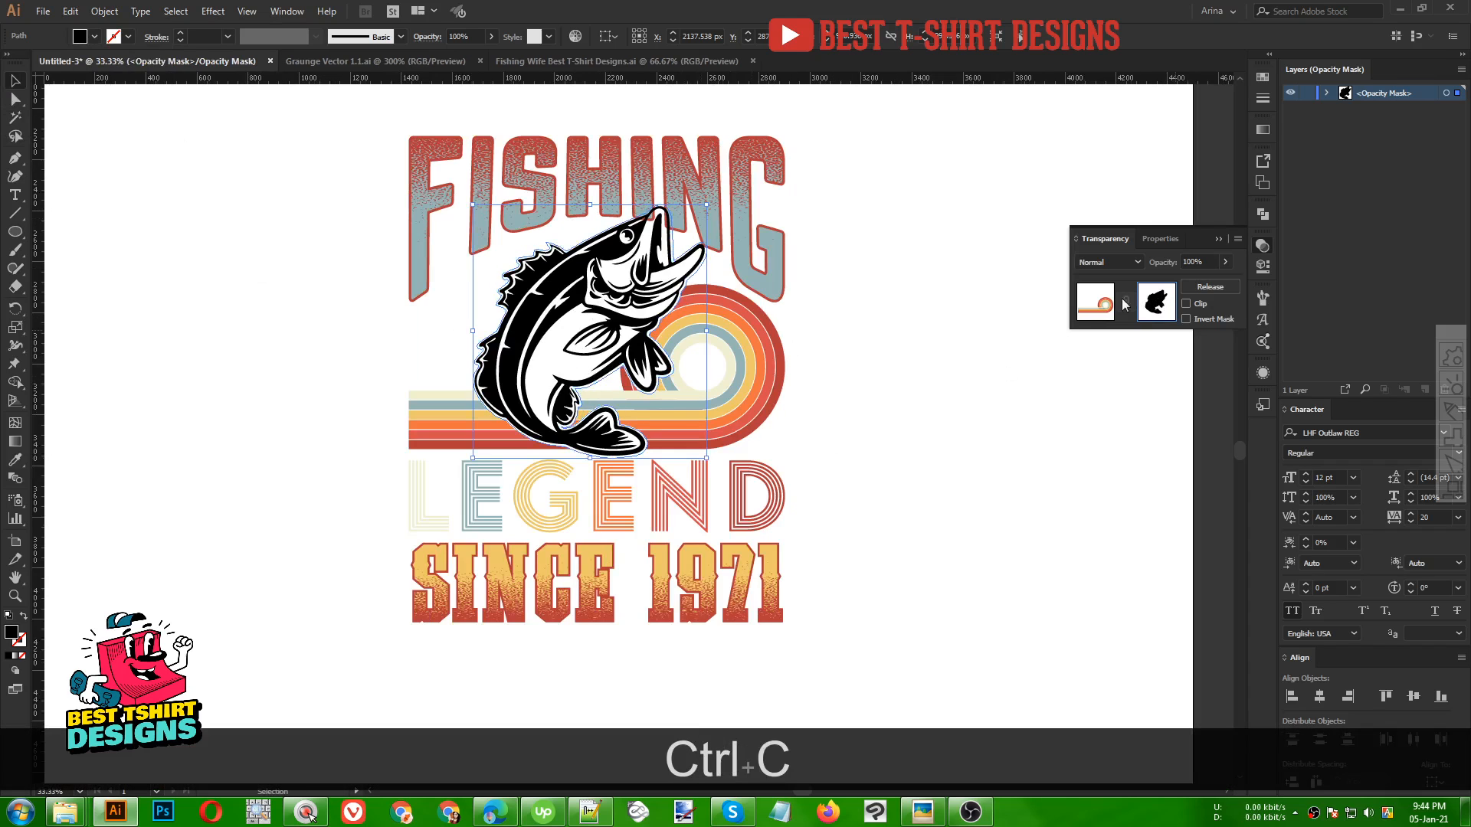
pyautogui.click(1102, 304)
pyautogui.click(908, 388)
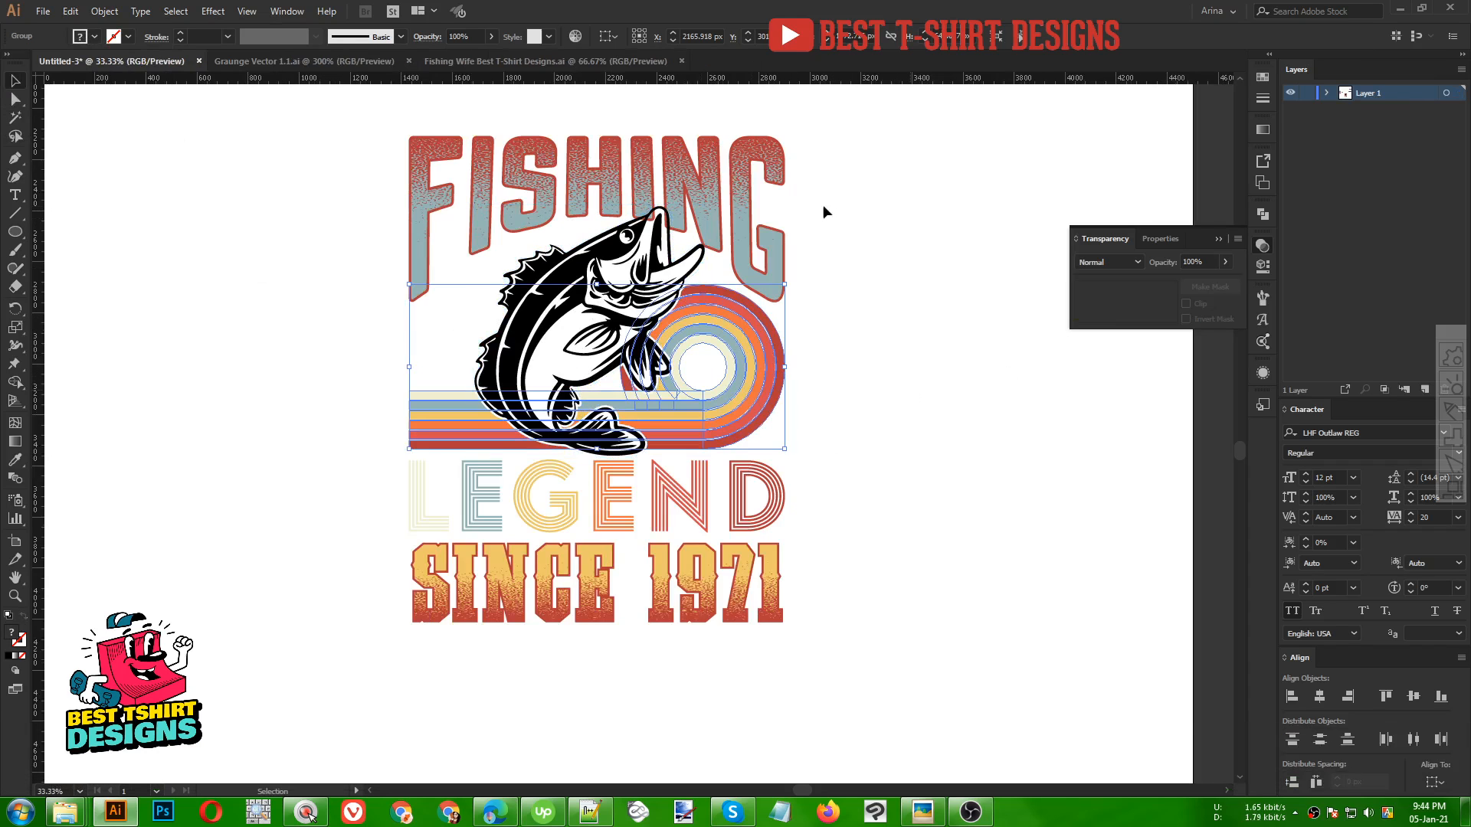
# Make an opacity mask on the FISHING lettering and paste the fish outline into it
pyautogui.click(731, 193)
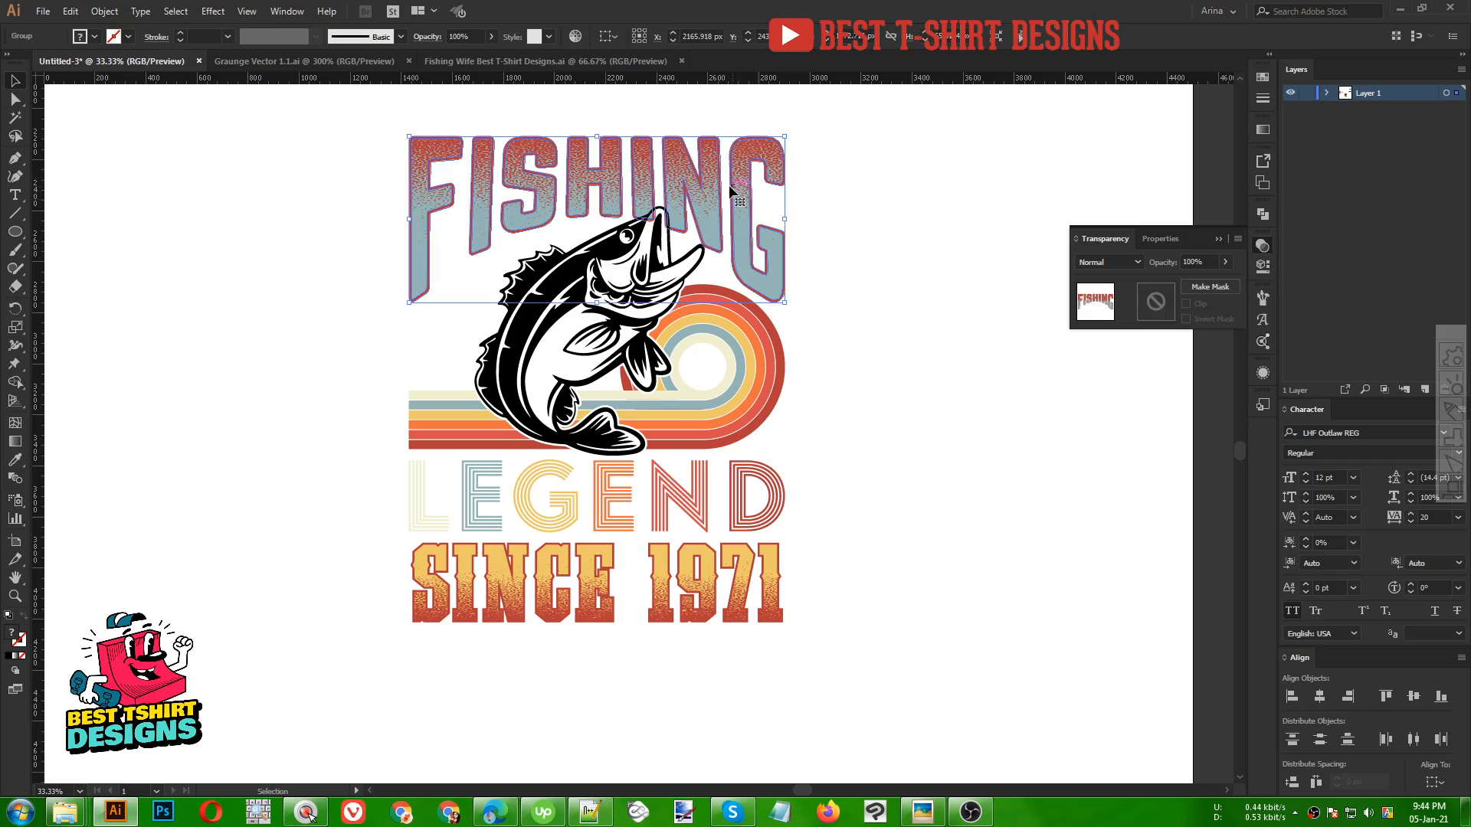
pyautogui.click(1151, 307)
pyautogui.click(1186, 304)
pyautogui.hotkey('ctrl', 'f')
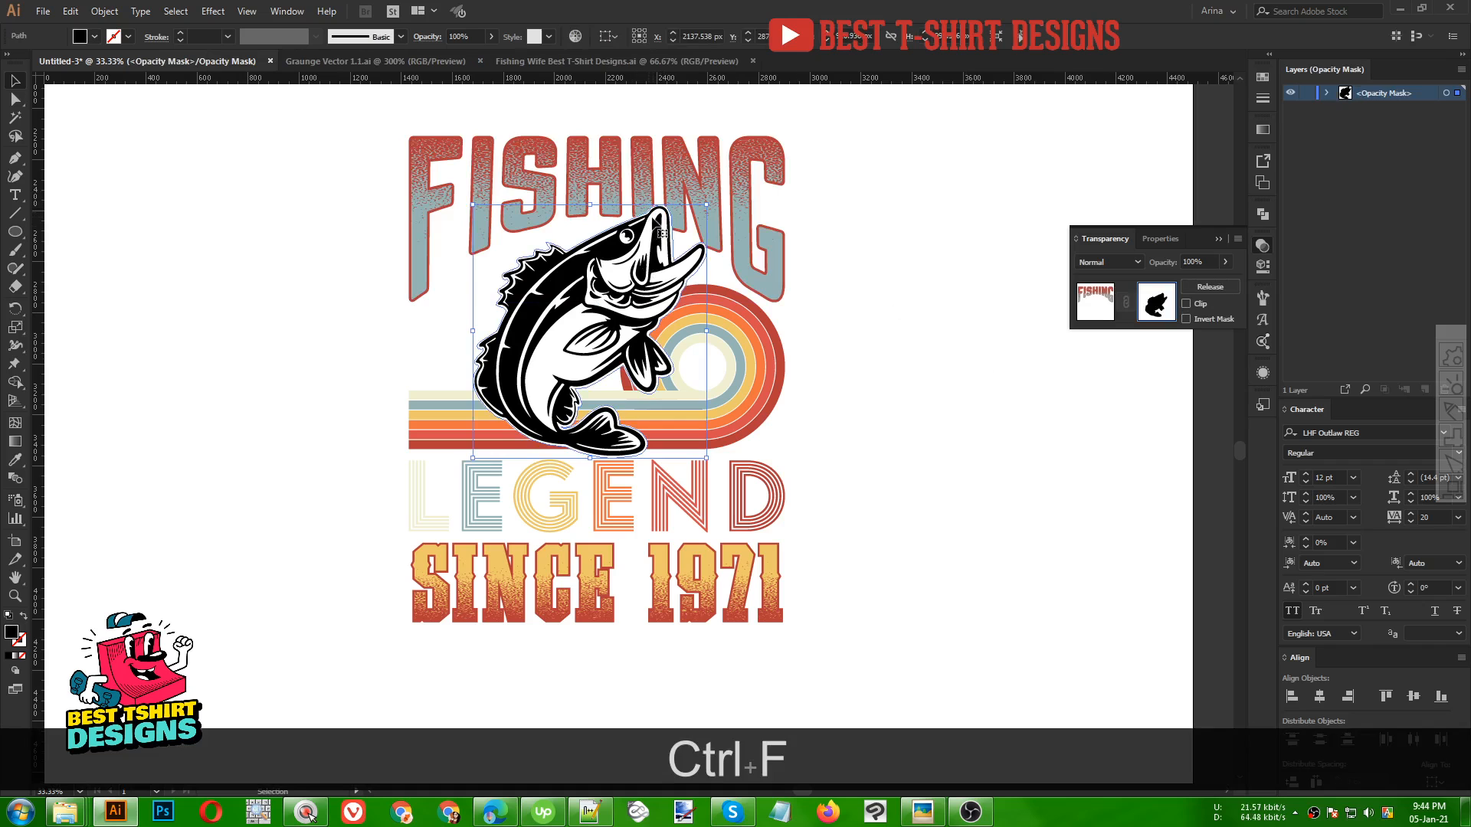
pyautogui.click(1104, 301)
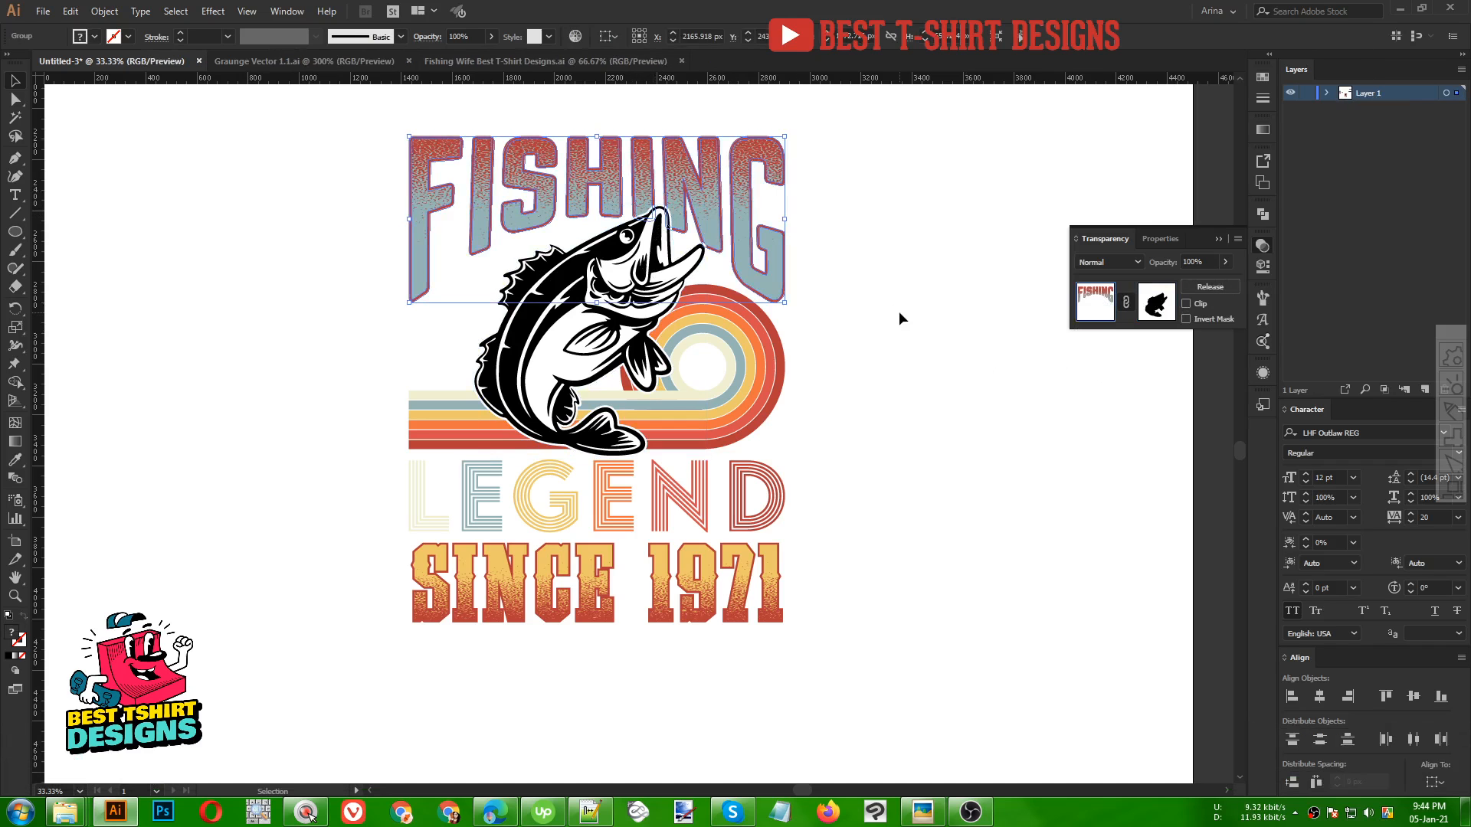
pyautogui.click(898, 311)
# Paste a copy of the fish behind it and unite the copy into a solid silhouette
pyautogui.click(636, 337)
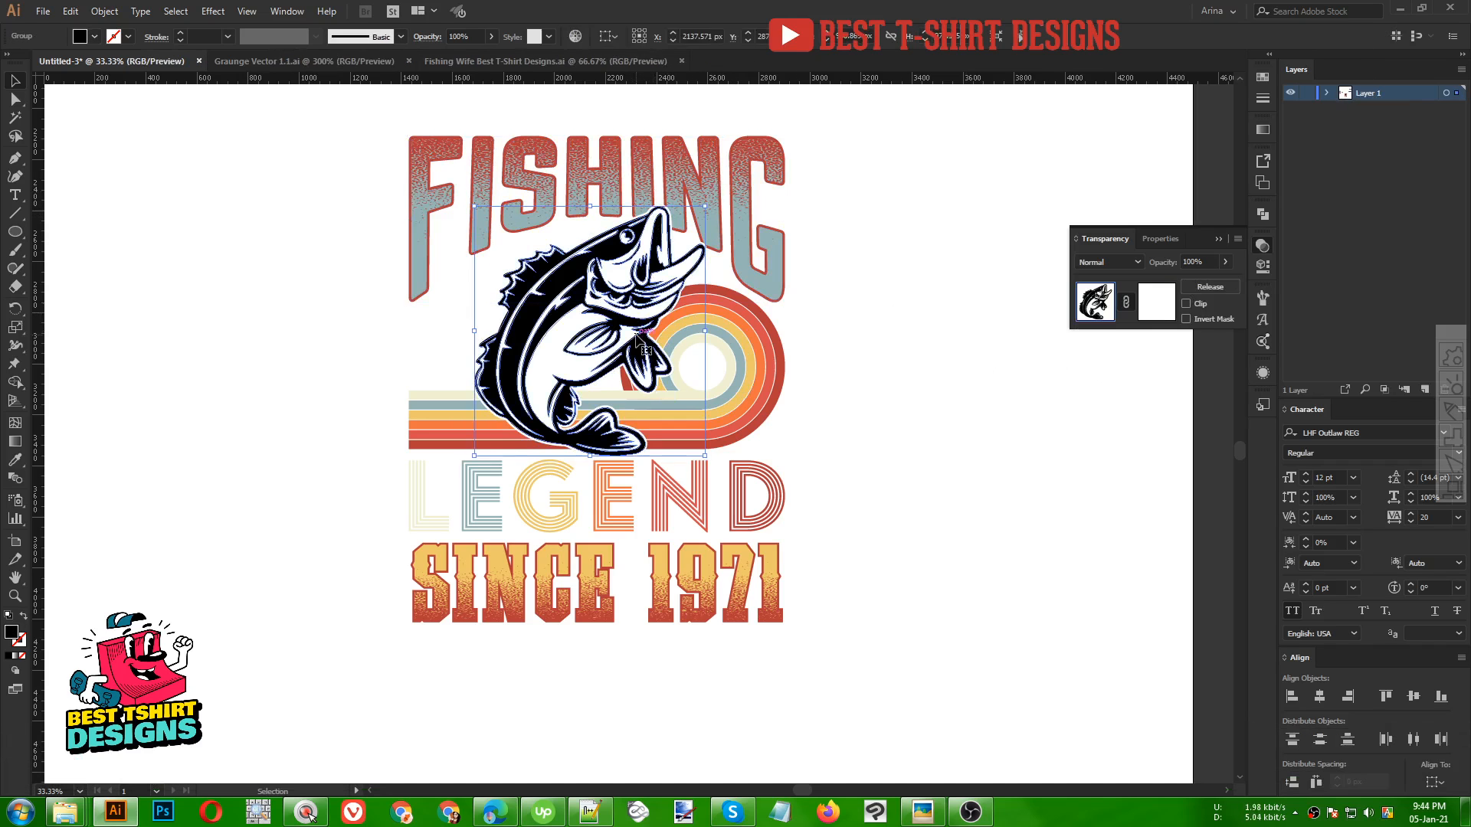
pyautogui.hotkey('ctrl', 'c')
pyautogui.hotkey('ctrl', 'b')
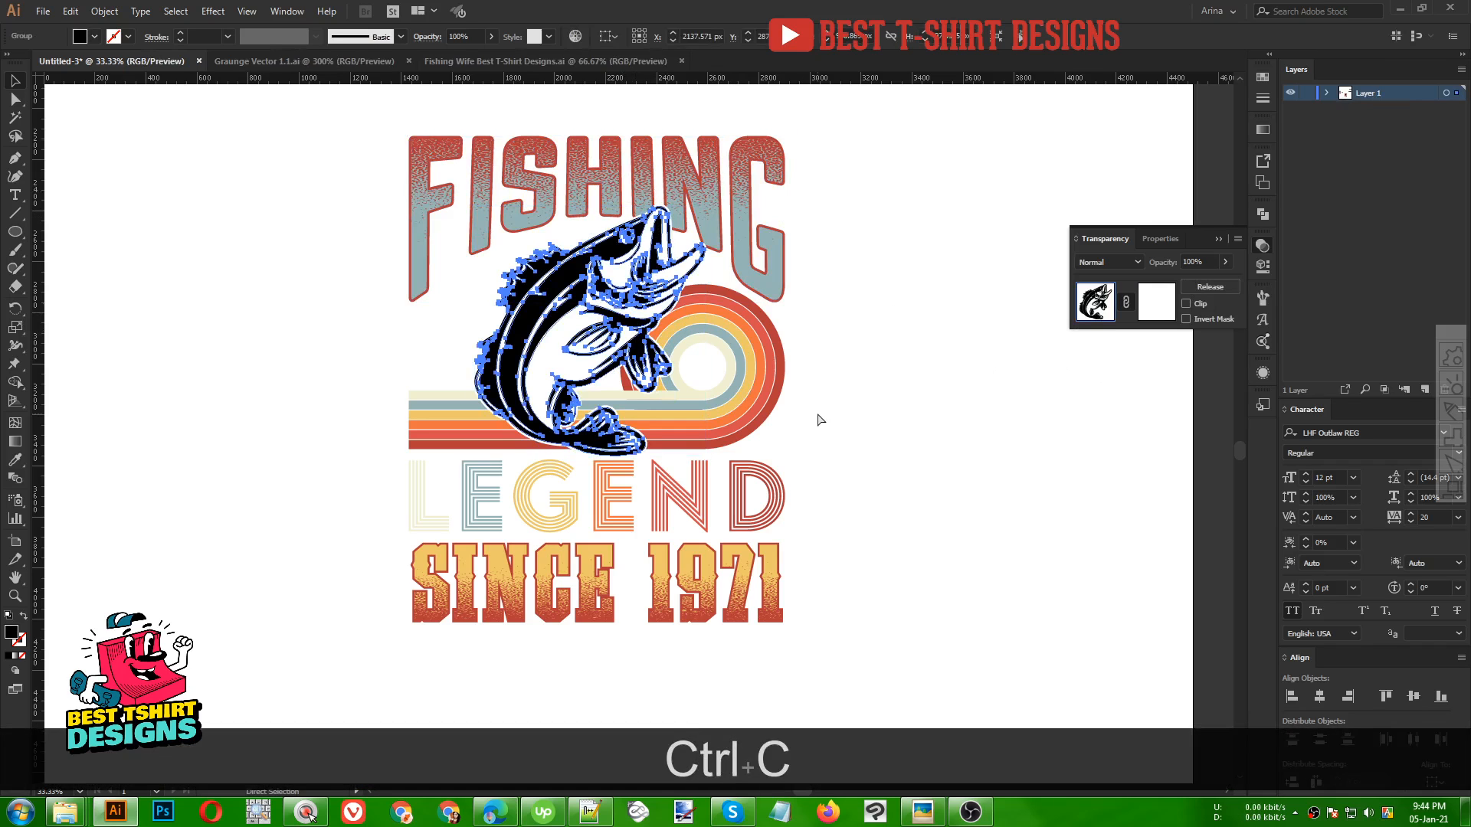
pyautogui.click(1263, 216)
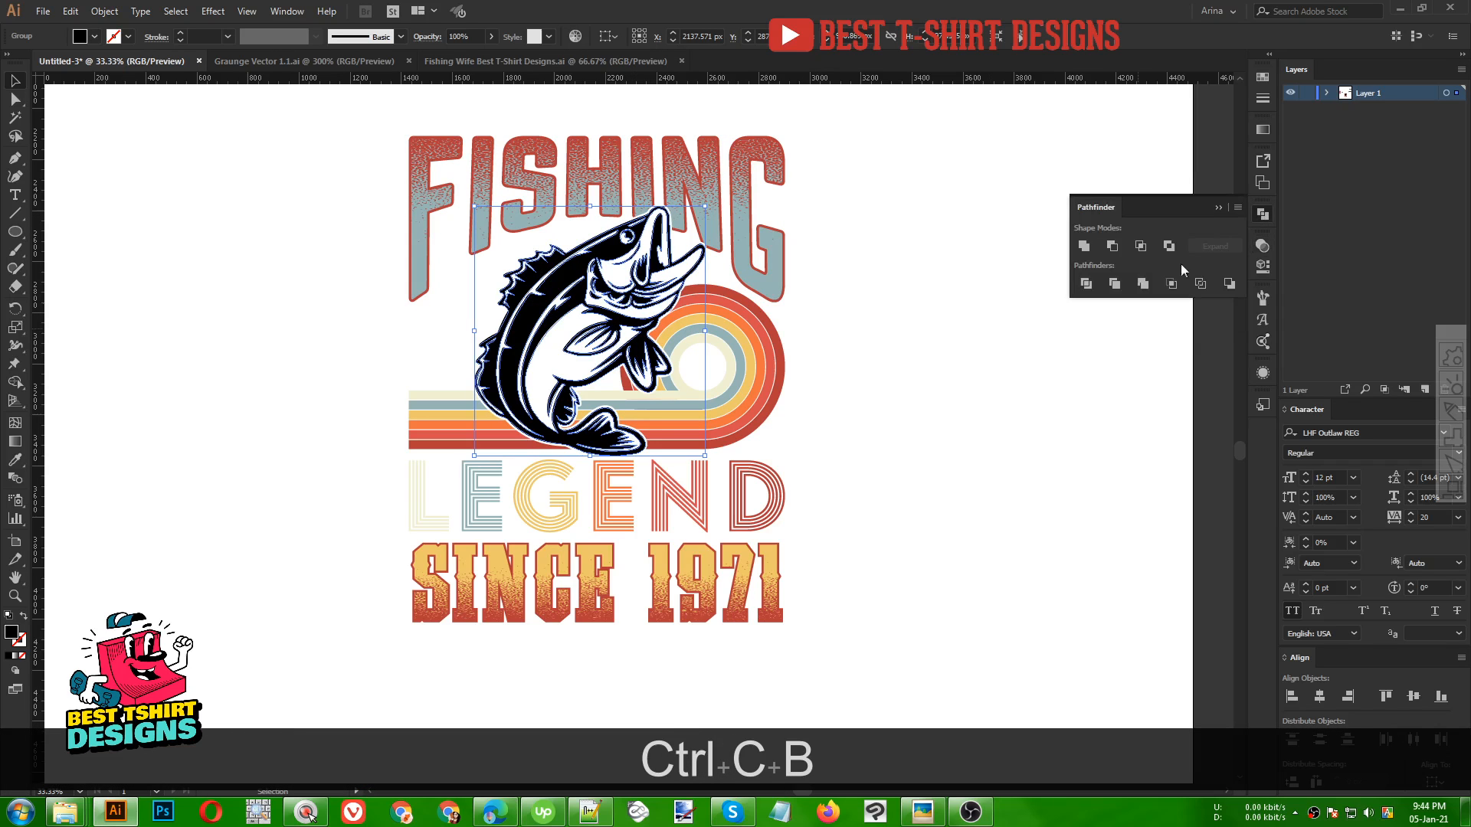
pyautogui.click(1083, 245)
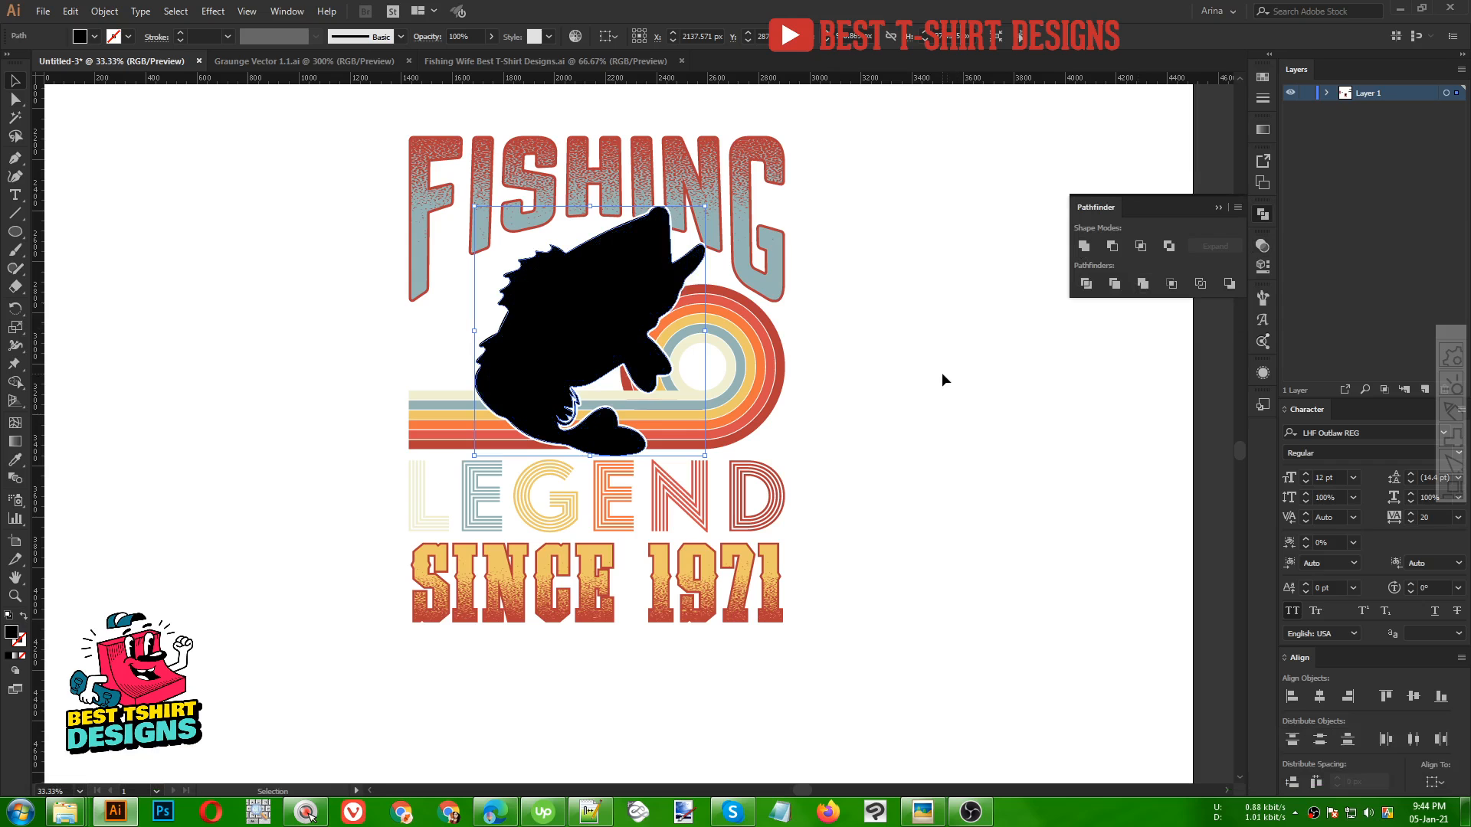
# Colour the fish silhouette with the yellow stripe colour using the Eyedropper
pyautogui.press('i')
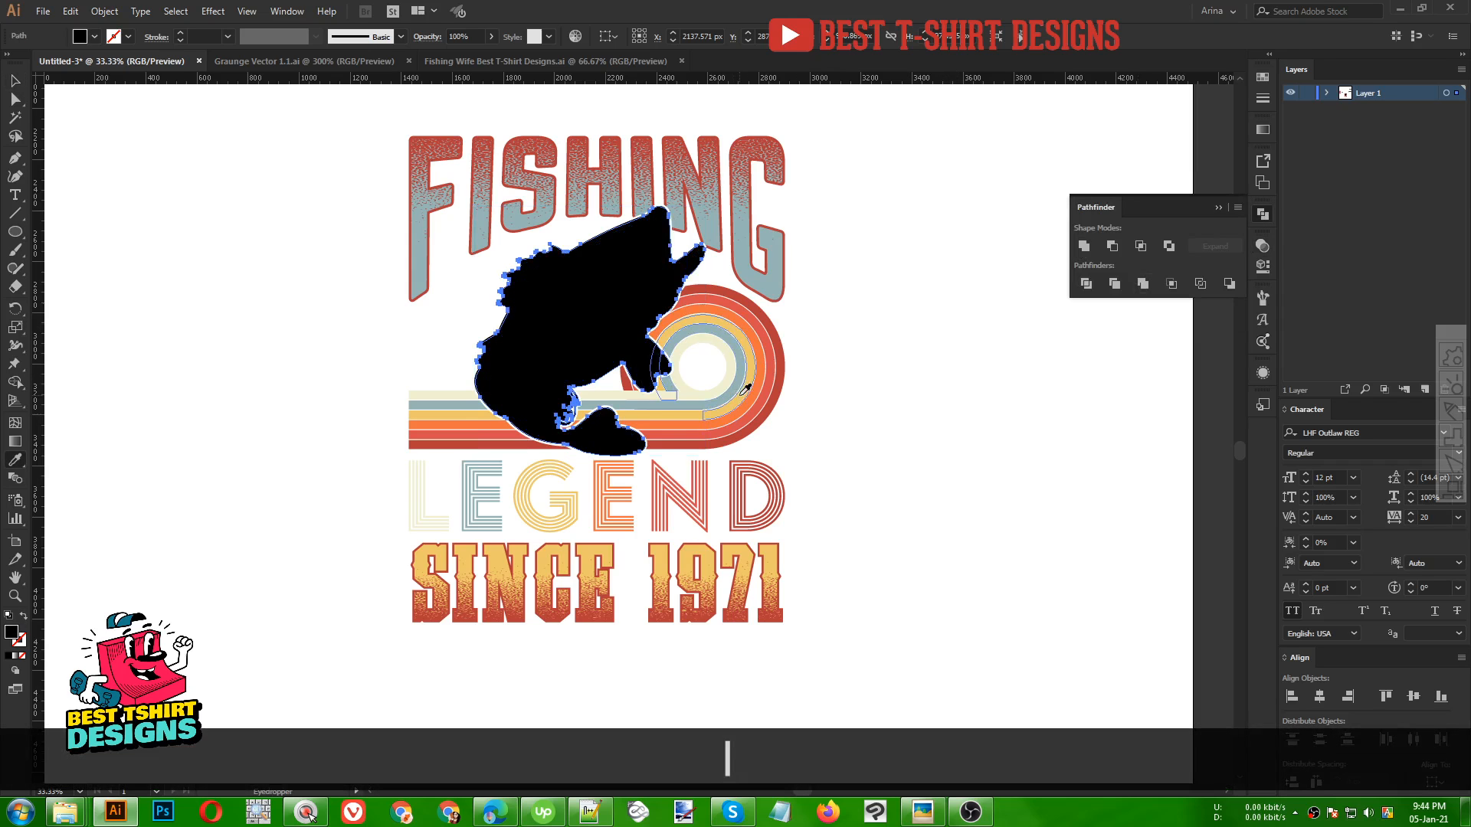
pyautogui.click(749, 384)
pyautogui.press('v')
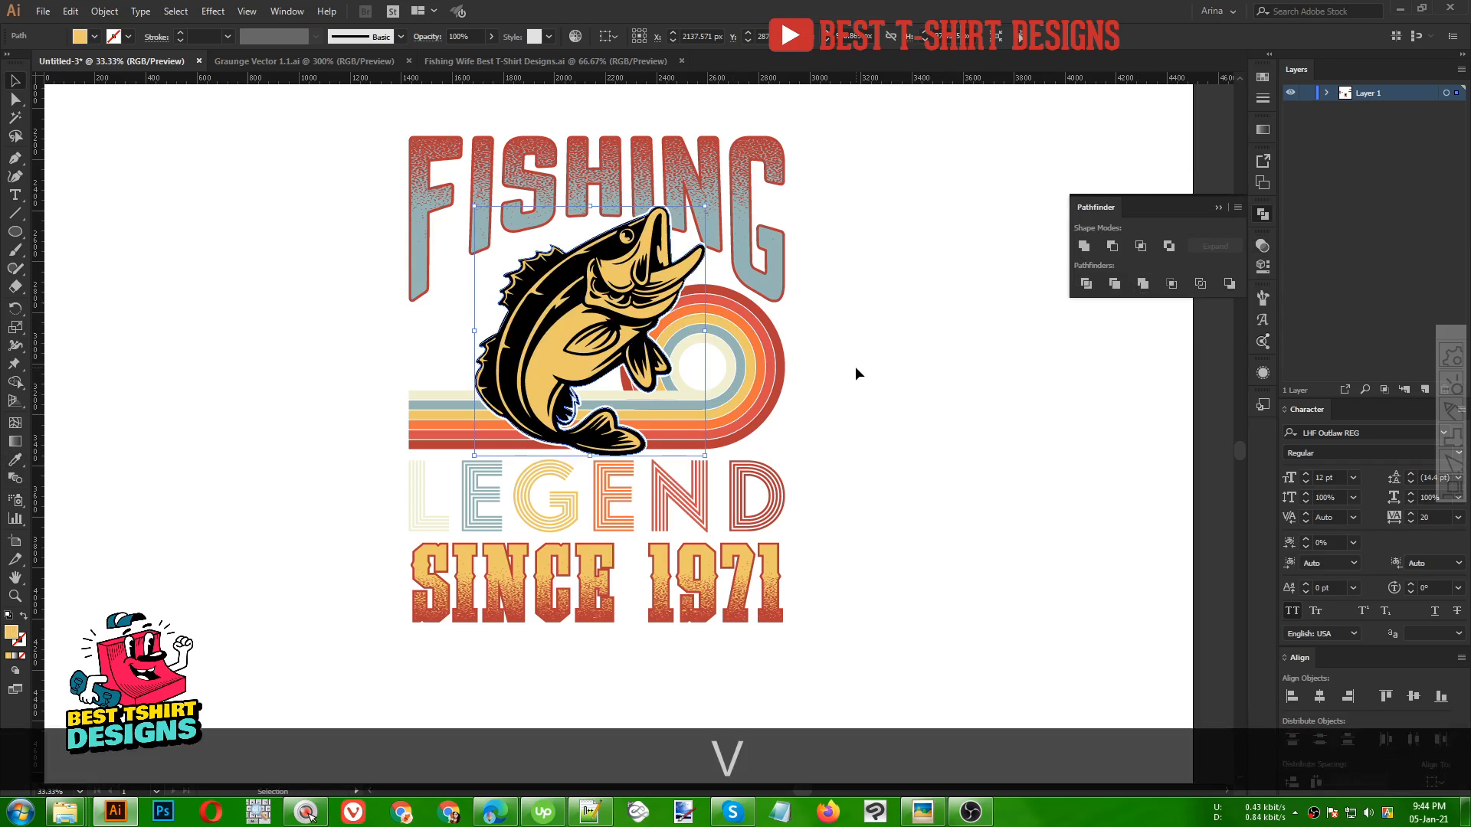
pyautogui.click(855, 367)
# Draw a rectangle covering the whole design and paste it behind the artwork
pyautogui.scroll(-1, 855, 366)
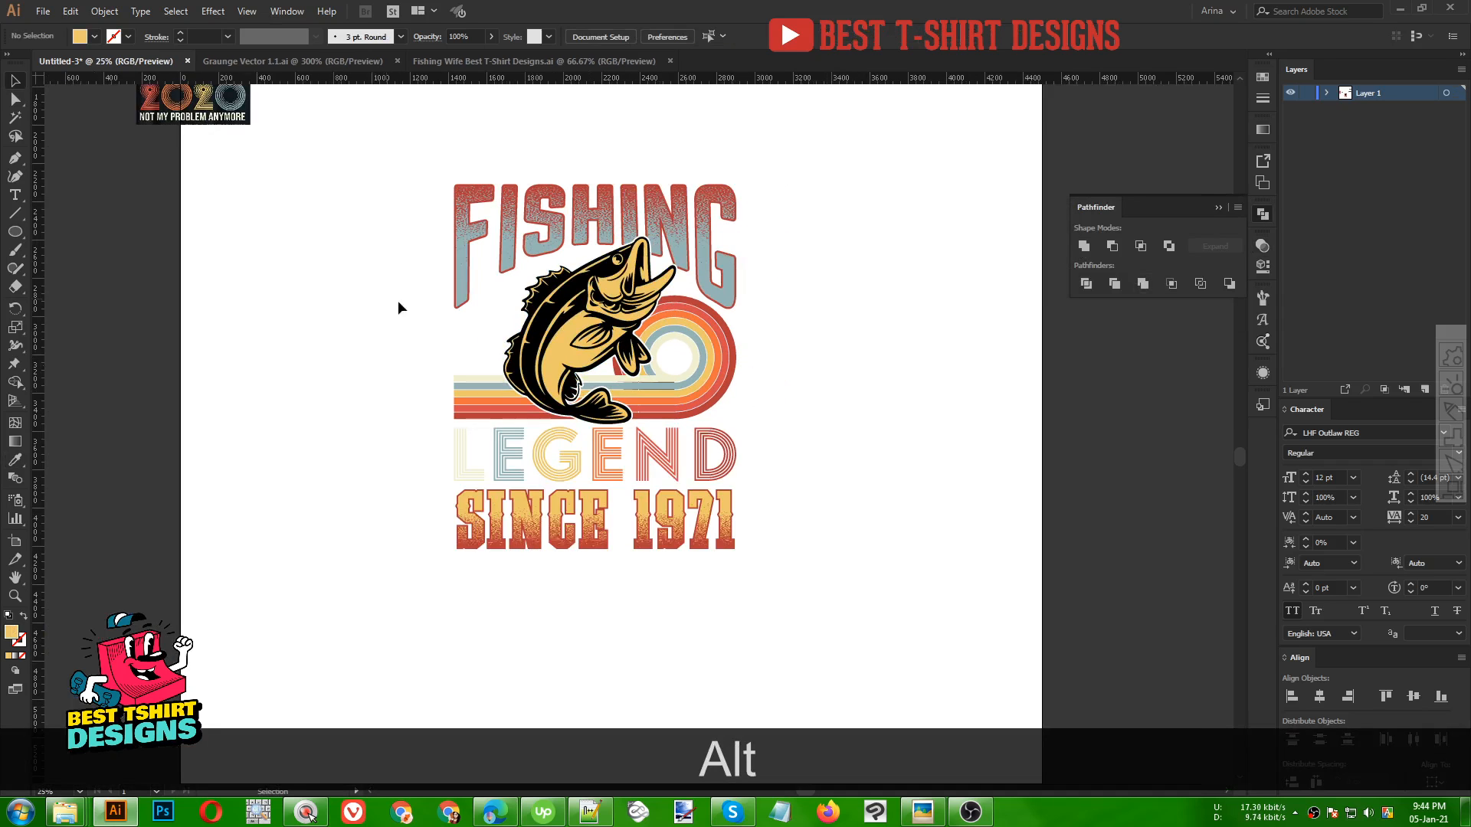
pyautogui.moveTo(15, 231); pyautogui.dragTo(65, 230)
pyautogui.moveTo(422, 157); pyautogui.dragTo(781, 590)
pyautogui.hotkey('ctrl', 'x')
pyautogui.hotkey('ctrl', 'b')
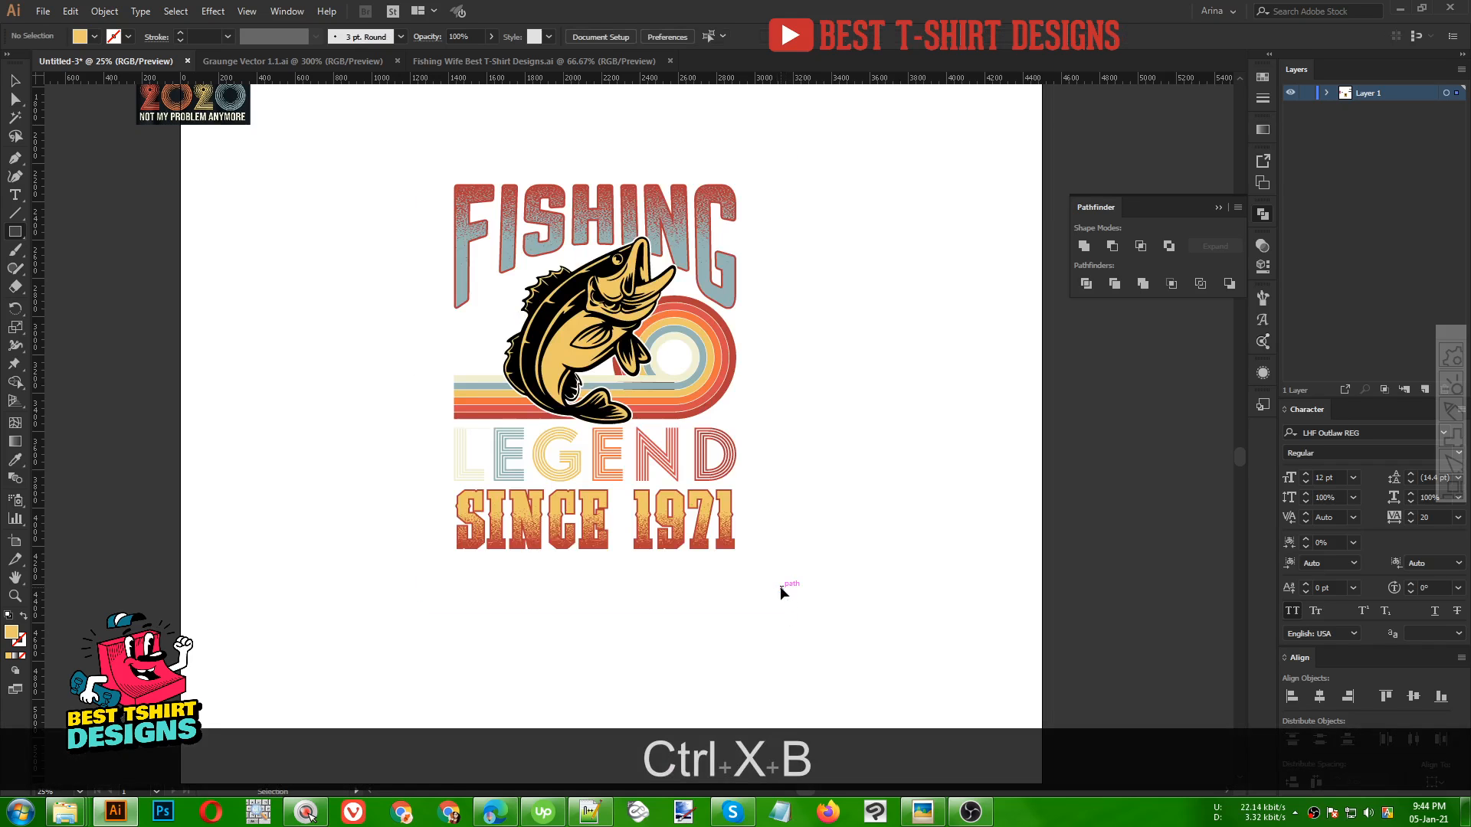
# Fill the background rectangle with black
pyautogui.press('v')
pyautogui.press('alt')
pyautogui.scroll(1, 600, 270)
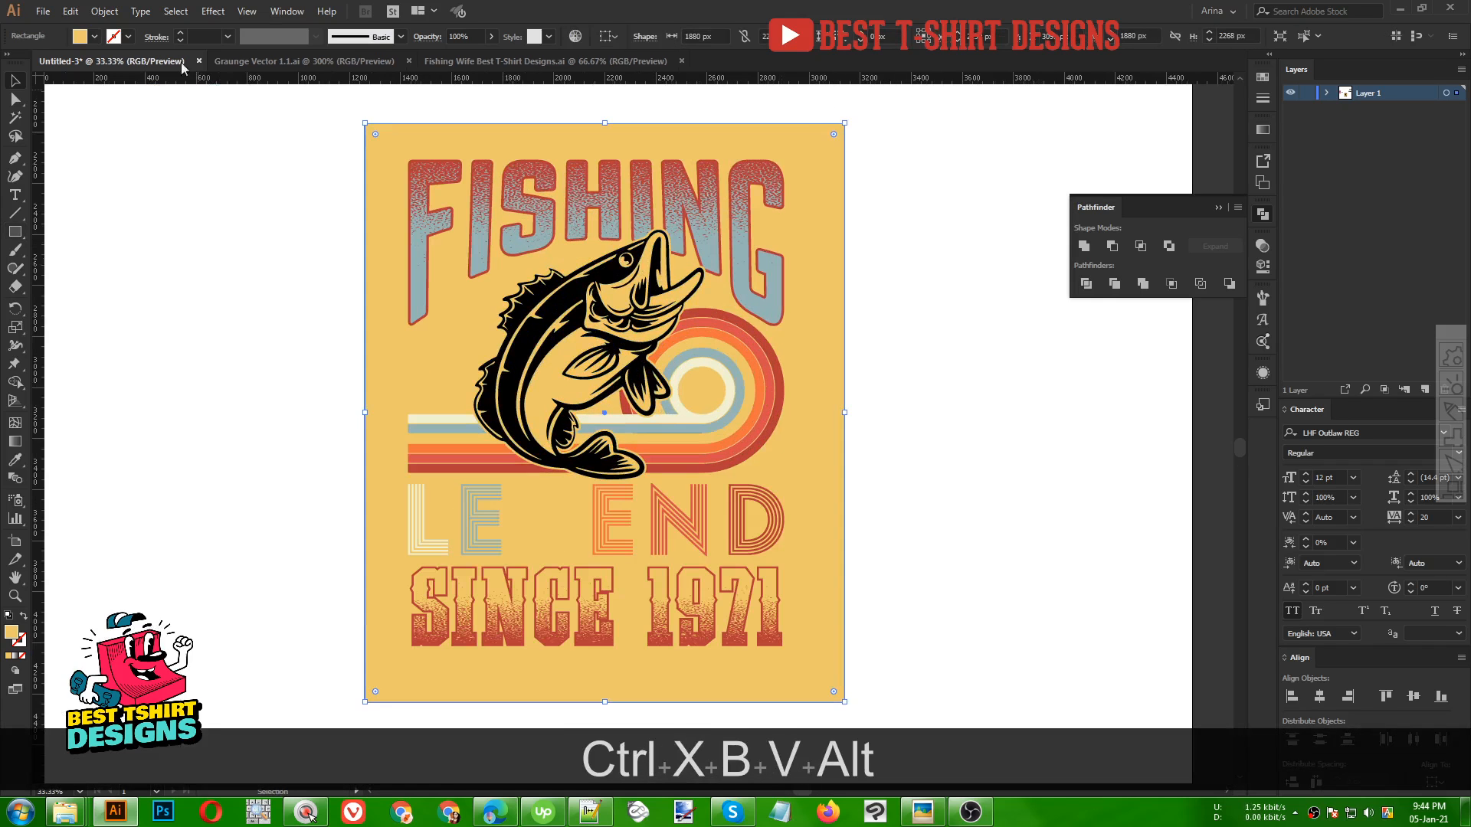
pyautogui.click(83, 39)
pyautogui.click(41, 63)
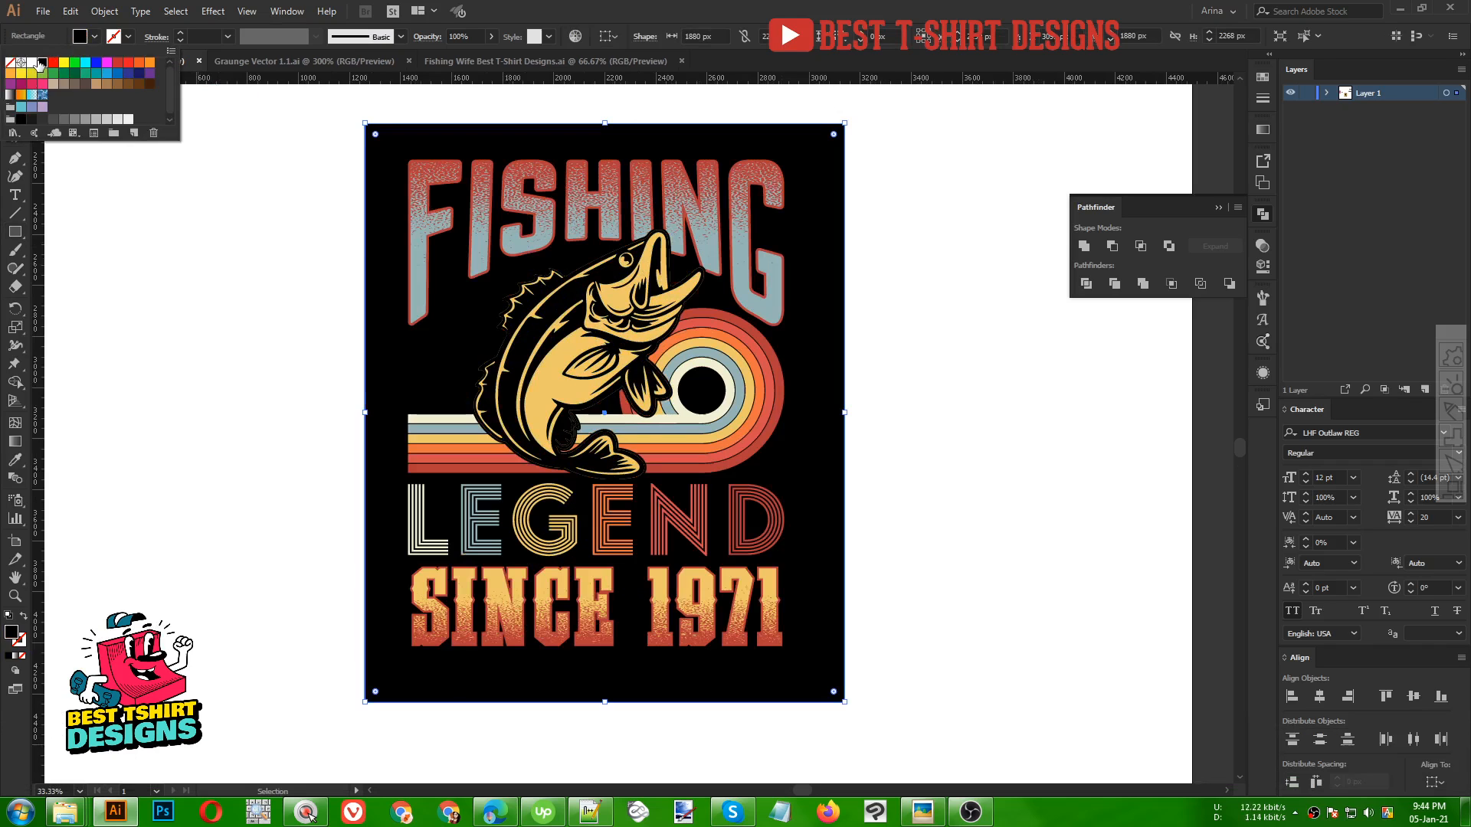
pyautogui.click(172, 295)
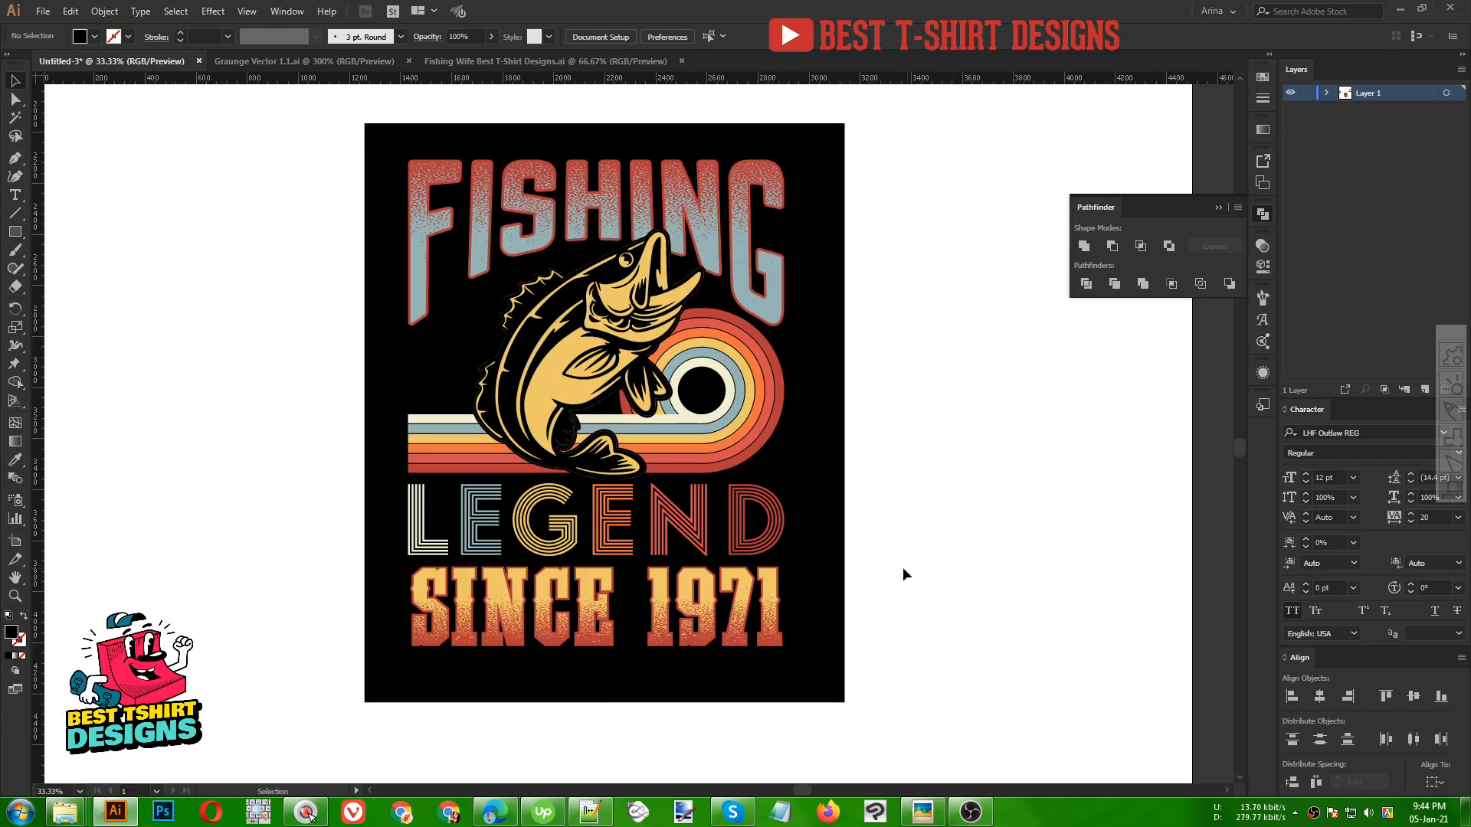
# Inside the FISHING group, recolour the lettering with the cream stripe colour using the Eyedropper
pyautogui.doubleClick(755, 306)
pyautogui.scroll(1, 815, 282)
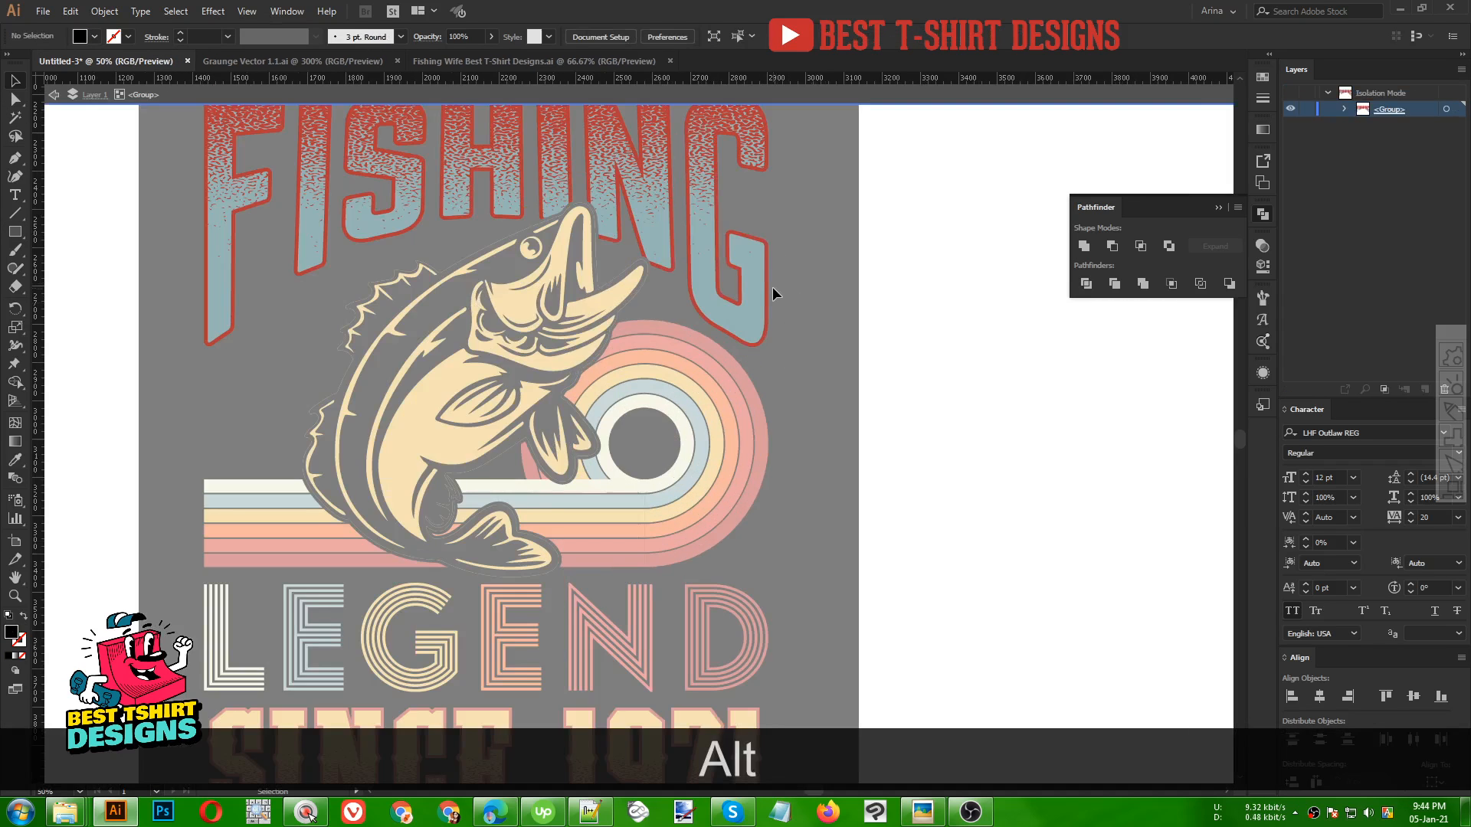
pyautogui.click(770, 288)
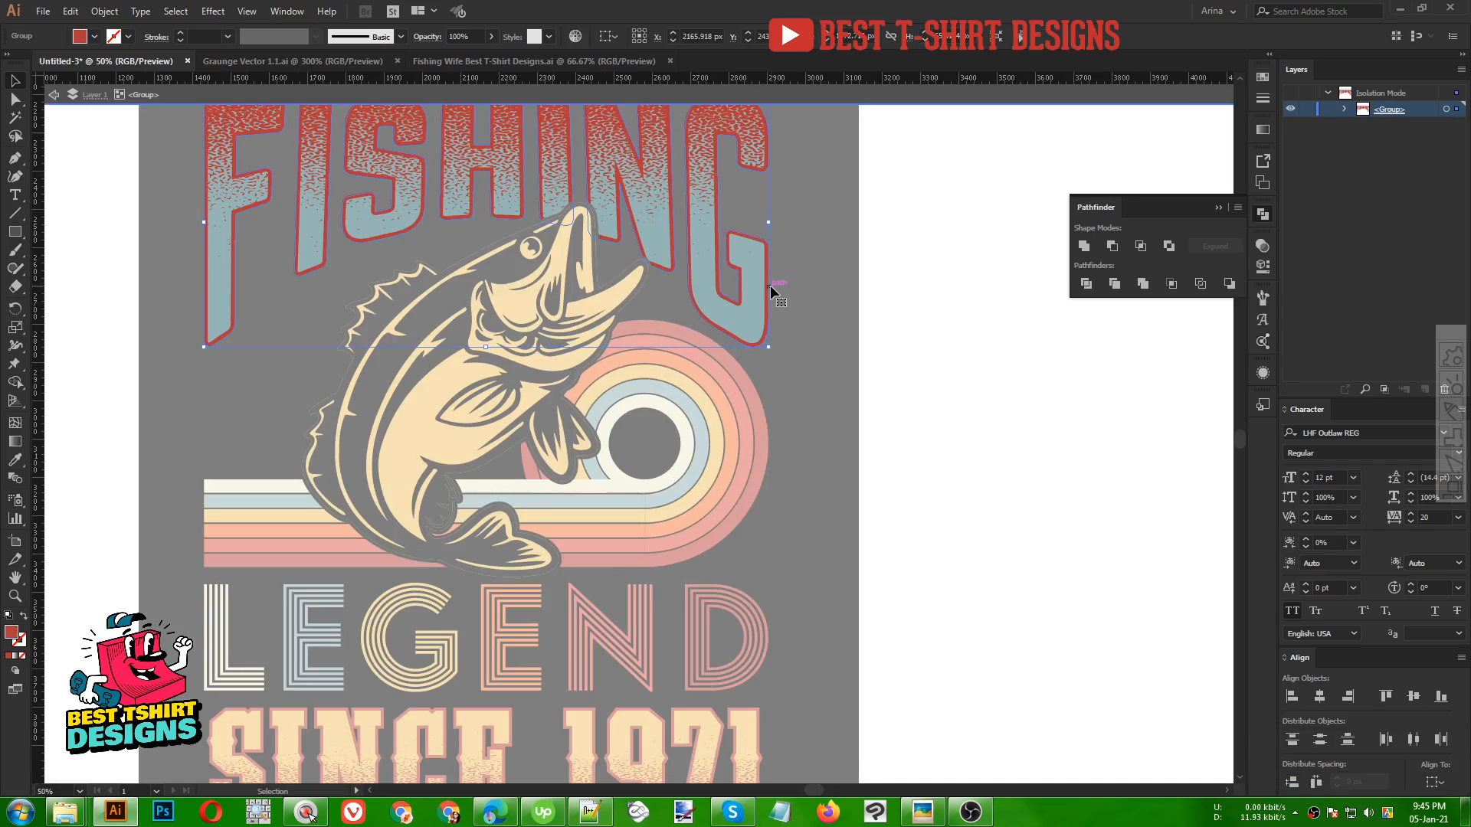
pyautogui.press('i')
pyautogui.click(623, 480)
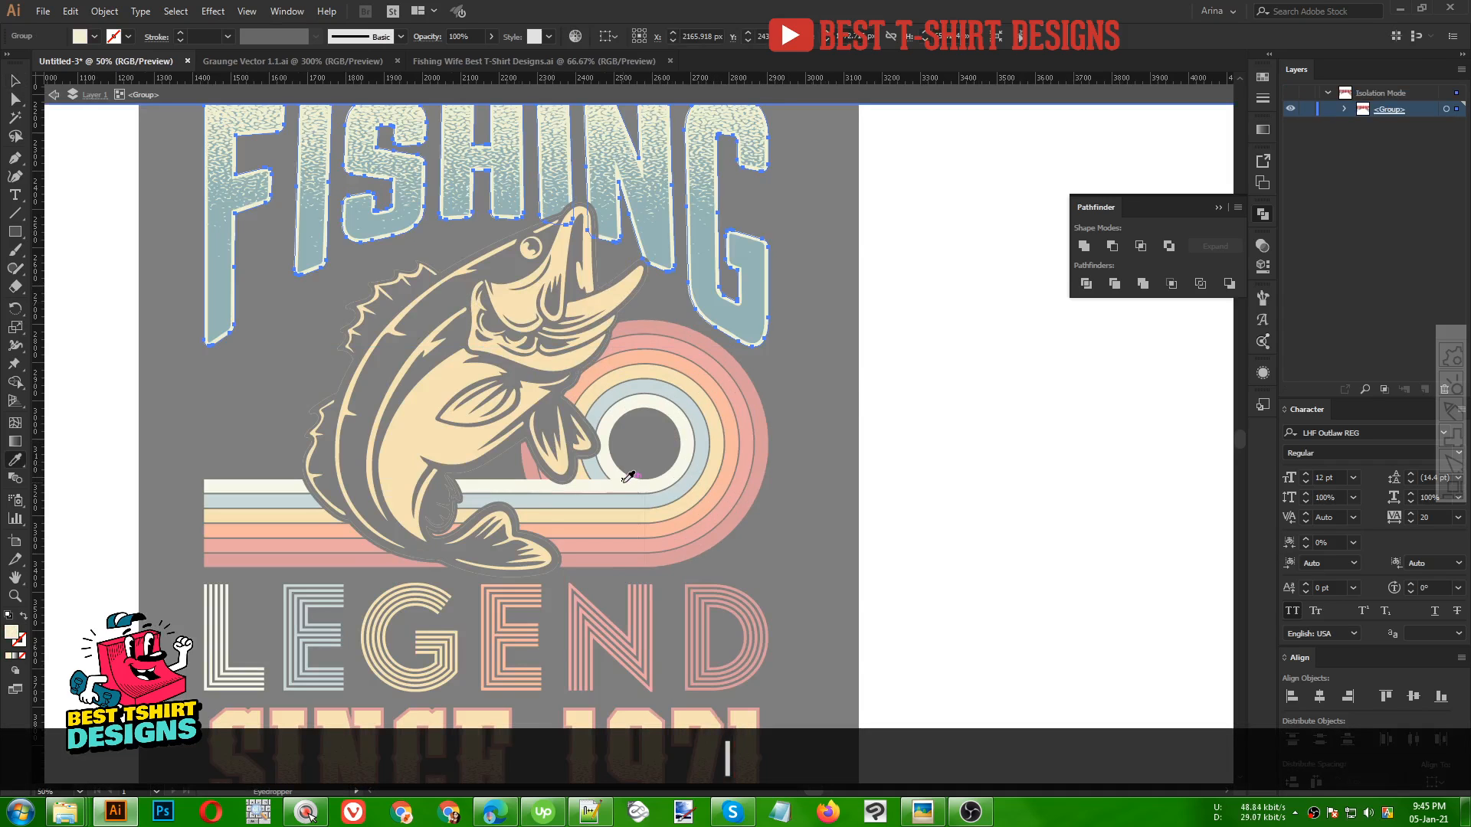
# Recolour the FISHING lettering's top layer with the red stripe colour using the Eyedropper, then leave the group
pyautogui.press('v')
pyautogui.press('i')
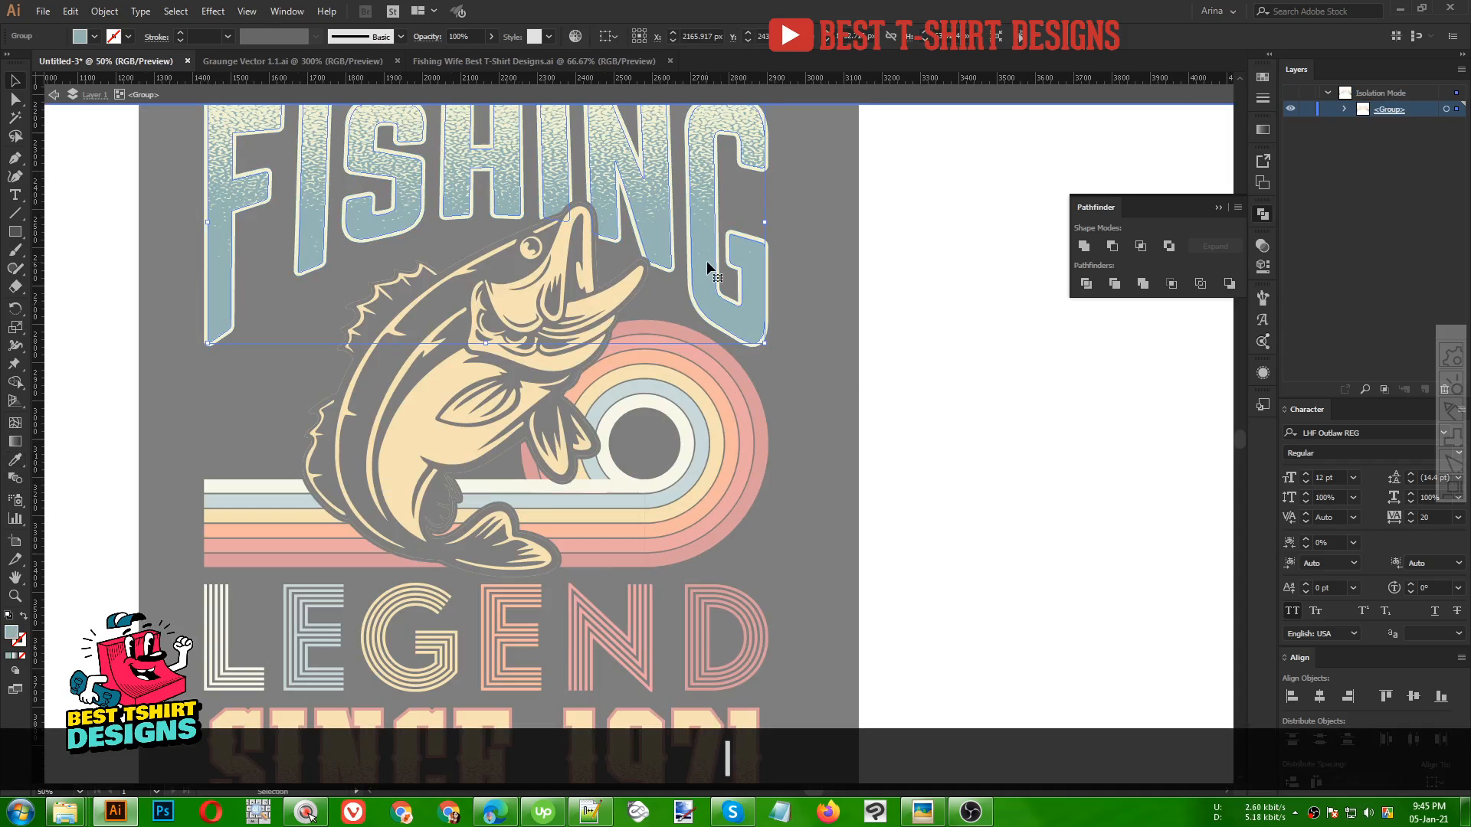
pyautogui.click(730, 377)
pyautogui.press('v')
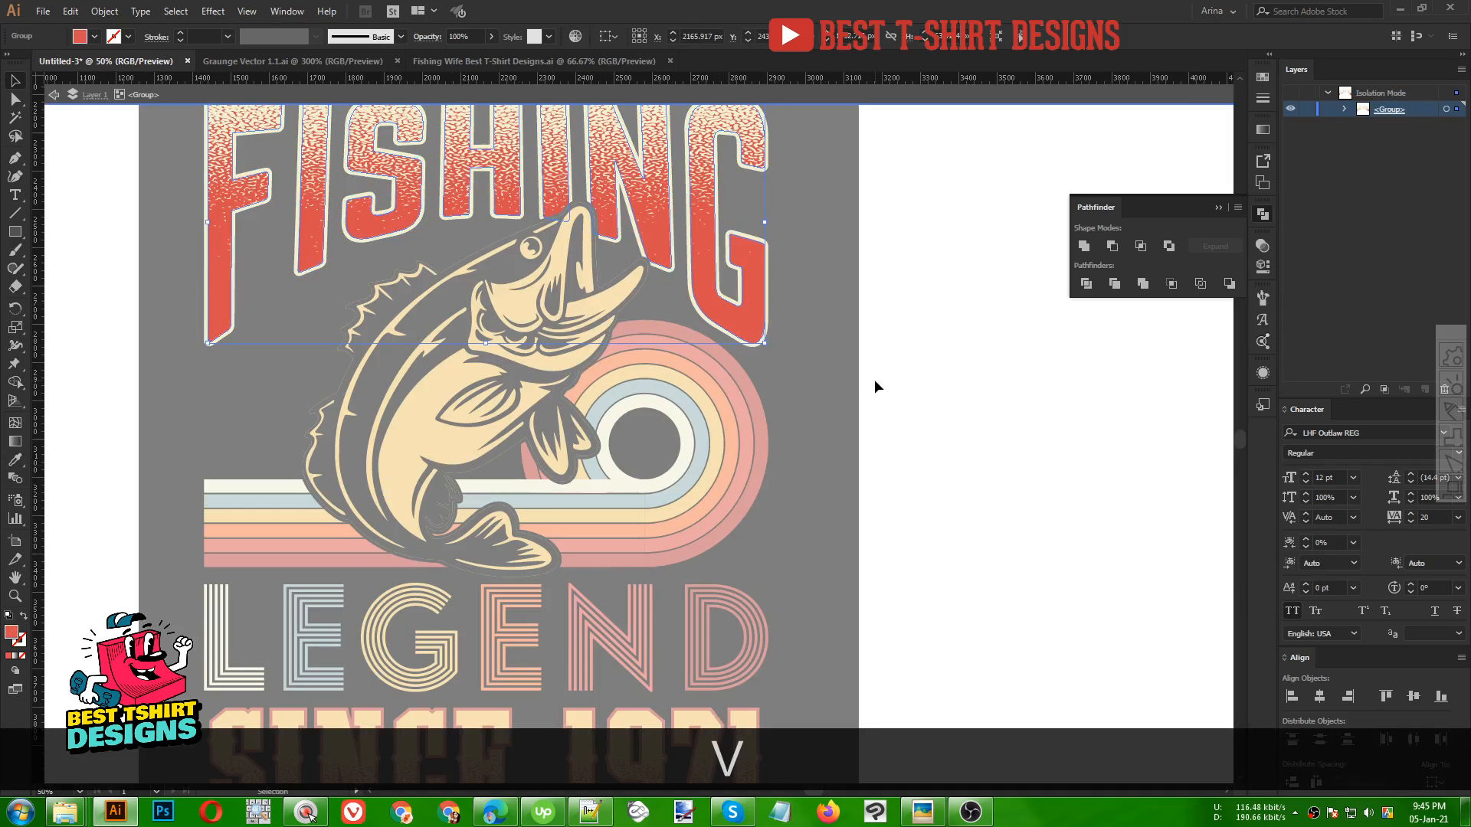
pyautogui.click(875, 379)
pyautogui.scroll(-3, 875, 379)
pyautogui.doubleClick(875, 378)
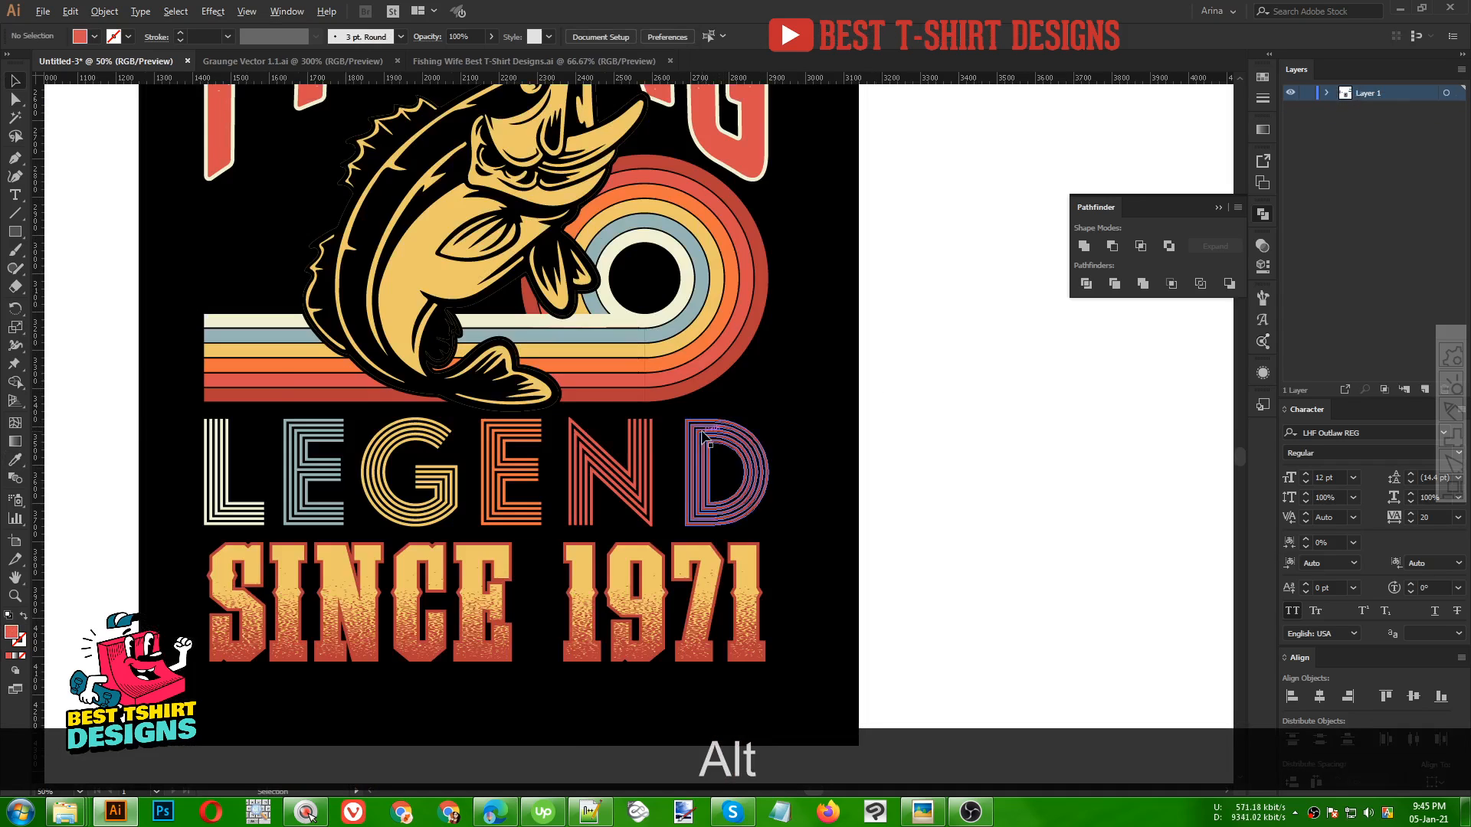
# Inside the SINCE 1971 group, recolour the base lettering with the cream stripe colour using the Eyedropper
pyautogui.scroll(-1, 689, 540)
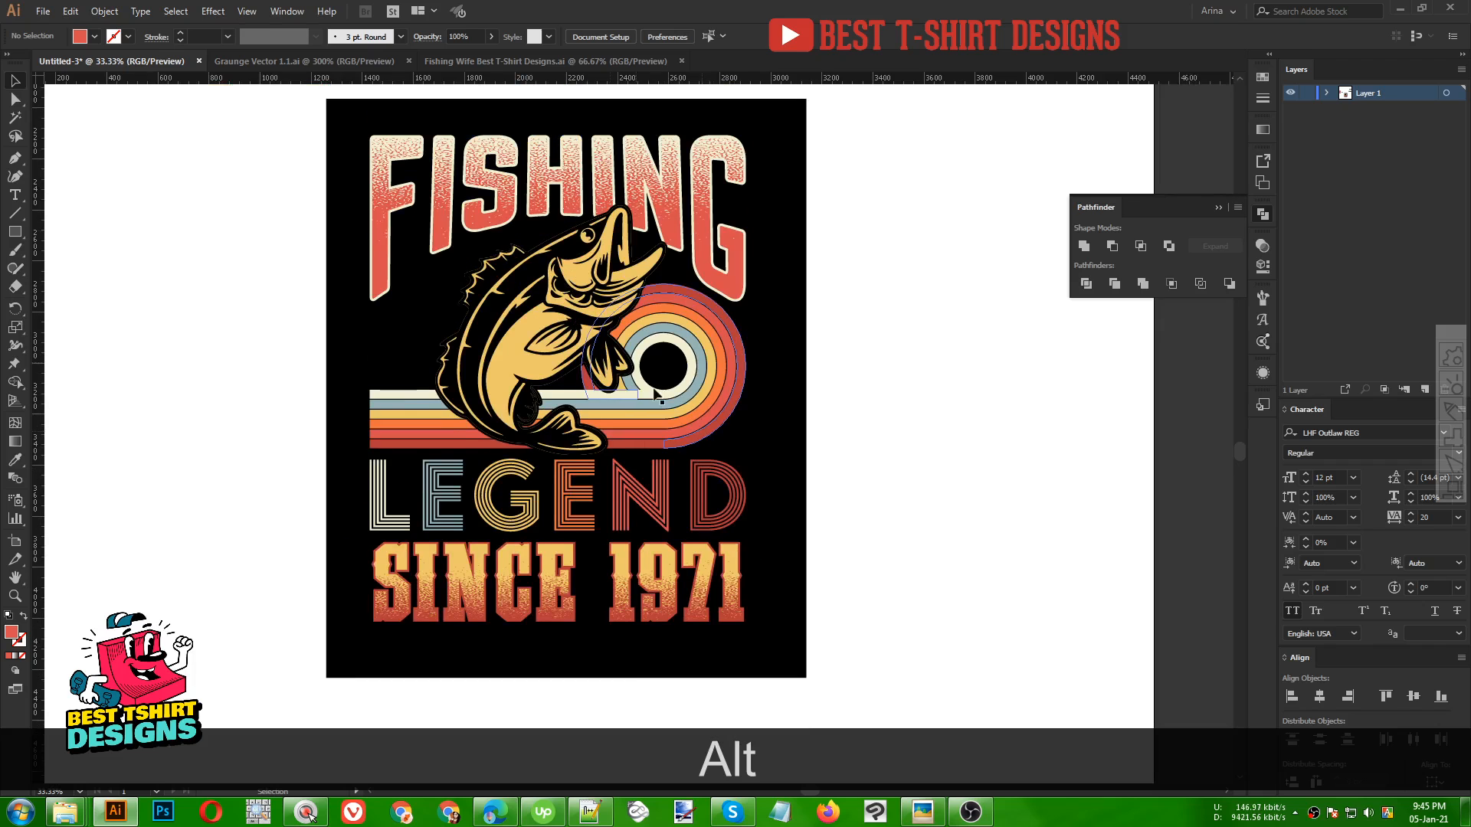
pyautogui.scroll(1, 673, 630)
pyautogui.doubleClick(673, 622)
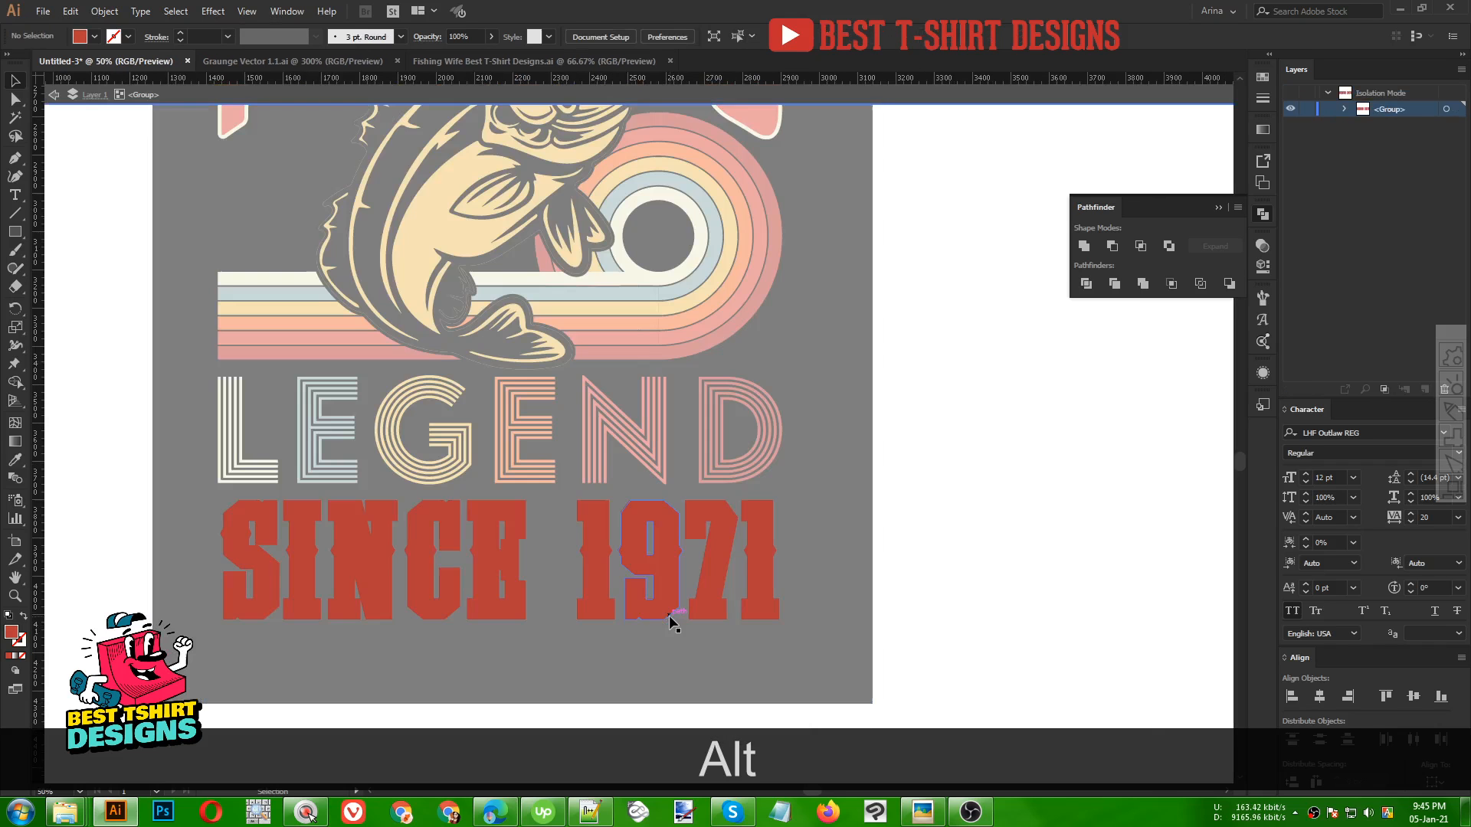
pyautogui.click(674, 605)
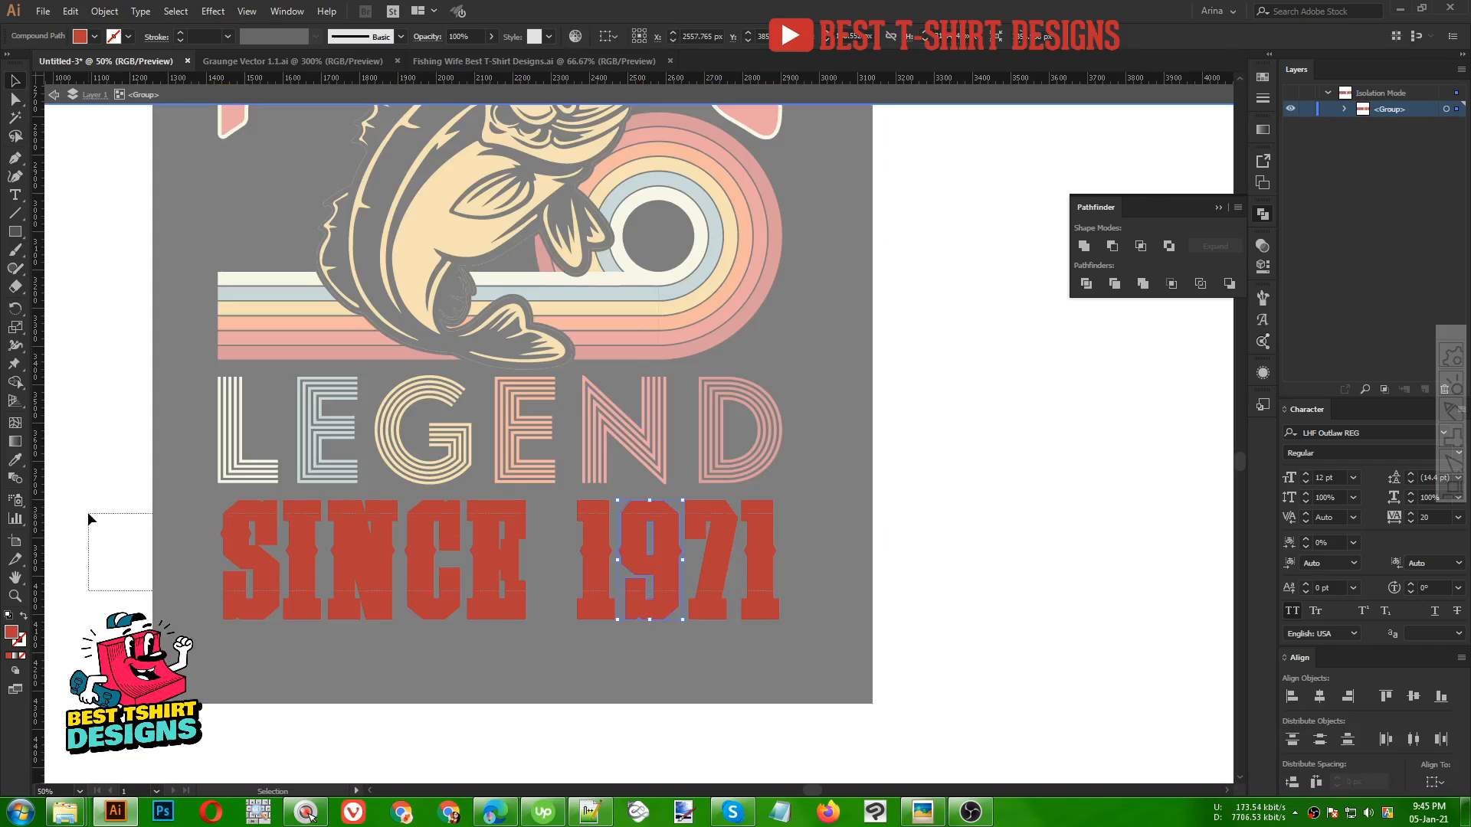
pyautogui.press('i')
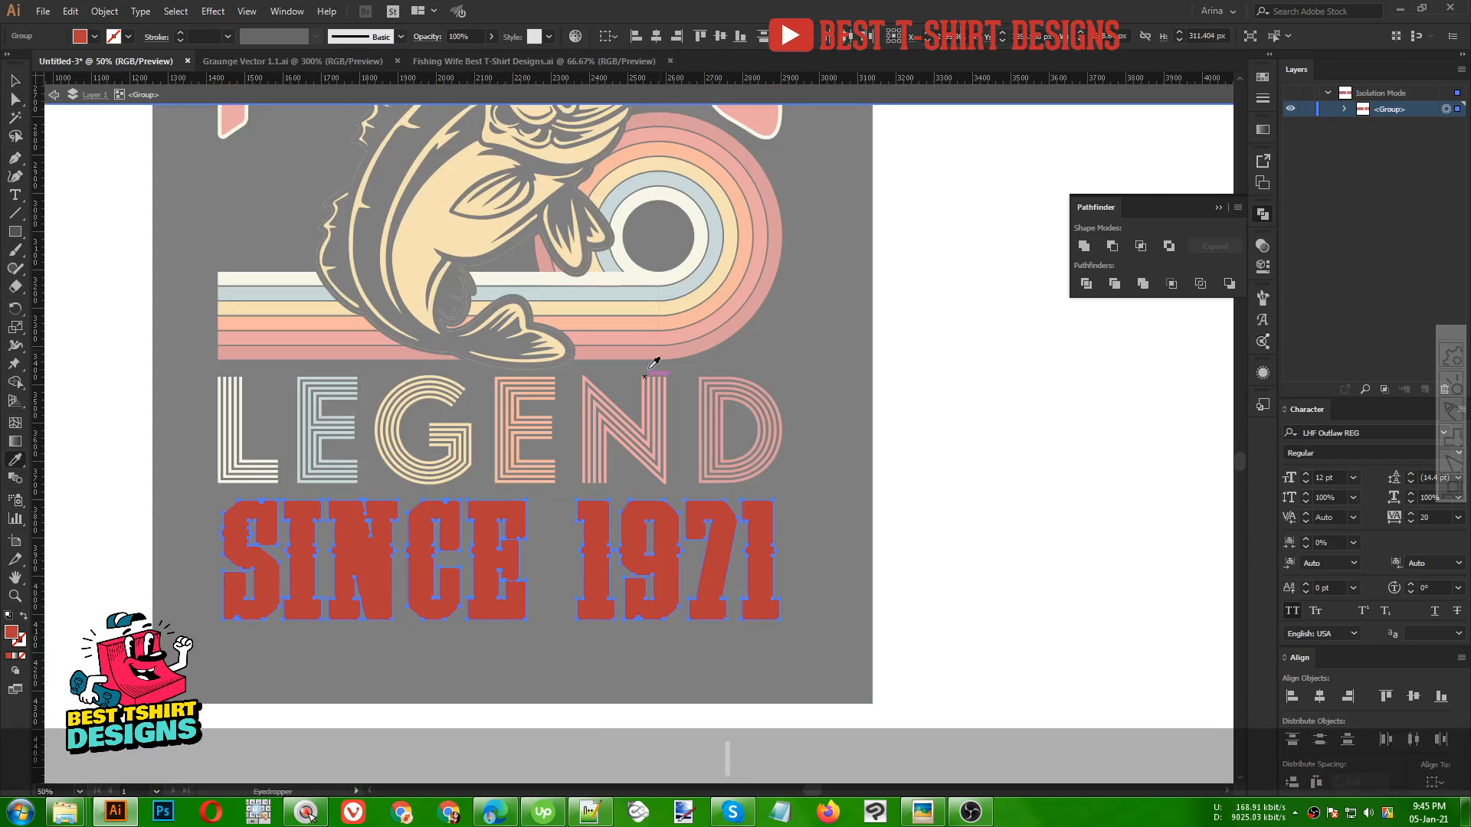
pyautogui.click(684, 271)
pyautogui.press('v')
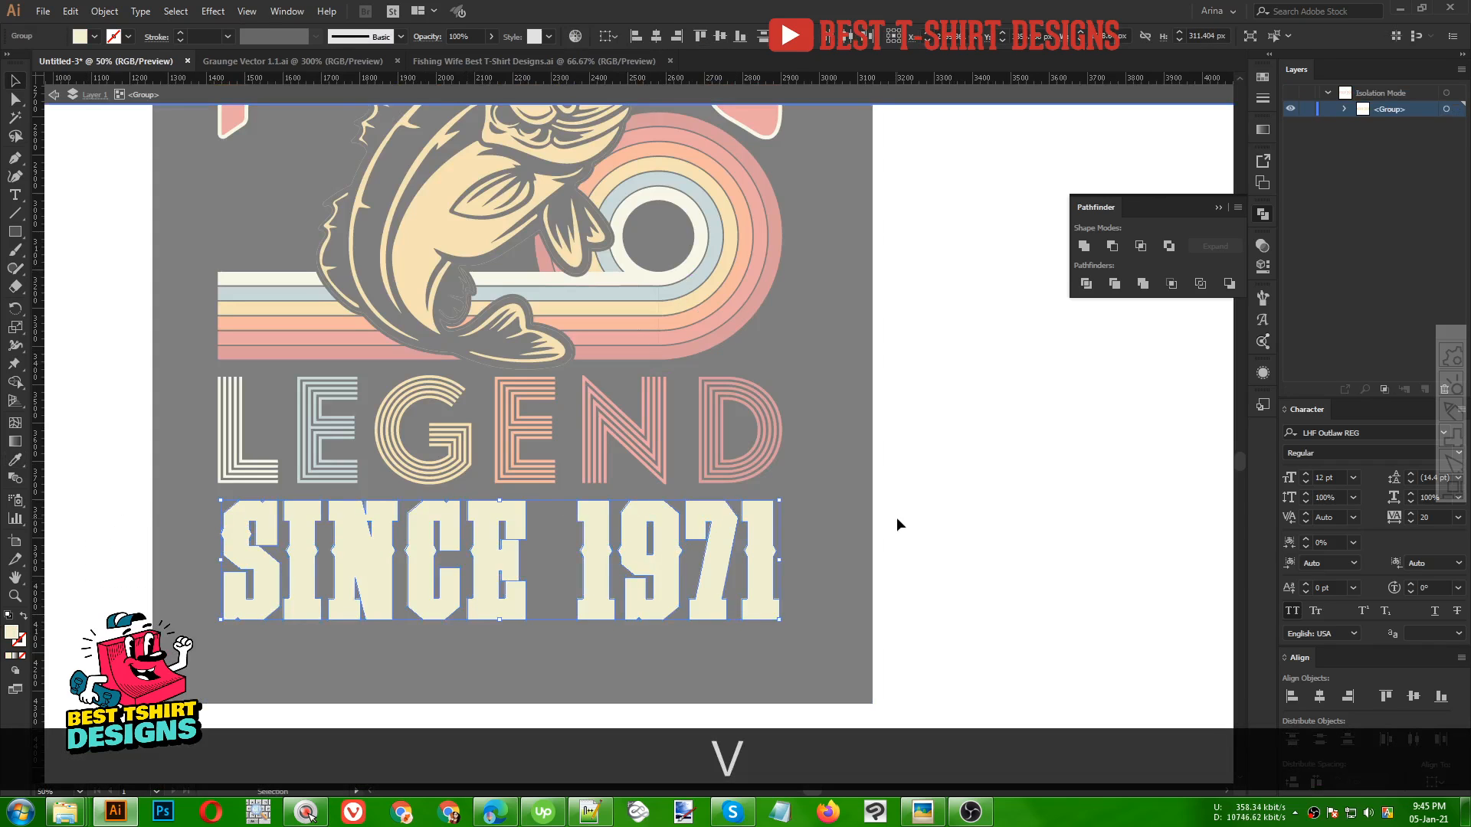
pyautogui.doubleClick(901, 523)
# Recolour the SINCE 1971 top lettering layer with the red stripe colour using the Eyedropper
pyautogui.click(729, 543)
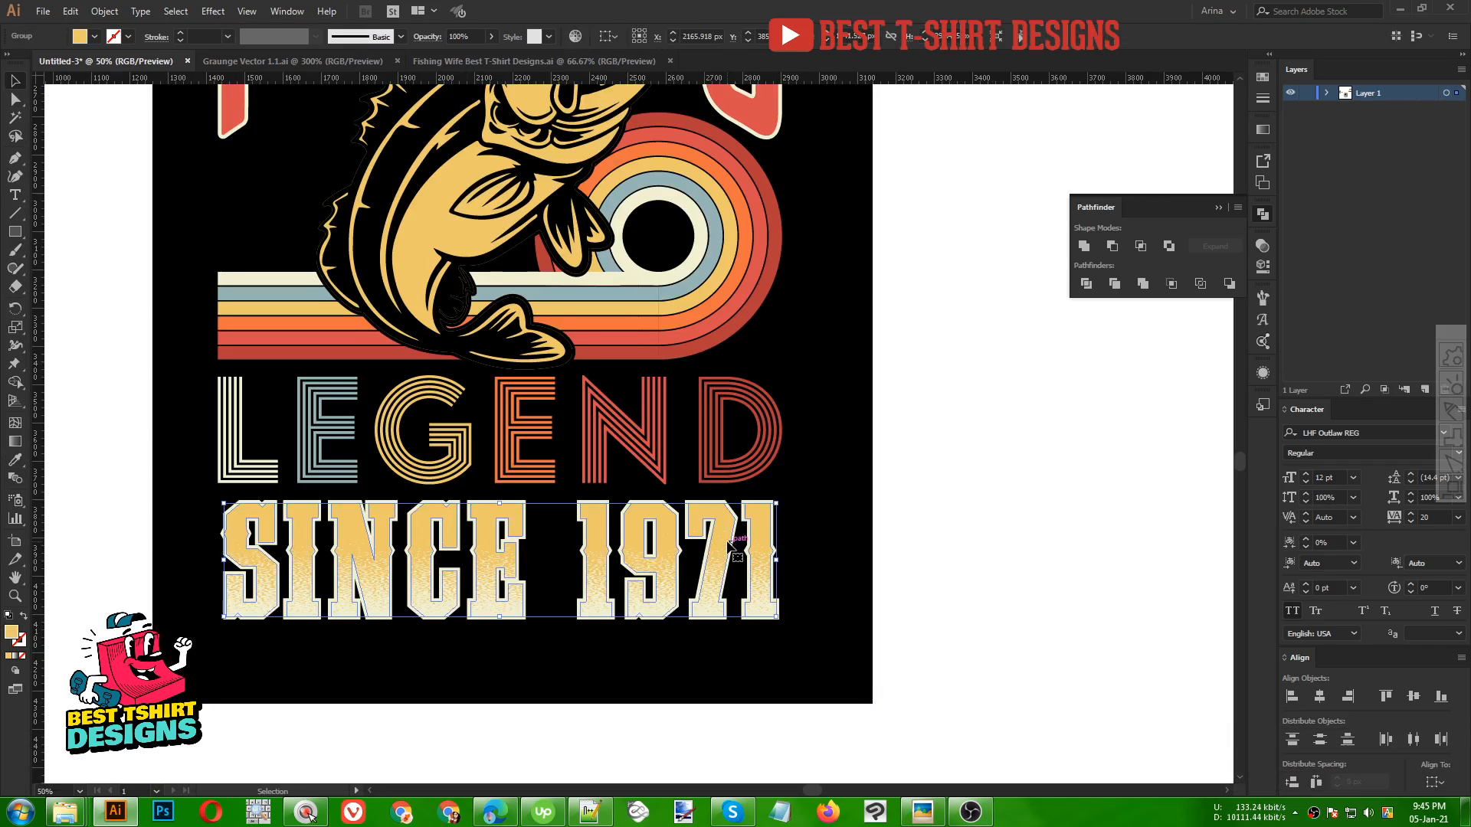
pyautogui.press('i')
pyautogui.click(752, 424)
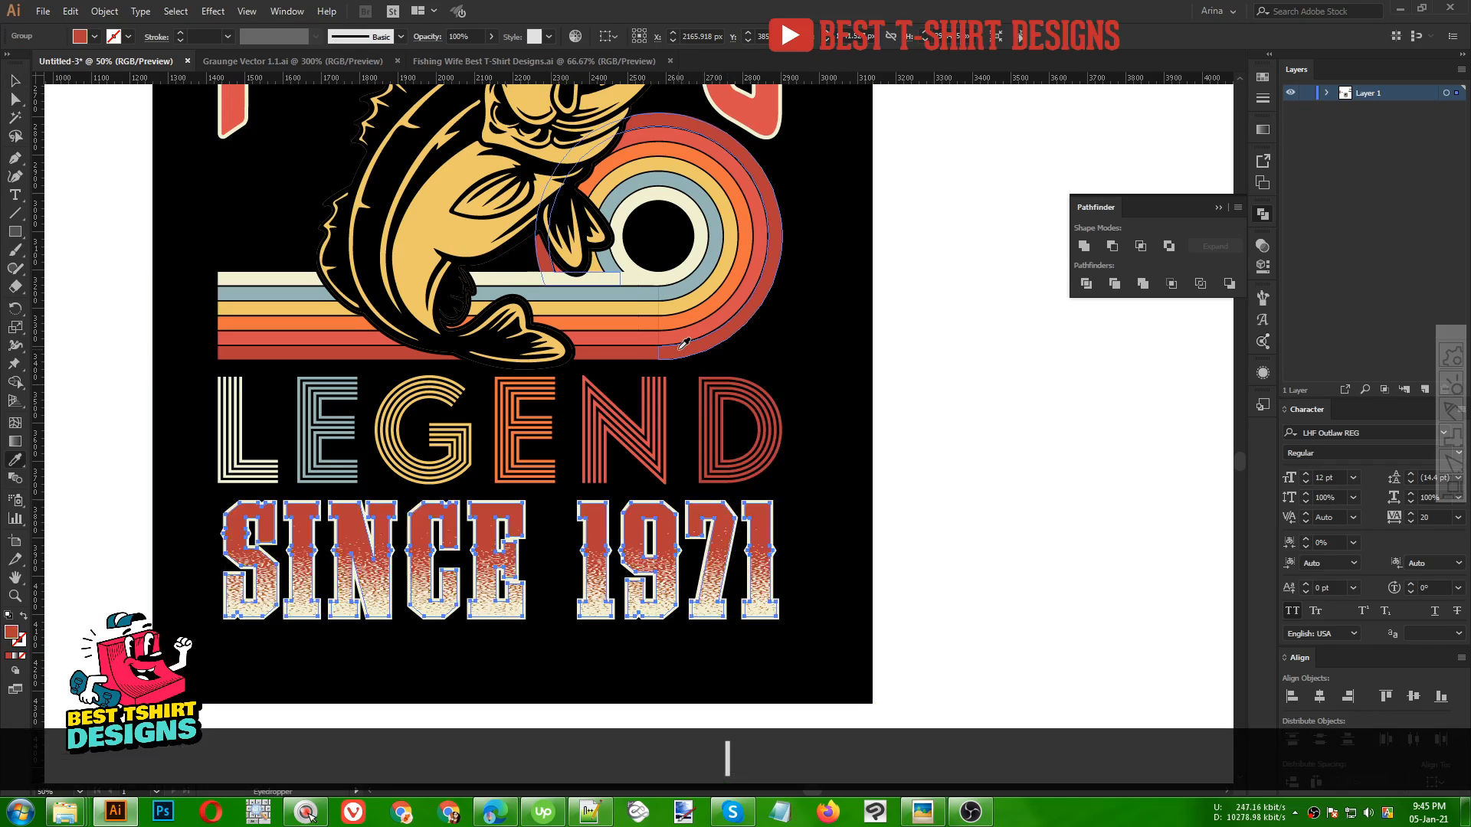
pyautogui.press('v')
pyautogui.click(903, 488)
pyautogui.scroll(-1, 924, 508)
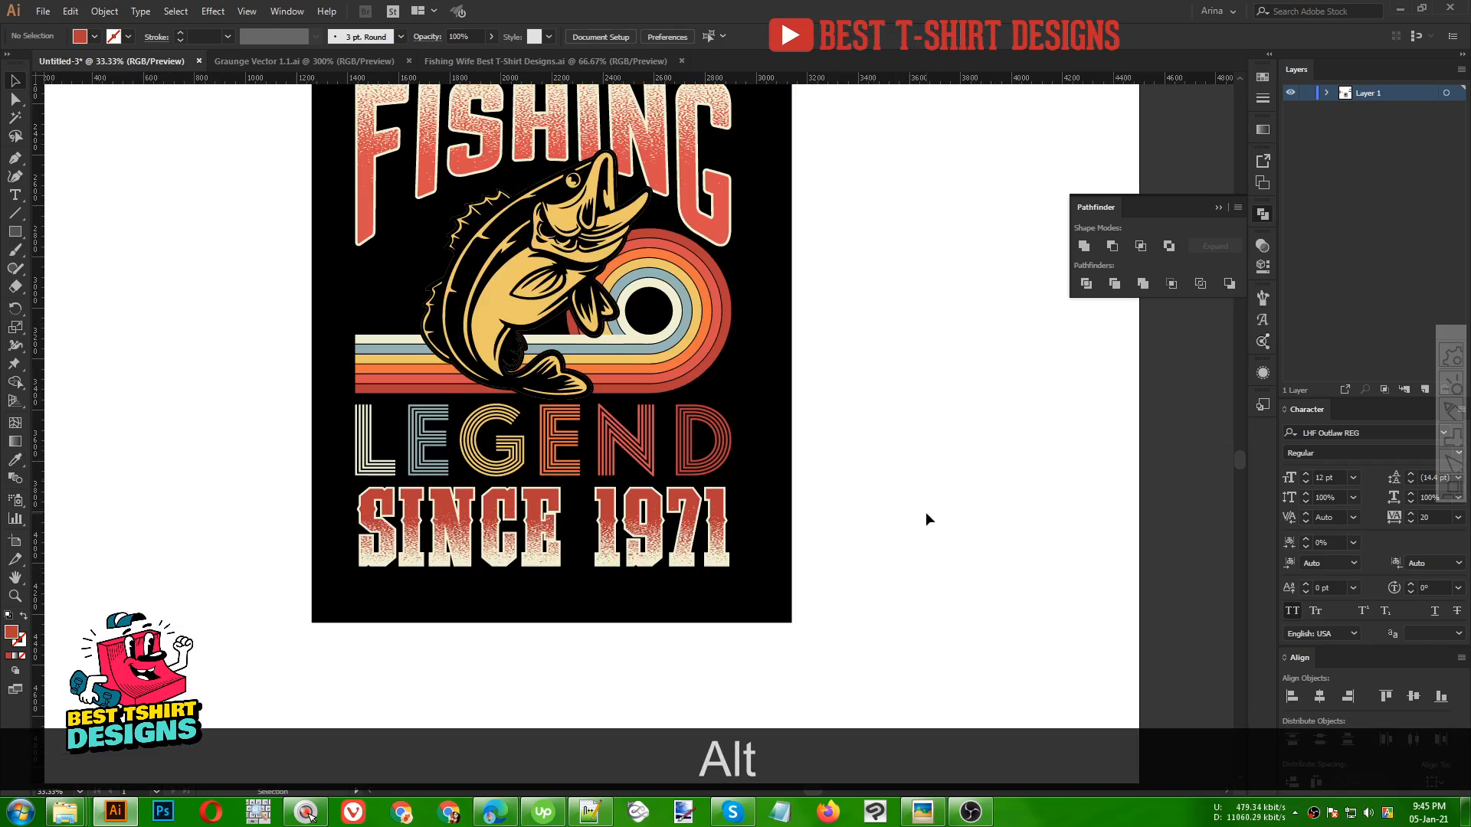
pyautogui.scroll(1, 926, 512)
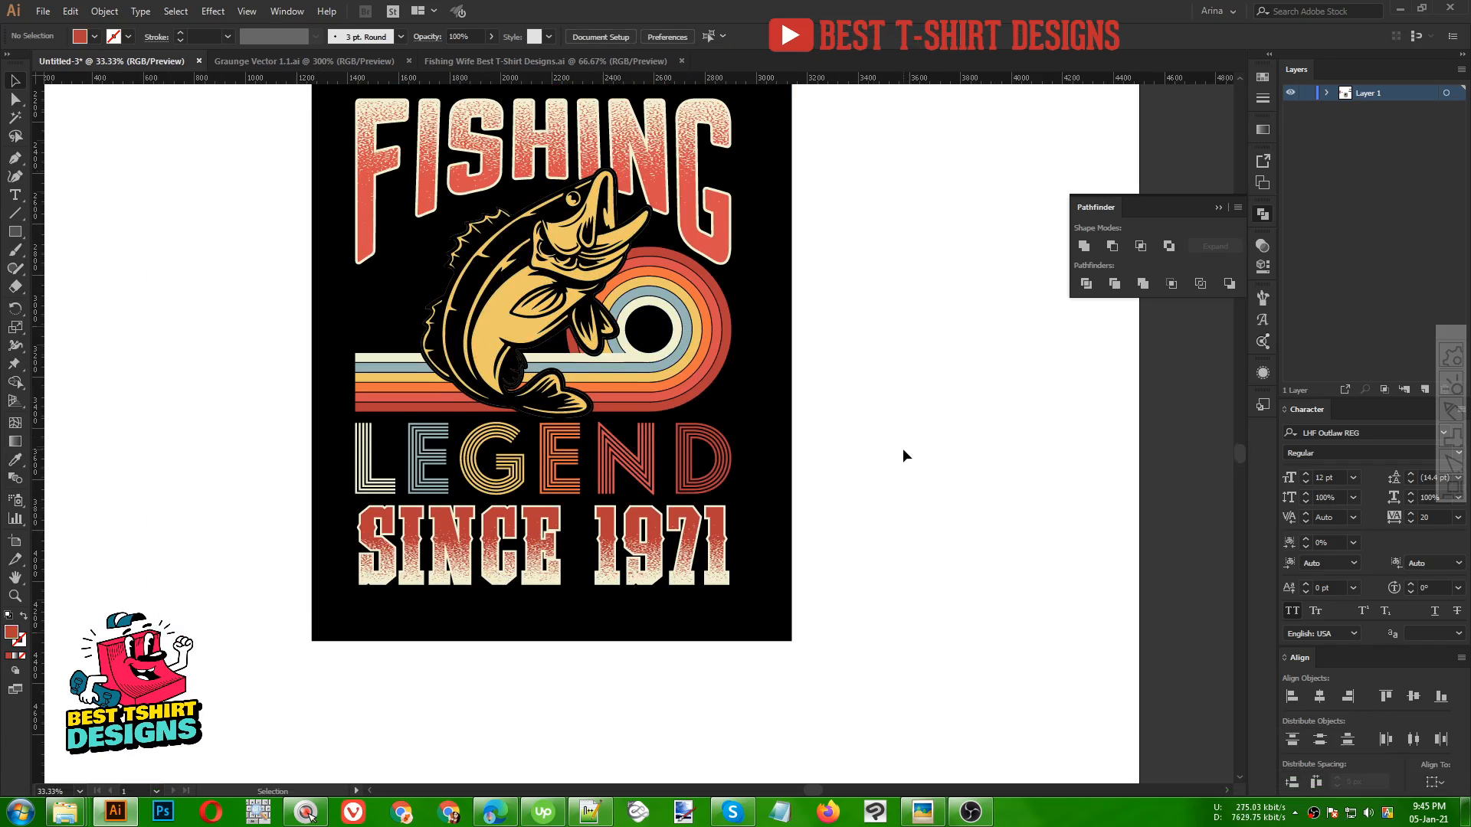
pyautogui.scroll(2, 902, 452)
pyautogui.keyDown('alt'); pyautogui.scroll(-1, 926, 449); pyautogui.keyUp('alt')
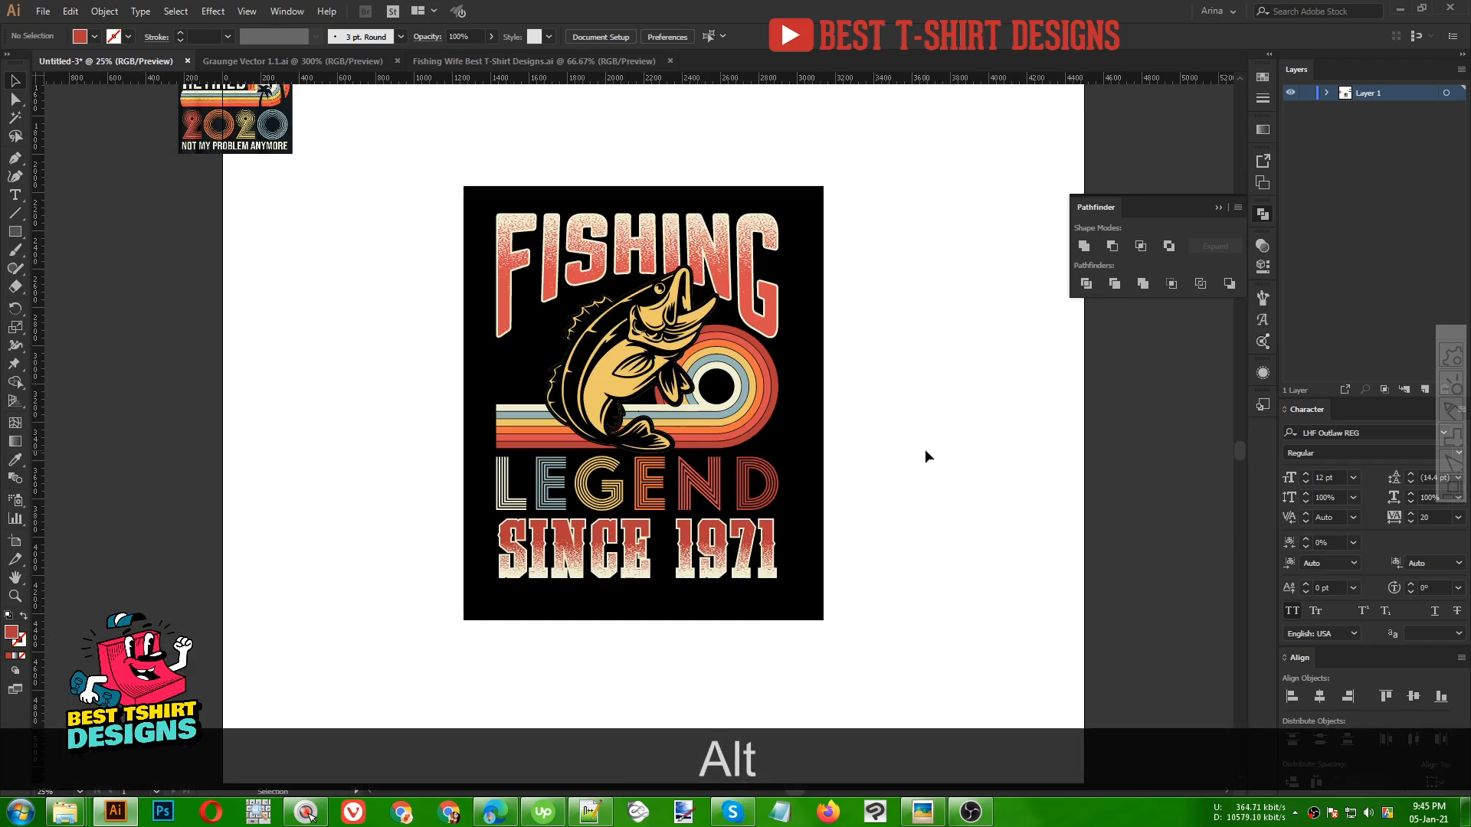
pyautogui.hotkey('alt', 'space')
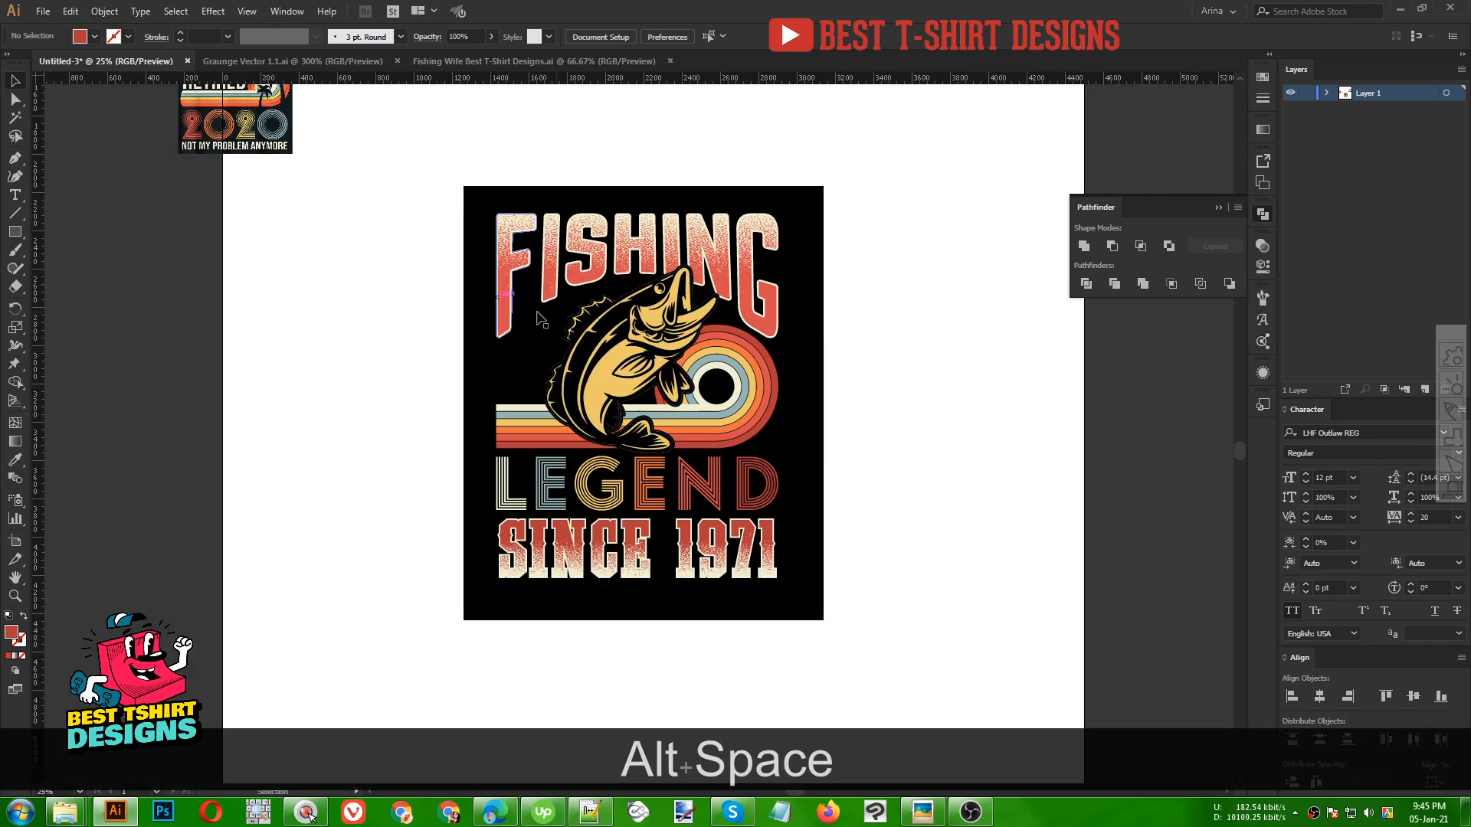
pyautogui.click(495, 61)
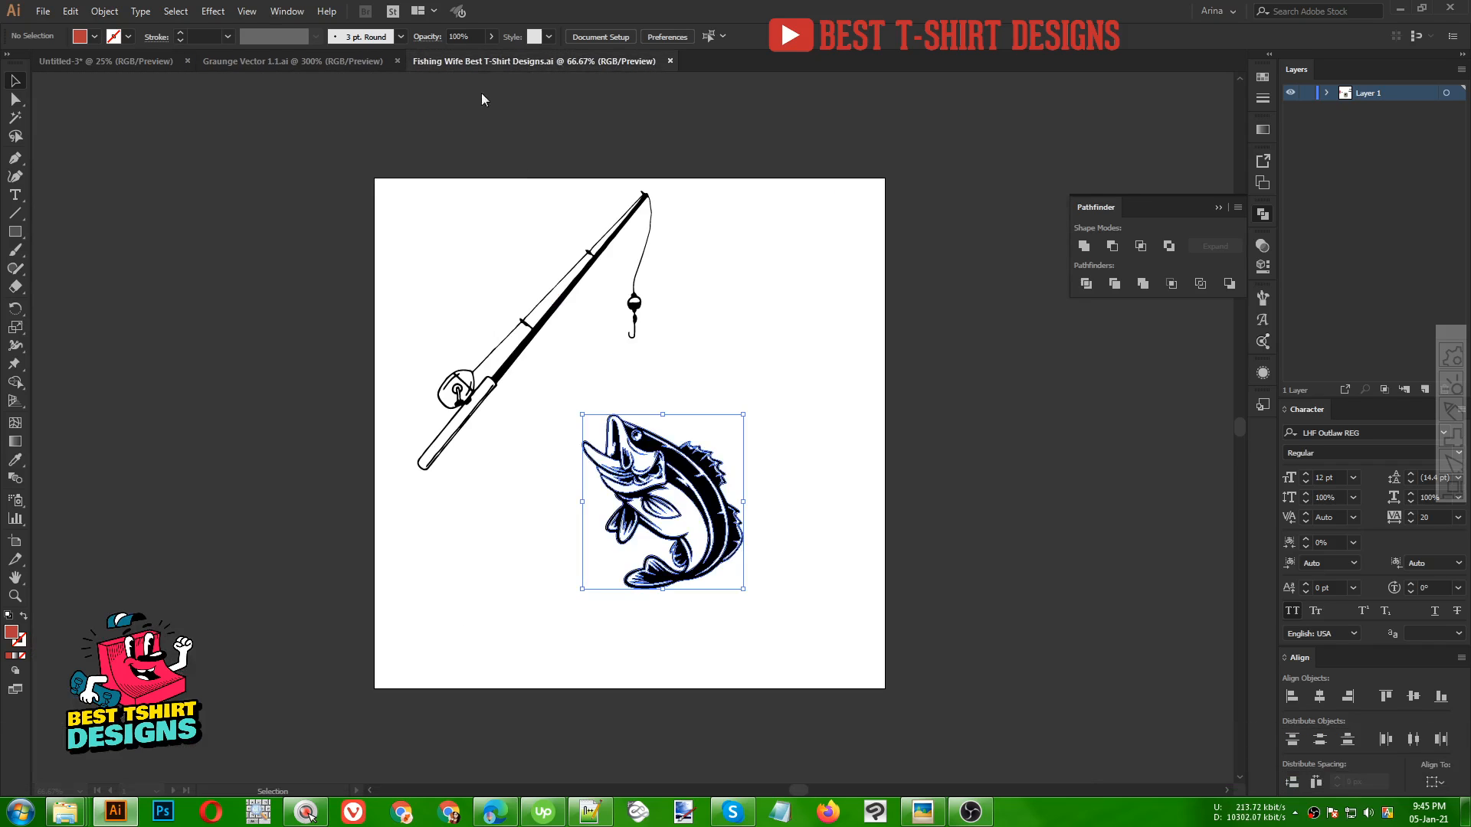
pyautogui.hotkey('ctrl', 'c')
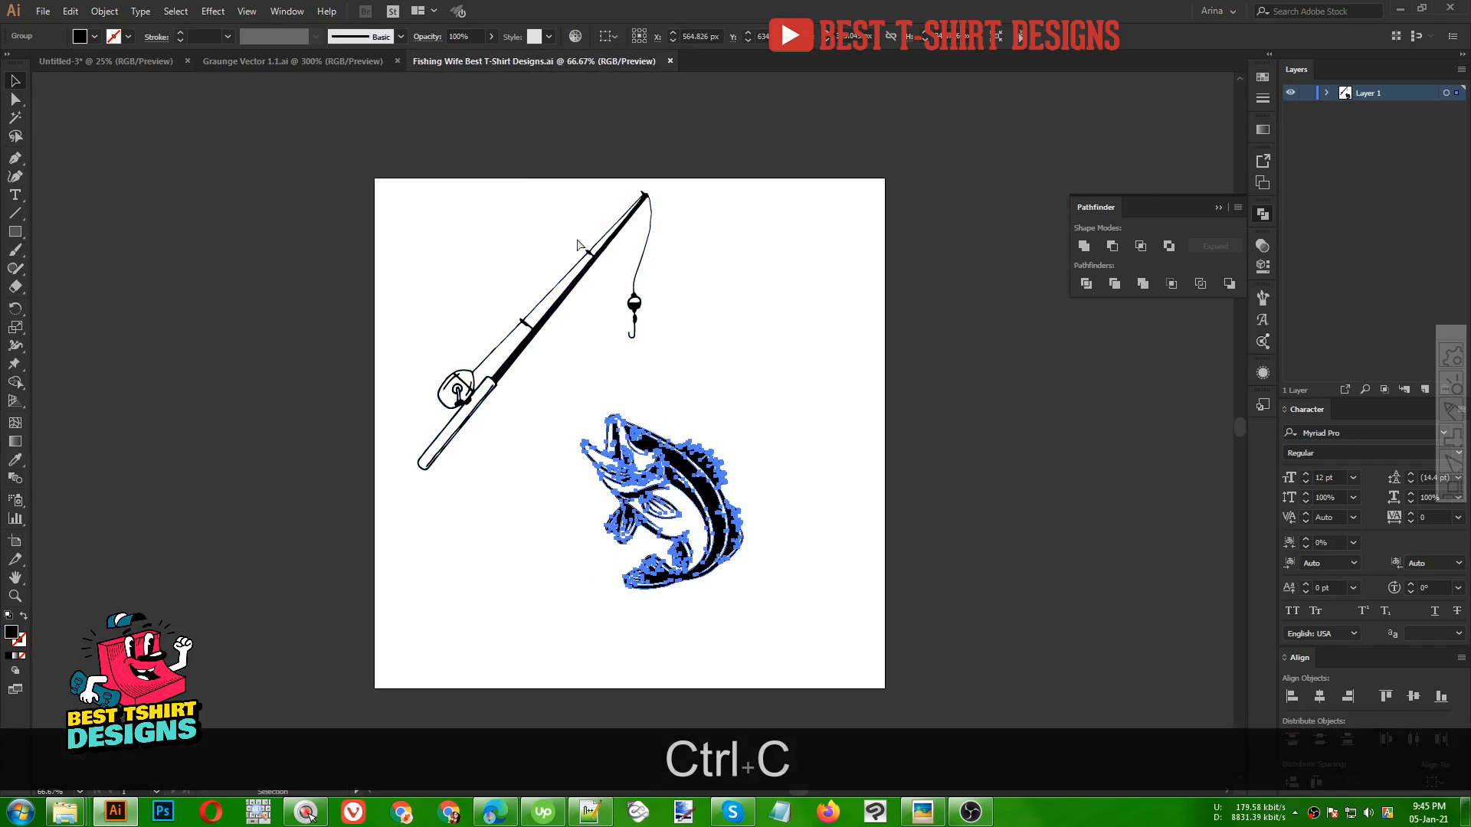
pyautogui.click(115, 65)
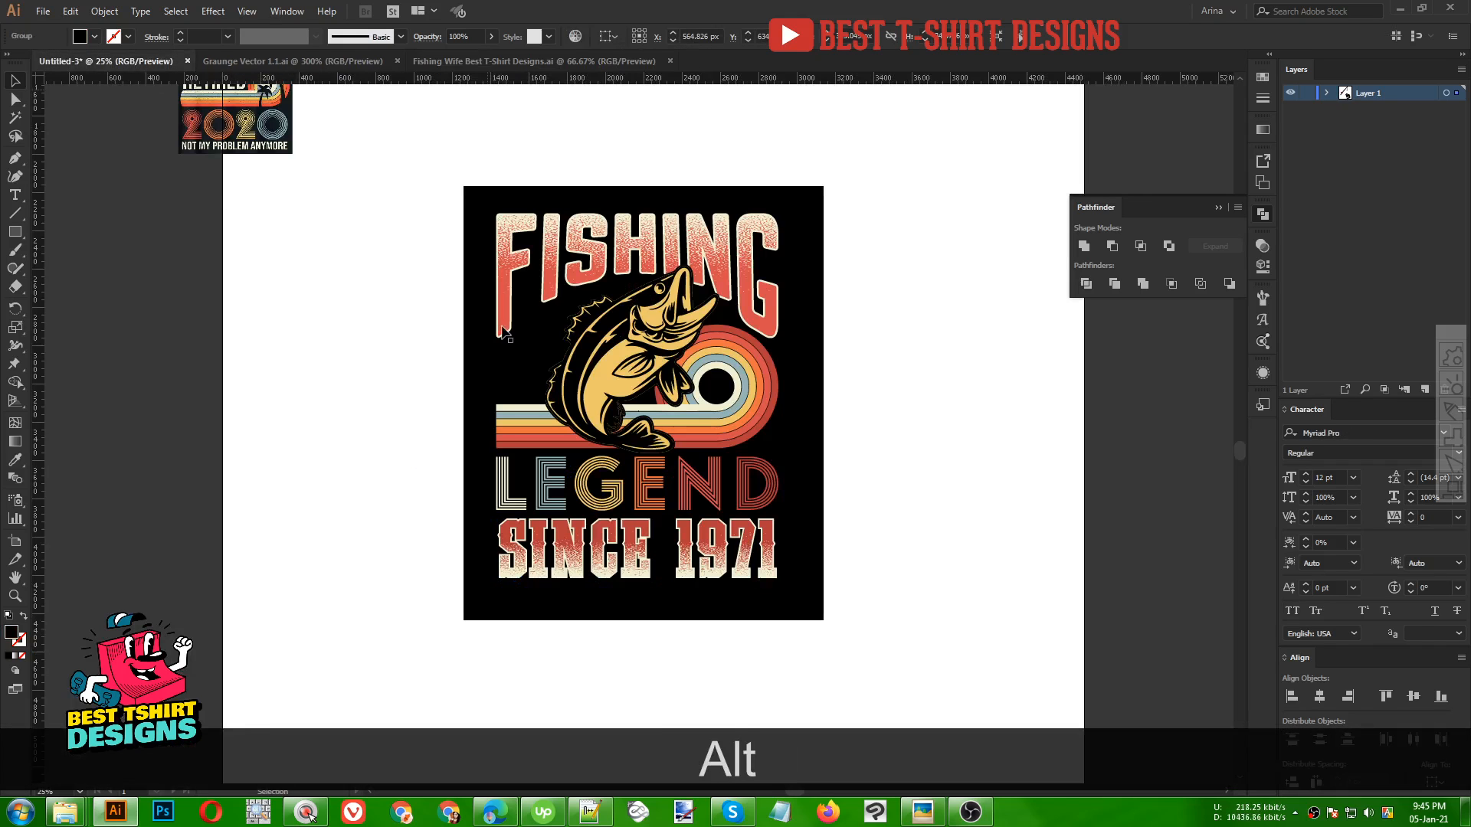
pyautogui.hotkey('ctrl', 'alt', 'v')
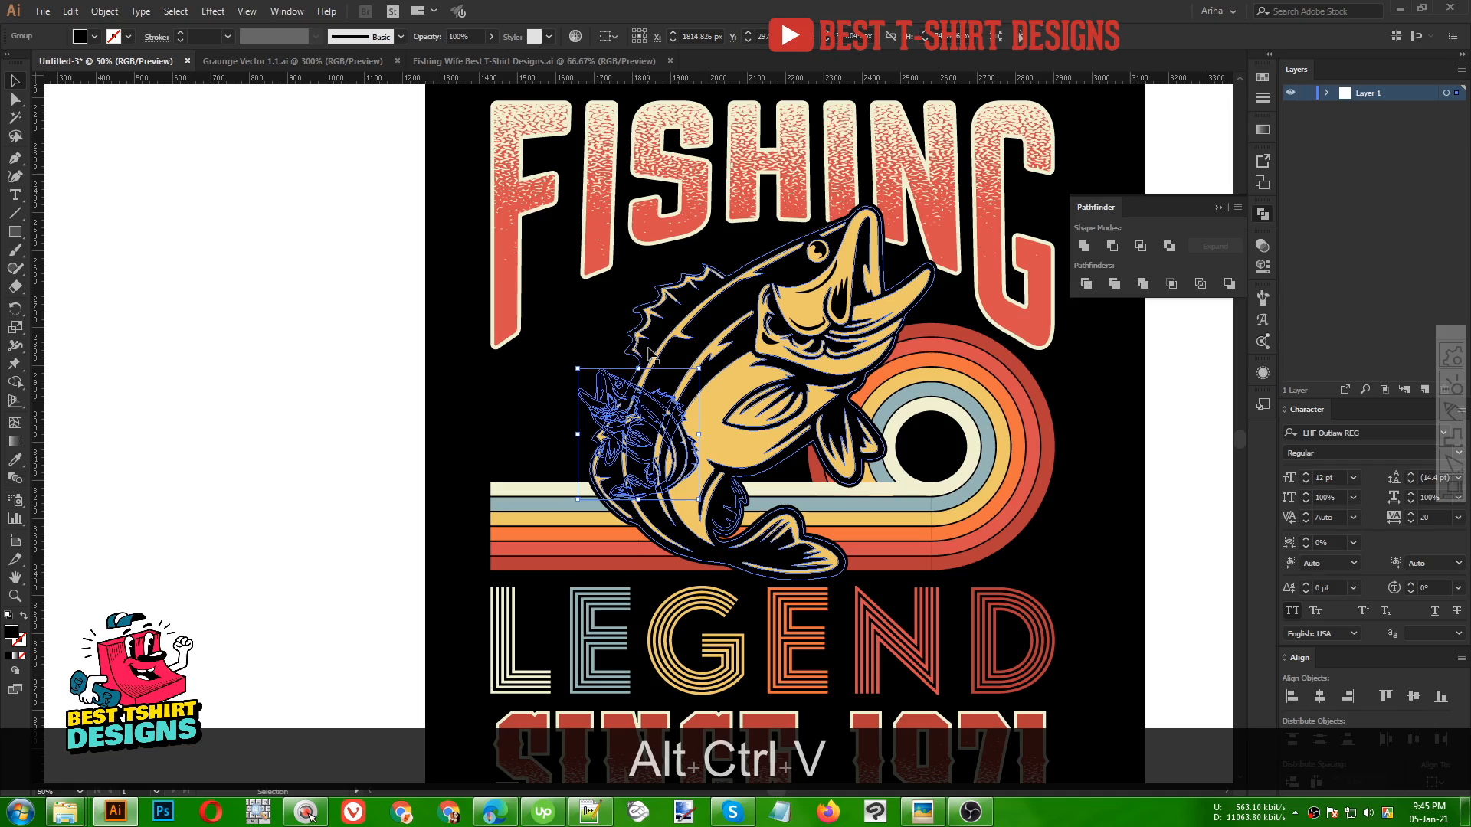
pyautogui.moveTo(662, 429); pyautogui.dragTo(280, 371)
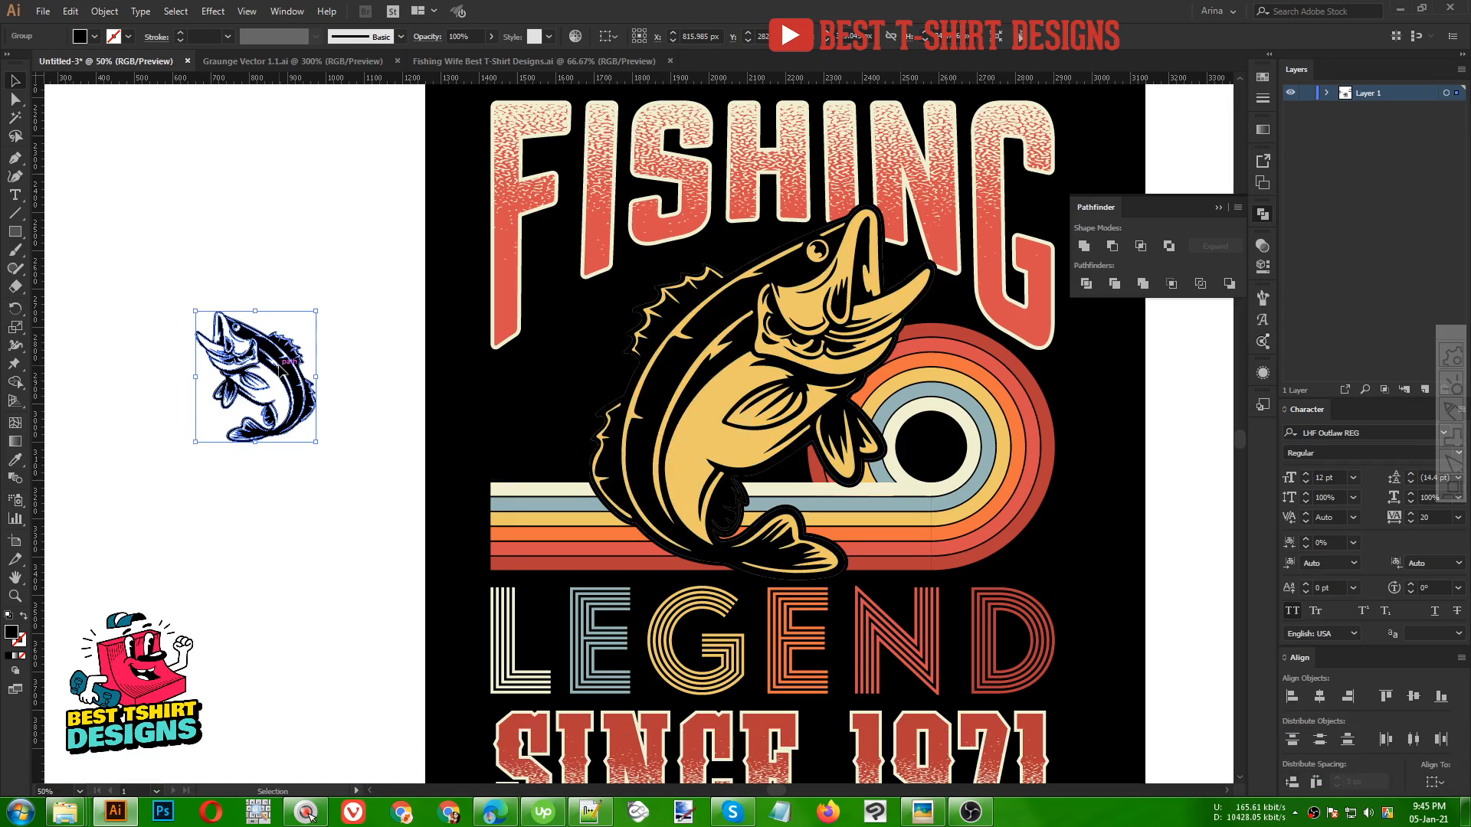
pyautogui.press('Delete')
# Copy the fishing rod from the Fishing Wife document and paste it to the left of the fish
pyautogui.click(480, 62)
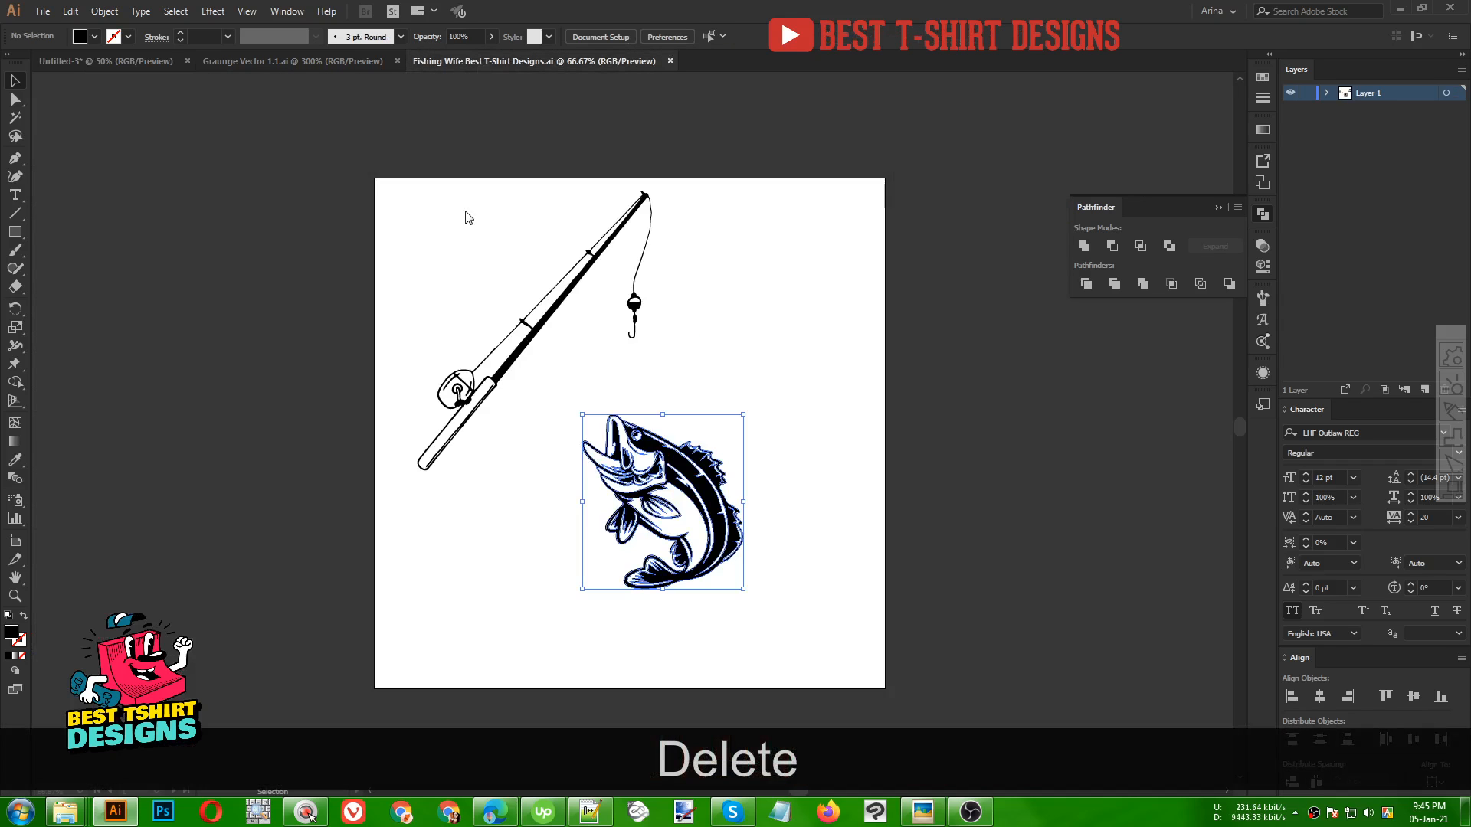
pyautogui.click(515, 350)
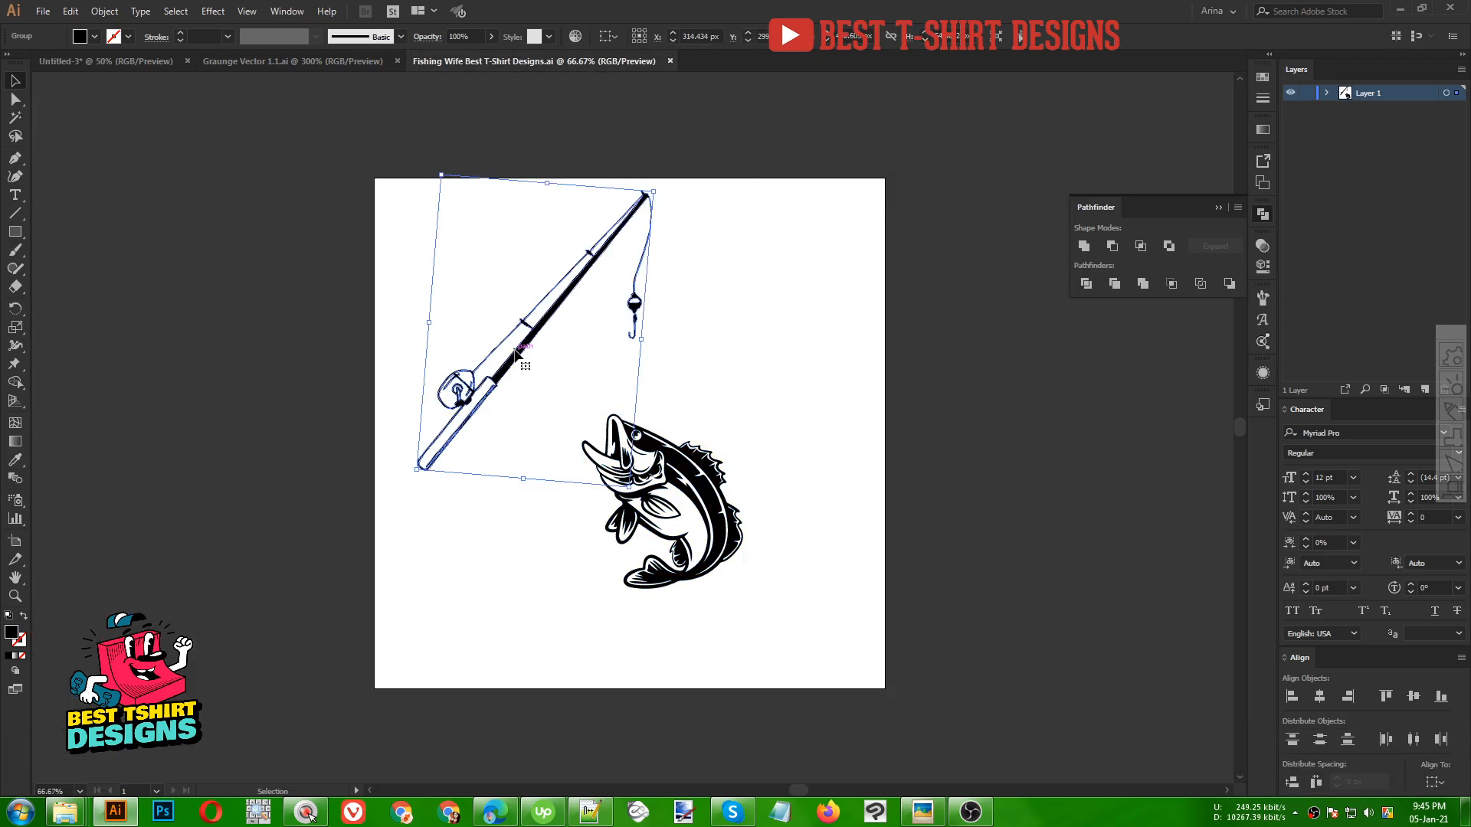
pyautogui.hotkey('ctrl', 'c')
pyautogui.click(132, 61)
pyautogui.hotkey('ctrl', 'v')
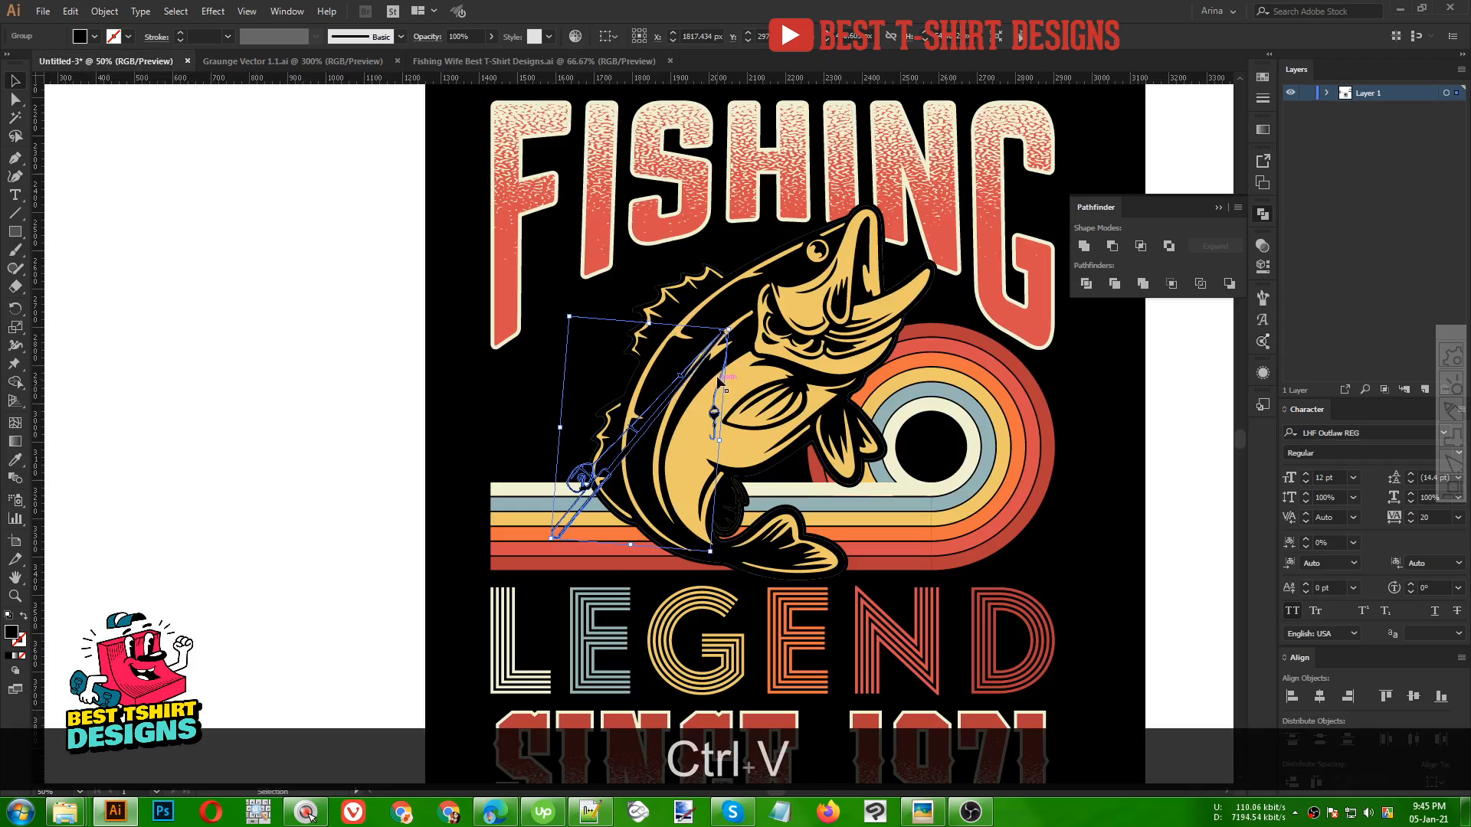
pyautogui.moveTo(719, 426); pyautogui.dragTo(626, 303)
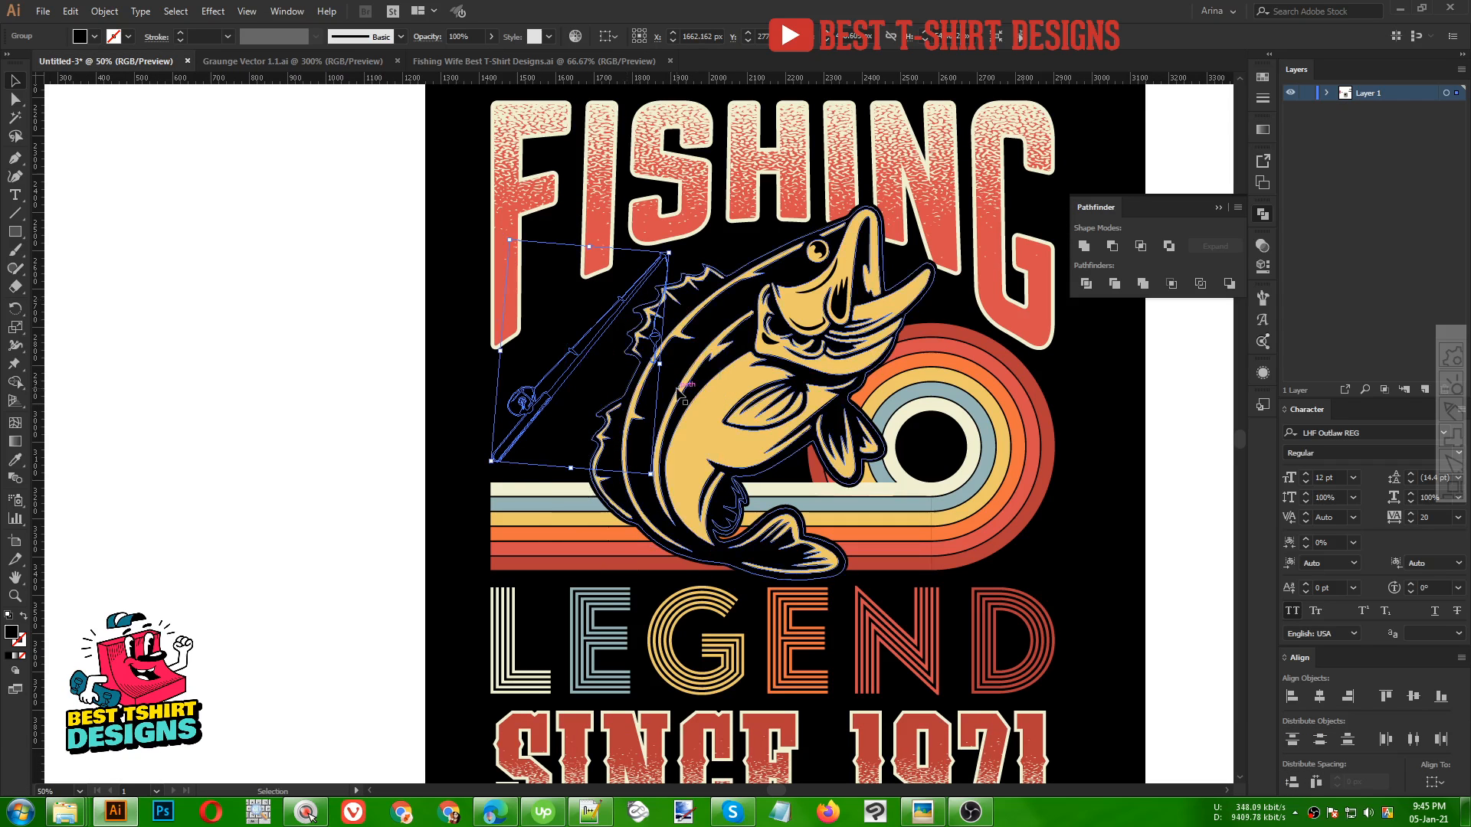
# Colour the fishing rod with the cream stripe colour using the Eyedropper
pyautogui.press('i')
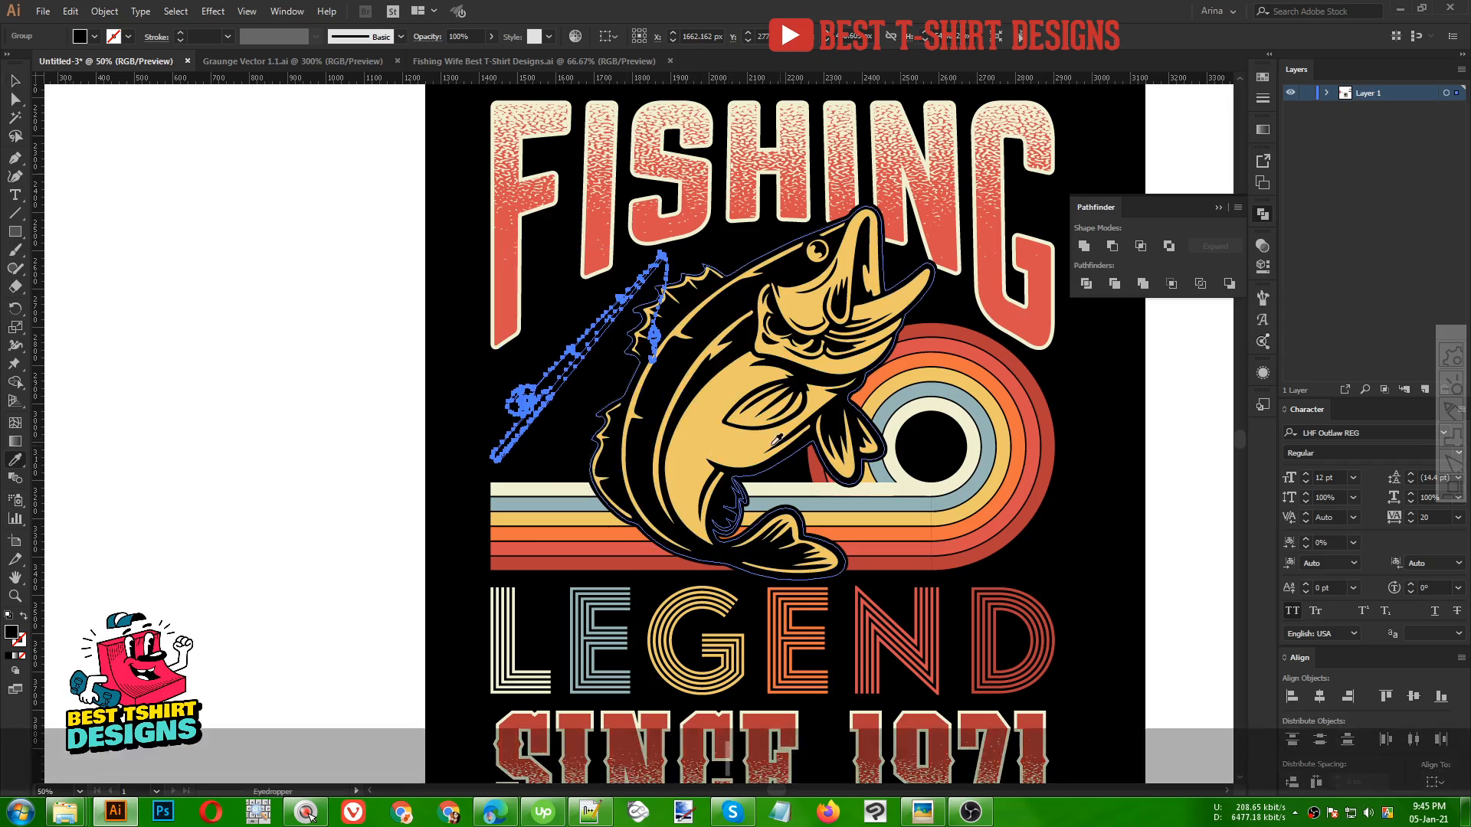
pyautogui.click(899, 484)
pyautogui.press('v')
pyautogui.click(273, 421)
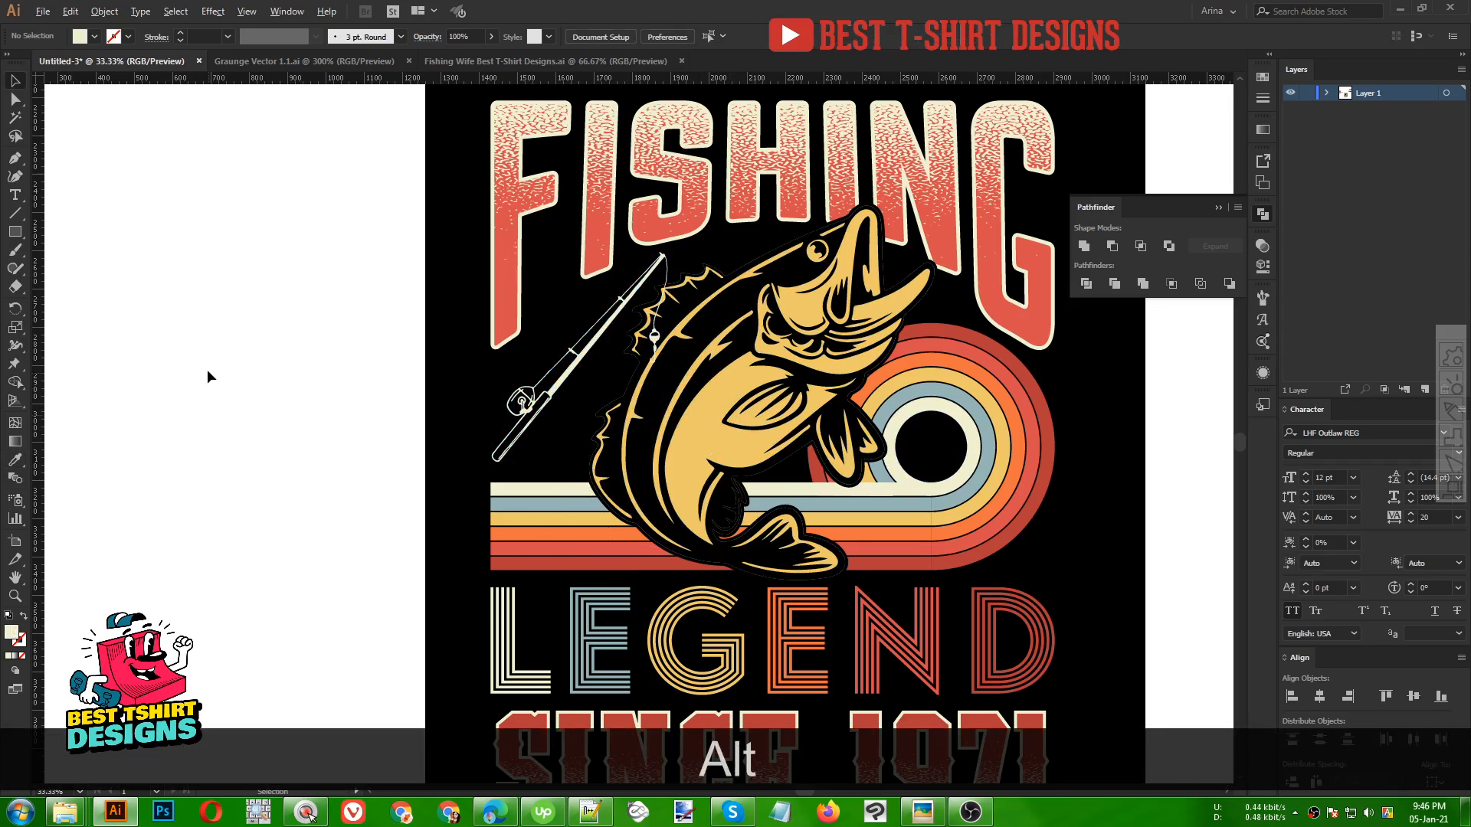
# Delete the pasted fishing rod from the design
pyautogui.scroll(-1, 208, 376)
pyautogui.click(436, 393)
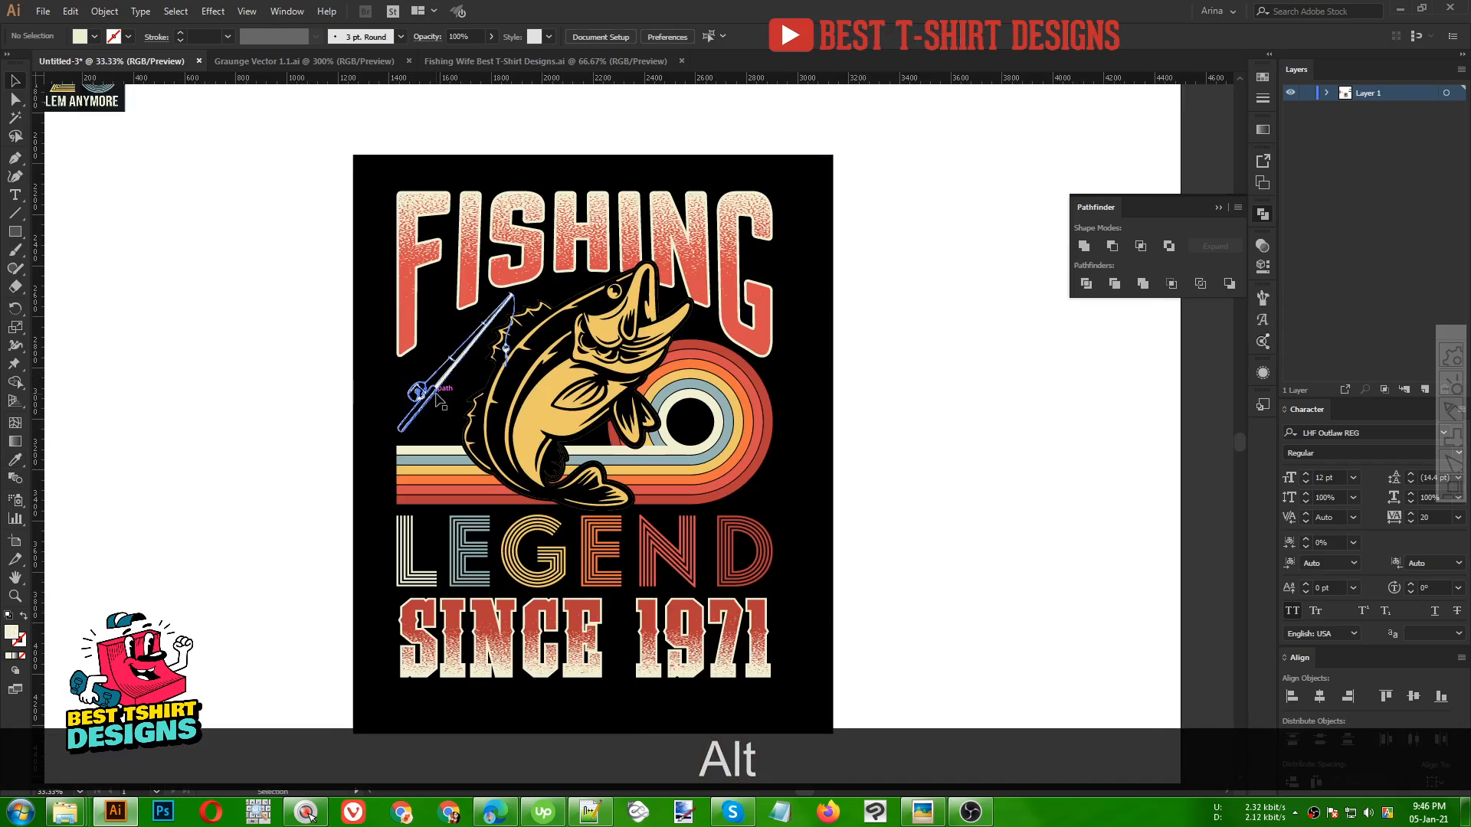
pyautogui.press('Delete')
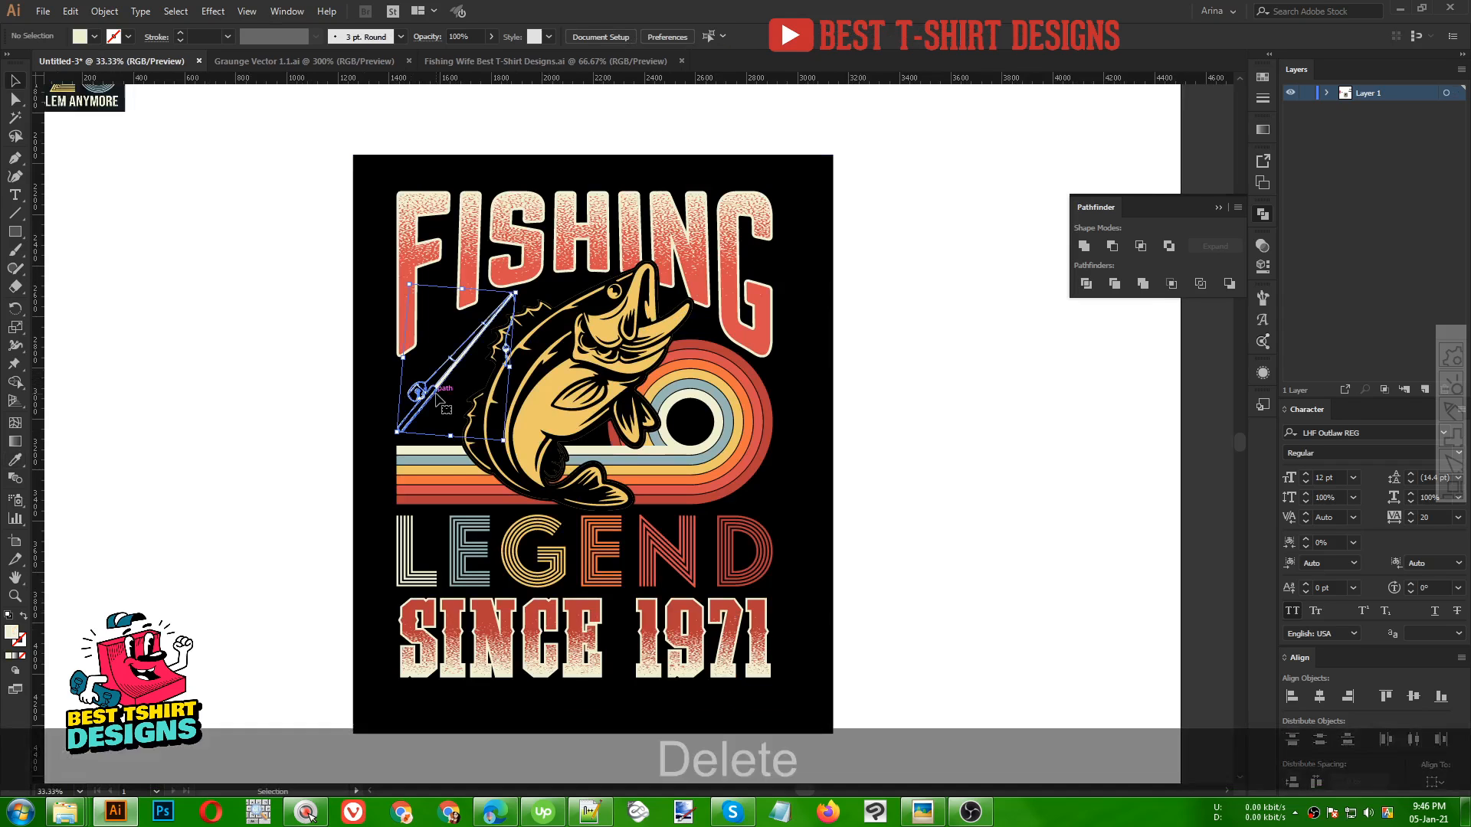
# Try recolouring the SINCE 1971 top lettering layer with the Eyedropper, then undo it
pyautogui.scroll(-1, 846, 442)
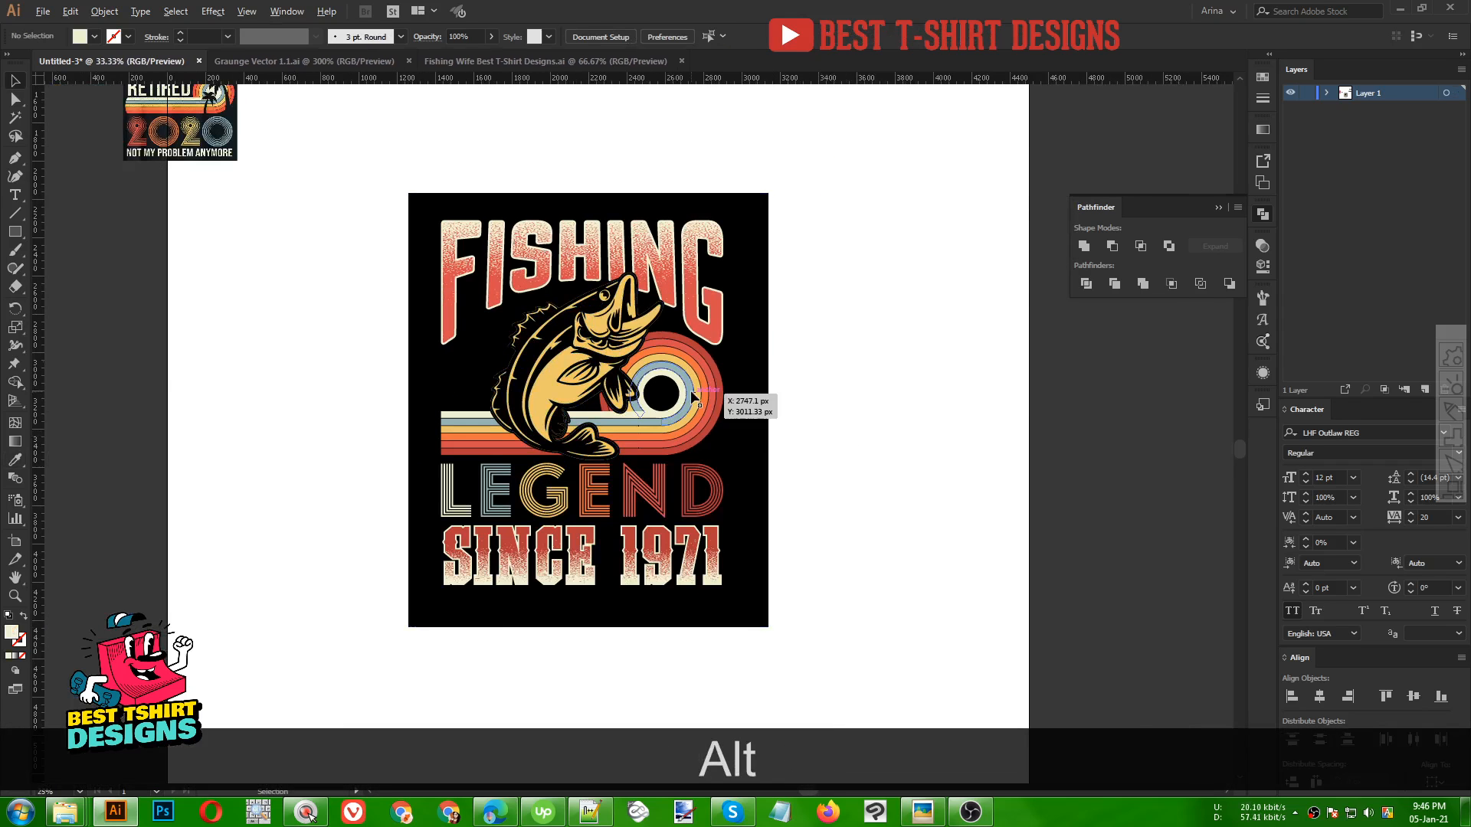
pyautogui.scroll(1, 751, 400)
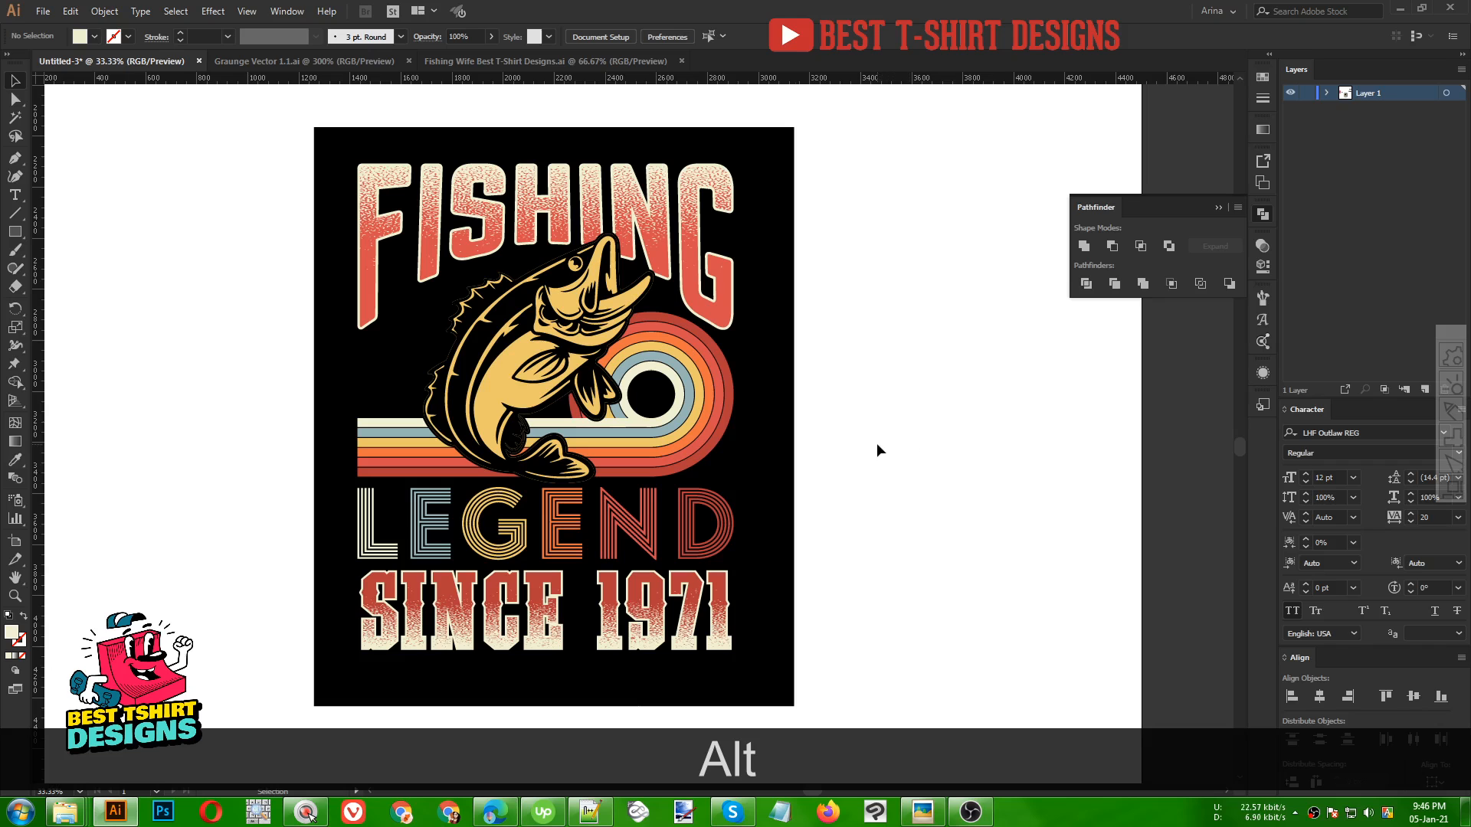
pyautogui.press('space')
pyautogui.moveTo(874, 444); pyautogui.dragTo(839, 434)
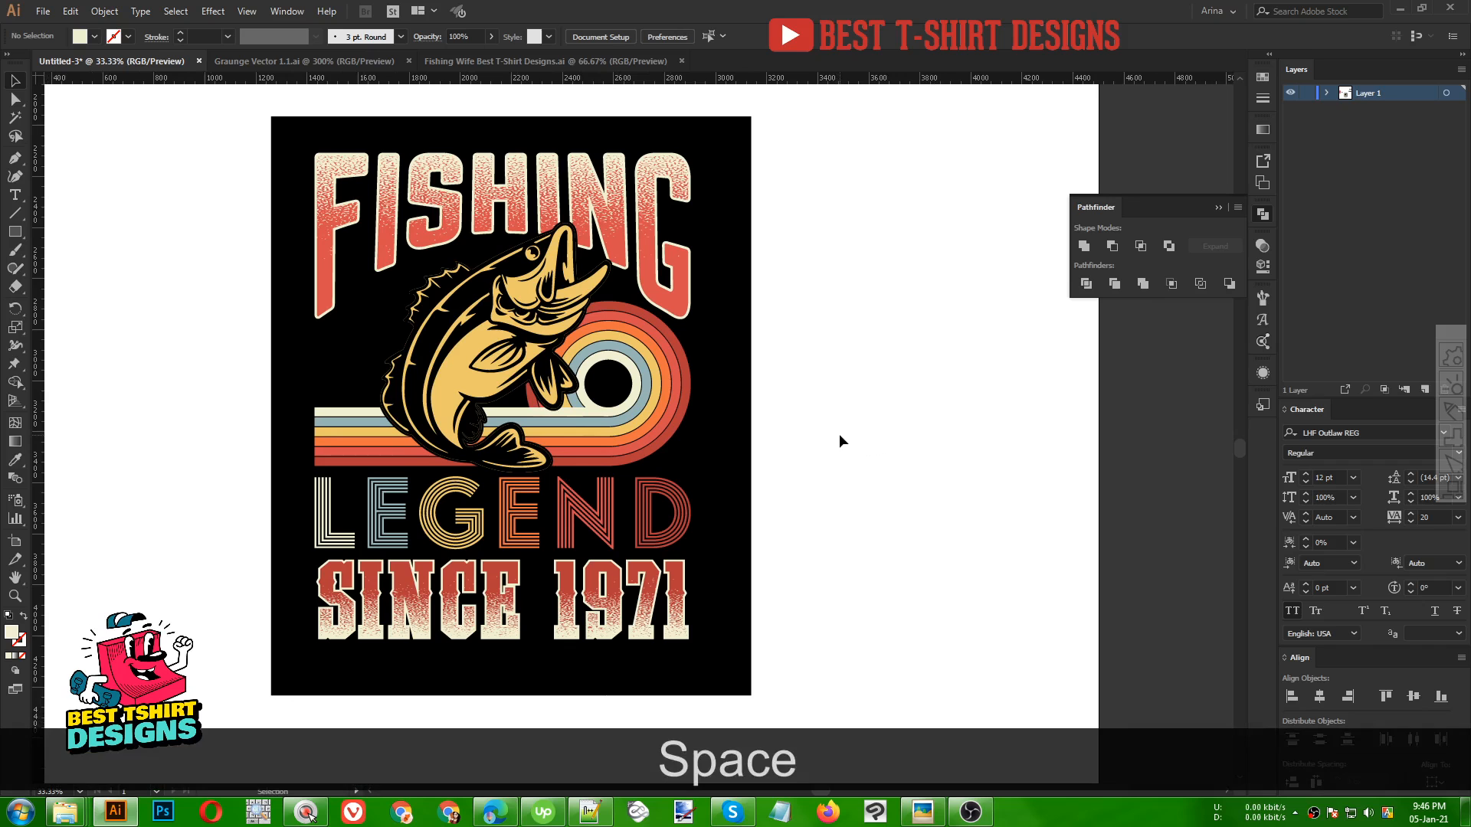
pyautogui.click(605, 512)
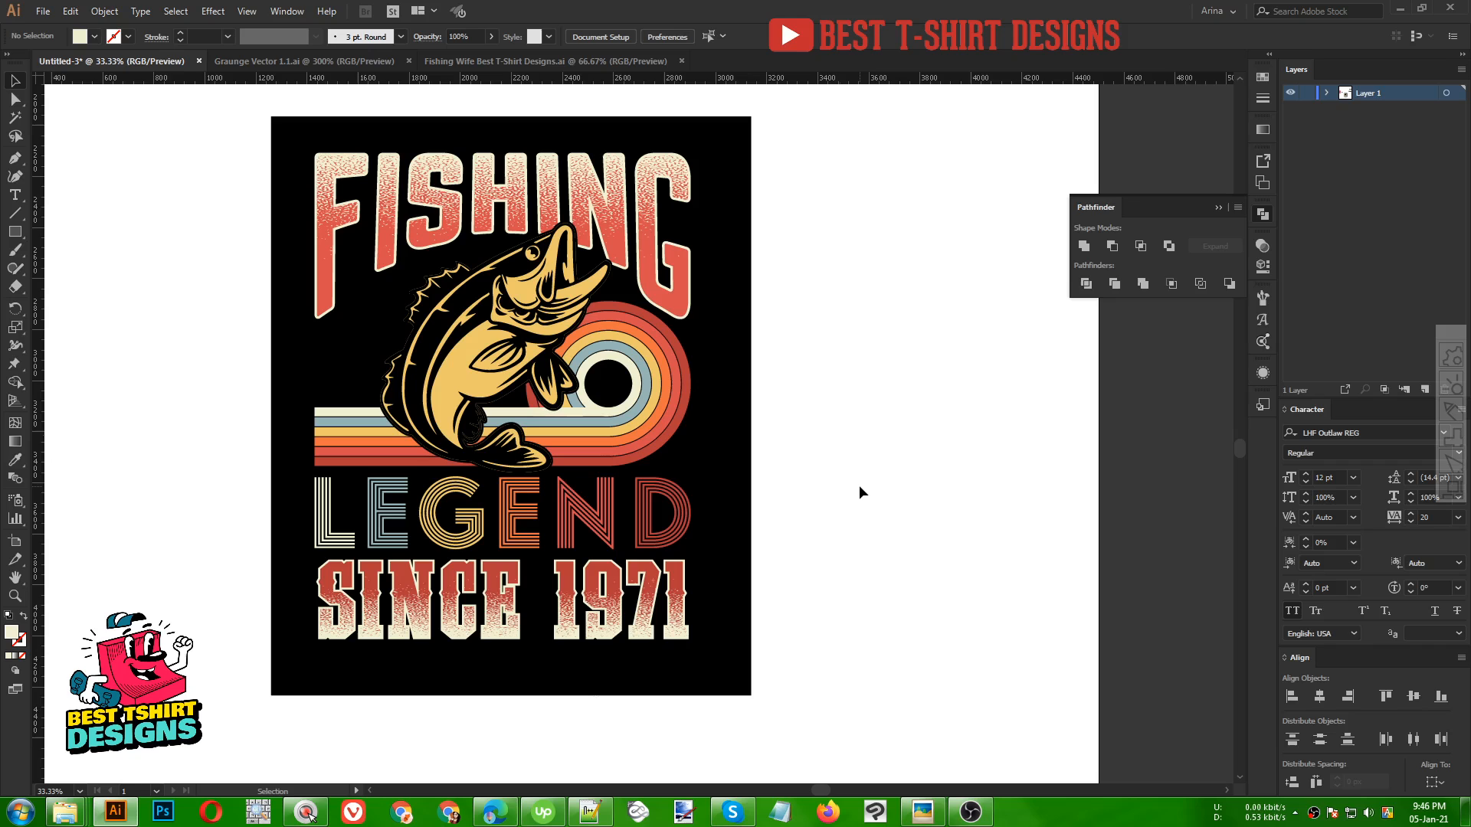
pyautogui.click(612, 583)
pyautogui.press('i')
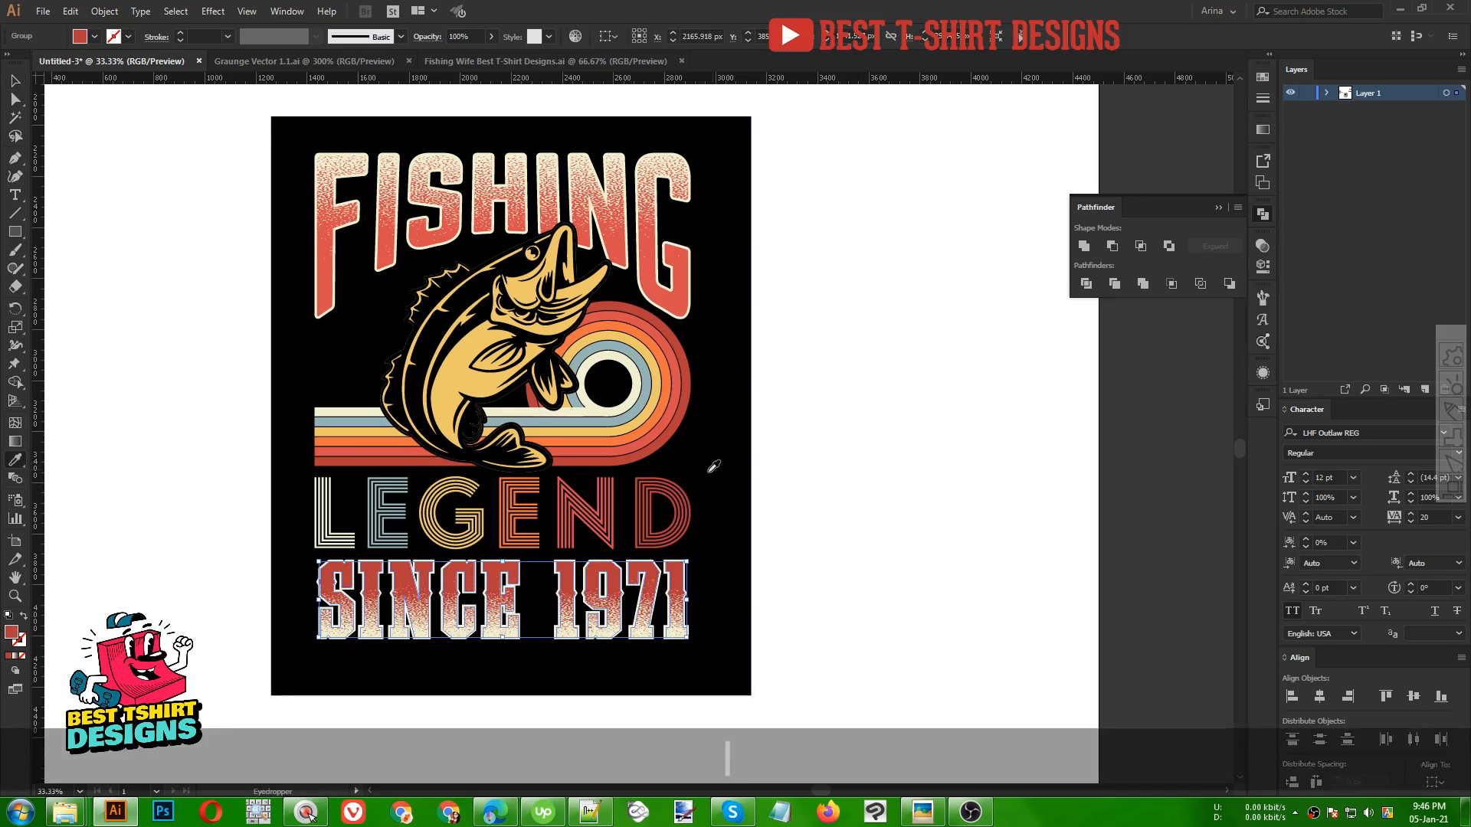
pyautogui.click(711, 474)
pyautogui.press('v')
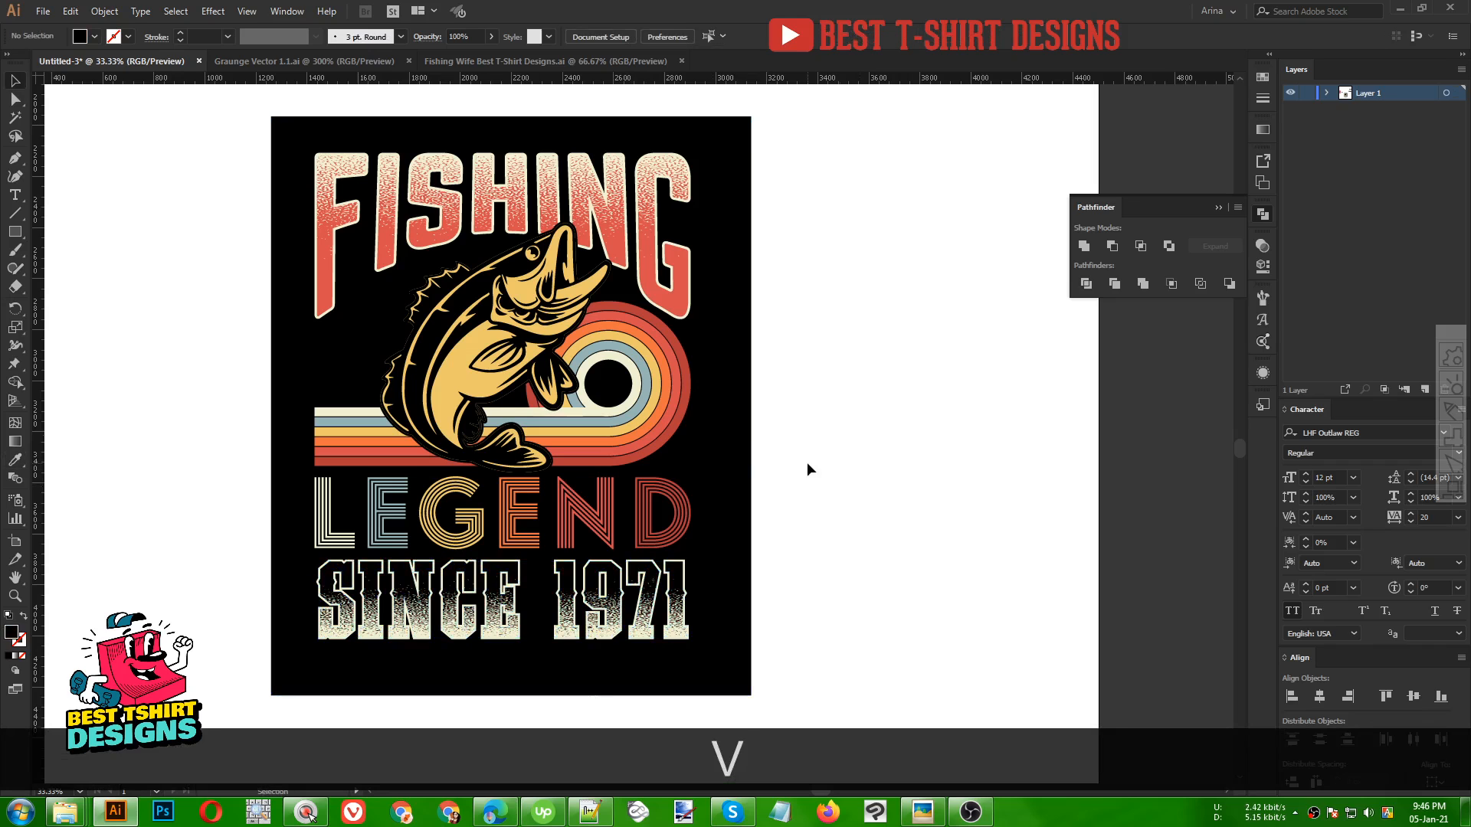
pyautogui.hotkey('ctrl', 'z')
pyautogui.click(807, 469)
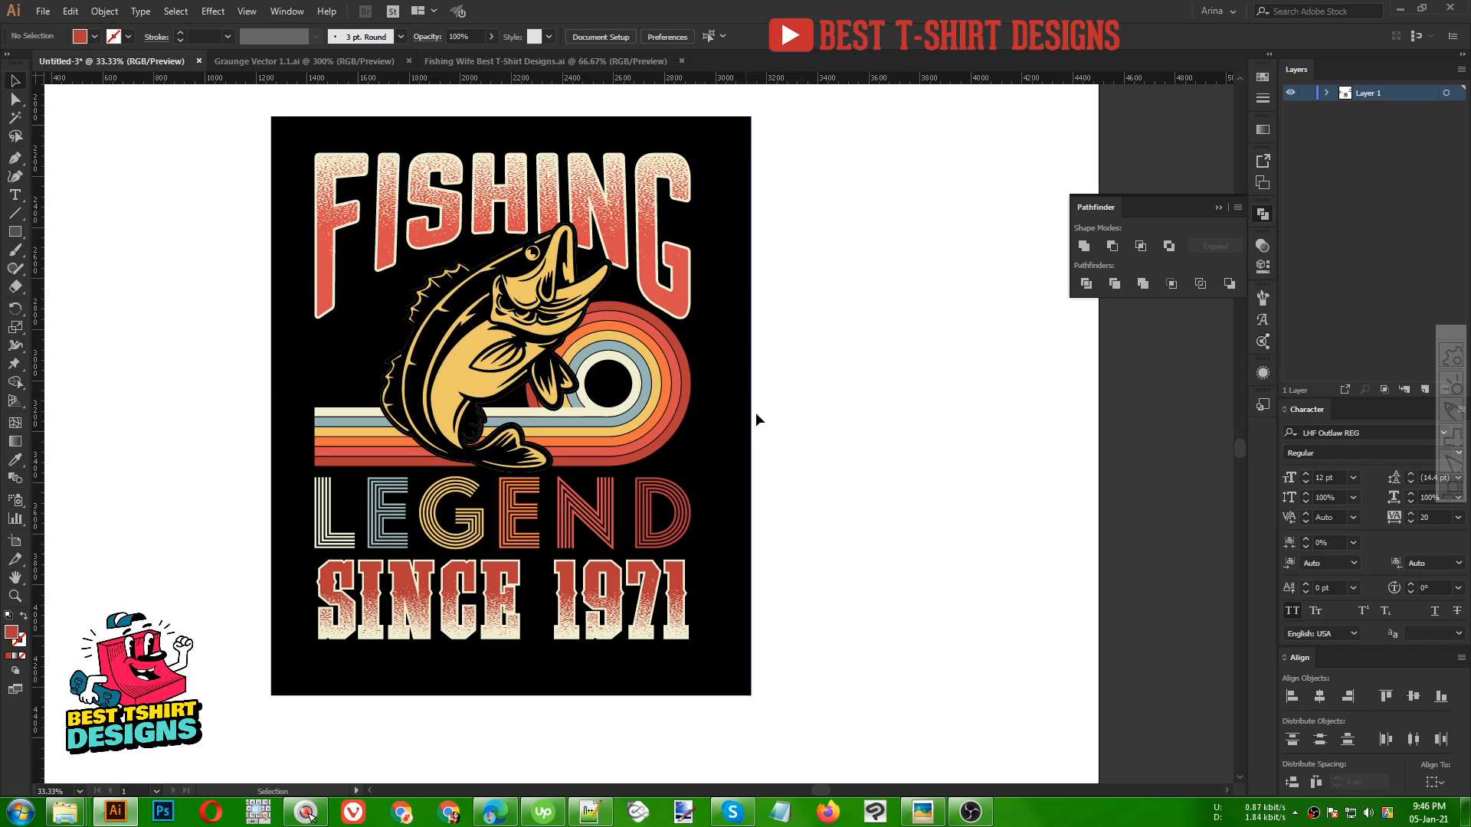
pyautogui.press('alt')
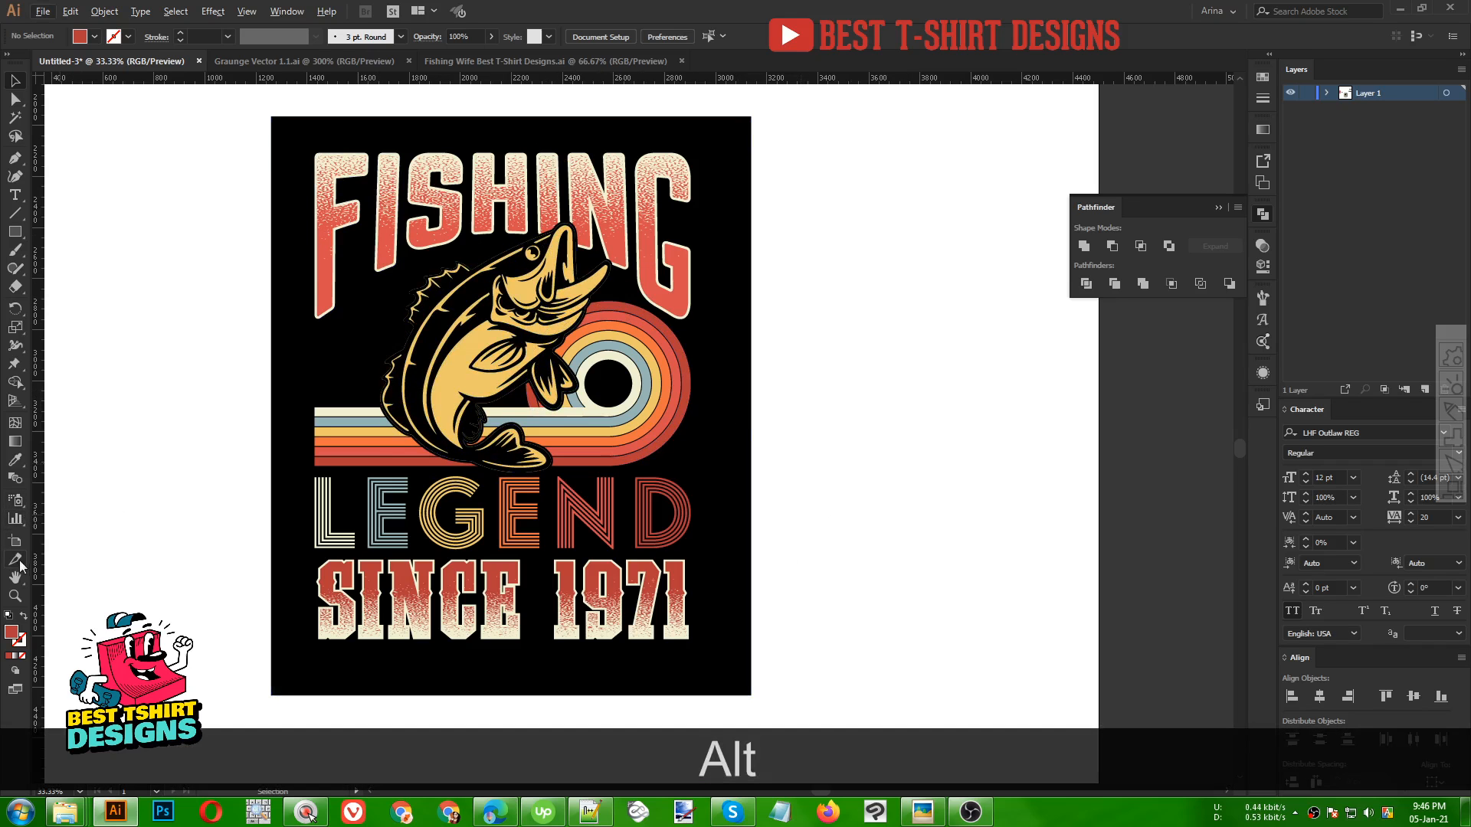
pyautogui.click(14, 596)
pyautogui.moveTo(291, 135); pyautogui.dragTo(703, 512)
pyautogui.press('space')
pyautogui.press('v')
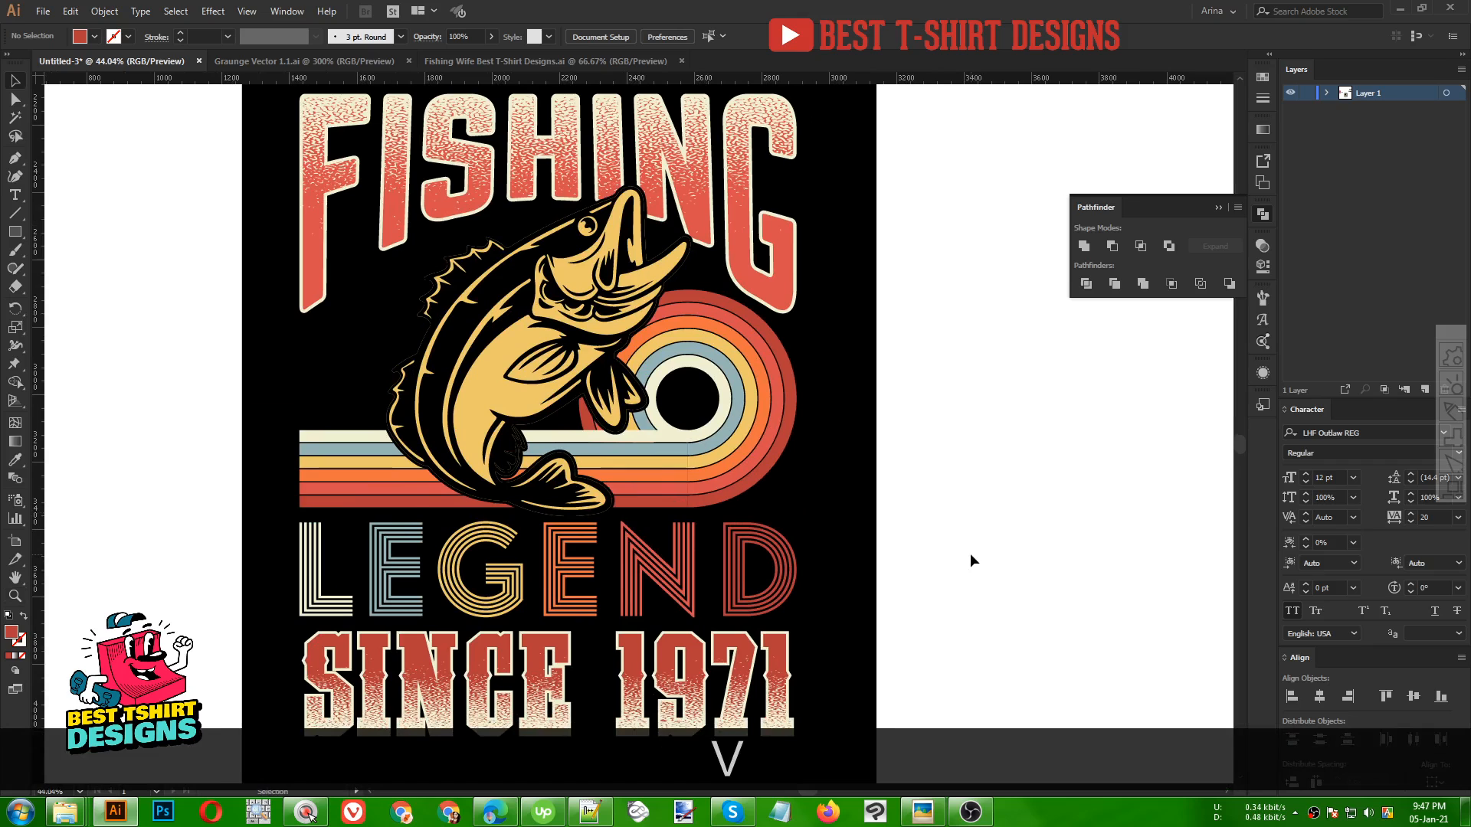